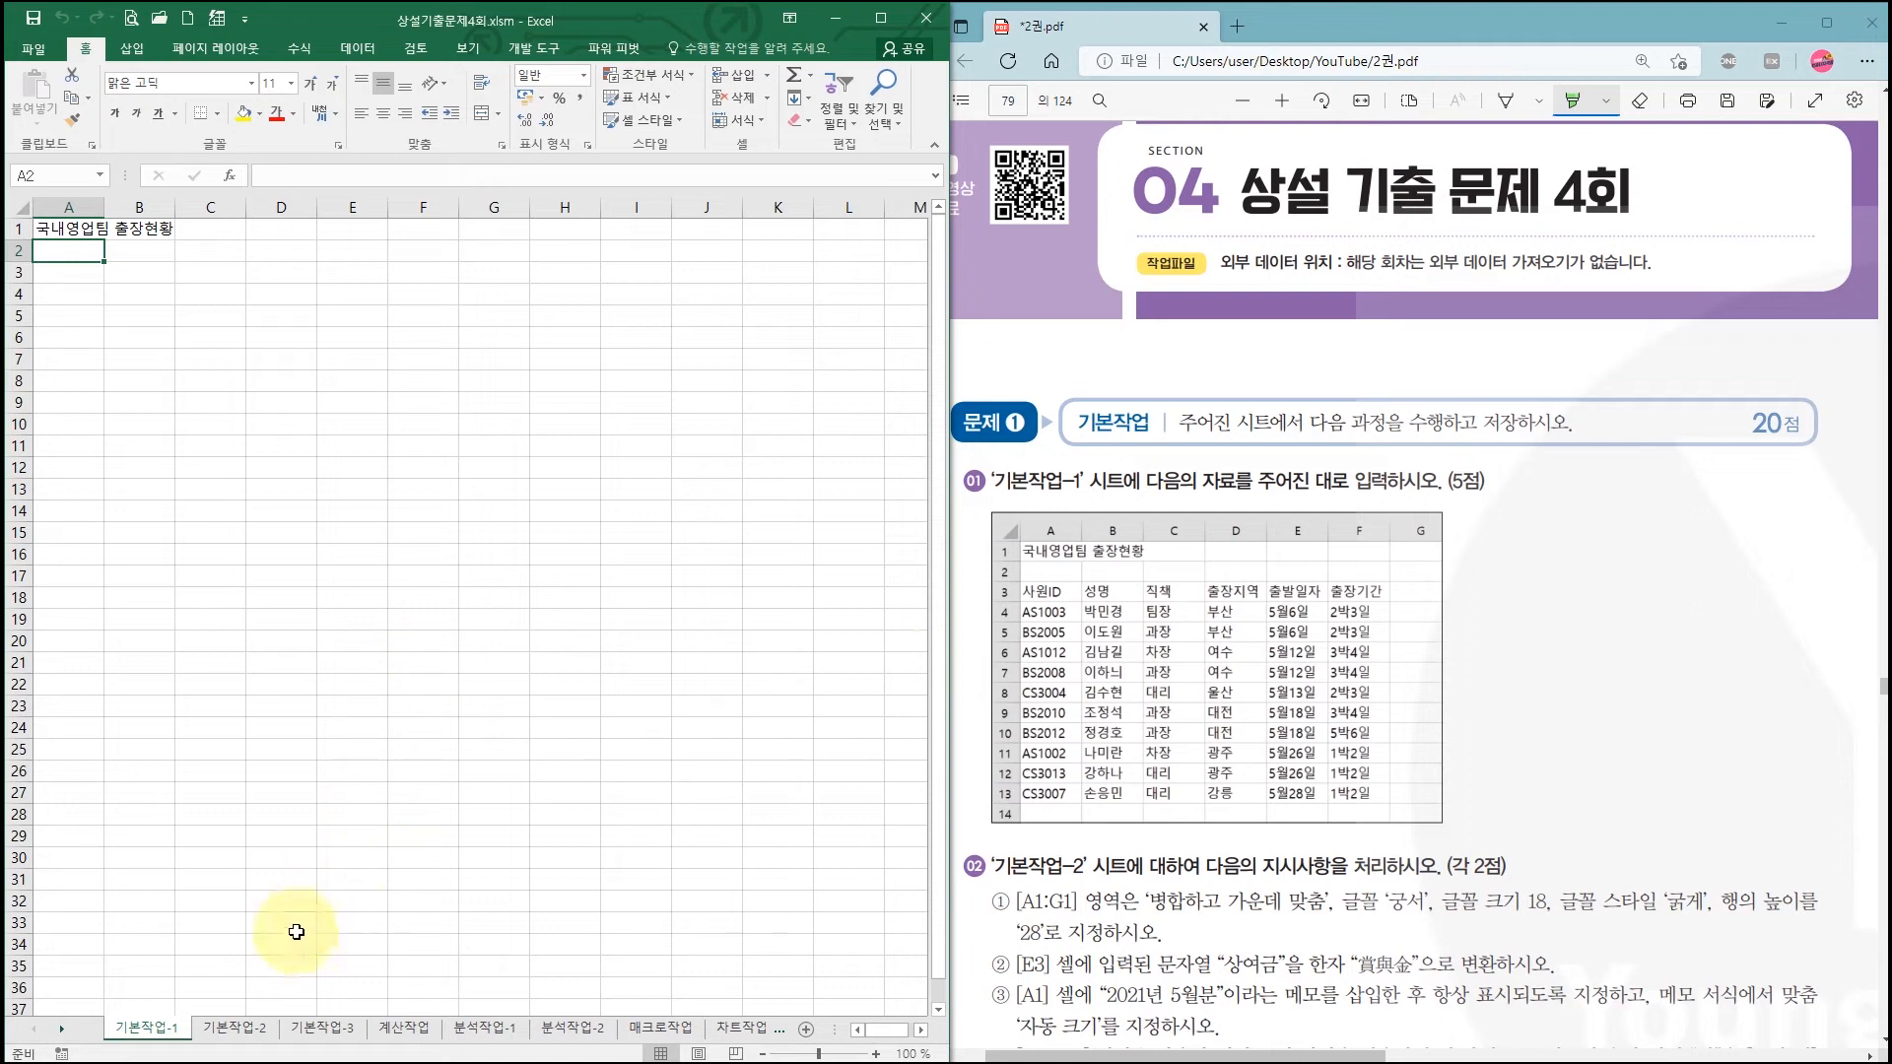
Step: Switch to the 기본작업-2 sheet and highlight [A1:G1] and row height 28 in the PDF's task 02
left_click(242, 1031)
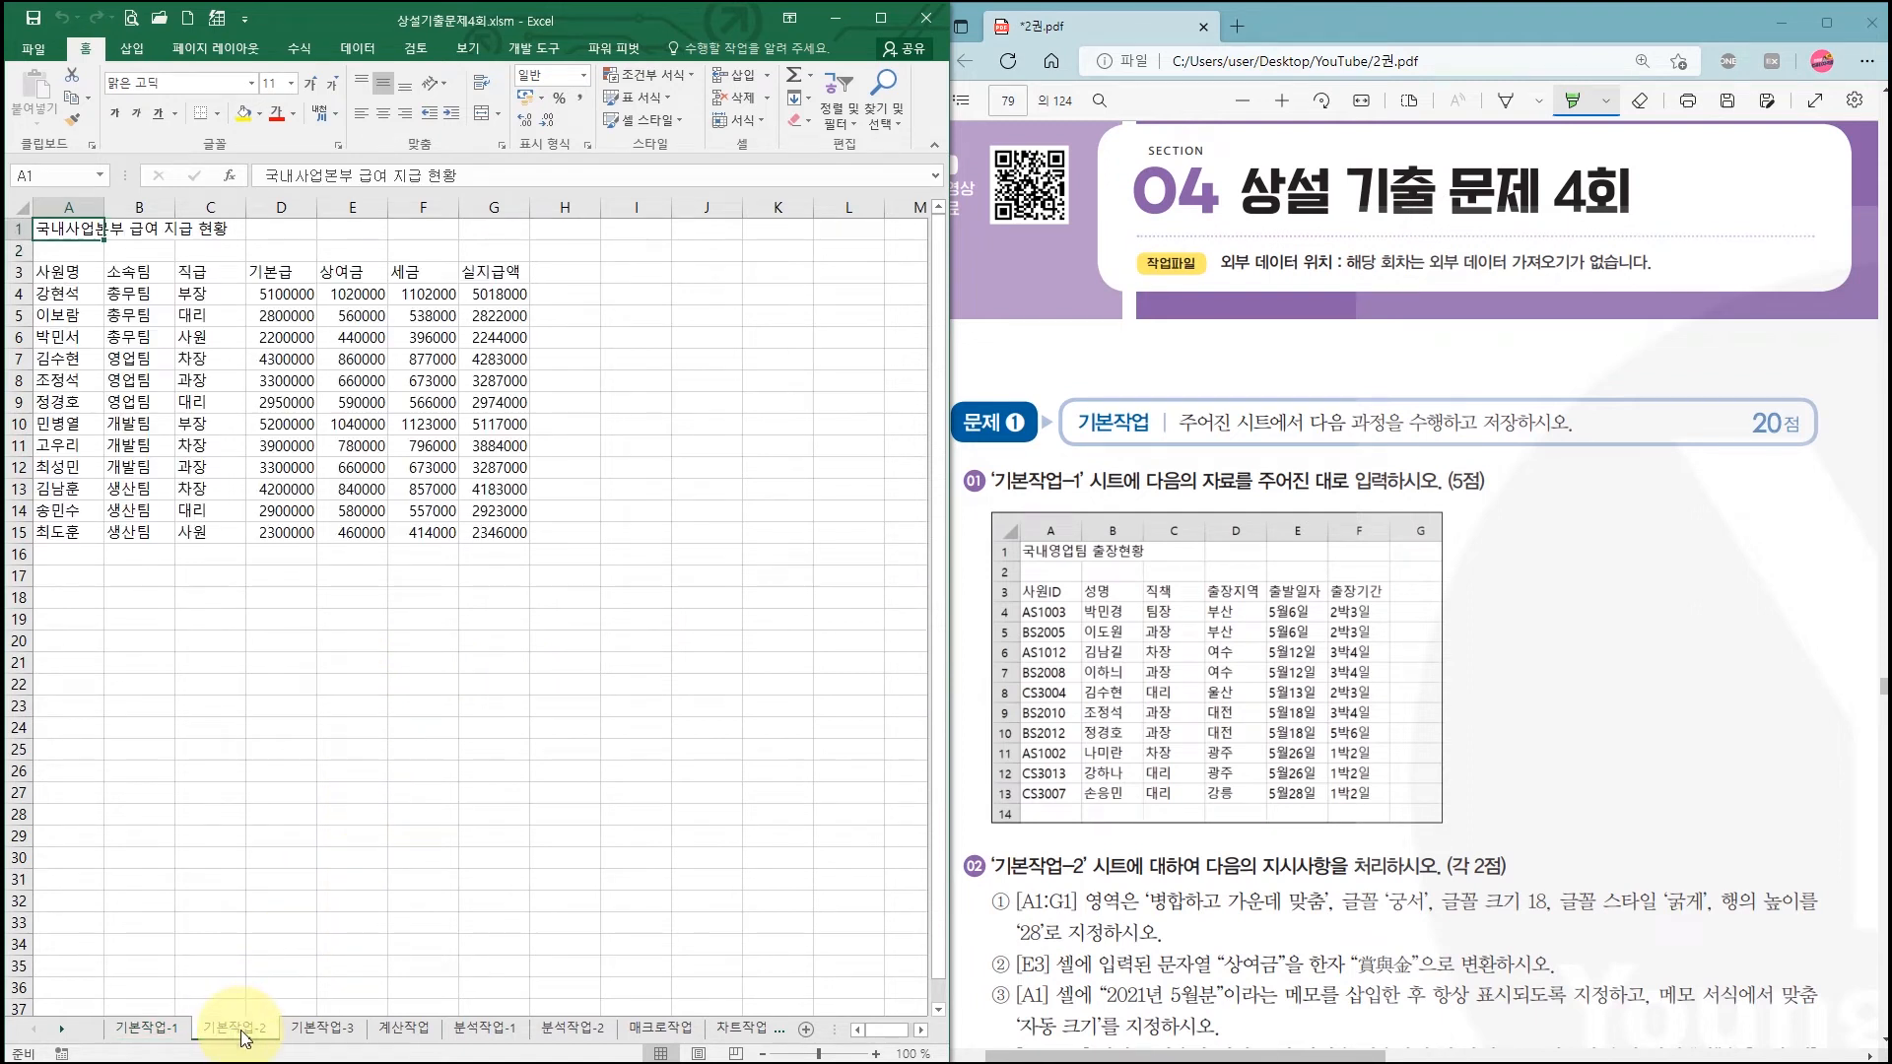
left_click(1882, 687)
scroll(1882, 687, "down", 2)
scroll(1882, 687, "down", 2)
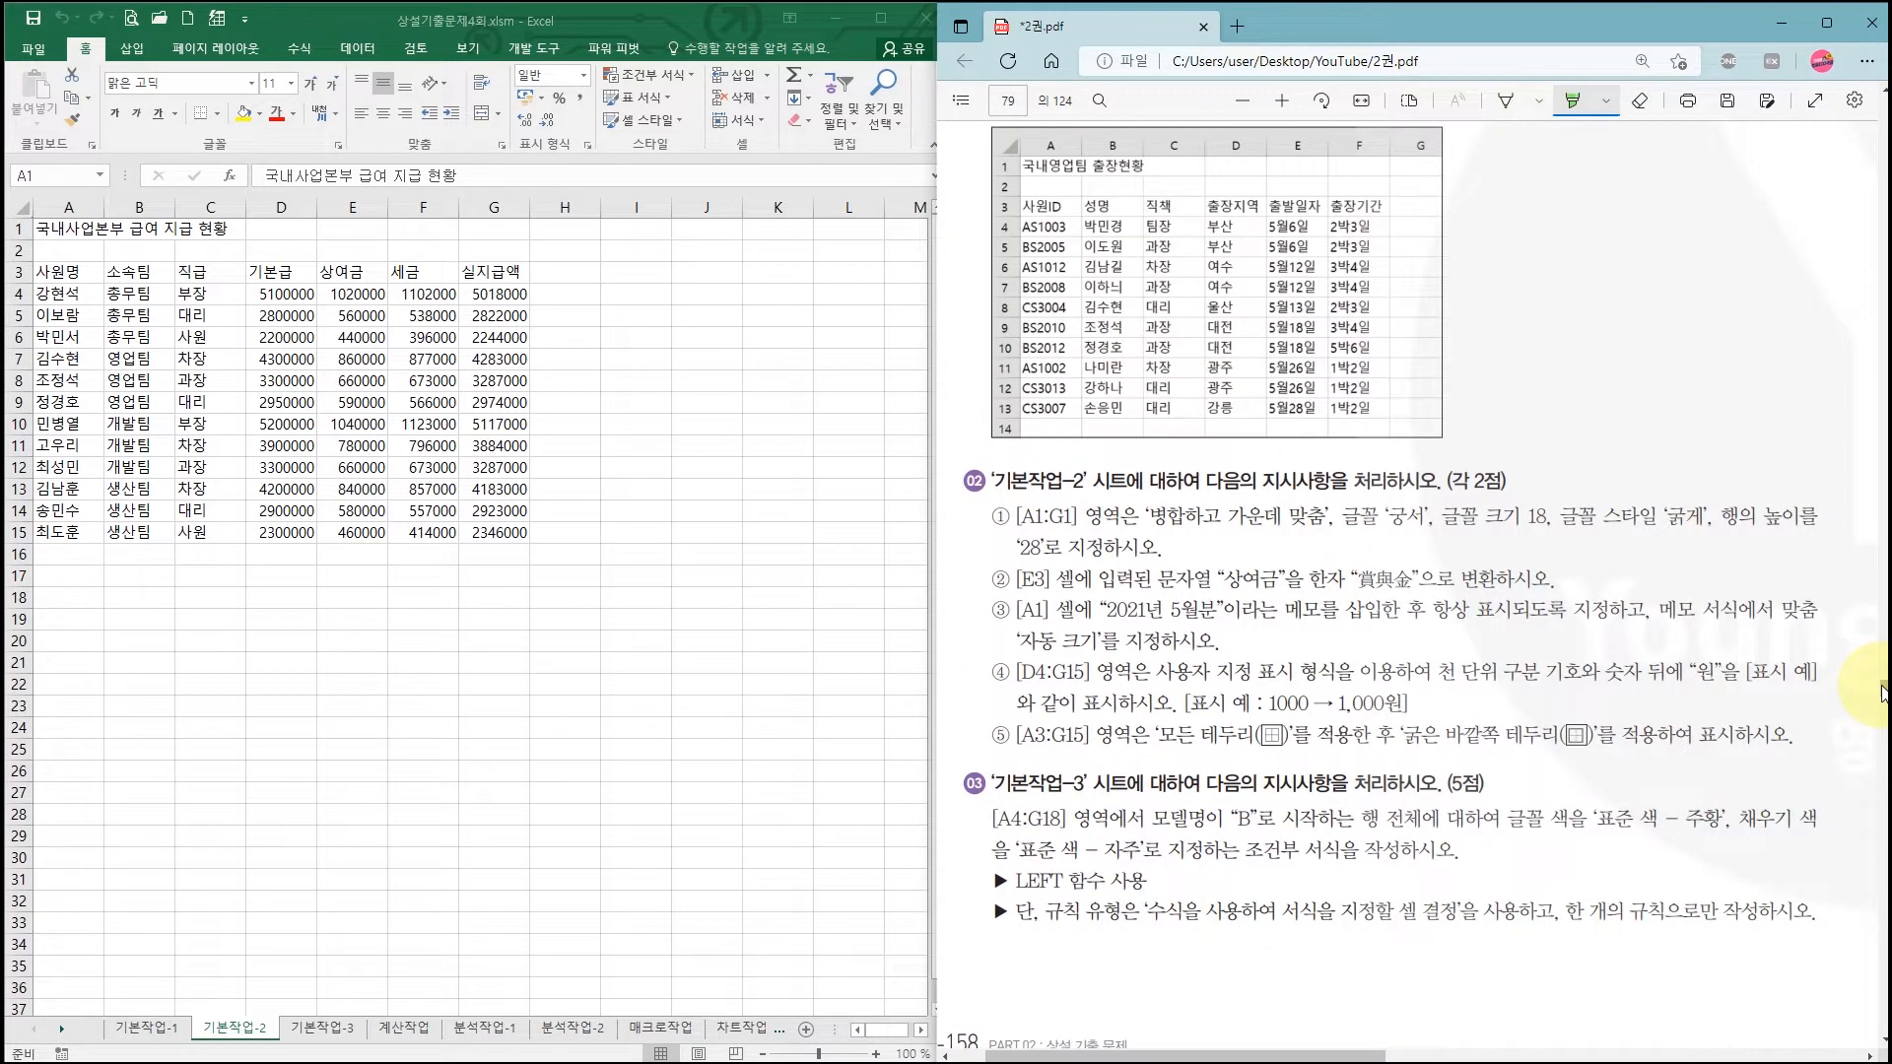
scroll(1882, 687, "down", 5)
scroll(1882, 687, "up", 5)
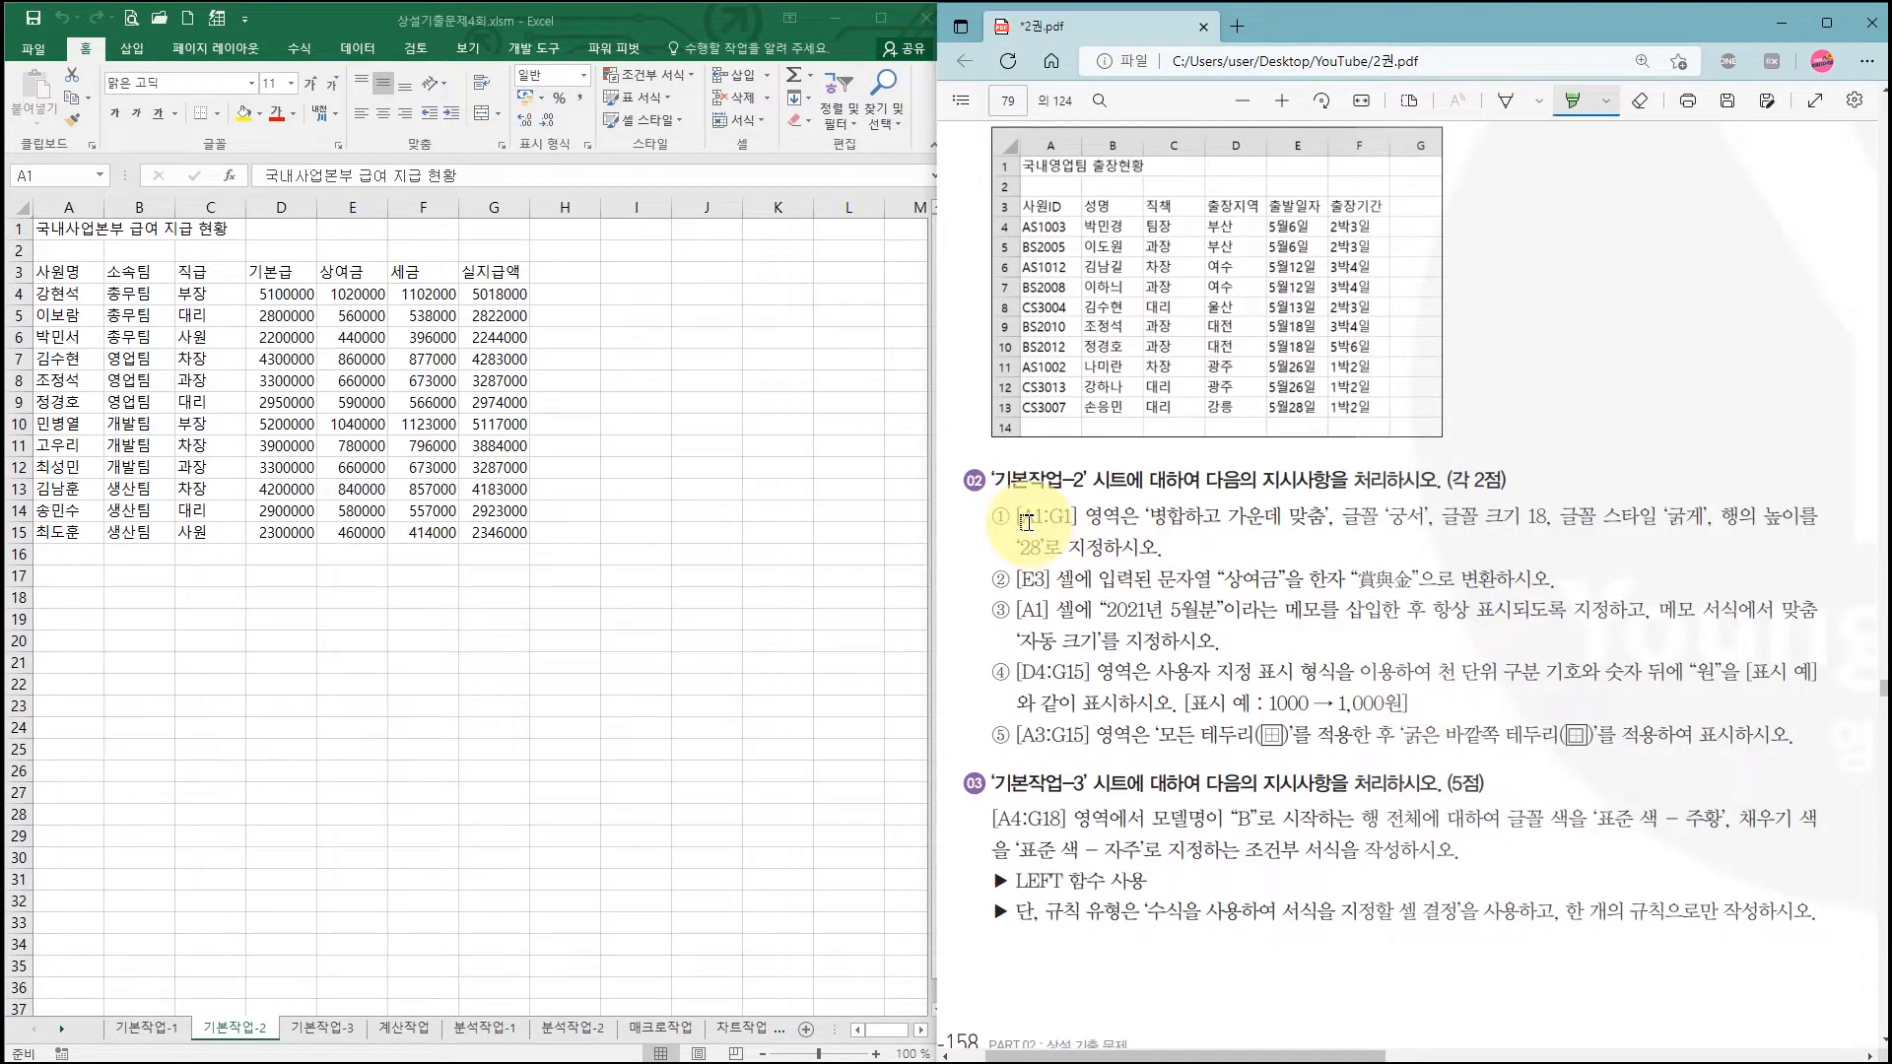
left_click_drag(1022, 517, 1712, 516)
left_click_drag(1023, 546, 1046, 547)
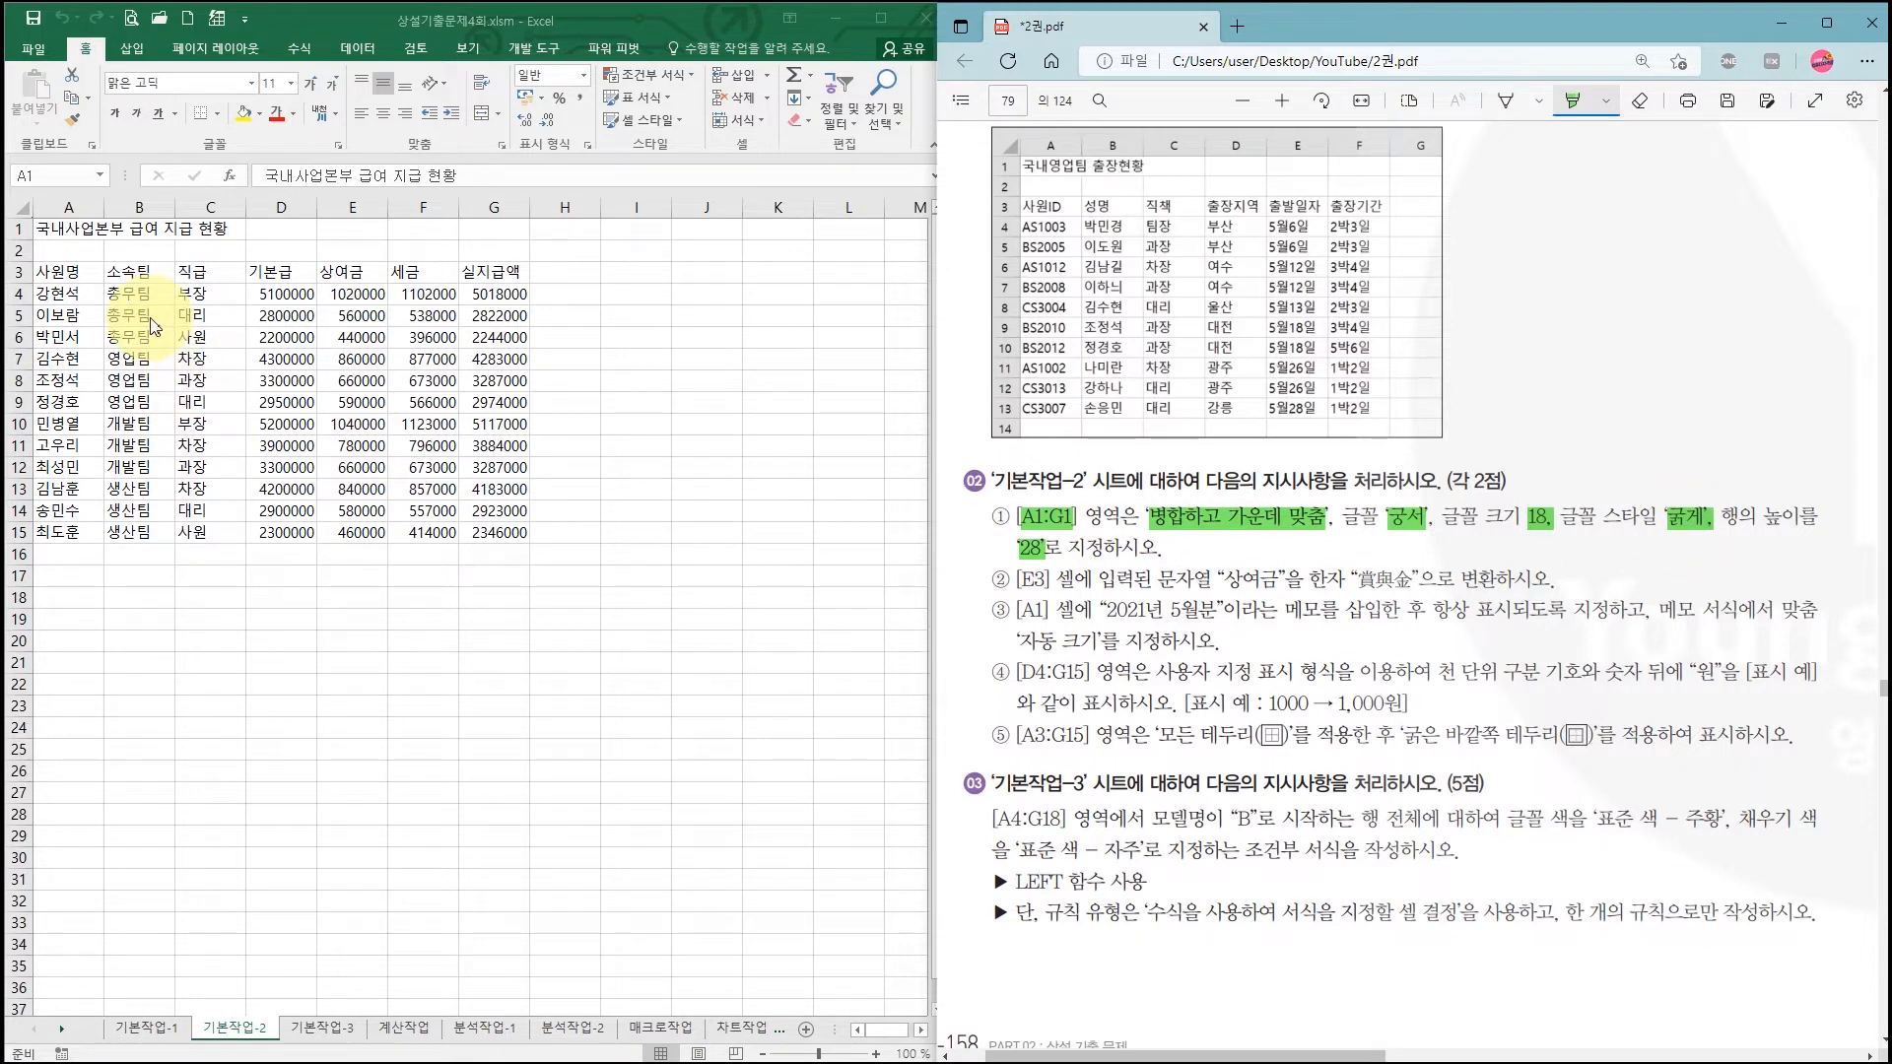
Step: Select A1:G1, maximize Excel, and merge and center the title
left_click(65, 228)
left_click_drag(65, 228, 489, 227)
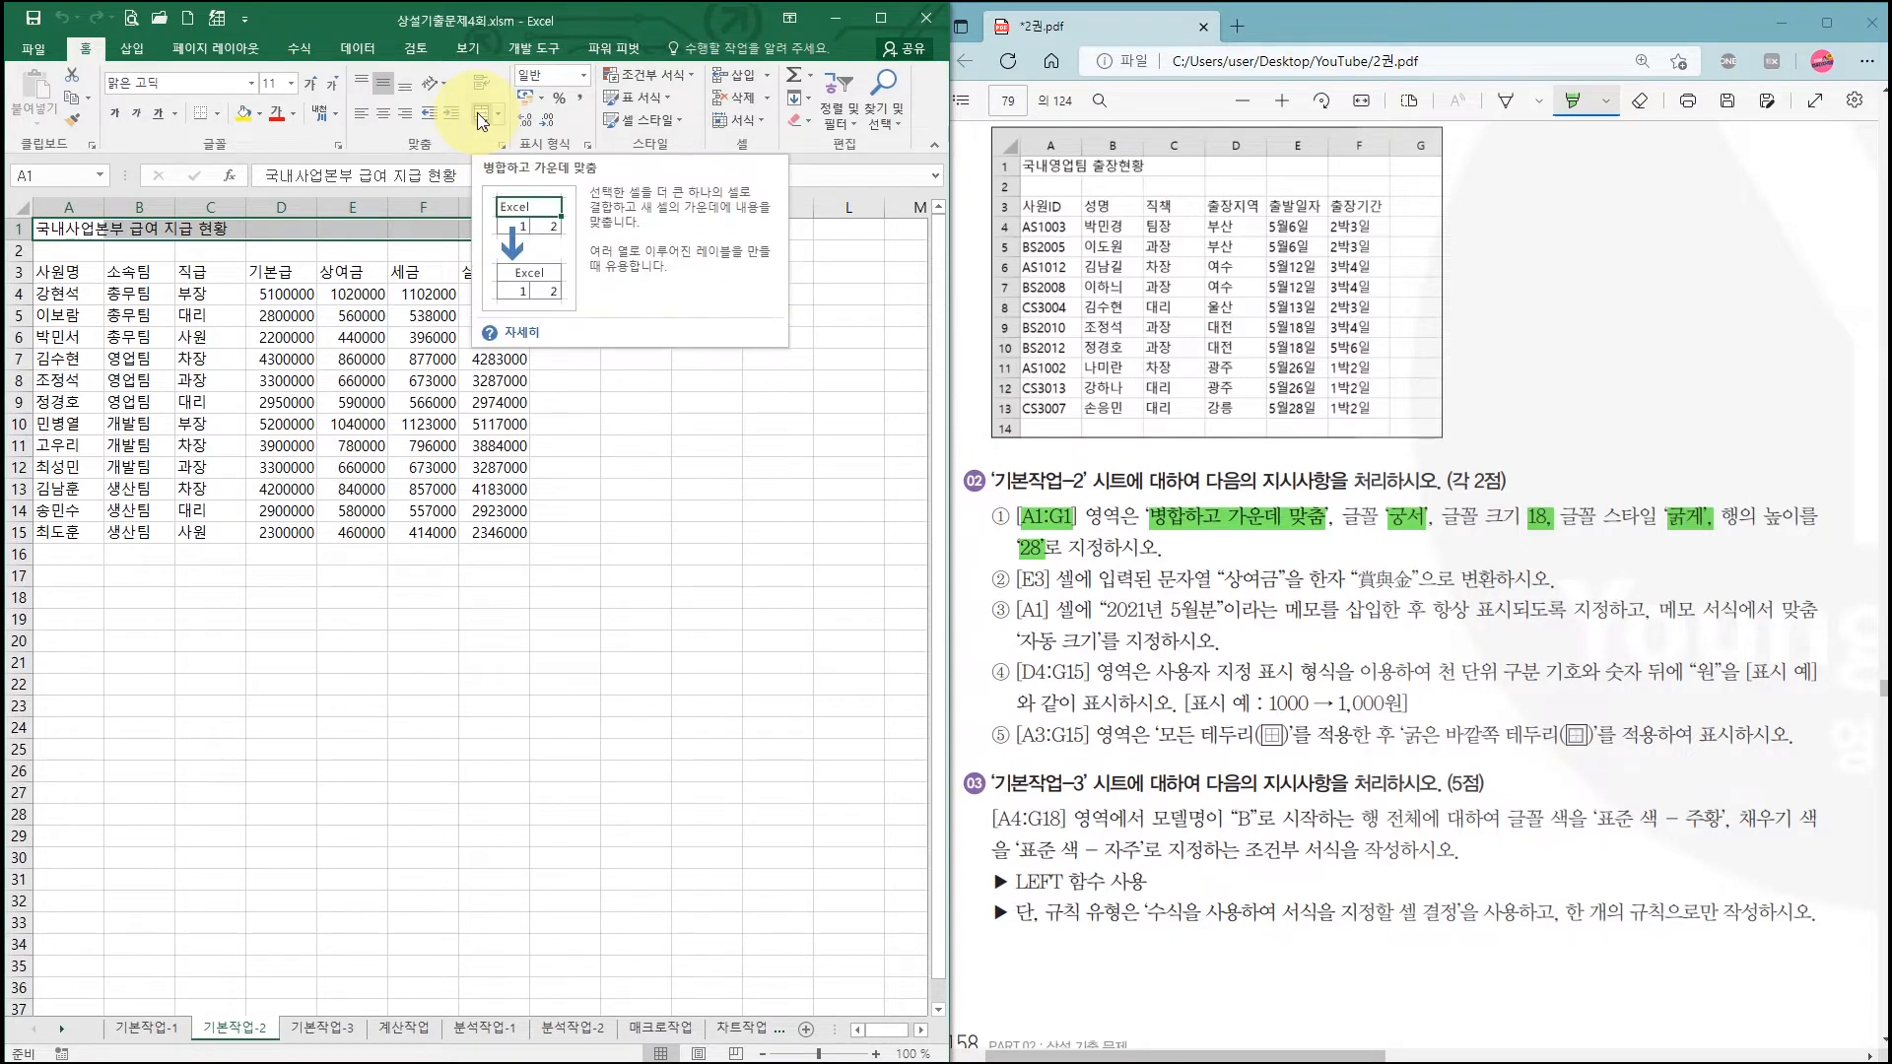
left_click(881, 19)
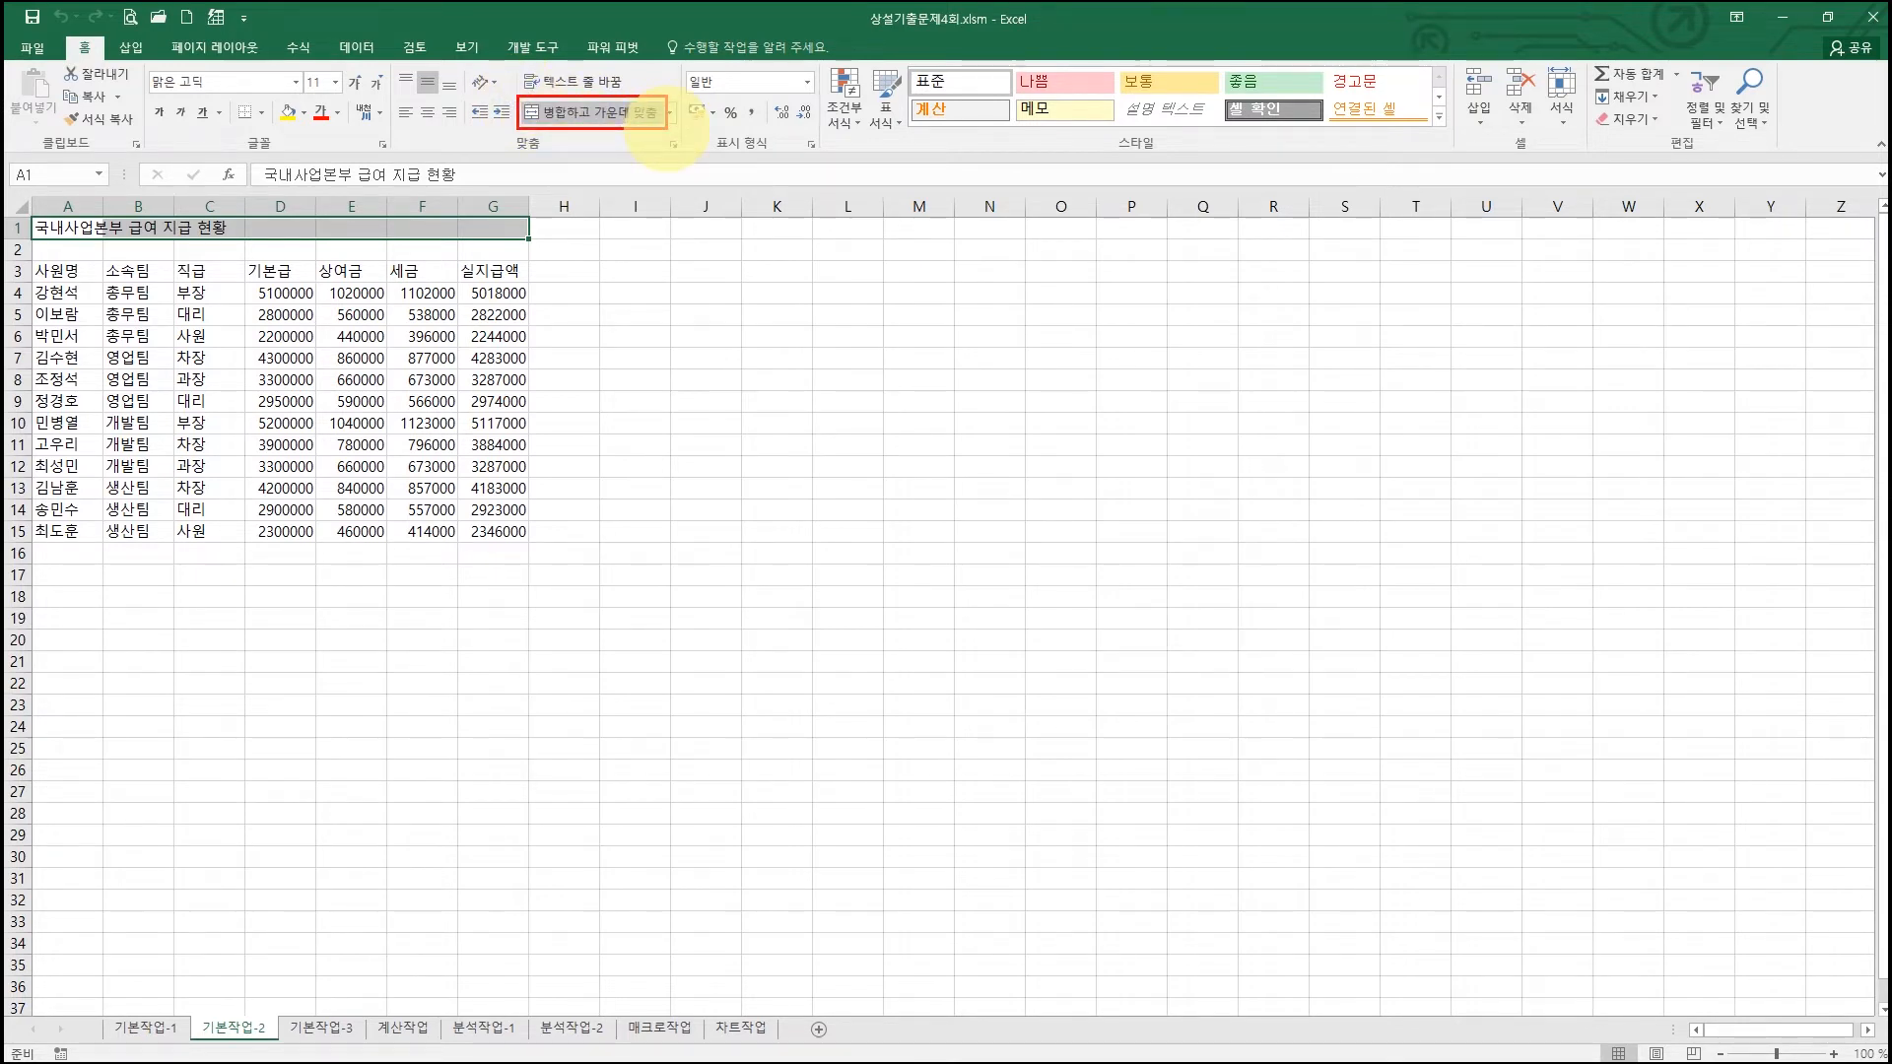
left_click(596, 112)
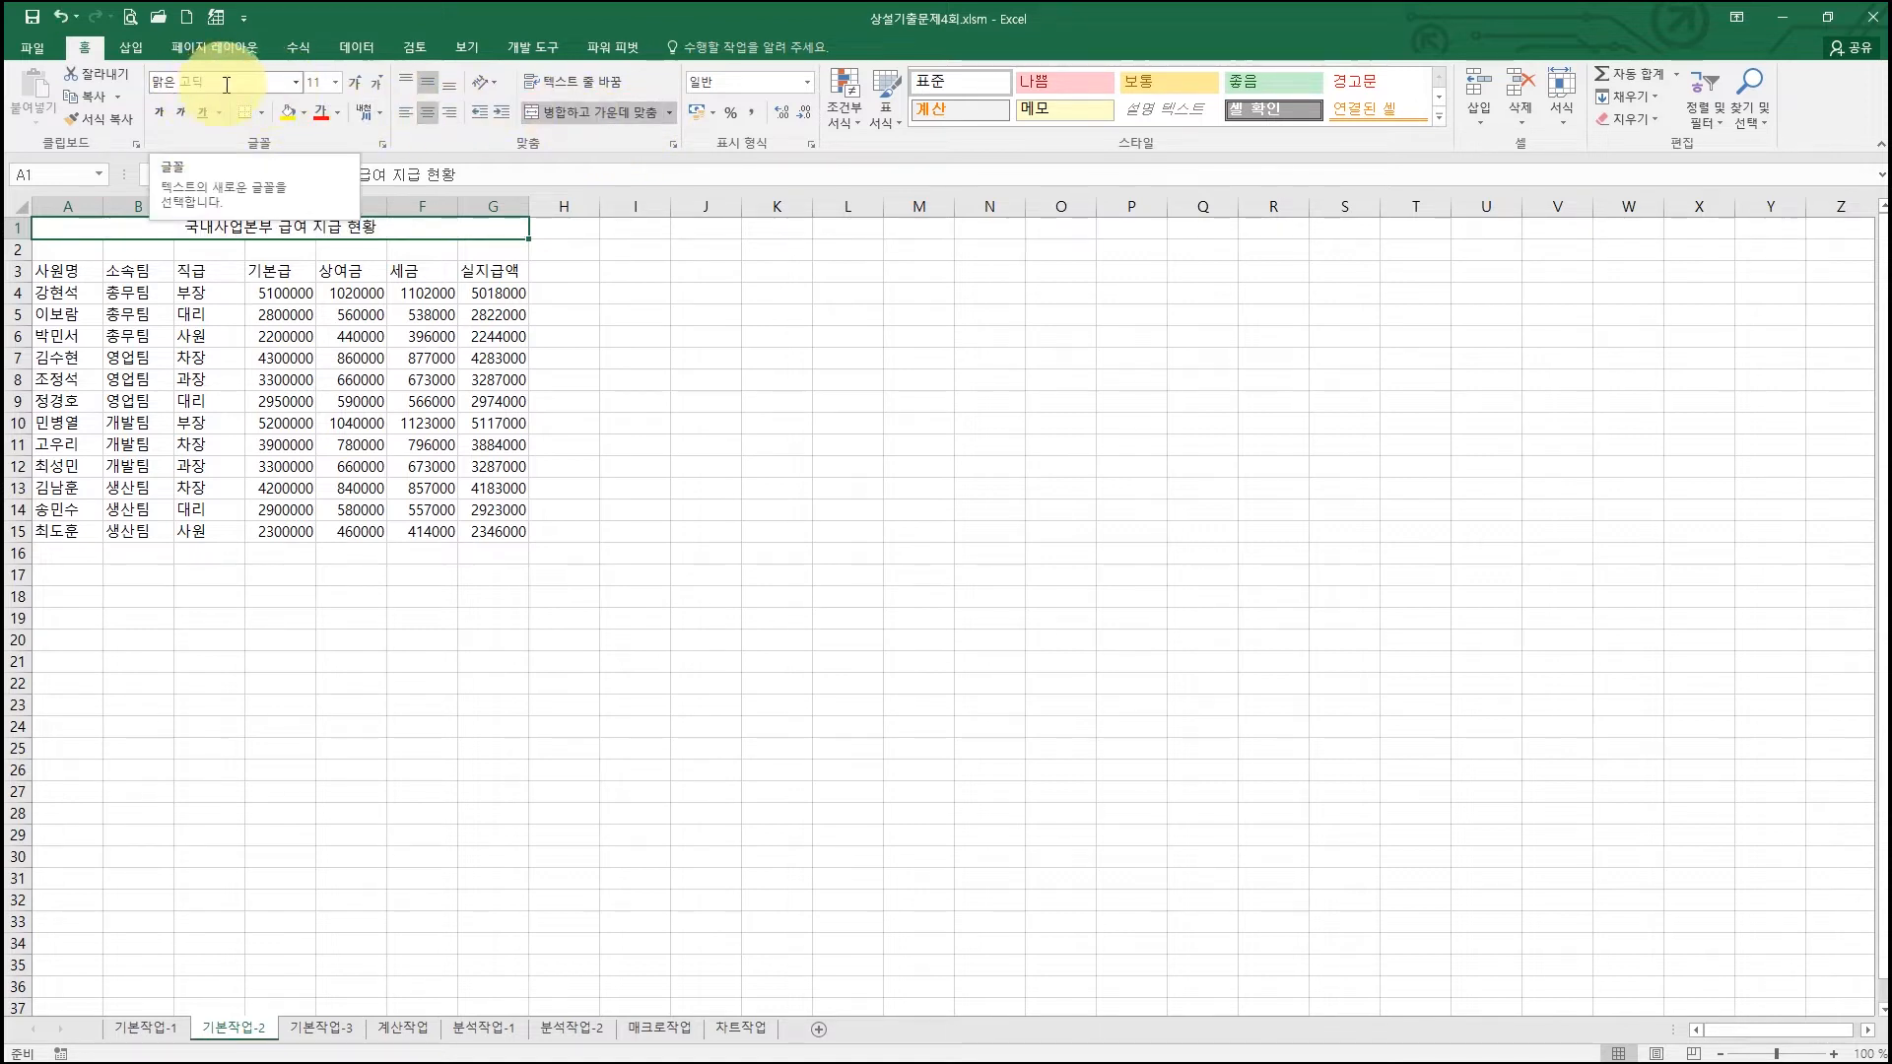
Step: Format the title in 궁서 font, size 18, bold
left_click(298, 84)
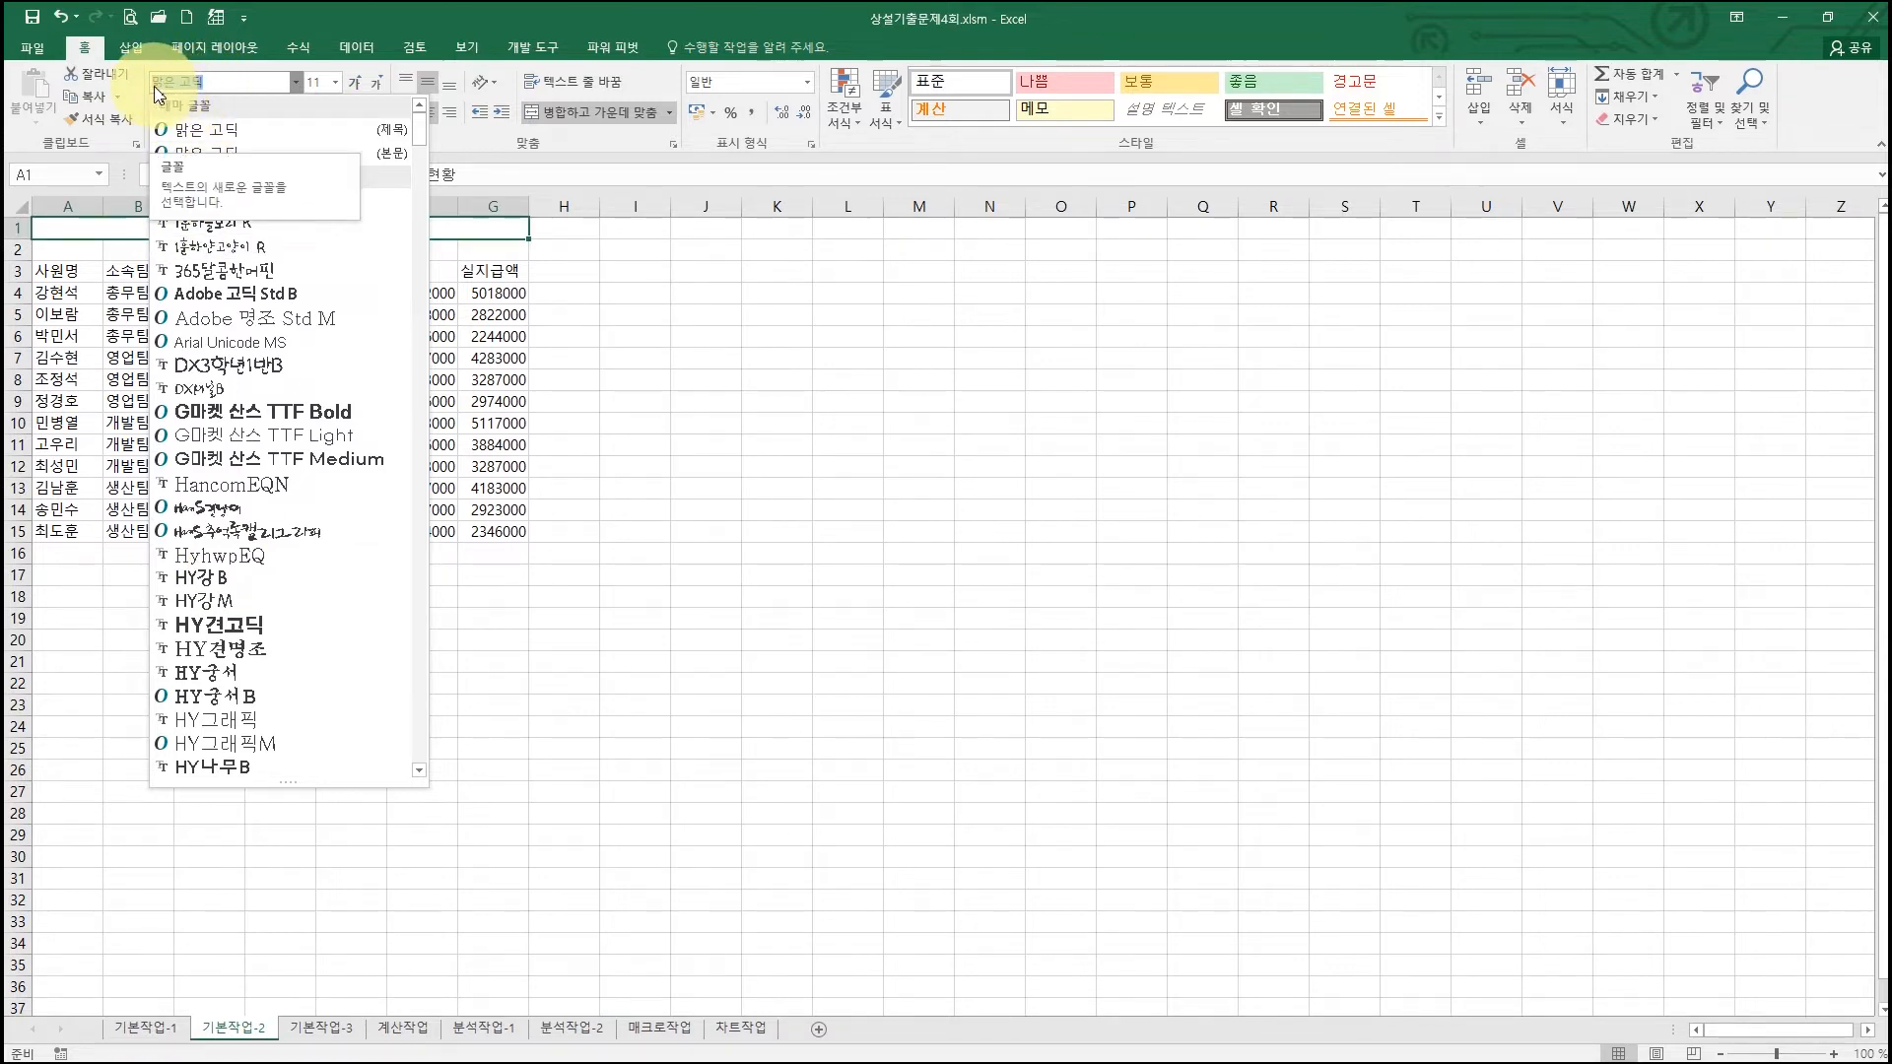
type("궁서")
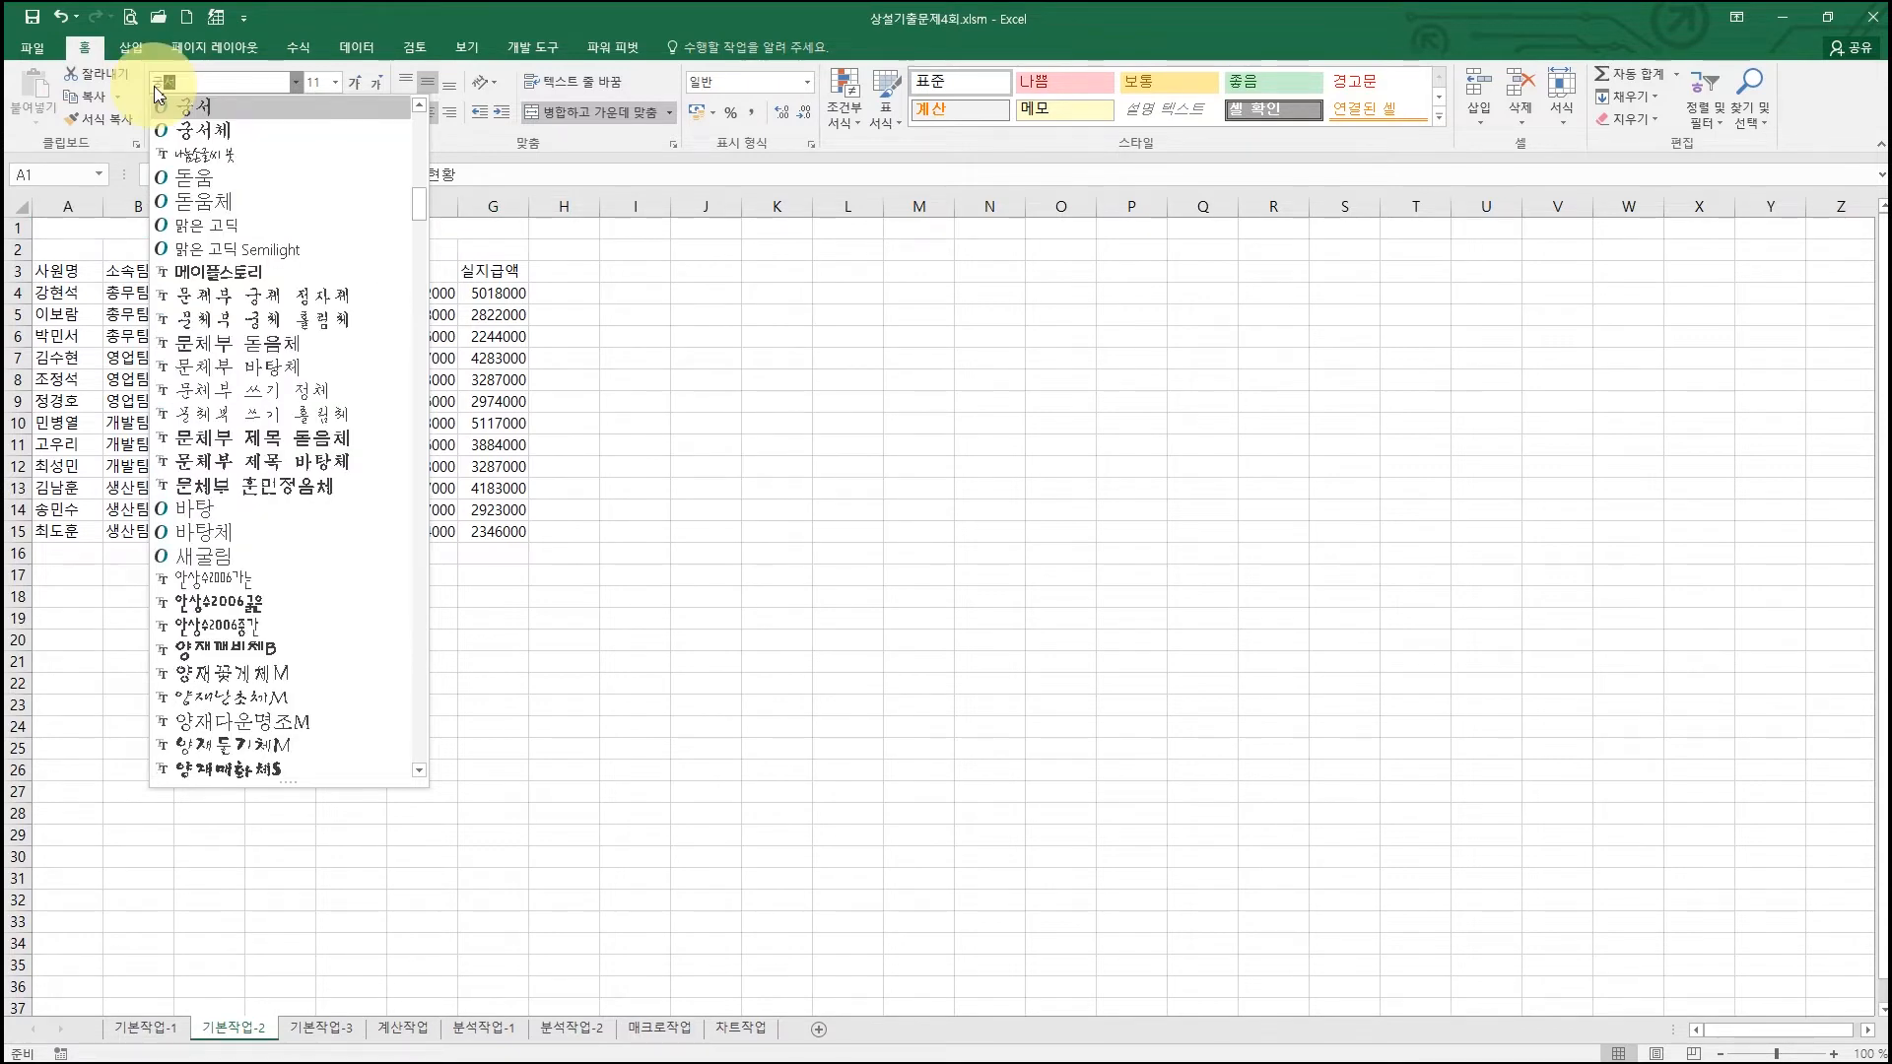
key("Return")
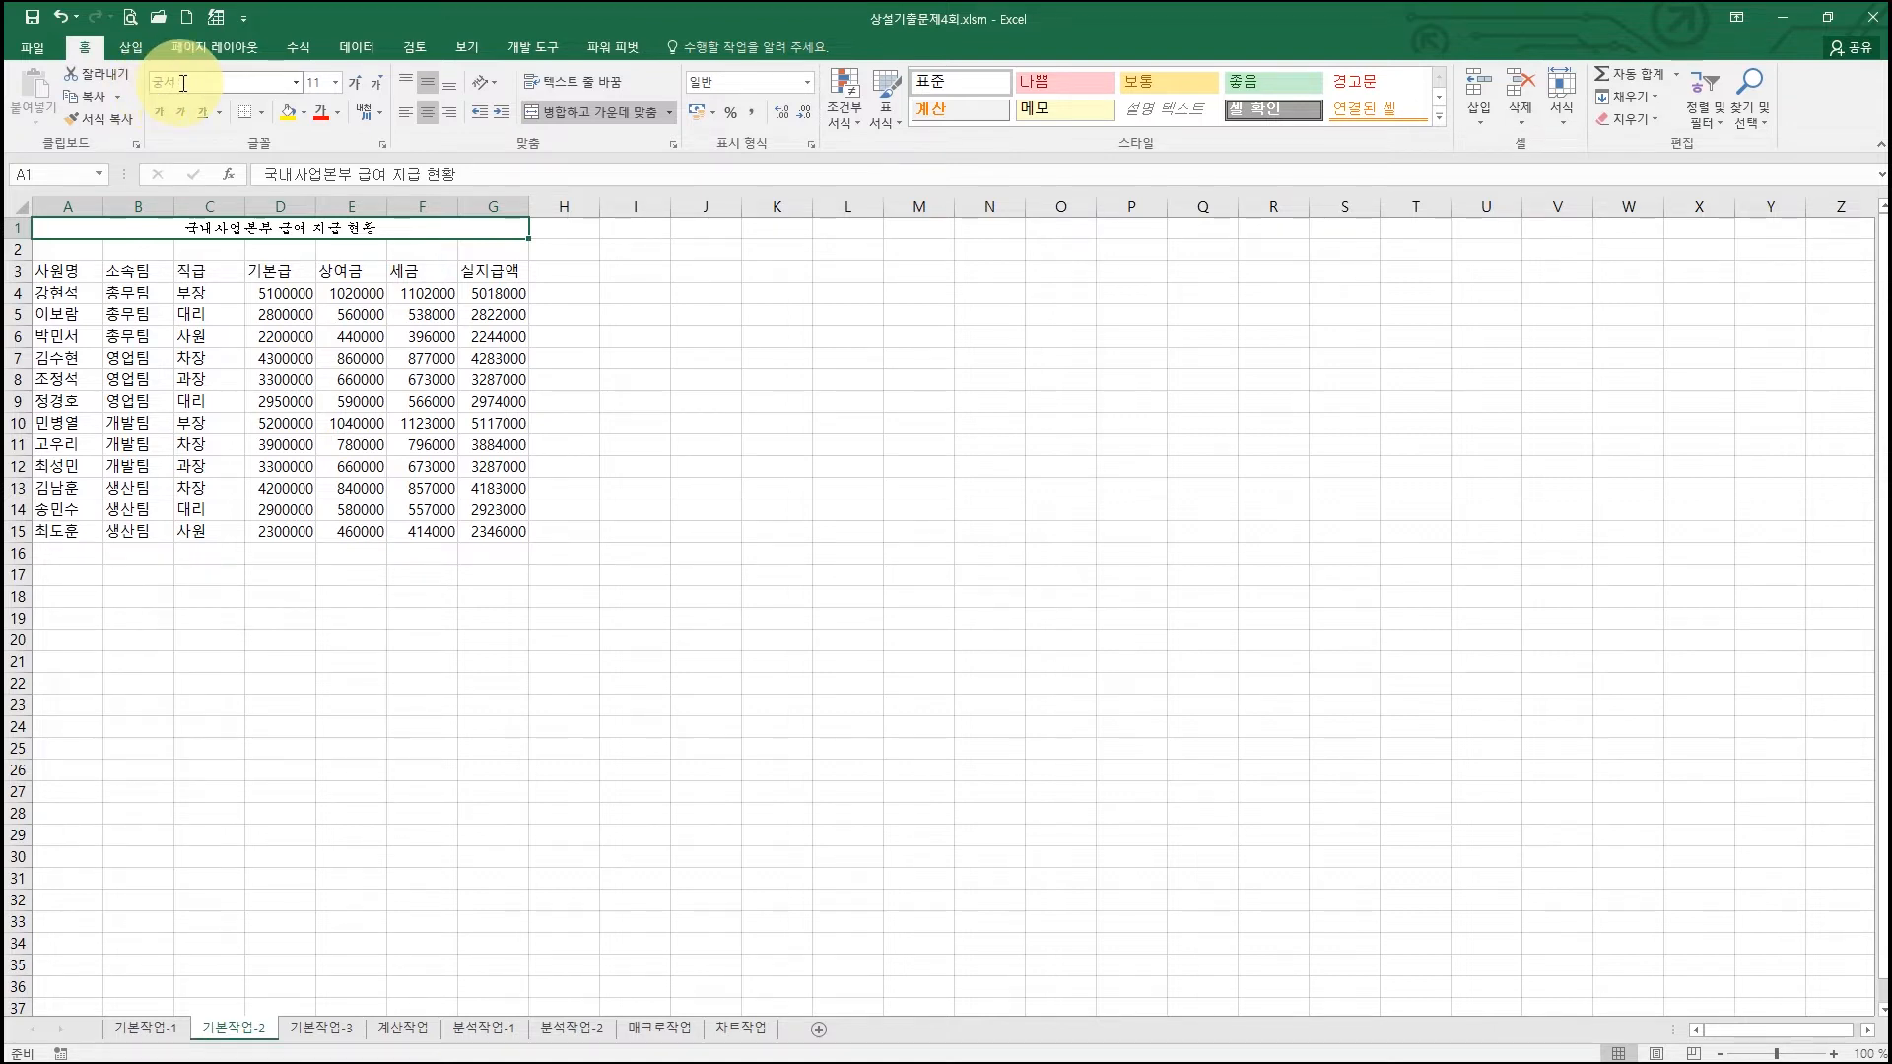
left_click(336, 84)
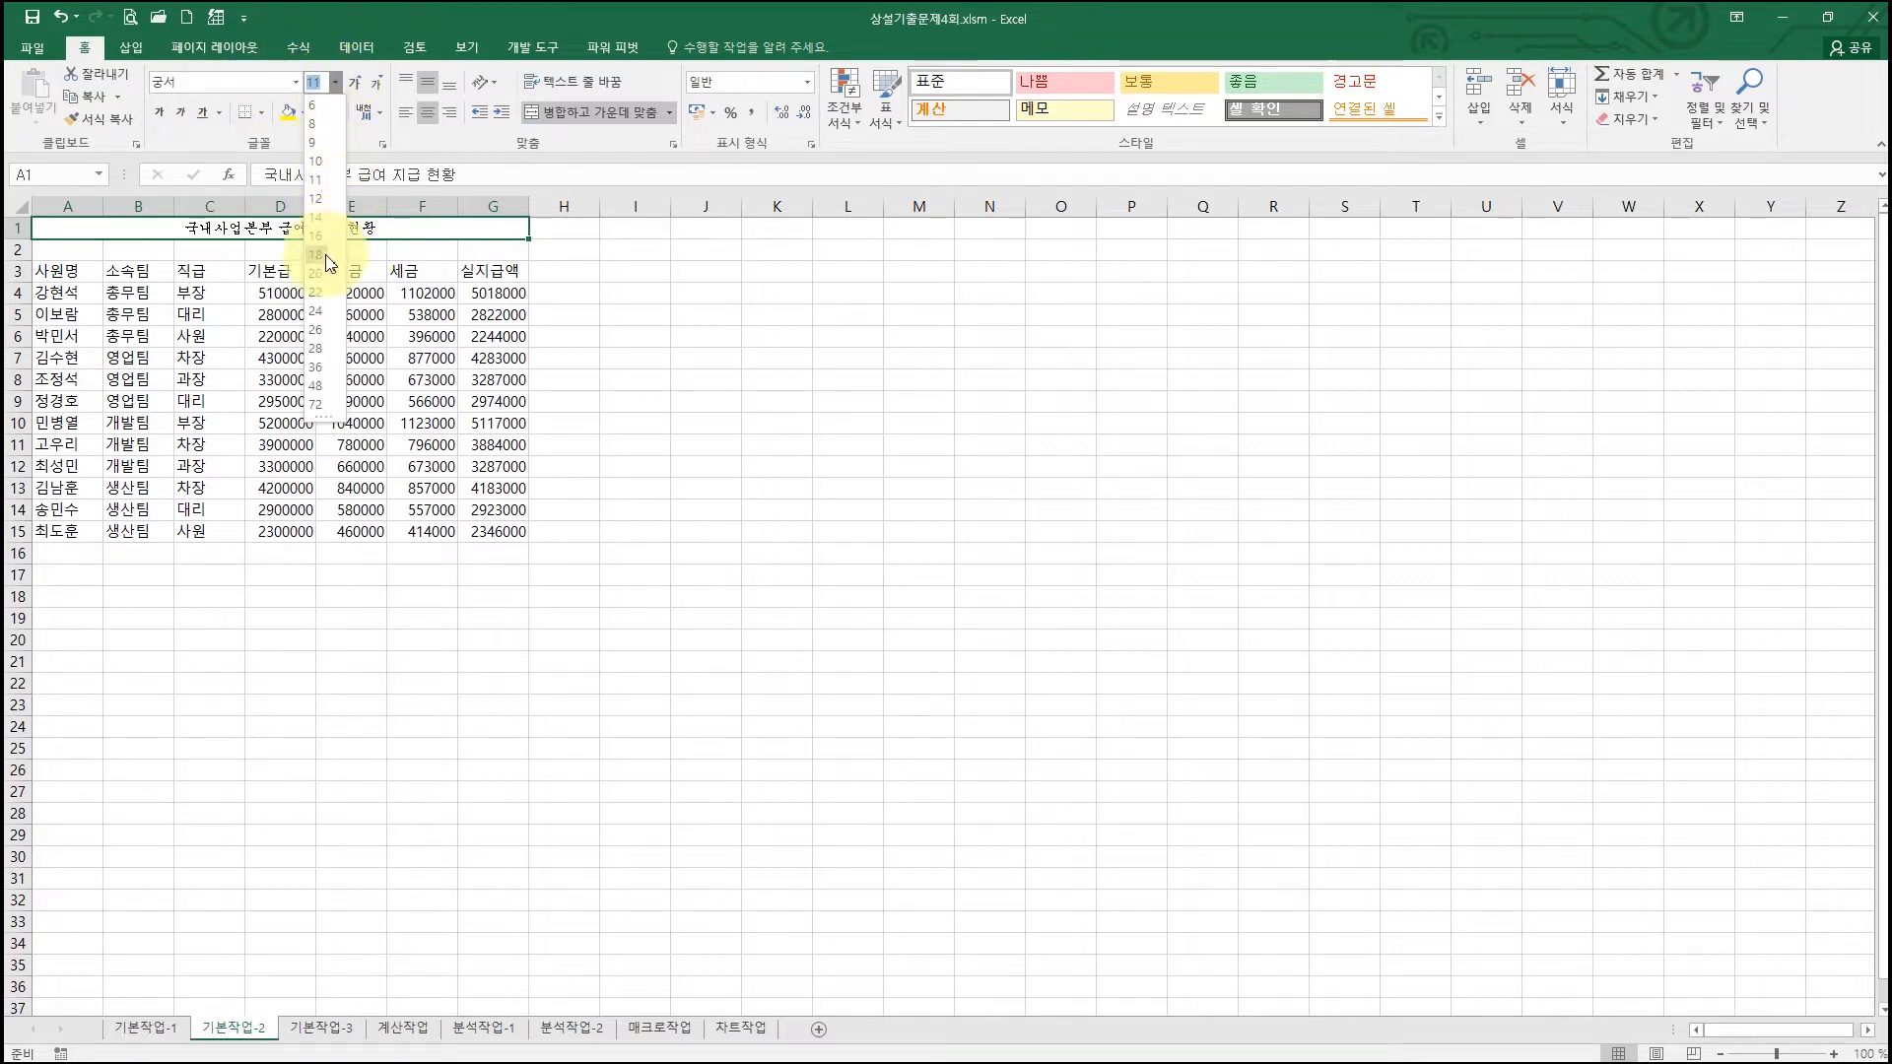
left_click(326, 255)
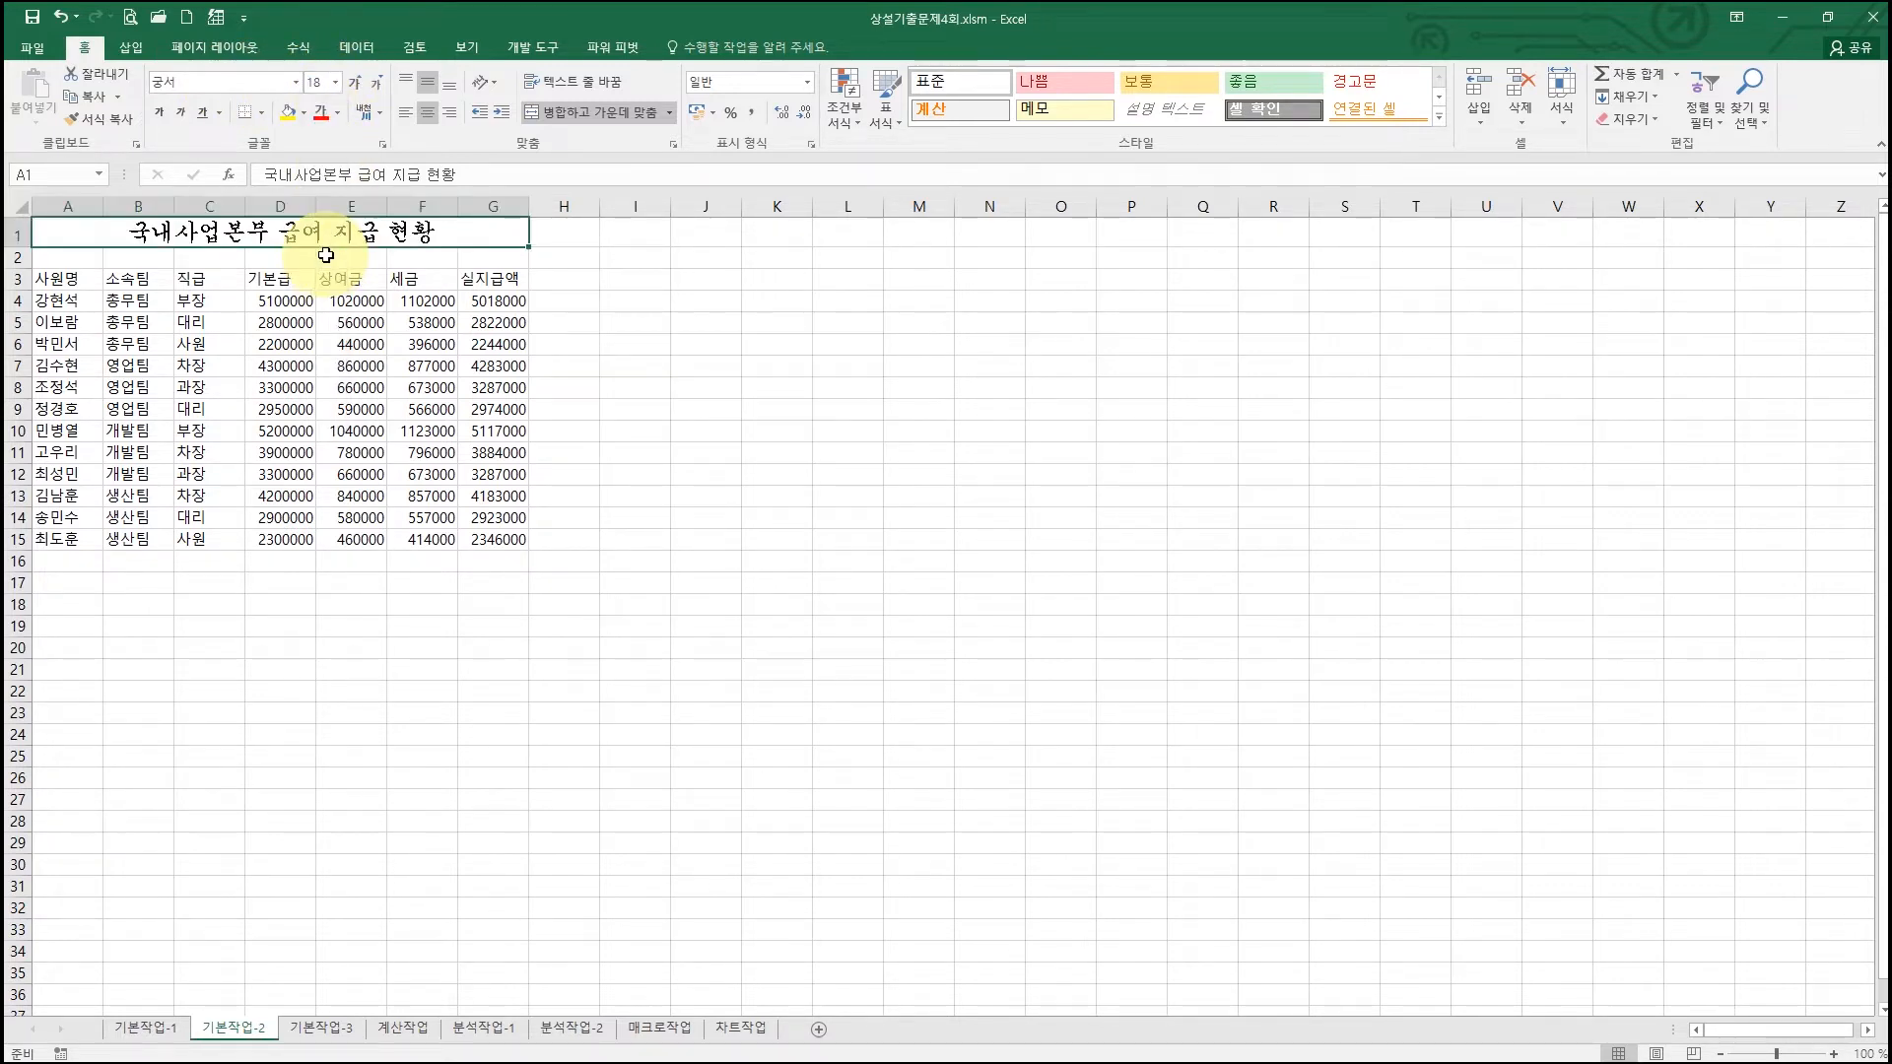
left_click(161, 115)
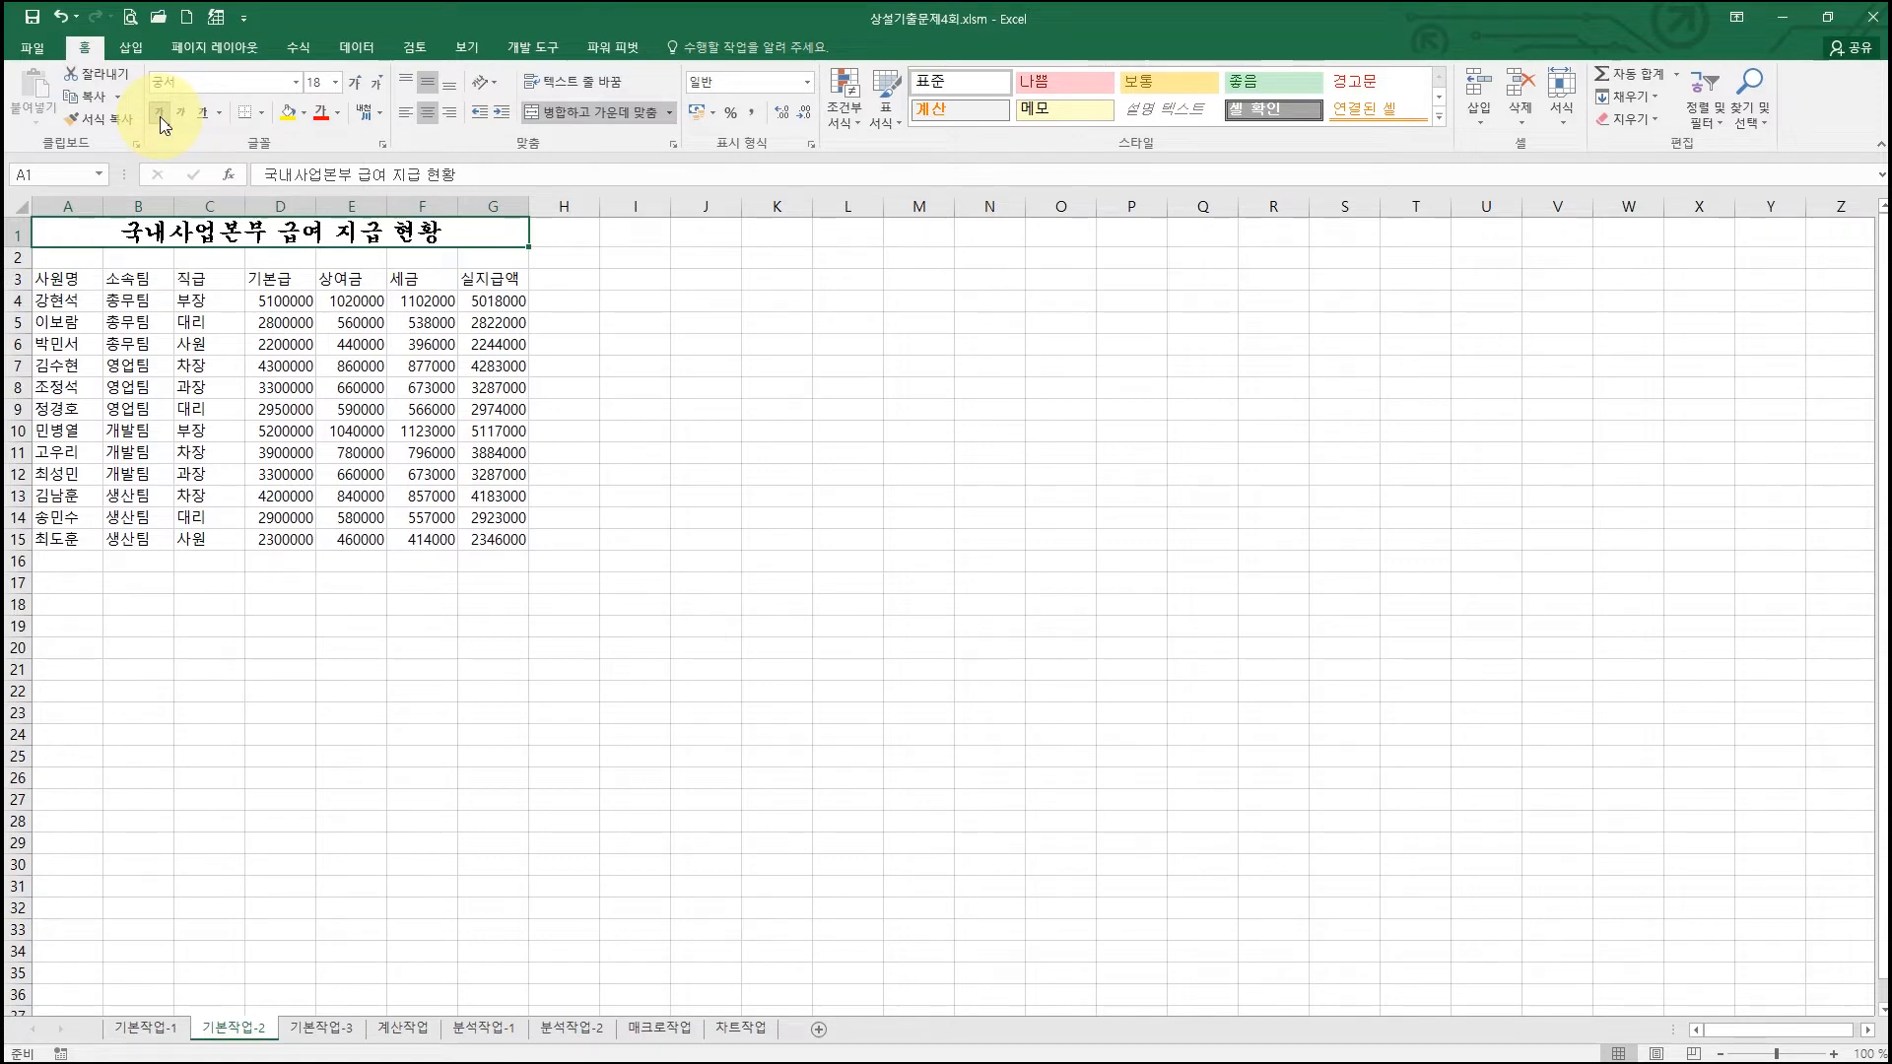
Step: Set row 1's height to 28 and restore the Excel window beside the PDF
right_click(16, 233)
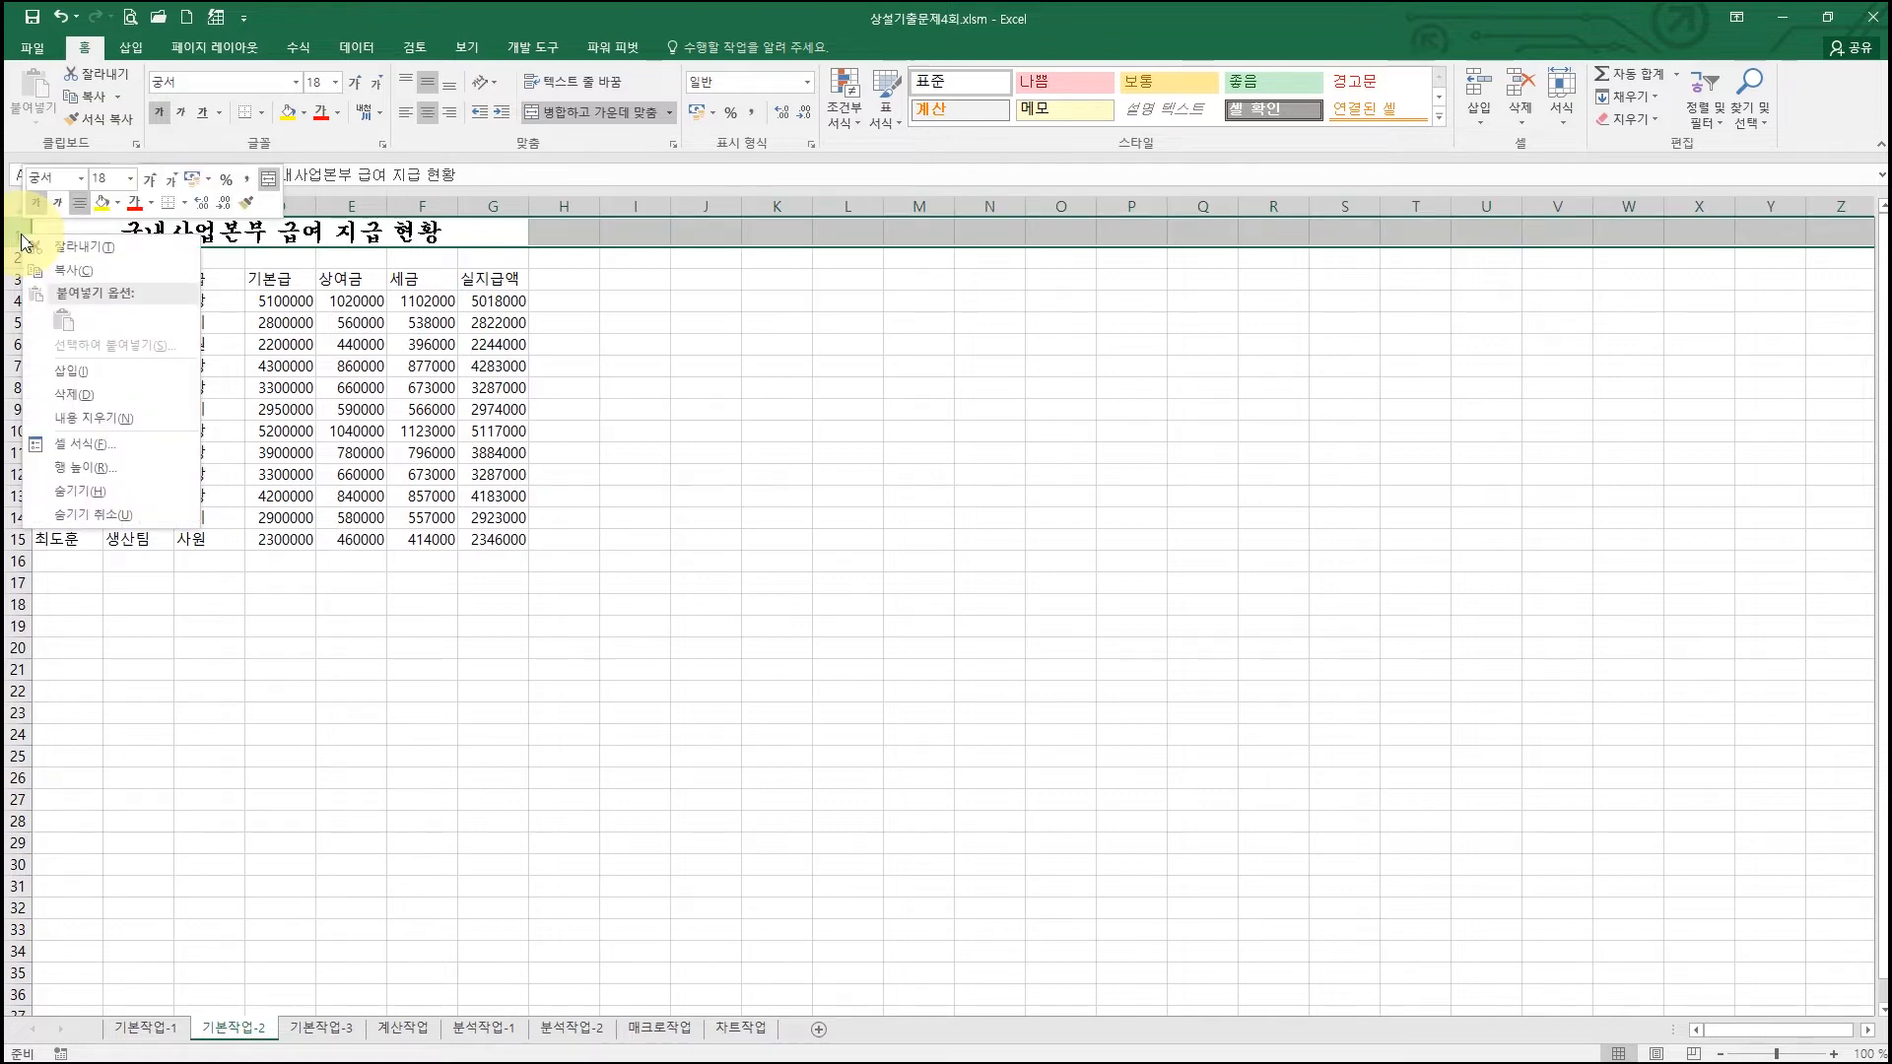
left_click(85, 468)
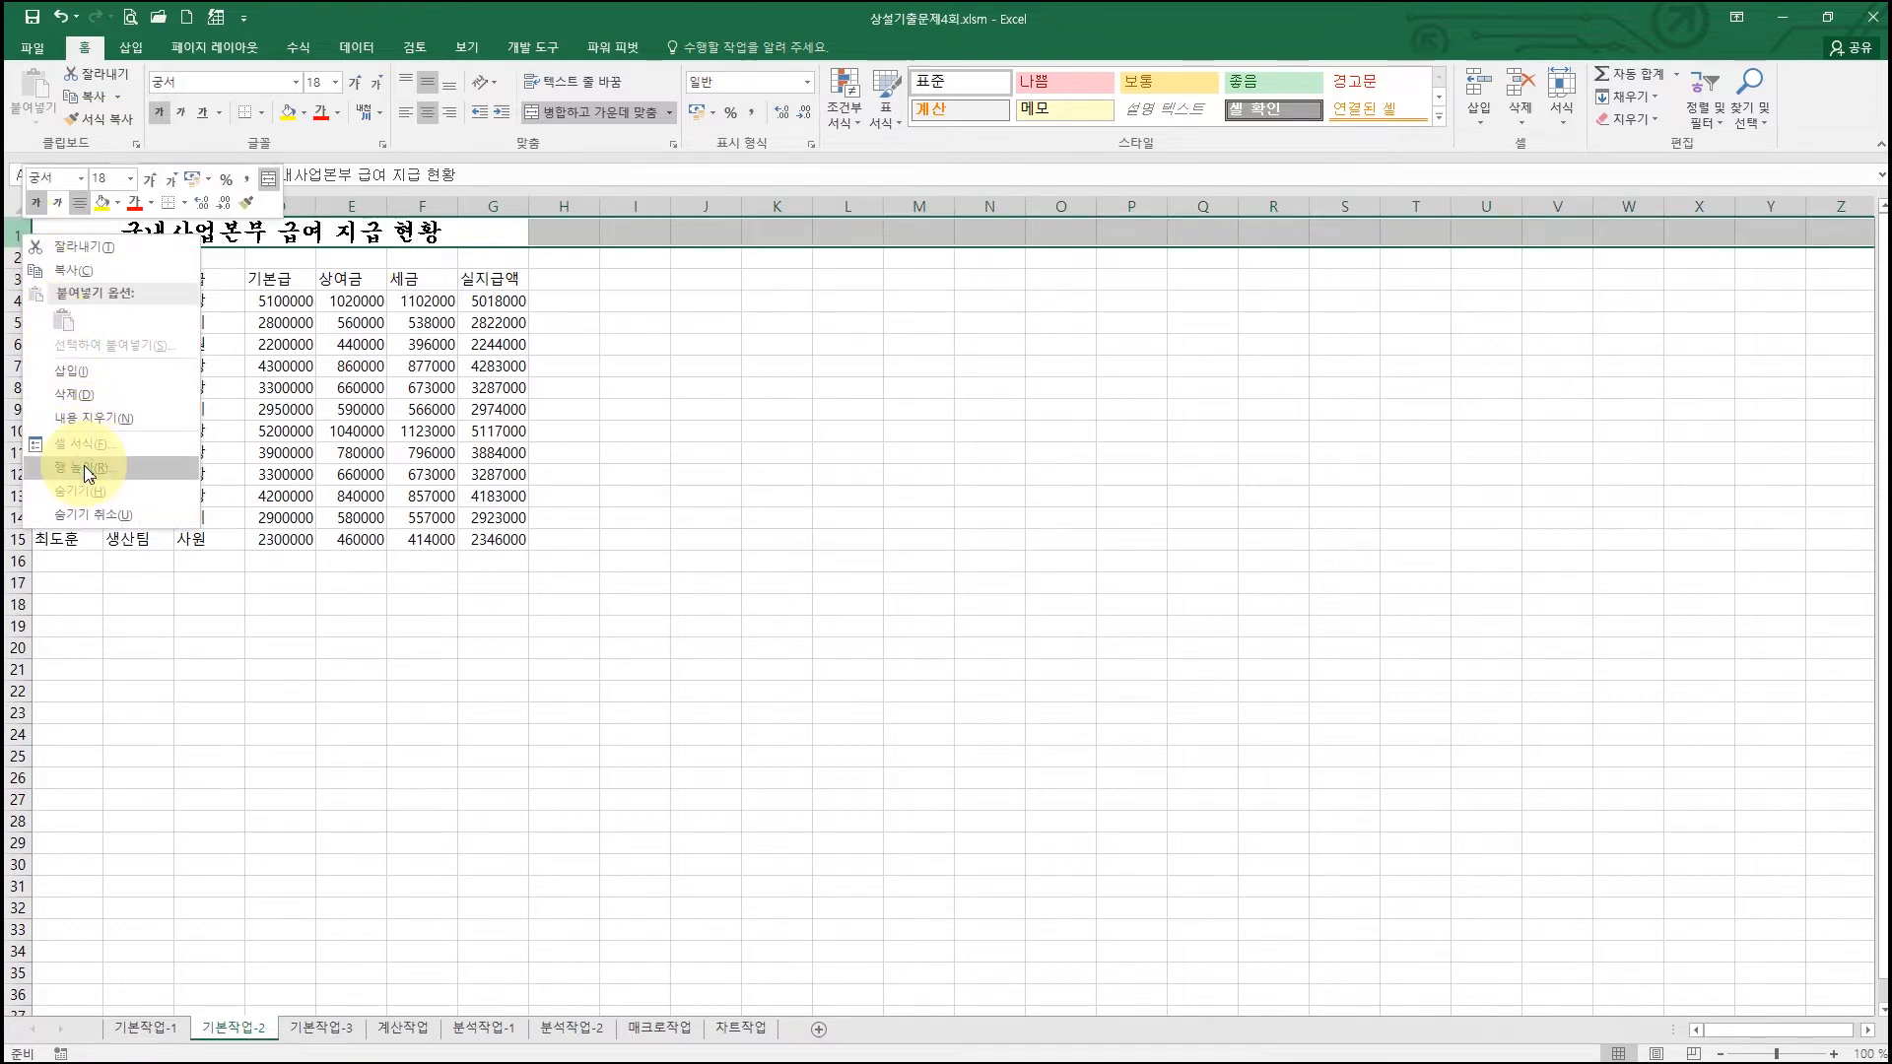
left_click_drag(74, 435, 300, 378)
type("28")
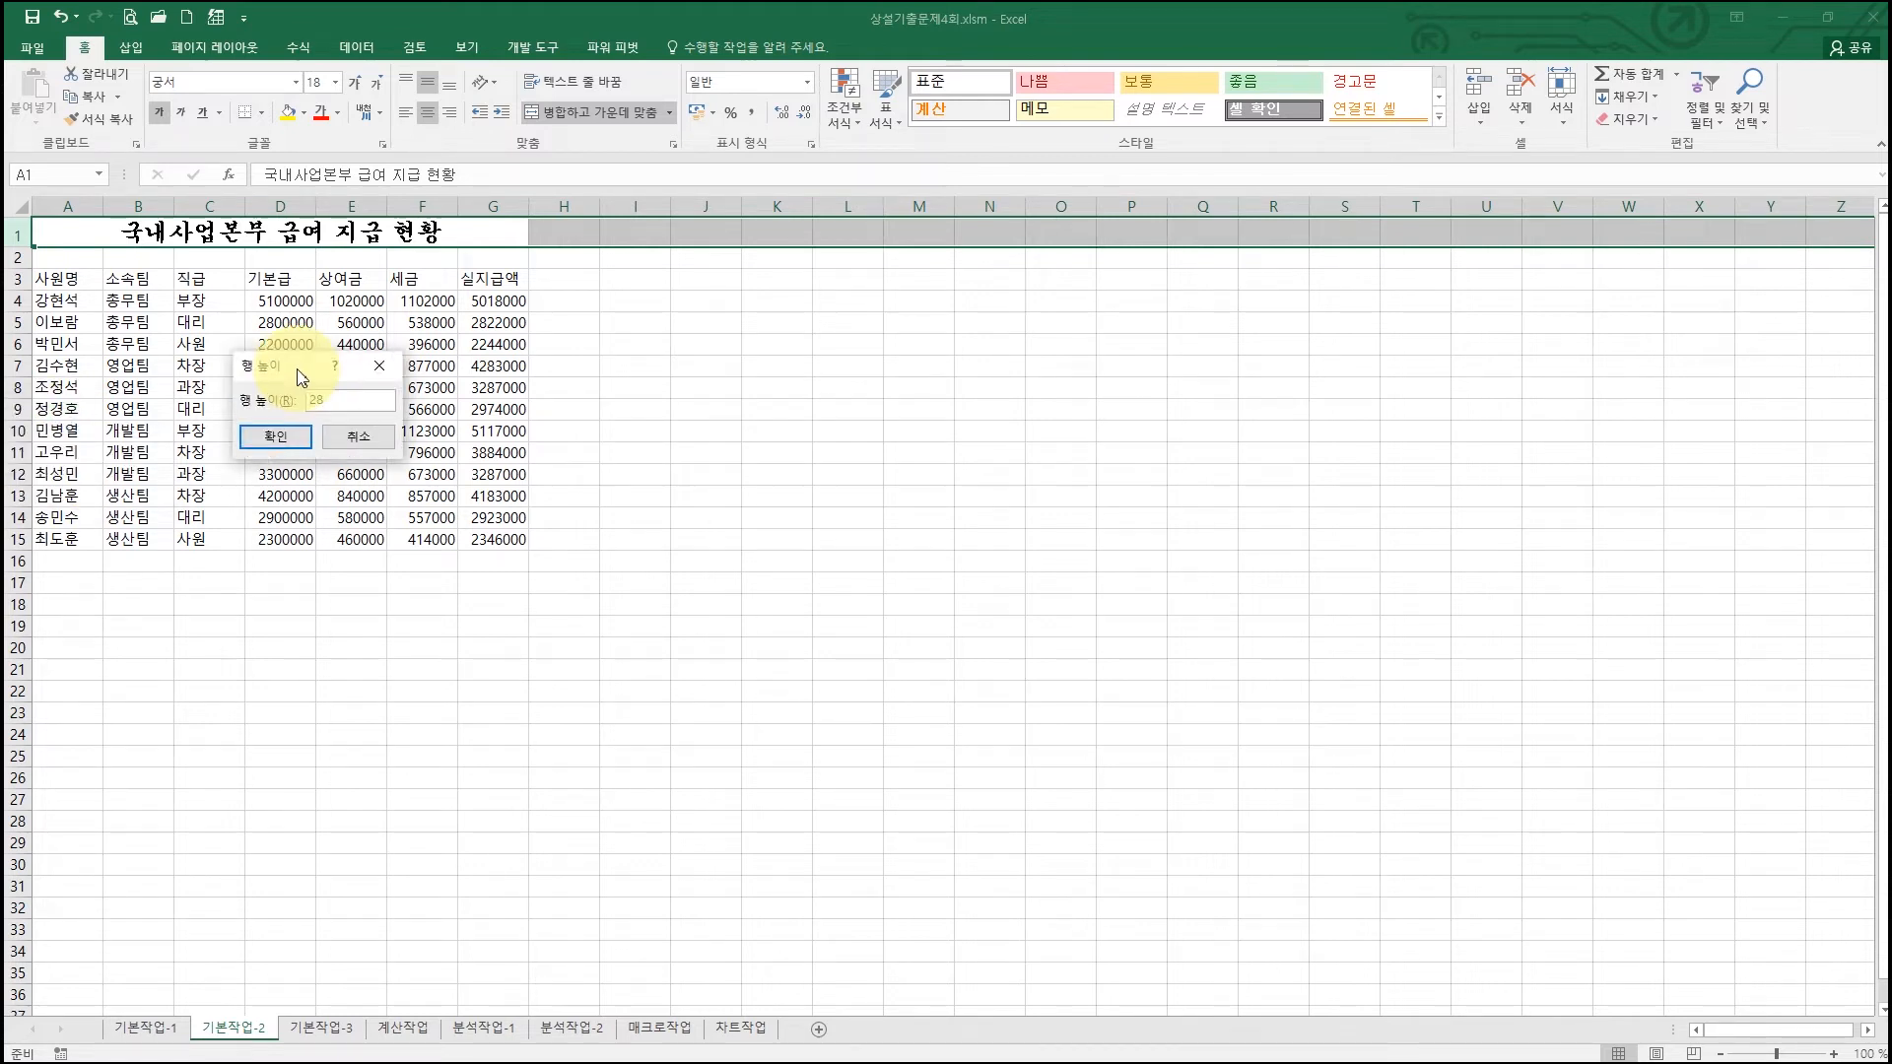
left_click(278, 435)
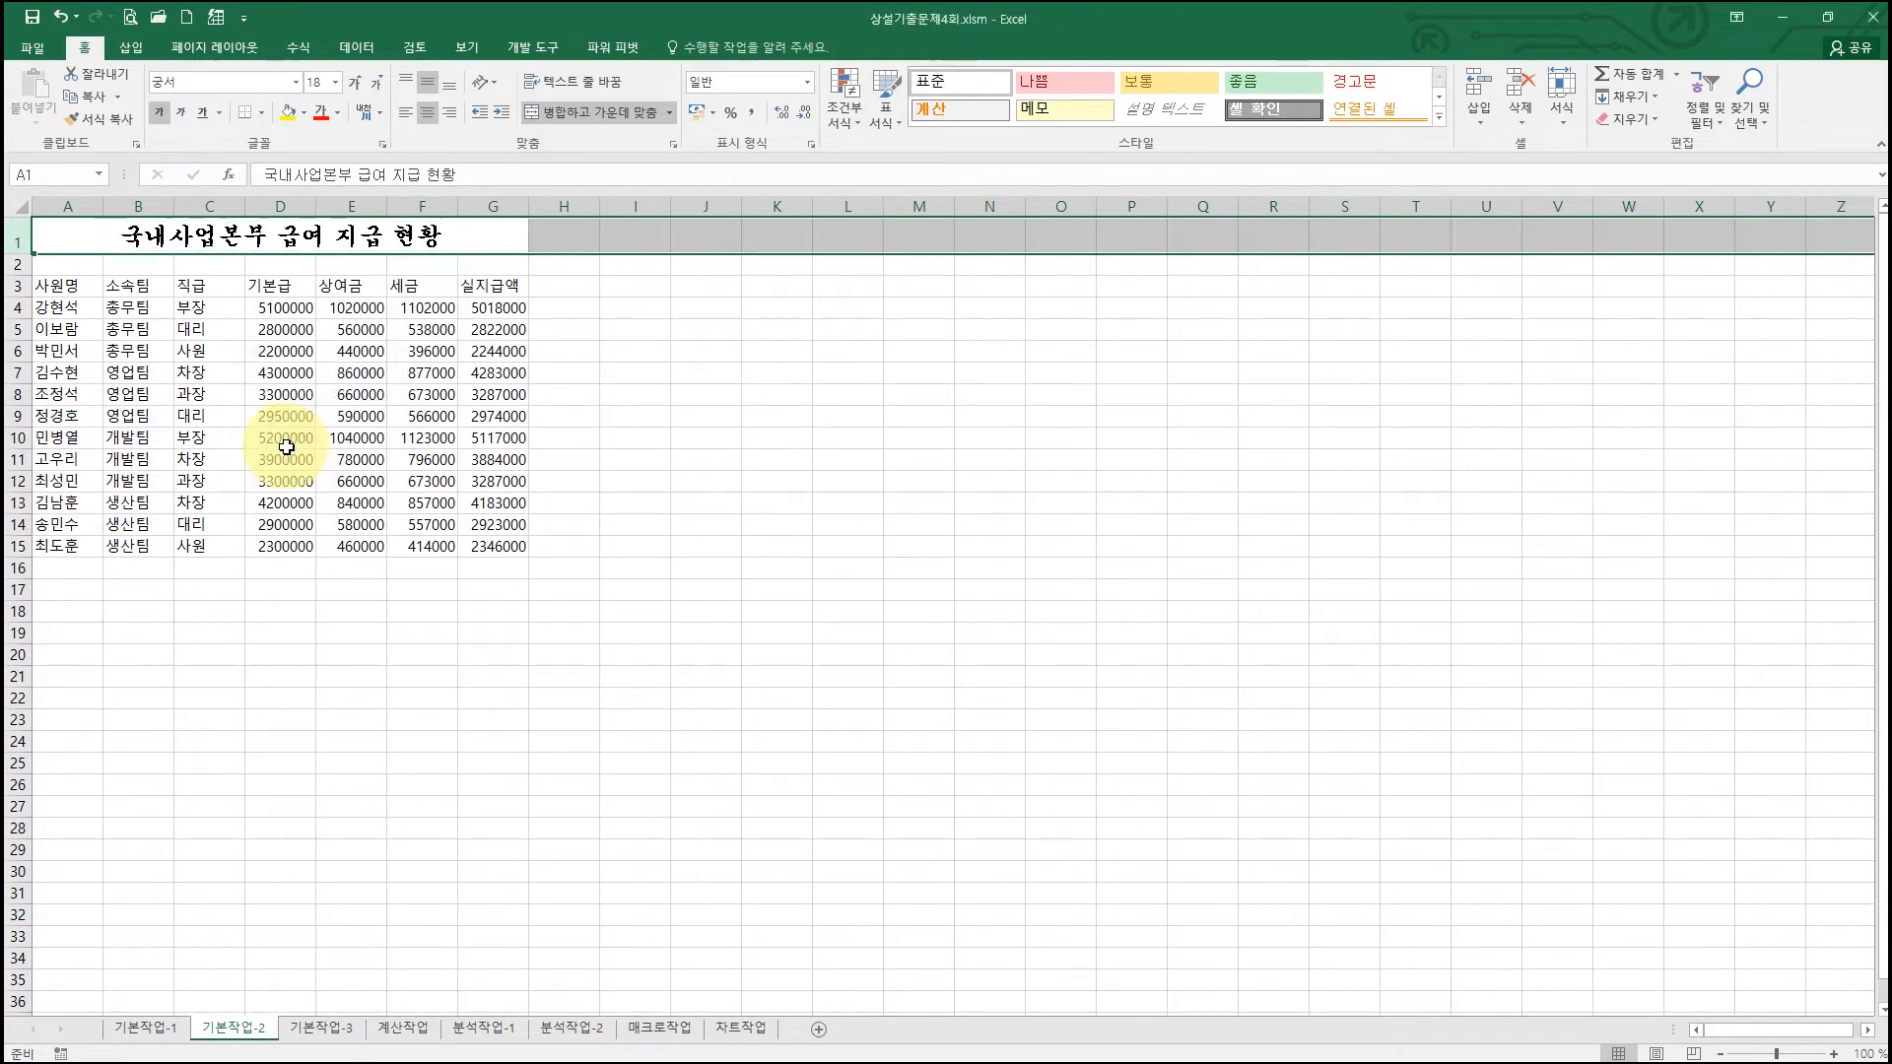
left_click(1828, 36)
left_click_drag(818, 36, 686, 27)
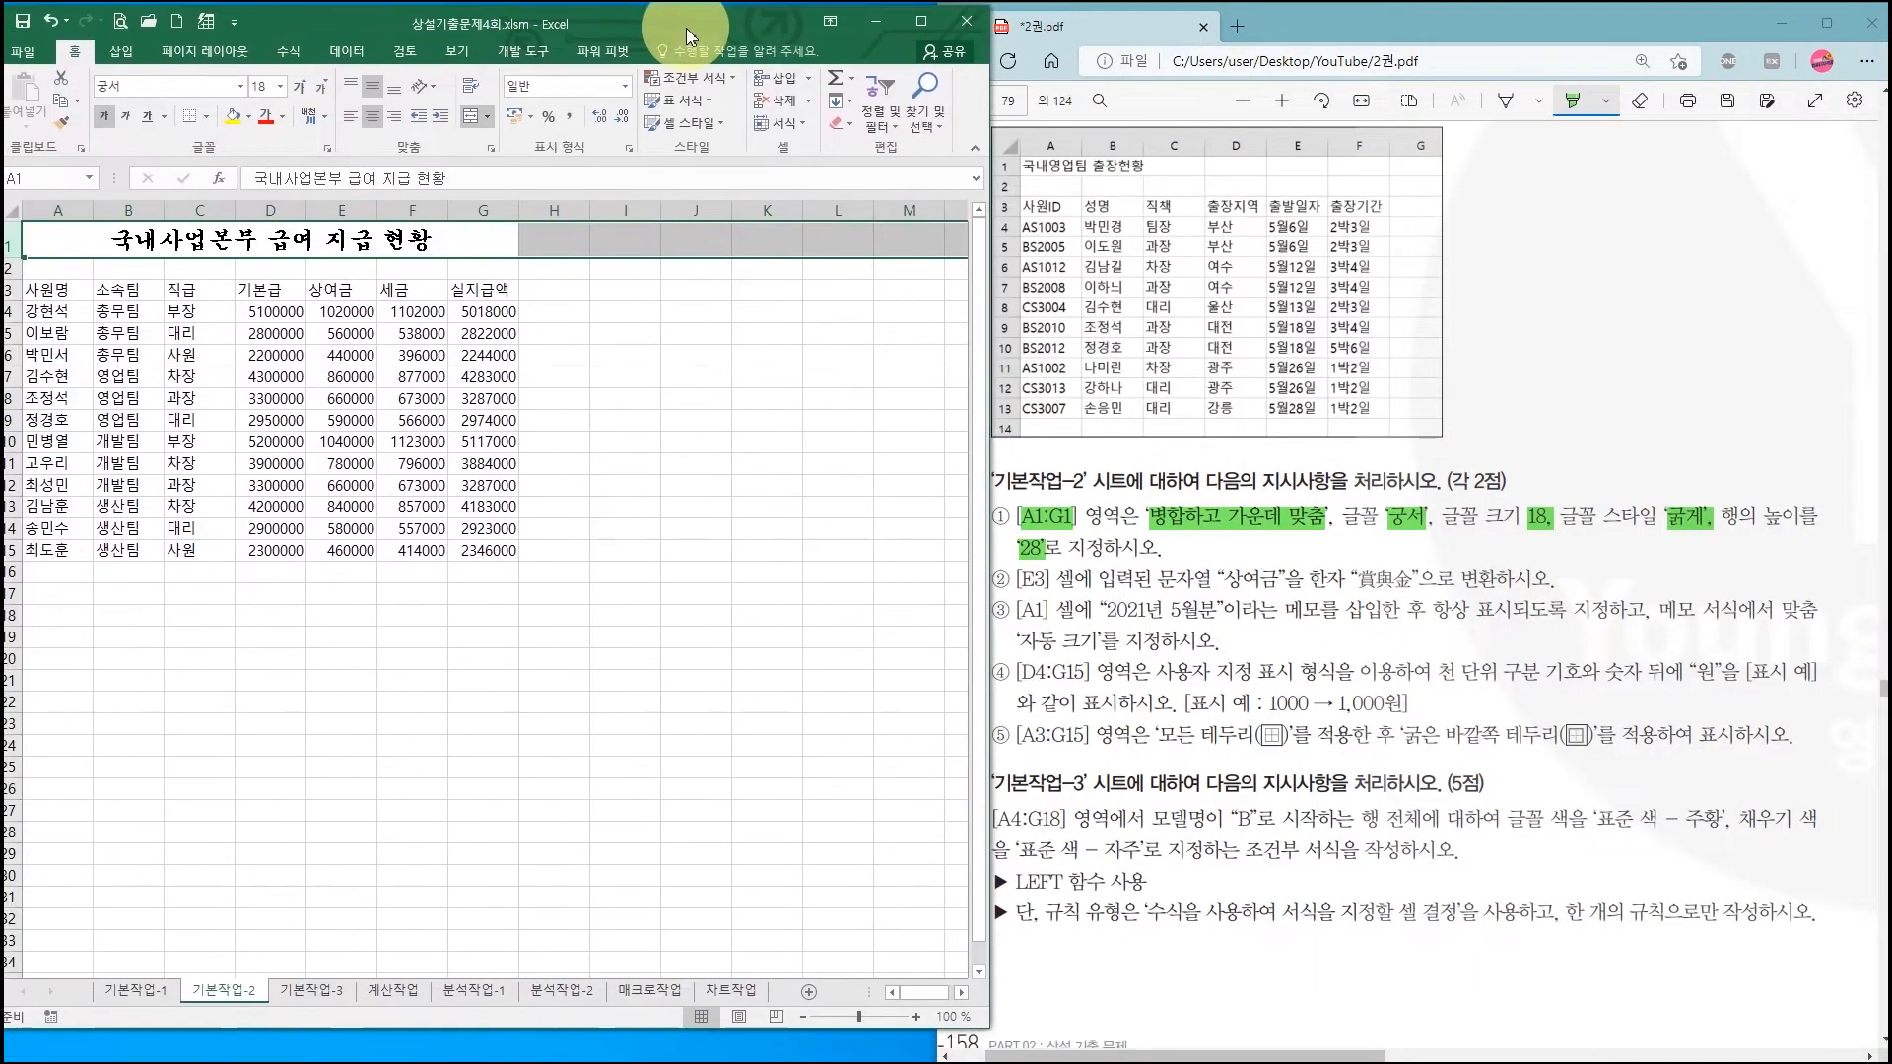
Step: Snap Excel to the left half and highlight [E3] and 상여금 in the instructions
key("super+Left")
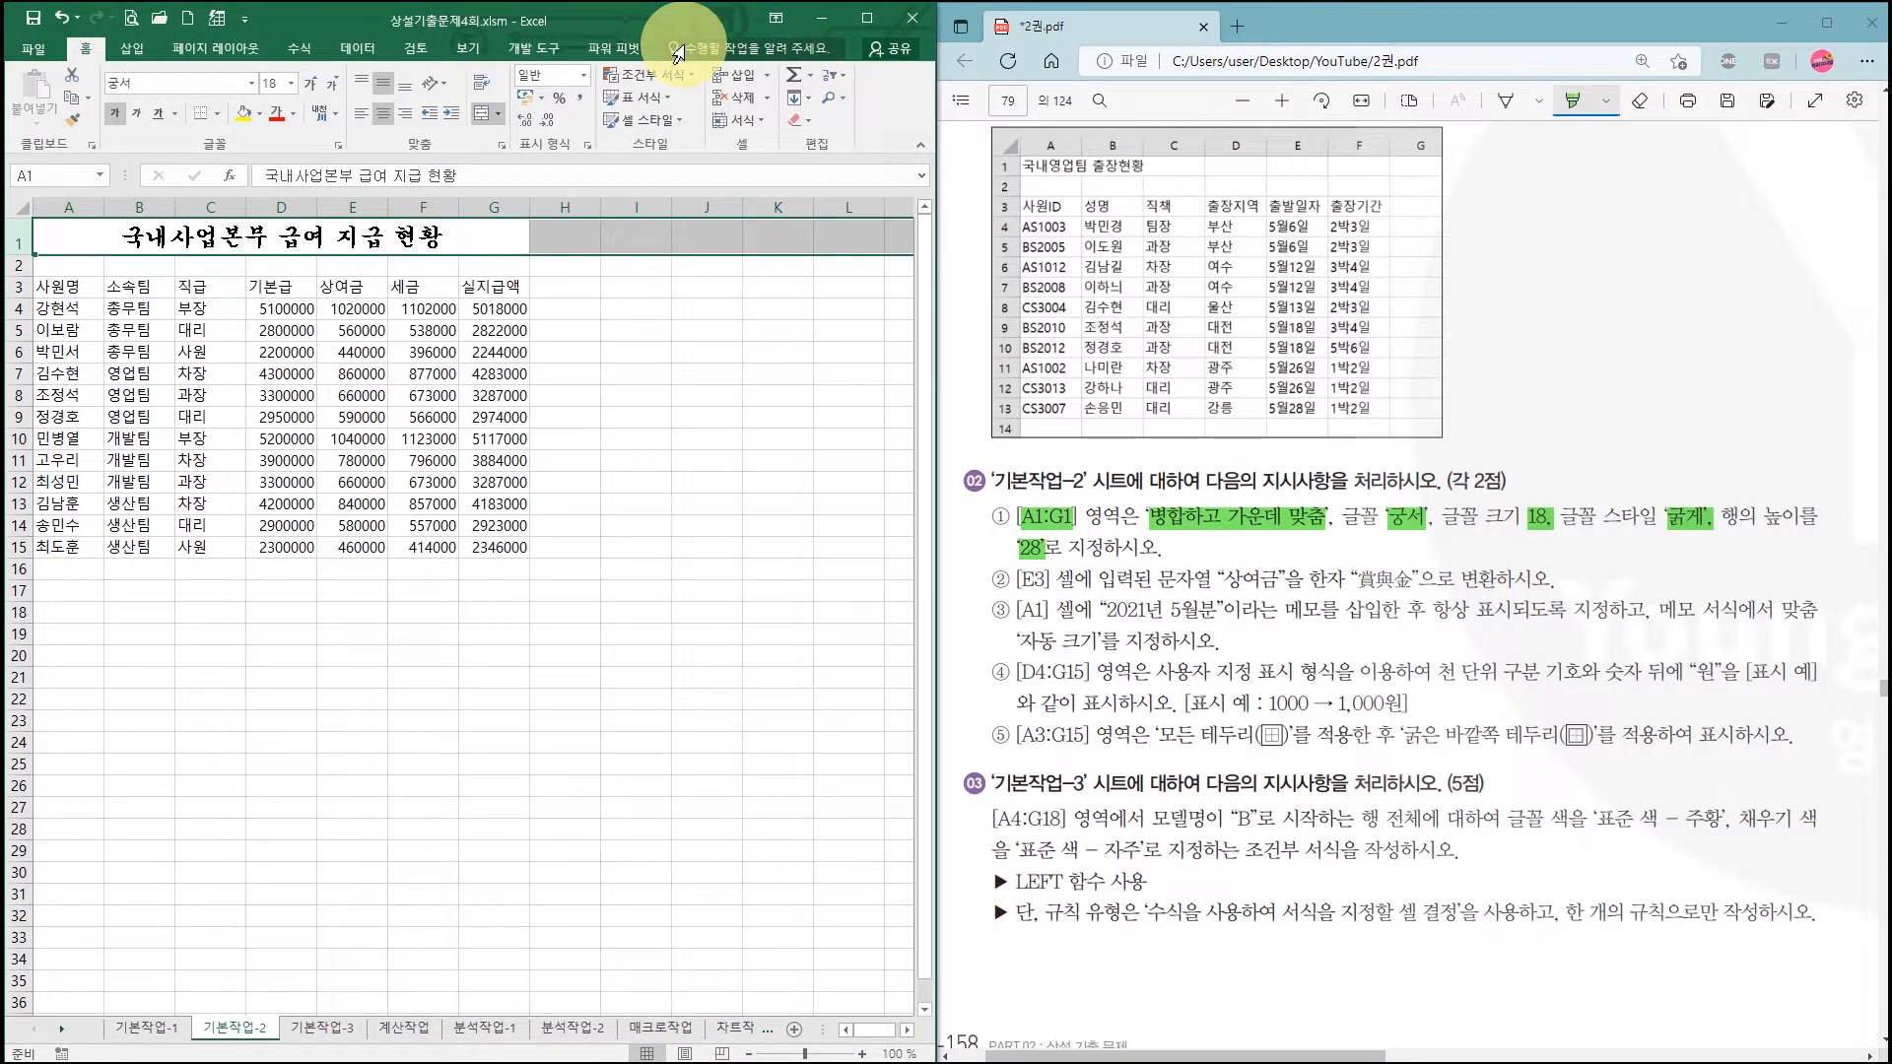
left_click_drag(1021, 580, 1046, 580)
left_click_drag(1220, 580, 1416, 580)
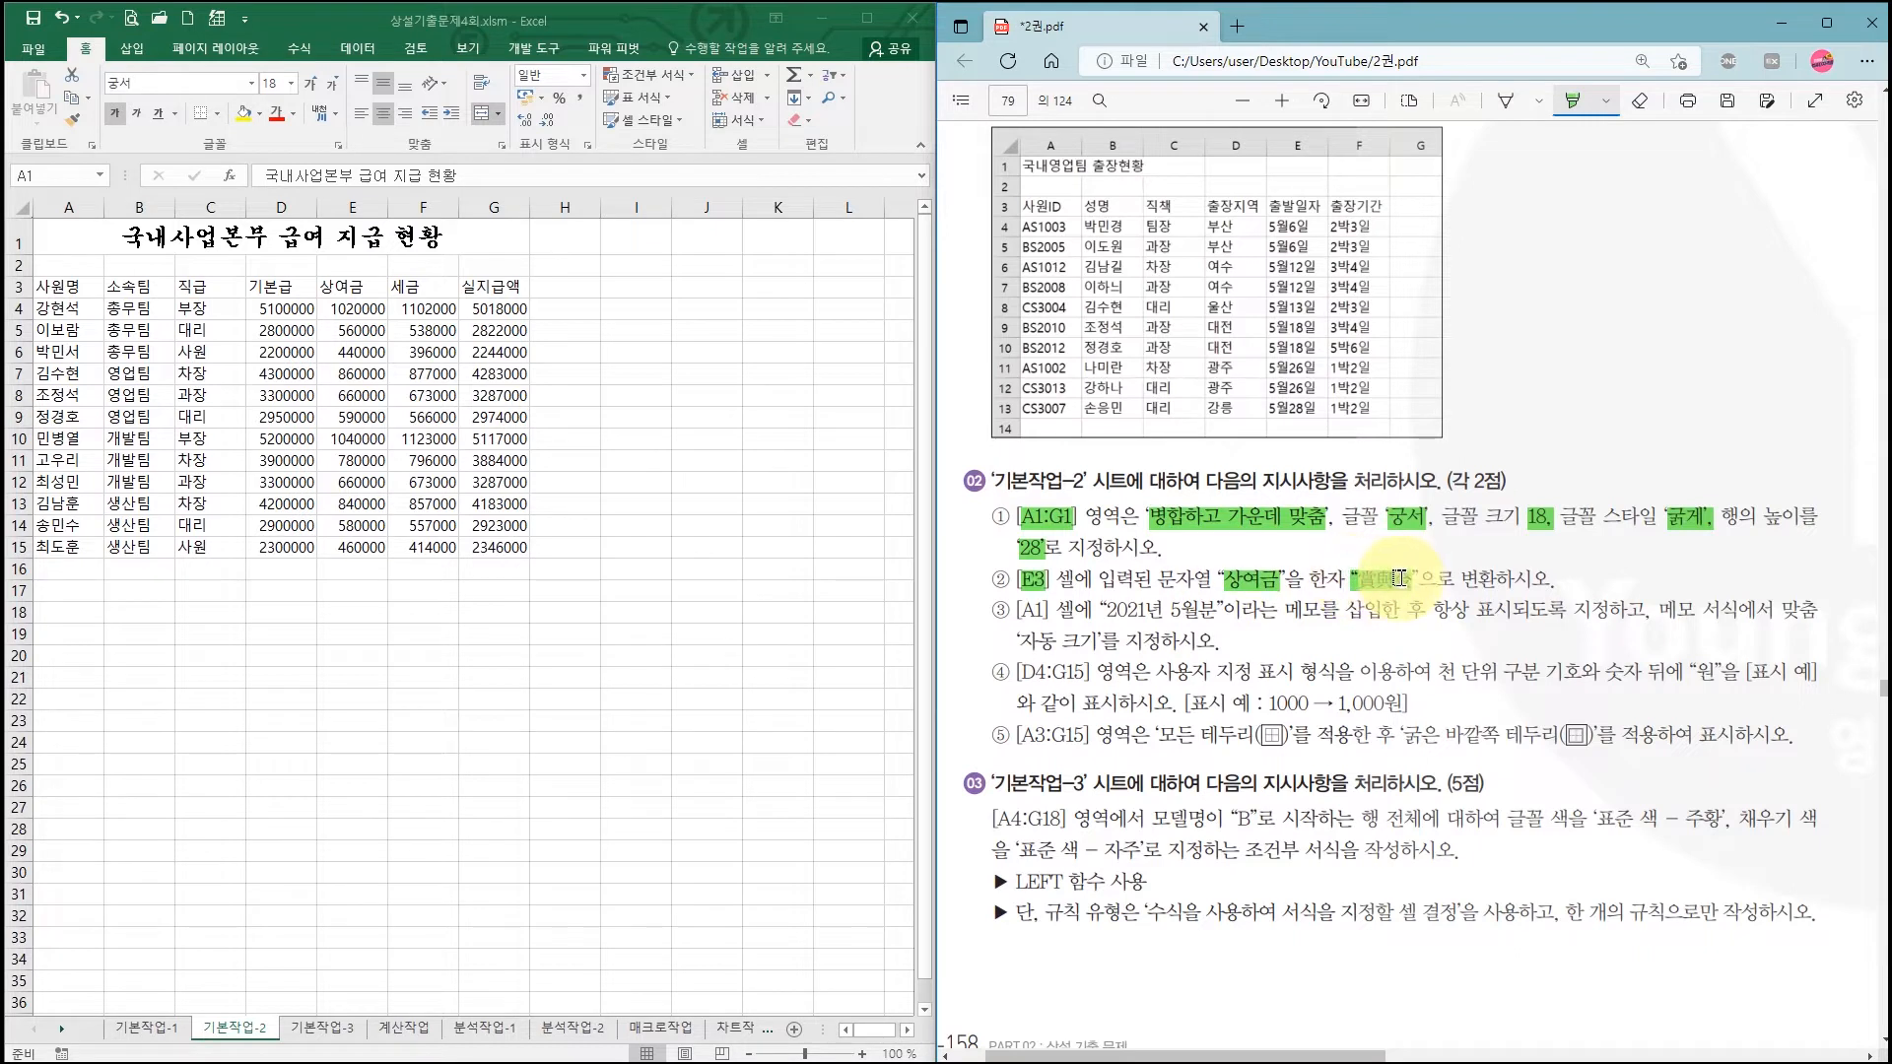
Step: Convert the 상여금 text in E3 into the hanja 賞與金
left_click(362, 290)
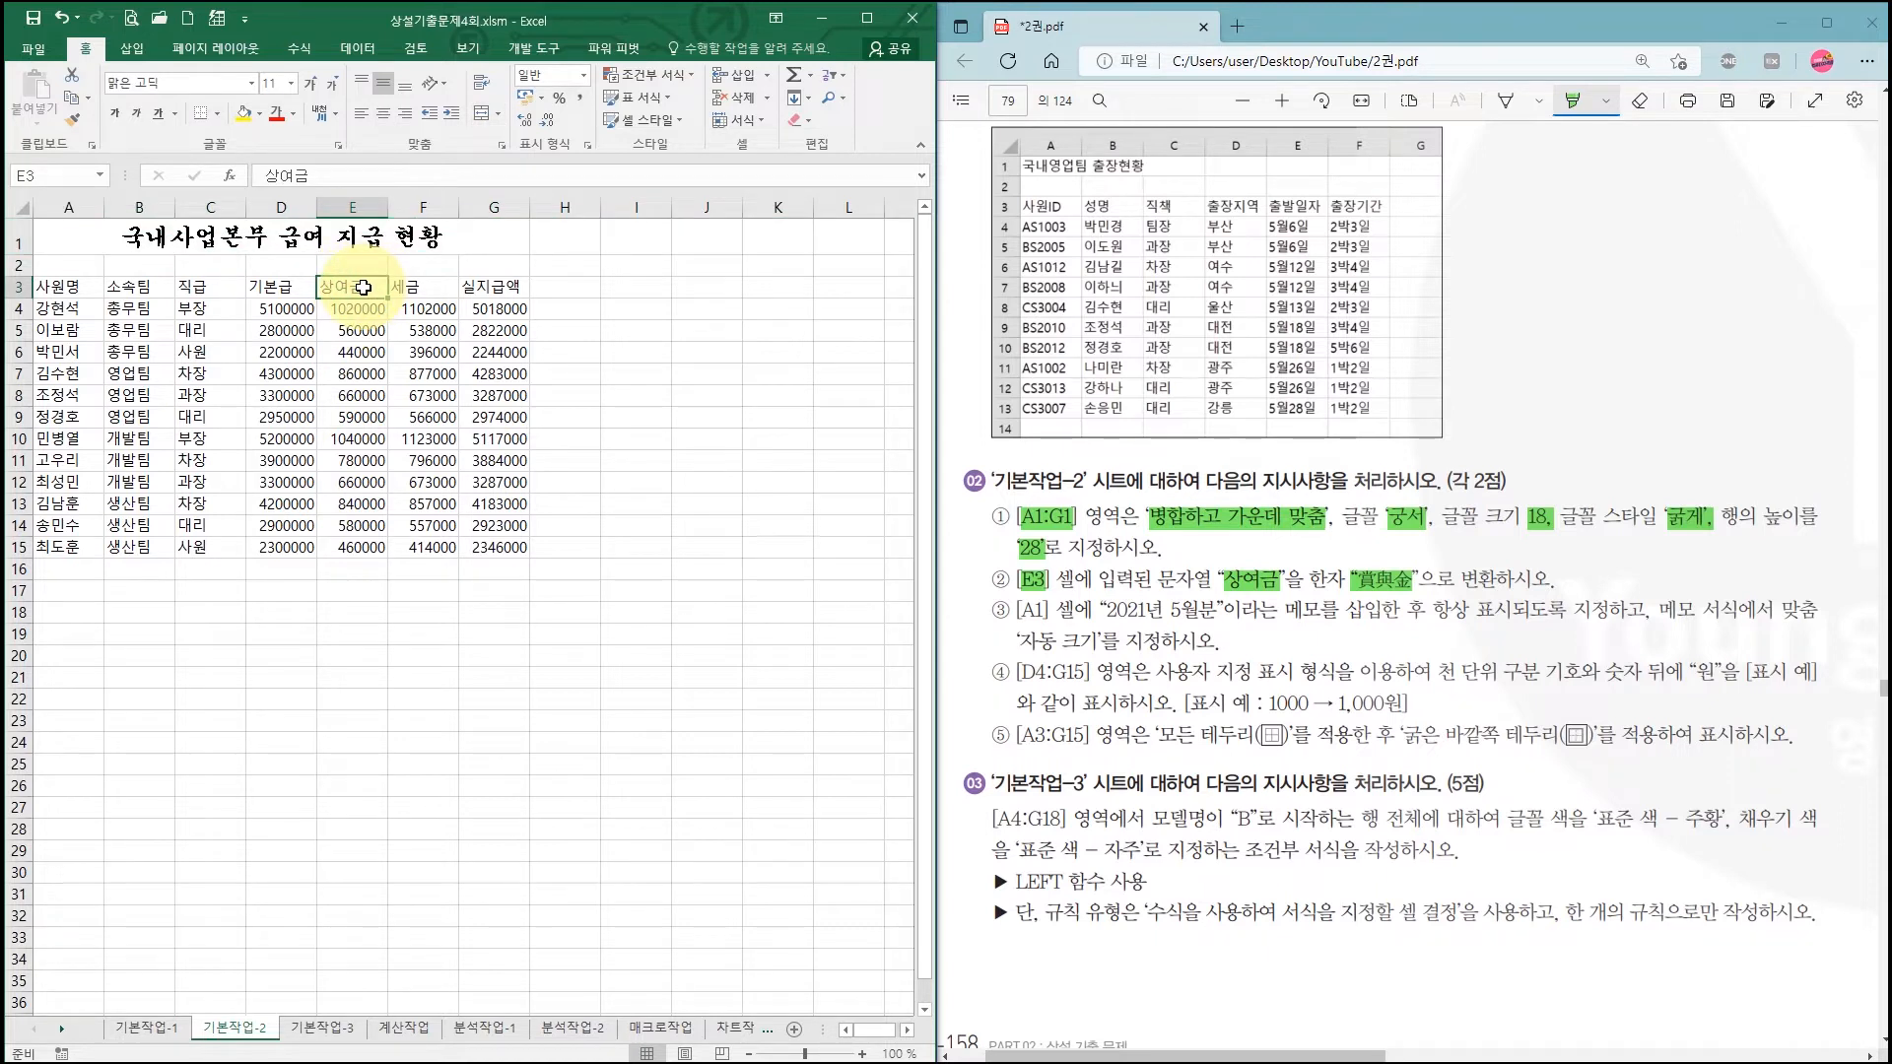
key("F2")
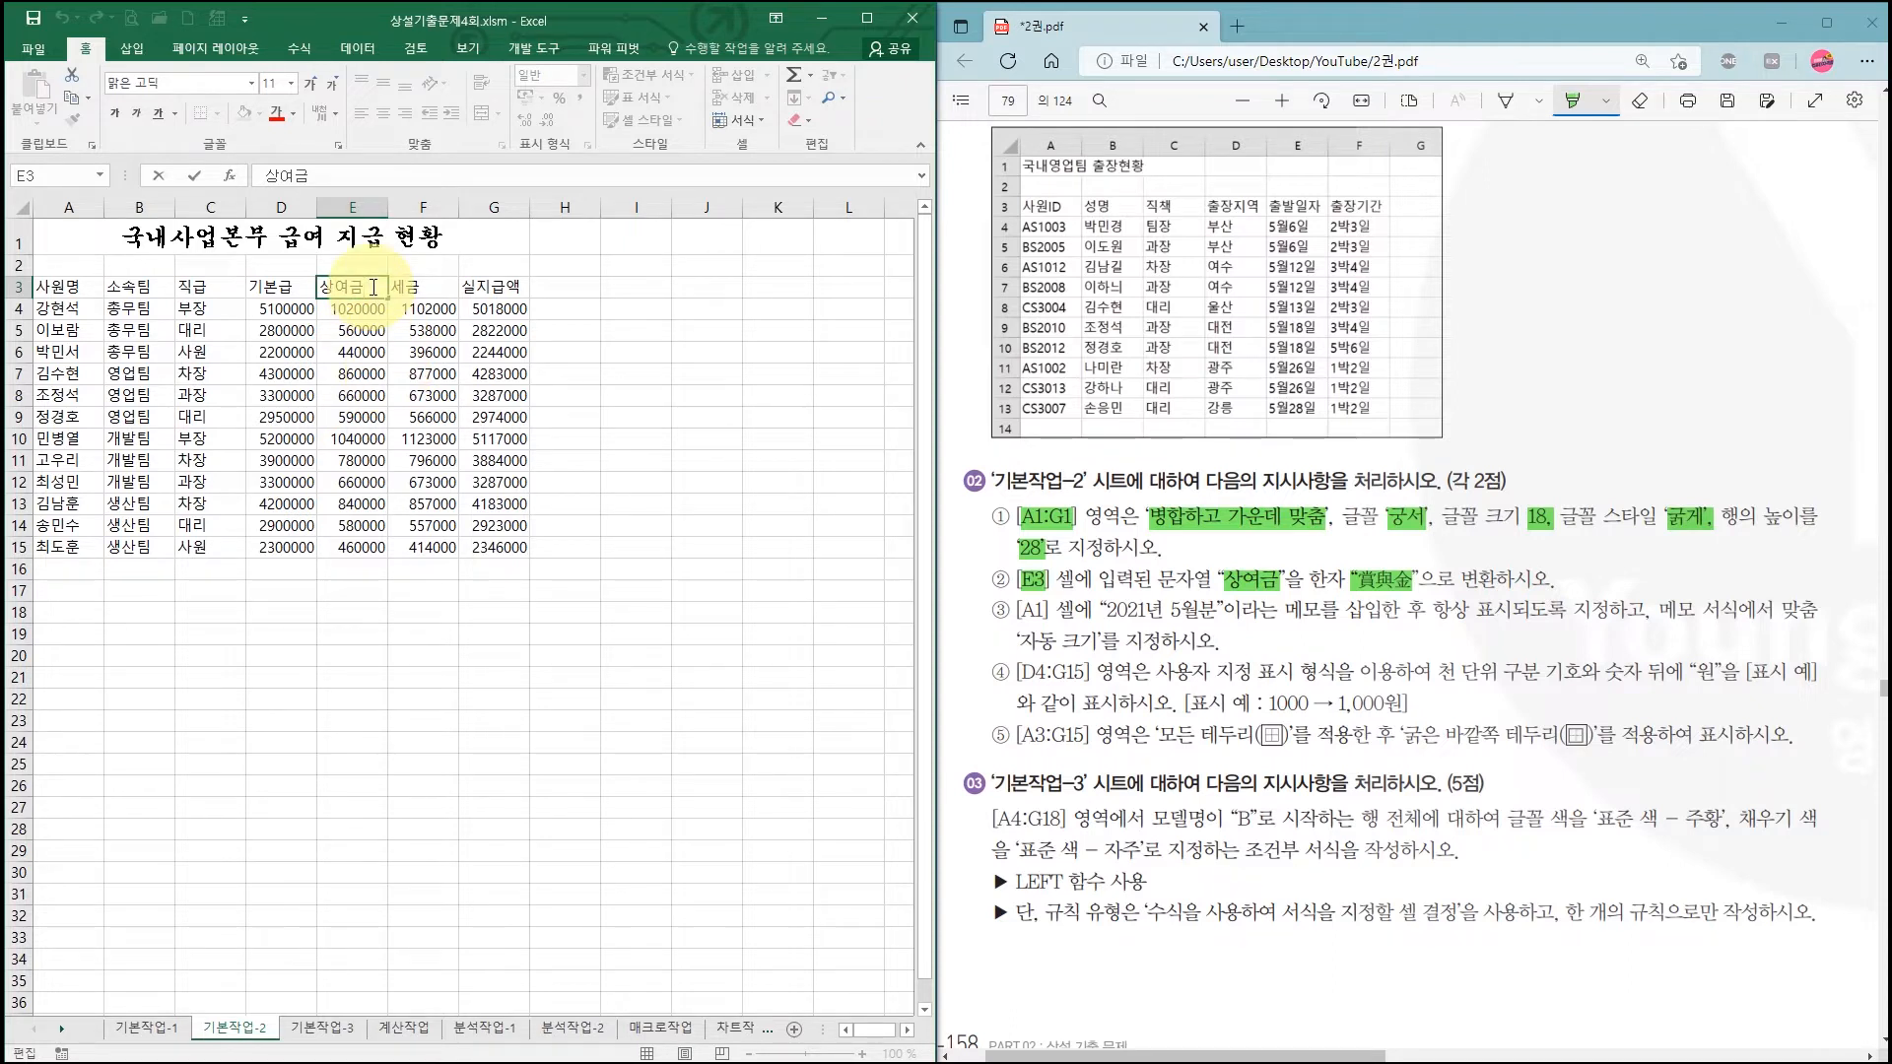
double_click(373, 288)
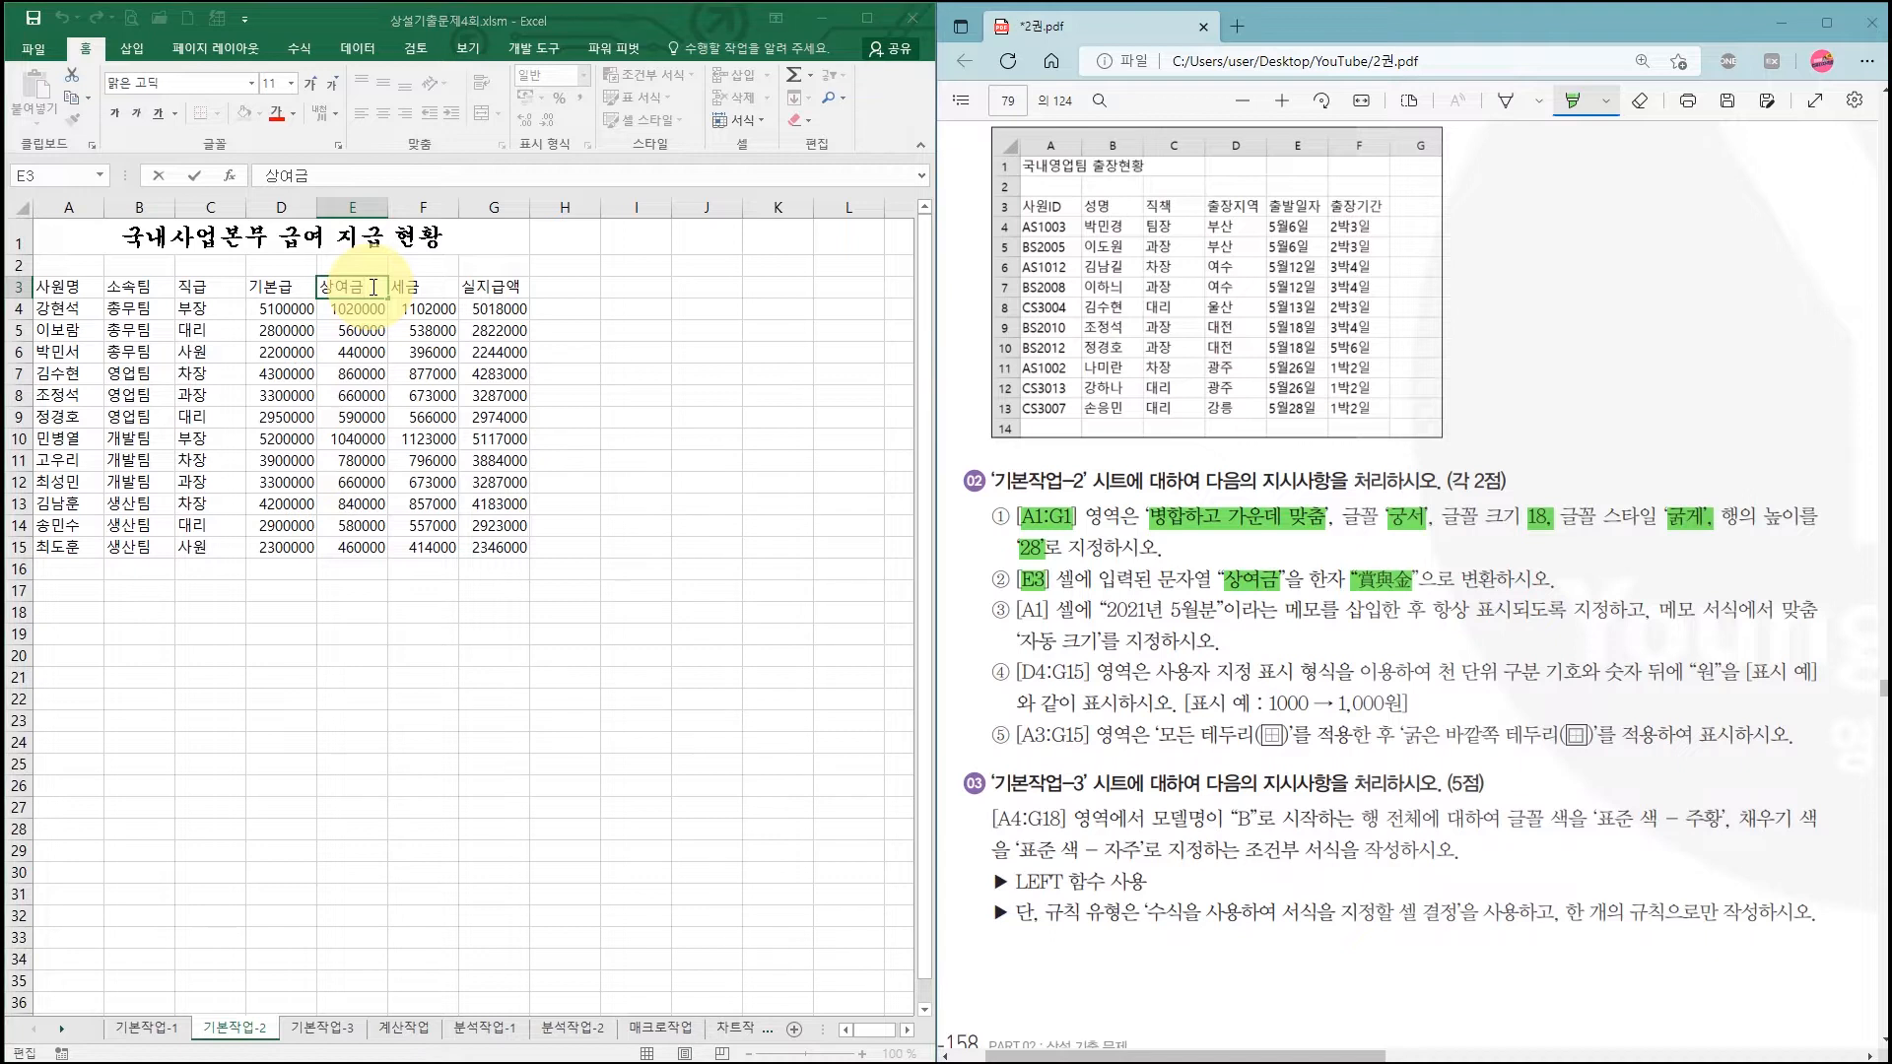
key("Hangul_Hanja")
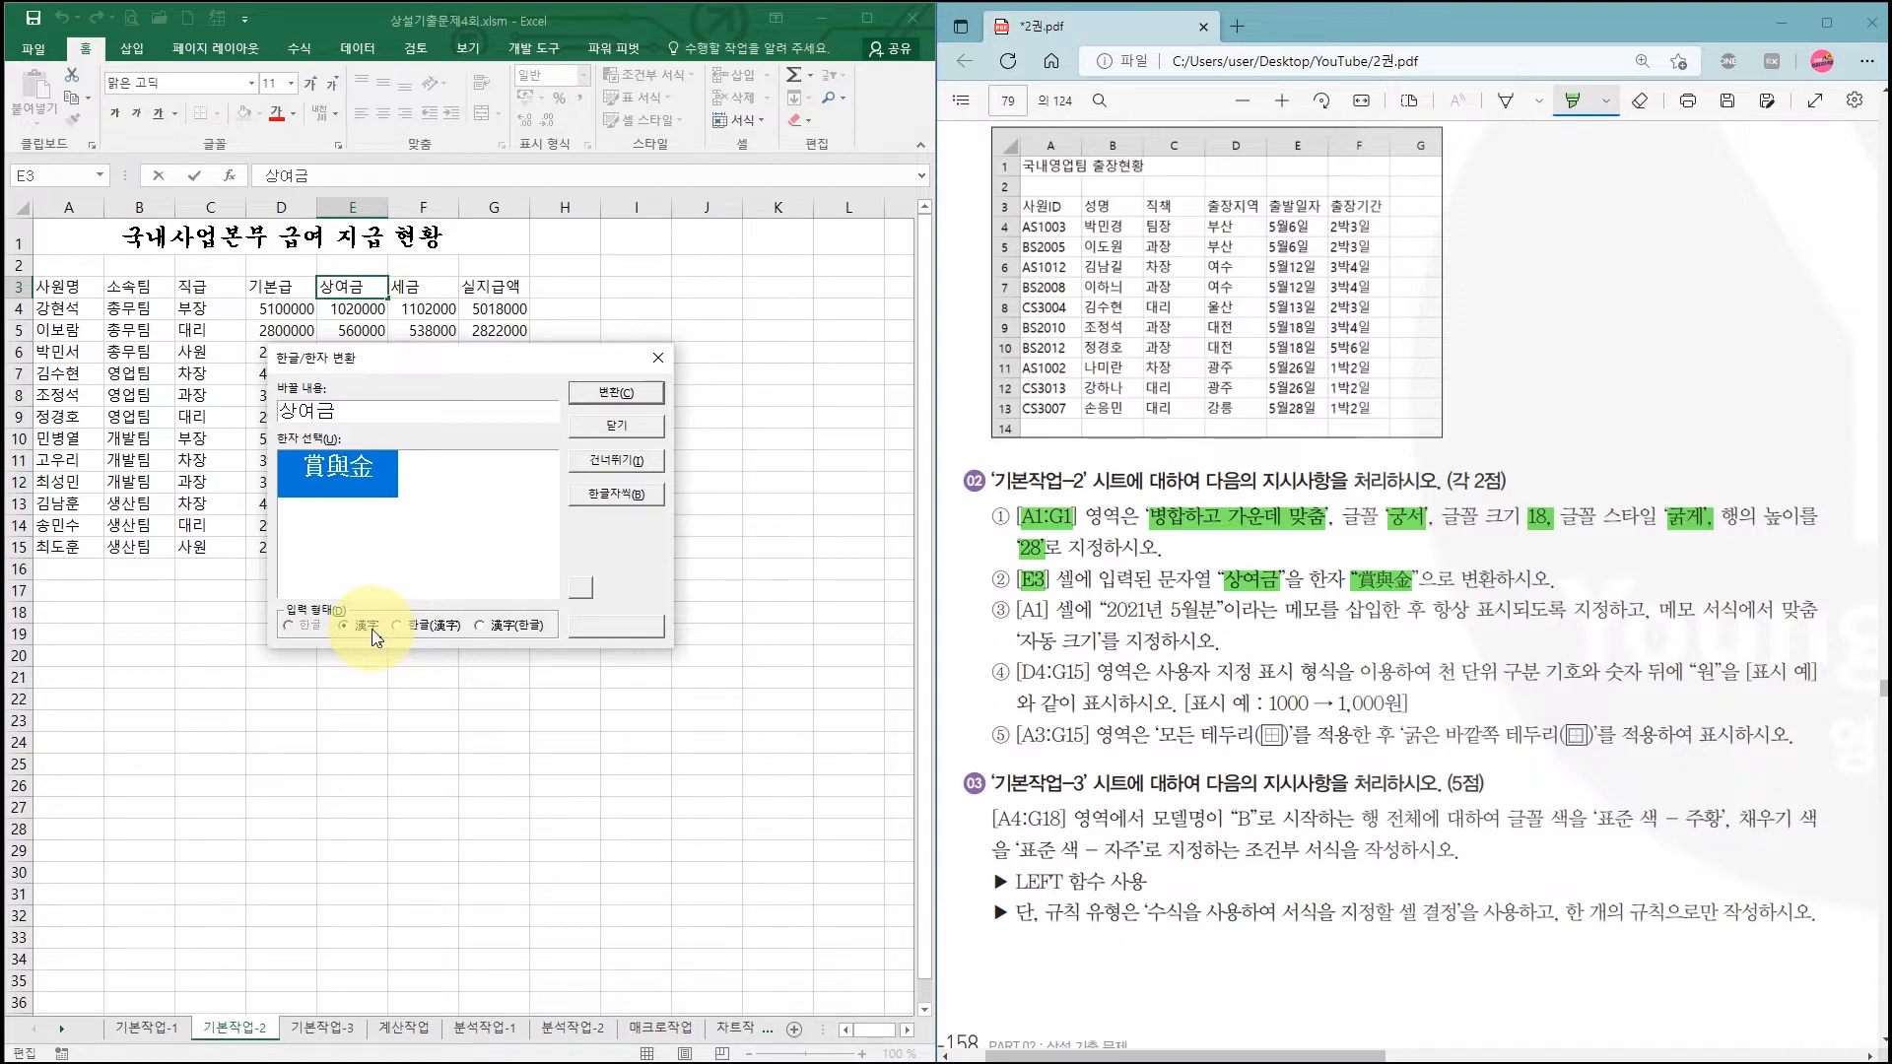
left_click(627, 390)
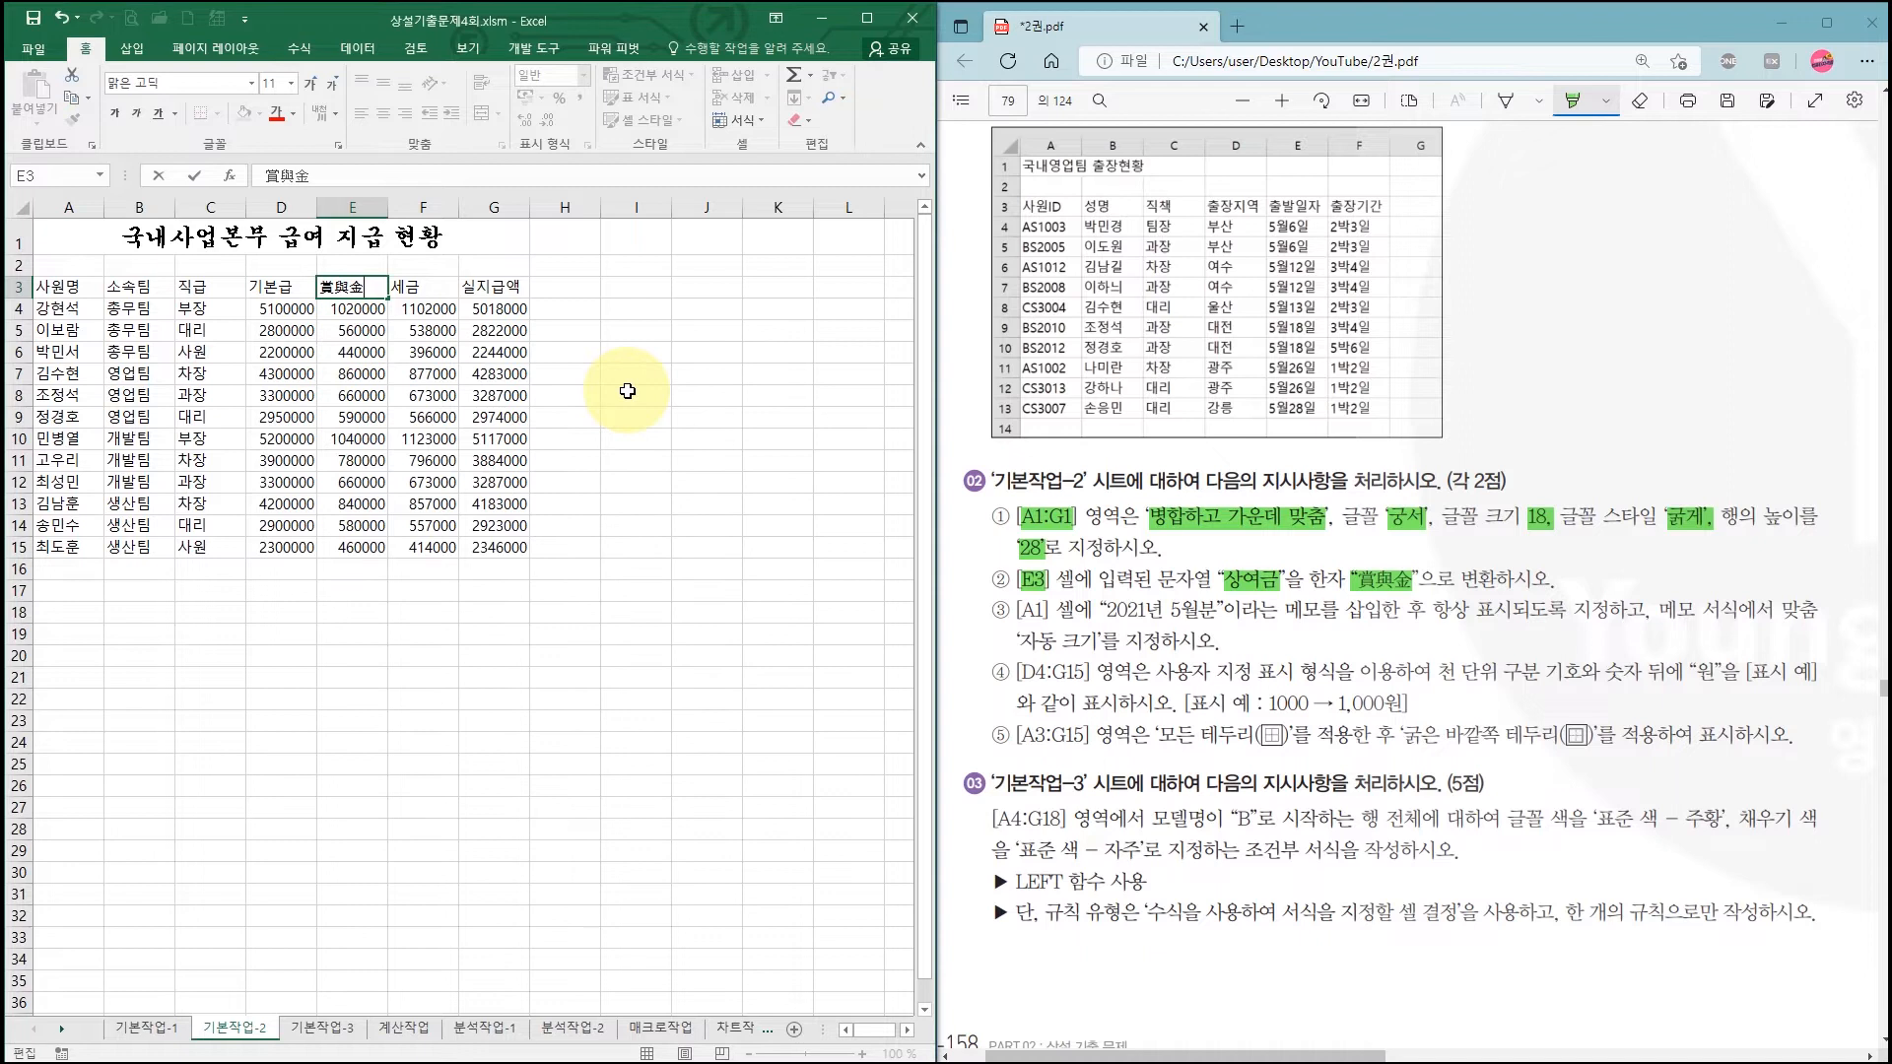
Step: Commit E3, then highlight 2021년 5월분, always-show and auto-size requirements in the PDF
key("Return")
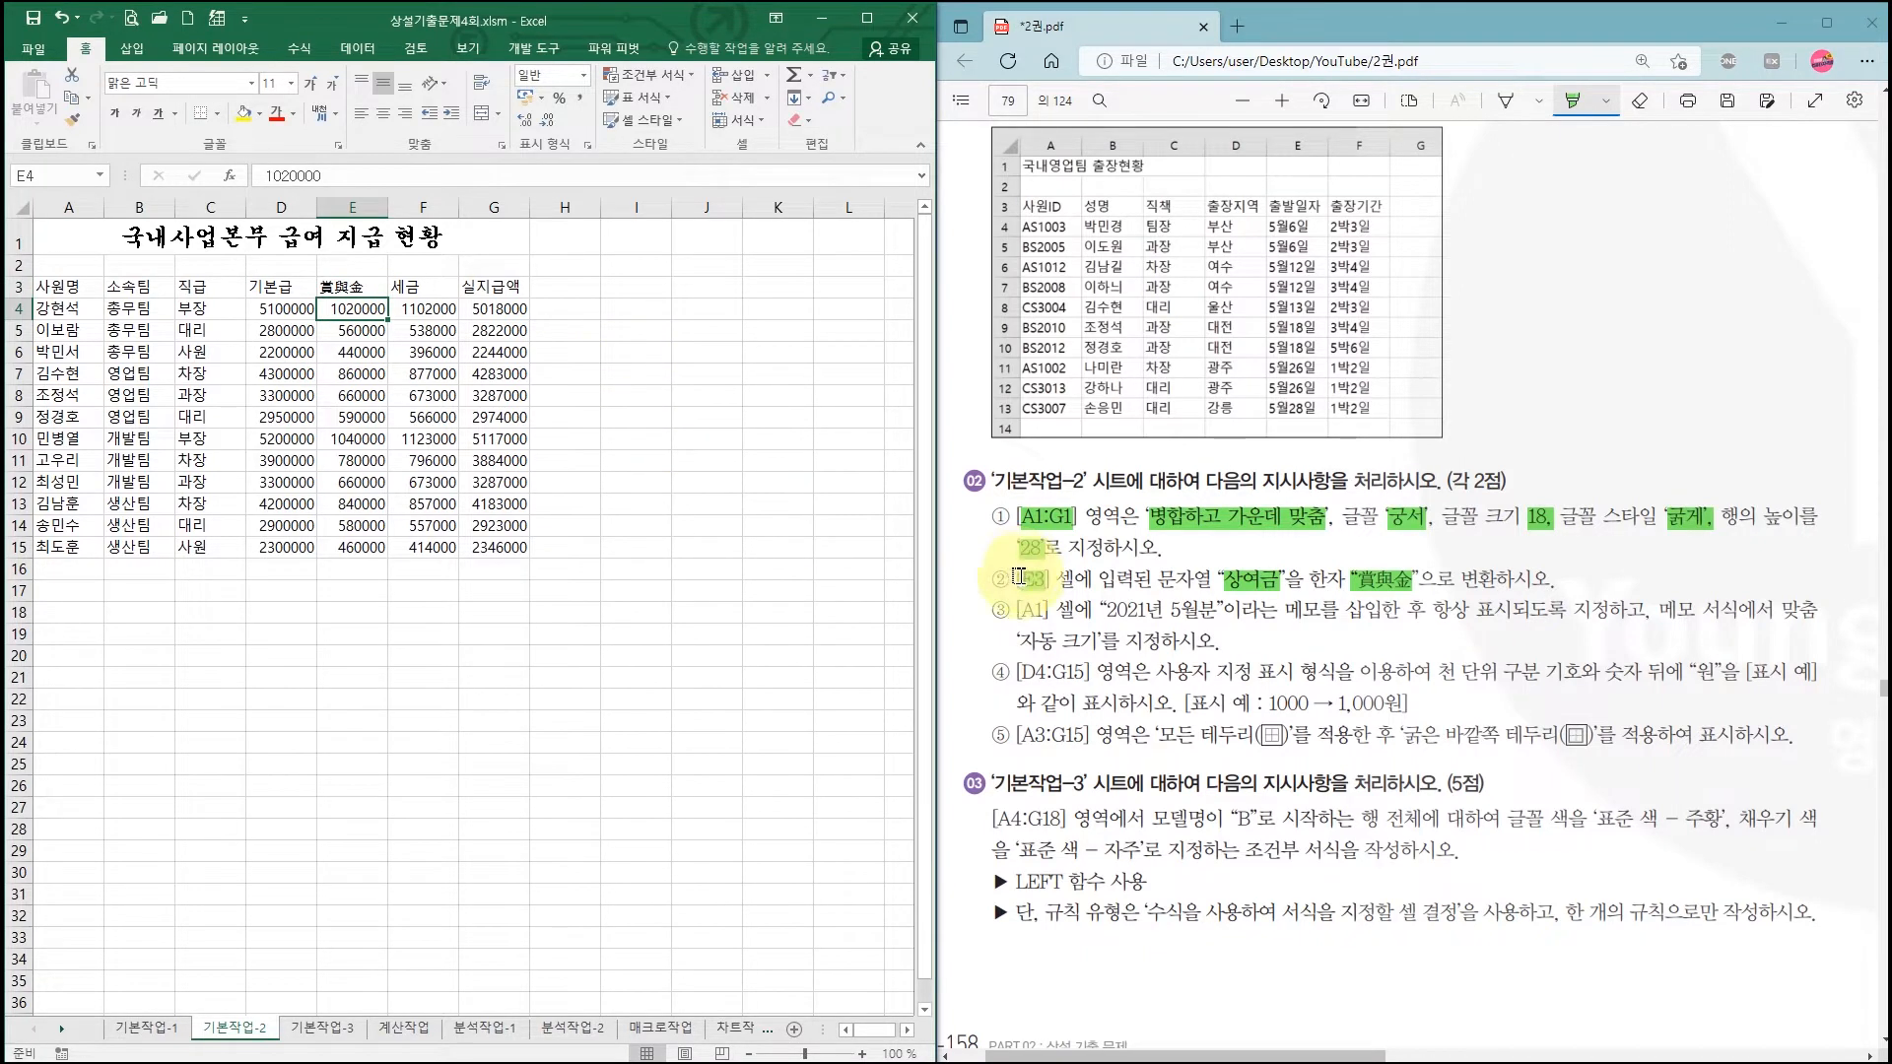
left_click(1040, 611)
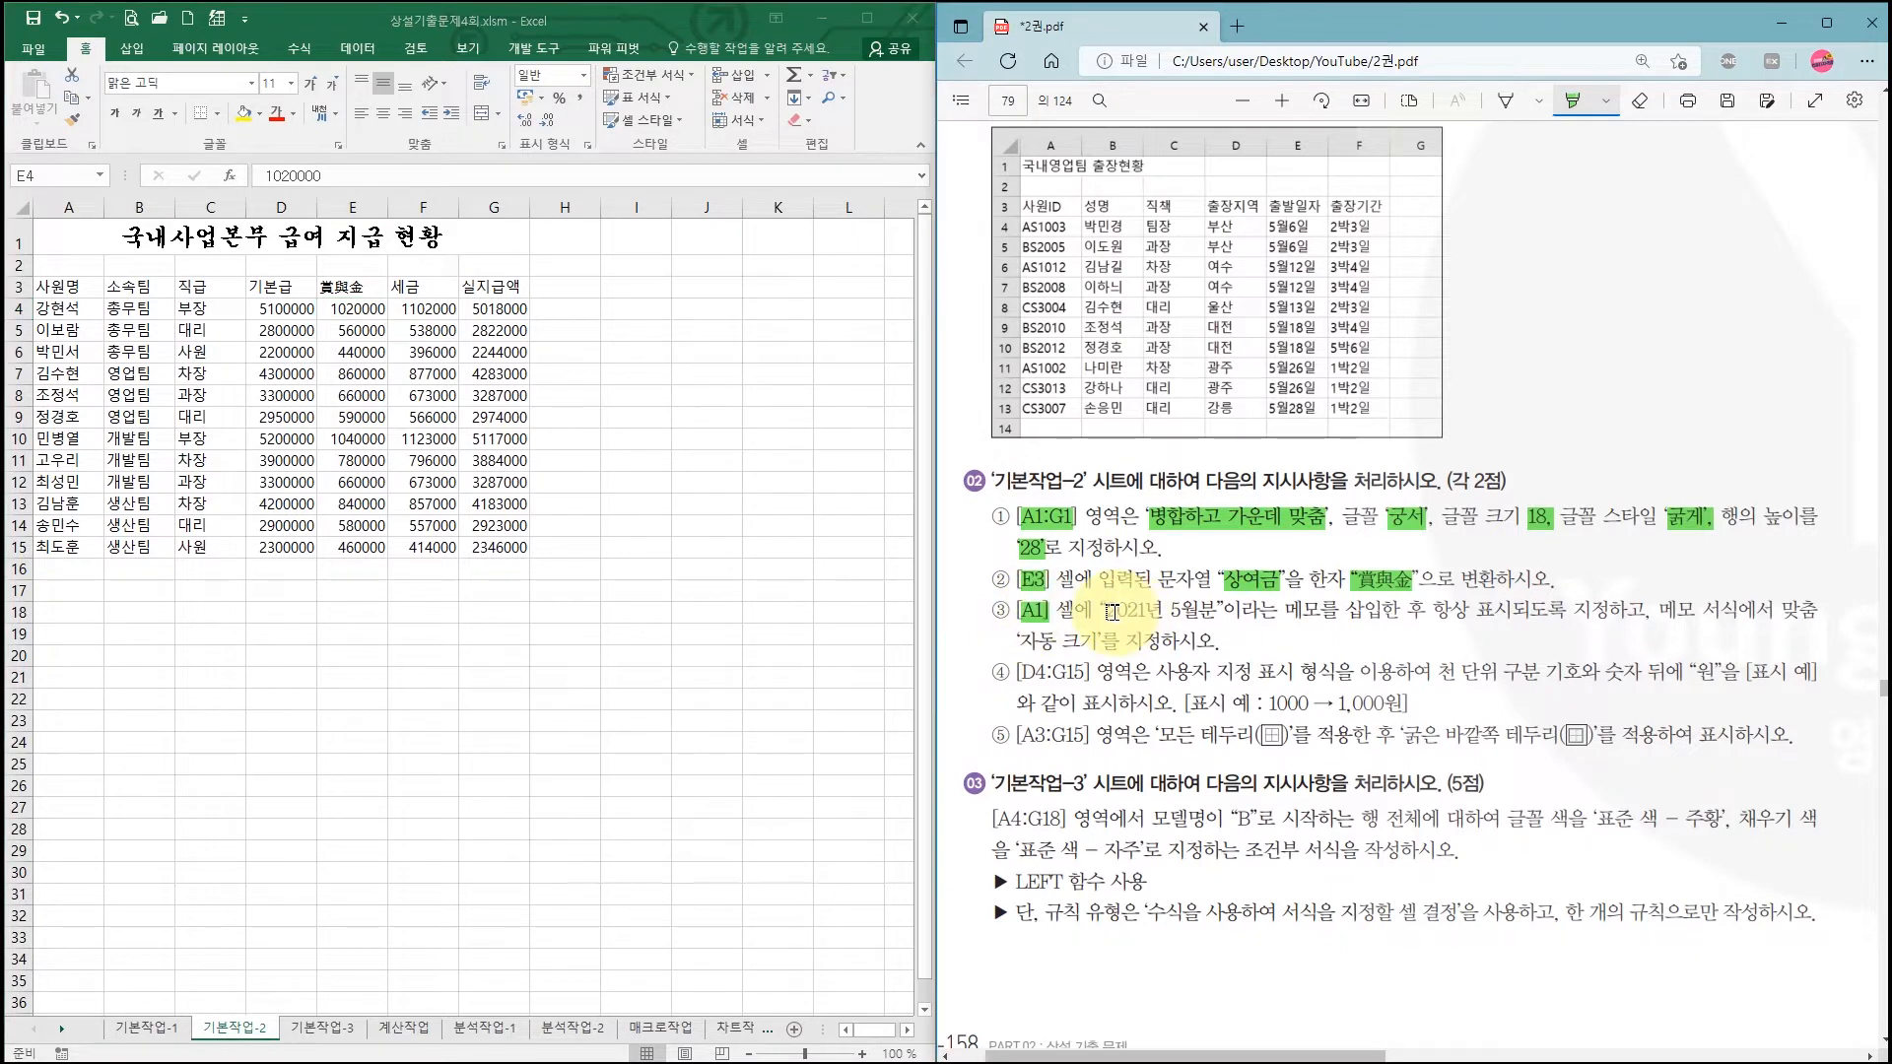
left_click_drag(1104, 609, 1216, 611)
left_click_drag(1431, 610, 1511, 611)
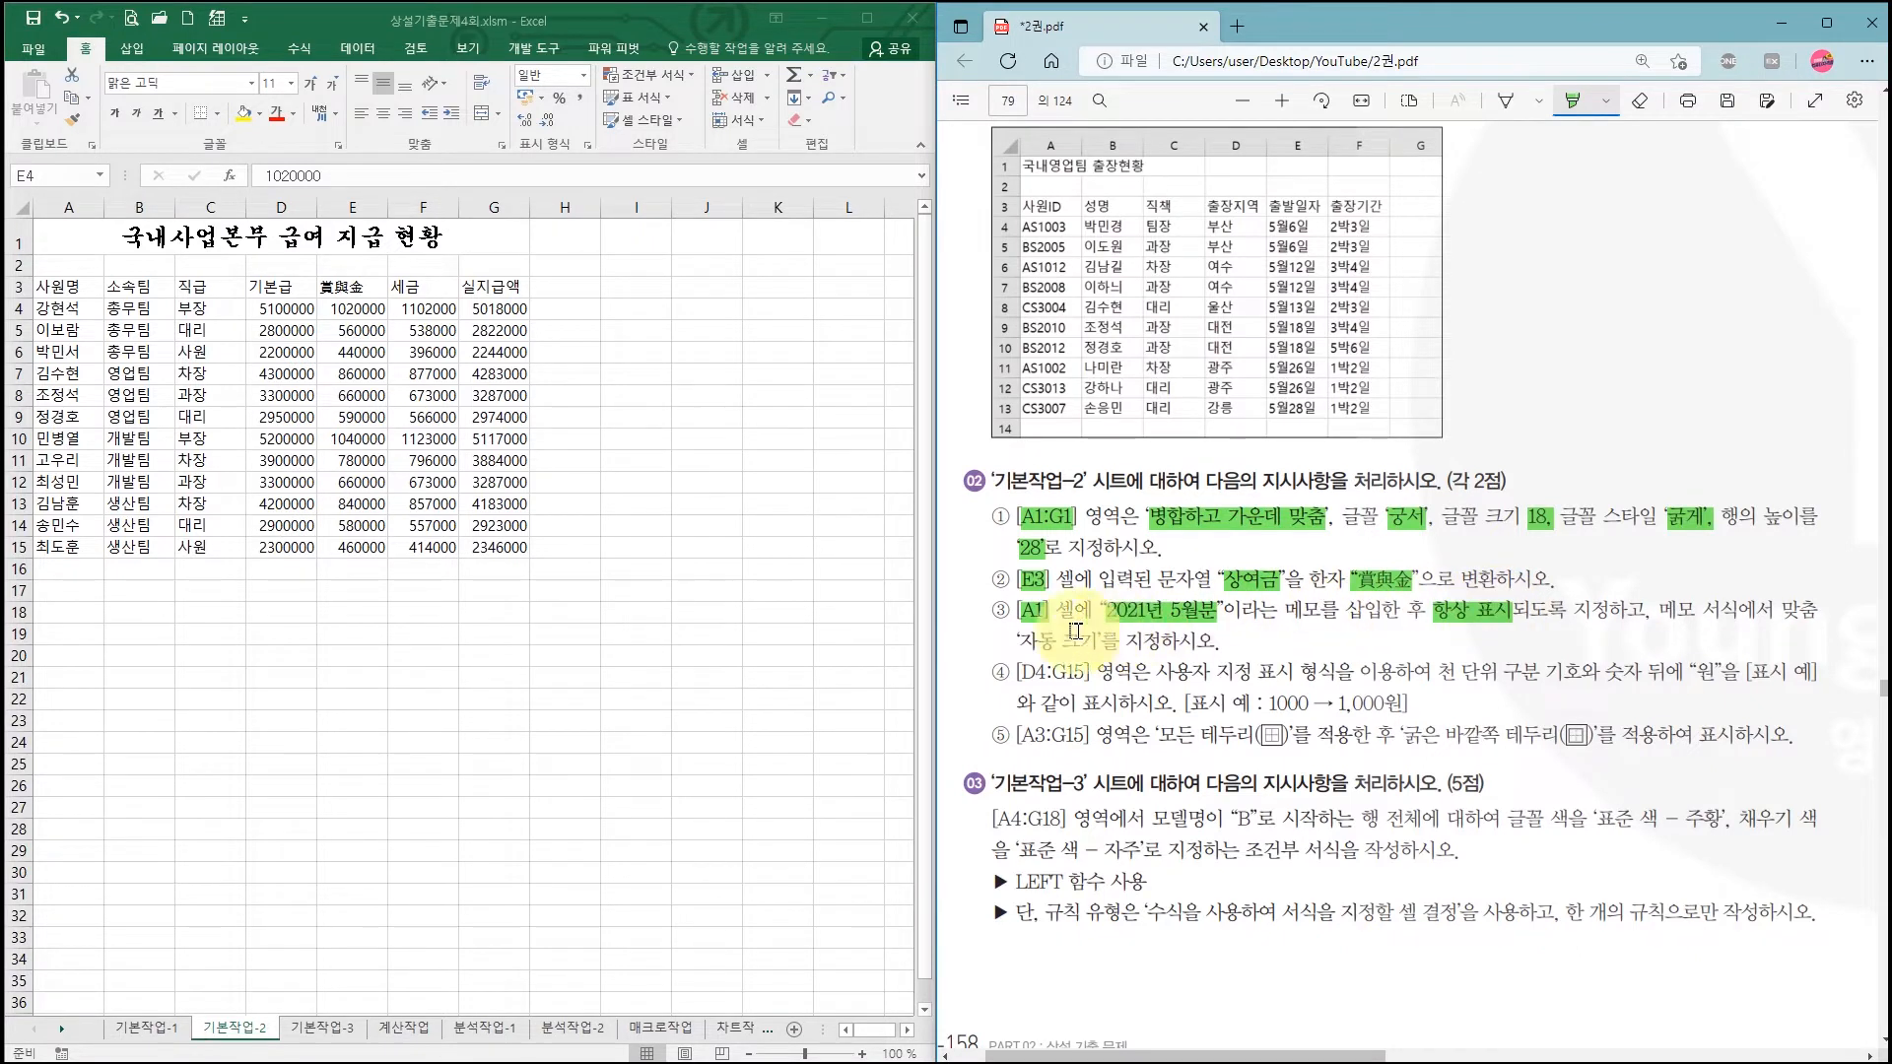
left_click_drag(1019, 641, 1099, 642)
left_click(87, 235)
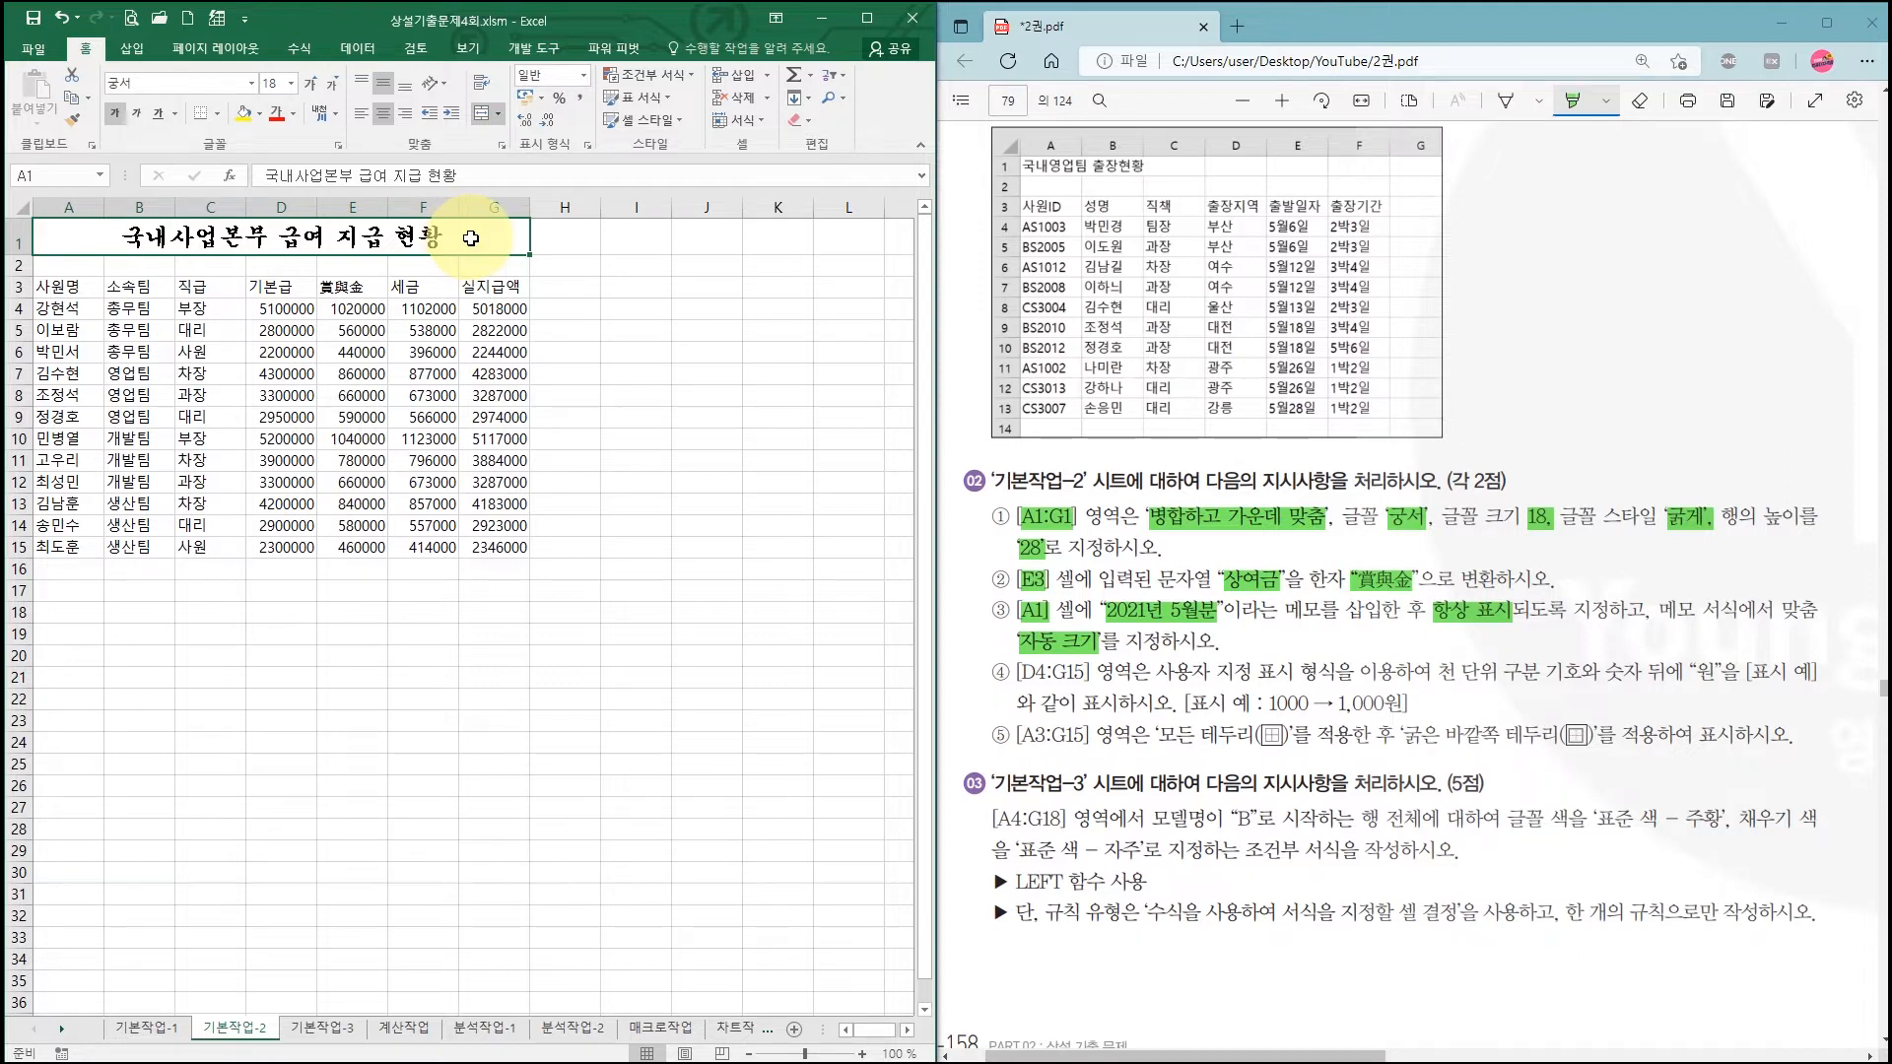
Step: Insert a comment on A1 reading 2021년 5월분, replacing the default author name
right_click(471, 237)
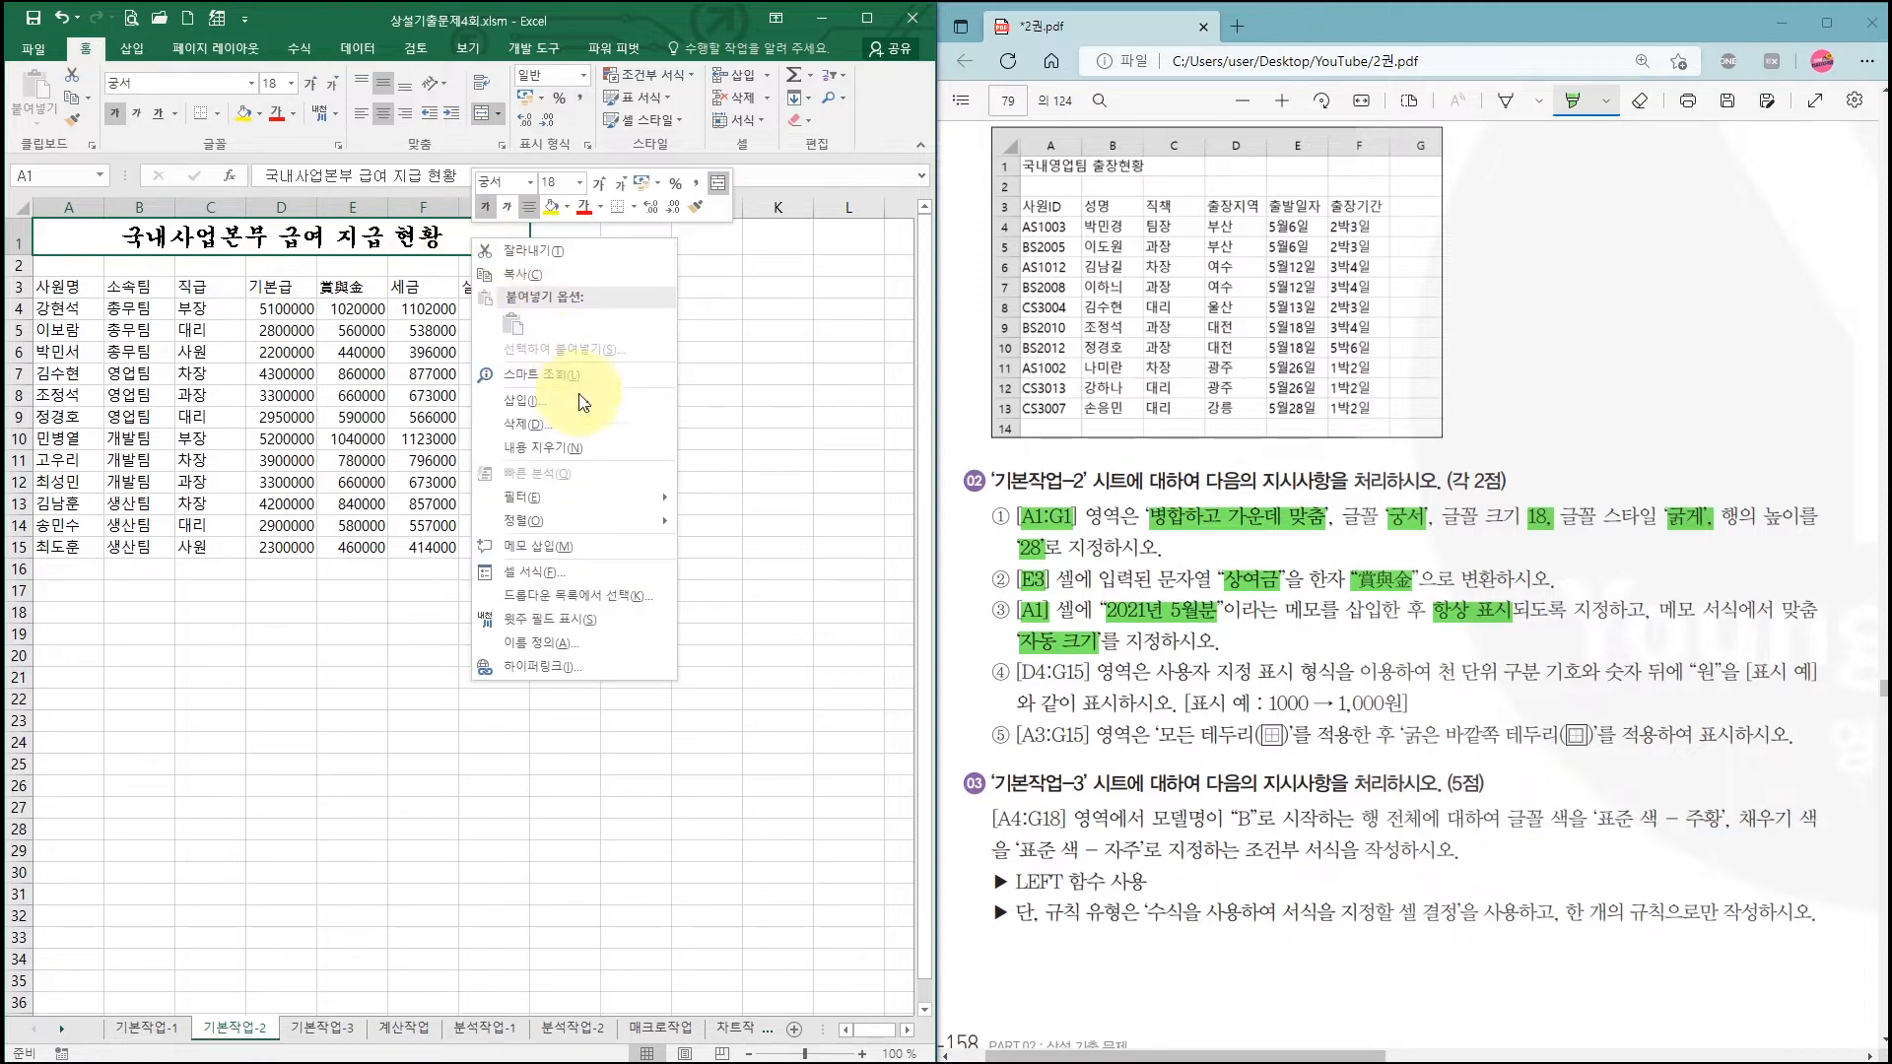
left_click(596, 557)
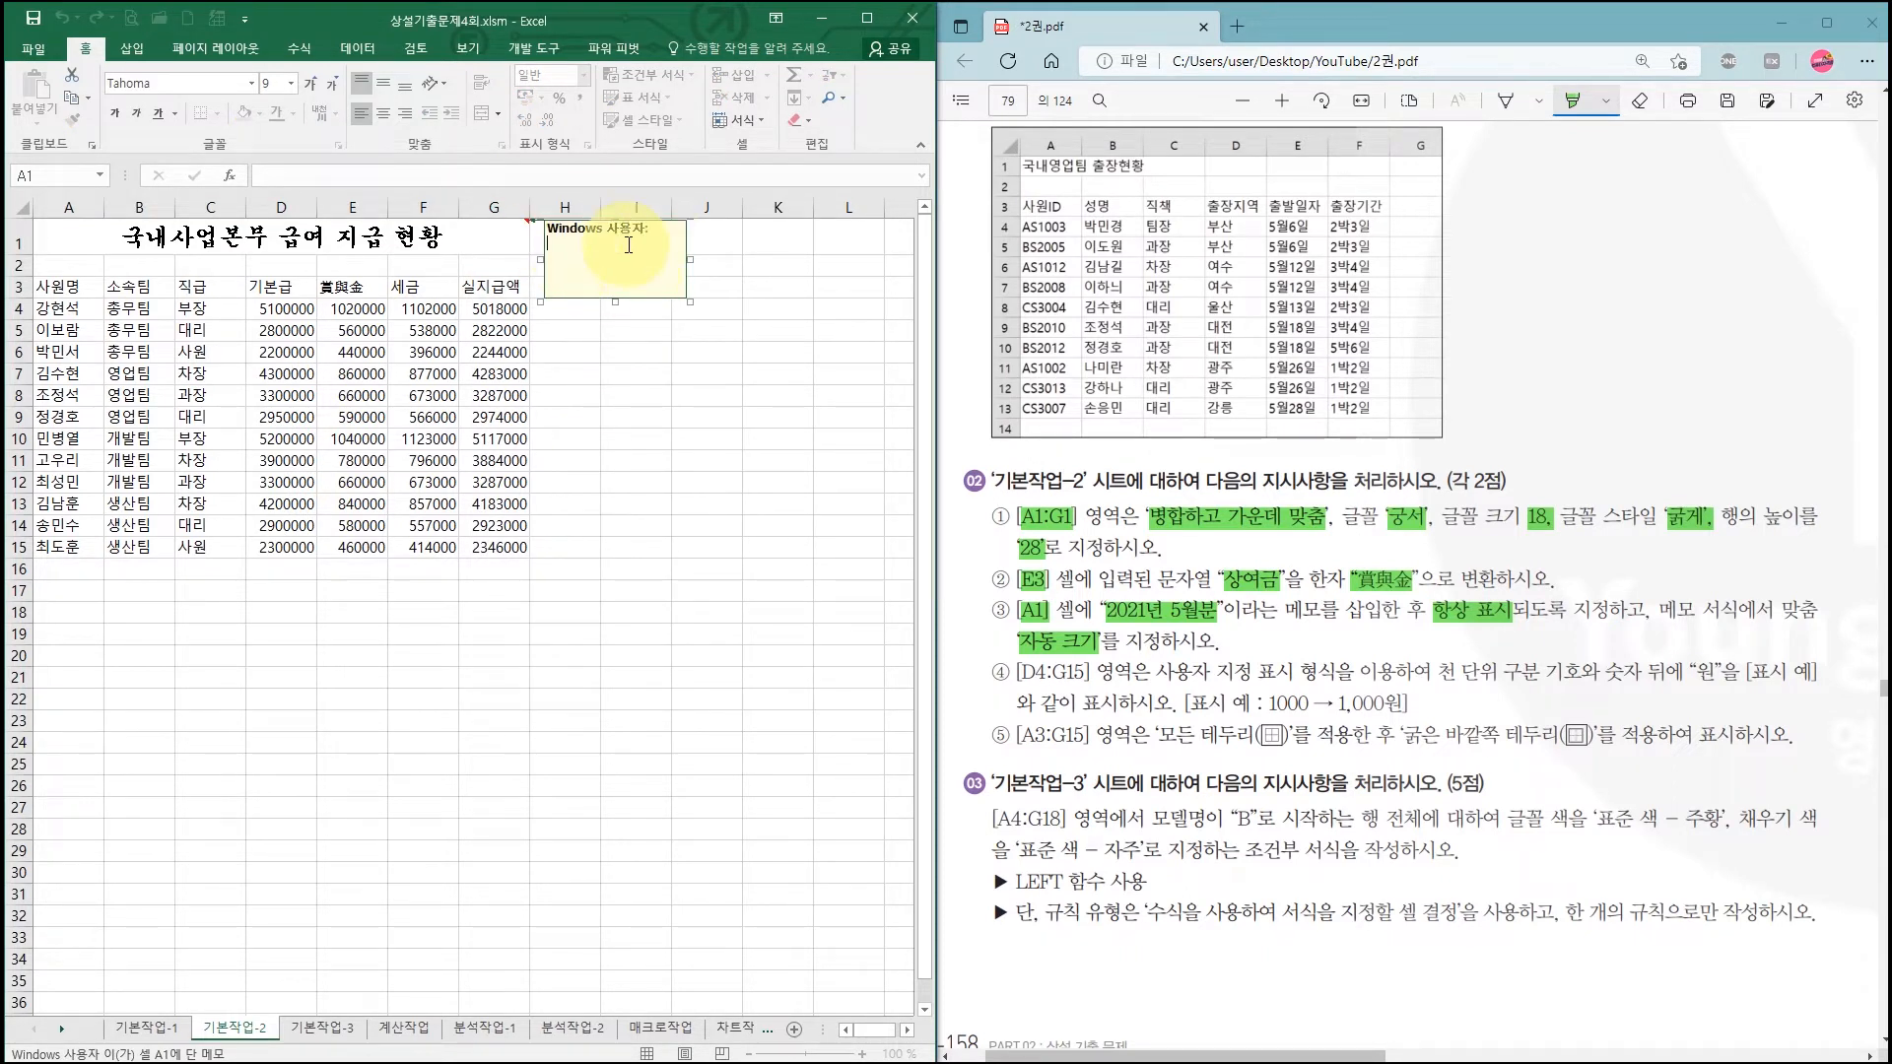
key("BackSpace")
key("BackSpace")
key("BackSpace")
key("BackSpace")
key("BackSpace")
key("BackSpace")
key("BackSpace")
key("BackSpace")
type("분")
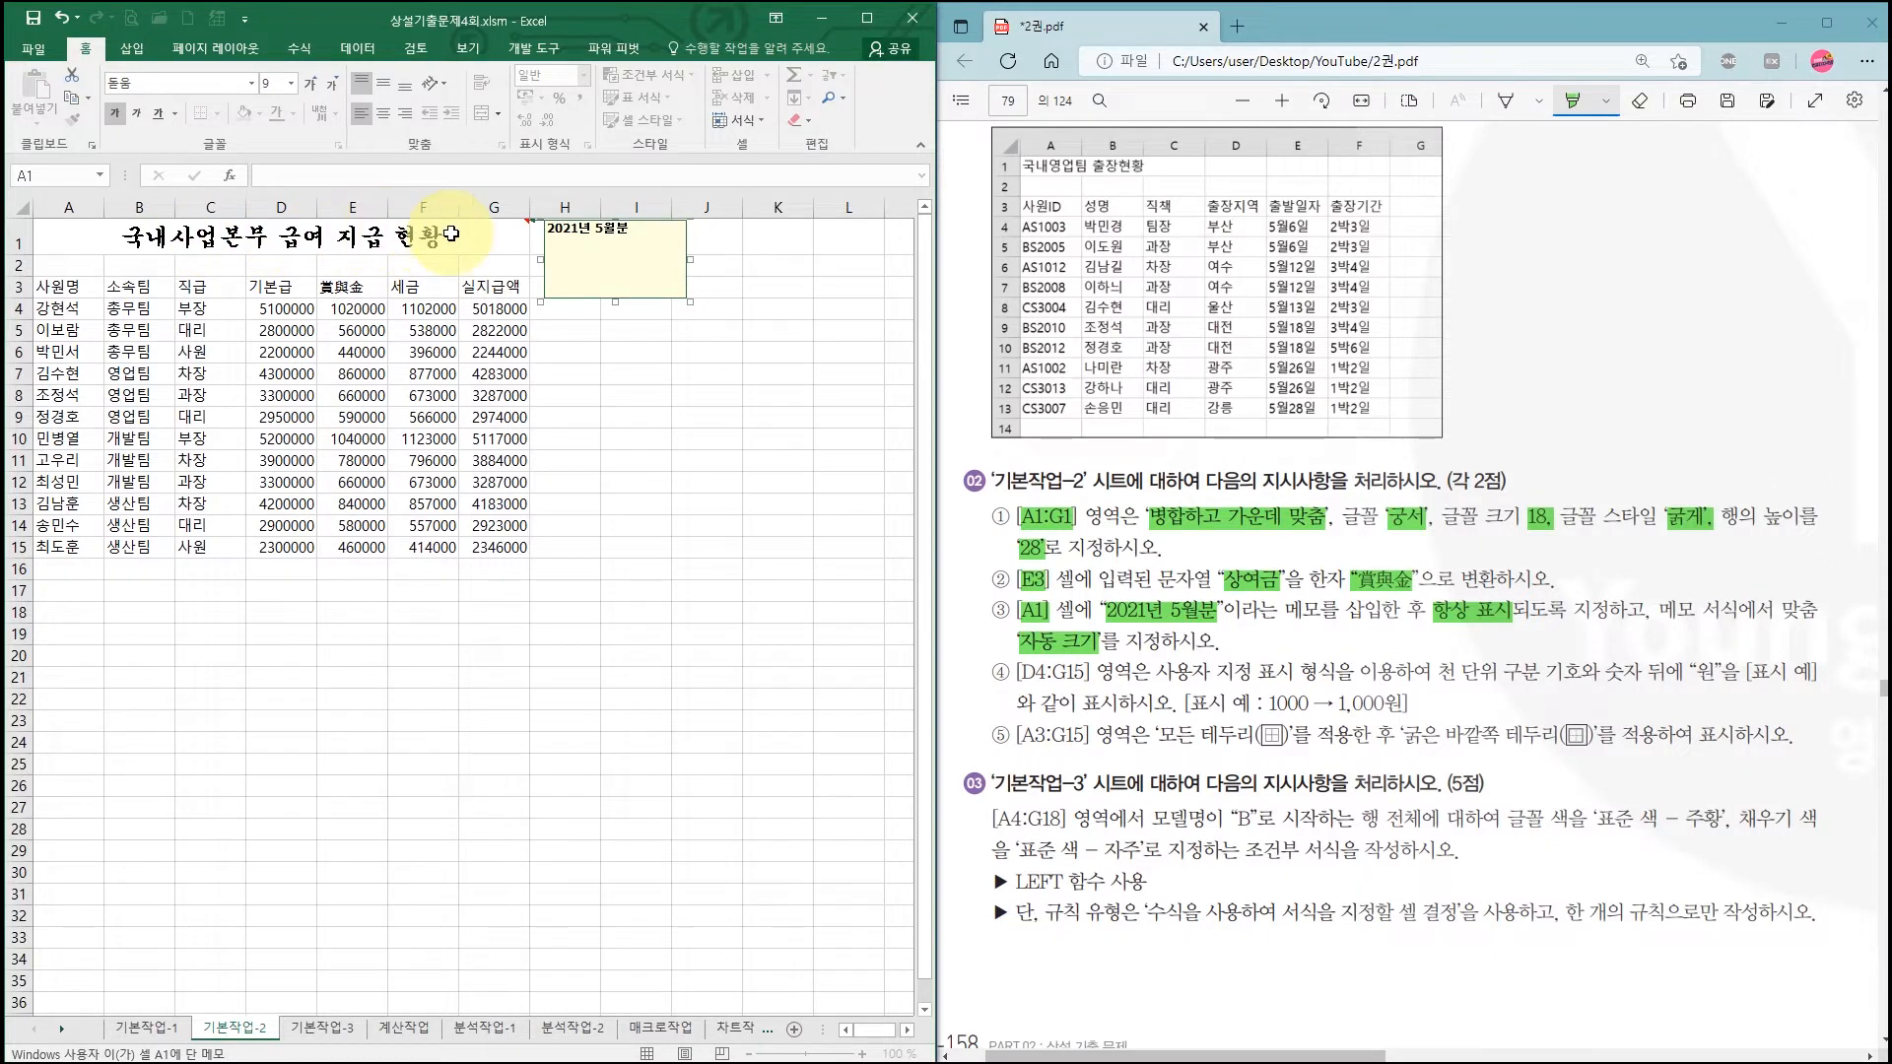
left_click(453, 238)
Step: Keep the A1 comment always shown and enable 자동 크기 on its 메모 서식 맞춤 tab
right_click(453, 240)
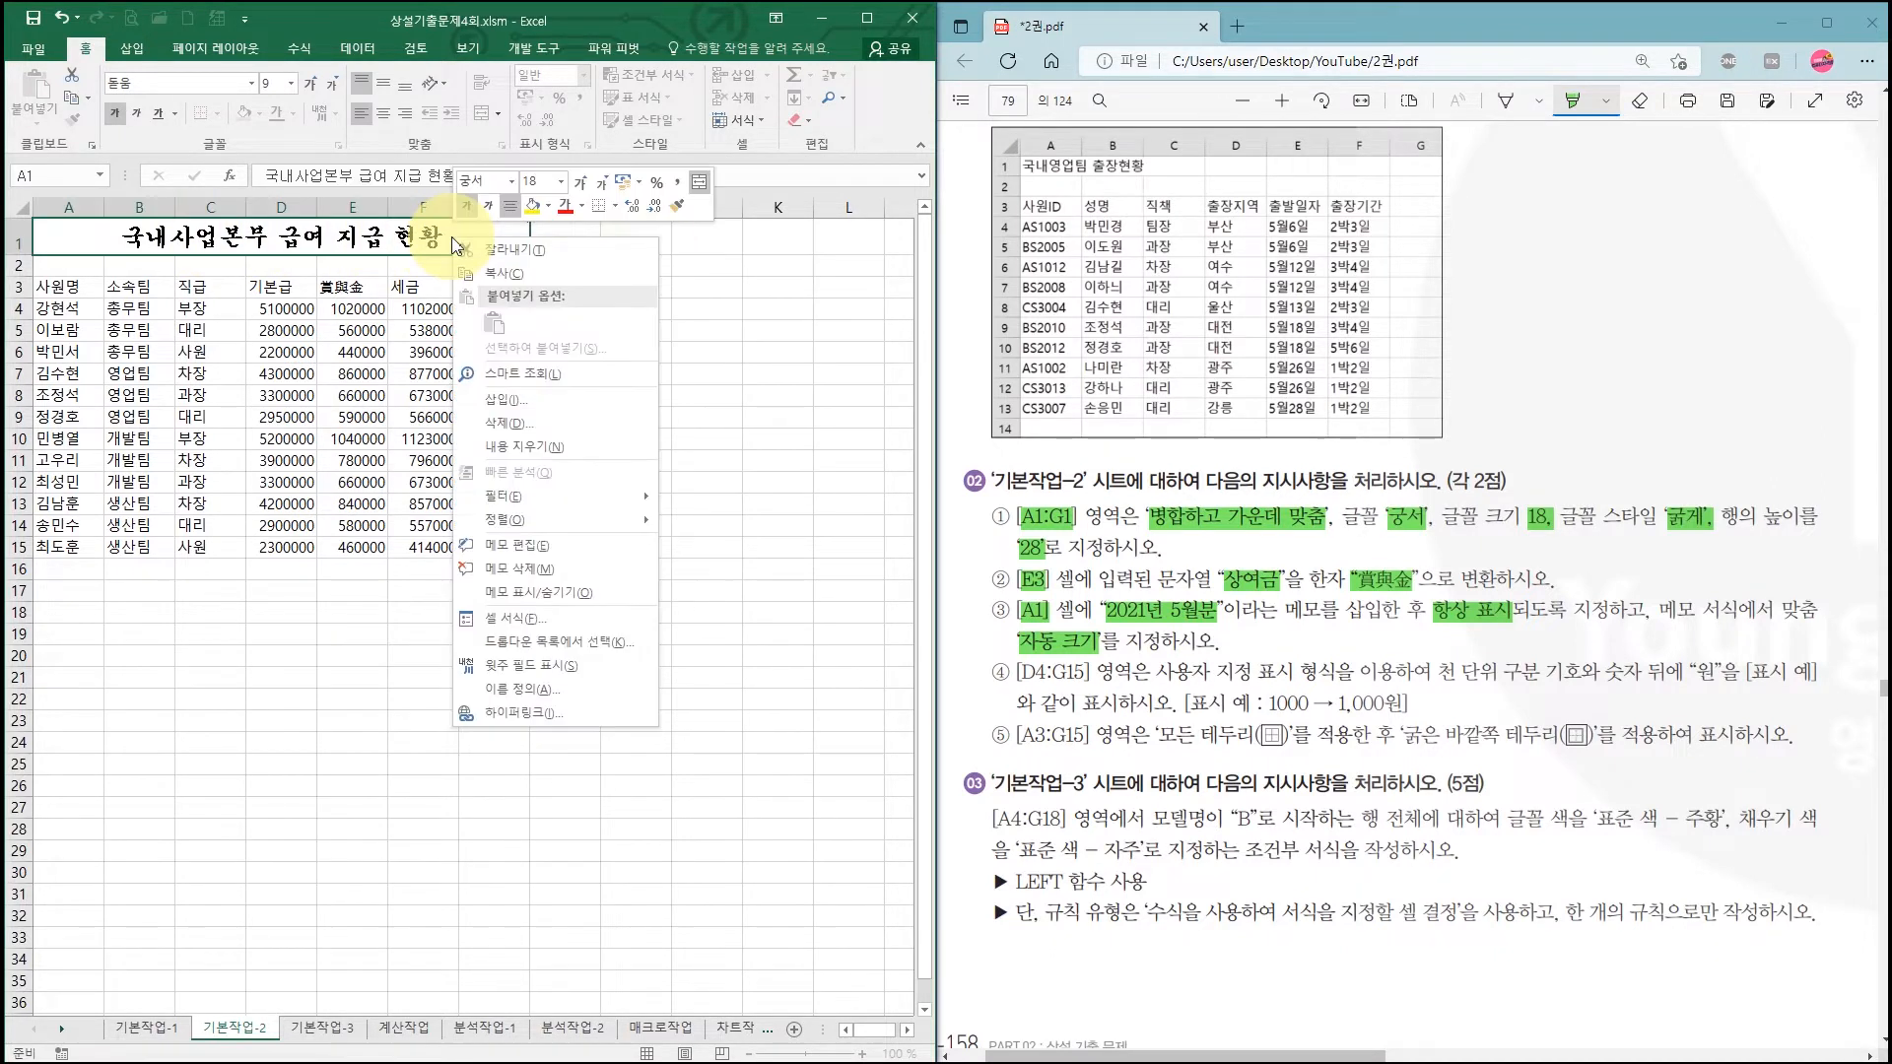
left_click(548, 594)
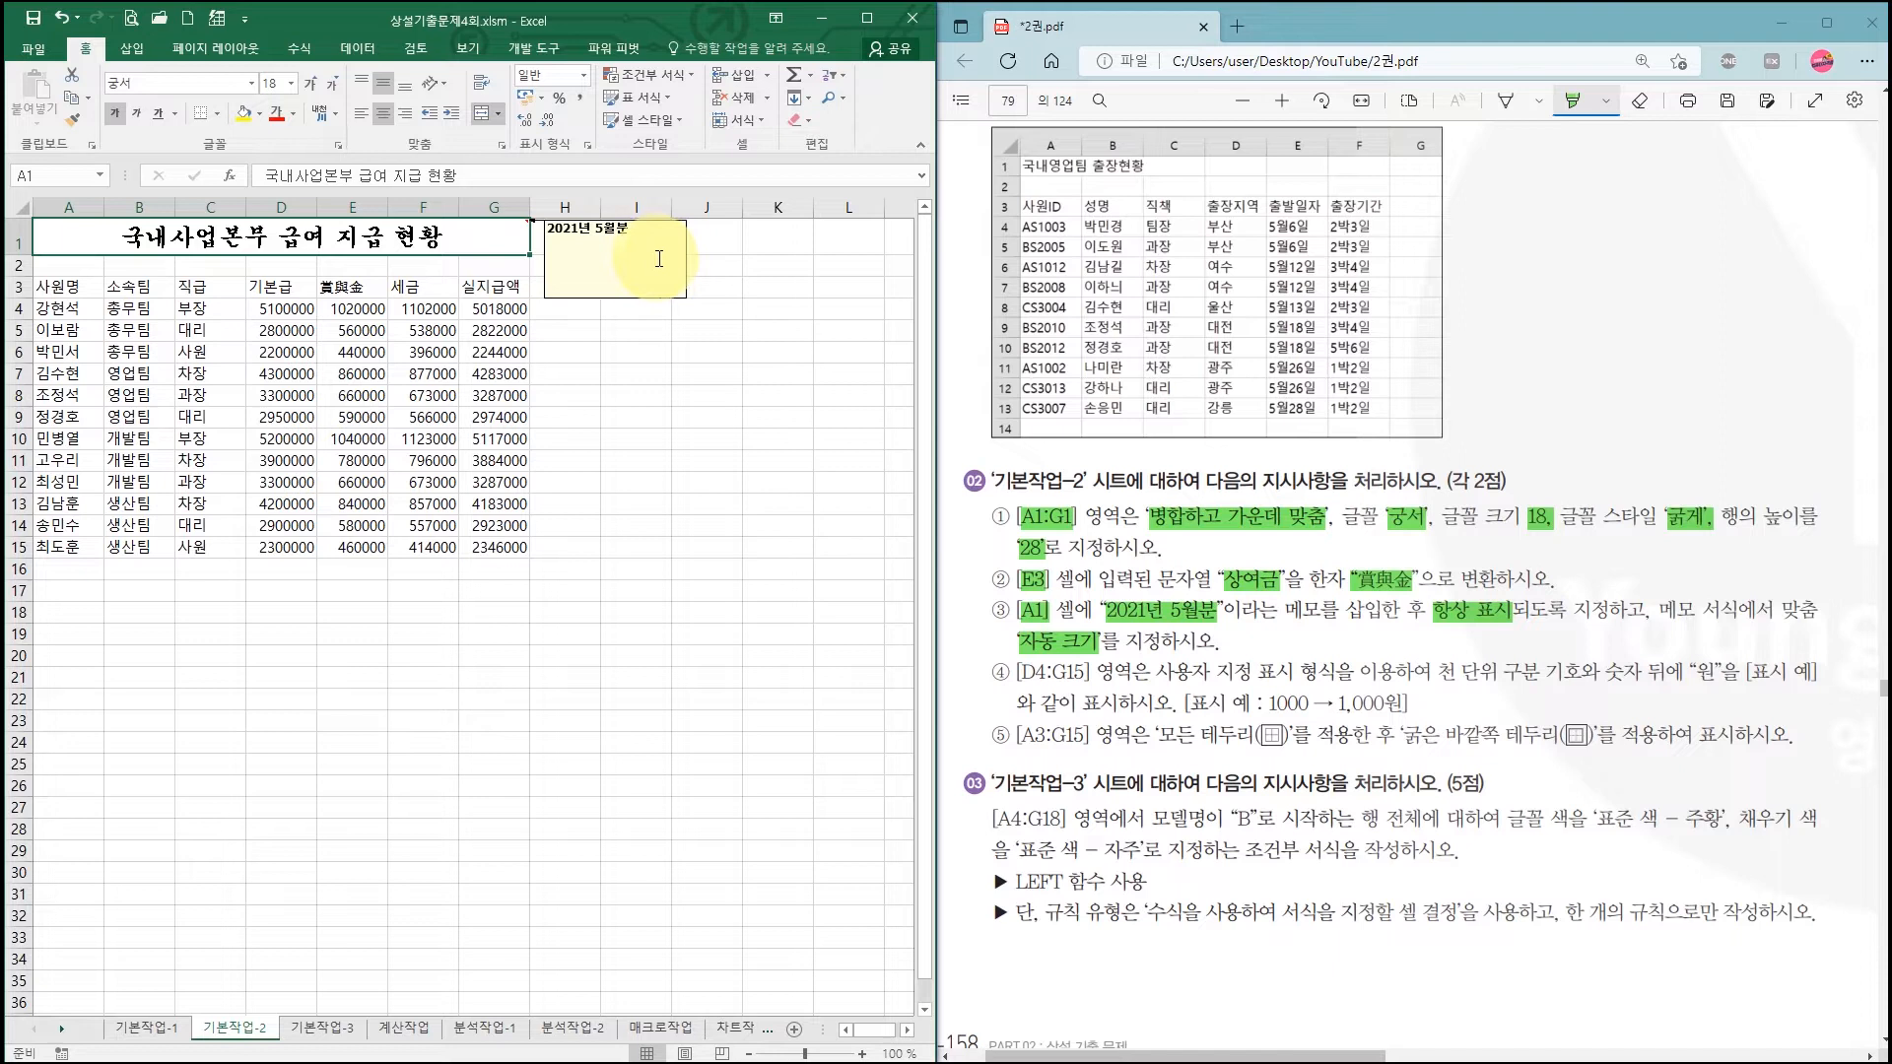
left_click(650, 254)
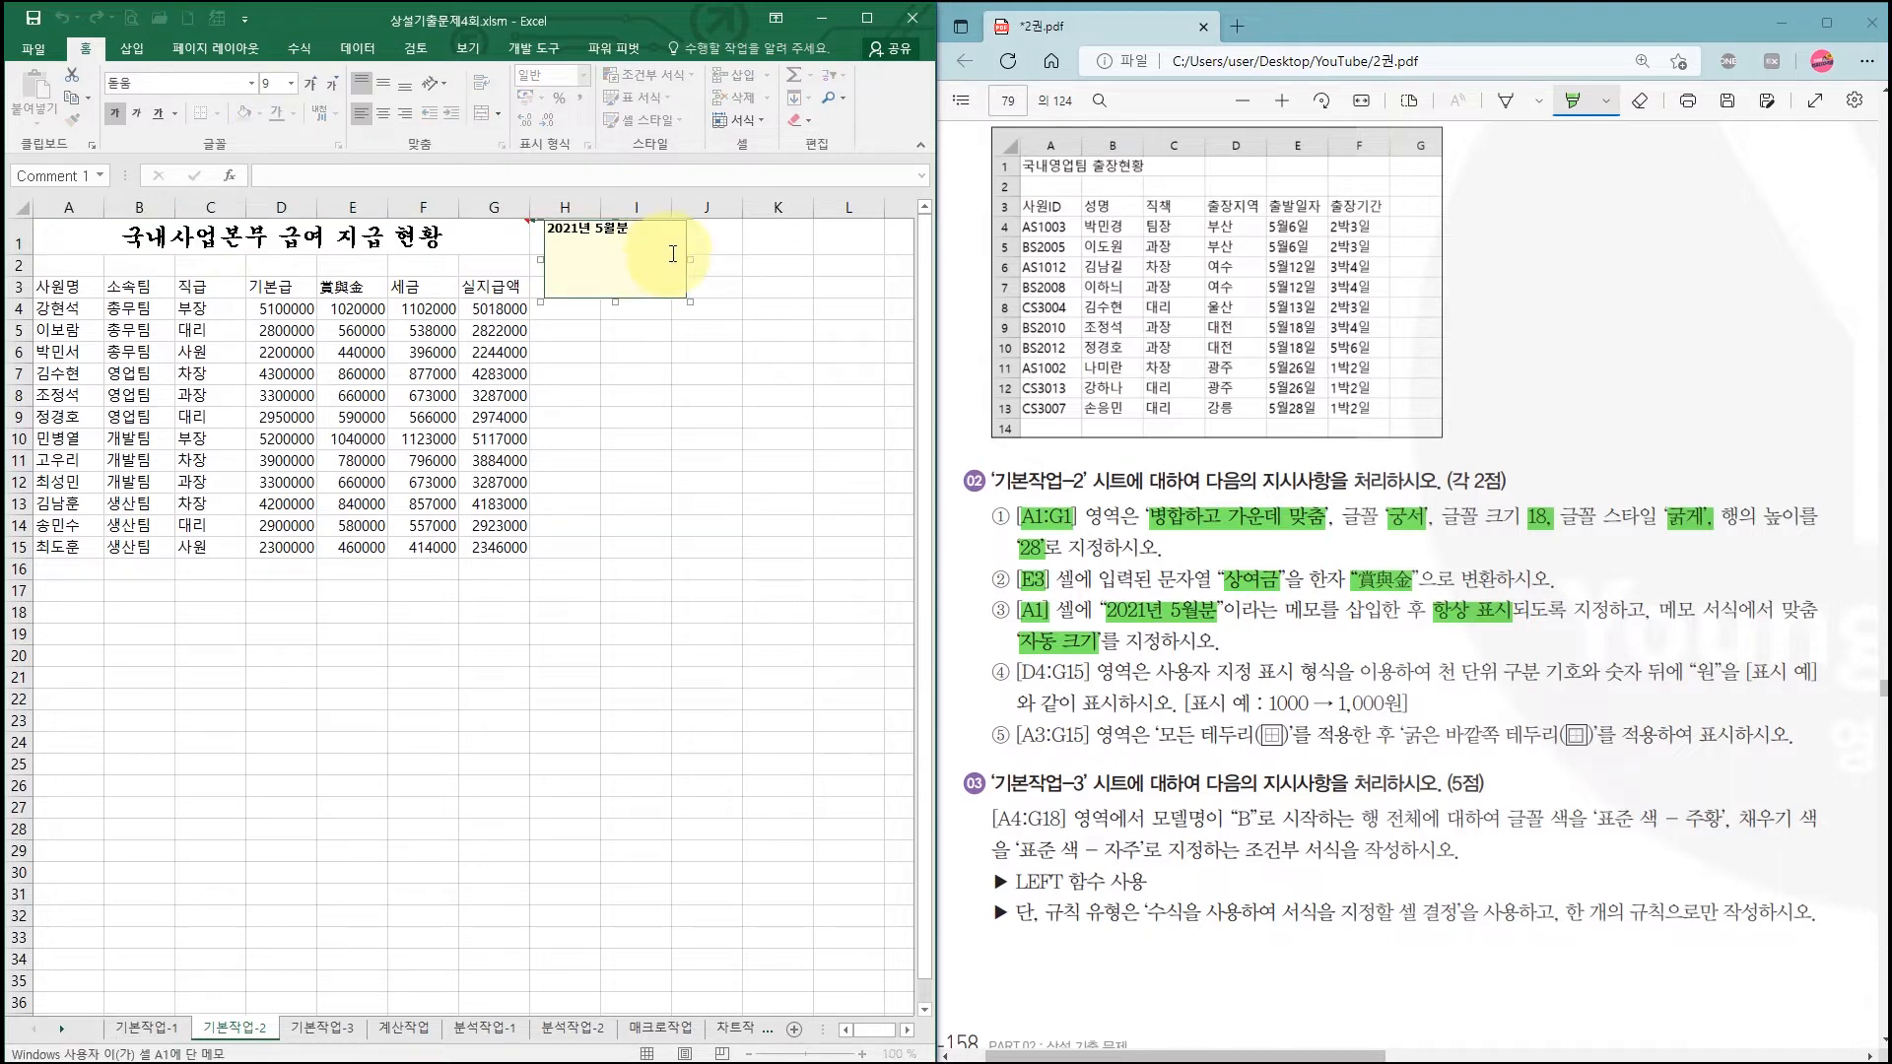
left_click(686, 246)
right_click(687, 251)
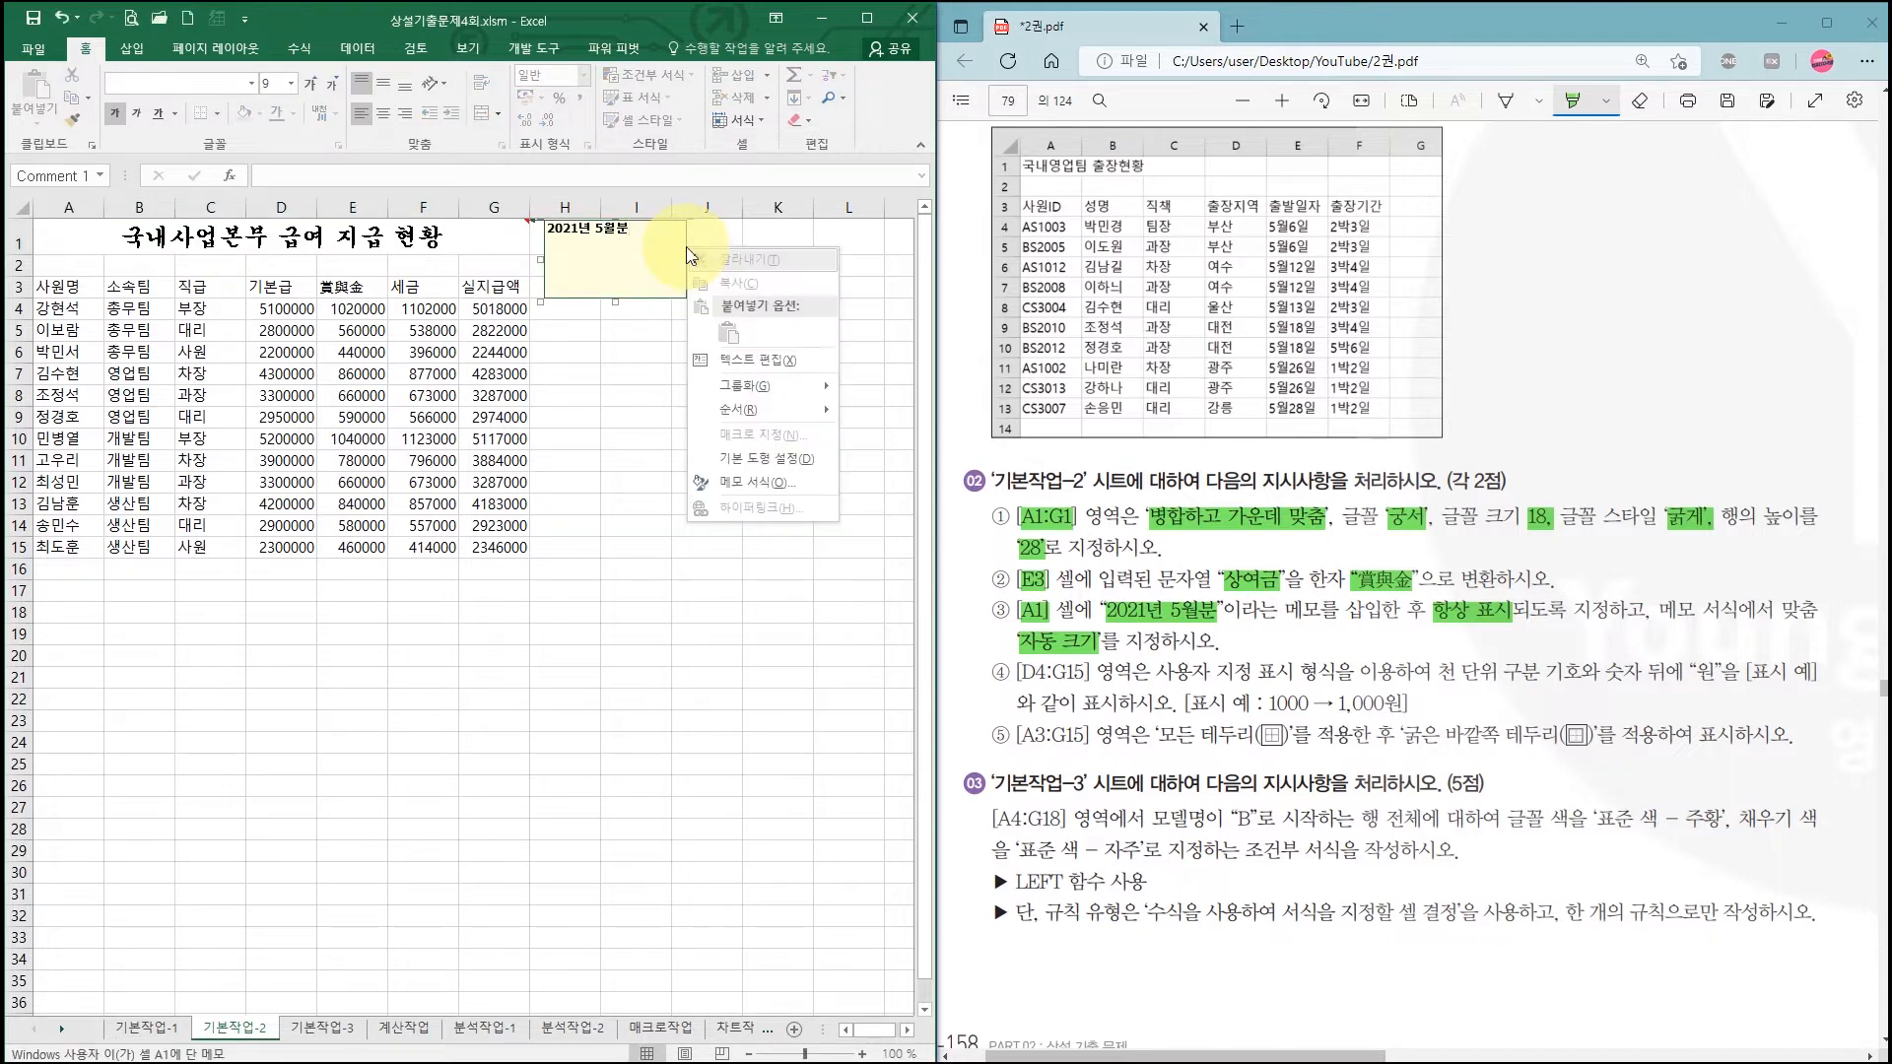
left_click(746, 485)
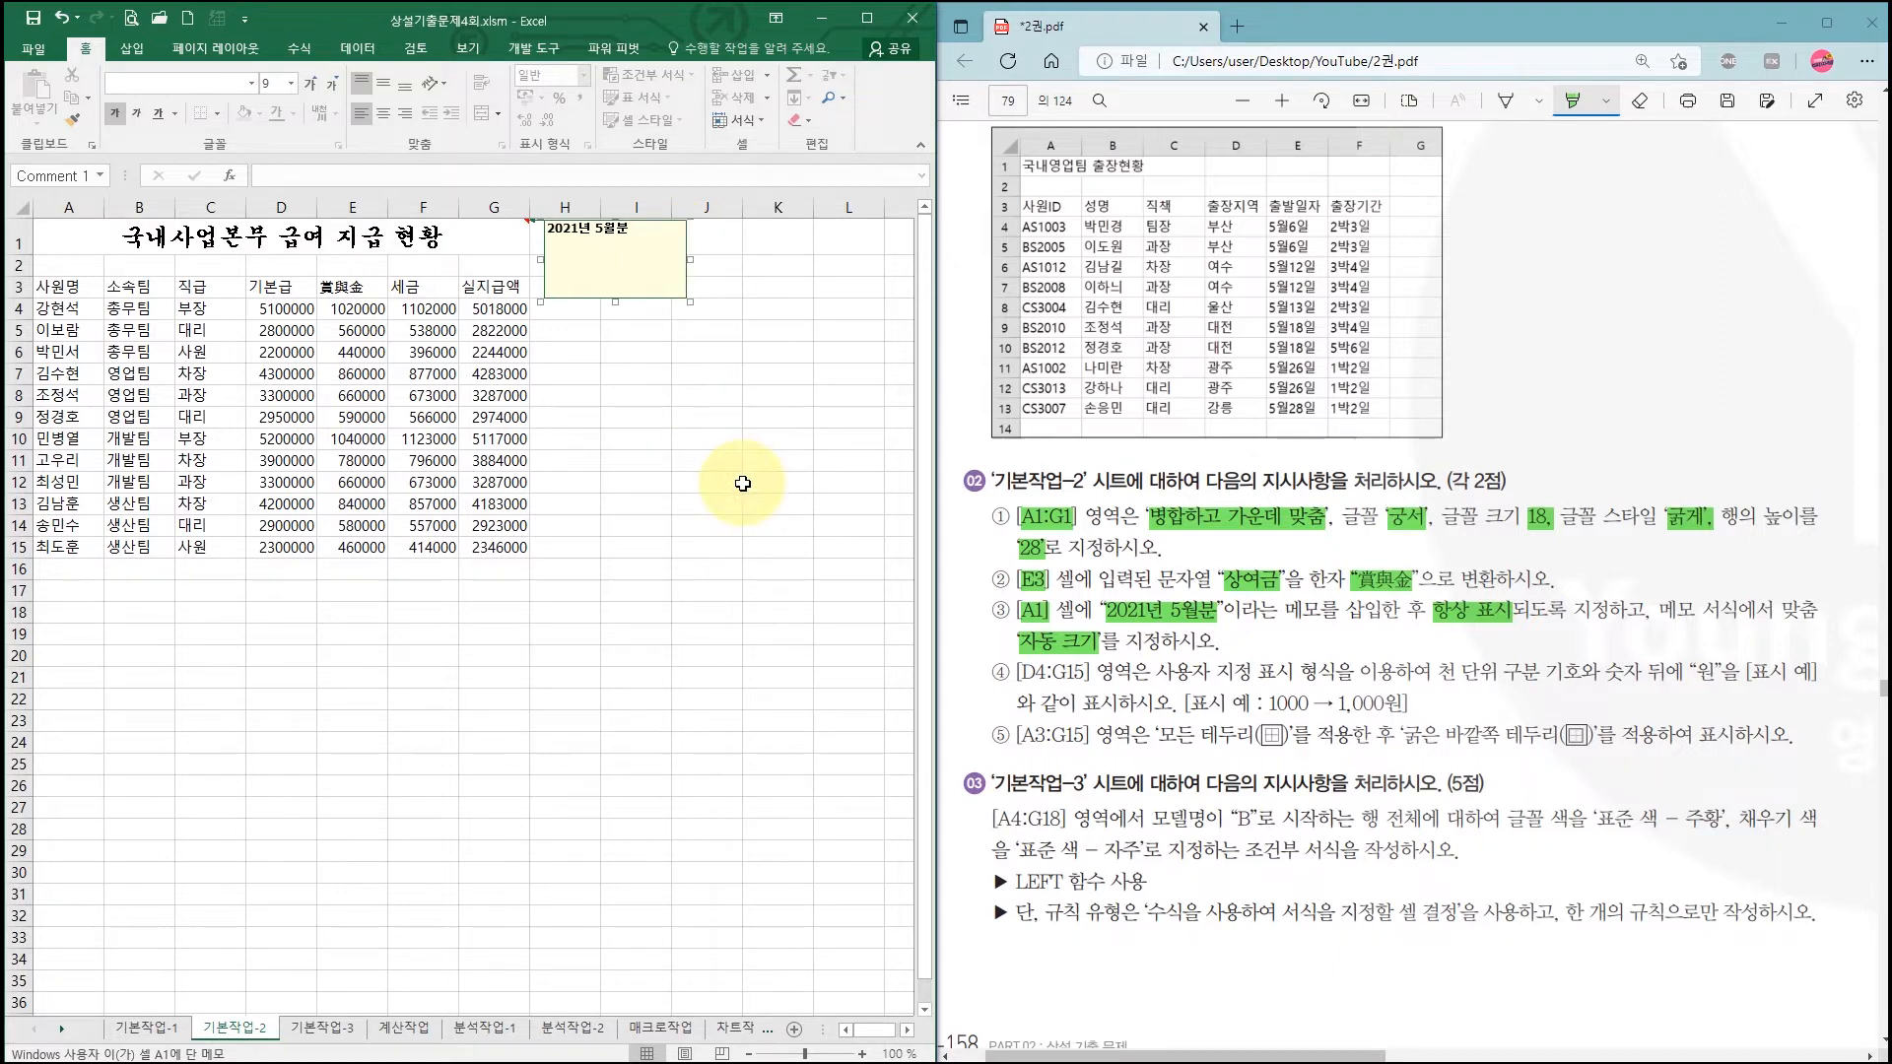
left_click(1072, 374)
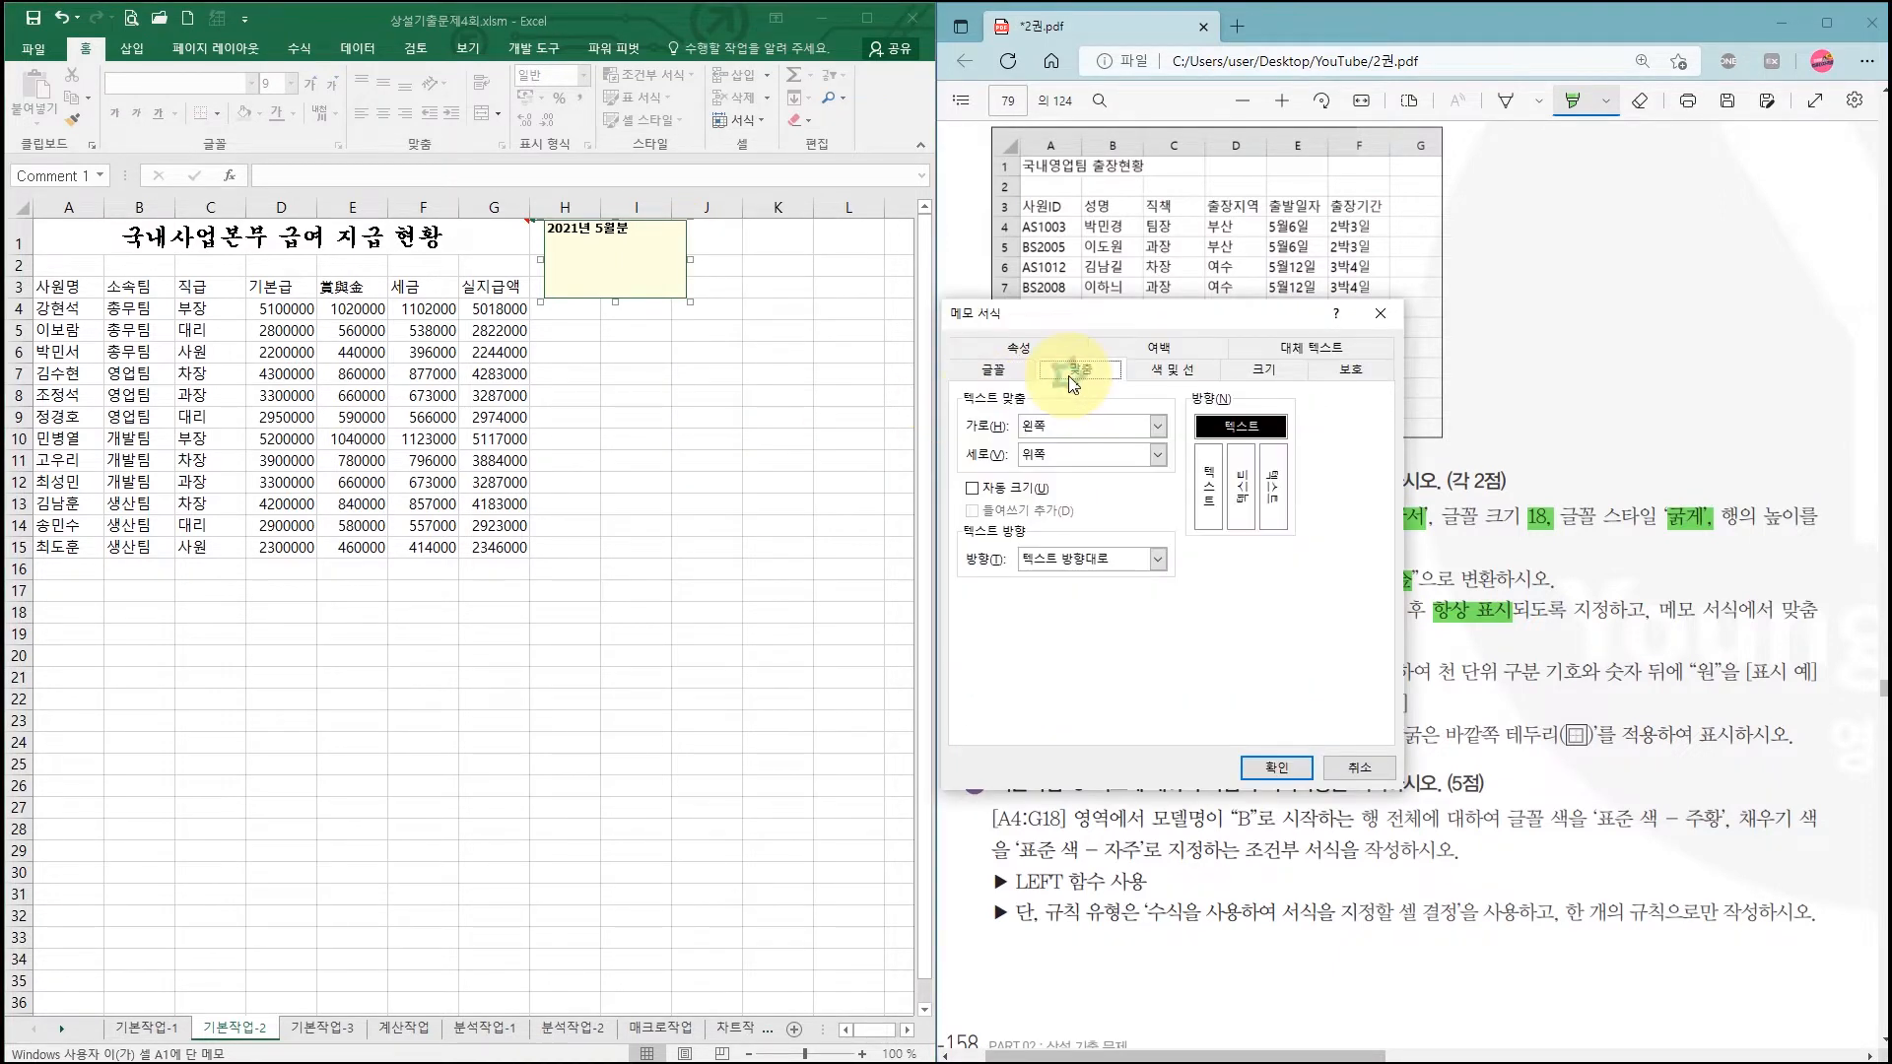
left_click(974, 490)
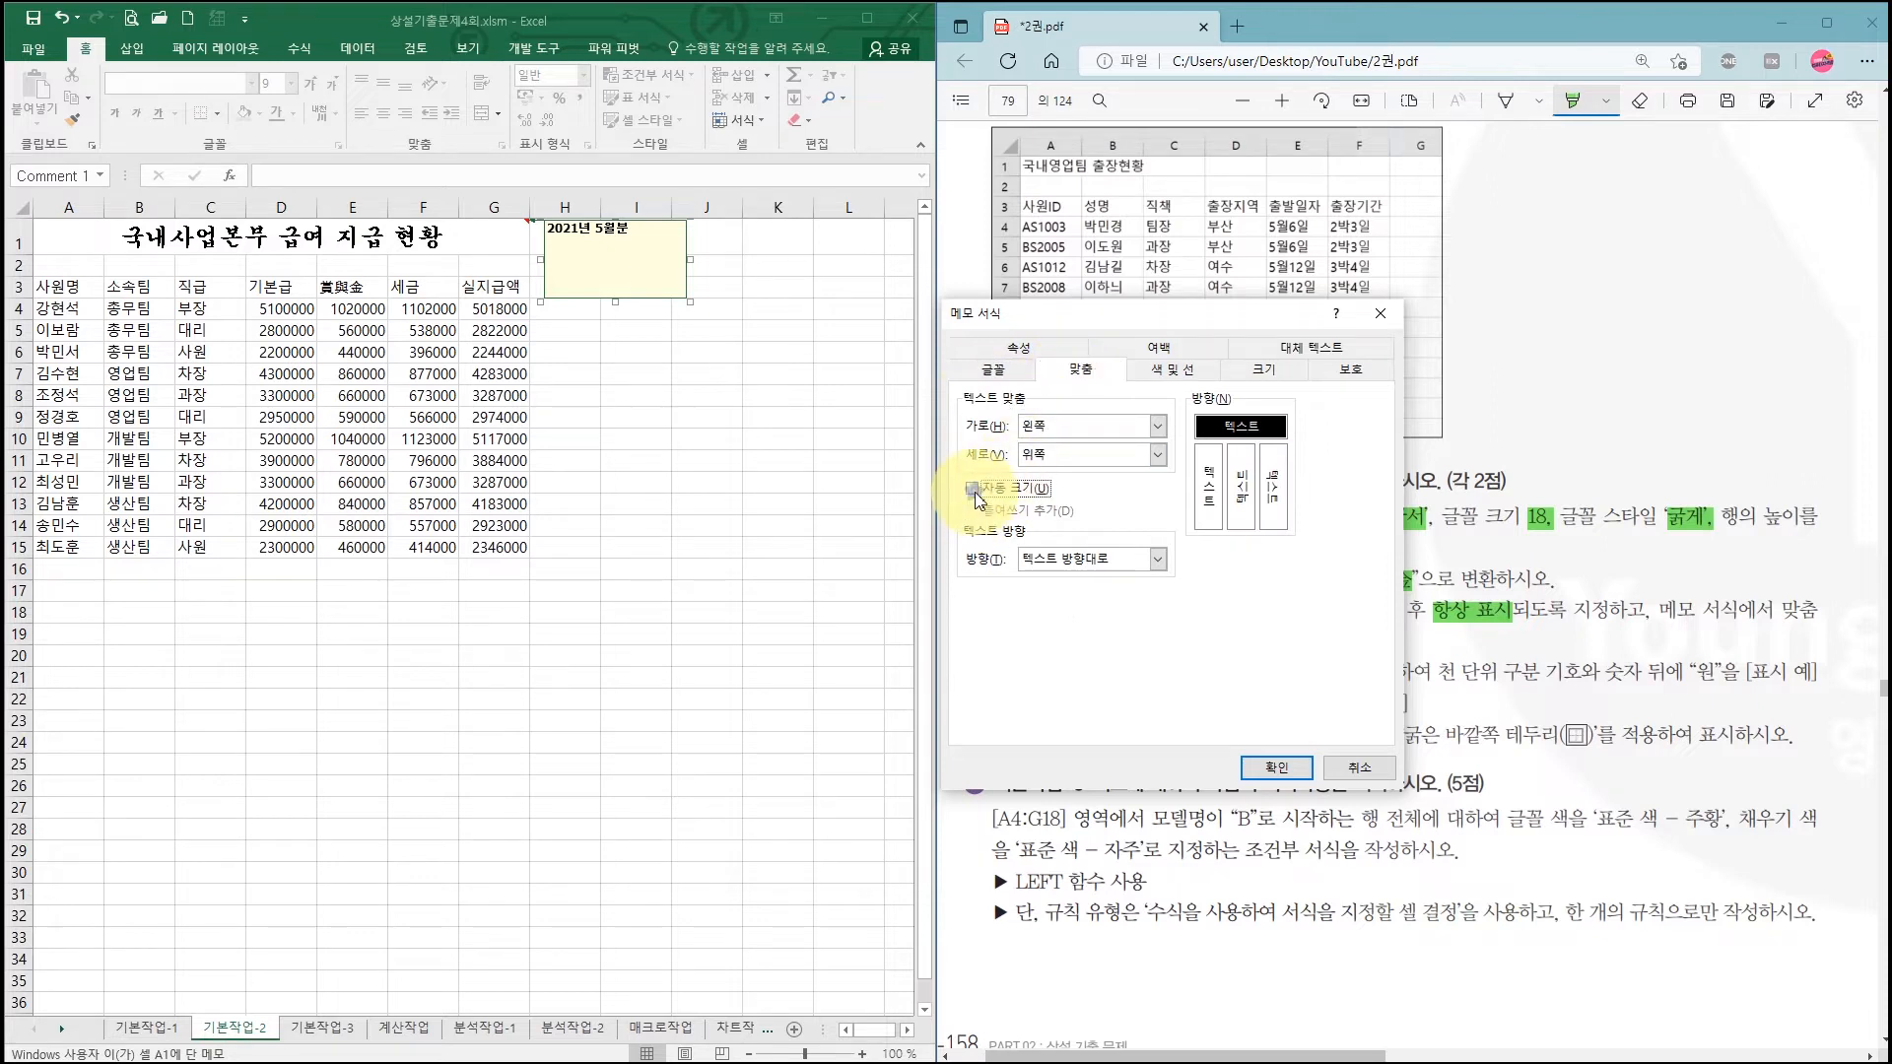
left_click(1266, 770)
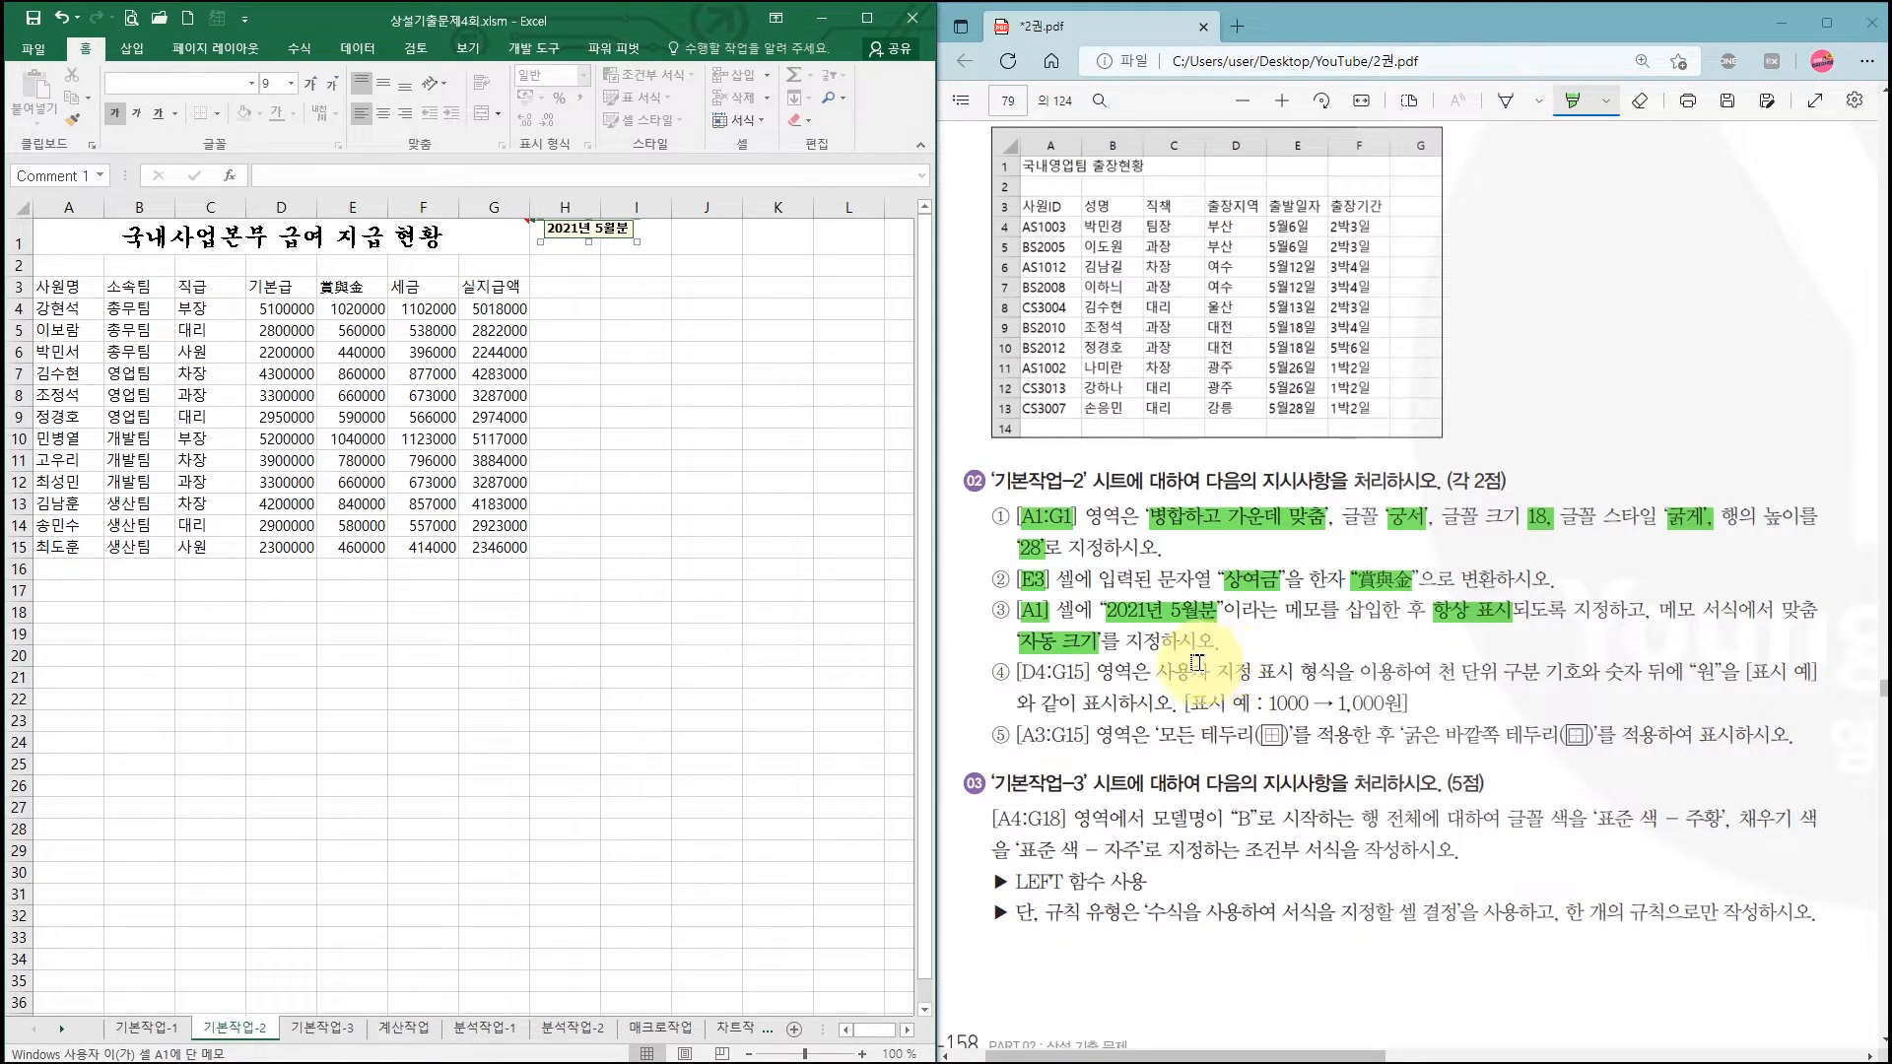
Step: Highlight D4:G15 and the 1,000원 example in the PDF, then select D4:G15
left_click_drag(1022, 674, 1083, 677)
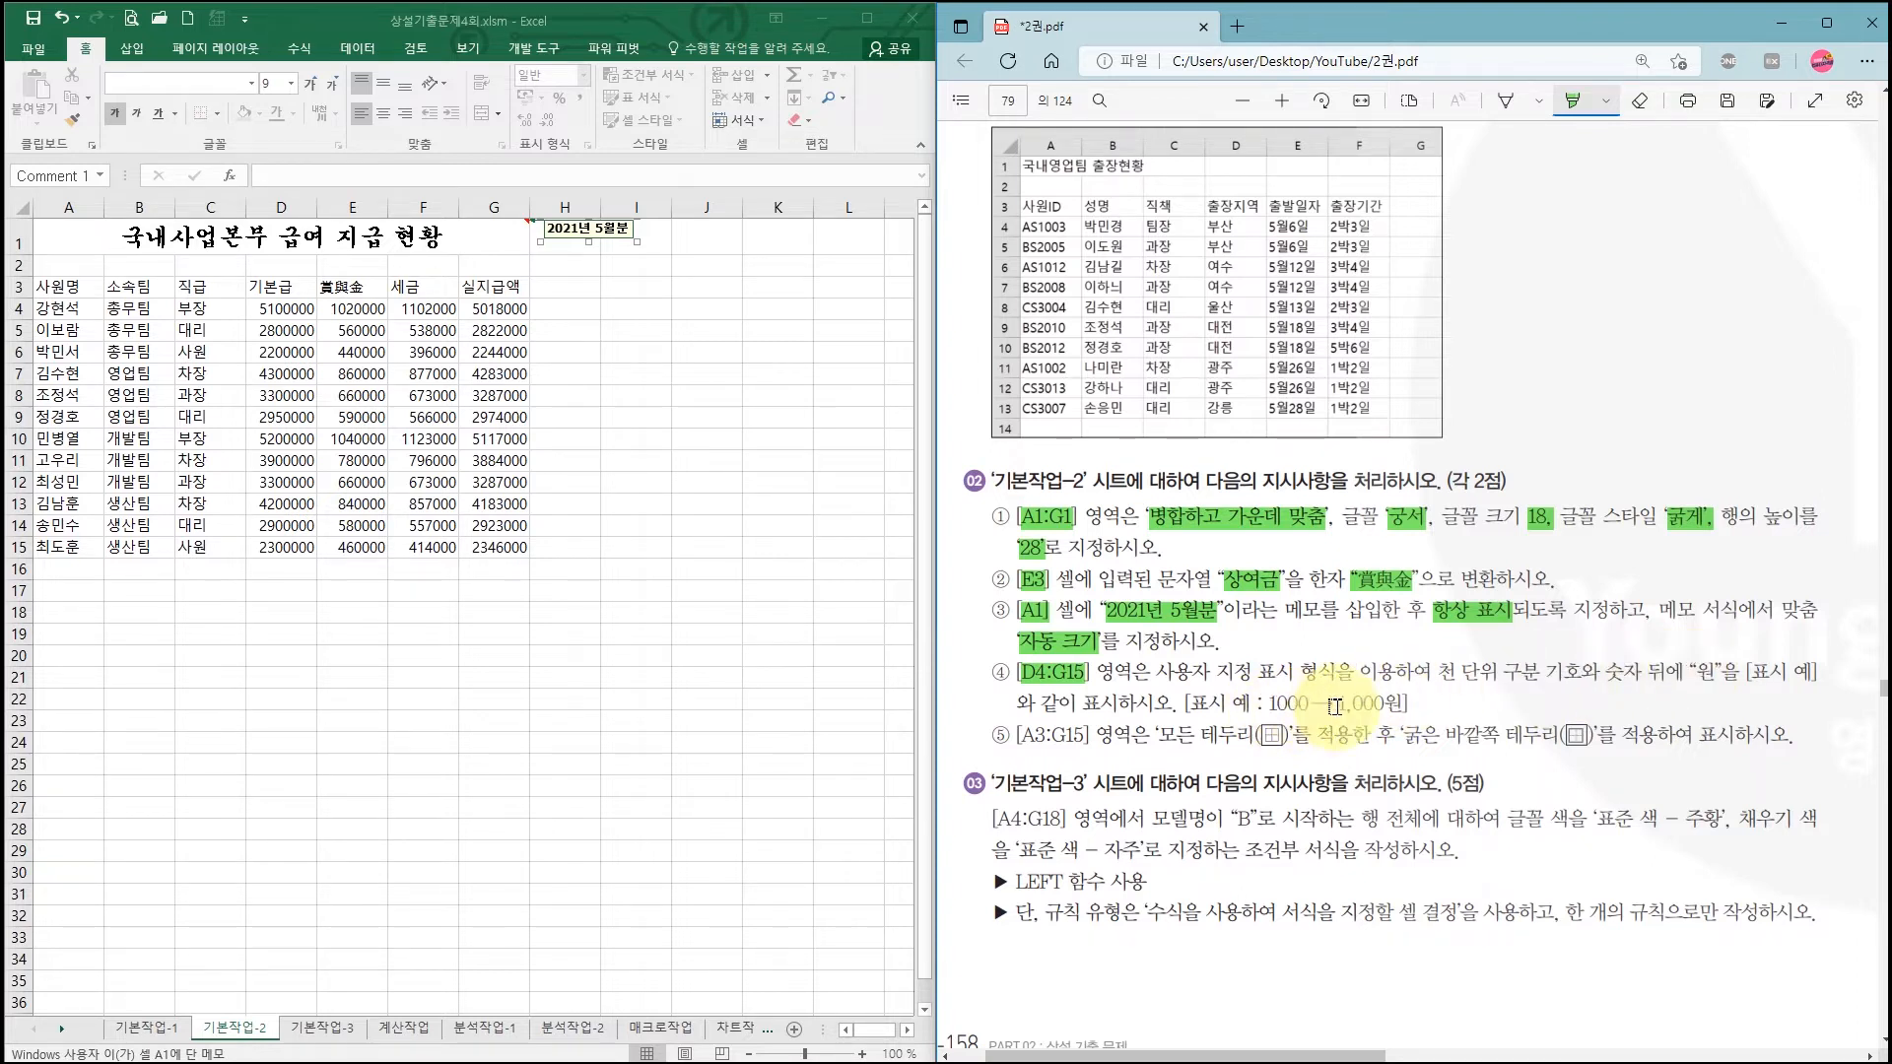
left_click_drag(1340, 706, 1404, 706)
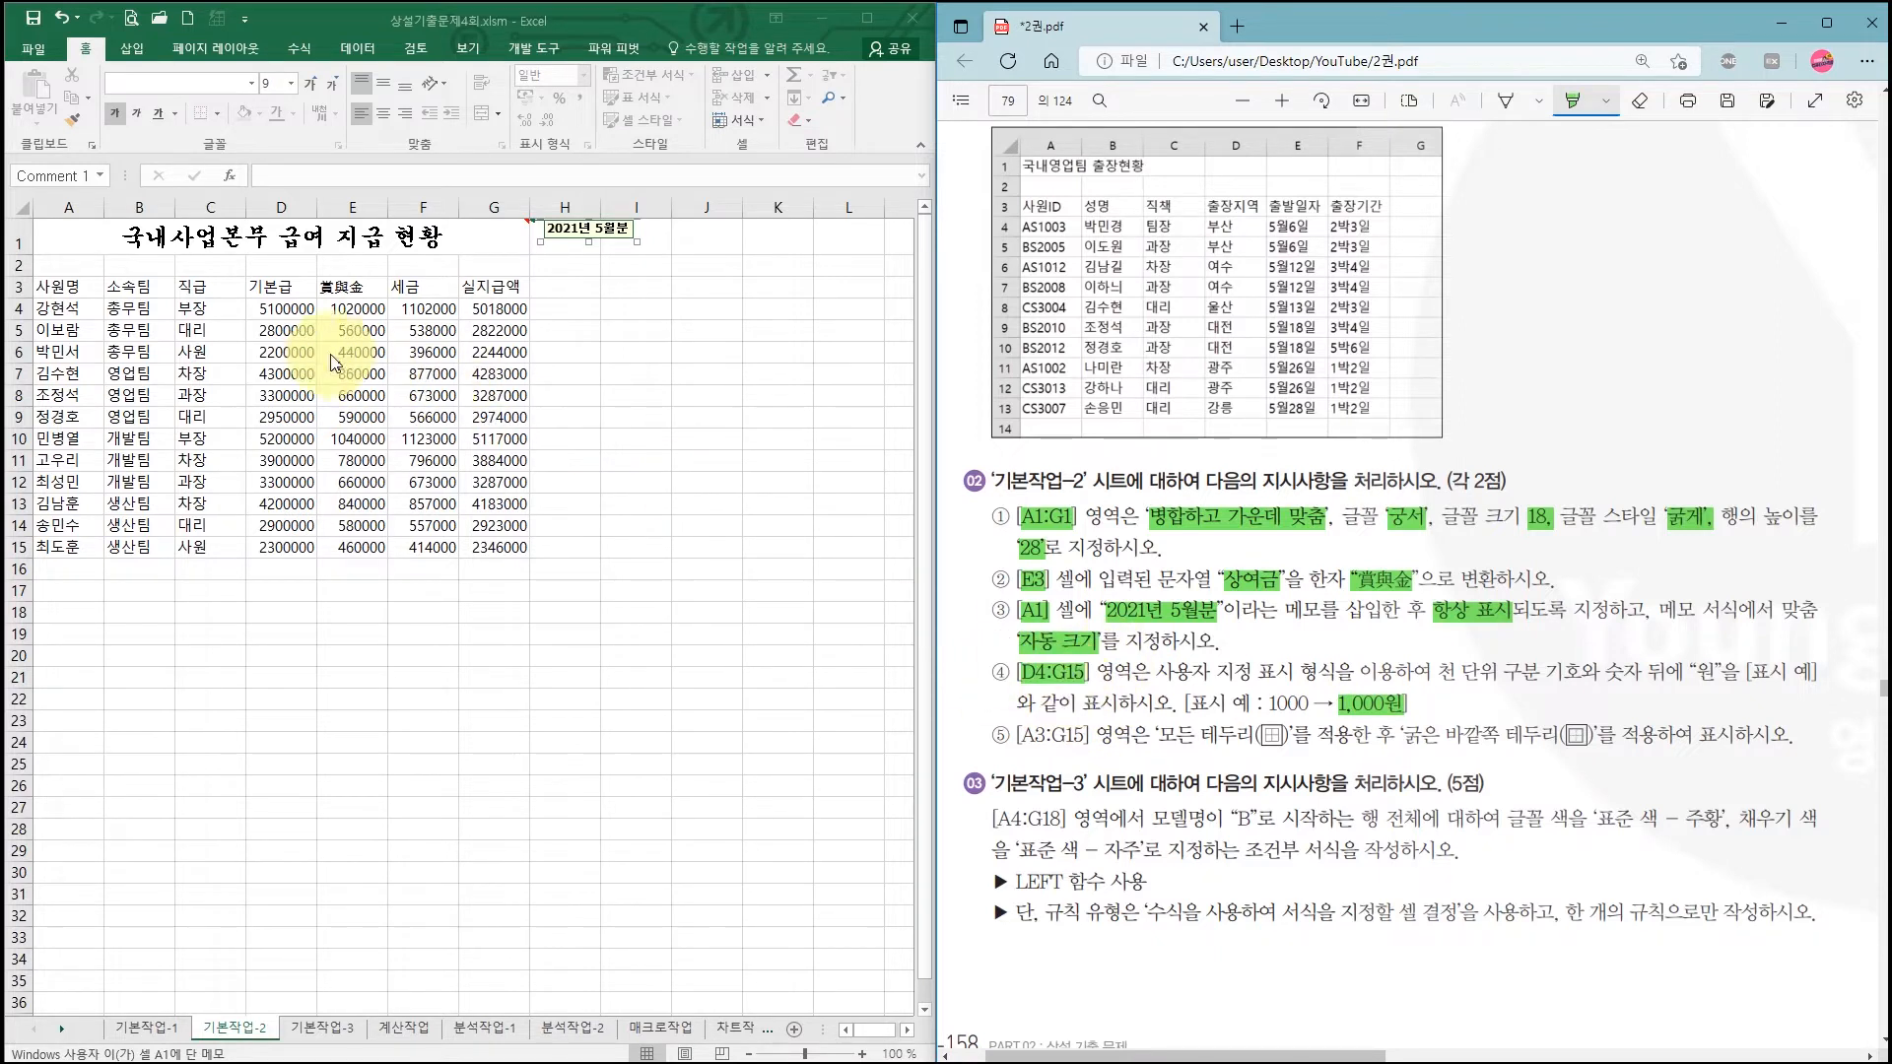
left_click_drag(275, 314, 463, 537)
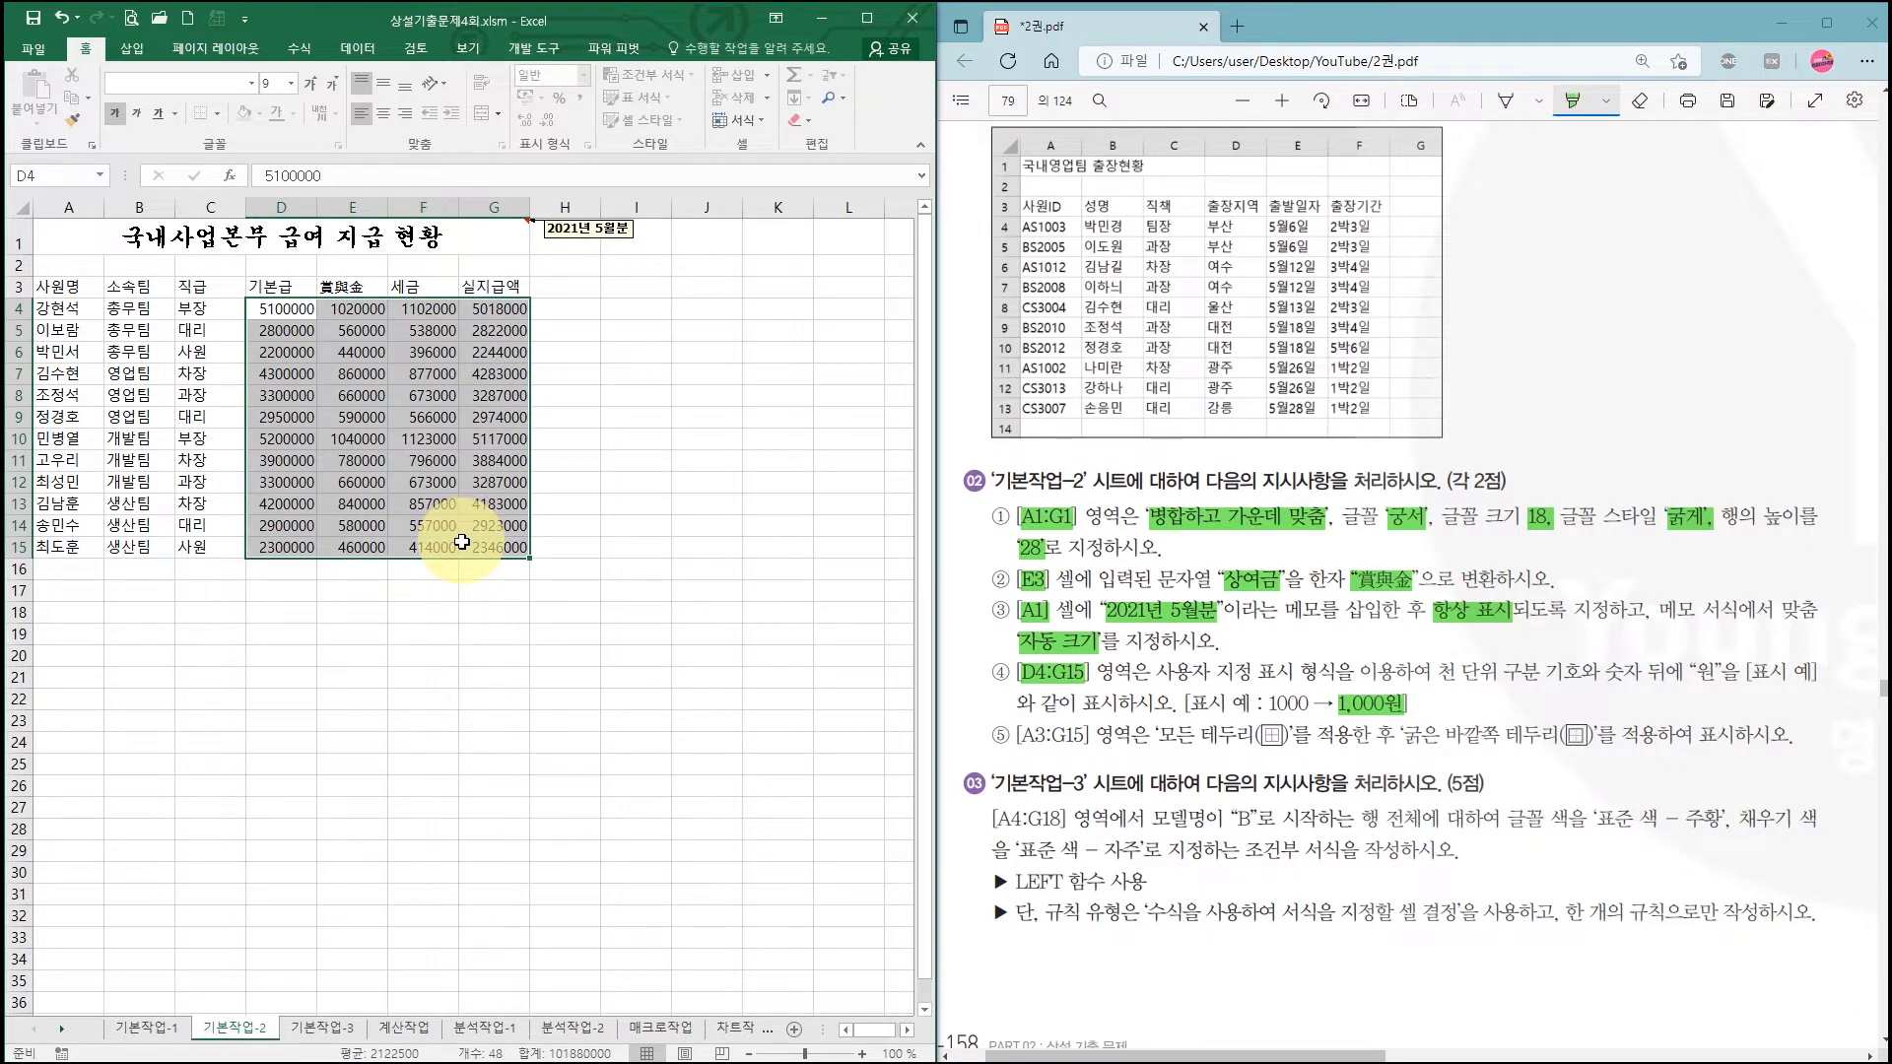
Step: Apply the custom number format #,###"원" to D4:G15
right_click(444, 363)
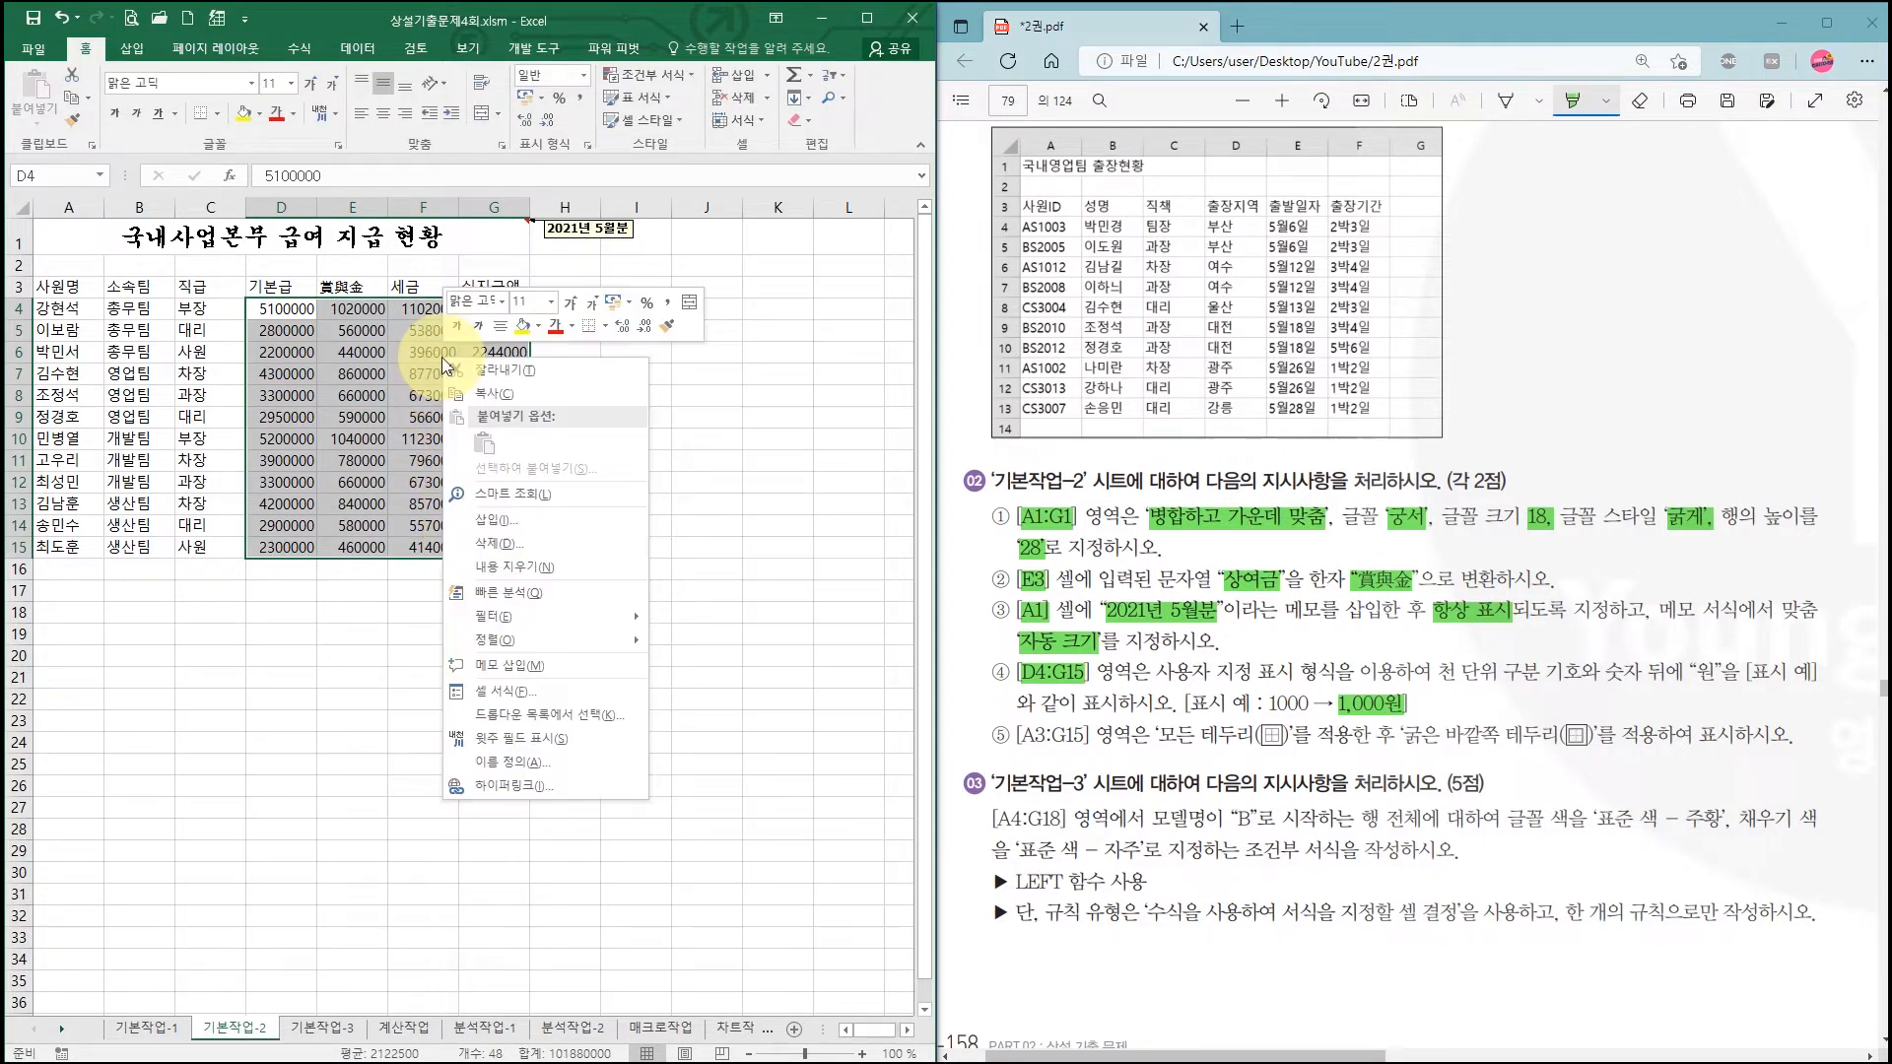
left_click(527, 692)
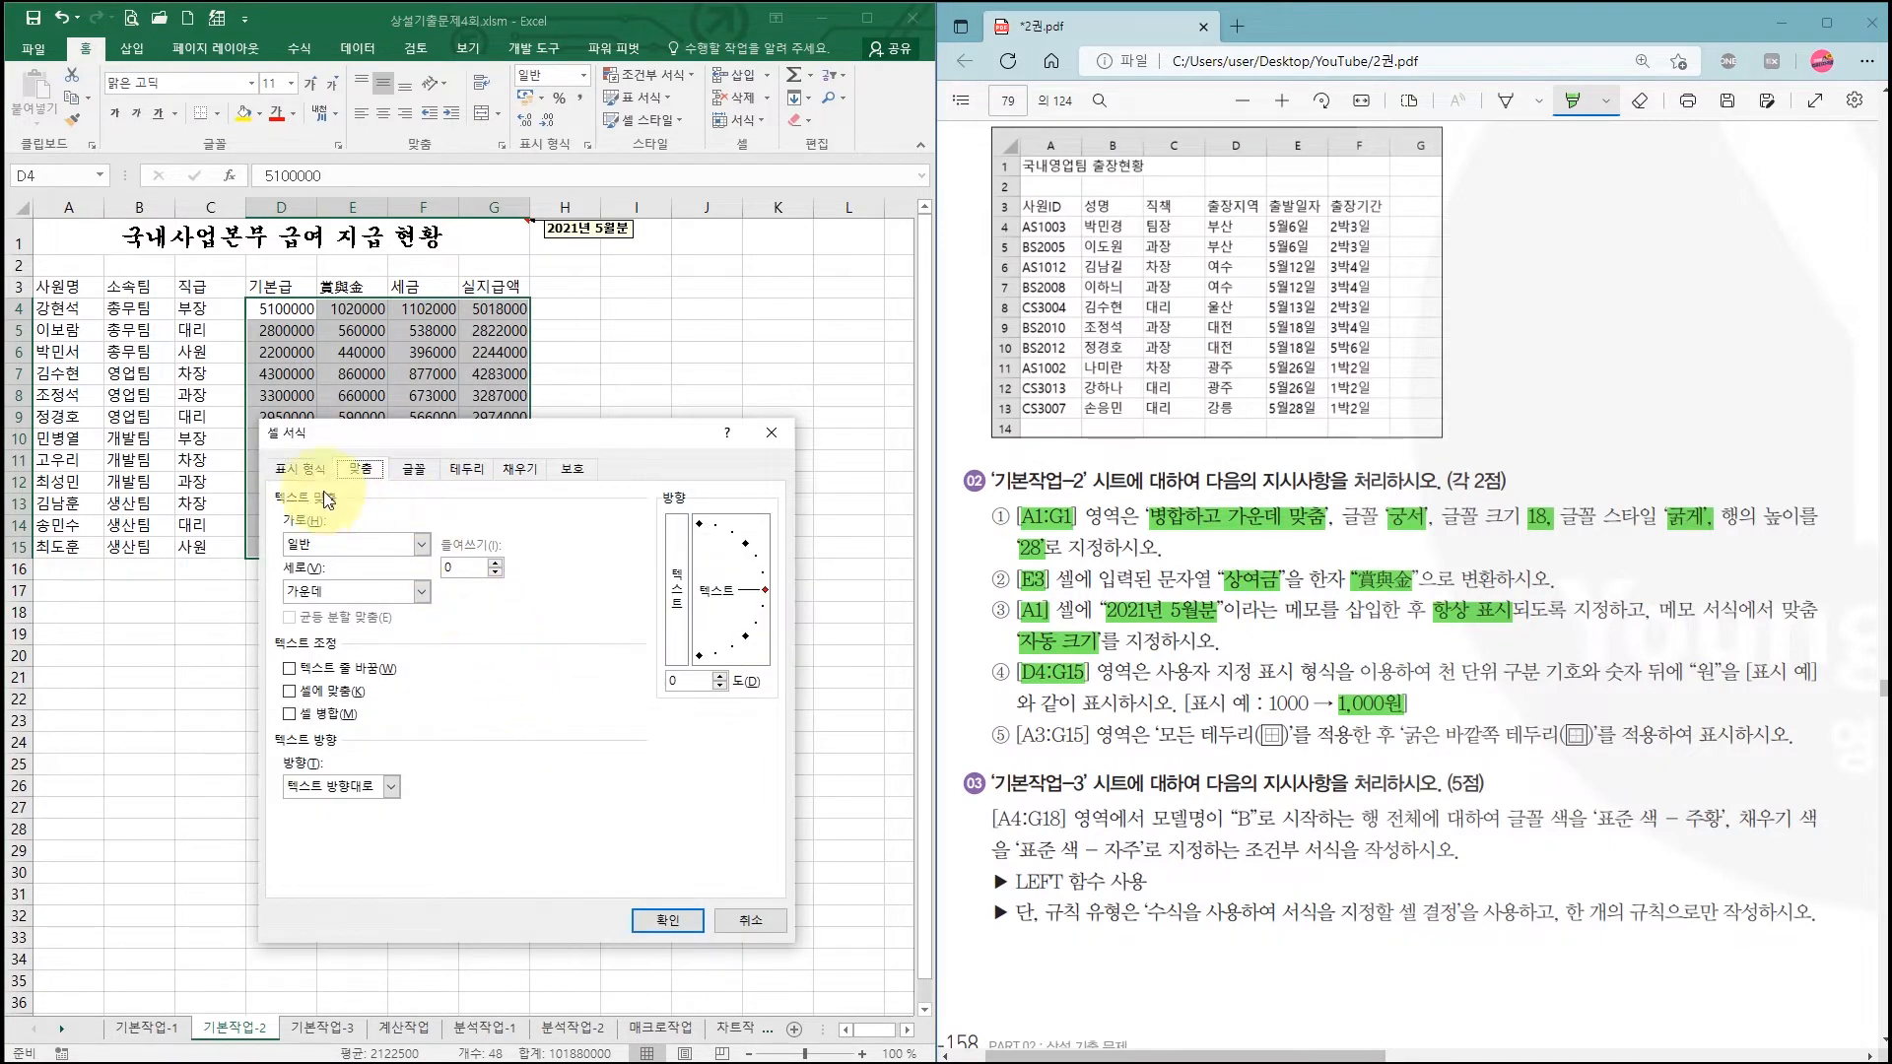
left_click(301, 473)
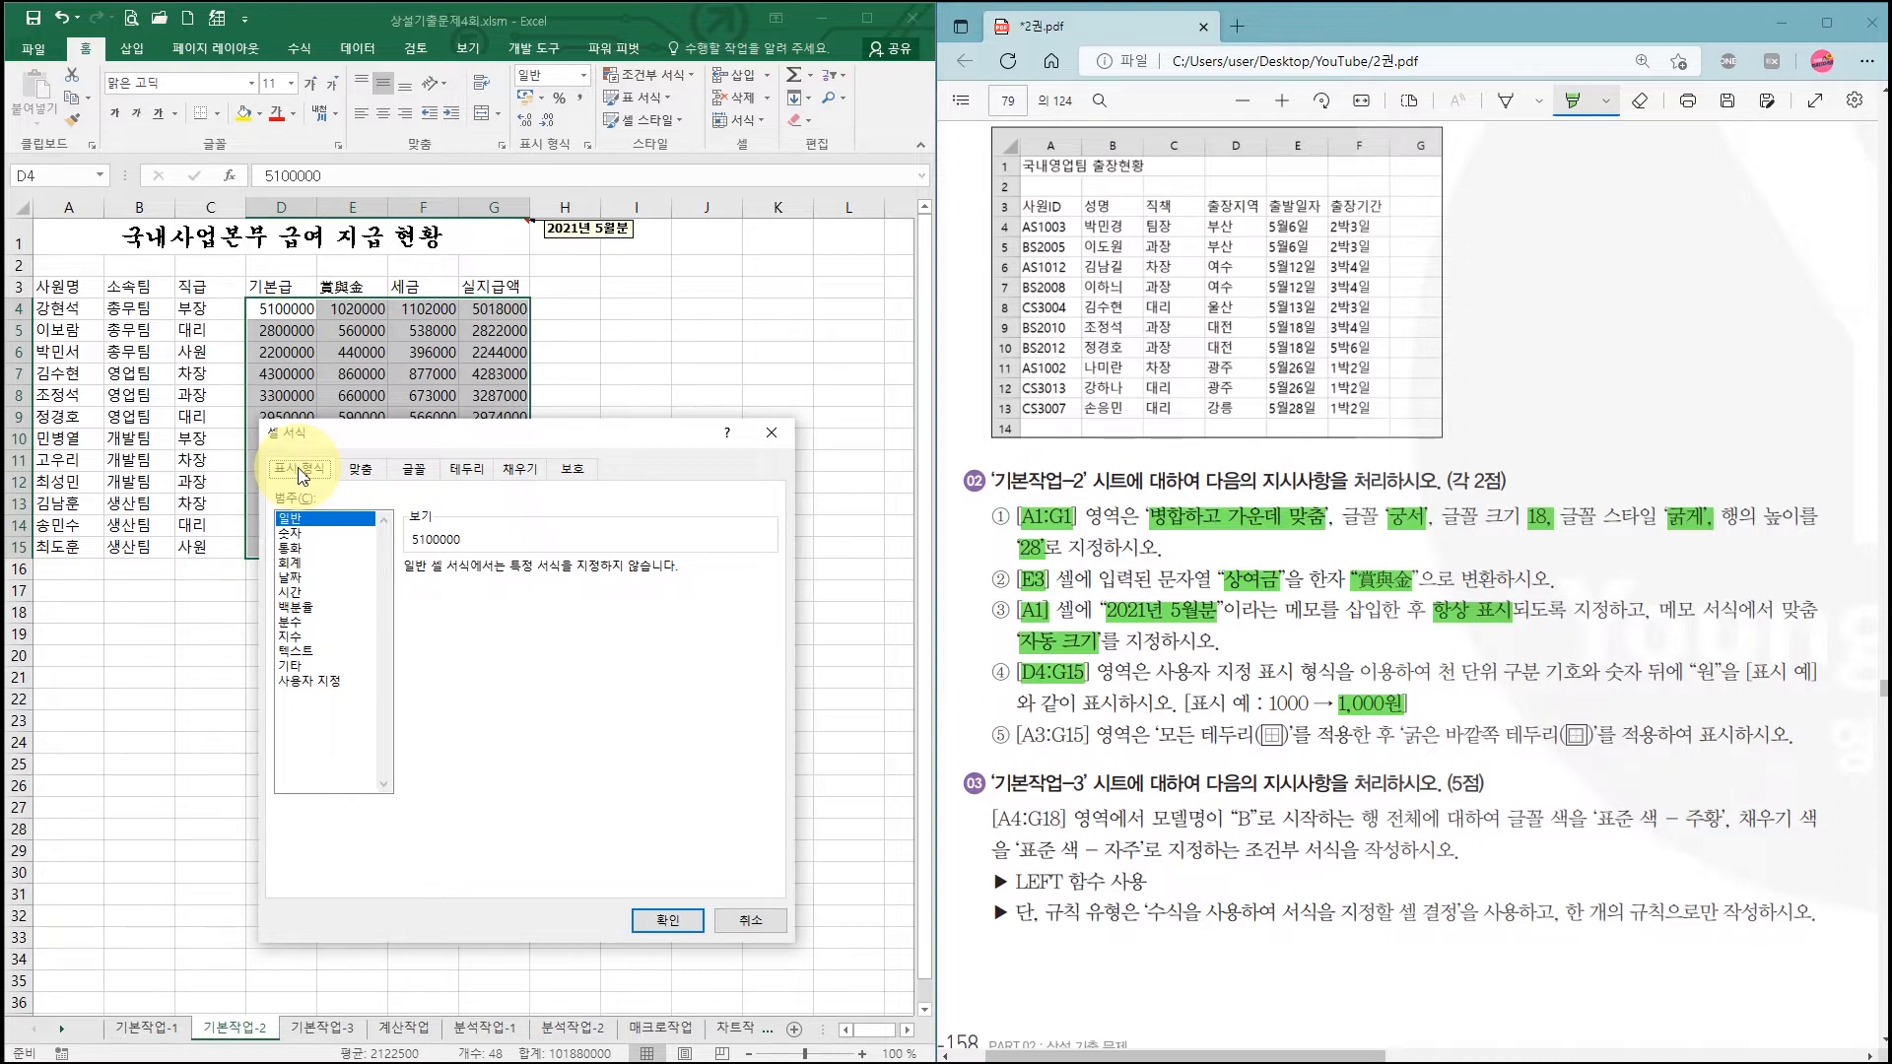
left_click(325, 682)
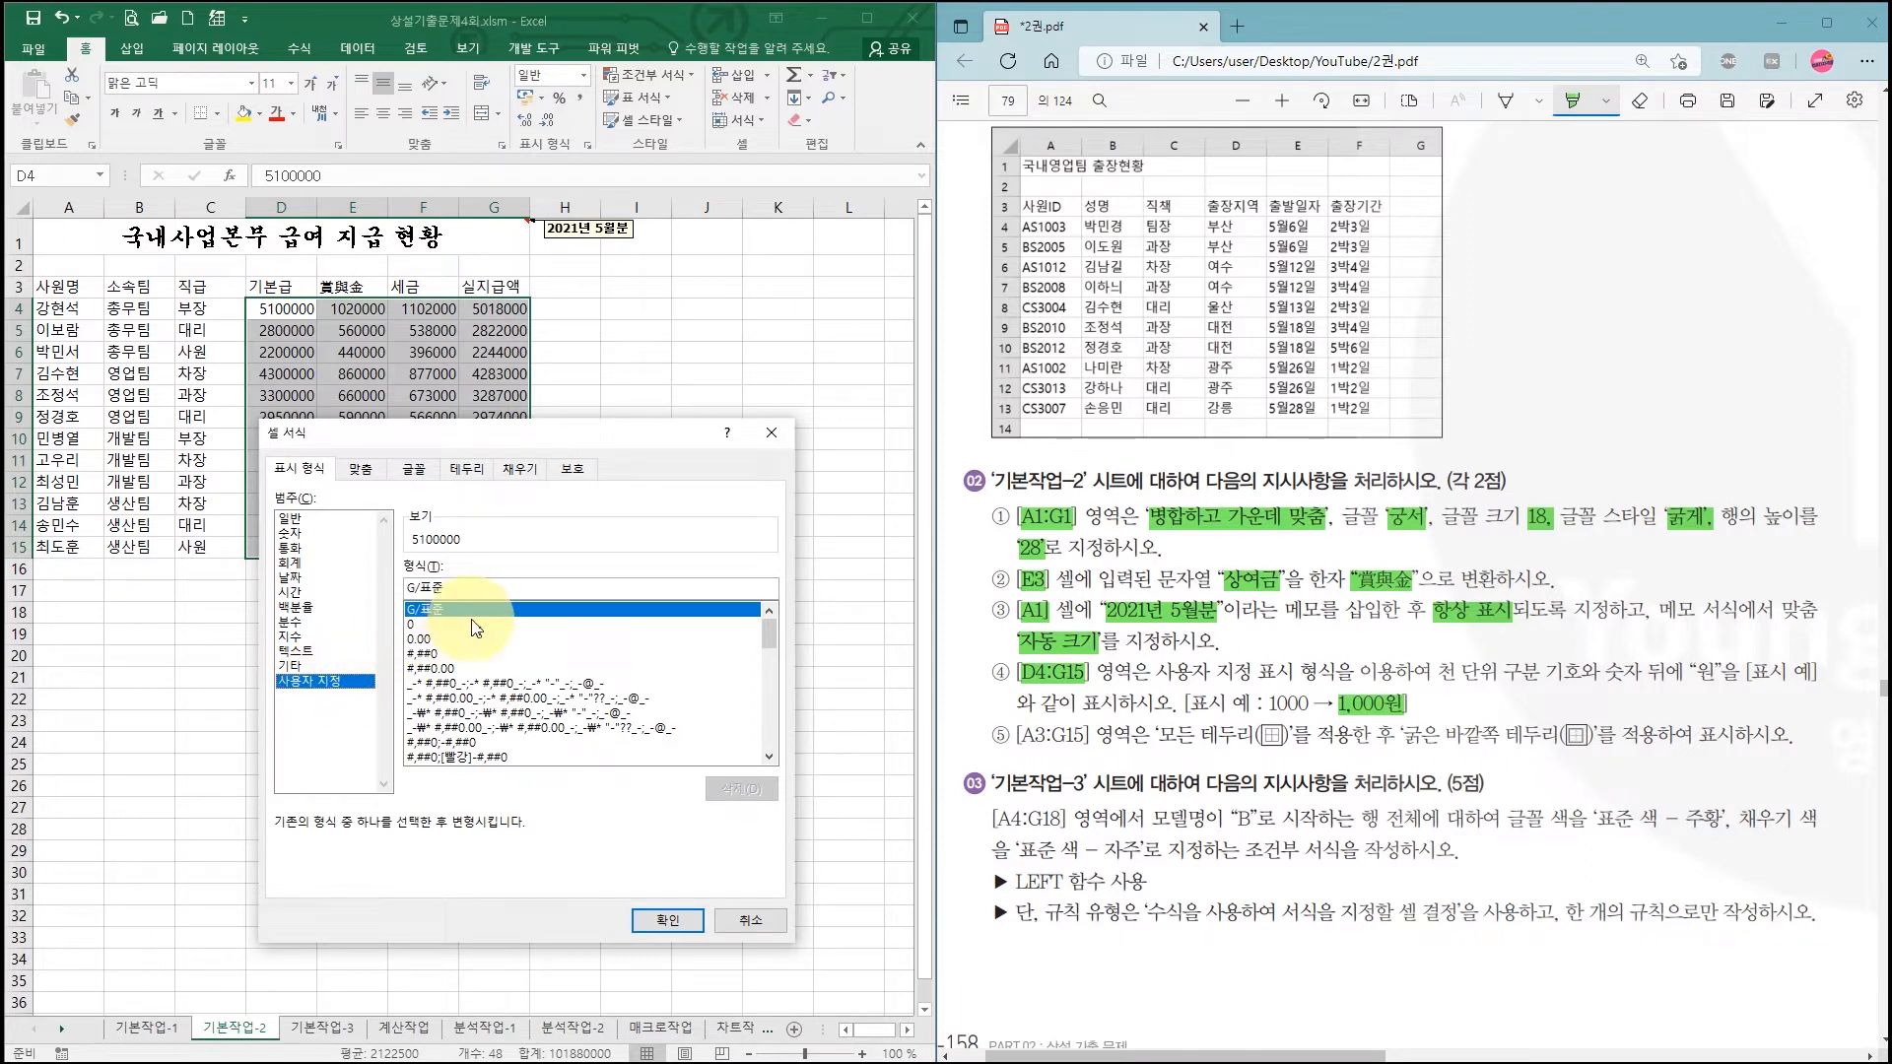
left_click(435, 654)
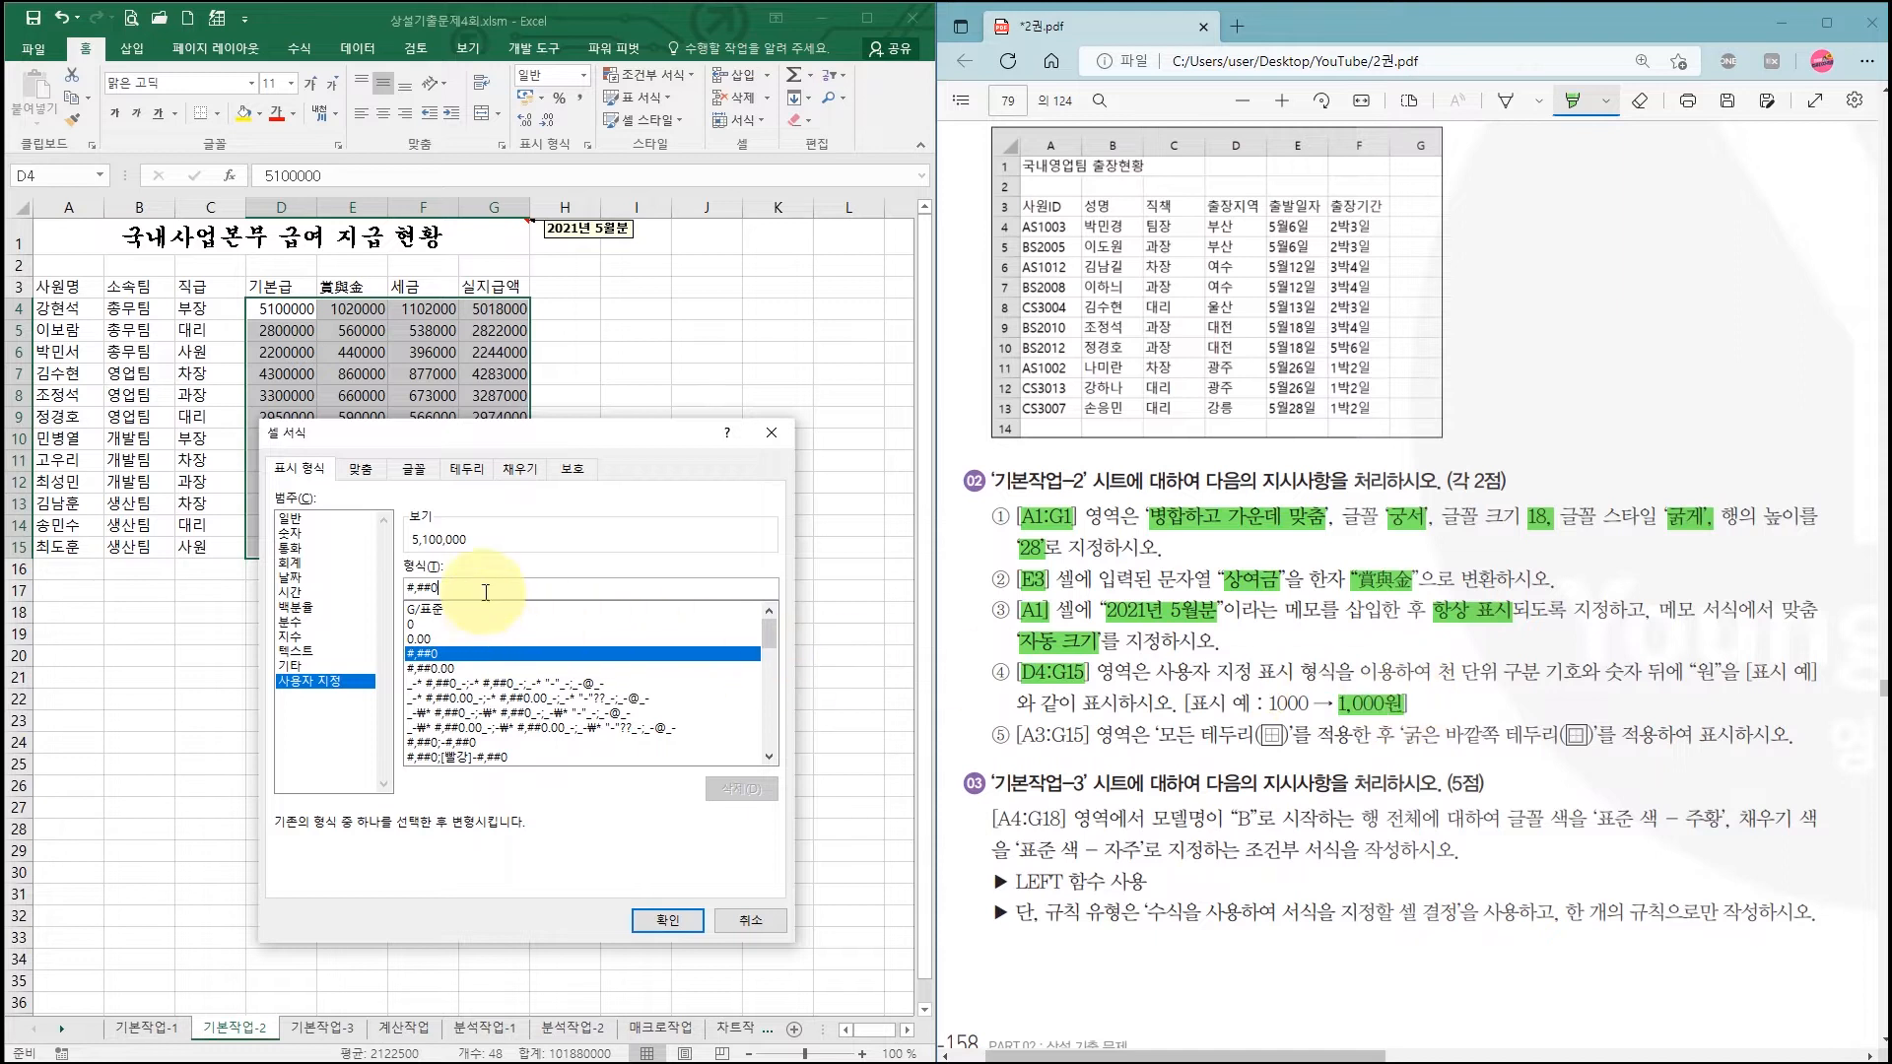
key("BackSpace")
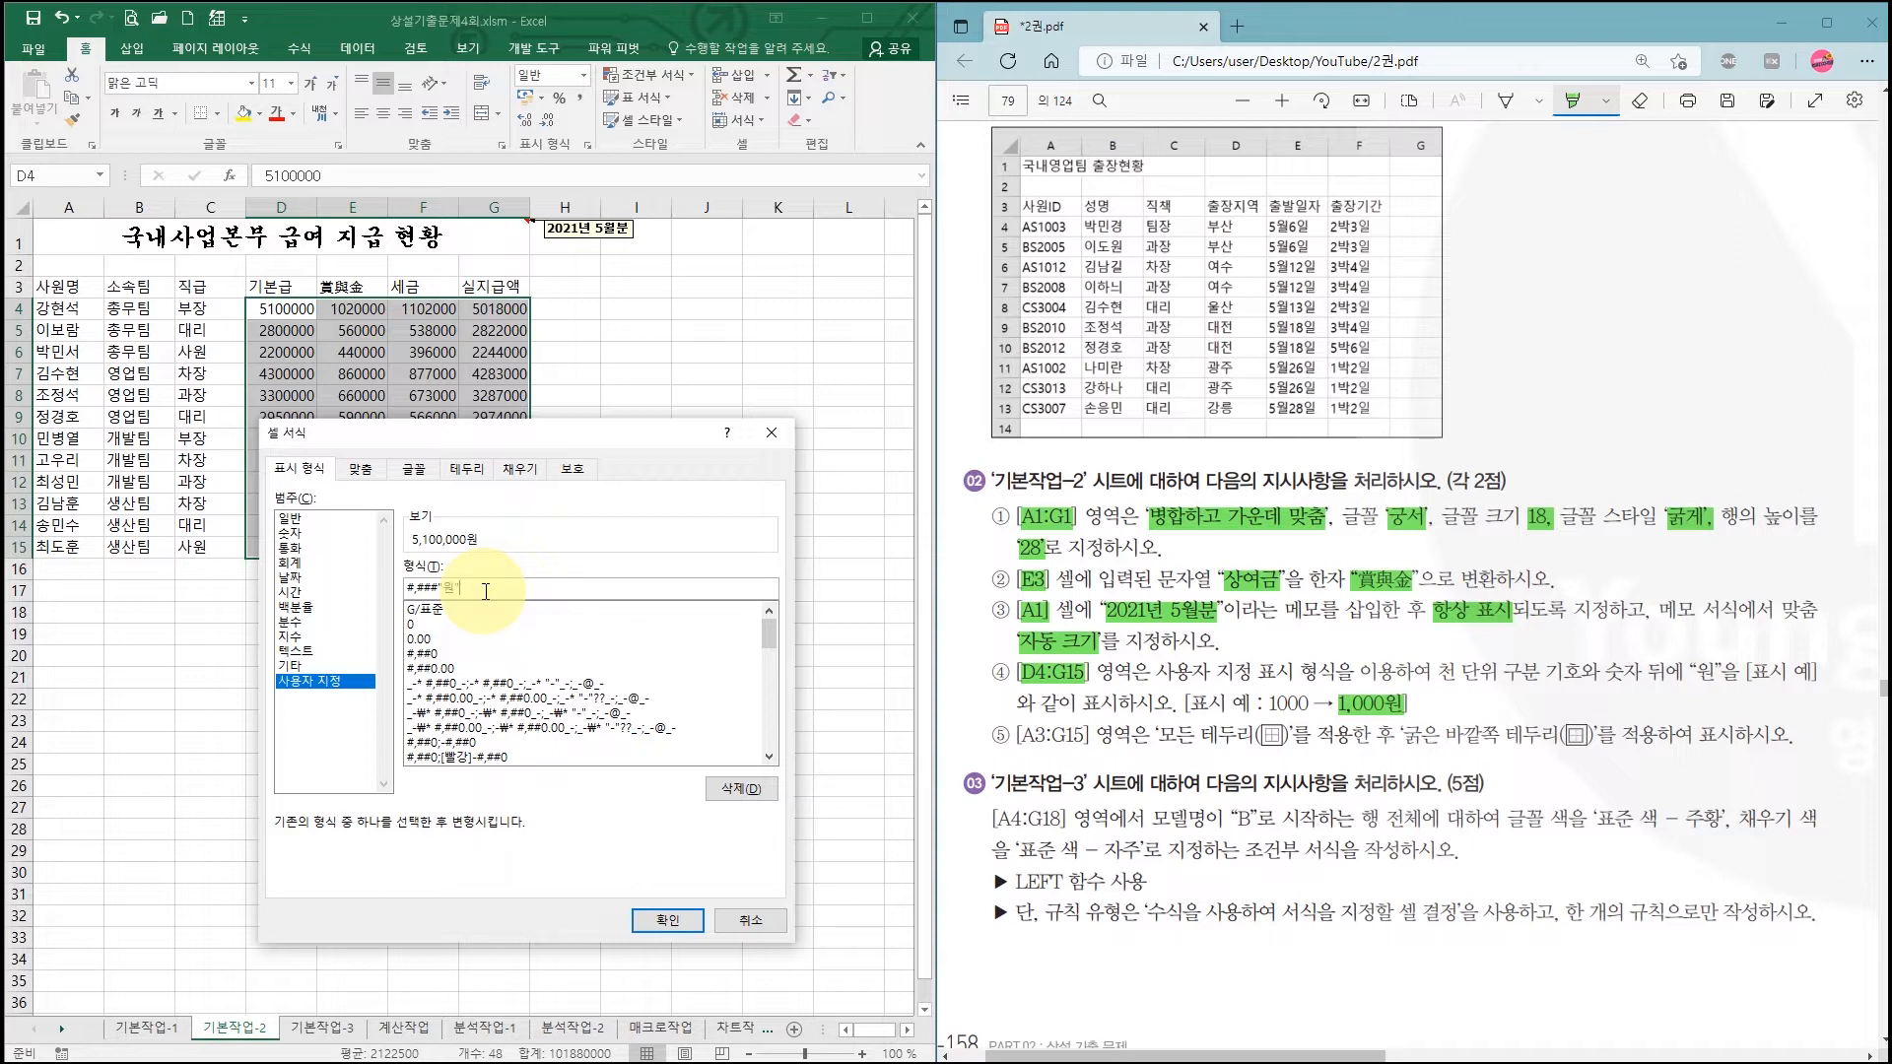
left_click(669, 921)
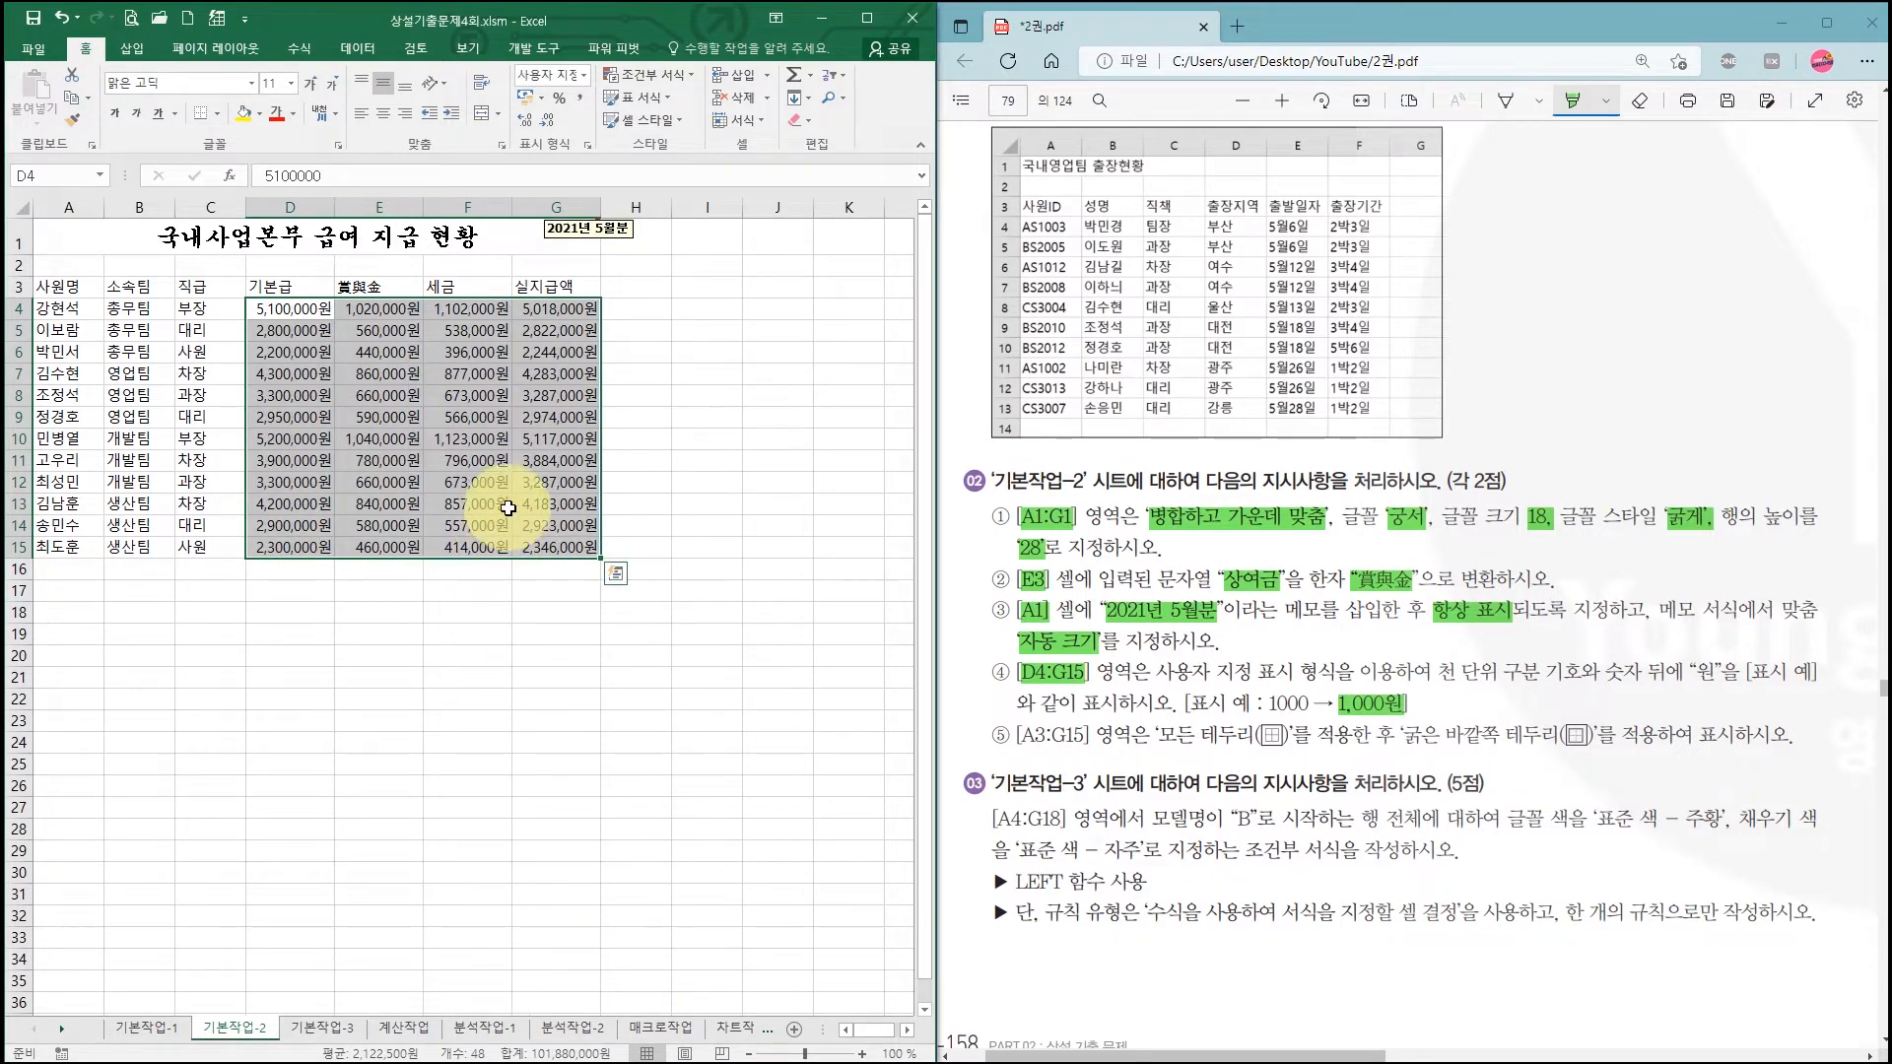
Step: Enter 0 in G4, then undo it to restore the net pay formula
left_click(578, 311)
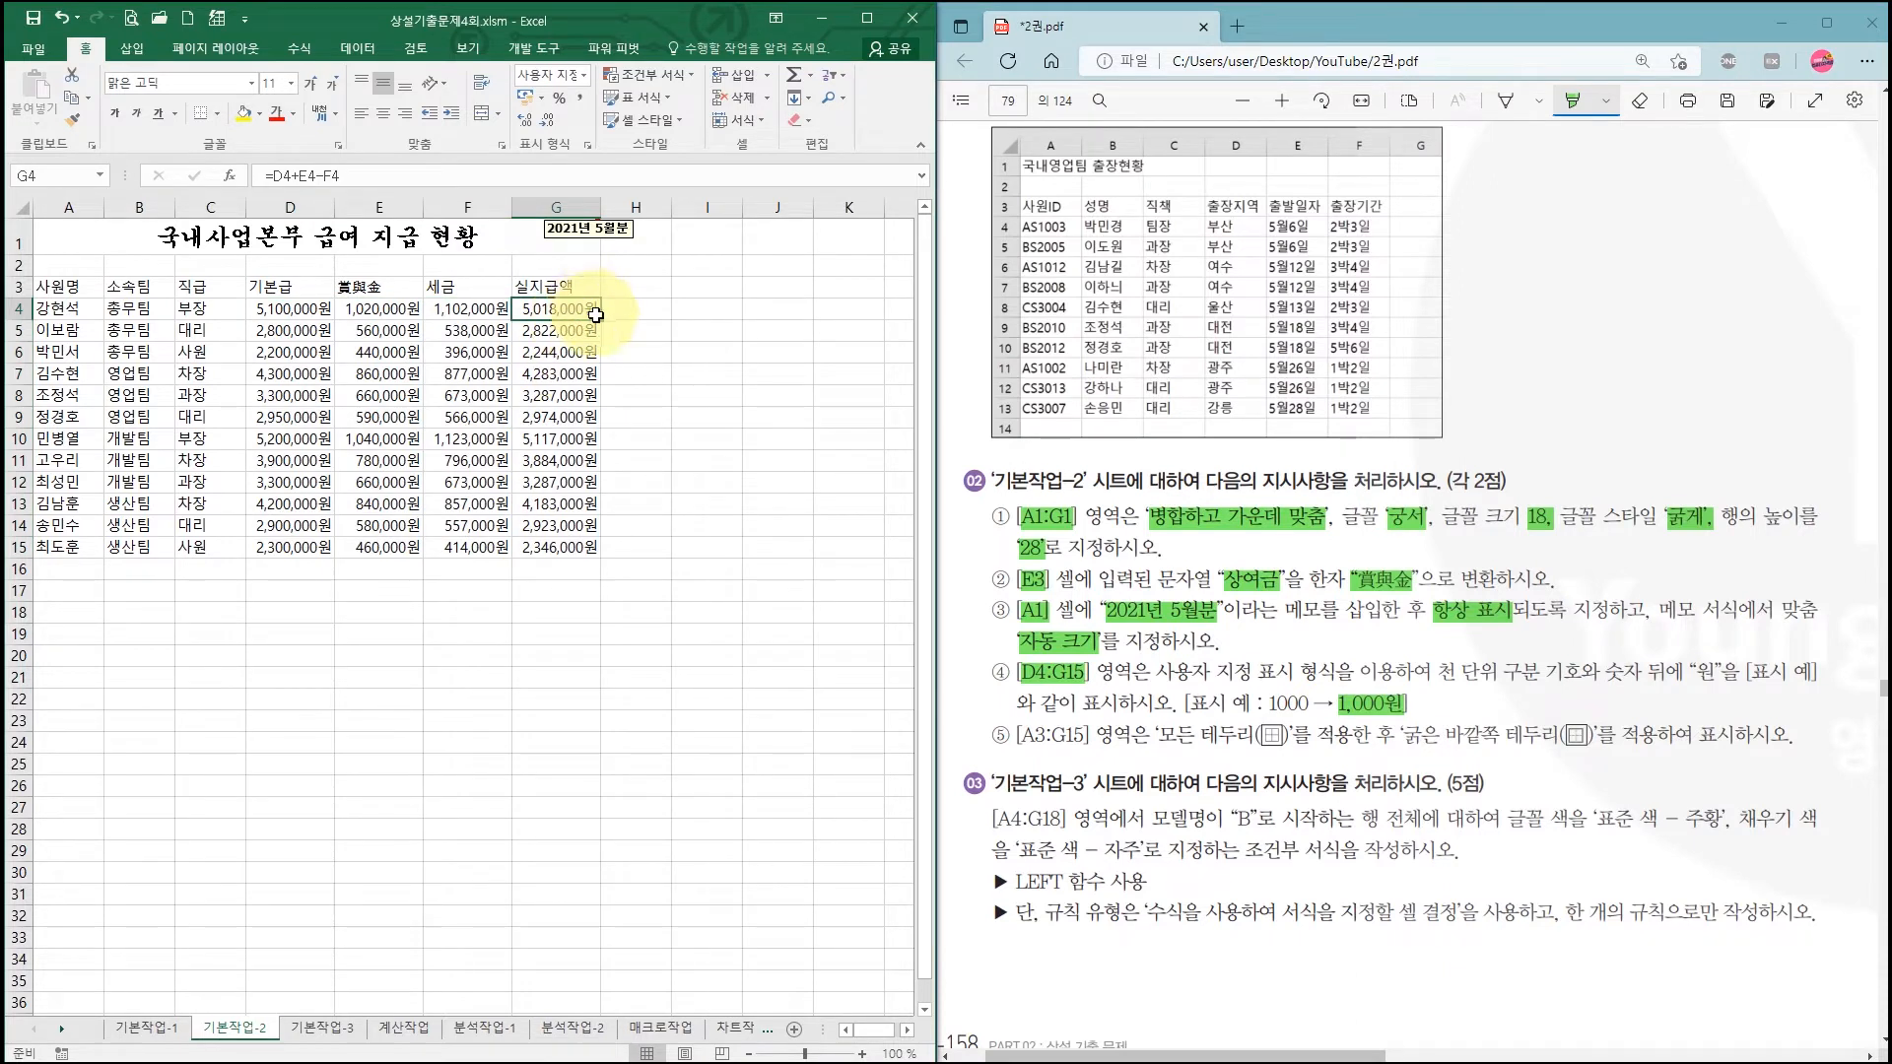
type("0")
key("Return")
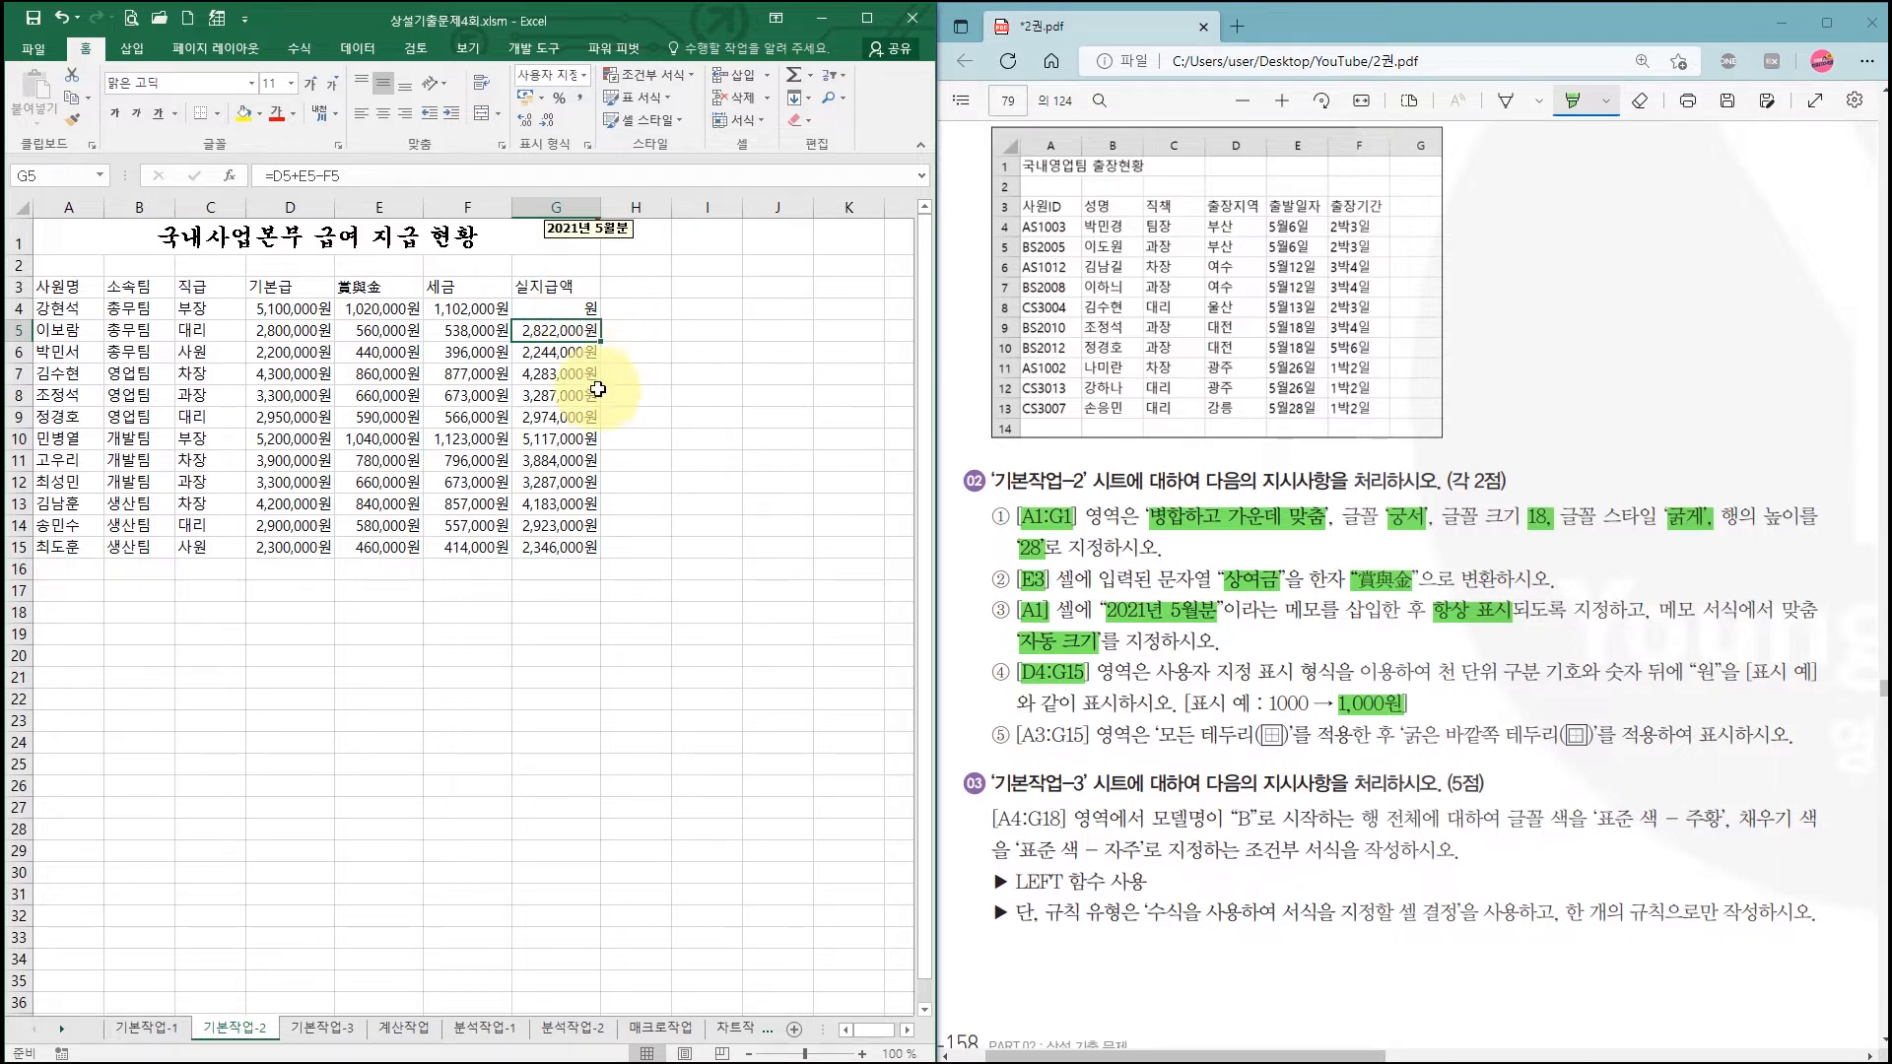
left_click(62, 16)
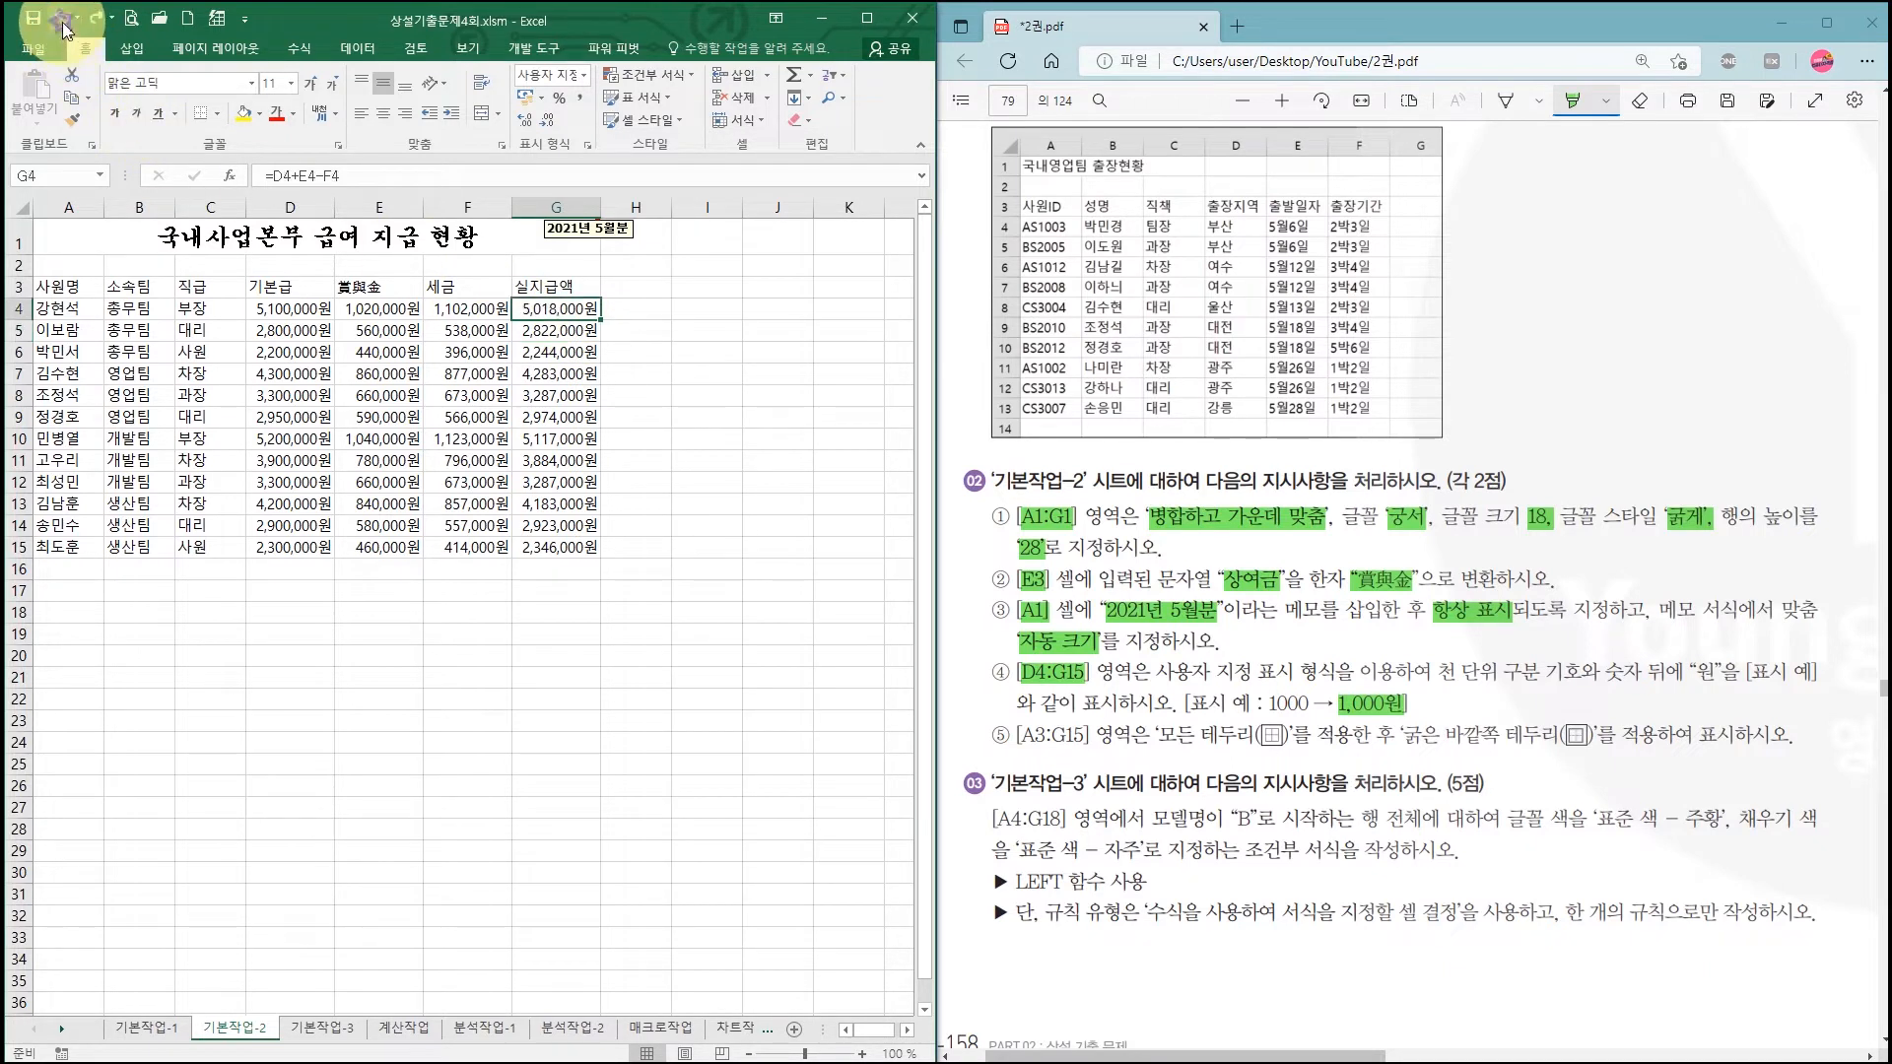
Step: Edit G4's custom number format code so it ends in 0
right_click(559, 306)
left_click(642, 648)
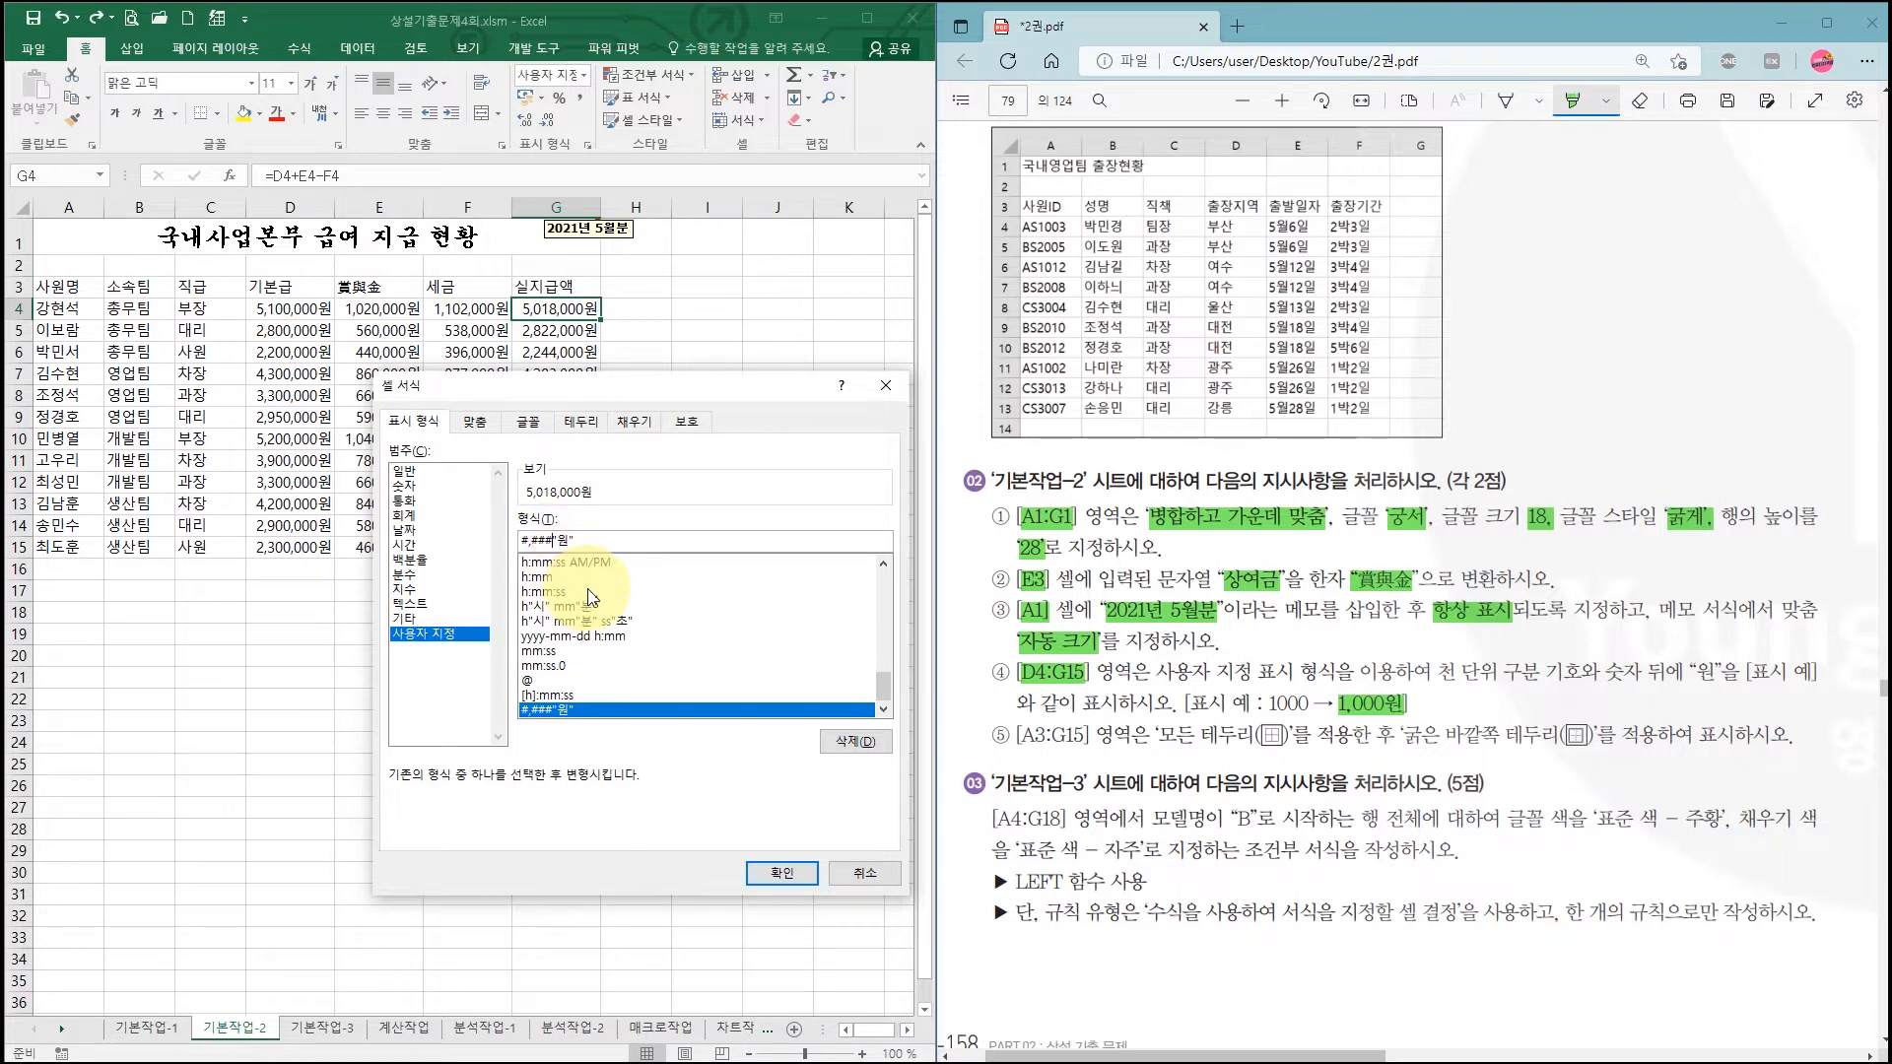
key("BackSpace")
type("0")
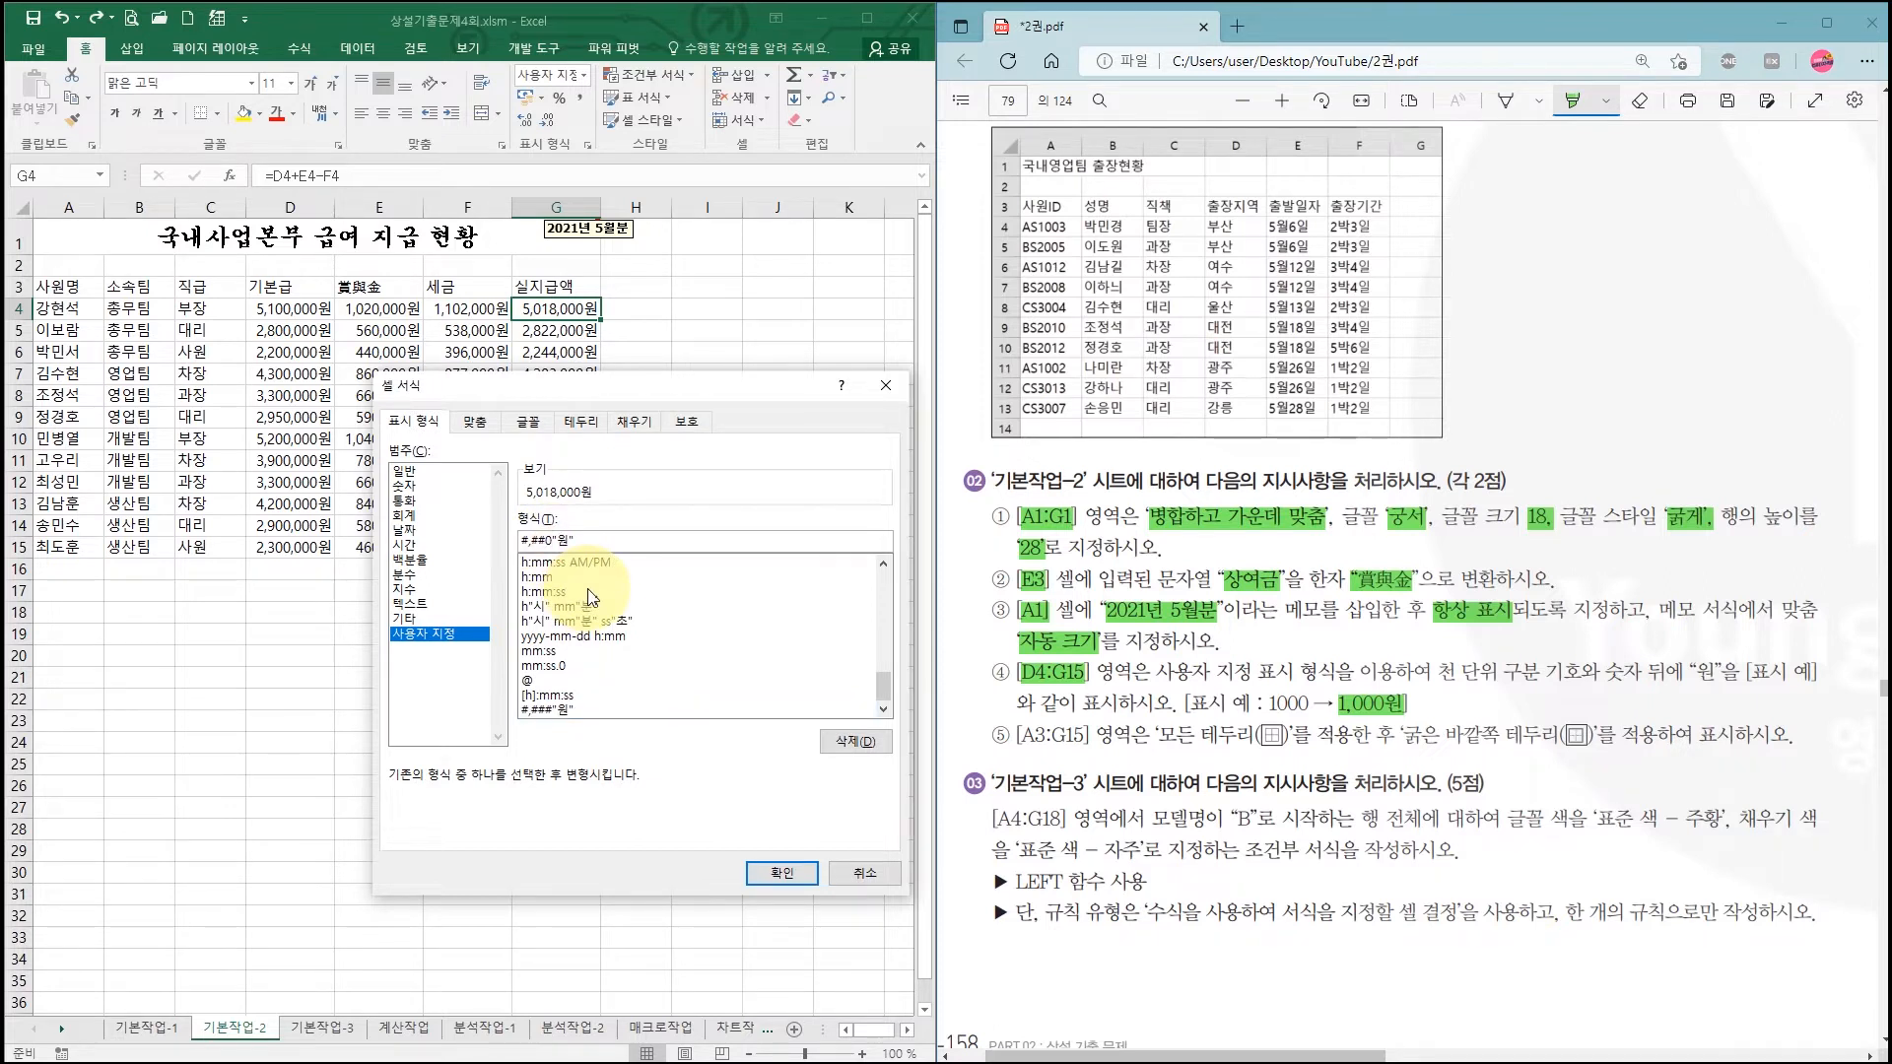
left_click(774, 873)
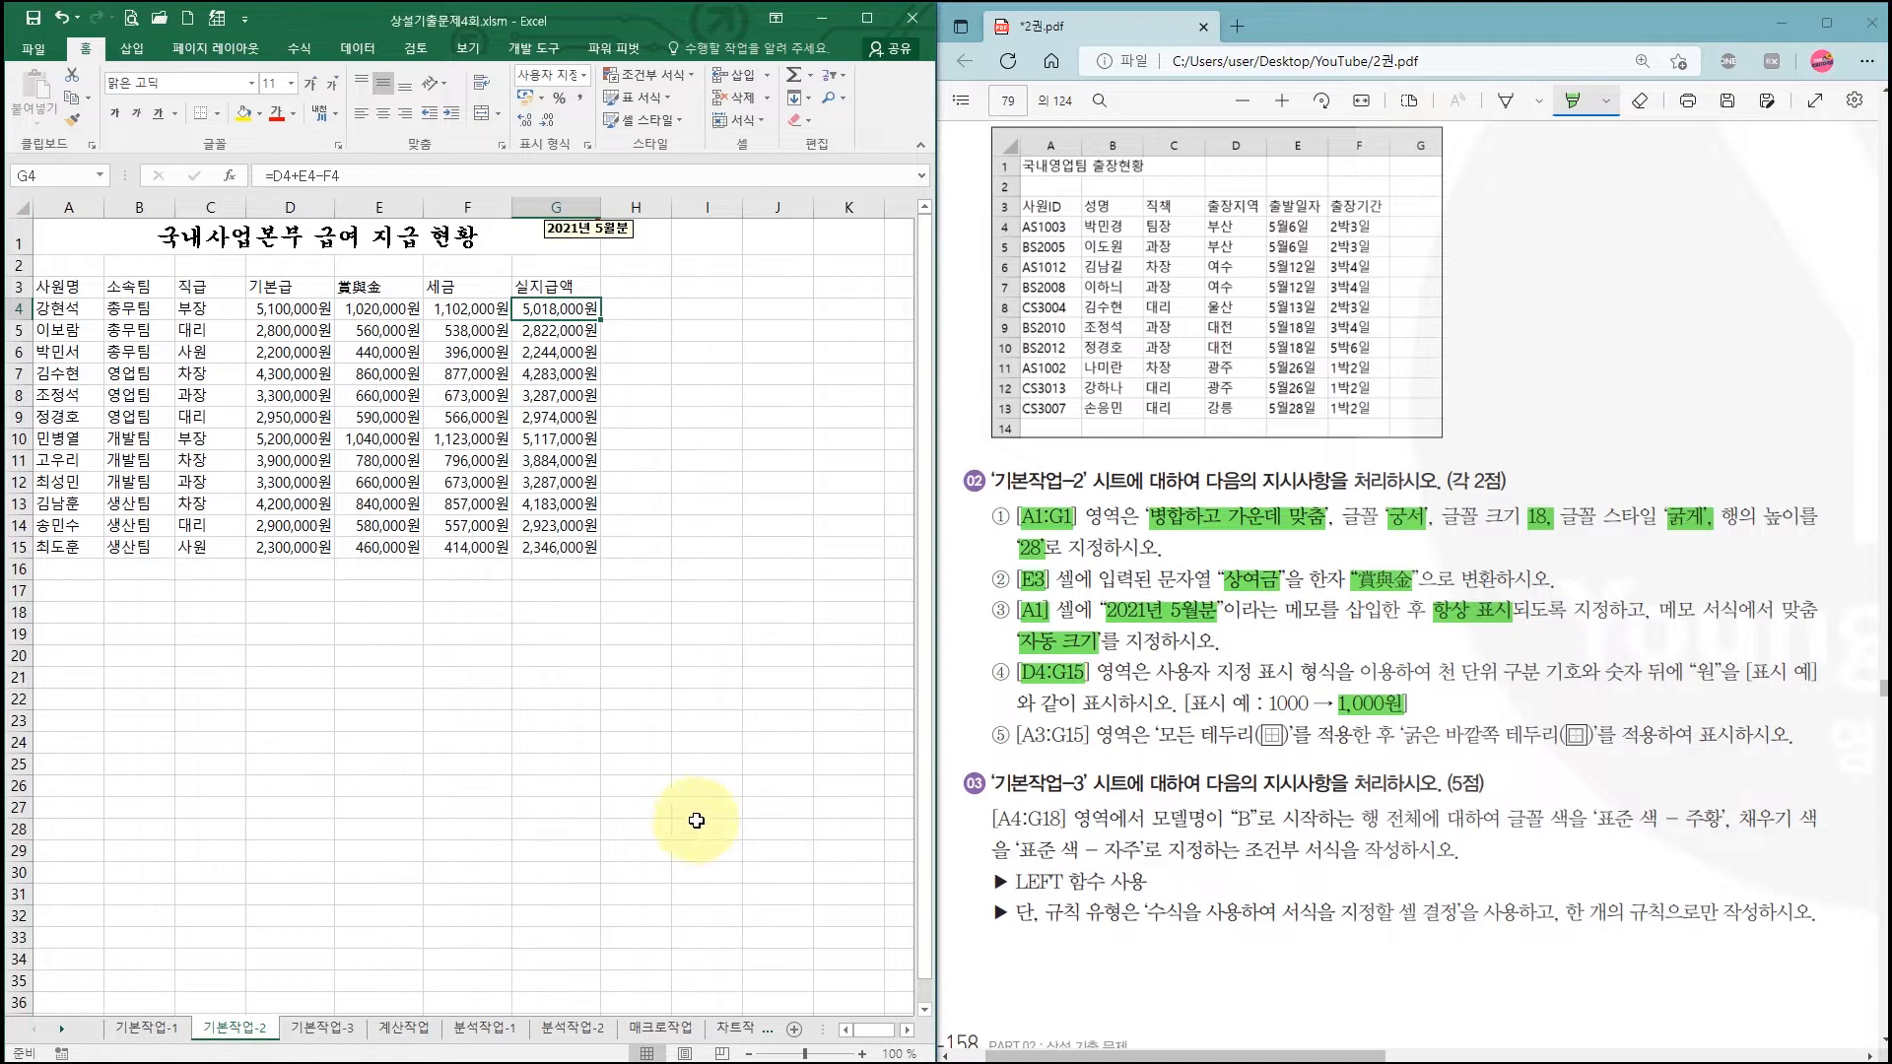
type("0원")
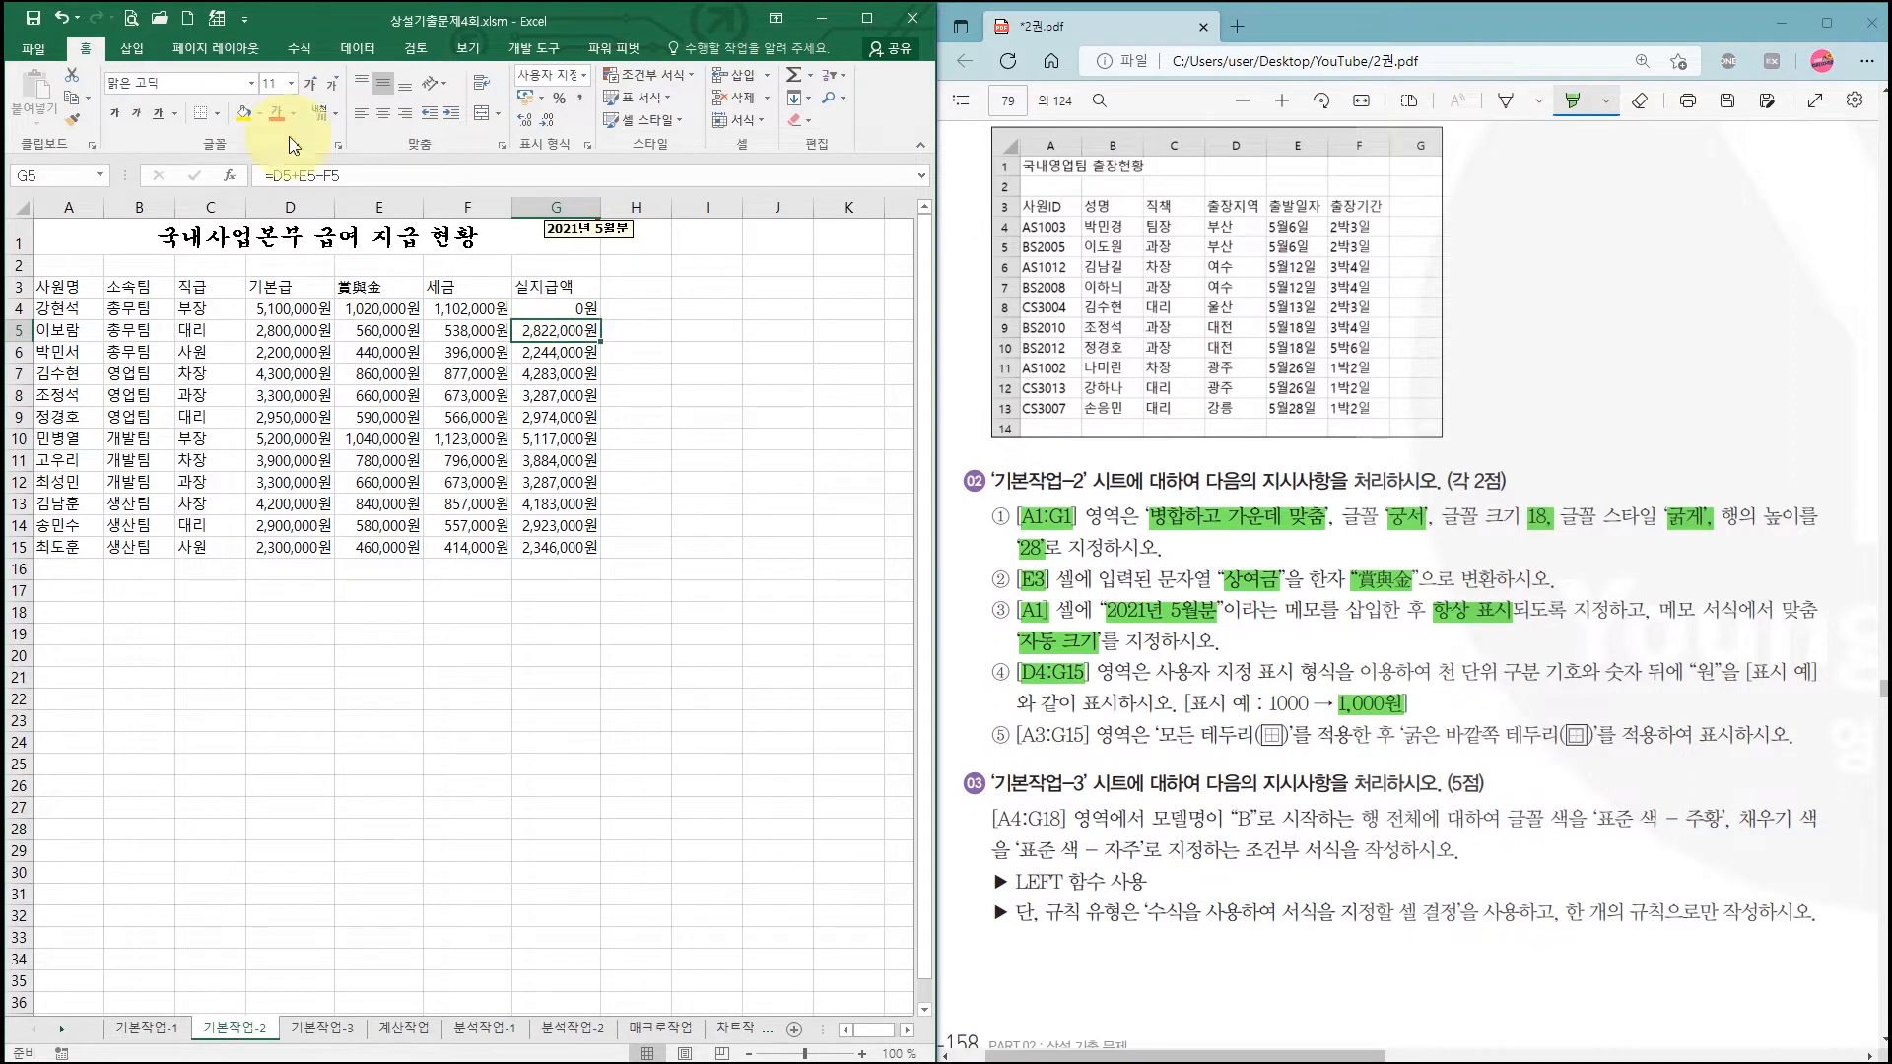
Step: Undo and then redo the 원 number format on D4:G15
left_click(60, 21)
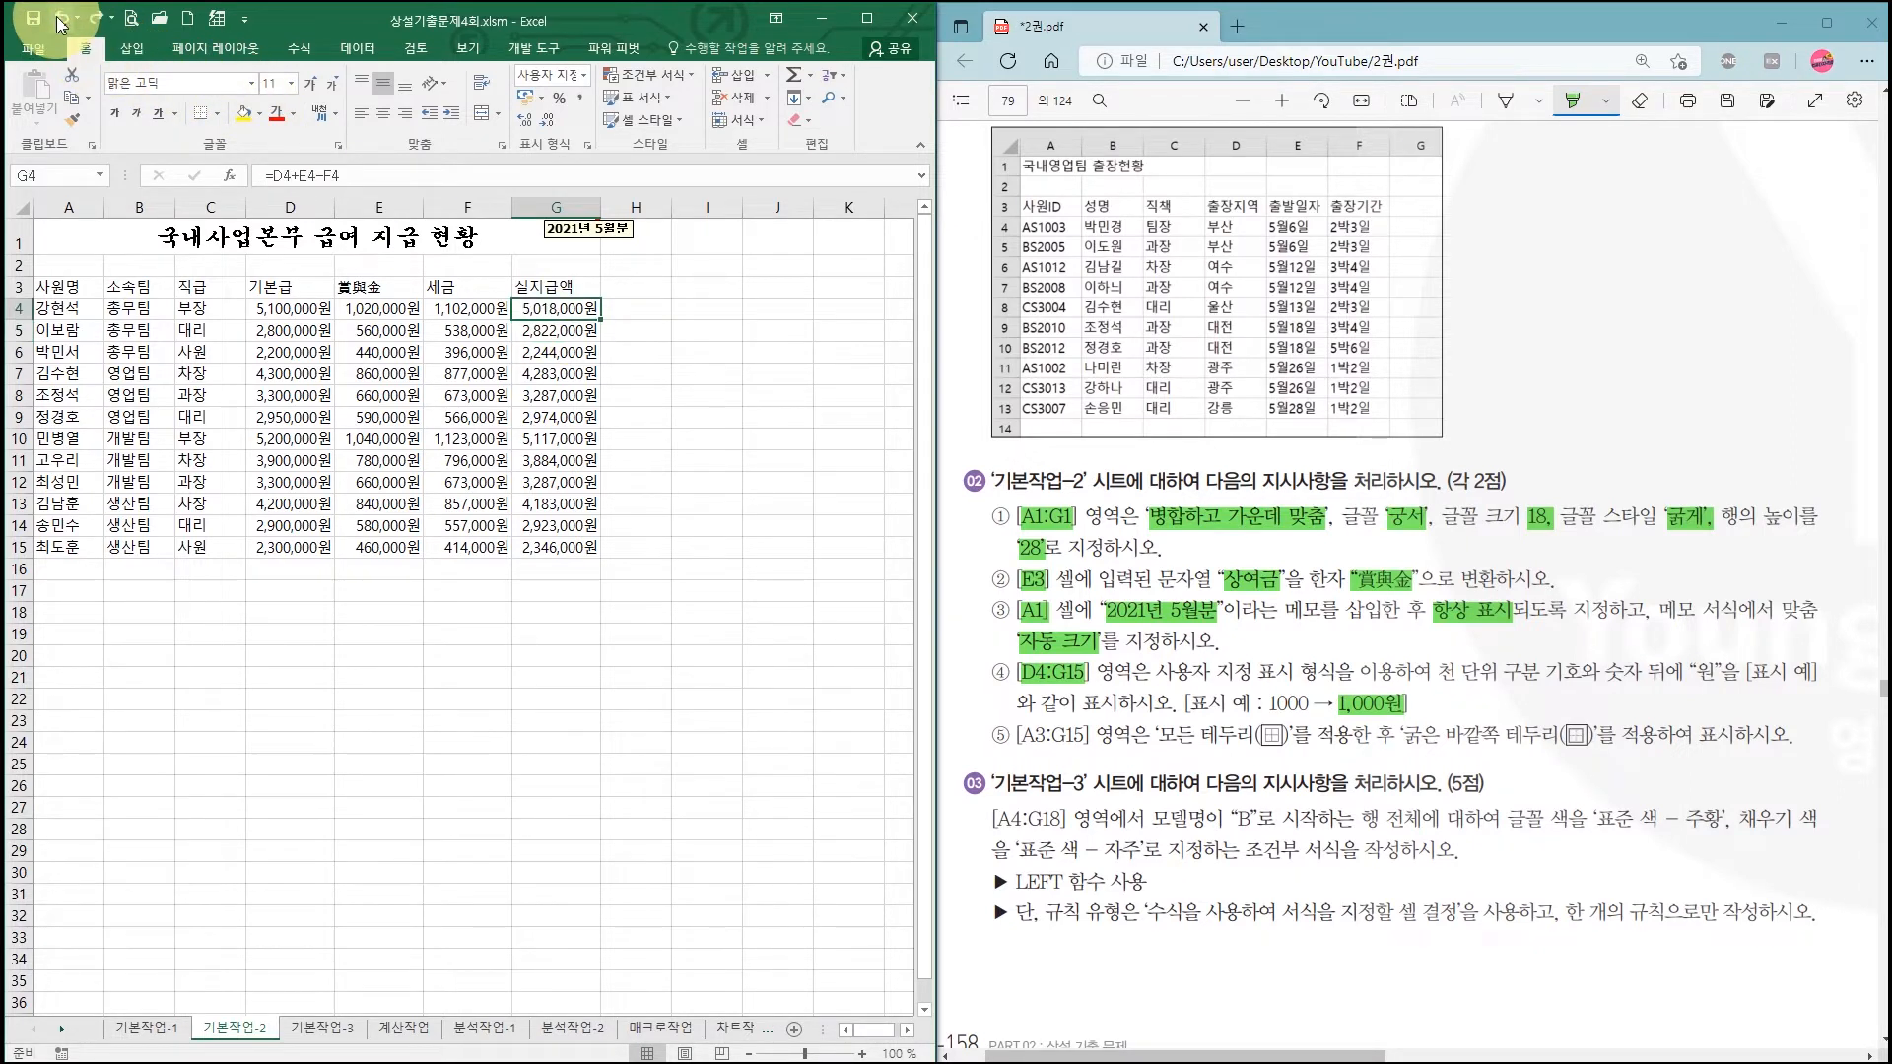
left_click(59, 22)
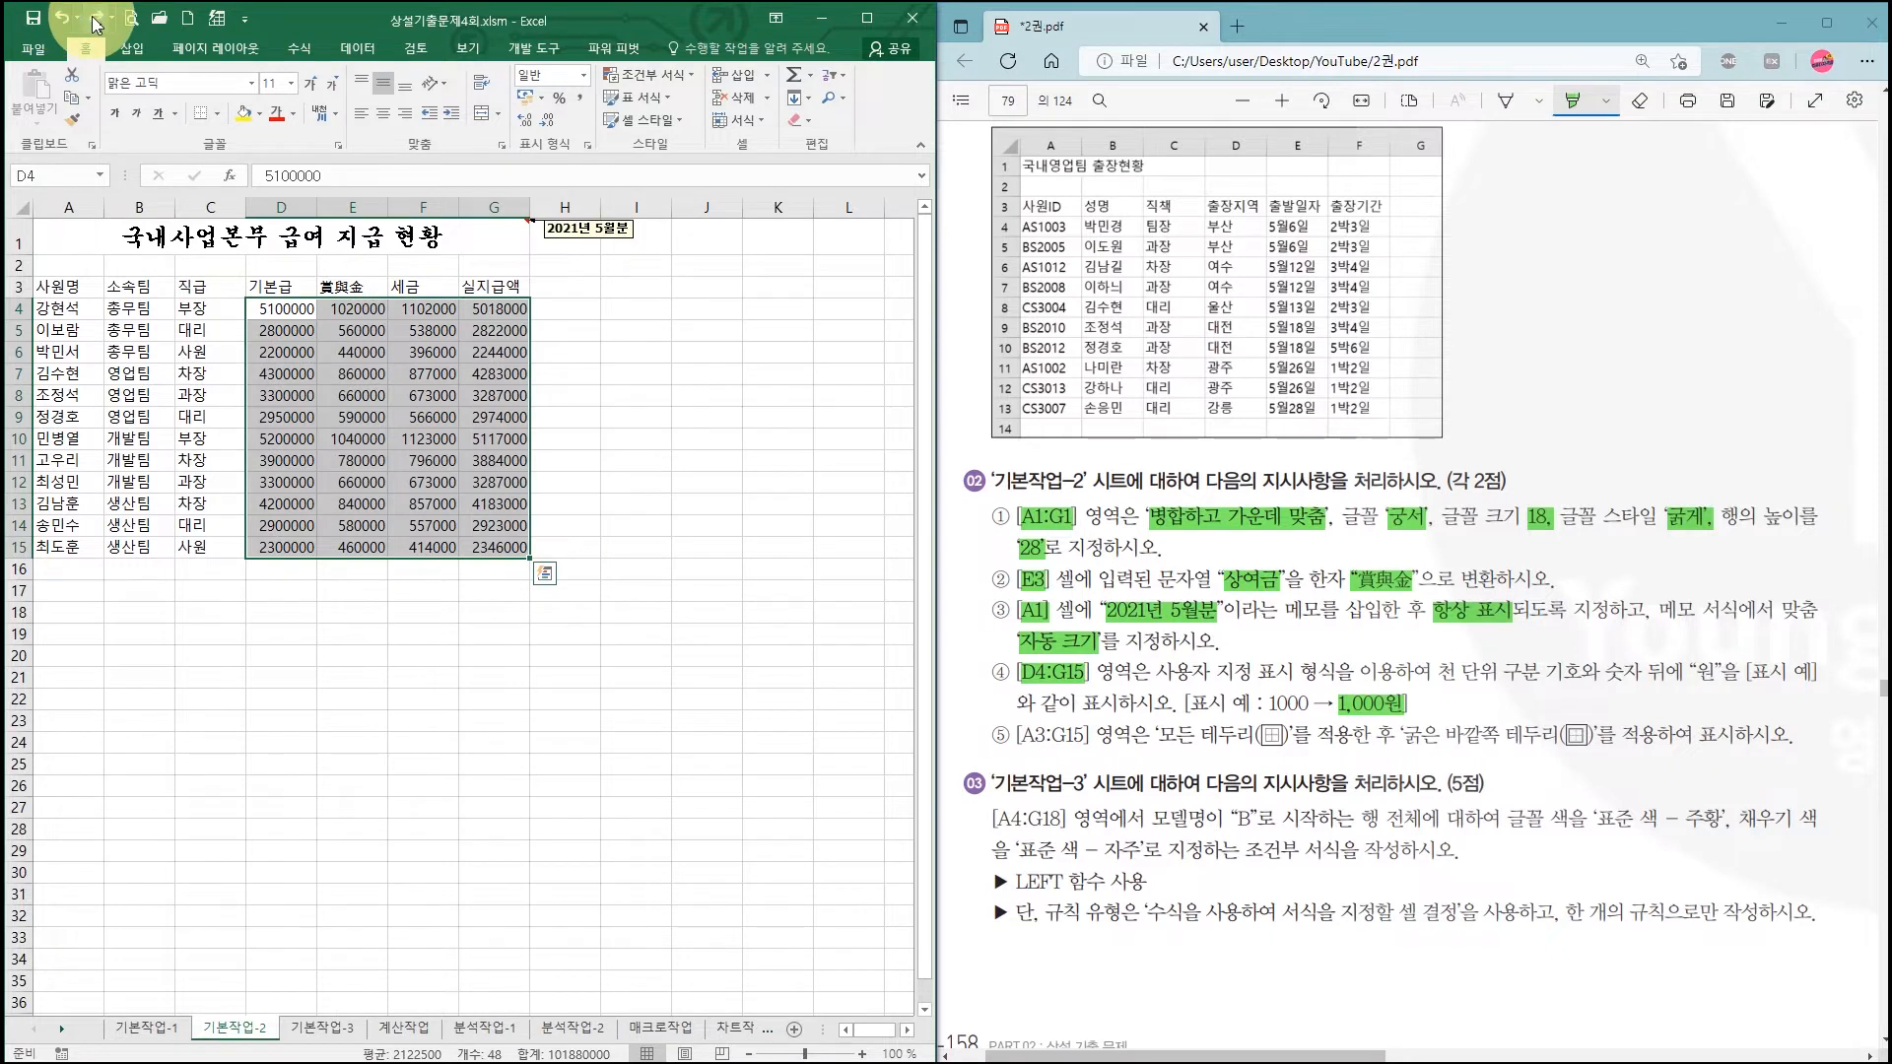
left_click(96, 21)
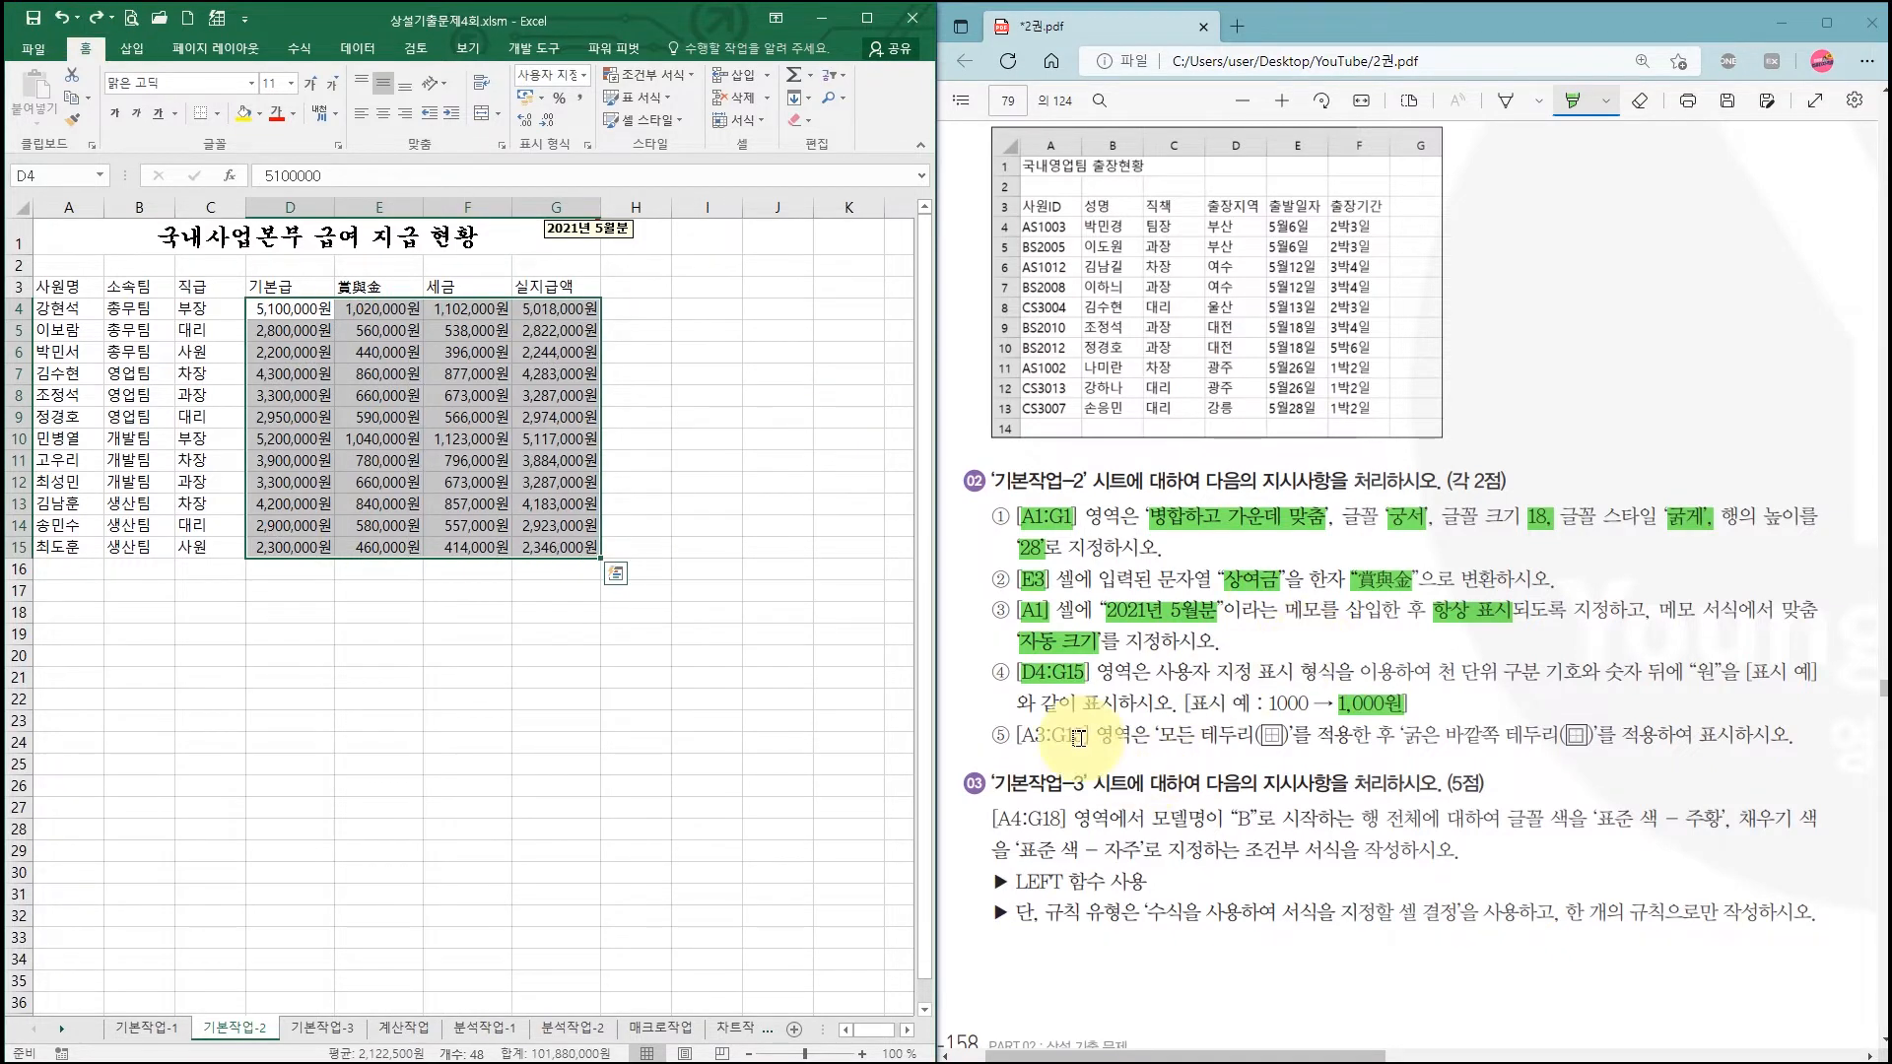
Step: Highlight the A3:G15 border instruction in the PDF and select the table A3:G15
left_click_drag(1022, 736, 1593, 736)
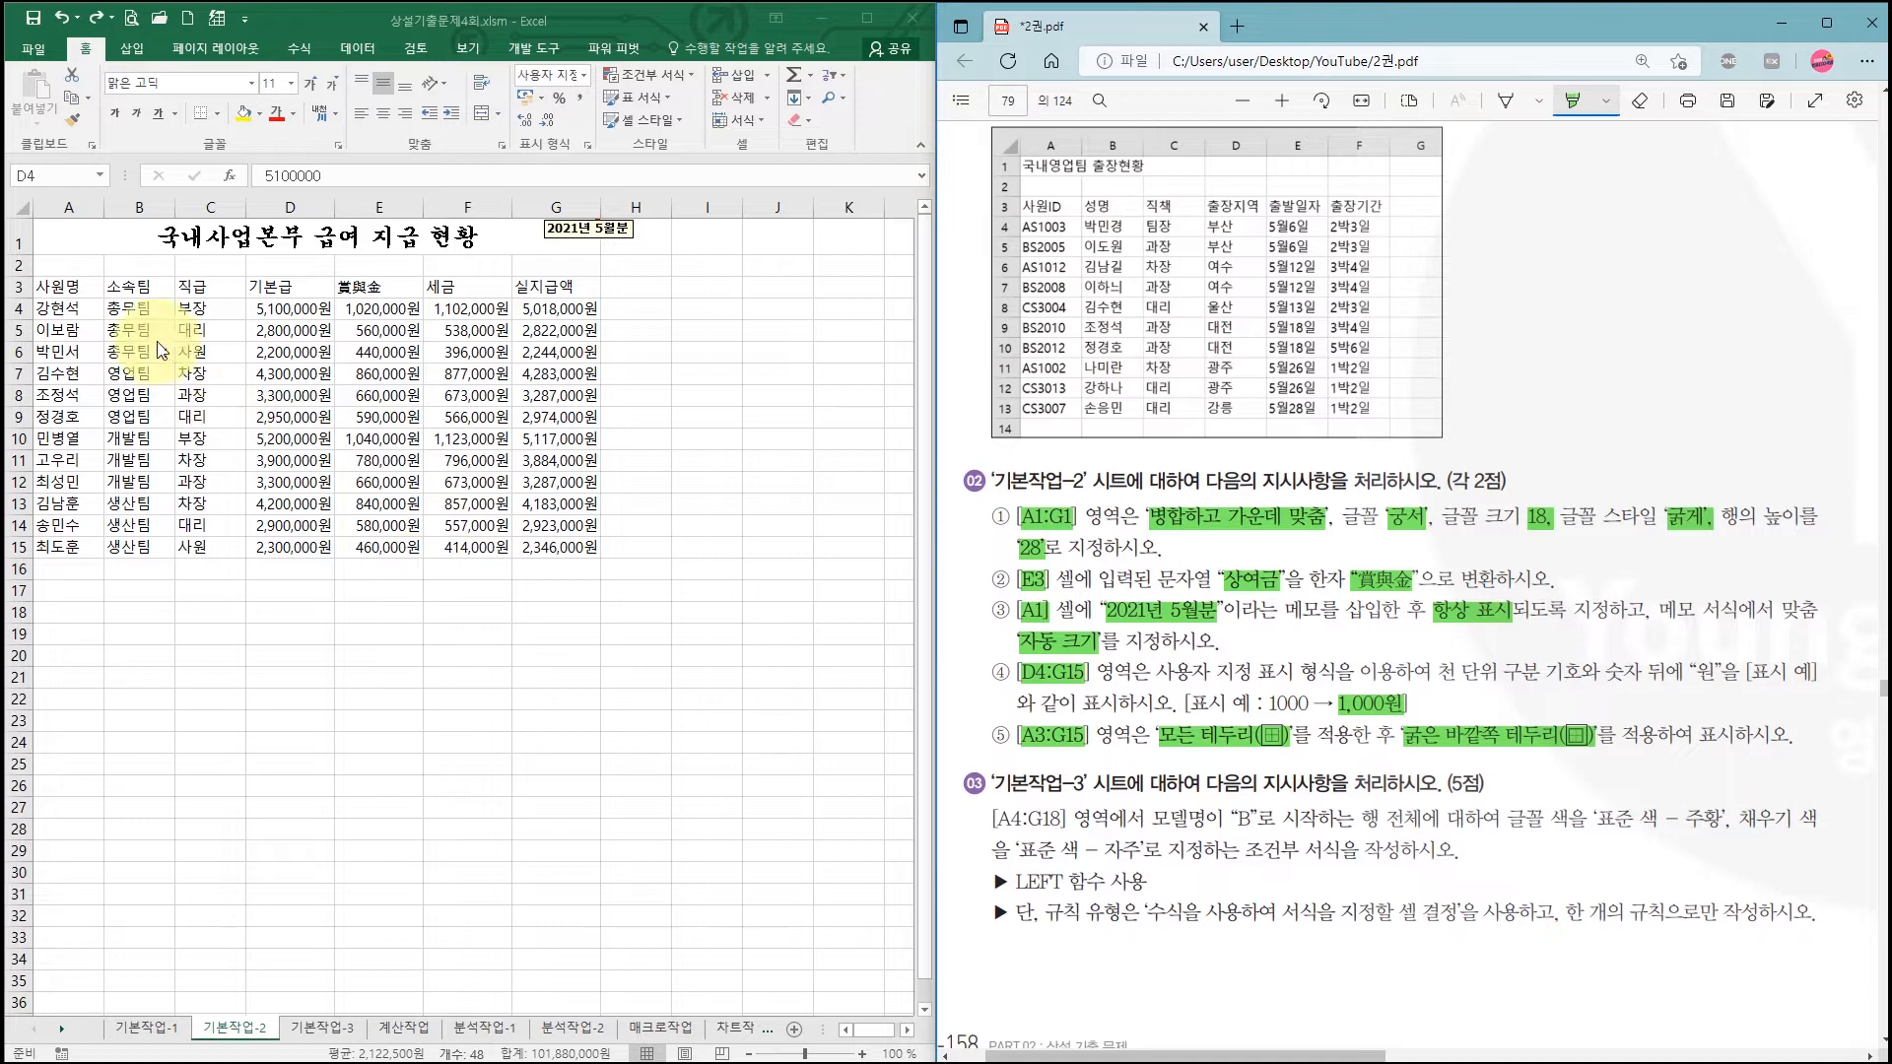
left_click(59, 289)
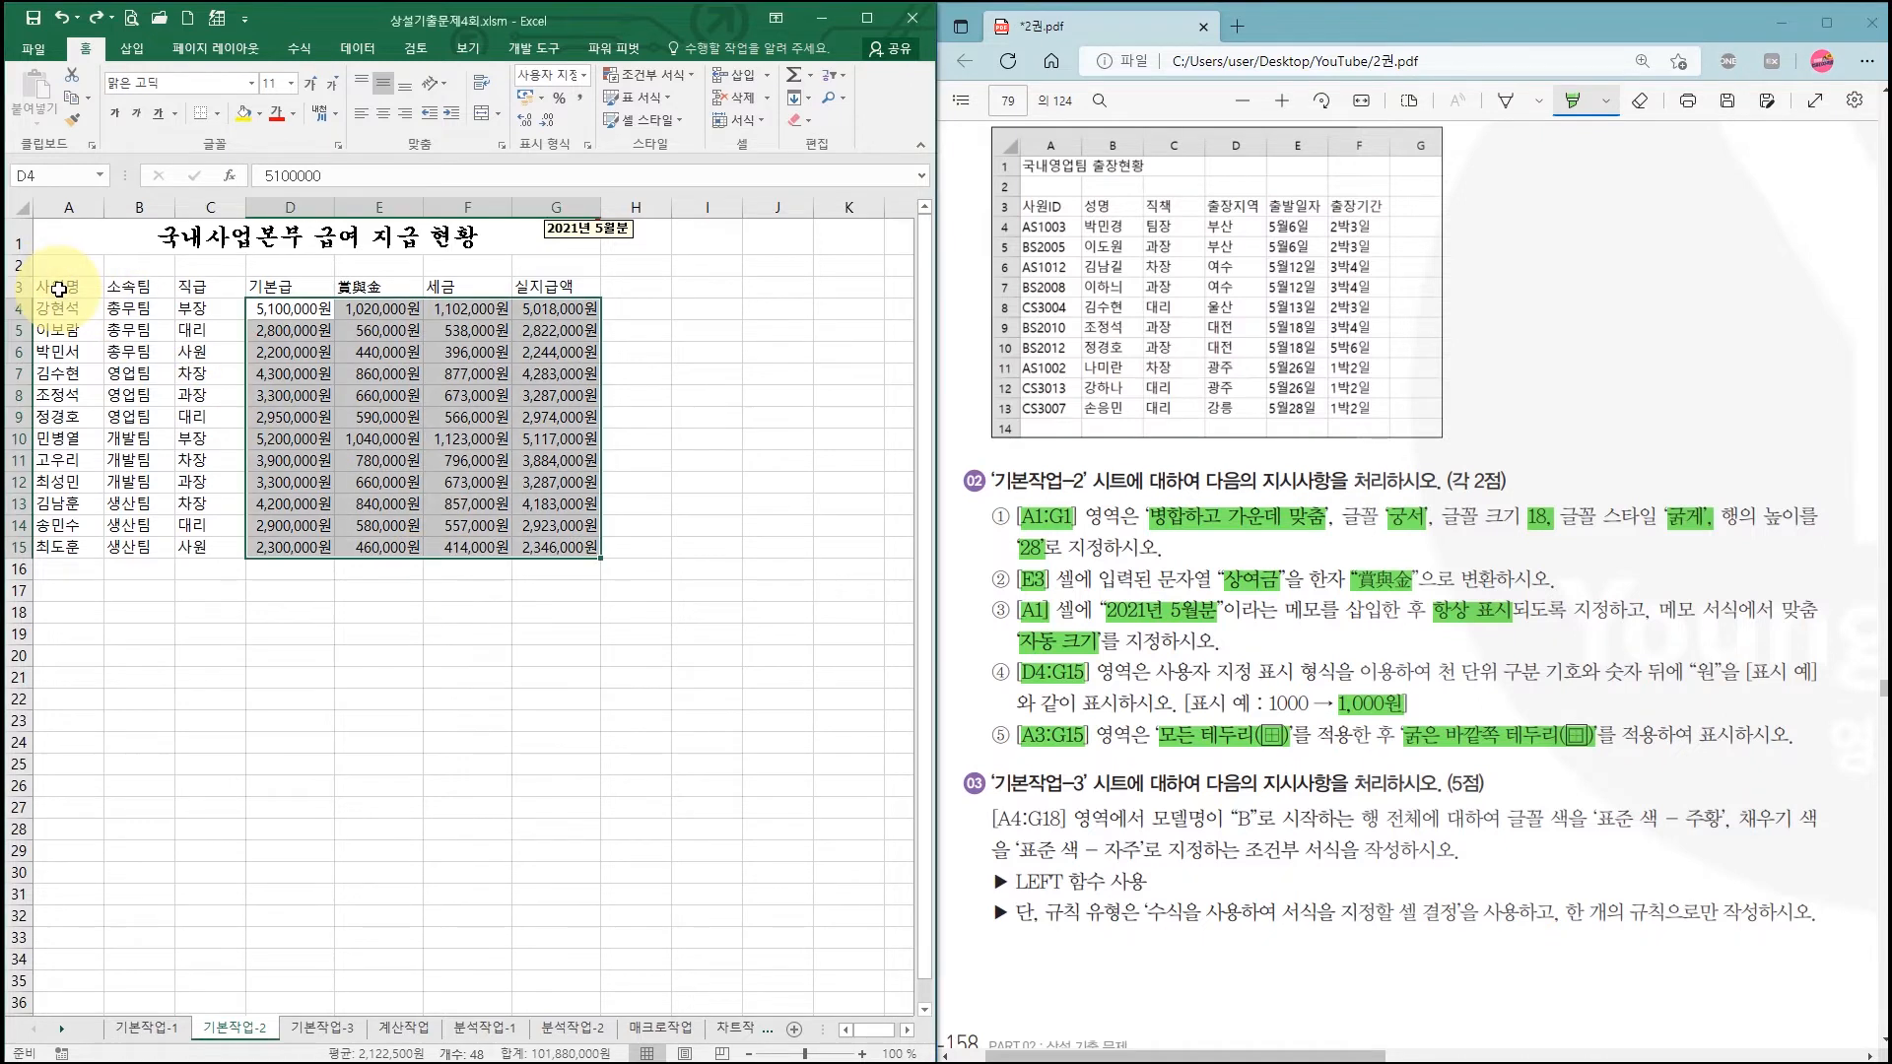
left_click_drag(59, 289, 562, 542)
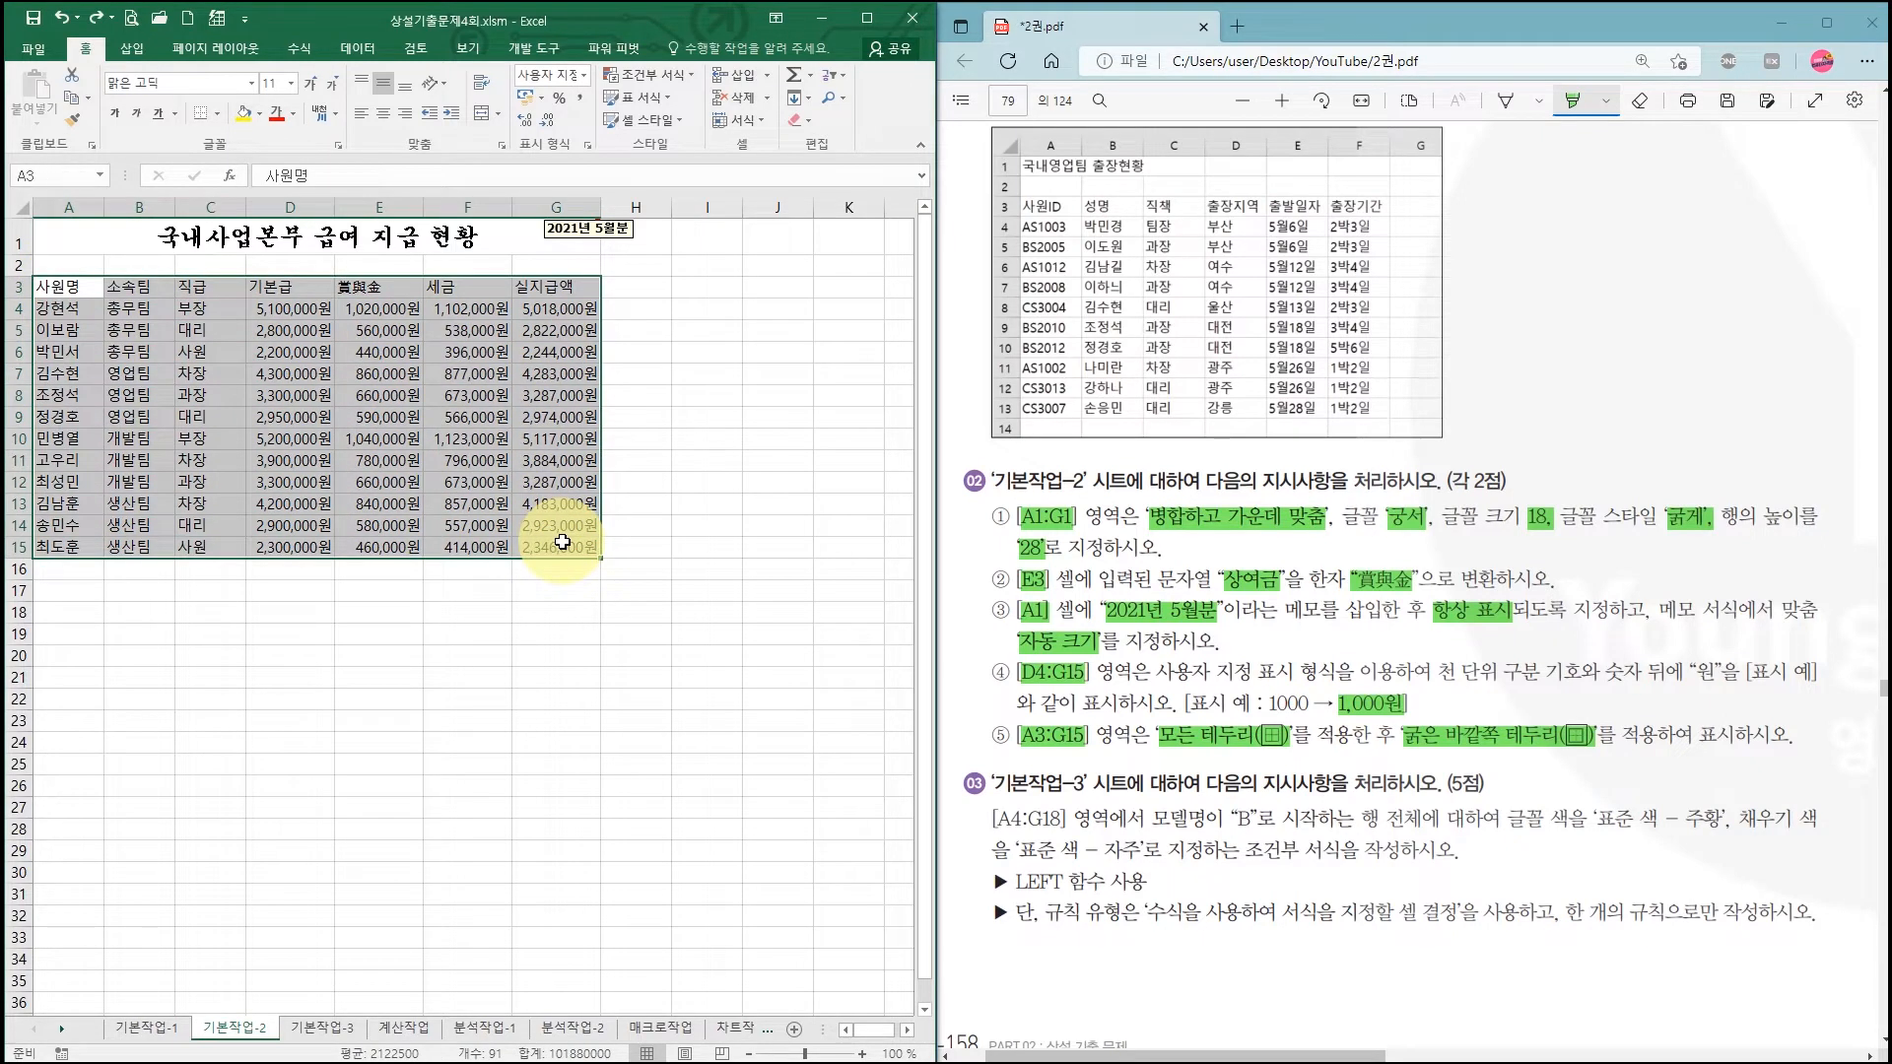
Step: Apply All Borders and then Thick Outside Borders to A3:G15
left_click(221, 117)
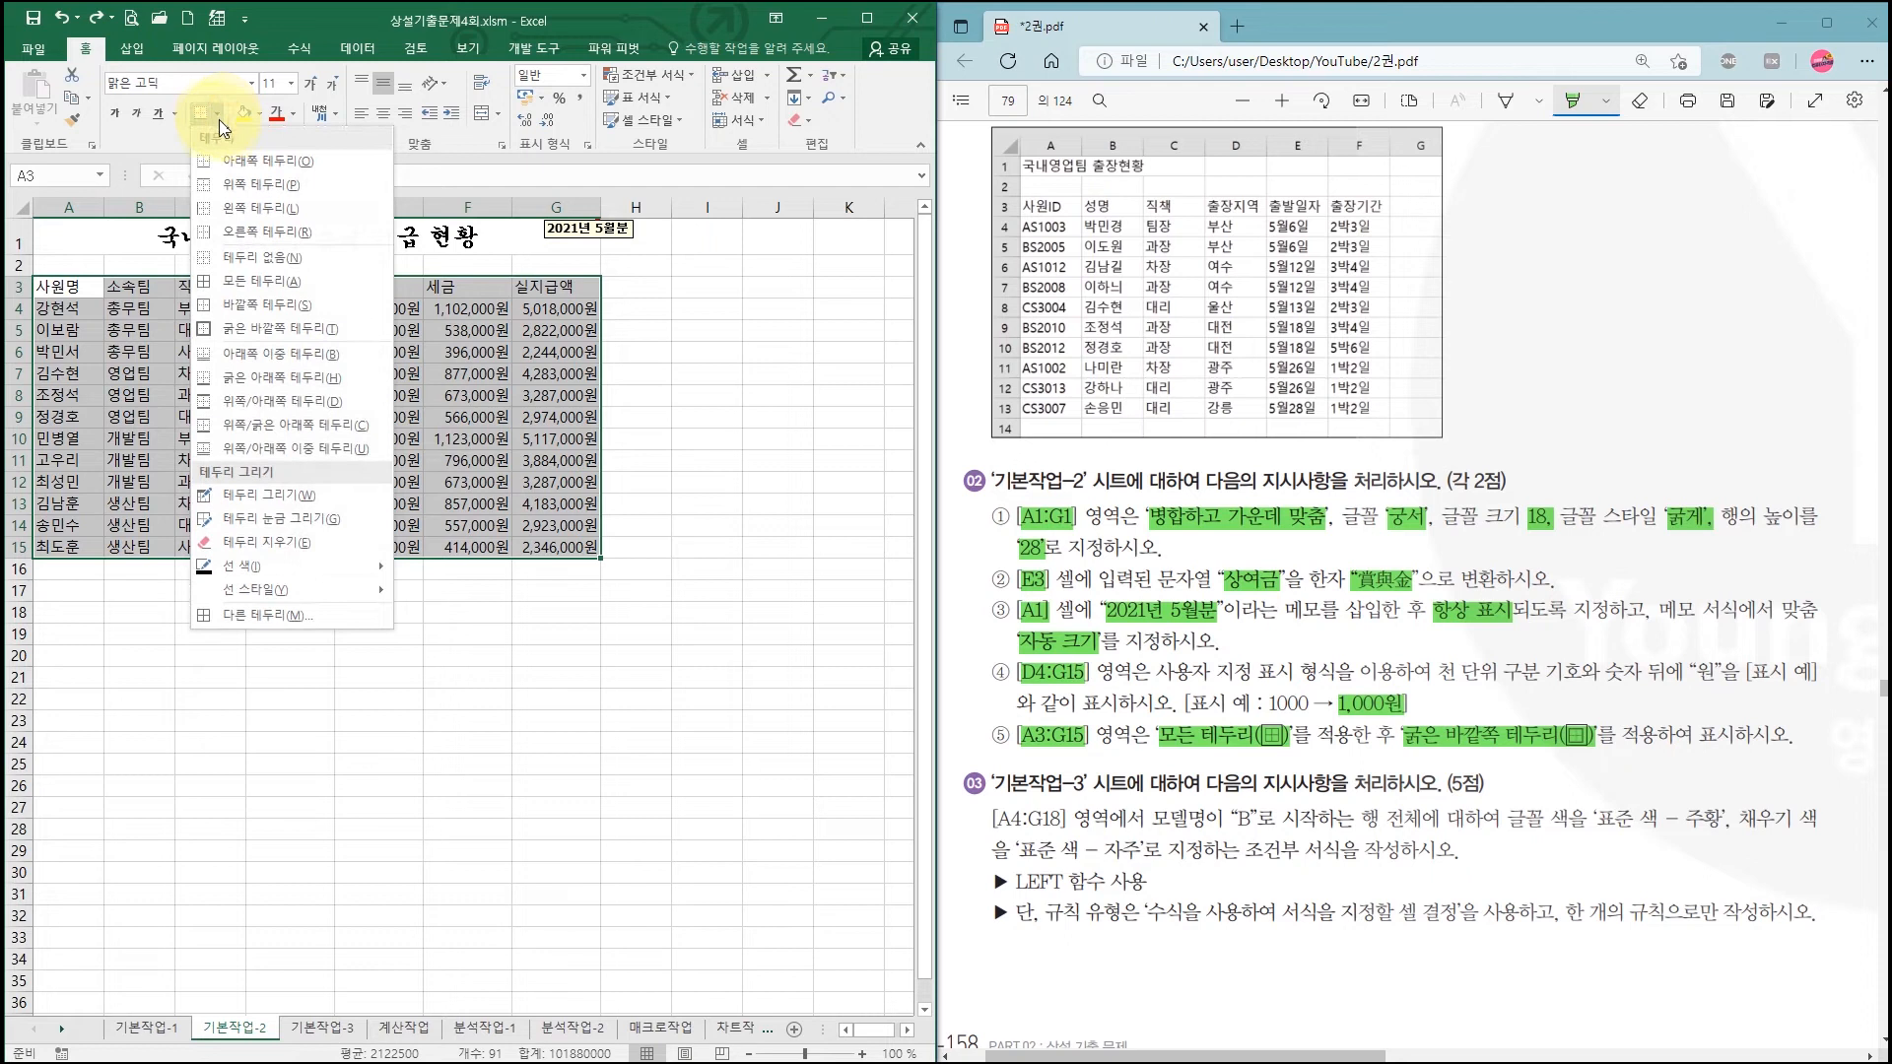
left_click(242, 280)
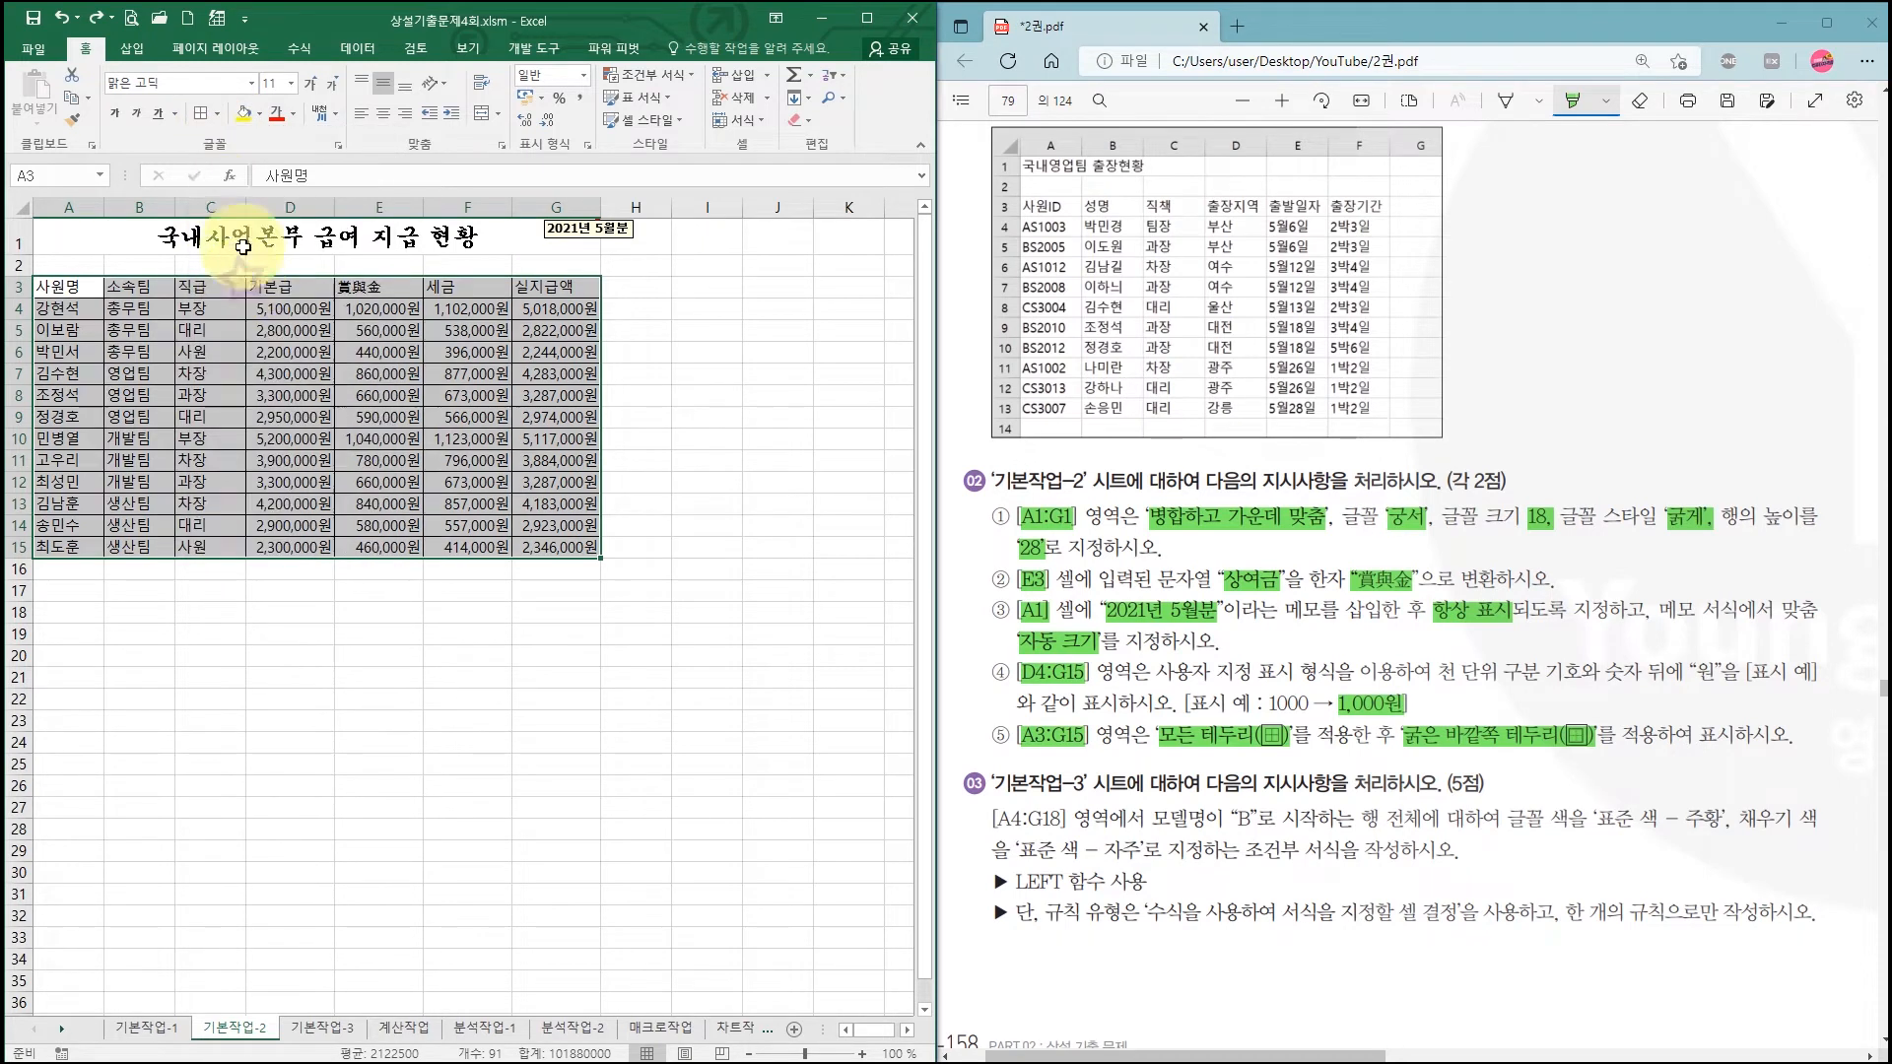
left_click(221, 118)
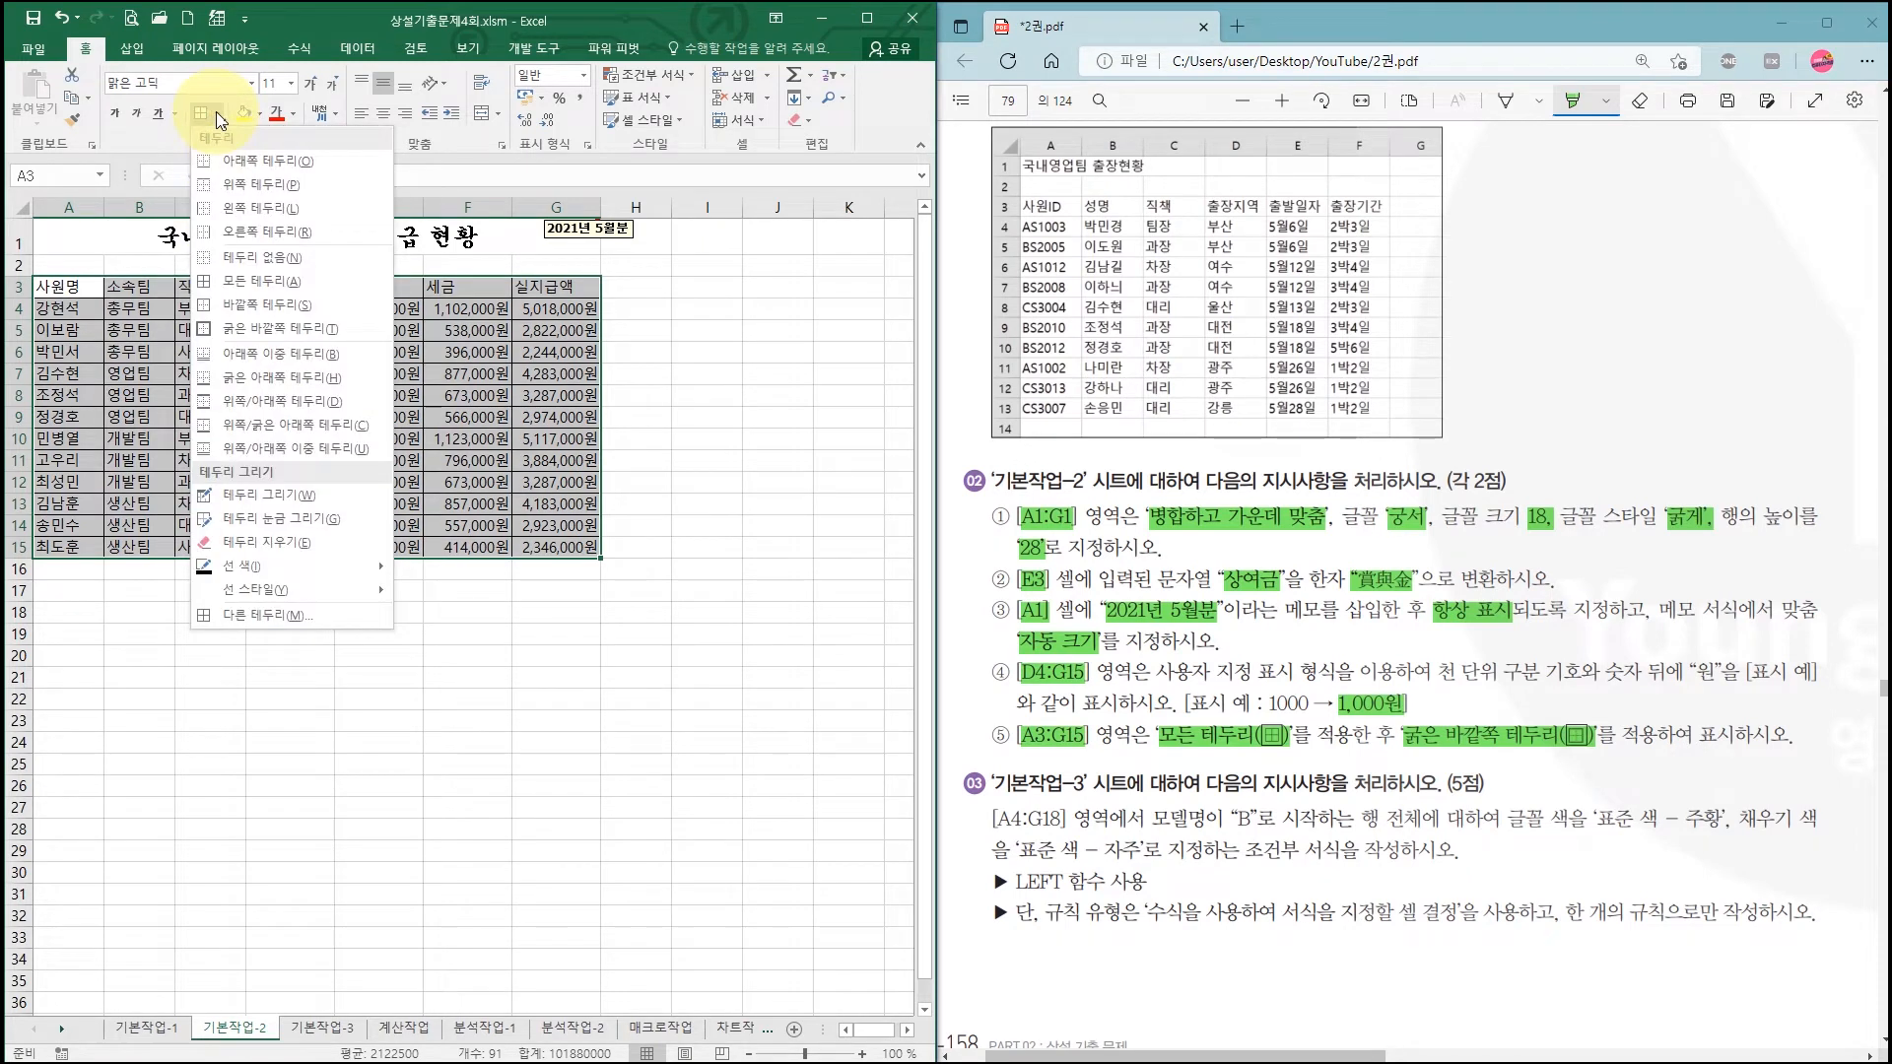
left_click(255, 326)
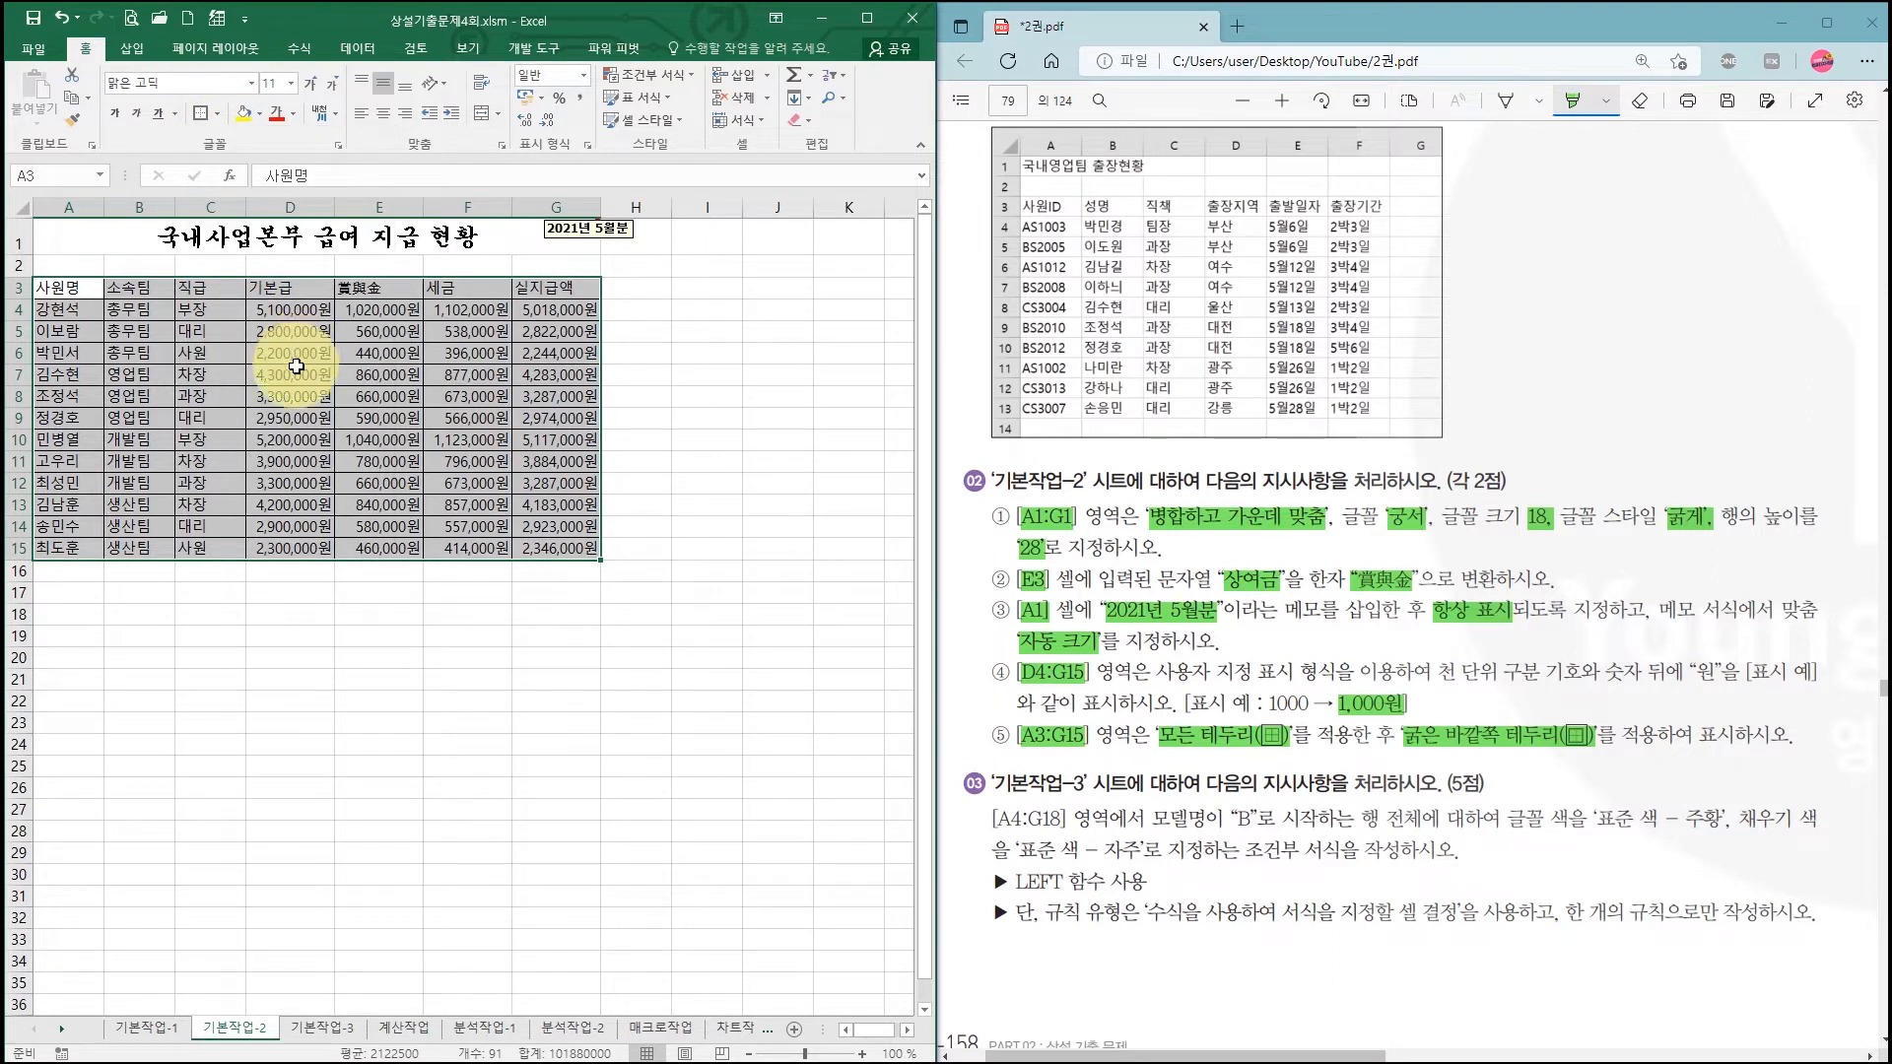
left_click(444, 544)
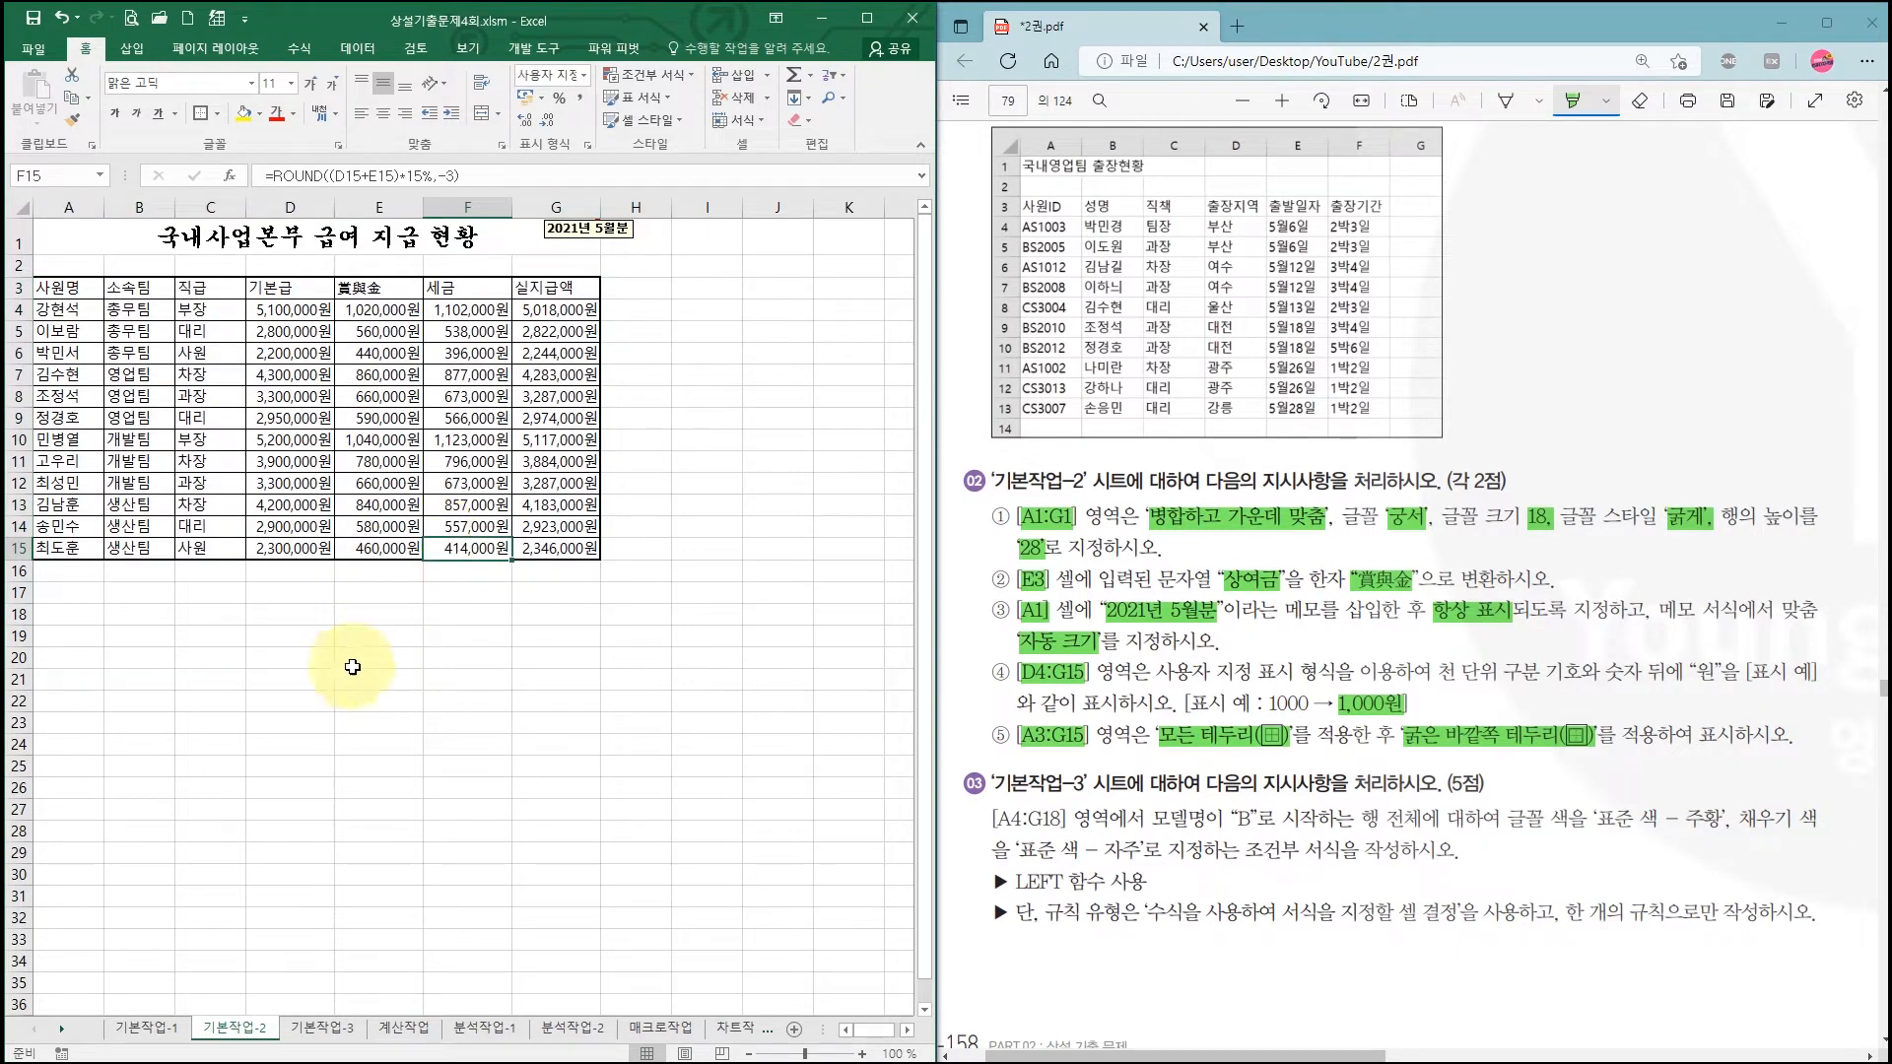
Step: Switch to the 기본작업-3 sheet and zoom in three steps on the rental table
left_click(345, 1029)
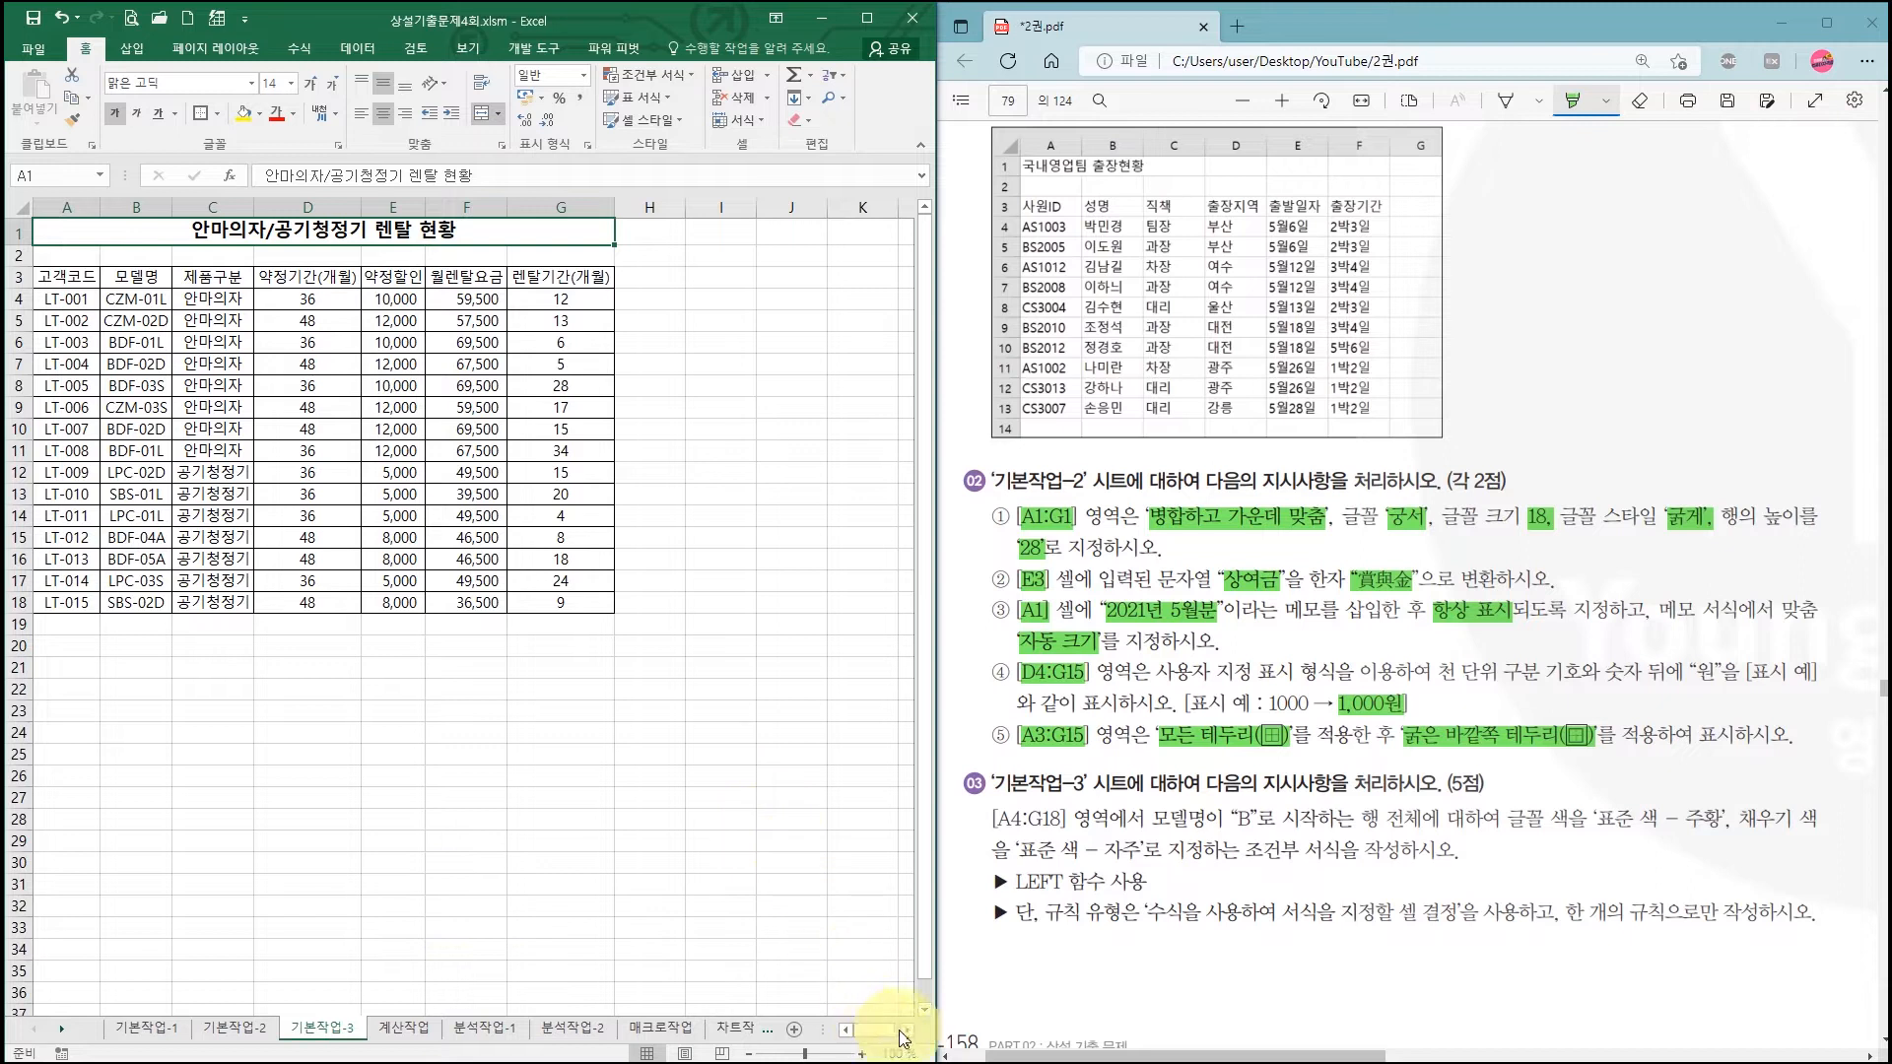
left_click(862, 1053)
left_click(862, 1053)
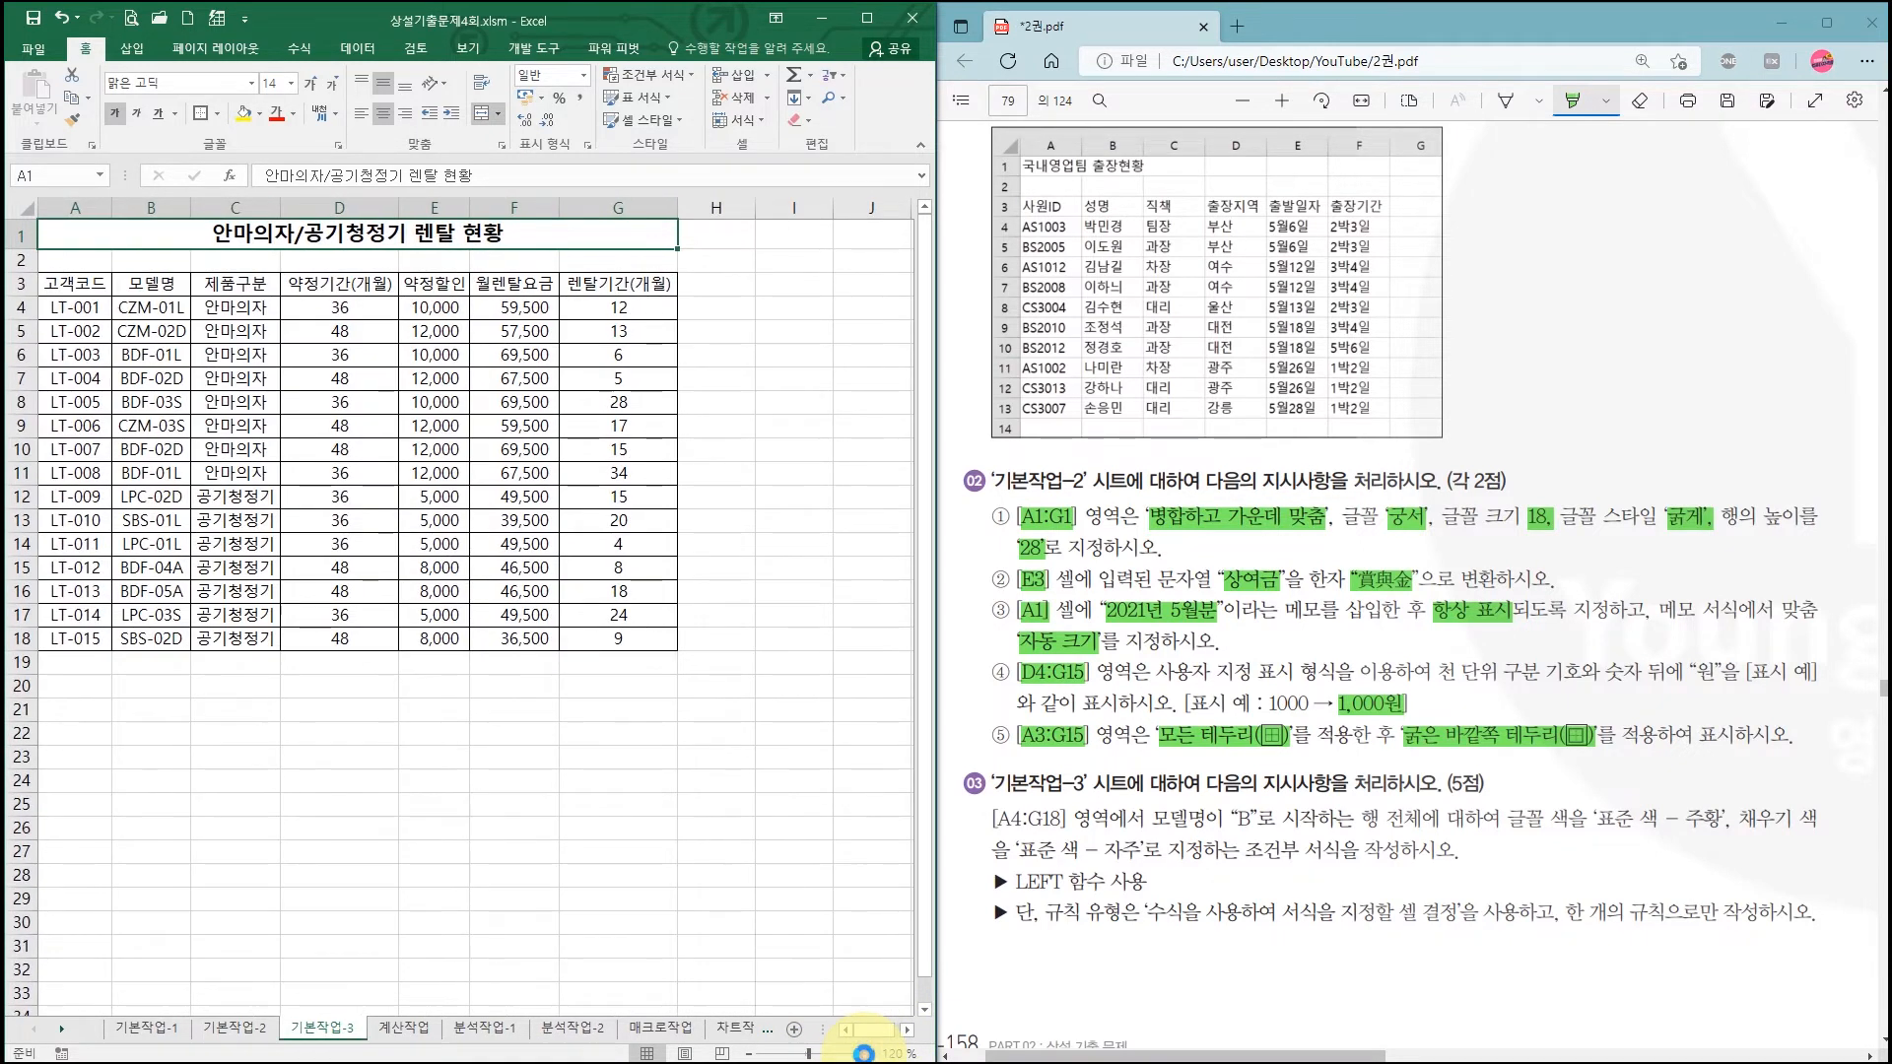
left_click(862, 1054)
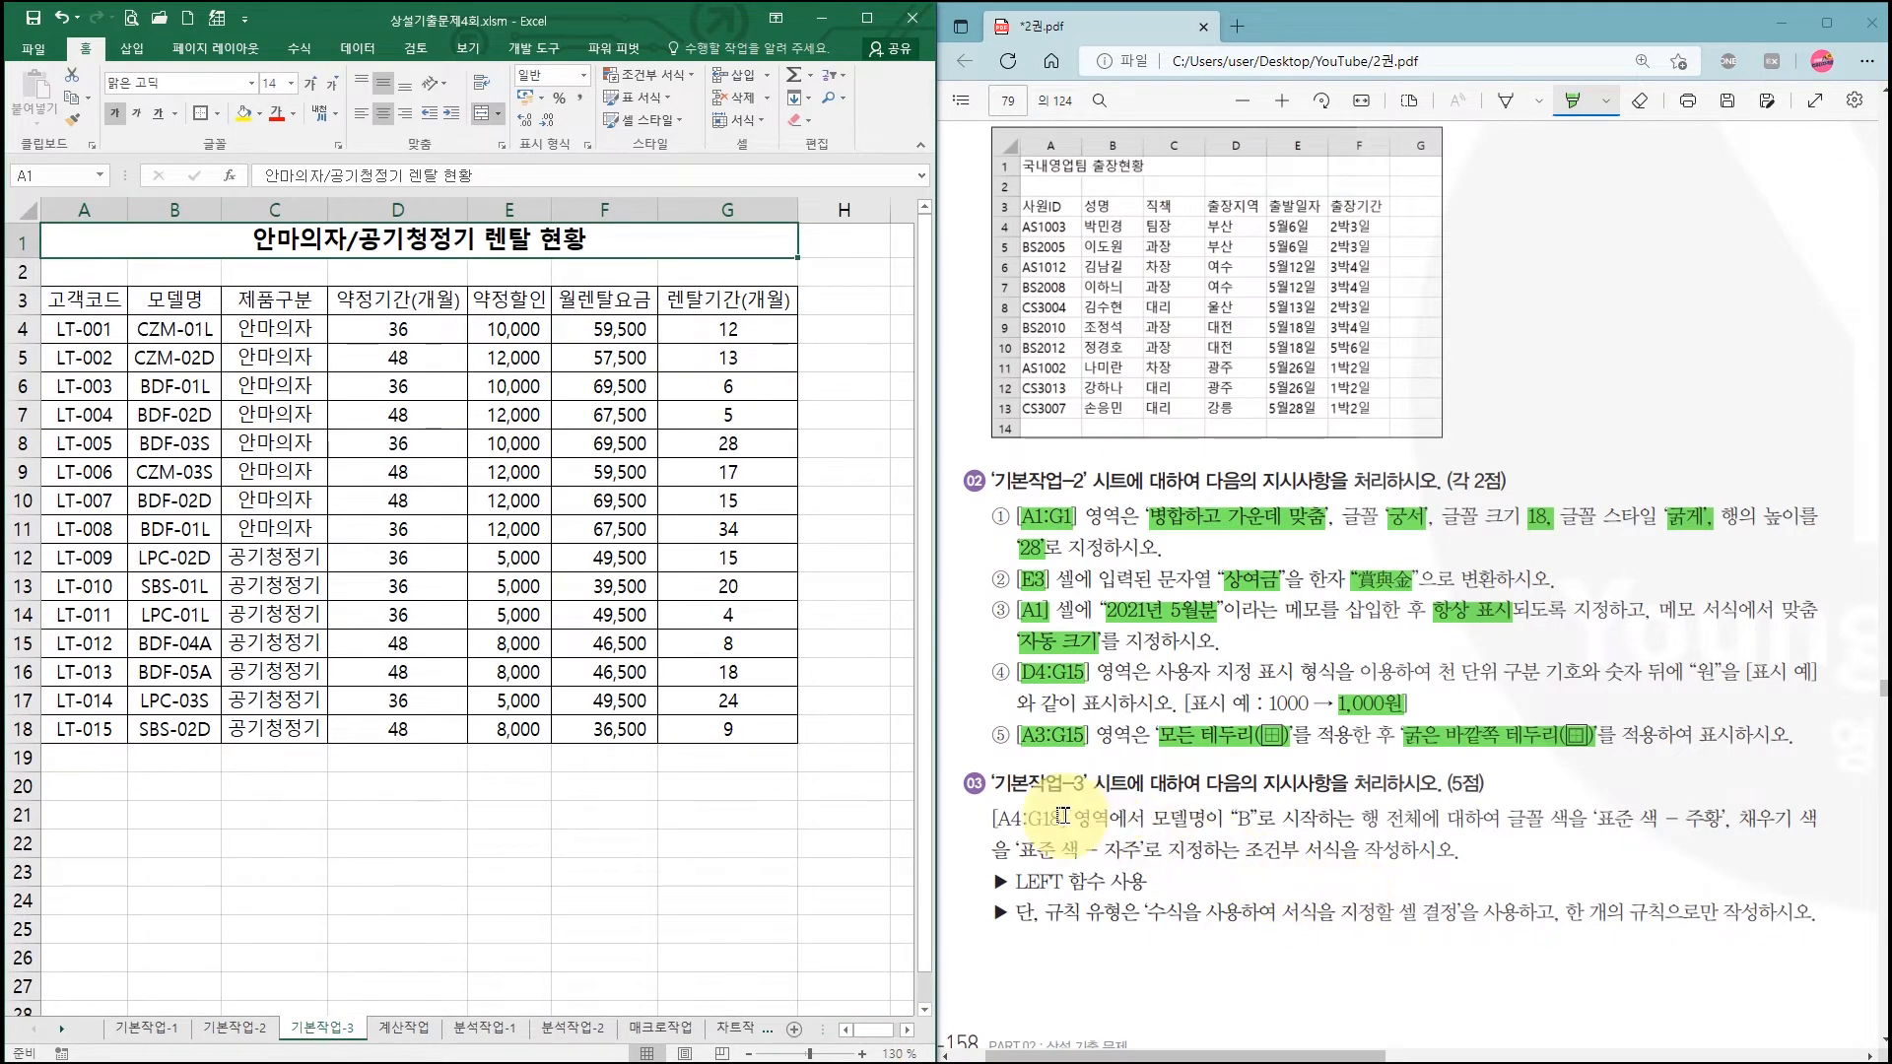
Step: Highlight A4:G18, starts-with-B, 주황, 자주 and whole-row requirements in the conditional-formatting task
left_click_drag(996, 821, 1062, 820)
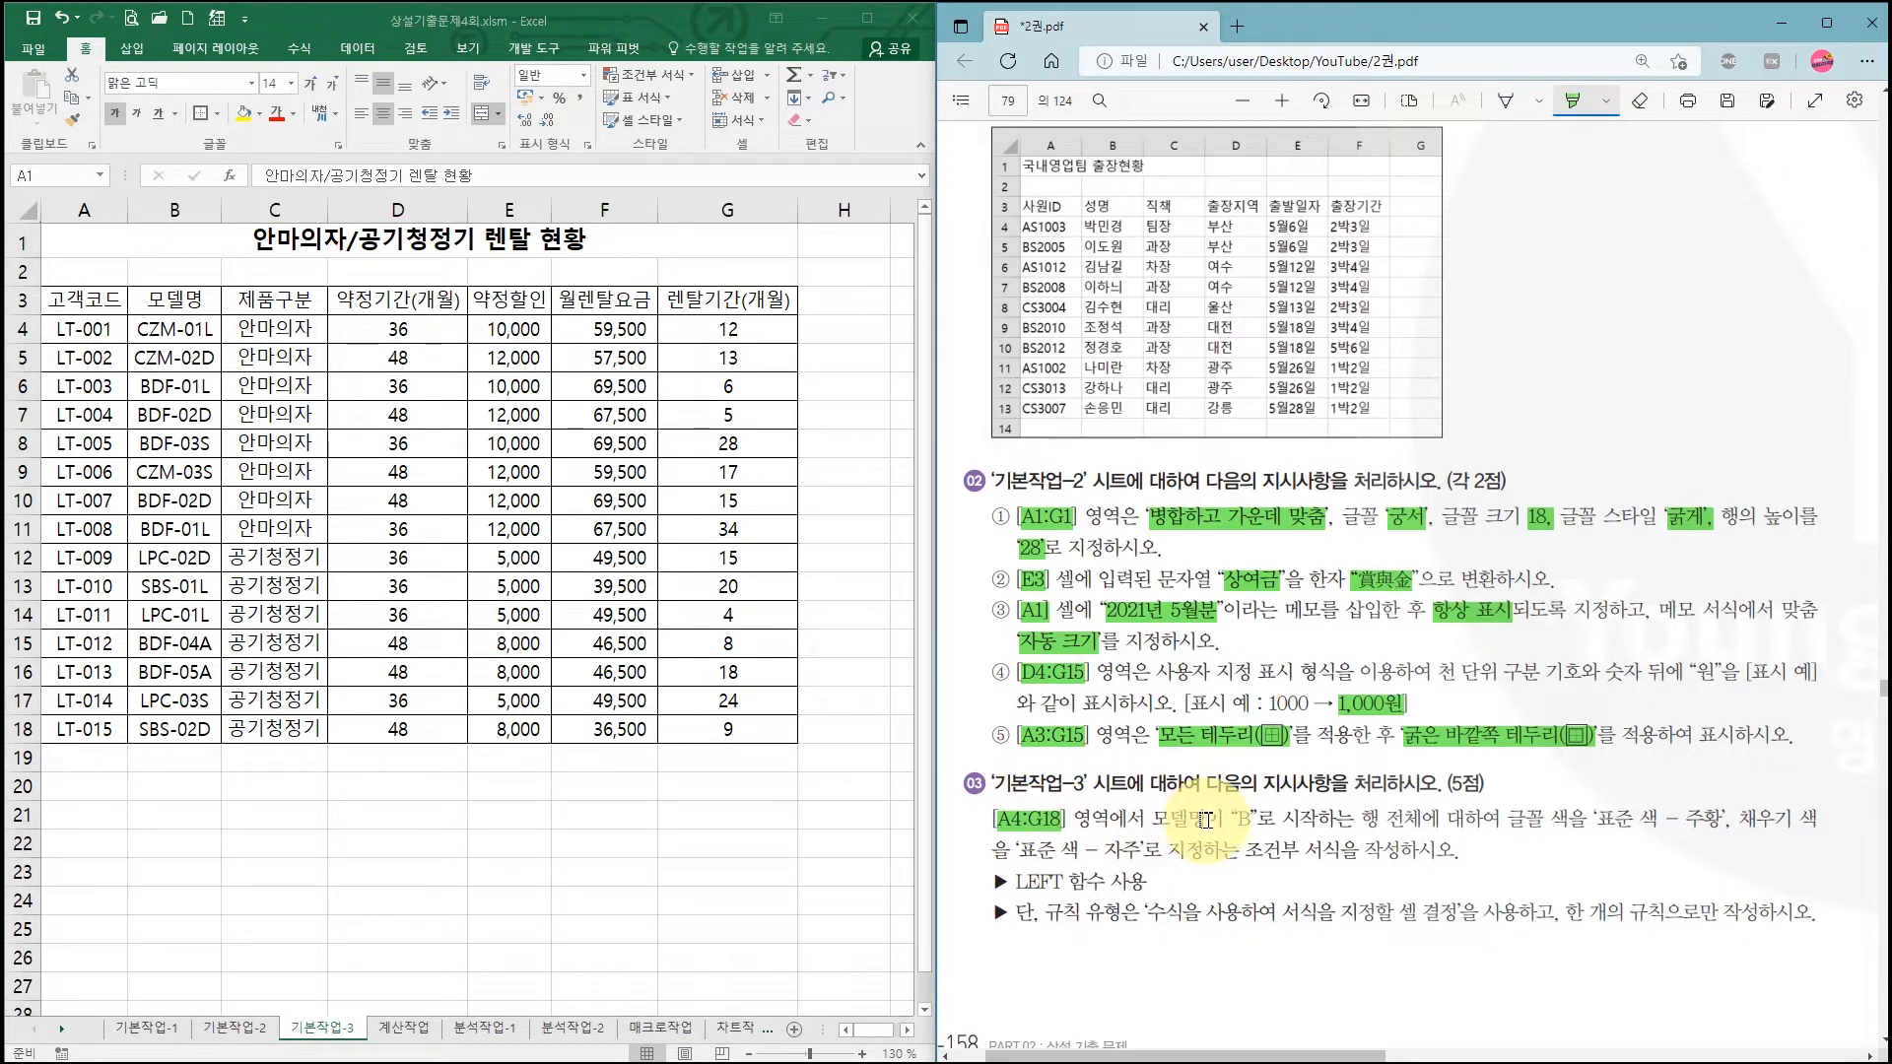
left_click_drag(1232, 820, 1321, 820)
left_click_drag(1685, 820, 1723, 820)
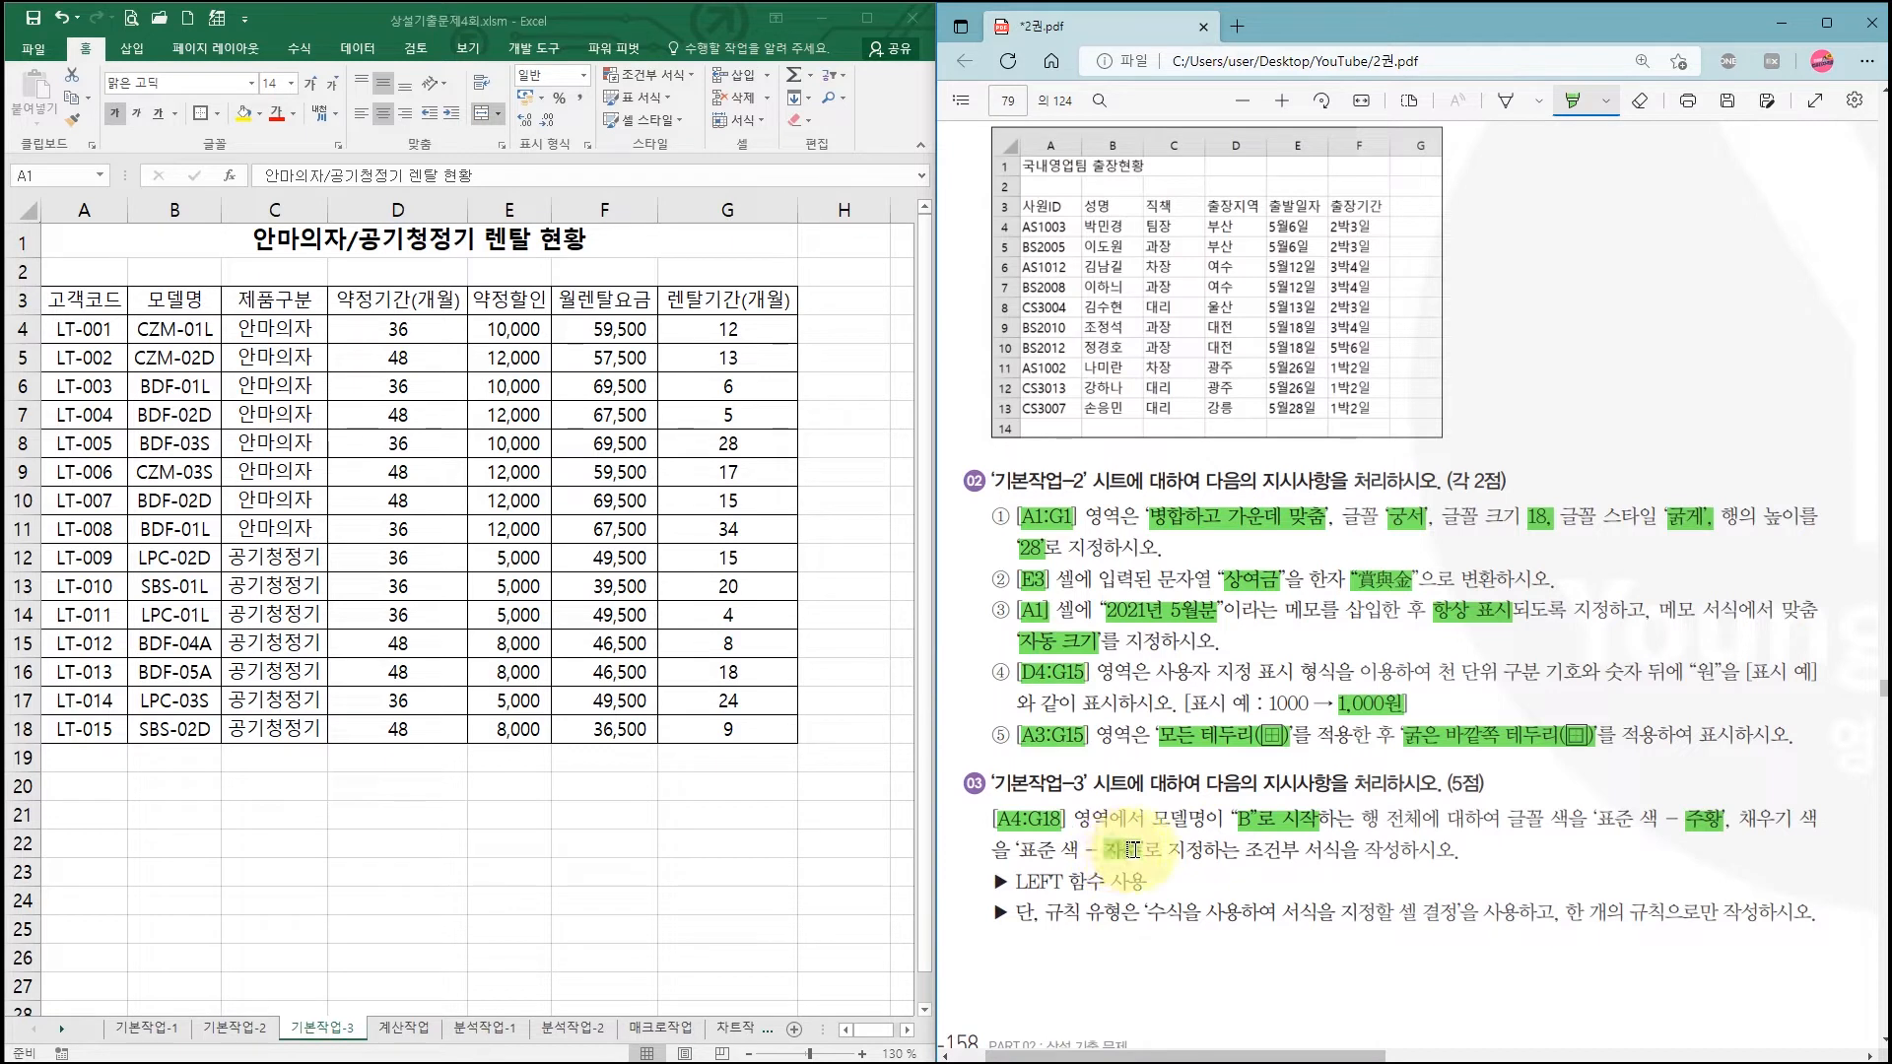
left_click_drag(1104, 849, 1340, 849)
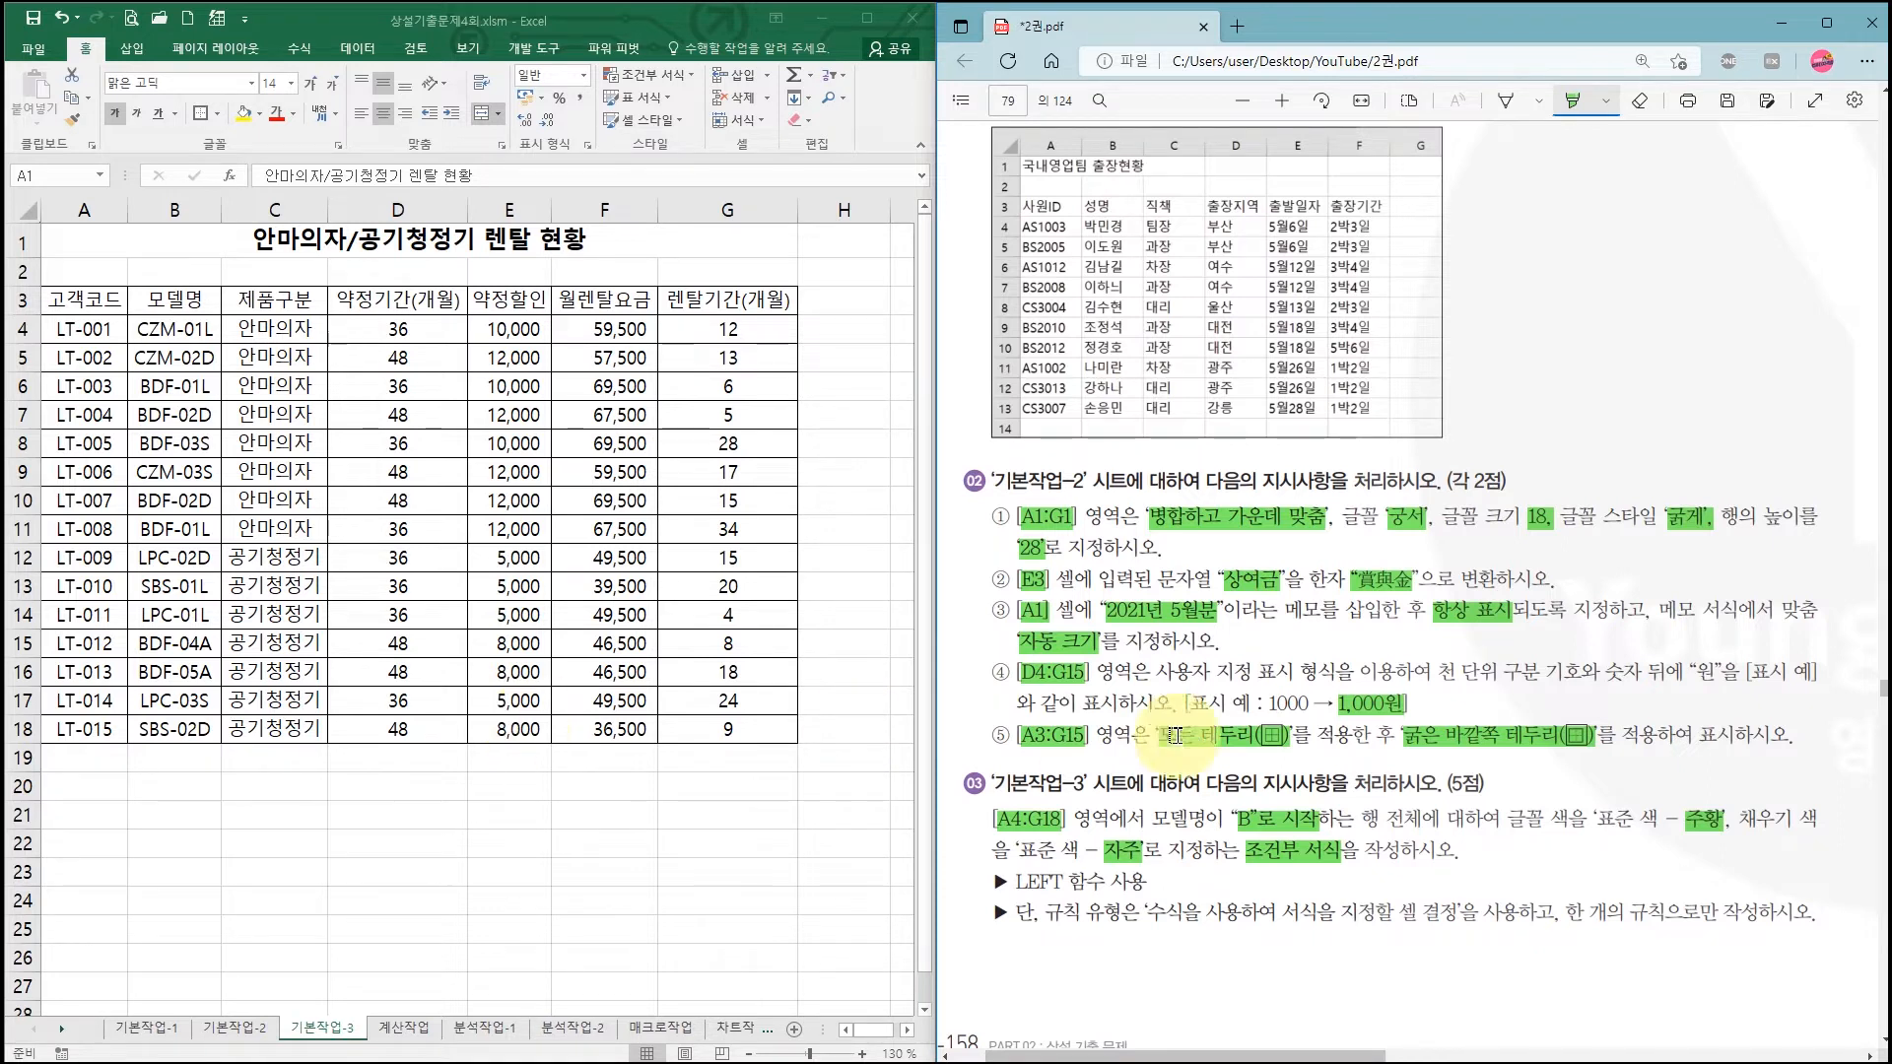
left_click_drag(1362, 818, 1424, 819)
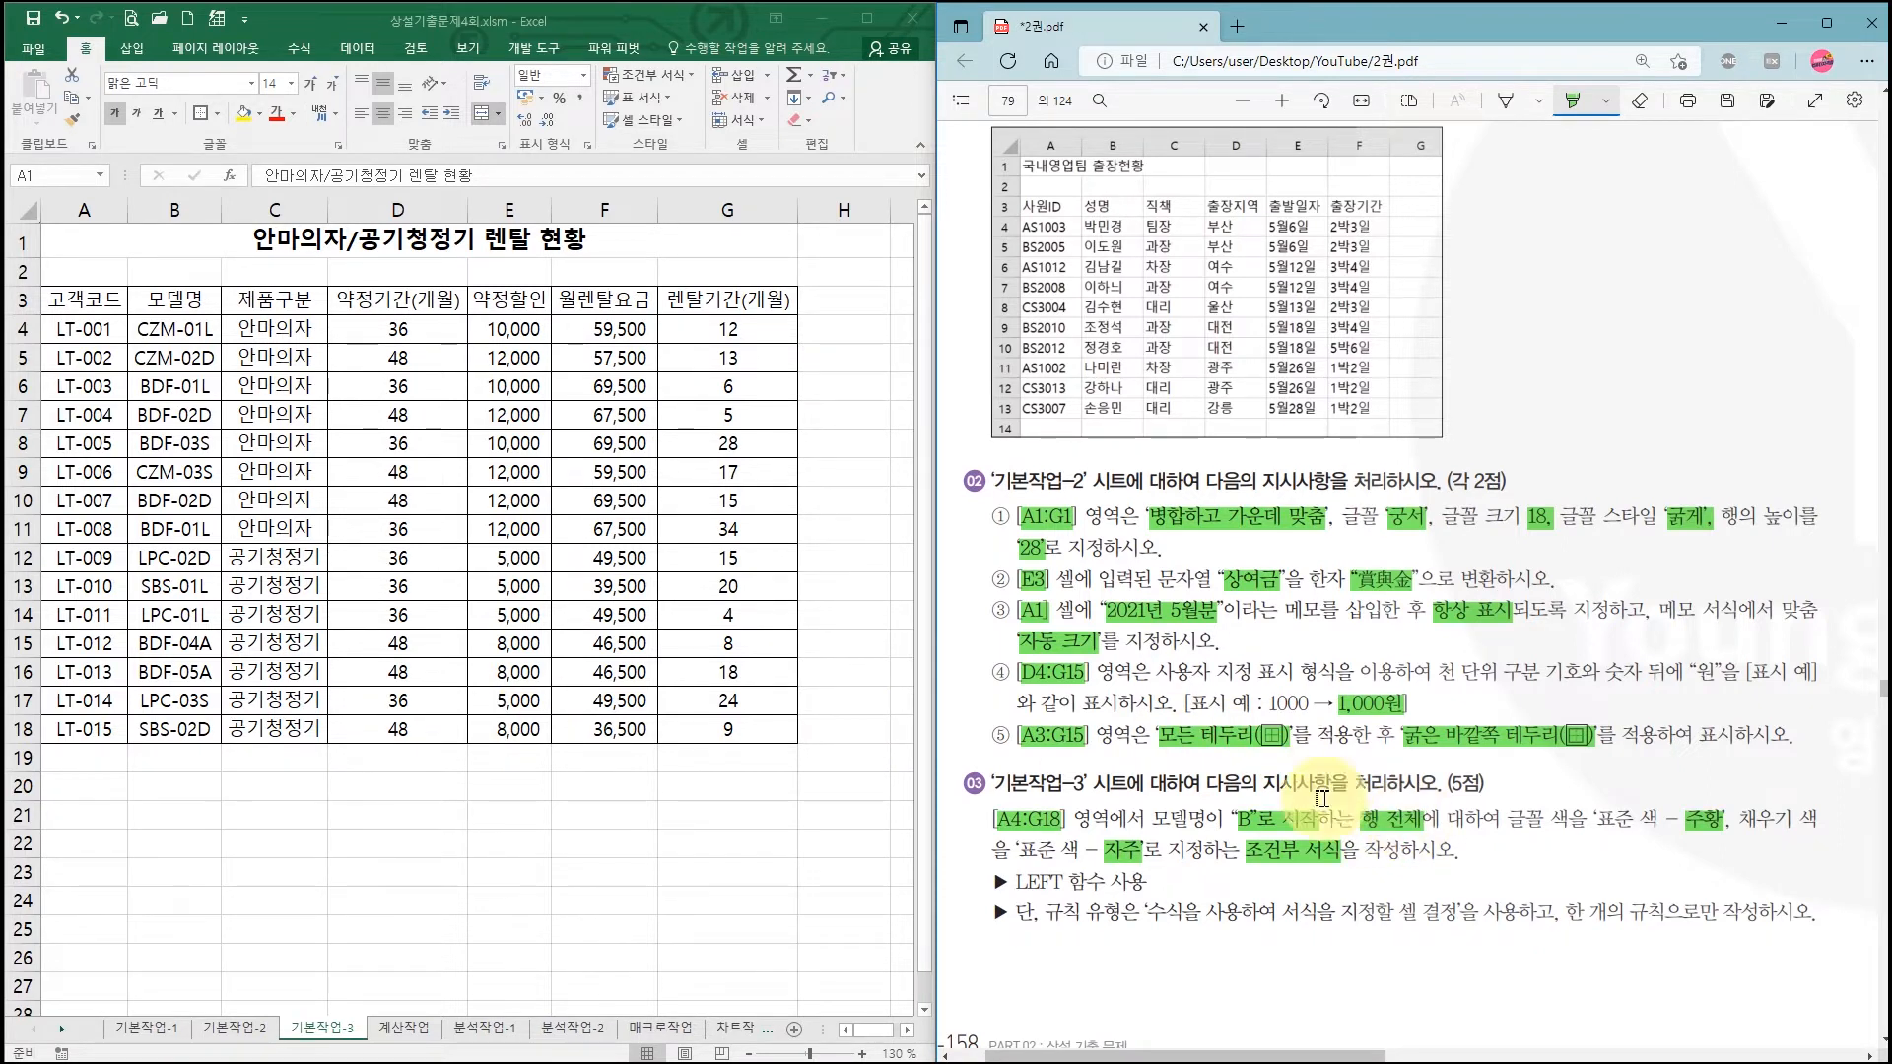
Step: Select the rental data range A4:G18
left_click(83, 343)
left_click(77, 331)
left_click_drag(75, 331, 707, 722)
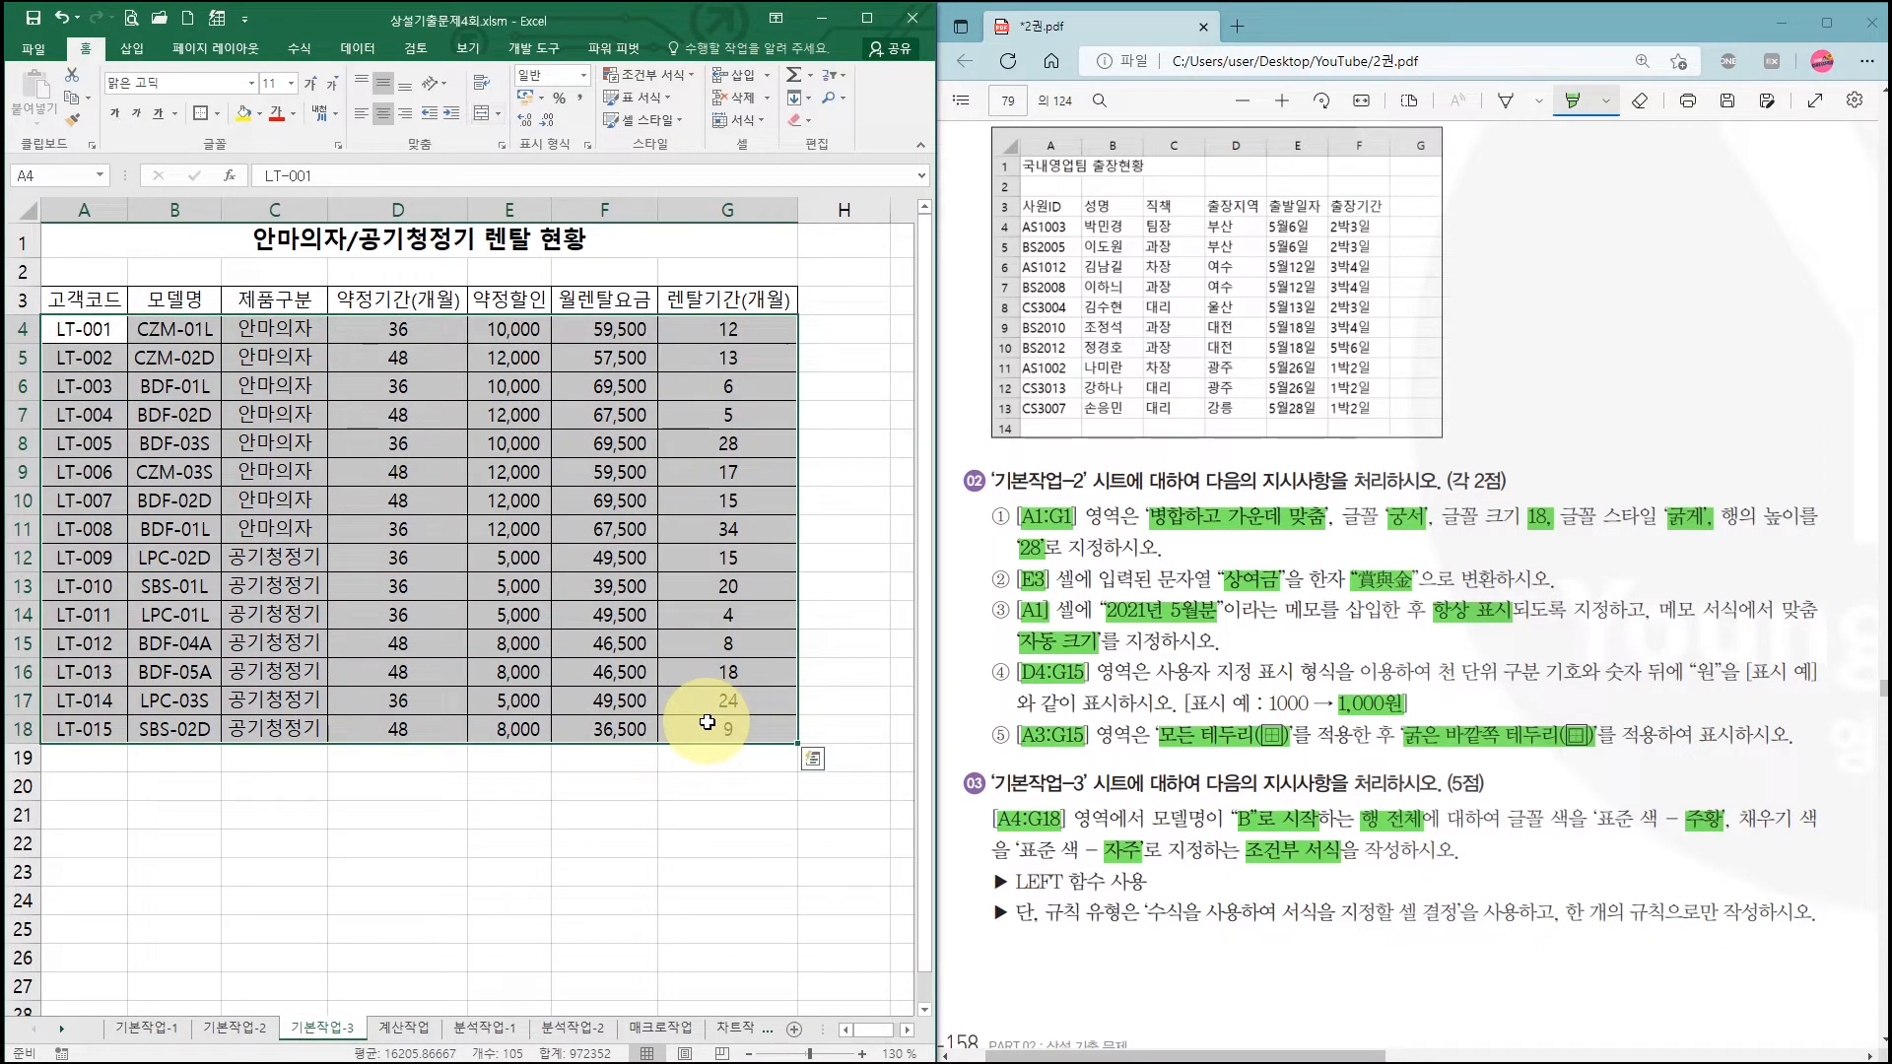
Step: Start a new conditional formatting rule that uses a formula to decide which cells to format
left_click(651, 87)
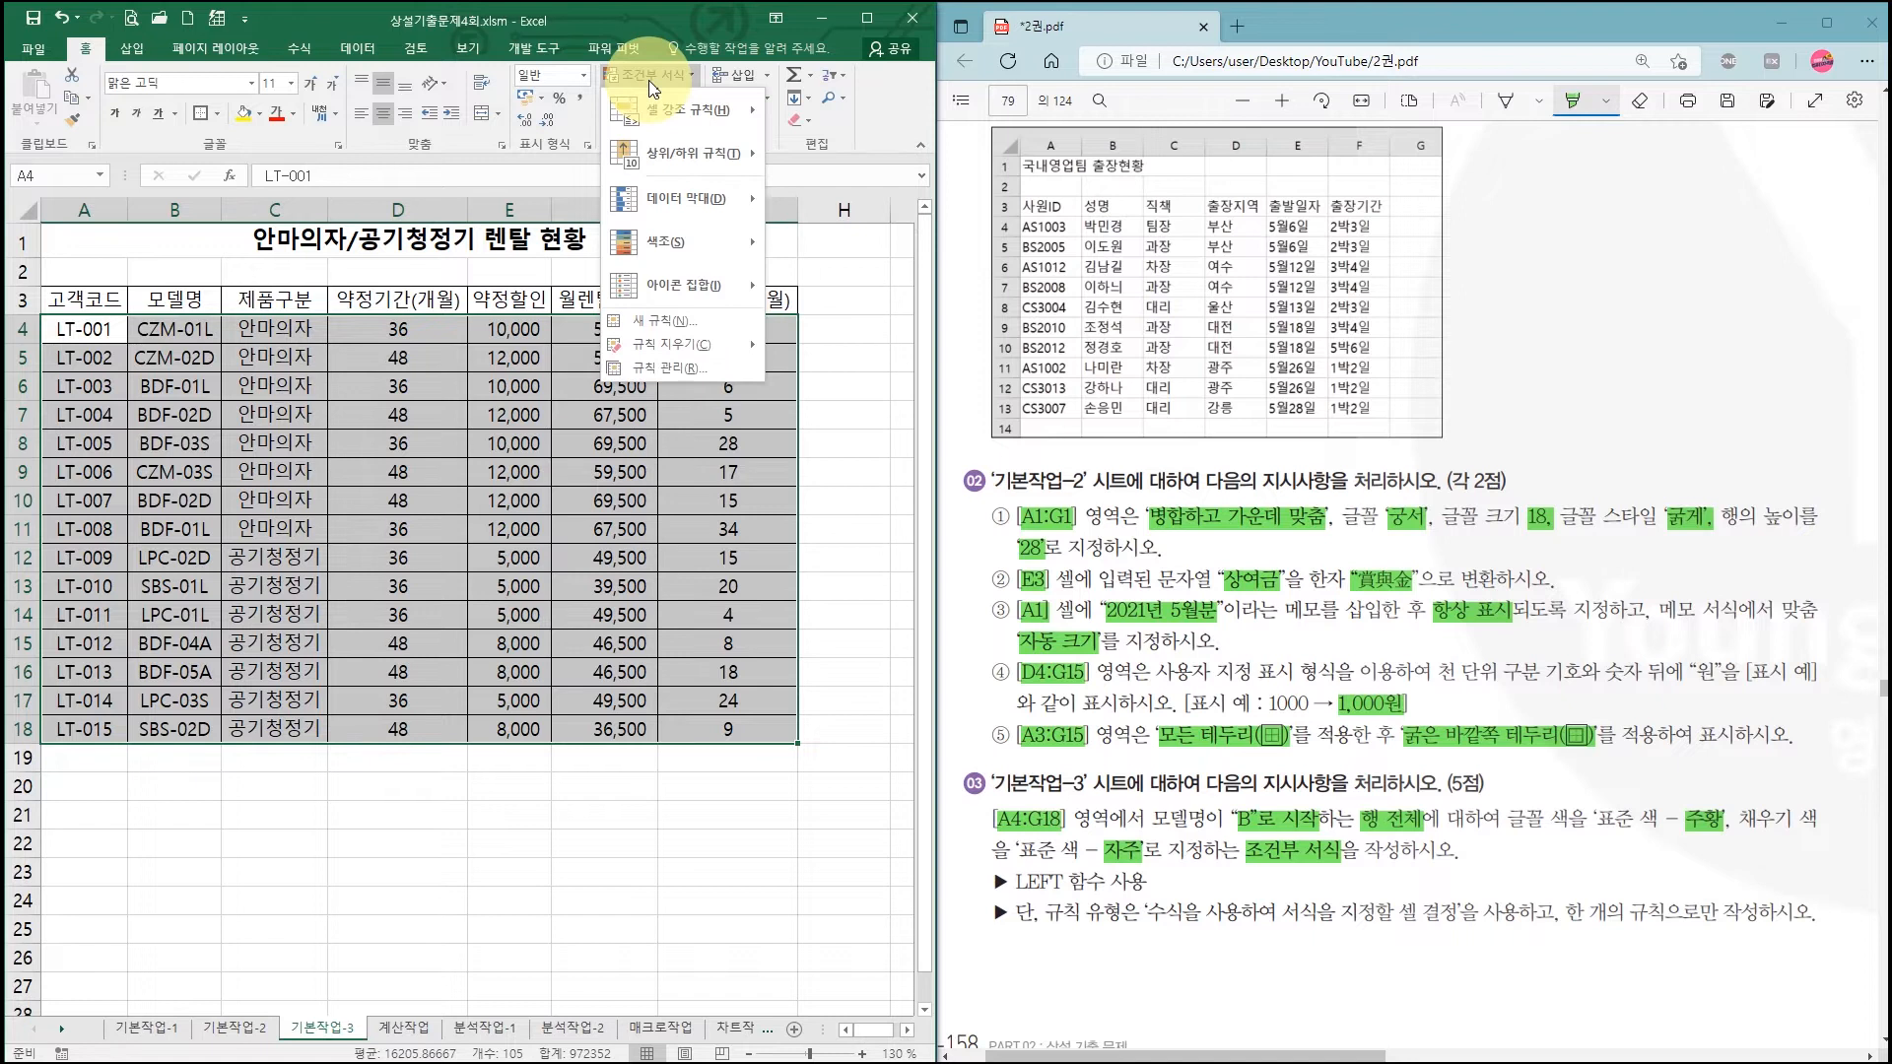
left_click(664, 320)
left_click_drag(981, 380, 457, 331)
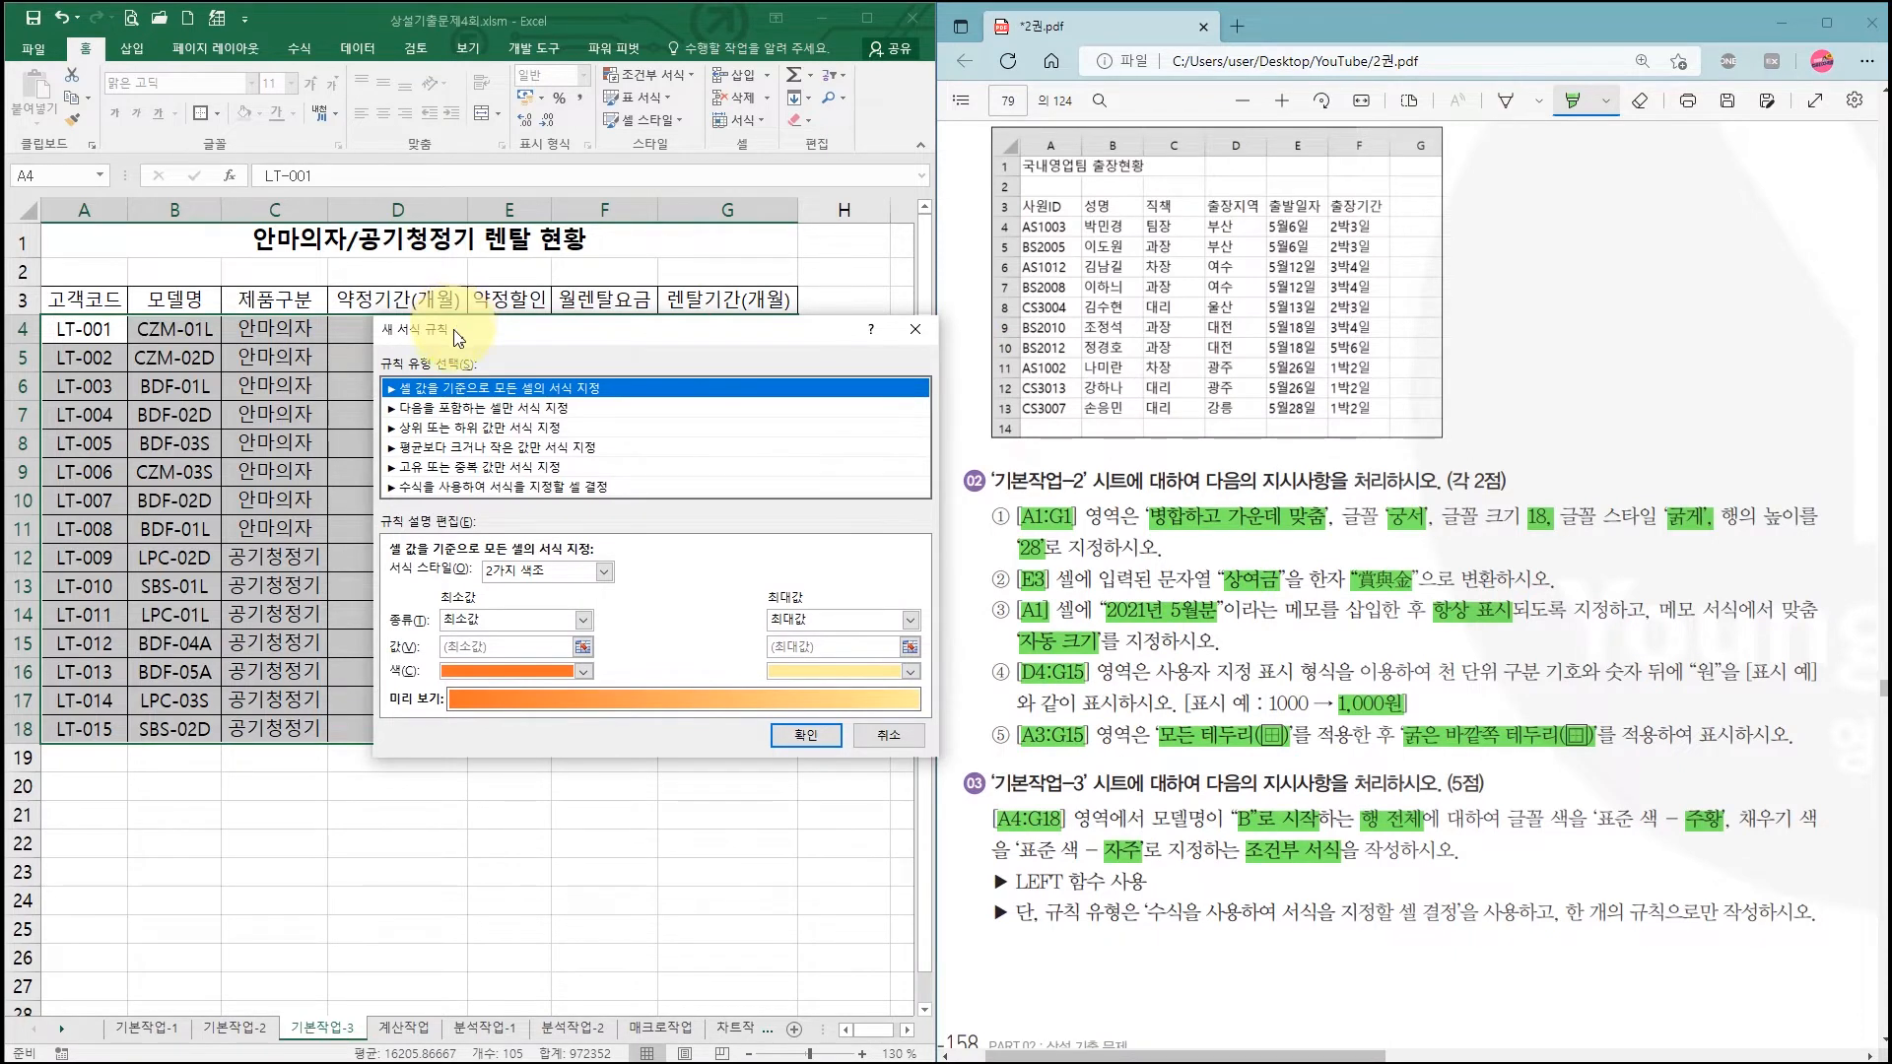
left_click(469, 488)
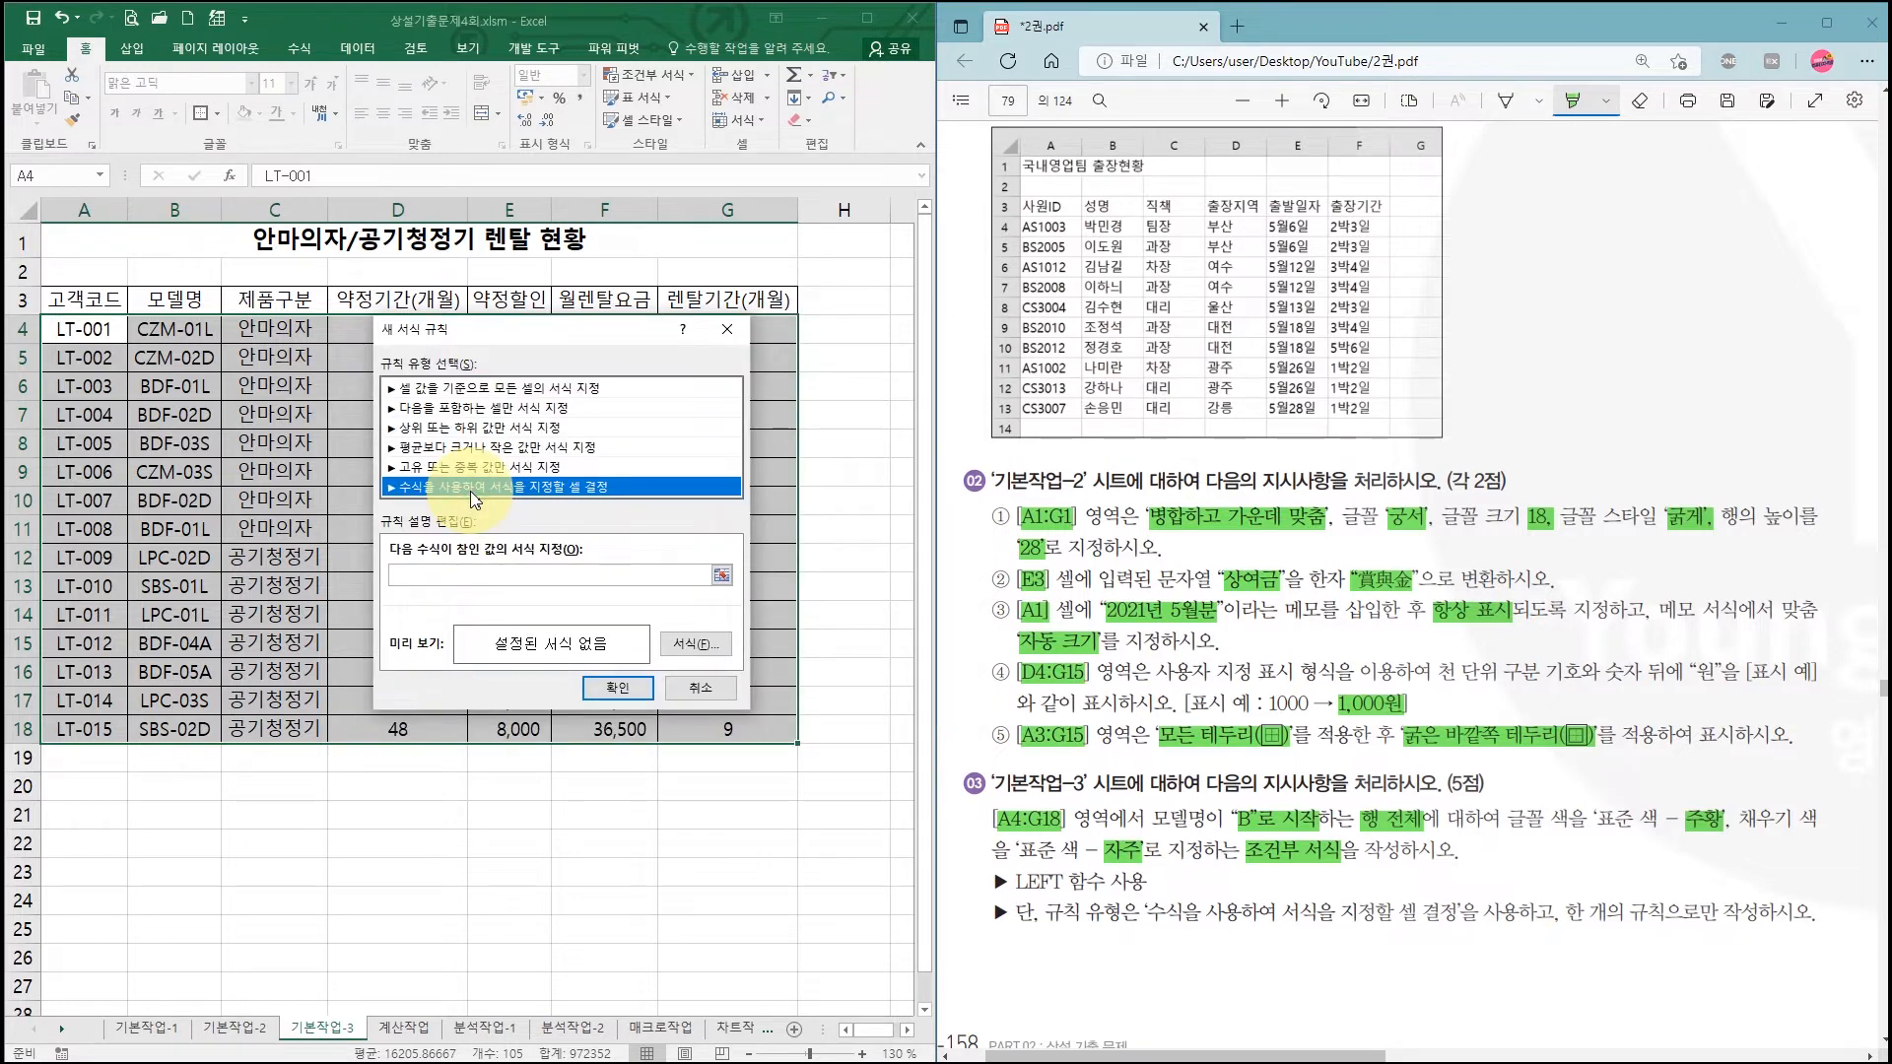
Step: Begin the rule formula and mark column B's model names in rows 4–18 as the tested cells
left_click(443, 578)
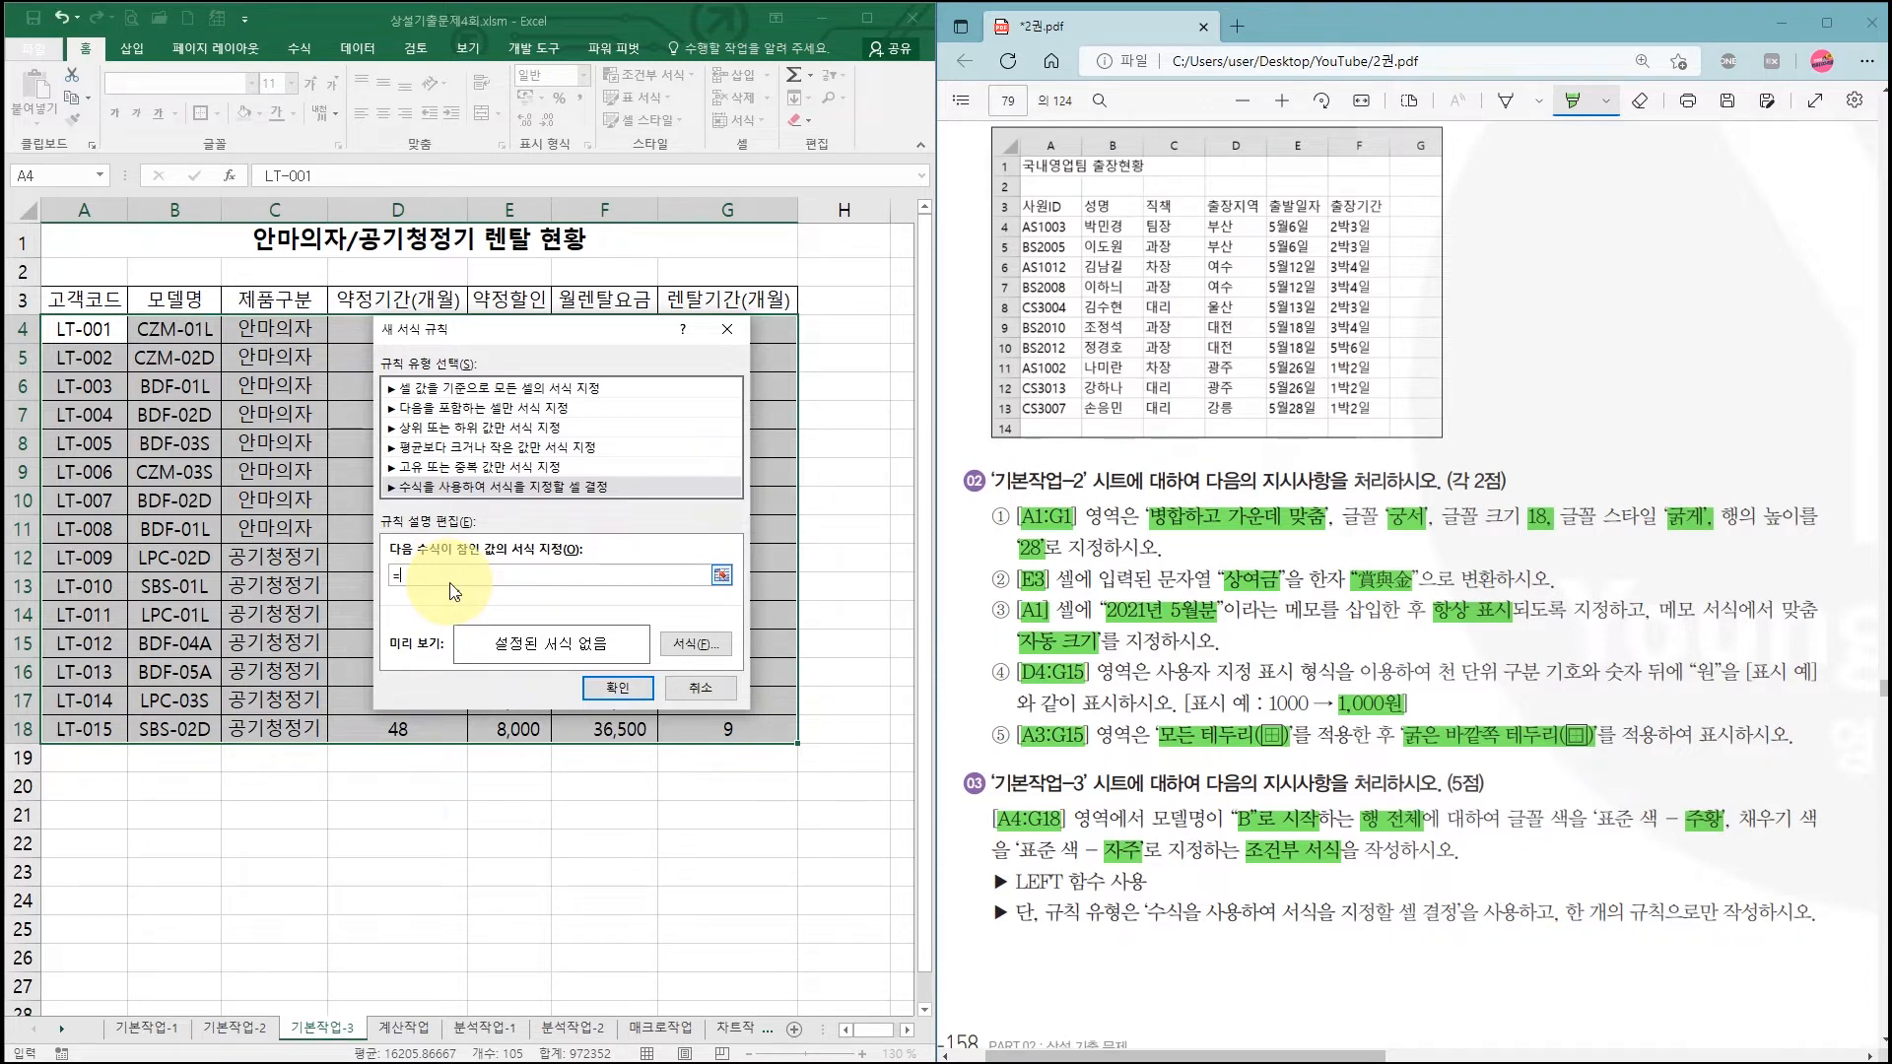
type("ㅣ")
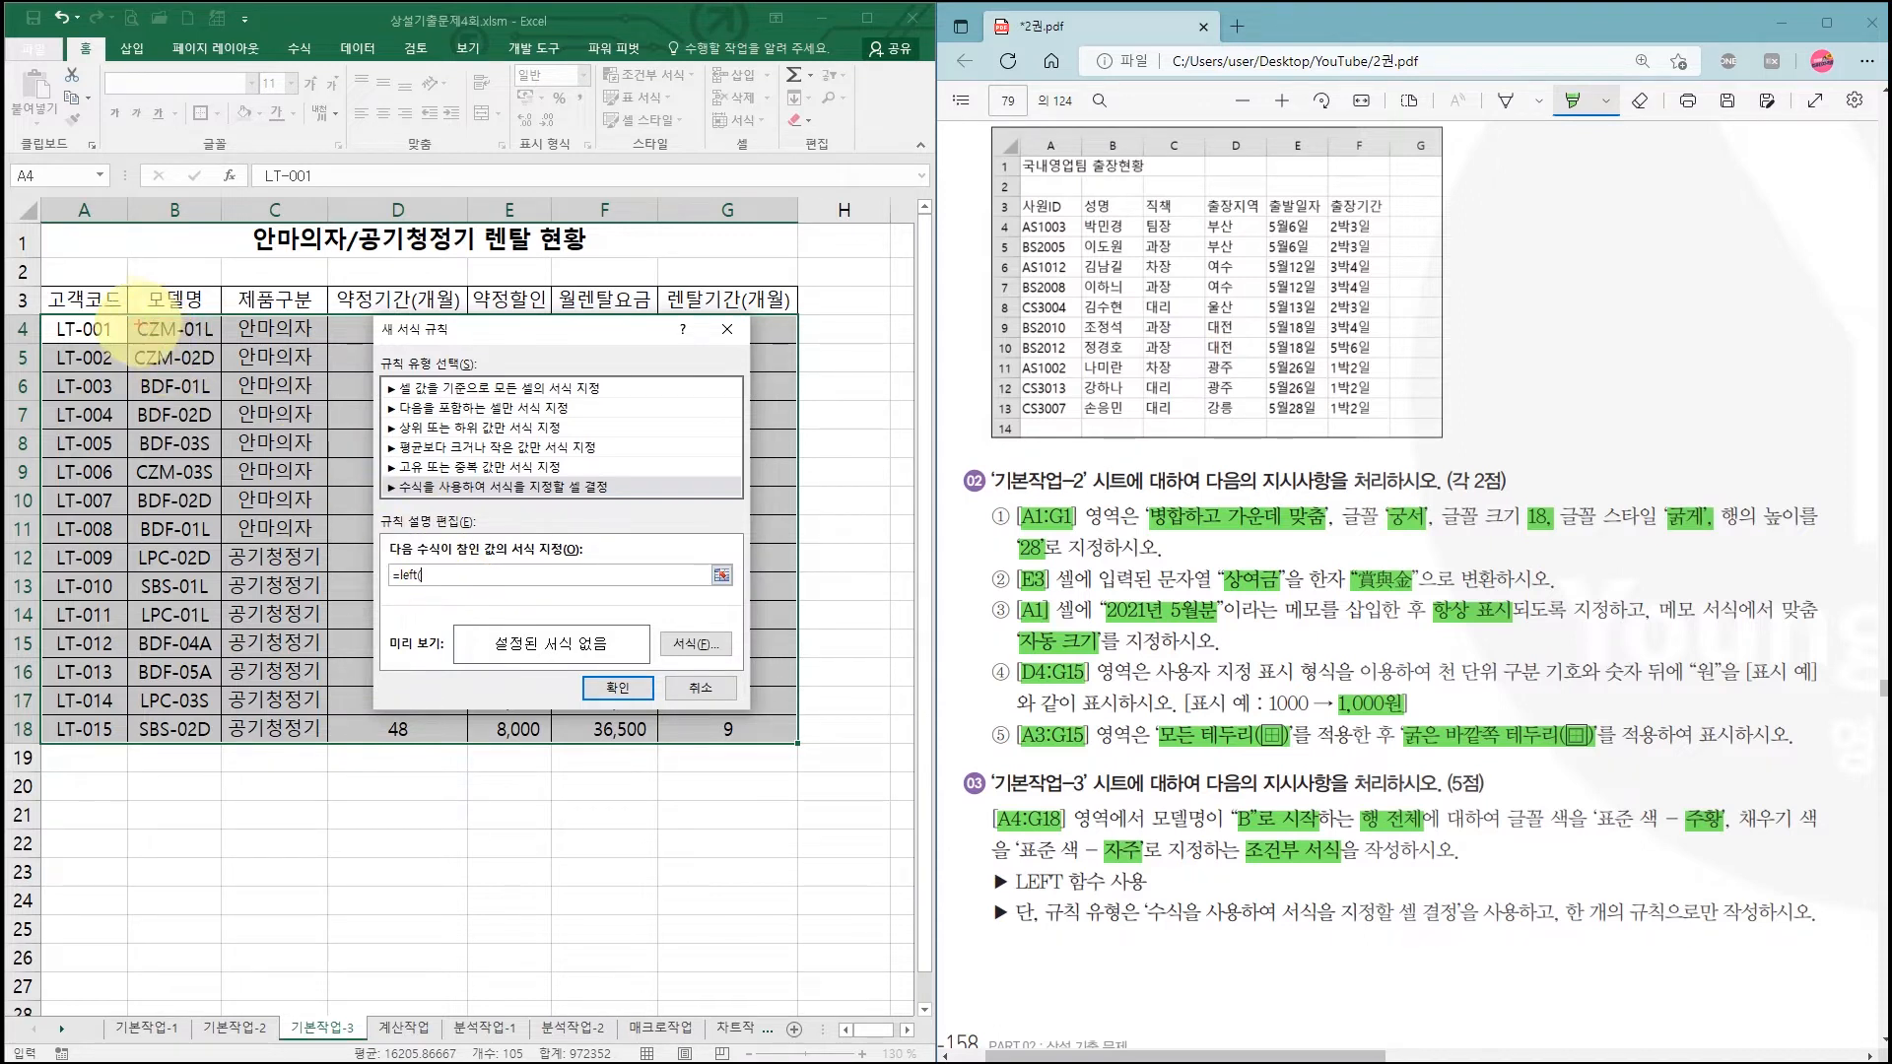
left_click_drag(158, 330, 222, 724)
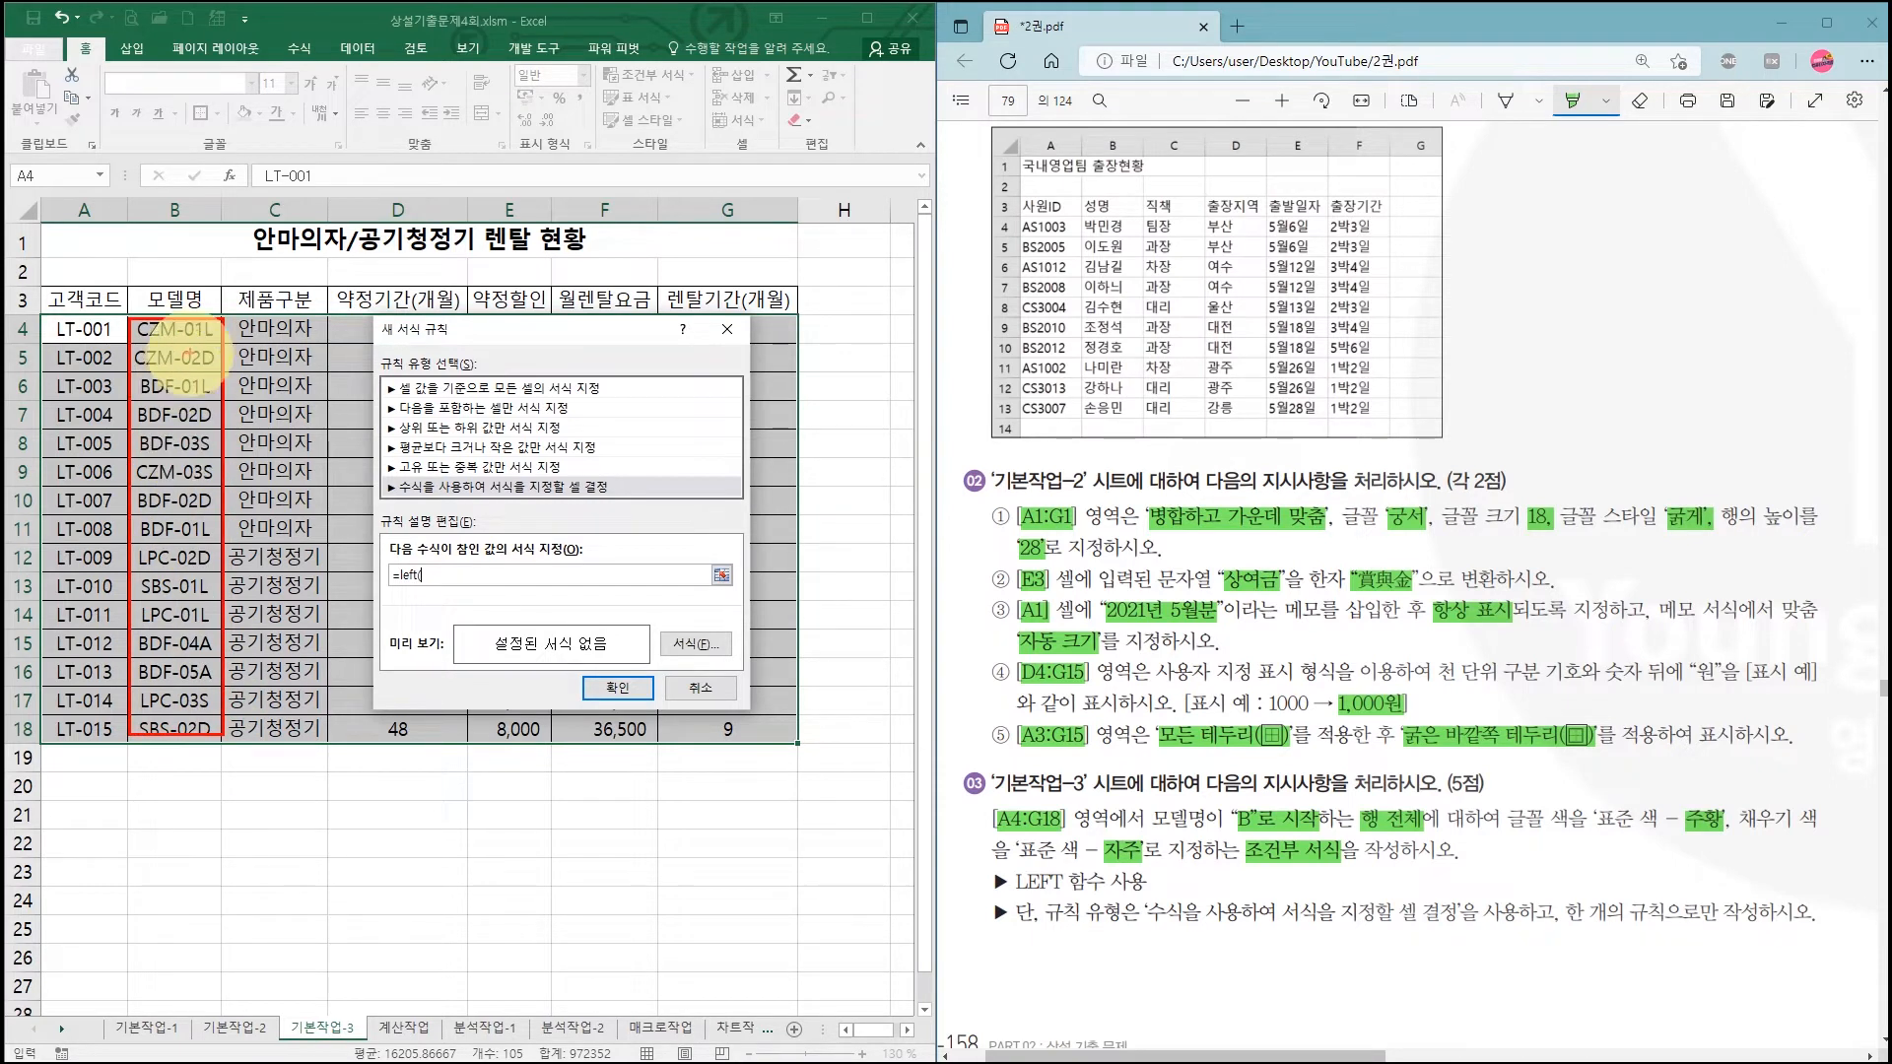
mouse_move(186, 338)
left_mouse_down()
mouse_move(156, 340)
mouse_move(207, 326)
mouse_move(181, 336)
left_mouse_up()
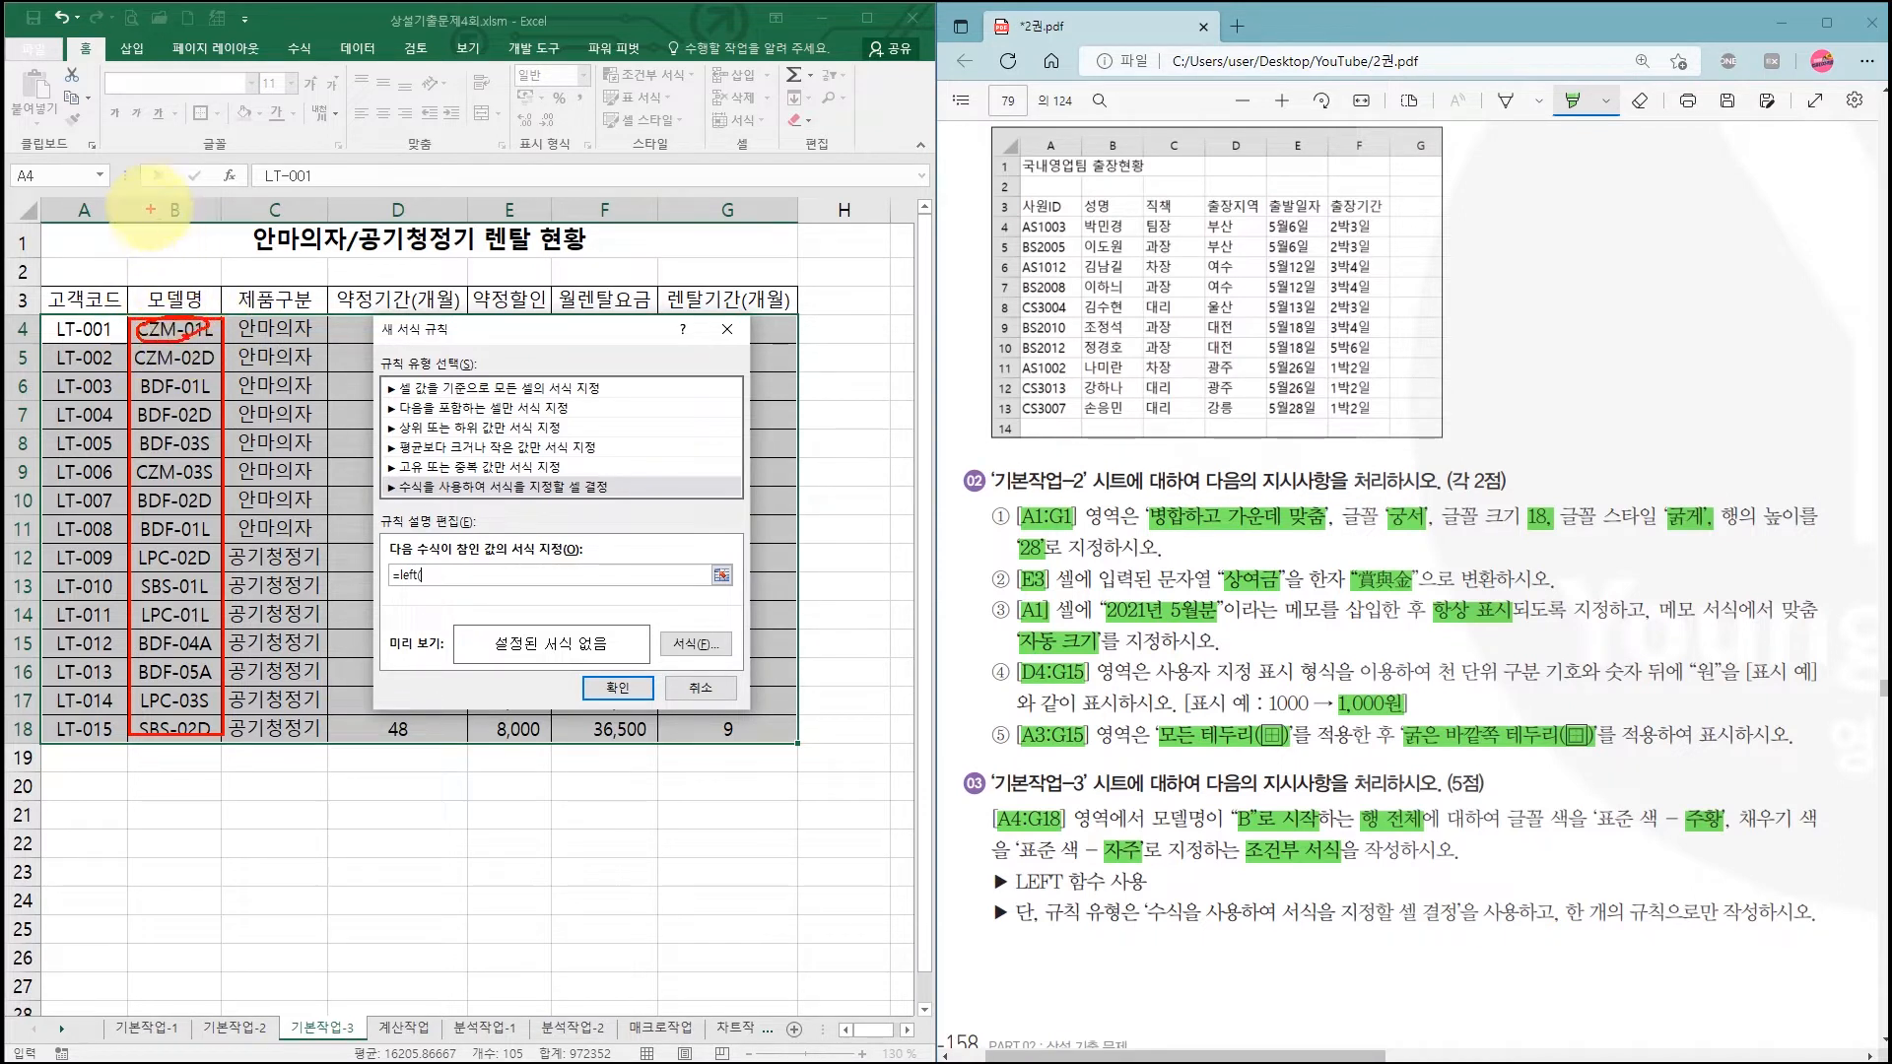
left_click_drag(150, 192, 202, 170)
left_click_drag(12, 337, 59, 336)
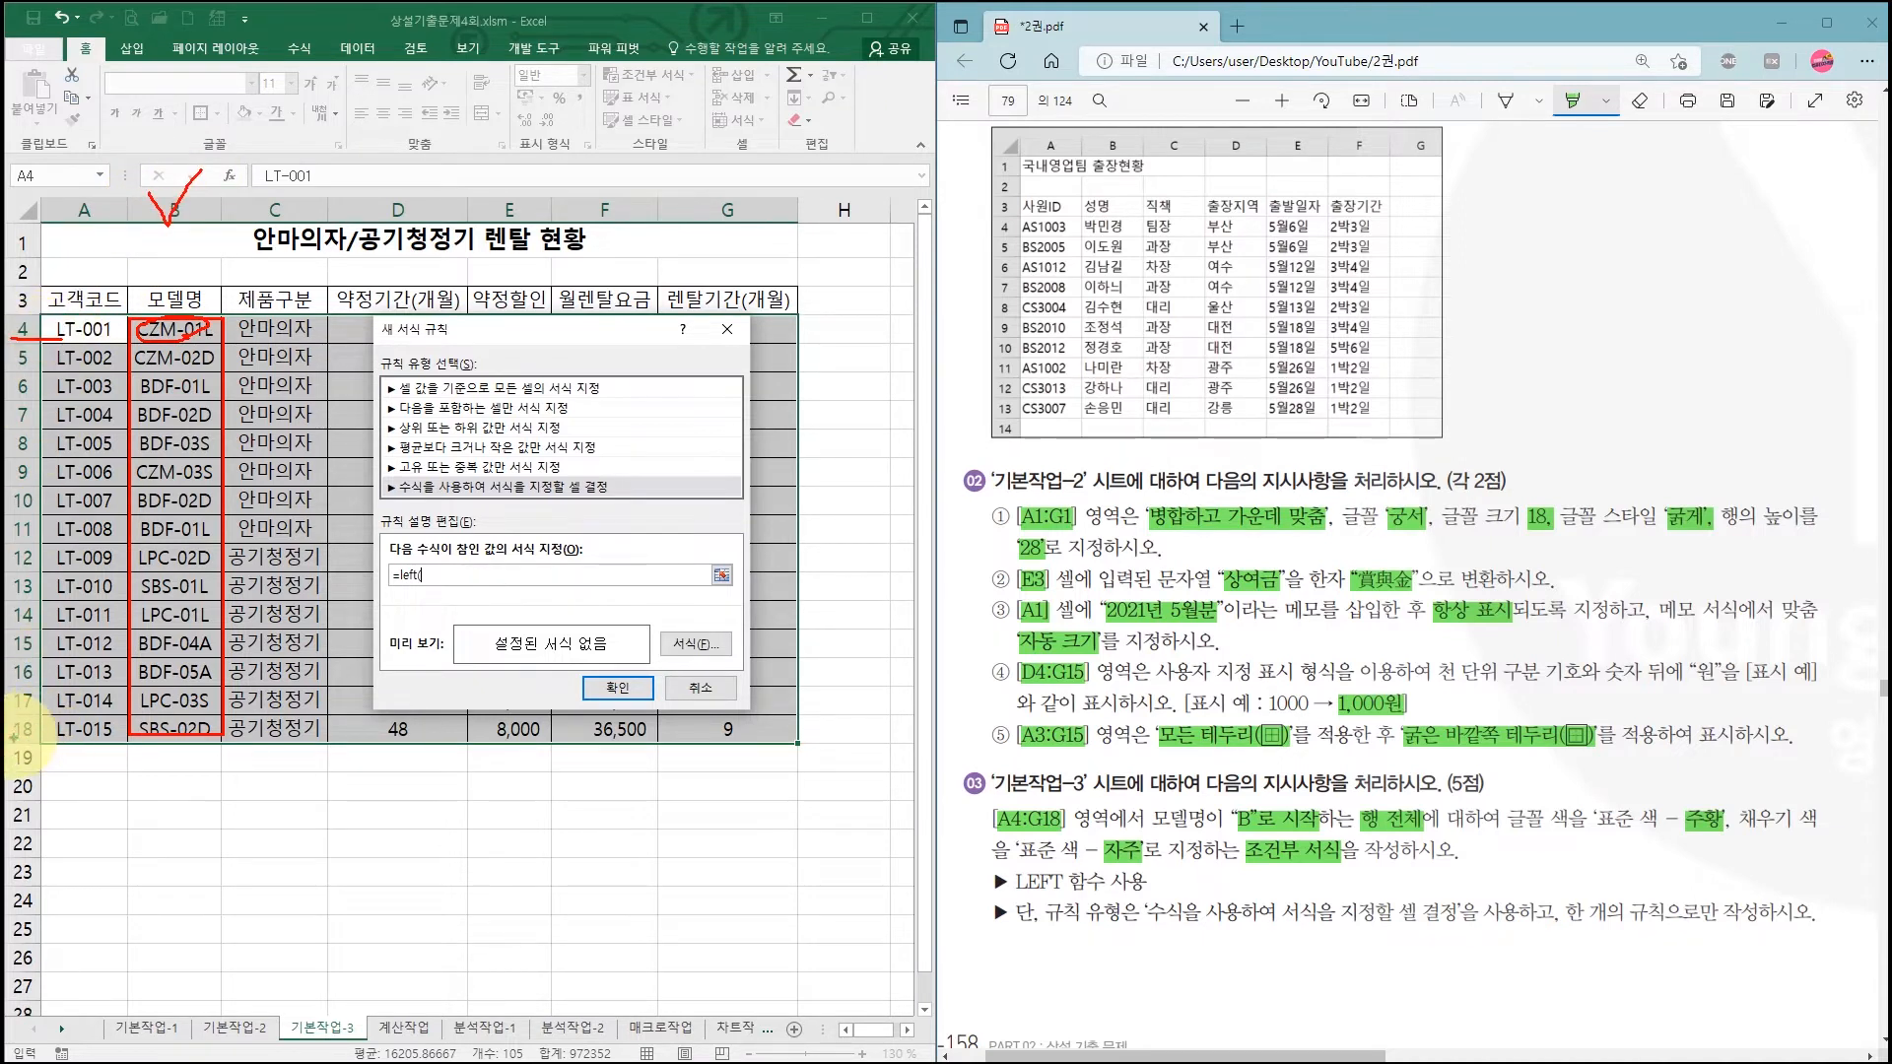
left_click_drag(12, 739, 63, 738)
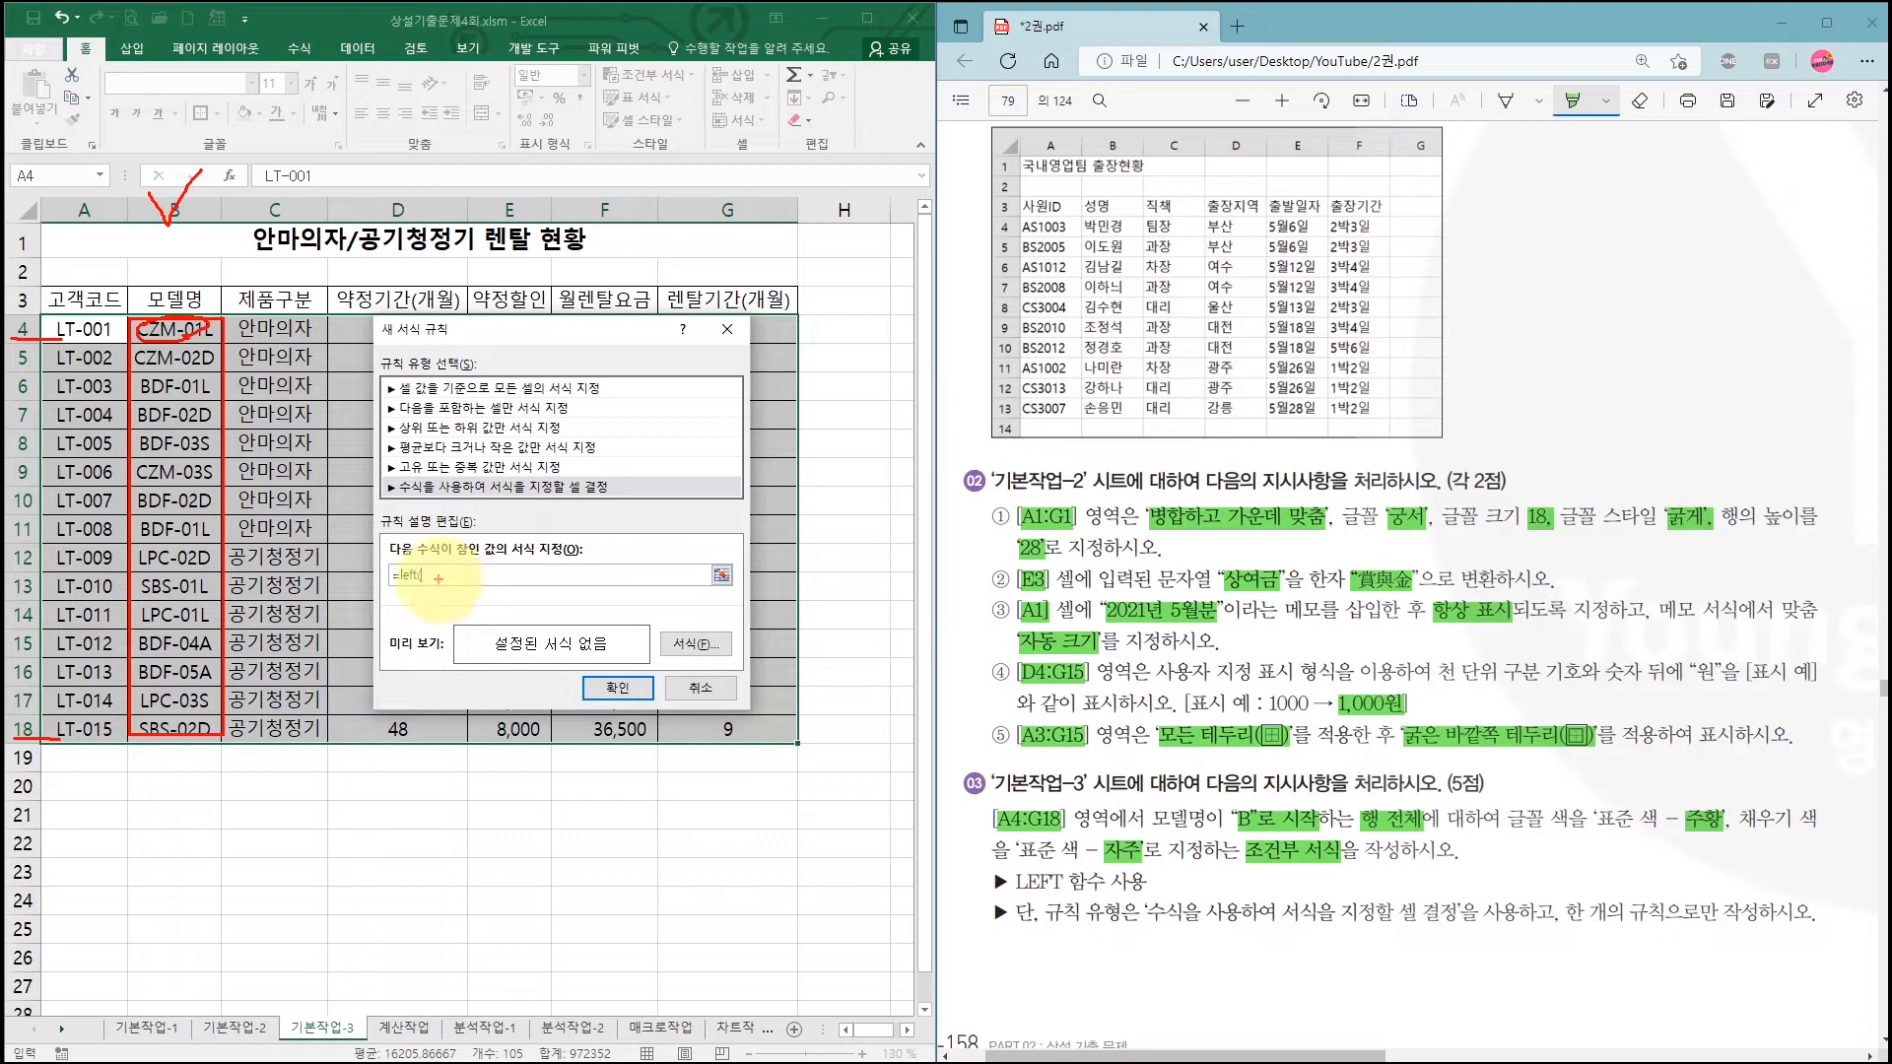
key("Escape")
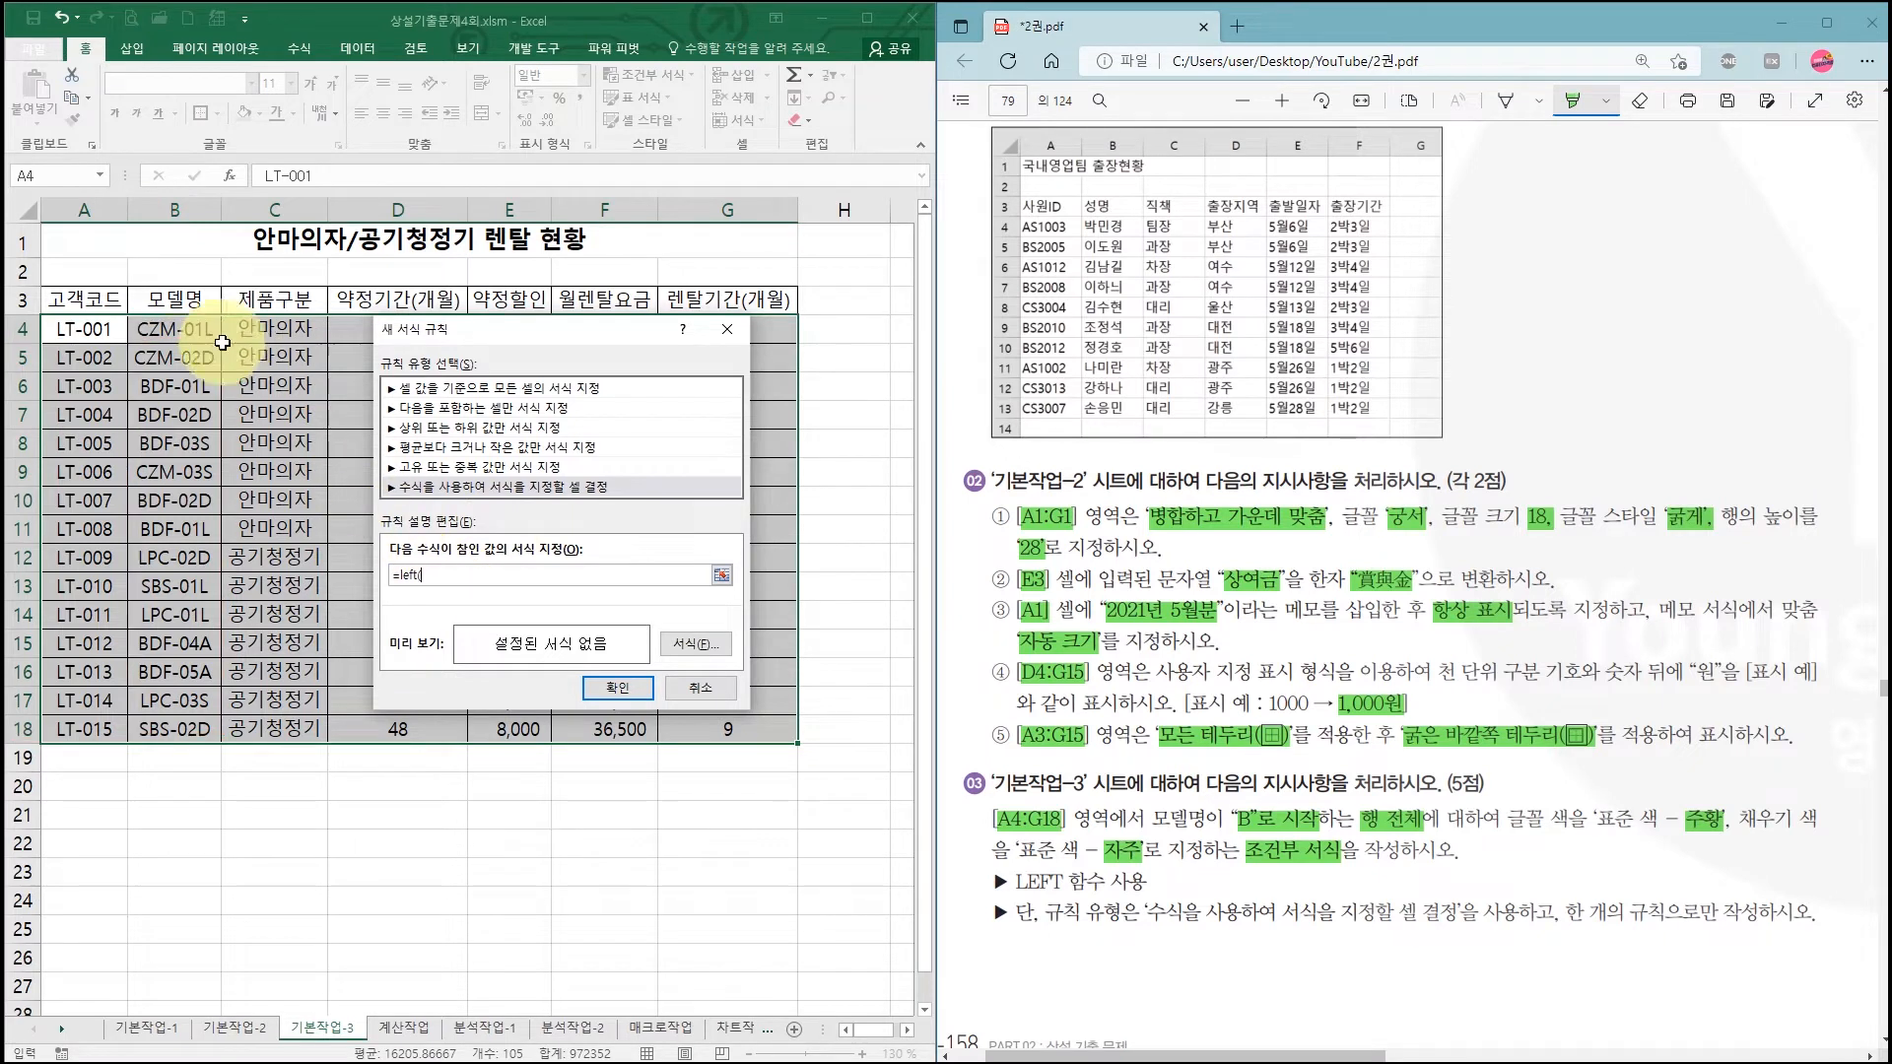
Step: Add the mixed reference $B4 to the formula, fixing only column B
left_click(172, 328)
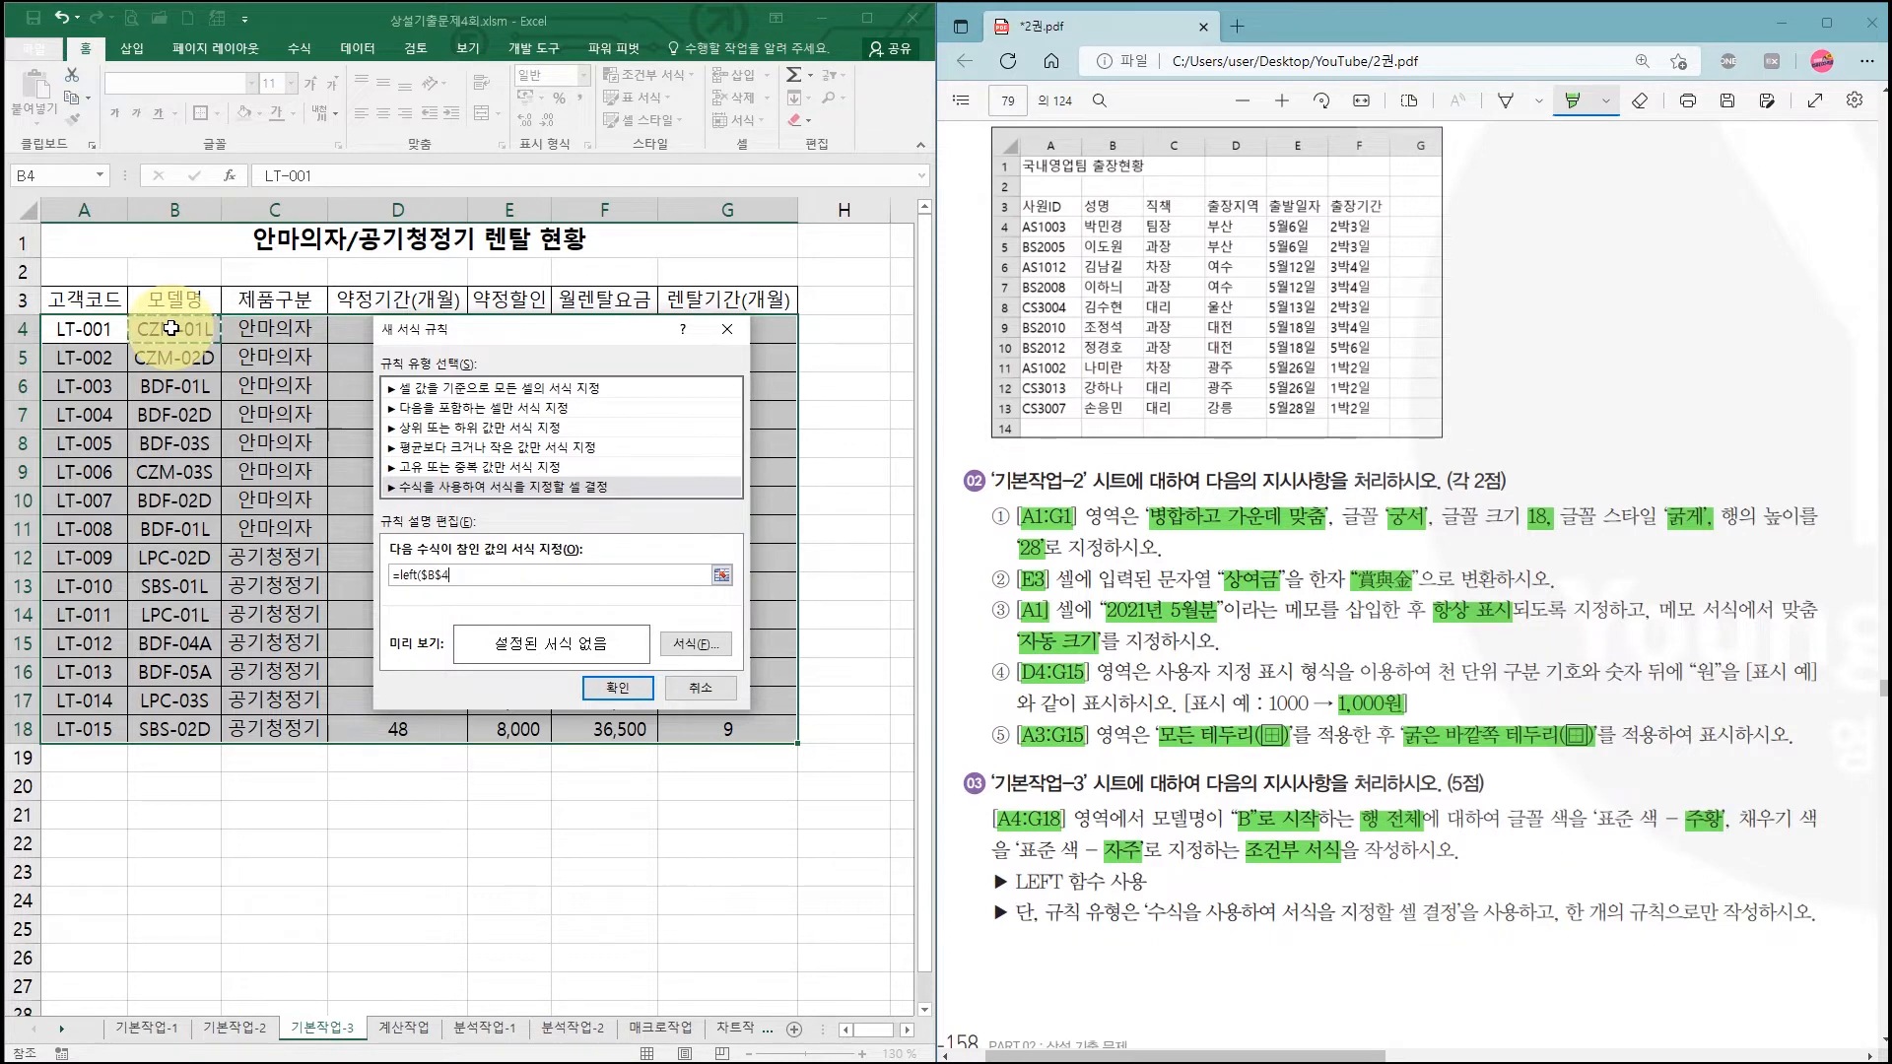
key("F4")
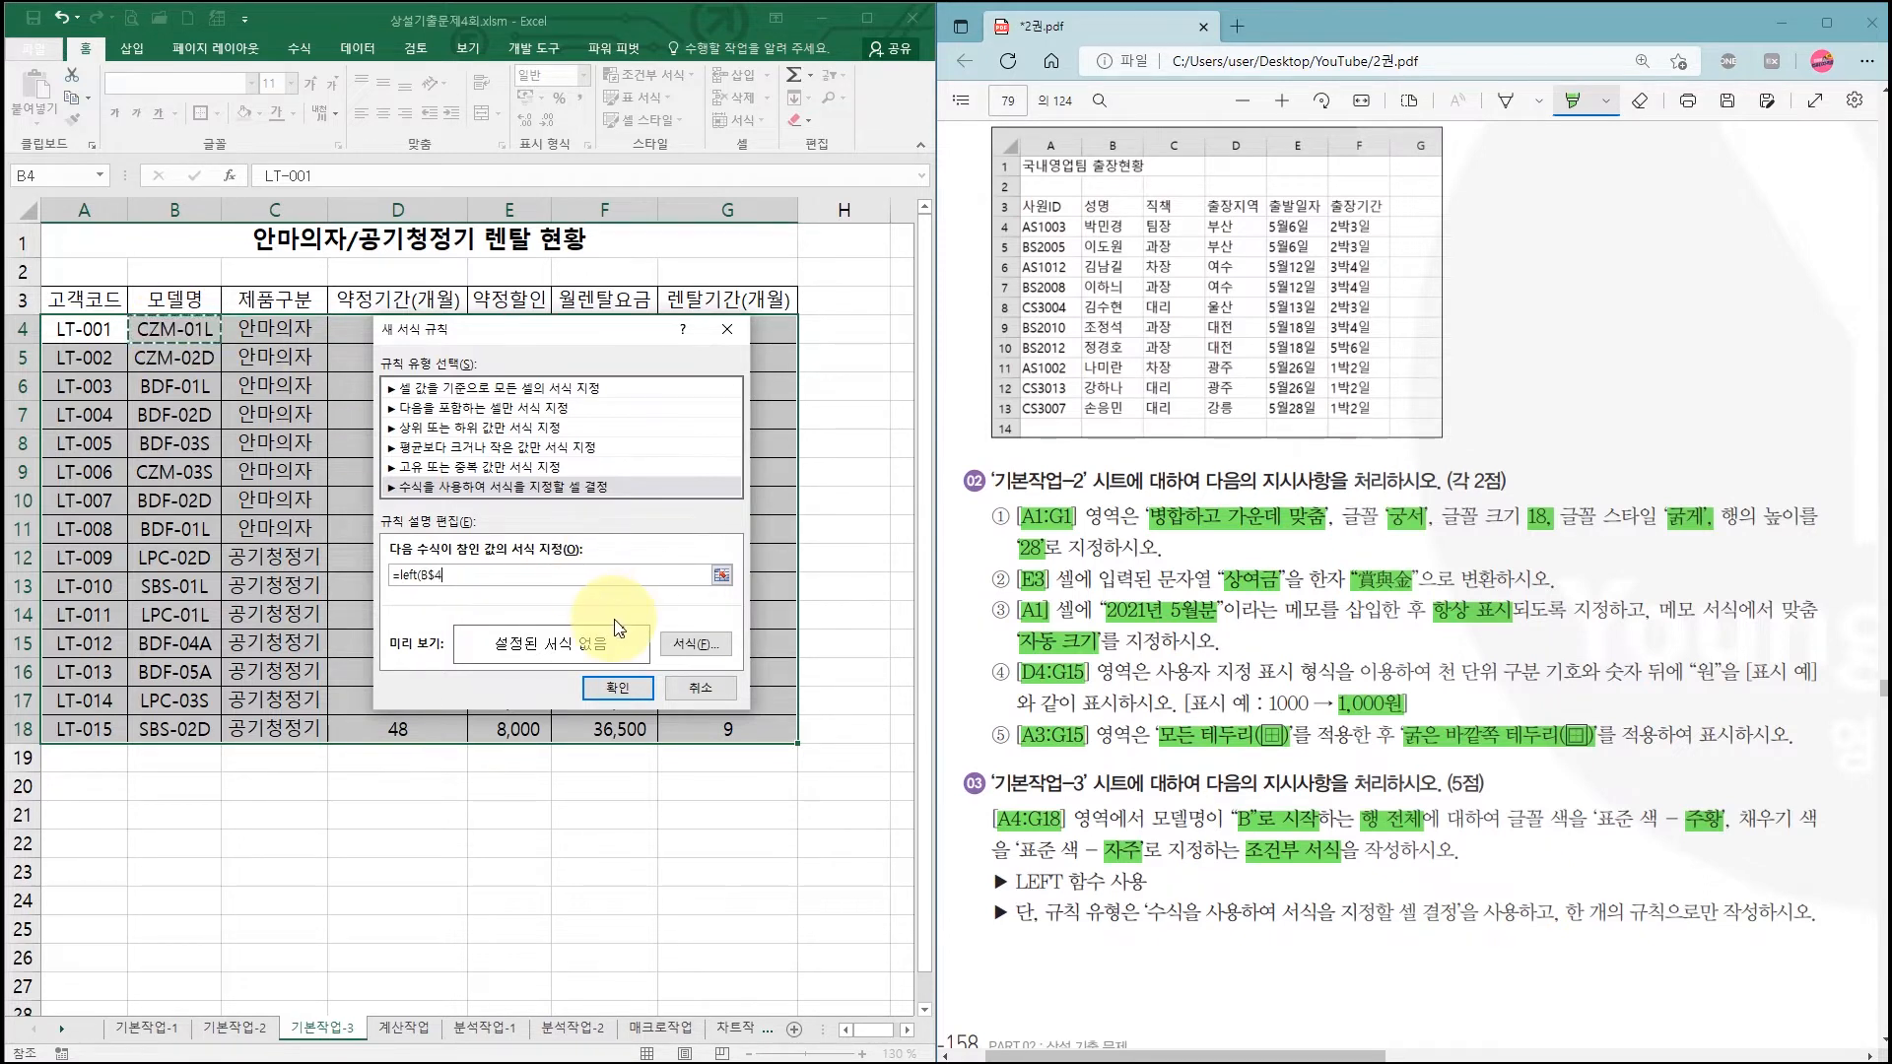
key("F4")
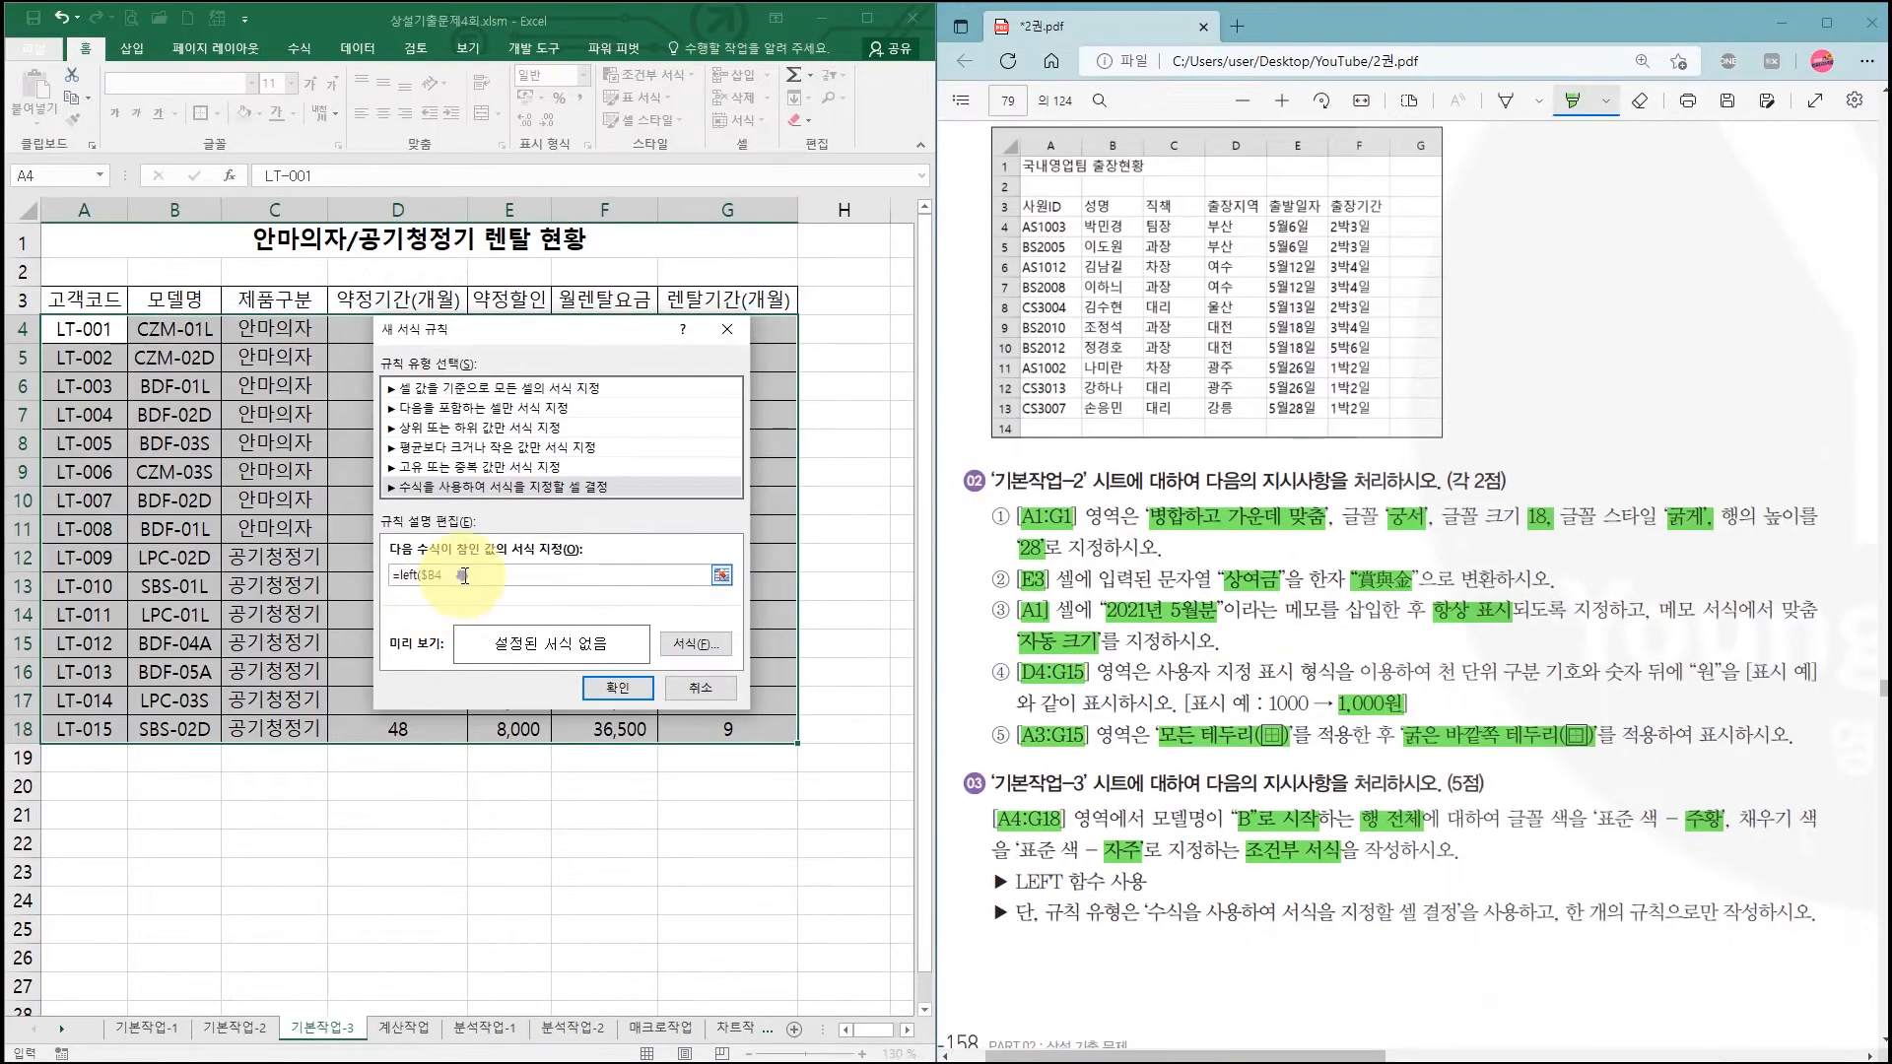
type(",")
key("BackSpace")
type(",")
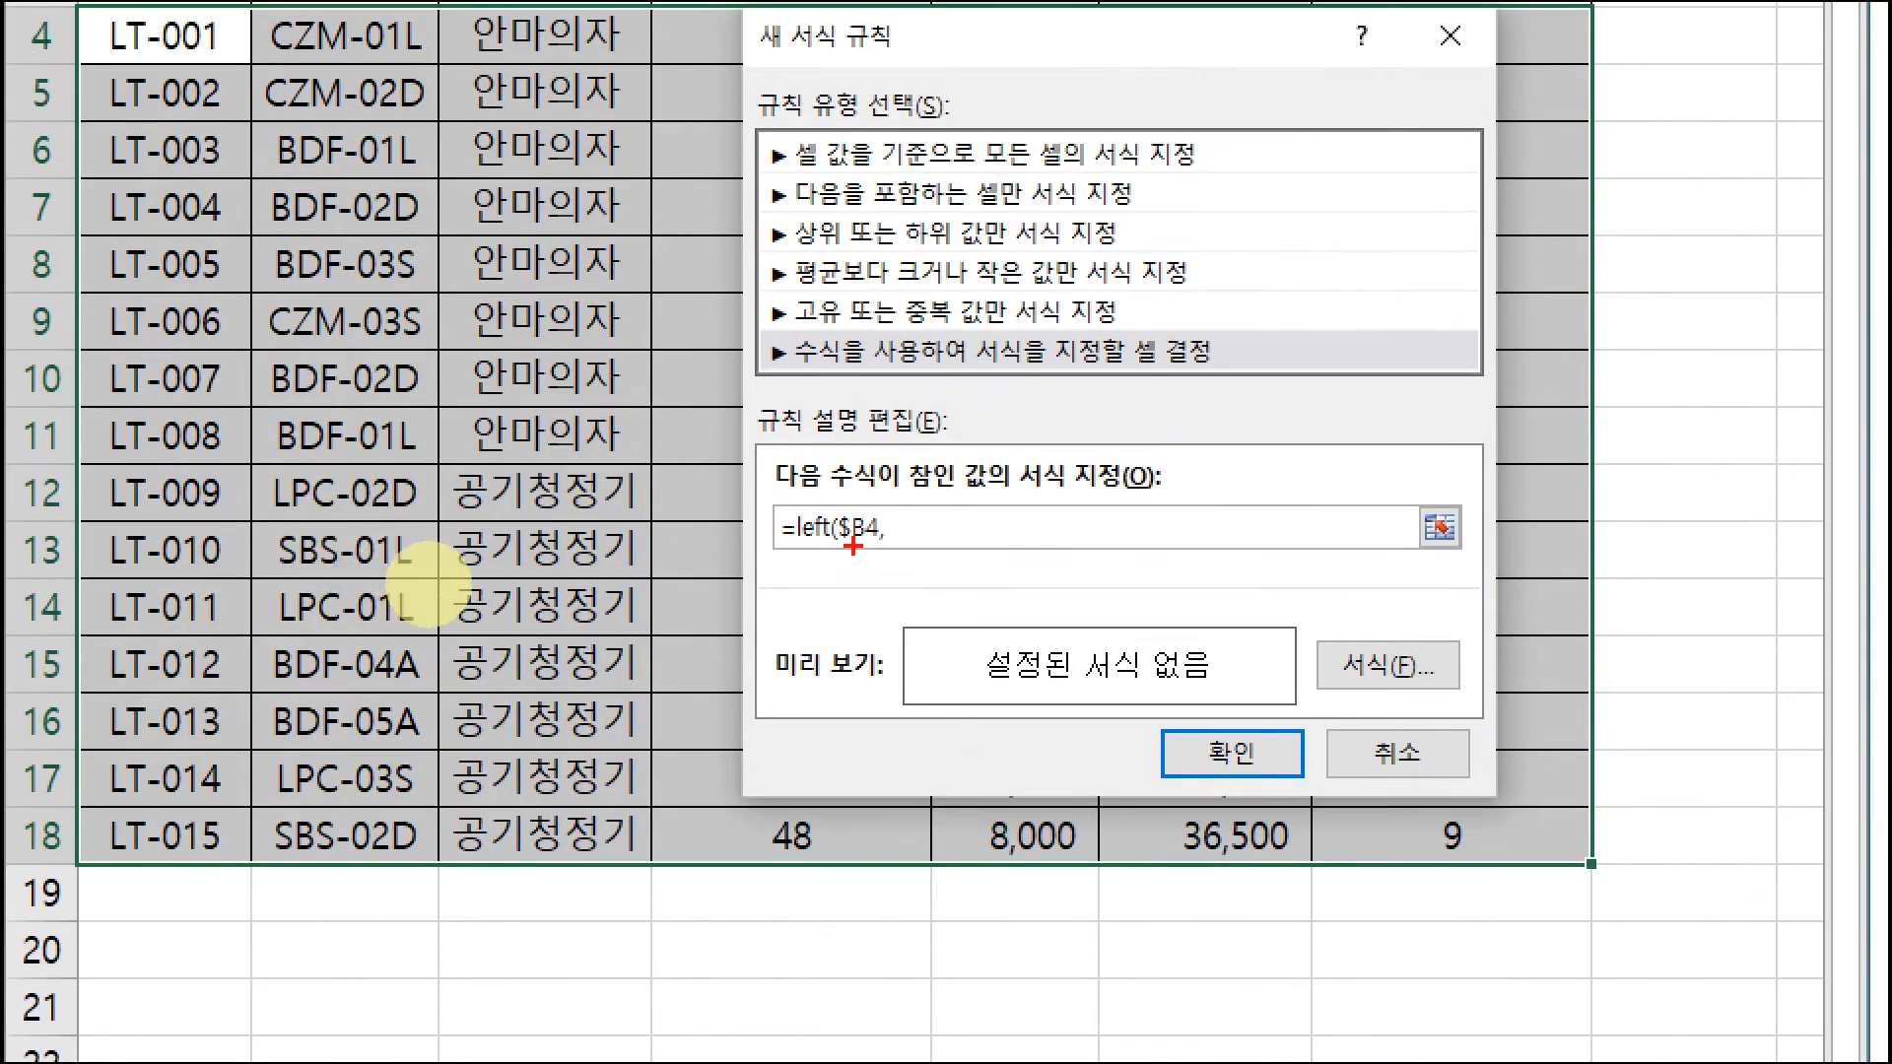
Step: Complete the rule formula as =LEFT($B4,1)="B"
mouse_move(836, 550)
left_mouse_down()
mouse_move(877, 550)
mouse_move(827, 549)
left_mouse_up()
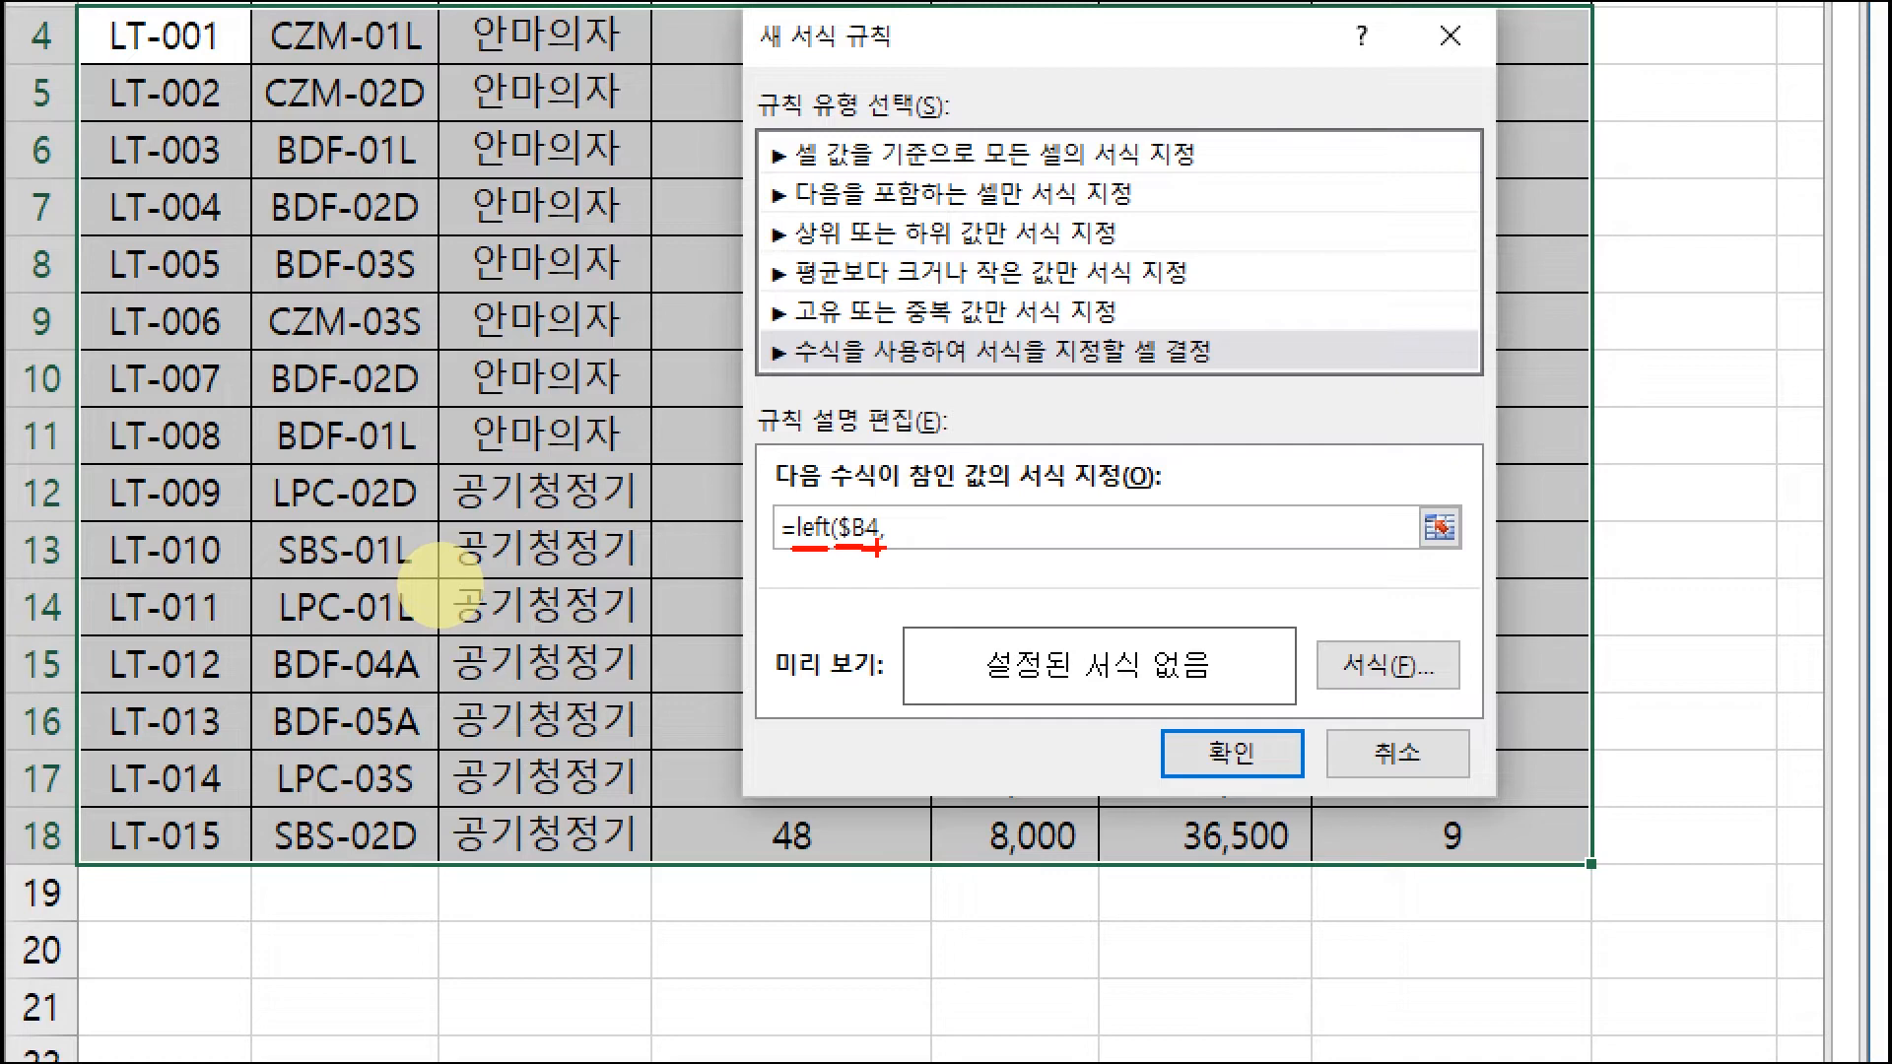
key("Escape")
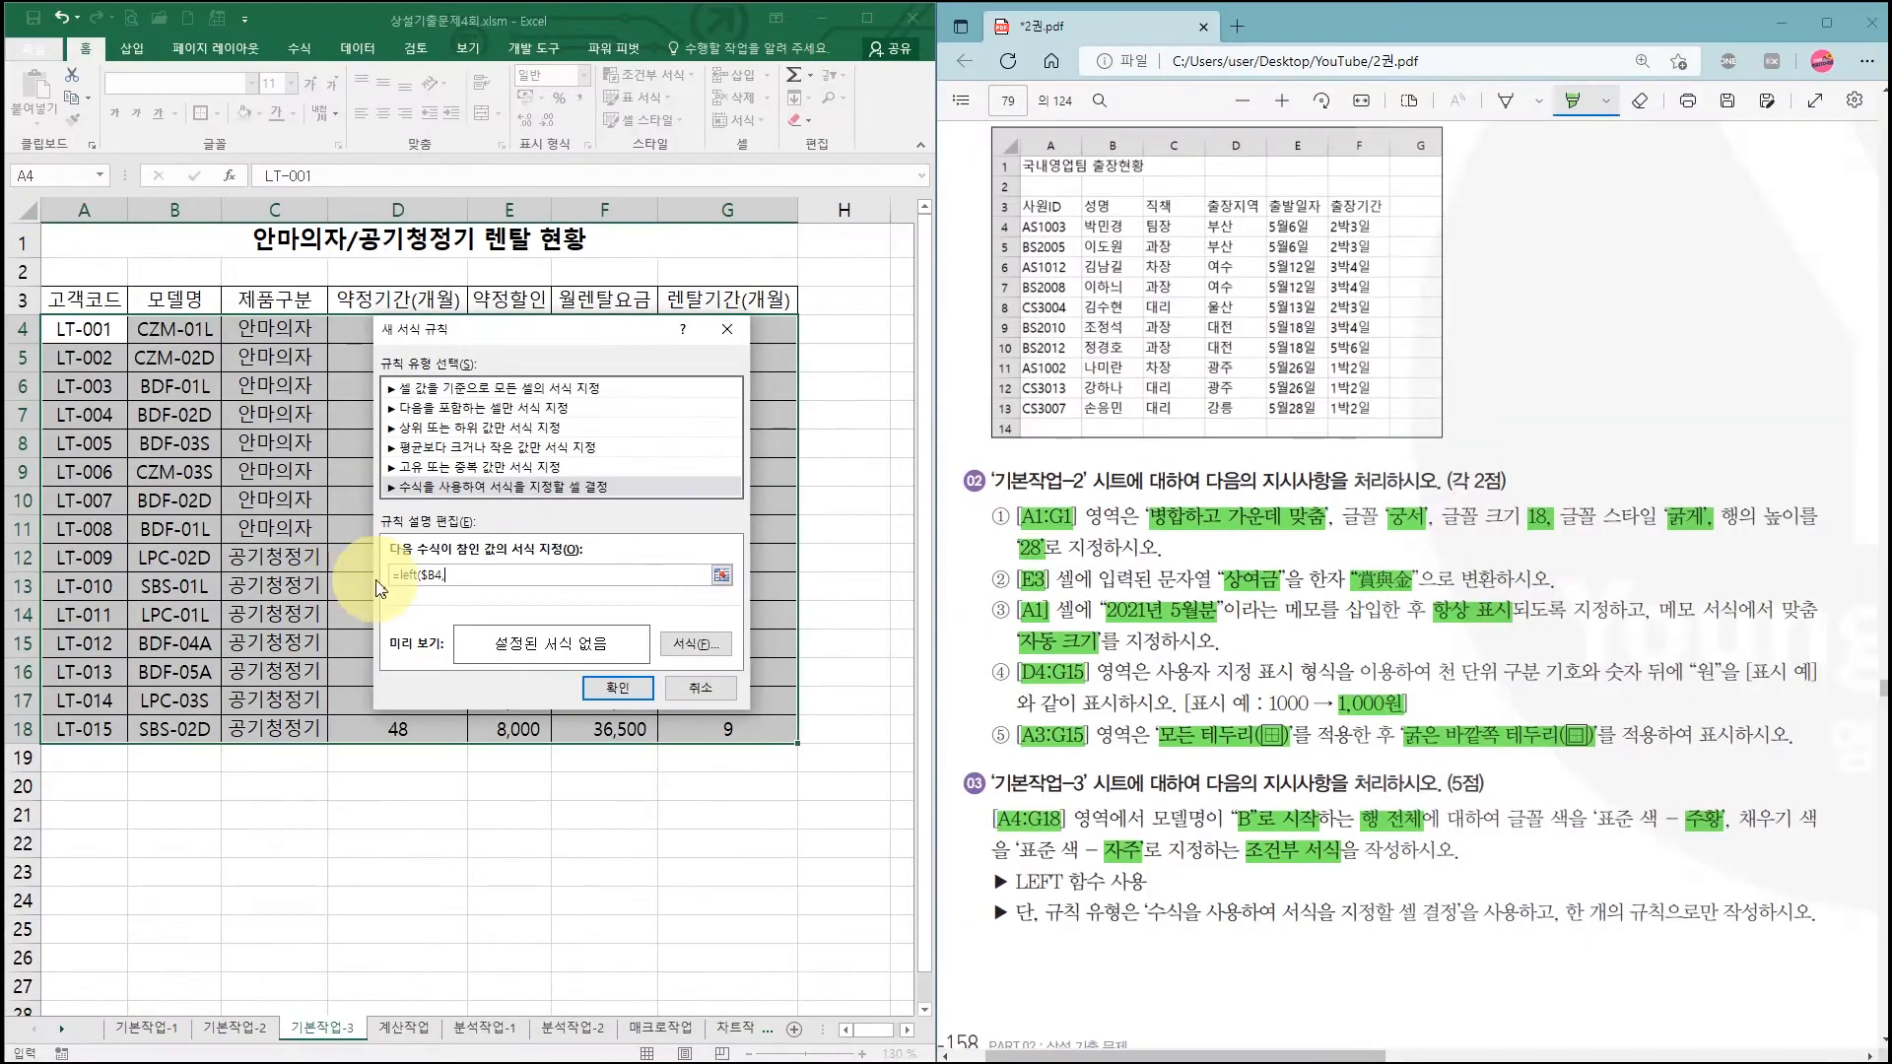
left_click(456, 575)
type(",")
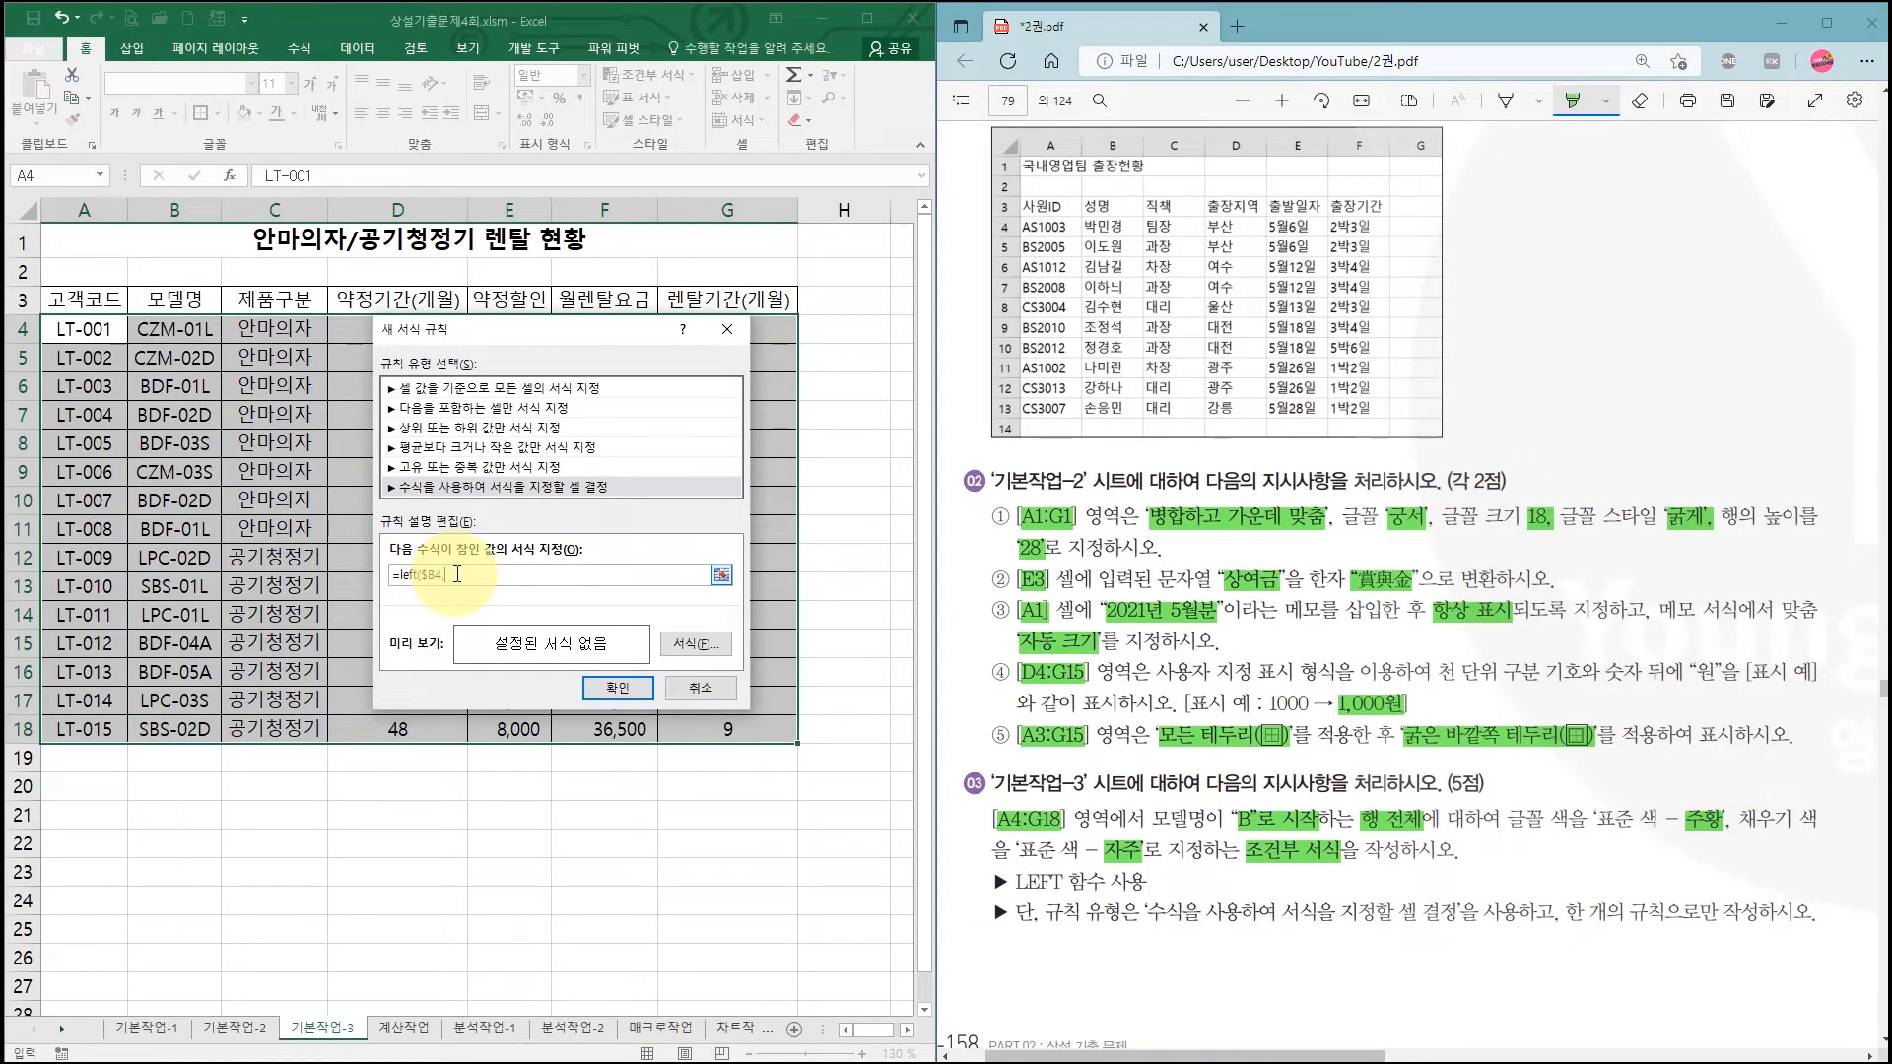
type("1")
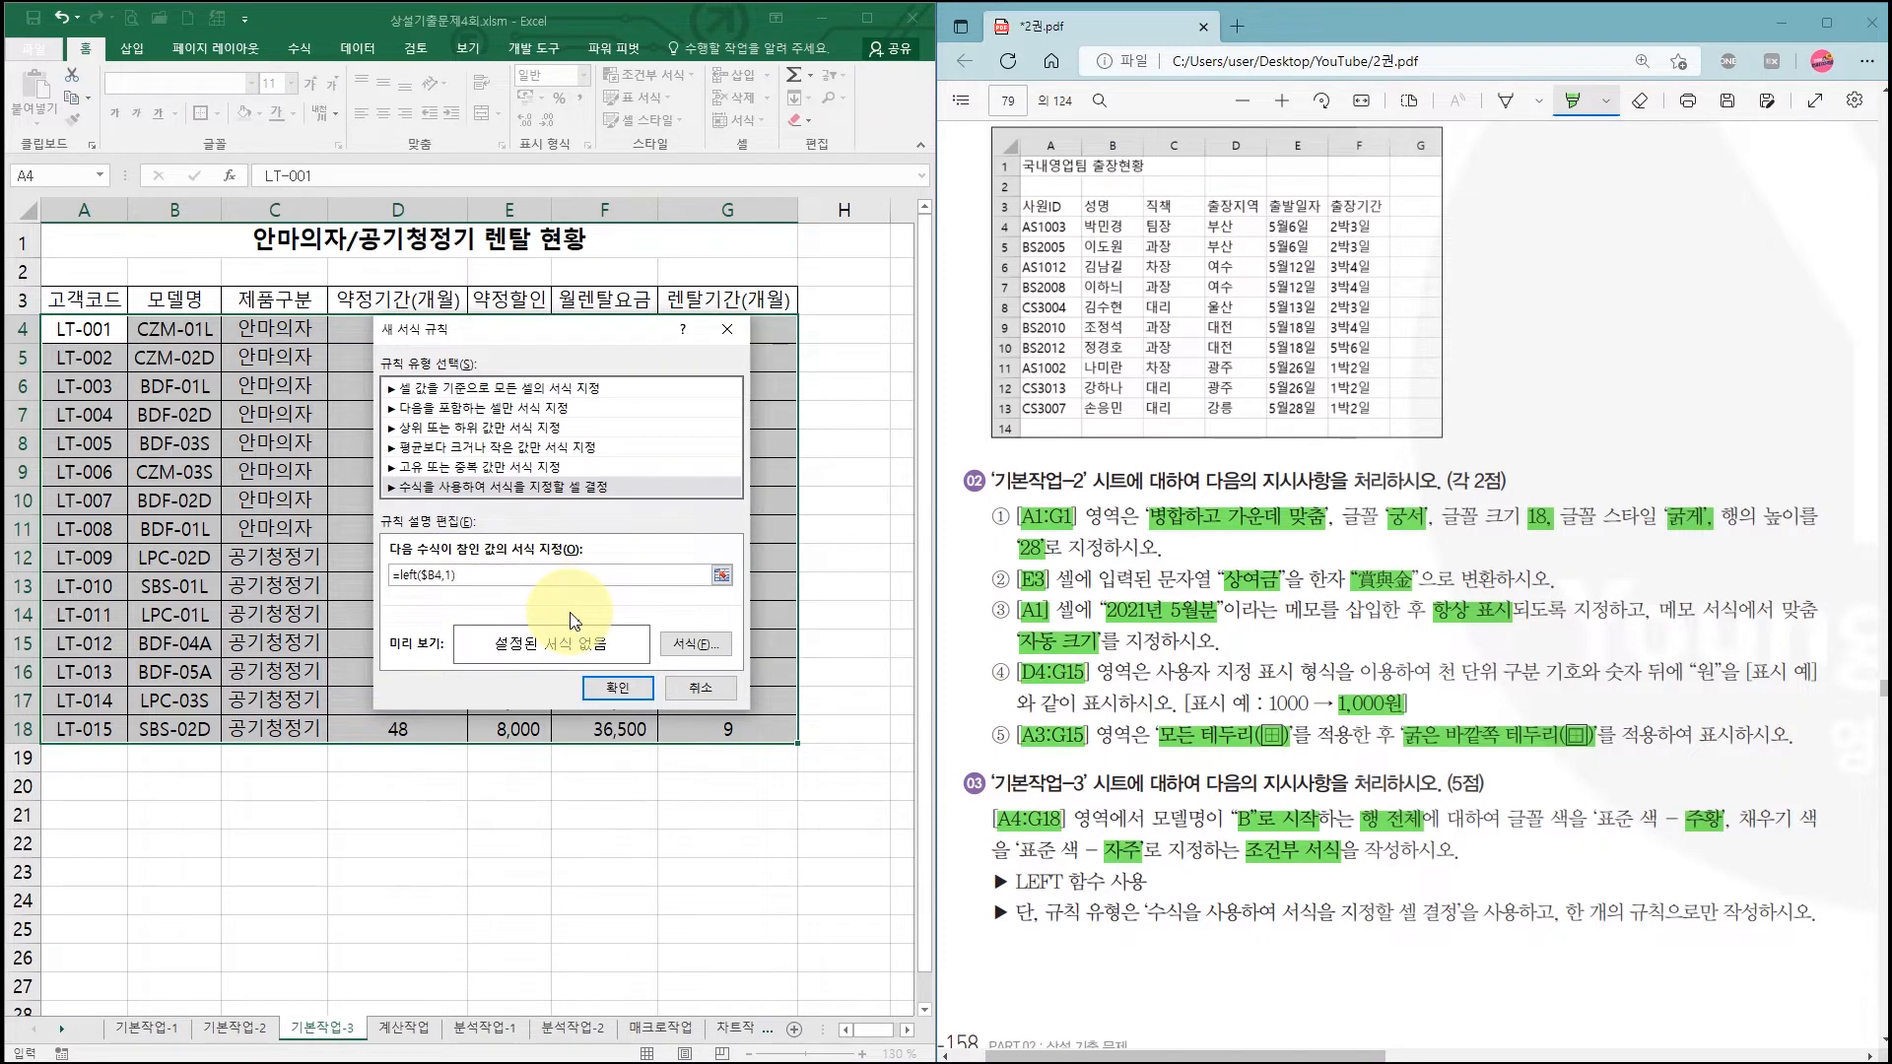
type(")=\"B")
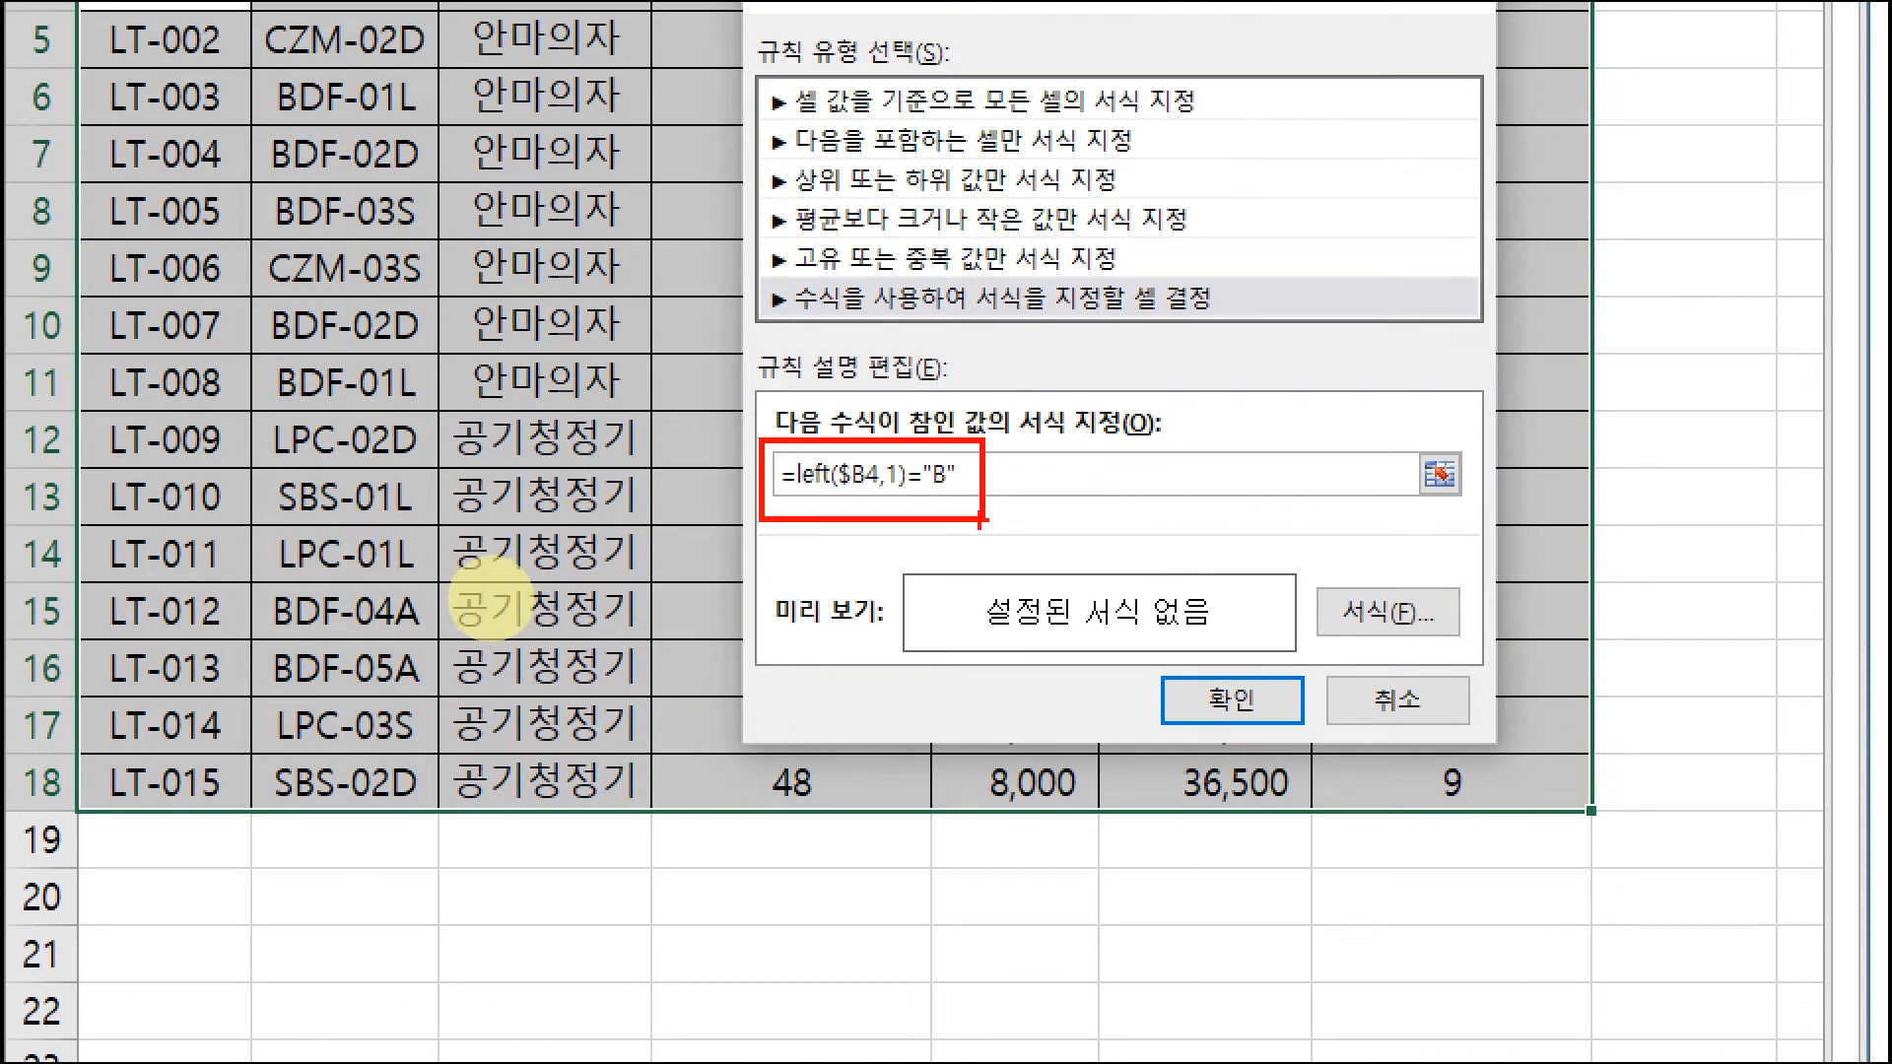
left_click_drag(843, 496, 875, 495)
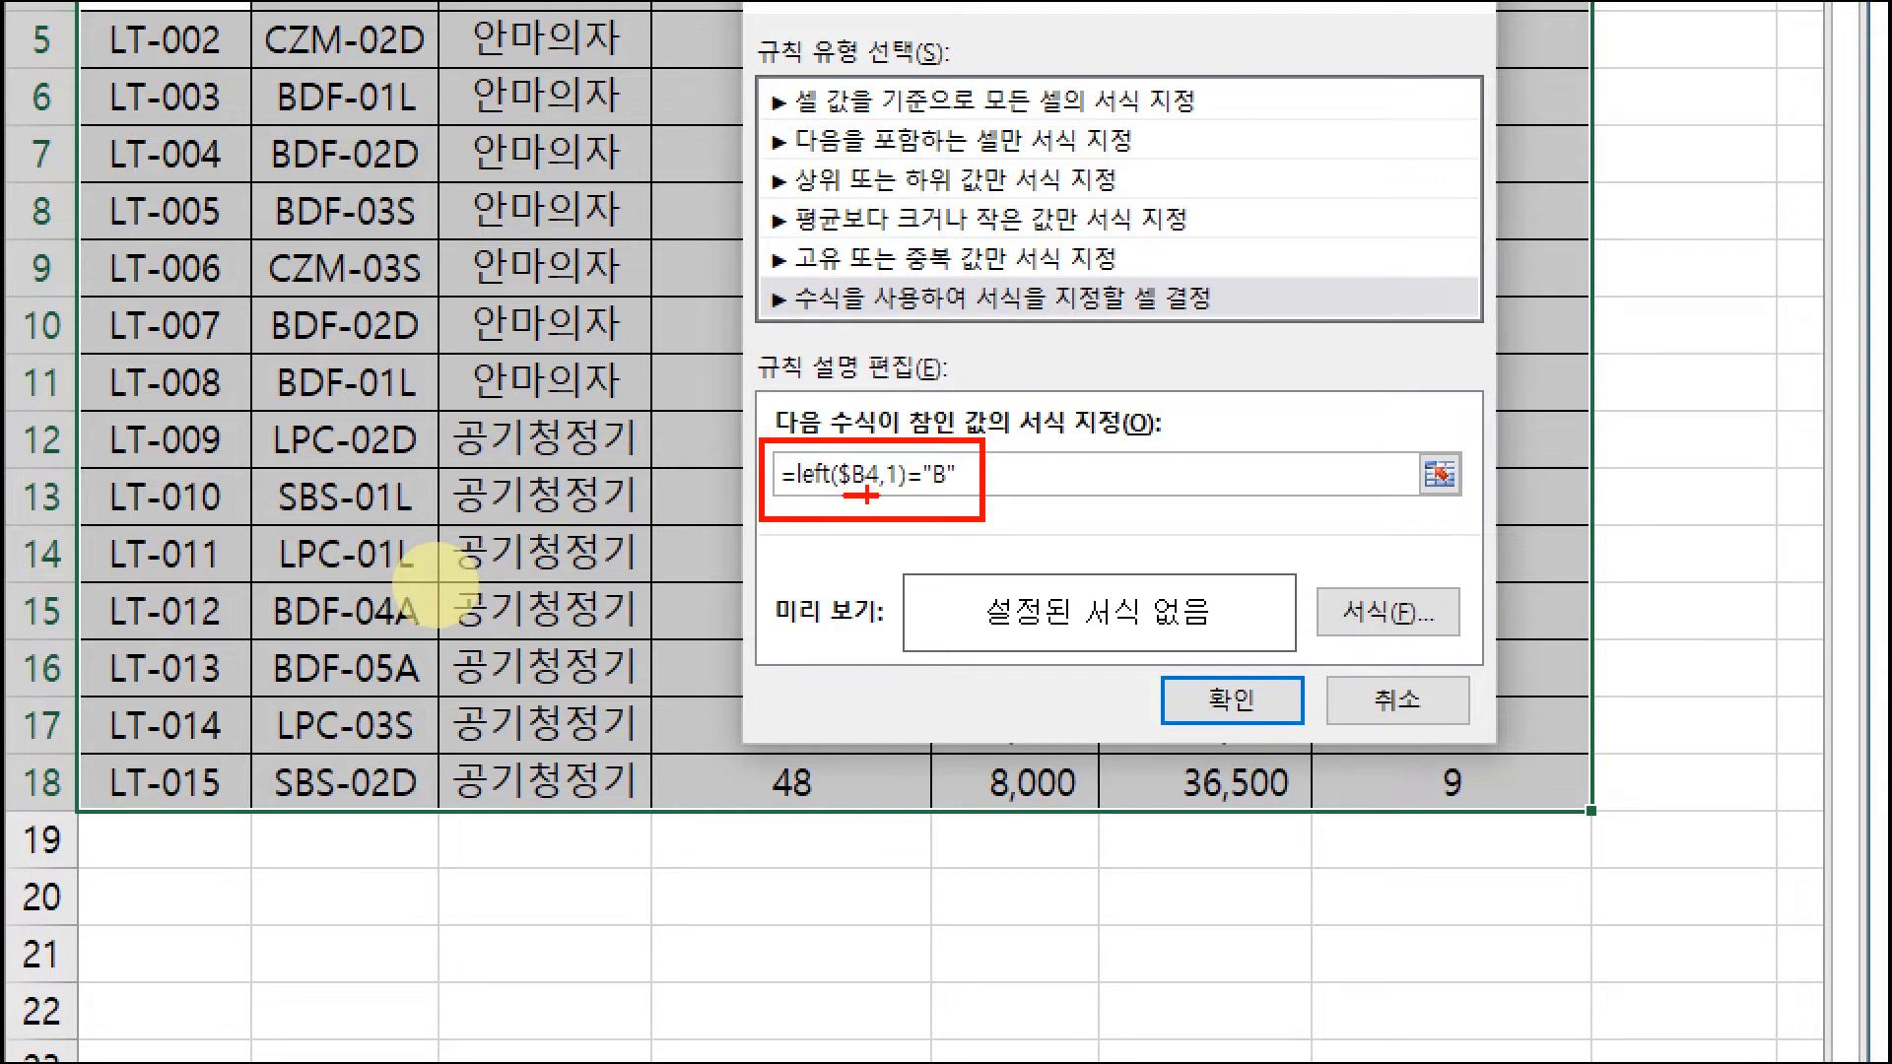
mouse_move(379, 67)
left_mouse_down()
mouse_move(401, 648)
mouse_move(237, 454)
mouse_move(286, 108)
mouse_move(389, 177)
left_mouse_up()
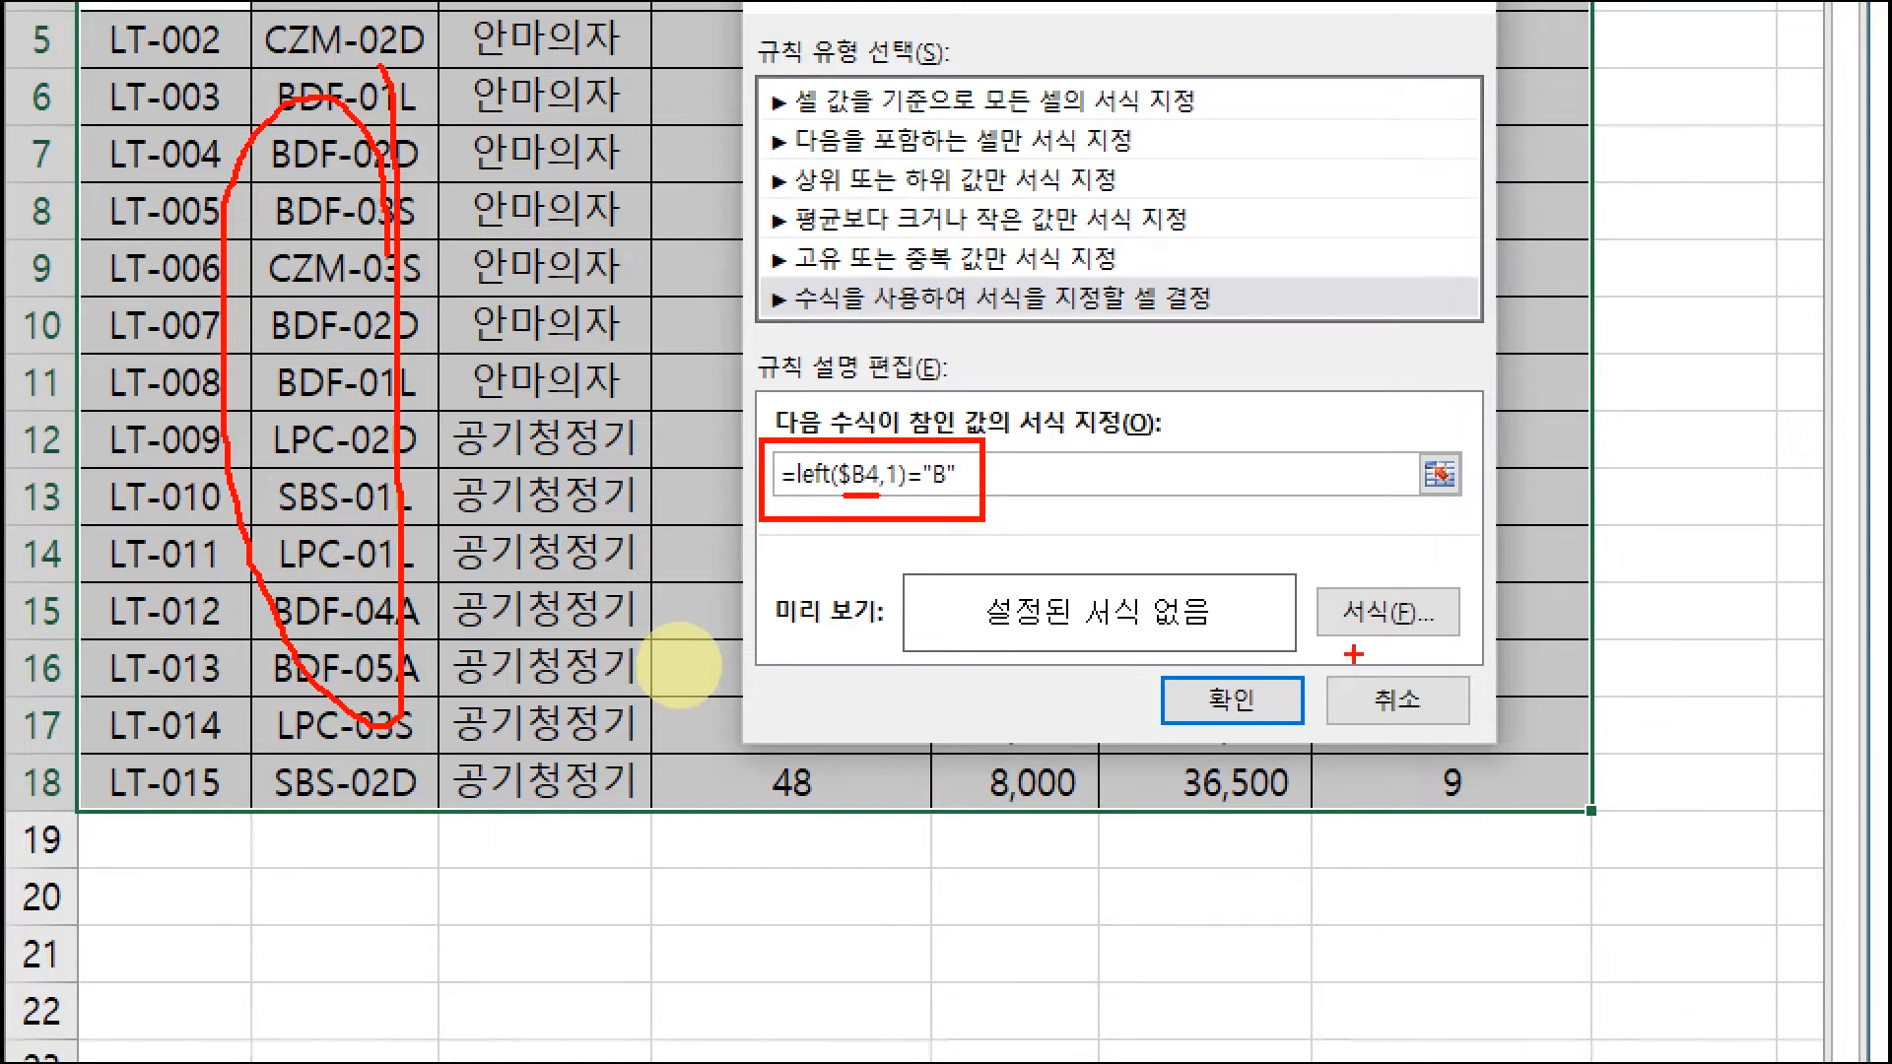
key("Escape")
Step: Give matching rows orange text and a purple fill, and apply the rule to A4:G18
left_click(696, 652)
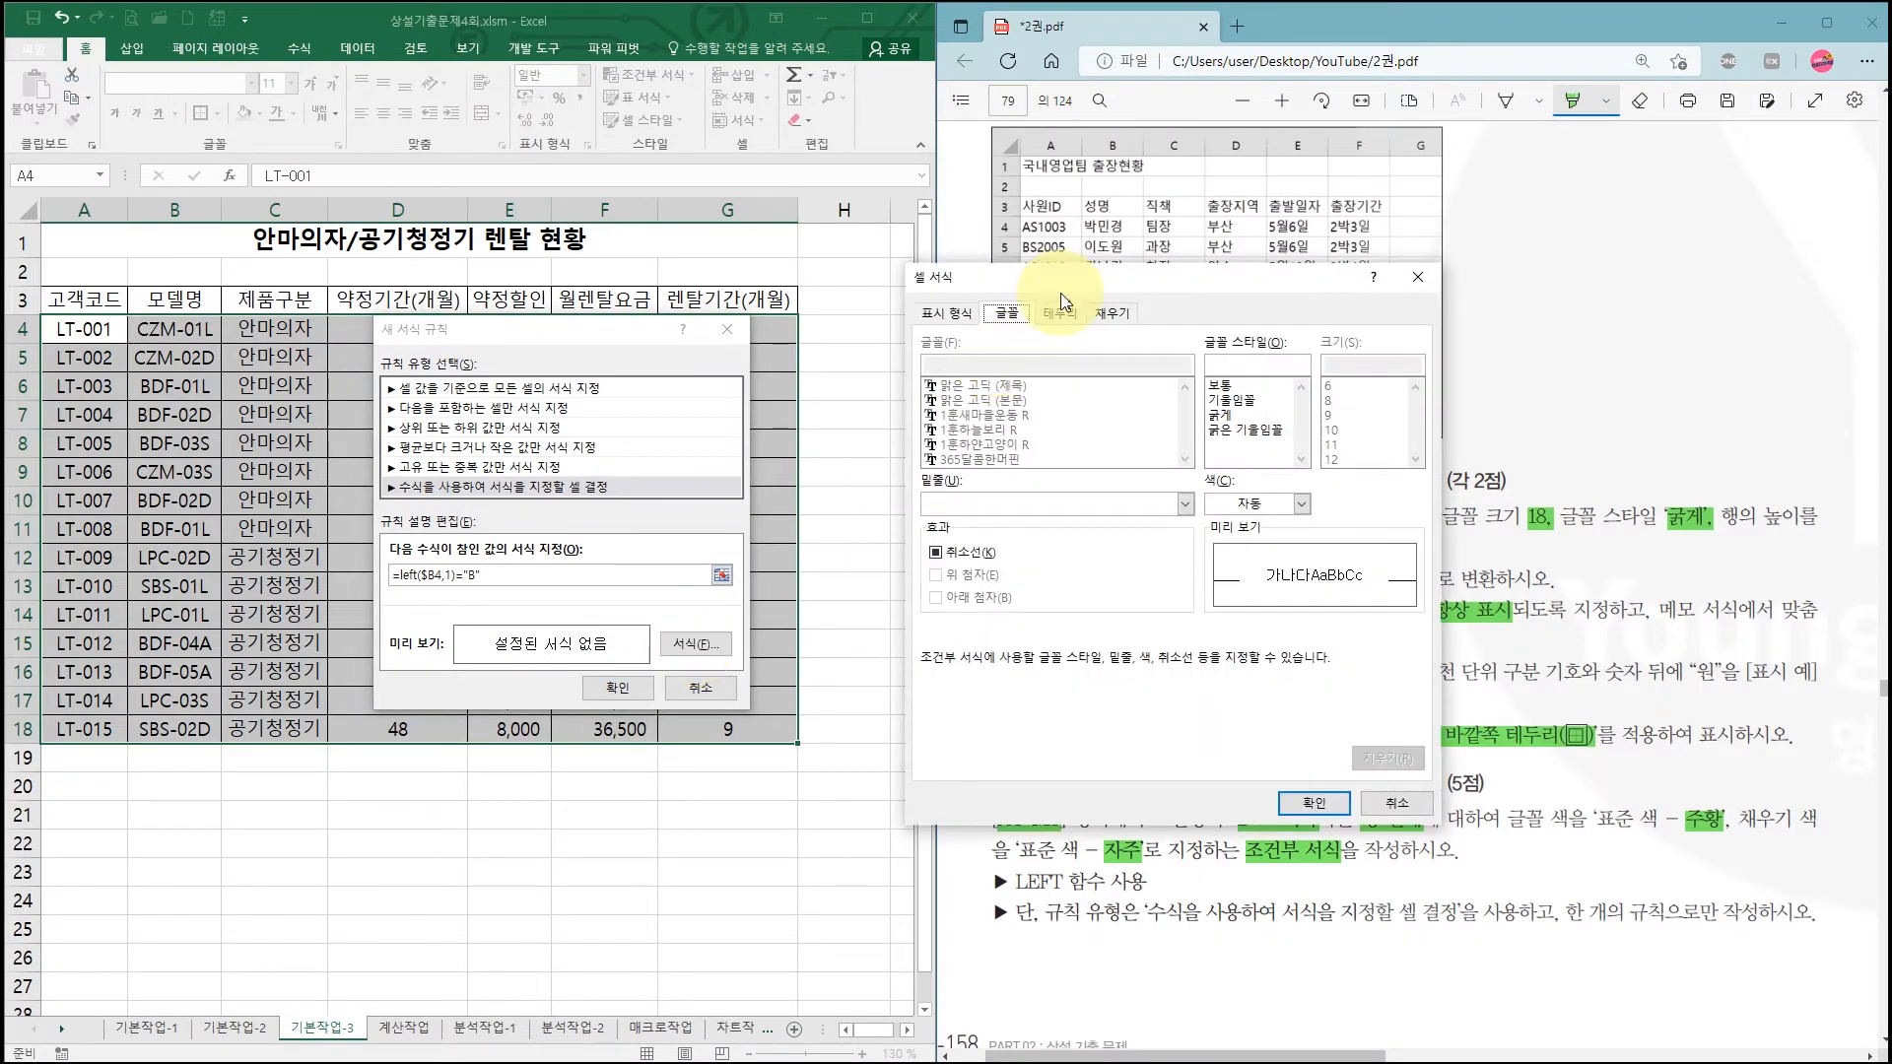
left_click_drag(1059, 282, 596, 282)
left_click(828, 496)
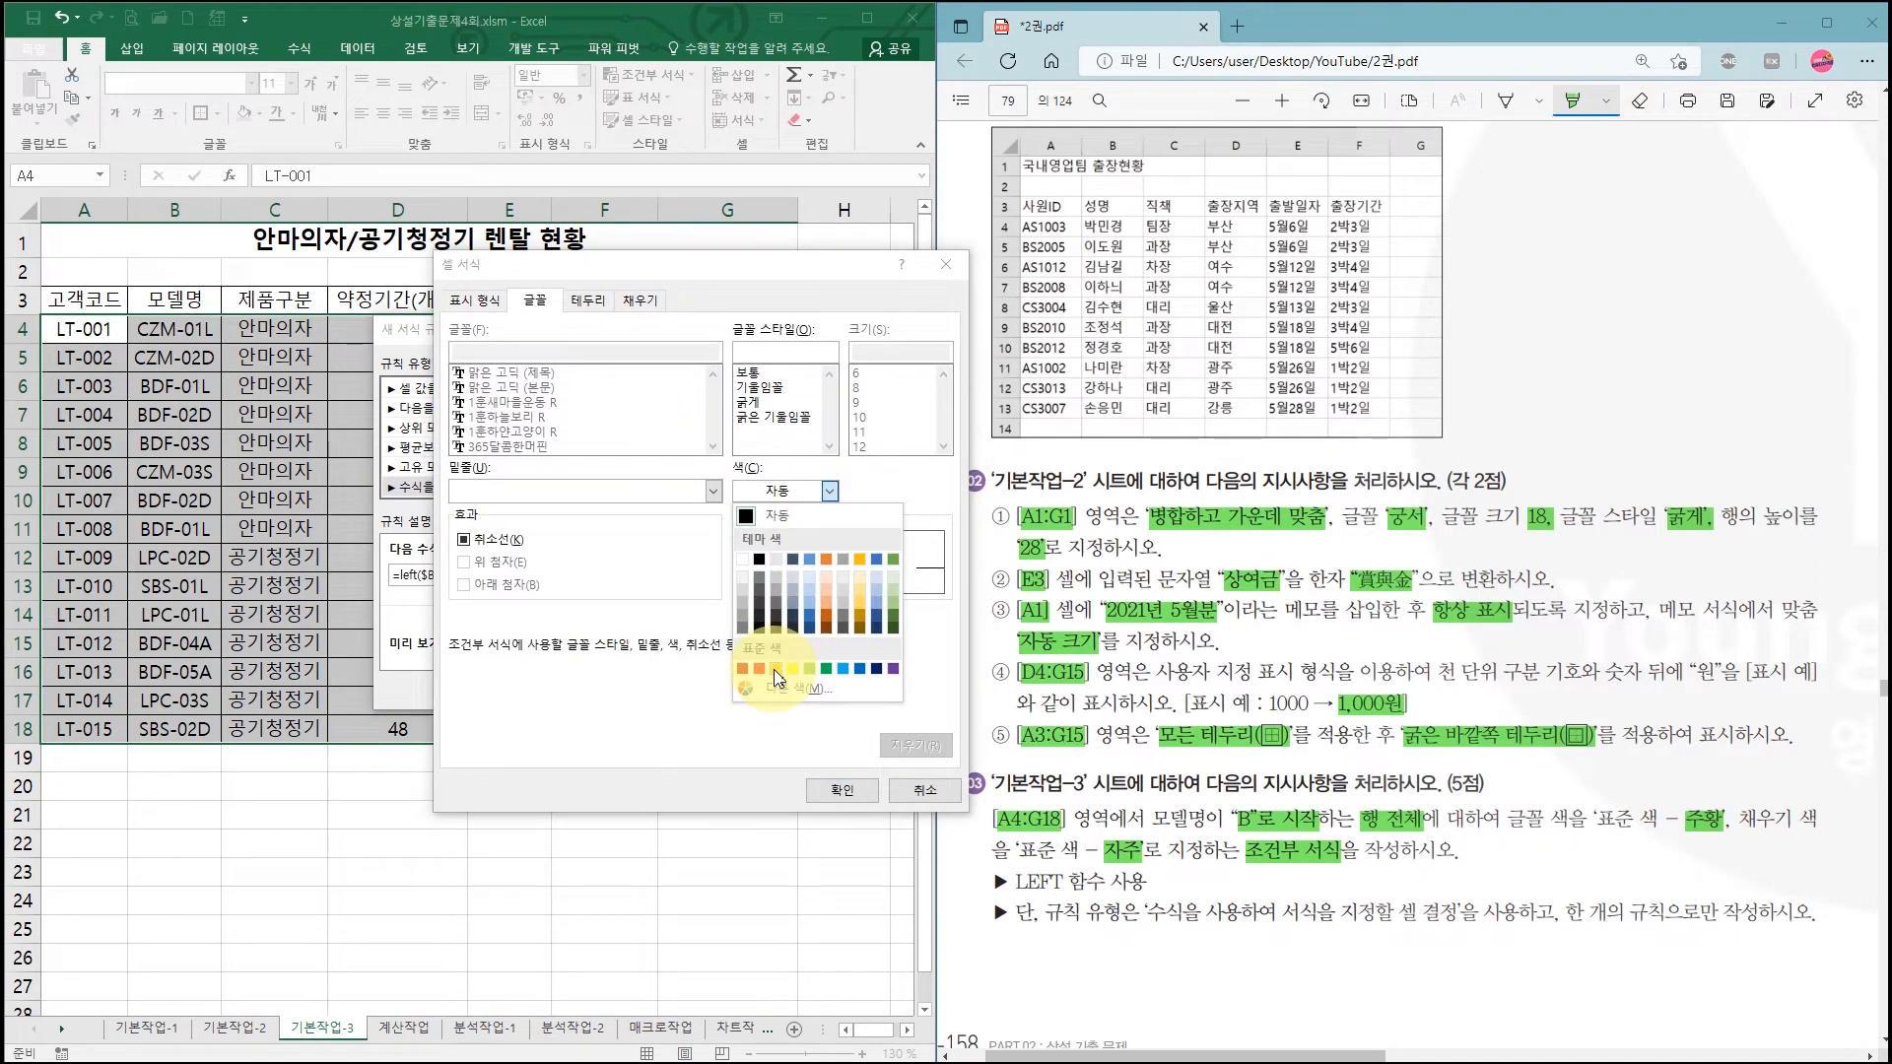
left_click(775, 670)
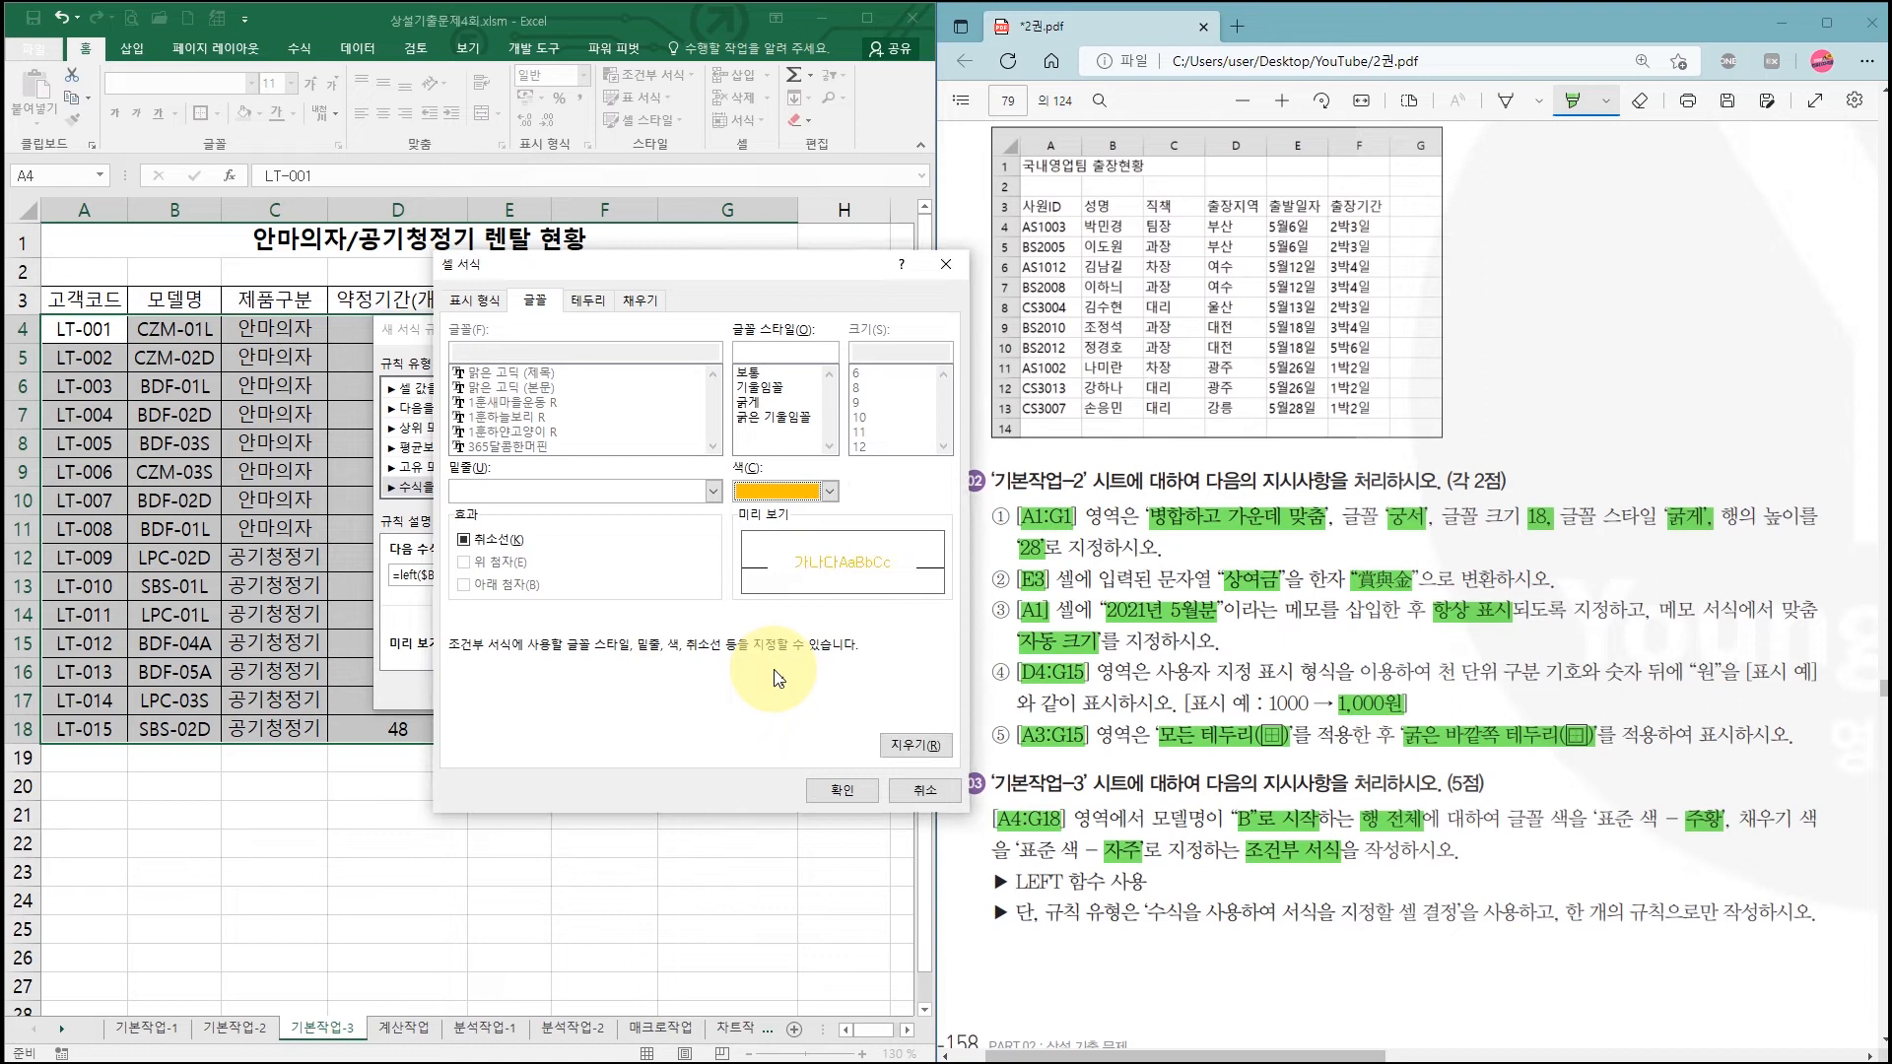
left_click(638, 305)
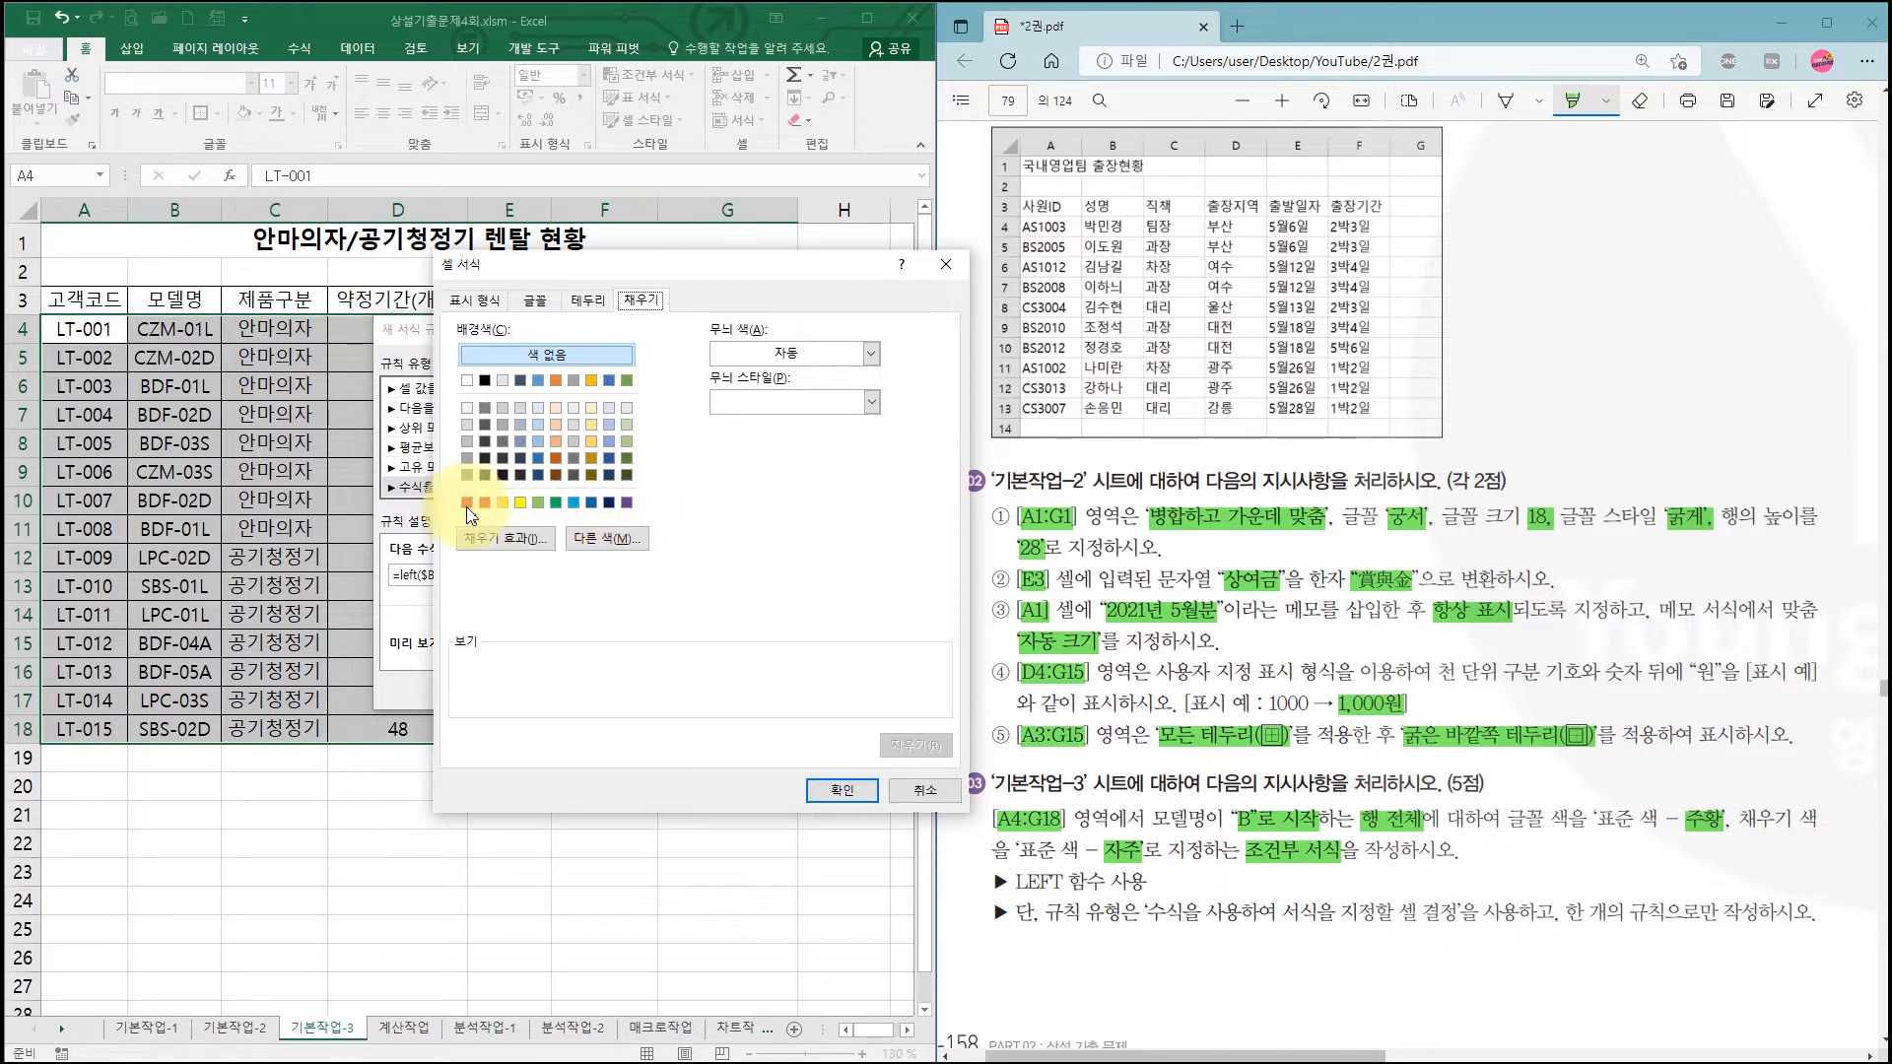
left_click(627, 503)
left_click(844, 795)
left_click(613, 693)
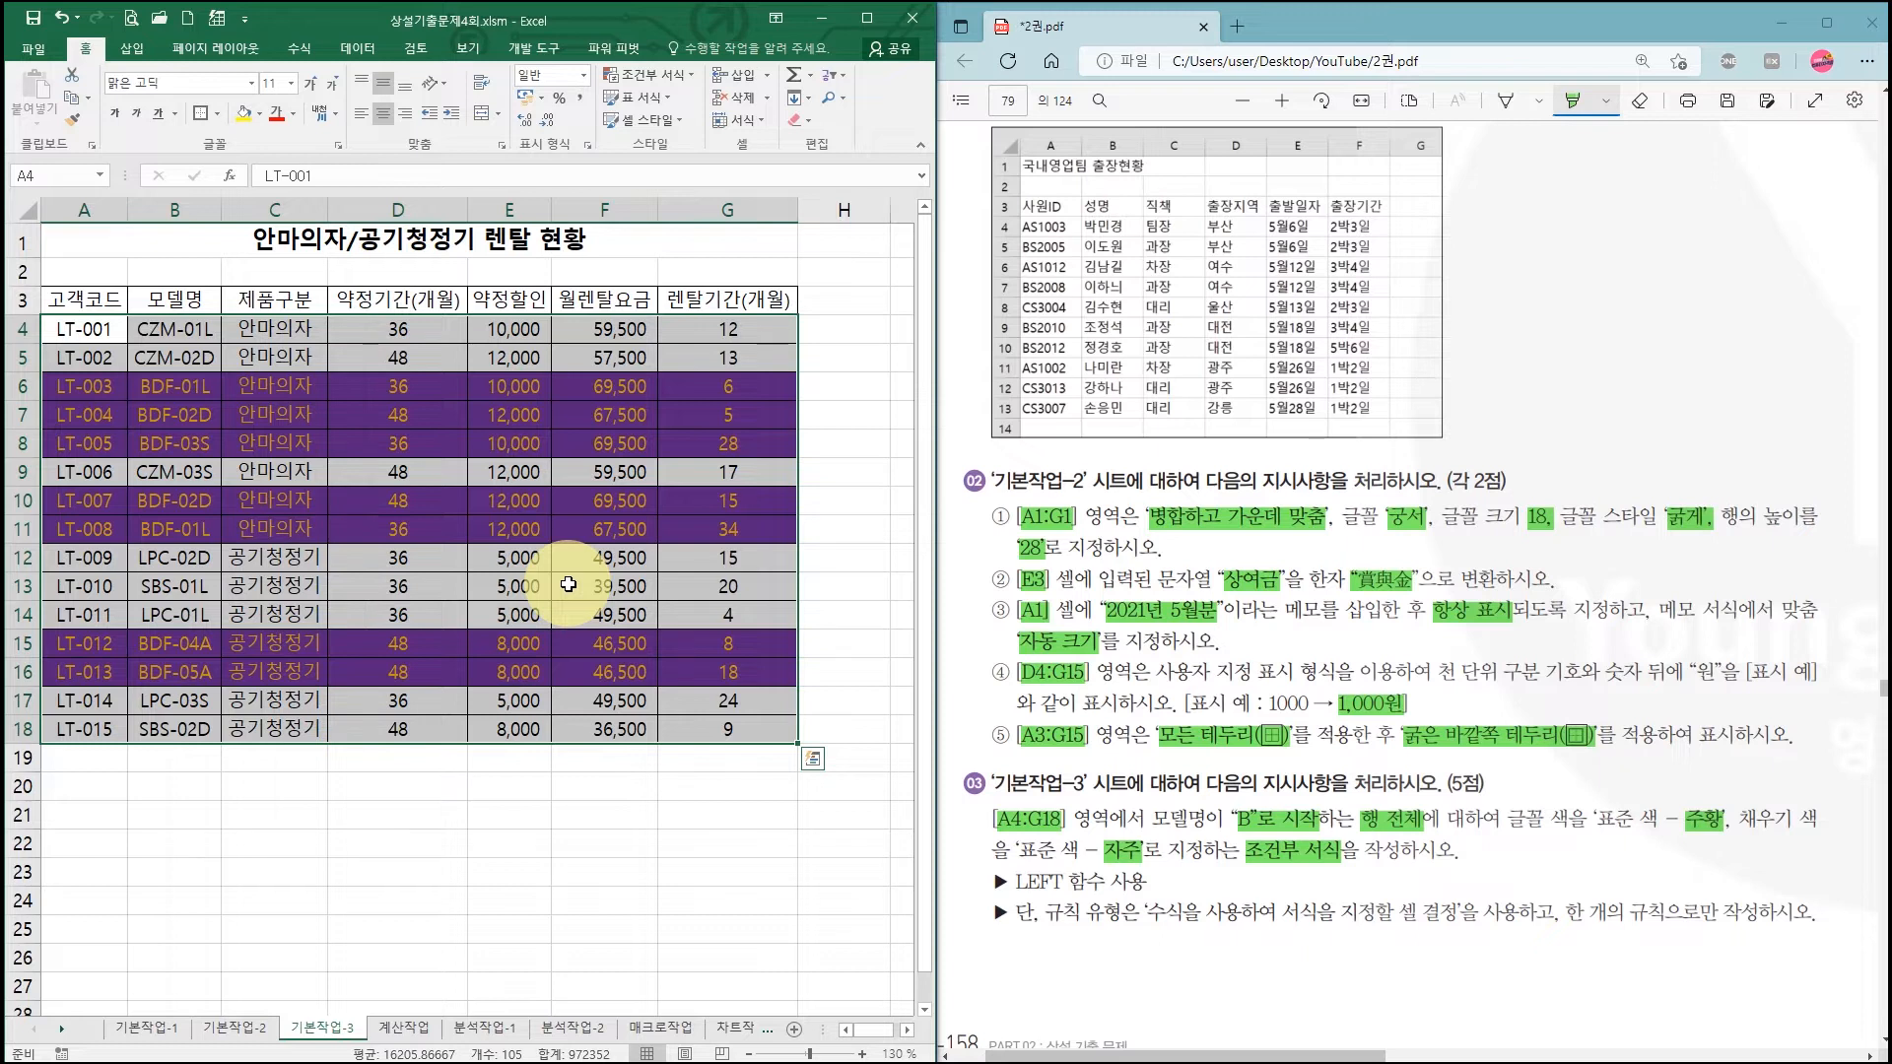
left_click(725, 613)
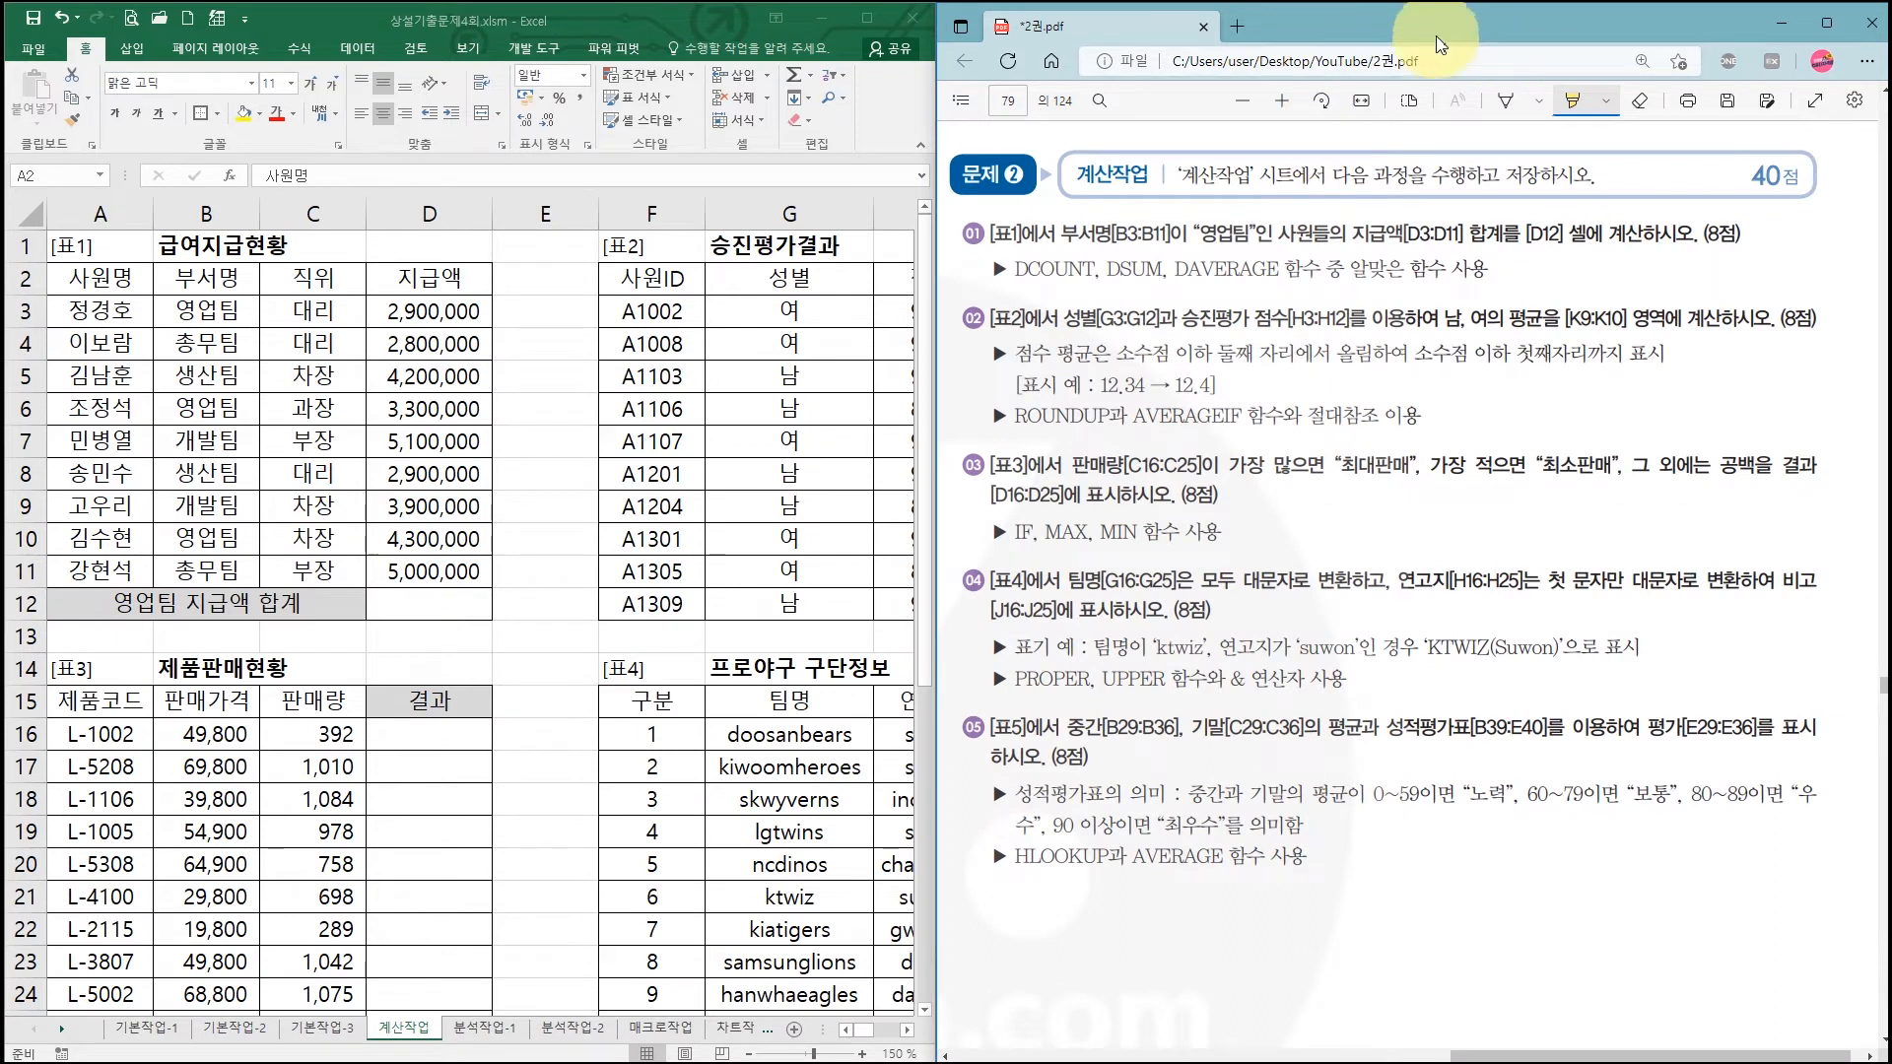
Step: Highlight the 영업팀 condition in task ① and mark the 부서명 header with 영업팀 below it
left_click_drag(1062, 234, 1462, 235)
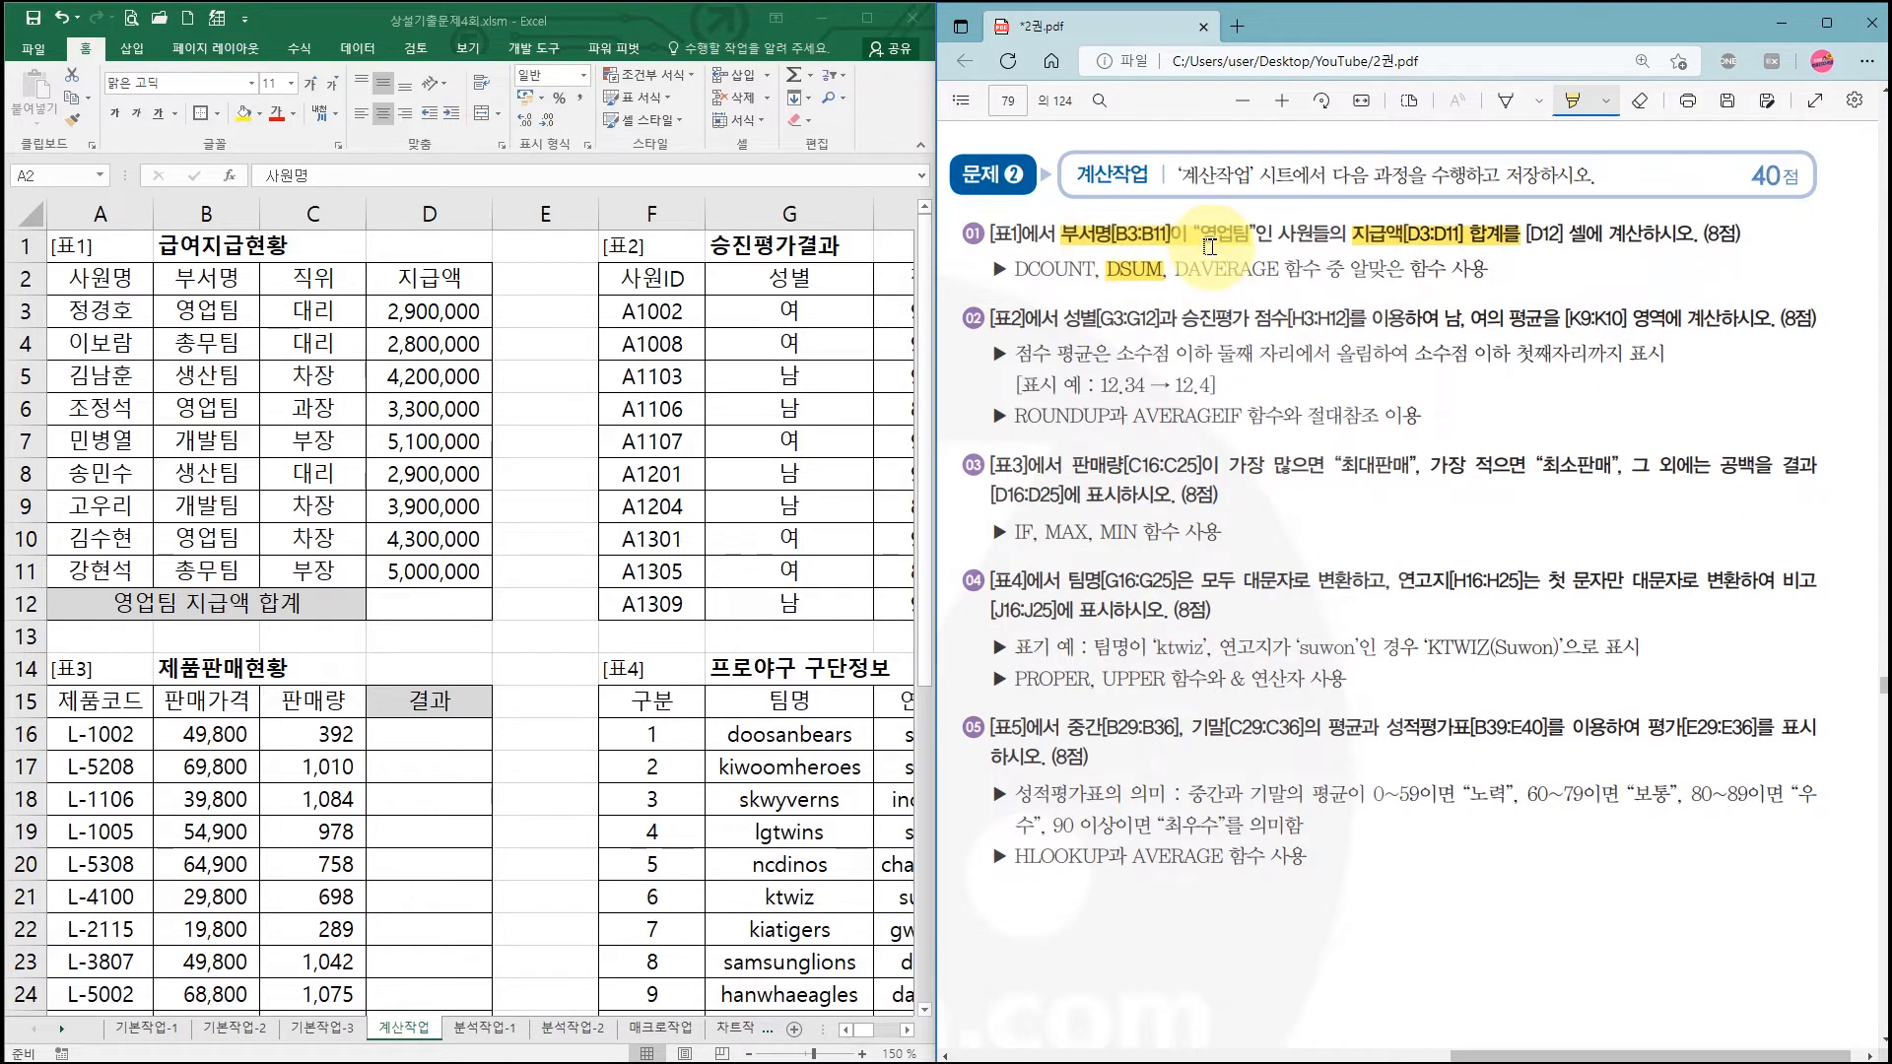
left_click(214, 278)
left_click_drag(214, 277, 213, 312)
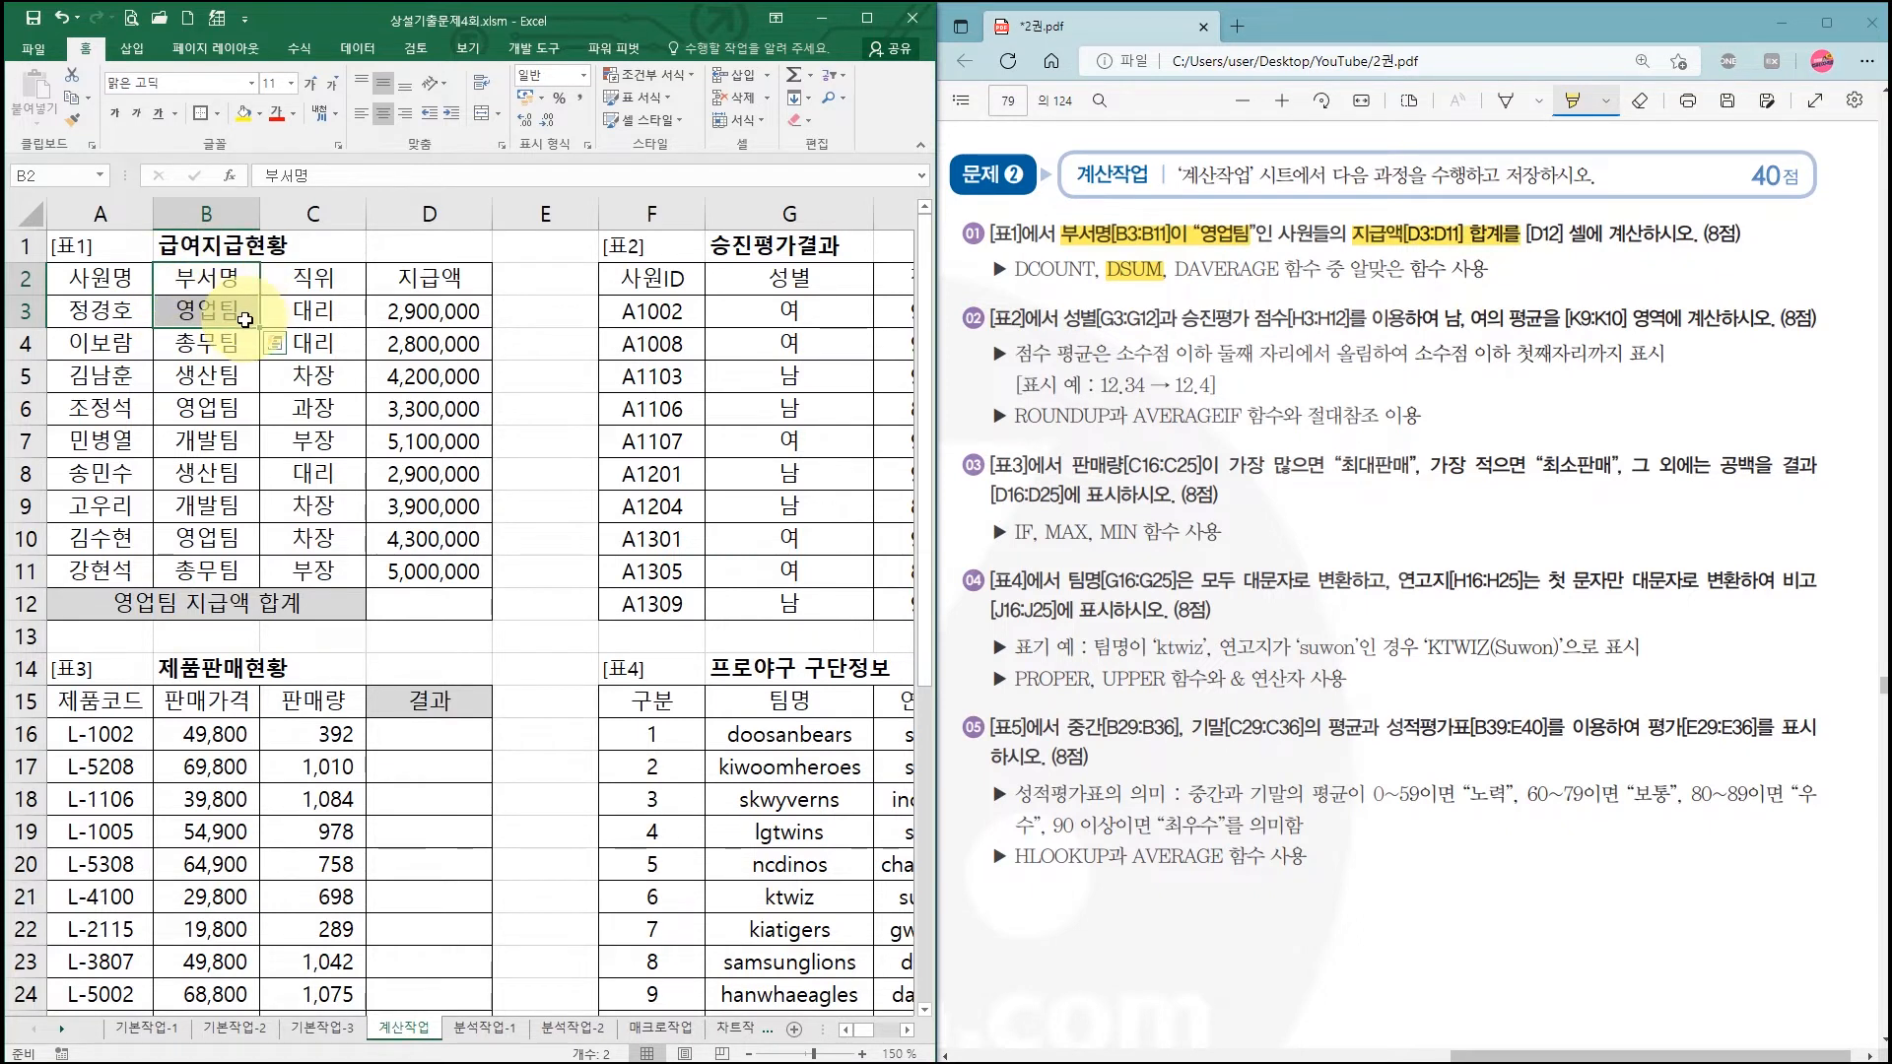
Step: Enter =DSUM(A2:D11,D2,B2:B3) in D12 to total 영업팀 pay, giving 10,500,000
left_click(425, 607)
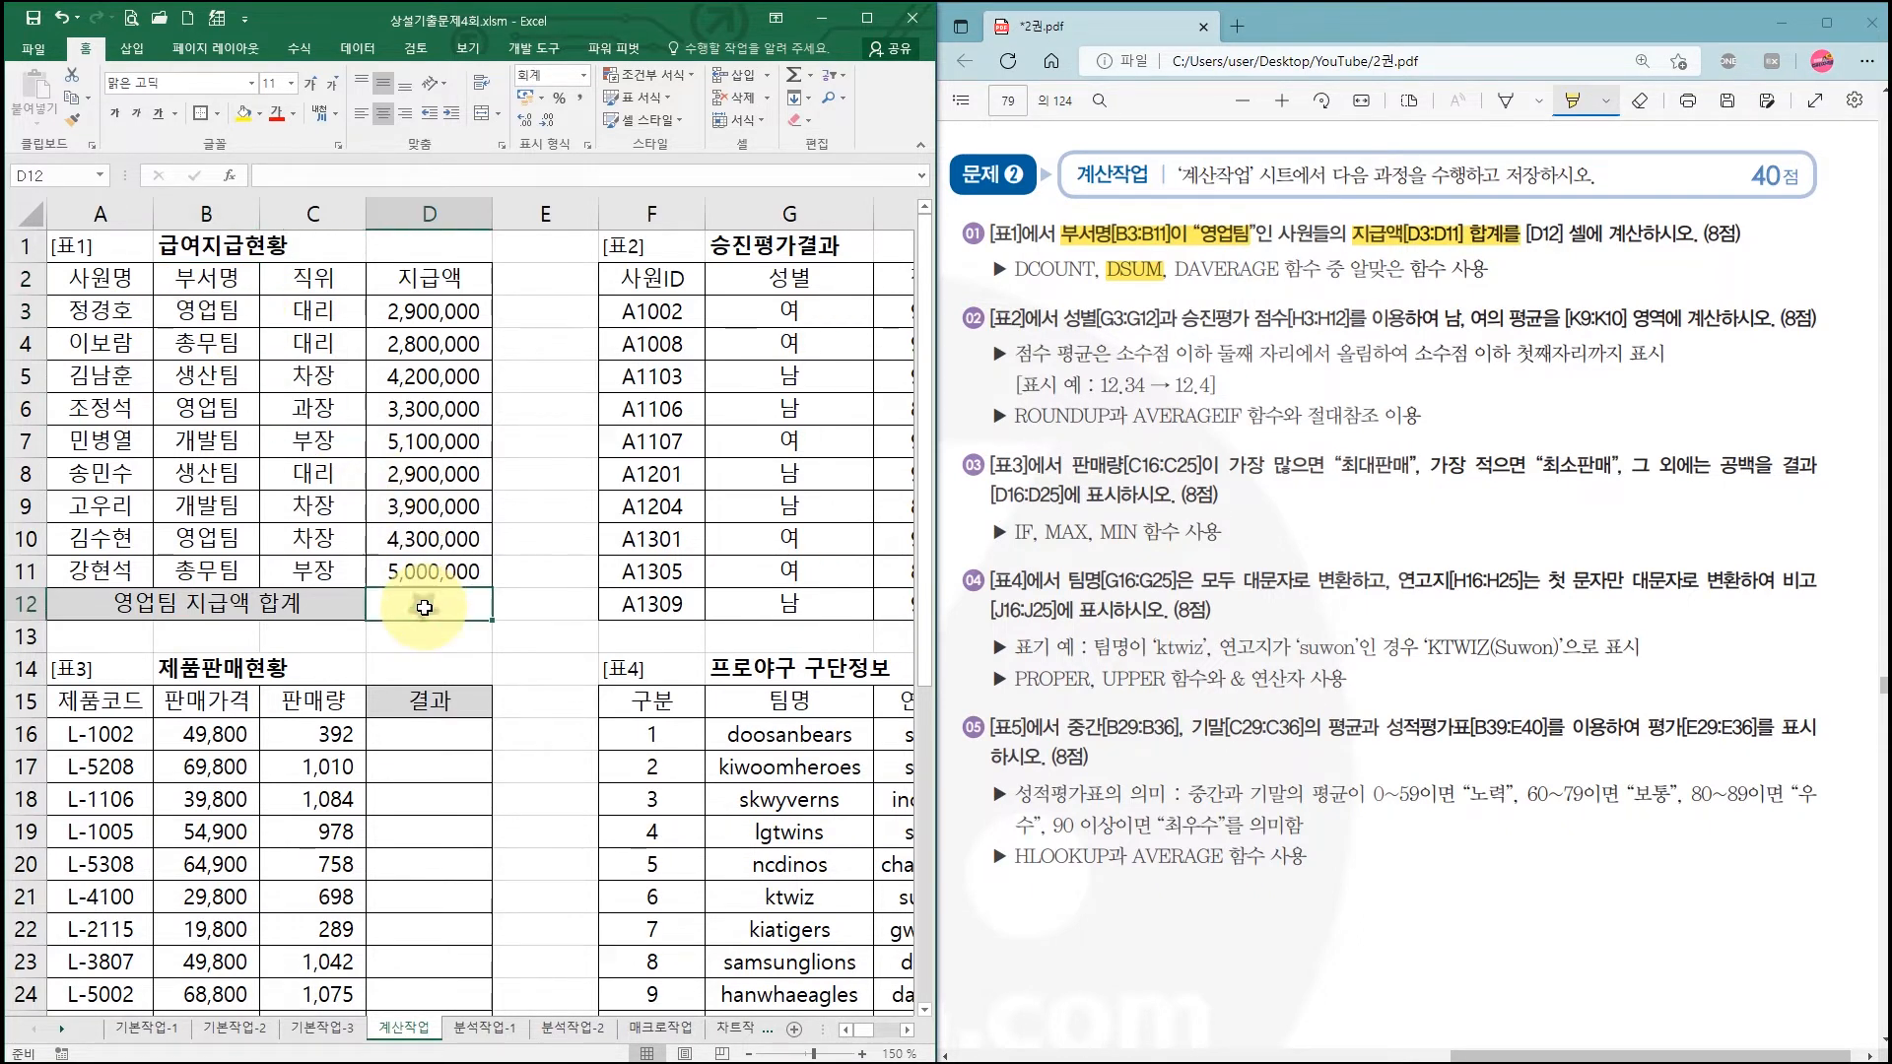
type("=dsum")
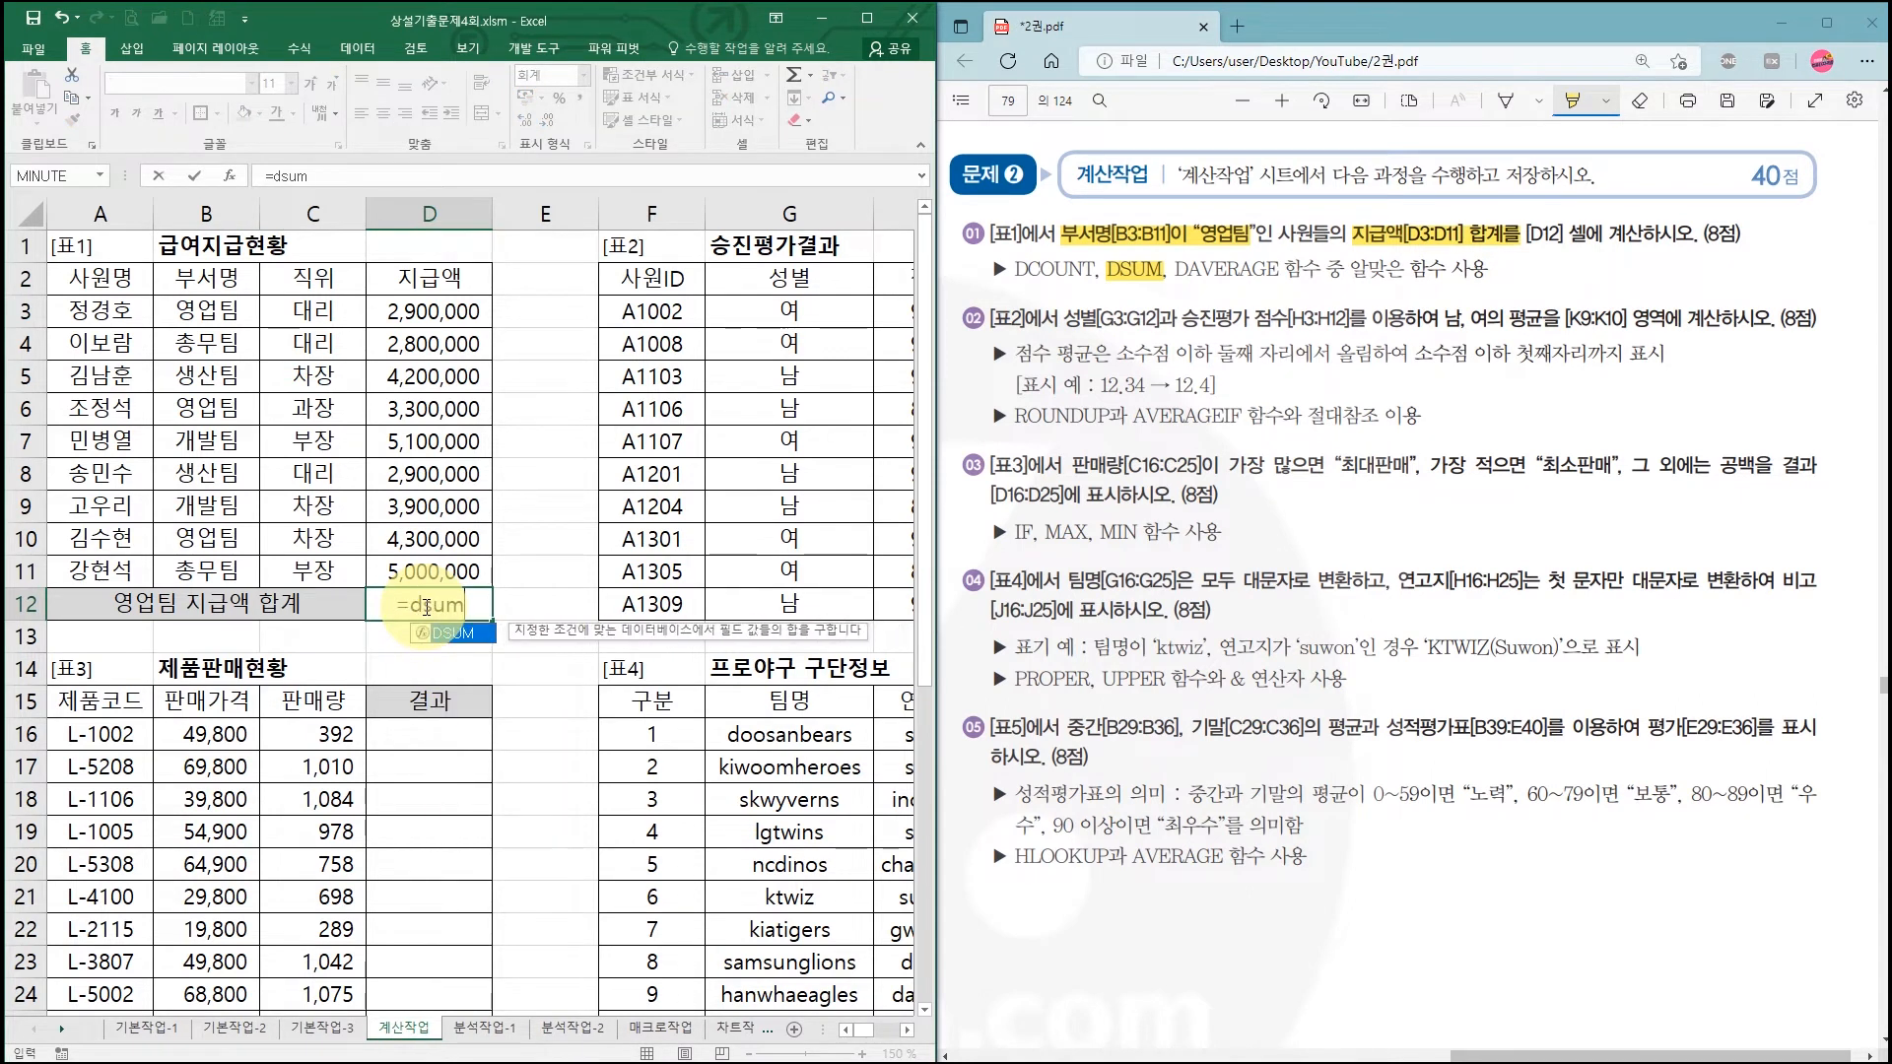
key("ctrl+a")
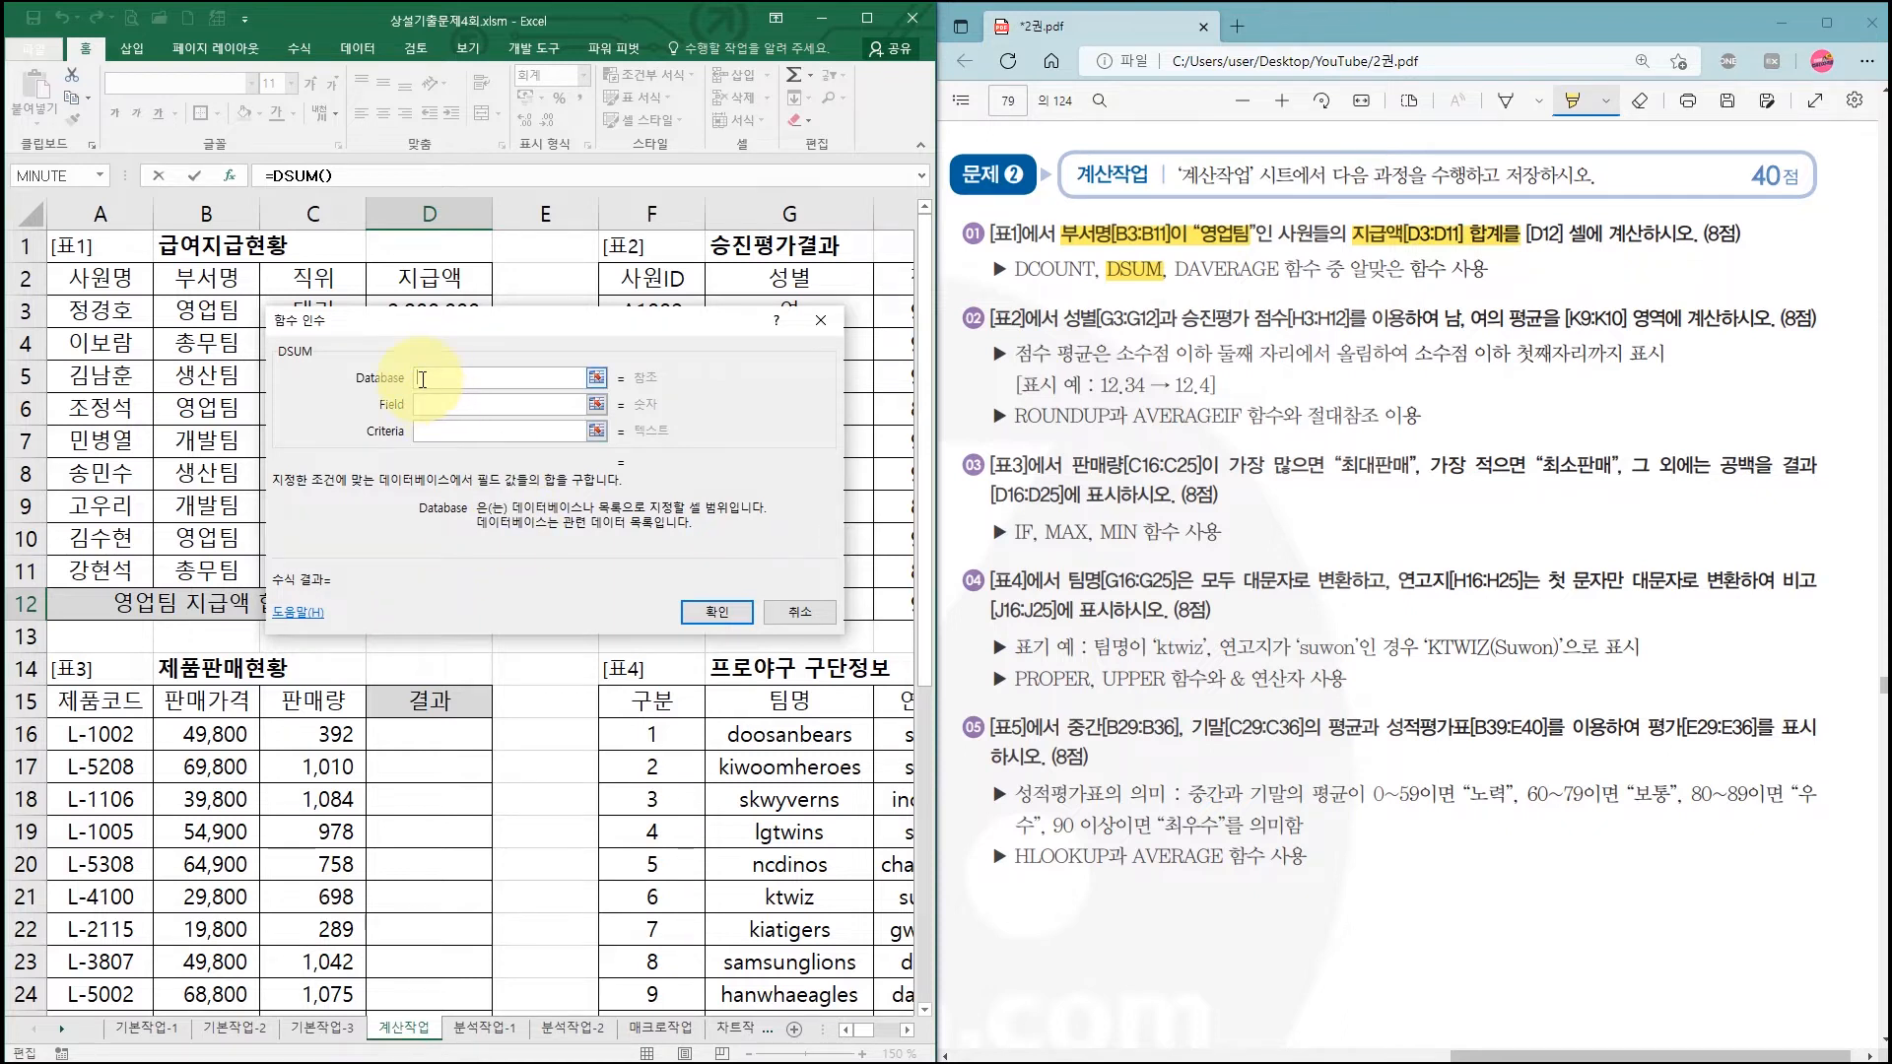
left_click_drag(407, 319, 404, 651)
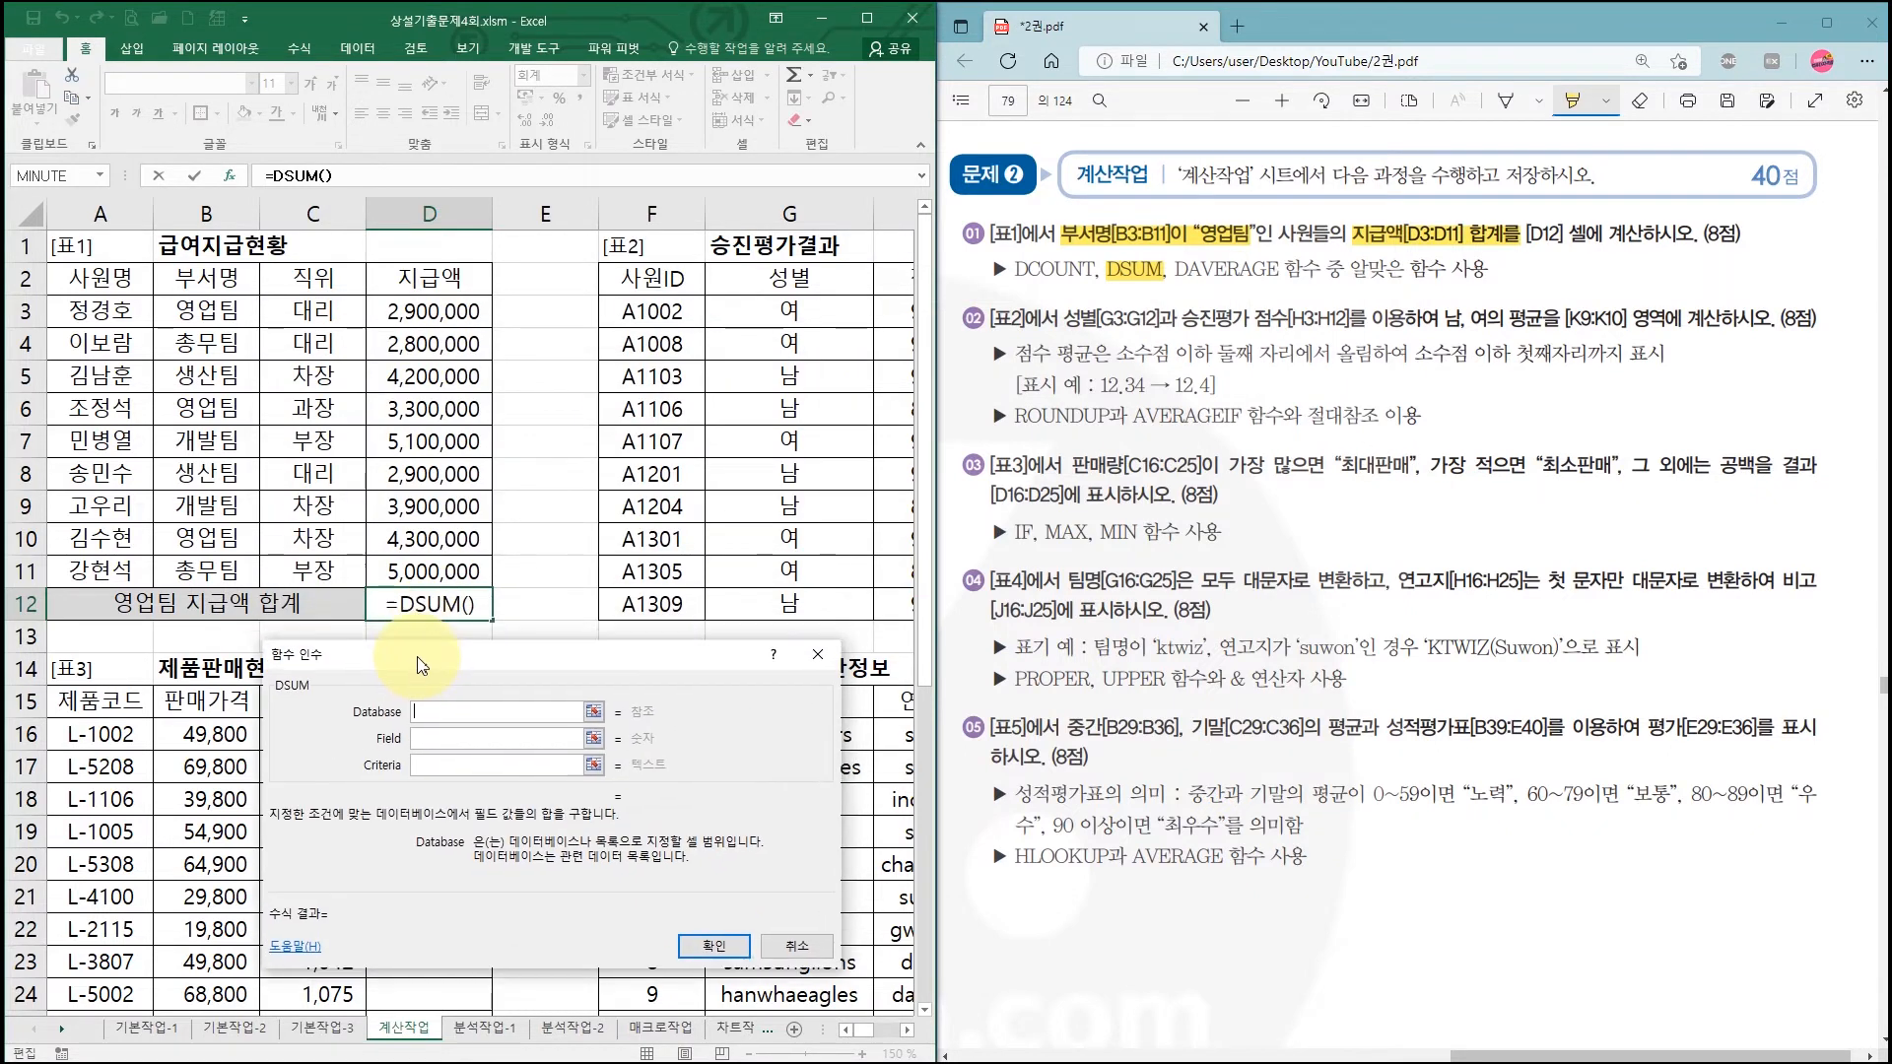
left_click_drag(87, 278, 421, 572)
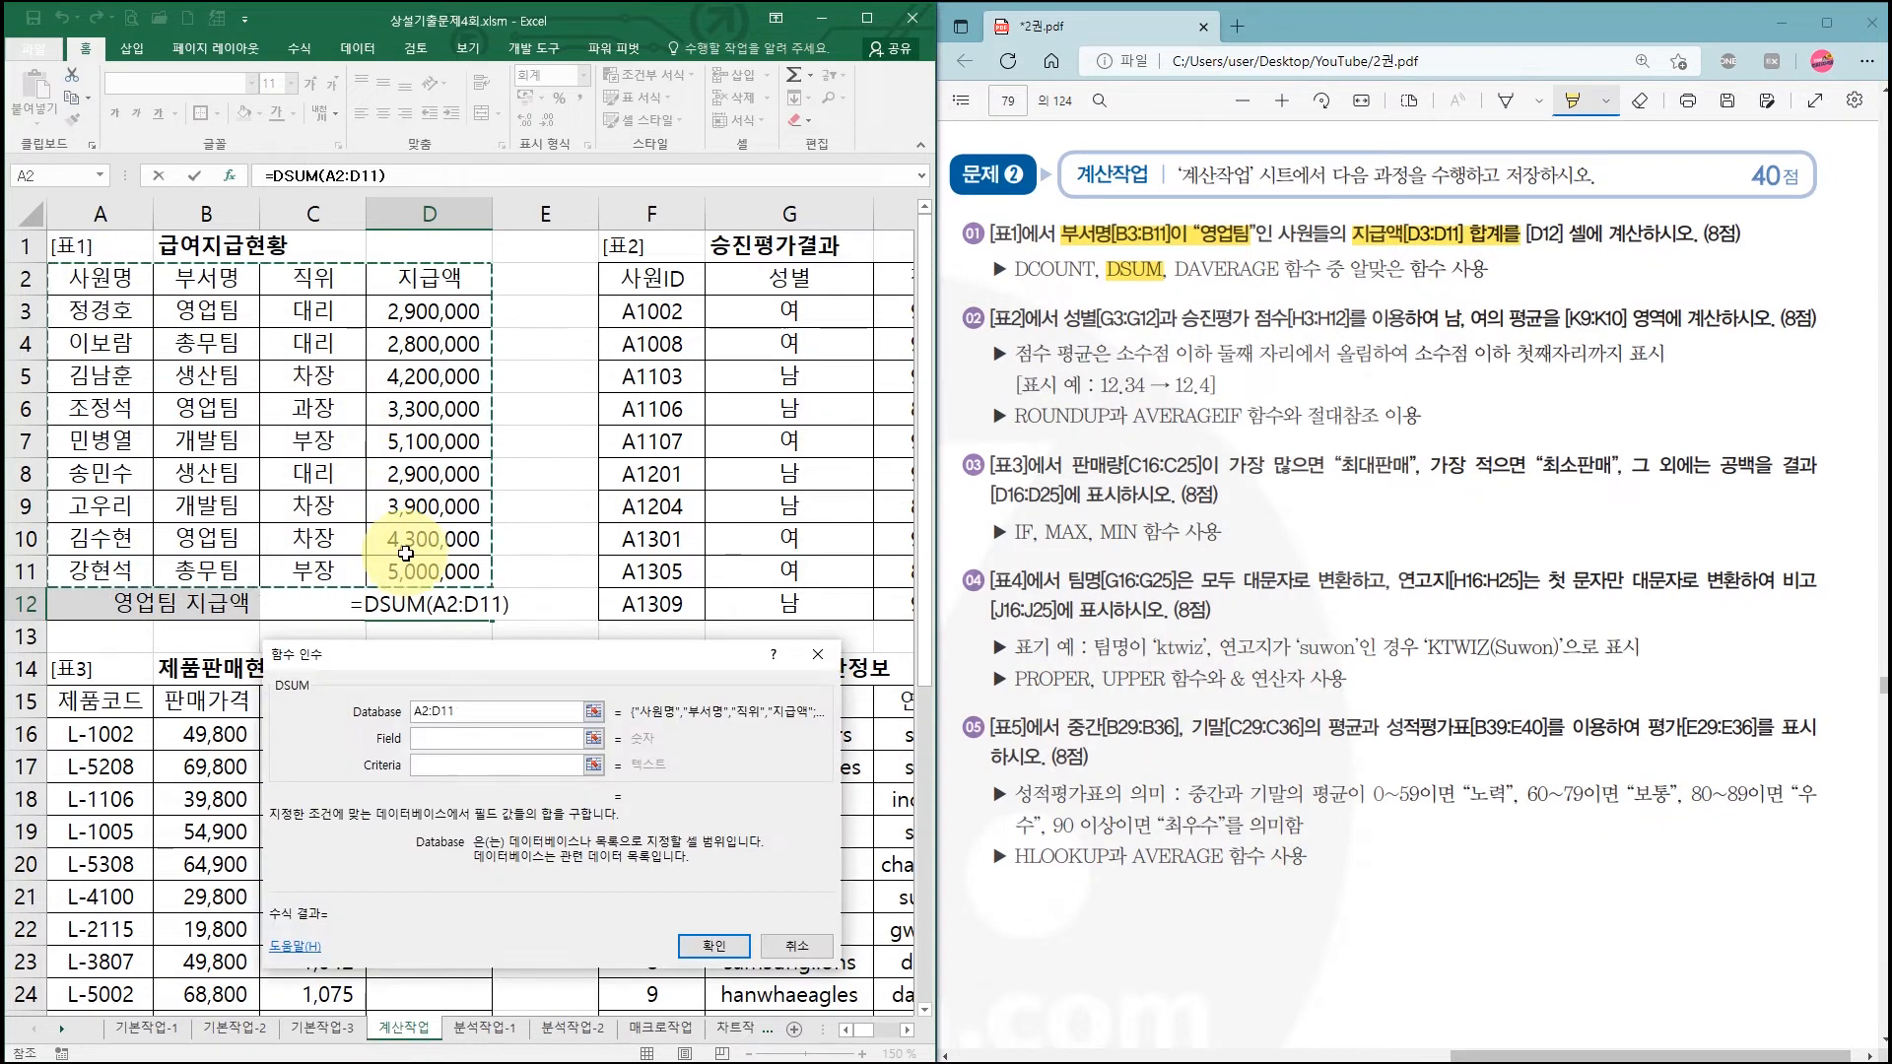
left_click(444, 735)
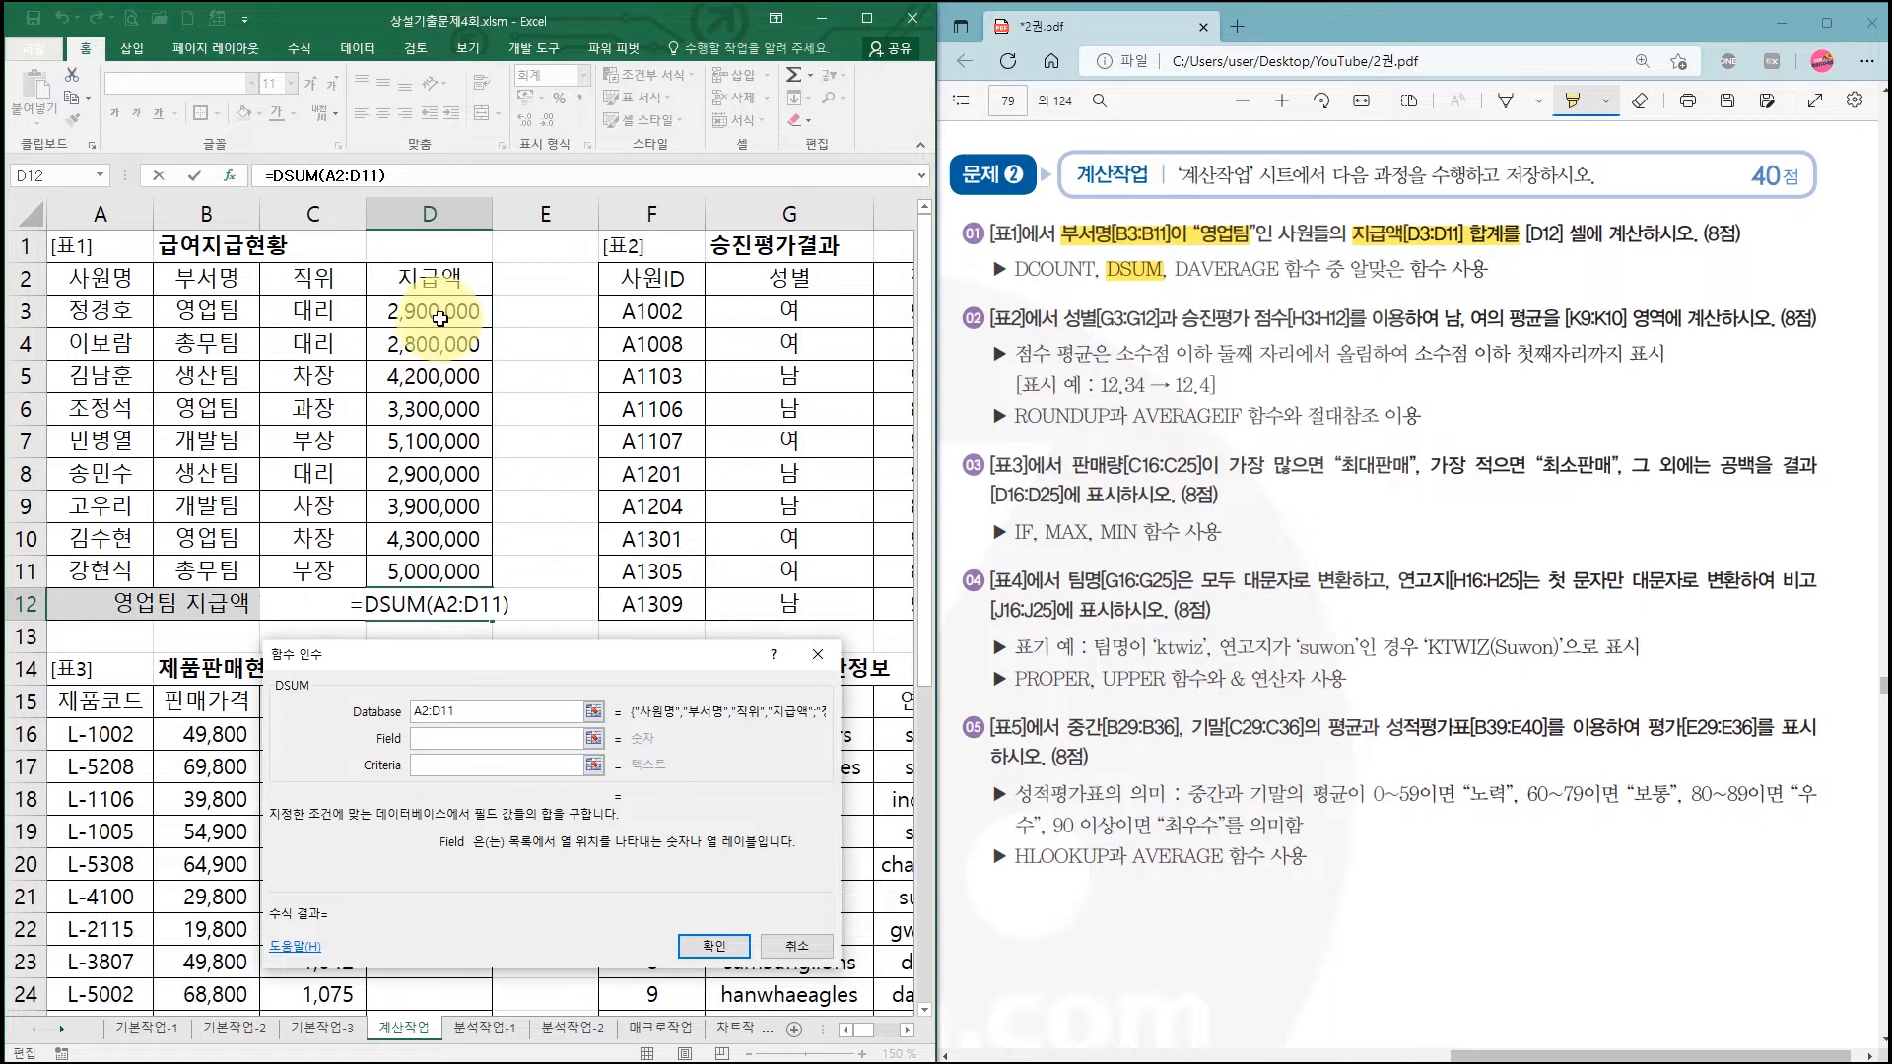
left_click(438, 282)
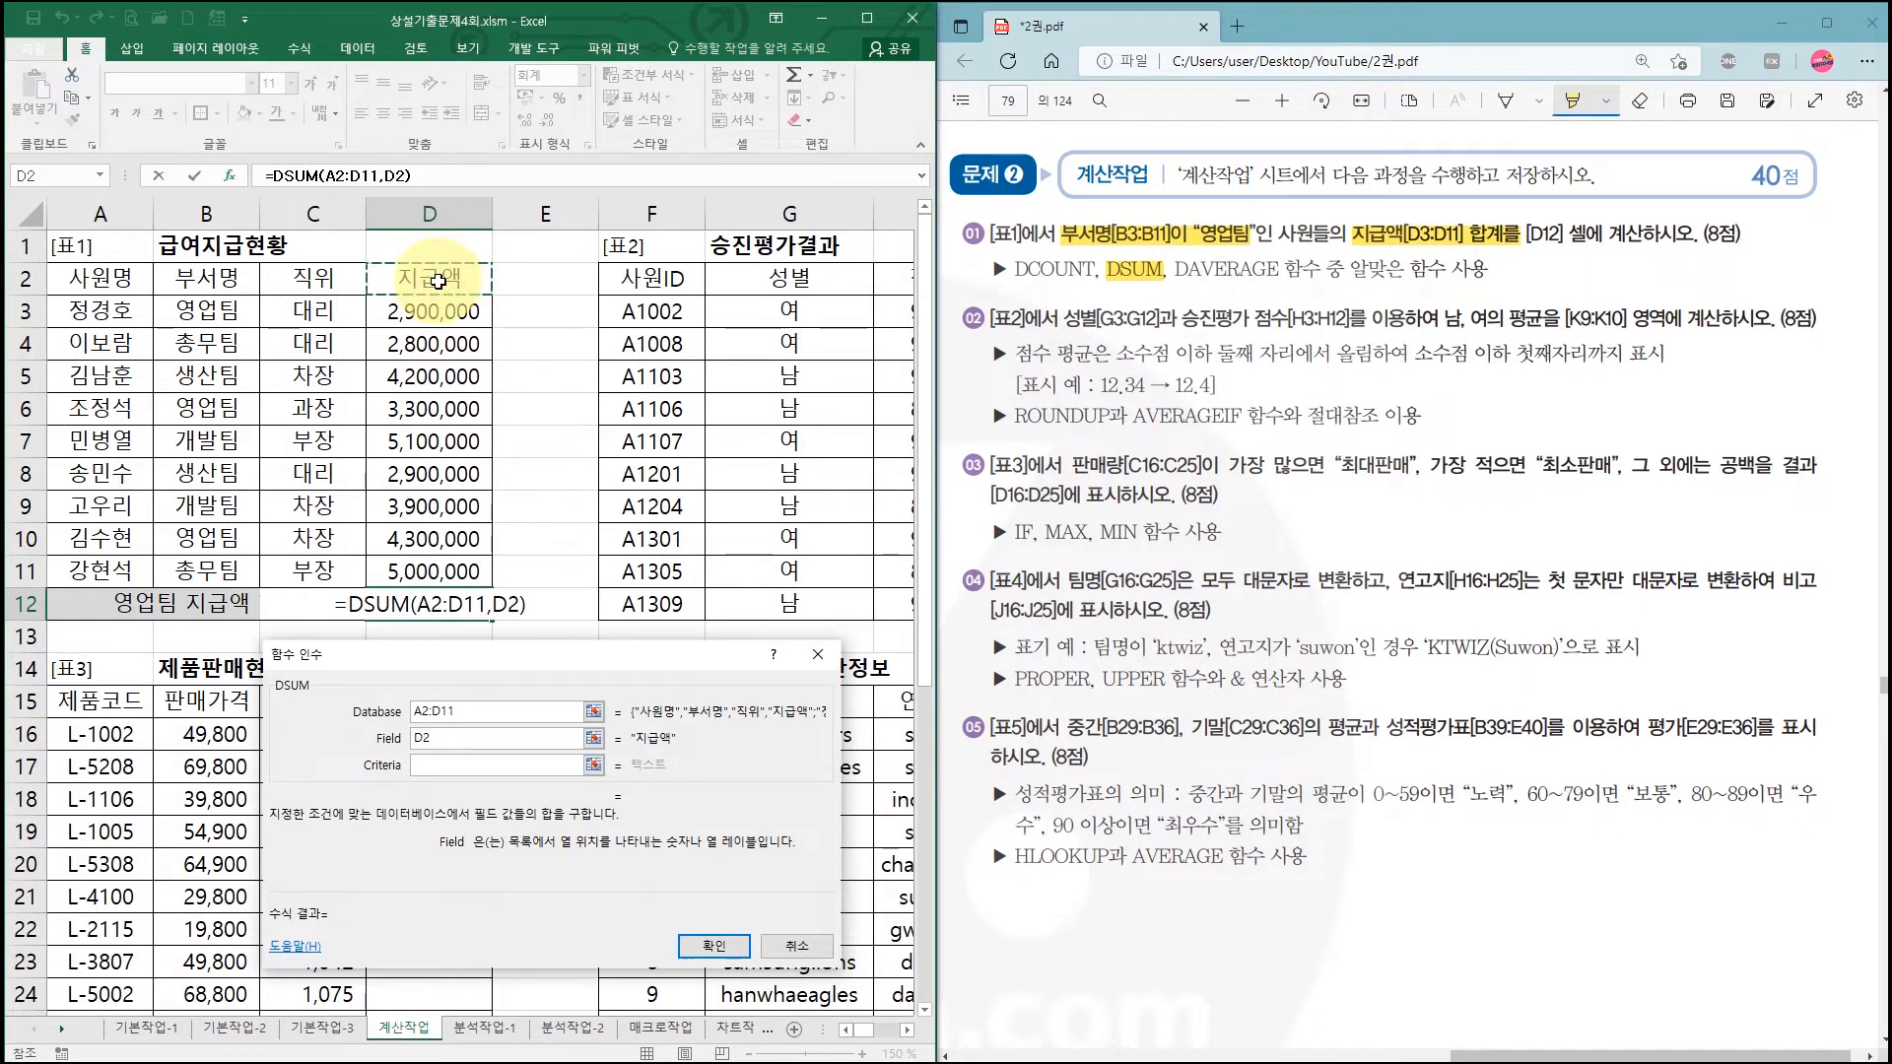
left_click(434, 765)
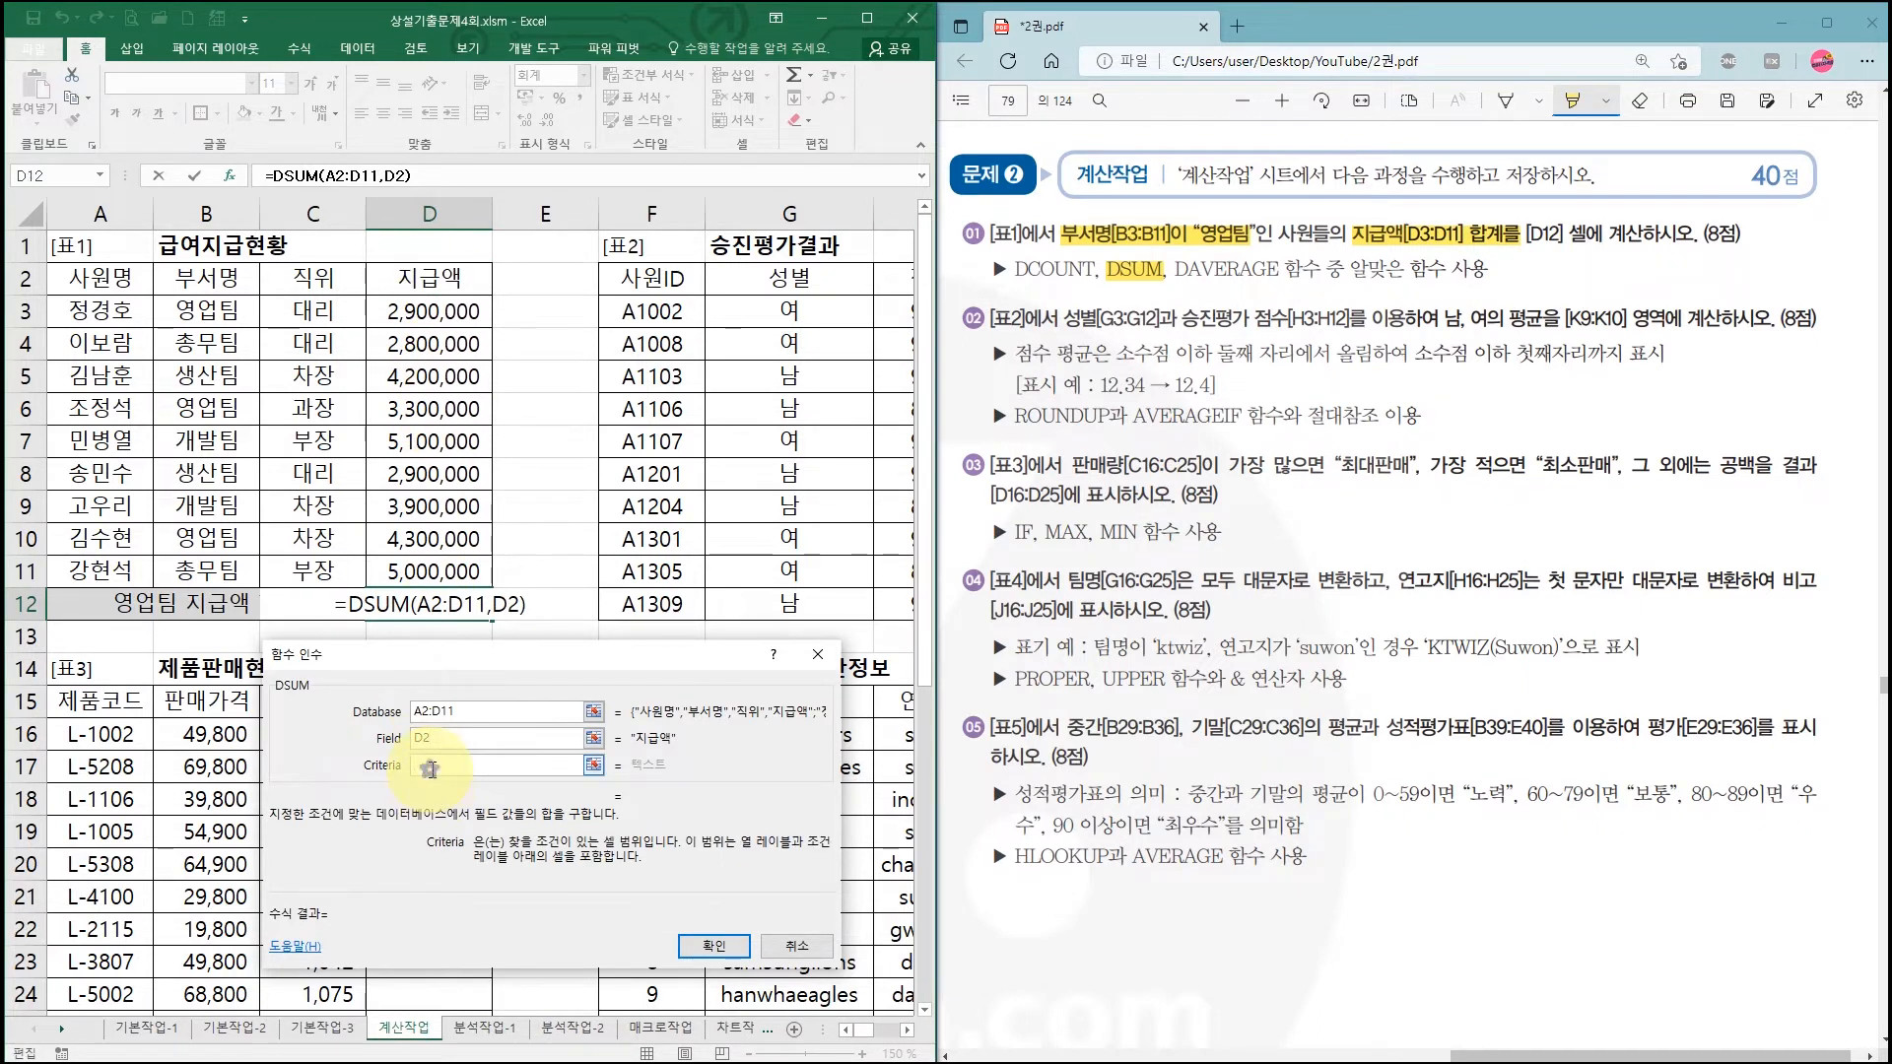
left_click_drag(218, 281, 232, 311)
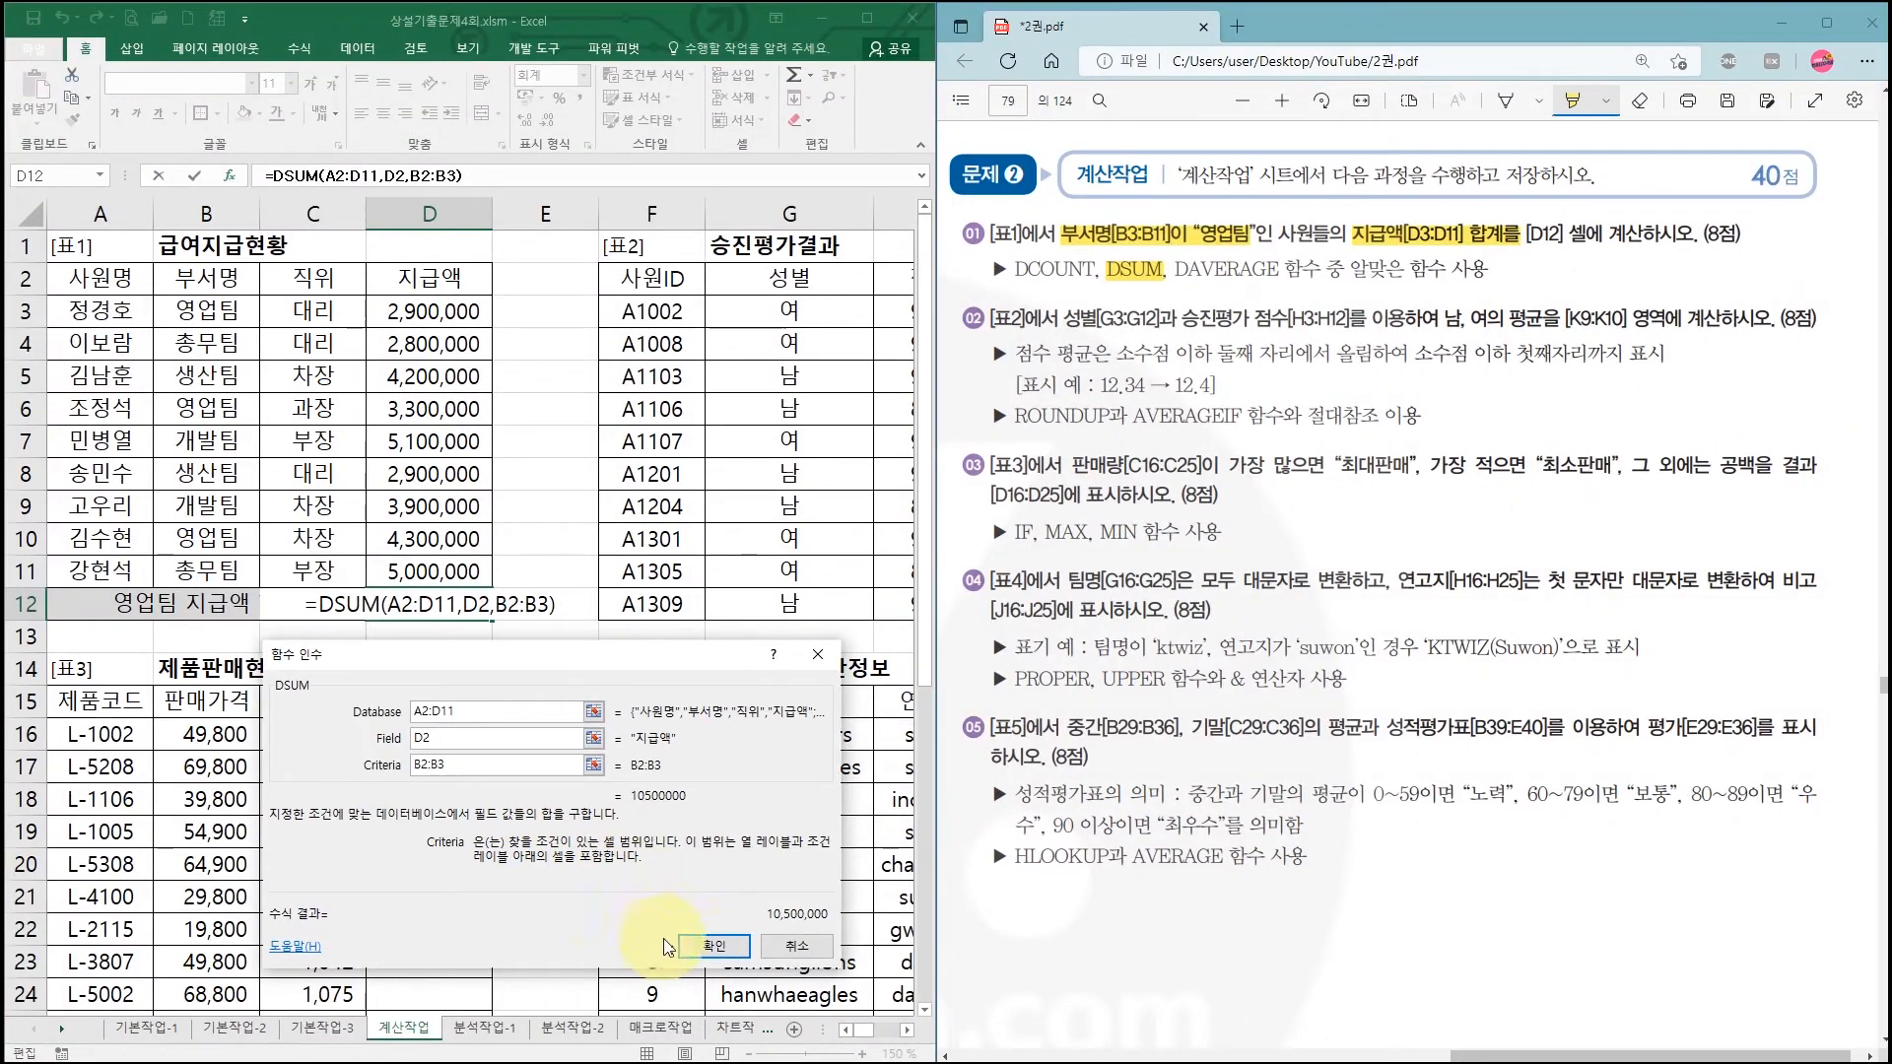
left_click(1341, 826)
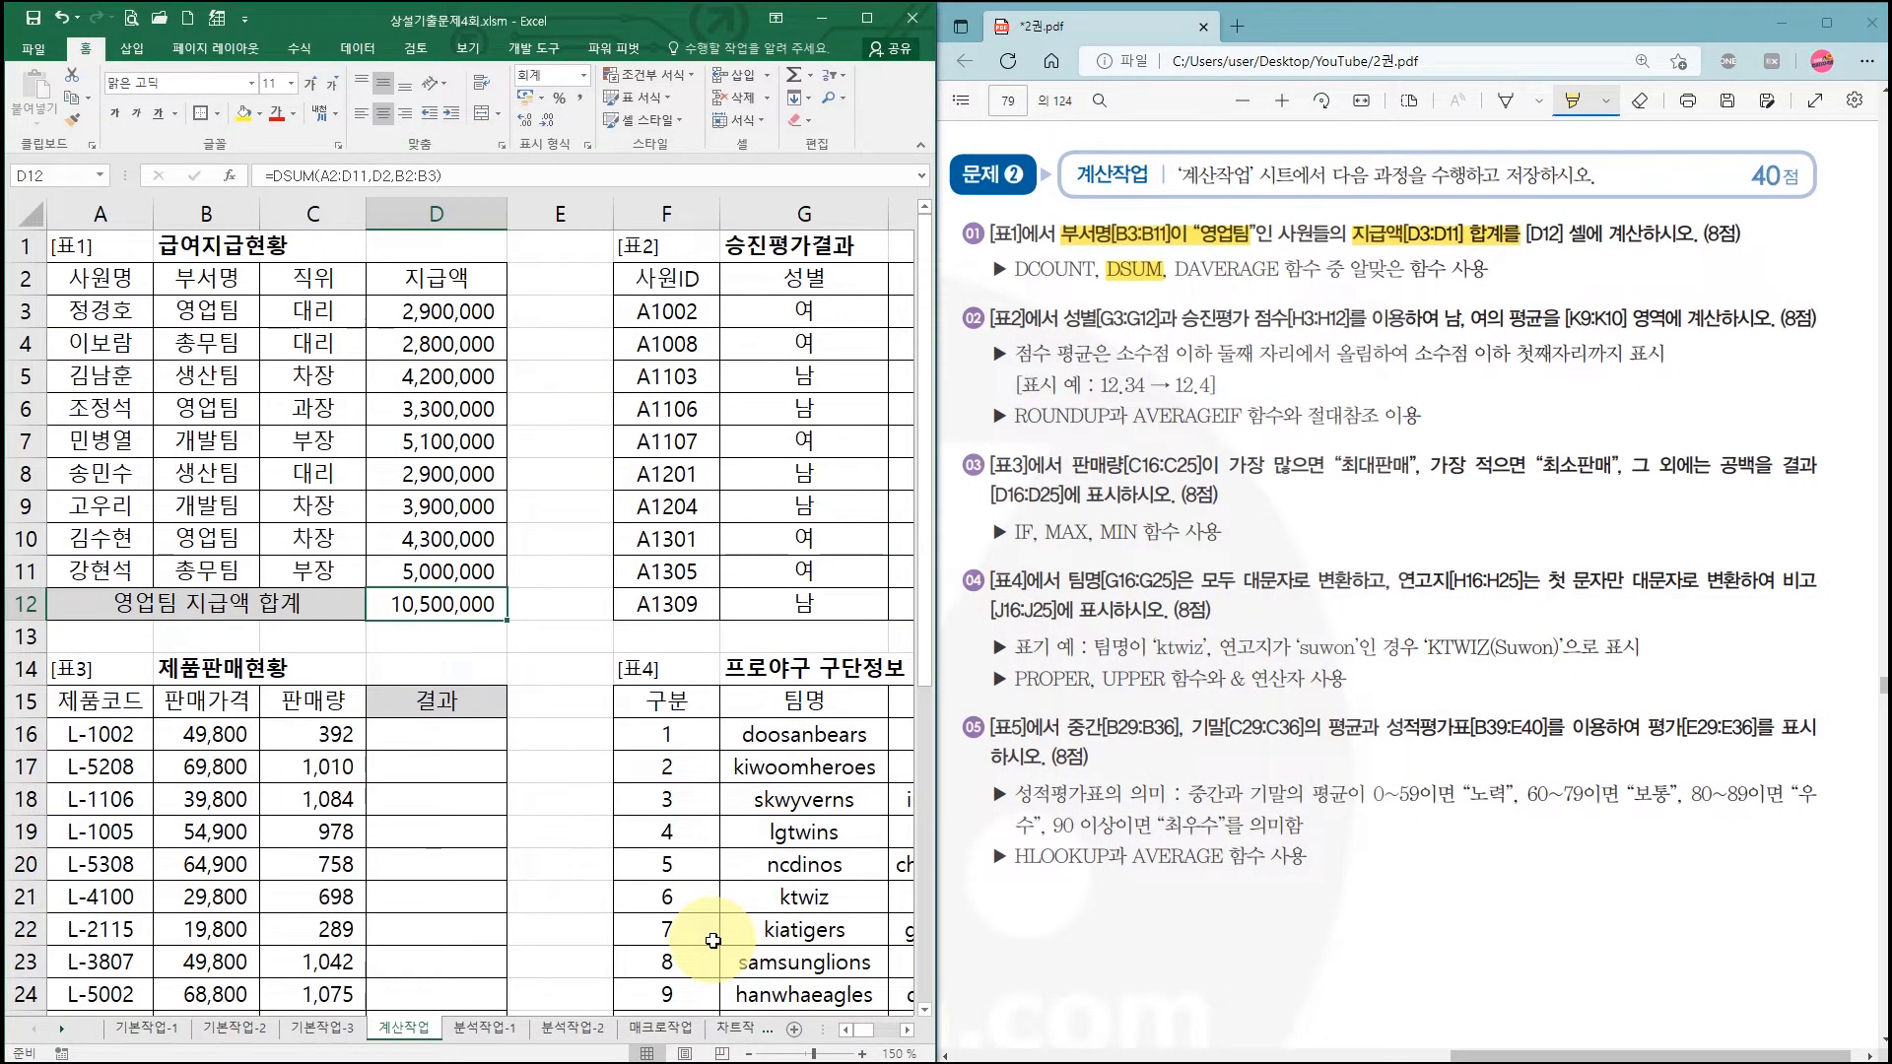
Step: Highlight task ②'s ranges, rounding rule, ROUNDUP and AVERAGEIF in the PDF
left_click_drag(850, 1041, 883, 1035)
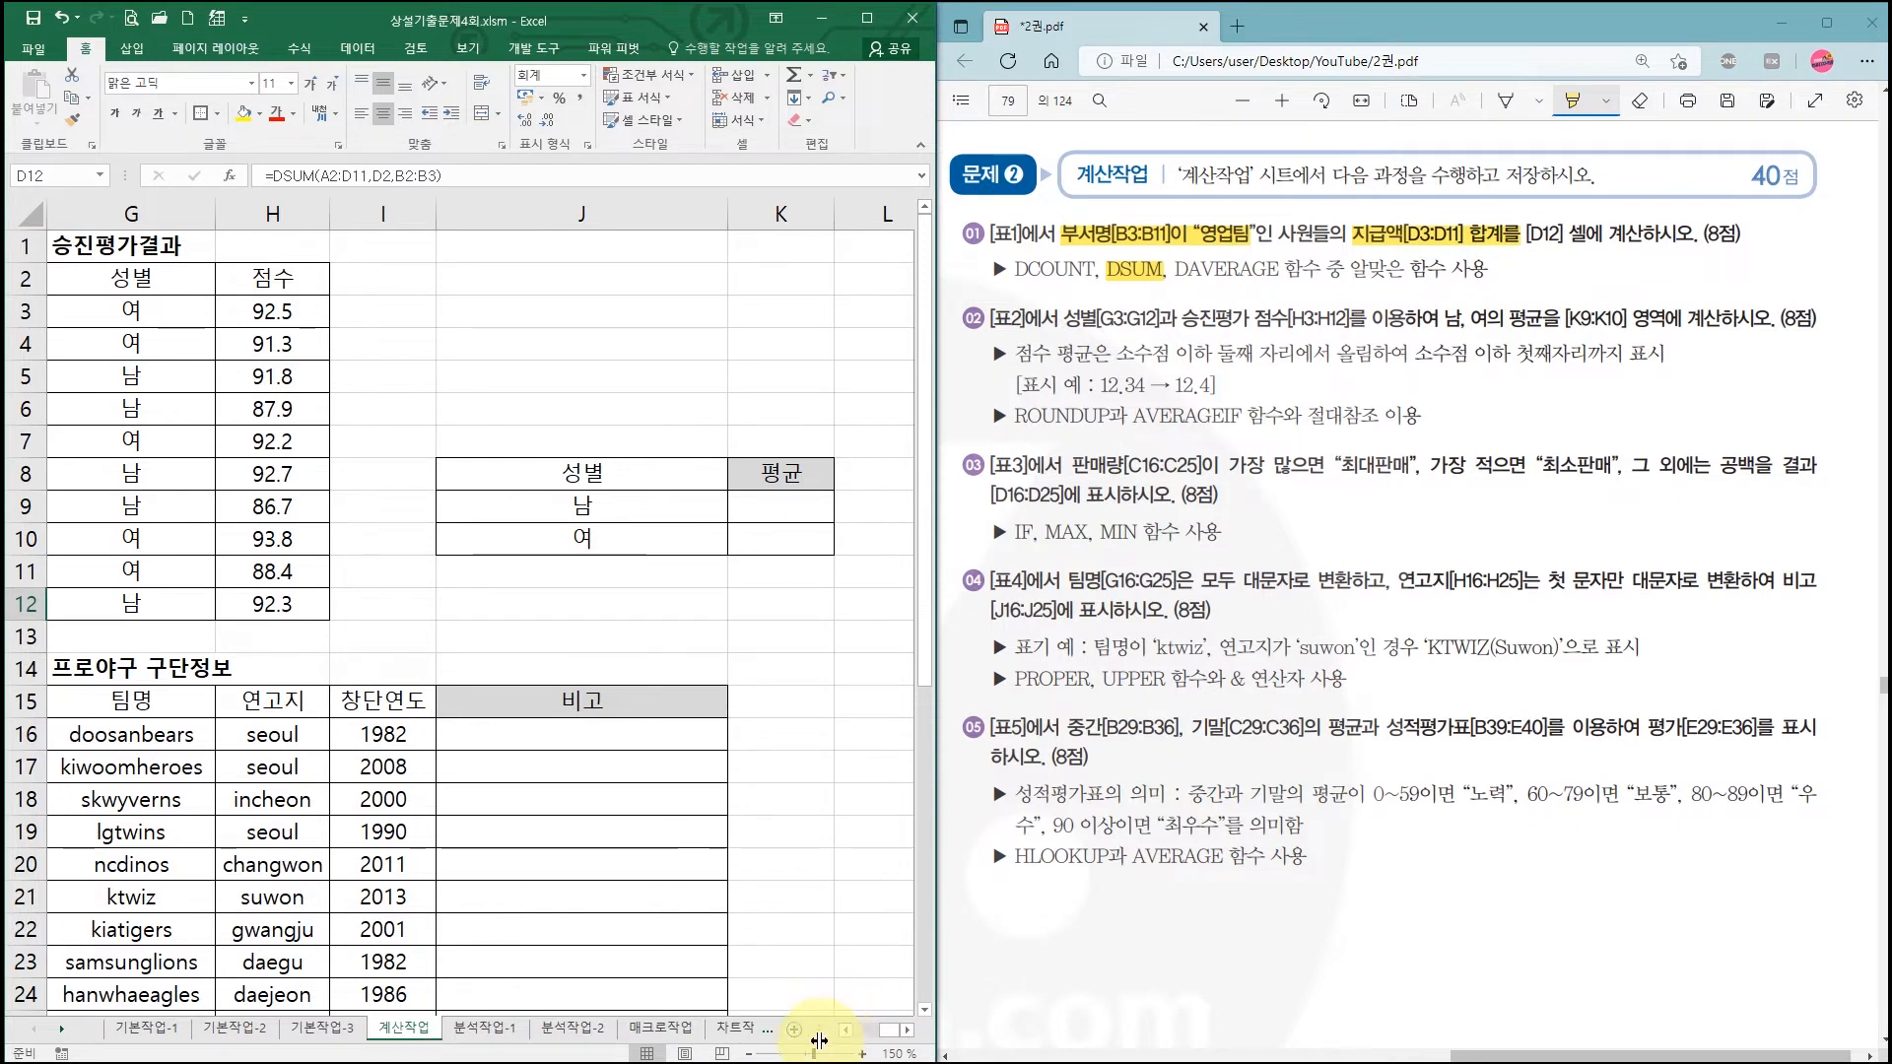
left_click(749, 1054)
left_click(749, 1053)
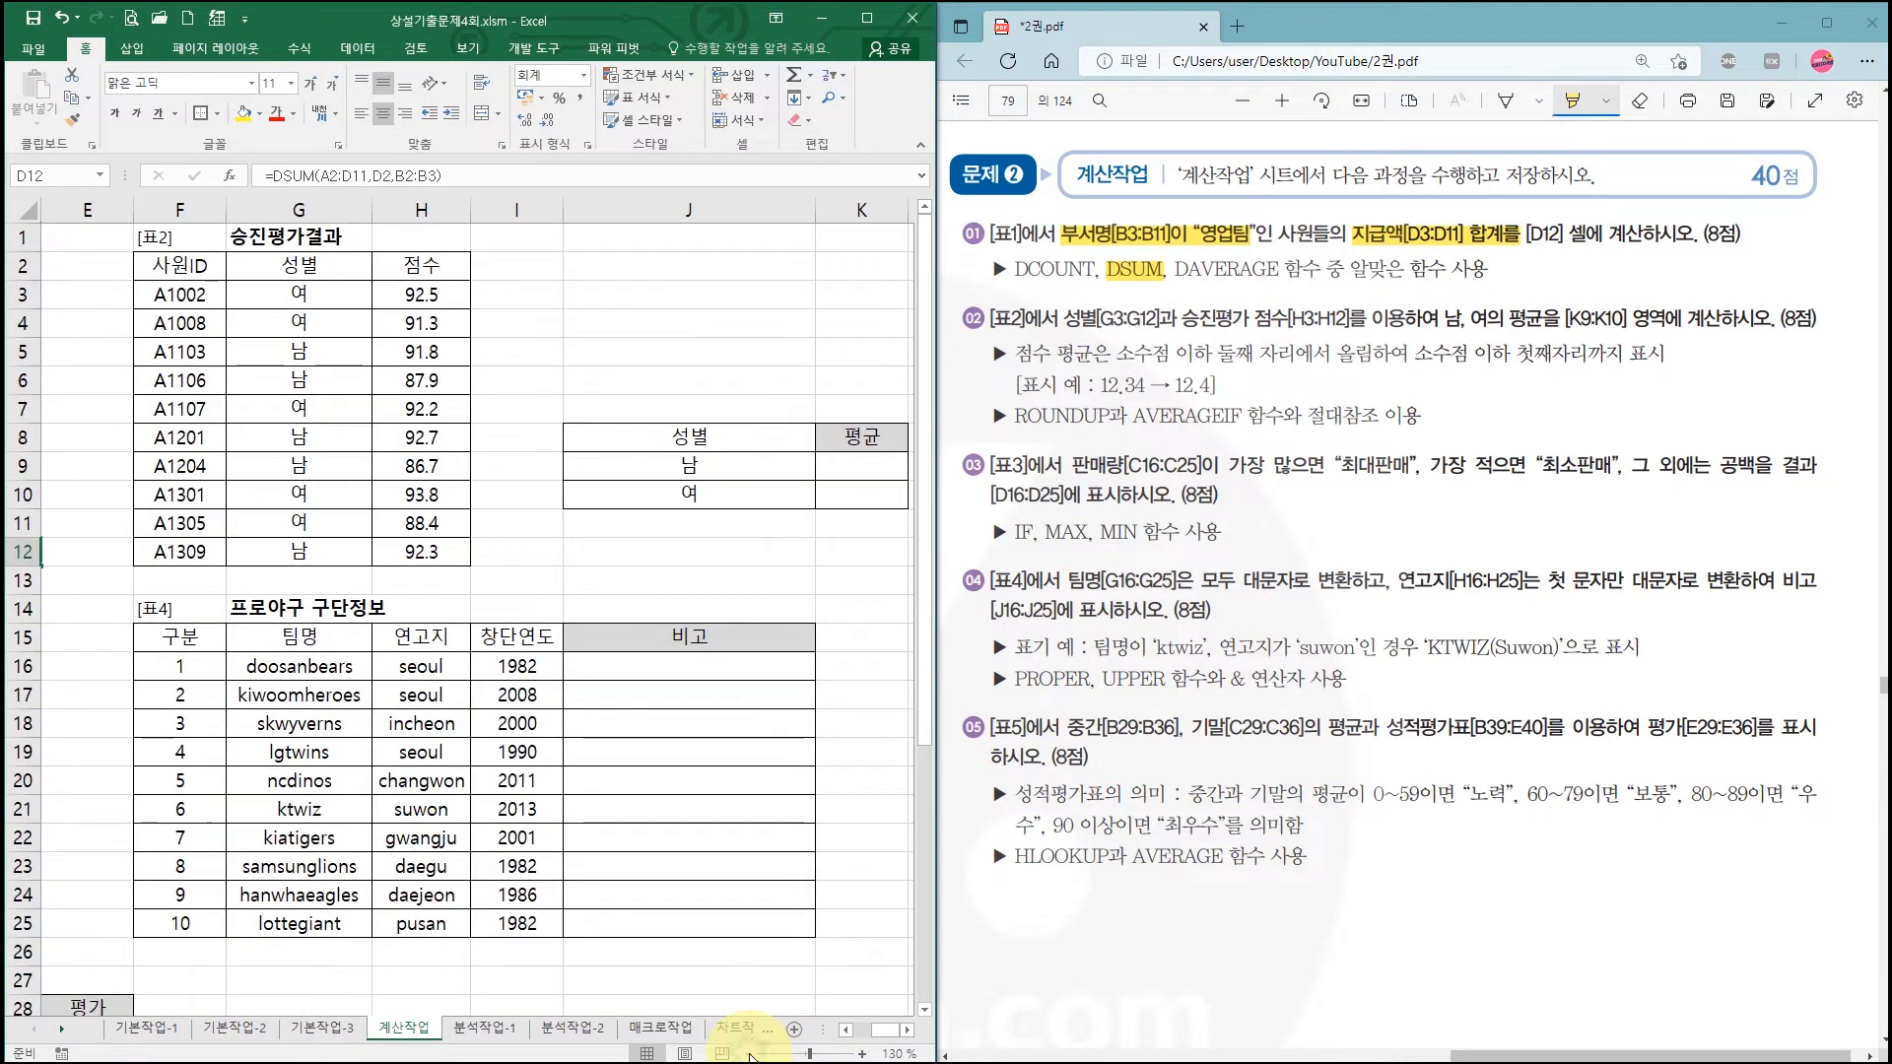
left_click(862, 1054)
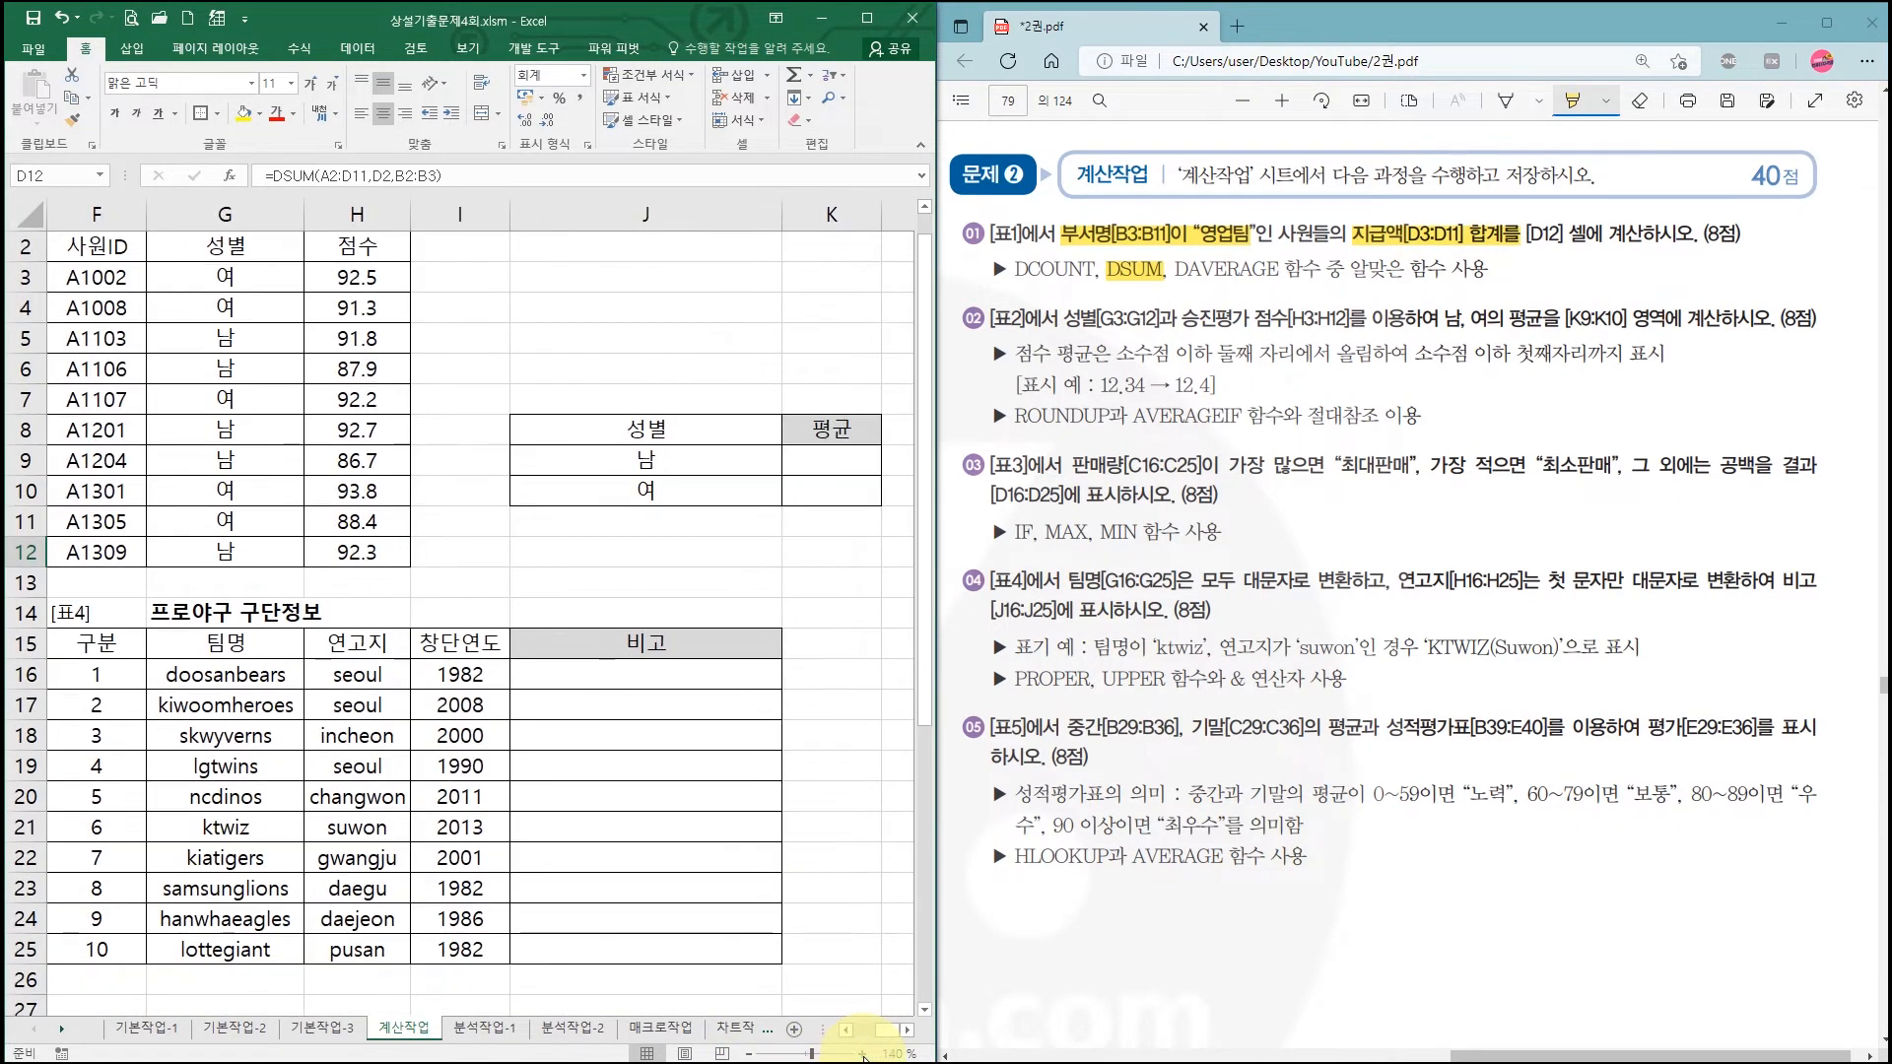
scroll(822, 959, "up", 1)
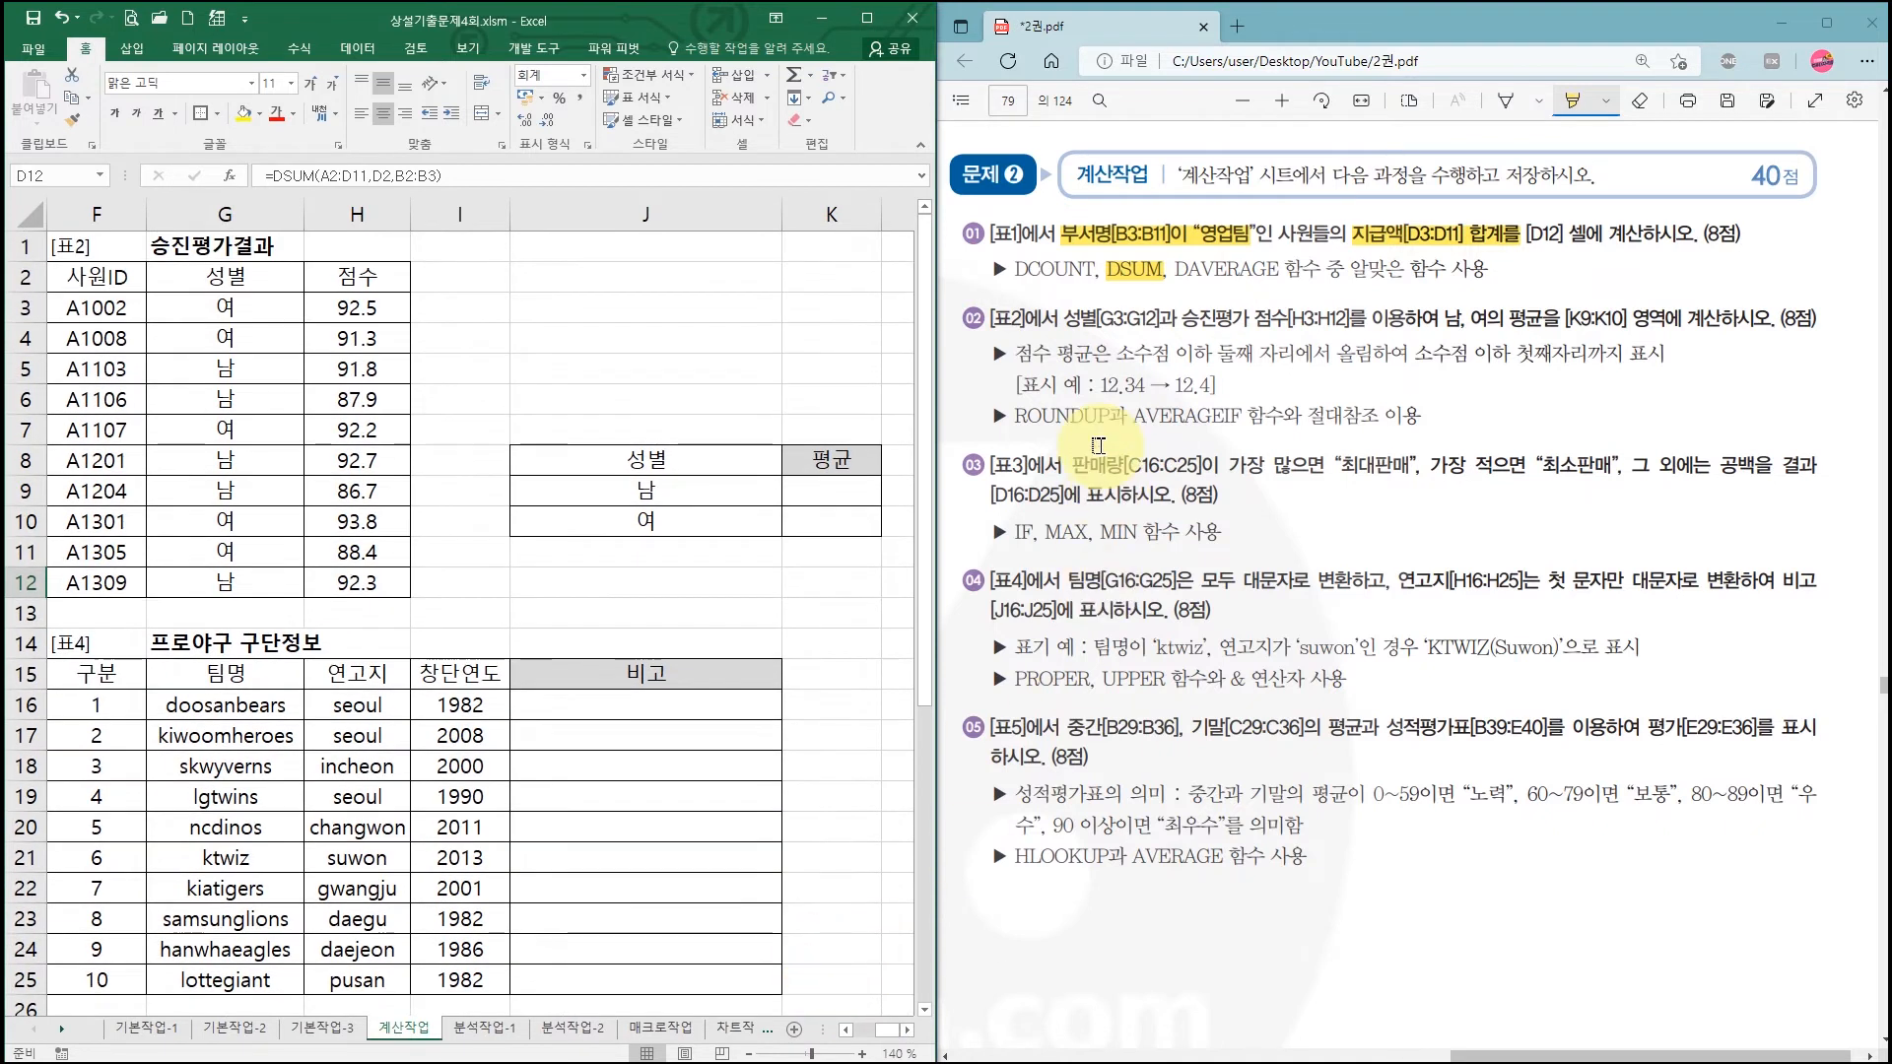
left_click_drag(1064, 319, 1626, 318)
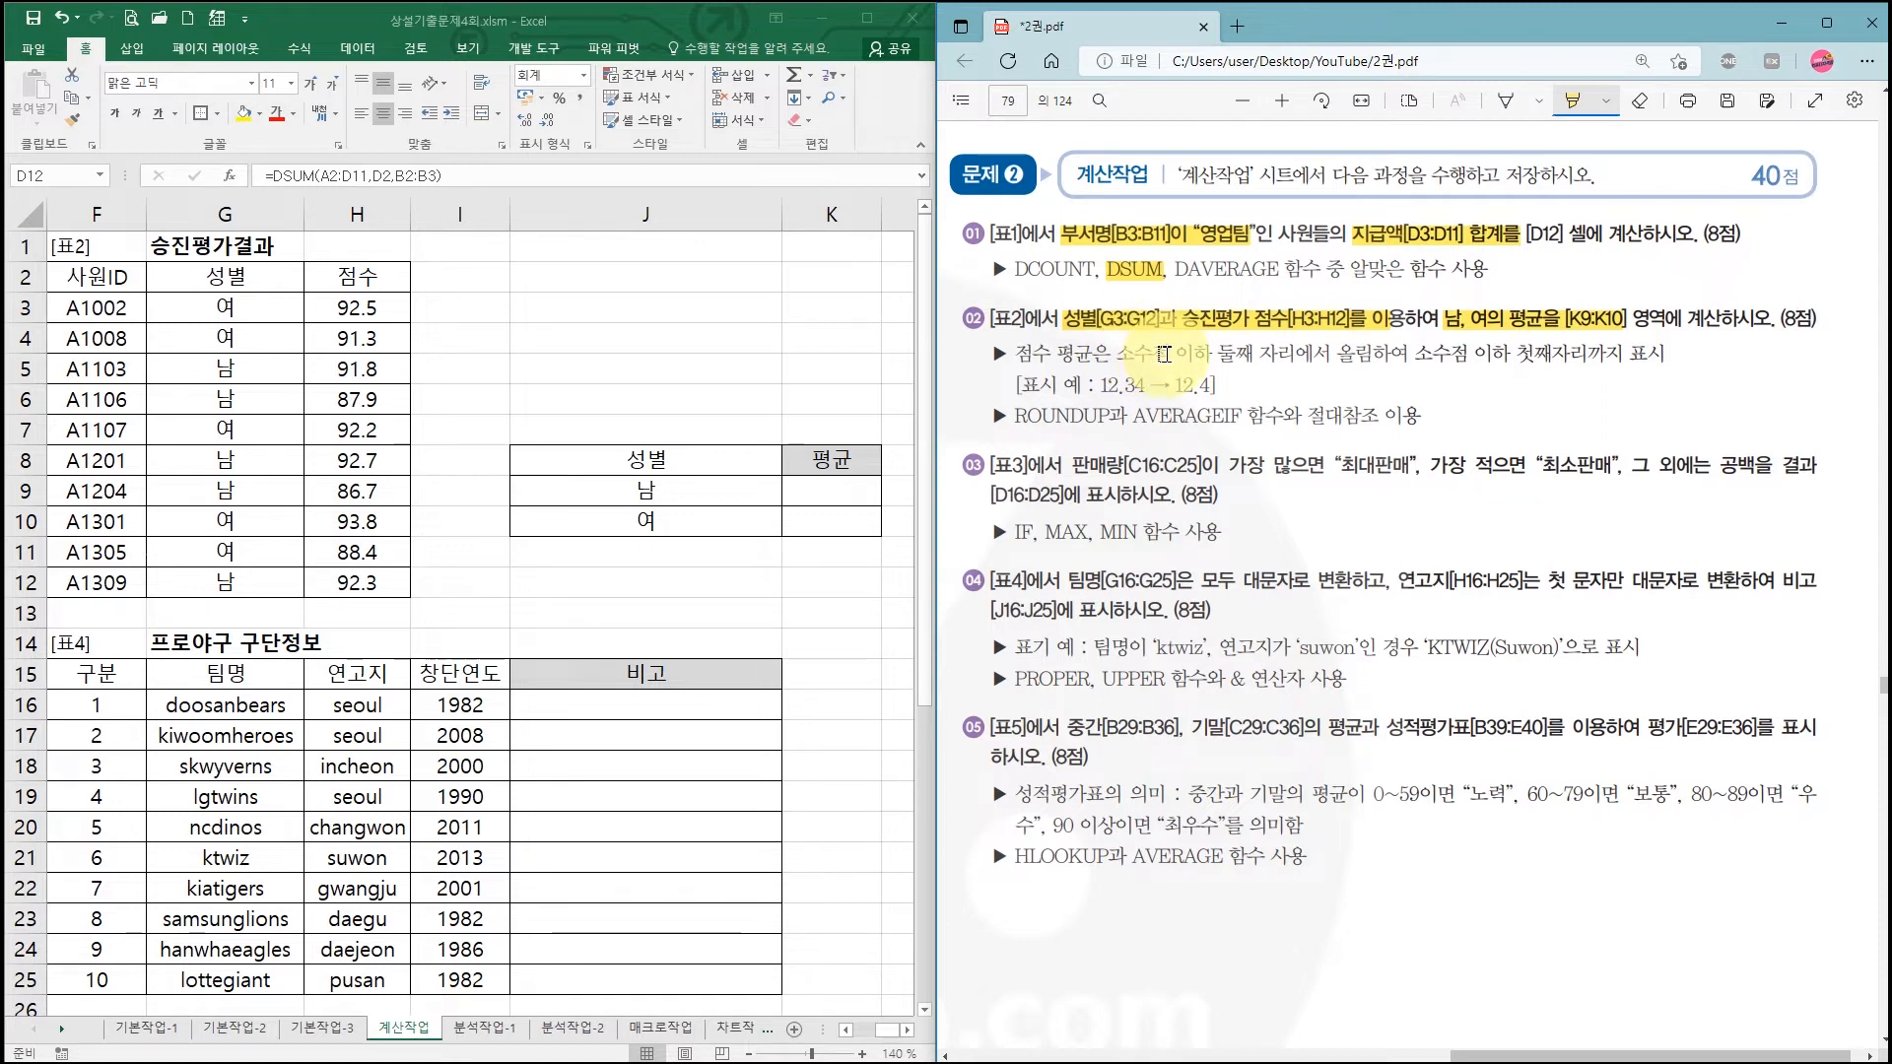
left_click_drag(1117, 353, 1295, 353)
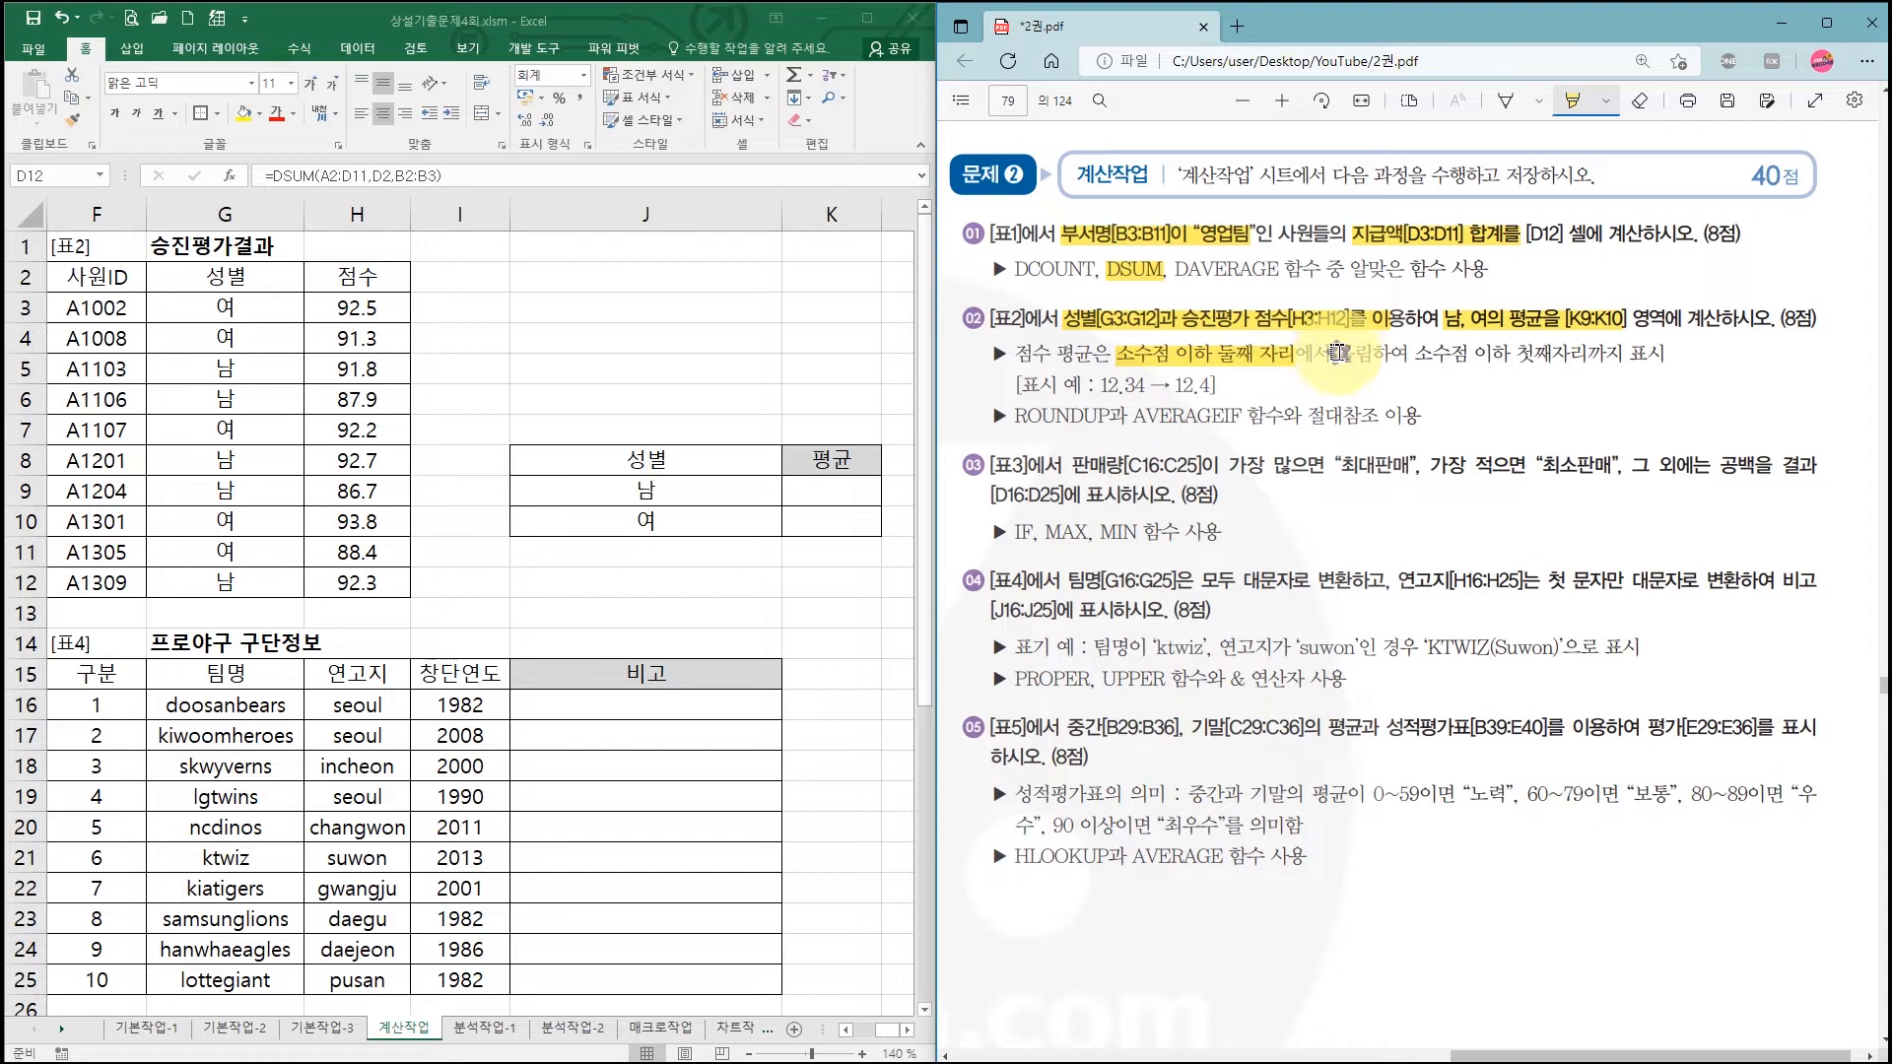
left_click_drag(1367, 354, 1372, 353)
left_click_drag(1015, 417, 1109, 418)
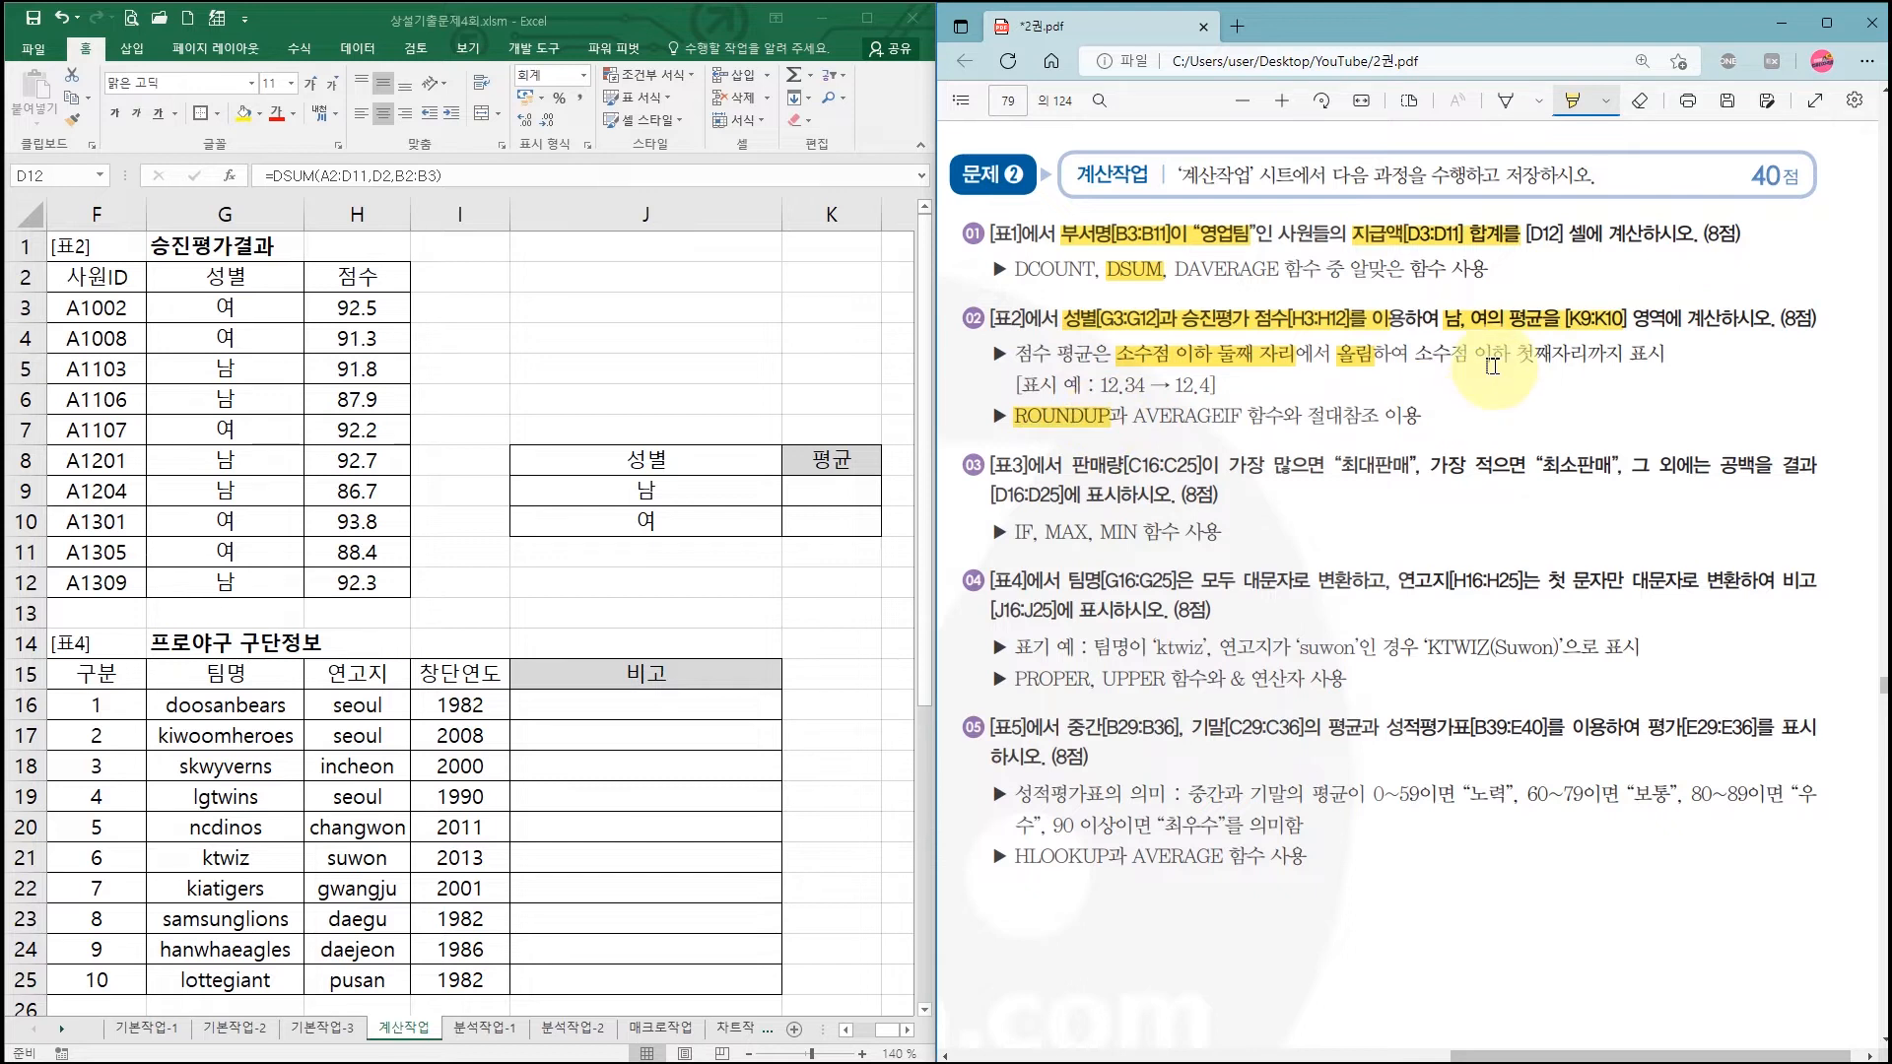
left_click_drag(1514, 356, 1577, 356)
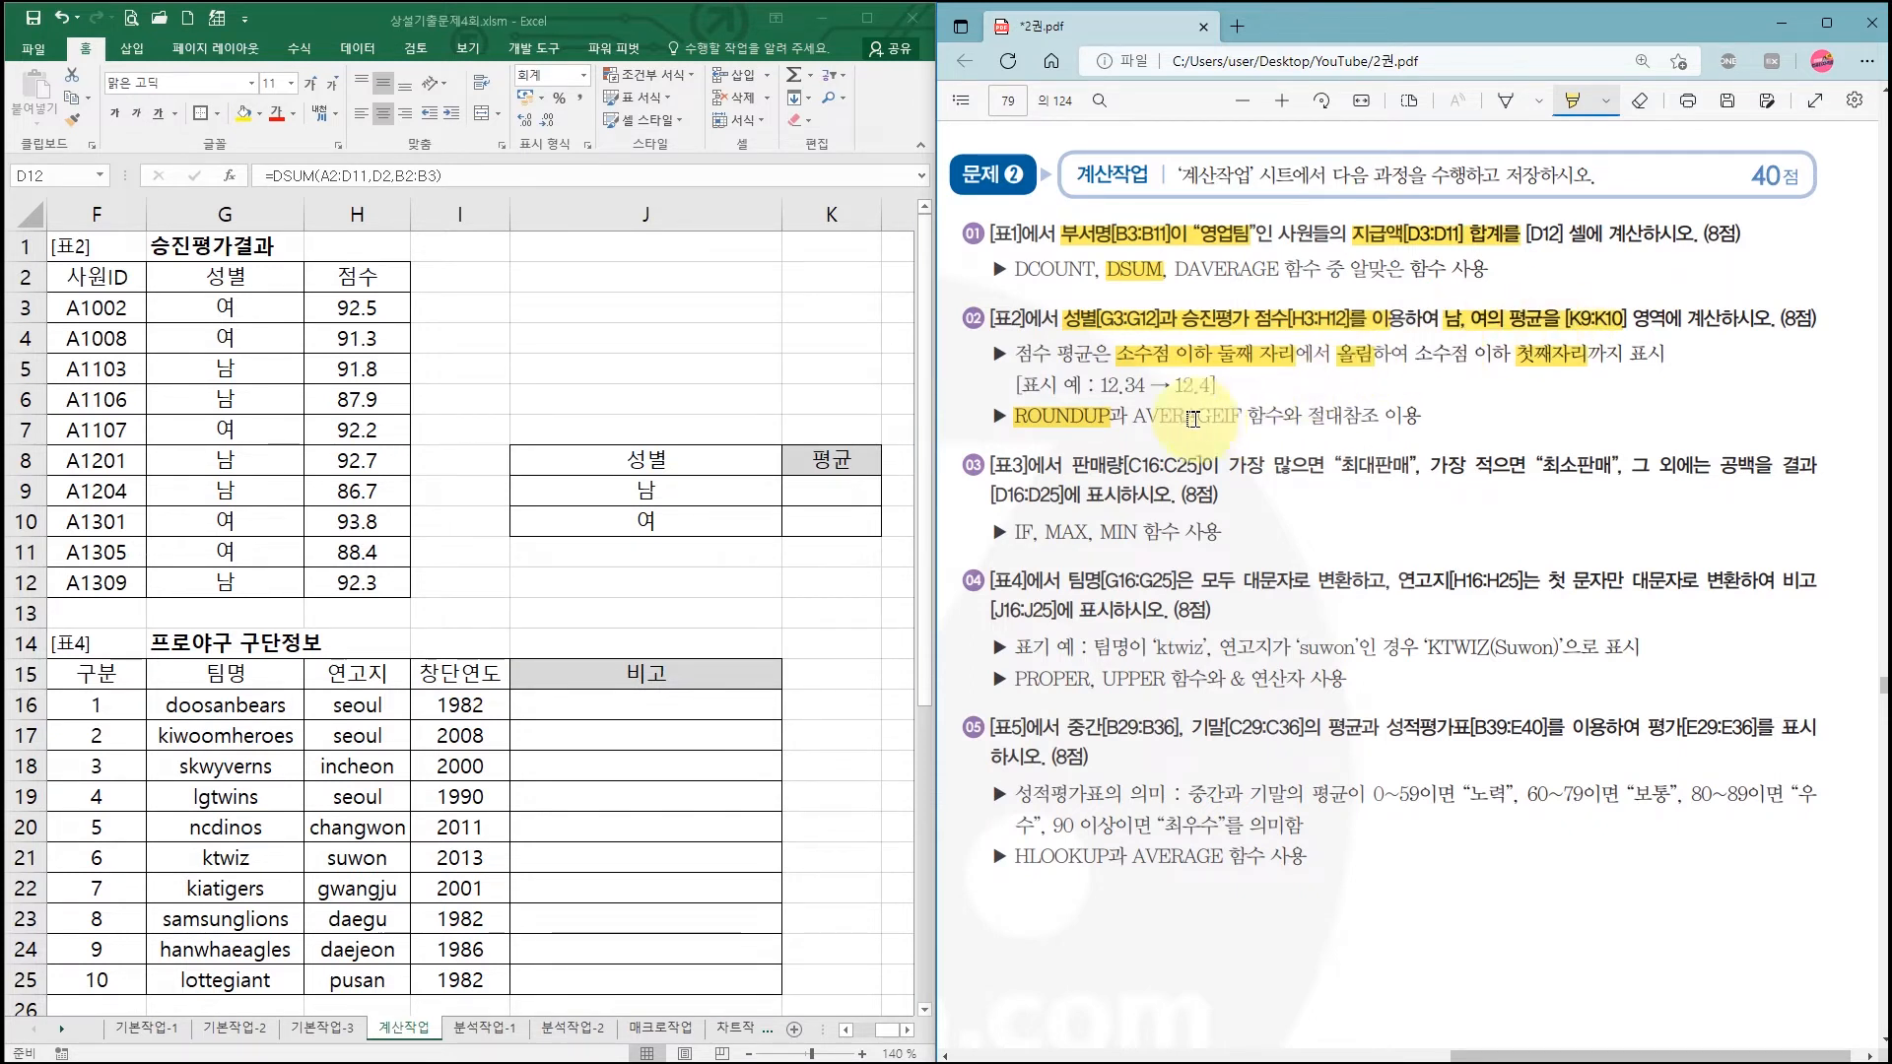
left_click_drag(1134, 416, 1232, 416)
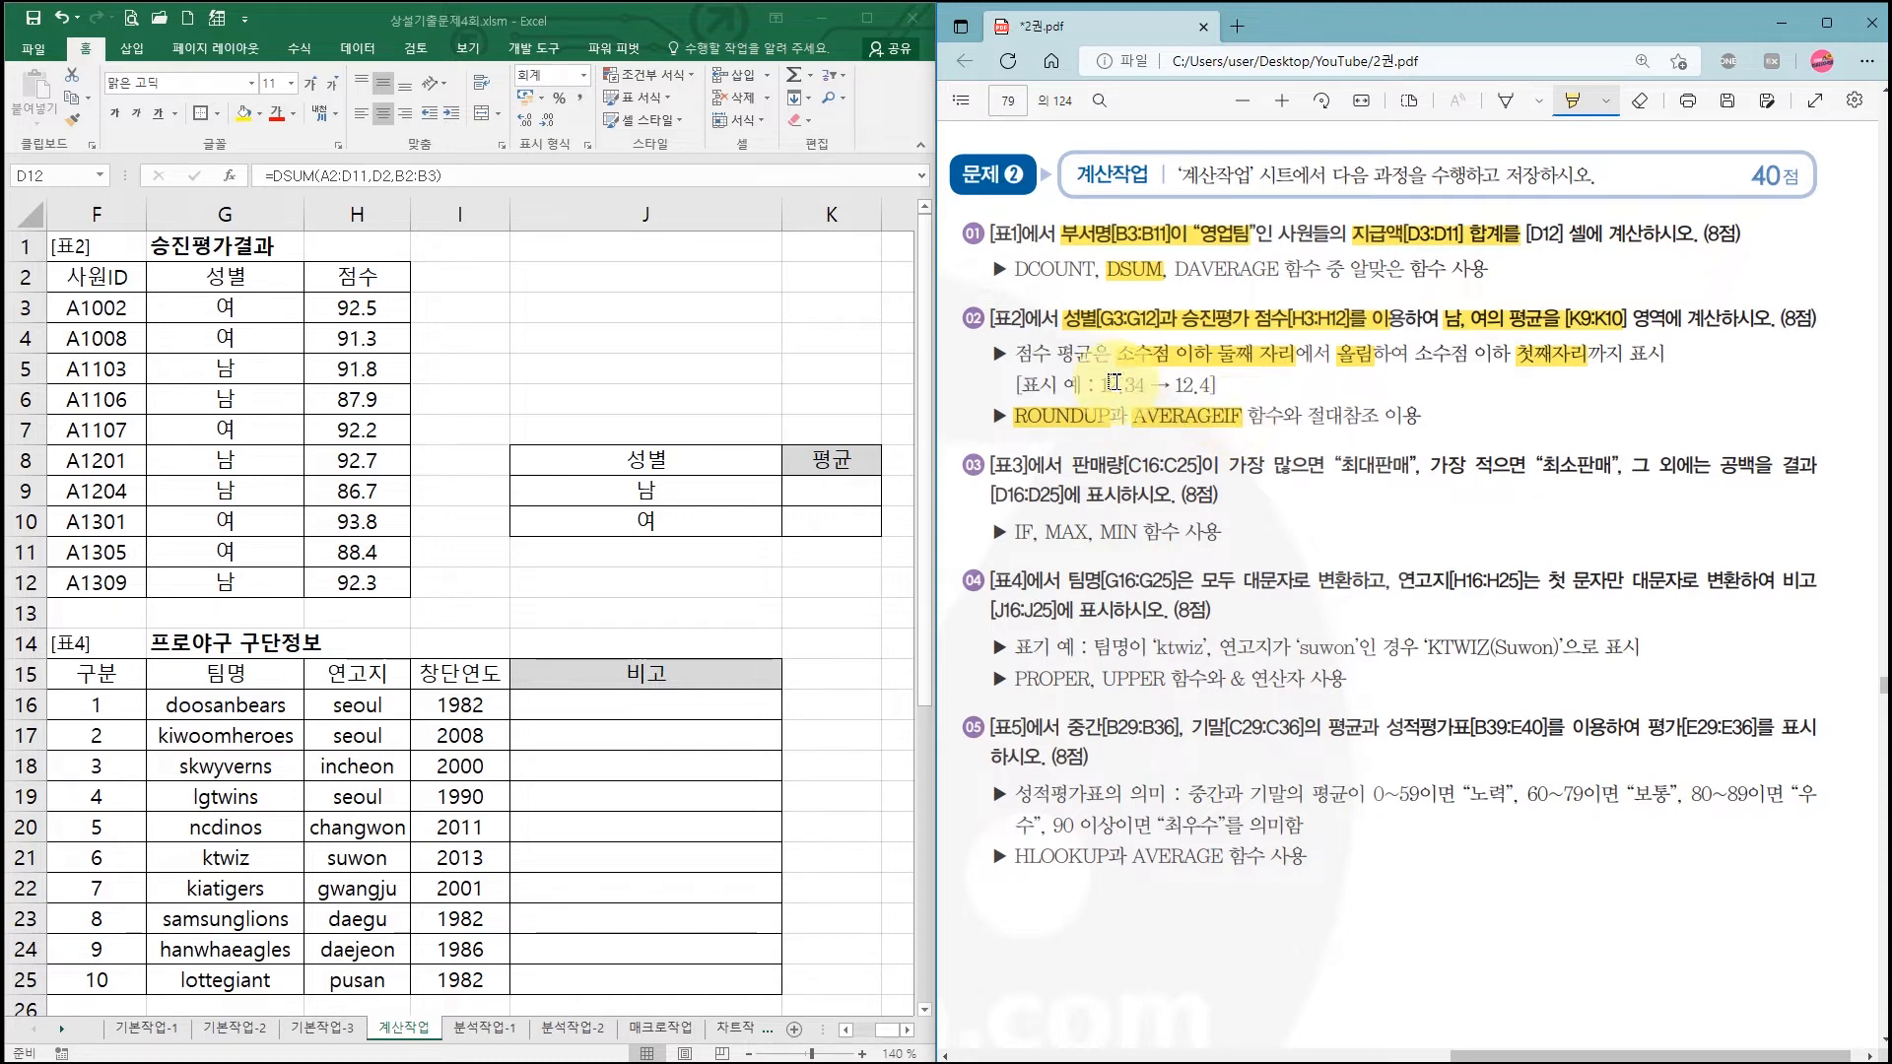
Step: Point out the 남/여 labels and K9:K10 cells, then begin the formula in K9
left_click(690, 489)
left_click(747, 491)
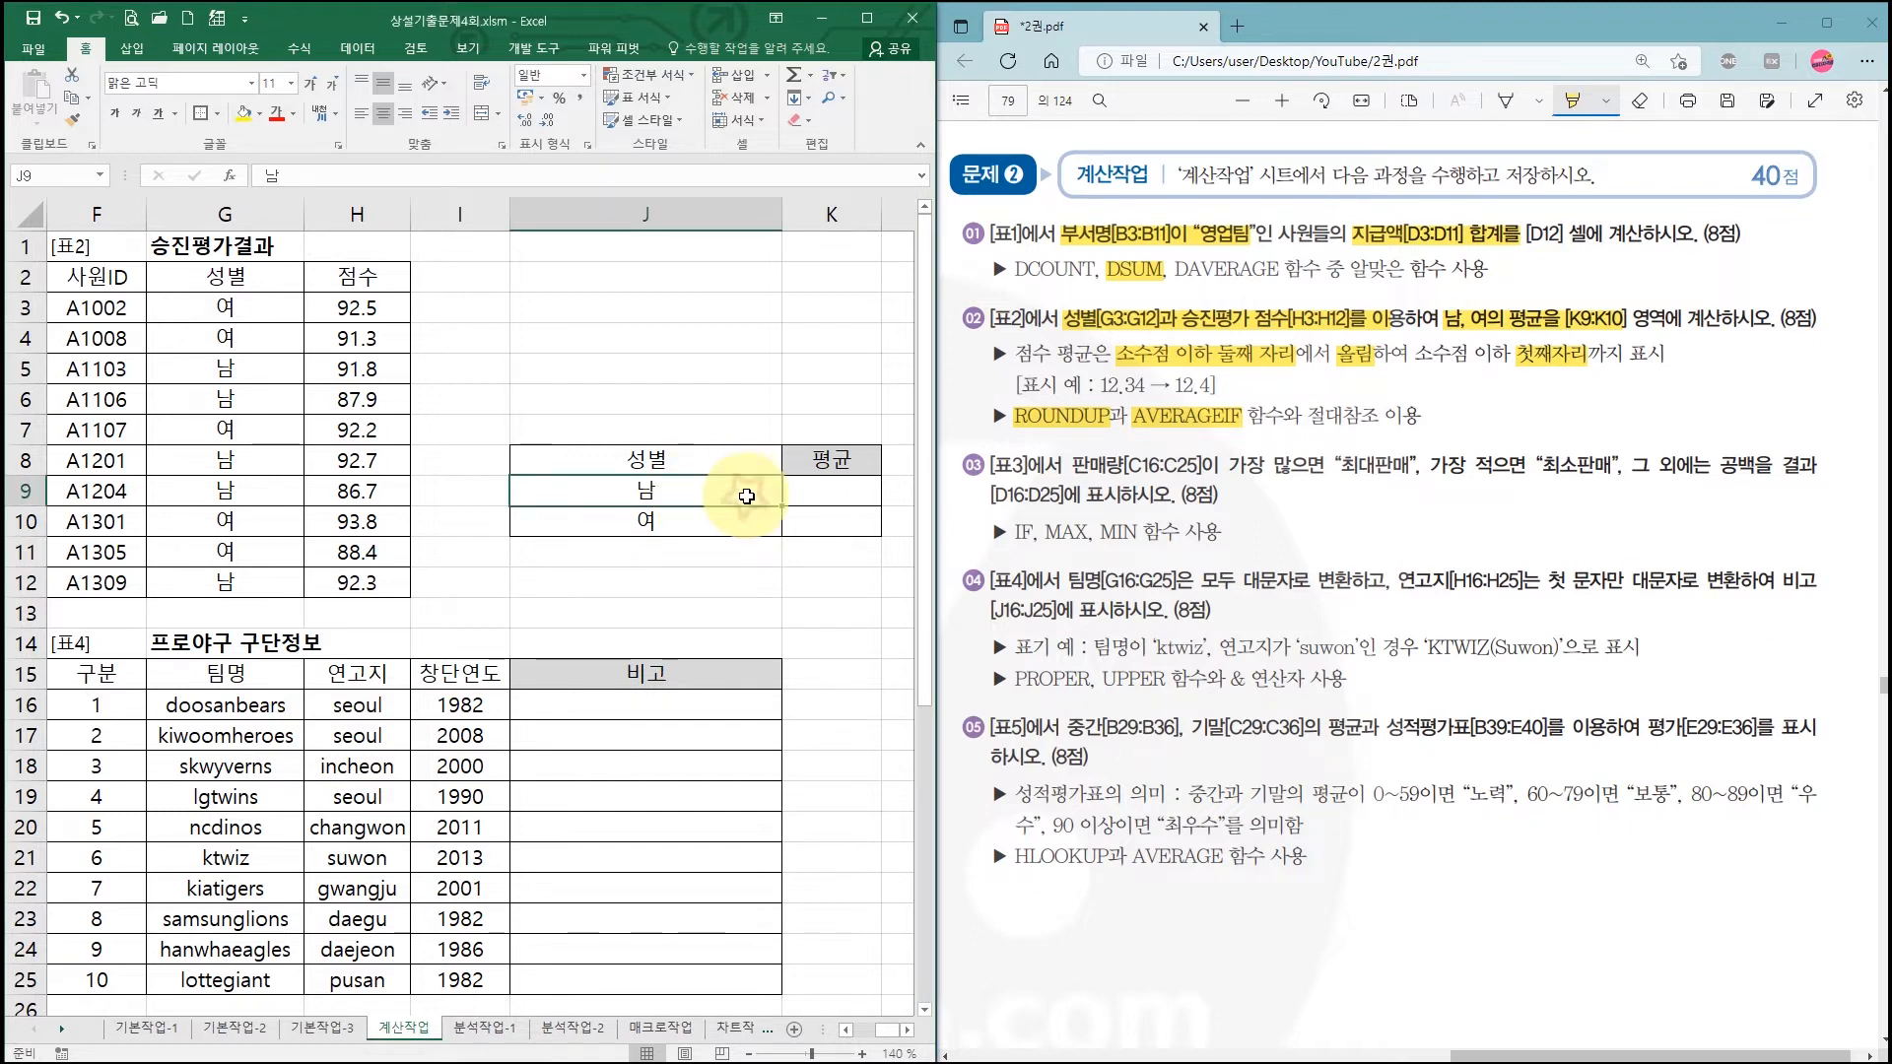
left_click(823, 493)
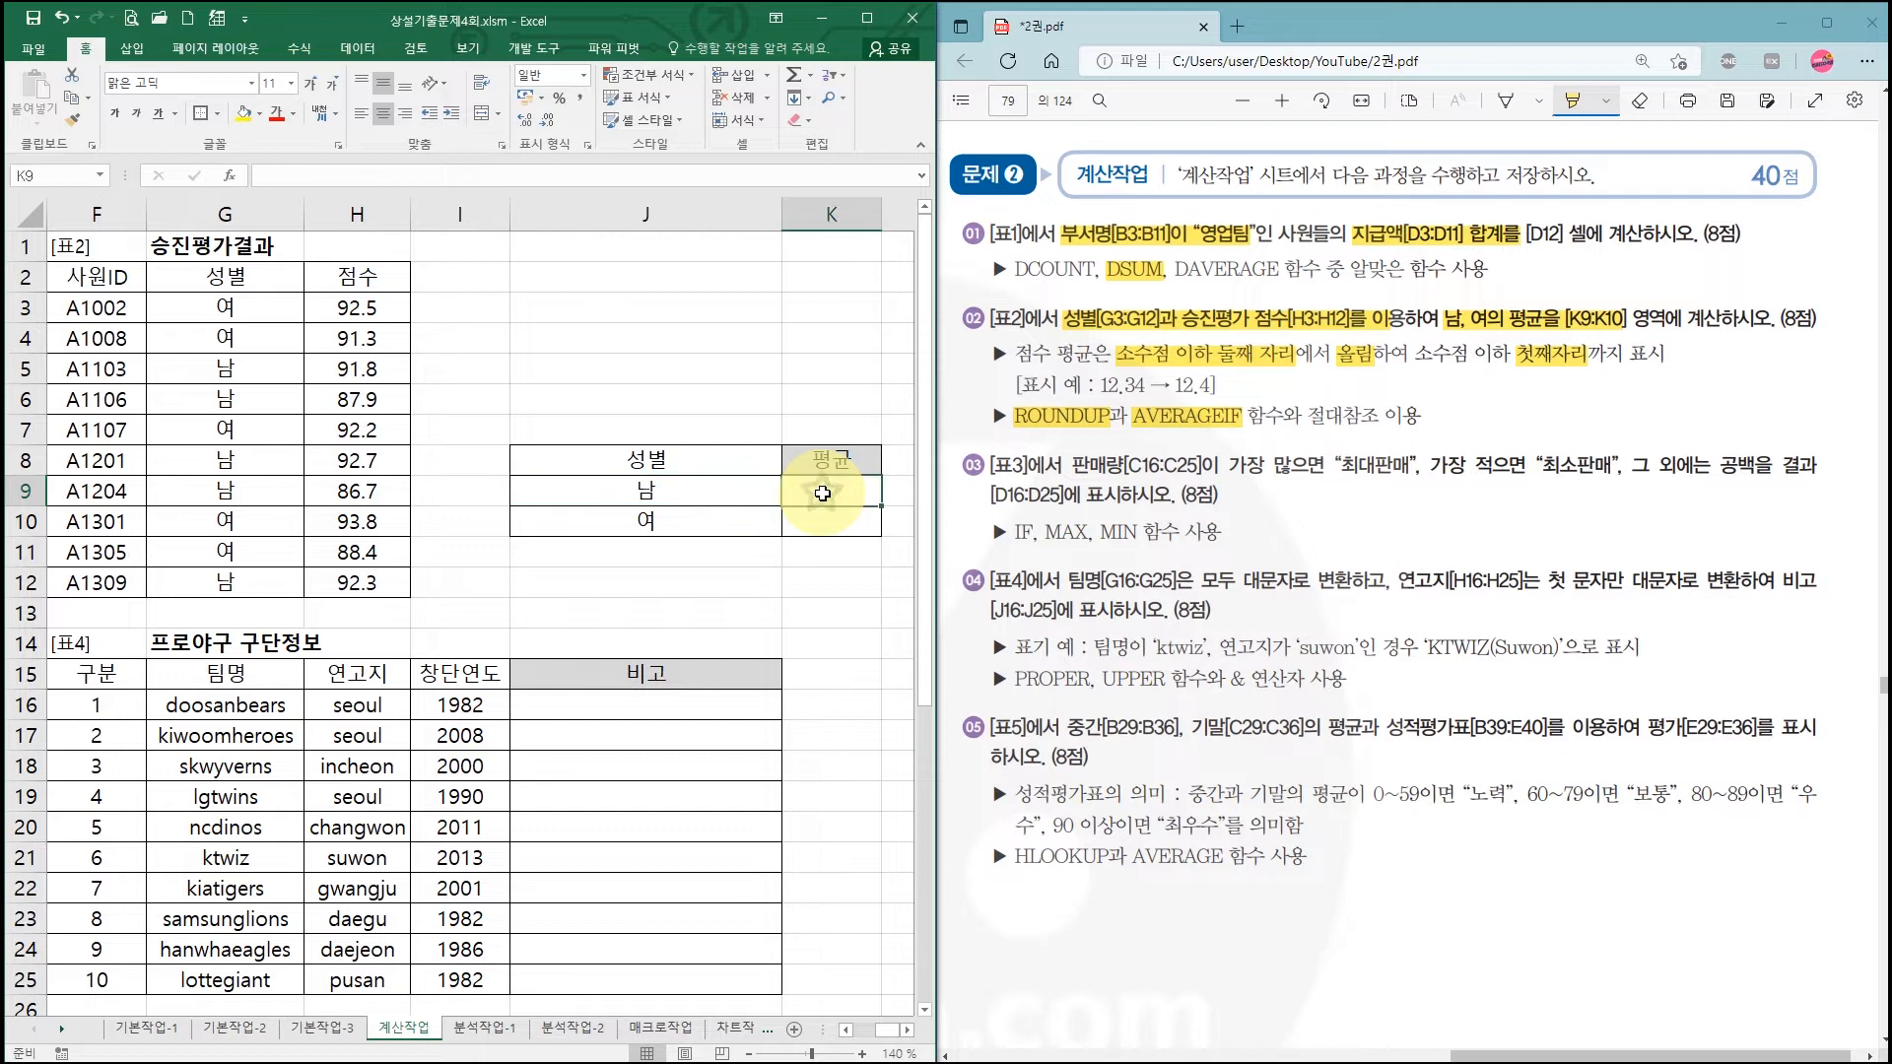
left_click(699, 524)
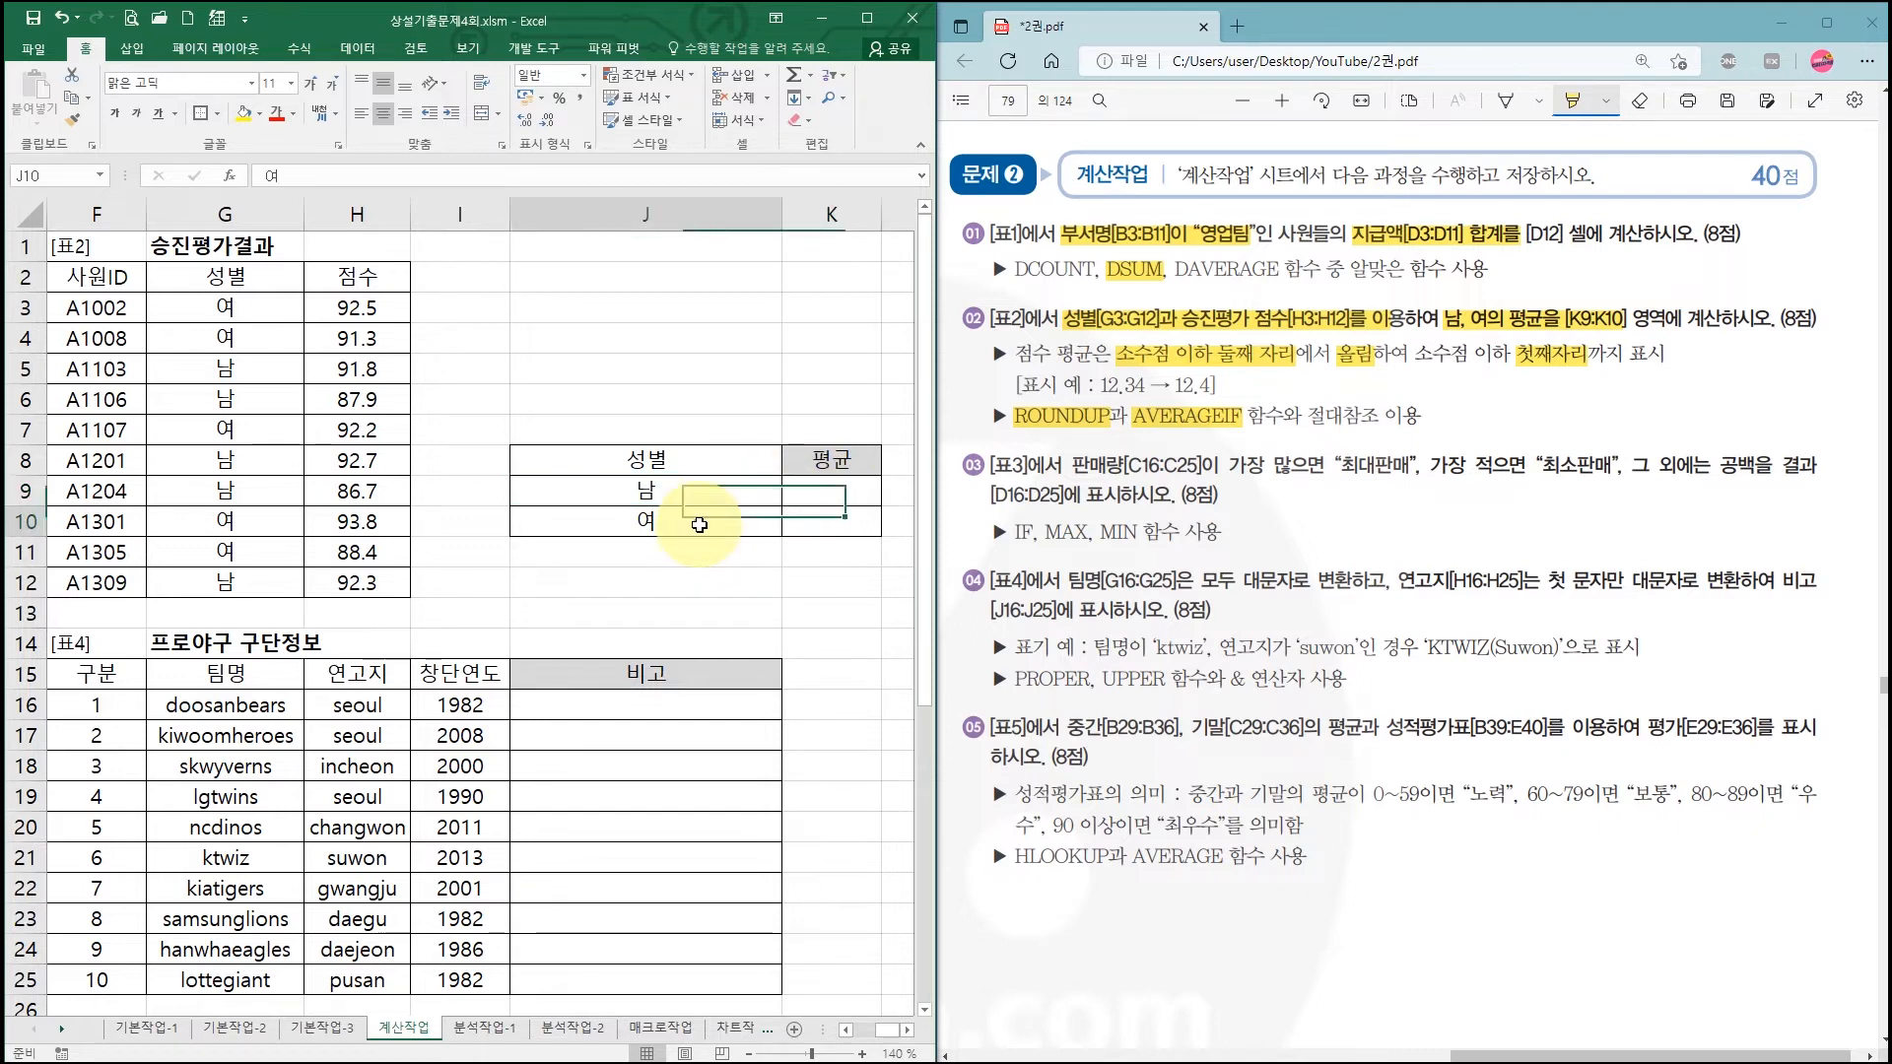
left_click(837, 529)
left_click(838, 489)
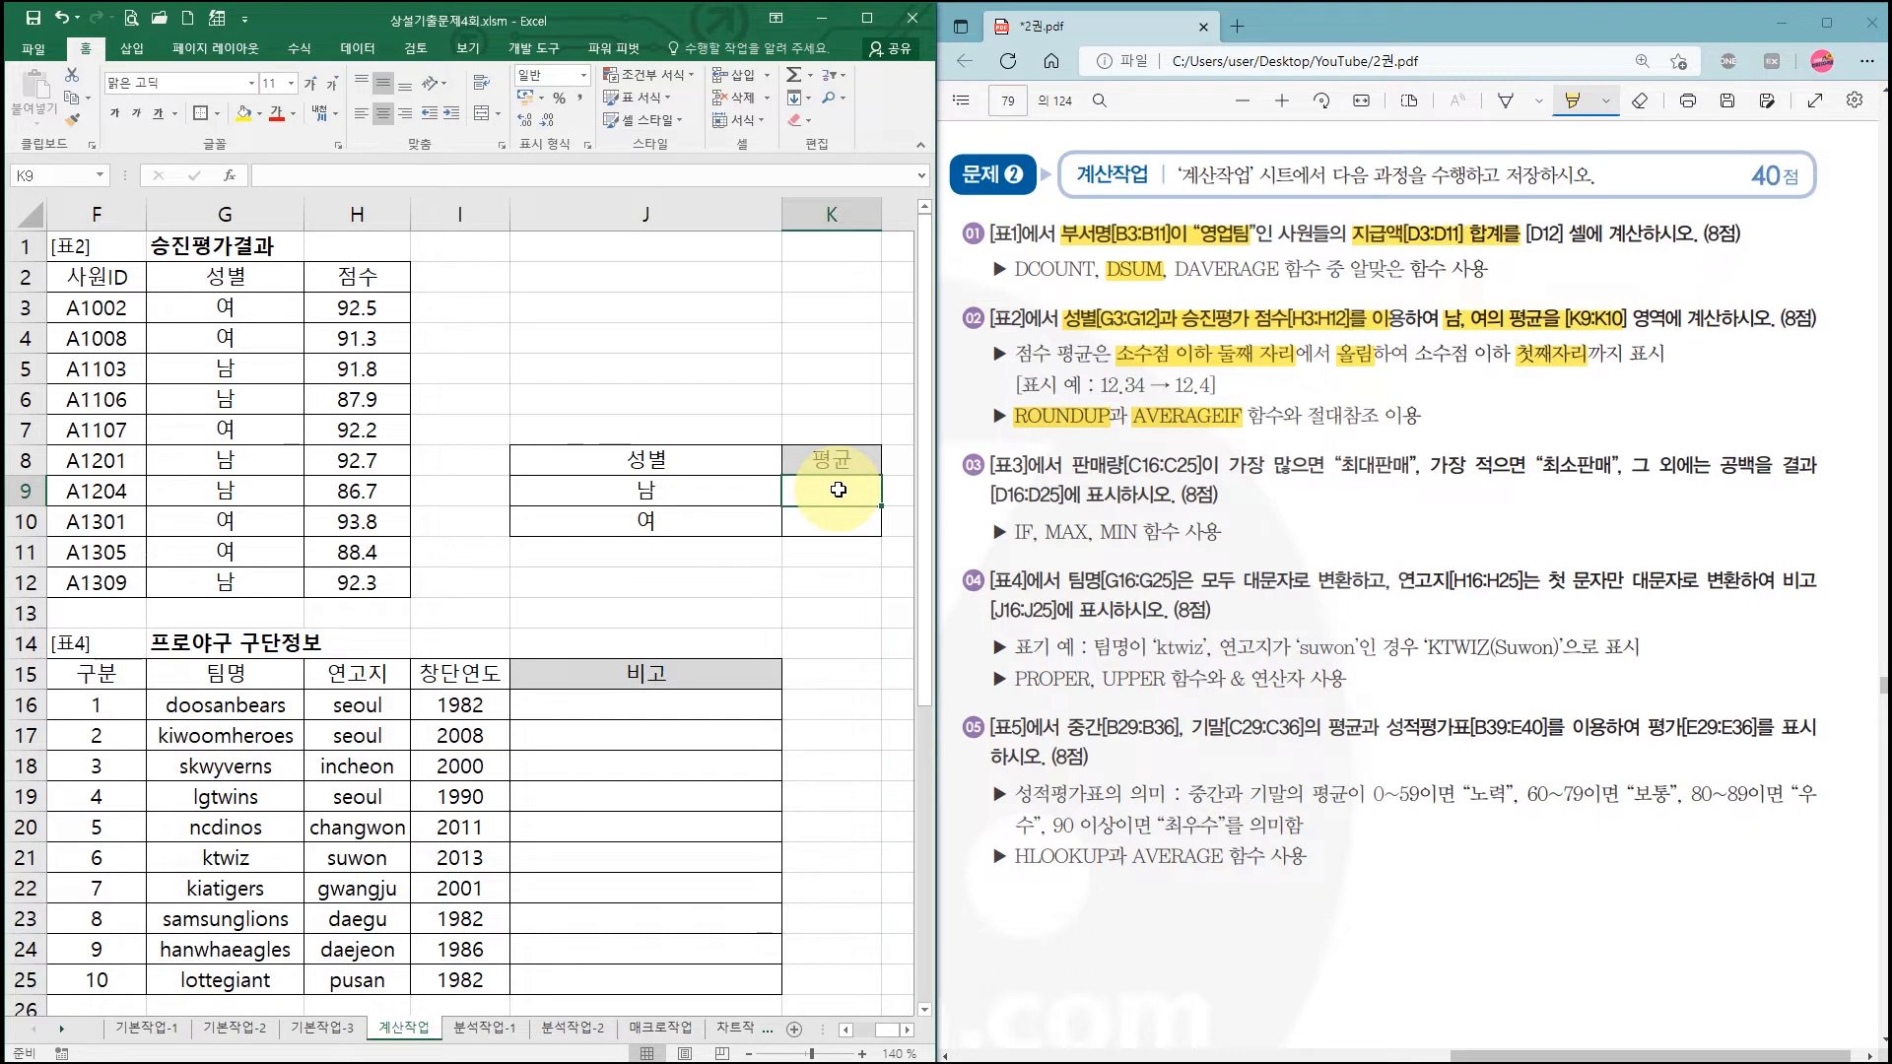
type("=")
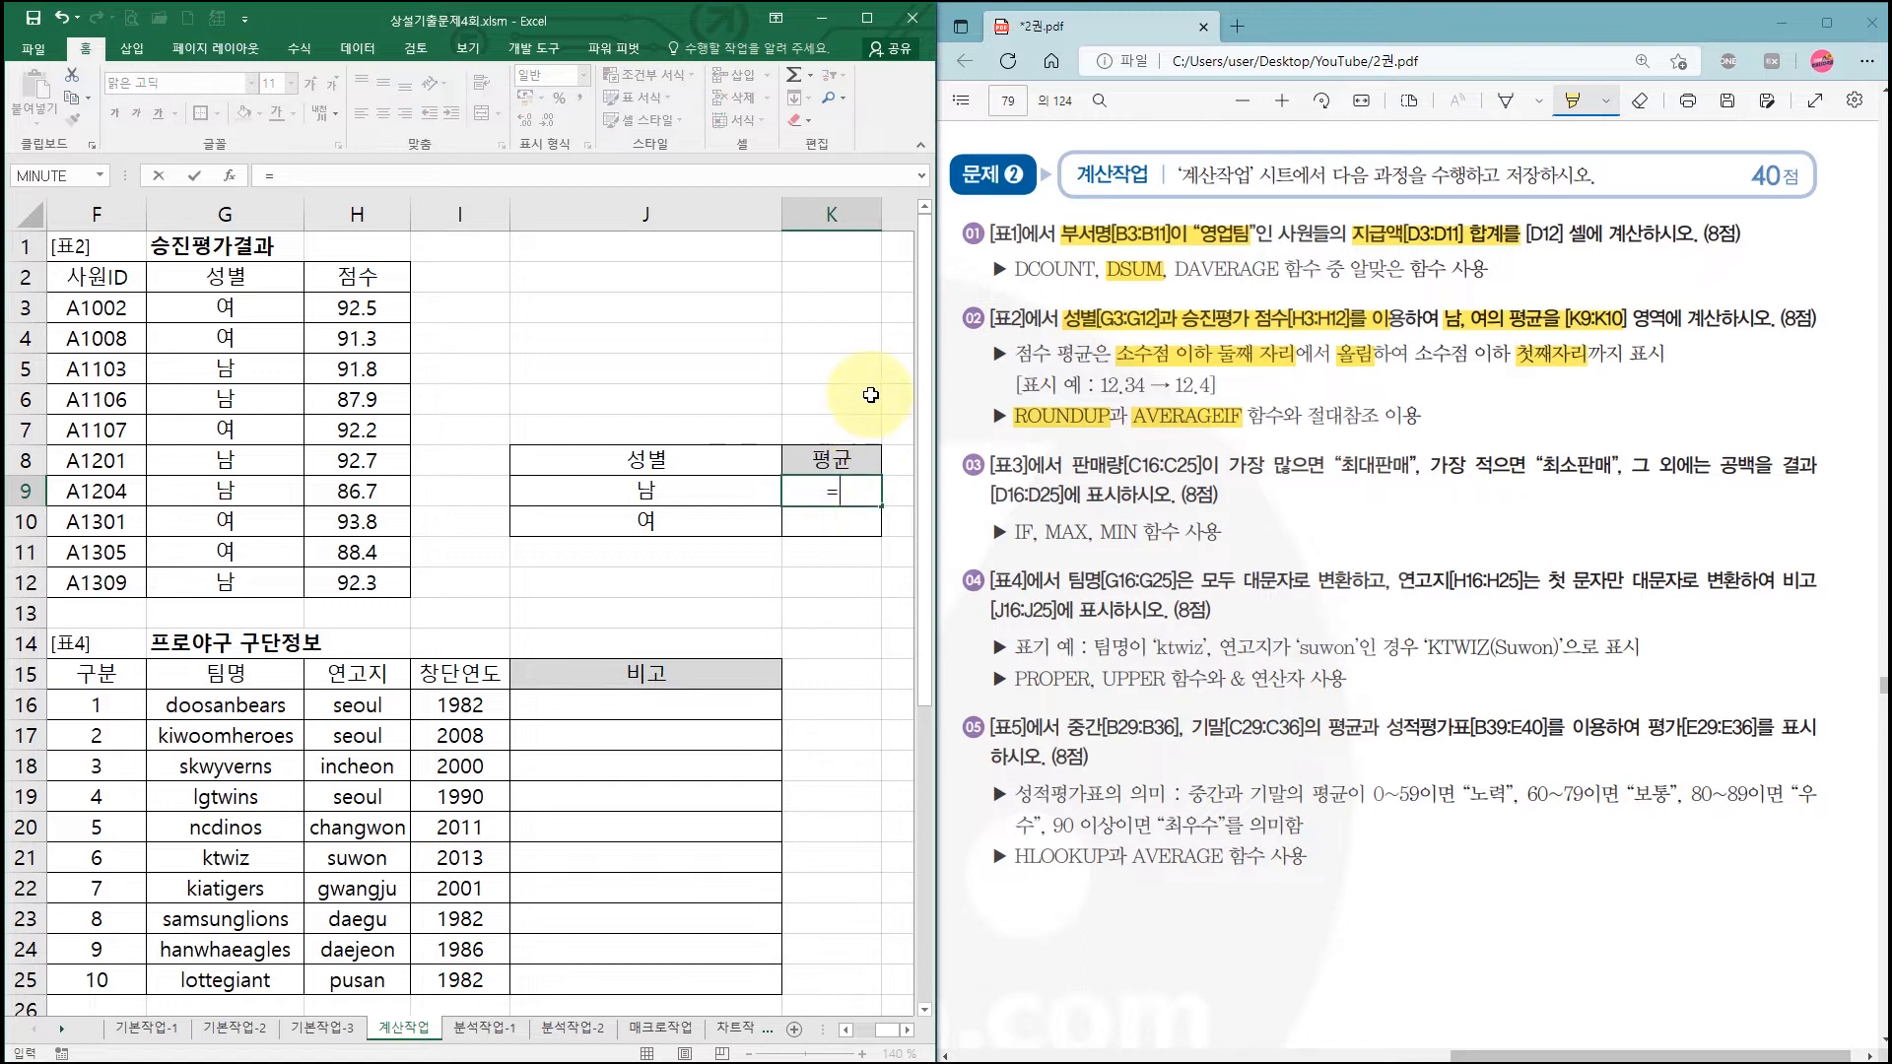
type("r")
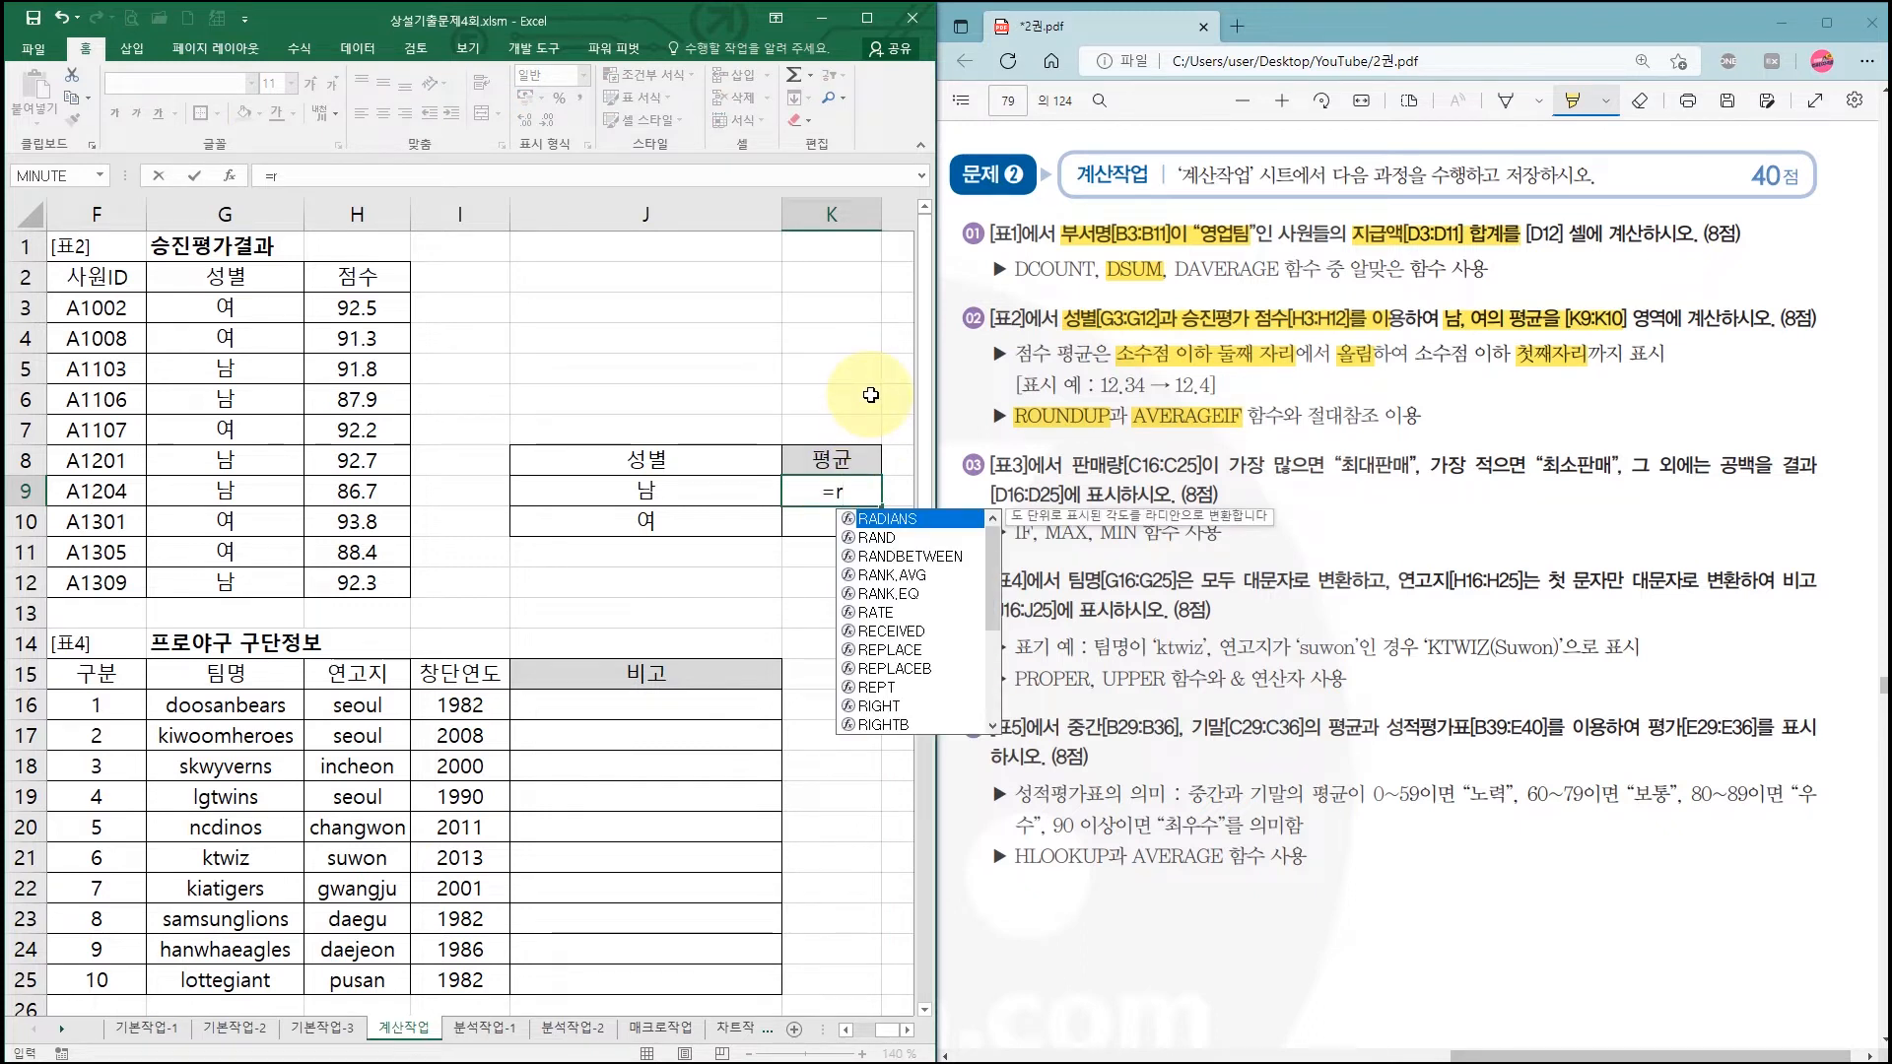
type("oundup")
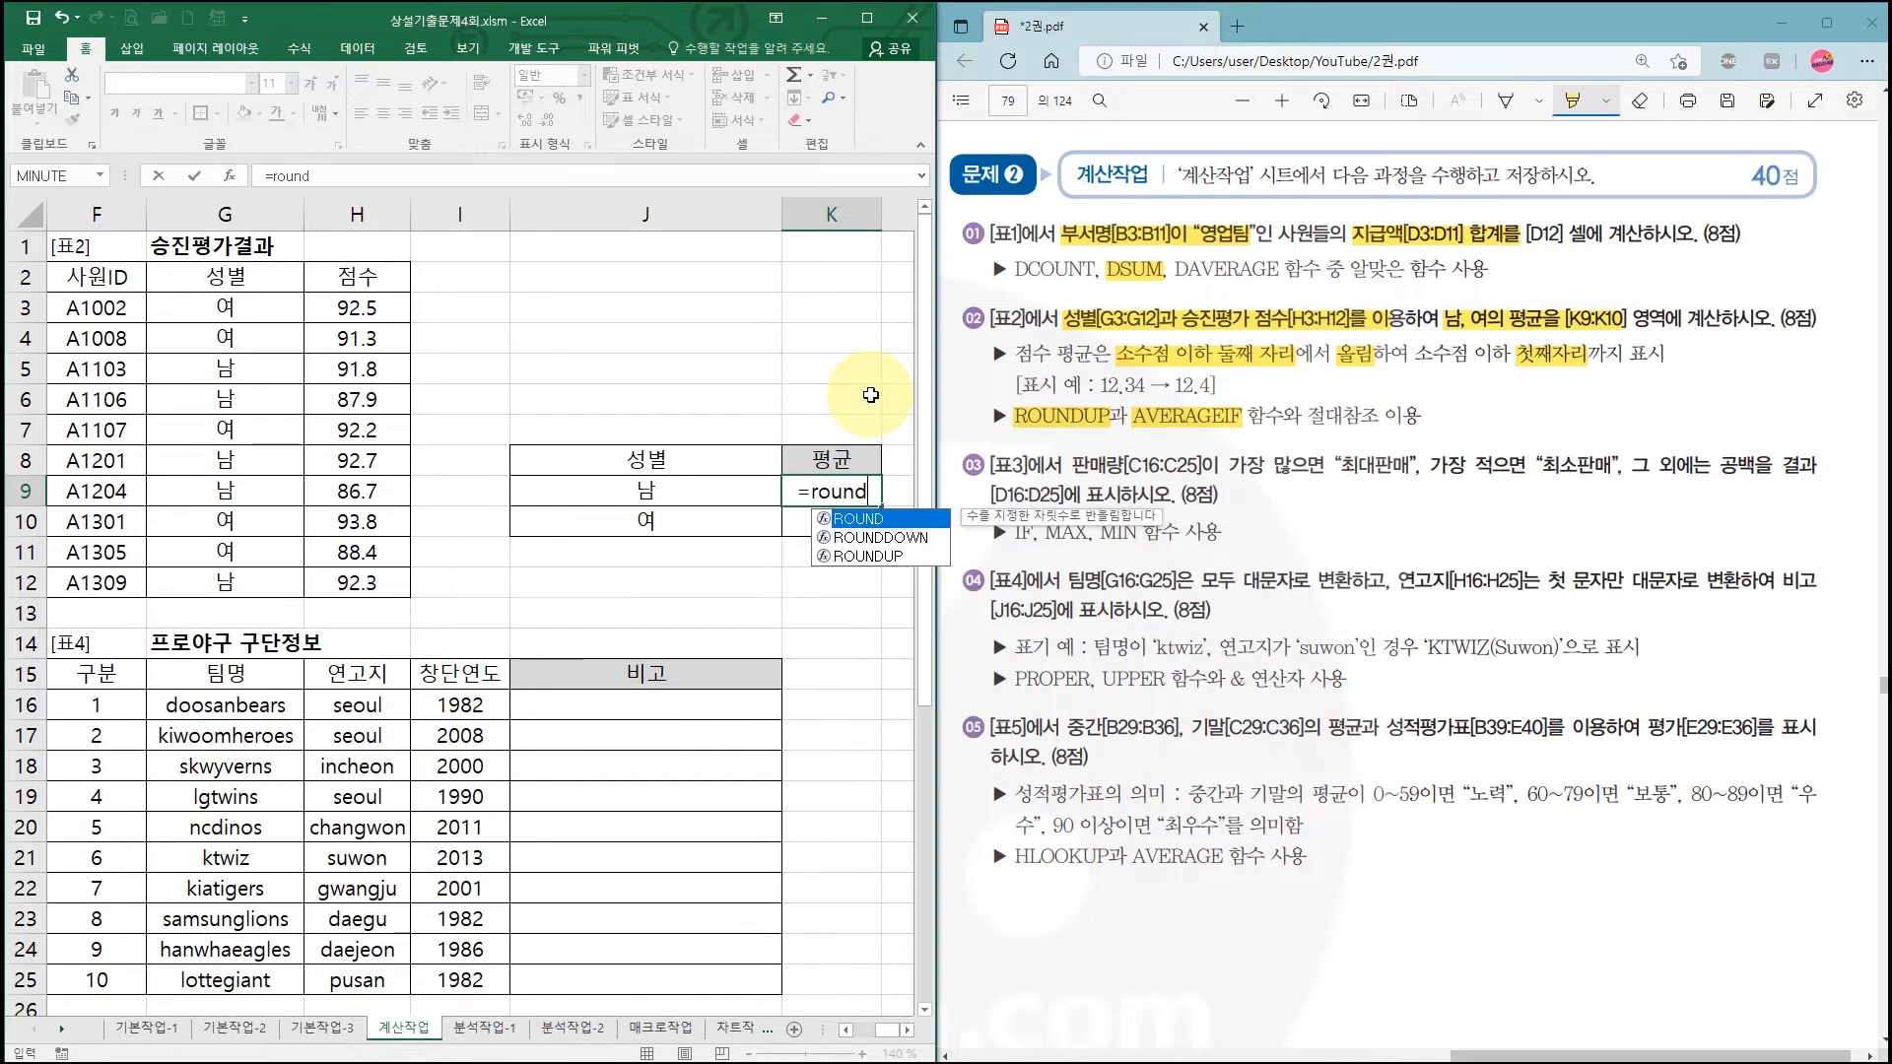
Step: Correct K9's entry to =ROUNDUP, open its arguments, and underline Number and Num_digits
key("Tab")
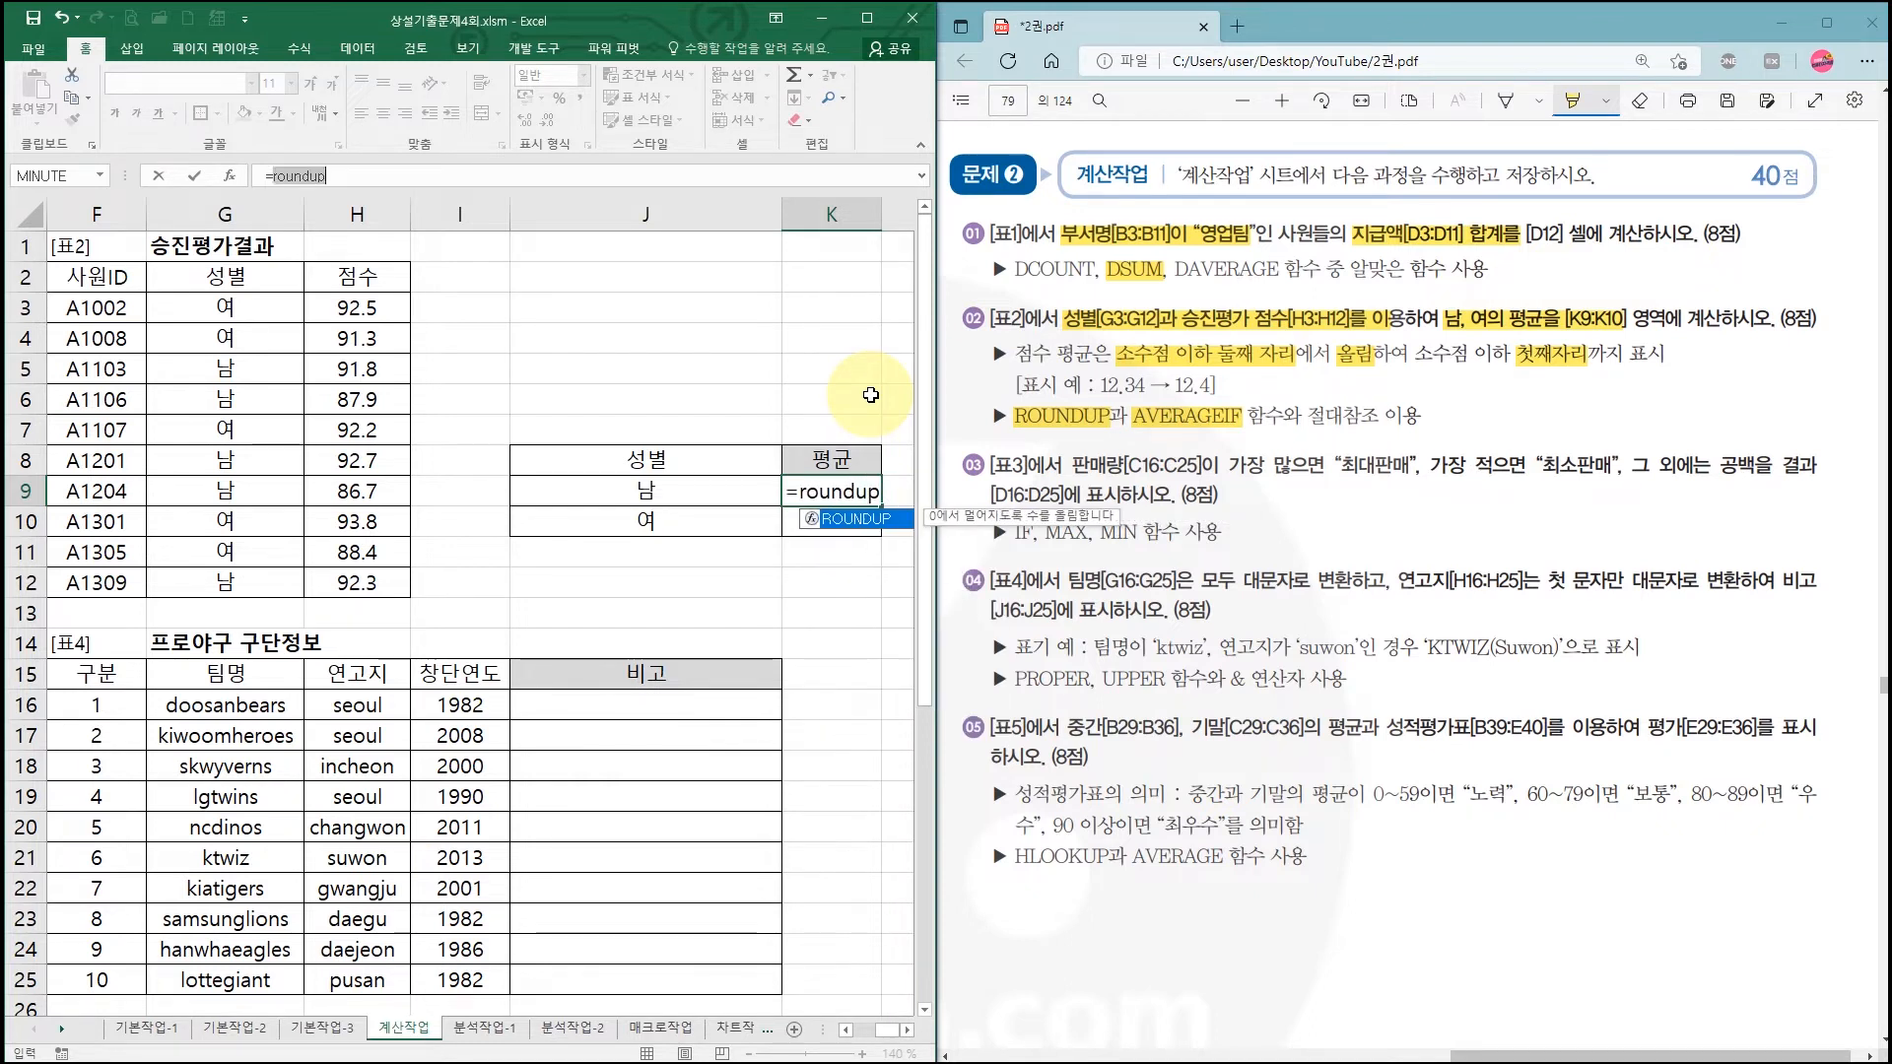
key("ctrl+a")
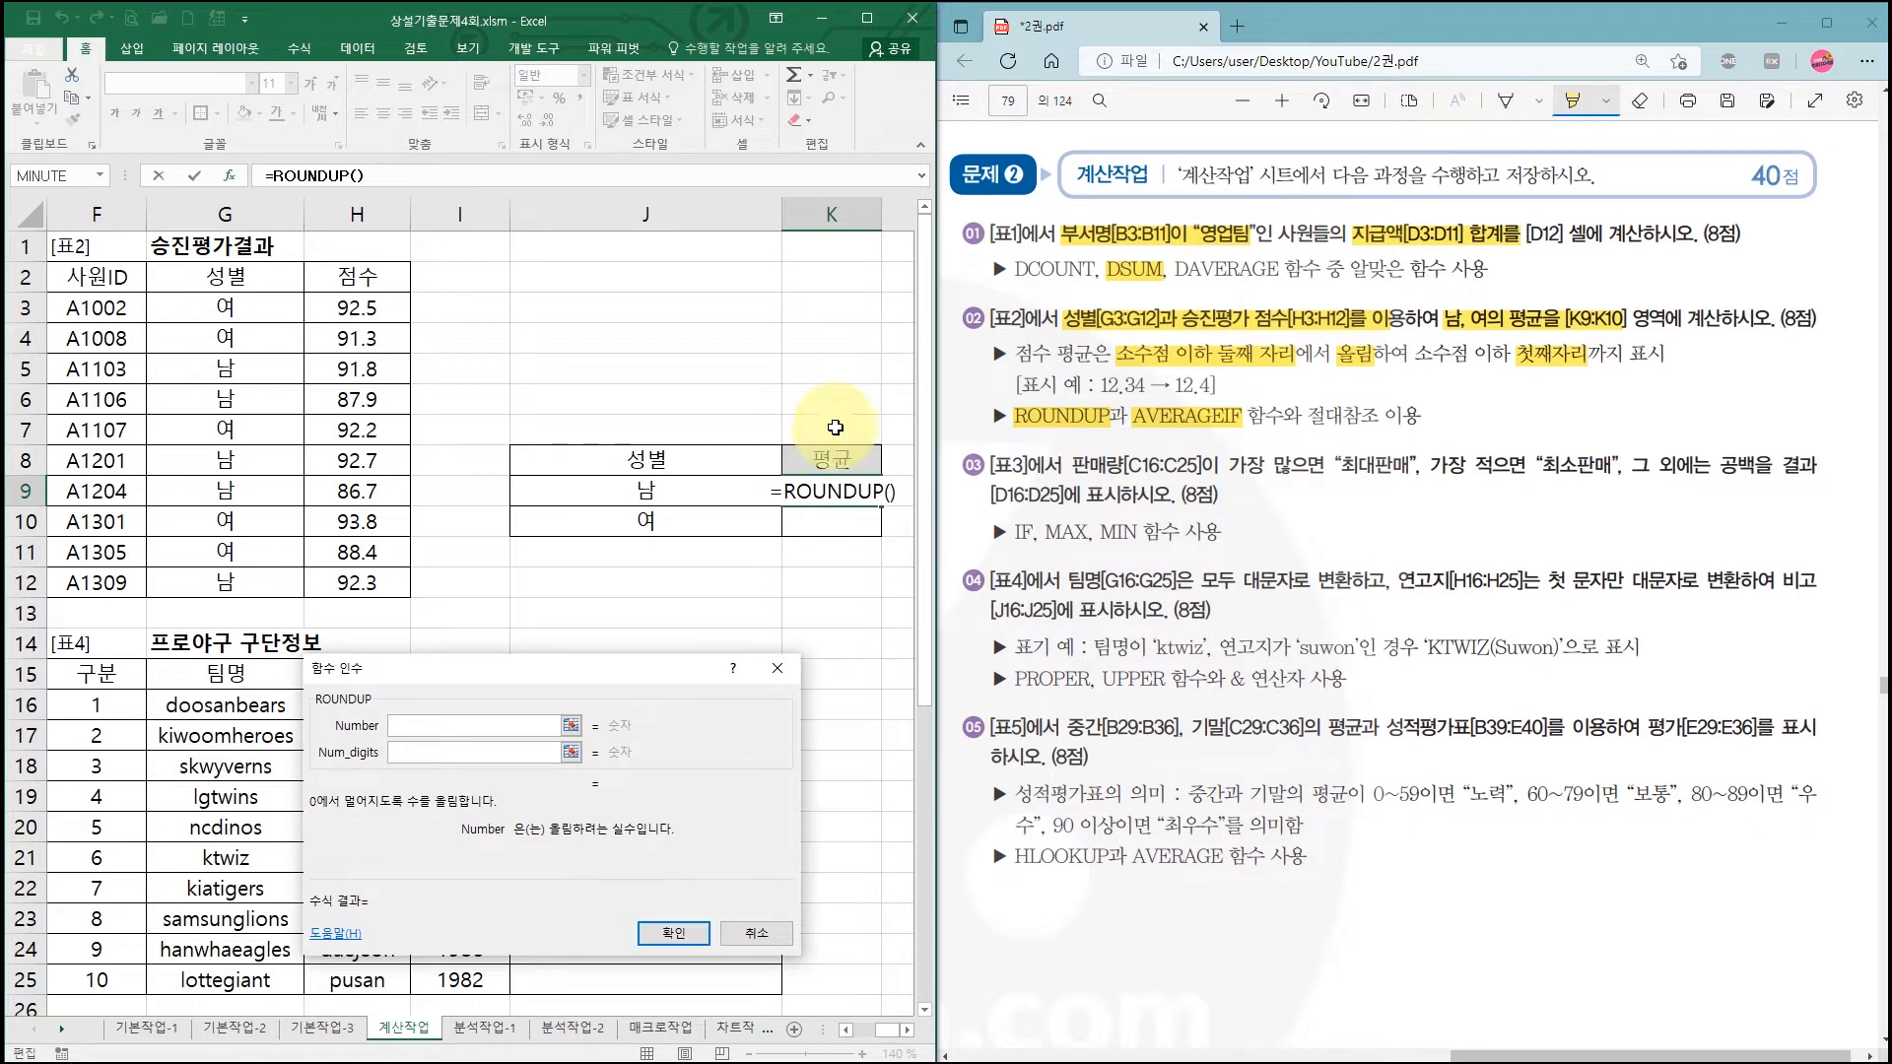
left_click_drag(554, 685, 701, 596)
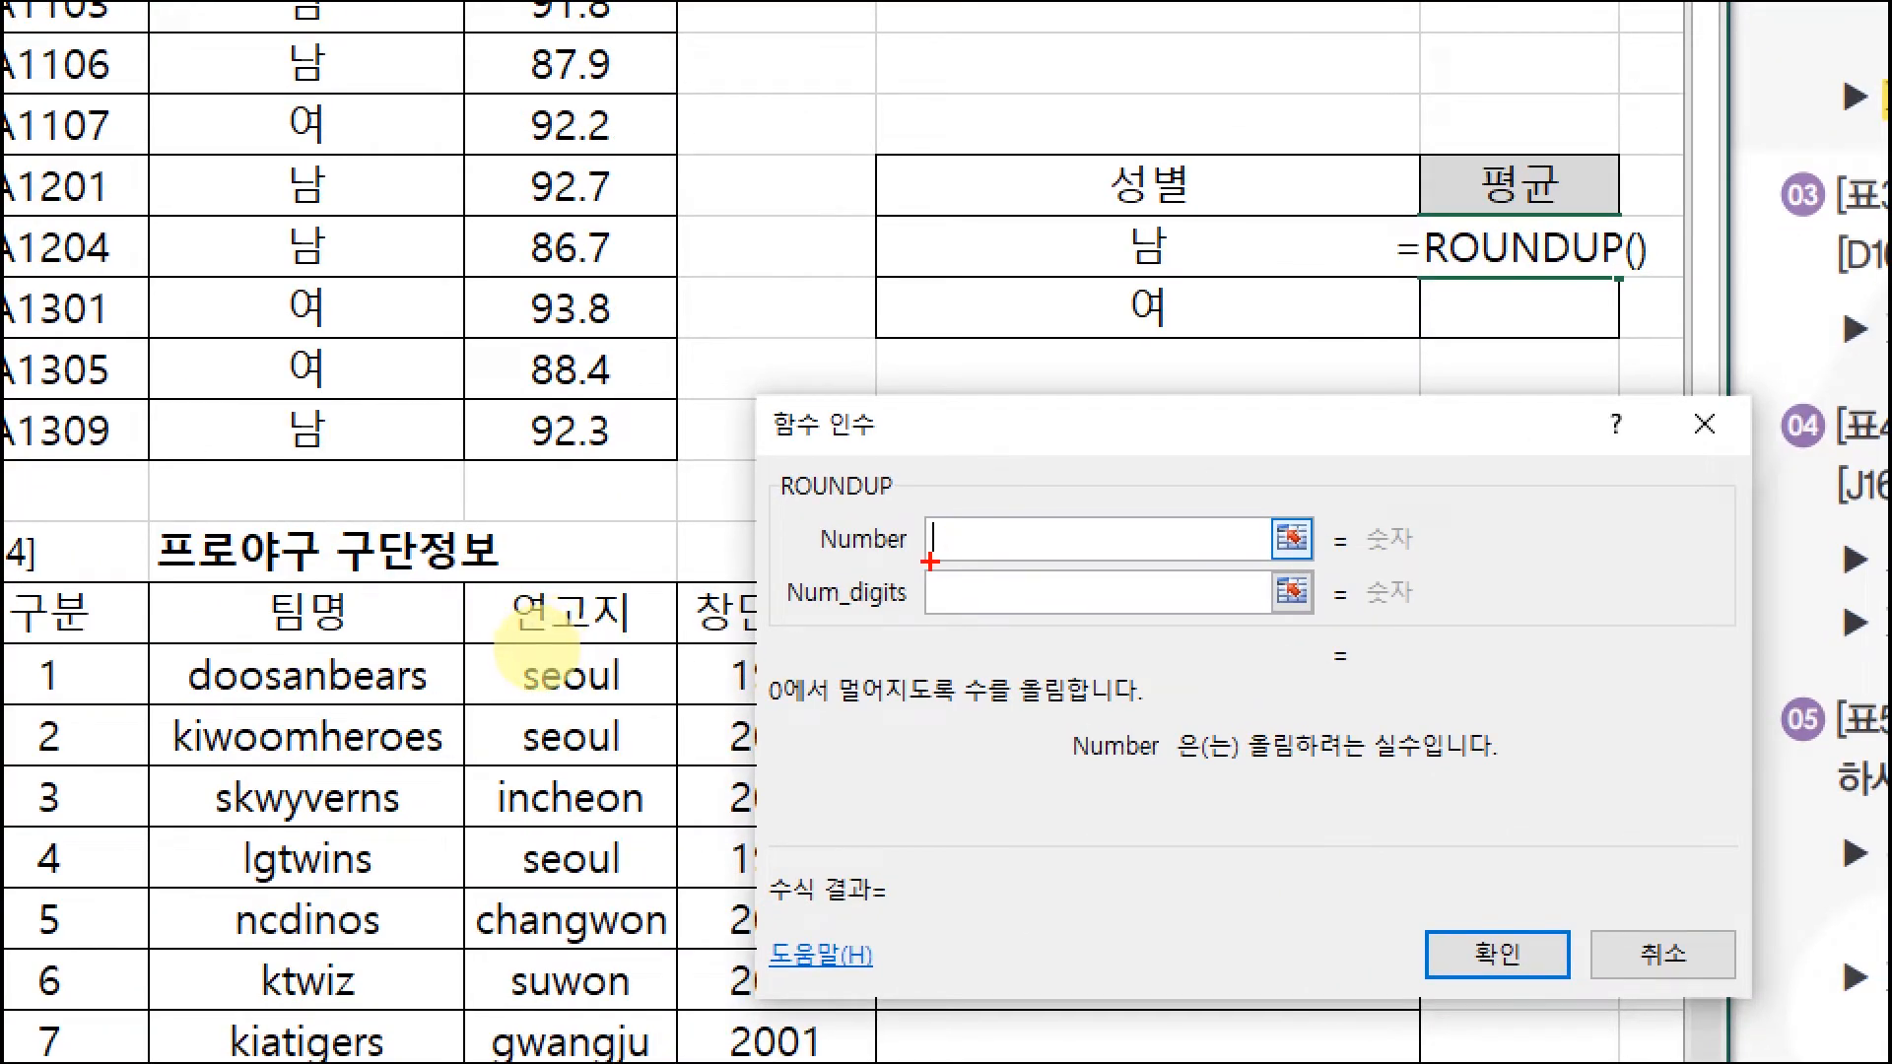
left_click_drag(931, 560, 998, 562)
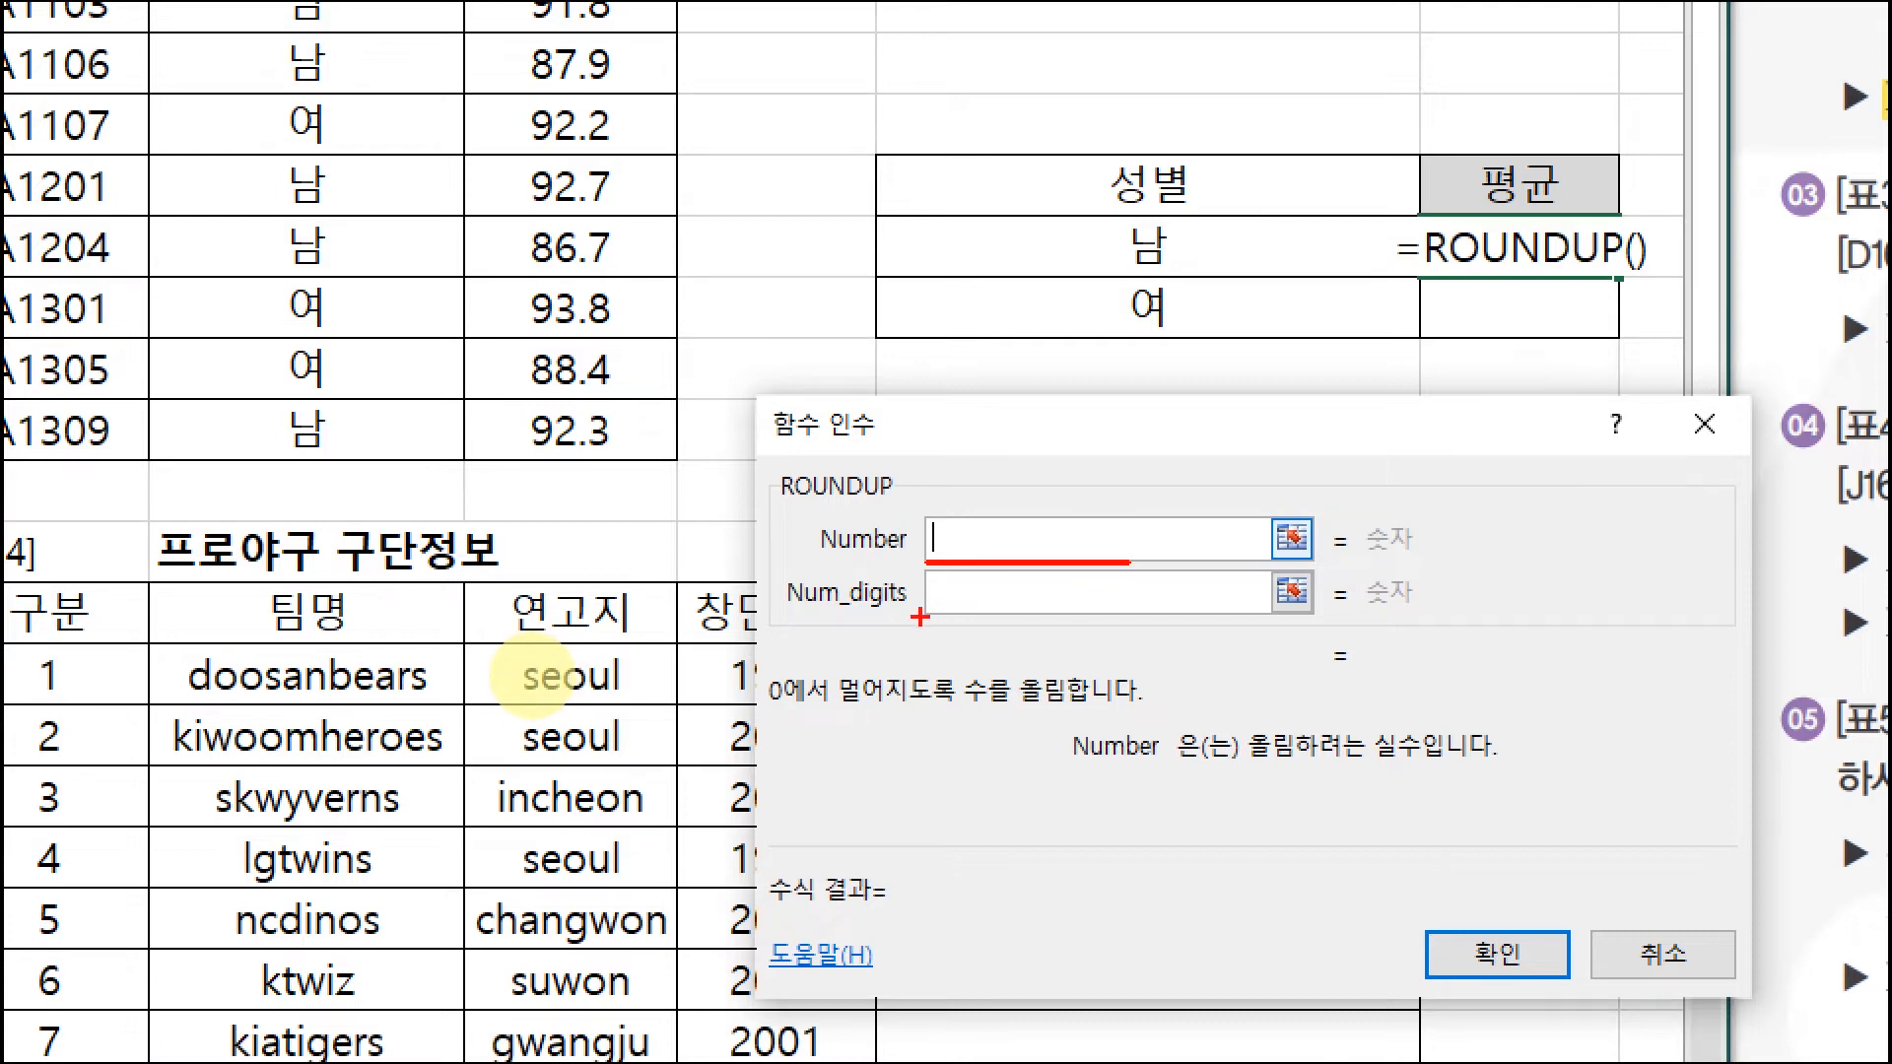
left_click_drag(920, 617, 1029, 617)
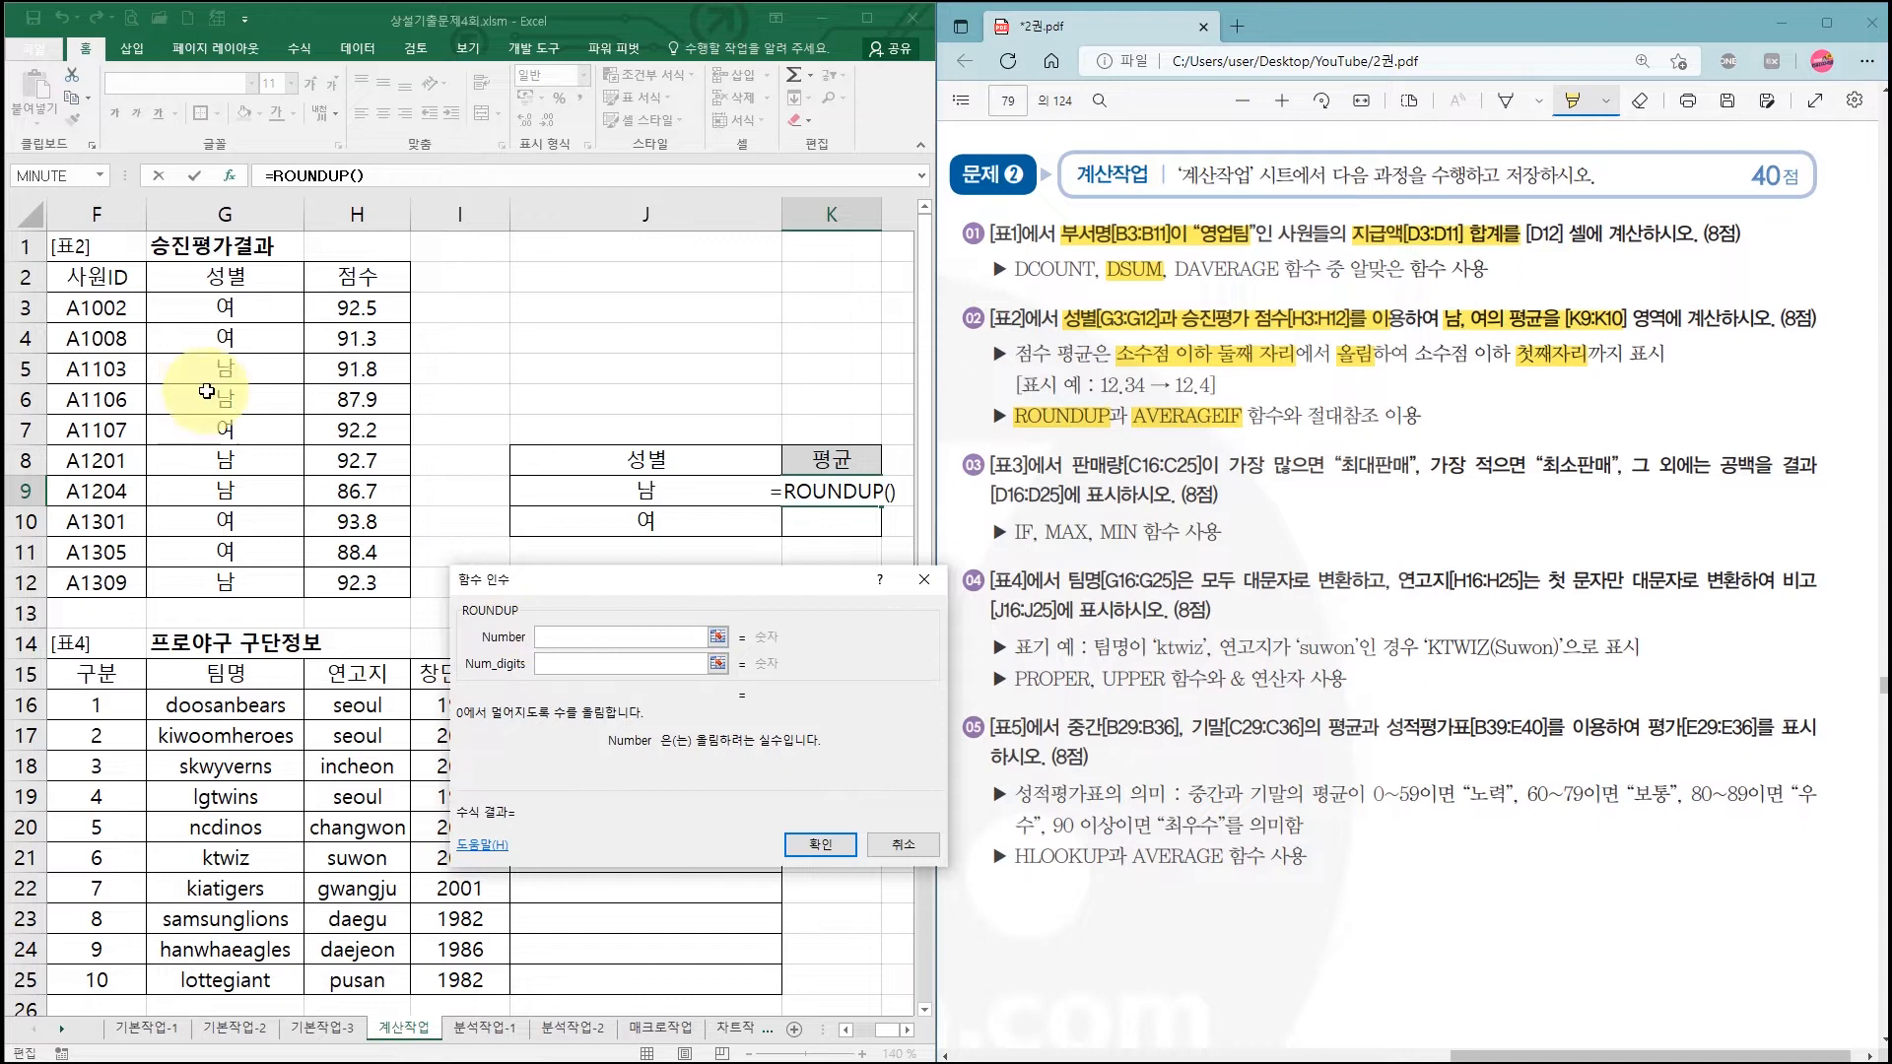
Step: Nest AVERAGEIF inside ROUNDUP as its Number argument
left_click(104, 177)
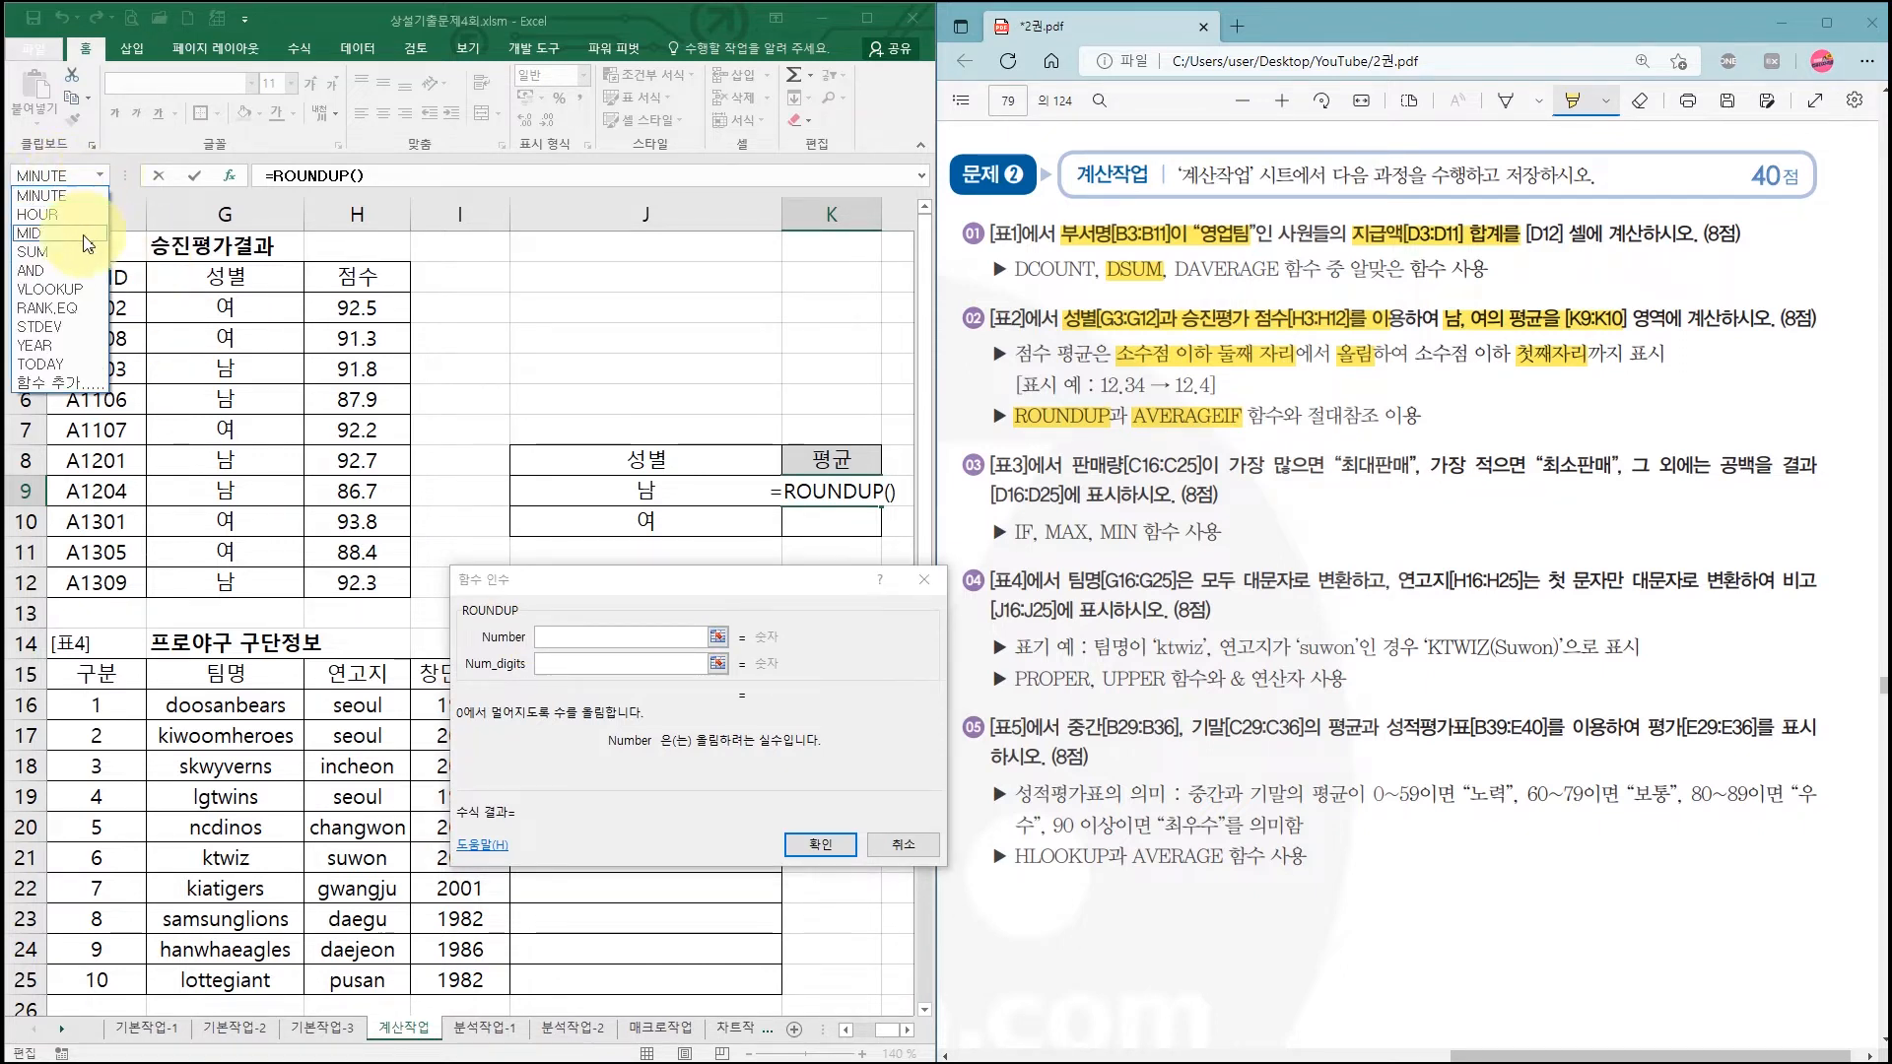
left_click(69, 384)
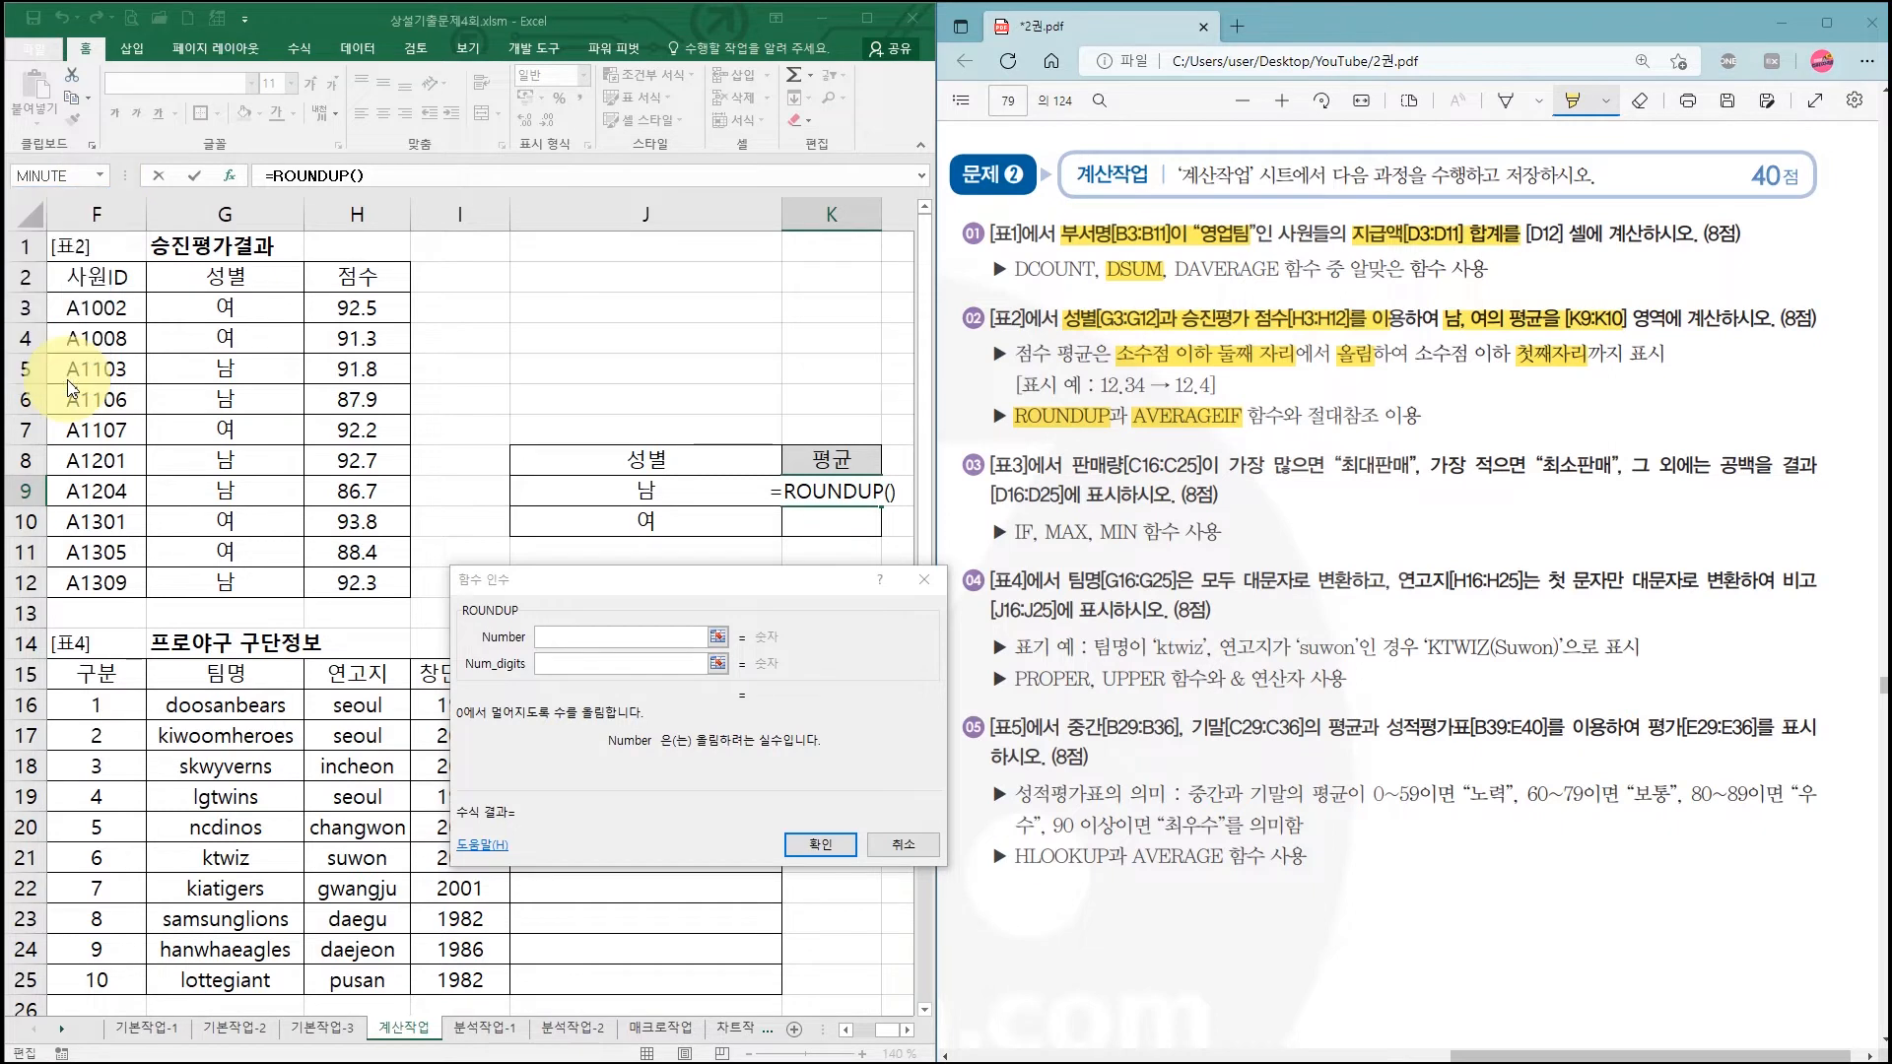
left_click_drag(476, 626, 475, 350)
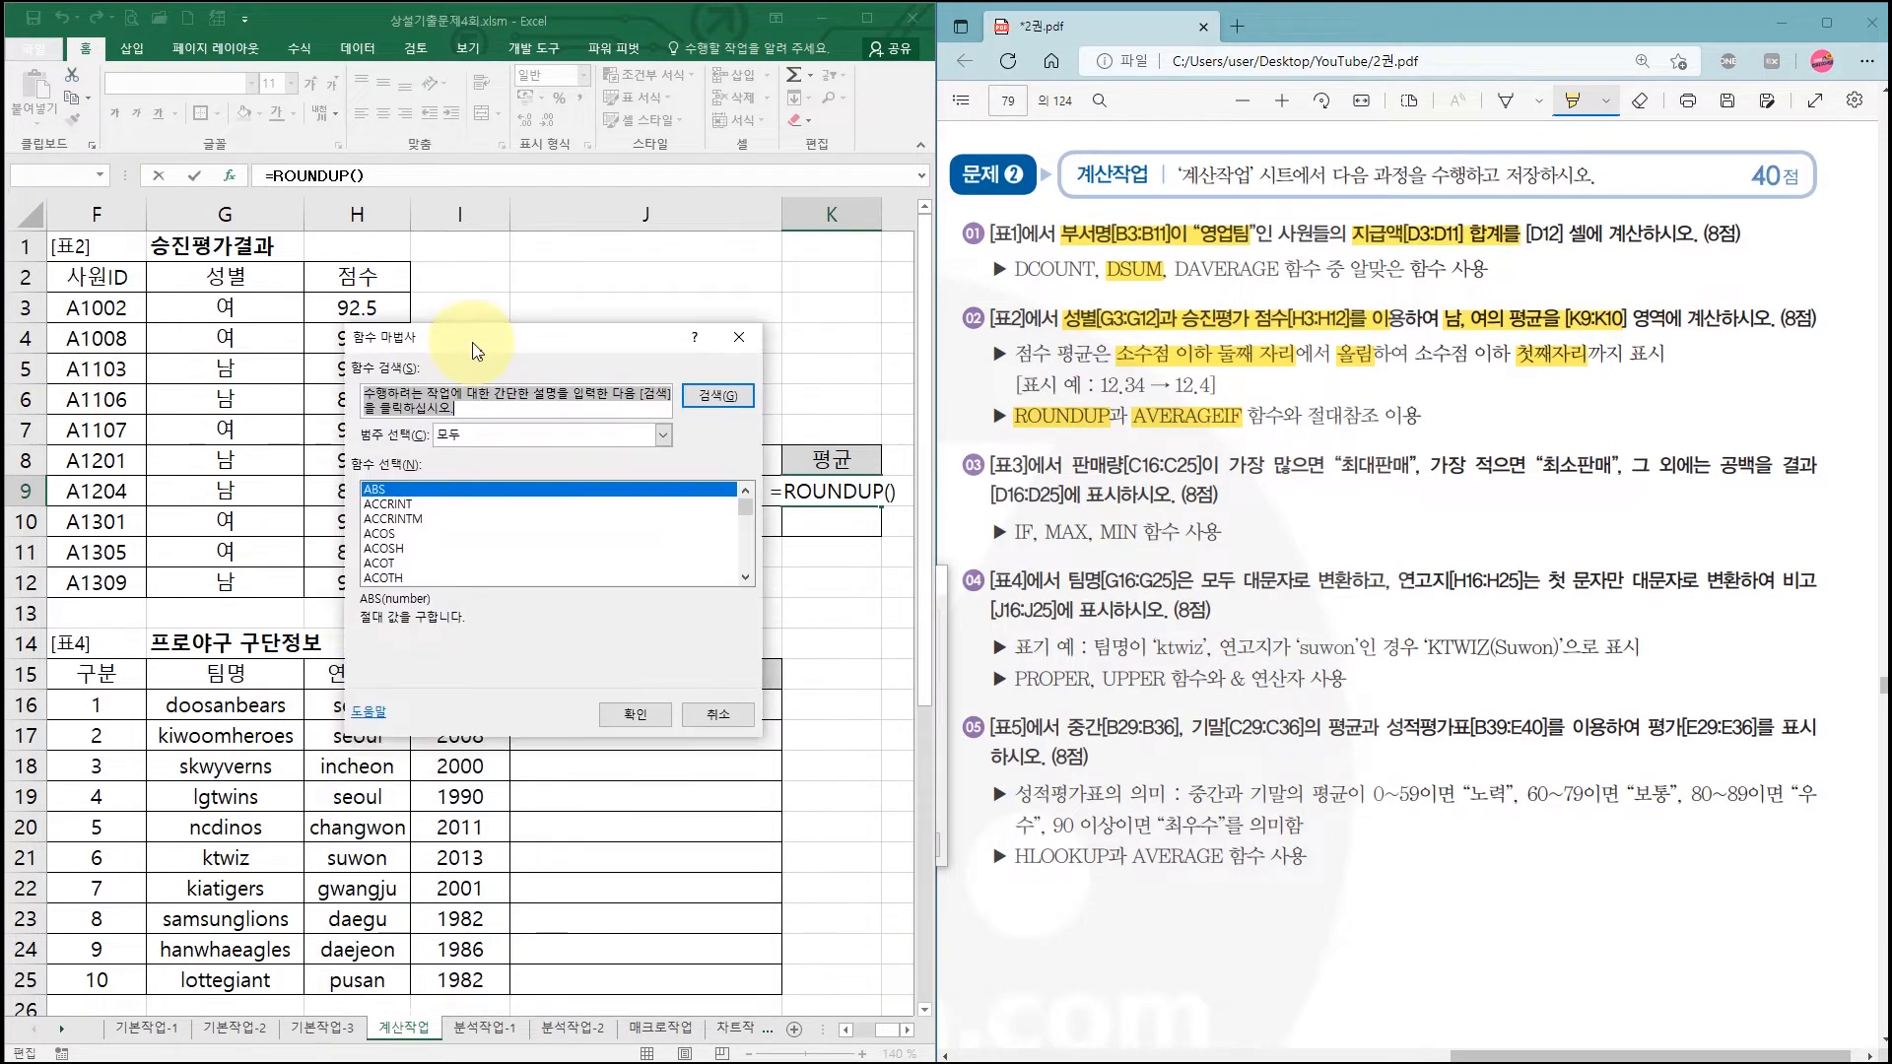
left_click(409, 548)
scroll(431, 560, "down", 3)
scroll(432, 559, "down", 3)
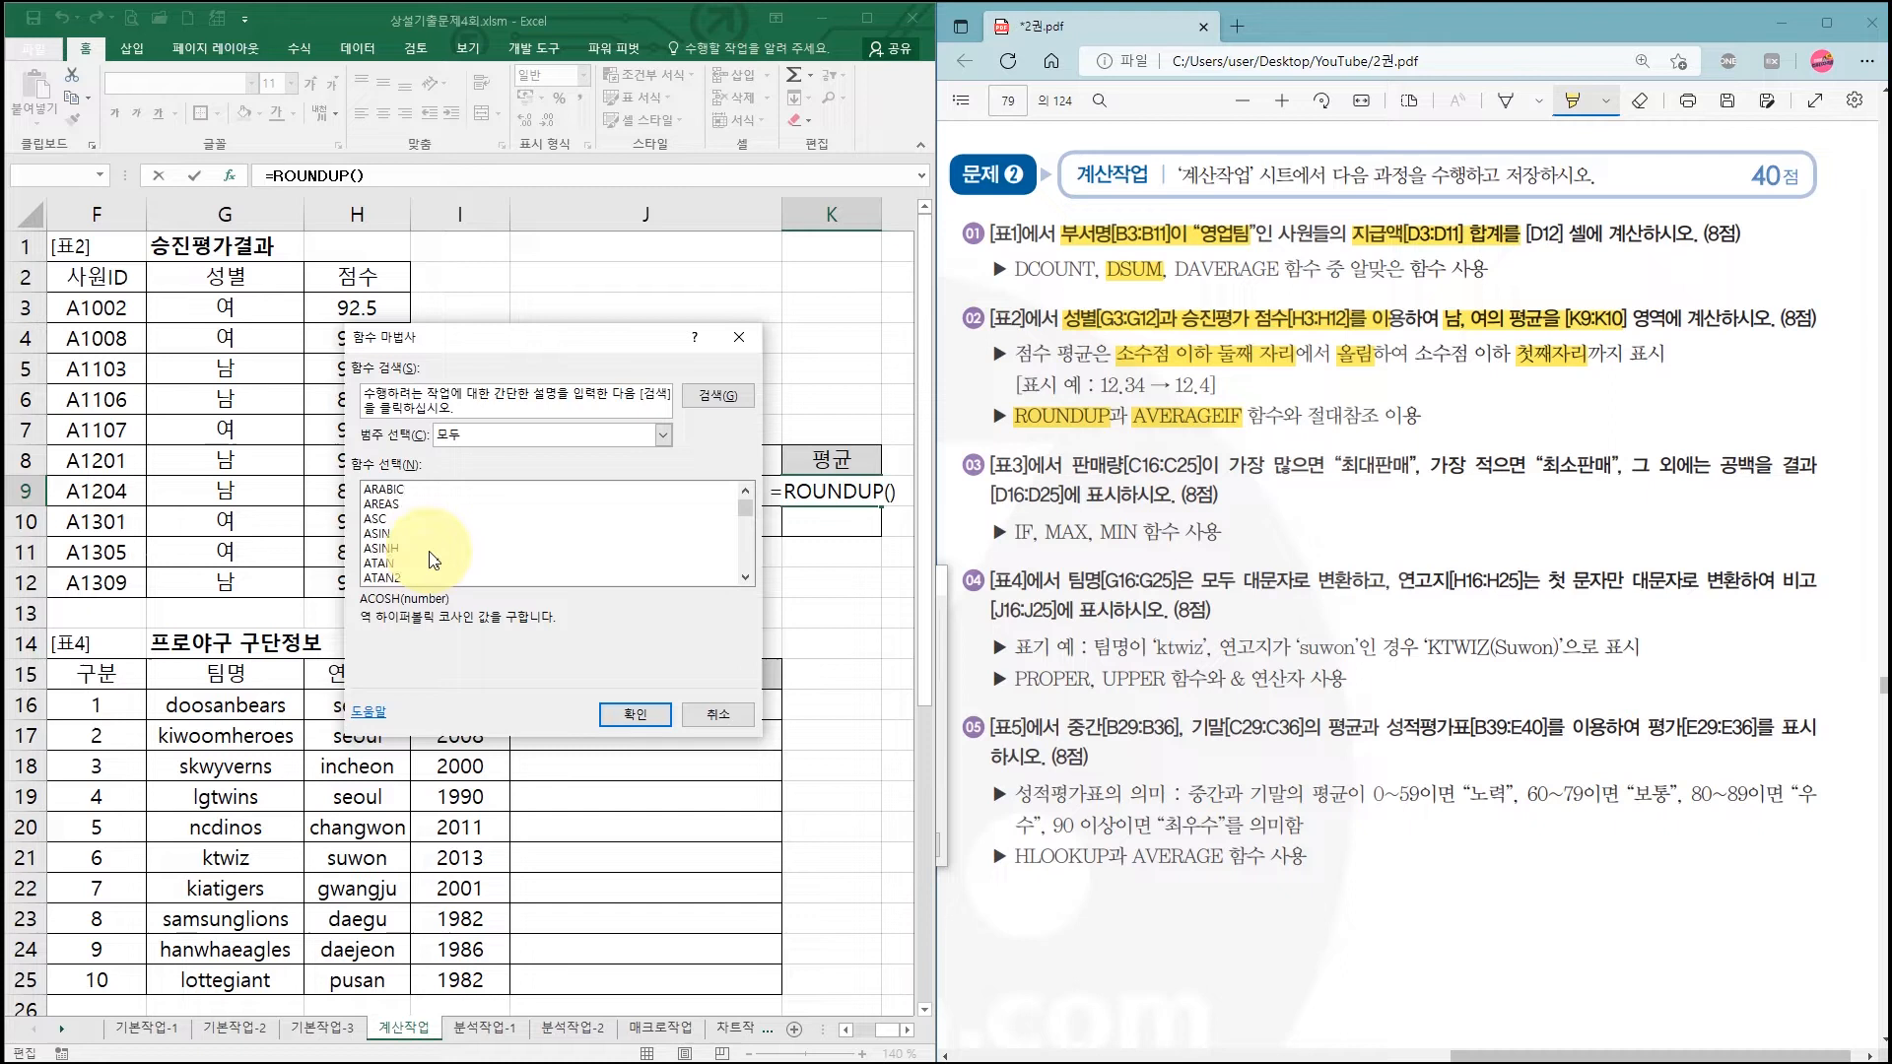
scroll(431, 559, "down", 2)
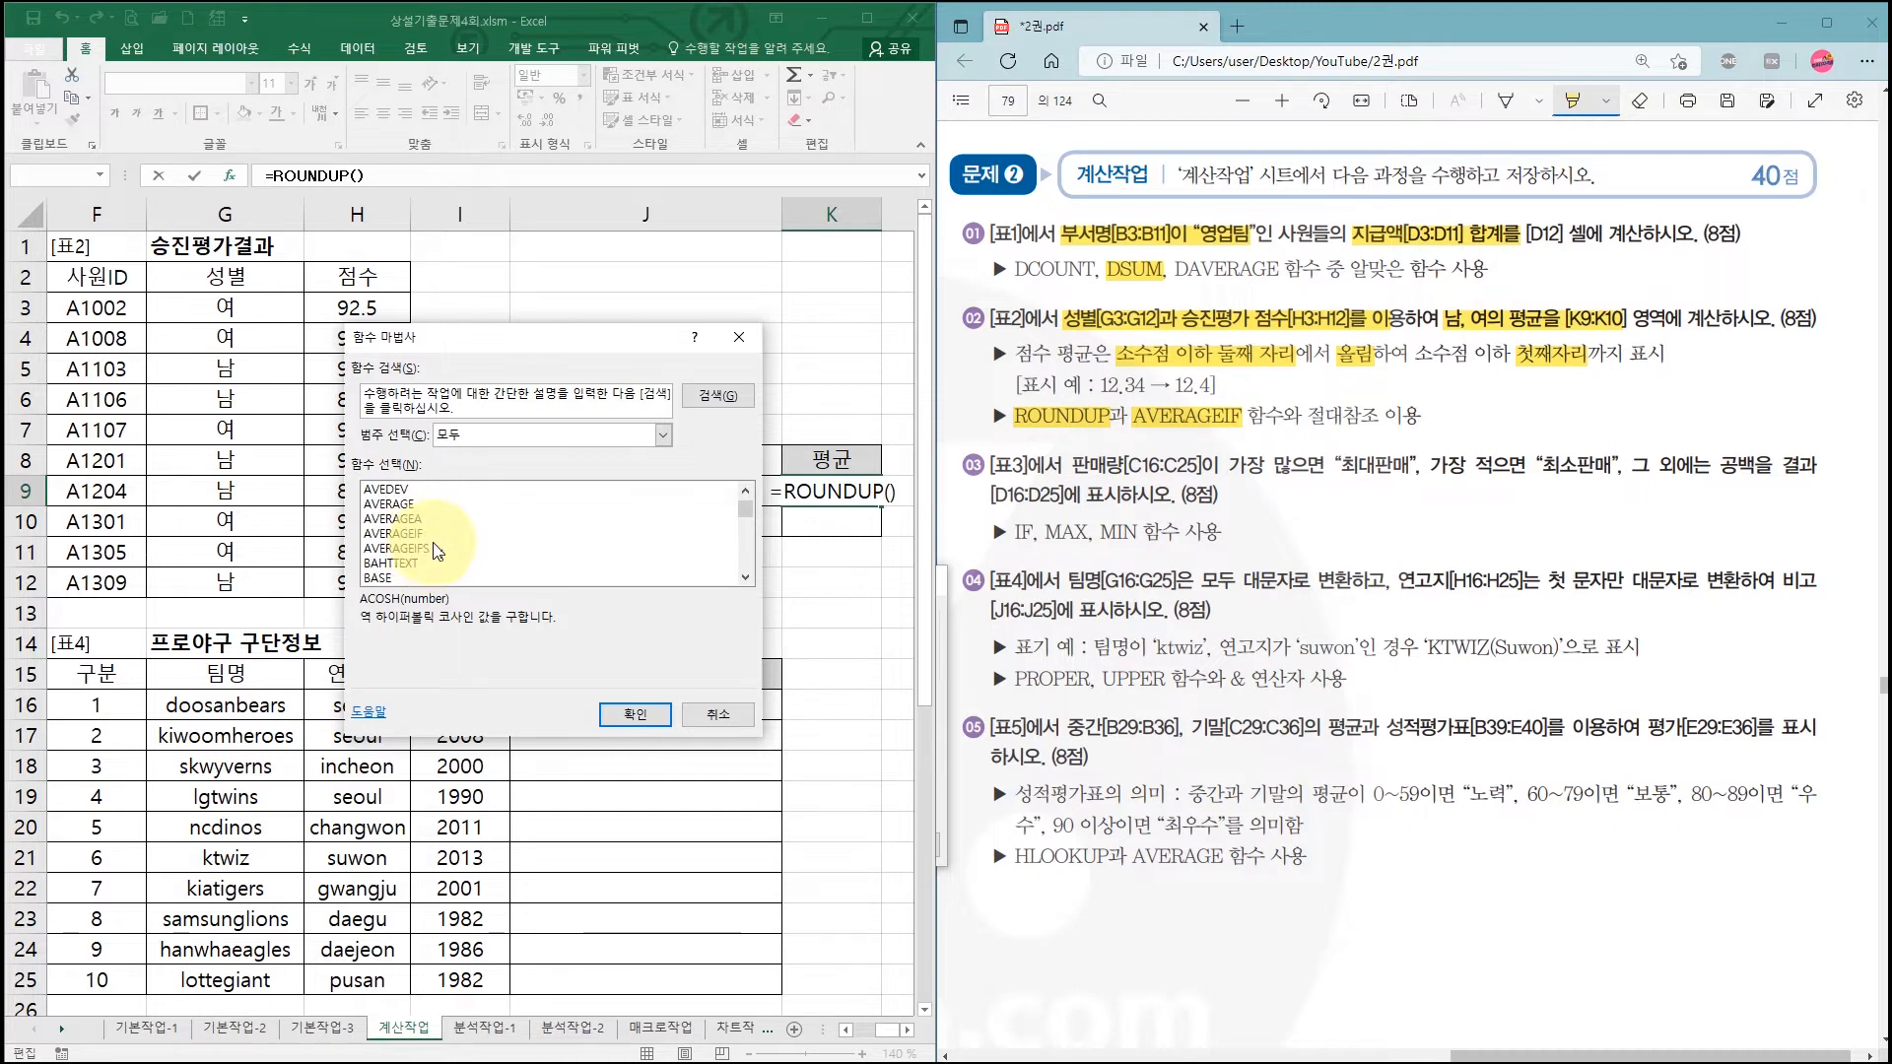
left_click(436, 540)
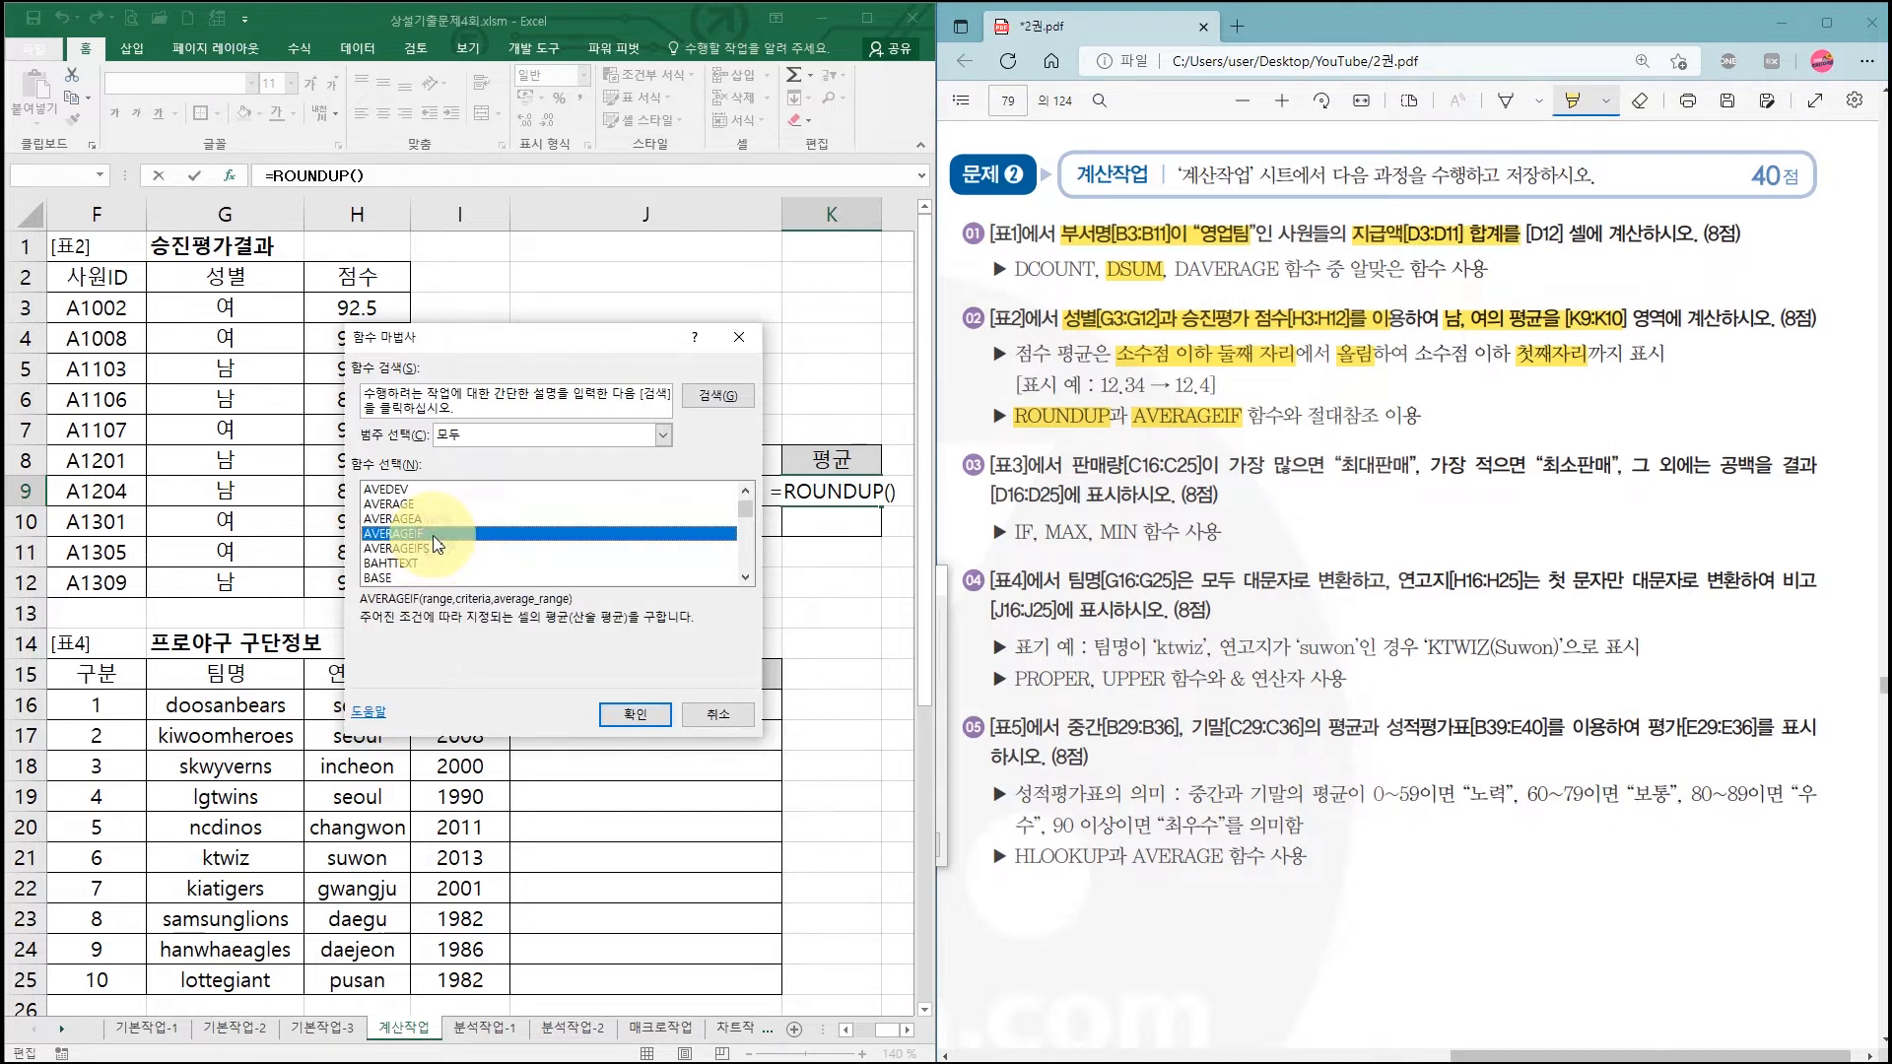
left_click(631, 716)
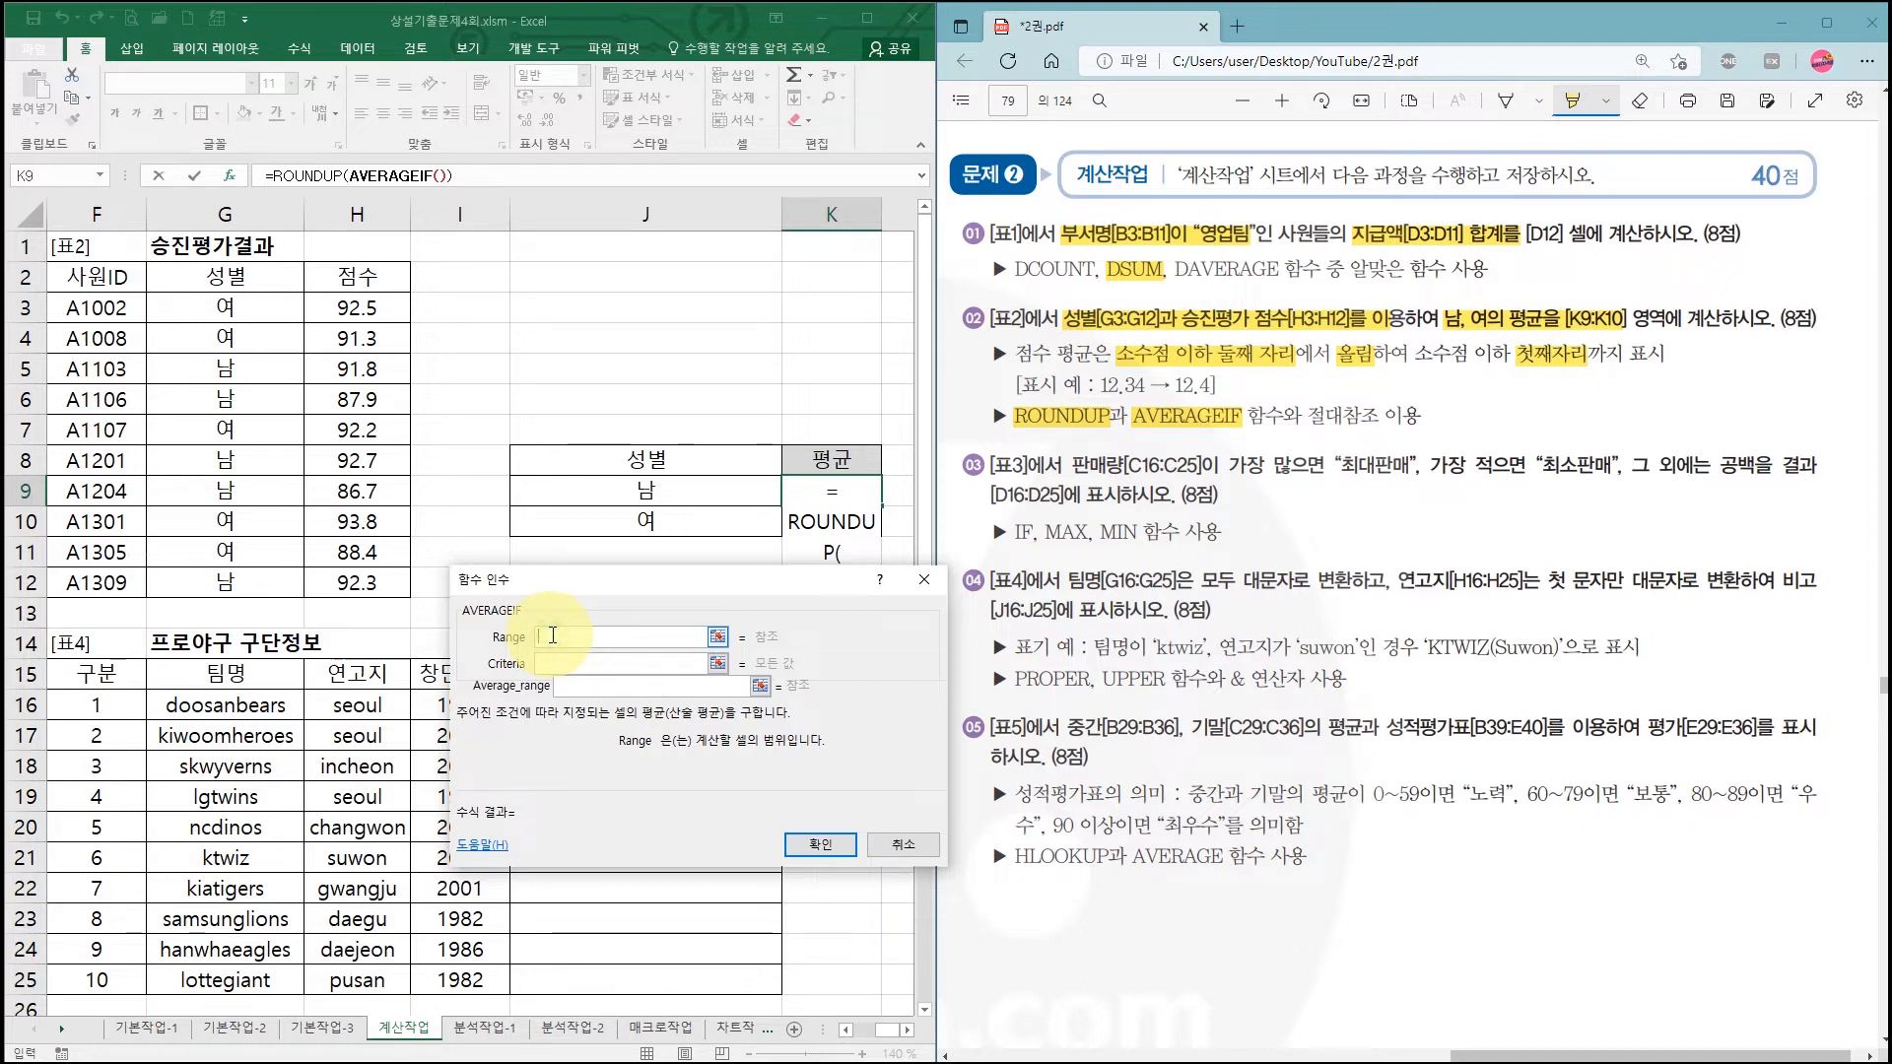
Step: Set AVERAGEIF's range to the absolute gender column $G$3:$G$12
left_click(553, 658)
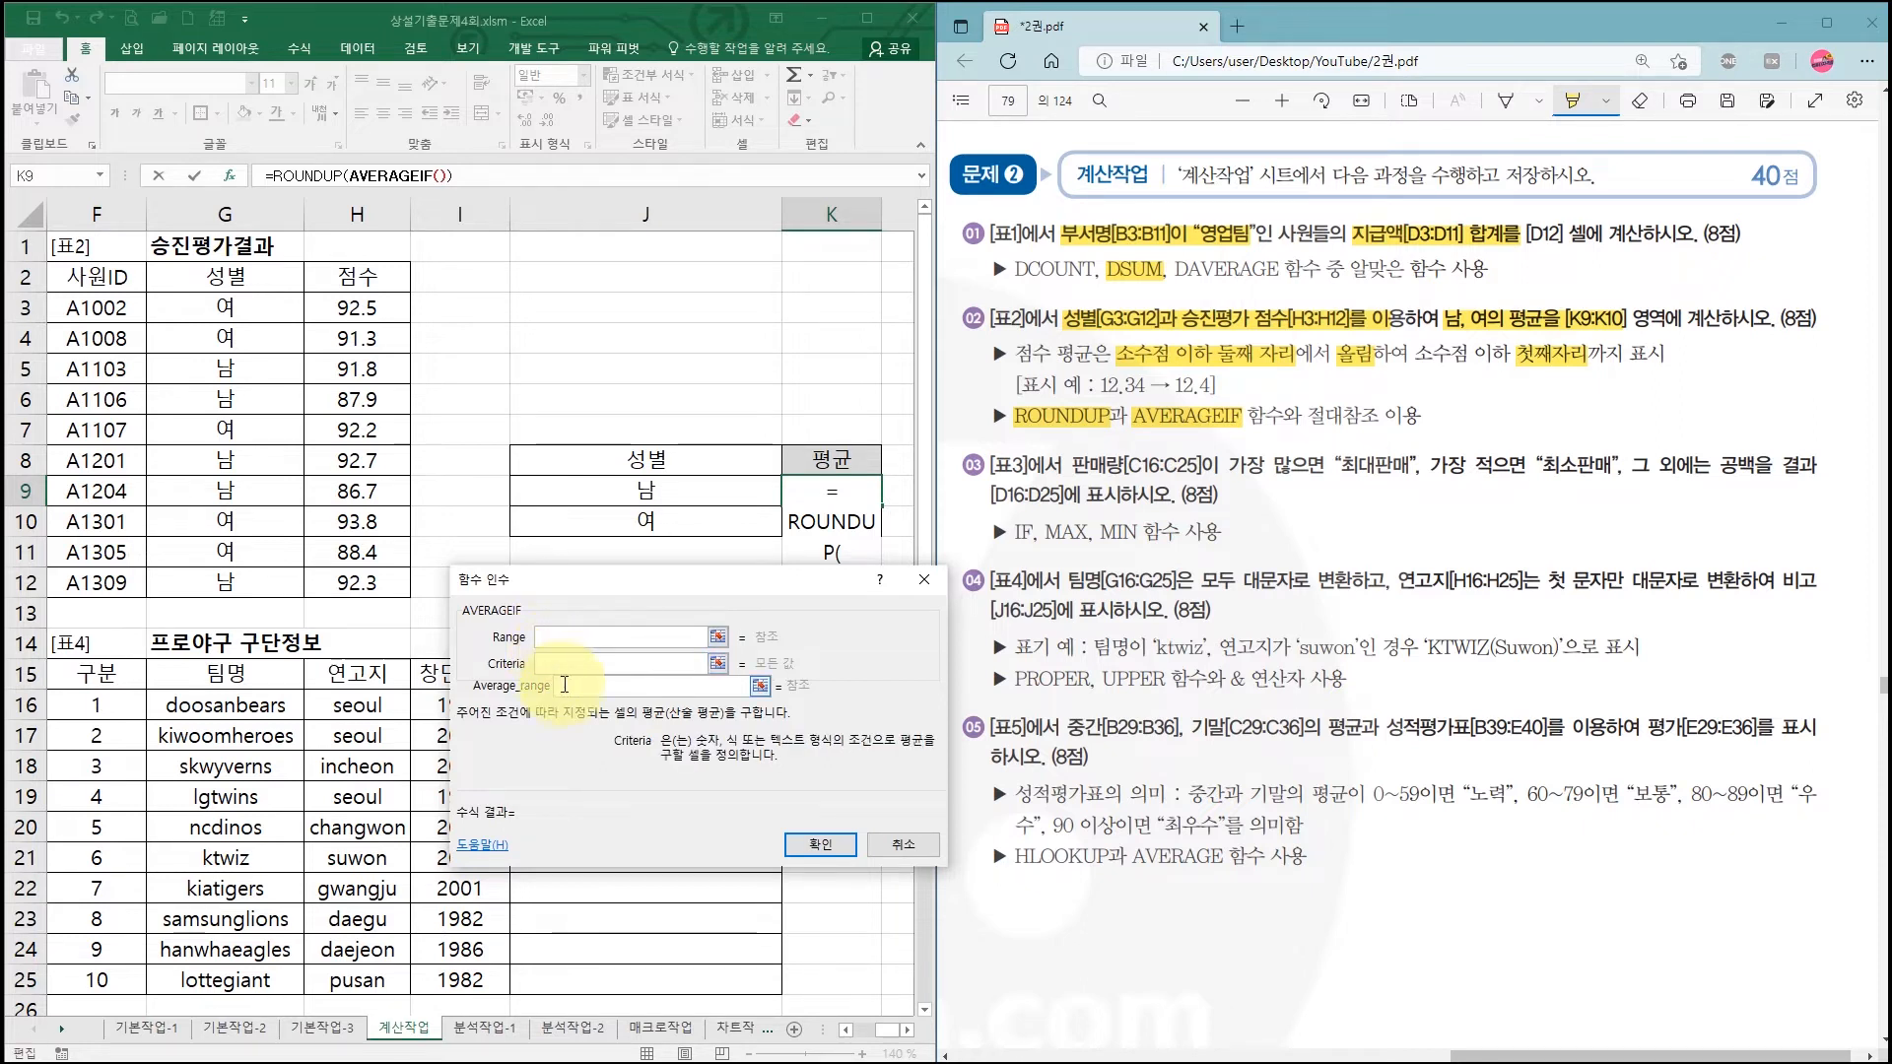
left_click(566, 688)
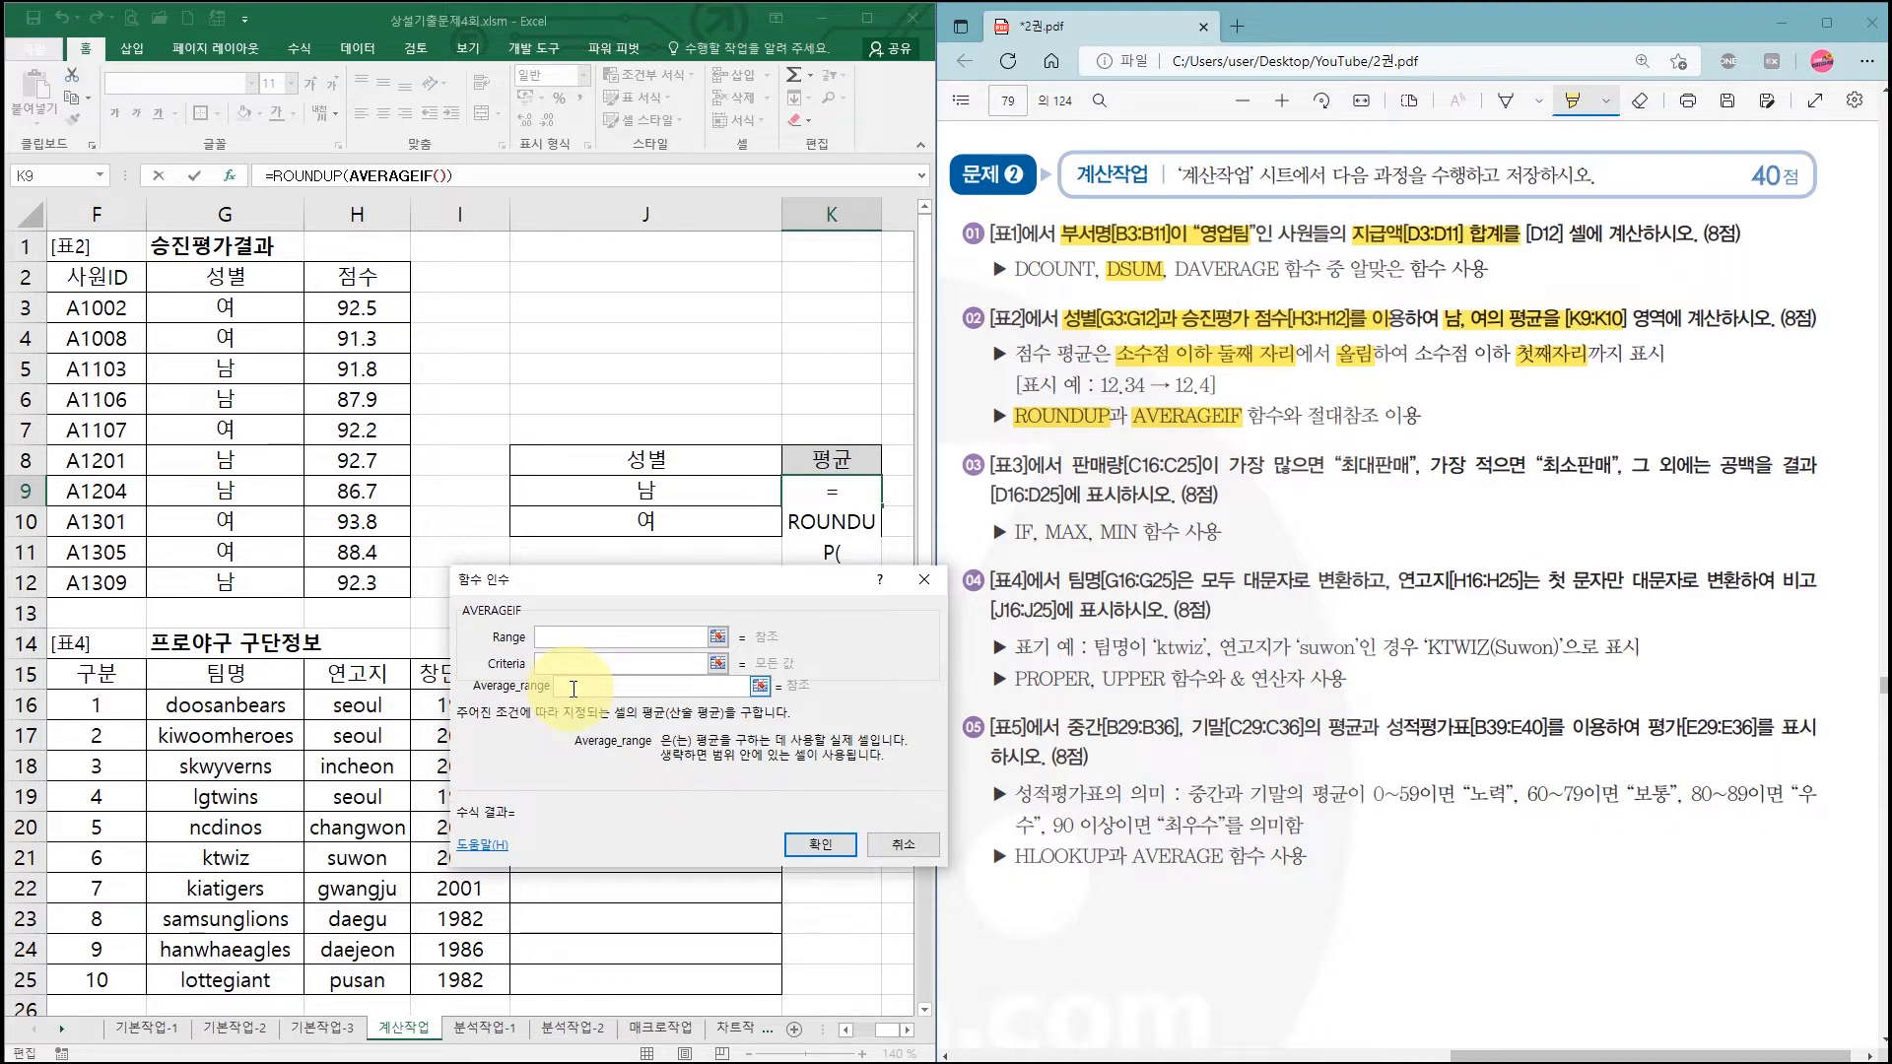
left_click(565, 636)
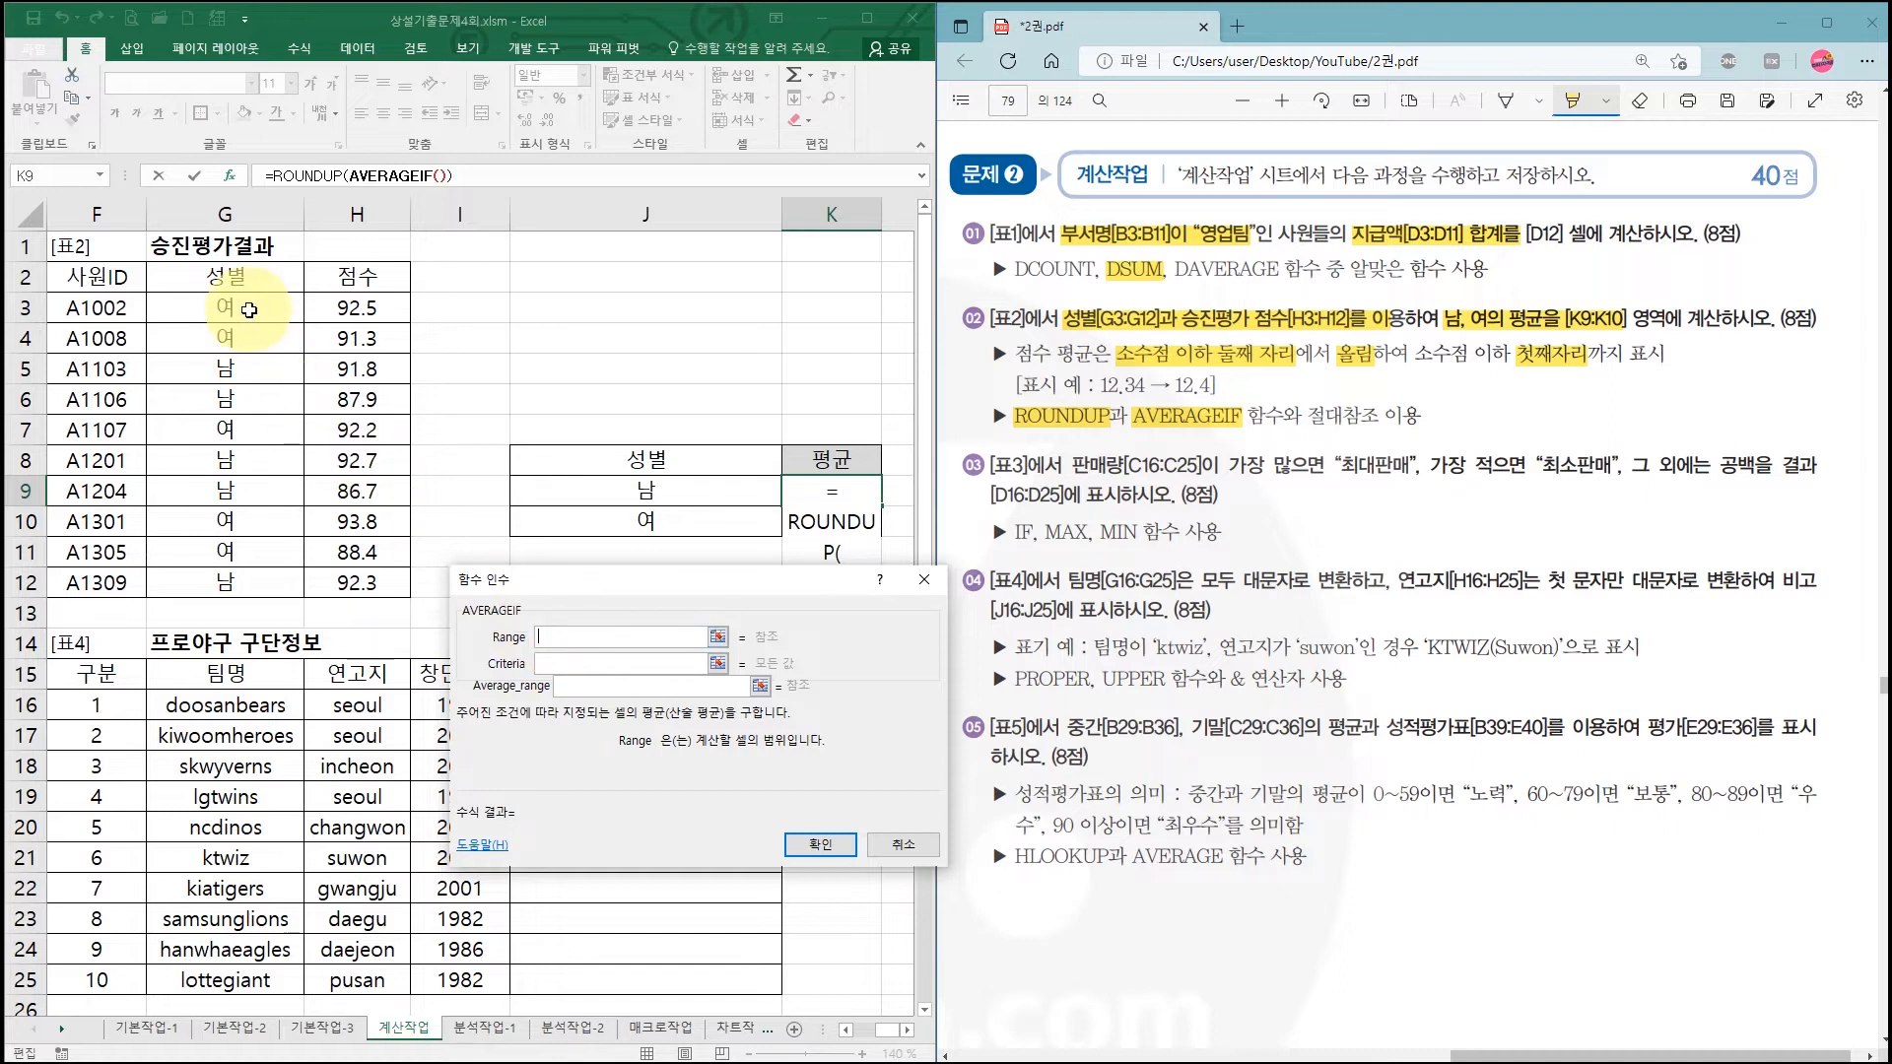
left_click_drag(248, 310, 236, 577)
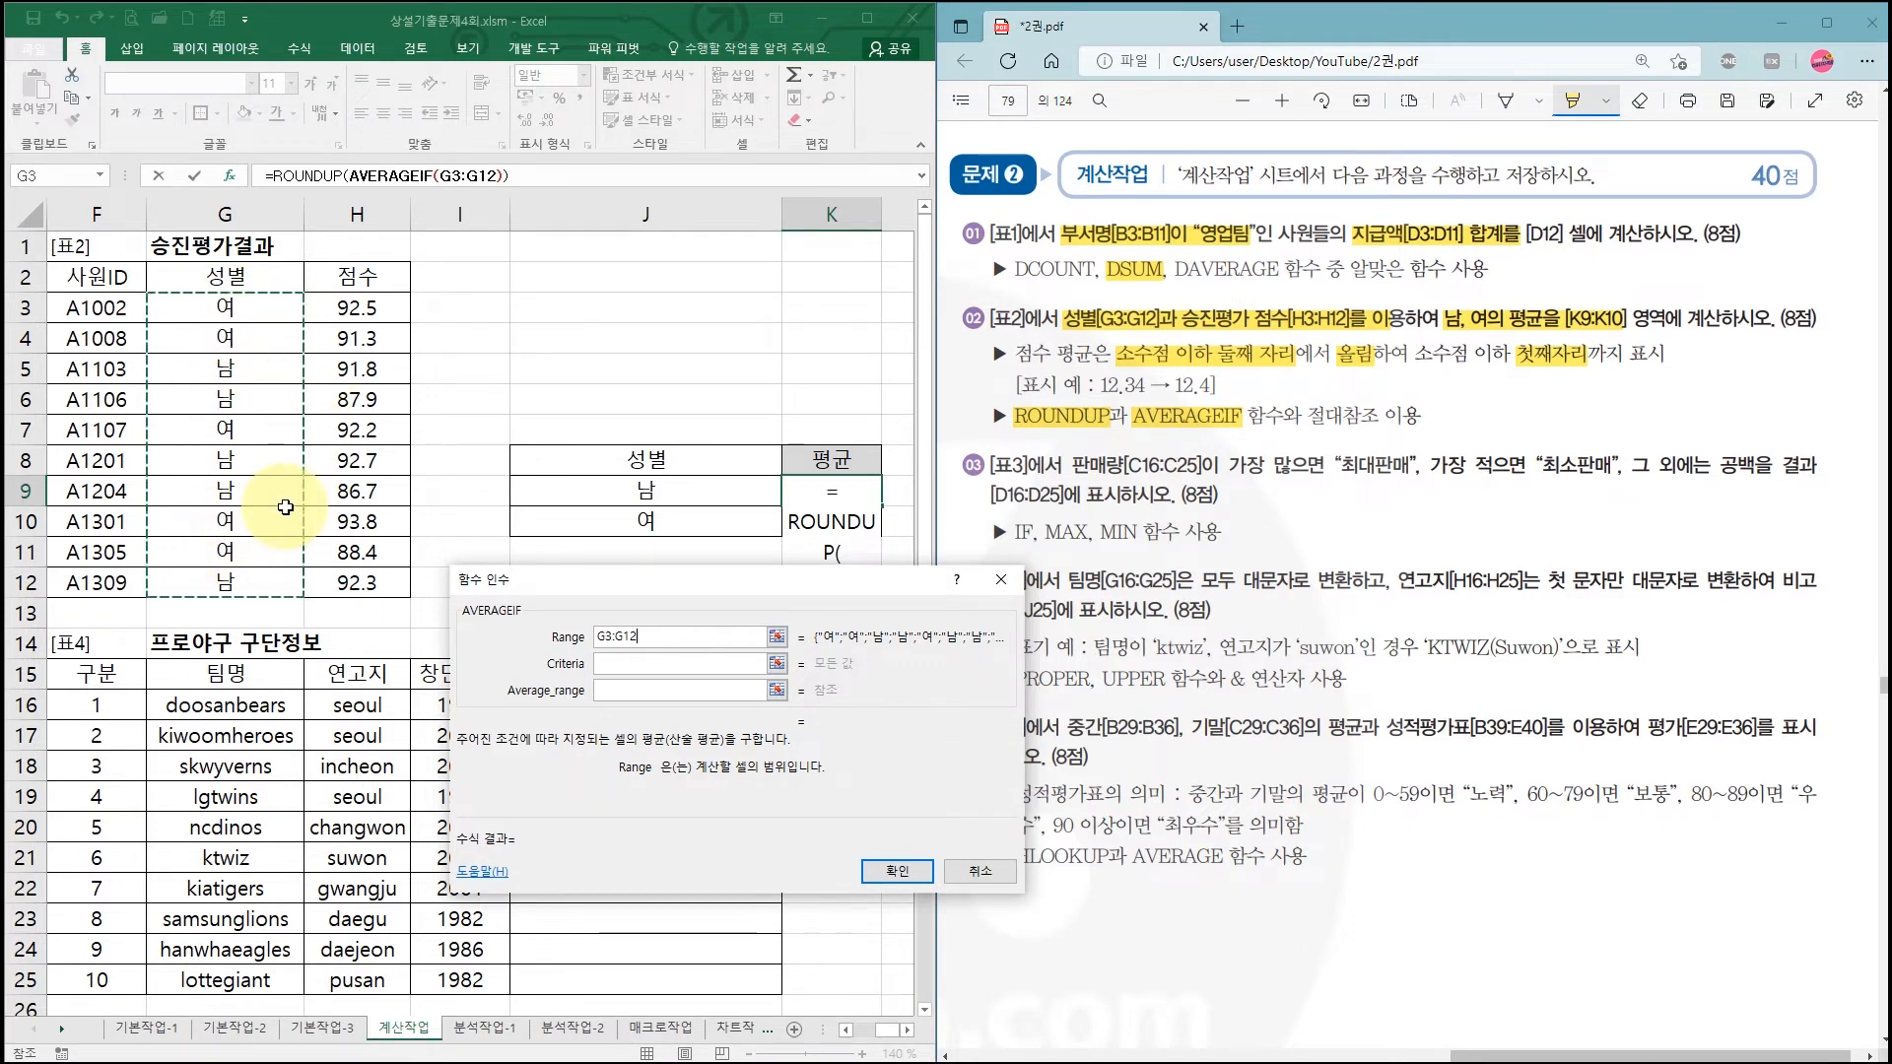
key("F4")
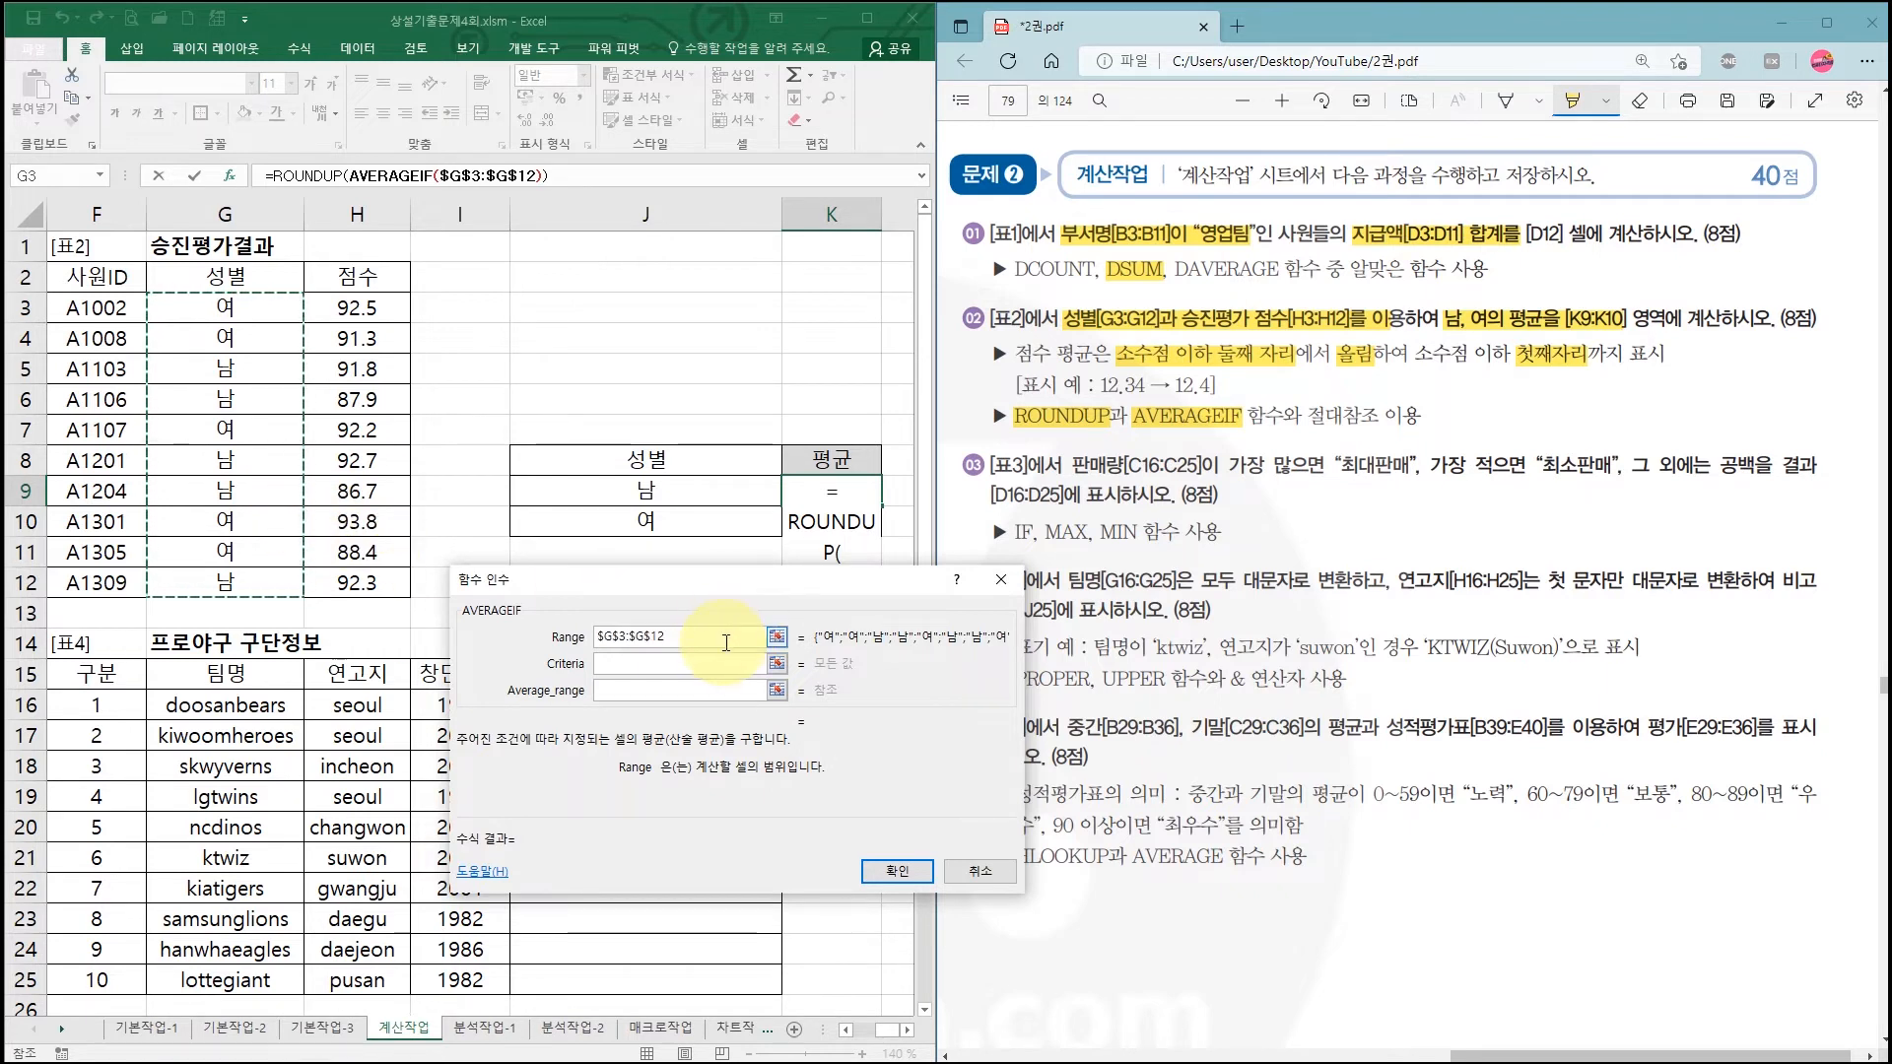
left_click(636, 663)
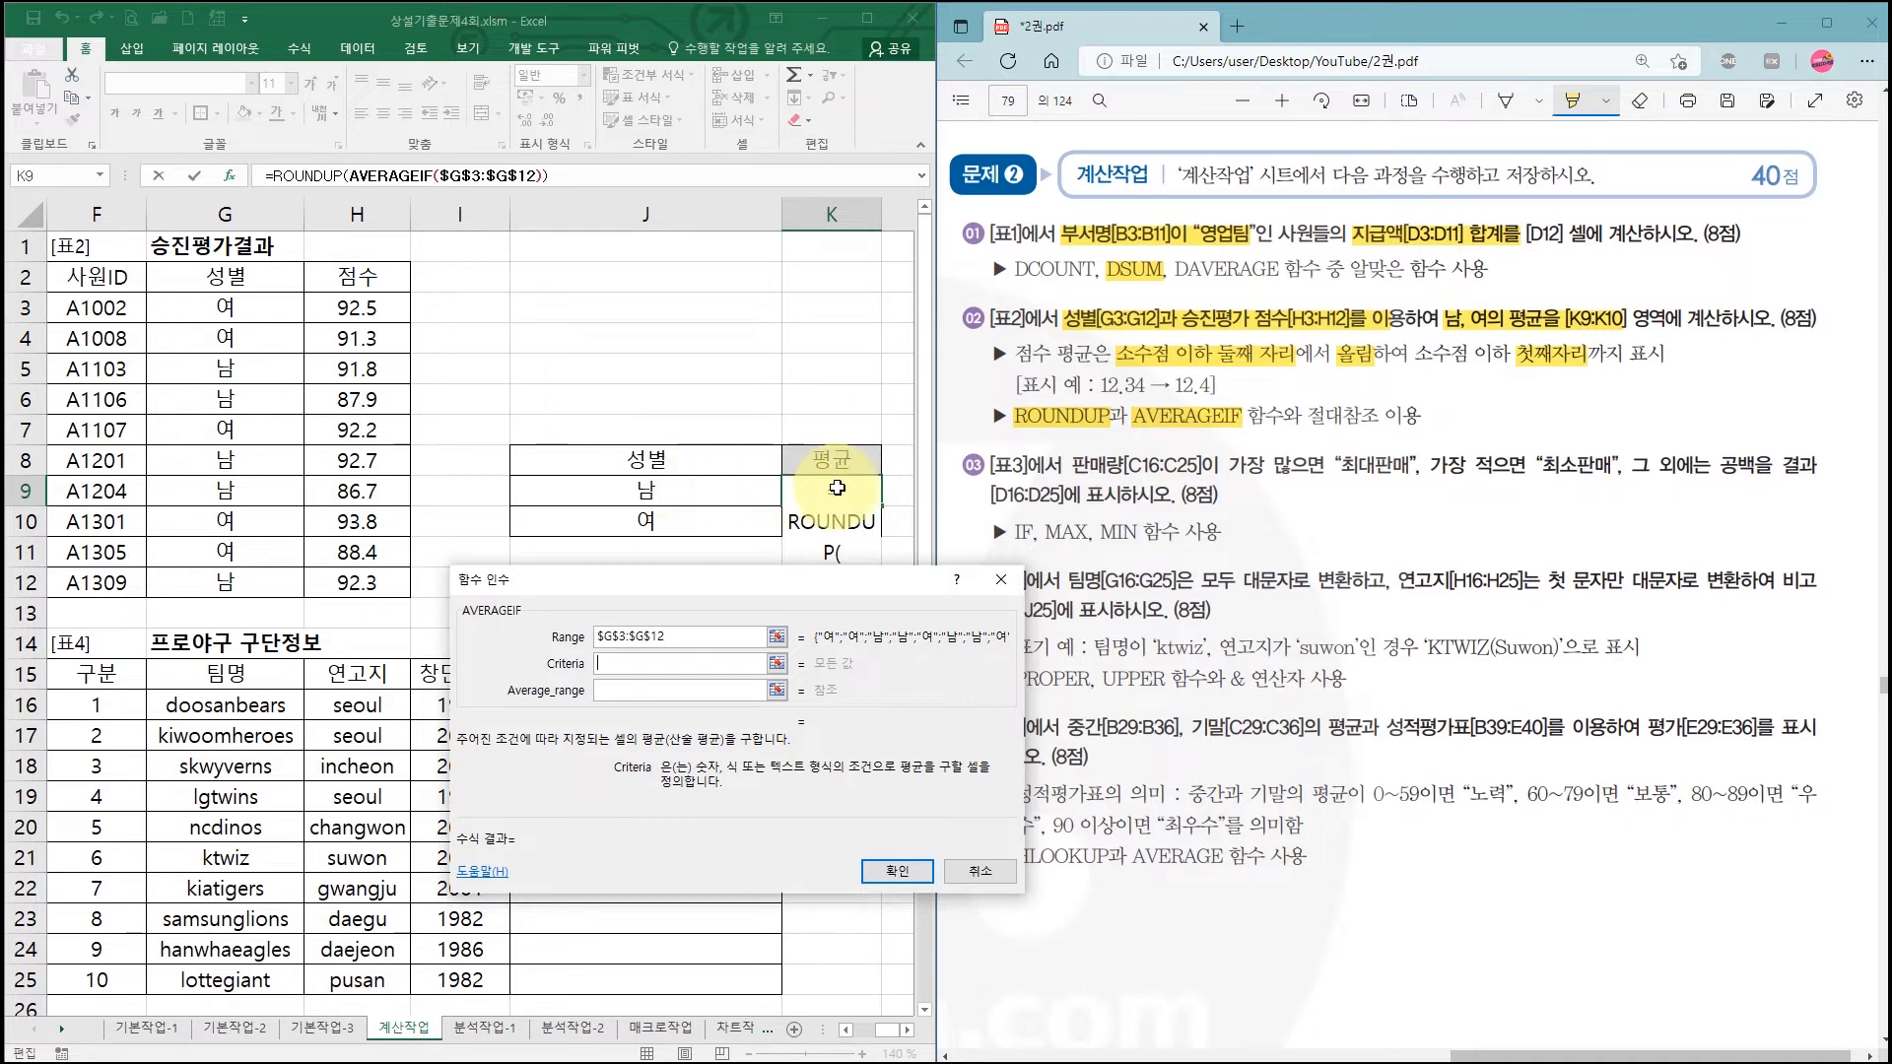
Step: Use J9 (남) as the AVERAGEIF criterion, annotating the gender column and J9/J10 labels
left_click(679, 494)
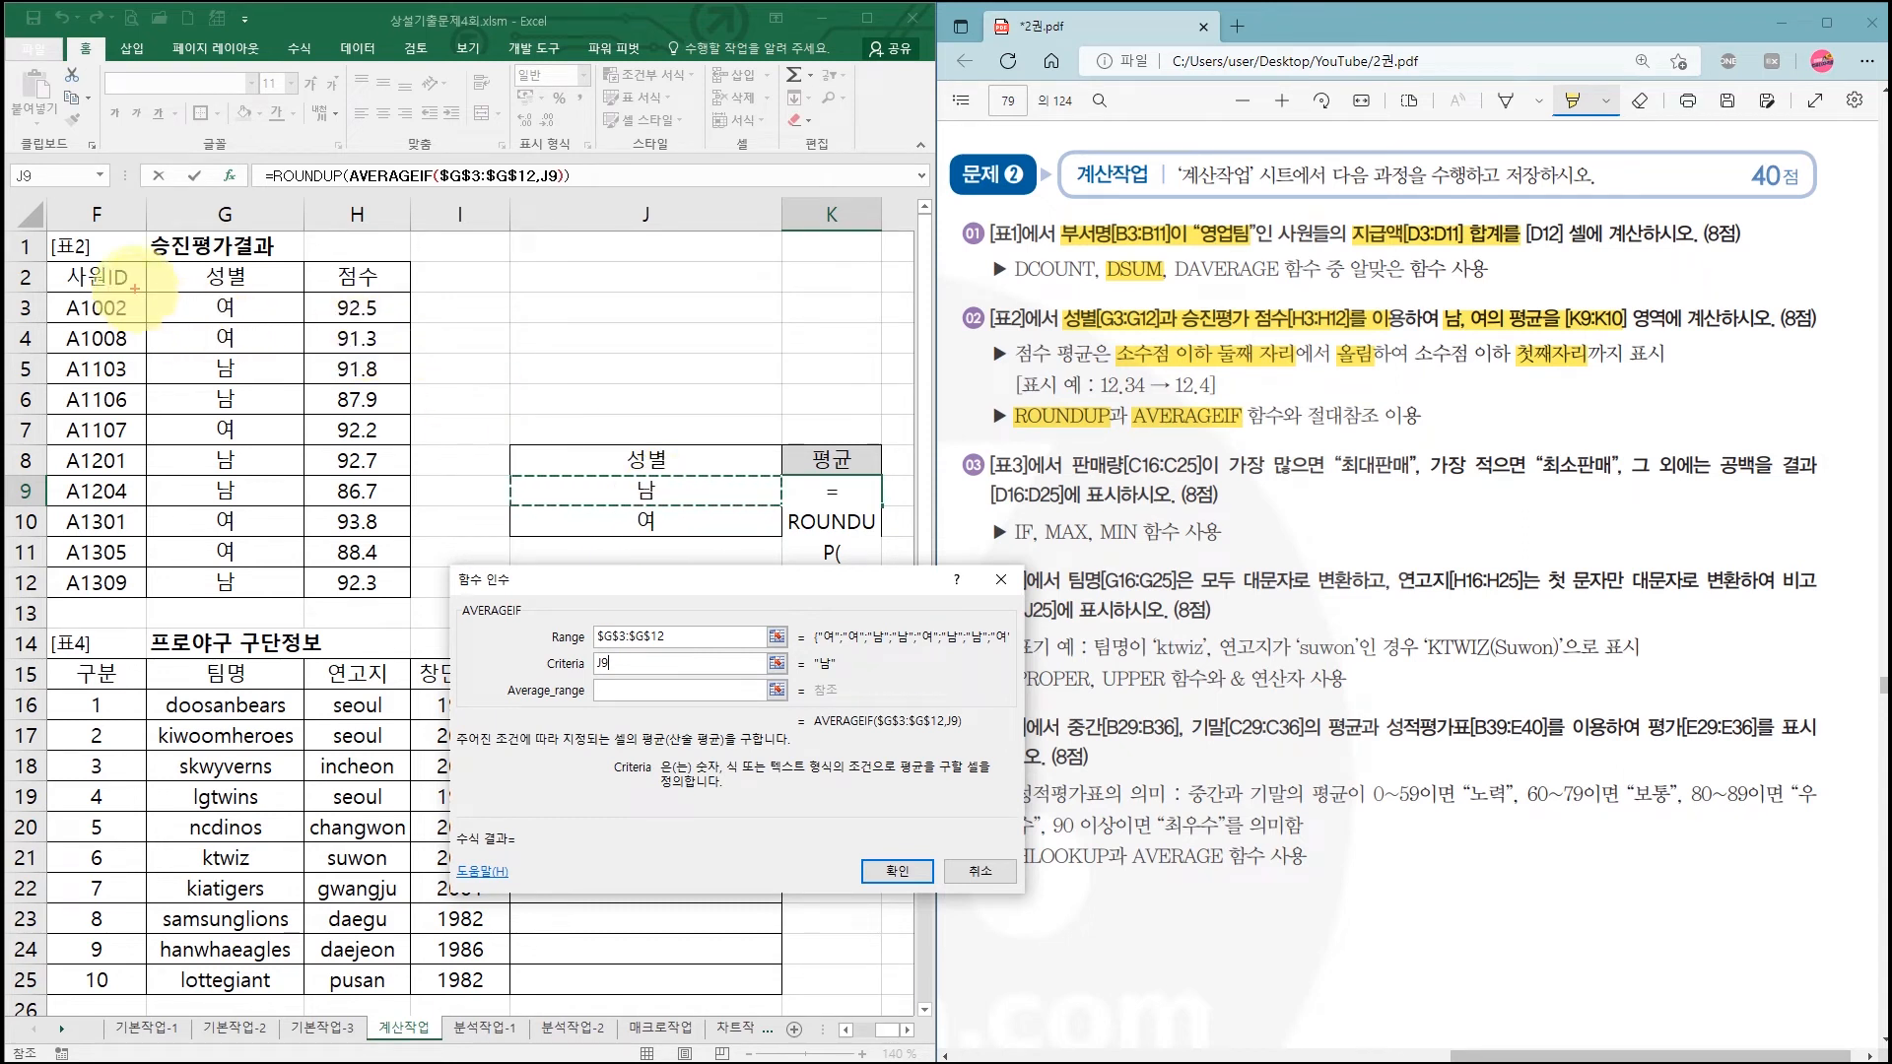
left_click_drag(148, 293, 301, 597)
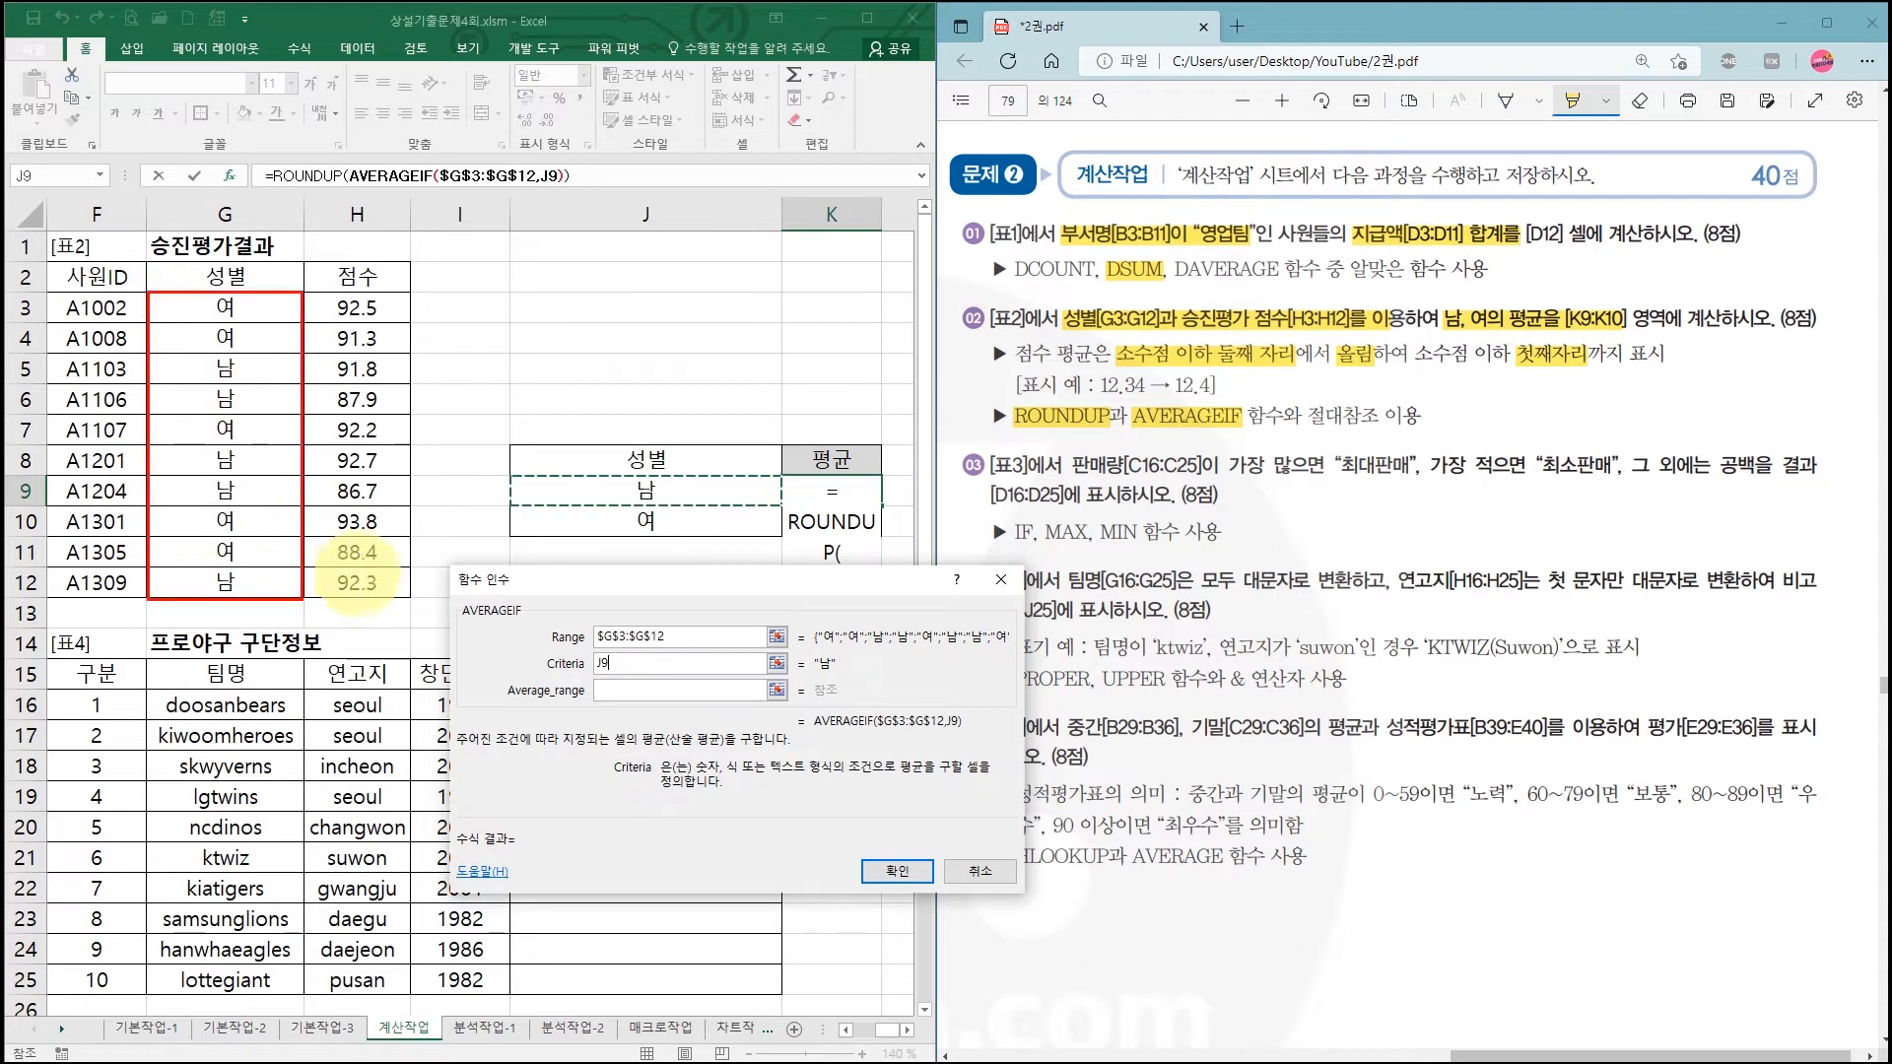
mouse_move(650, 495)
left_mouse_down()
mouse_move(632, 490)
mouse_move(644, 500)
left_mouse_up()
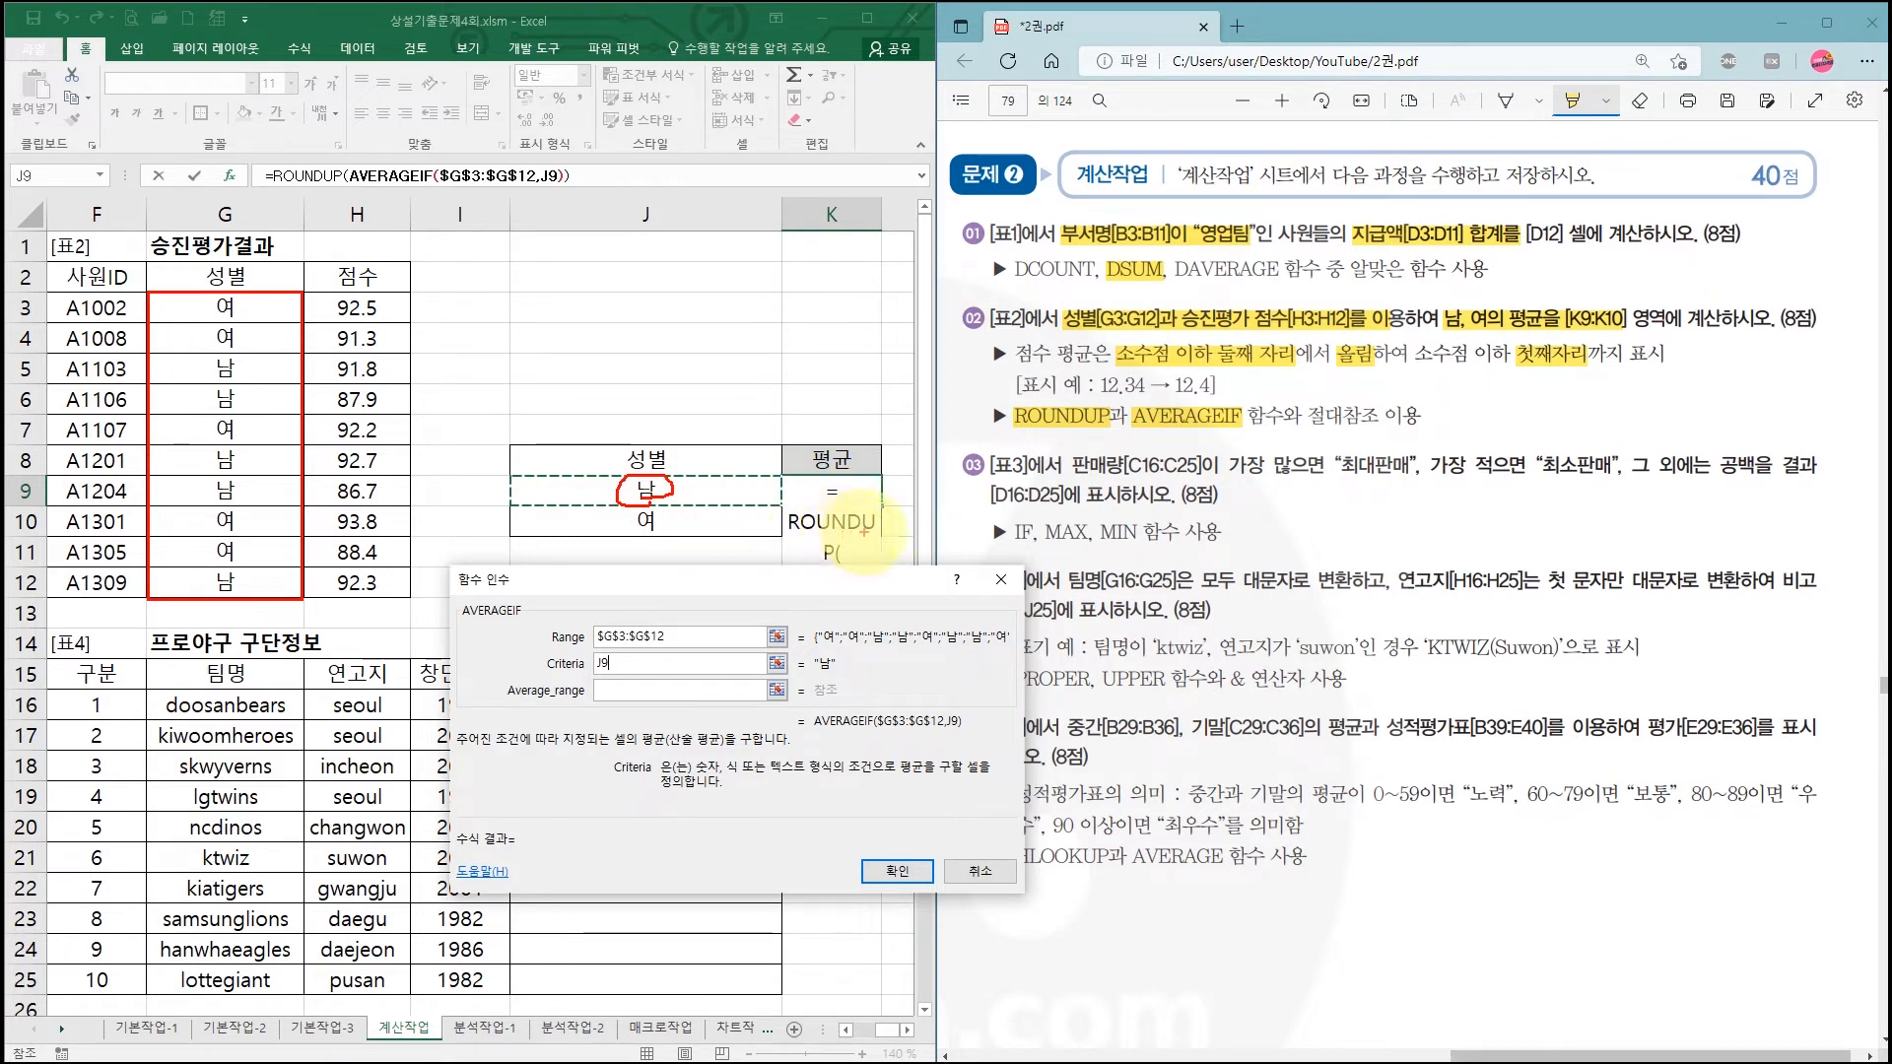
mouse_move(881, 503)
left_mouse_down()
mouse_move(881, 541)
mouse_move(896, 525)
mouse_move(811, 484)
mouse_move(842, 497)
left_mouse_up()
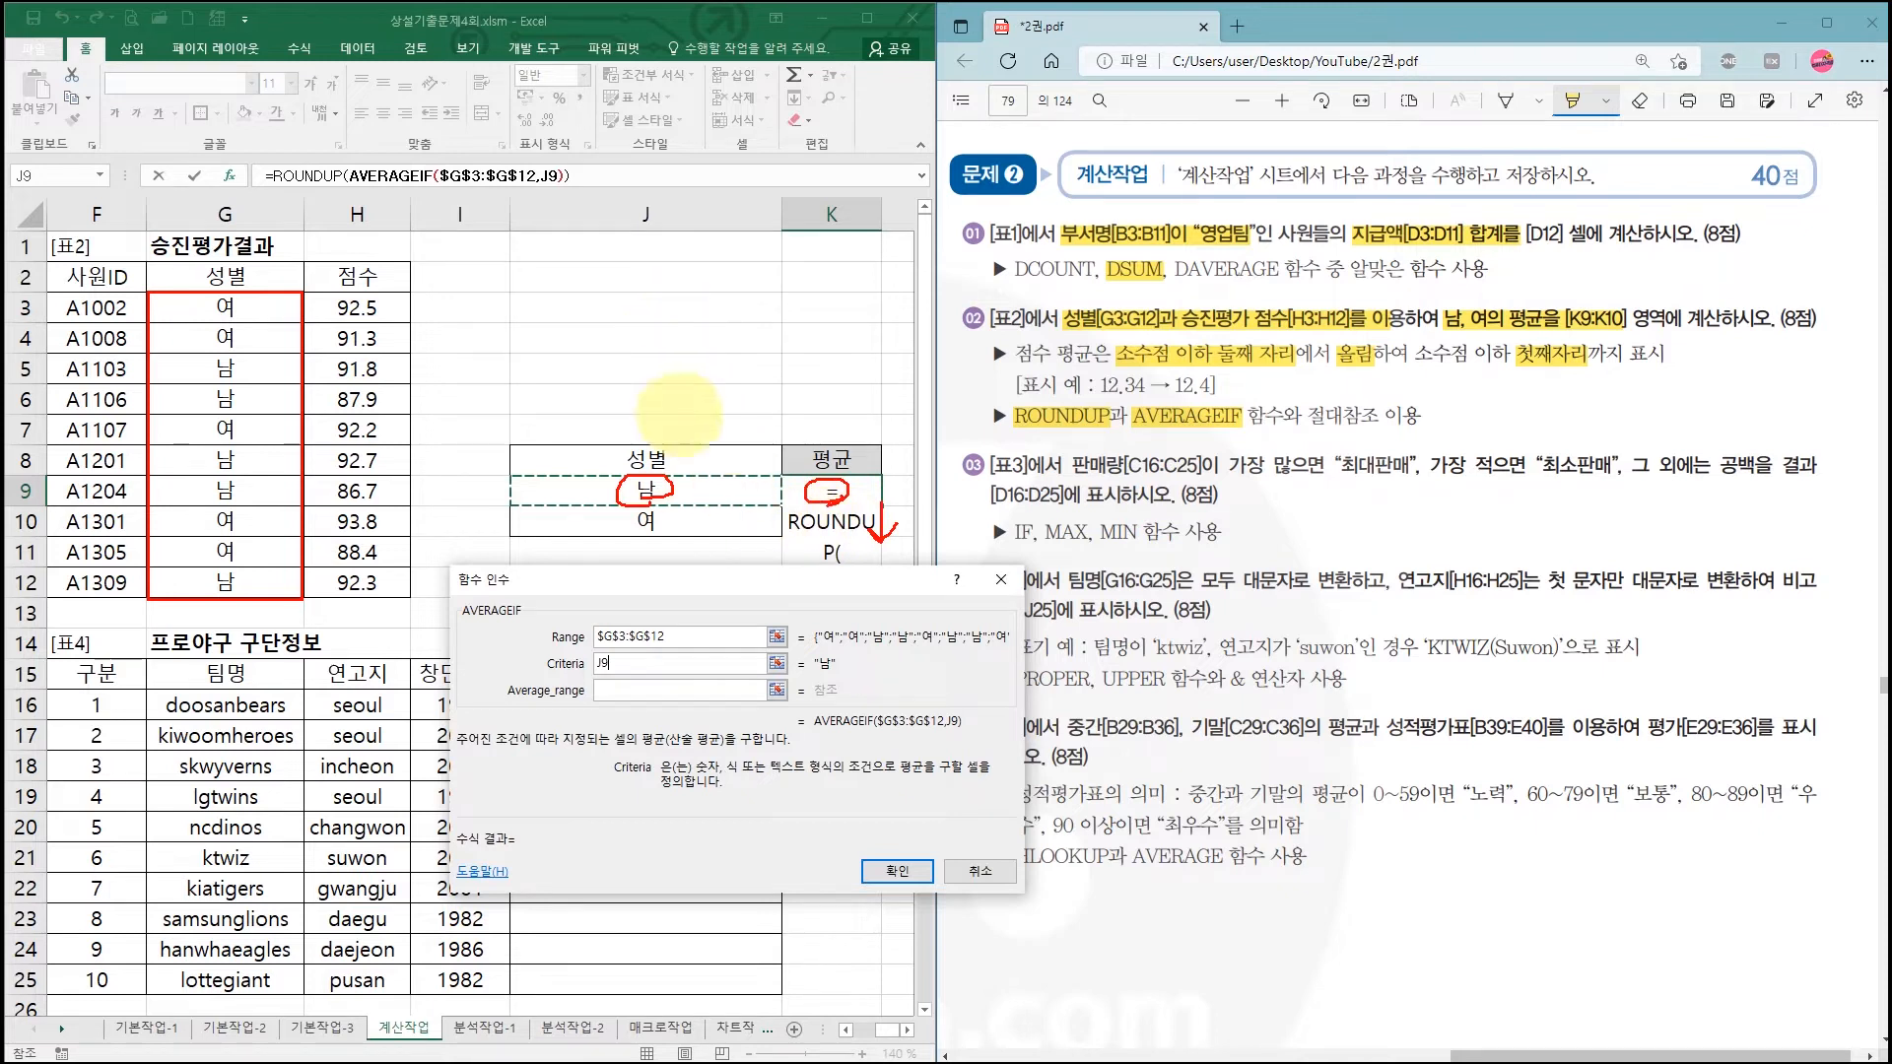
mouse_move(673, 514)
left_mouse_down()
mouse_move(638, 533)
mouse_move(670, 522)
left_mouse_up()
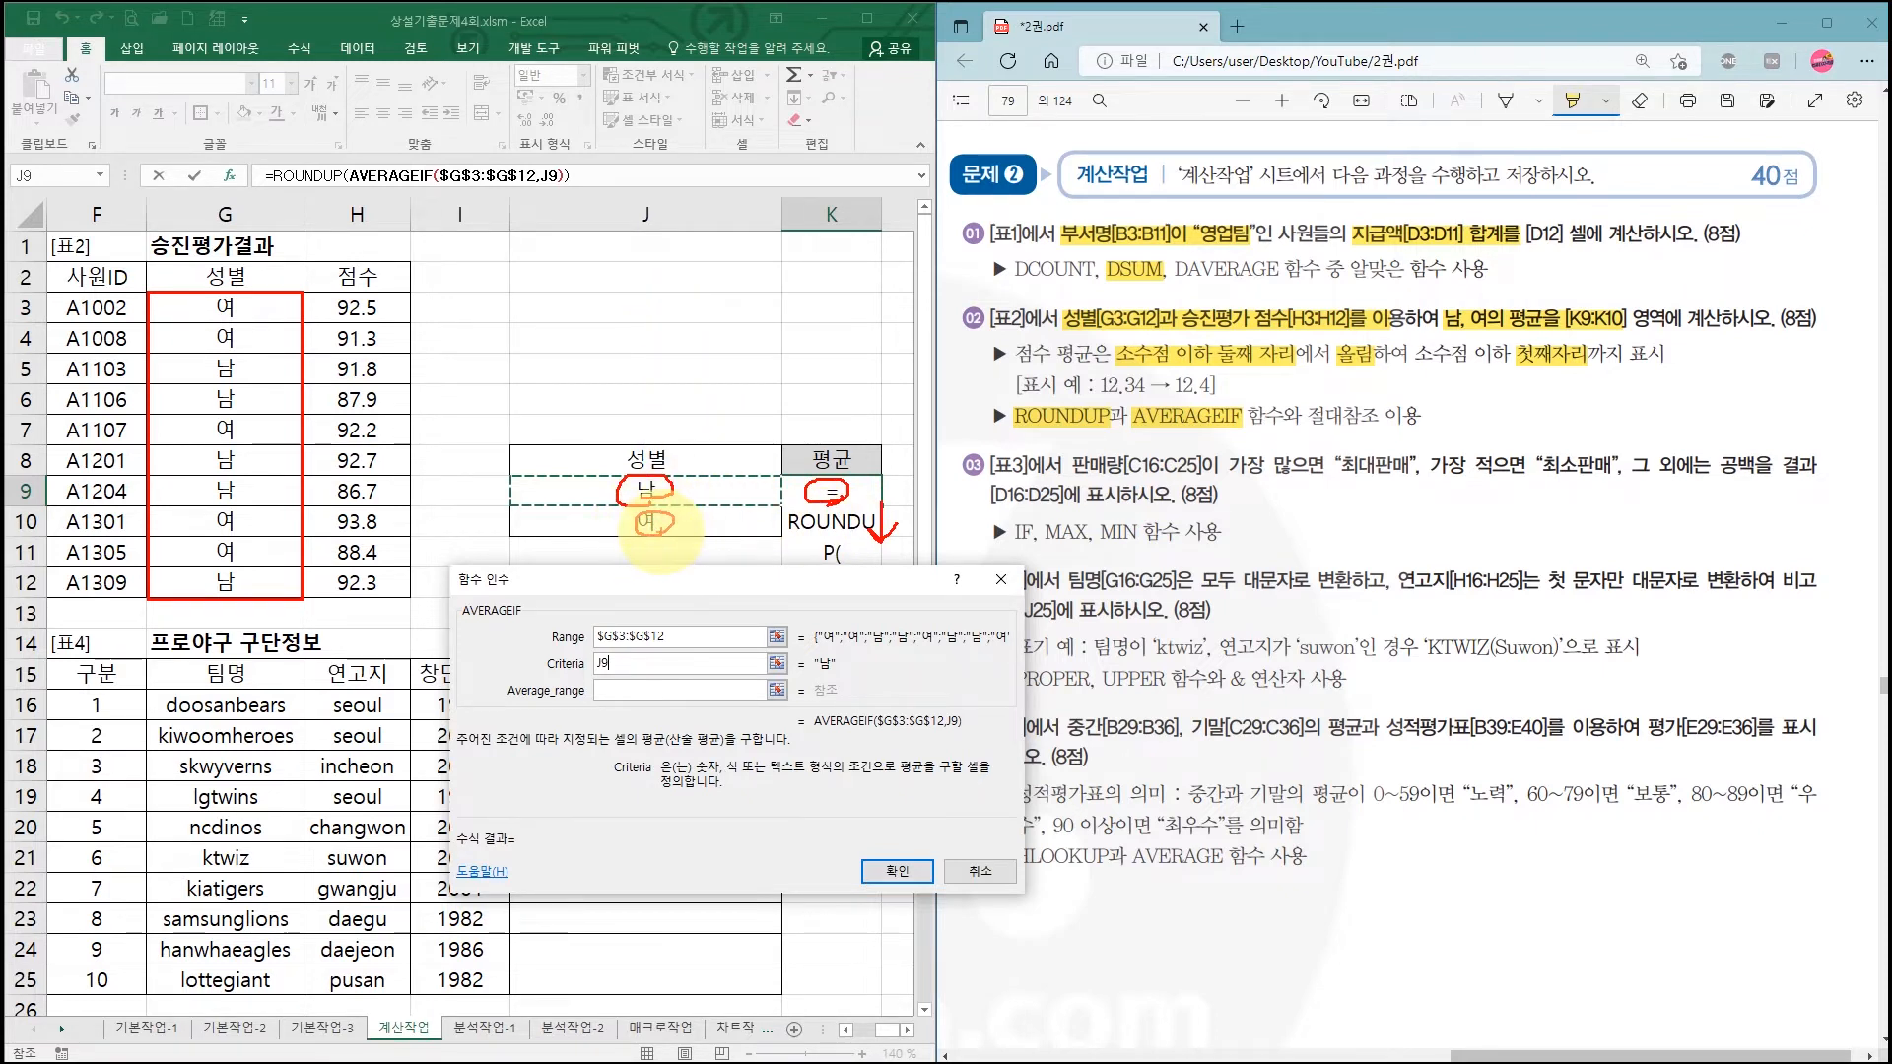
left_click_drag(618, 671, 621, 674)
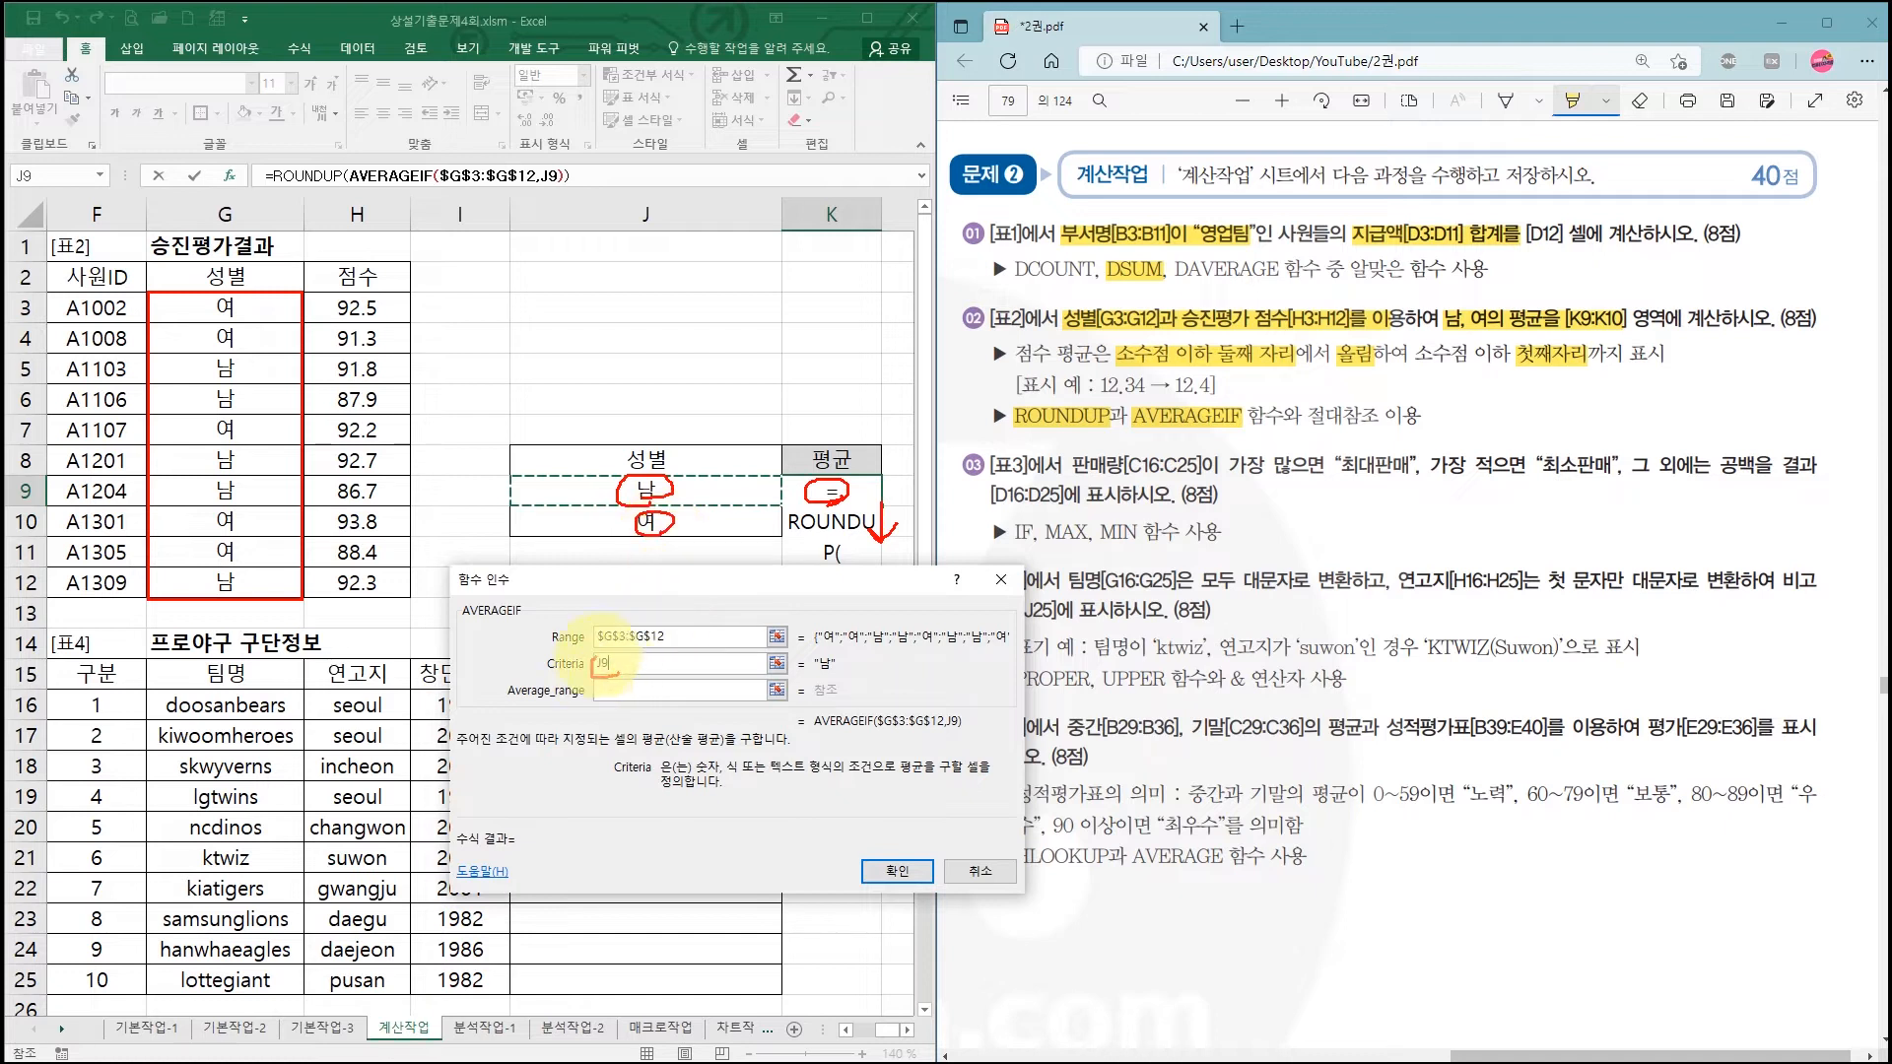
Step: Set the averaging range to the absolute scores $H$3:$H$12
left_click(631, 687)
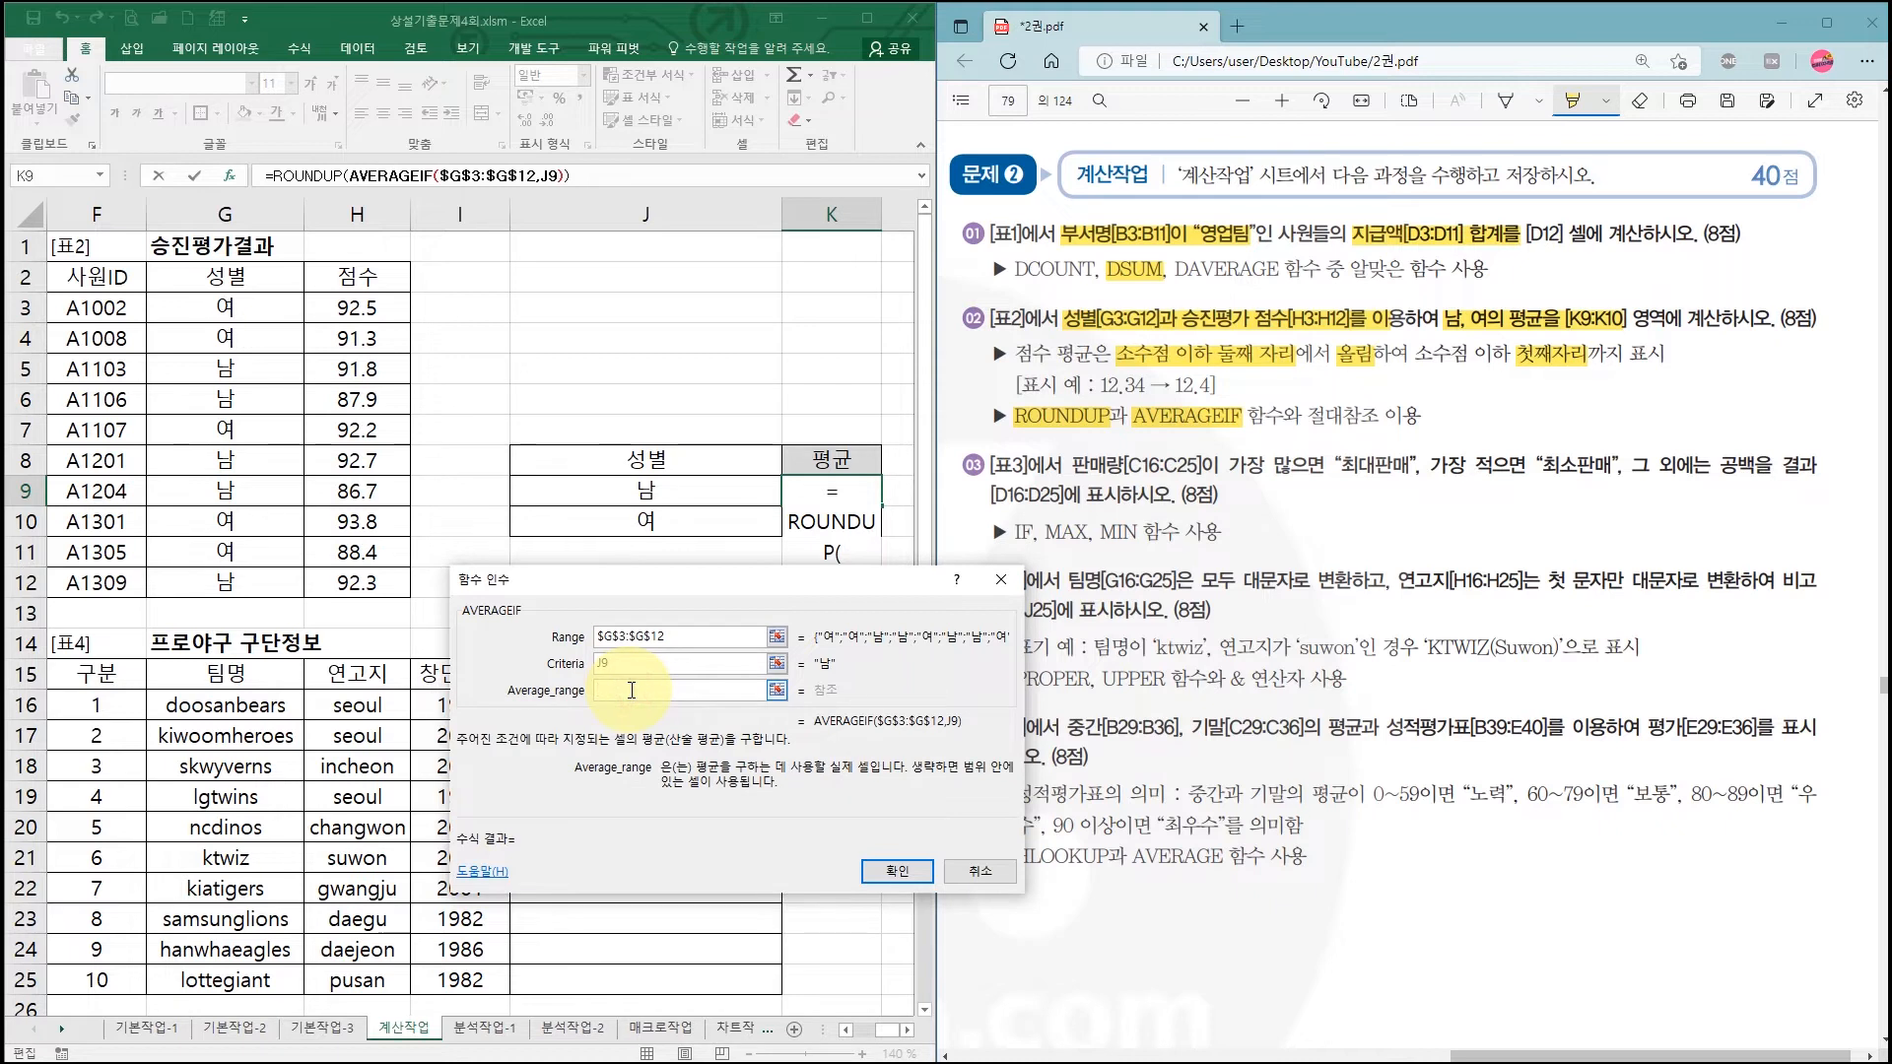
left_click_drag(353, 310, 358, 582)
key("F4")
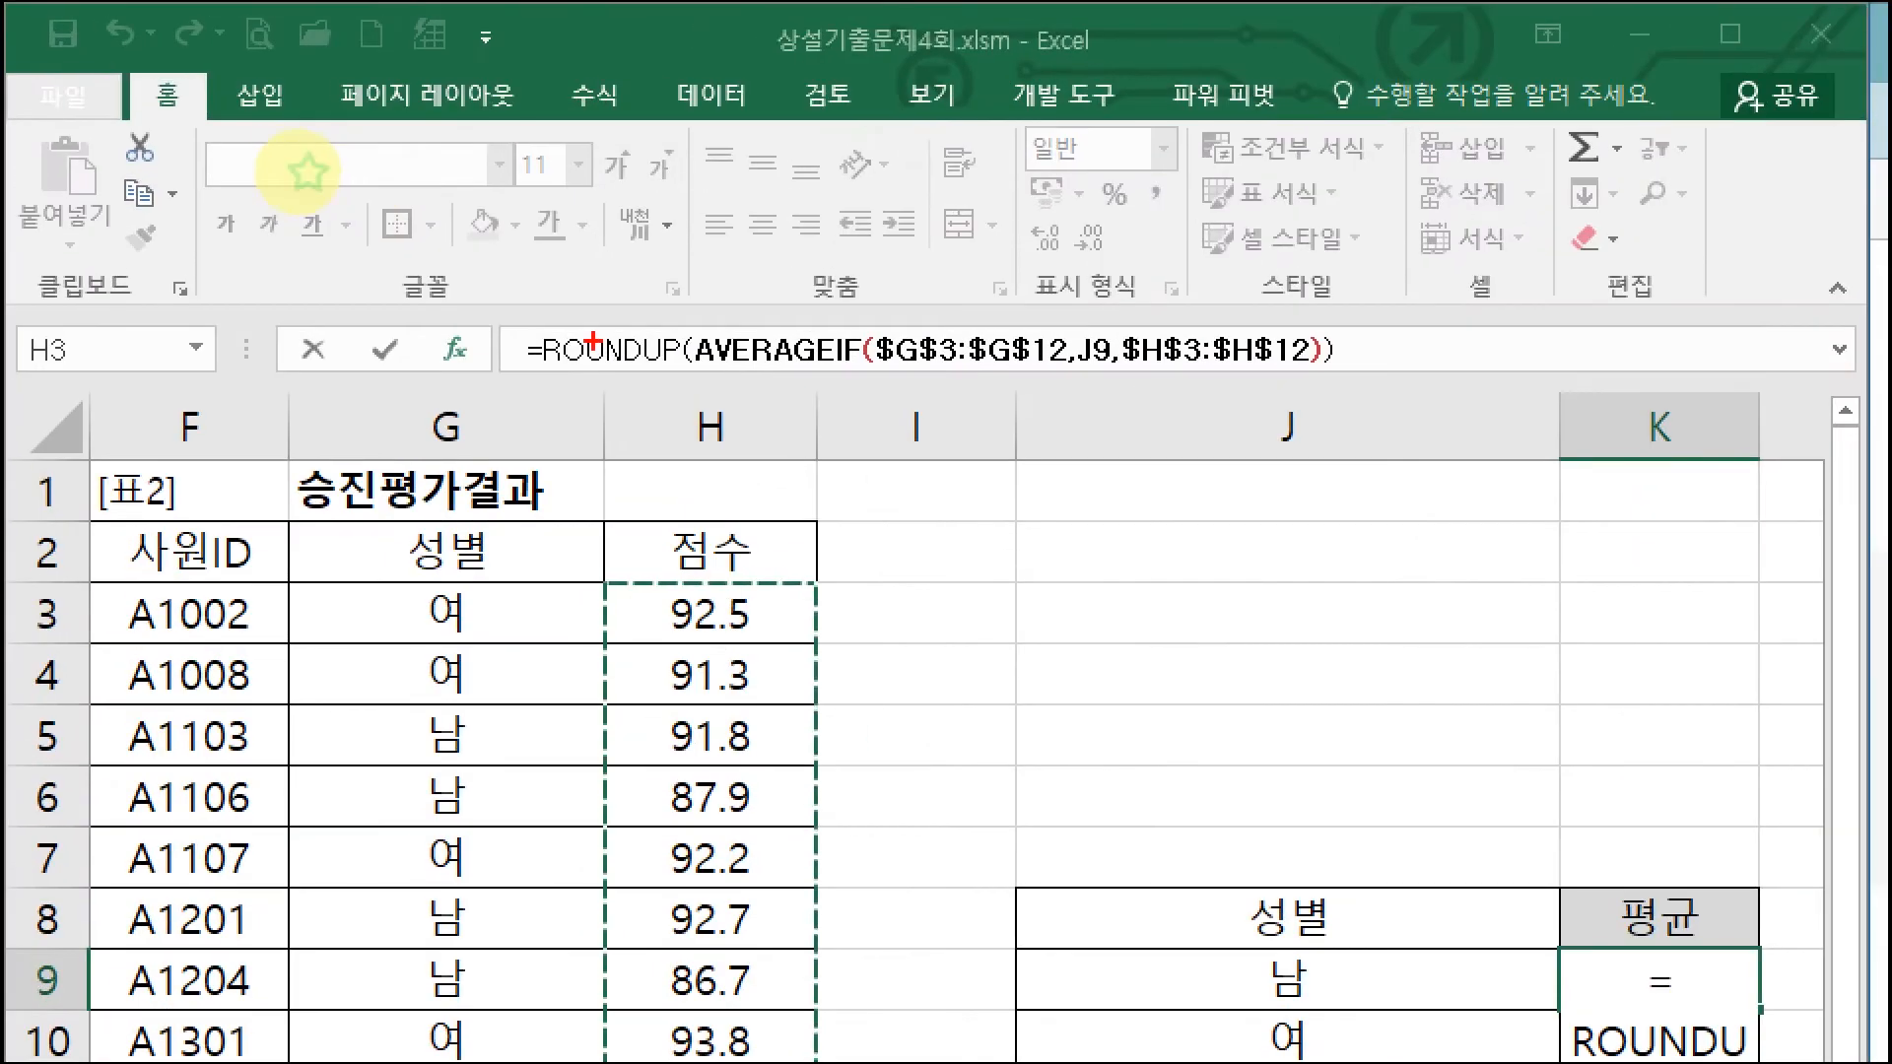
left_click_drag(539, 320, 680, 375)
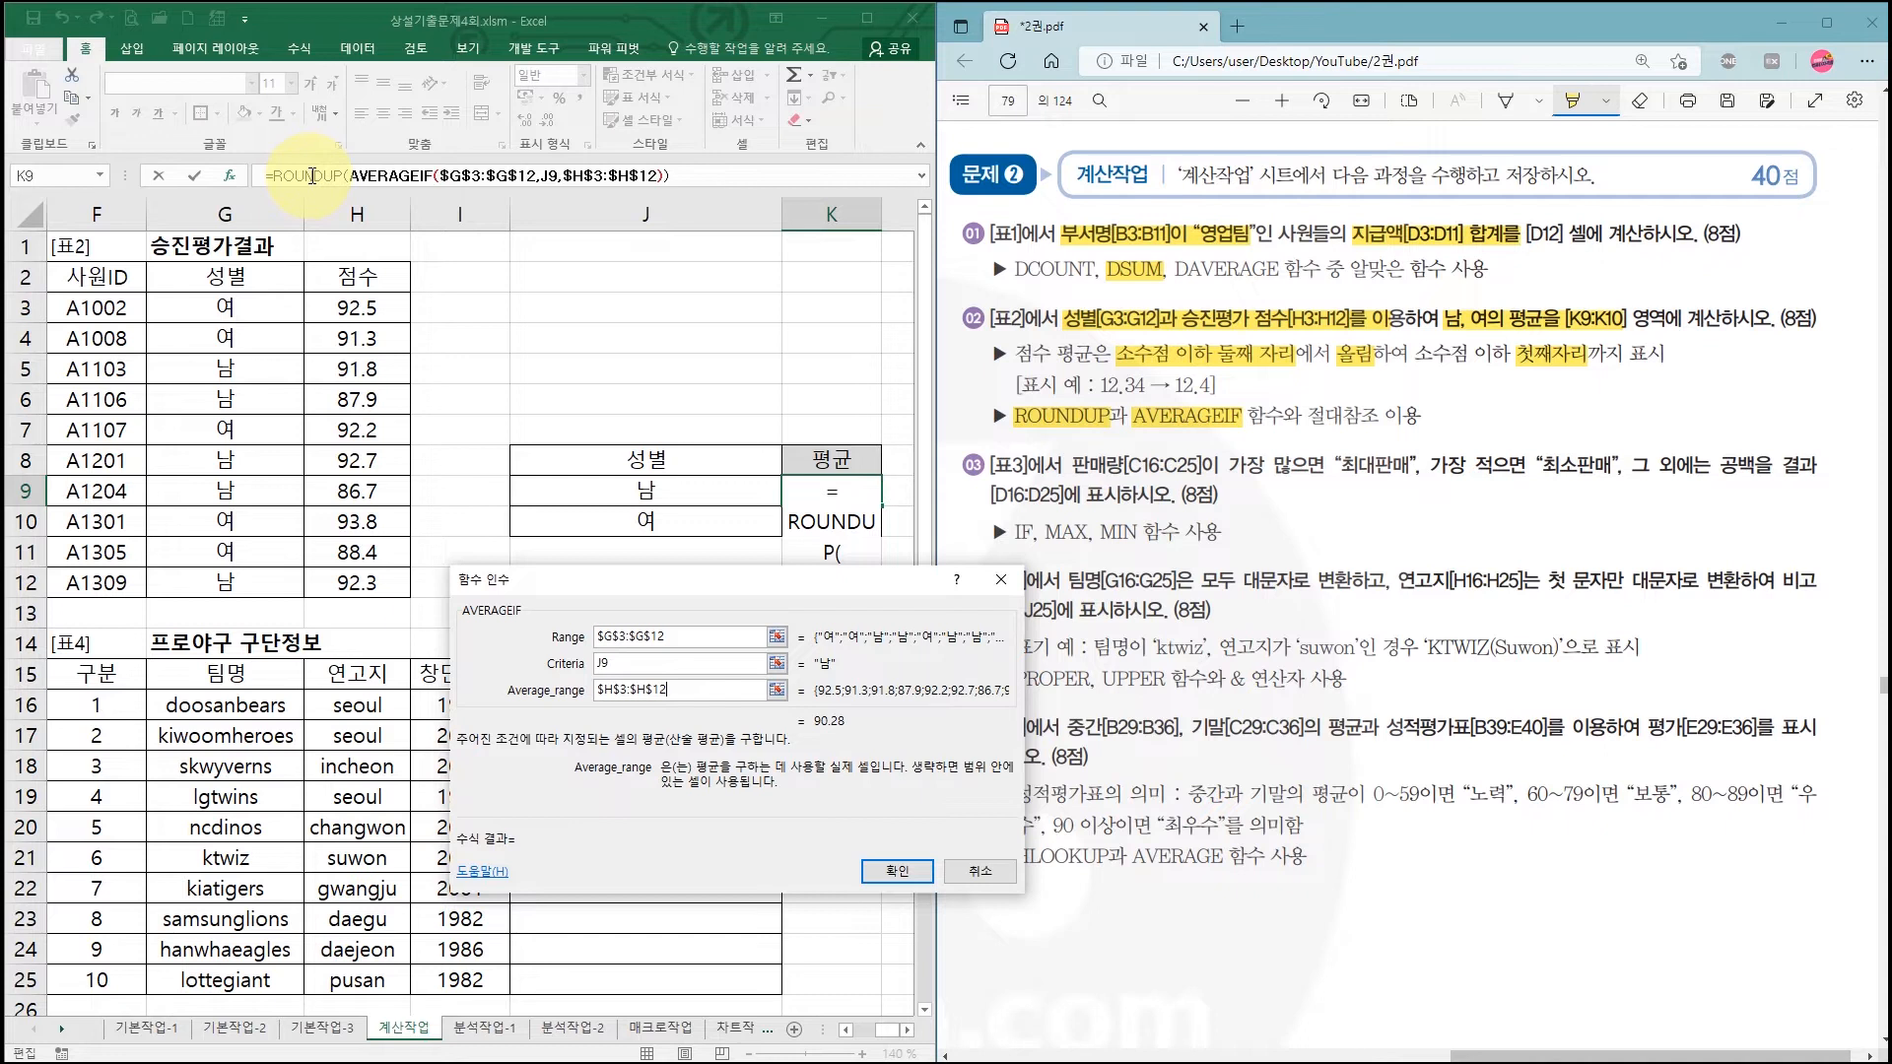
Step: Set ROUNDUP's Num_digits to 1, underlining the unrounded 90.28 and the 1
left_click(313, 176)
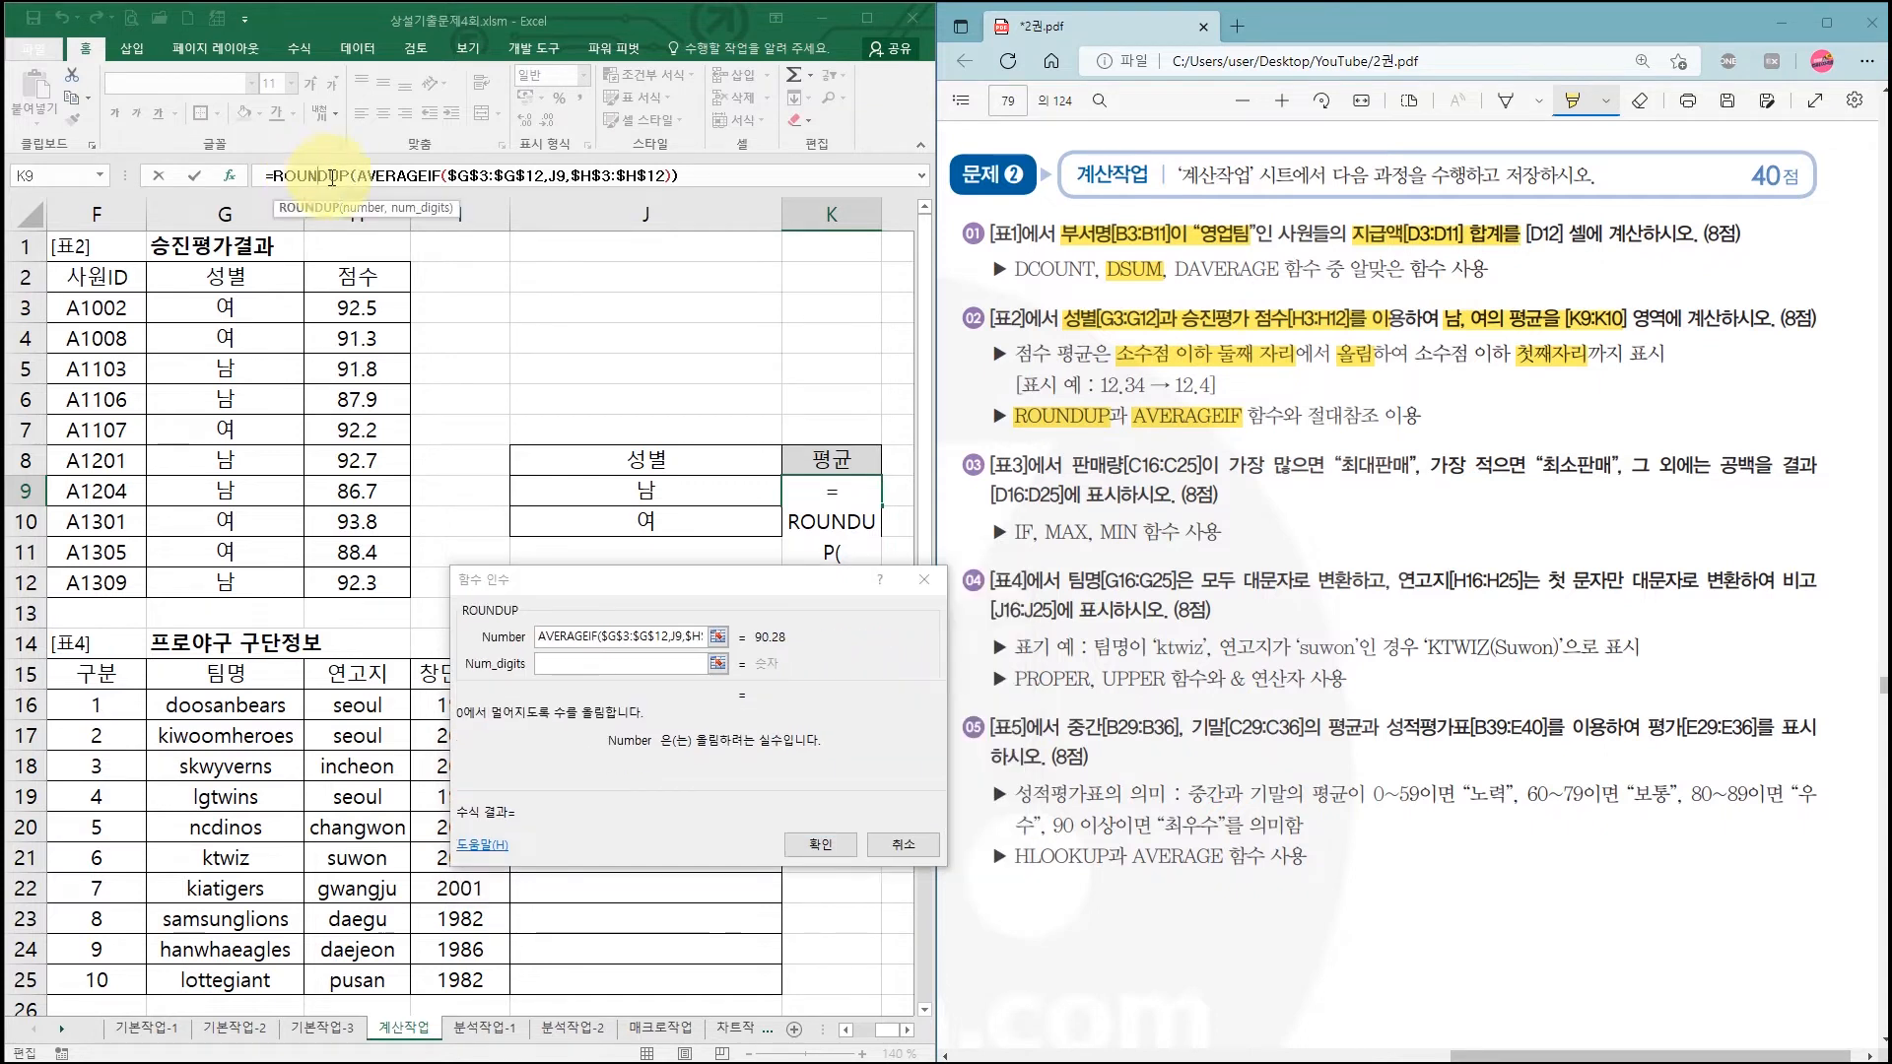
left_click(586, 665)
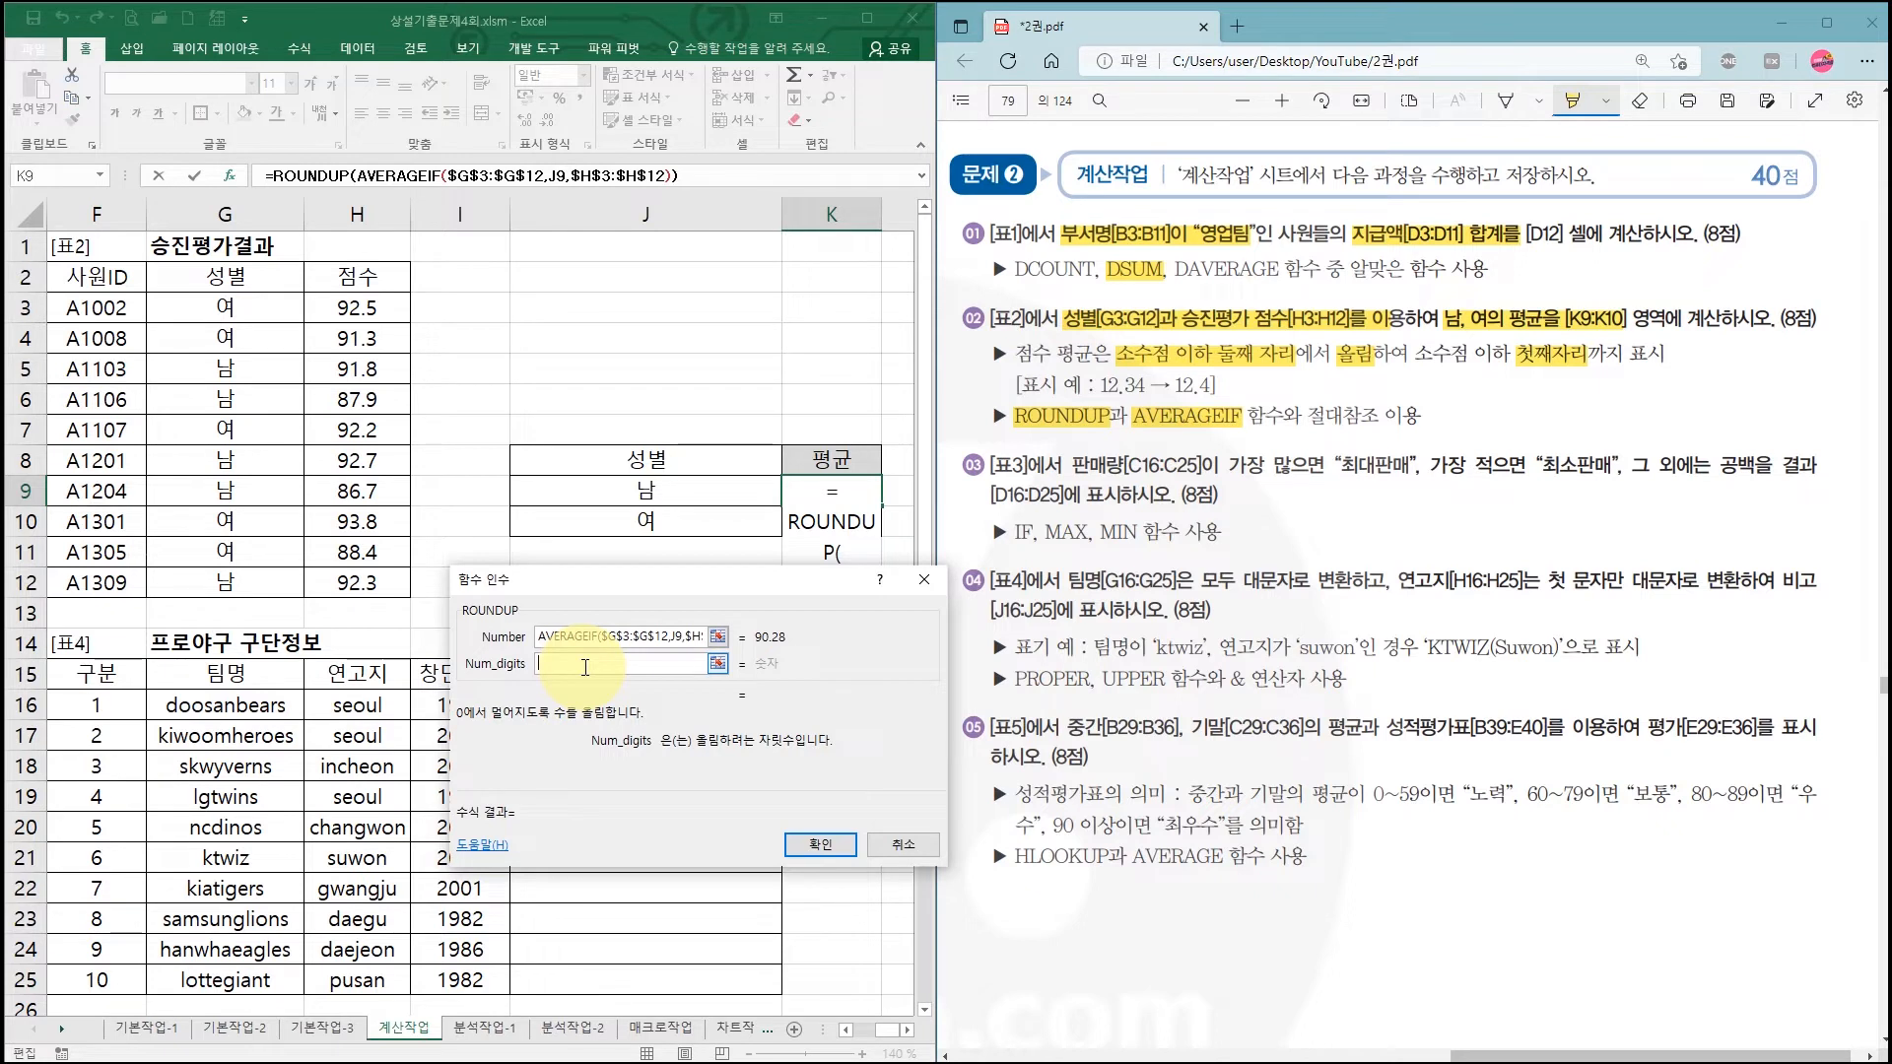
type("1")
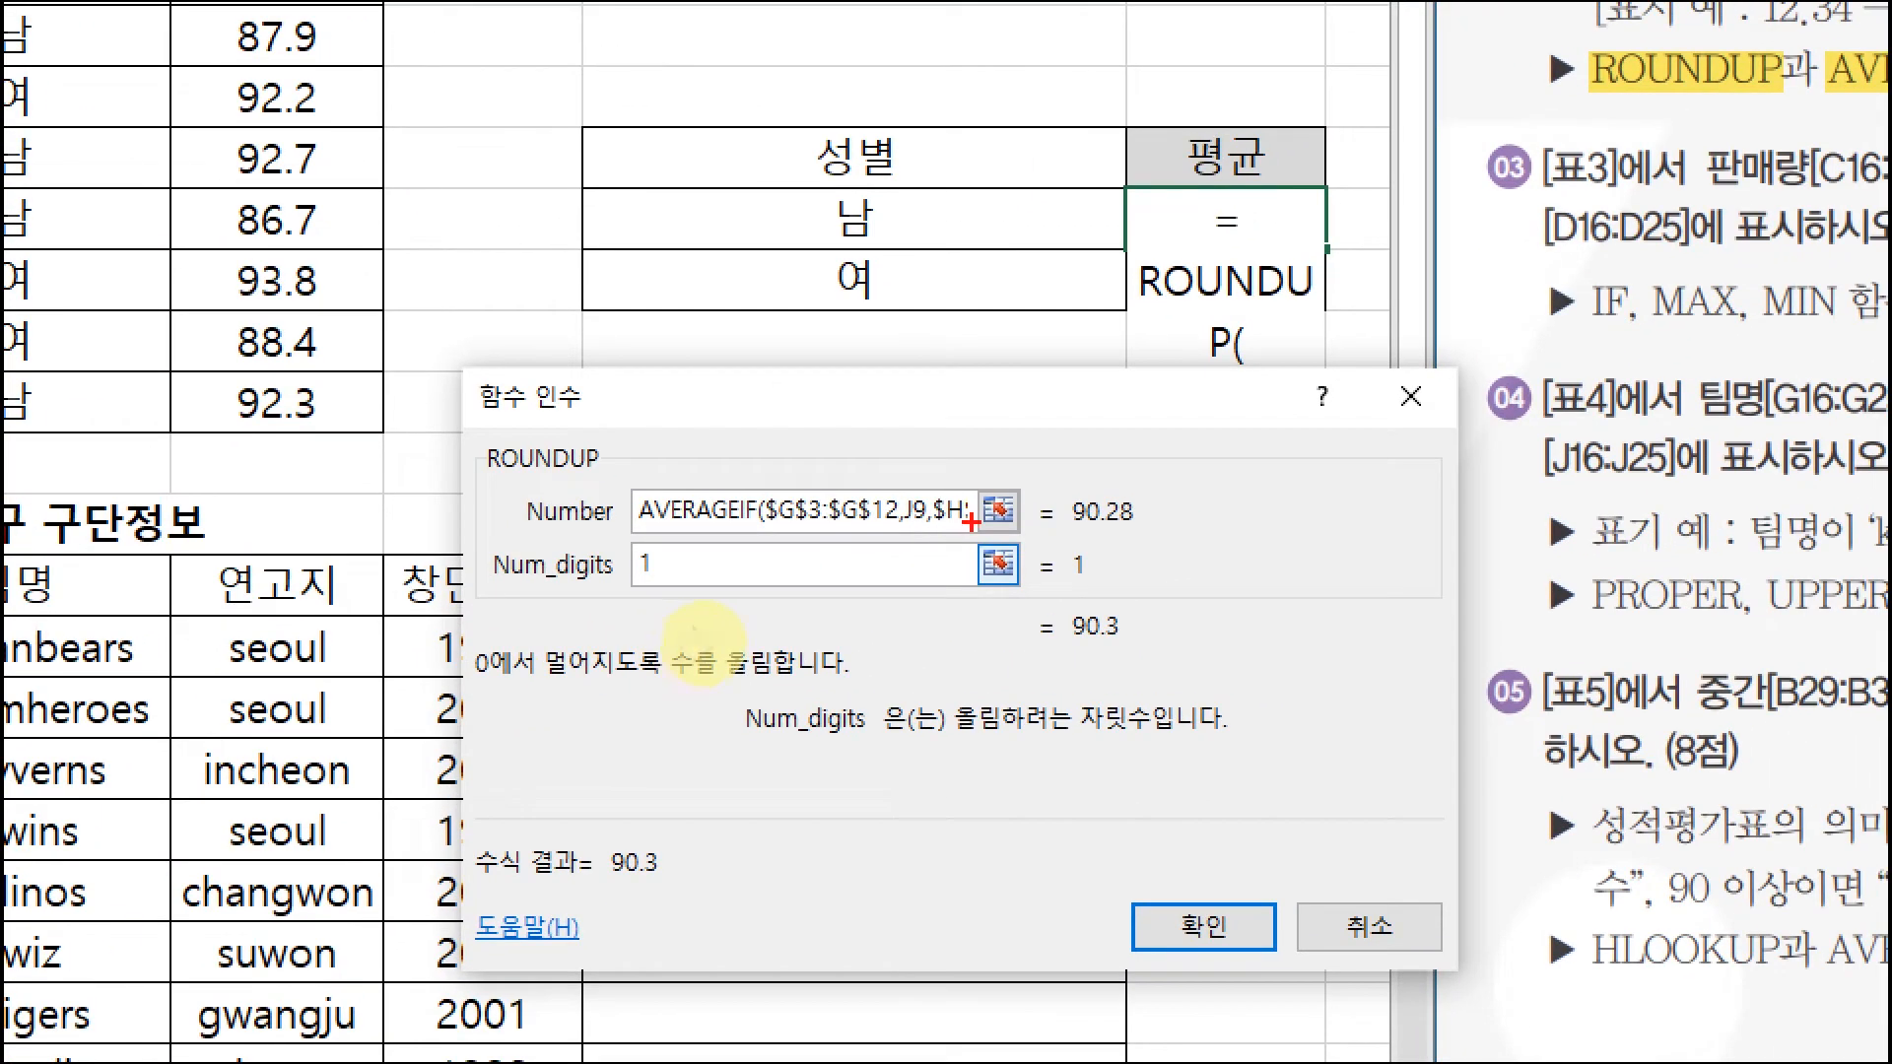
left_click_drag(1071, 534, 1145, 536)
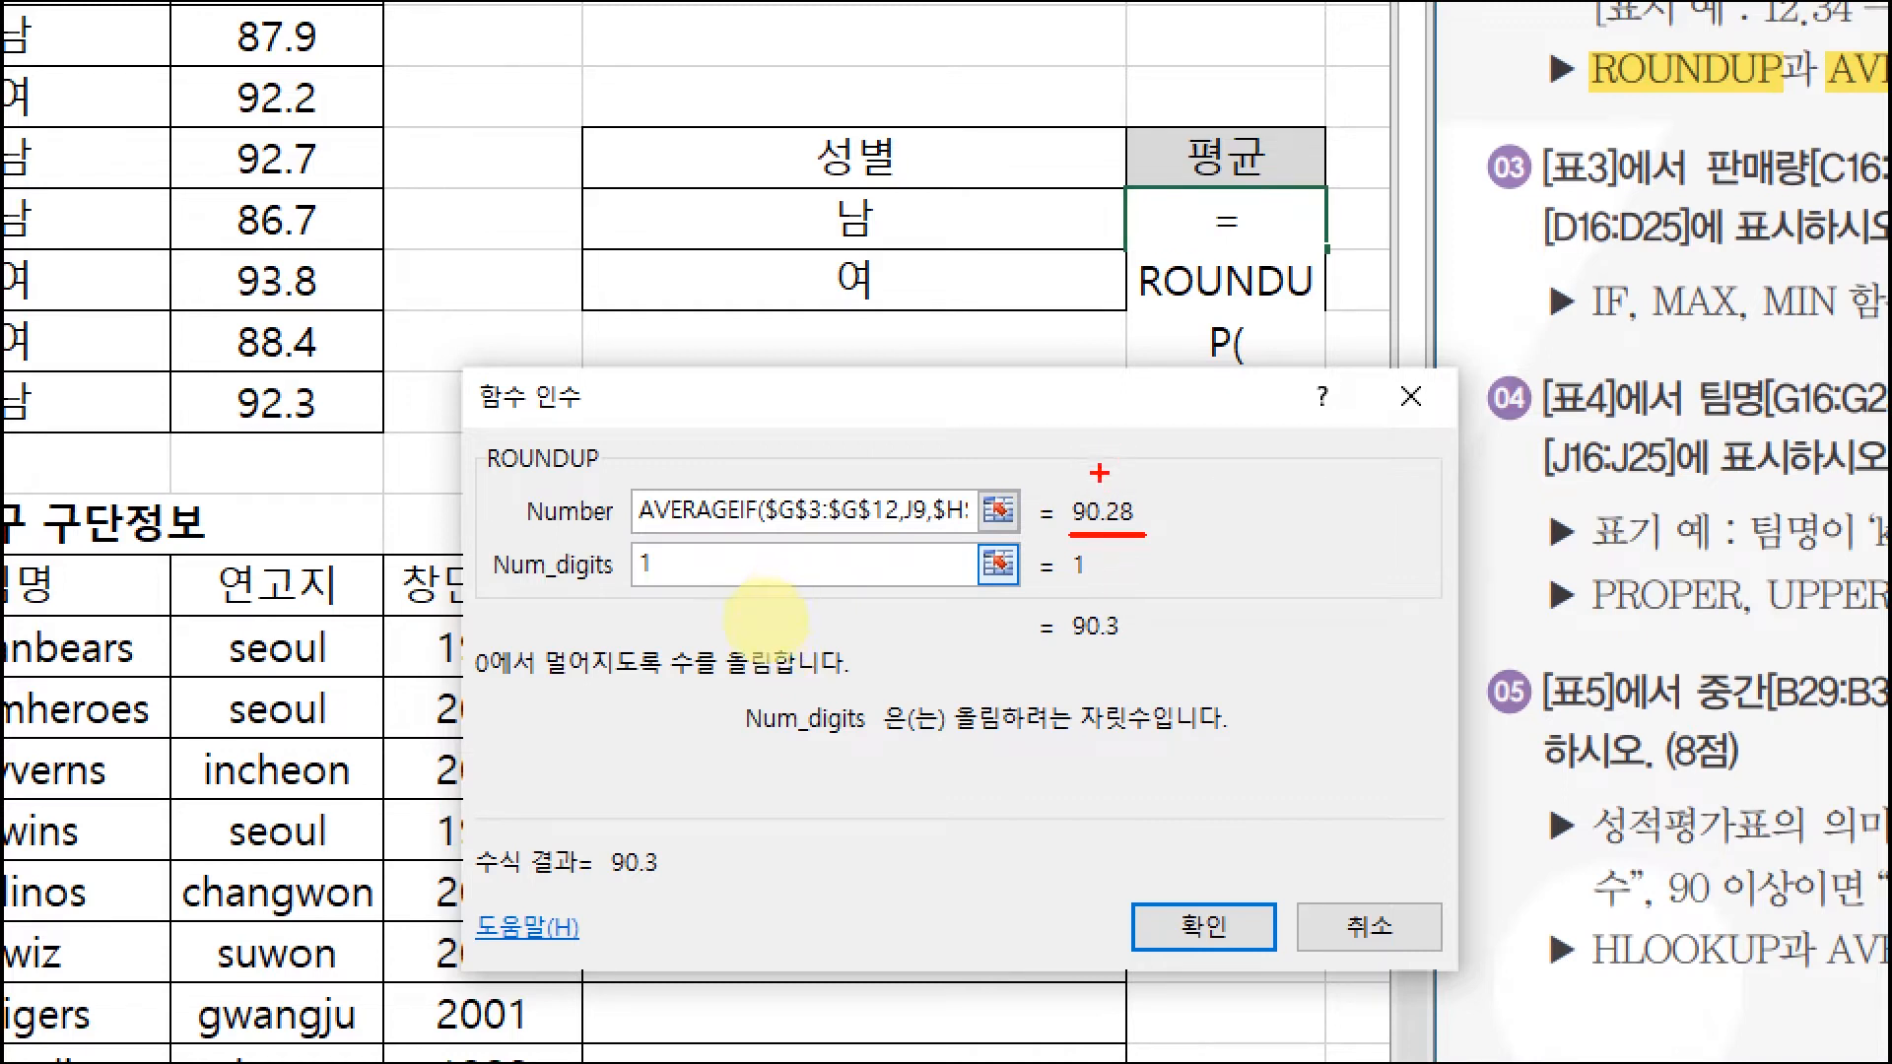
left_click_drag(588, 582, 684, 582)
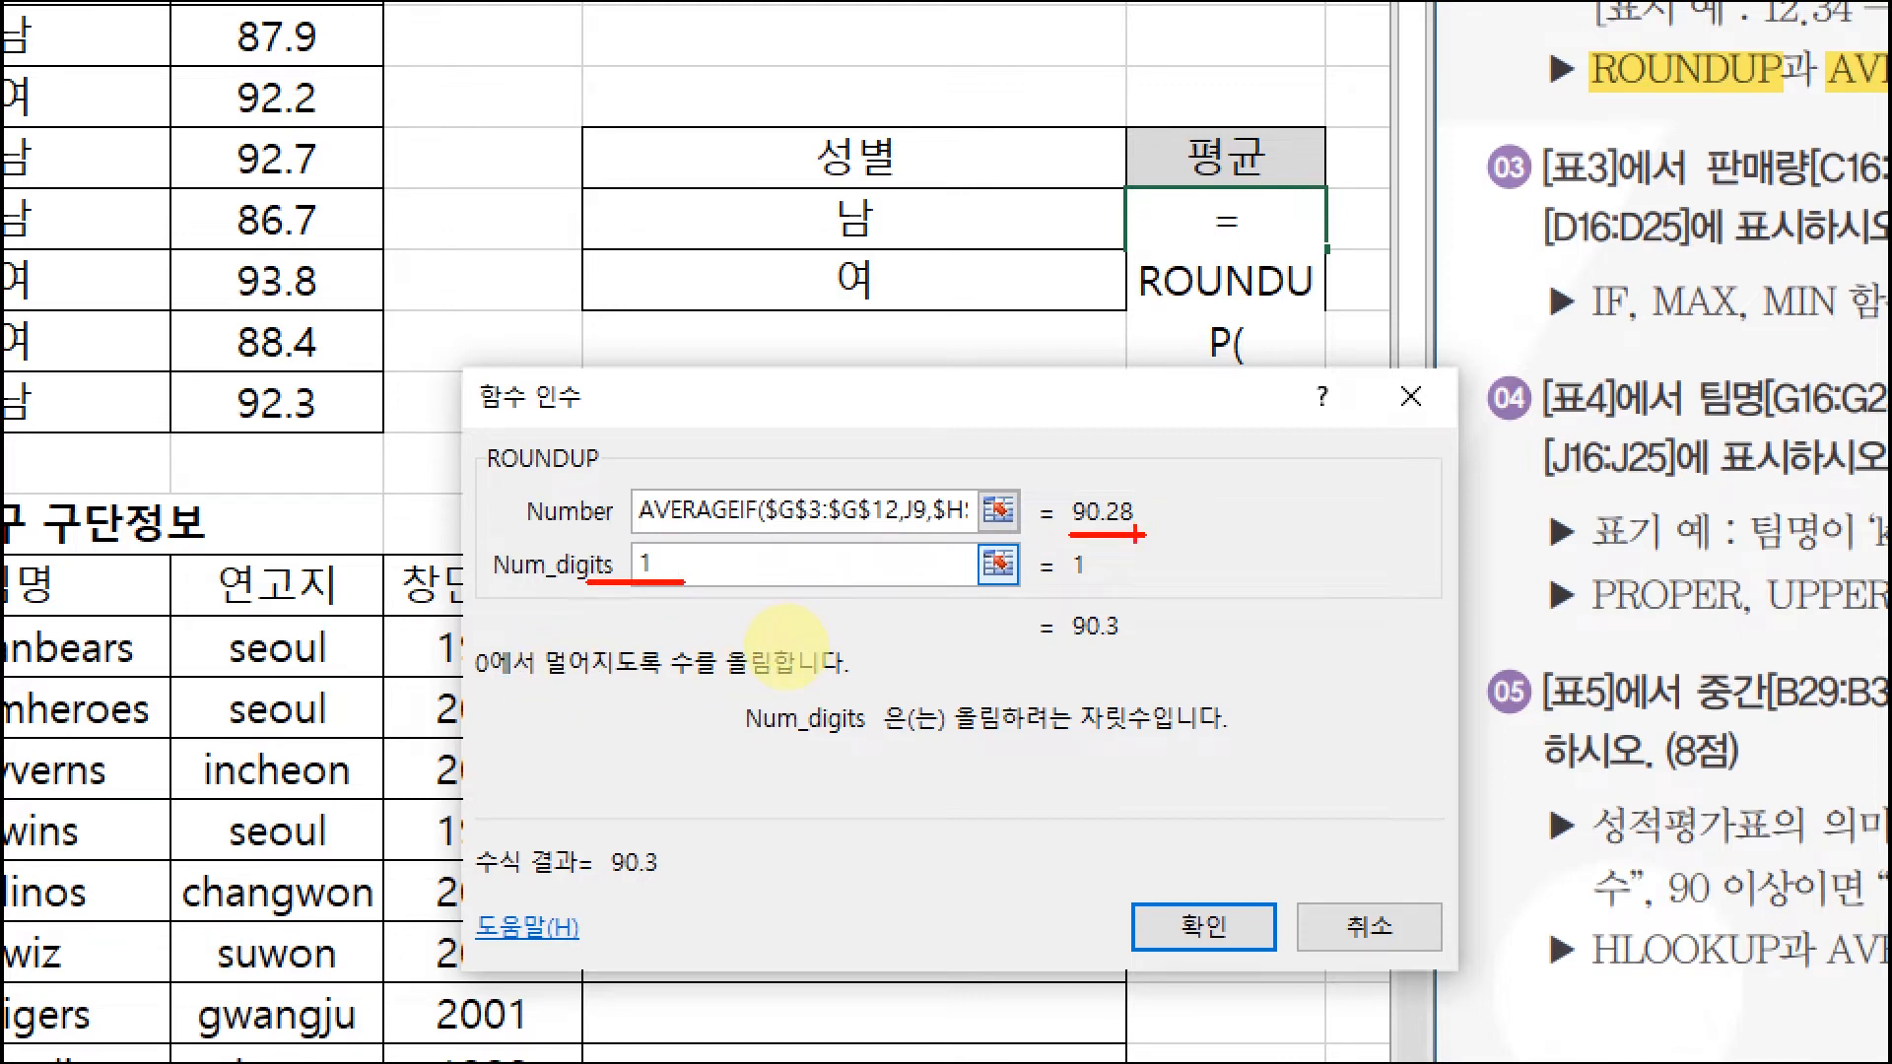
Step: Label decimal positions above 90.28, then confirm so K9 shows 90.3
left_click_drag(1115, 455, 1163, 465)
mouse_move(1165, 454)
left_mouse_down()
mouse_move(1165, 478)
mouse_move(1183, 475)
left_mouse_up()
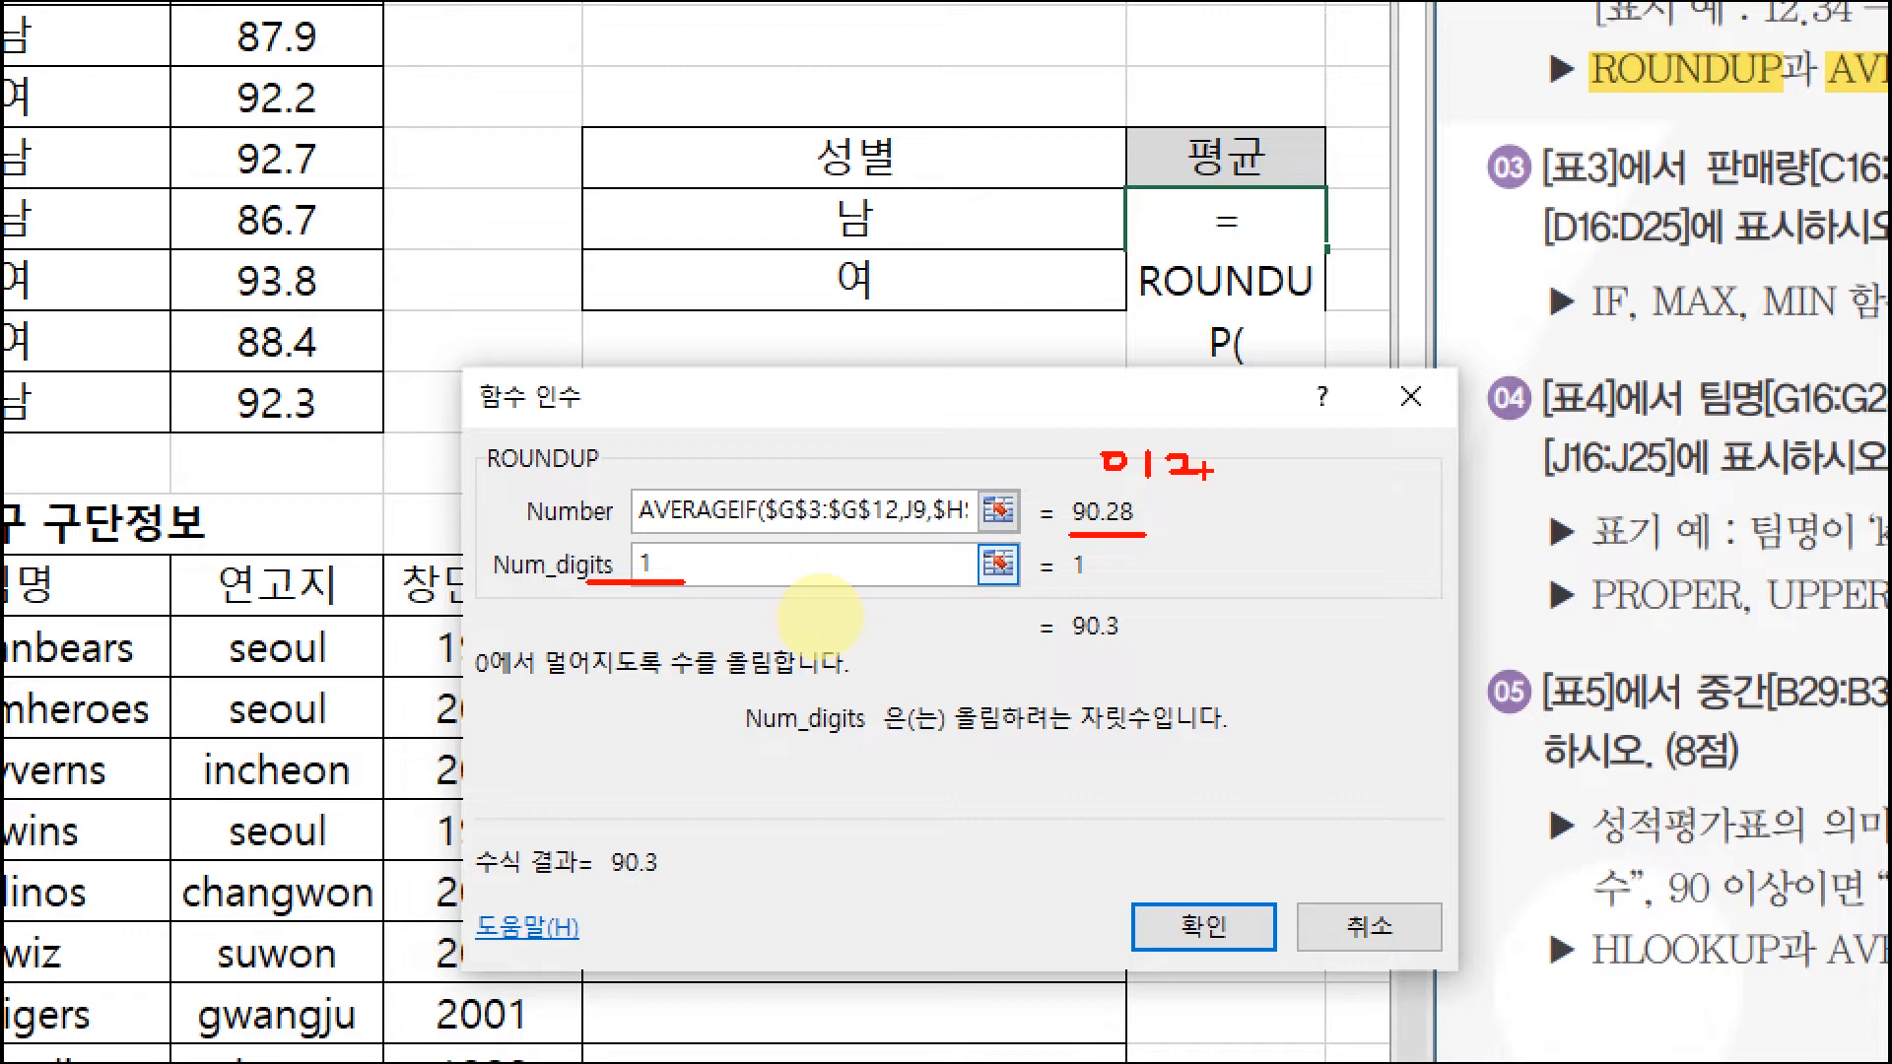
left_click_drag(1212, 451, 1222, 461)
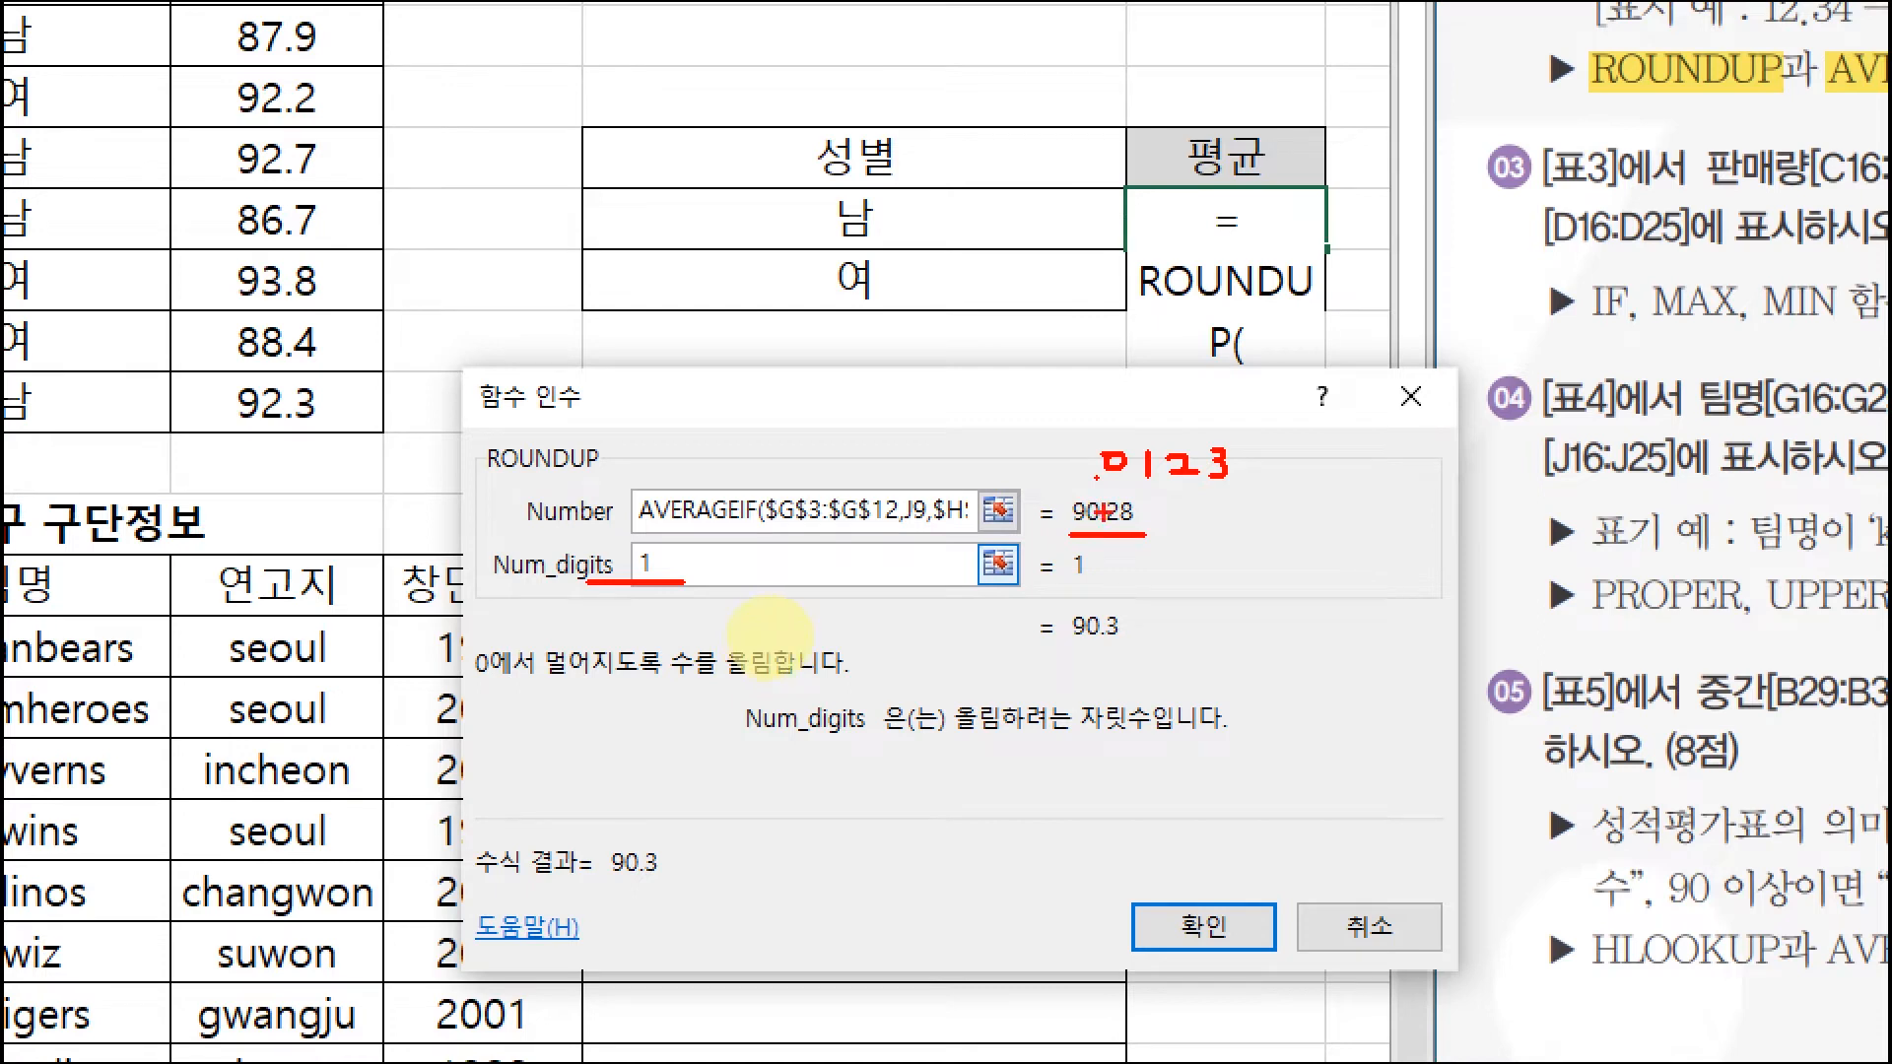
left_click_drag(1059, 461, 1084, 474)
mouse_move(998, 458)
left_mouse_down()
mouse_move(1036, 467)
mouse_move(975, 459)
left_mouse_up()
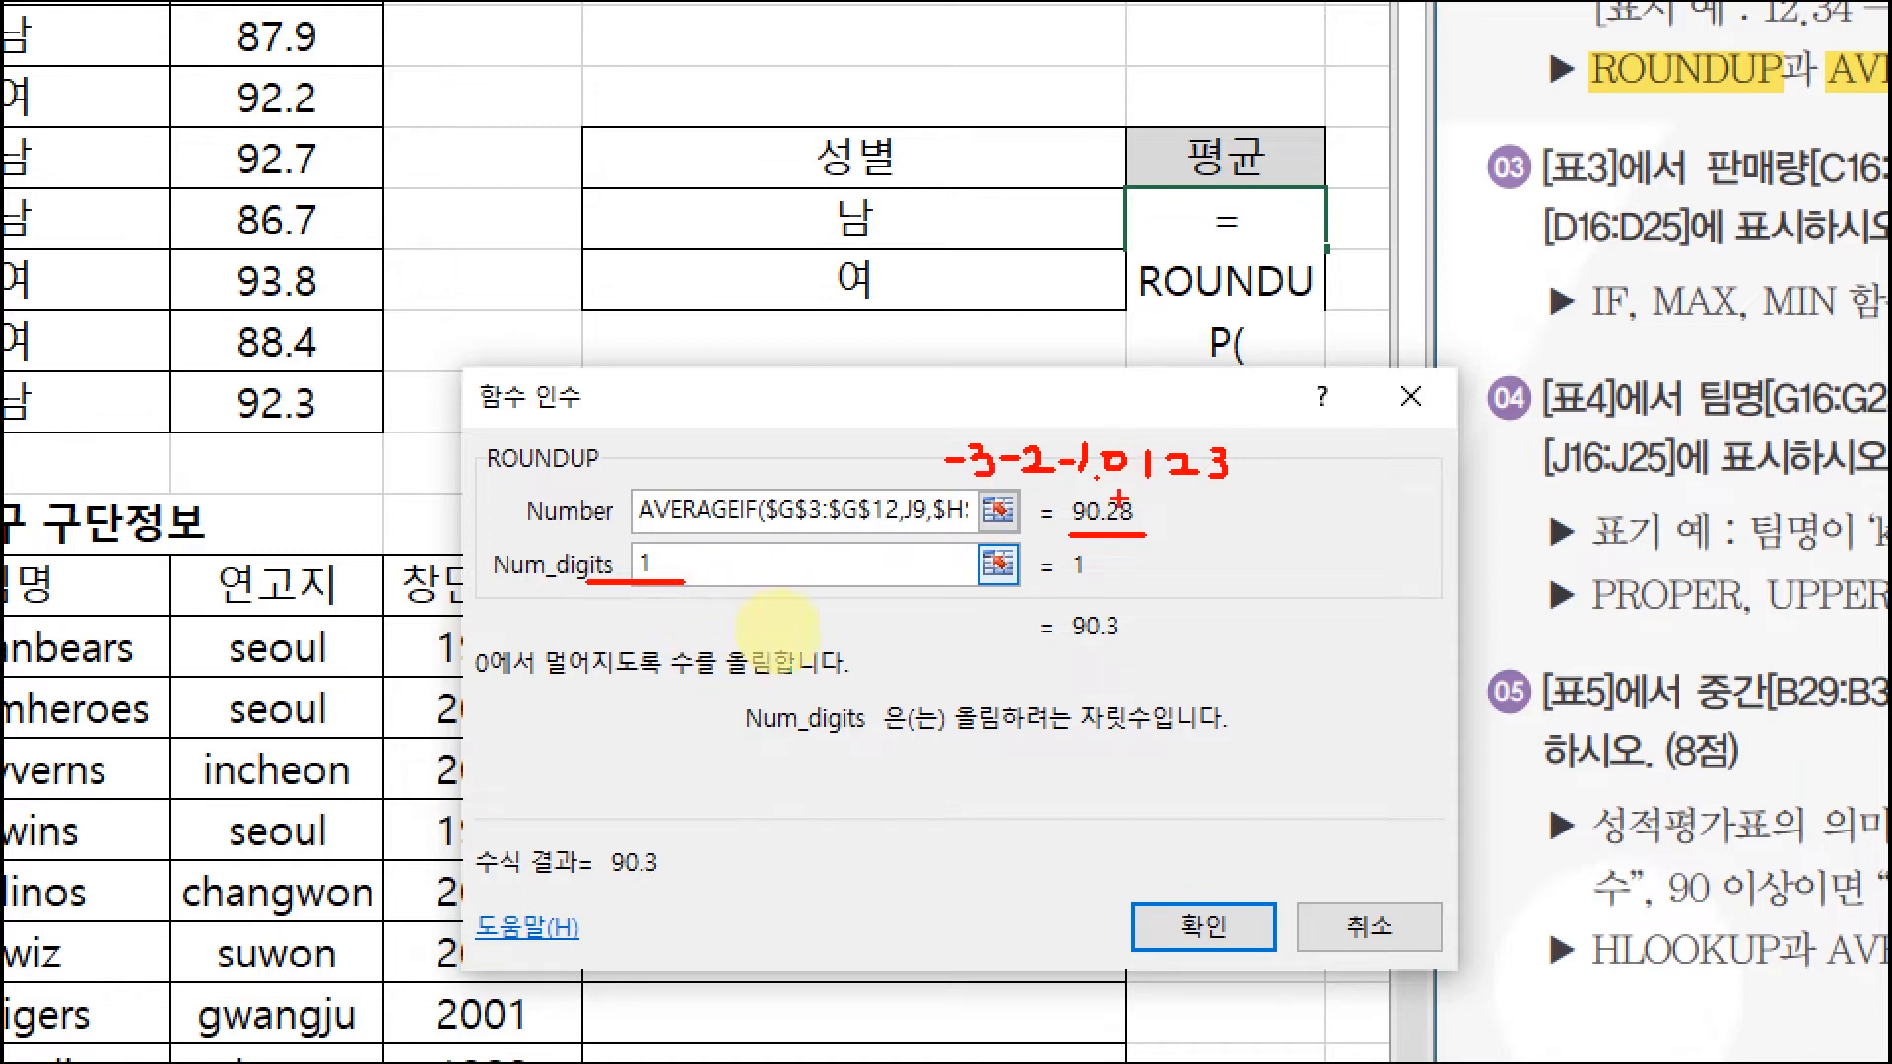
left_click_drag(1082, 470, 1093, 488)
mouse_move(1115, 489)
left_mouse_down()
mouse_move(1154, 491)
mouse_move(1164, 467)
mouse_move(1148, 498)
left_mouse_up()
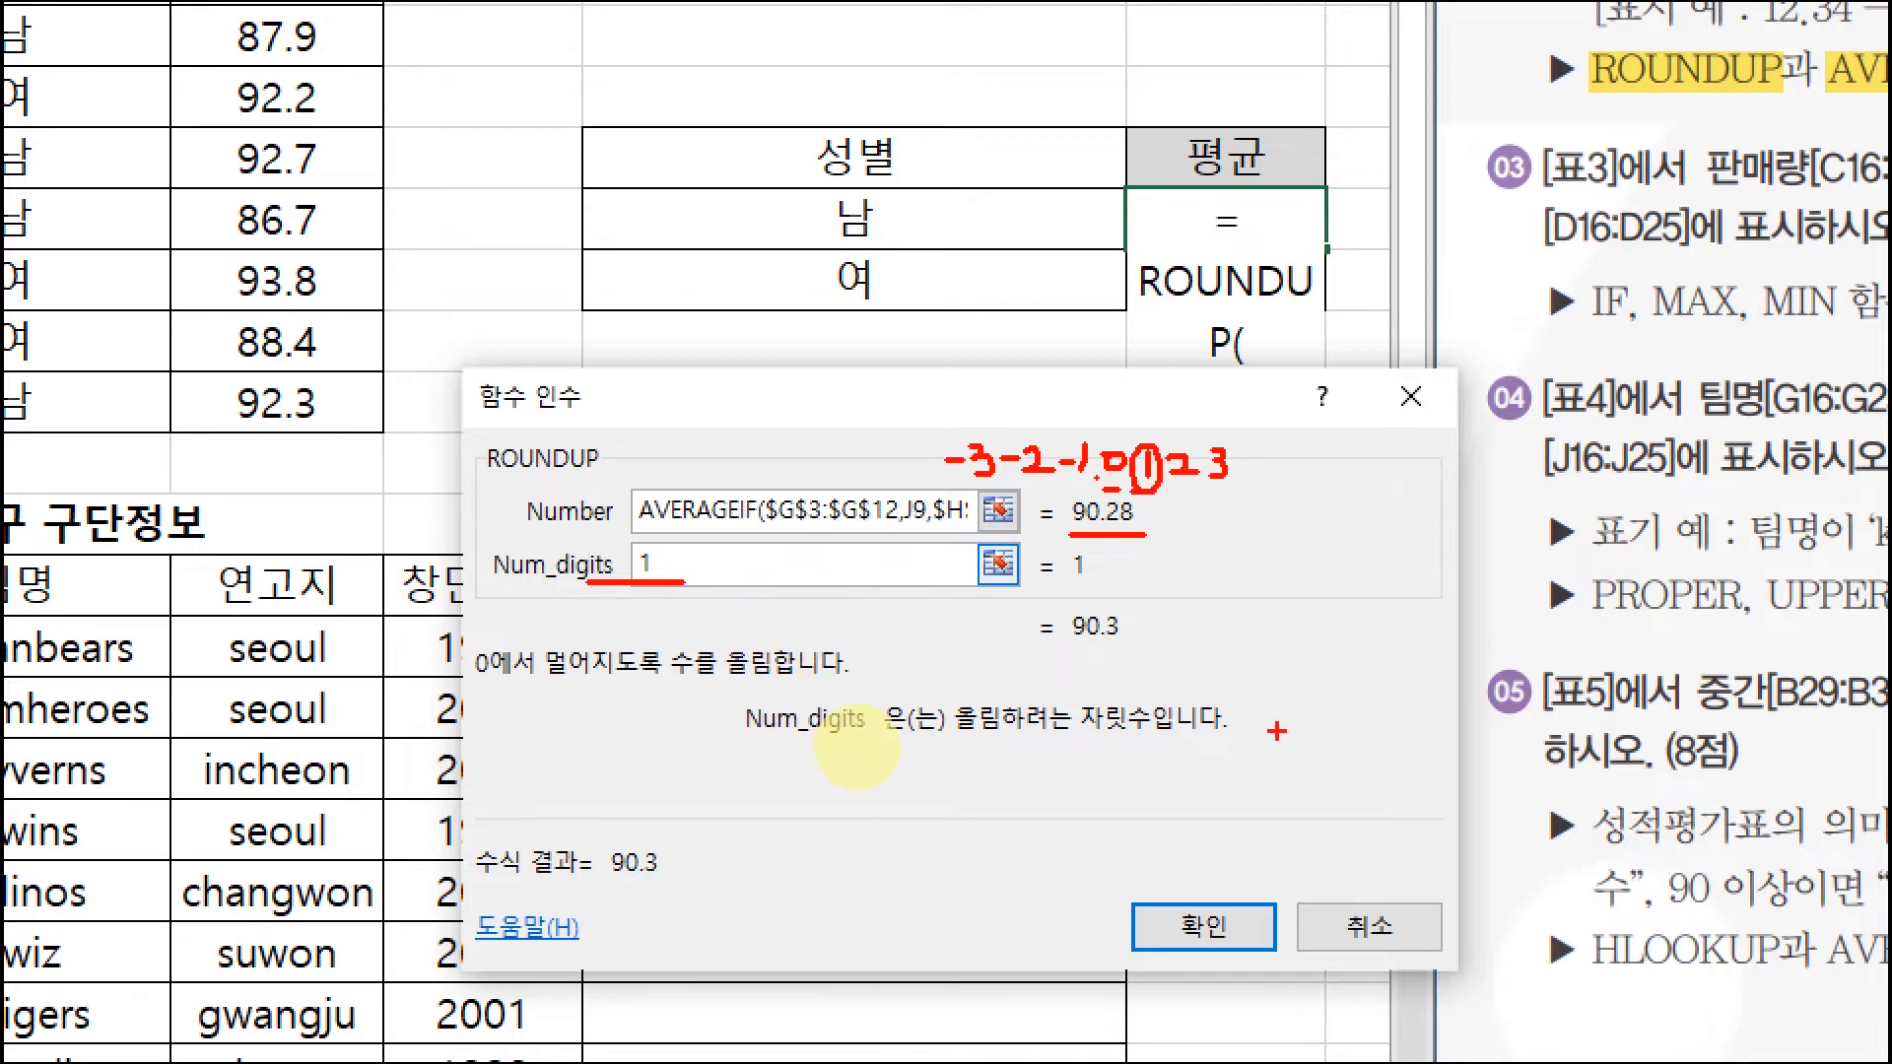
key("Escape")
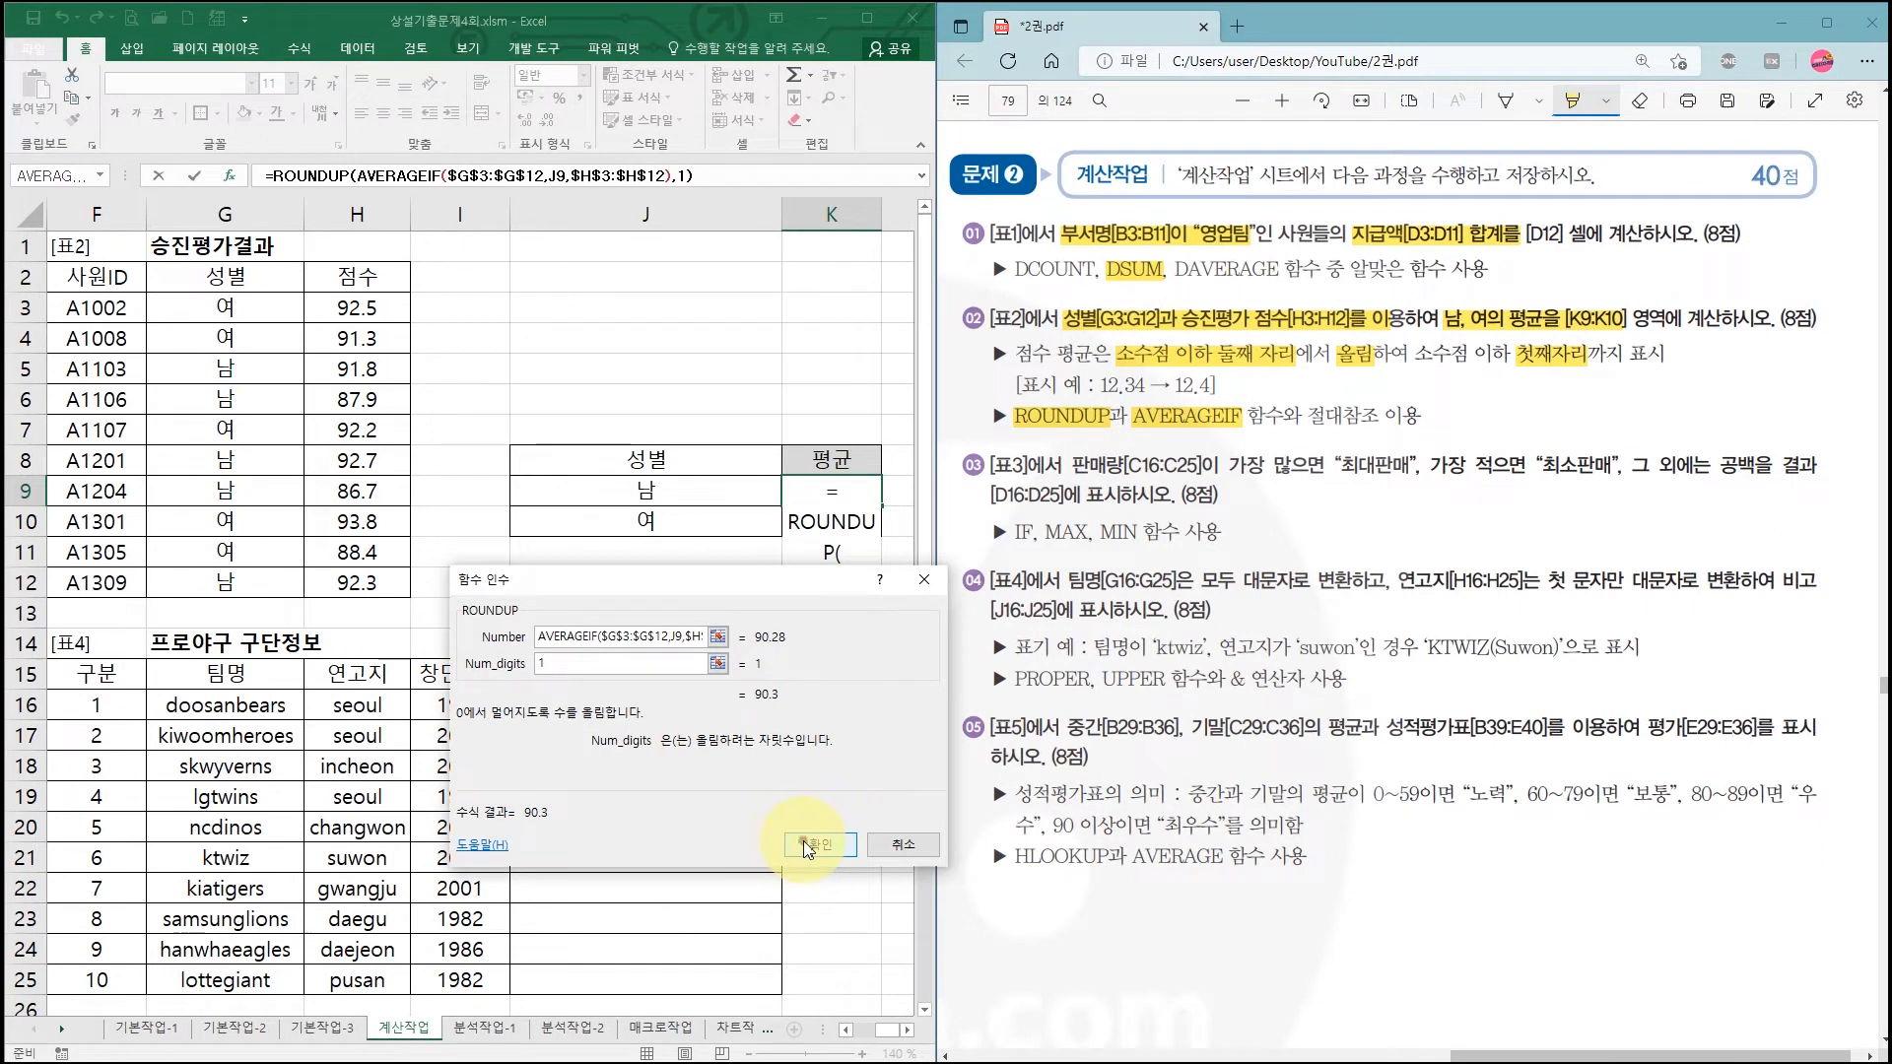
left_click(820, 844)
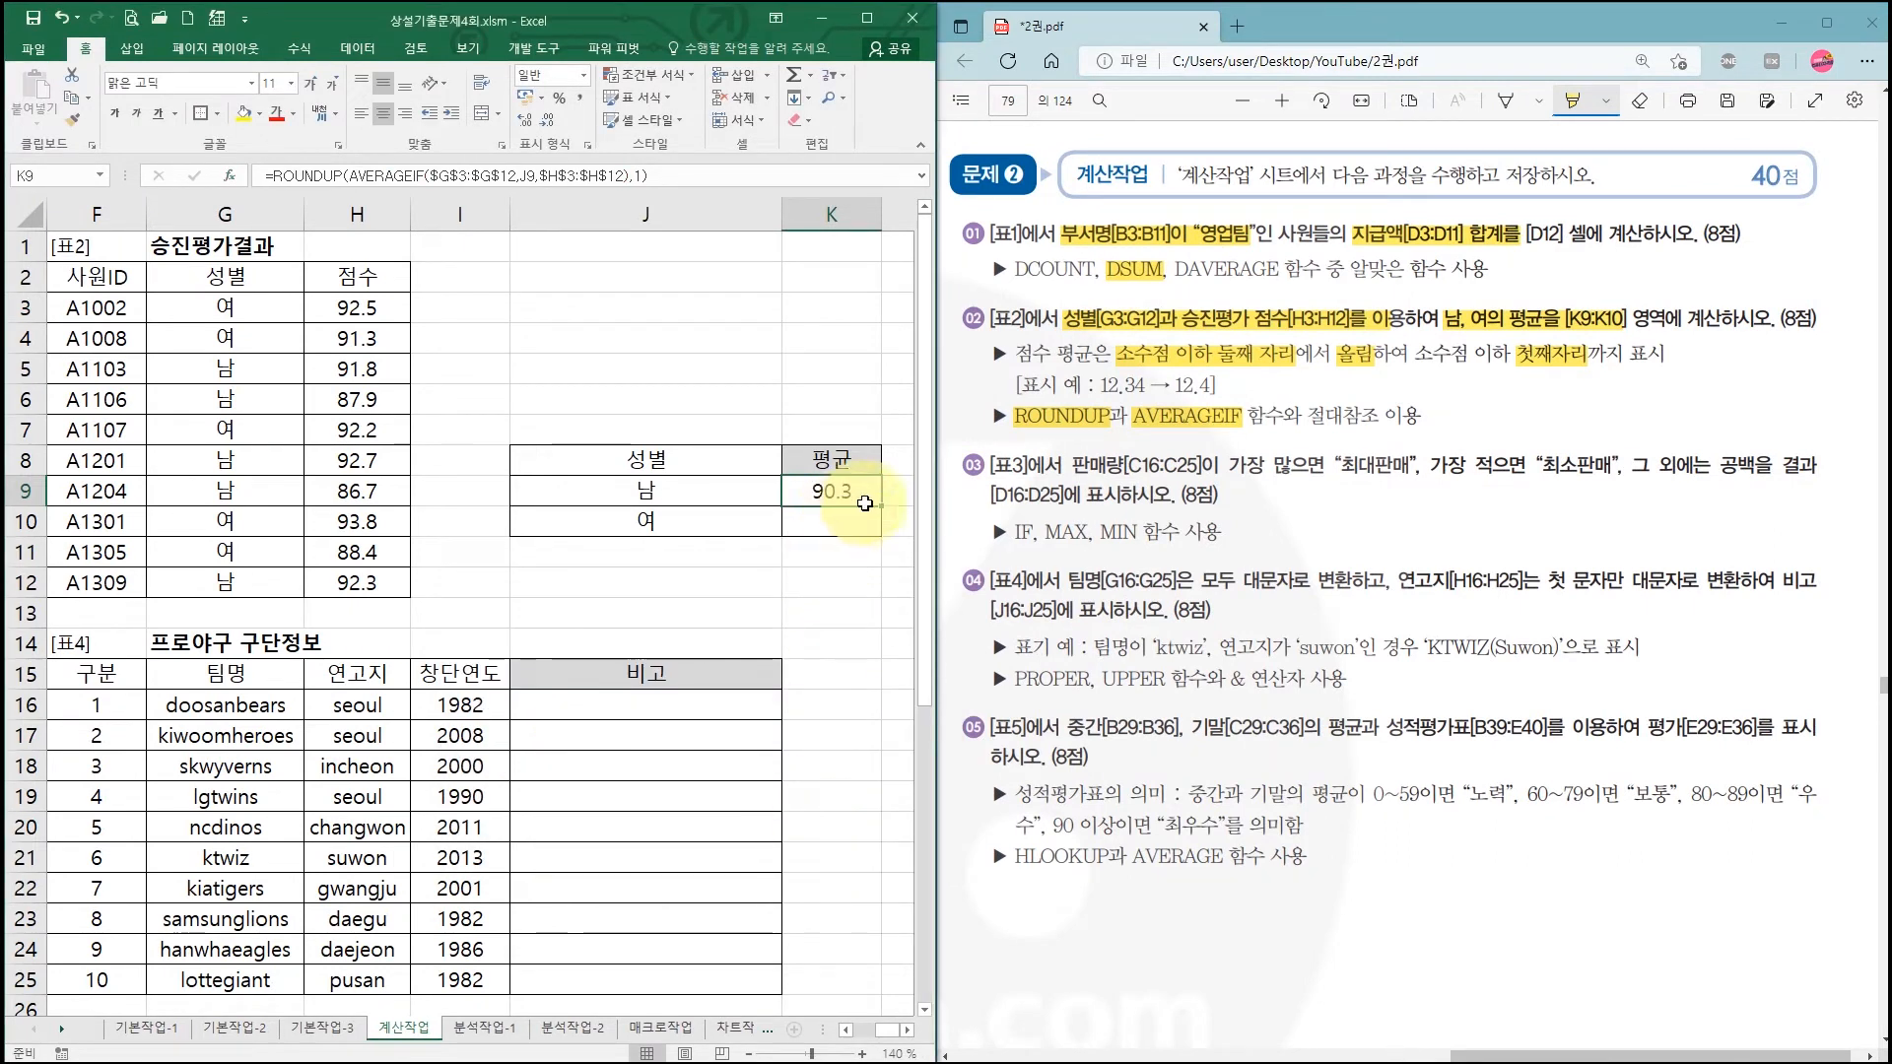
Step: Fill the average formula down to K10 (91.7), select D16, and highlight task ③'s max/min sales condition in the PDF
left_click_drag(882, 507, 880, 534)
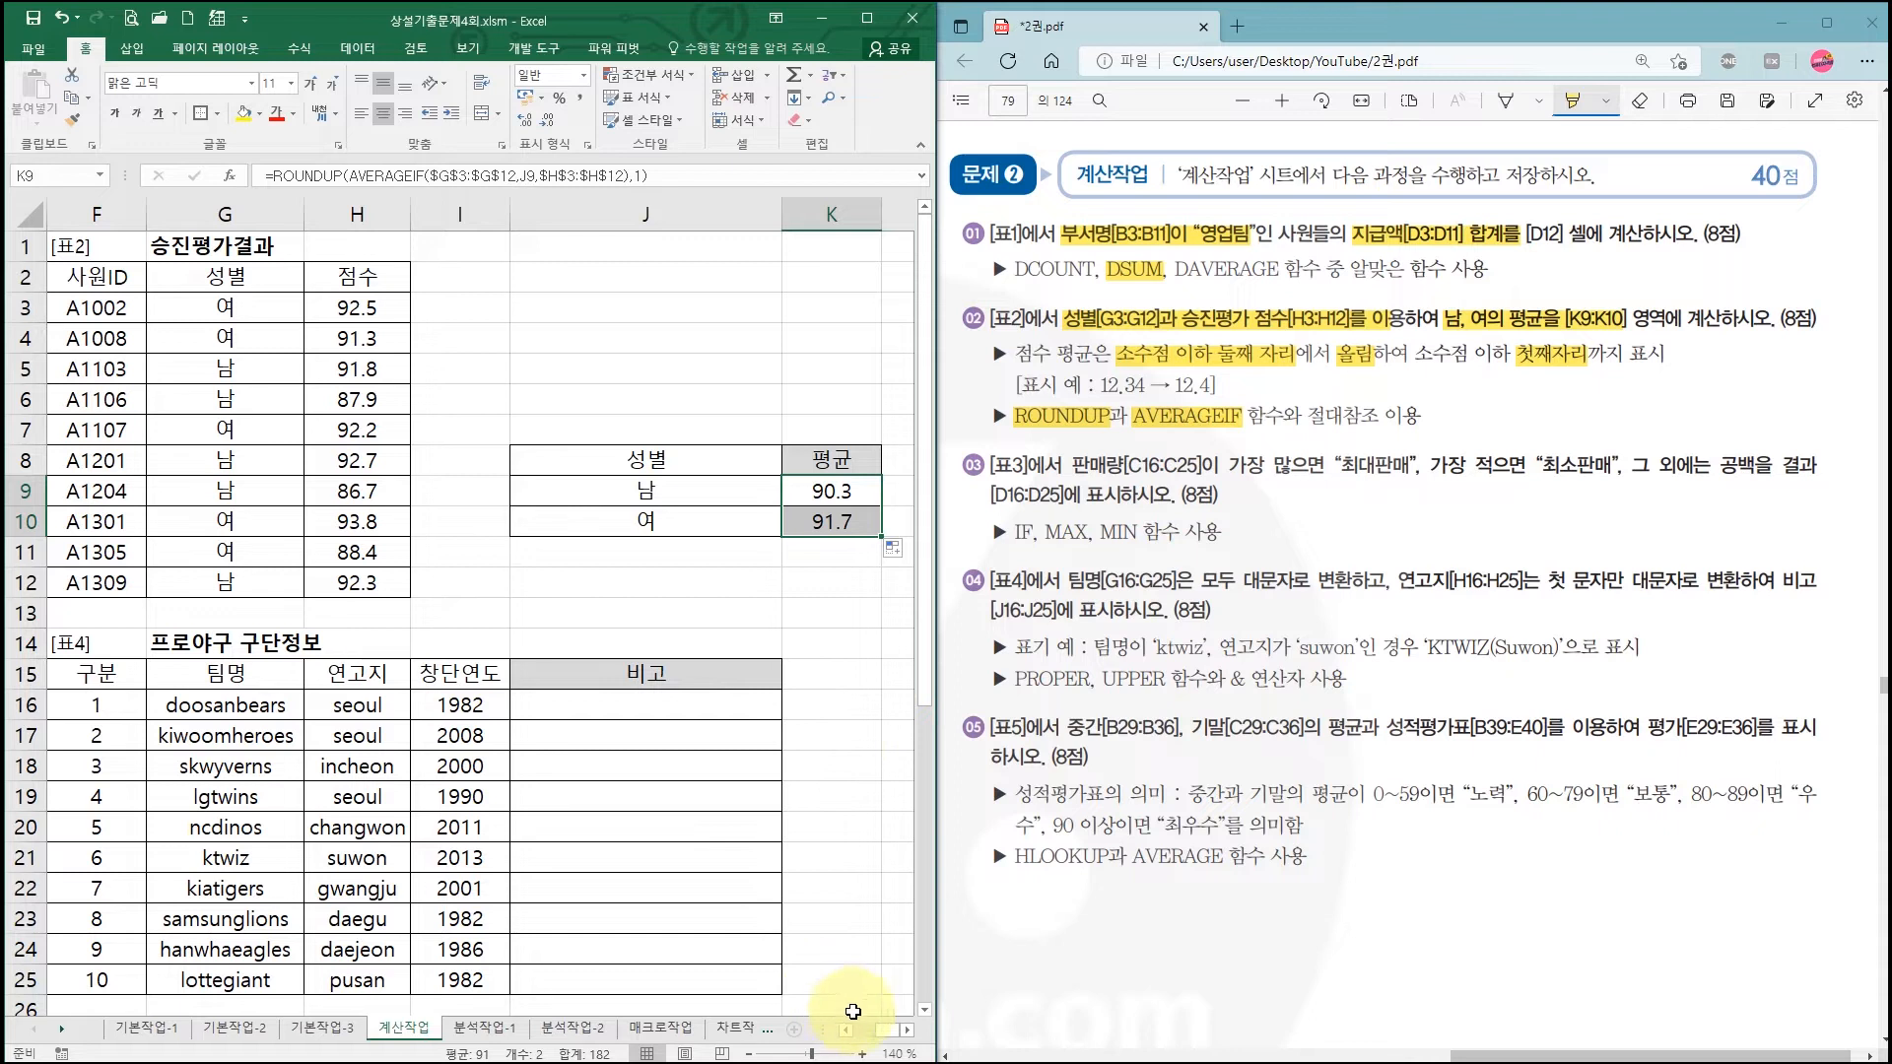
left_click_drag(885, 1034, 856, 1034)
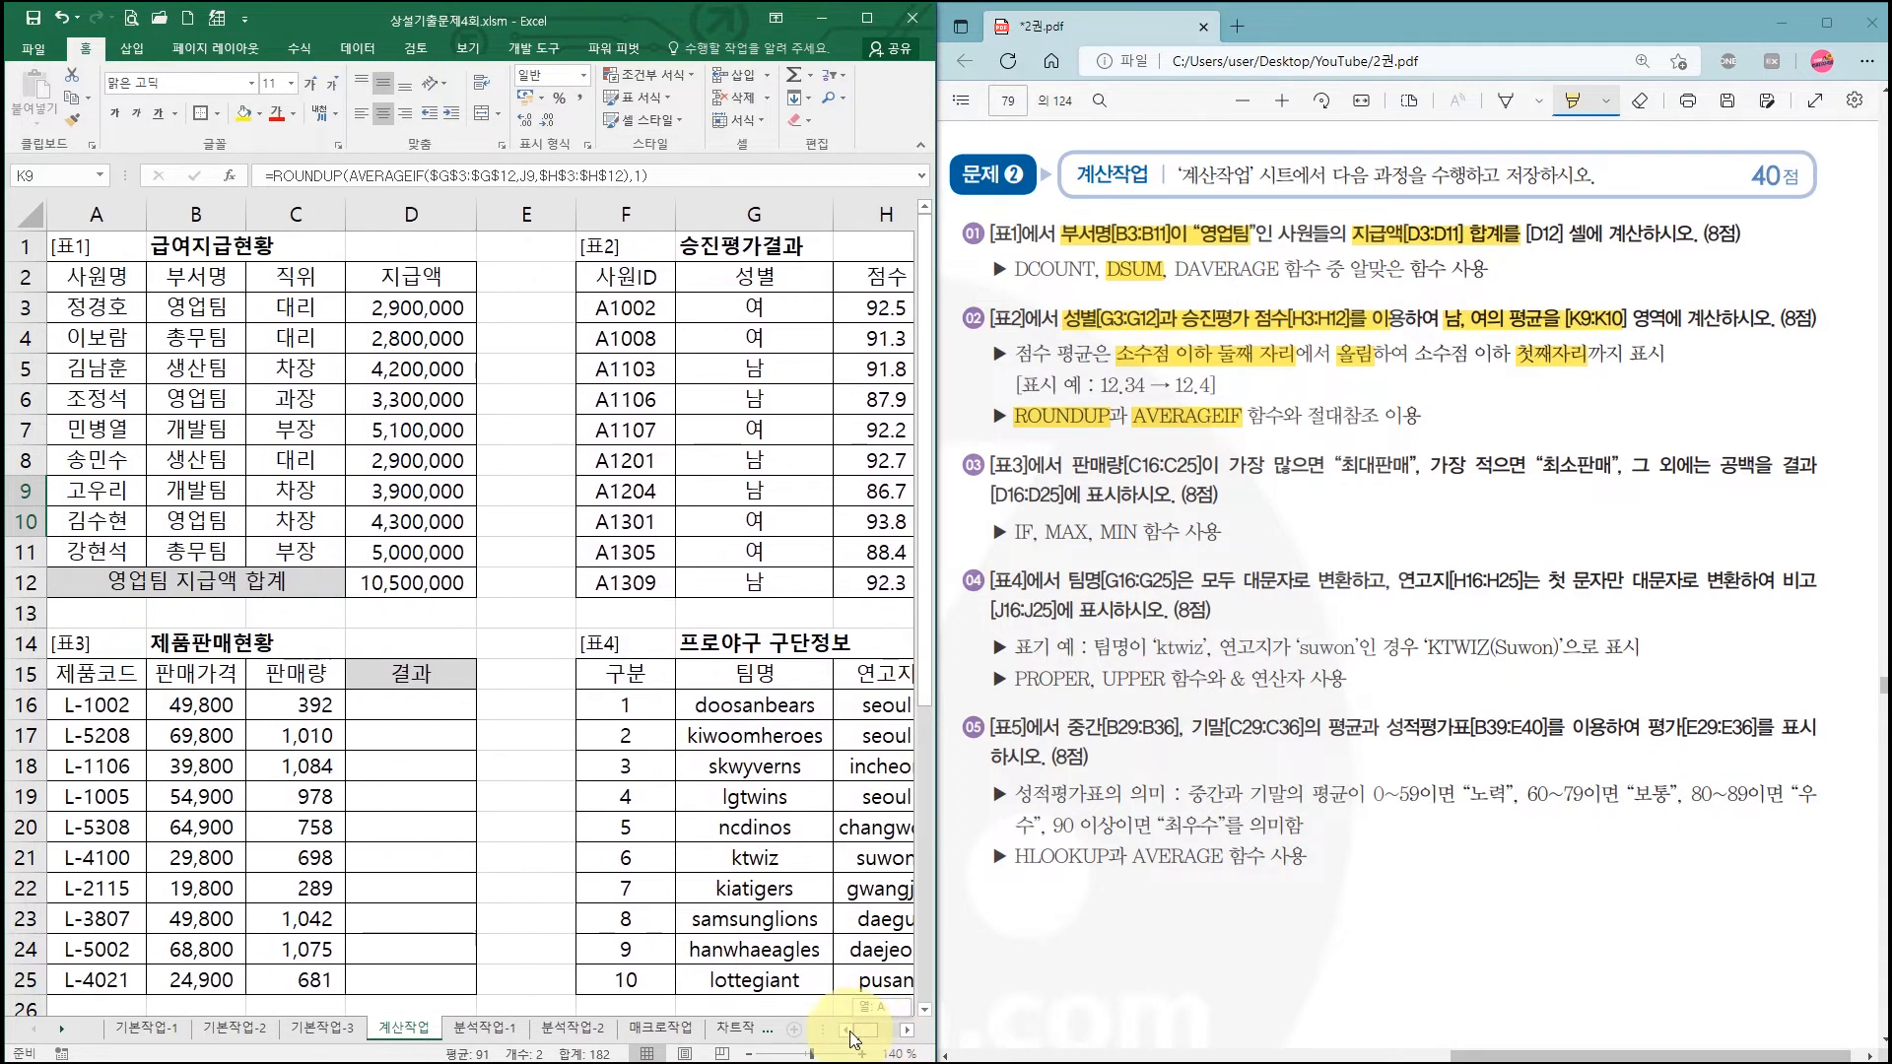
scroll(433, 713, "down", 1)
scroll(433, 712, "down", 1)
left_click(407, 585)
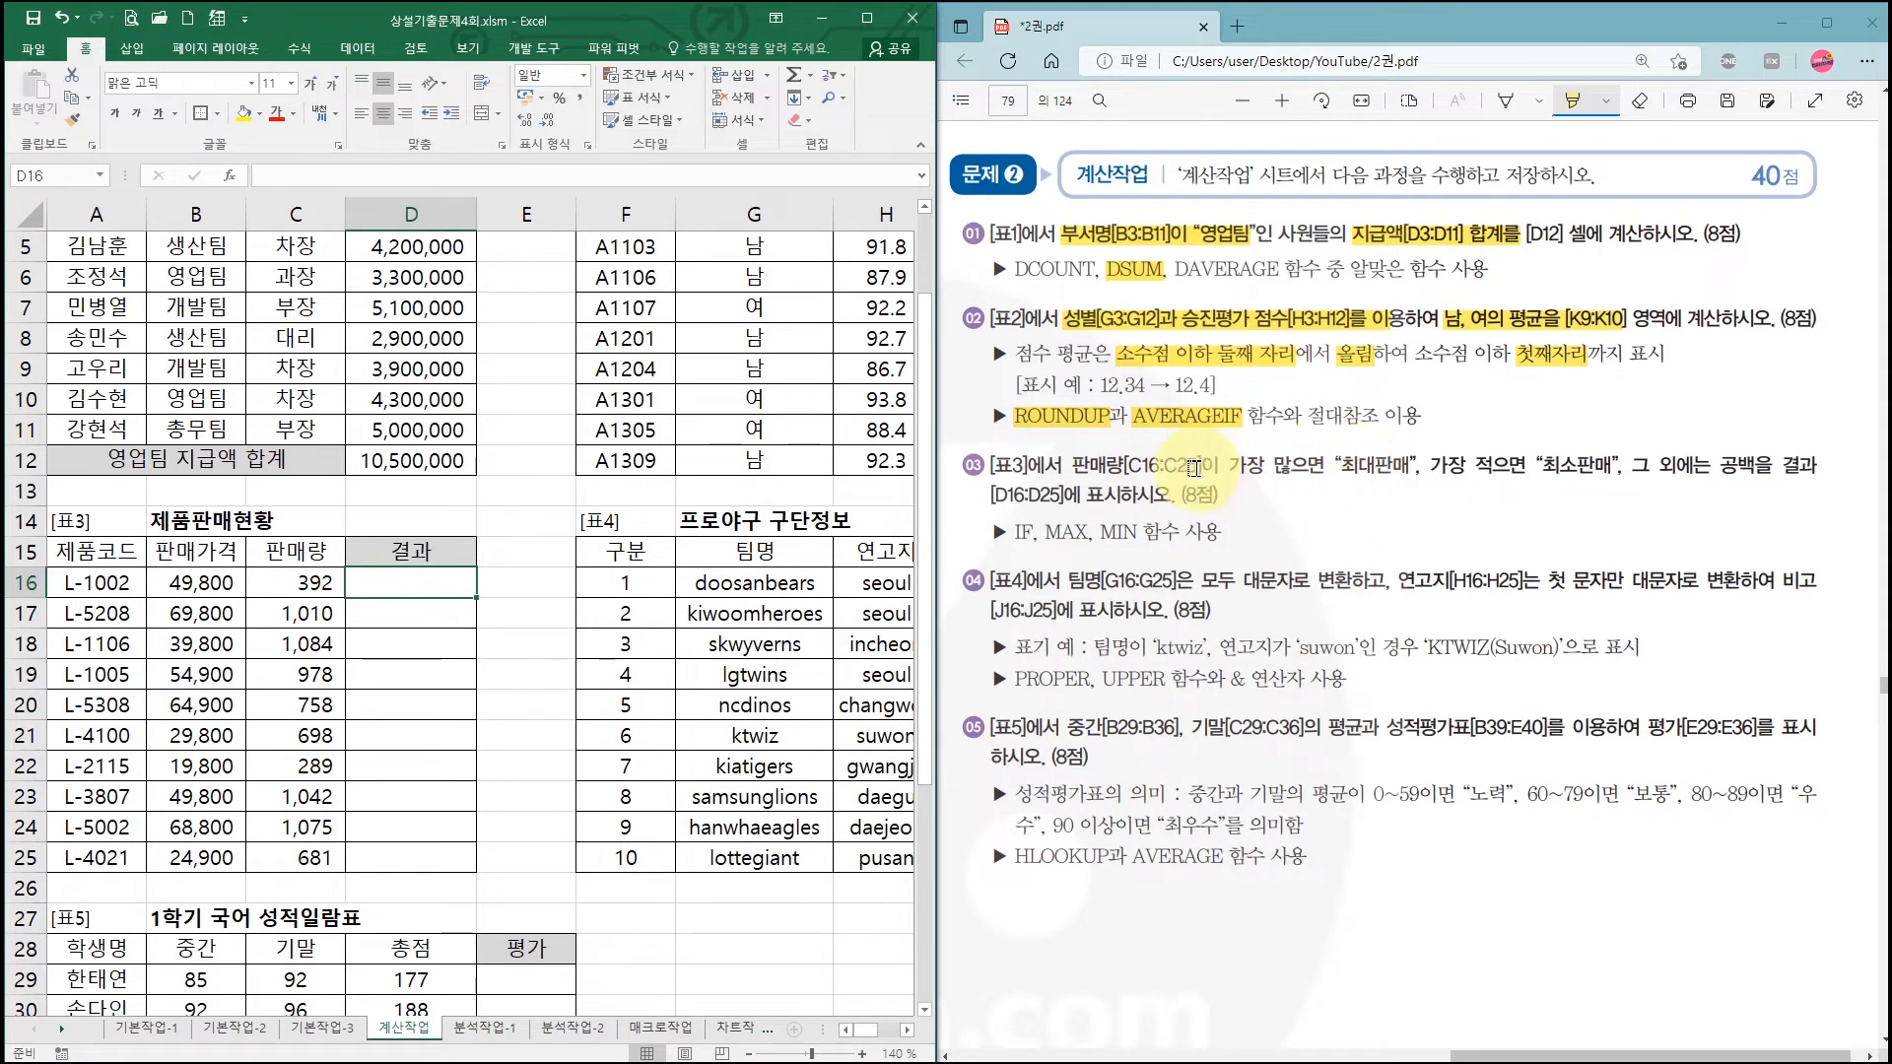
left_click_drag(1073, 465, 1616, 465)
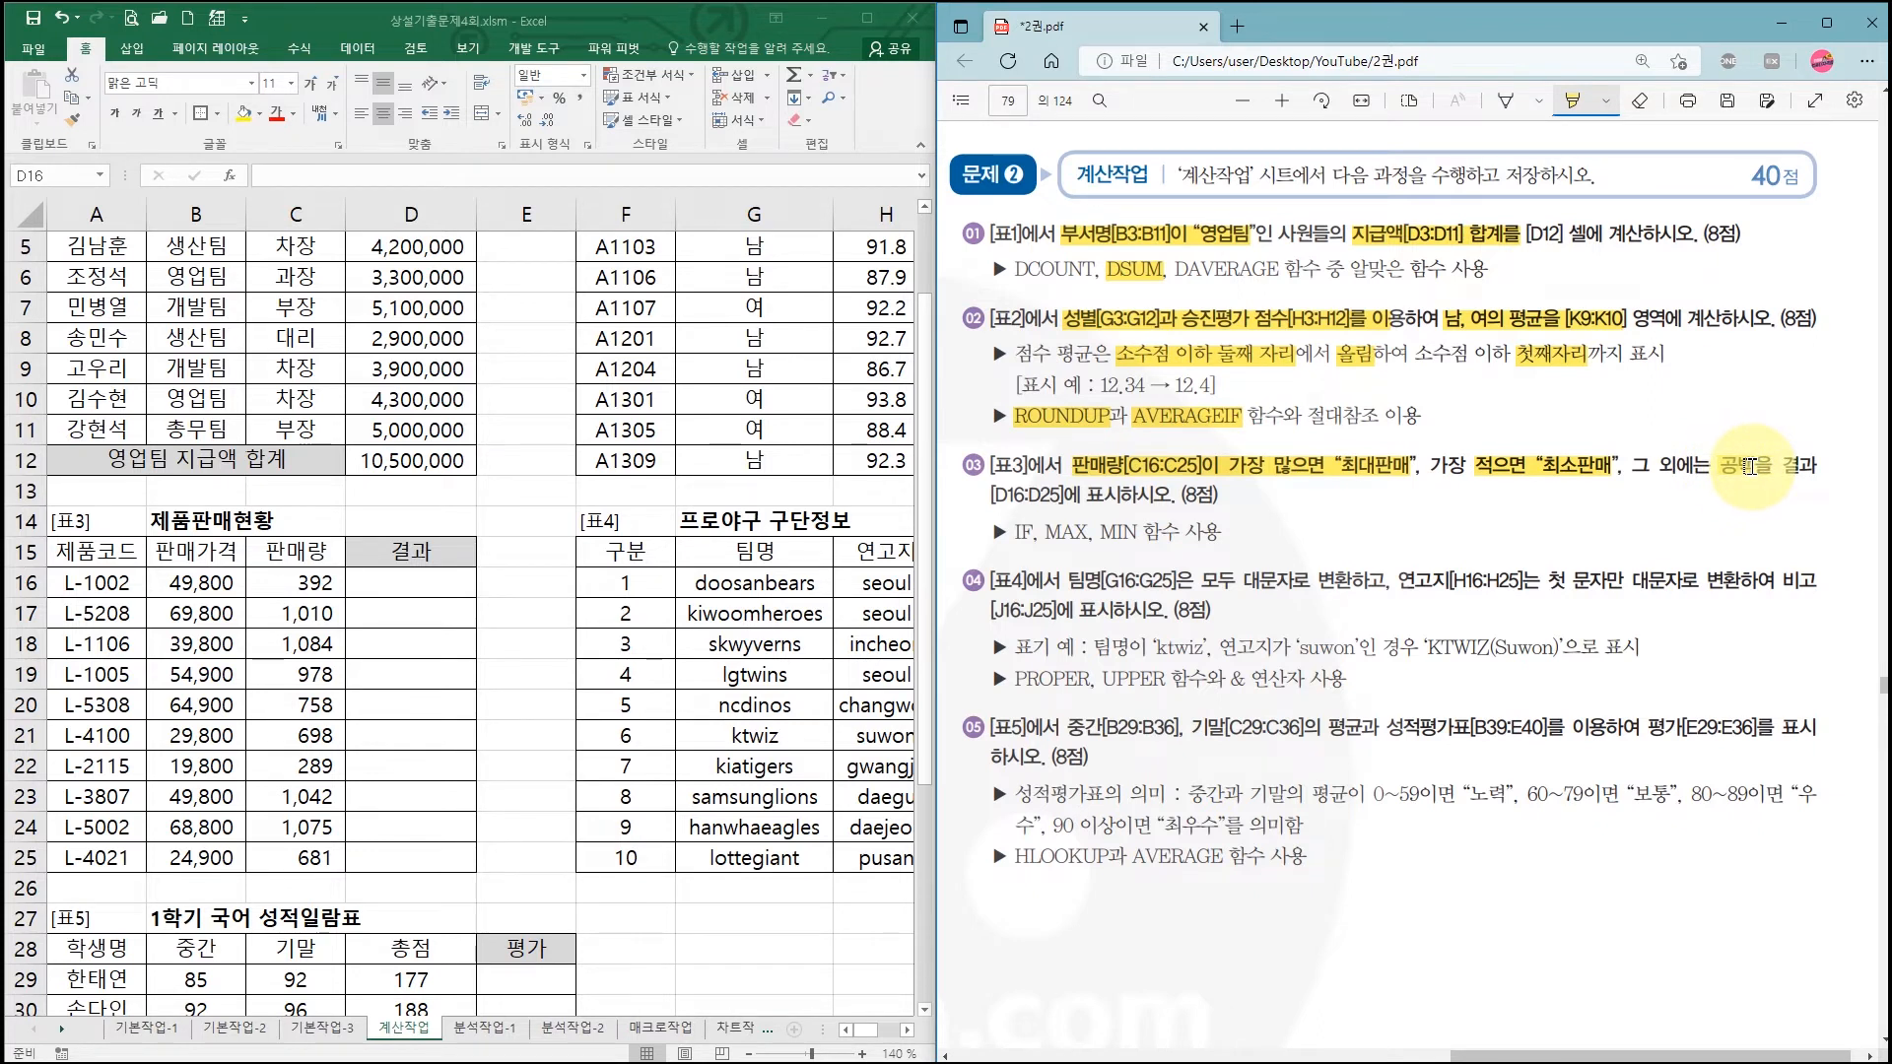
Step: Highlight the 공백 and IF, MAX, MIN hints in the PDF, then start an IF formula in D16
left_click_drag(1749, 467, 1768, 465)
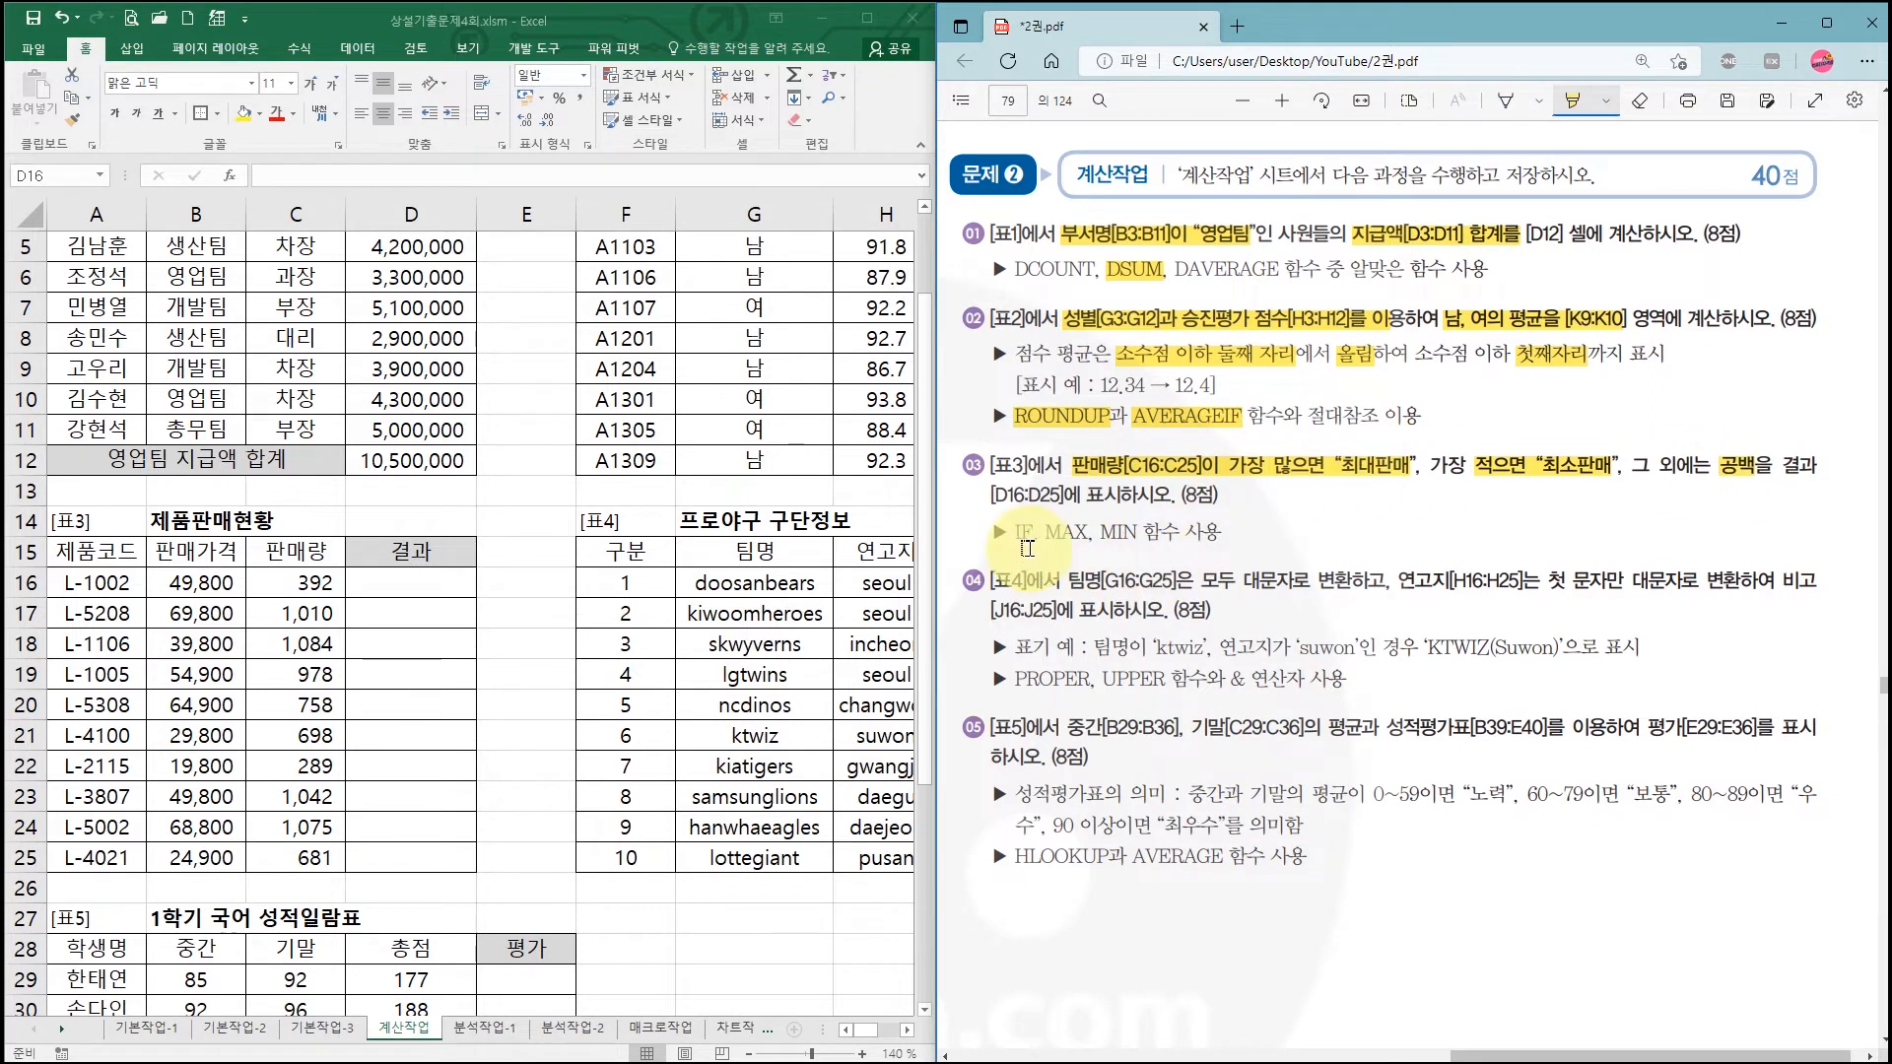
left_click_drag(1015, 531, 1136, 532)
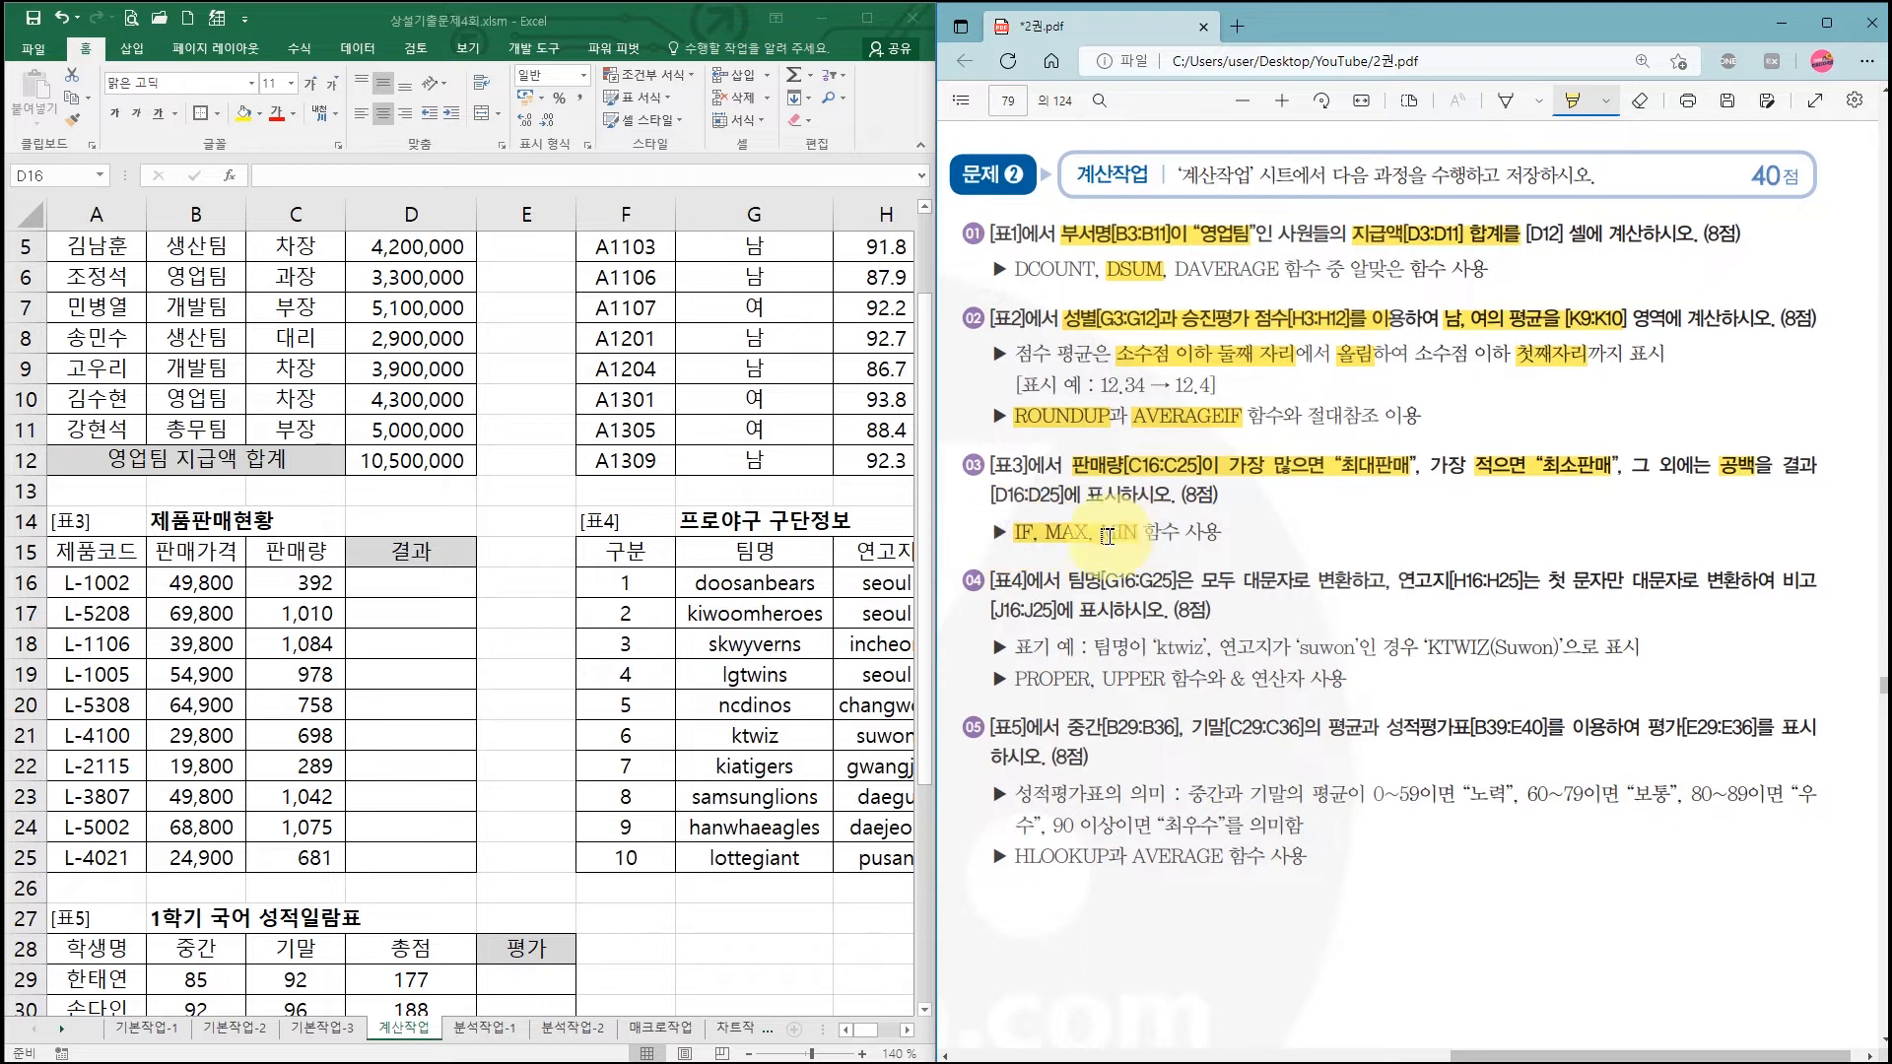
left_click(414, 585)
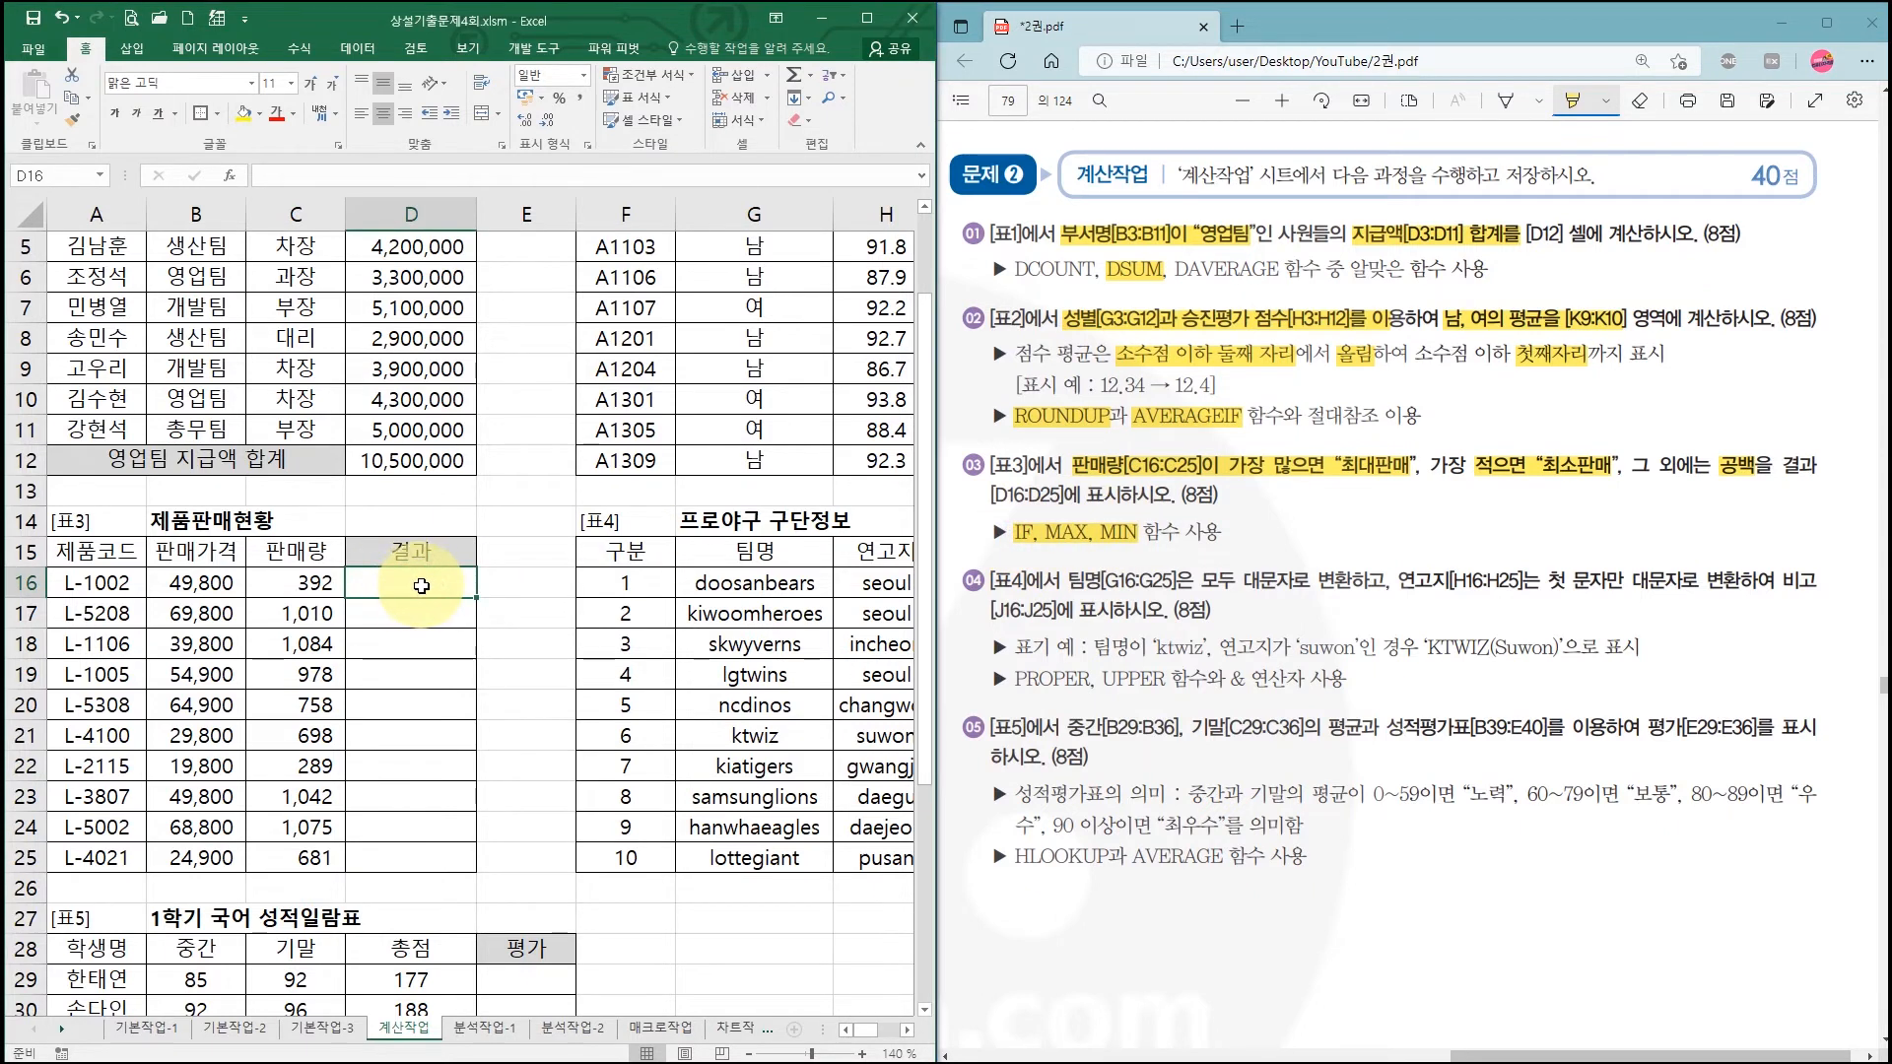
type("=I")
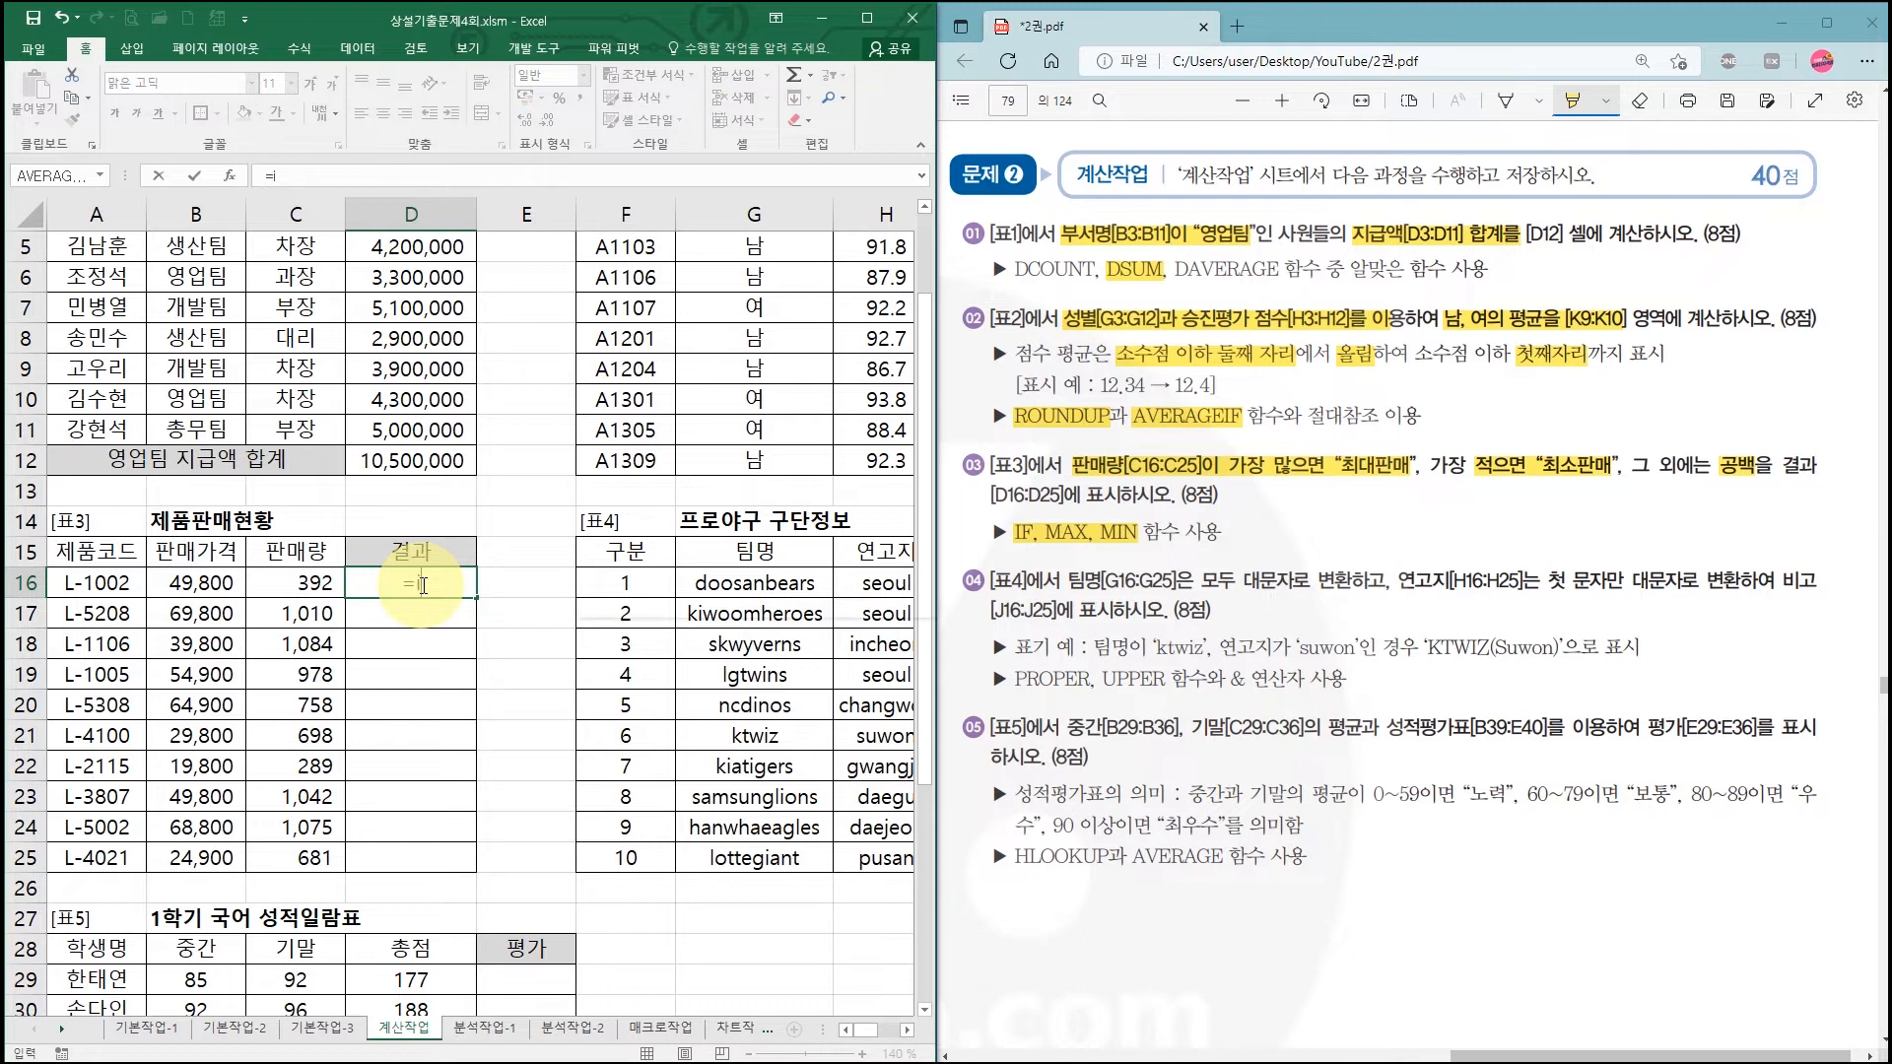
type("f")
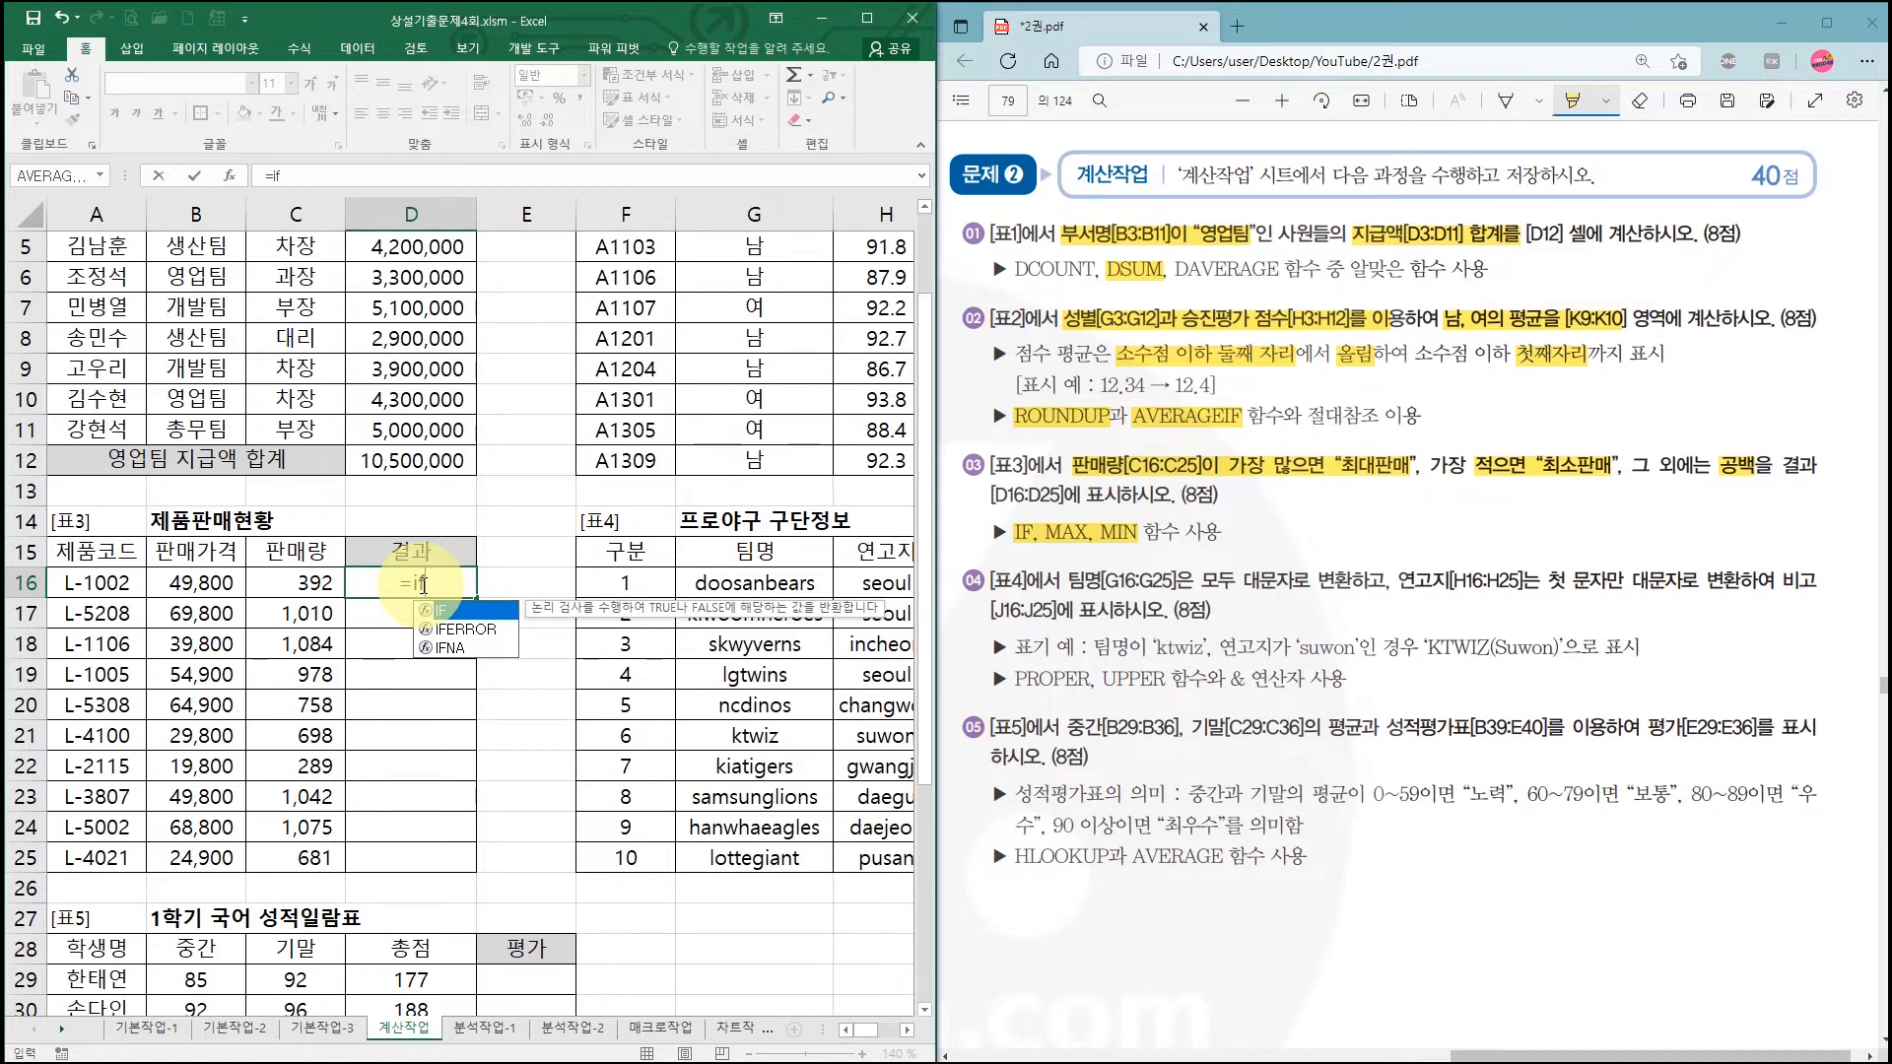
key("ctrl+a")
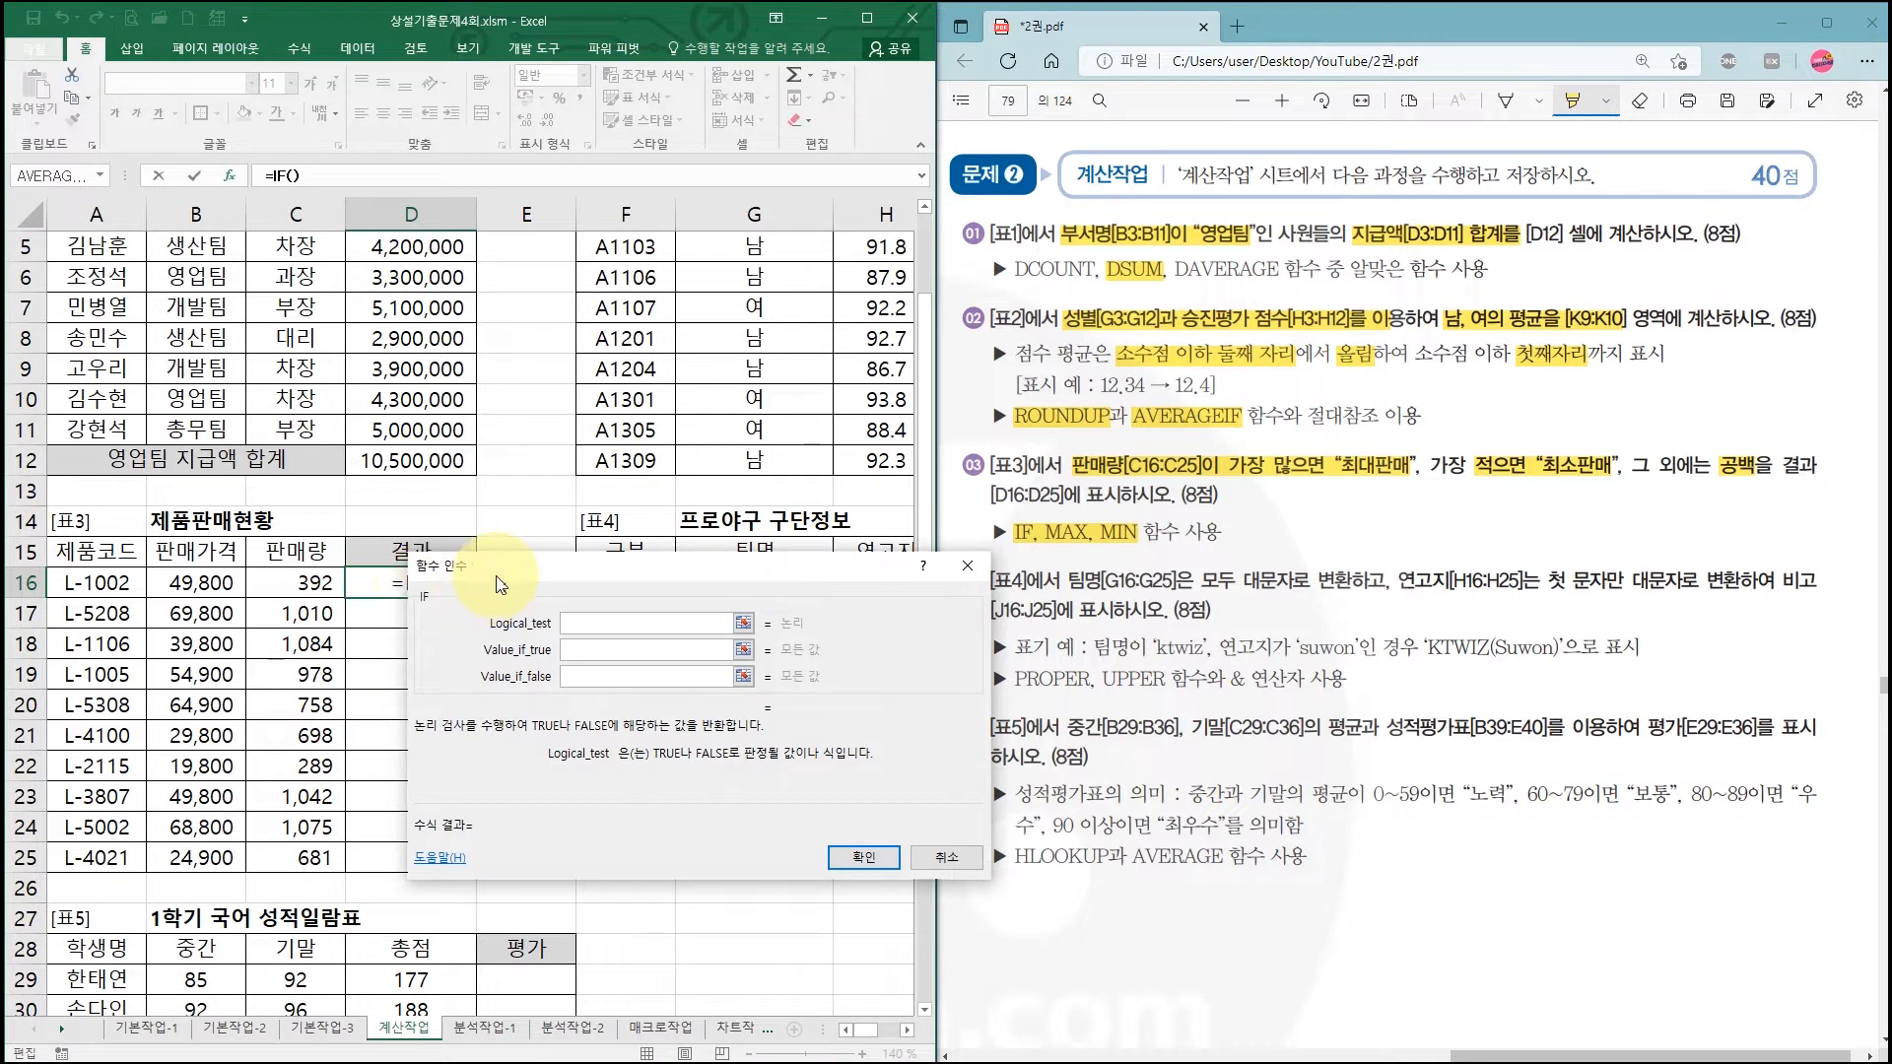
Step: Nest MAX($C$16:$C$25) into the IF's logical test through More Functions
left_click_drag(480, 566, 649, 417)
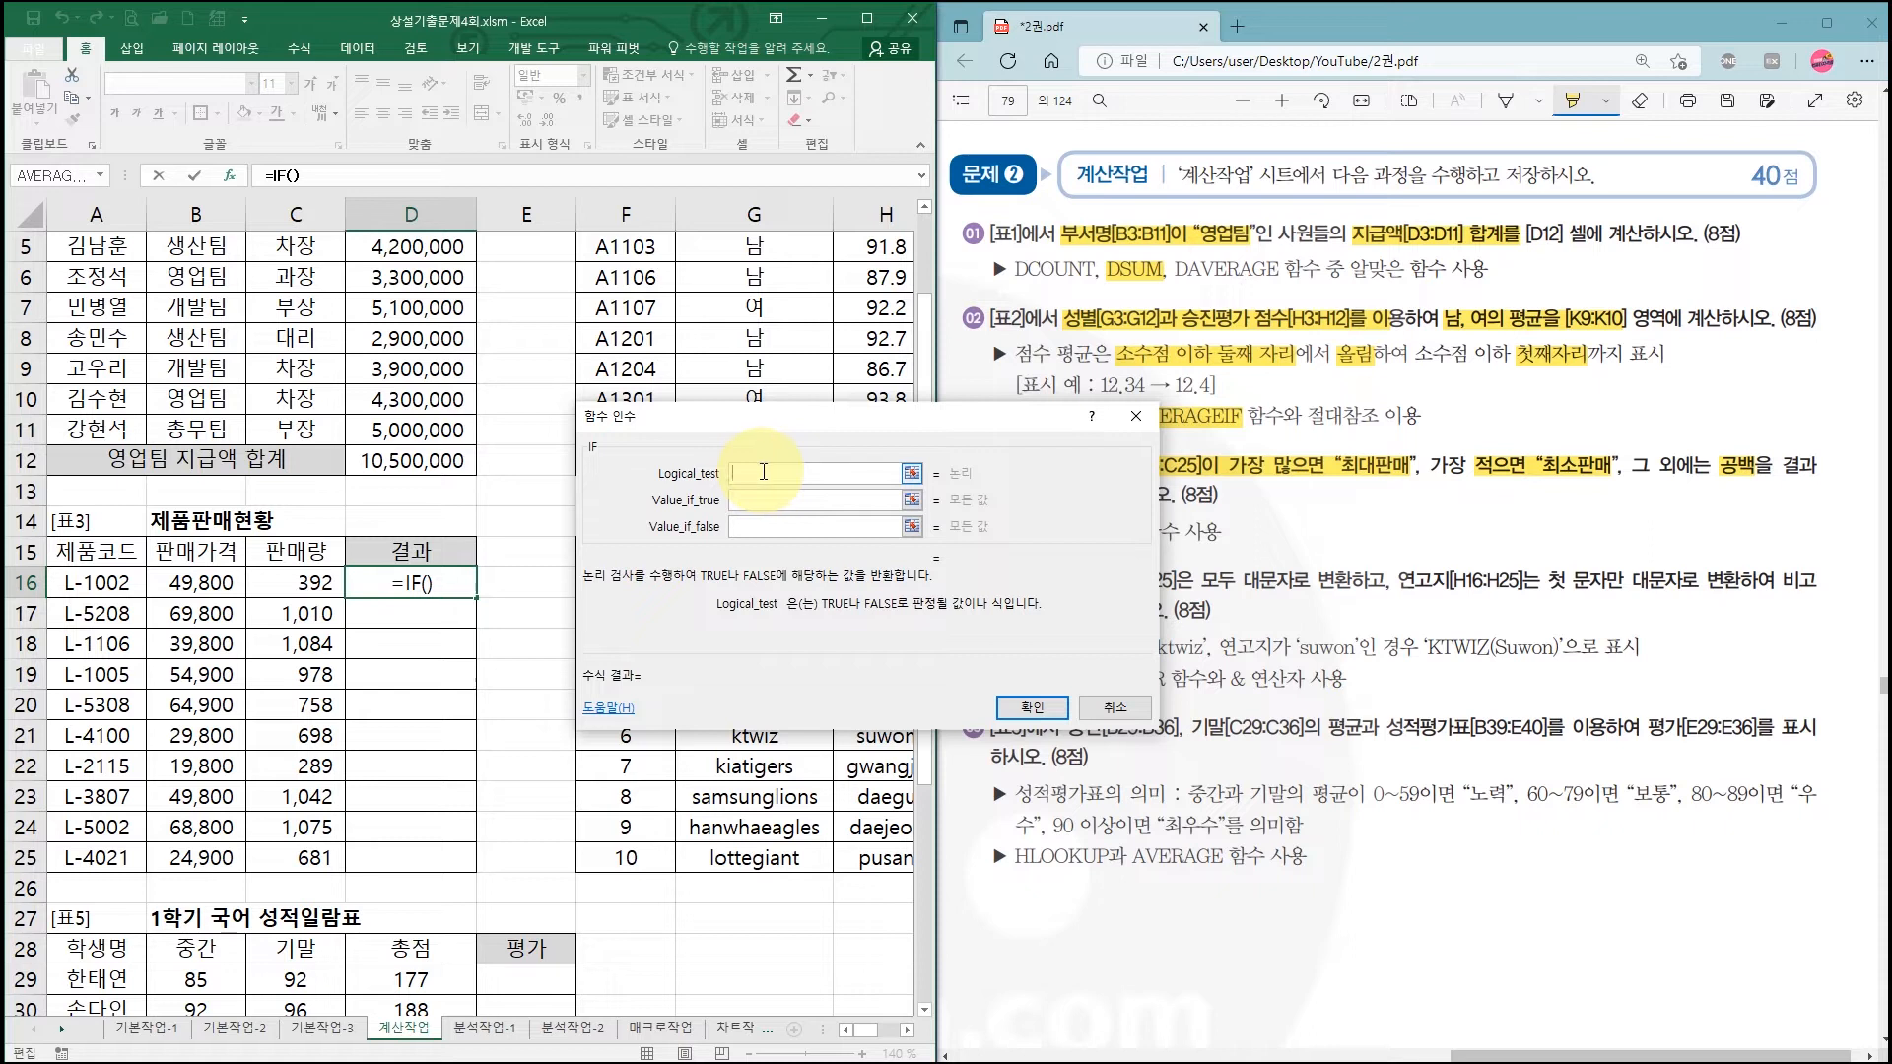
left_click(99, 177)
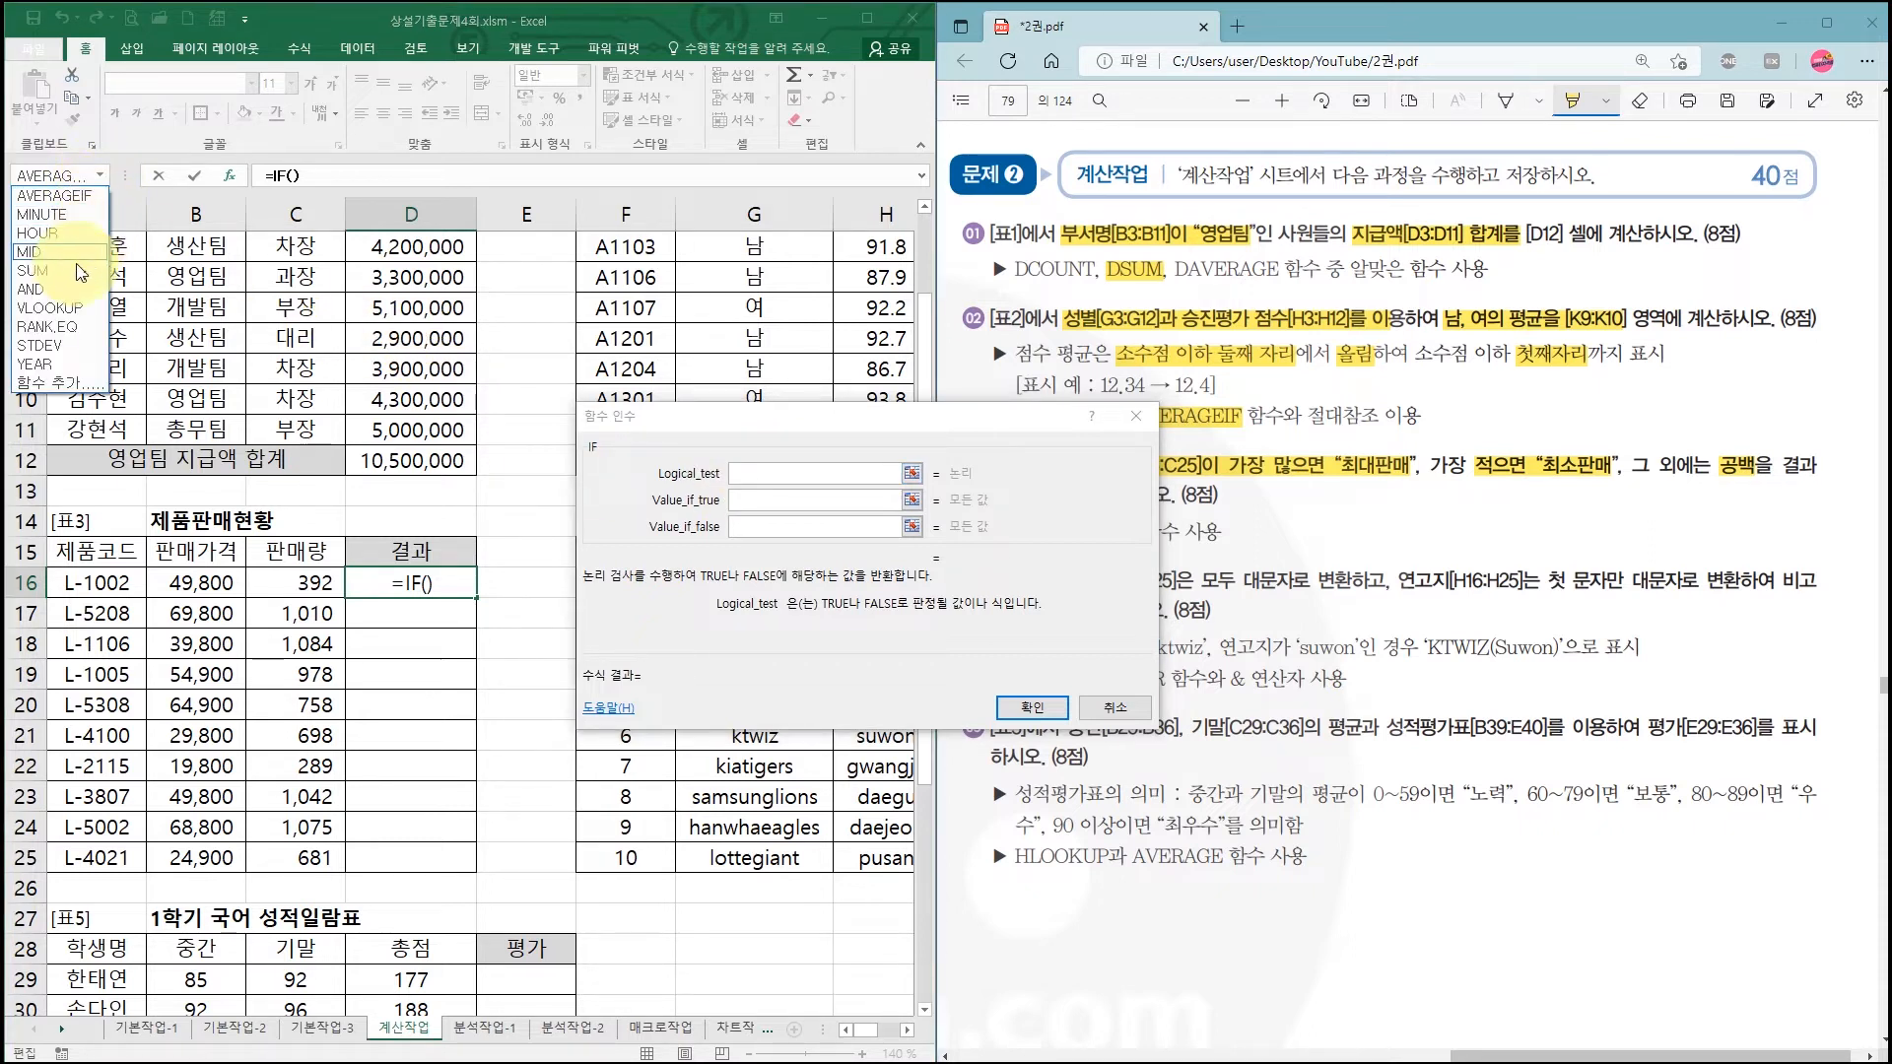
left_click(57, 382)
left_click(690, 751)
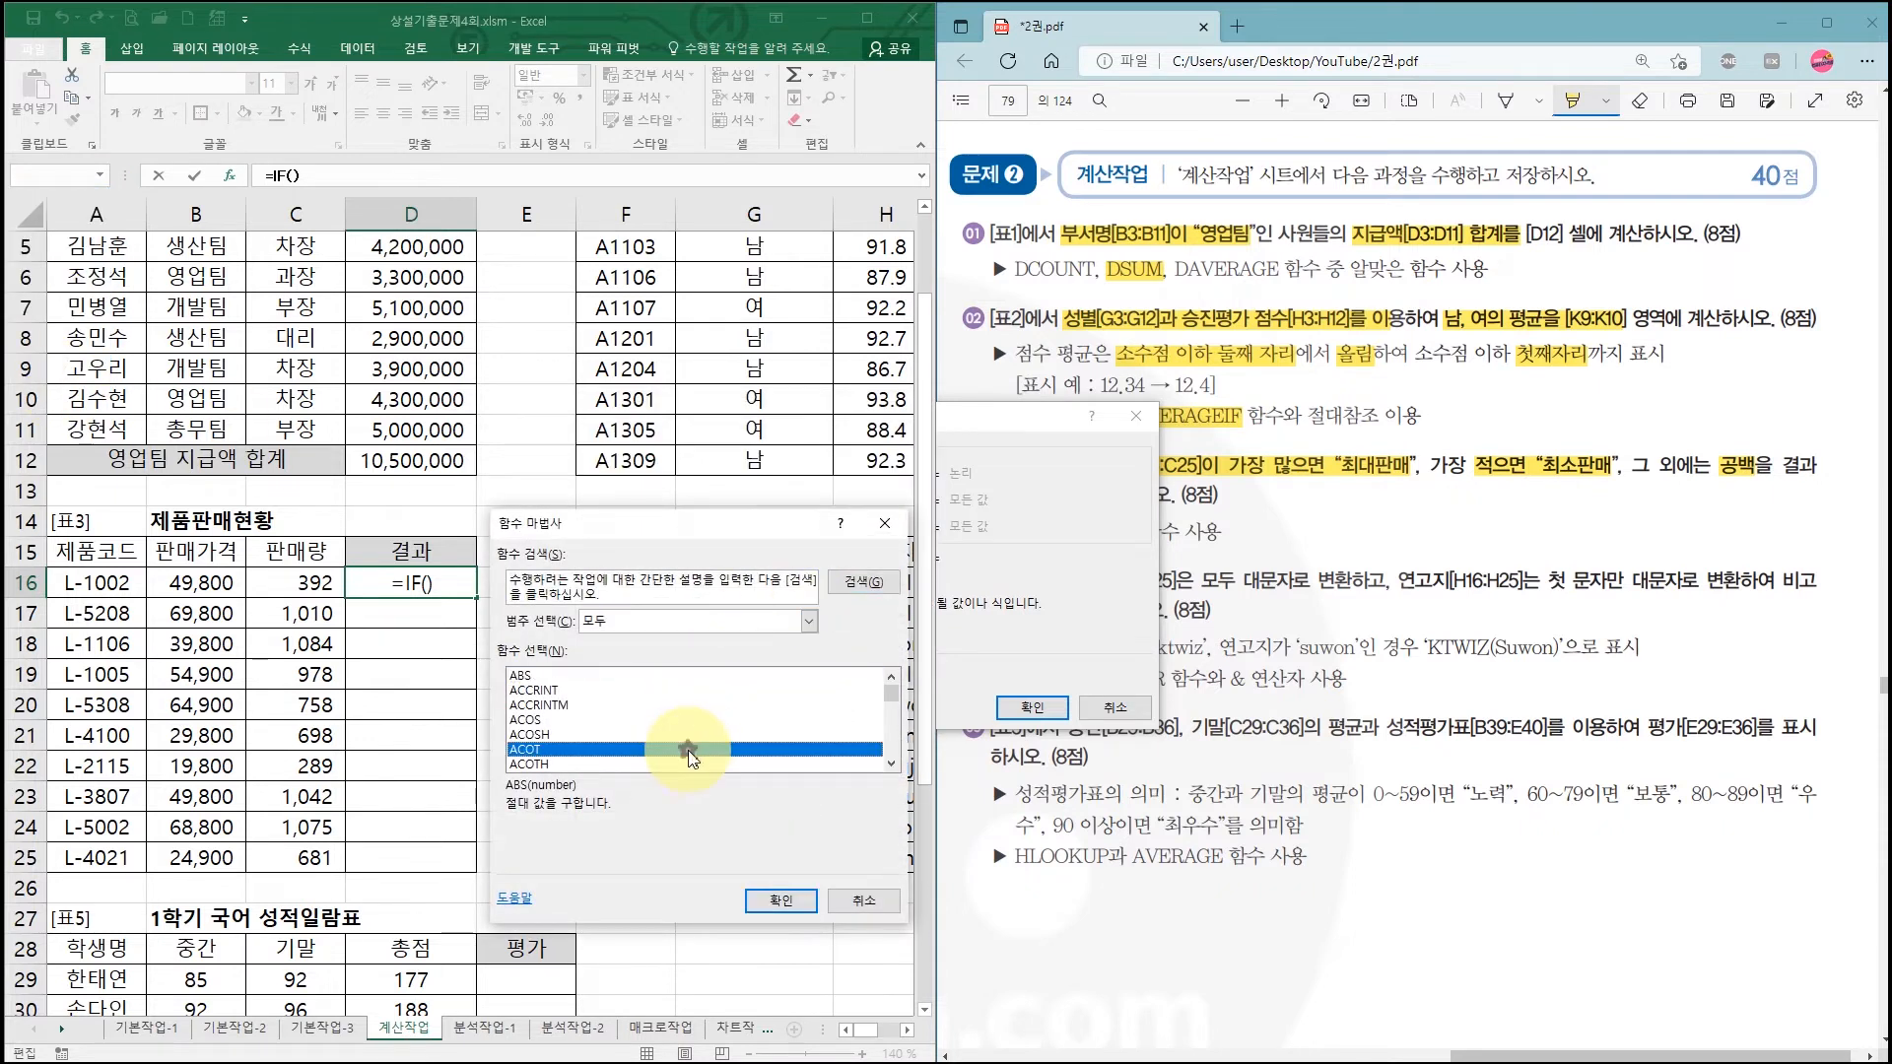
key("m")
double_click(554, 719)
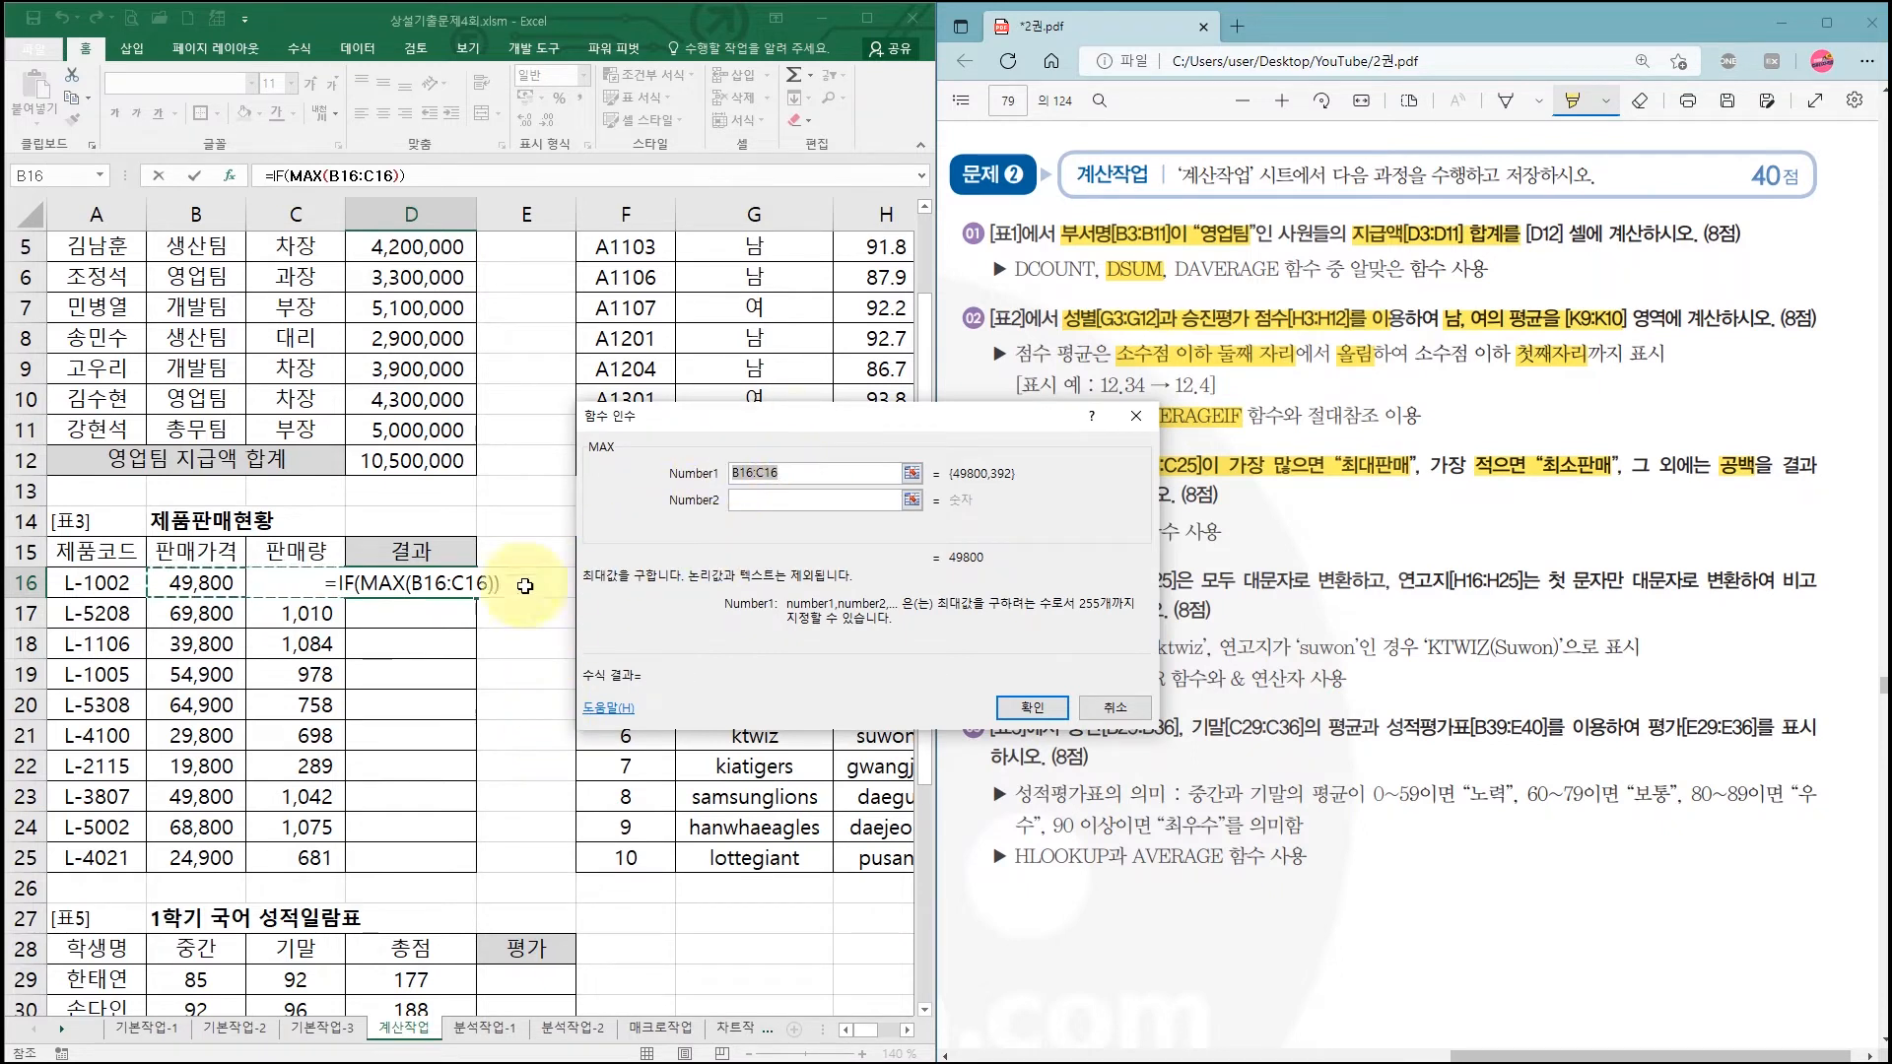
left_click_drag(301, 583, 309, 865)
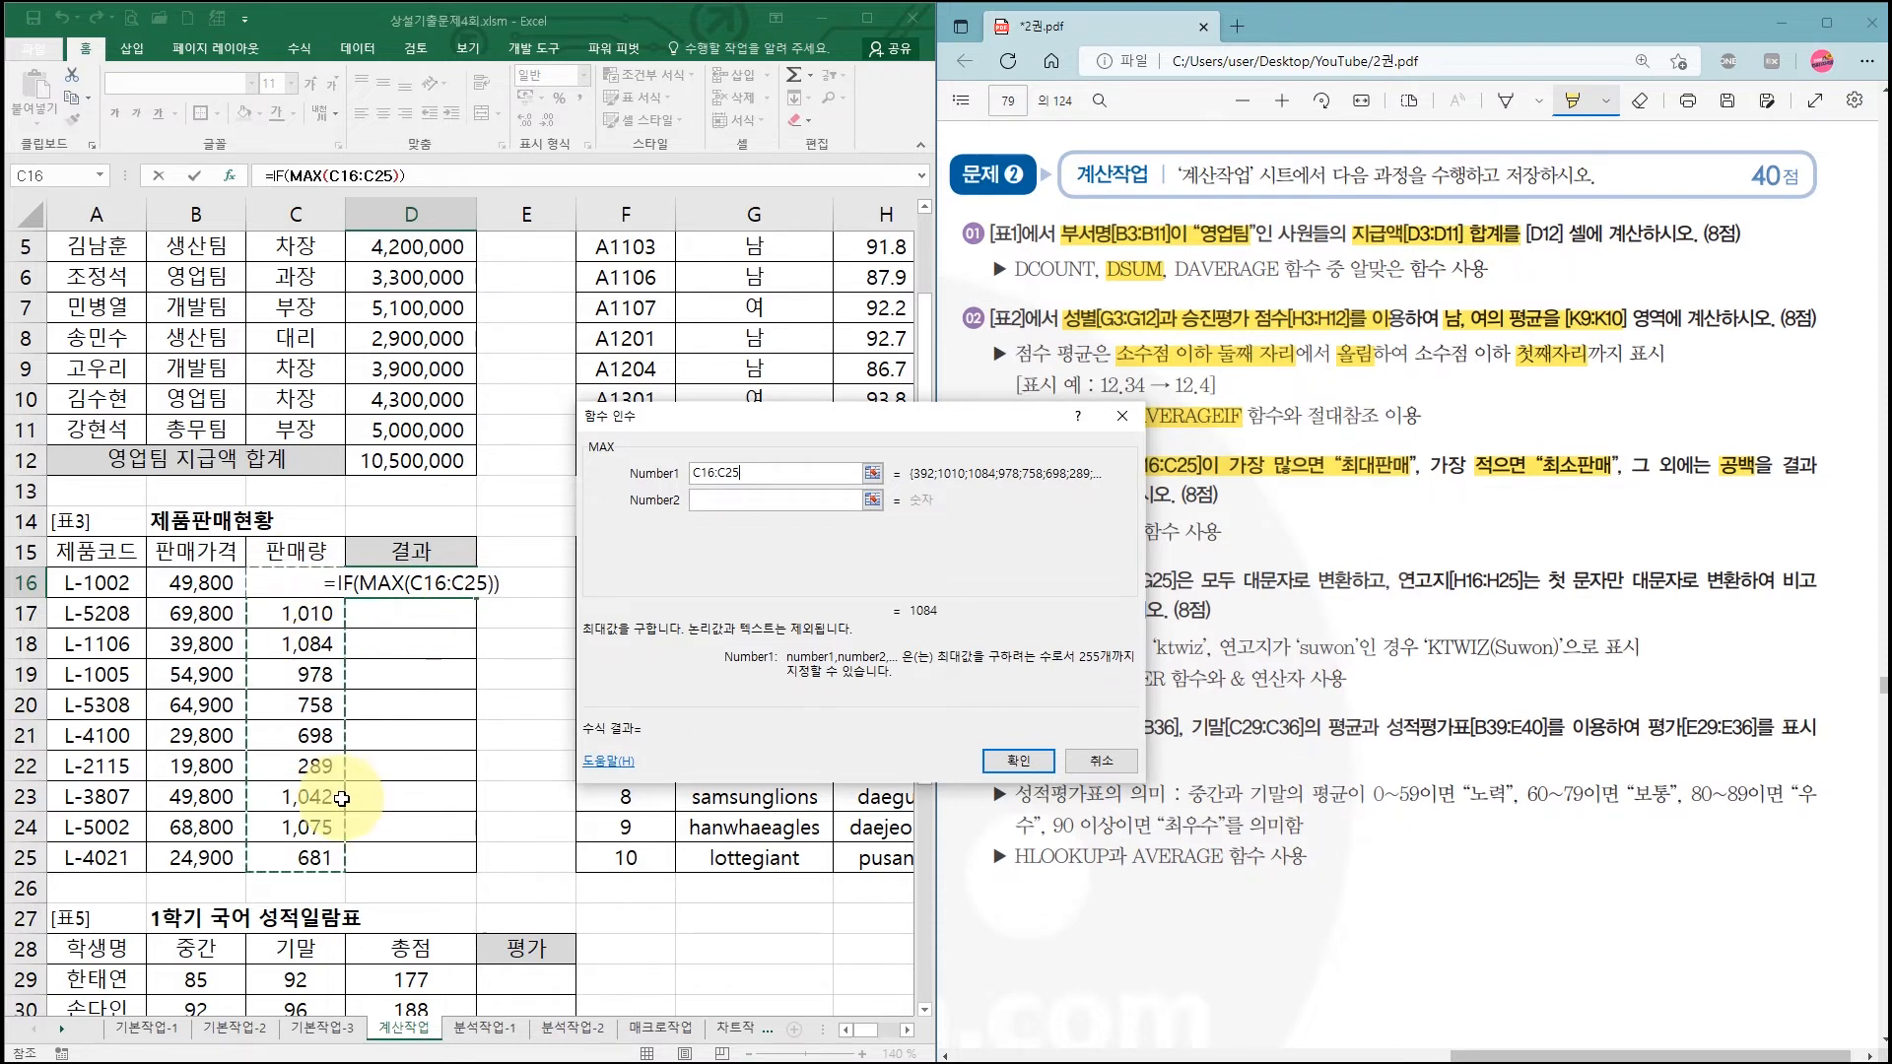
key("F4")
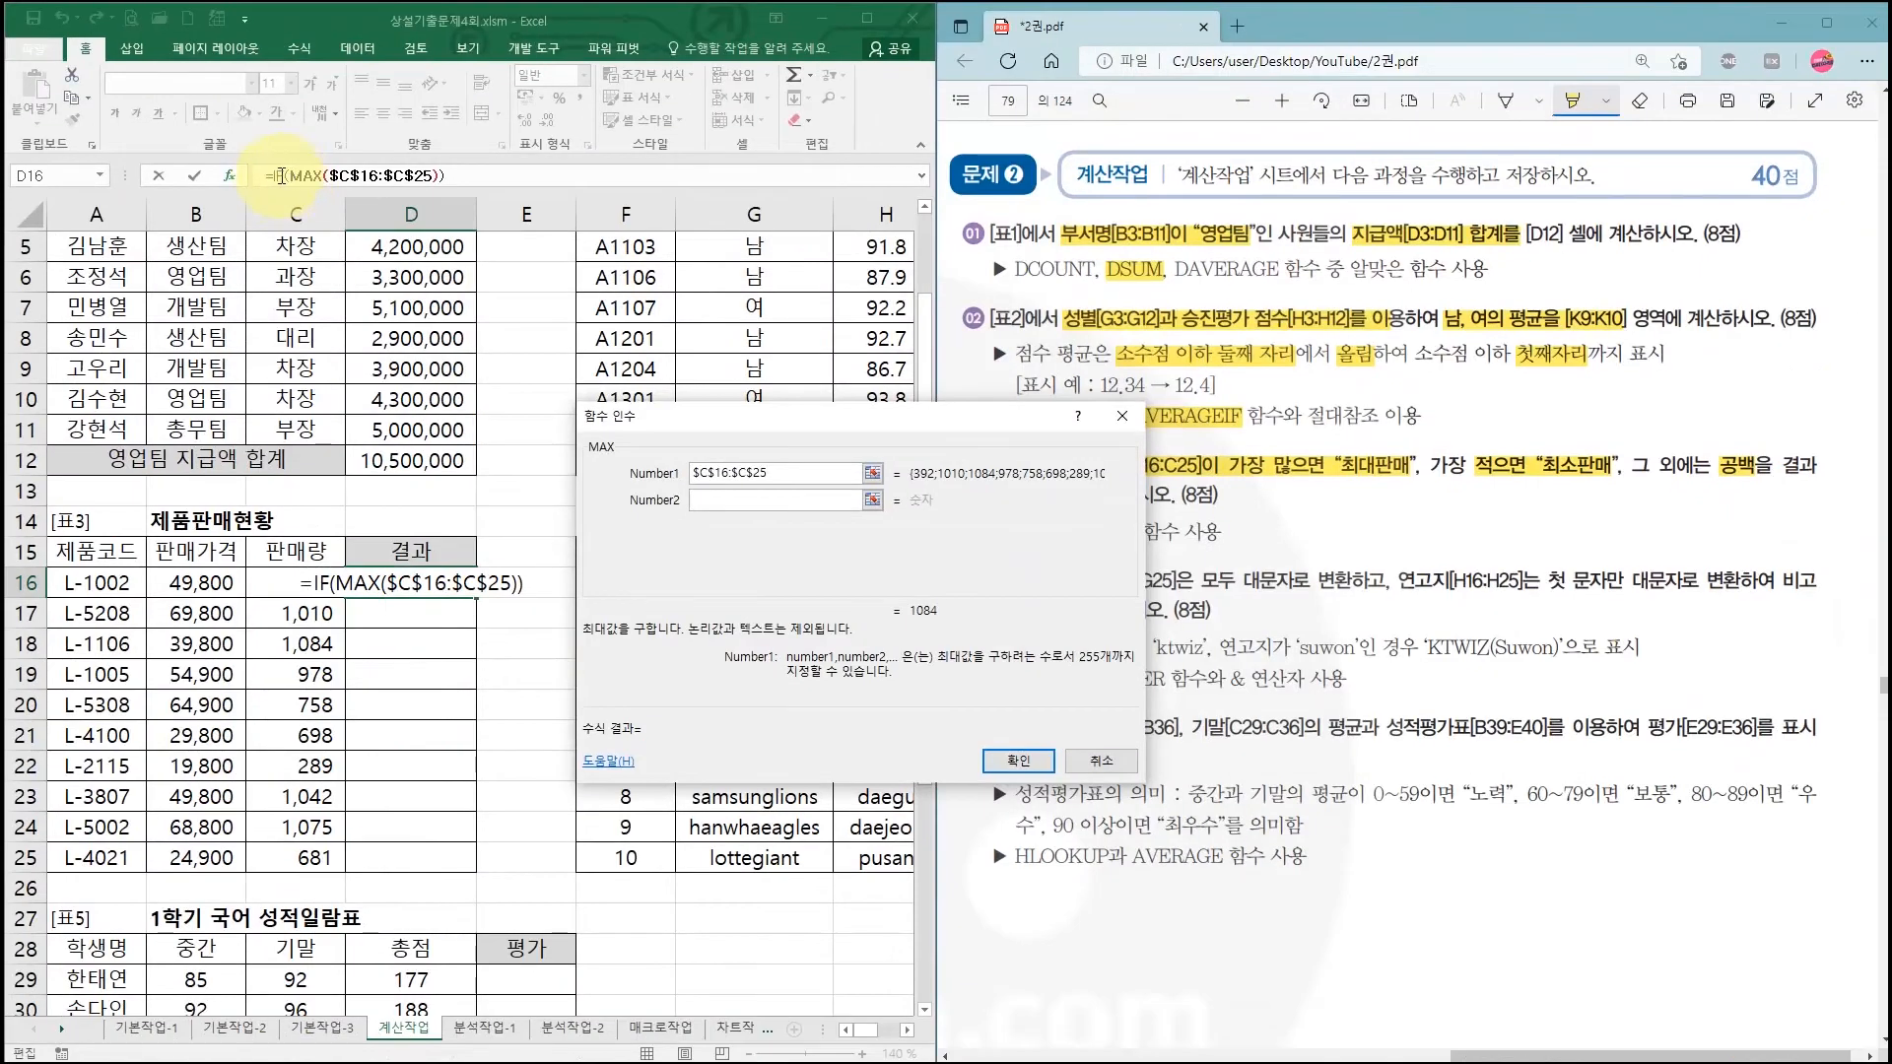
left_click(280, 176)
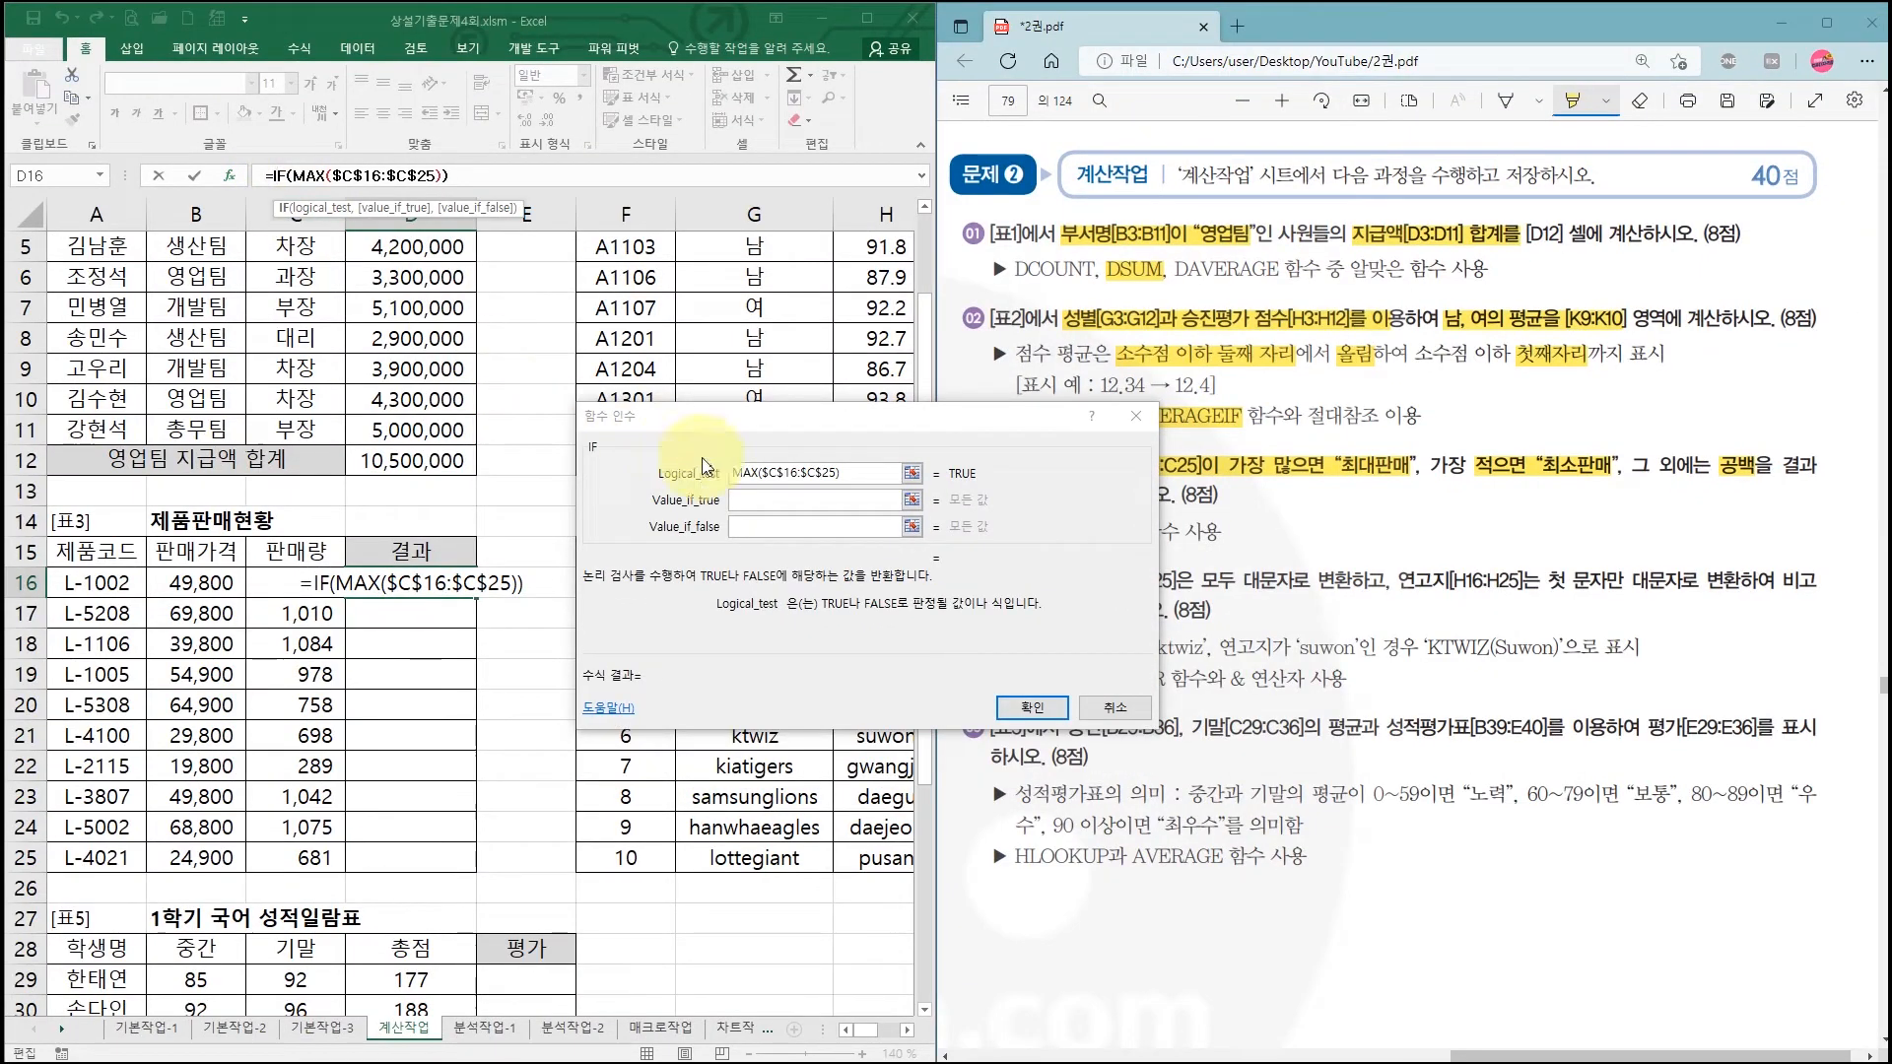
Step: Extend the IF's logical test to MAX($C$16:$C$25)=C16
left_click(853, 474)
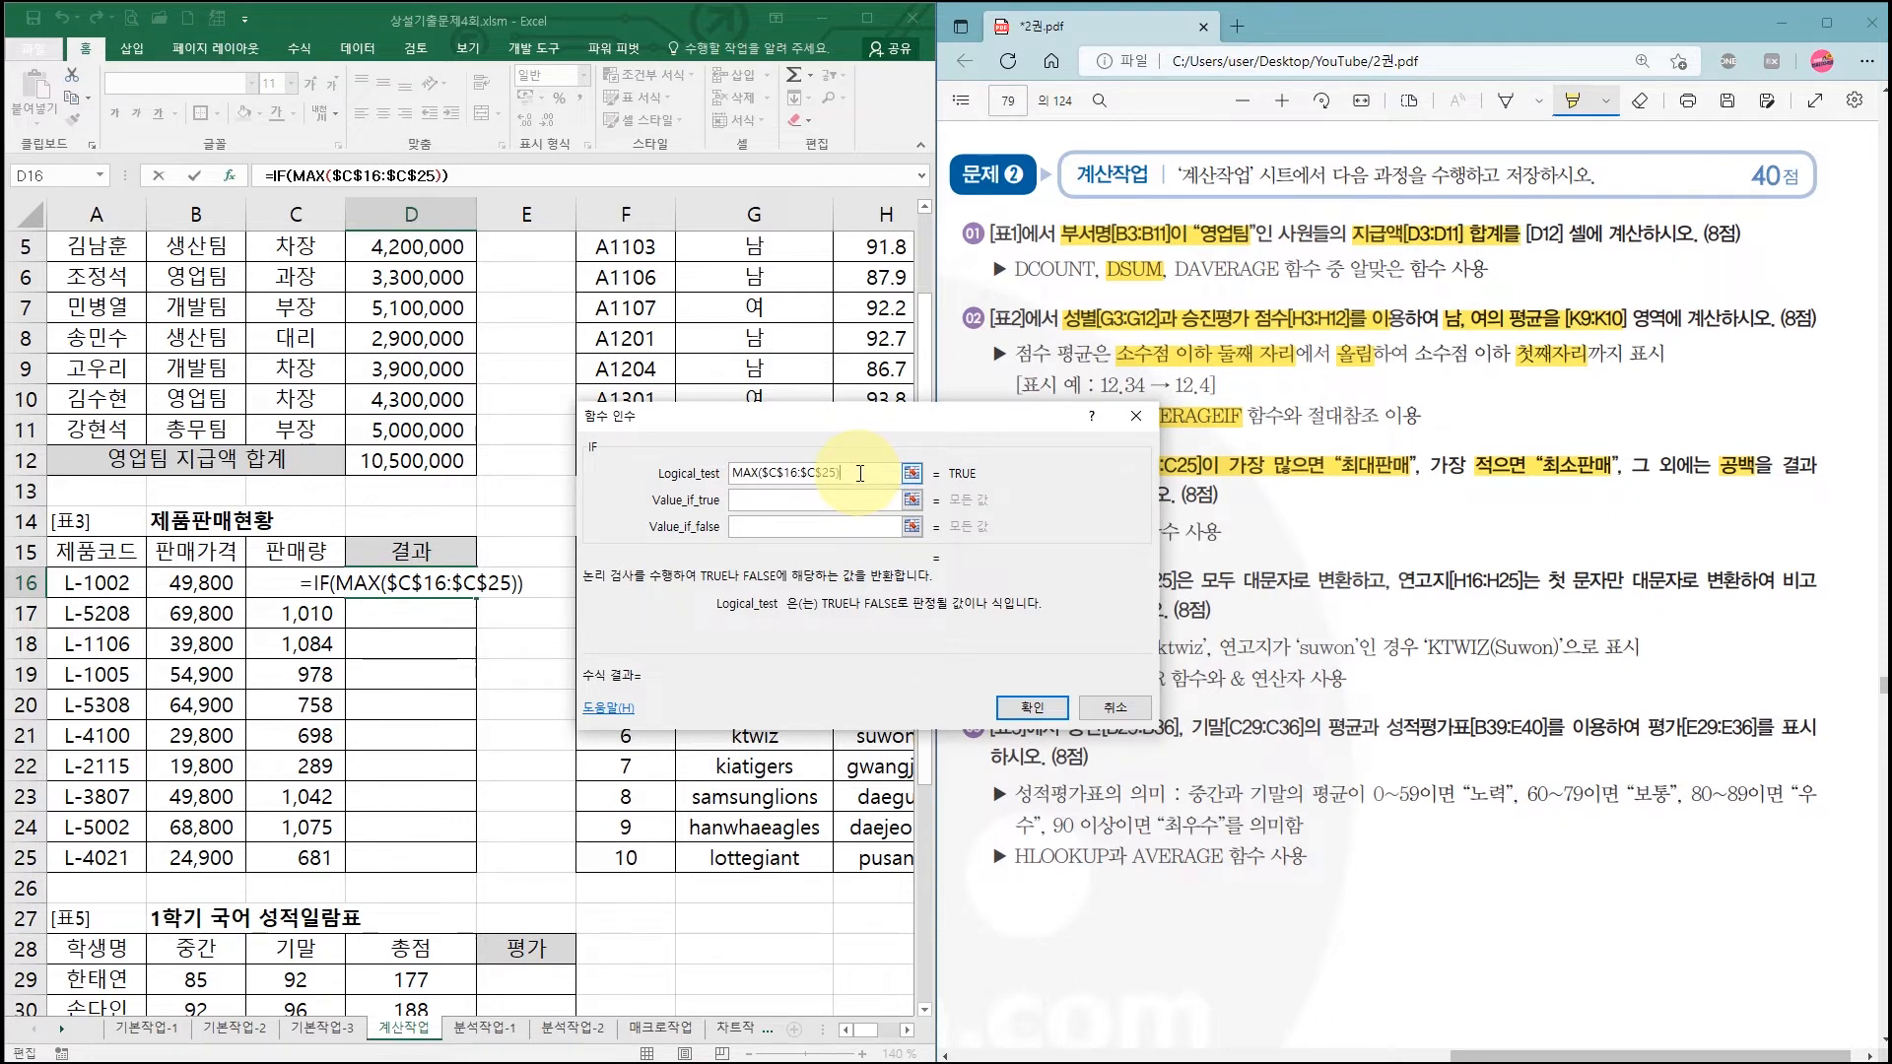
type("=")
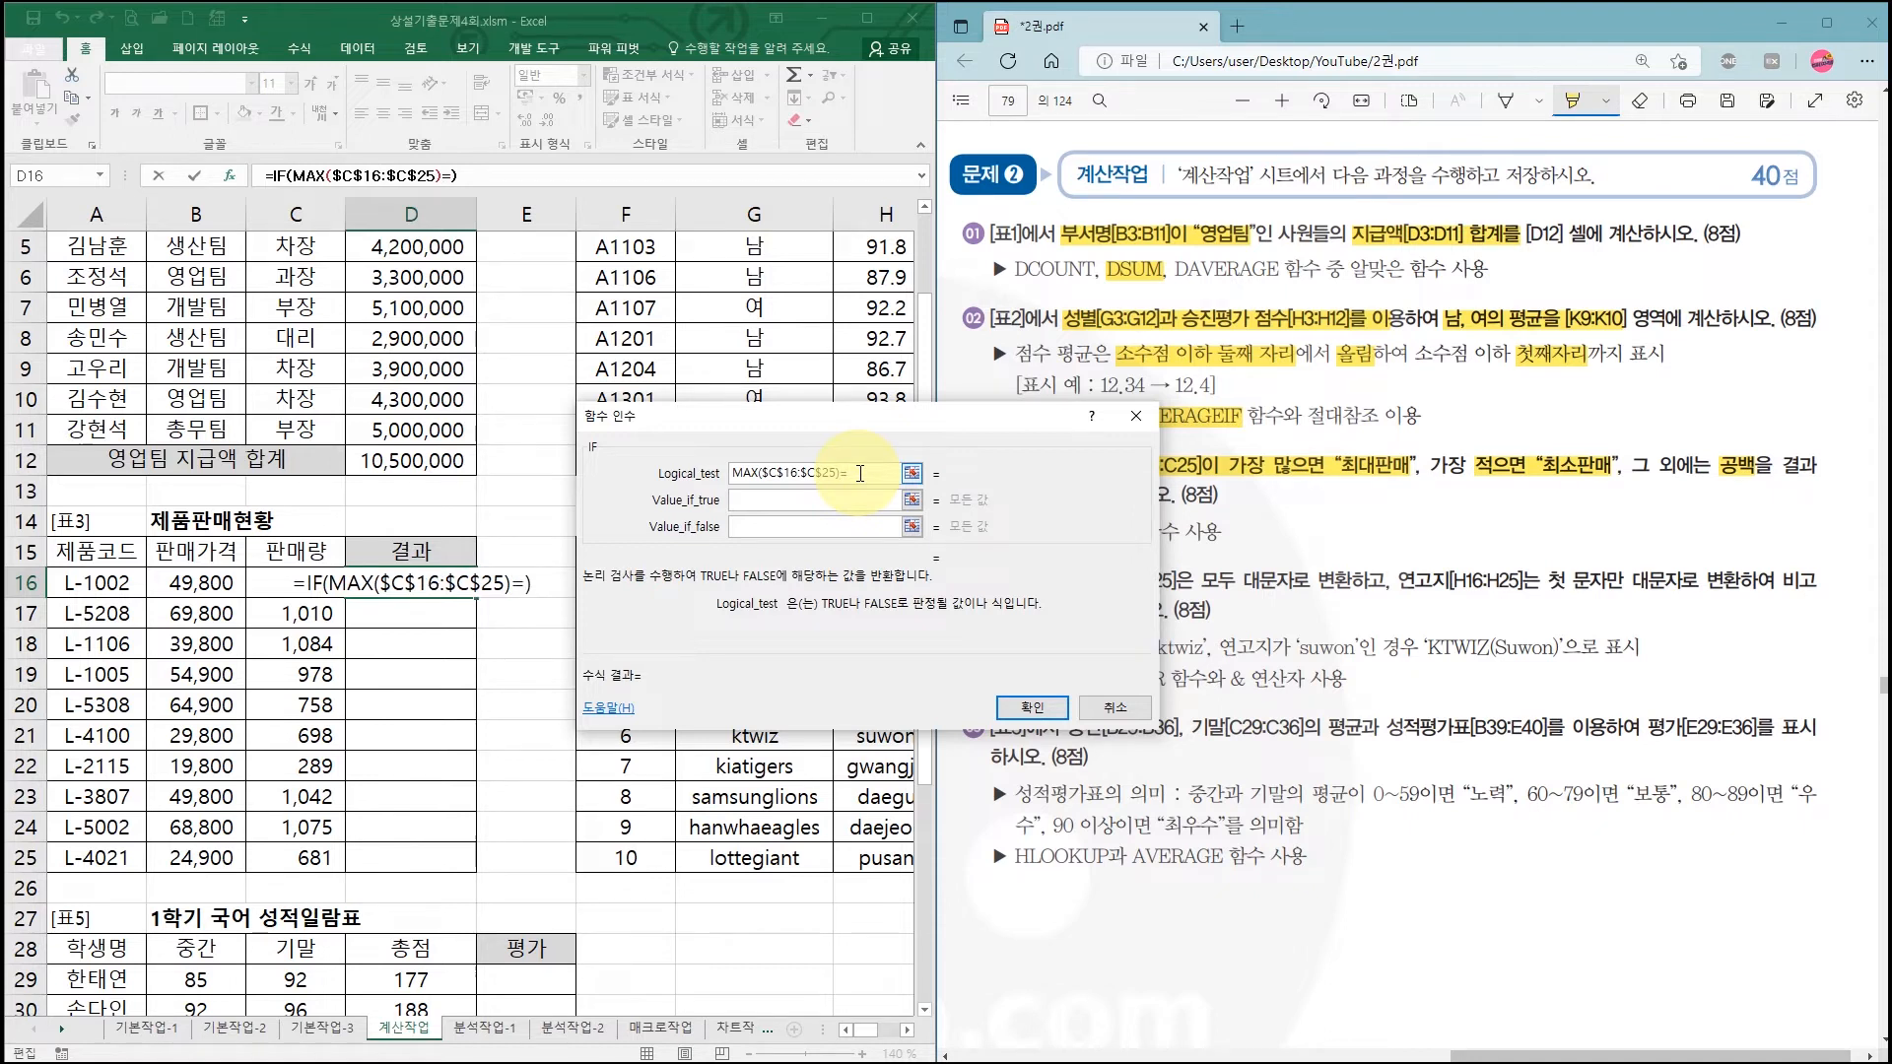
left_click(326, 591)
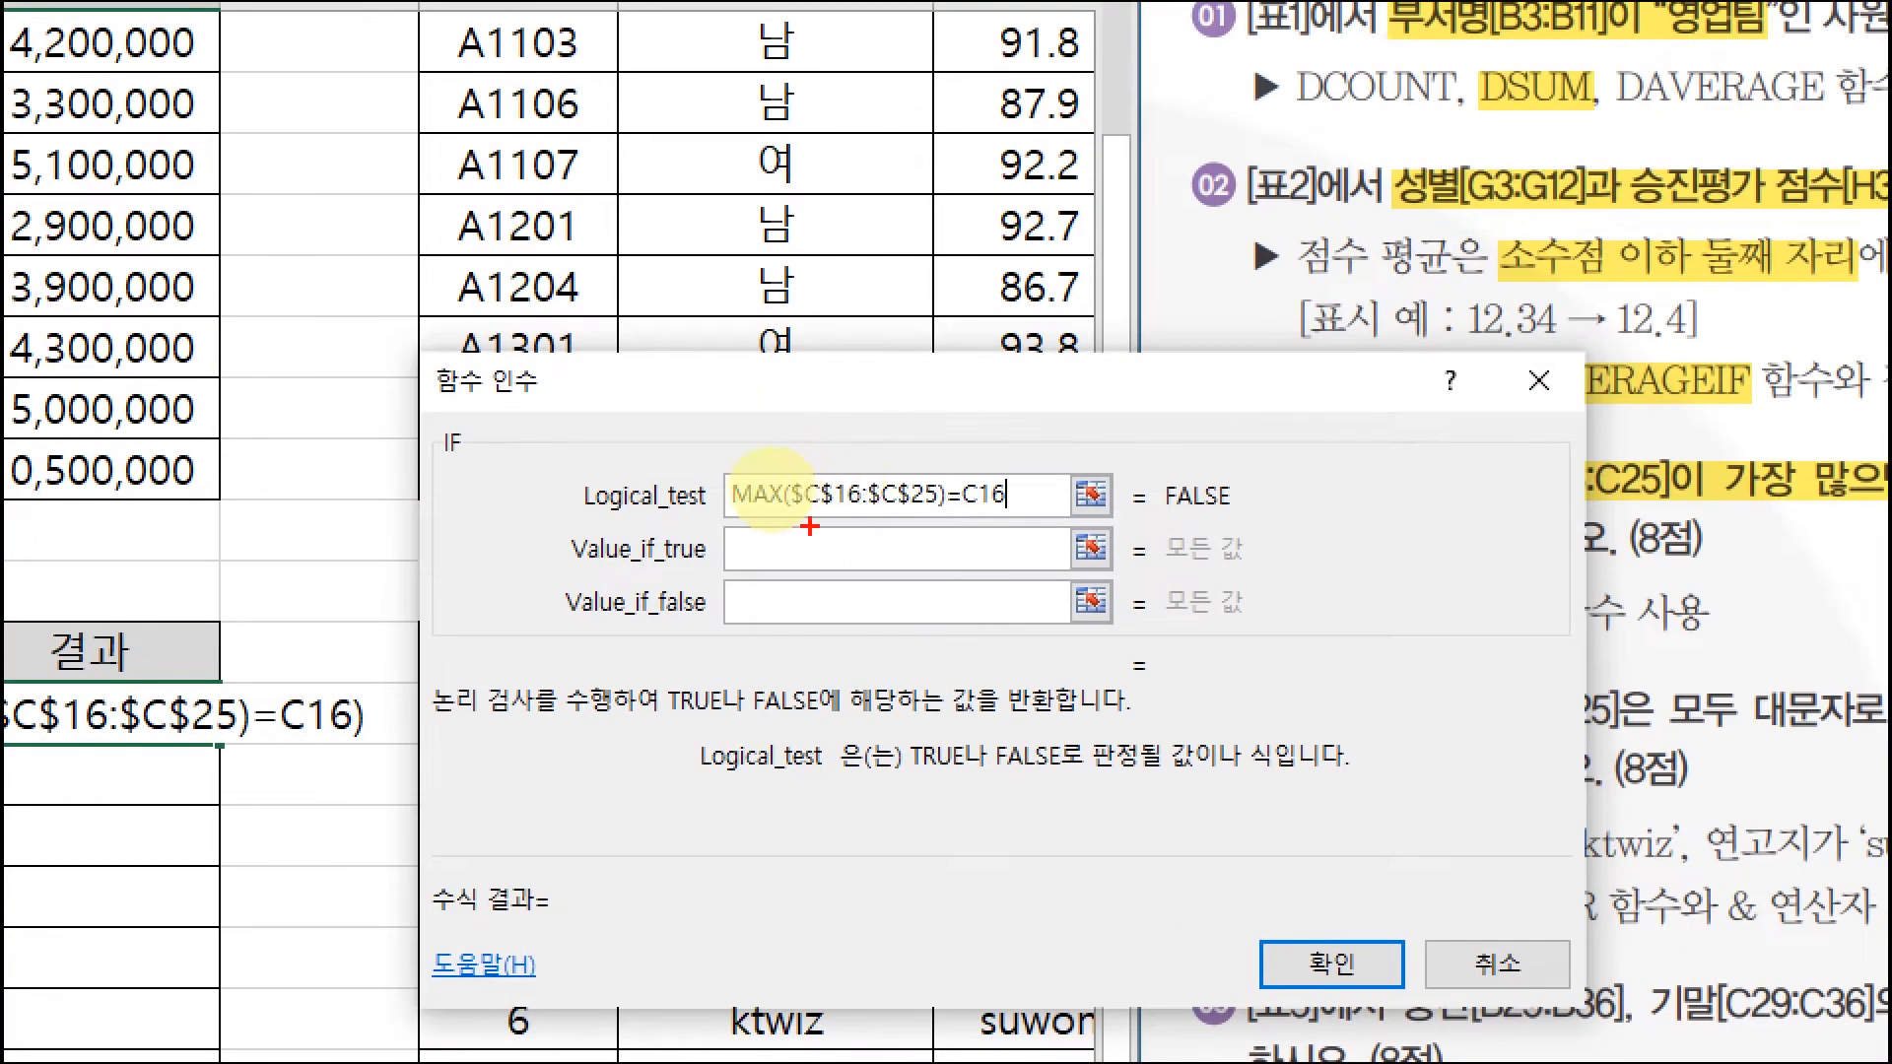
mouse_move(810, 527)
left_mouse_down()
mouse_move(932, 528)
mouse_move(746, 527)
left_mouse_up()
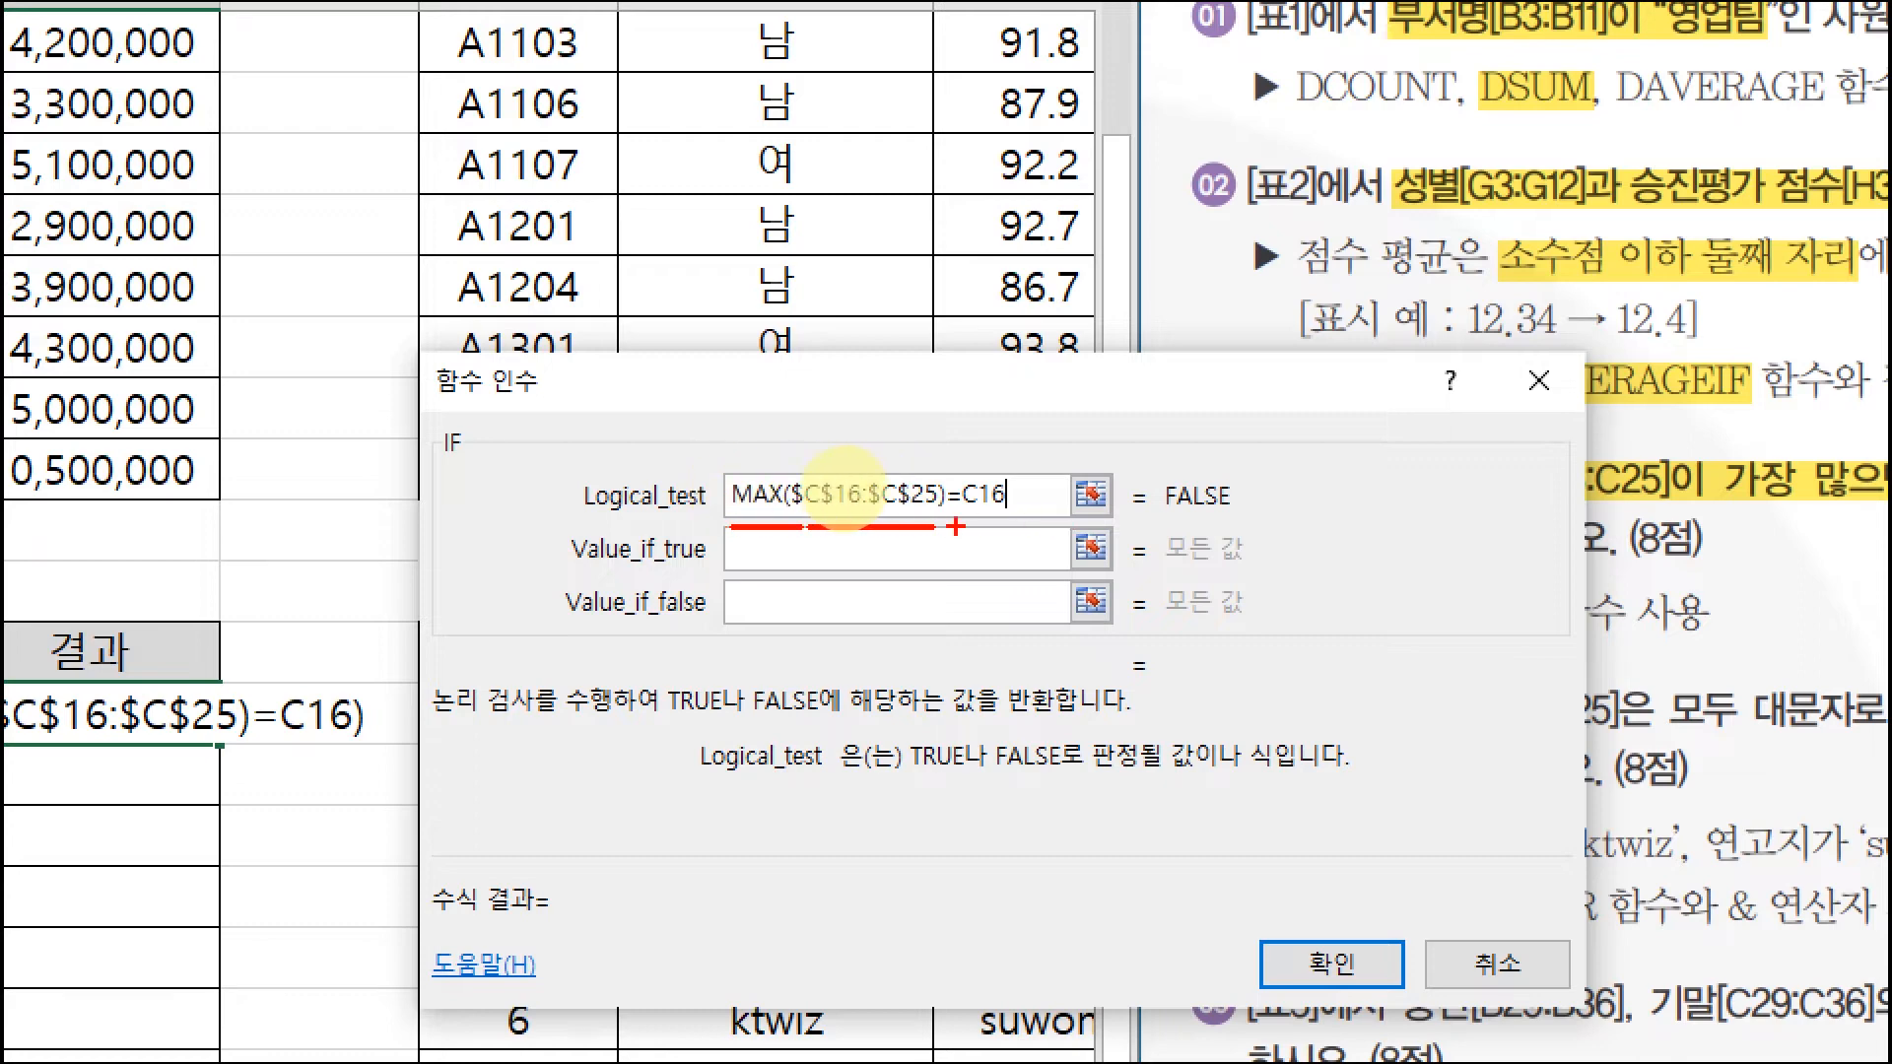
left_click_drag(958, 525, 1013, 525)
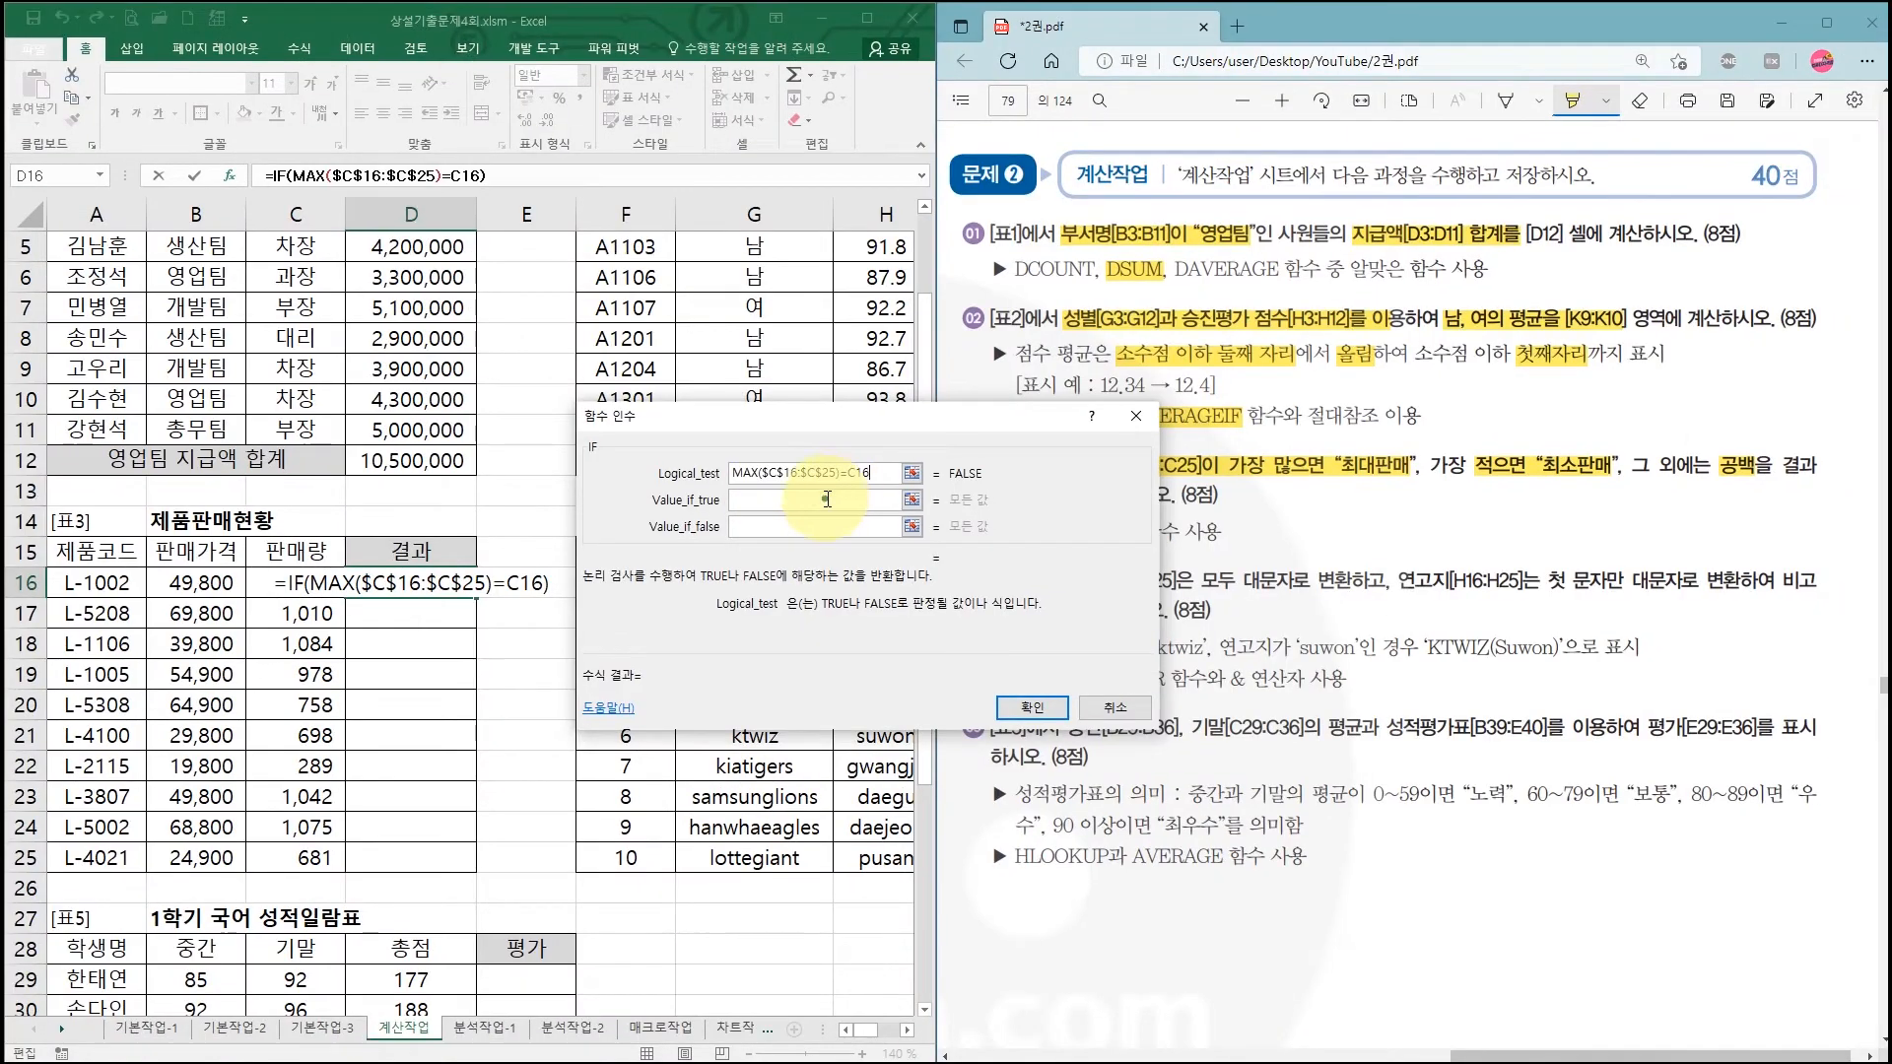
Step: Set Value_if_true to "최대판매" and move on to Value_if_false
left_click(977, 542)
type("c")
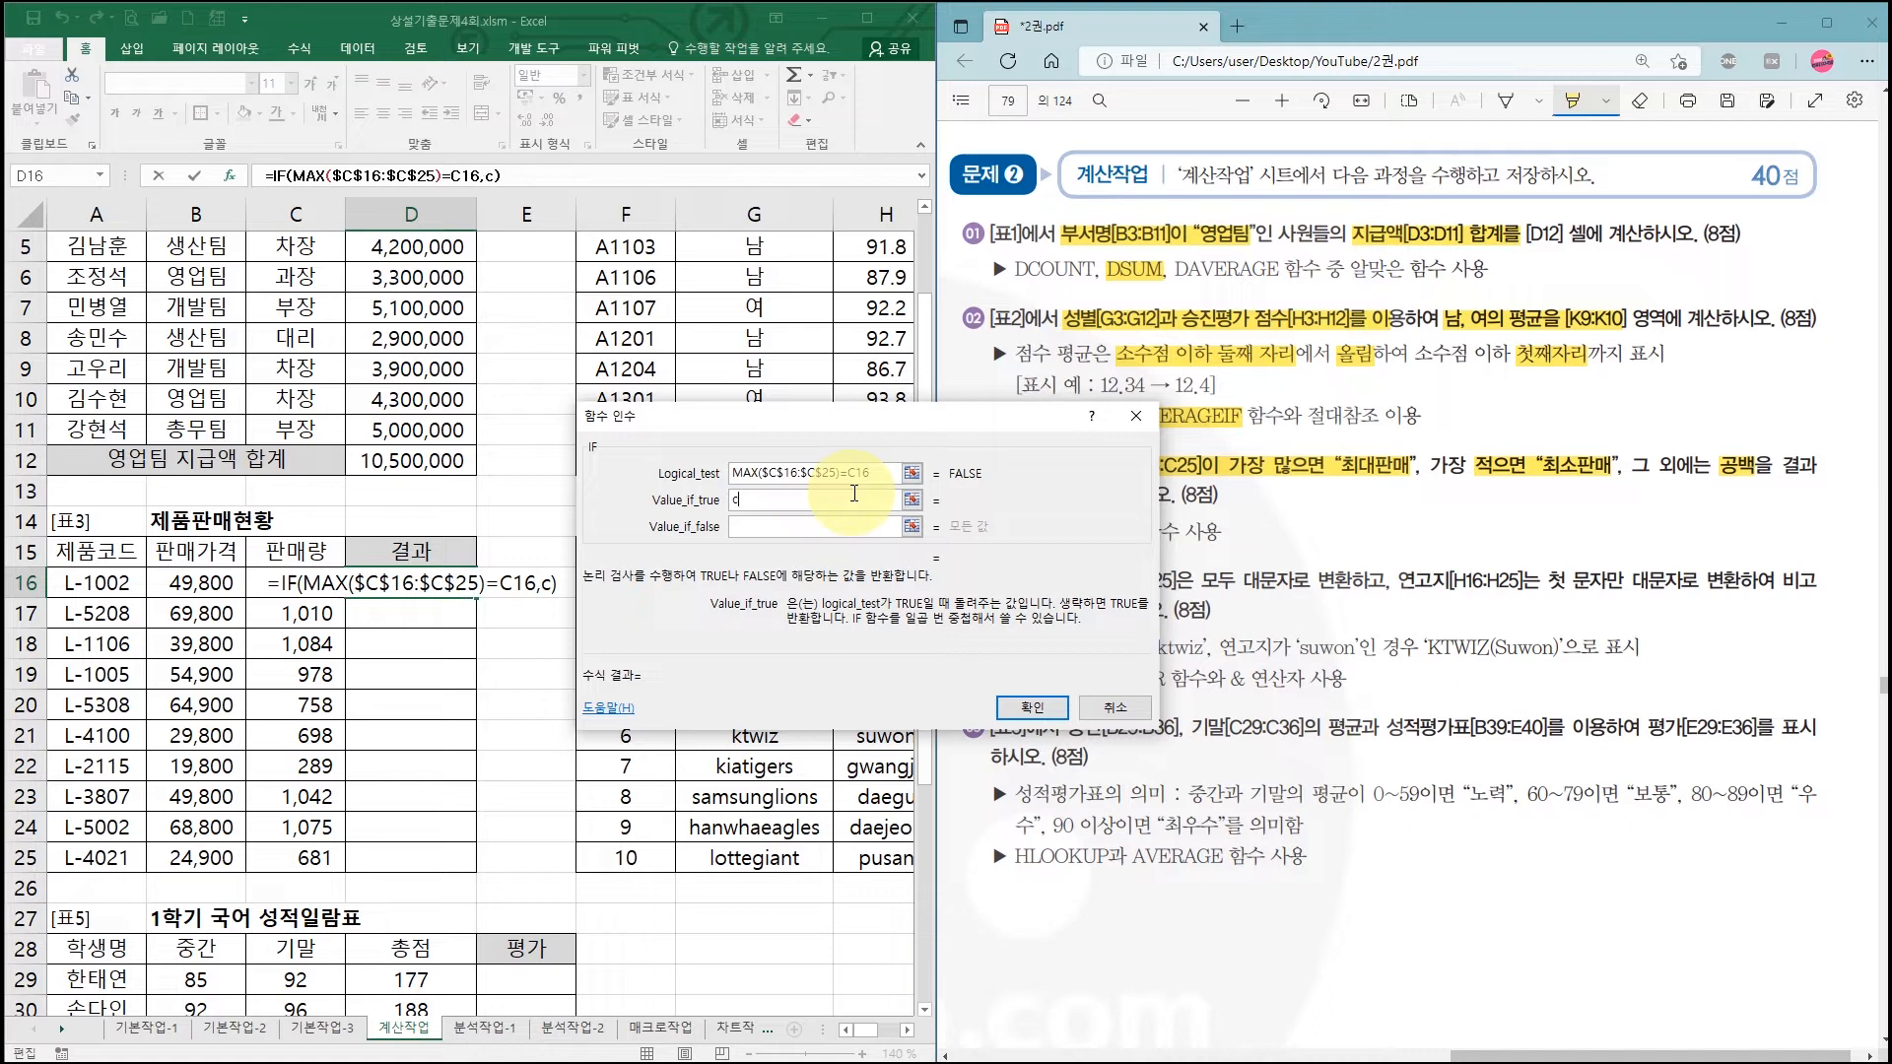
key("BackSpace")
key("BackSpace")
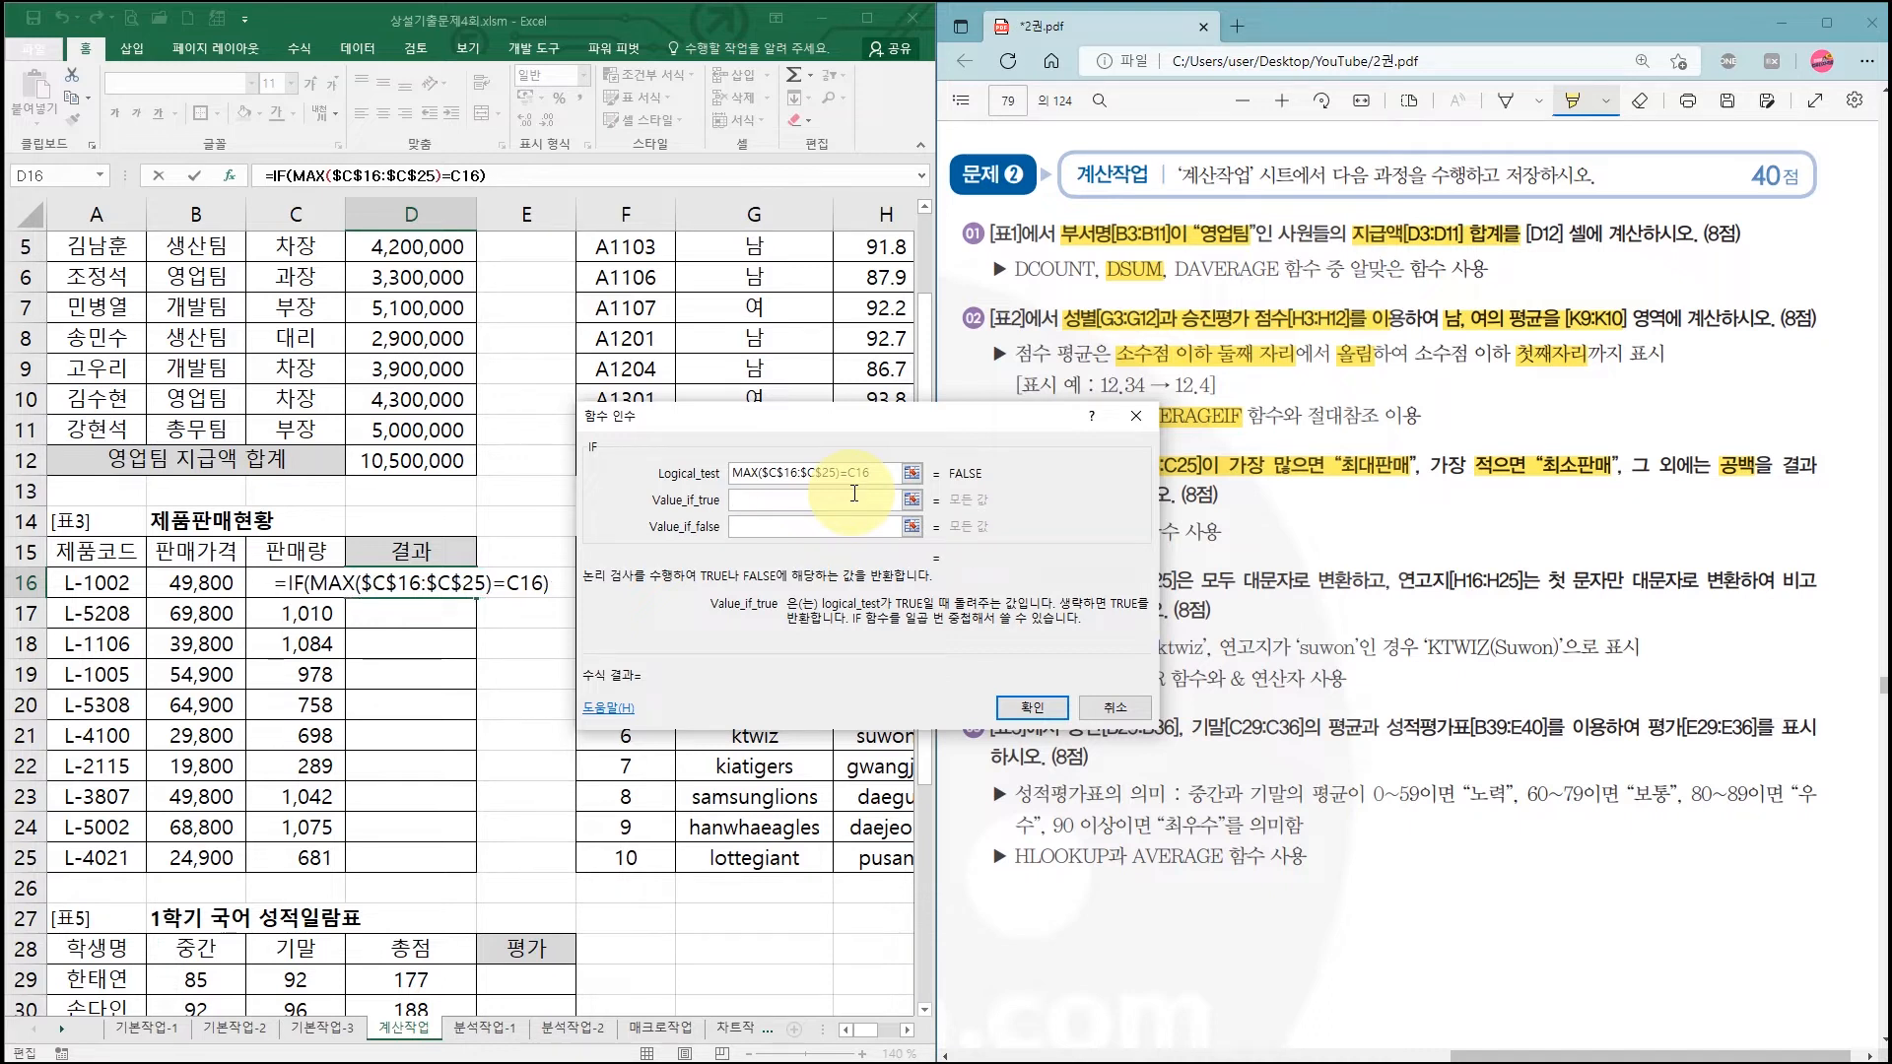
type("최대판ㅁㅐ")
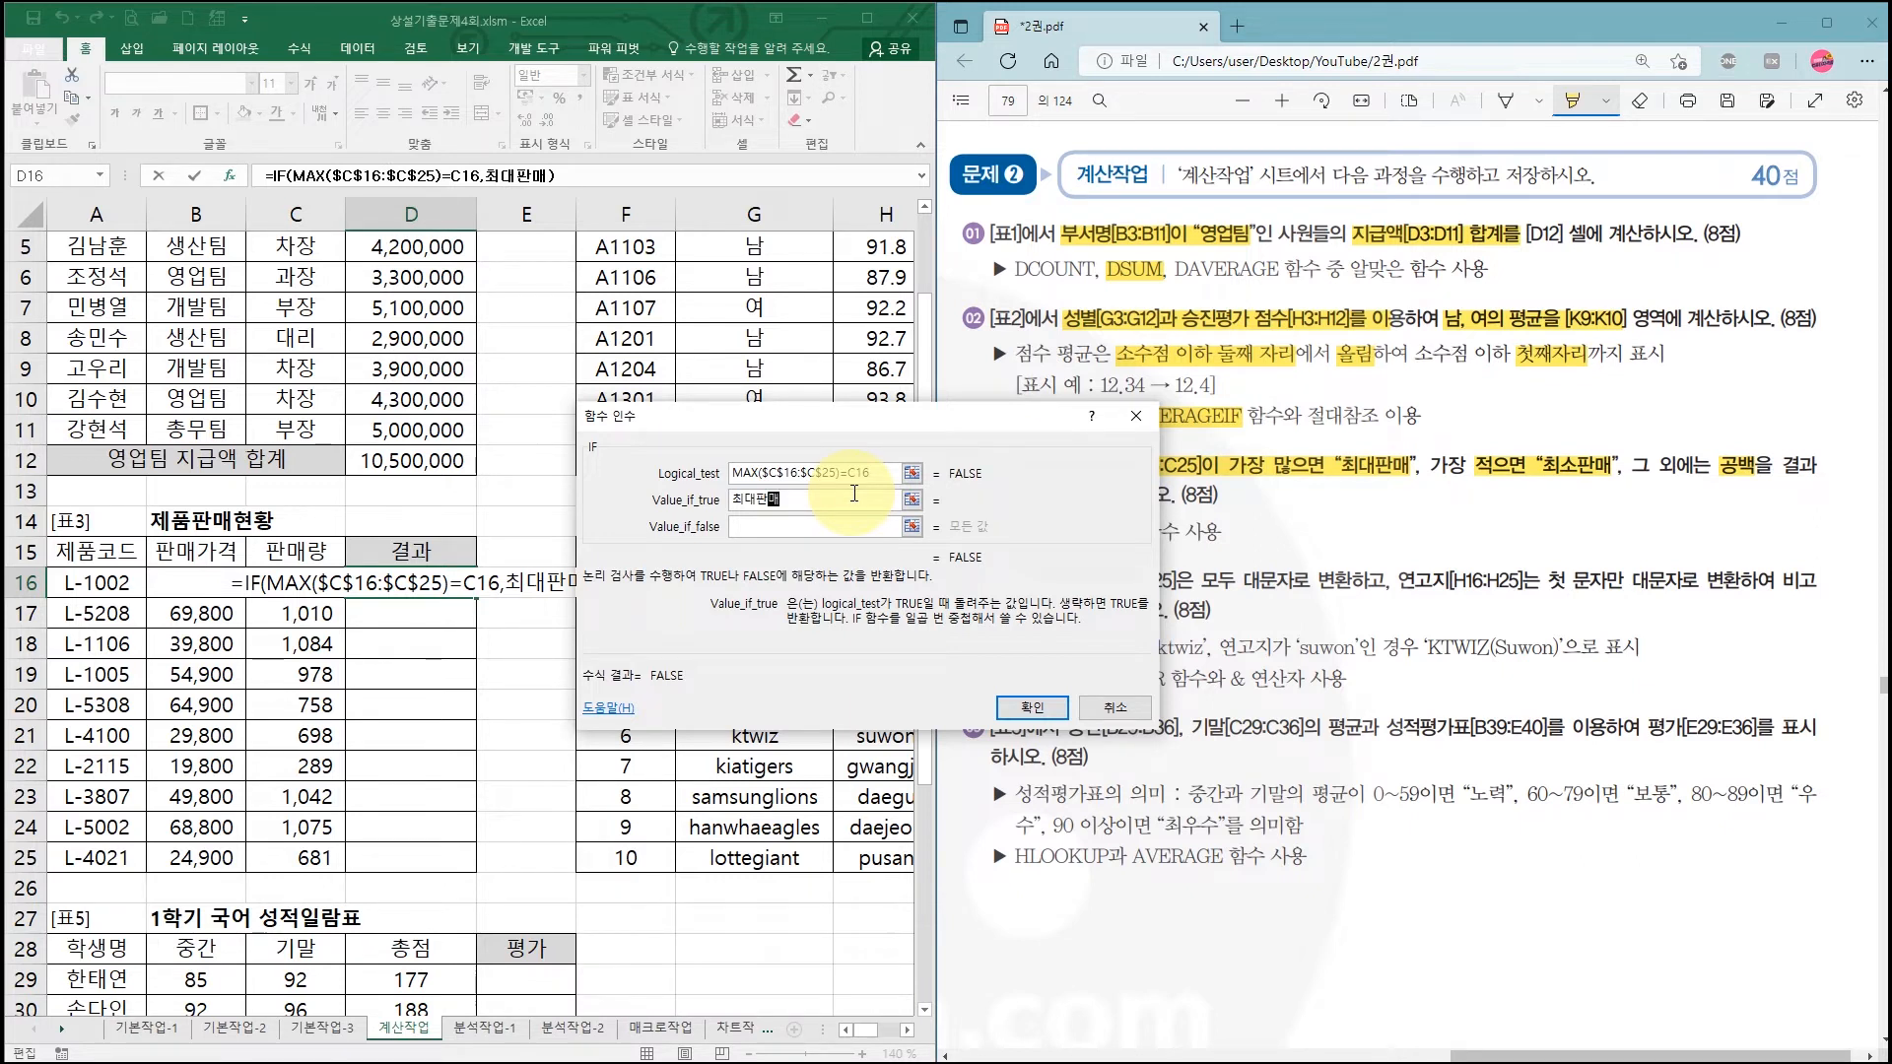
key("Tab")
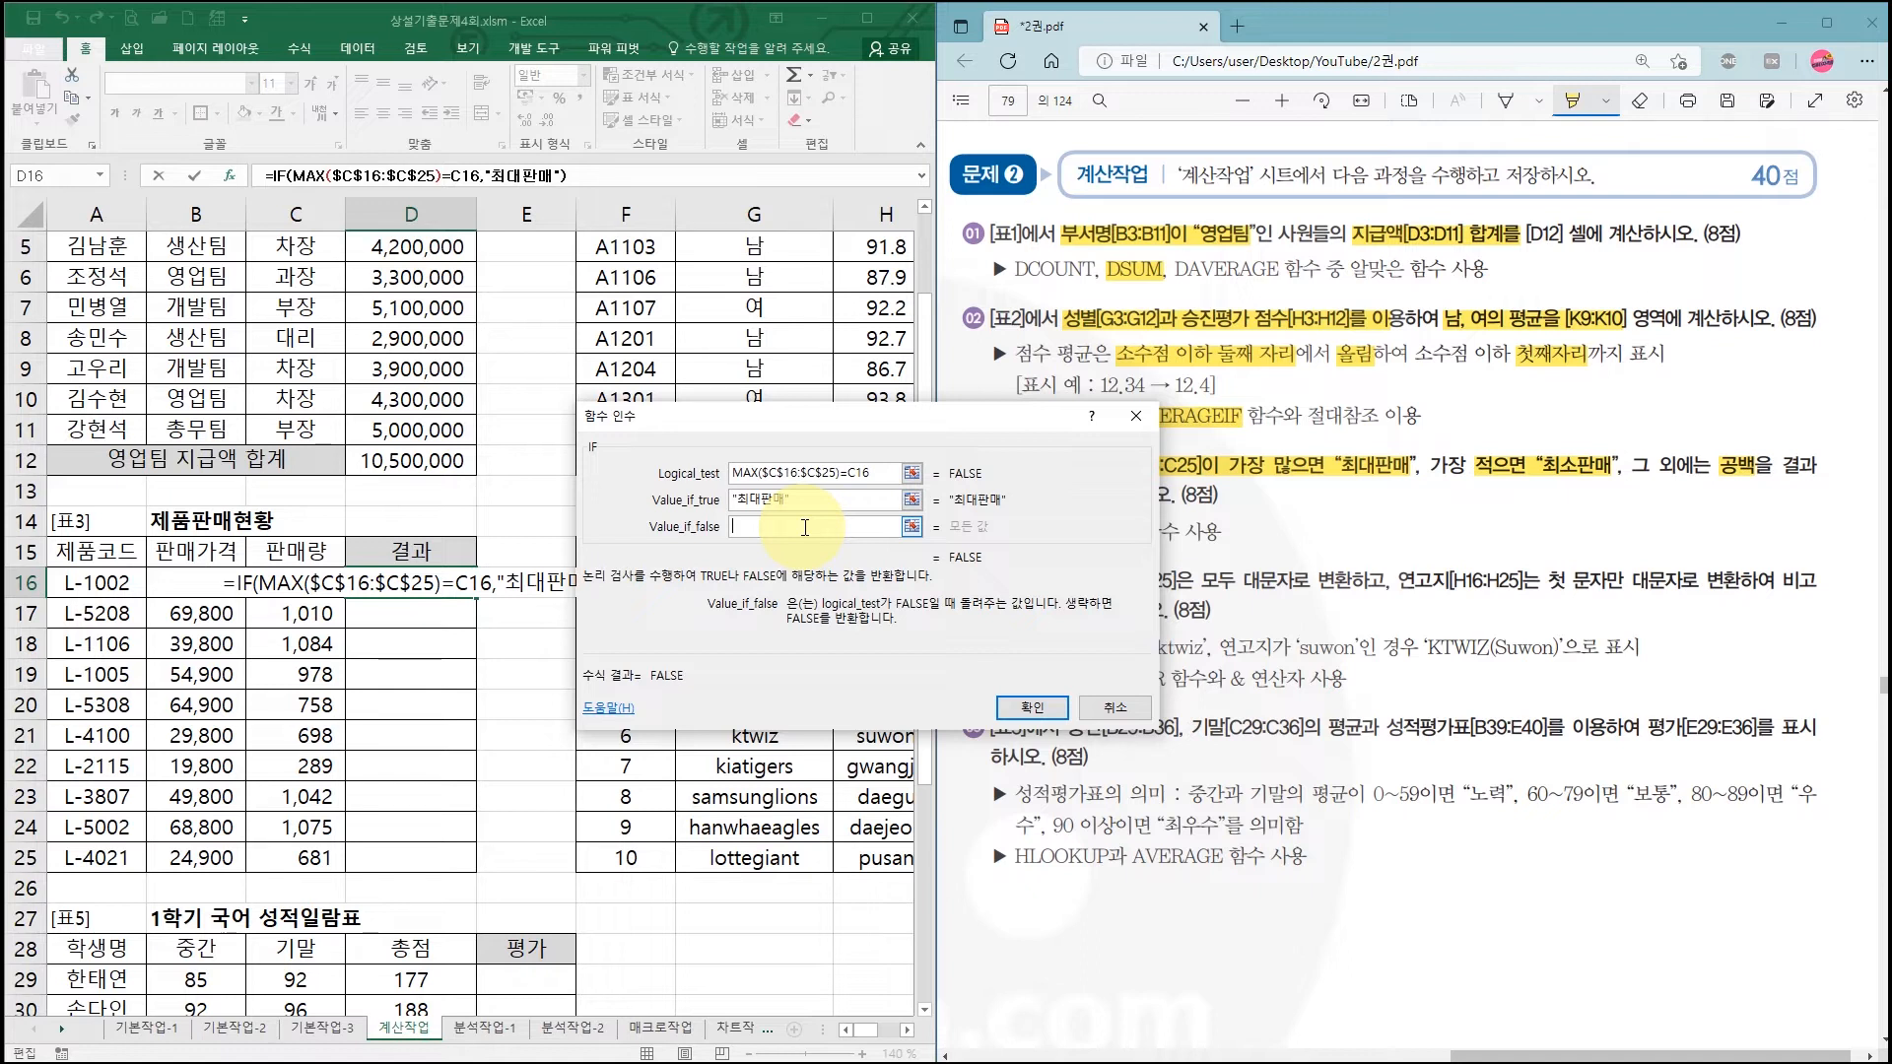
left_click(805, 527)
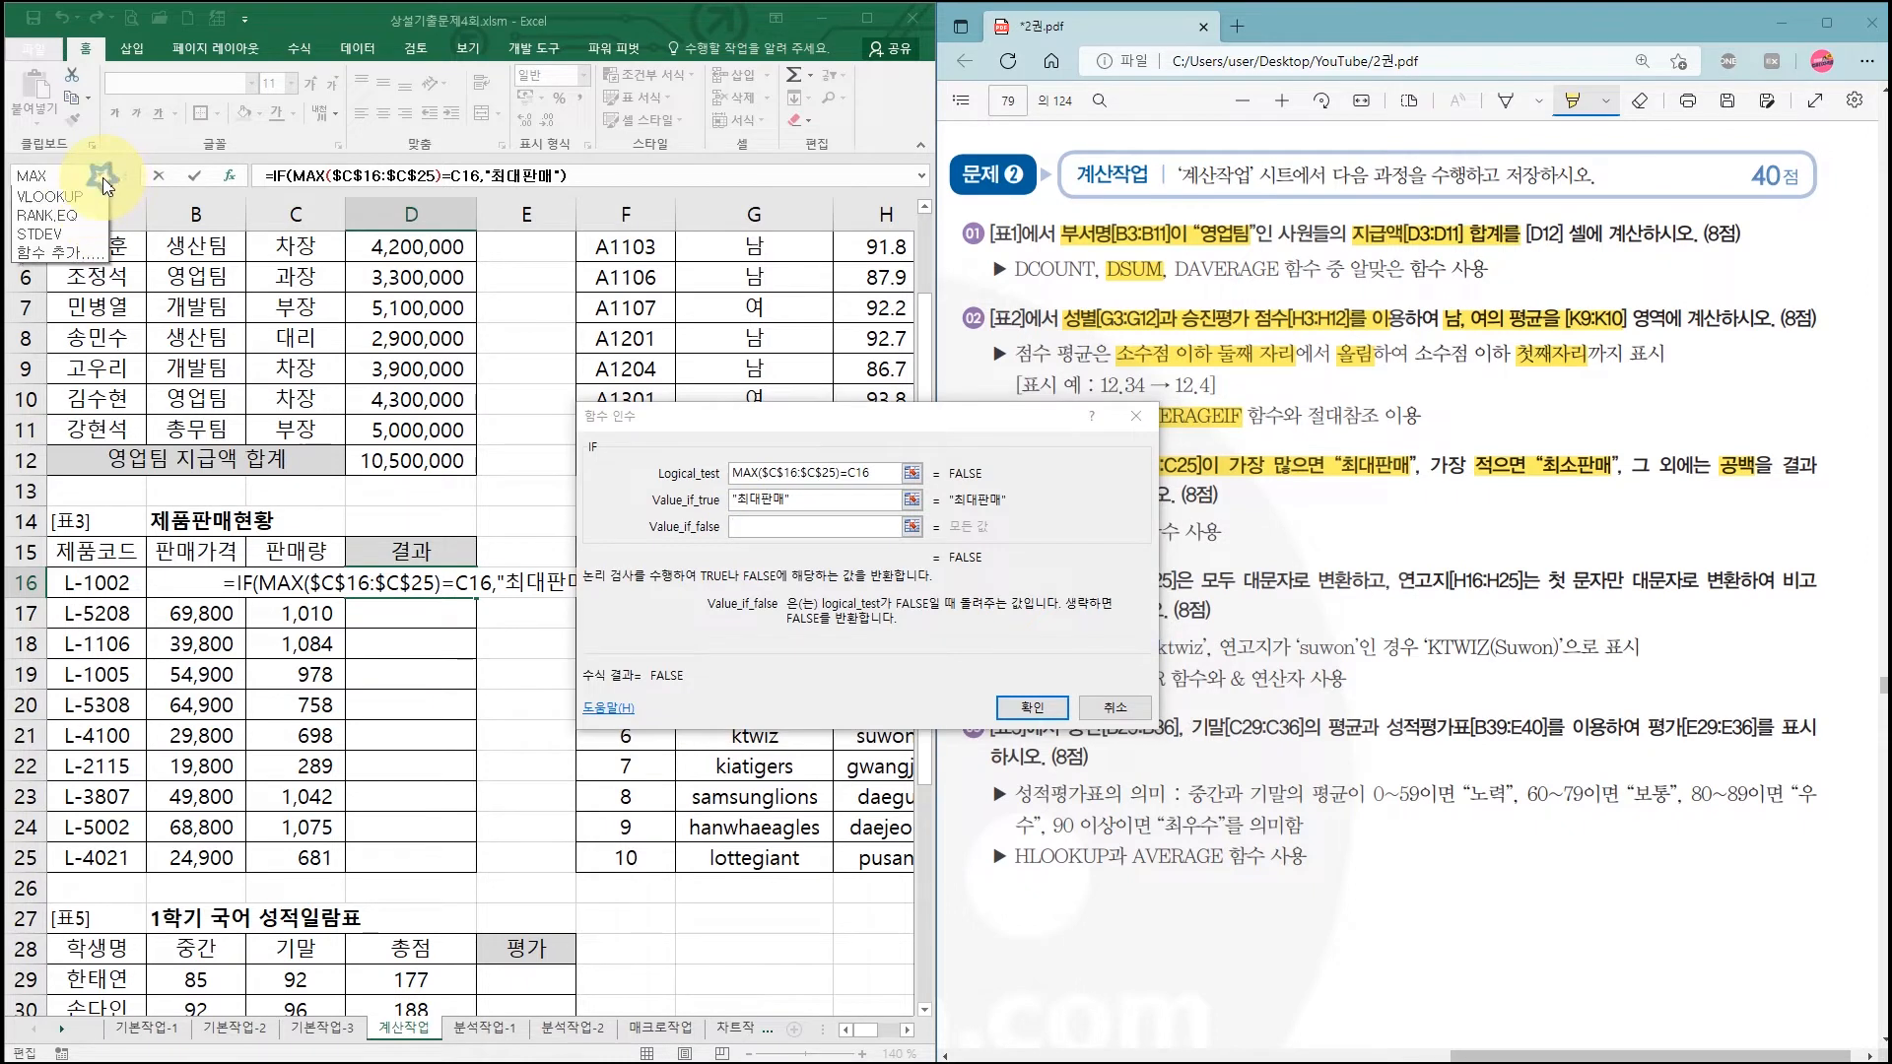
Step: Nest a second IF function as the outer IF's Value_if_false
left_click(102, 176)
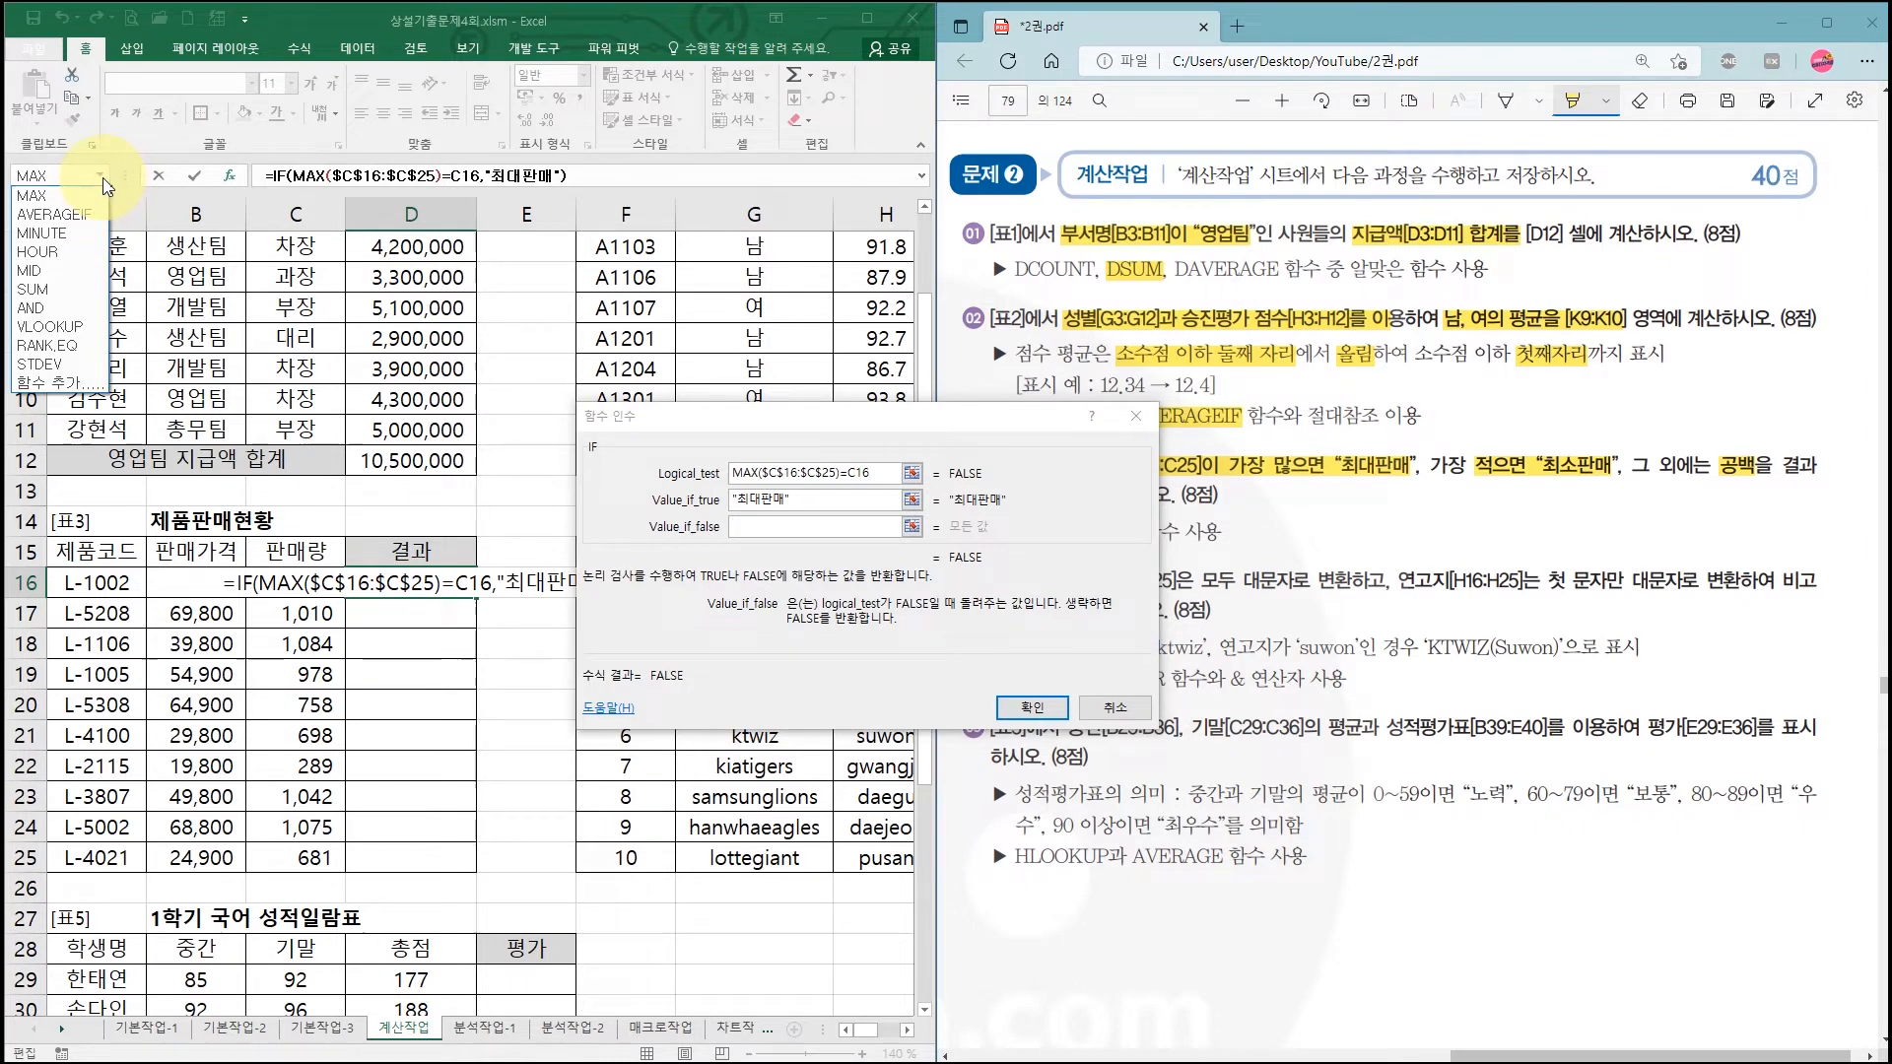
left_click(74, 384)
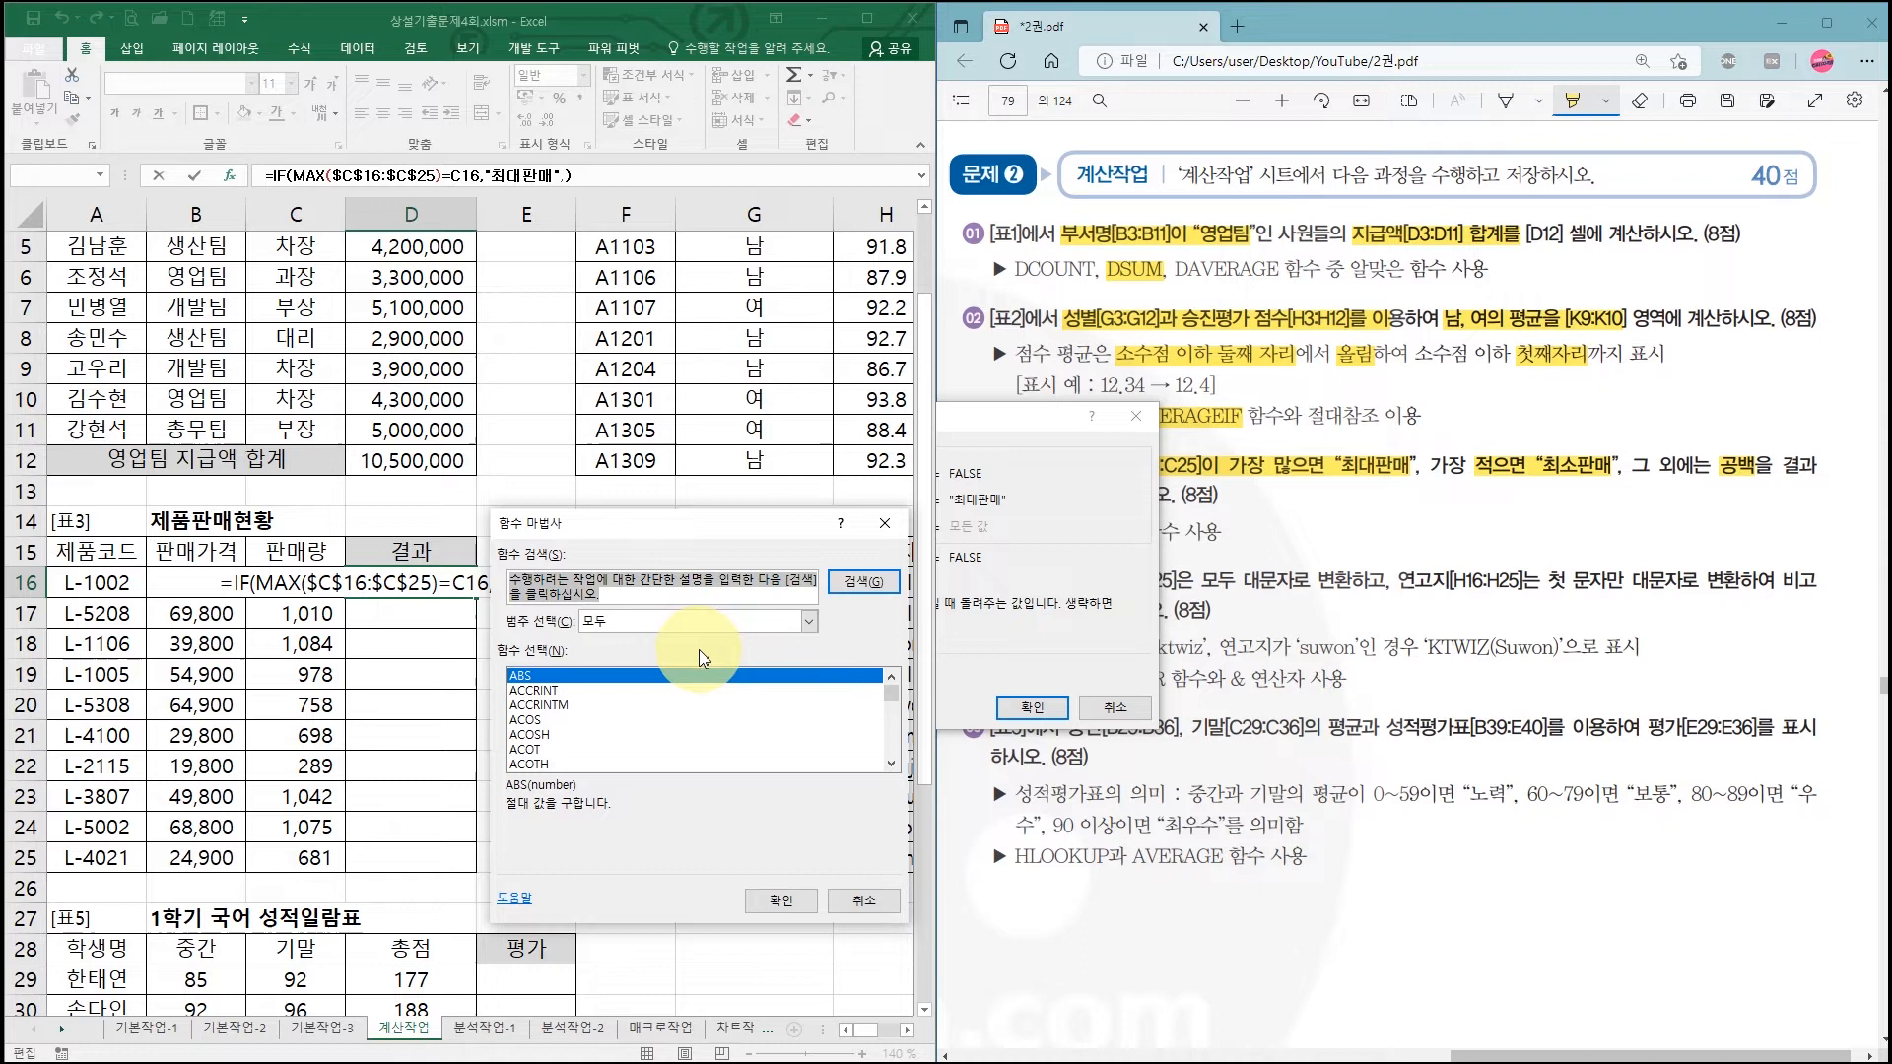
left_click(696, 705)
key("i")
left_click(787, 913)
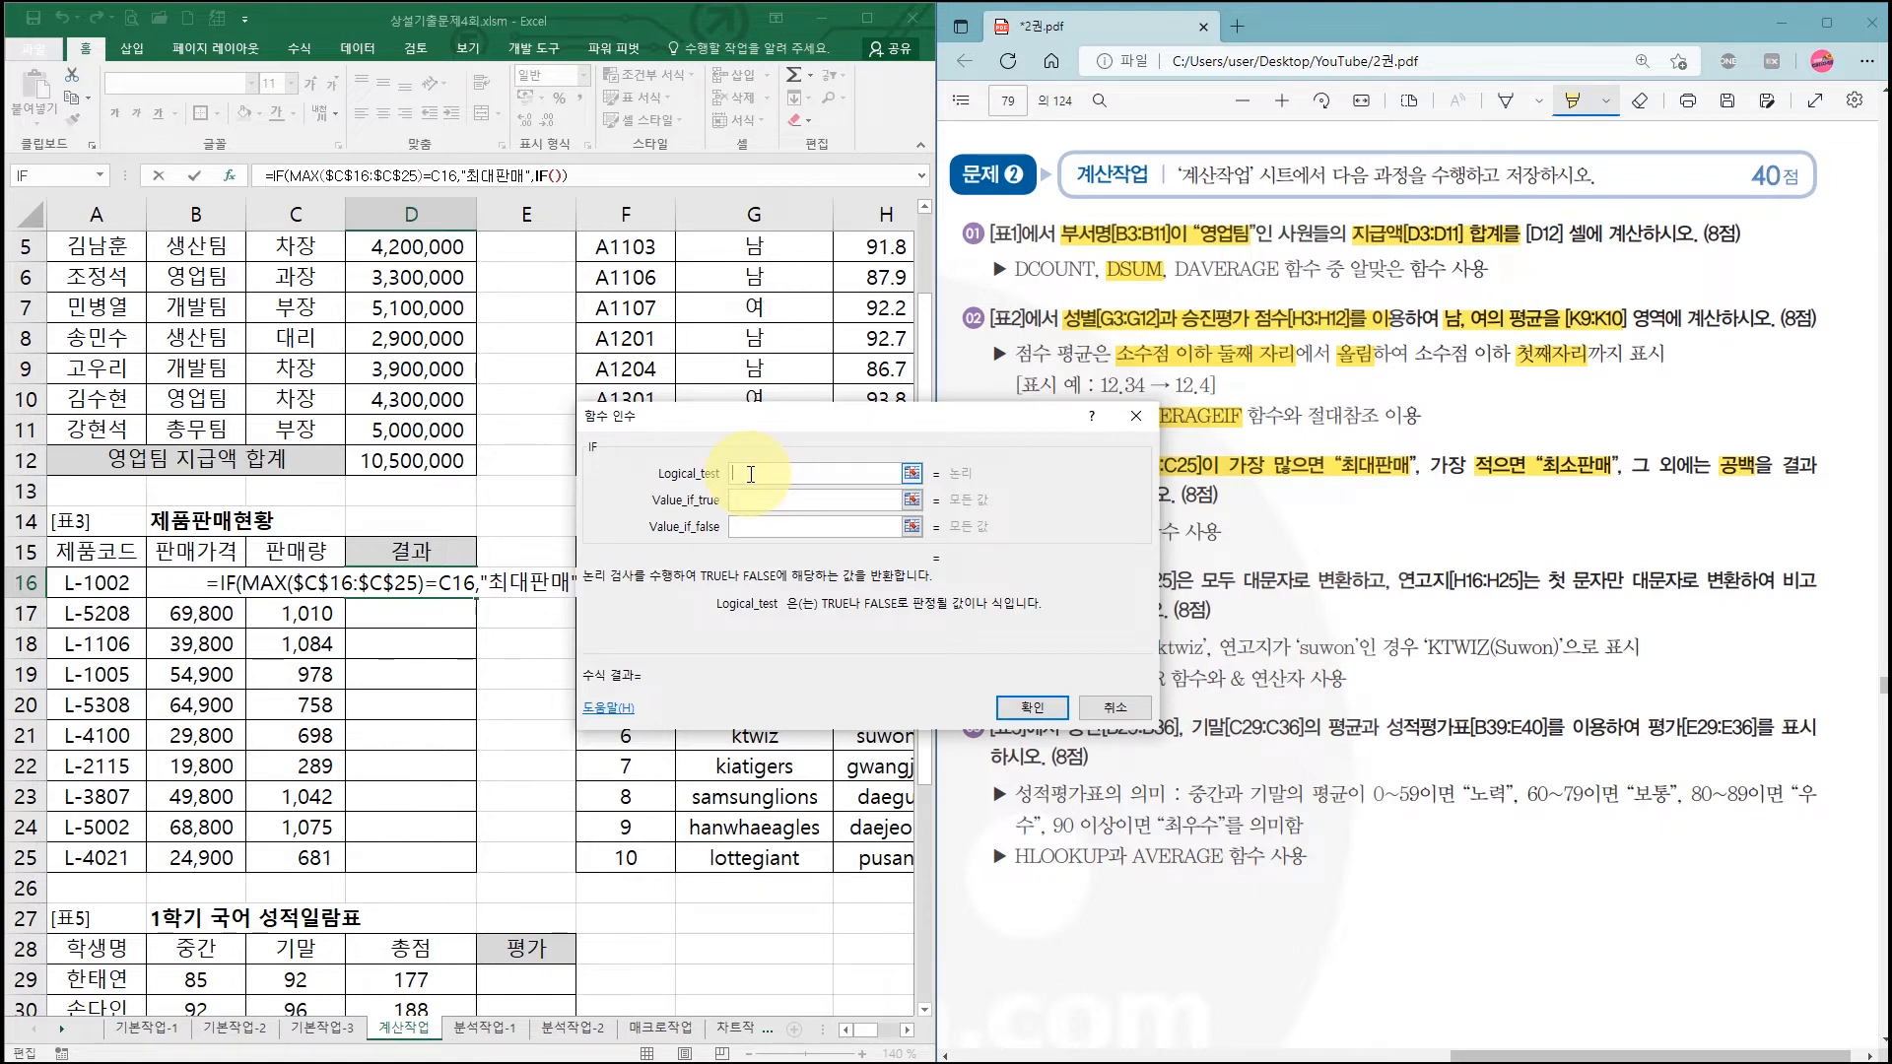
Step: Nest MIN($C$16:$C$25) into the inner IF's logical test
left_click(100, 177)
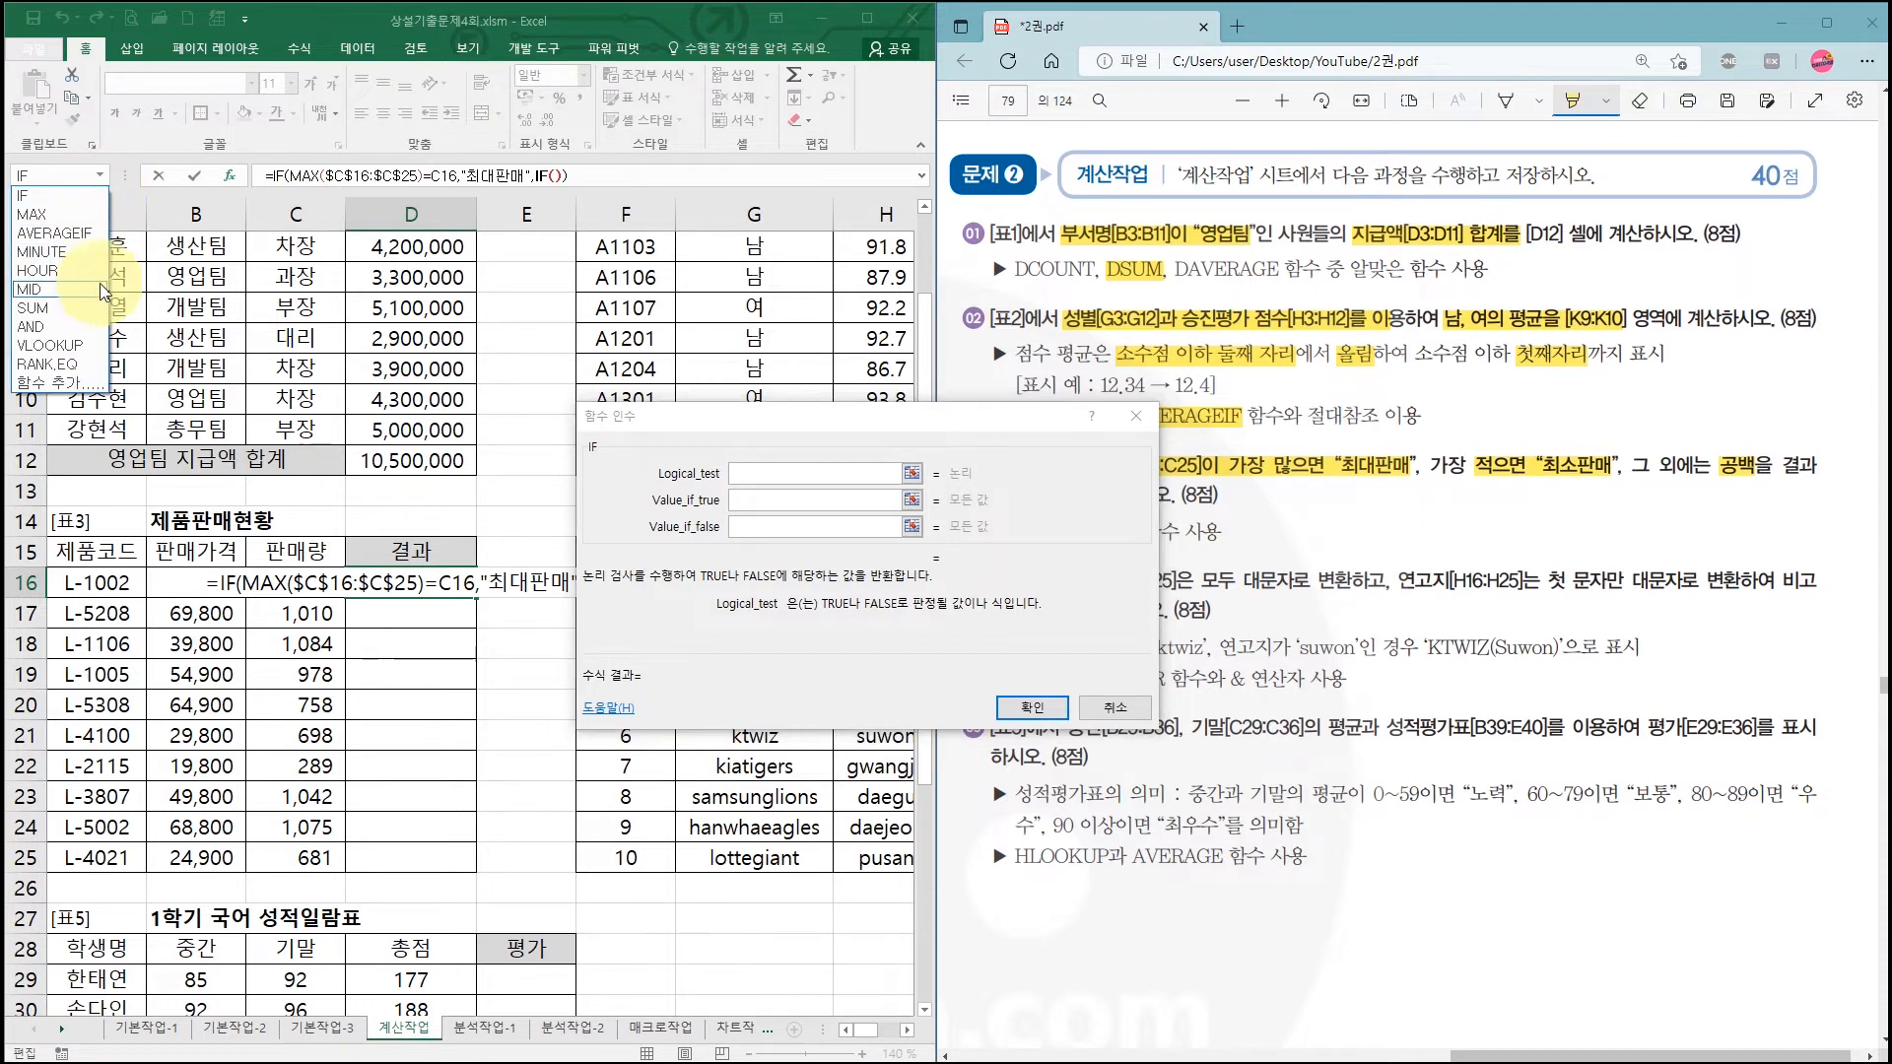
left_click(60, 386)
left_click(605, 690)
key("m")
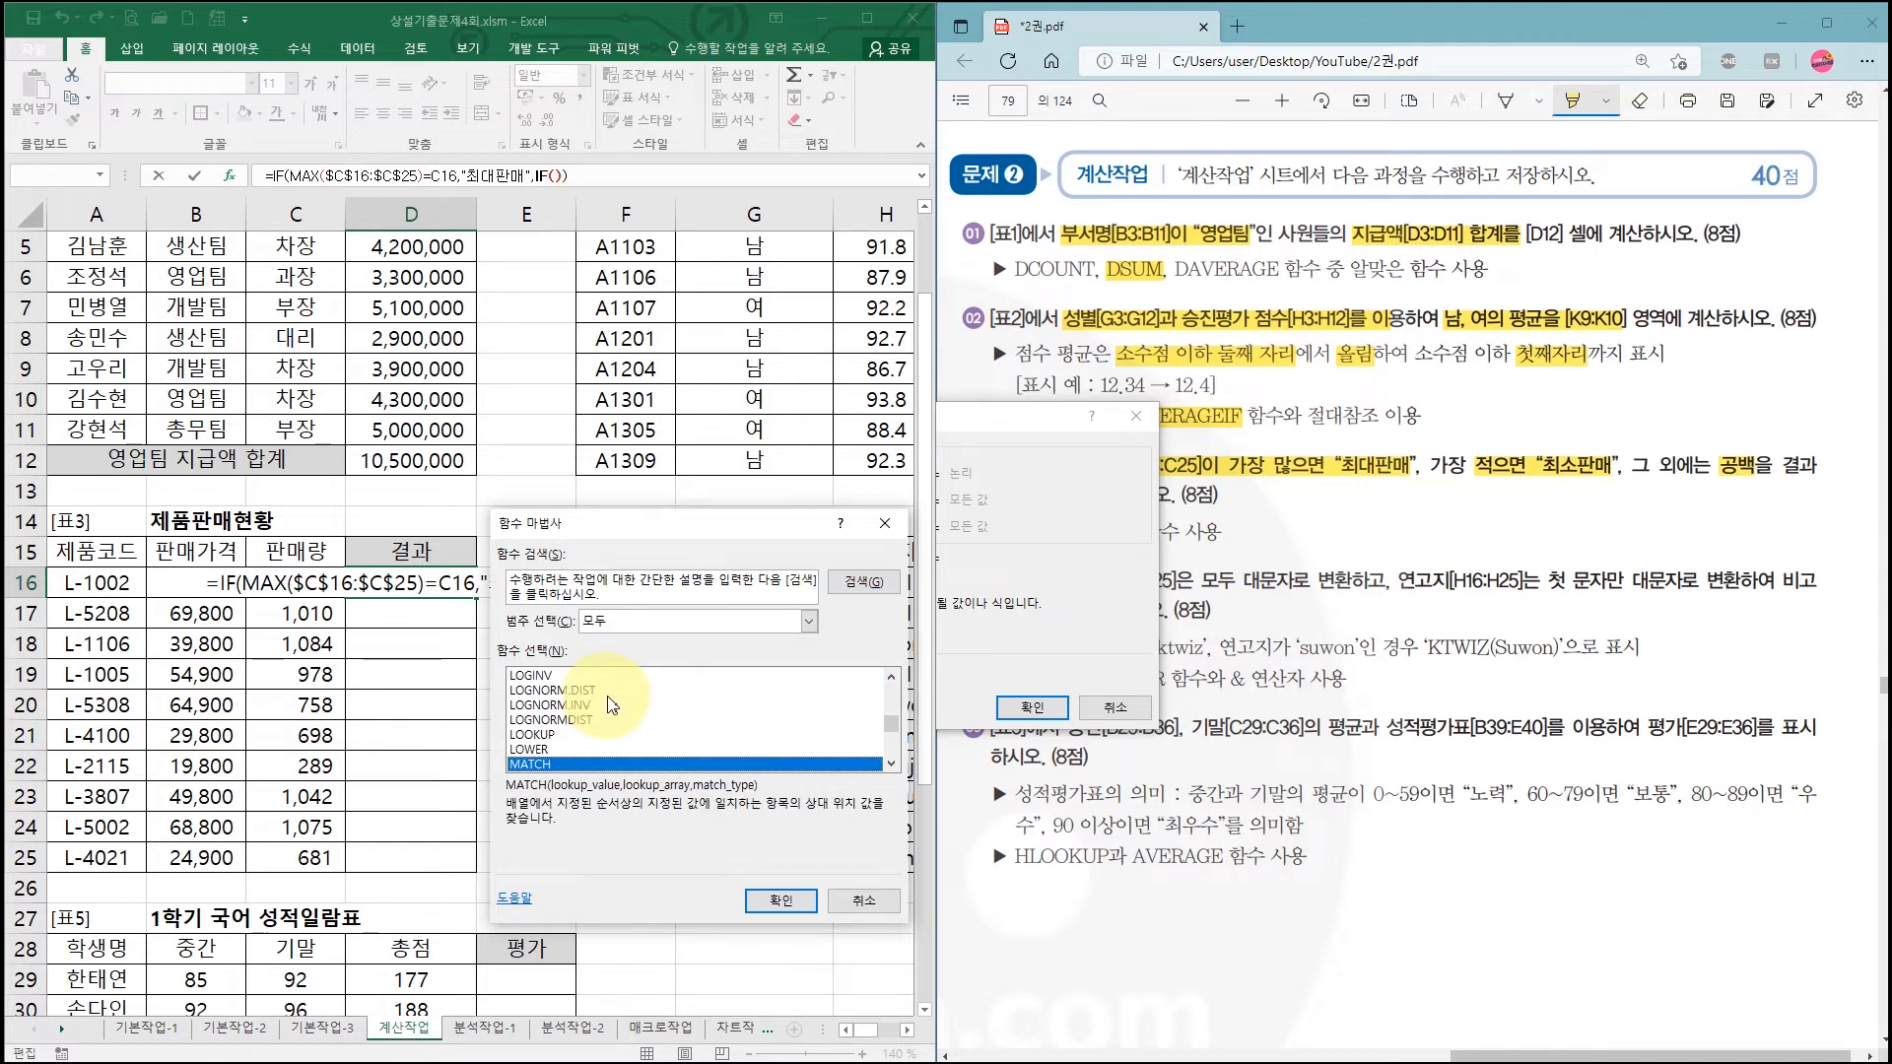
scroll(601, 701, "down", 3)
double_click(522, 764)
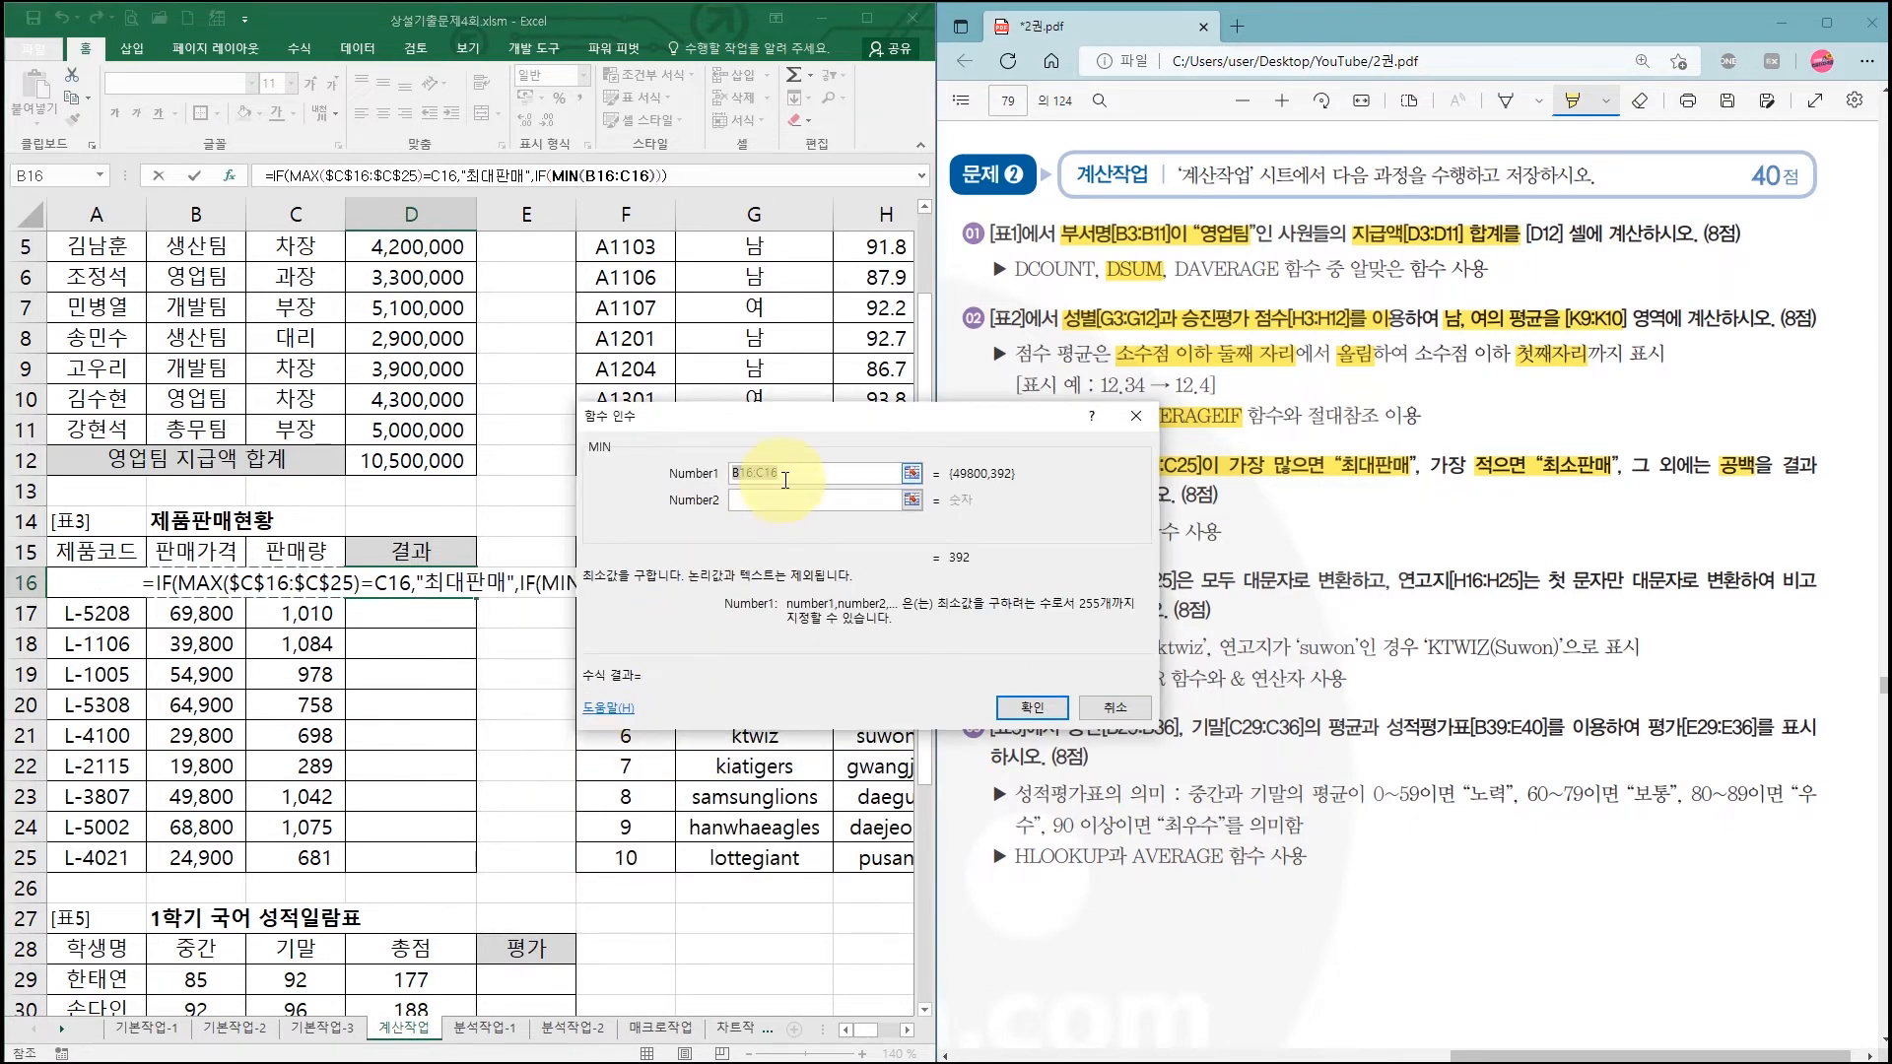
left_click_drag(315, 583, 328, 859)
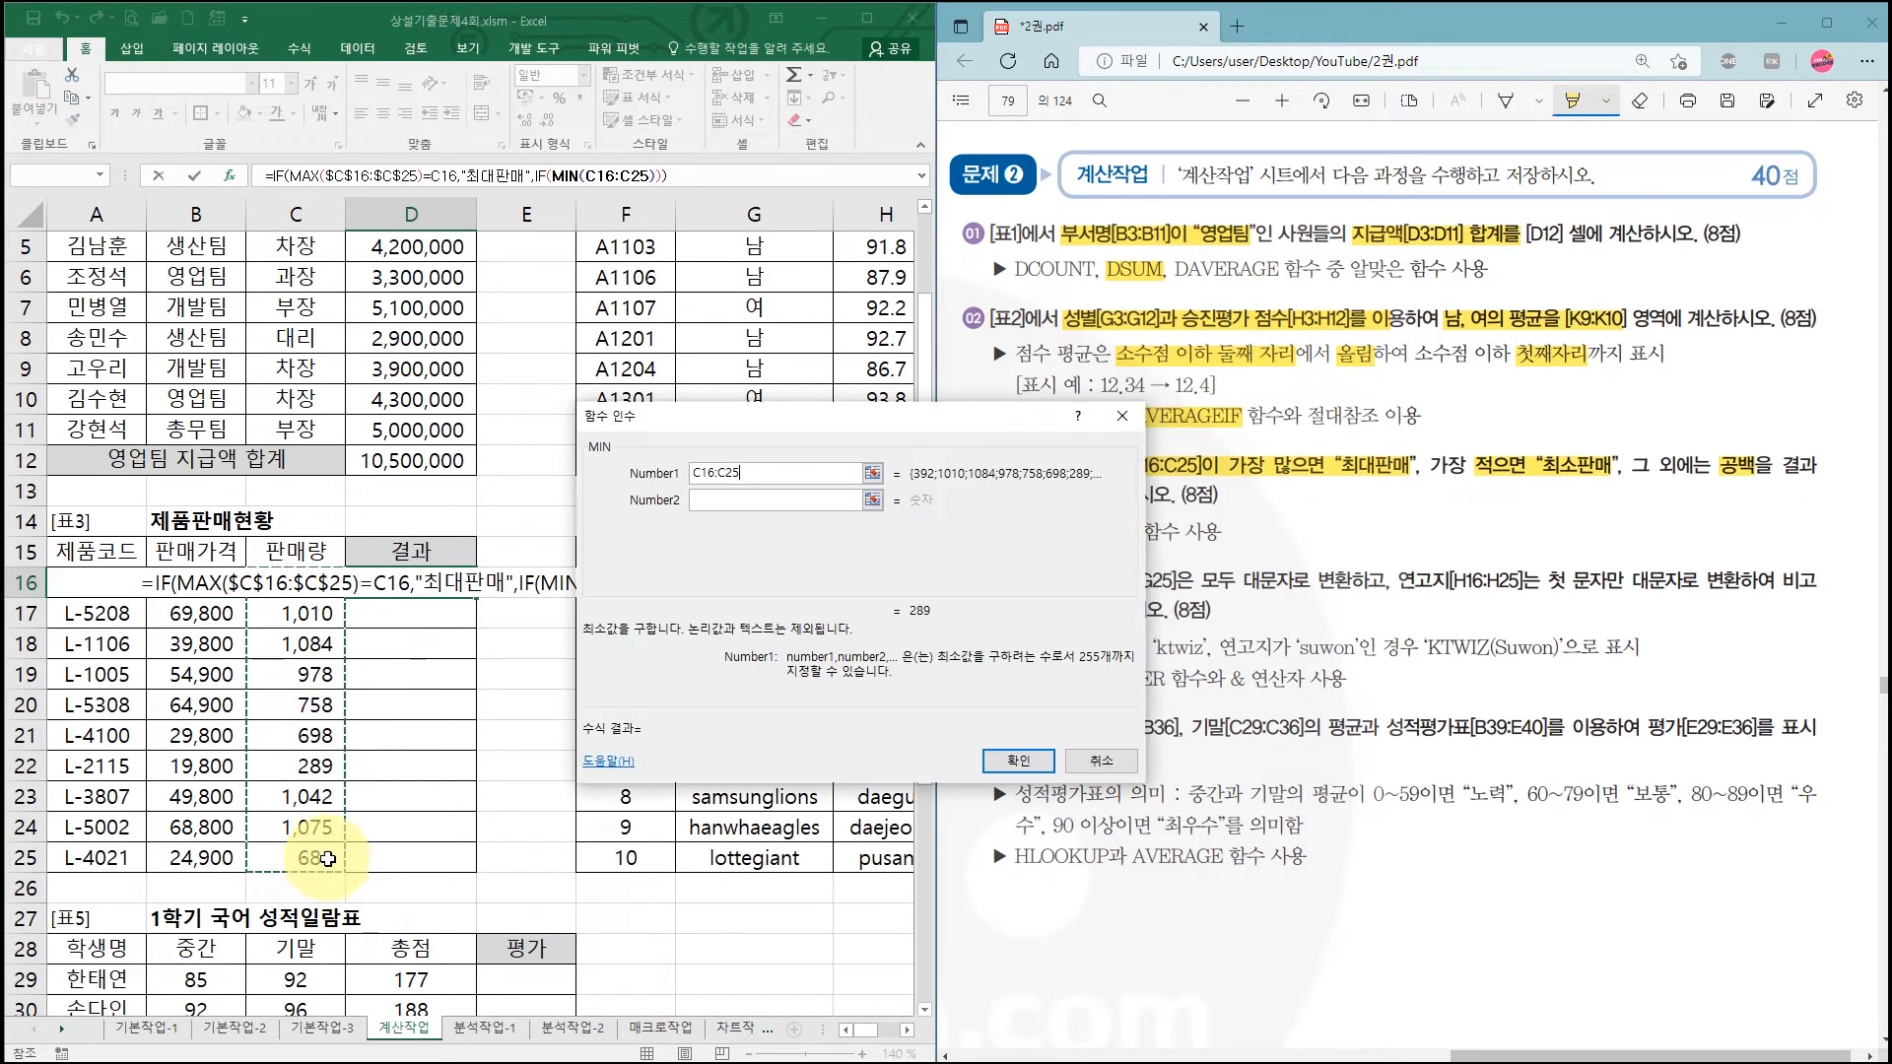
key("F4")
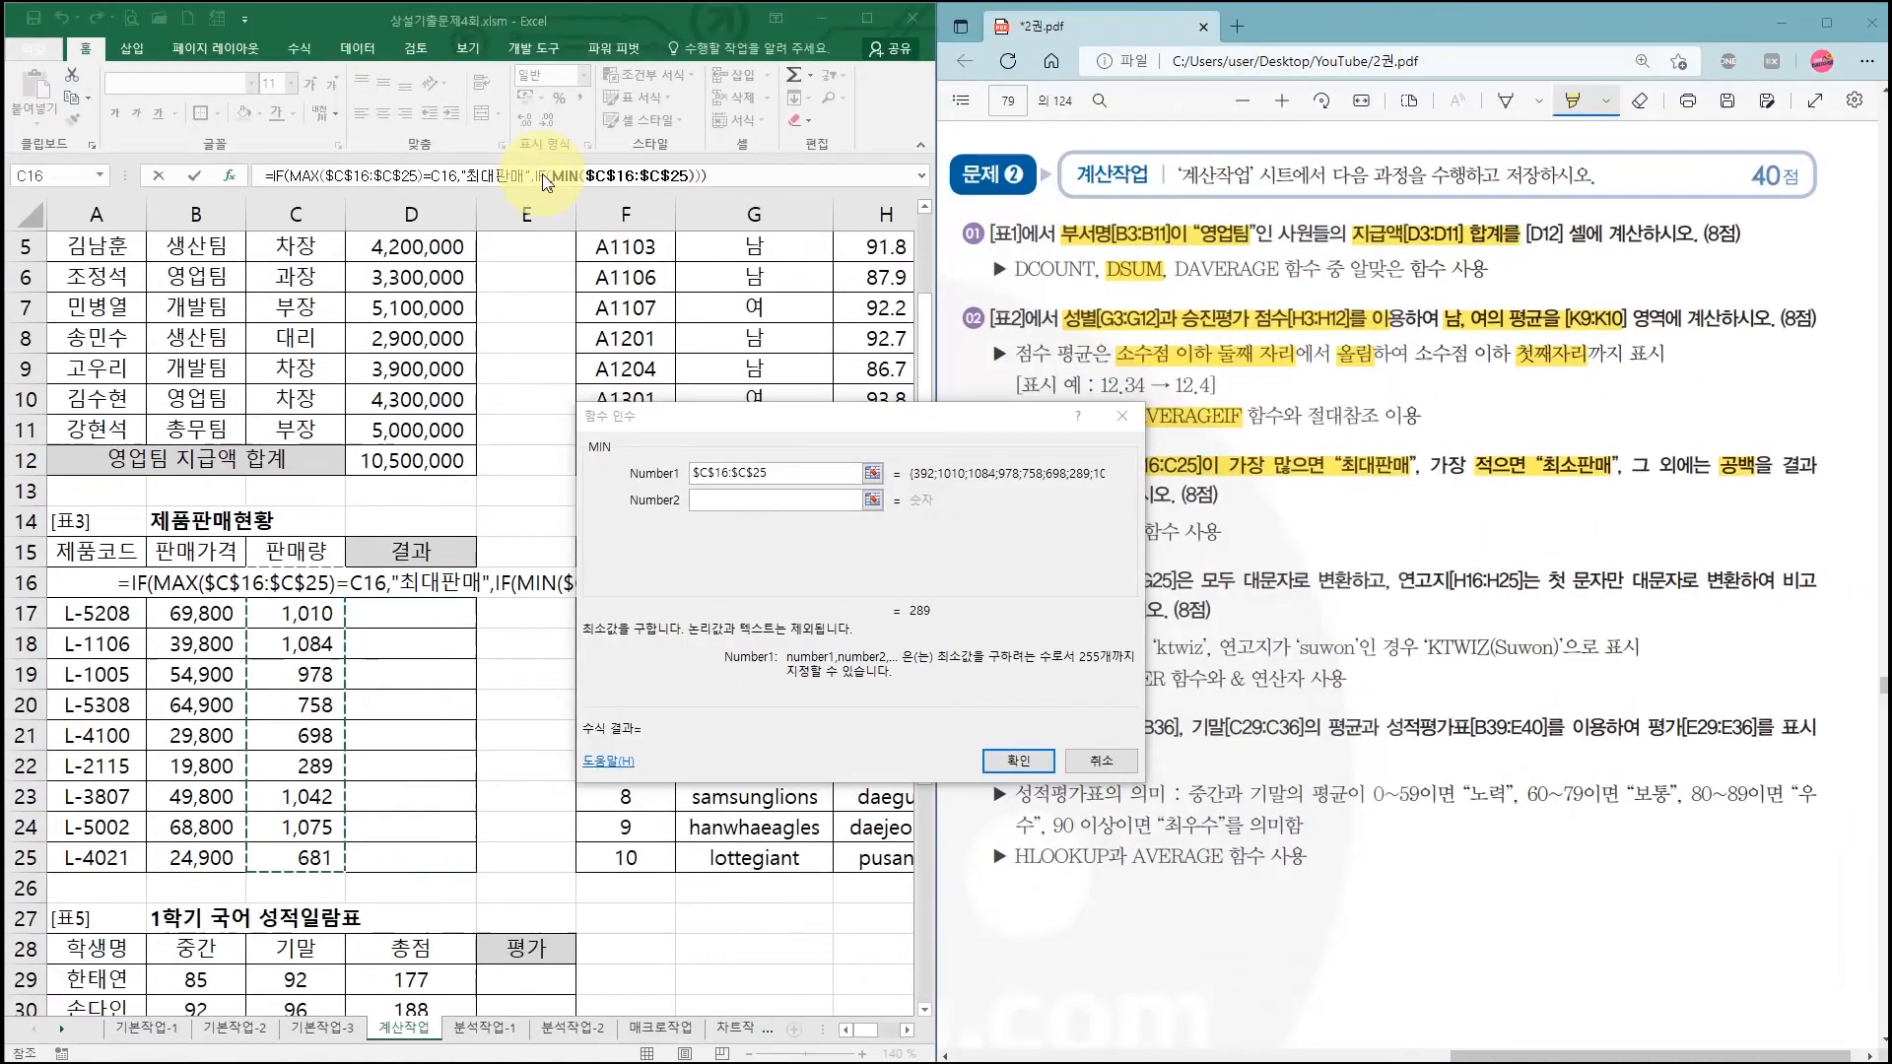
left_click(548, 175)
left_click(539, 176)
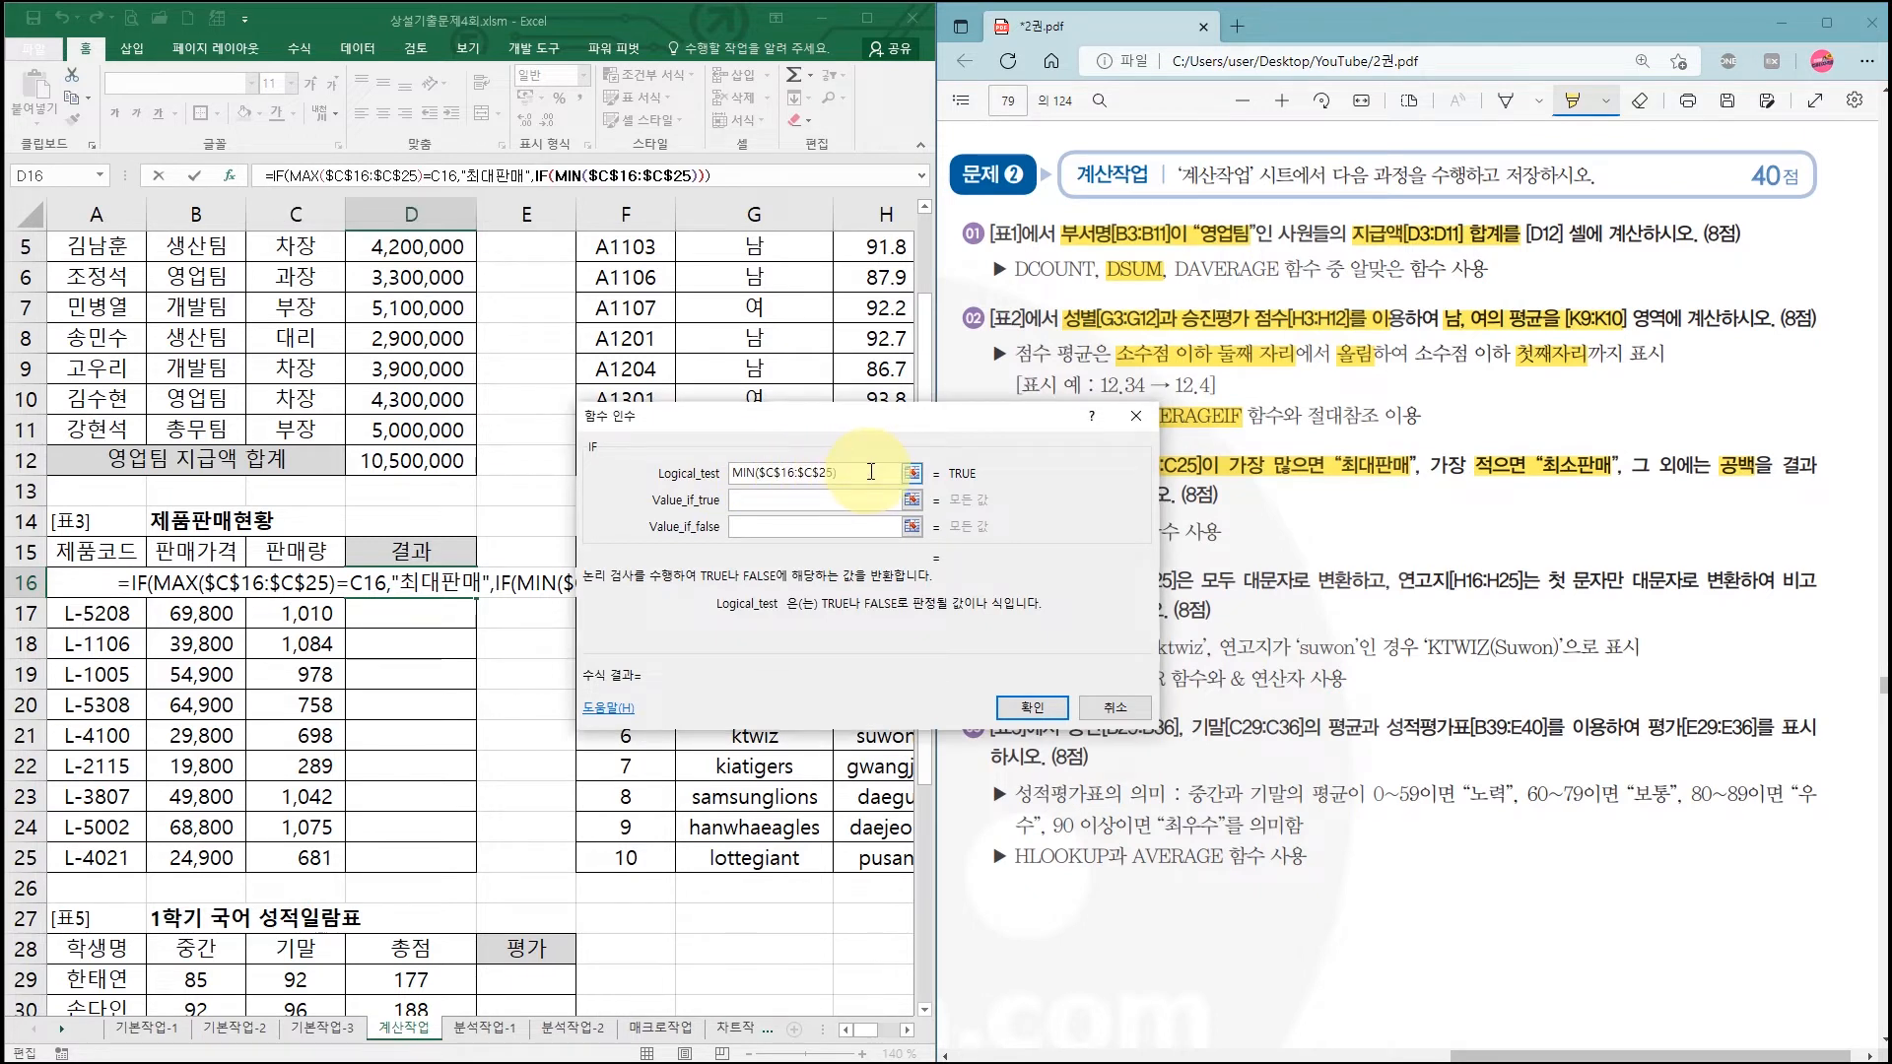
Step: Complete the inner IF with MIN($C$16:$C$25)=C16, "최소판매" if true, "" otherwise, and confirm
type("=")
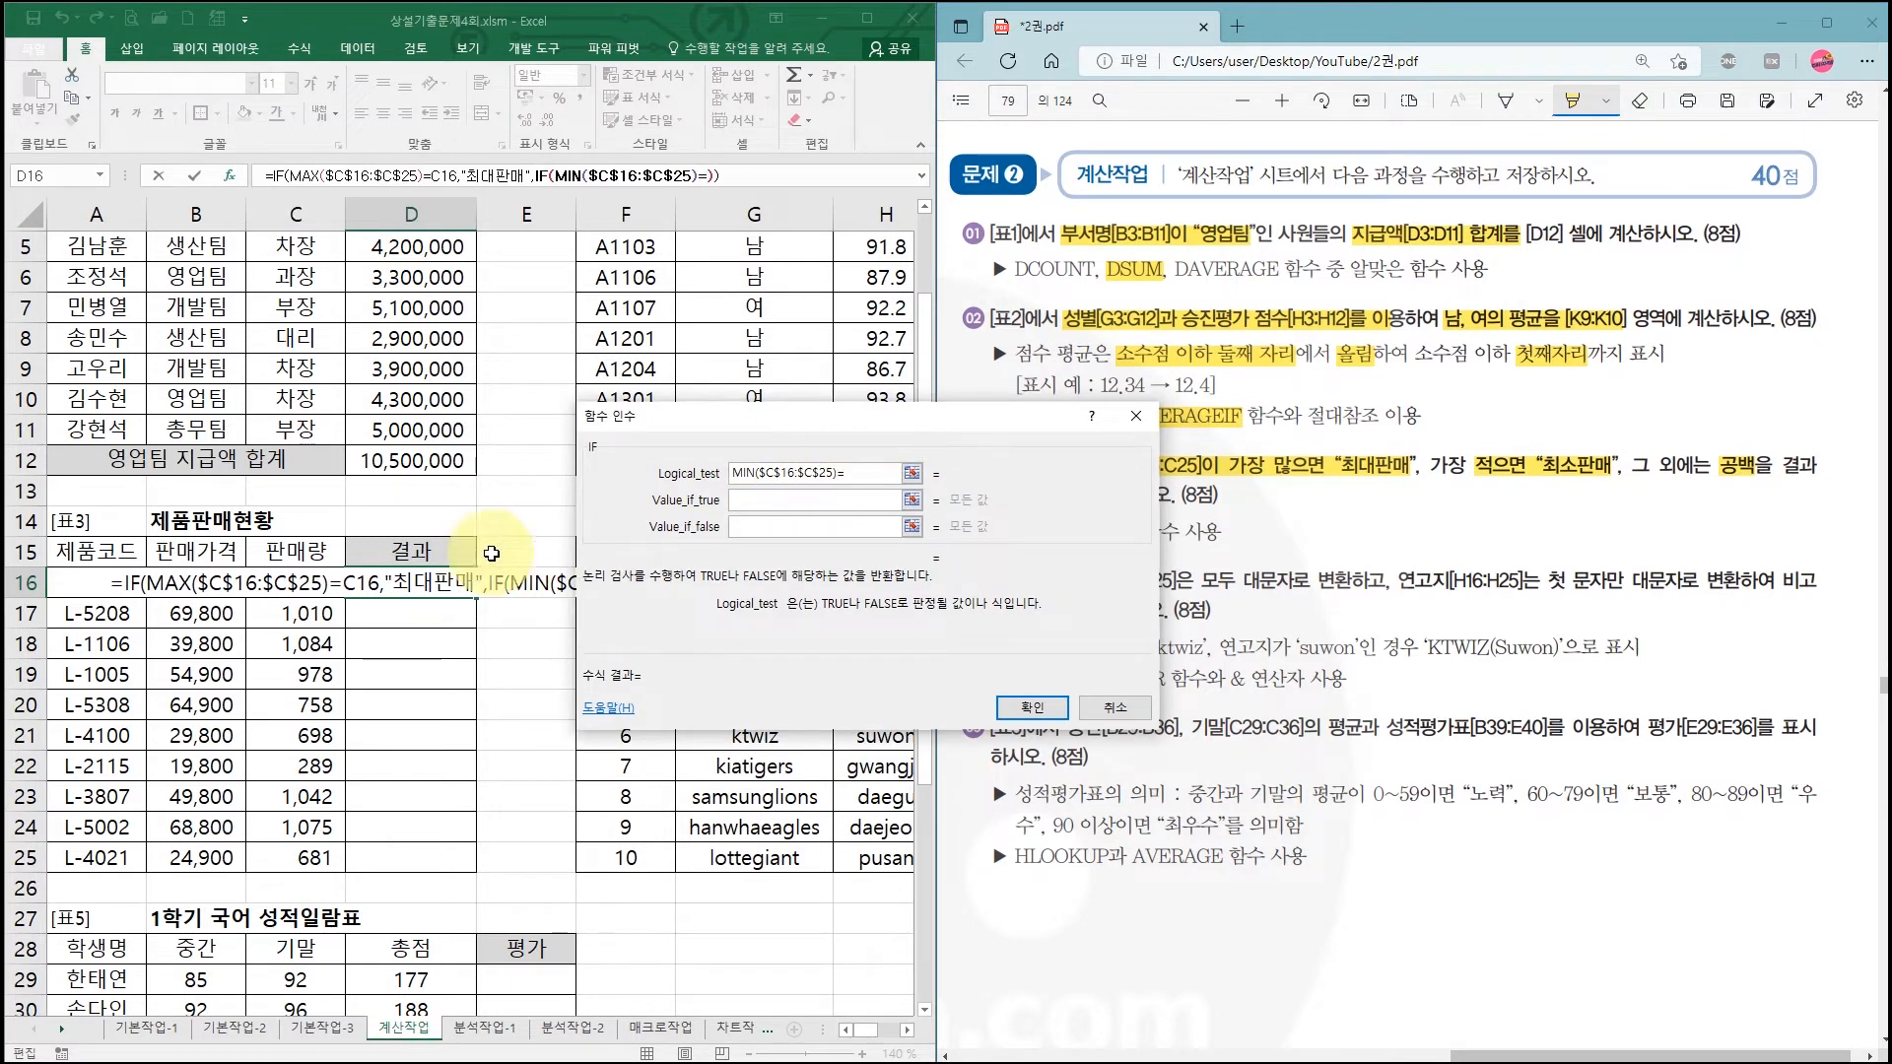
left_click(295, 586)
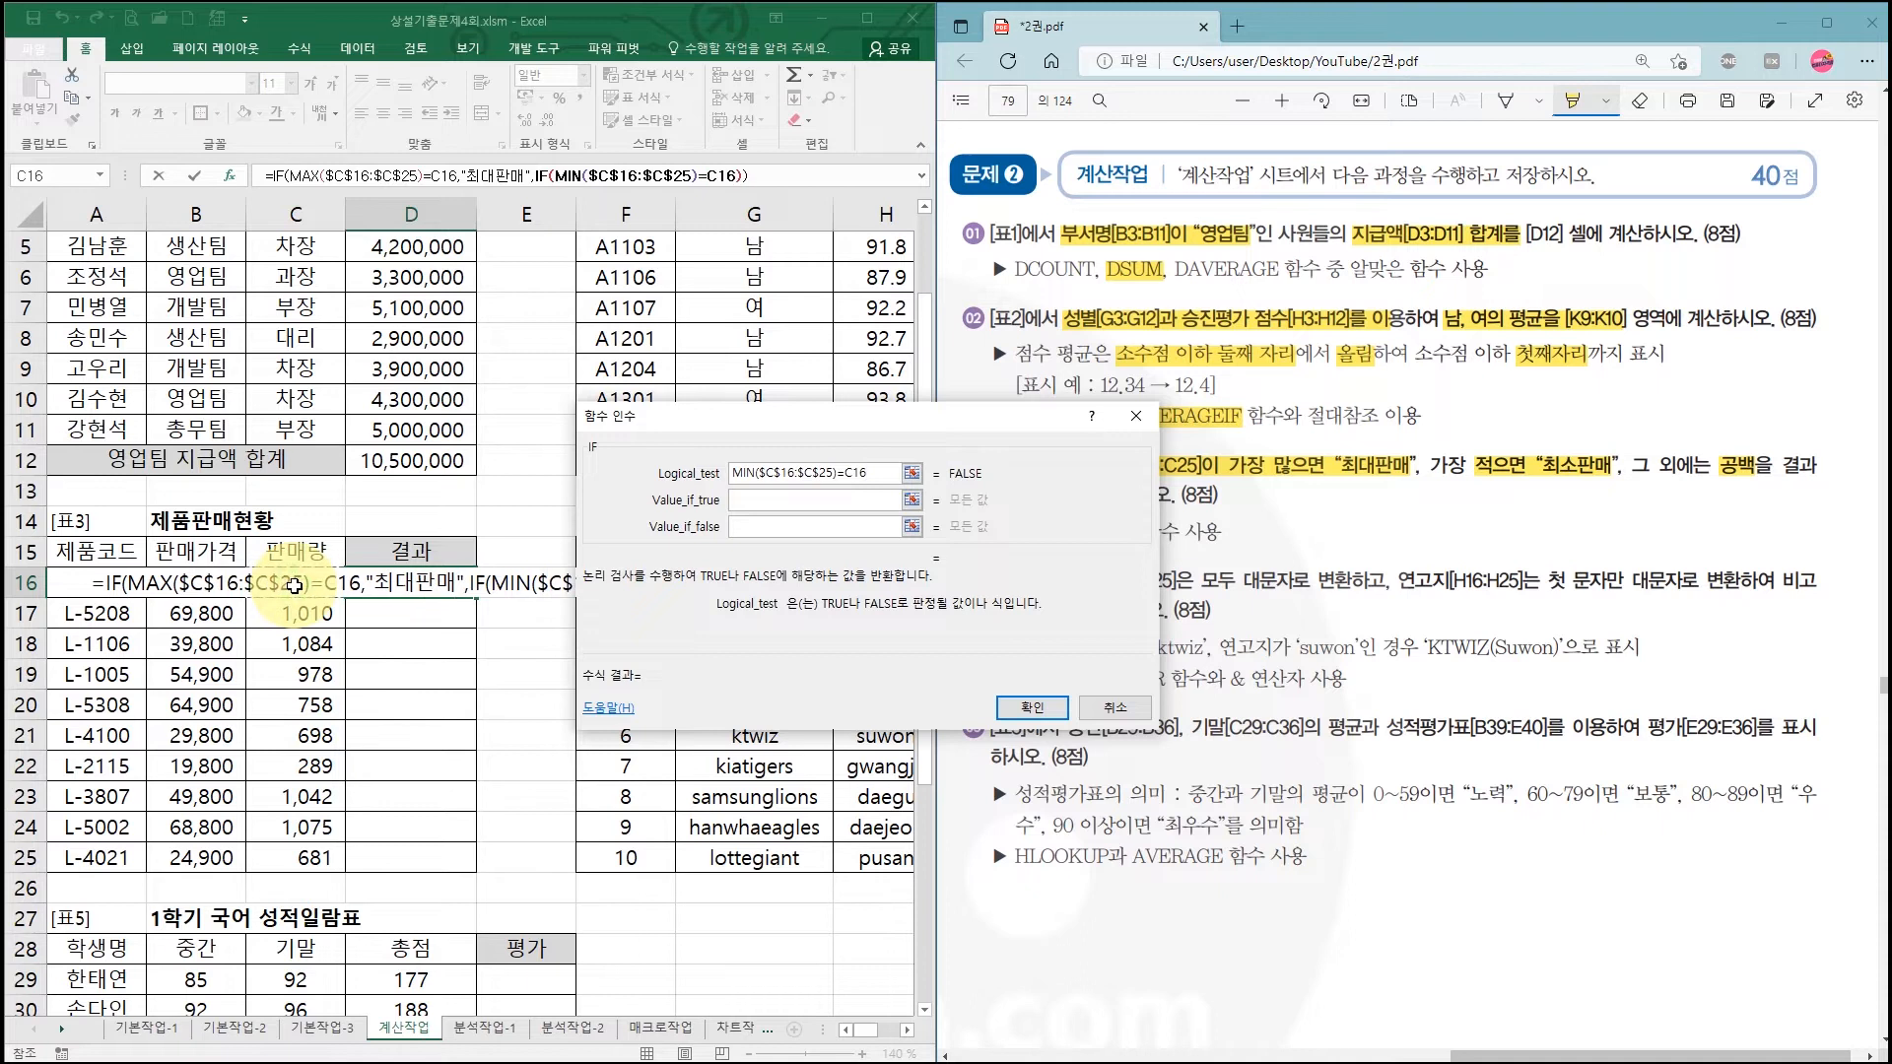
left_click(816, 501)
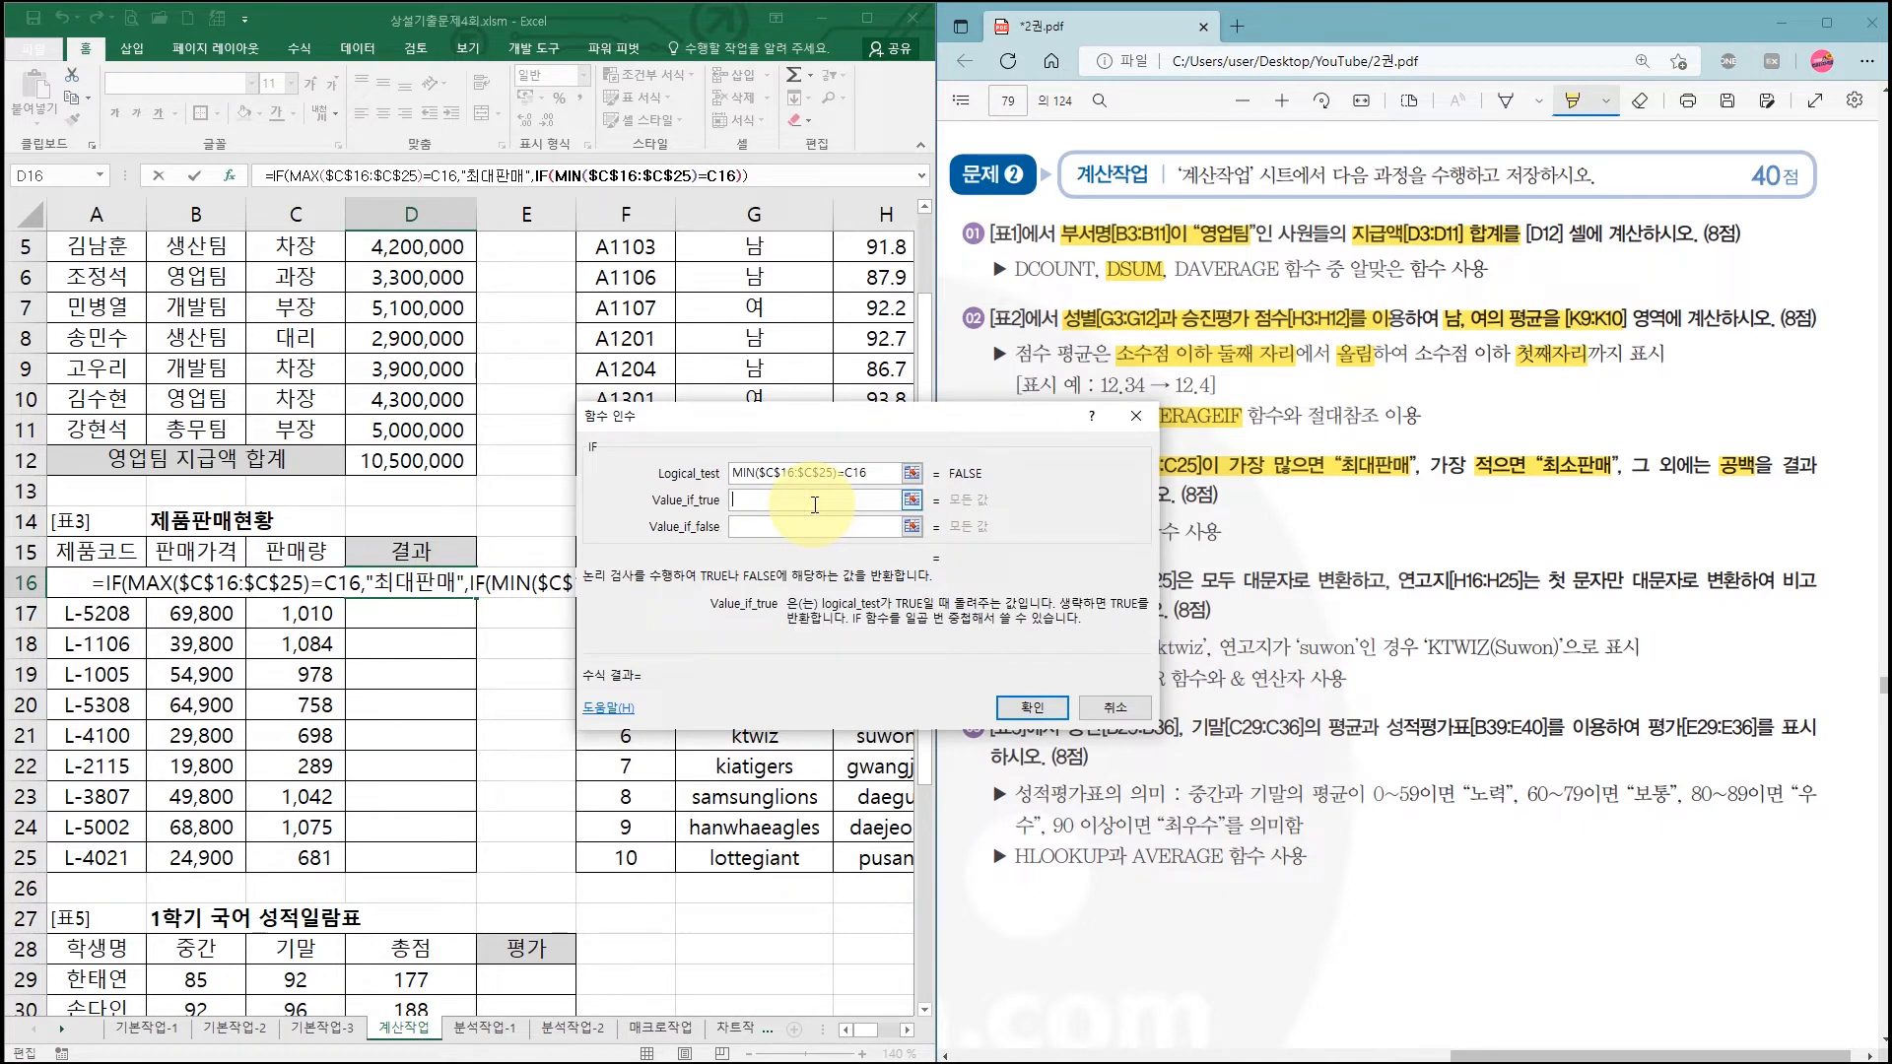
type("최")
type("소판ㅁ")
type("ㅐ")
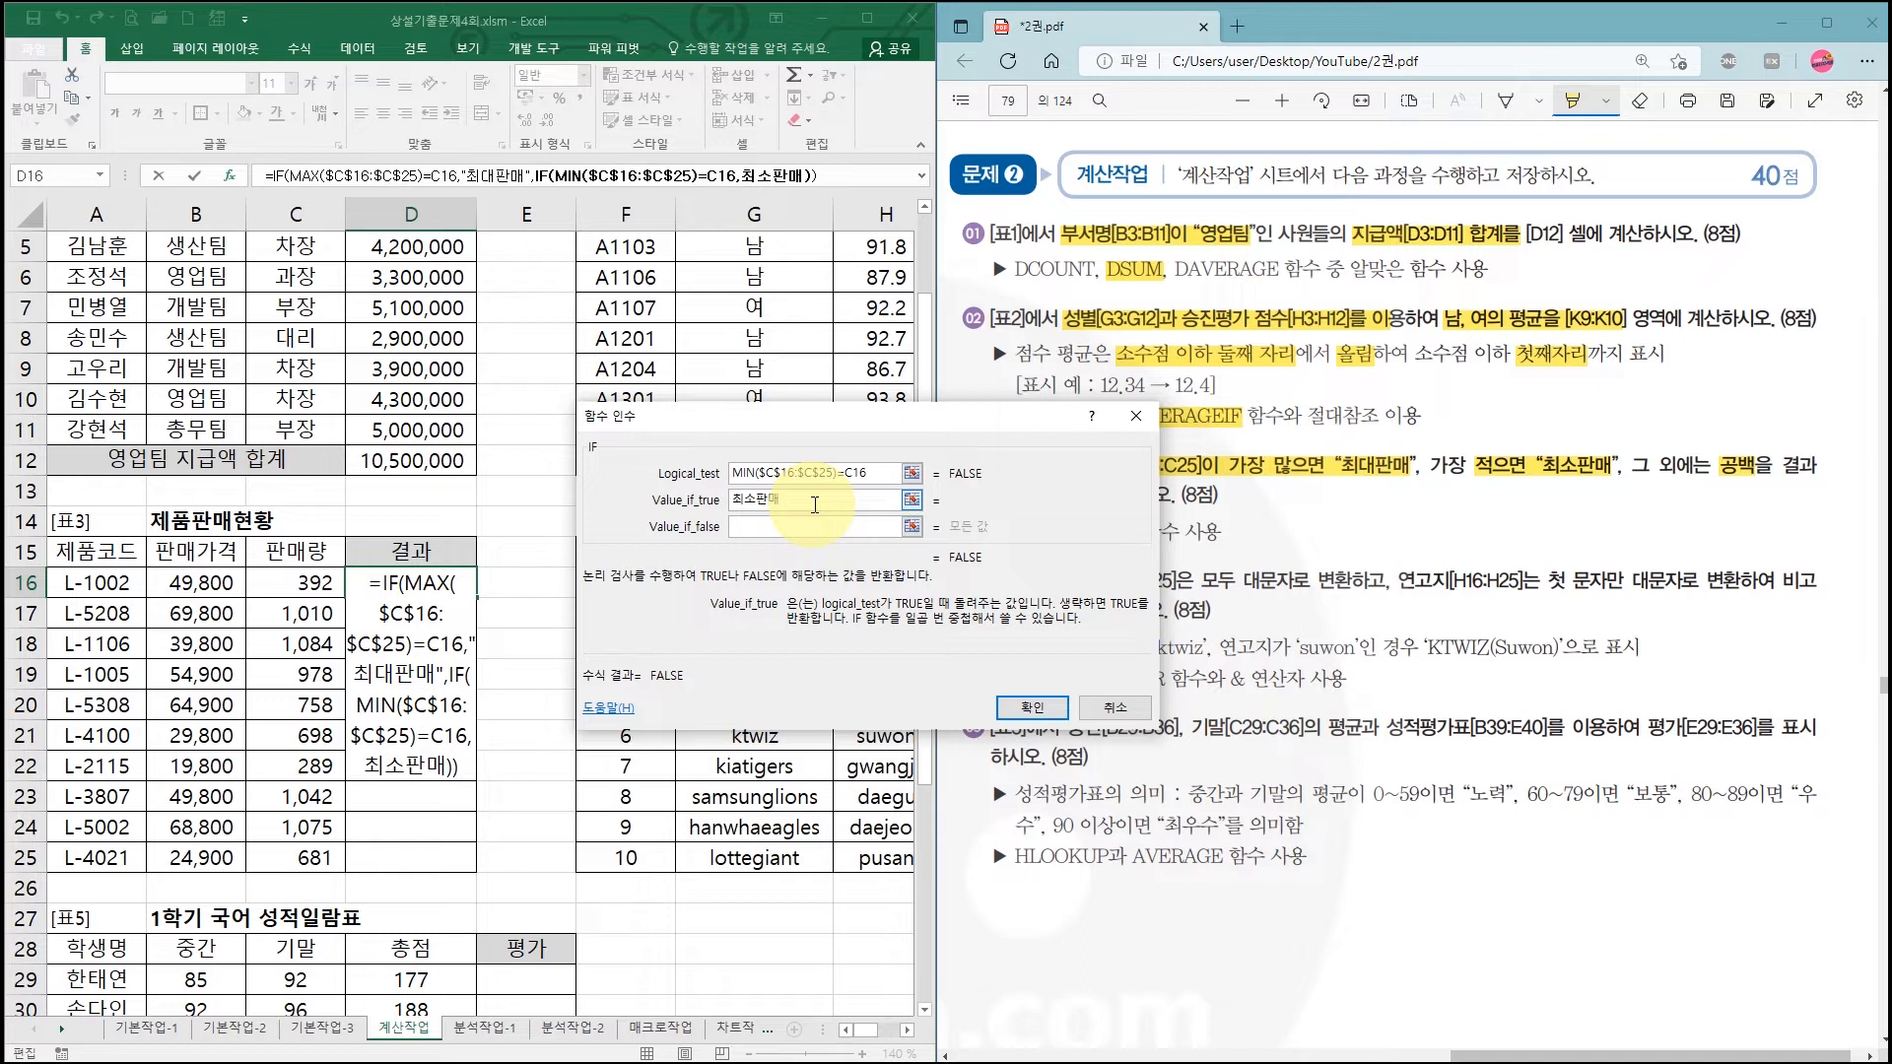
key("Tab")
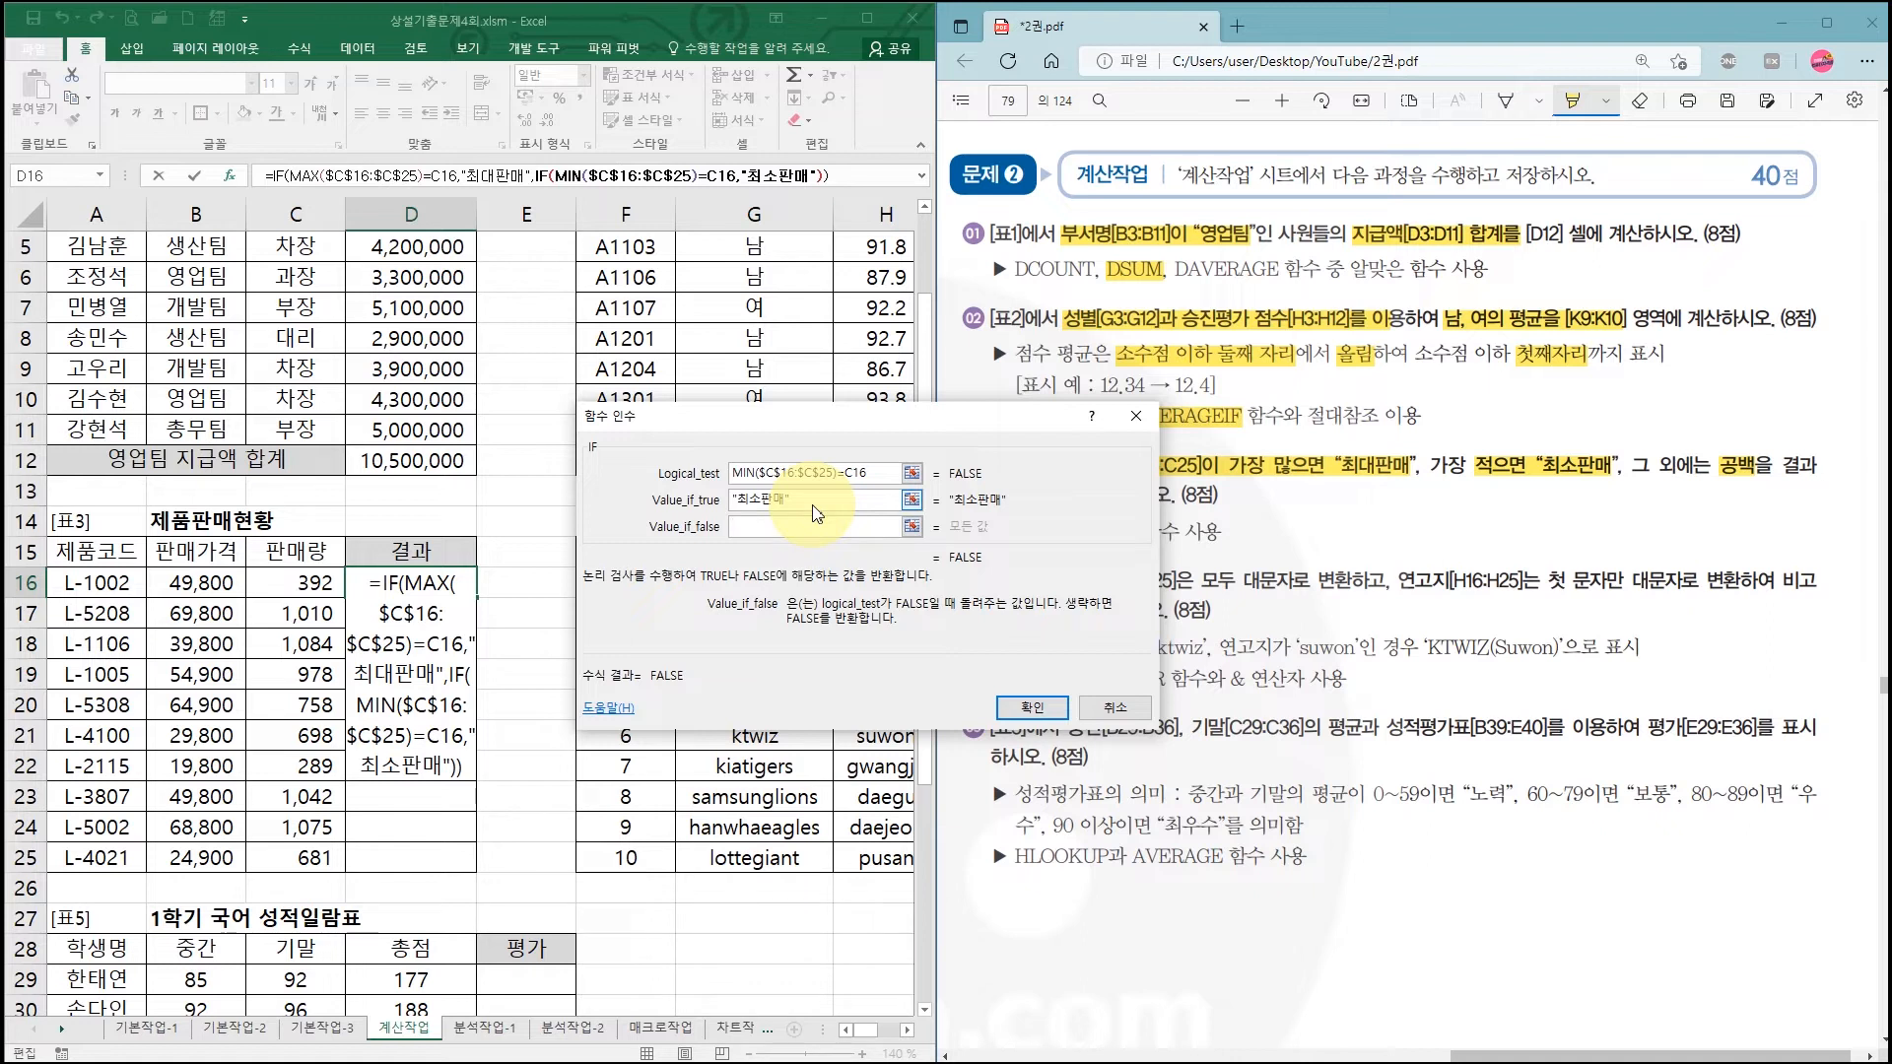
type("\"\"")
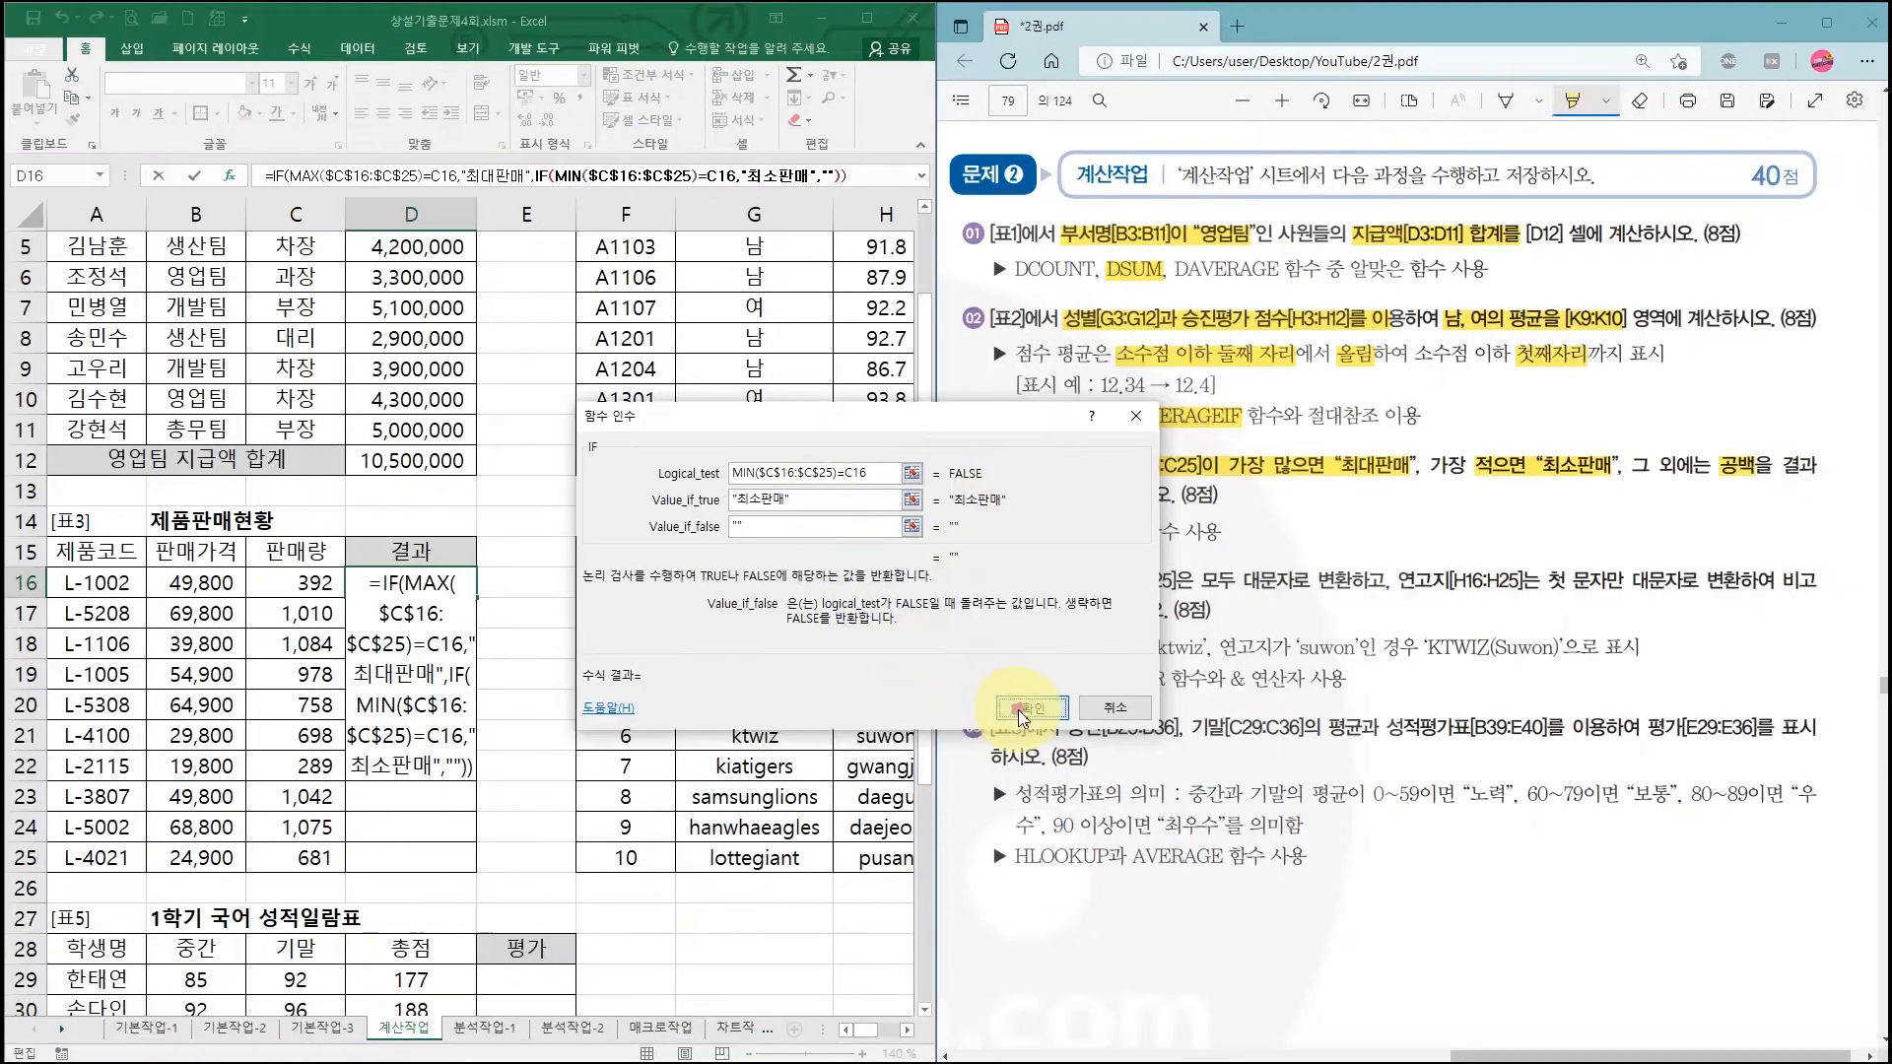
left_click(1057, 724)
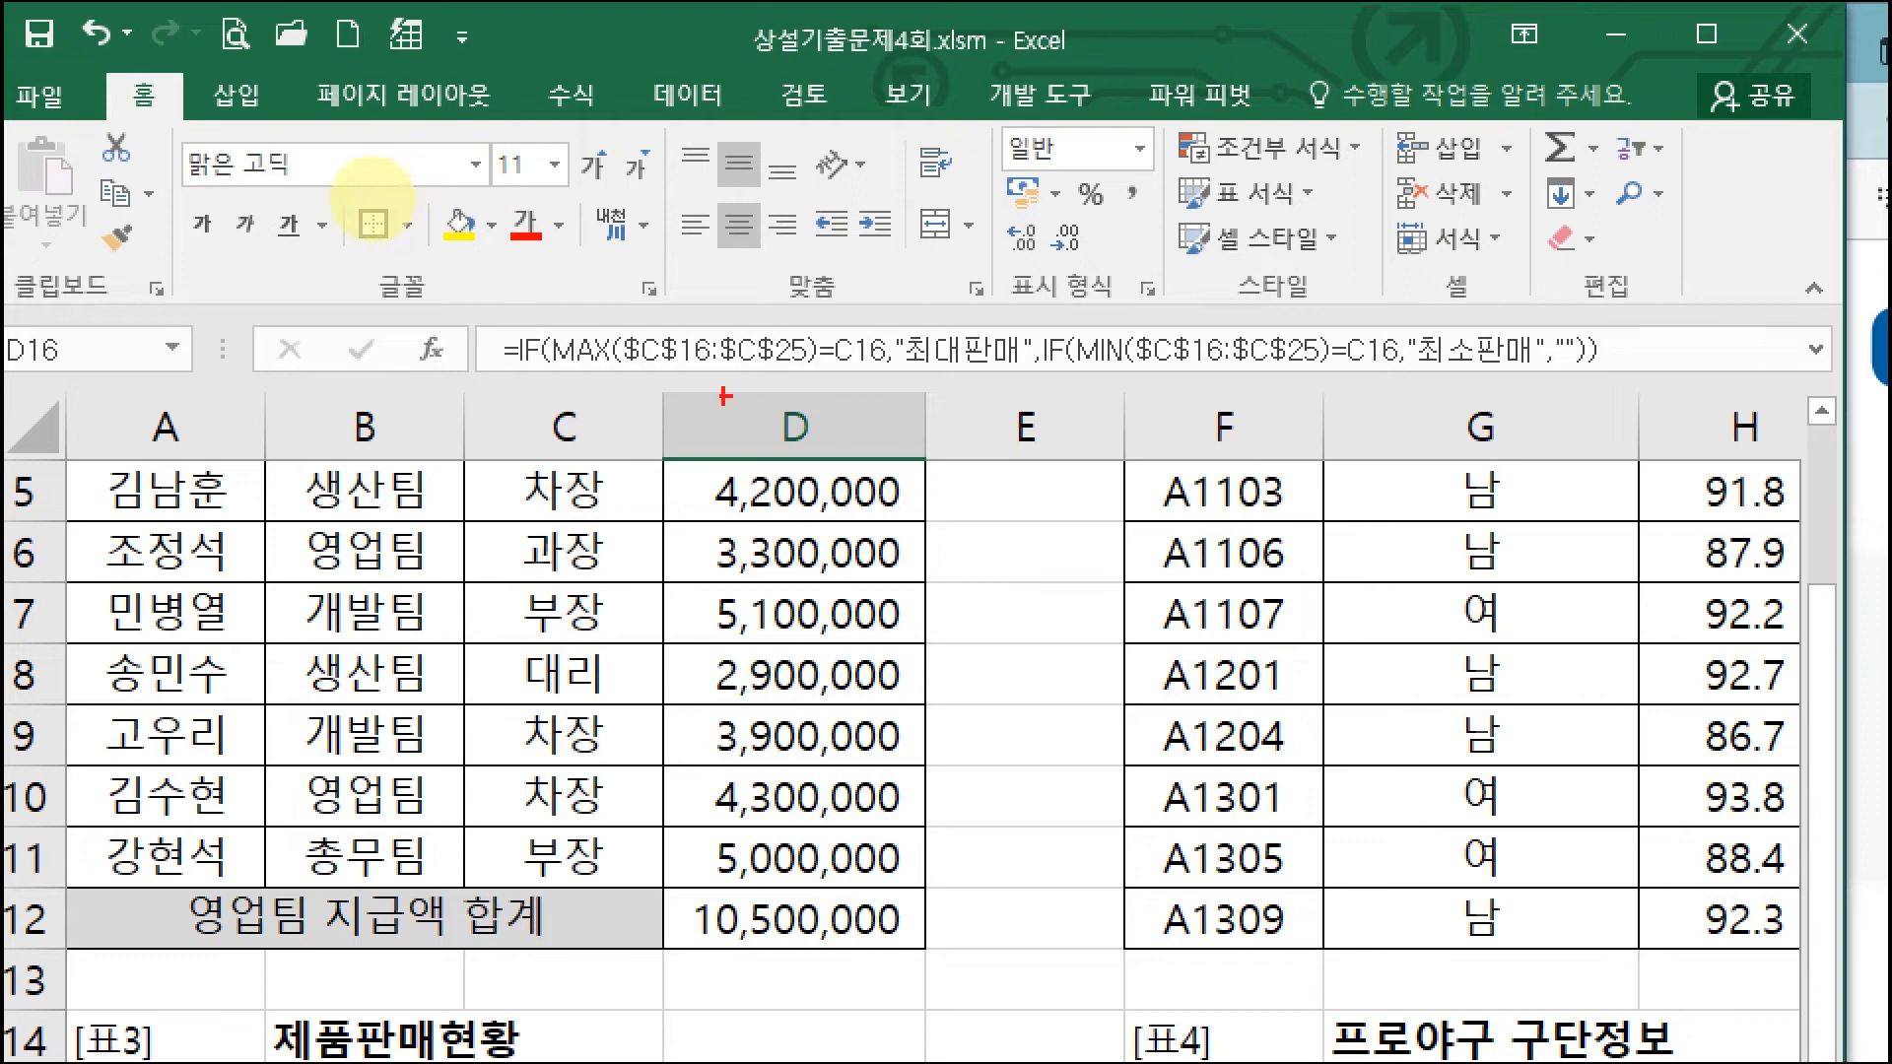
left_click_drag(517, 371, 805, 374)
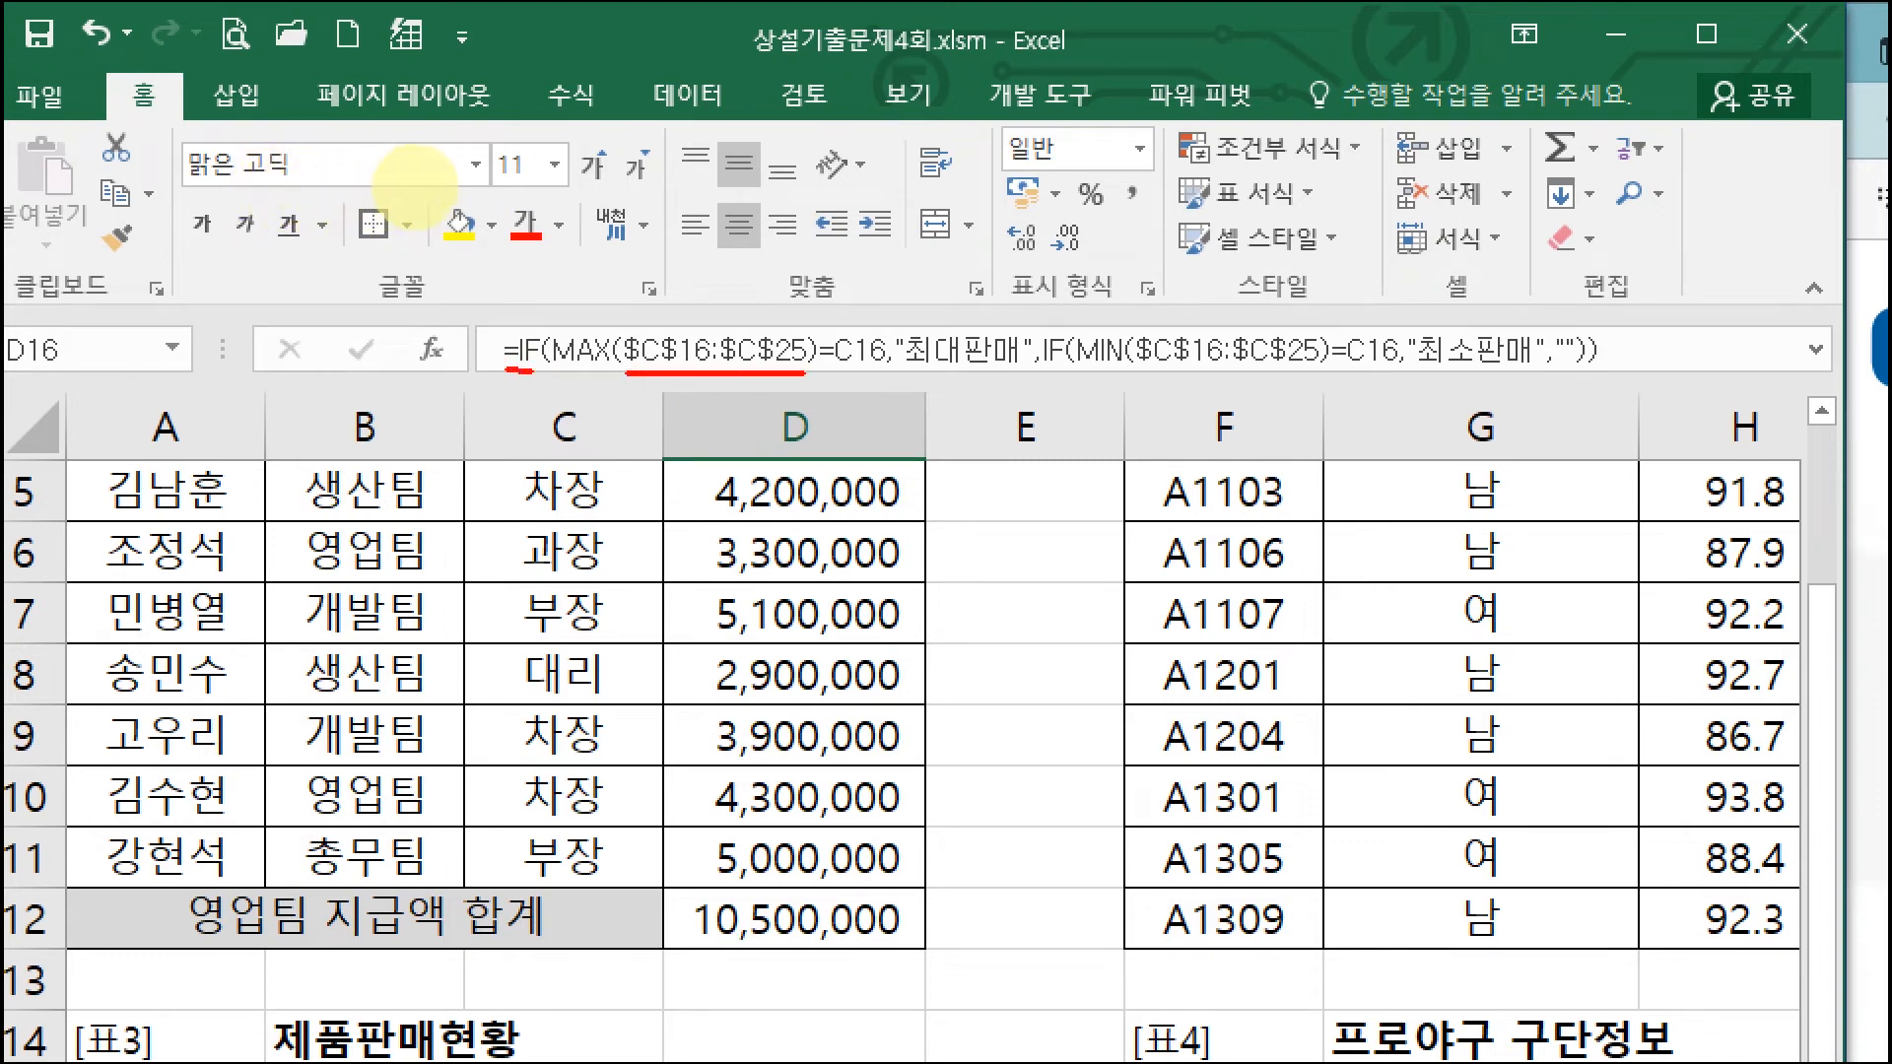
left_click_drag(554, 373, 607, 374)
left_click_drag(828, 373, 1316, 374)
left_click_drag(1077, 373, 1103, 374)
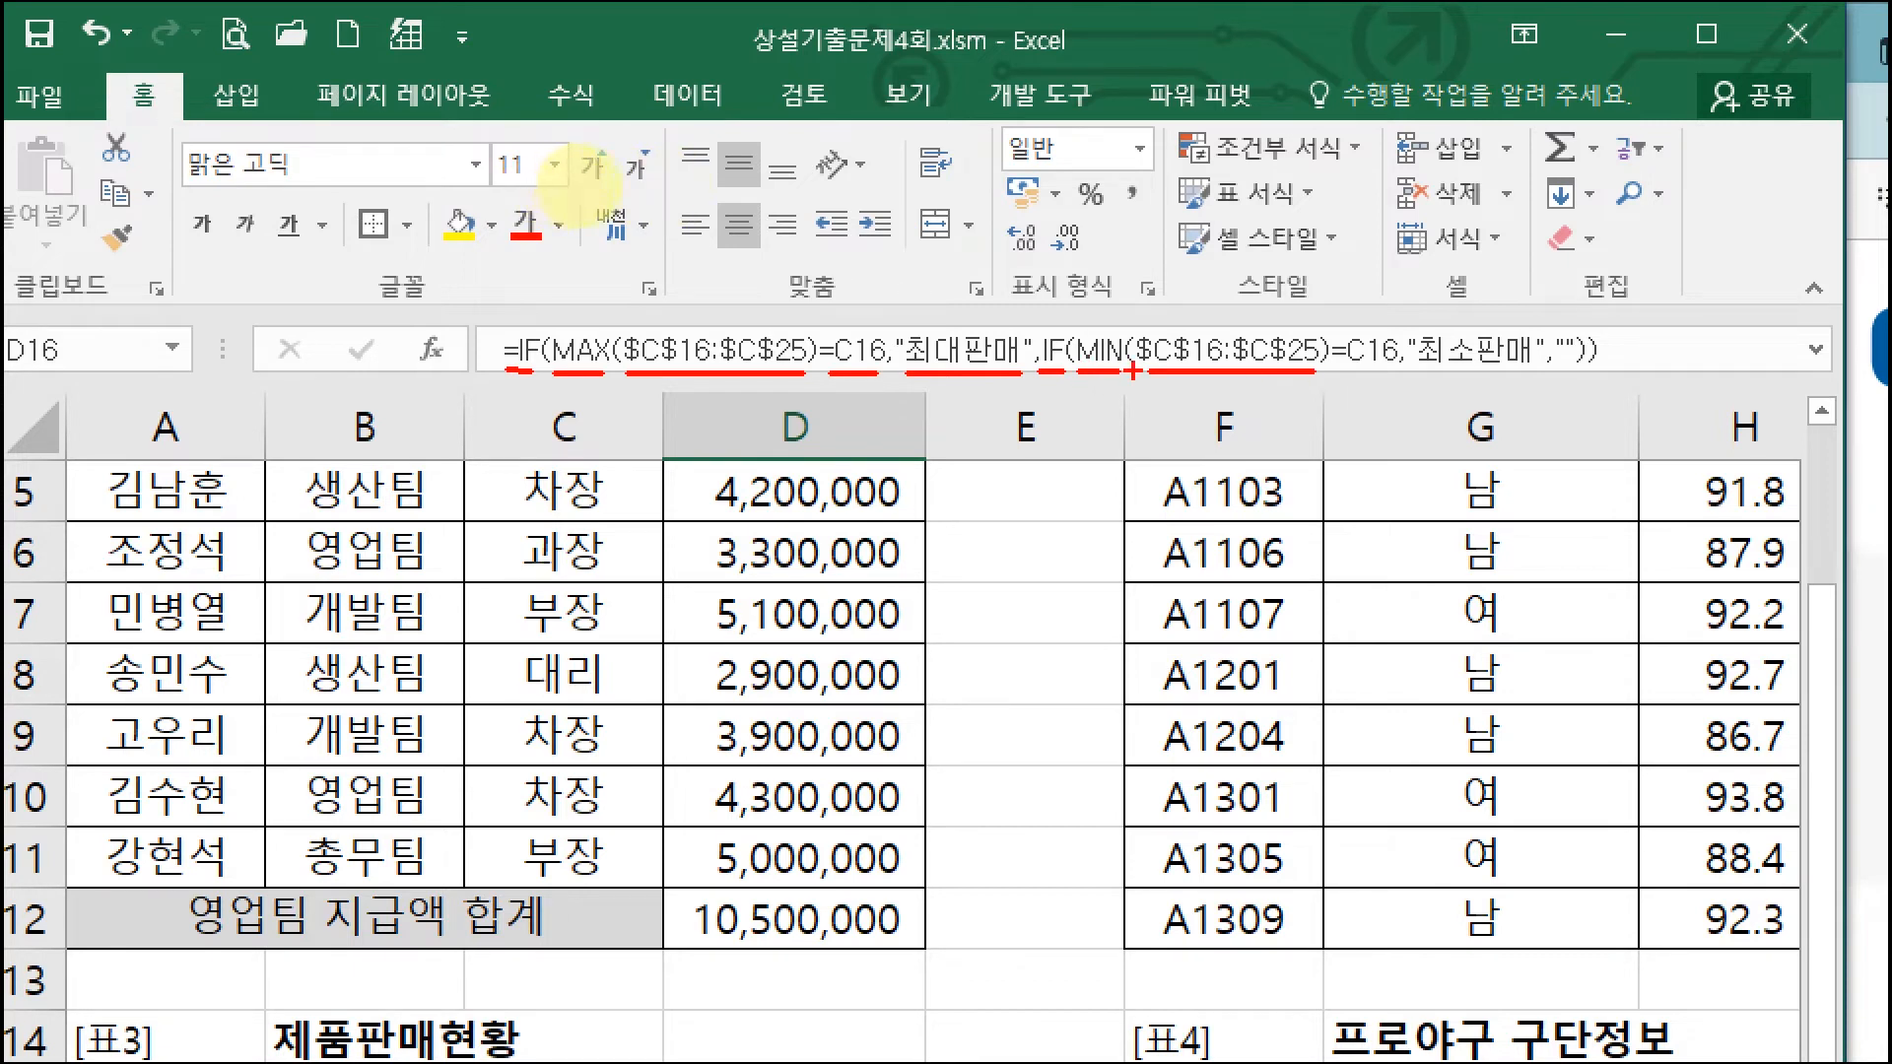
left_click_drag(1337, 375, 1527, 376)
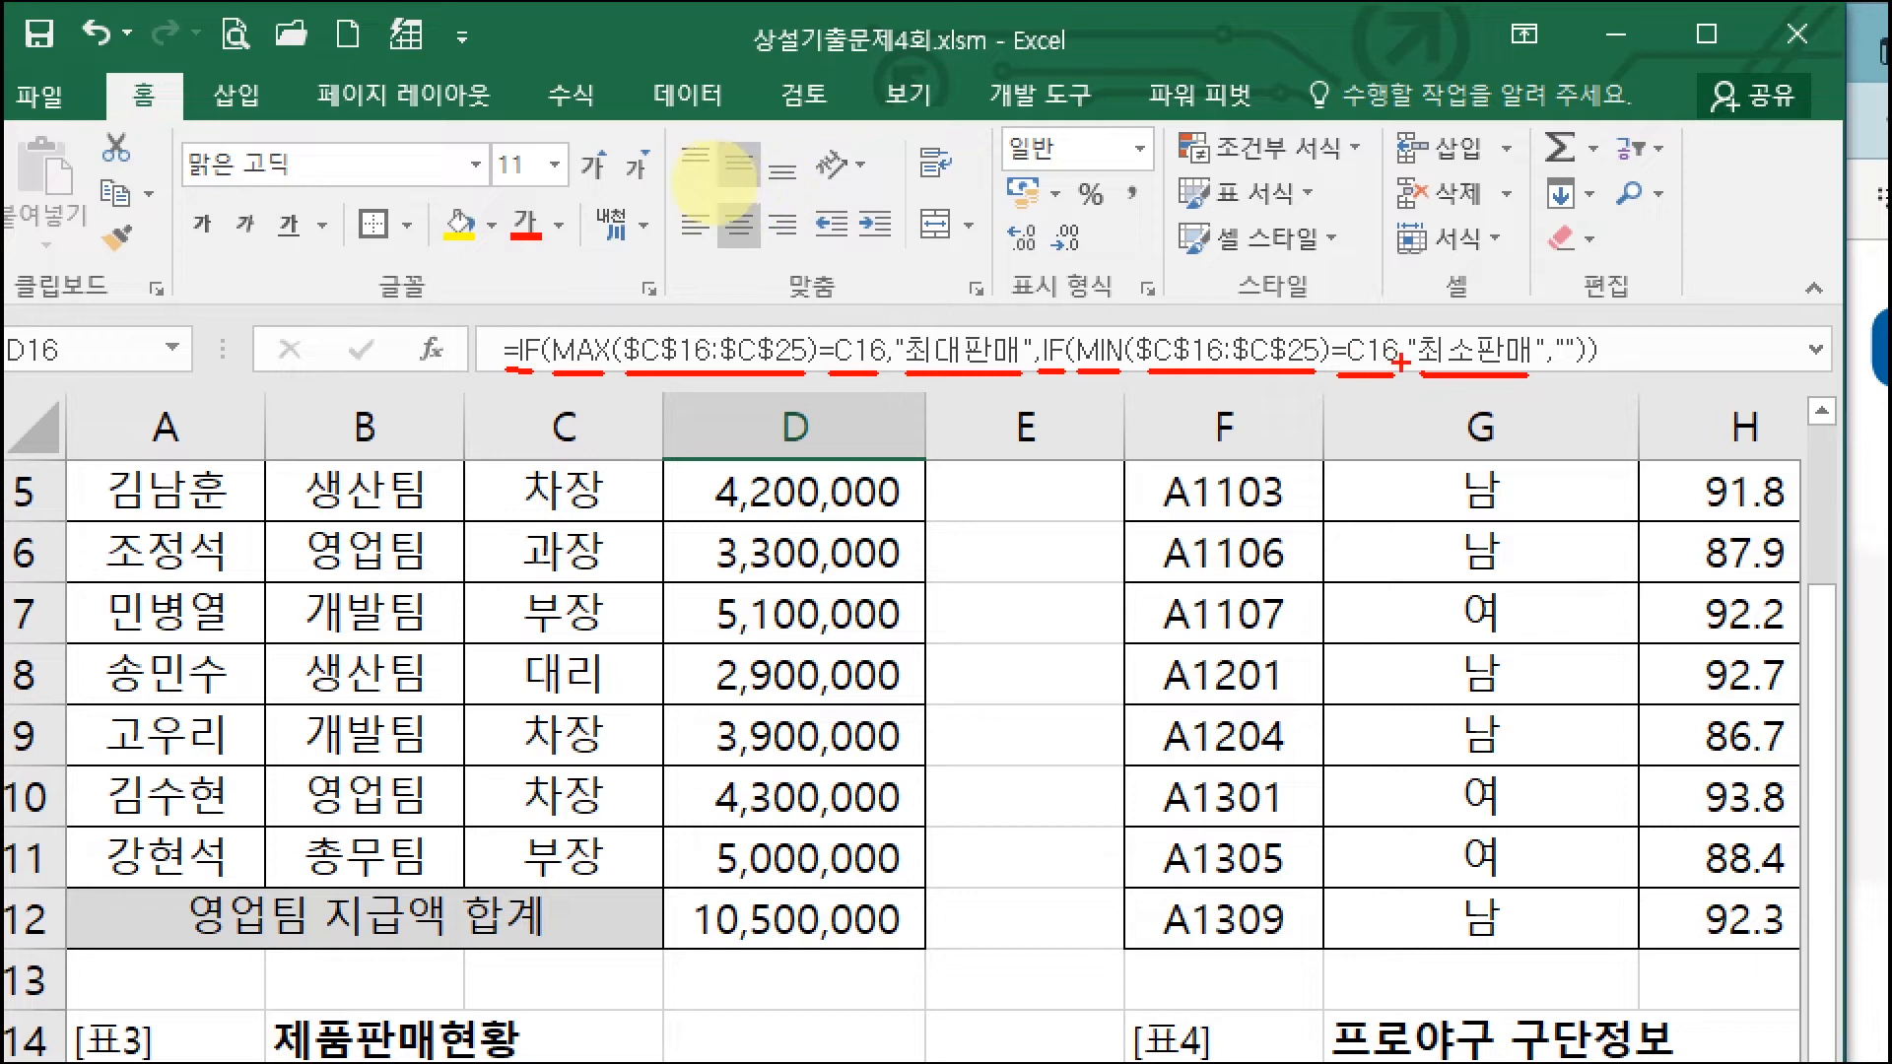
left_click_drag(1551, 369, 1610, 369)
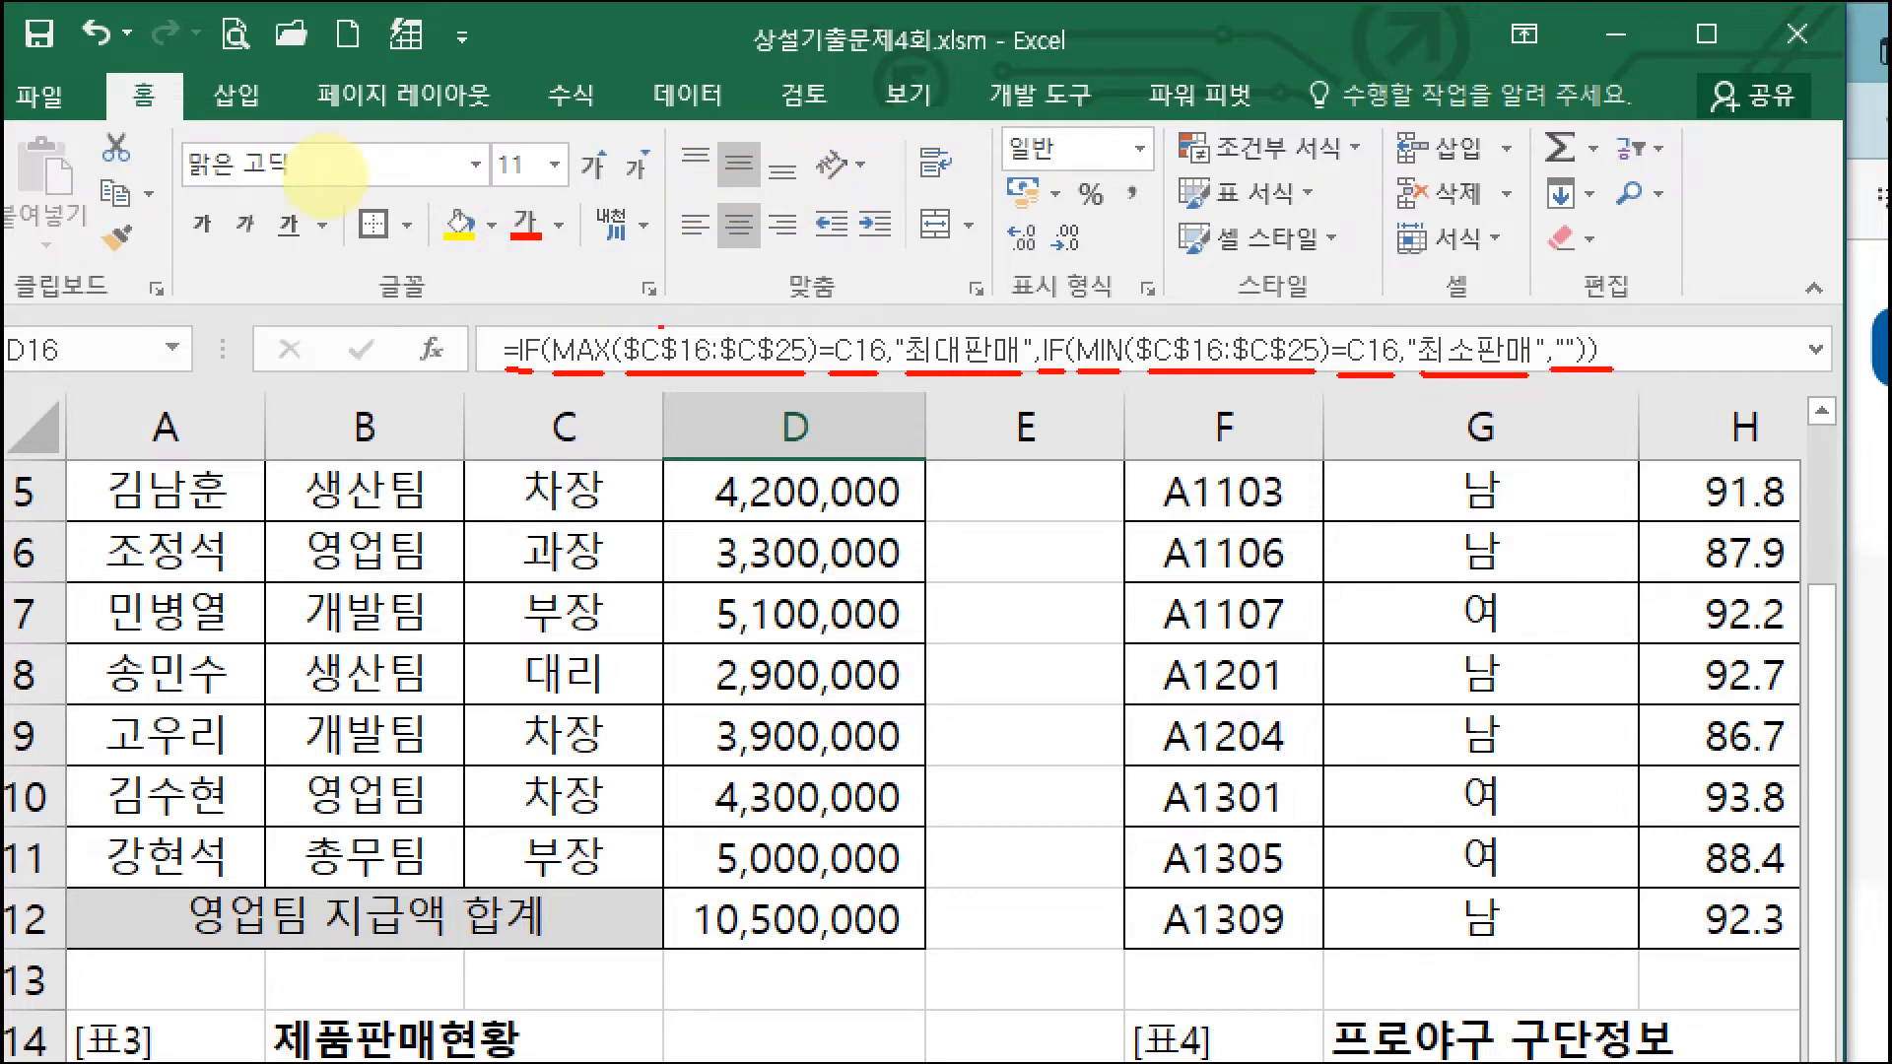
Step: Fill D16's formula down to D25 and check 최대판매 in D18 and 최소판매 in D22
key("Escape")
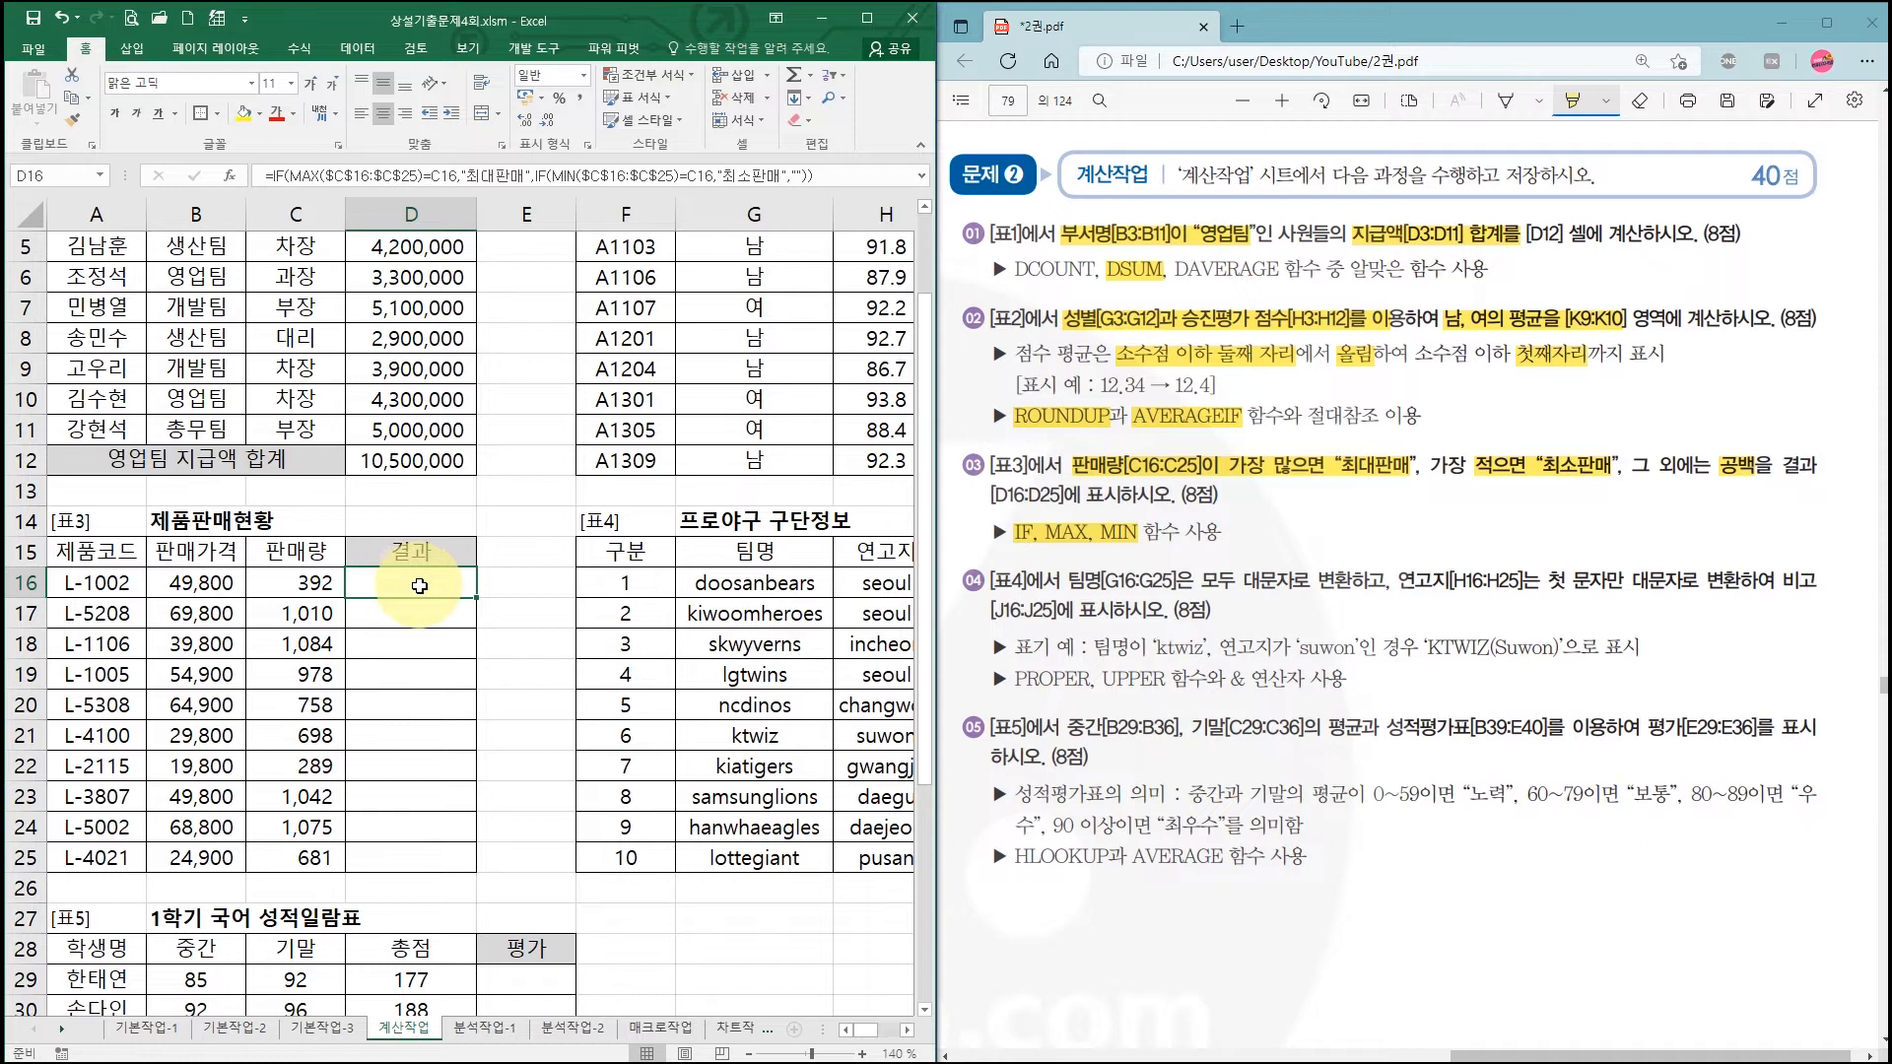
left_click_drag(477, 598, 488, 871)
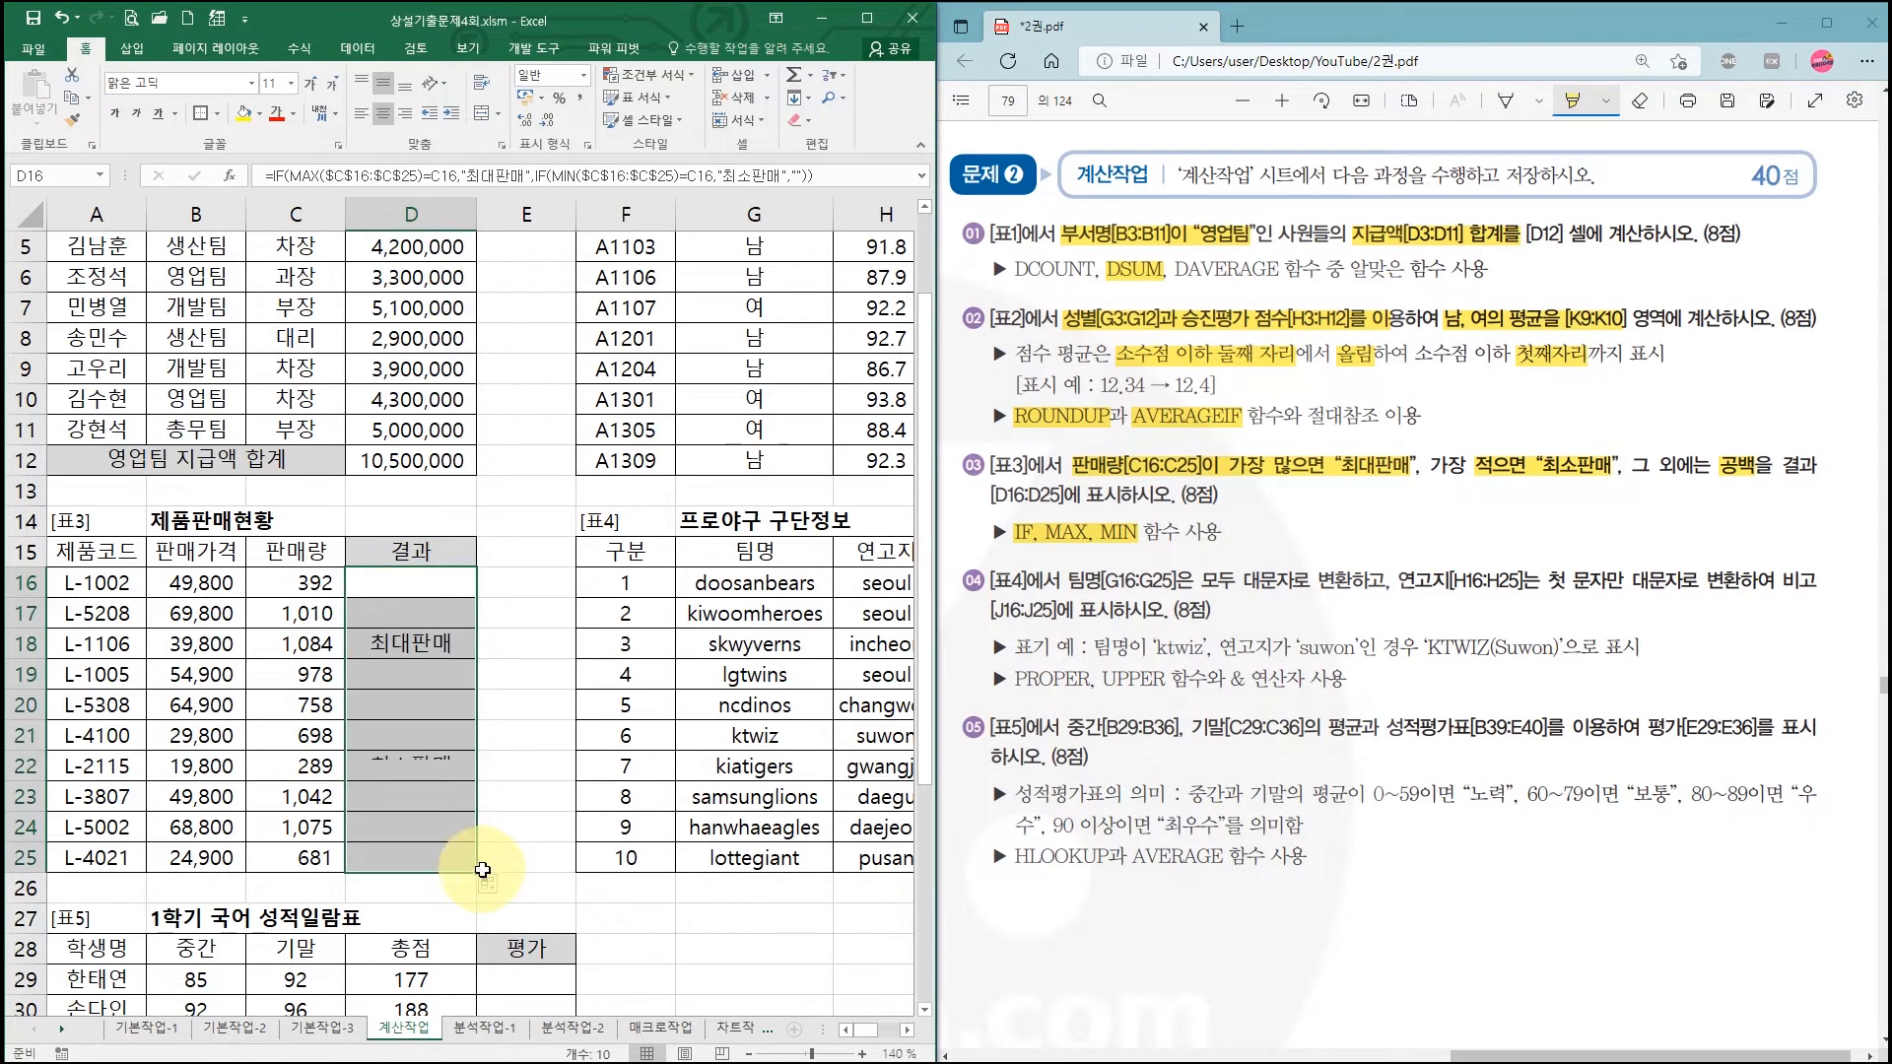
left_click(433, 643)
left_click(418, 770)
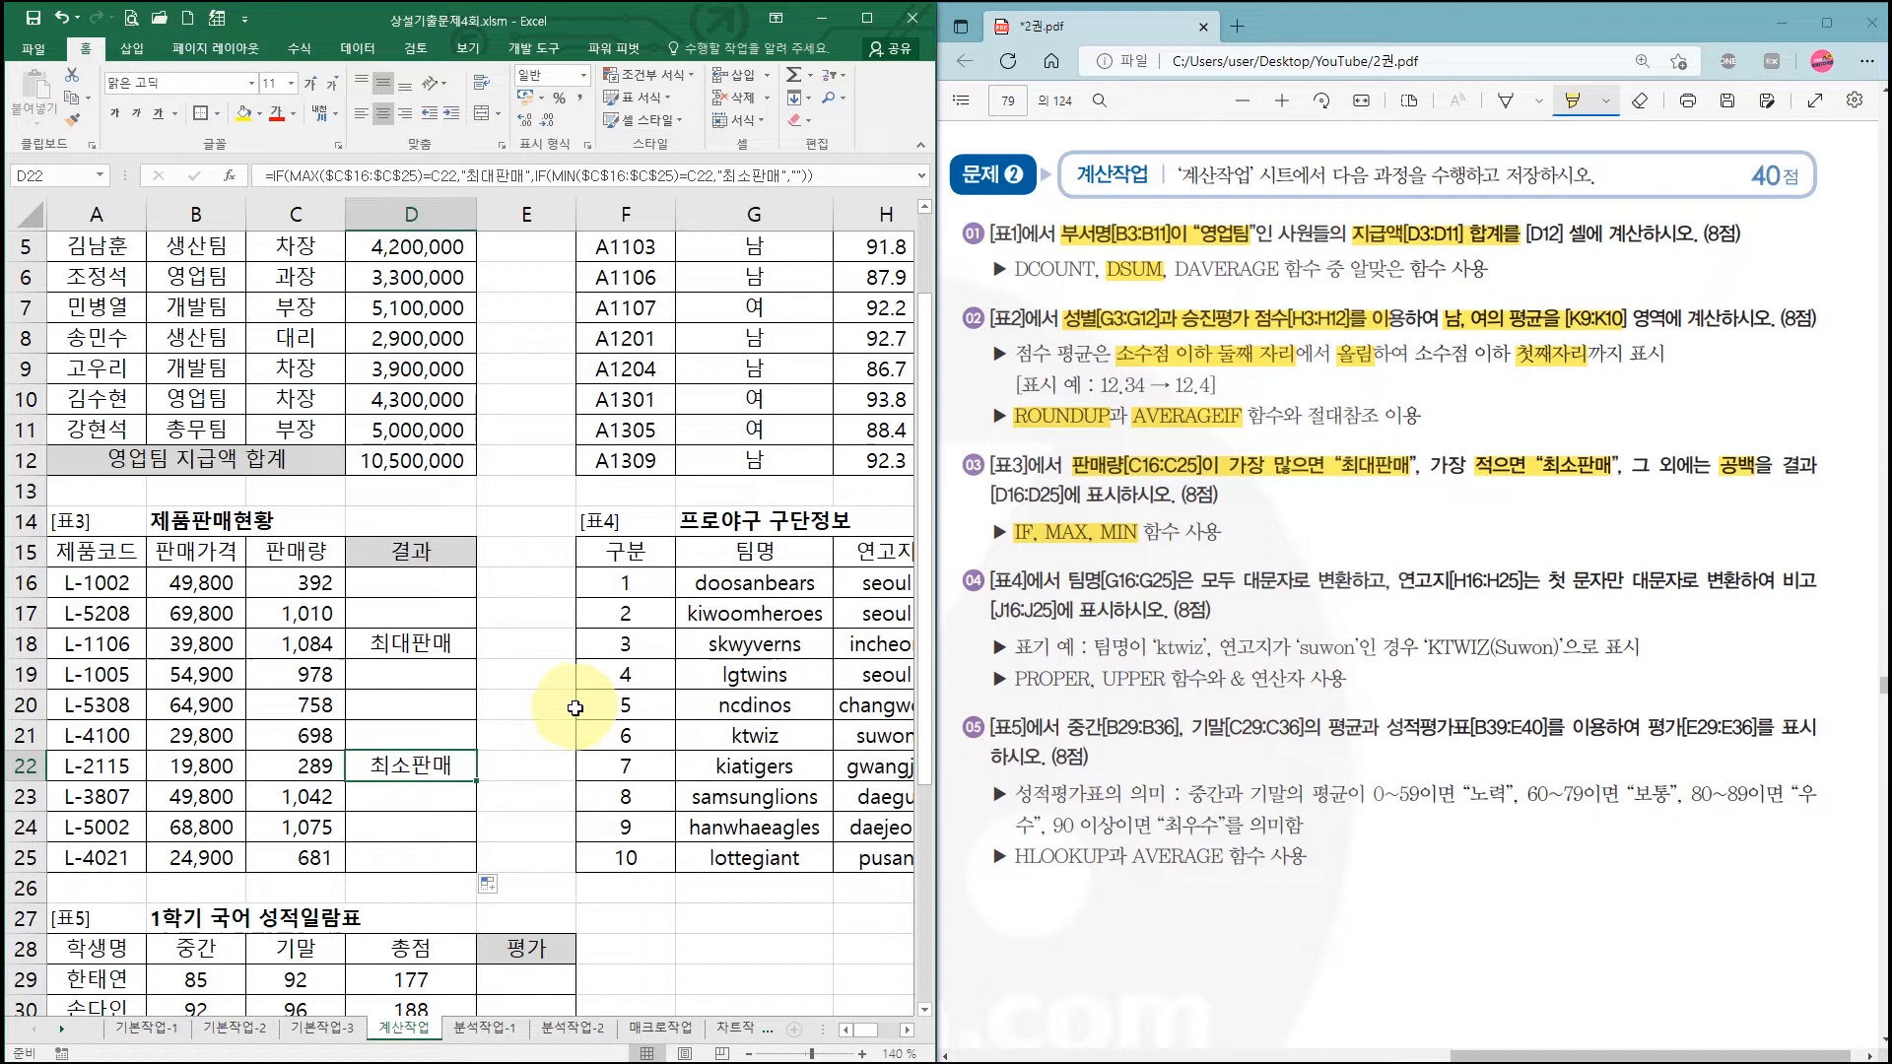
Step: Scroll right to bring the 표4 비고 column into view
left_click(908, 1034)
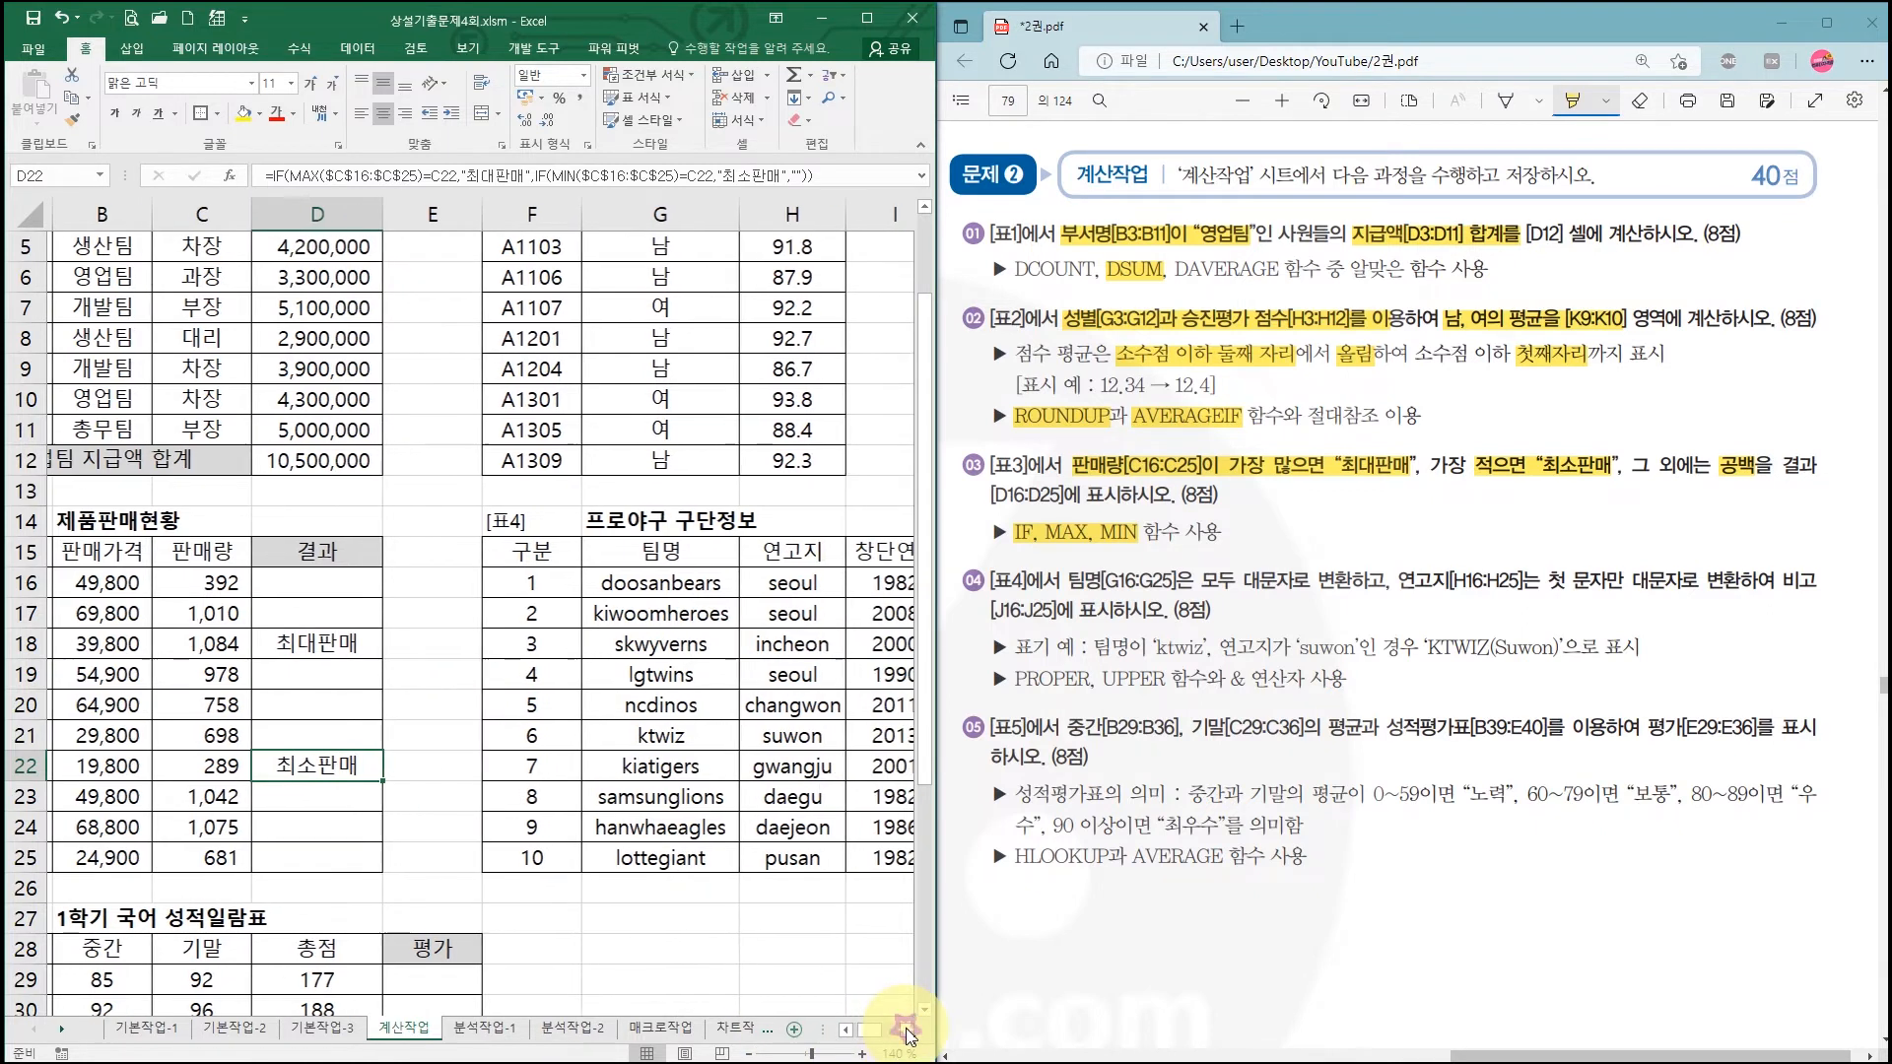
left_click(908, 1034)
left_click(907, 1034)
left_click(908, 1034)
left_click(907, 1034)
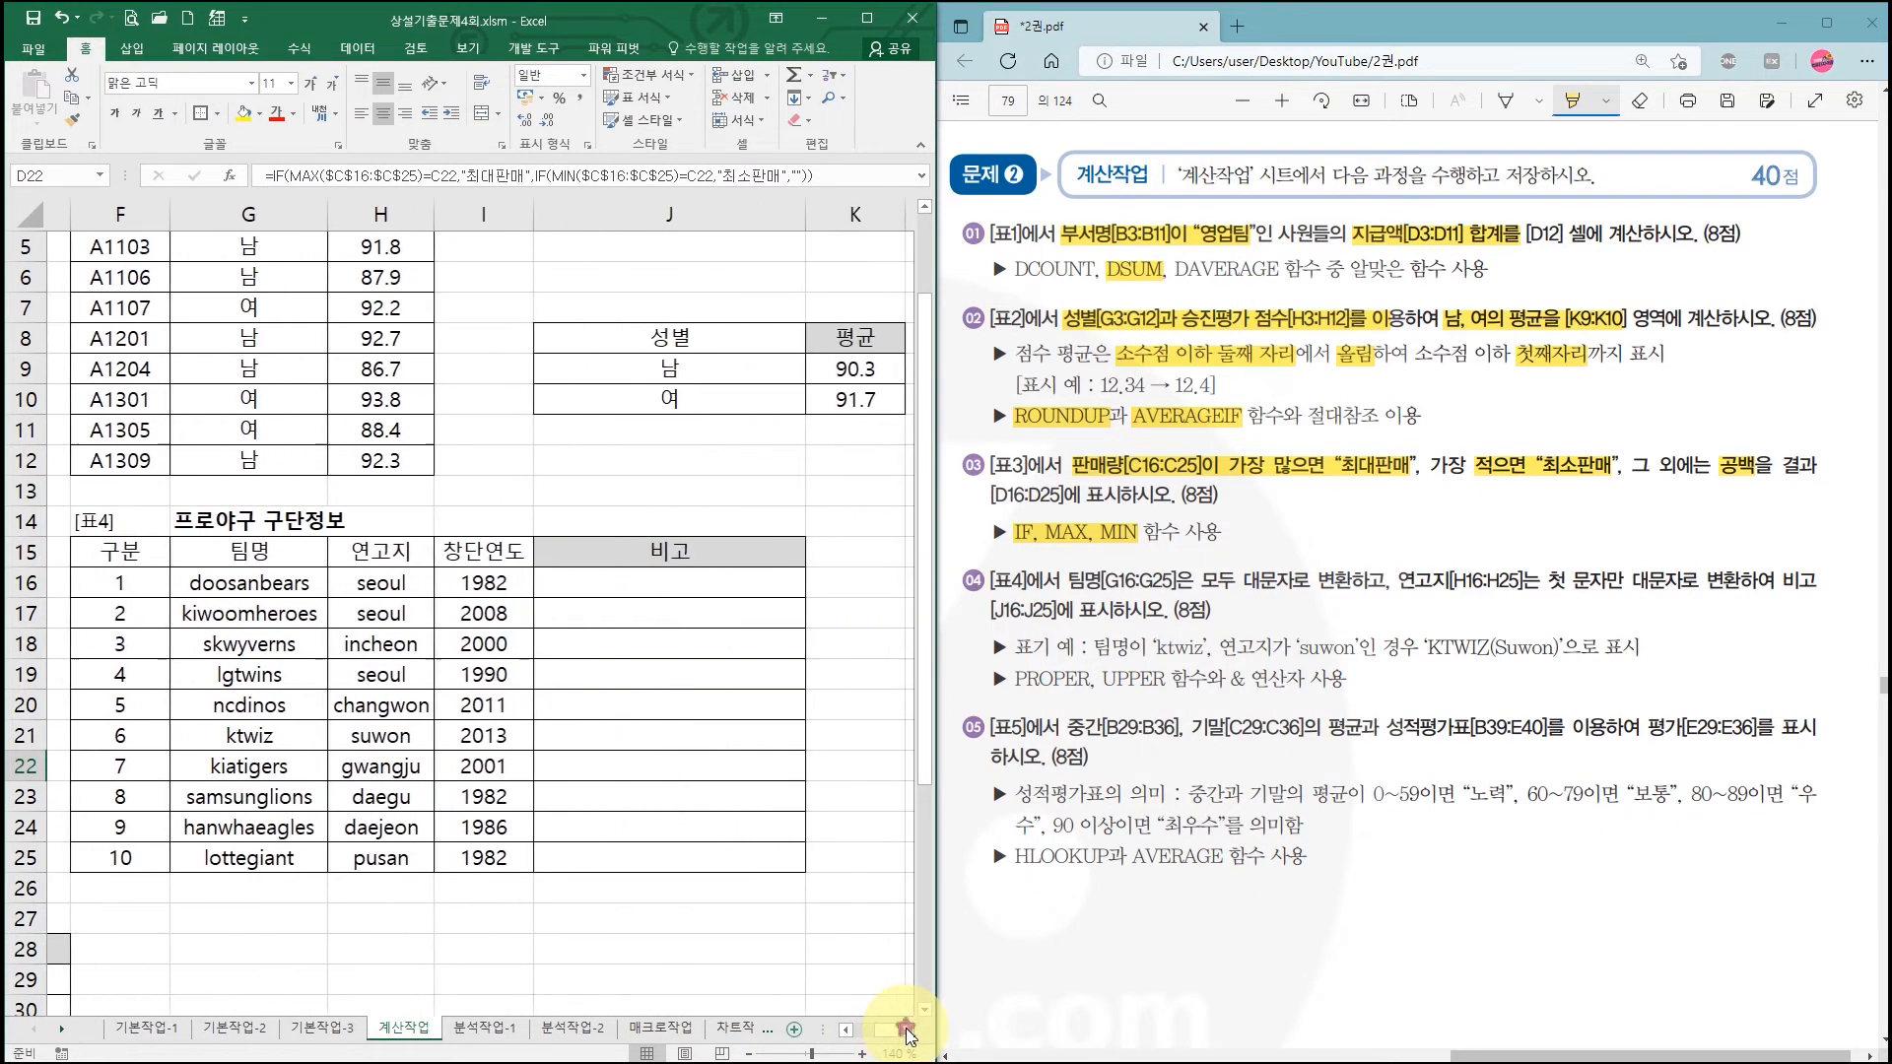
Step: Highlight the uppercase requirement in the PDF and enter =UPPER(G16) in J16, showing DOOSANBEARS
left_click(844, 1030)
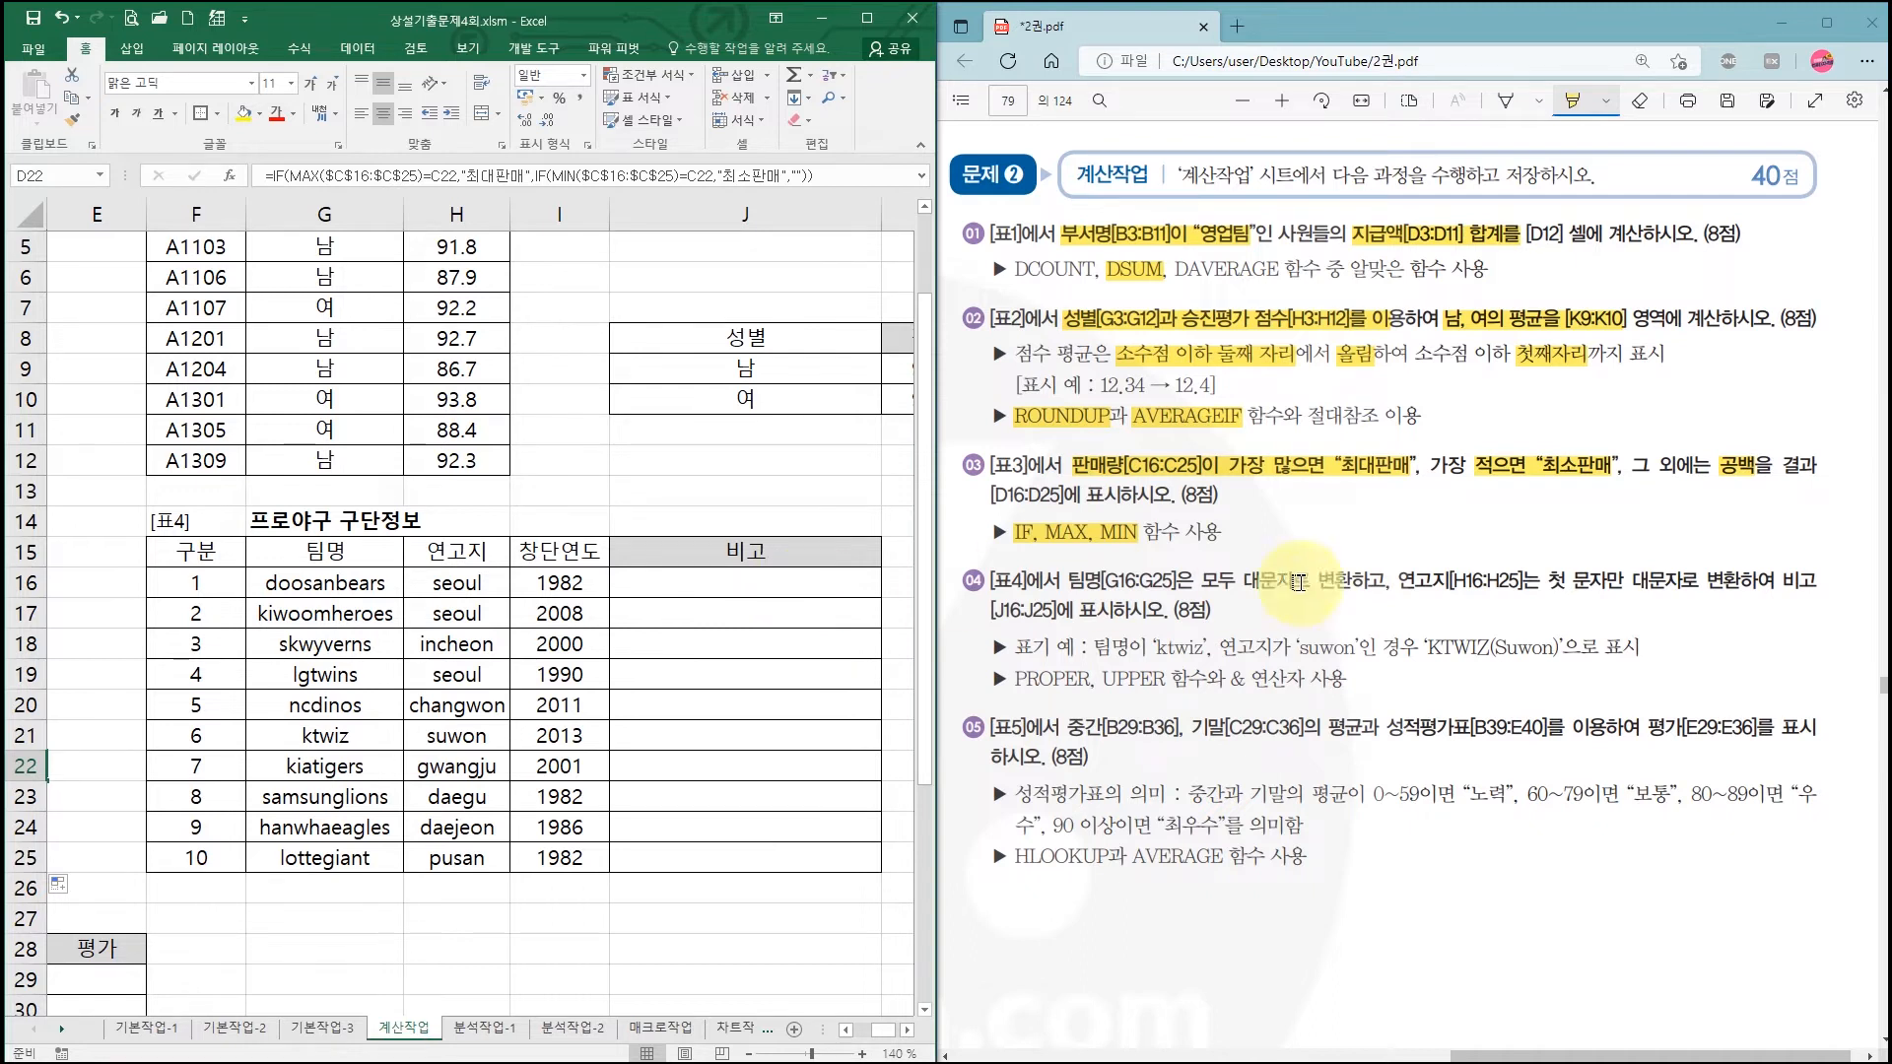
left_click_drag(1069, 581, 1355, 581)
left_click(771, 585)
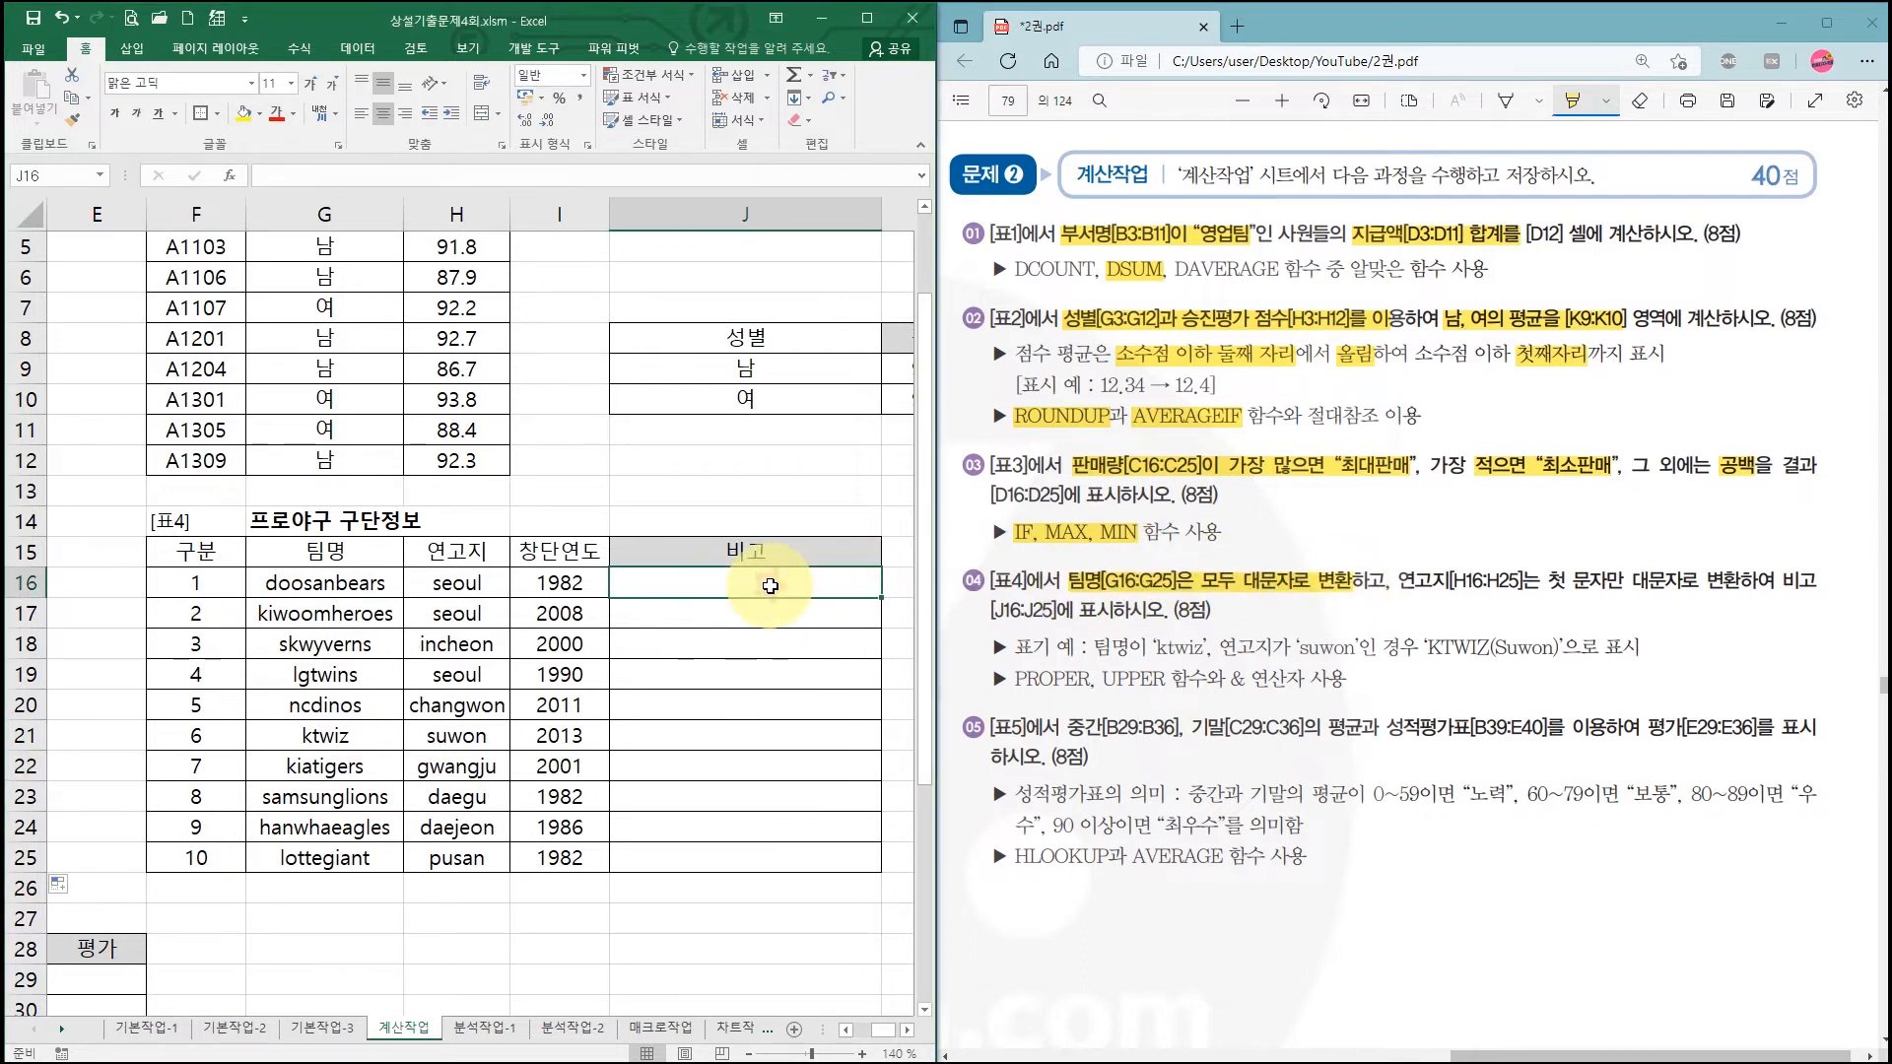
type("=ㅓㅔ")
key("BackSpace")
type("upper")
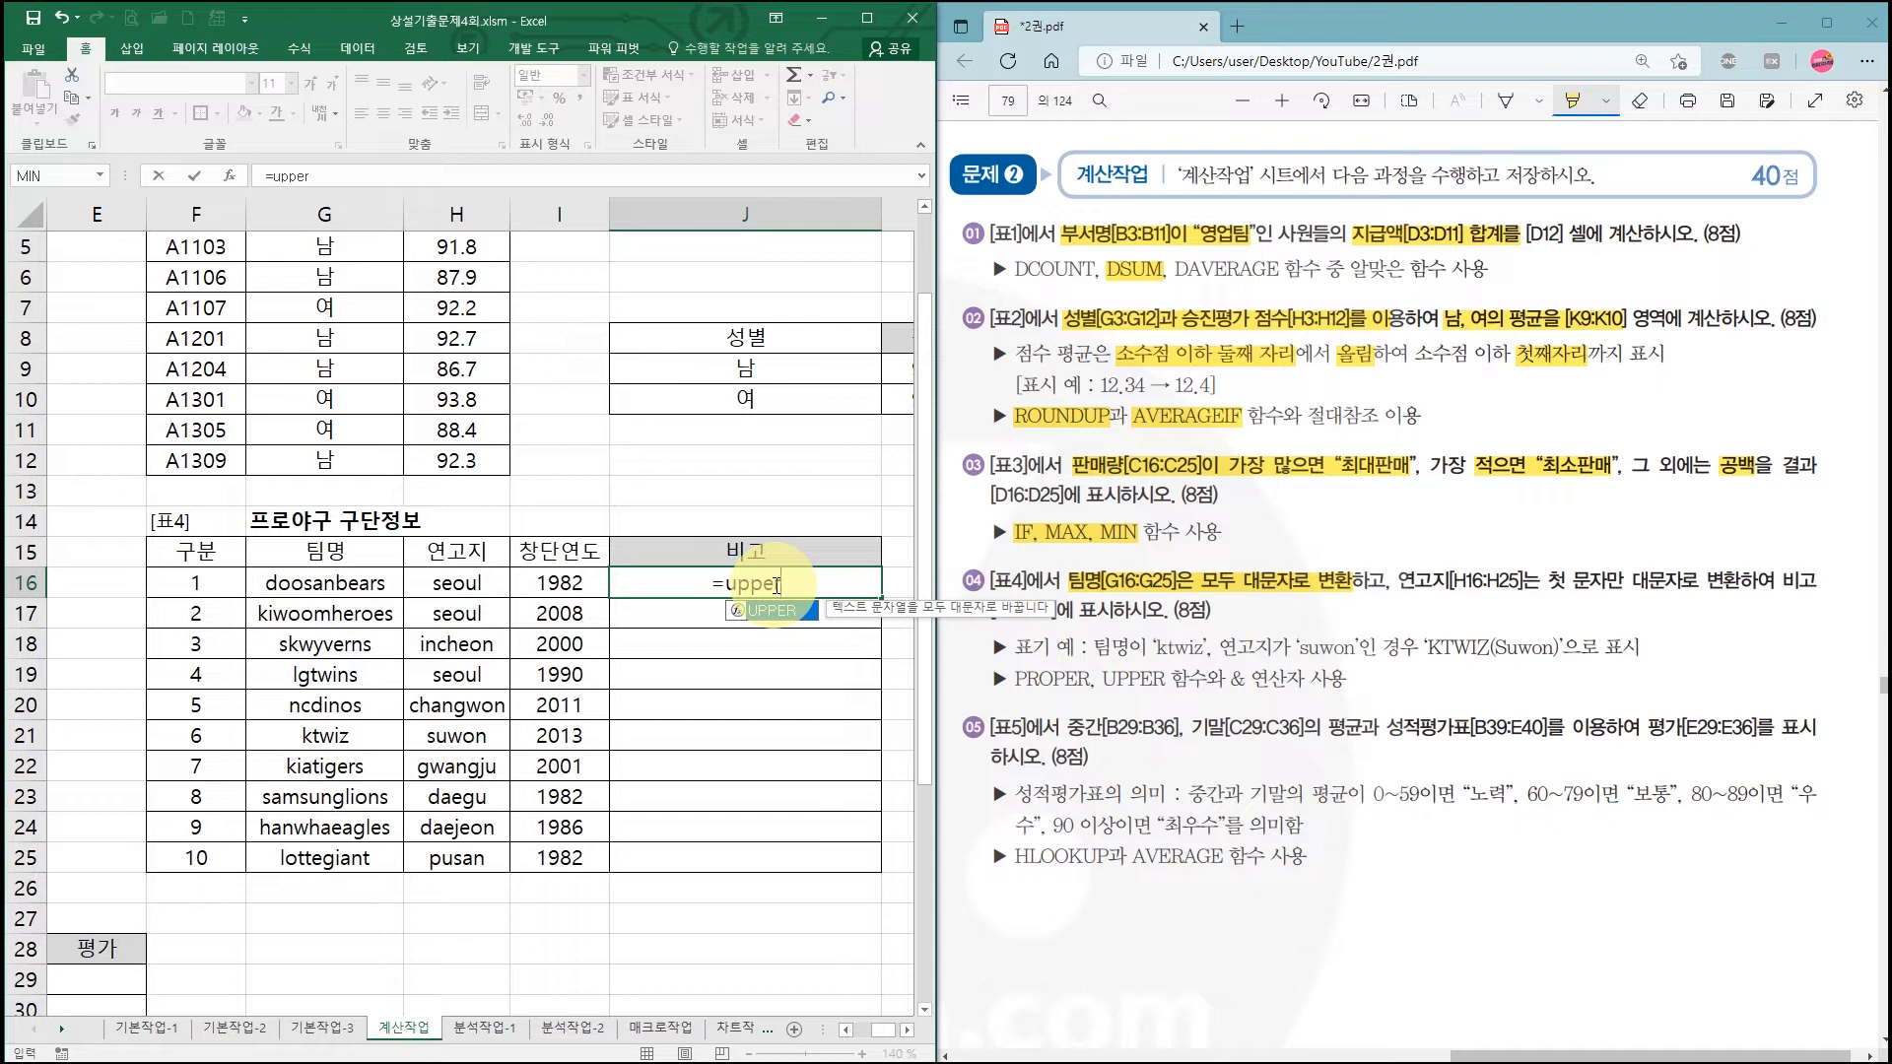
key("ctrl+a")
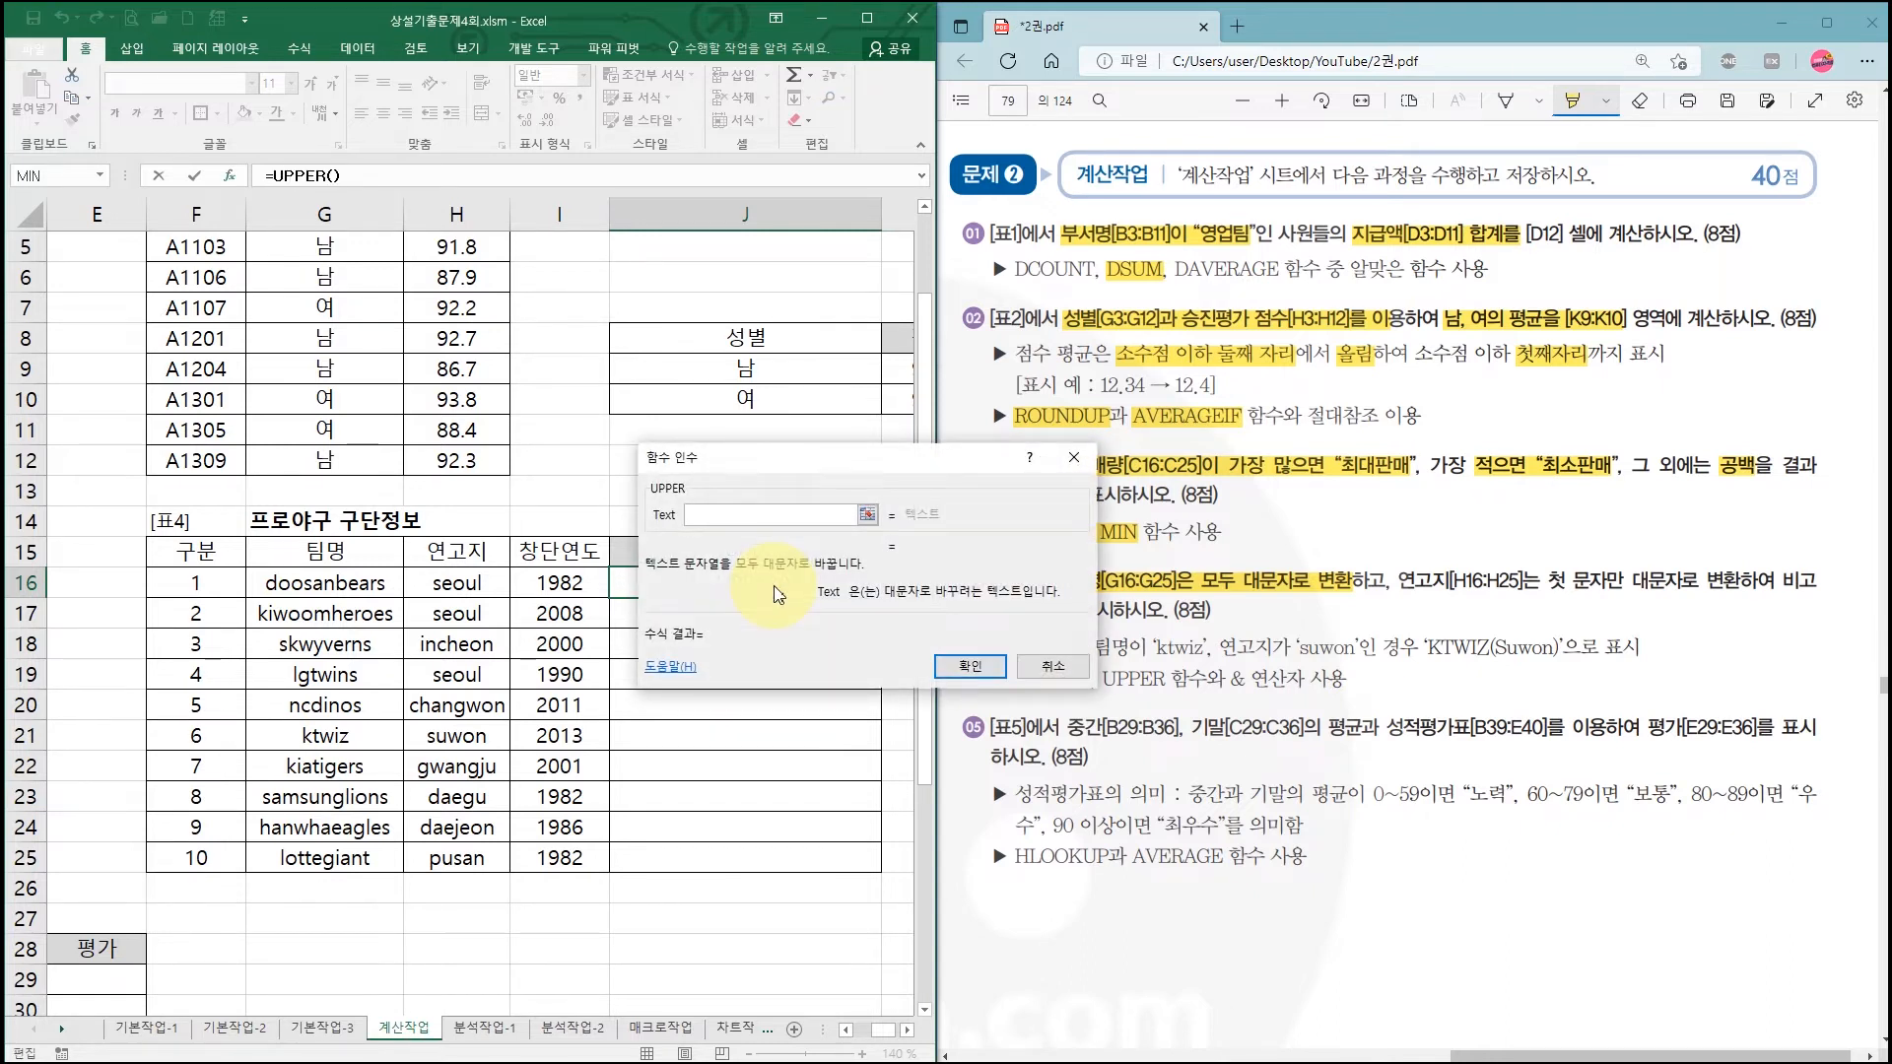
left_click(771, 469)
left_click_drag(771, 469, 763, 644)
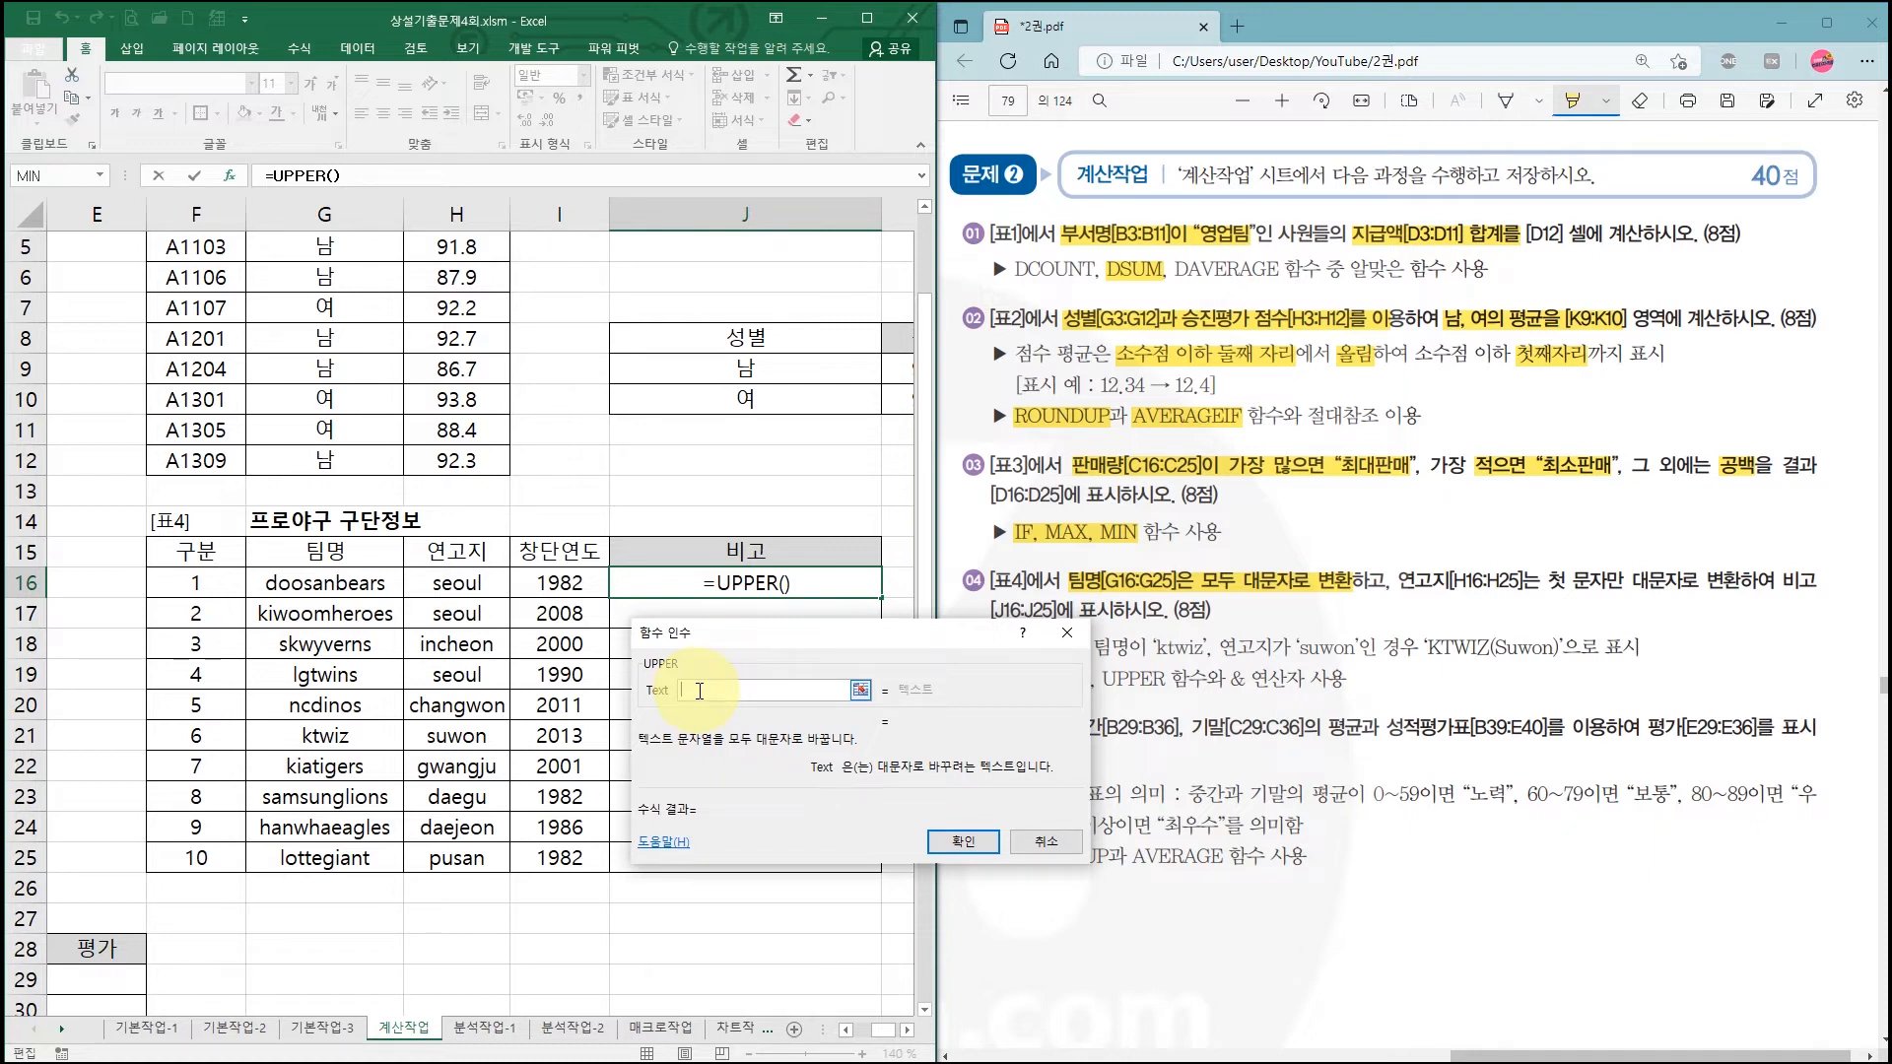
left_click(345, 584)
left_click(963, 842)
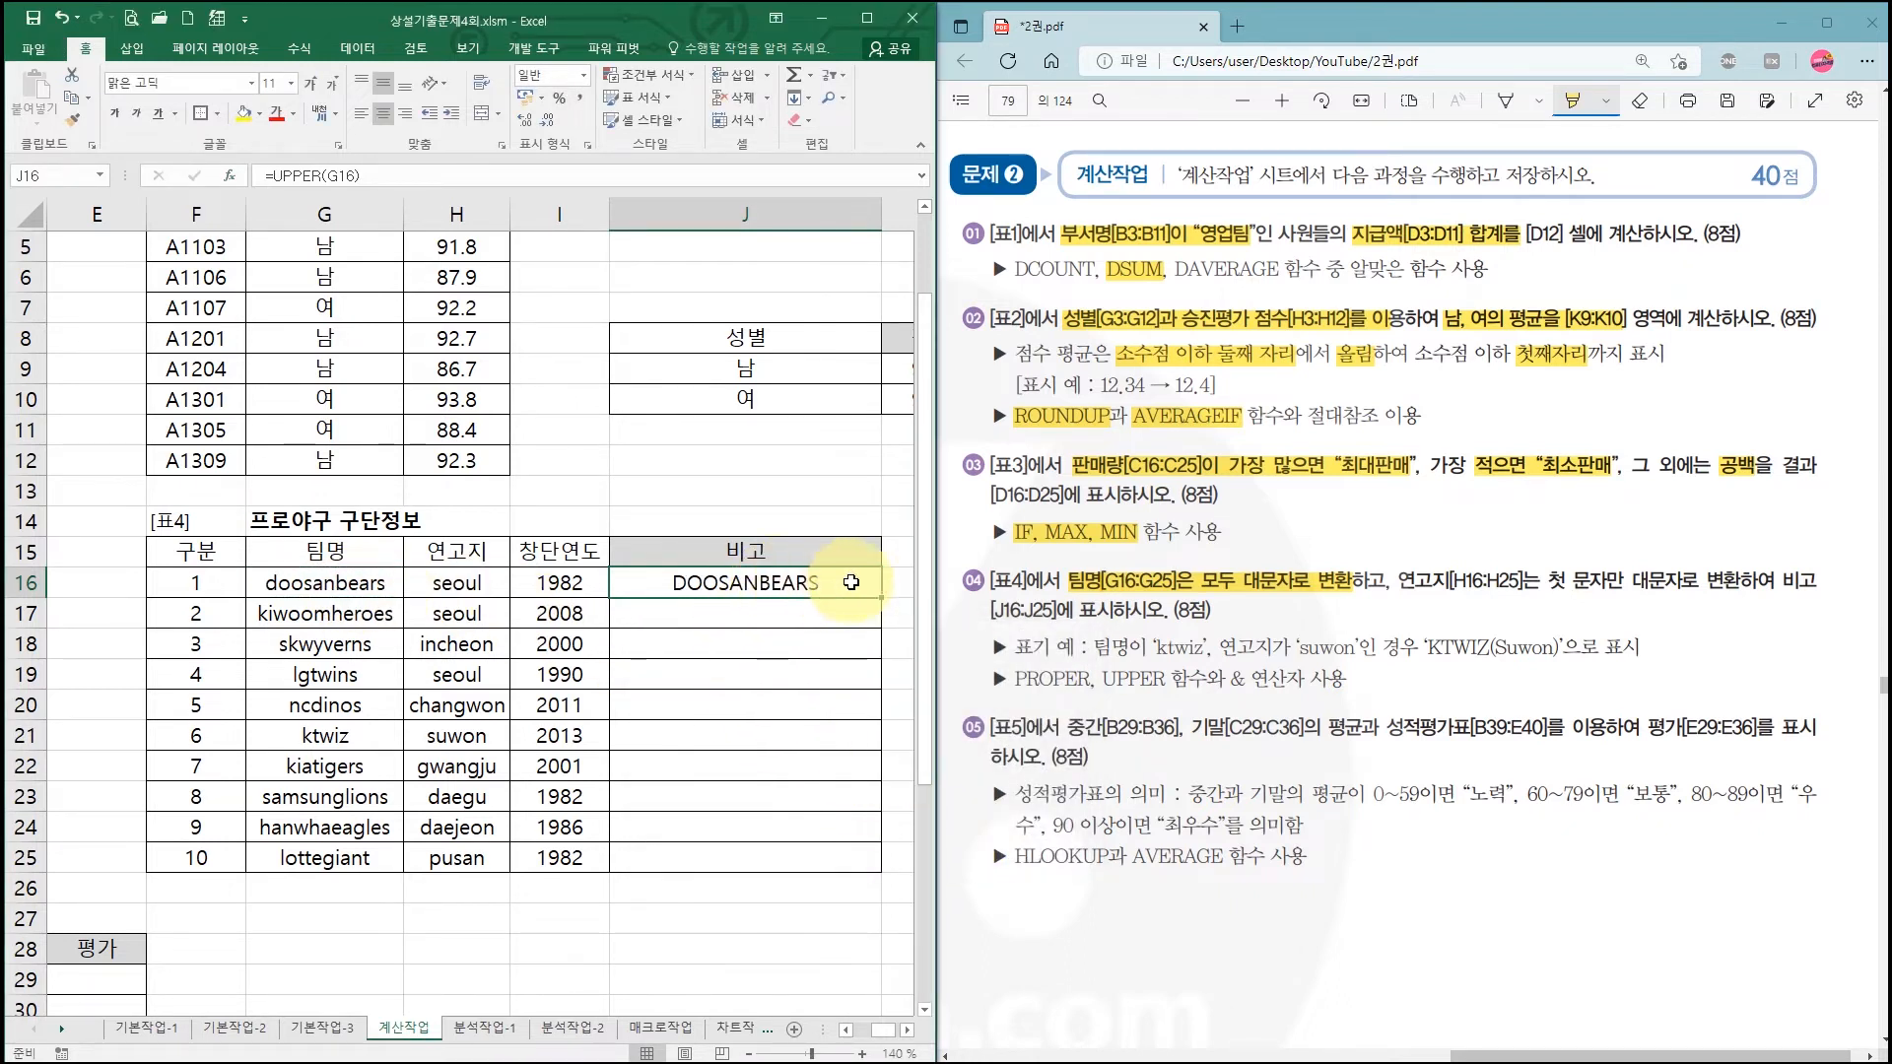
Step: Highlight the region-capitalising rule and KTWIZ example, then extend J16 to =UPPER(G16)&"("
mouse_move(1288, 610)
left_mouse_down()
mouse_move(1364, 583)
mouse_move(1731, 581)
left_mouse_up()
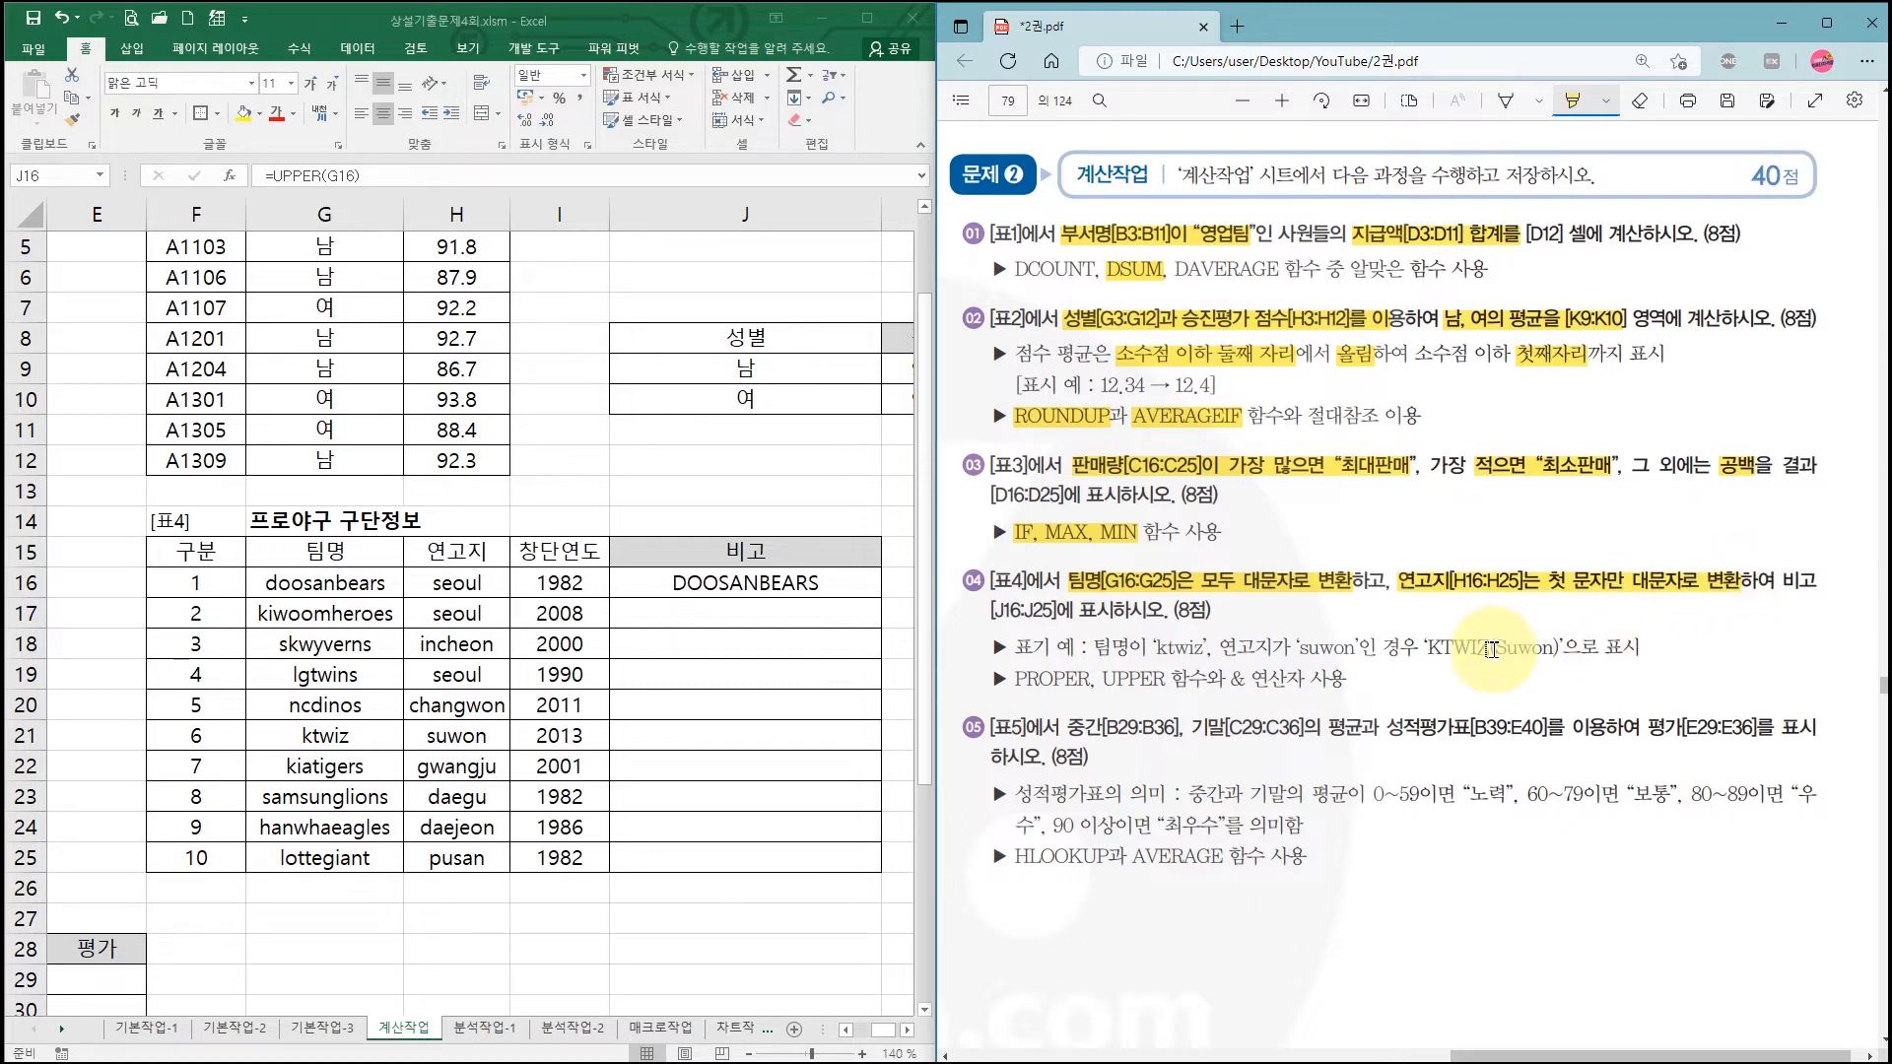
left_click_drag(1424, 646, 1563, 646)
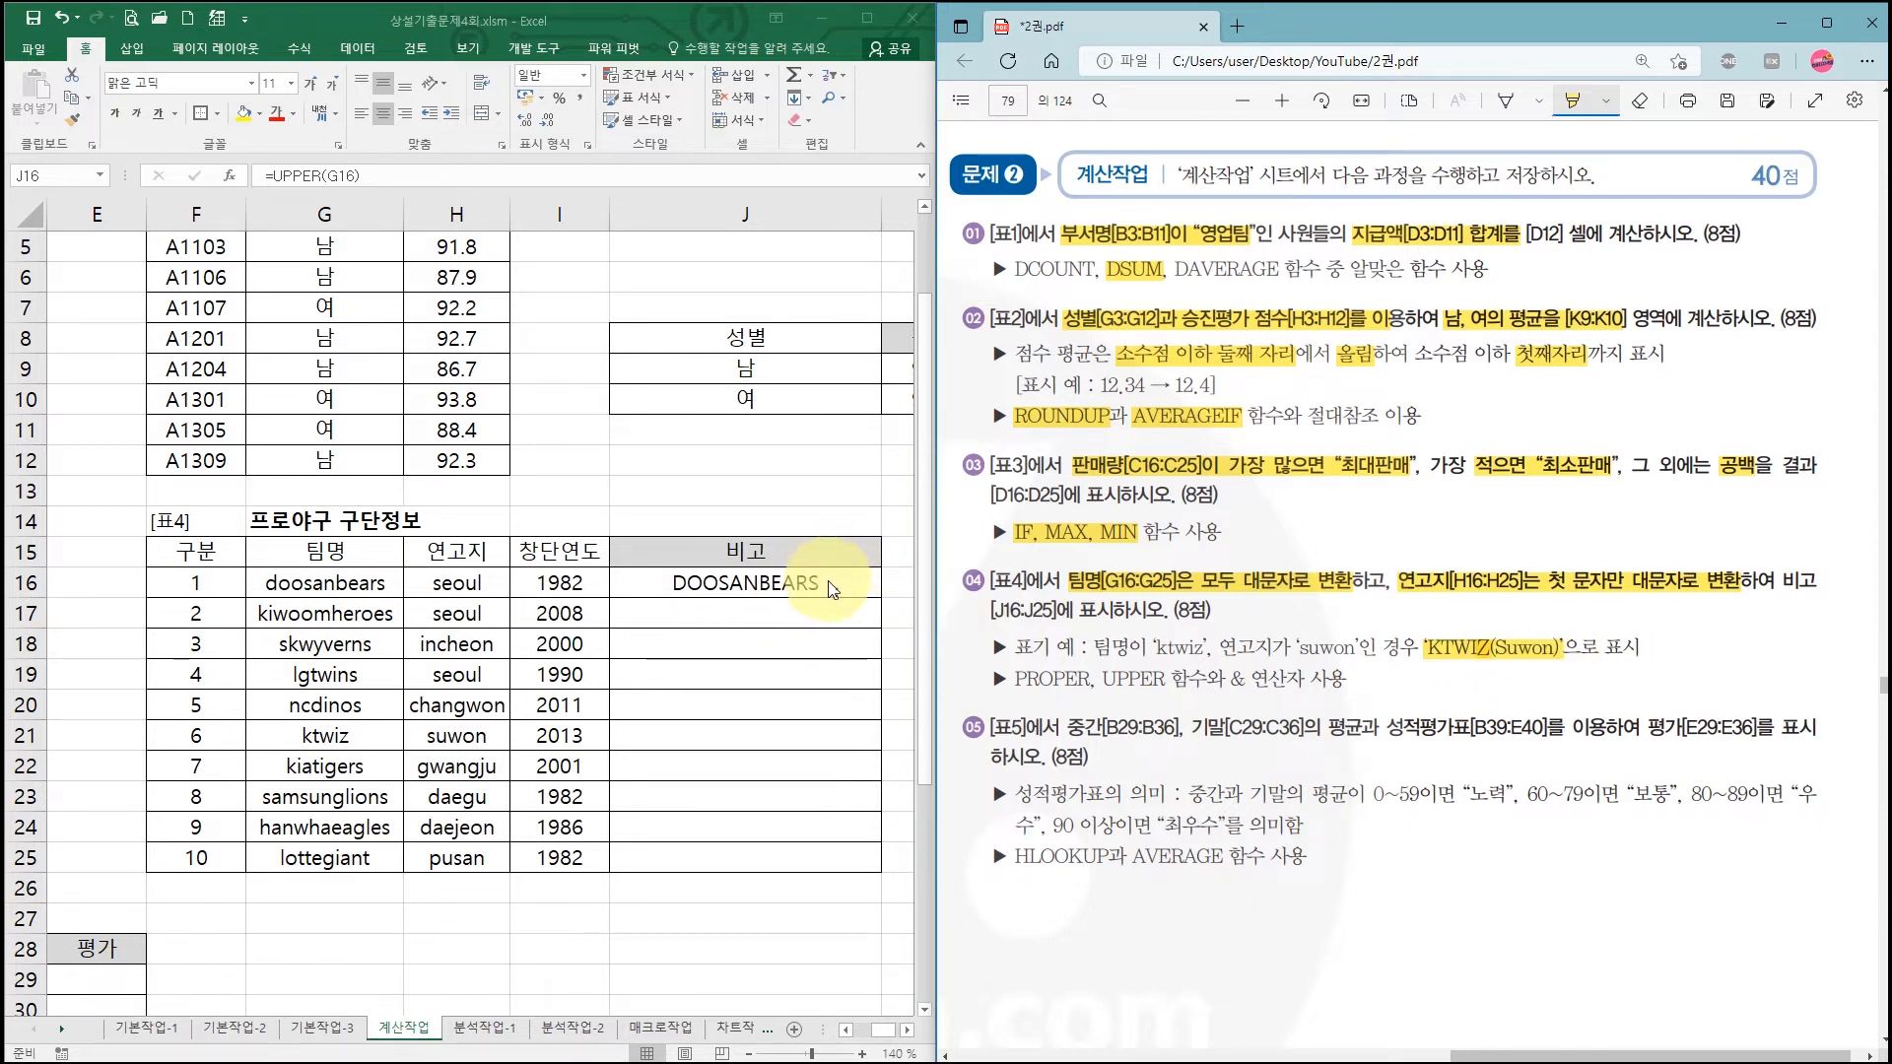
left_click(757, 579)
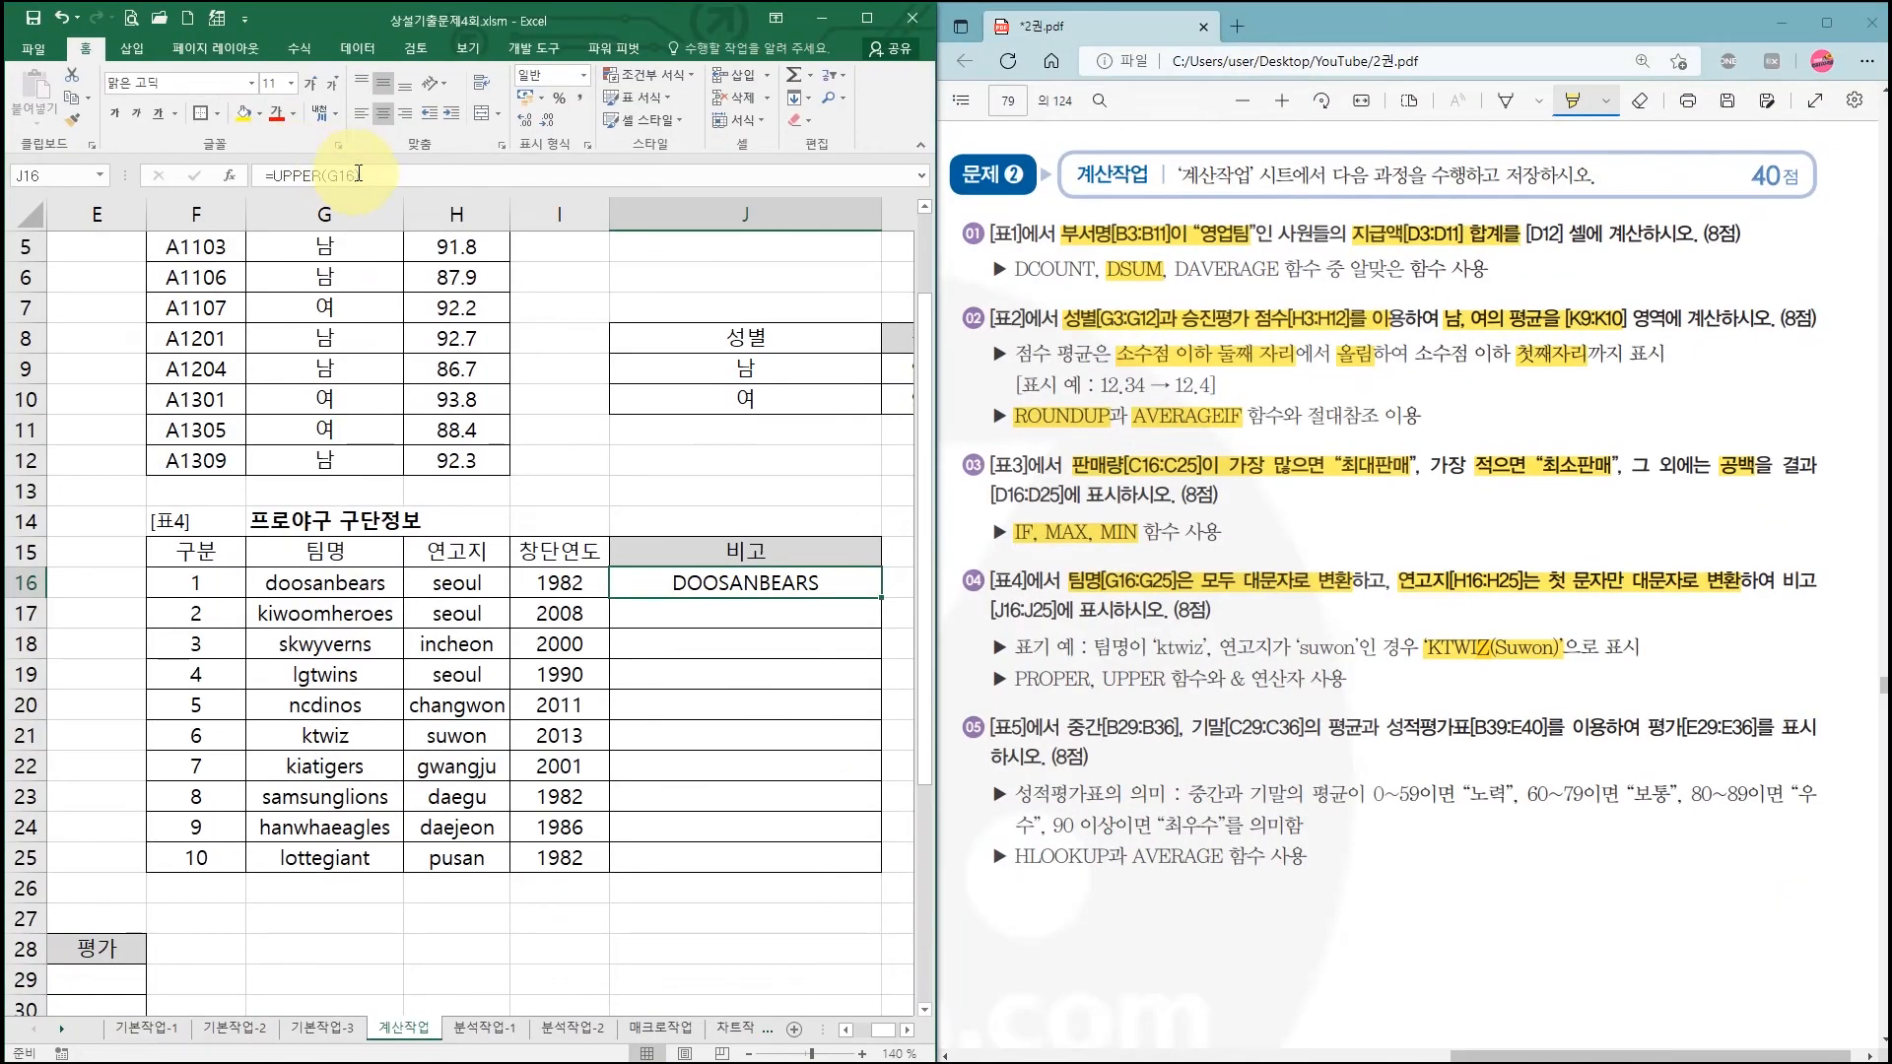
left_click(359, 173)
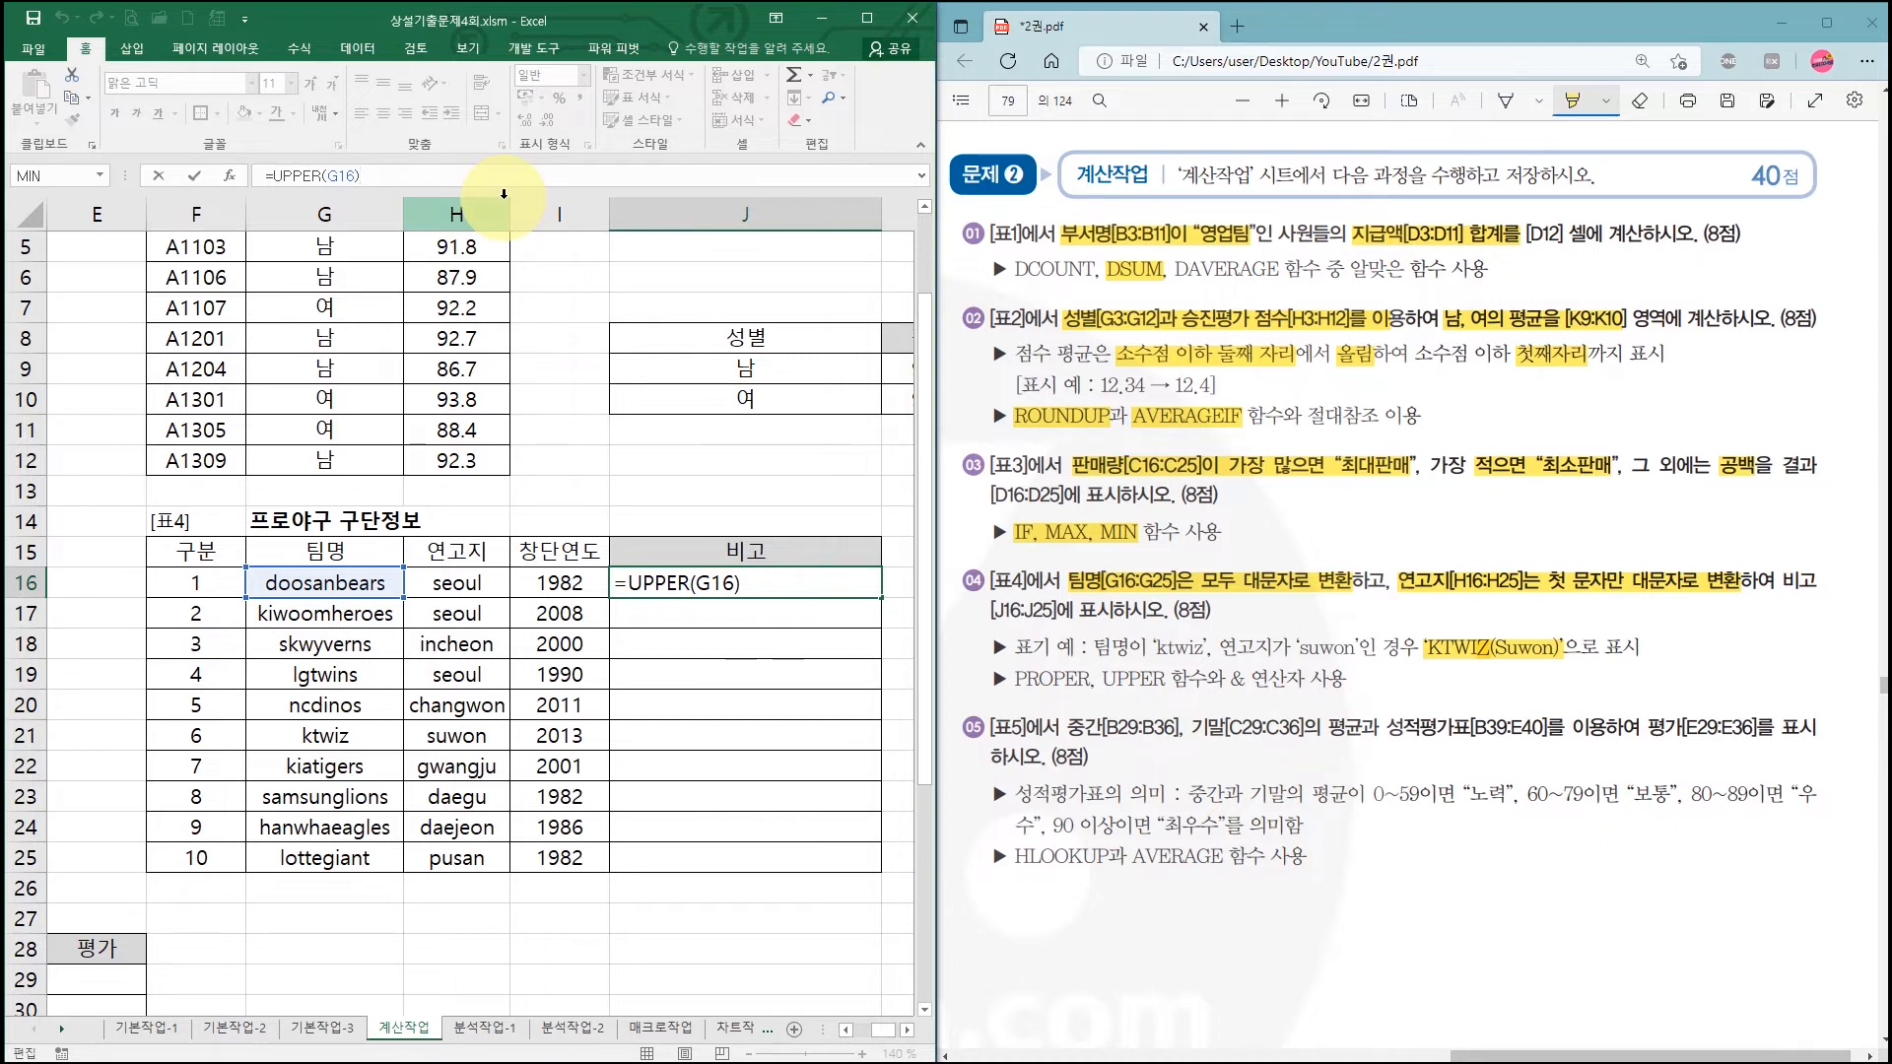
type("&\"(")
key("Return")
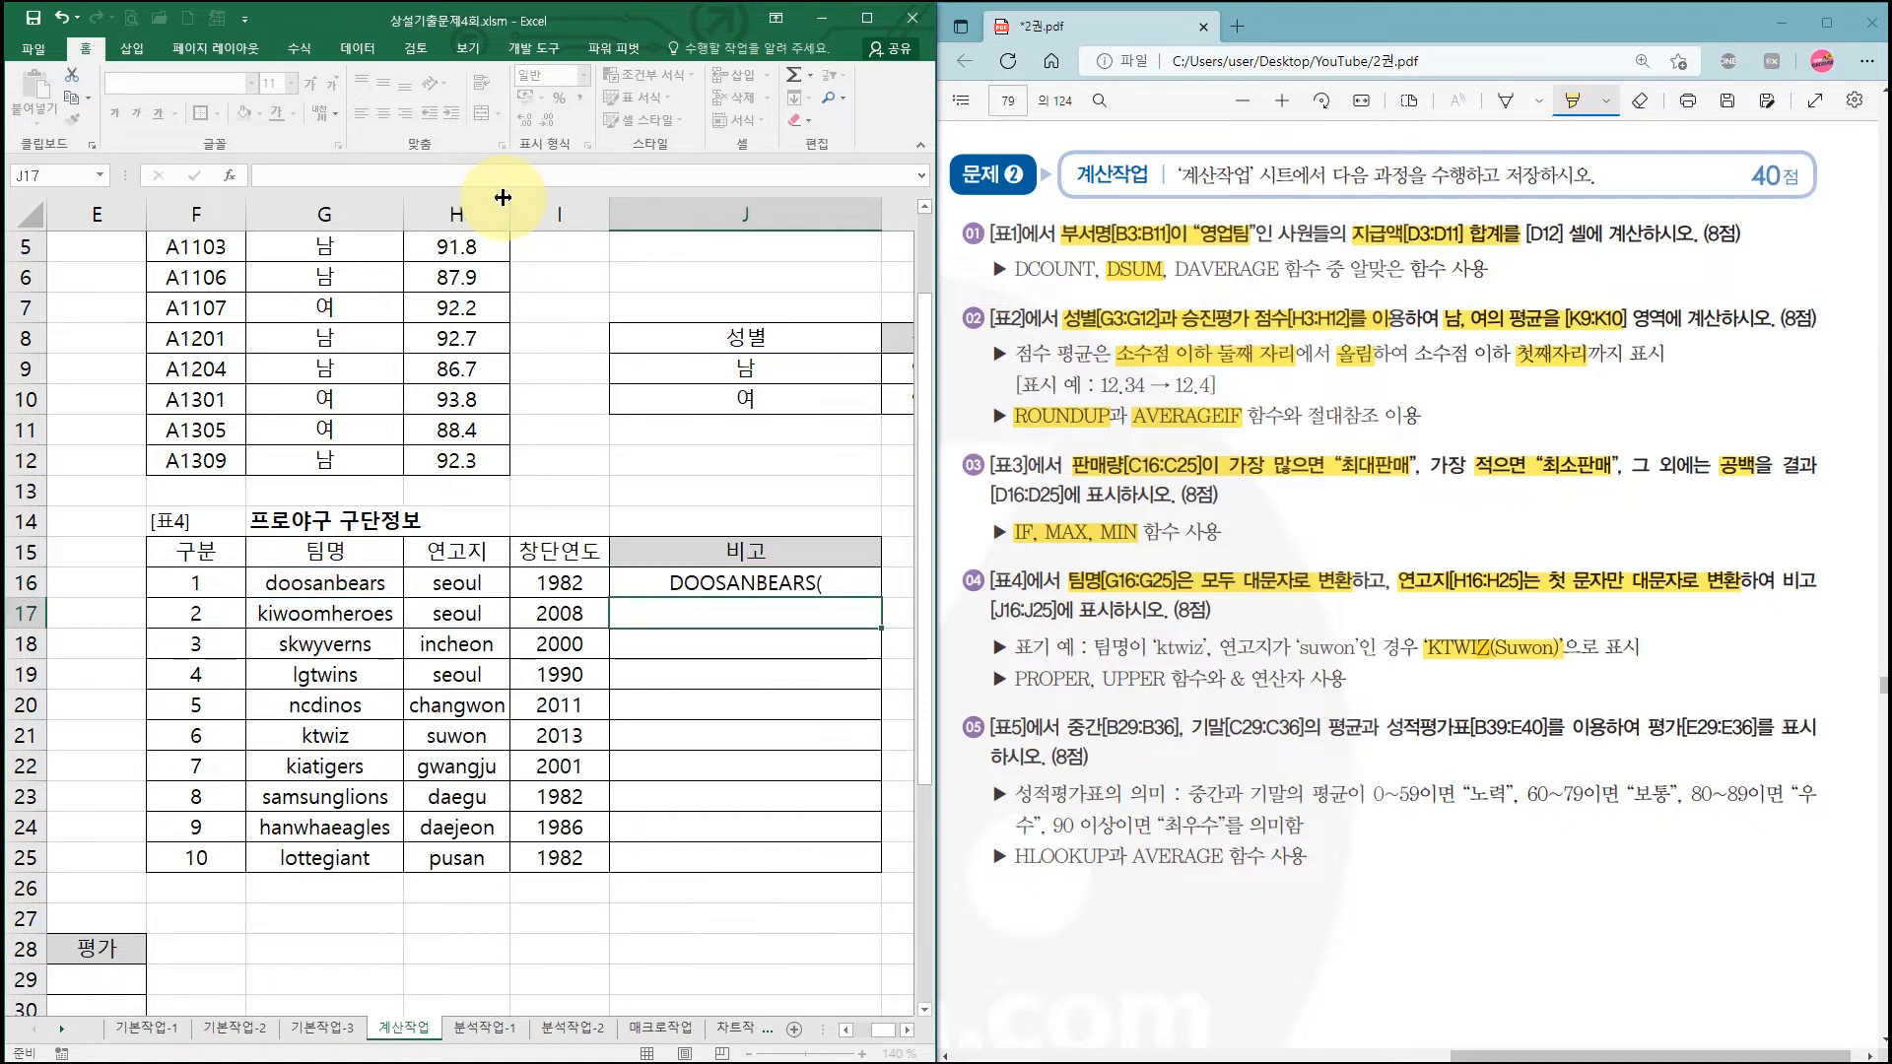
key("Up")
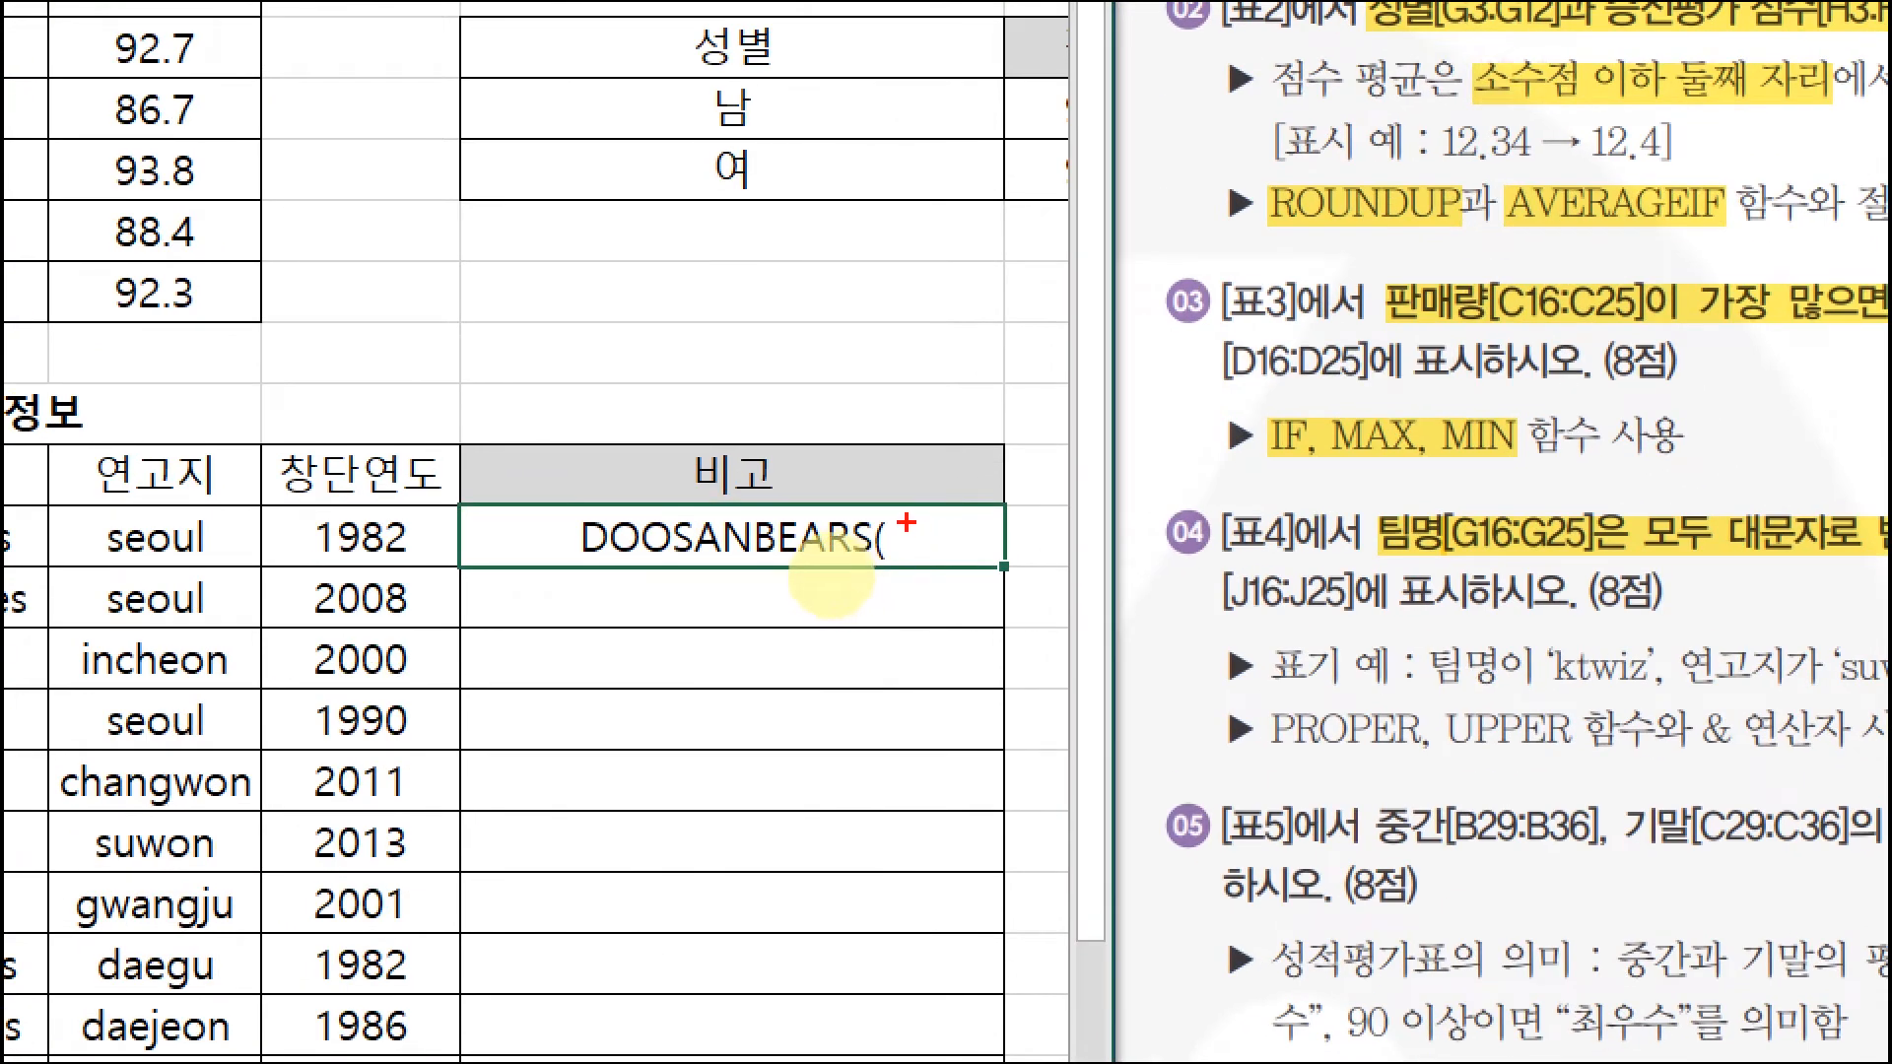
left_click_drag(891, 513, 987, 565)
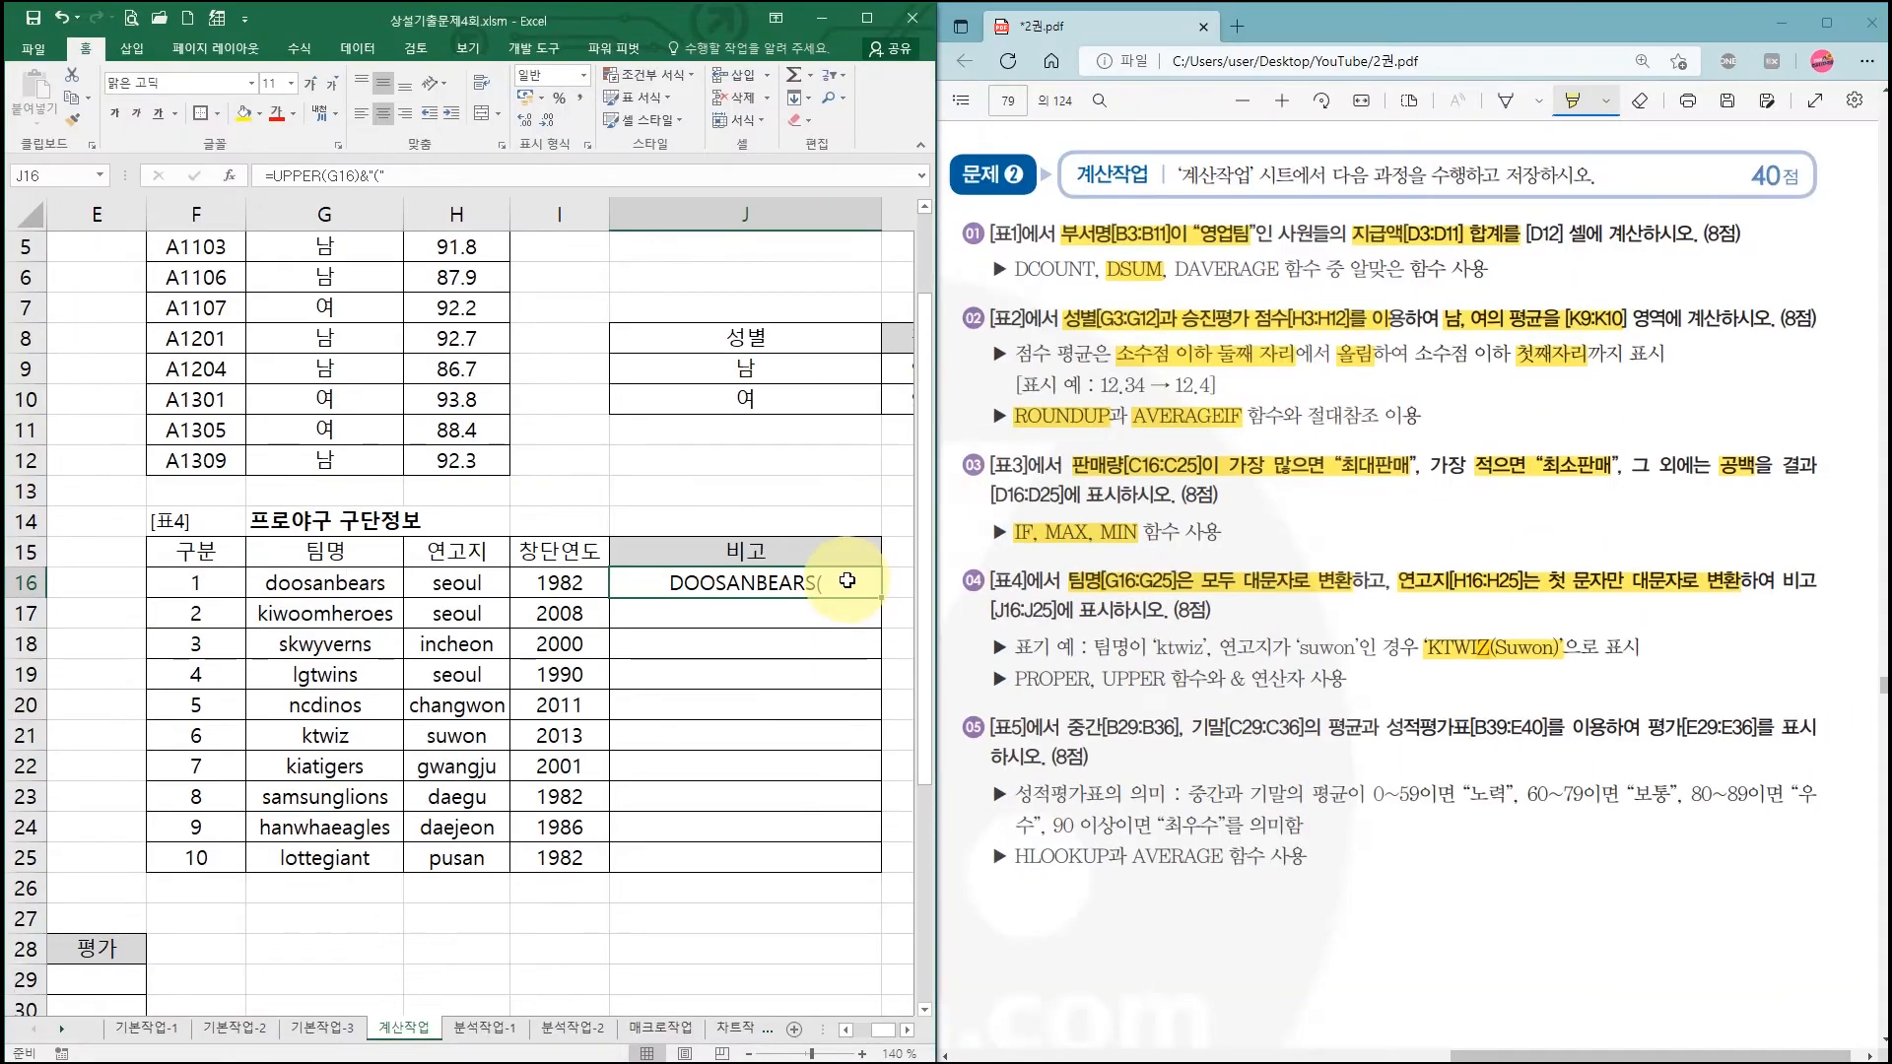
Step: Mark up the J16 formula on screen with the pen
key("ctrl+1")
left_click(355, 192)
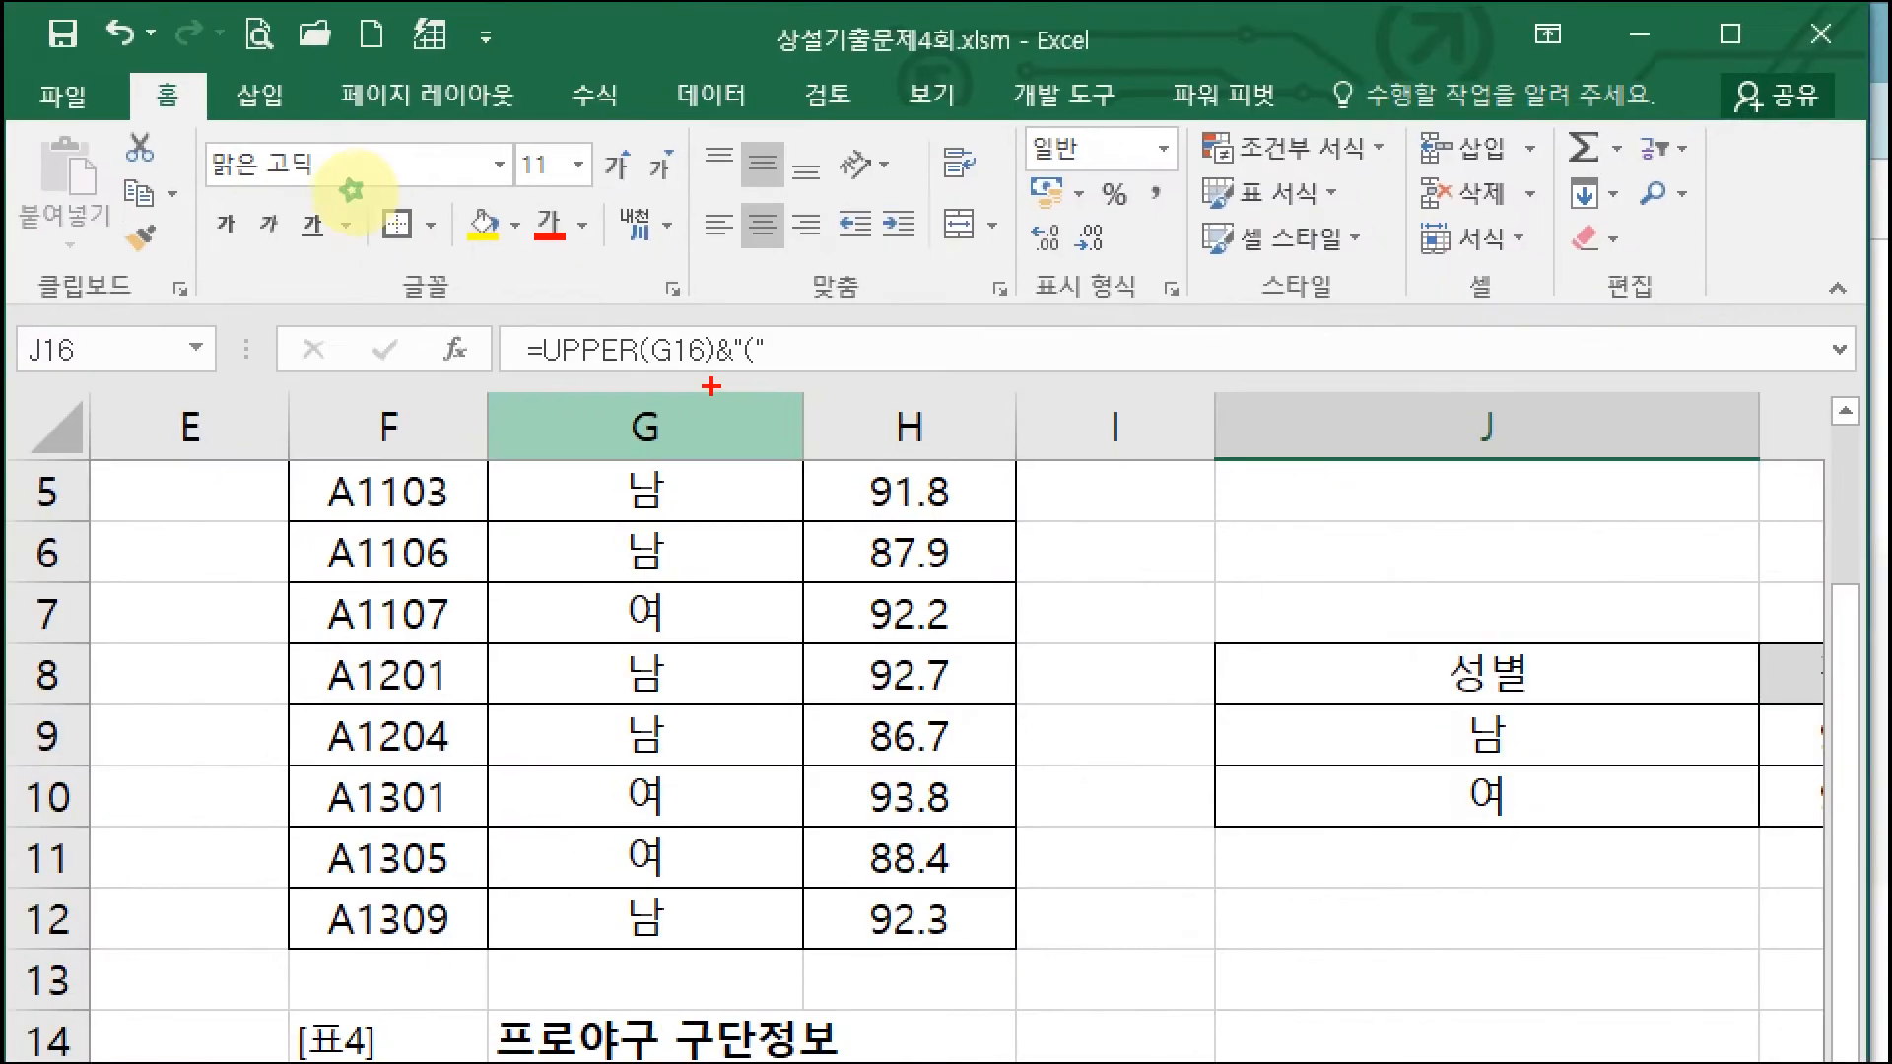
left_click_drag(542, 375, 765, 376)
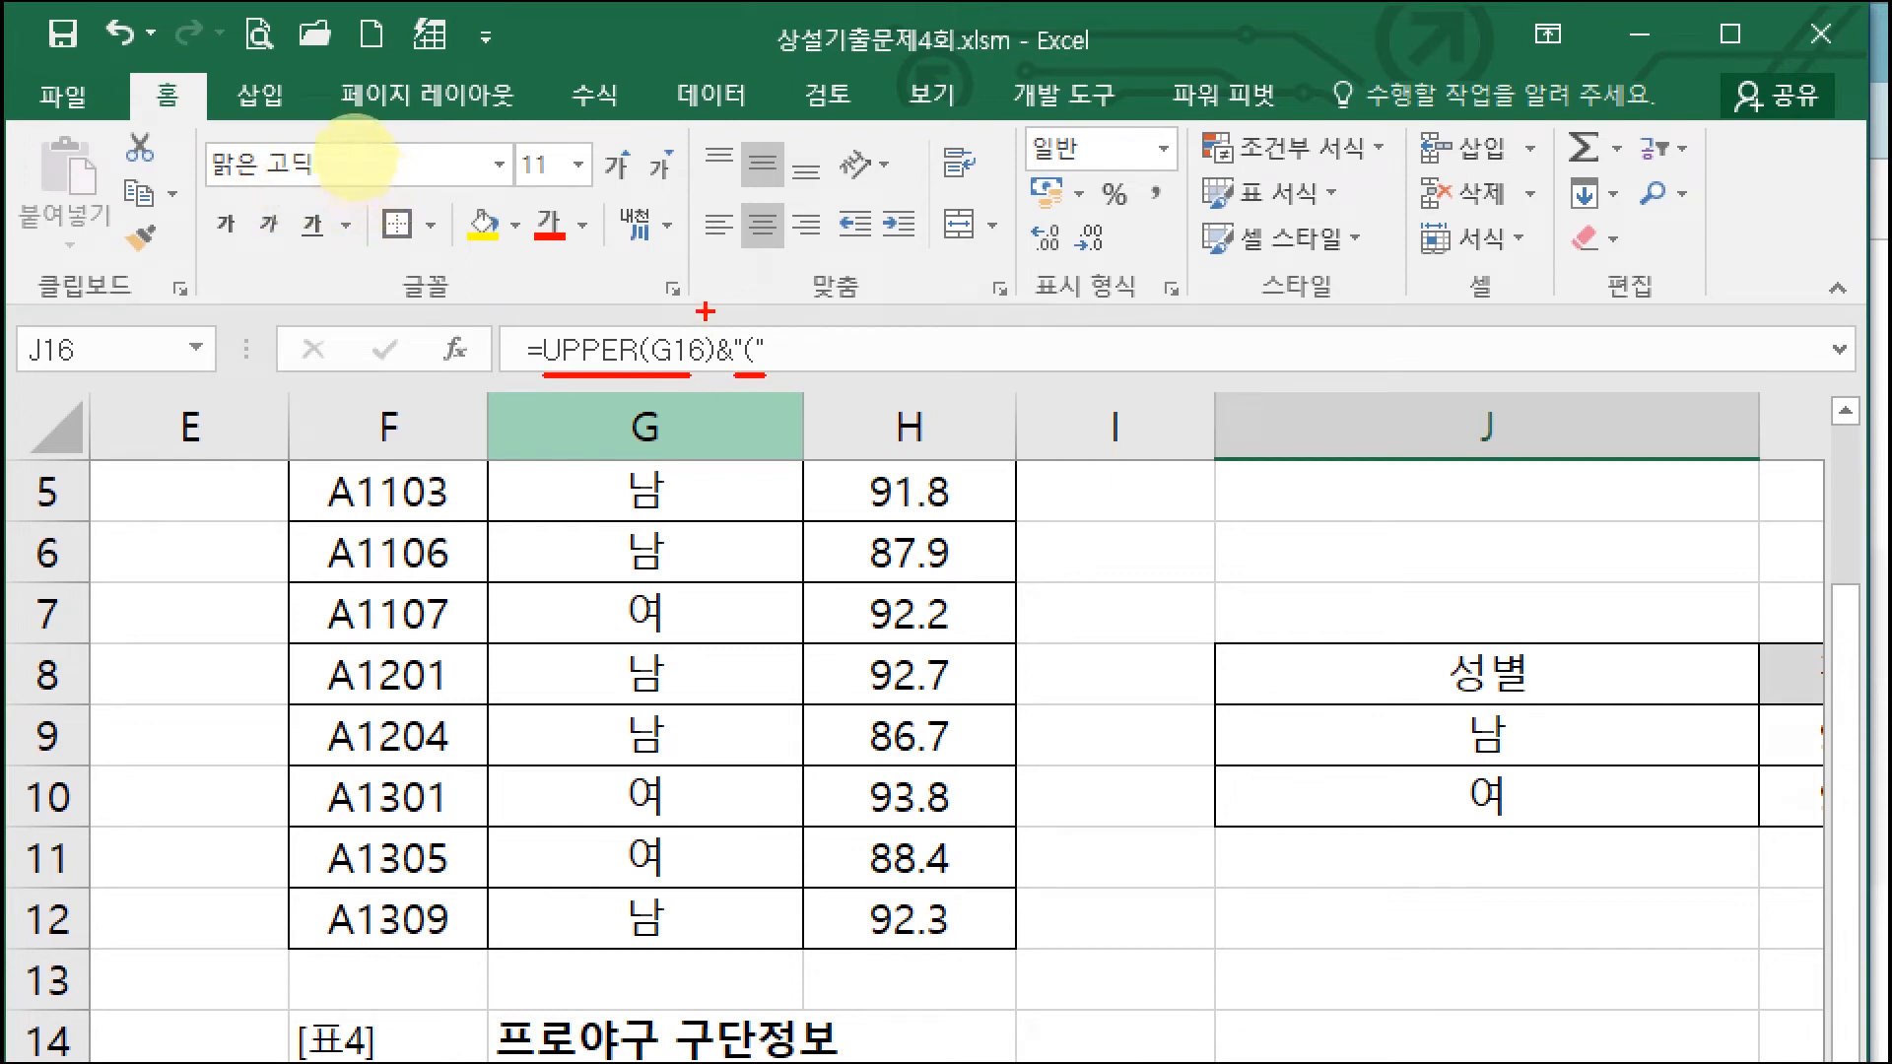
left_click_drag(705, 308, 729, 306)
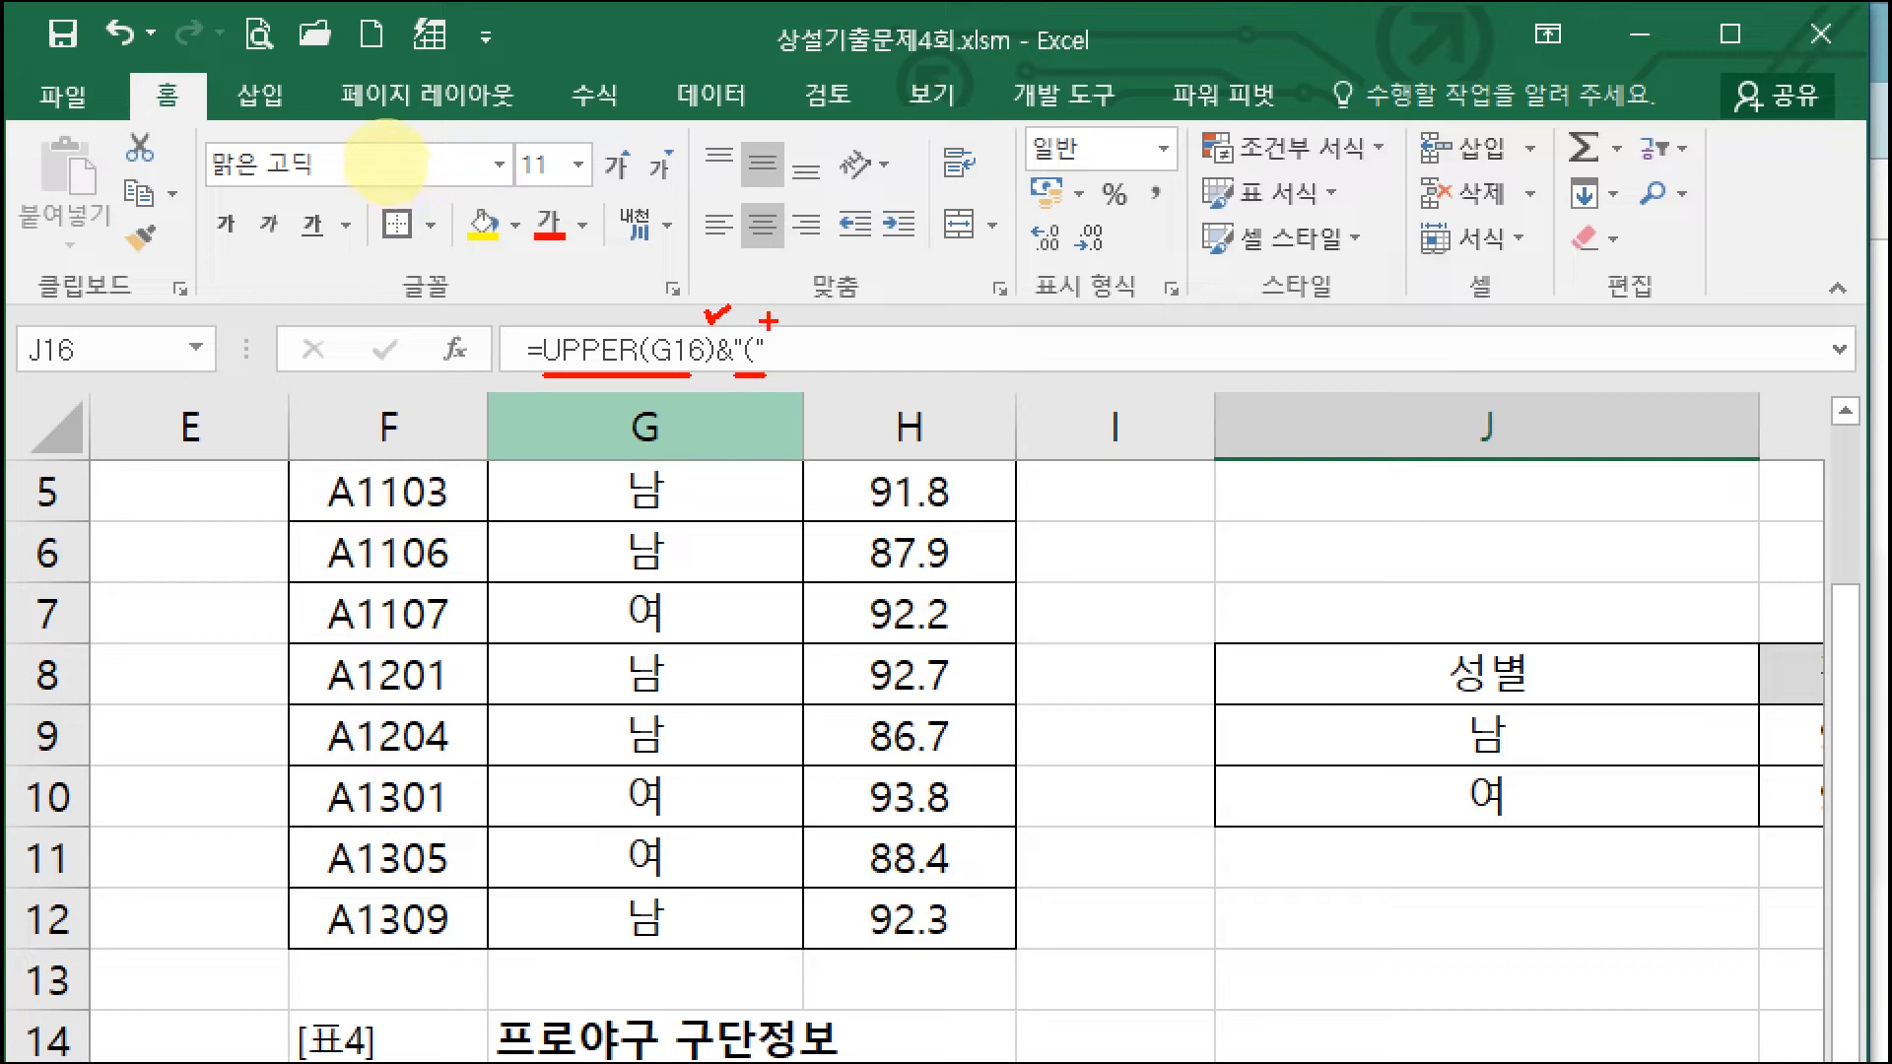
left_click_drag(767, 317, 825, 307)
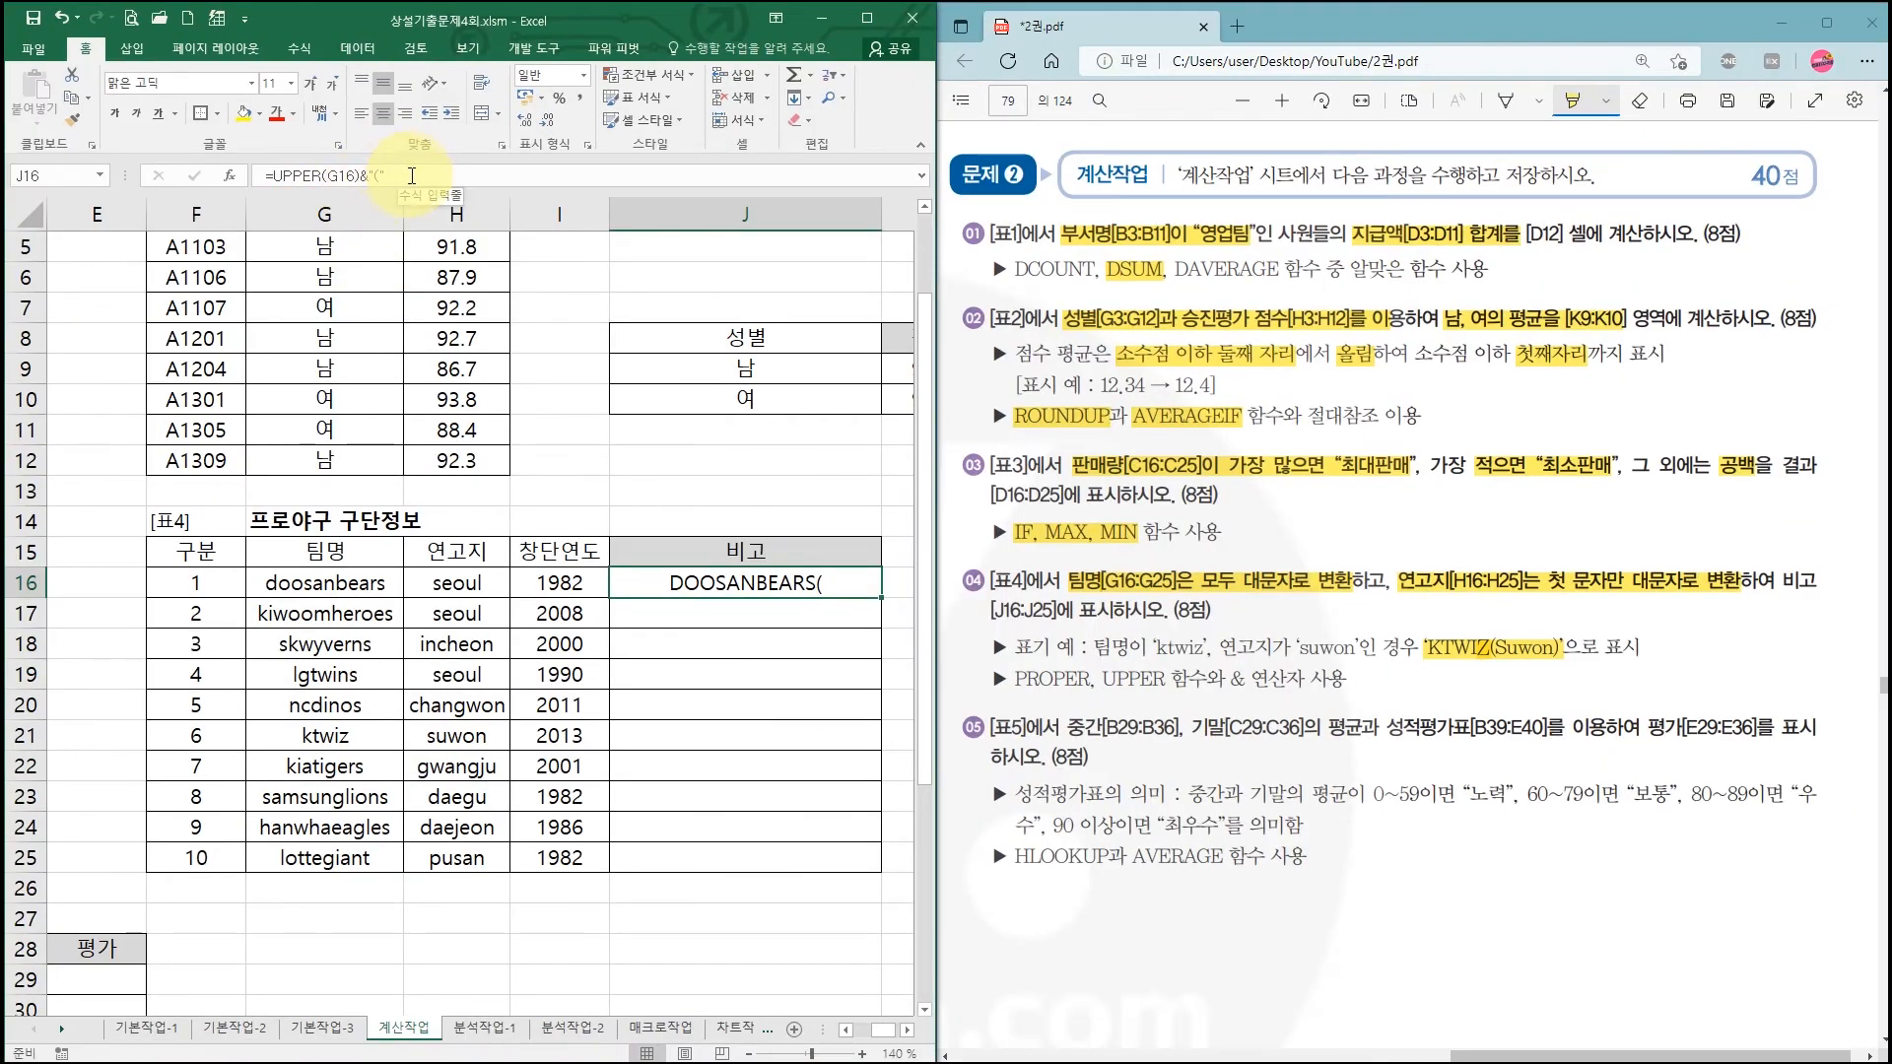
Step: Complete J16 as =UPPER(G16)&"("&PROPER(H16)&")", showing DOOSANBEARS(Seoul)
left_click(413, 174)
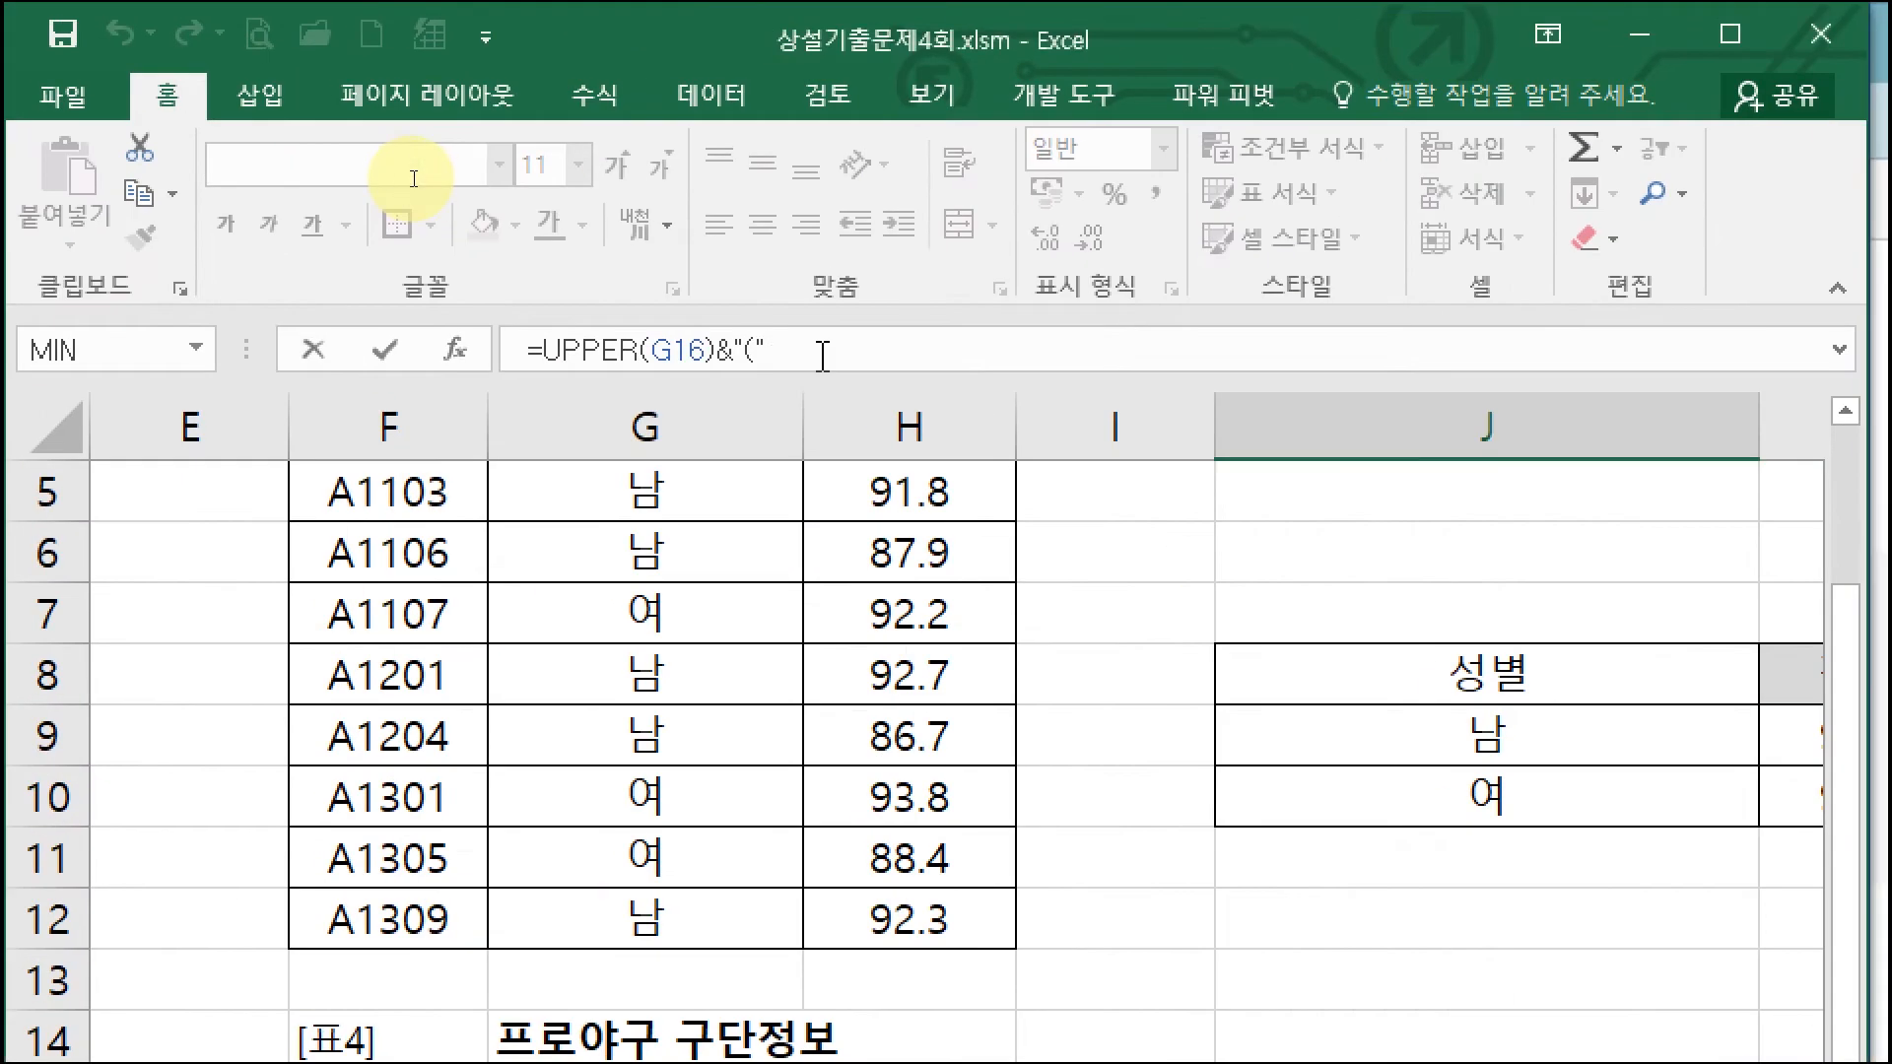
type("&")
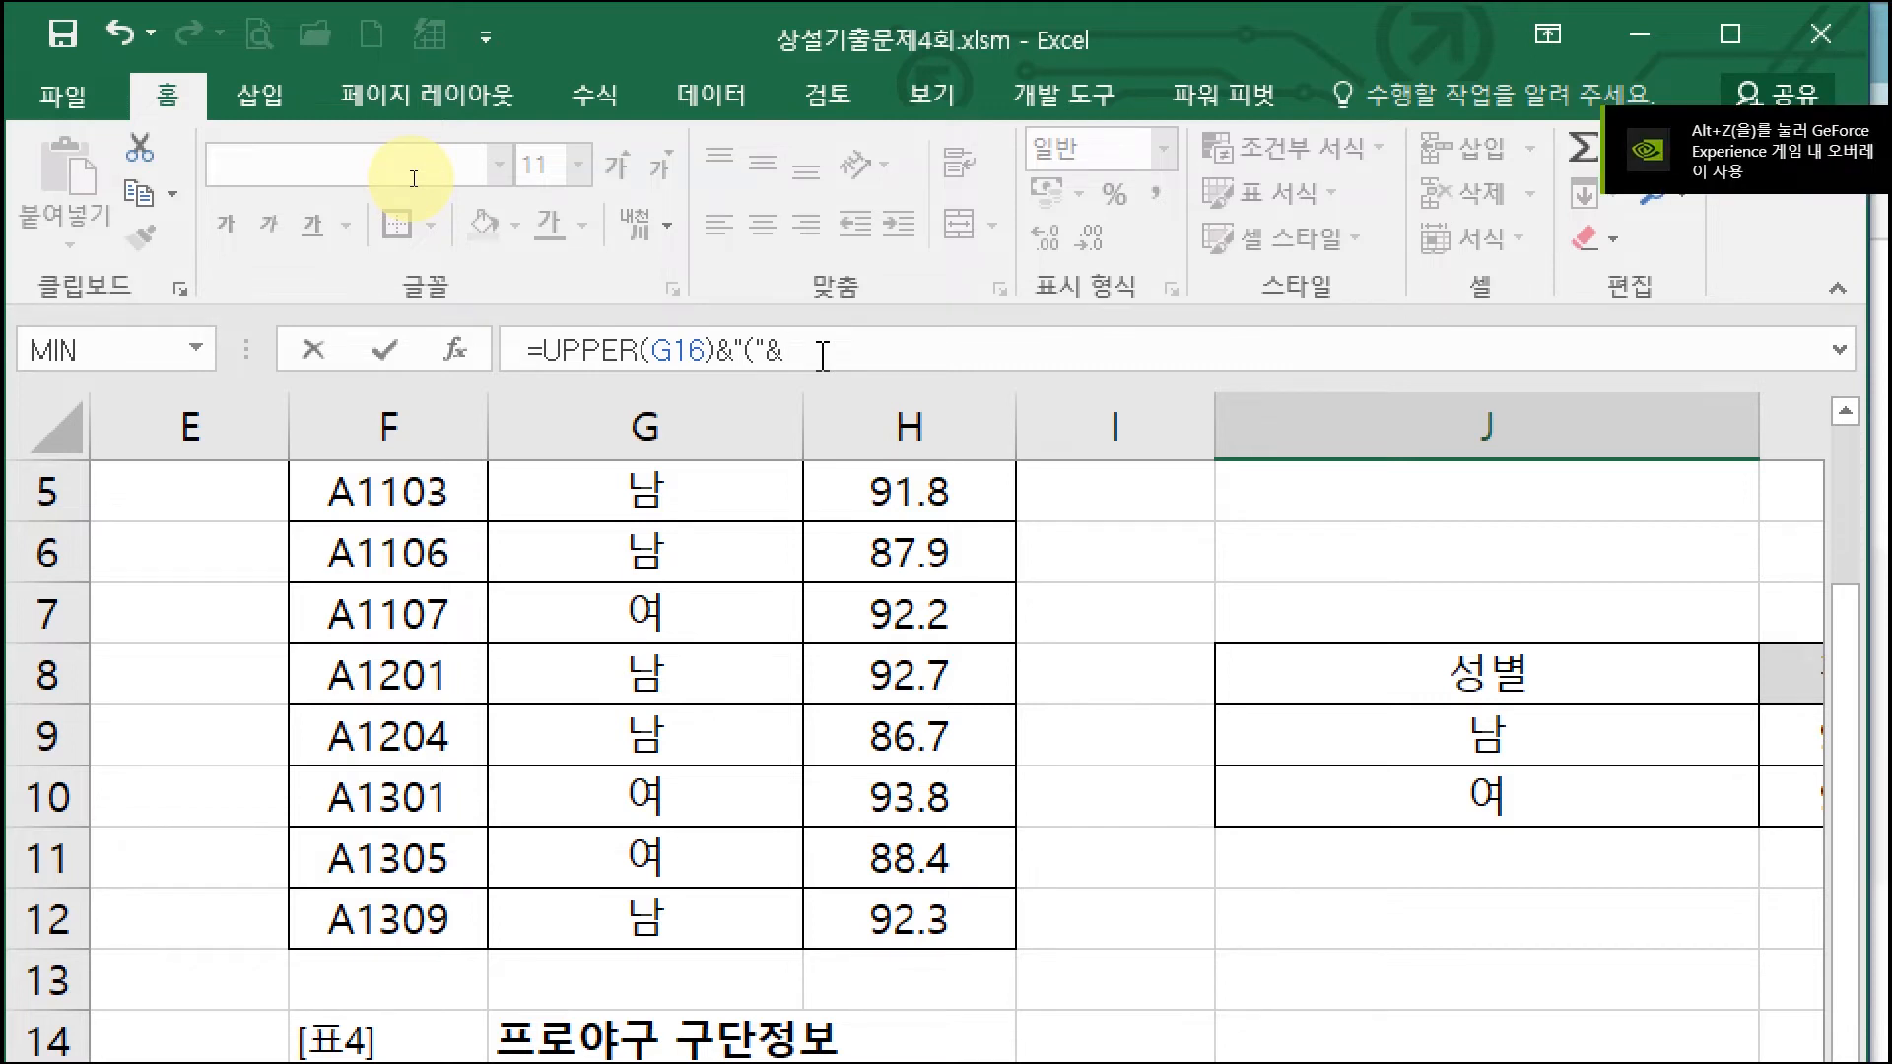
type("proper")
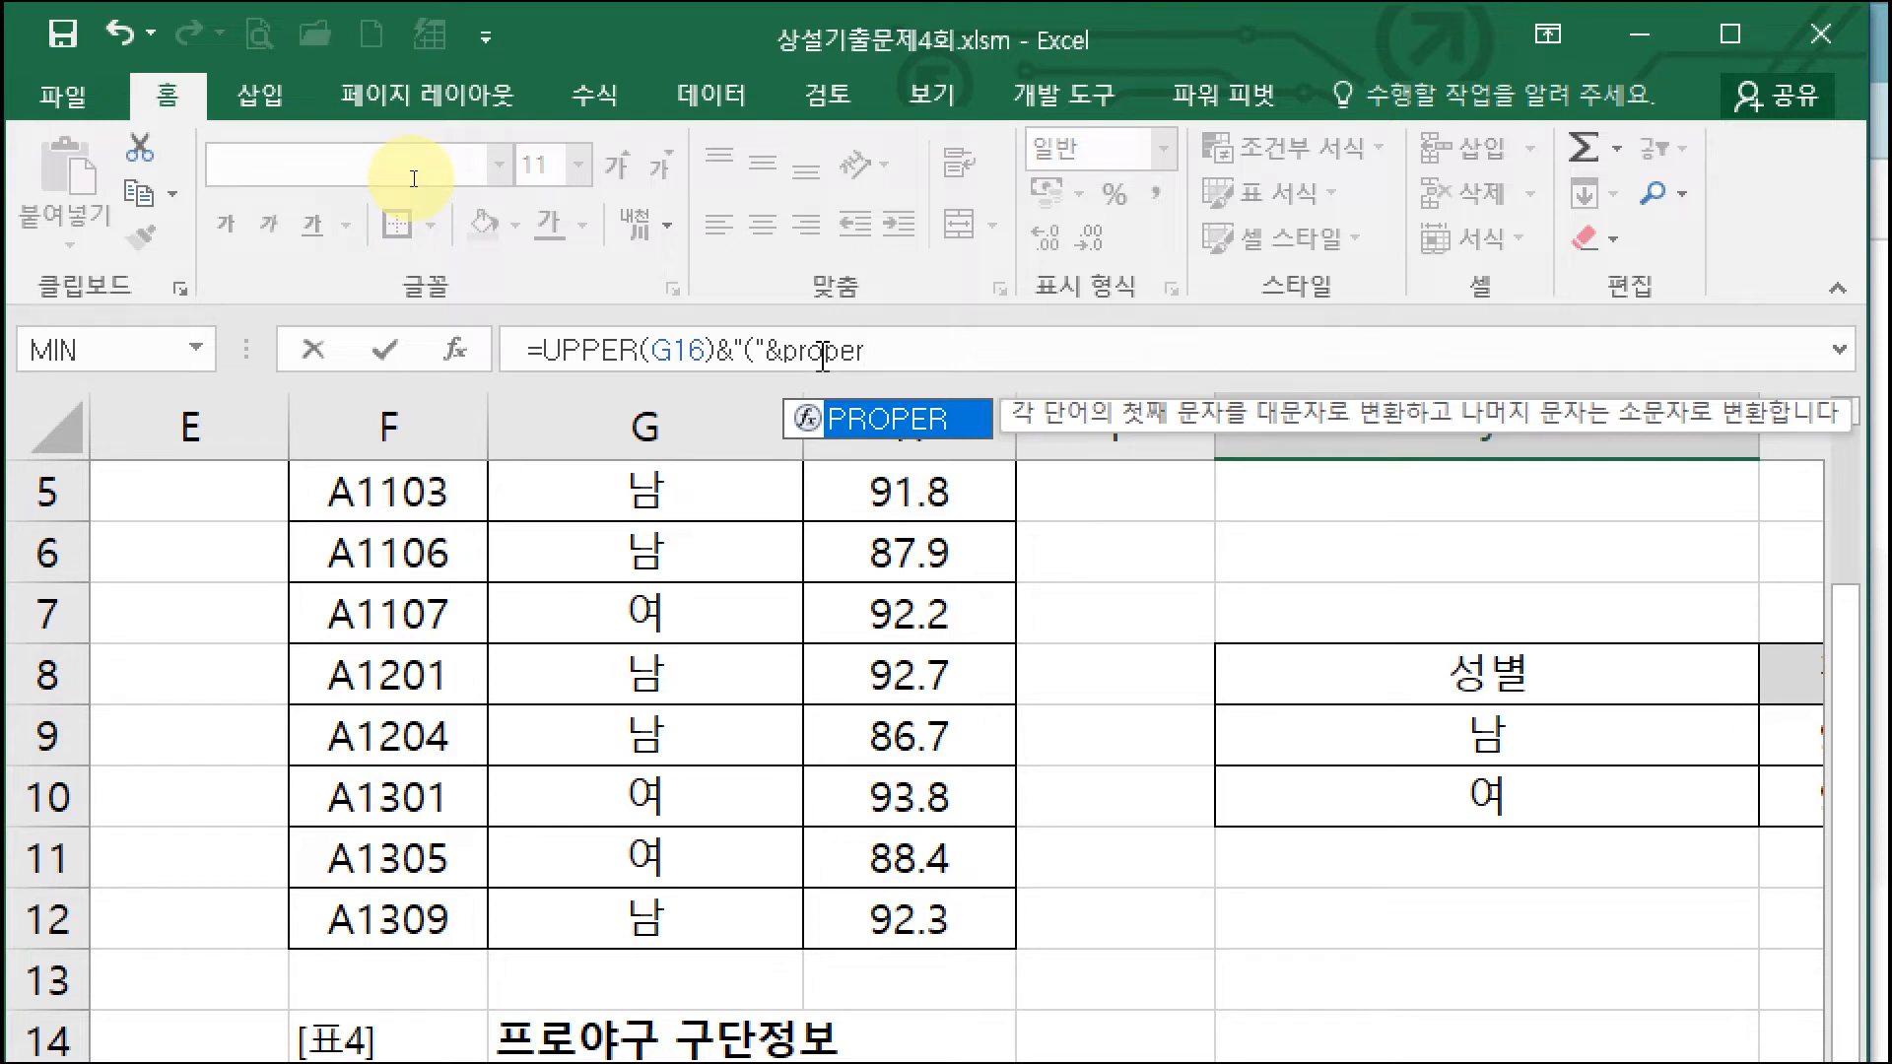
type("(")
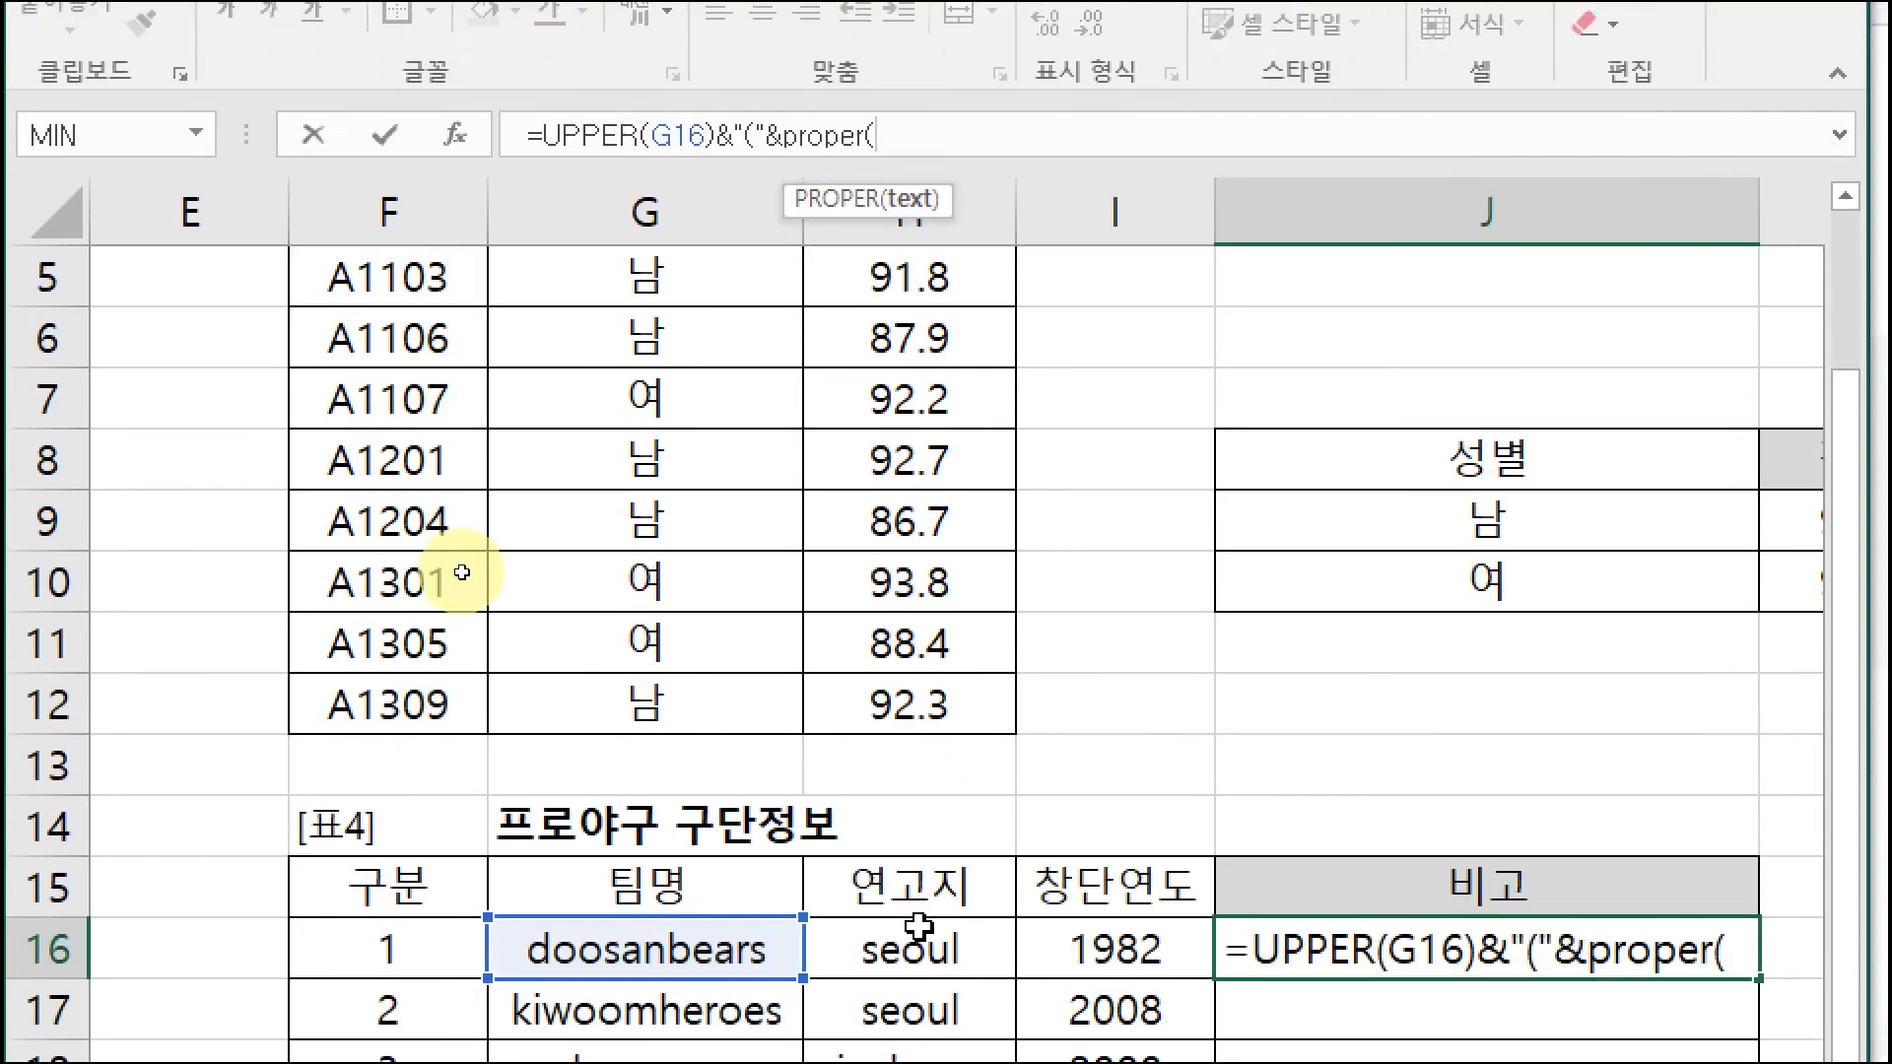
left_click(949, 931)
type(")")
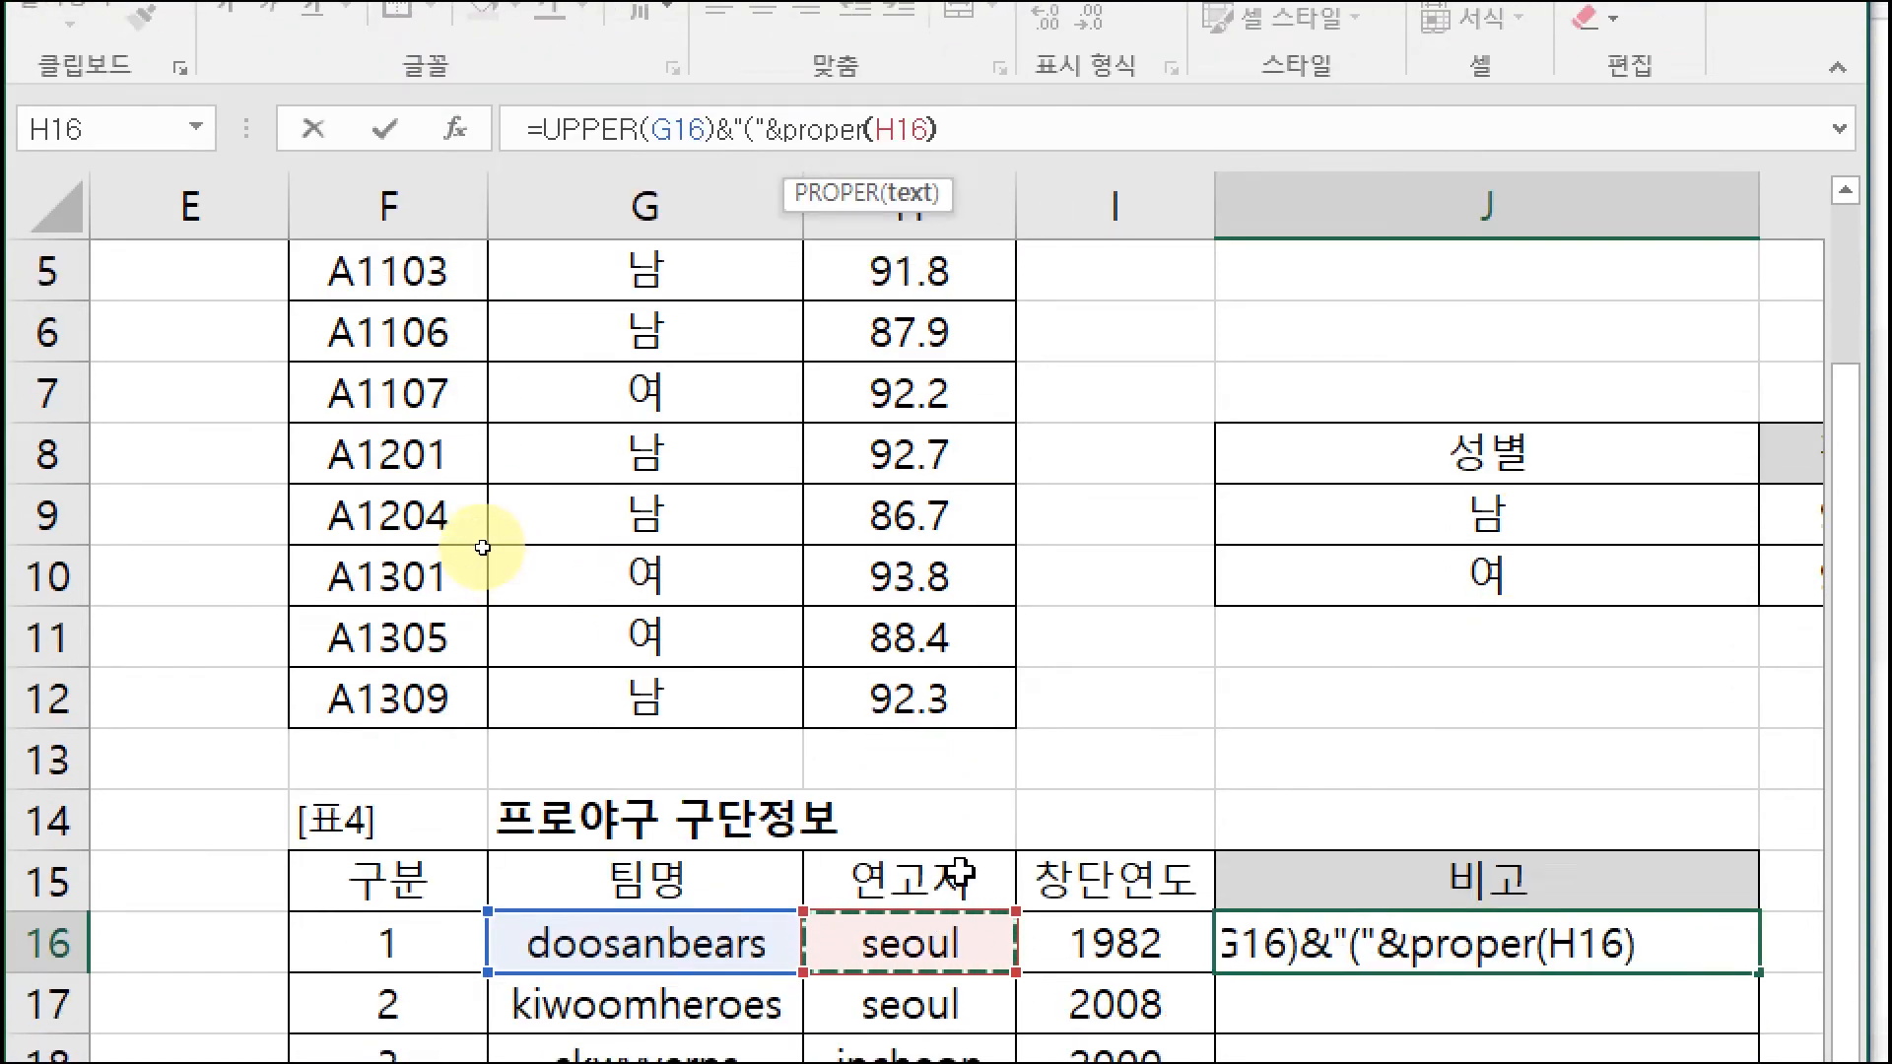
key("Return")
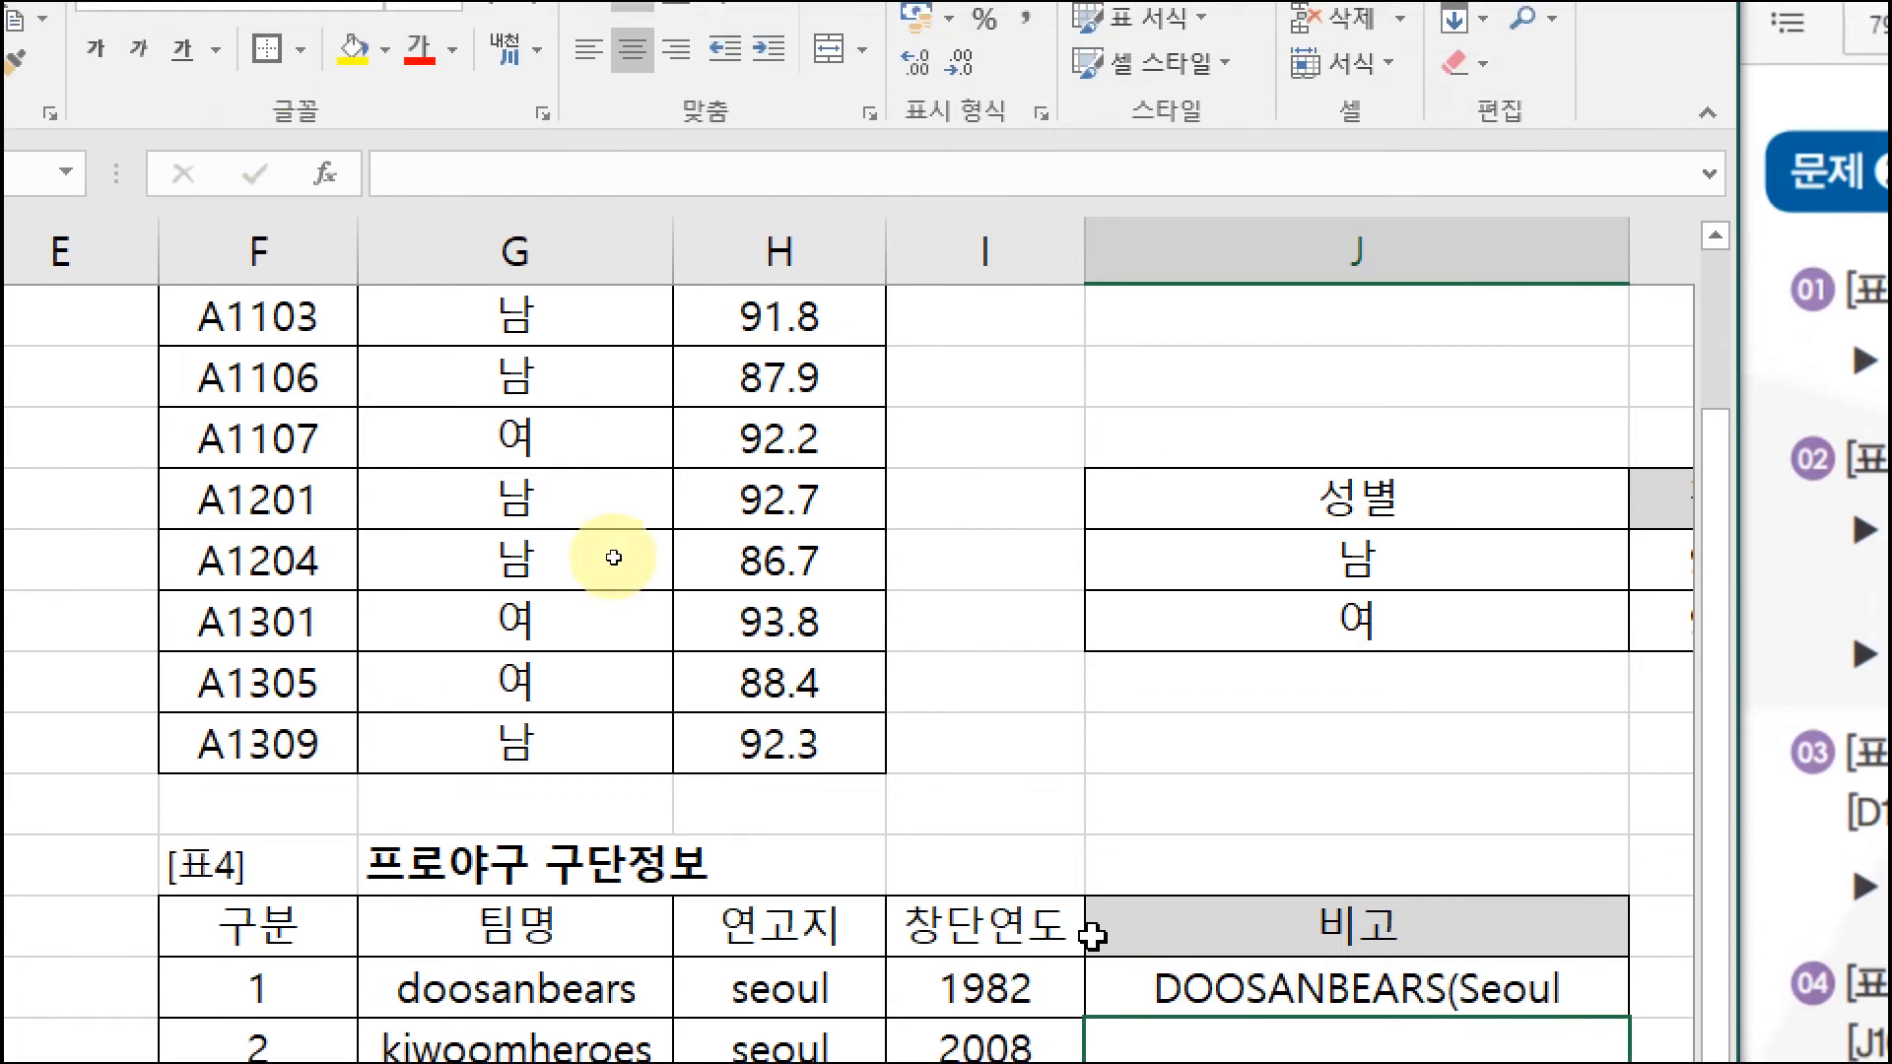
left_click(1153, 119)
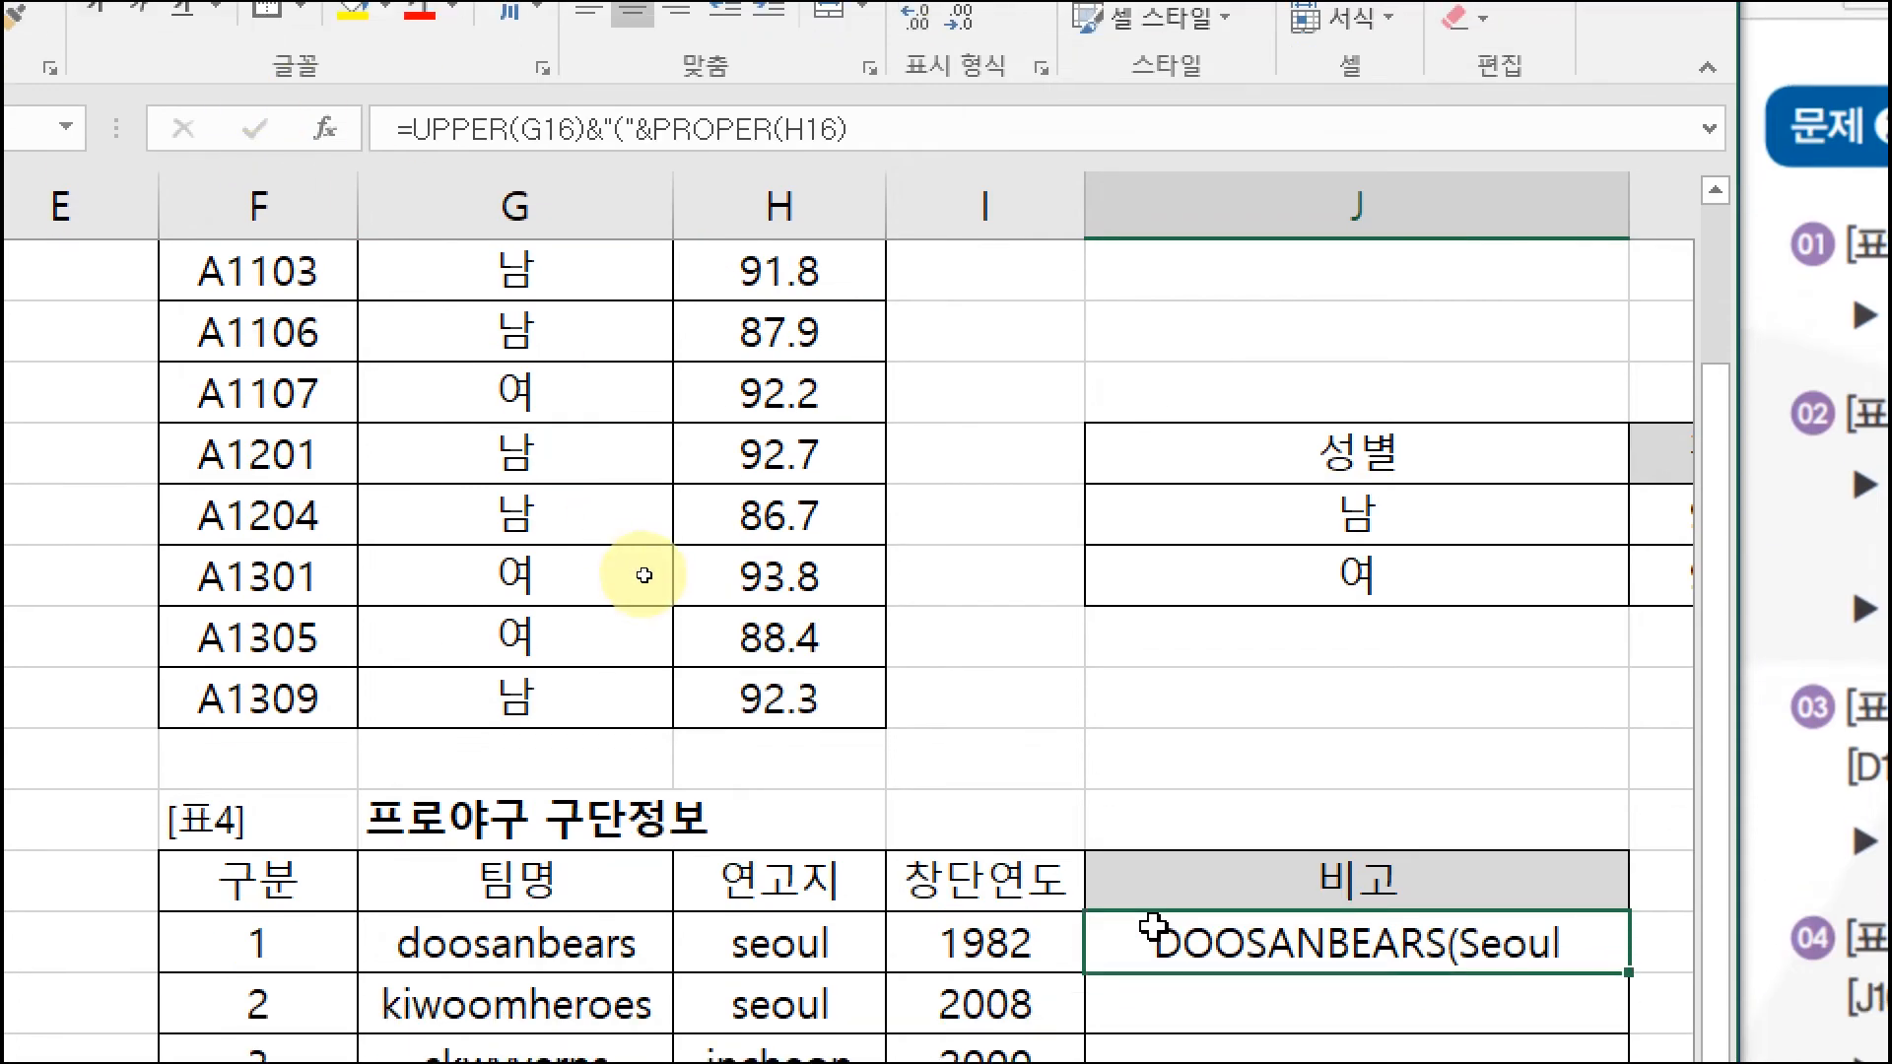
left_click(905, 128)
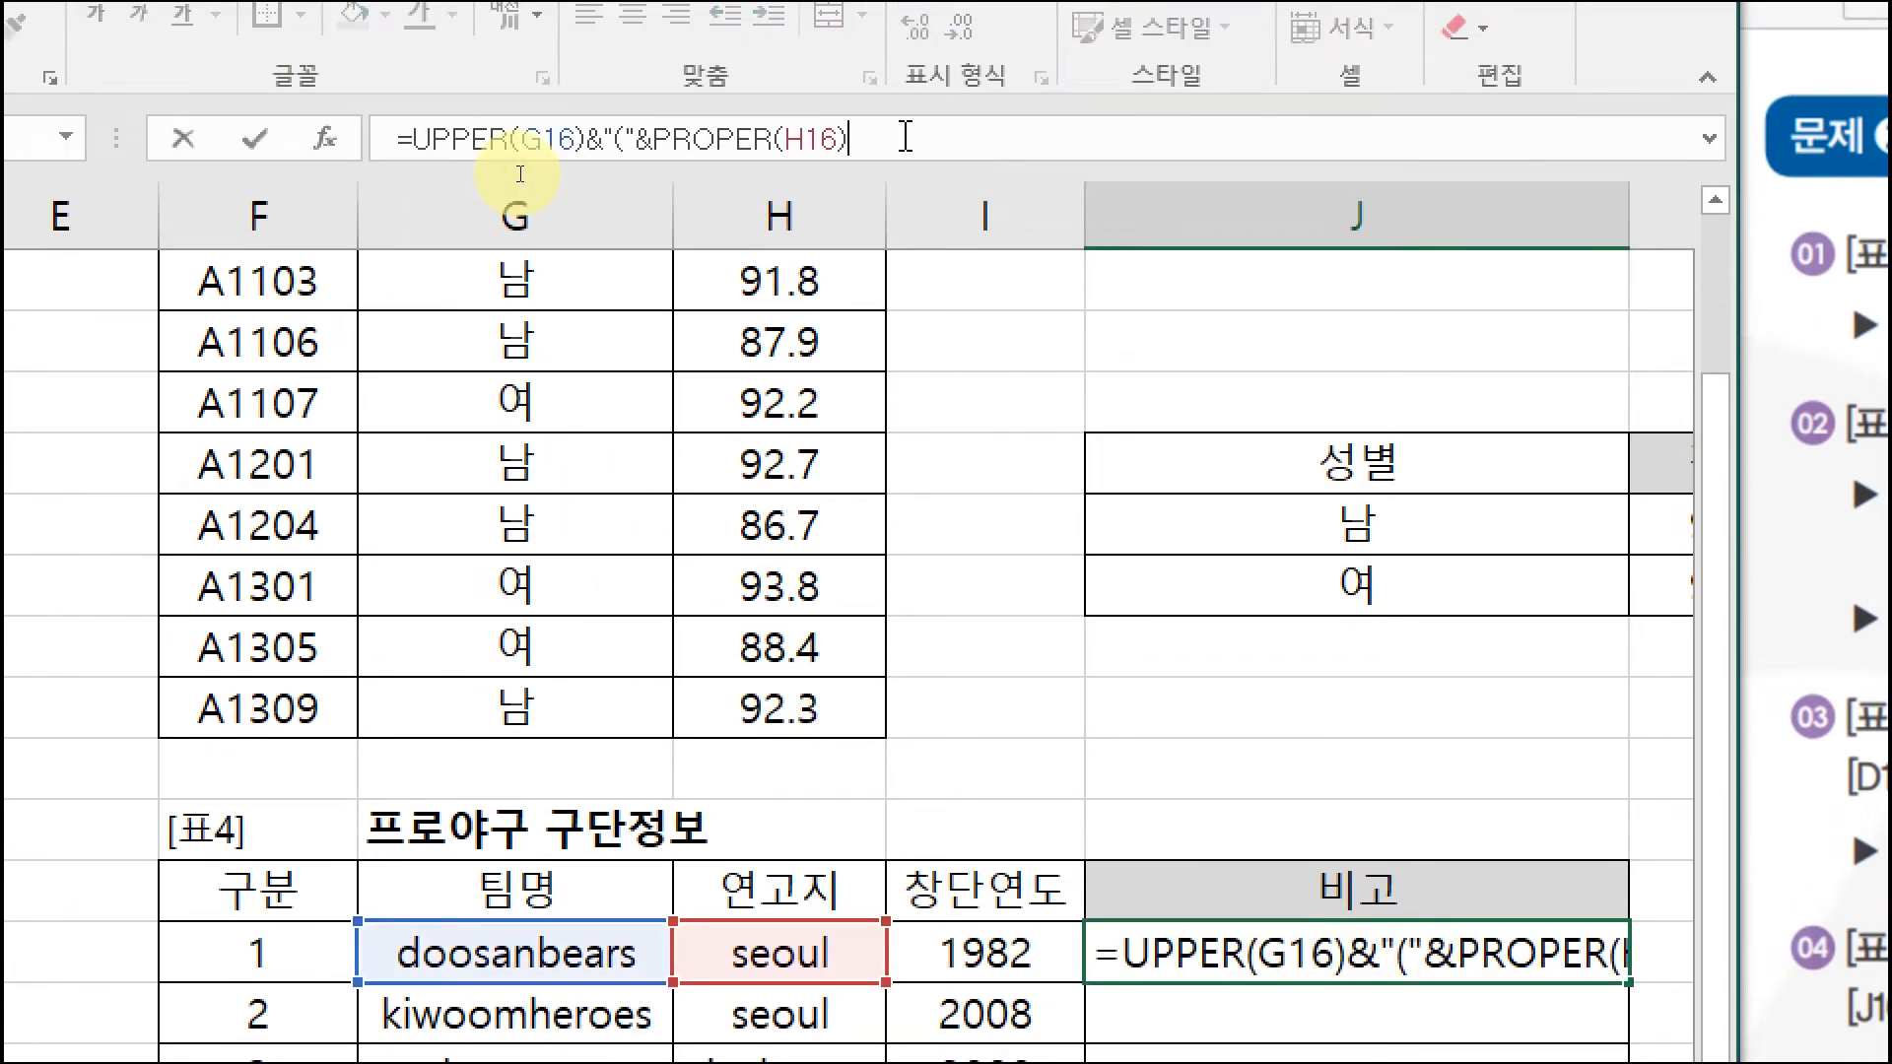
type("&\")")
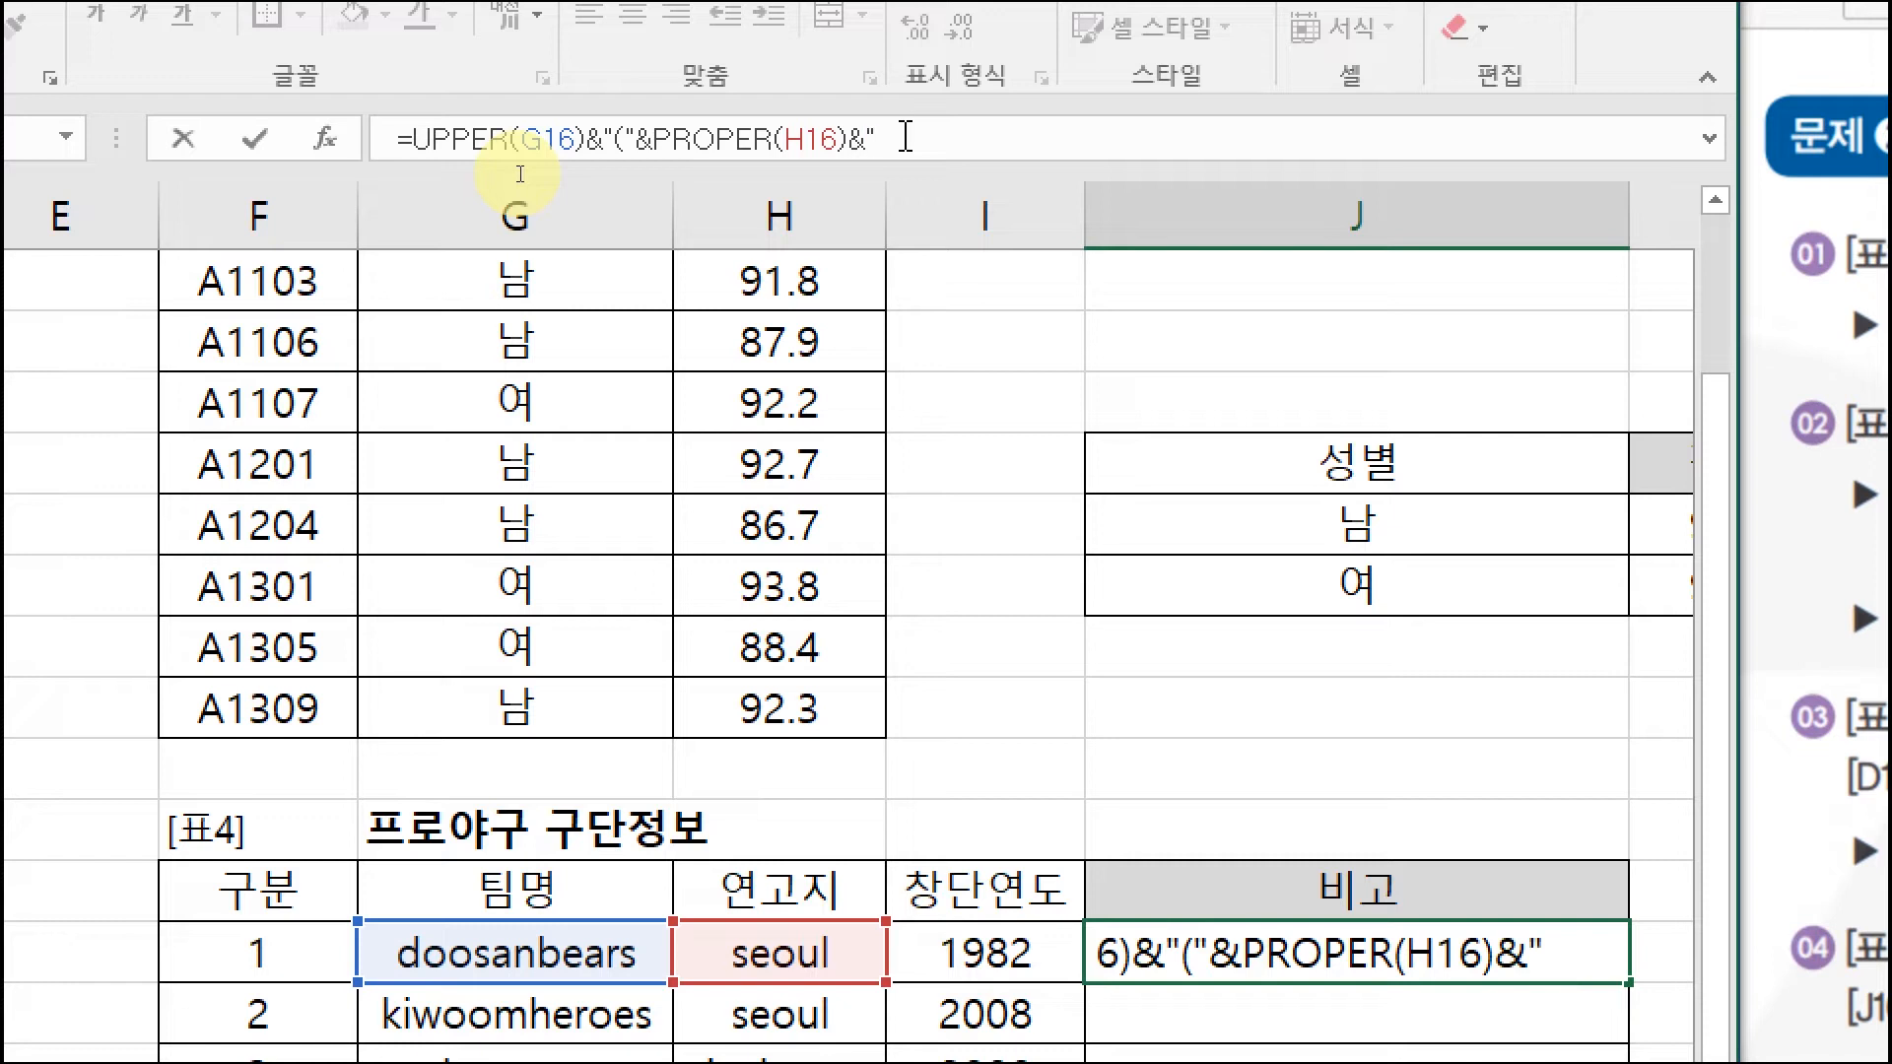
type("\"")
key("Return")
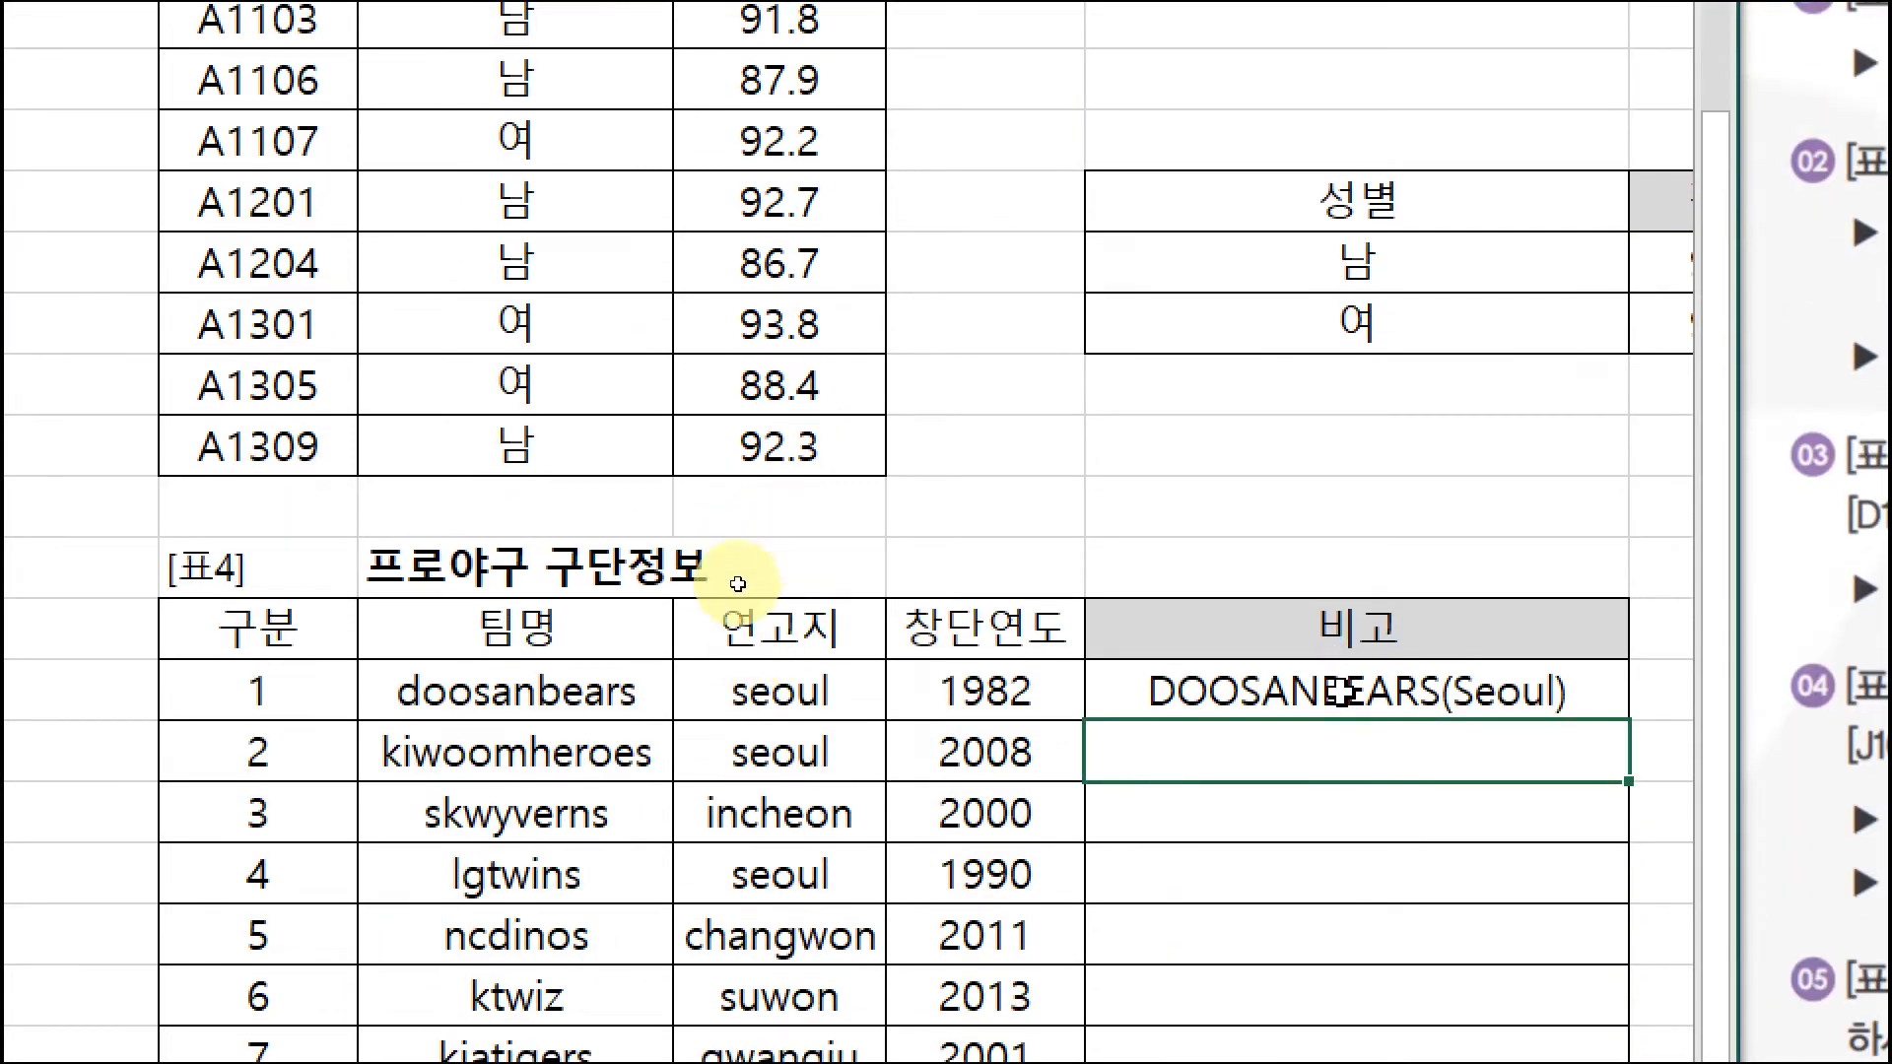
Step: Fill J16's formula down through J25, ending with LOTTEGIANT(Pusan)
left_click(1343, 947)
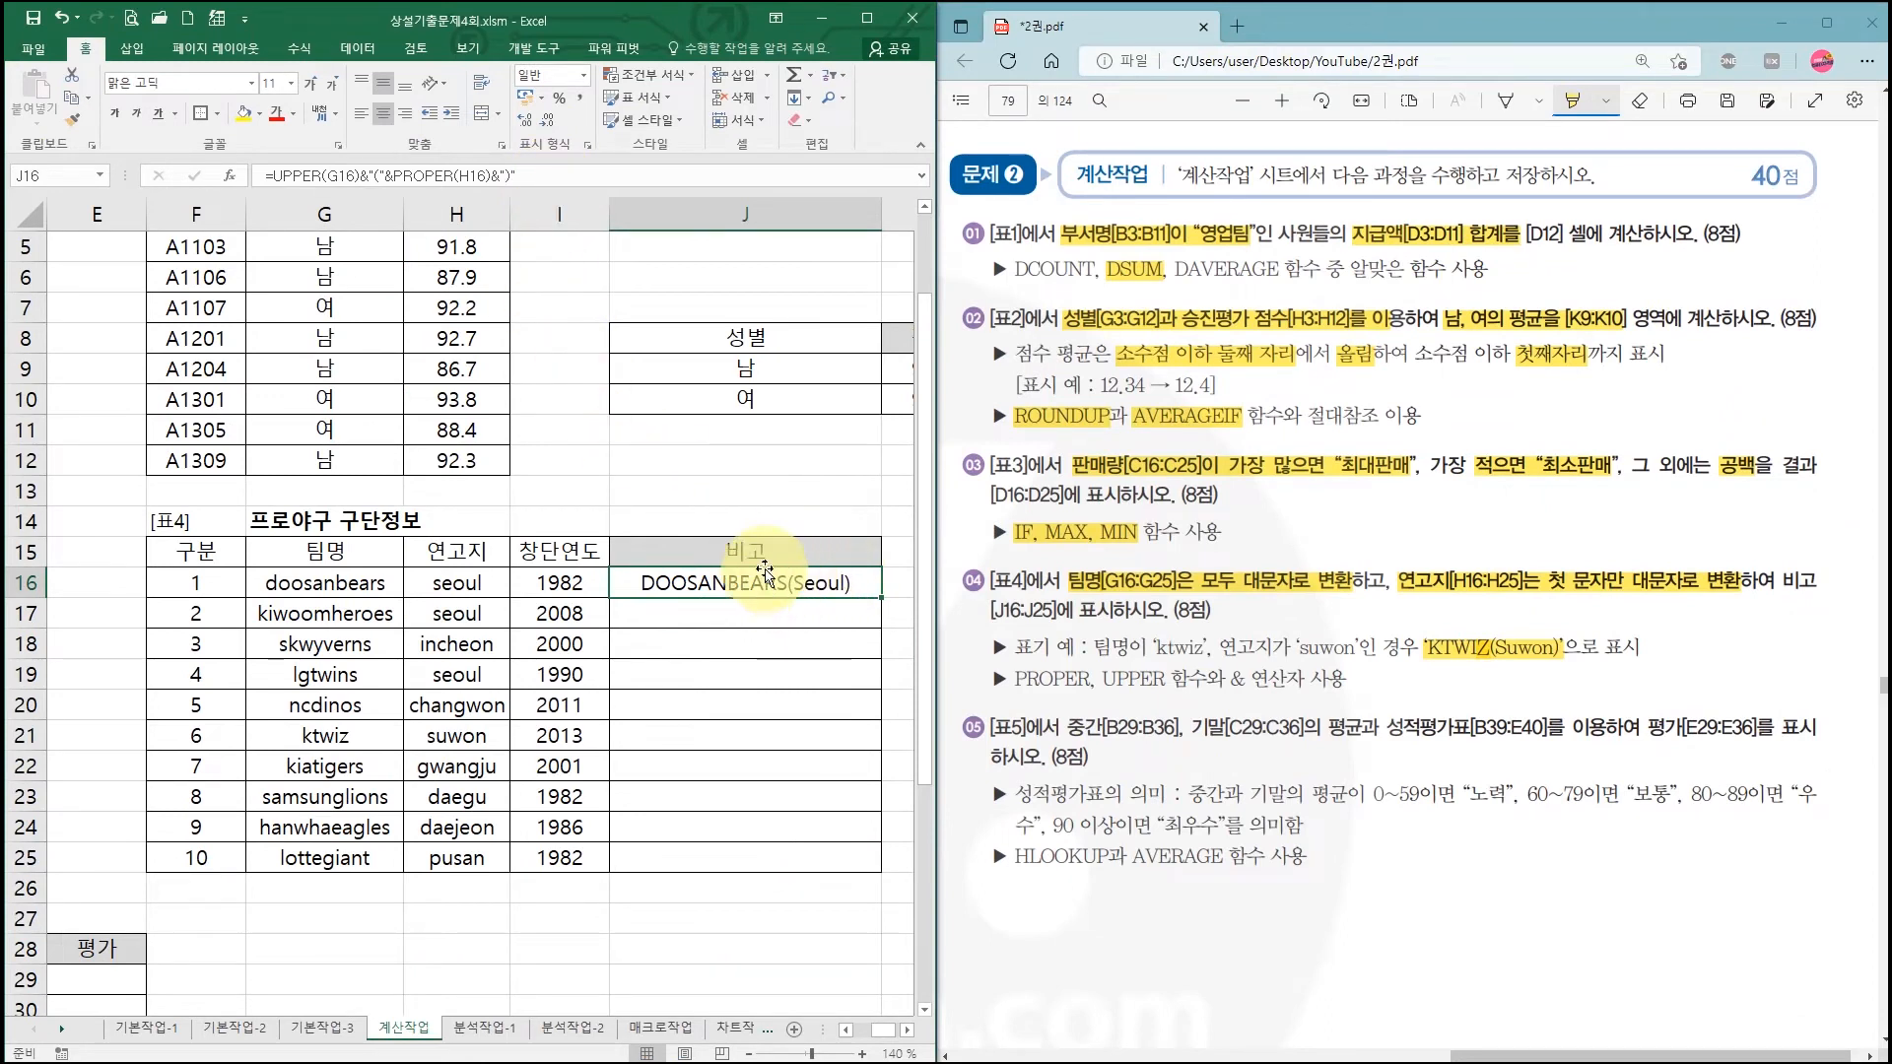
left_click_drag(882, 597, 875, 867)
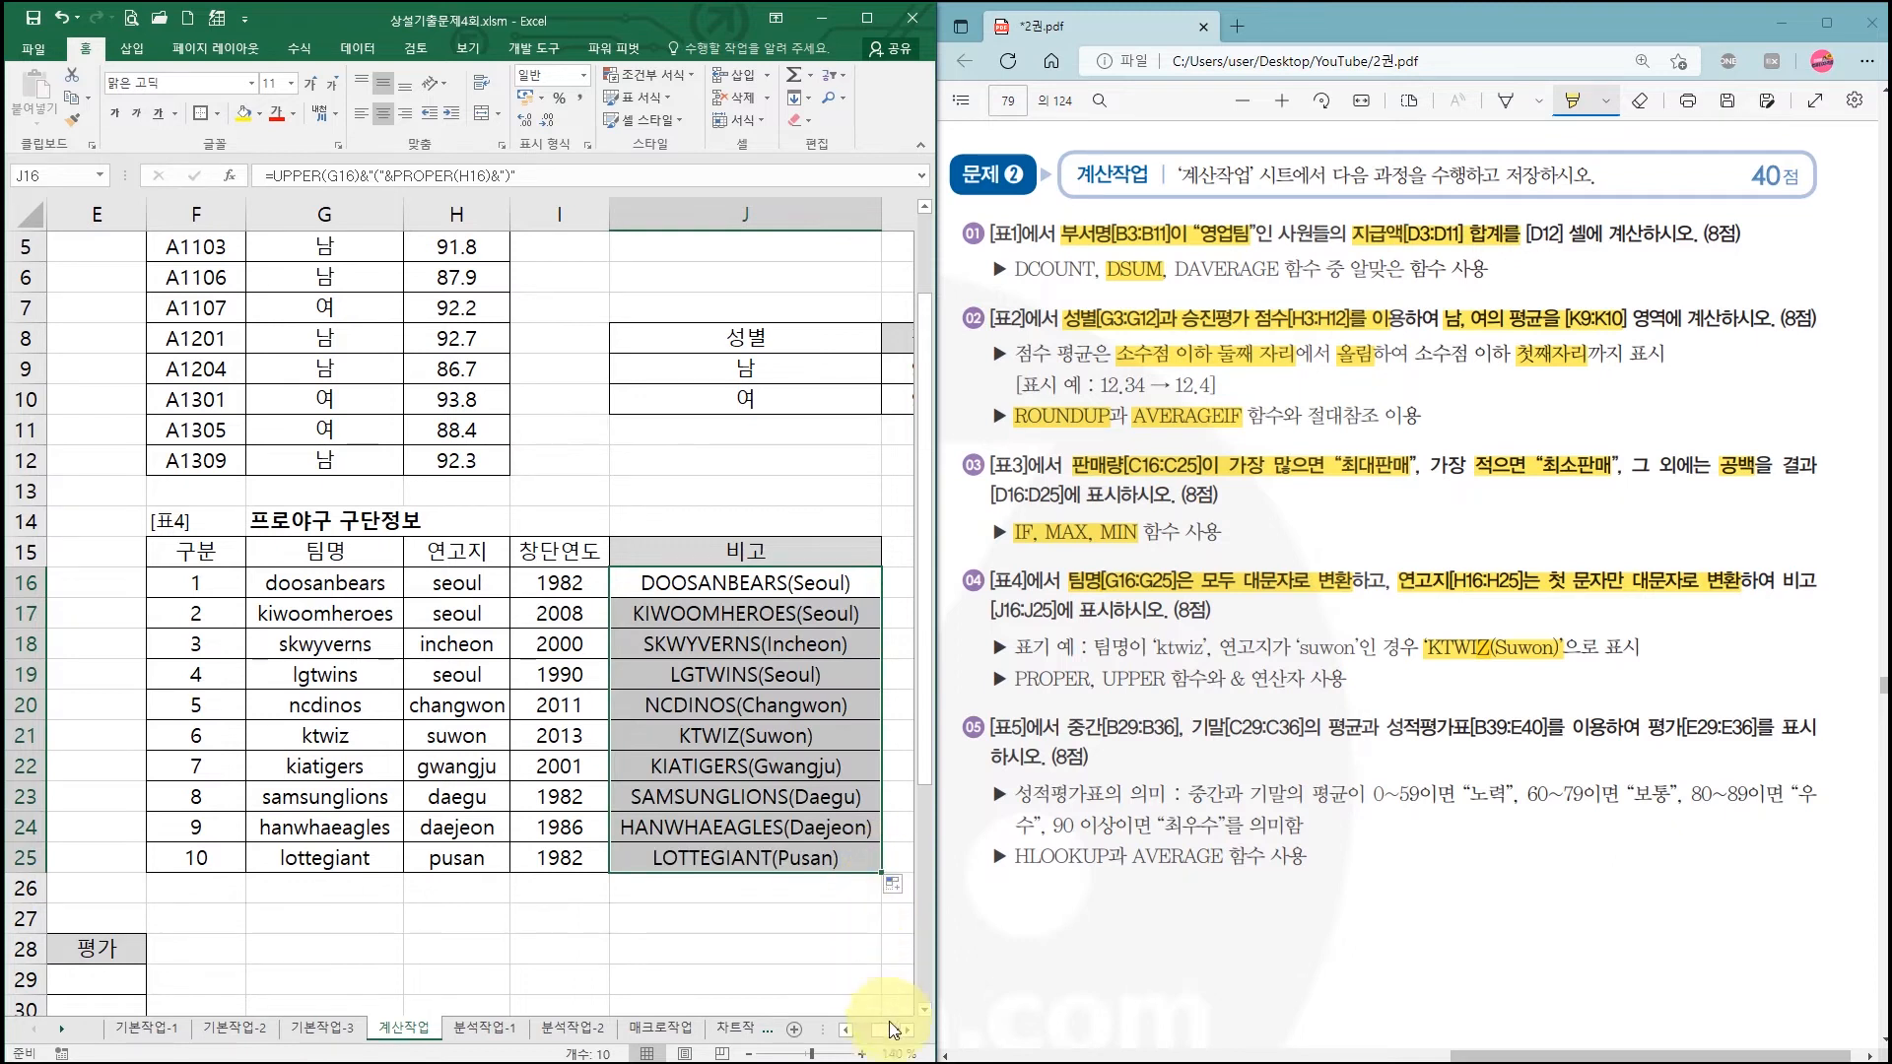
left_click_drag(877, 1035, 867, 1037)
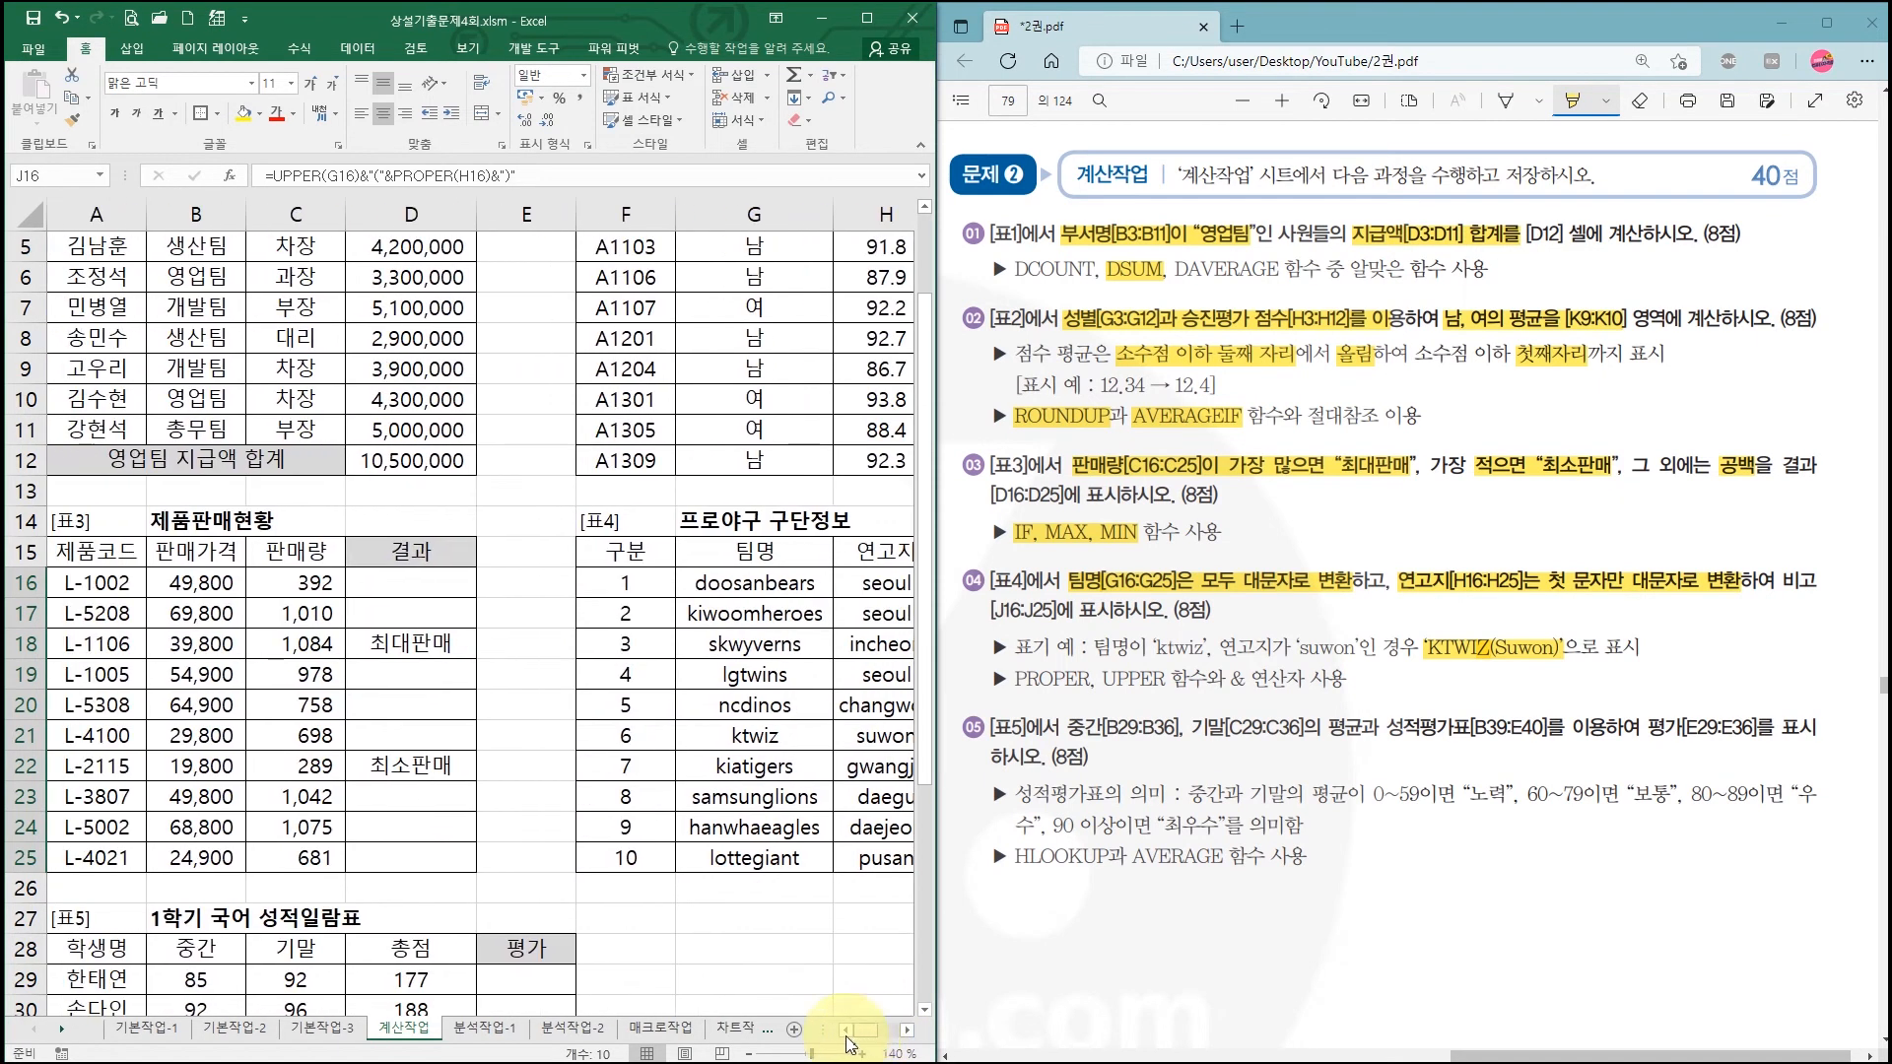
scroll(557, 778, "down", 5)
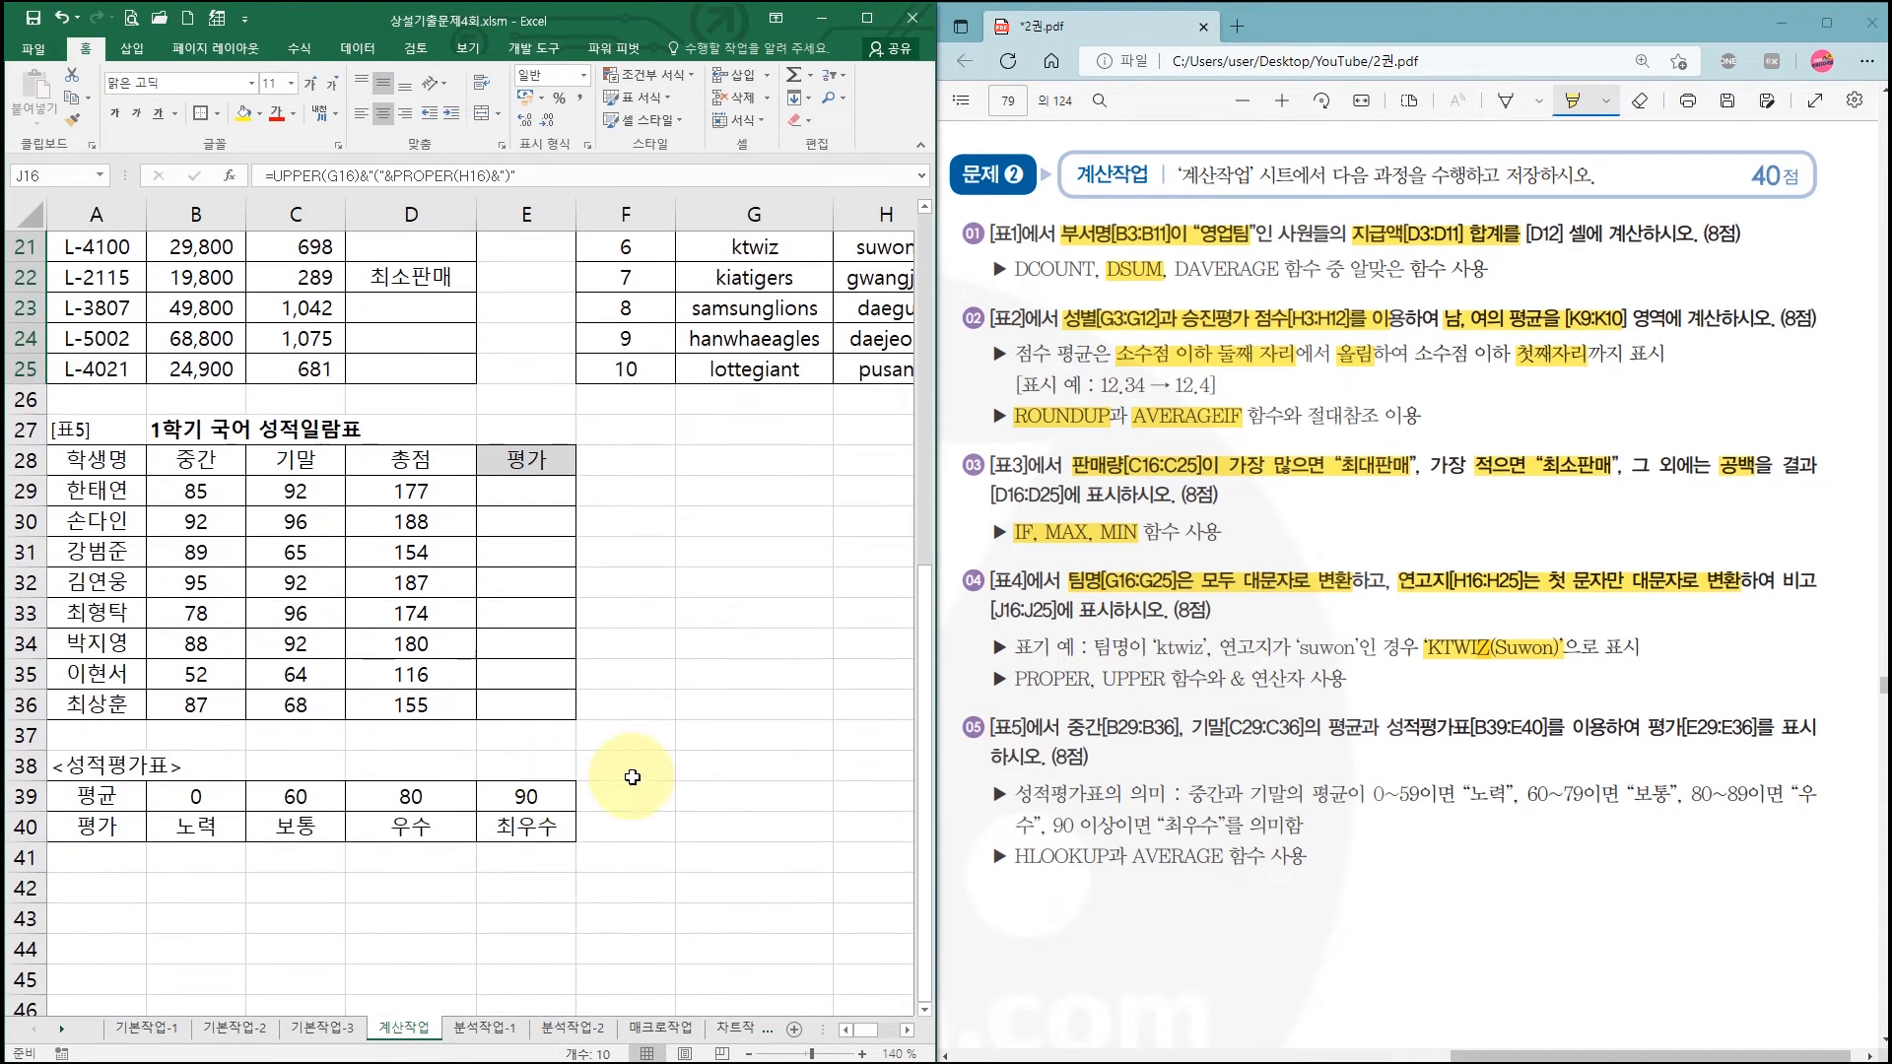
Step: Highlight task ⑤'s ranges in the PDF: 중간 B29:B36, 기말 C29:C36, 성적평가표 B39:E40, 평가 E29:E36
left_click_drag(1067, 727, 1777, 727)
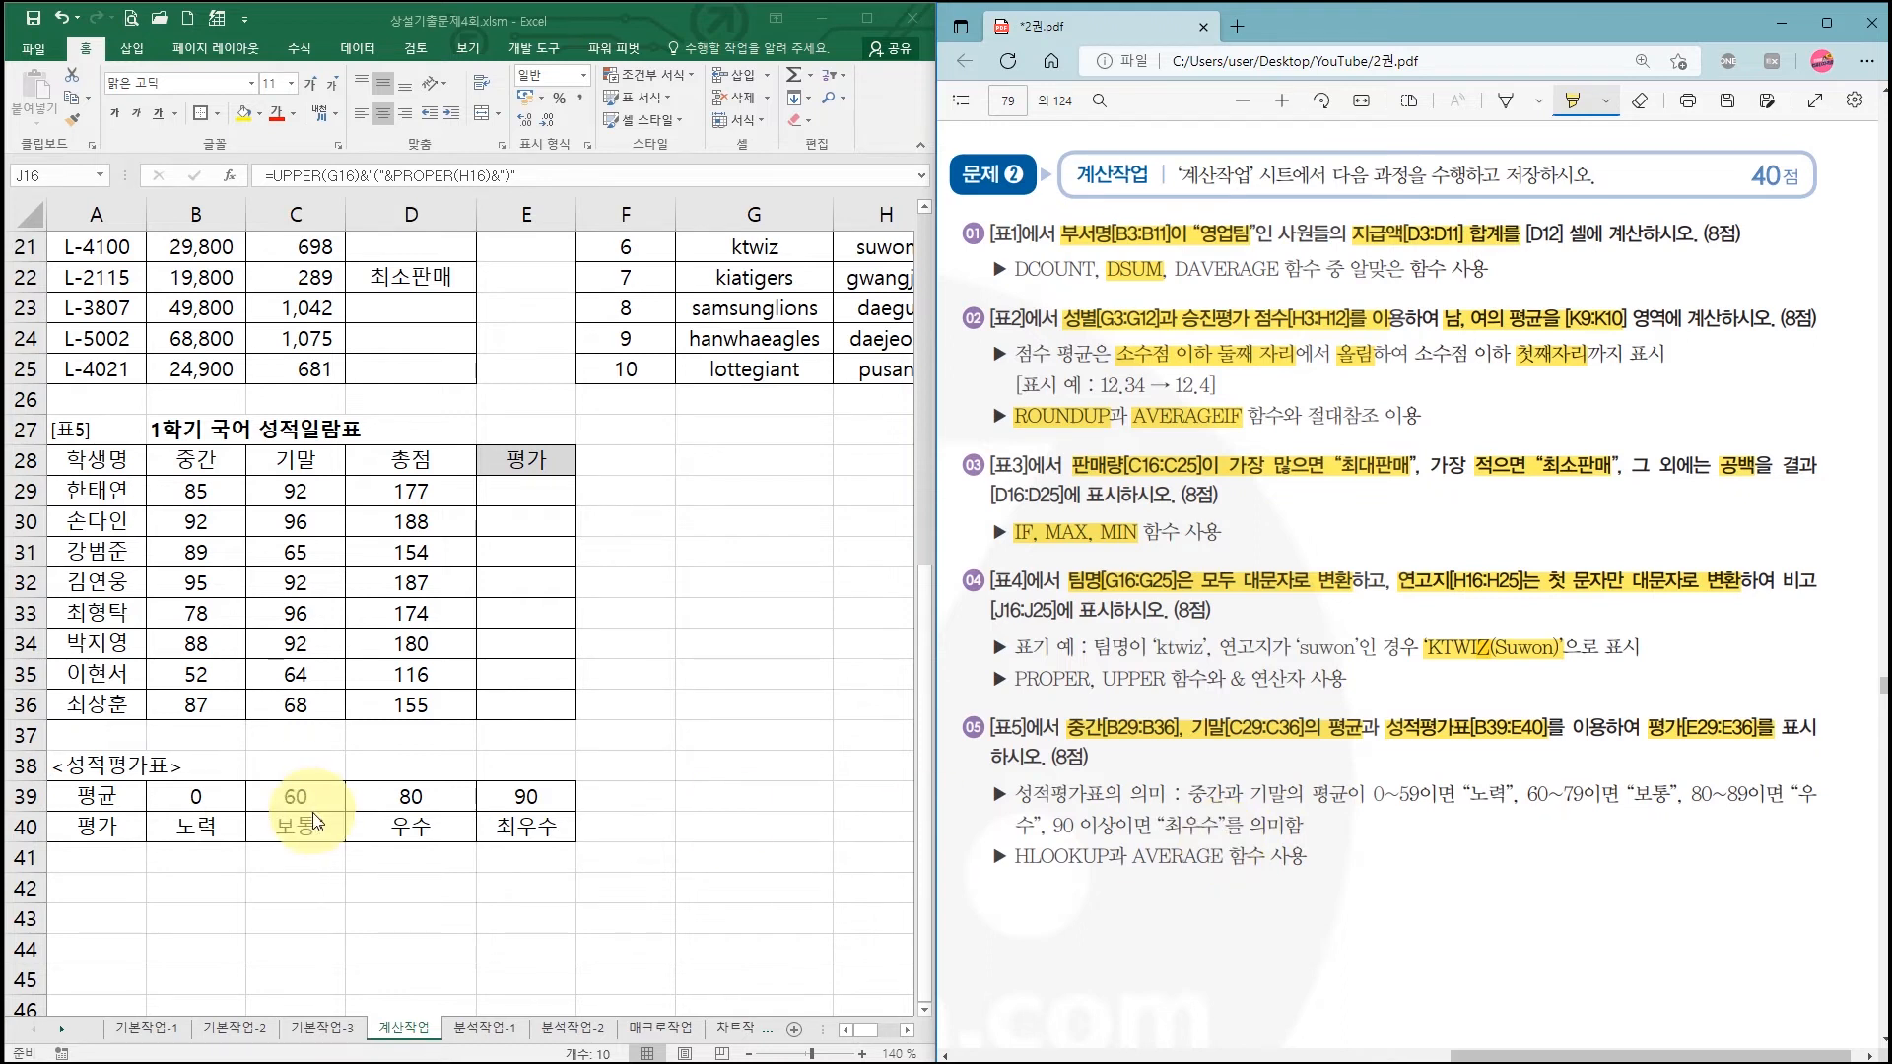
left_click_drag(1022, 781, 1003, 840)
left_click_drag(46, 779, 576, 845)
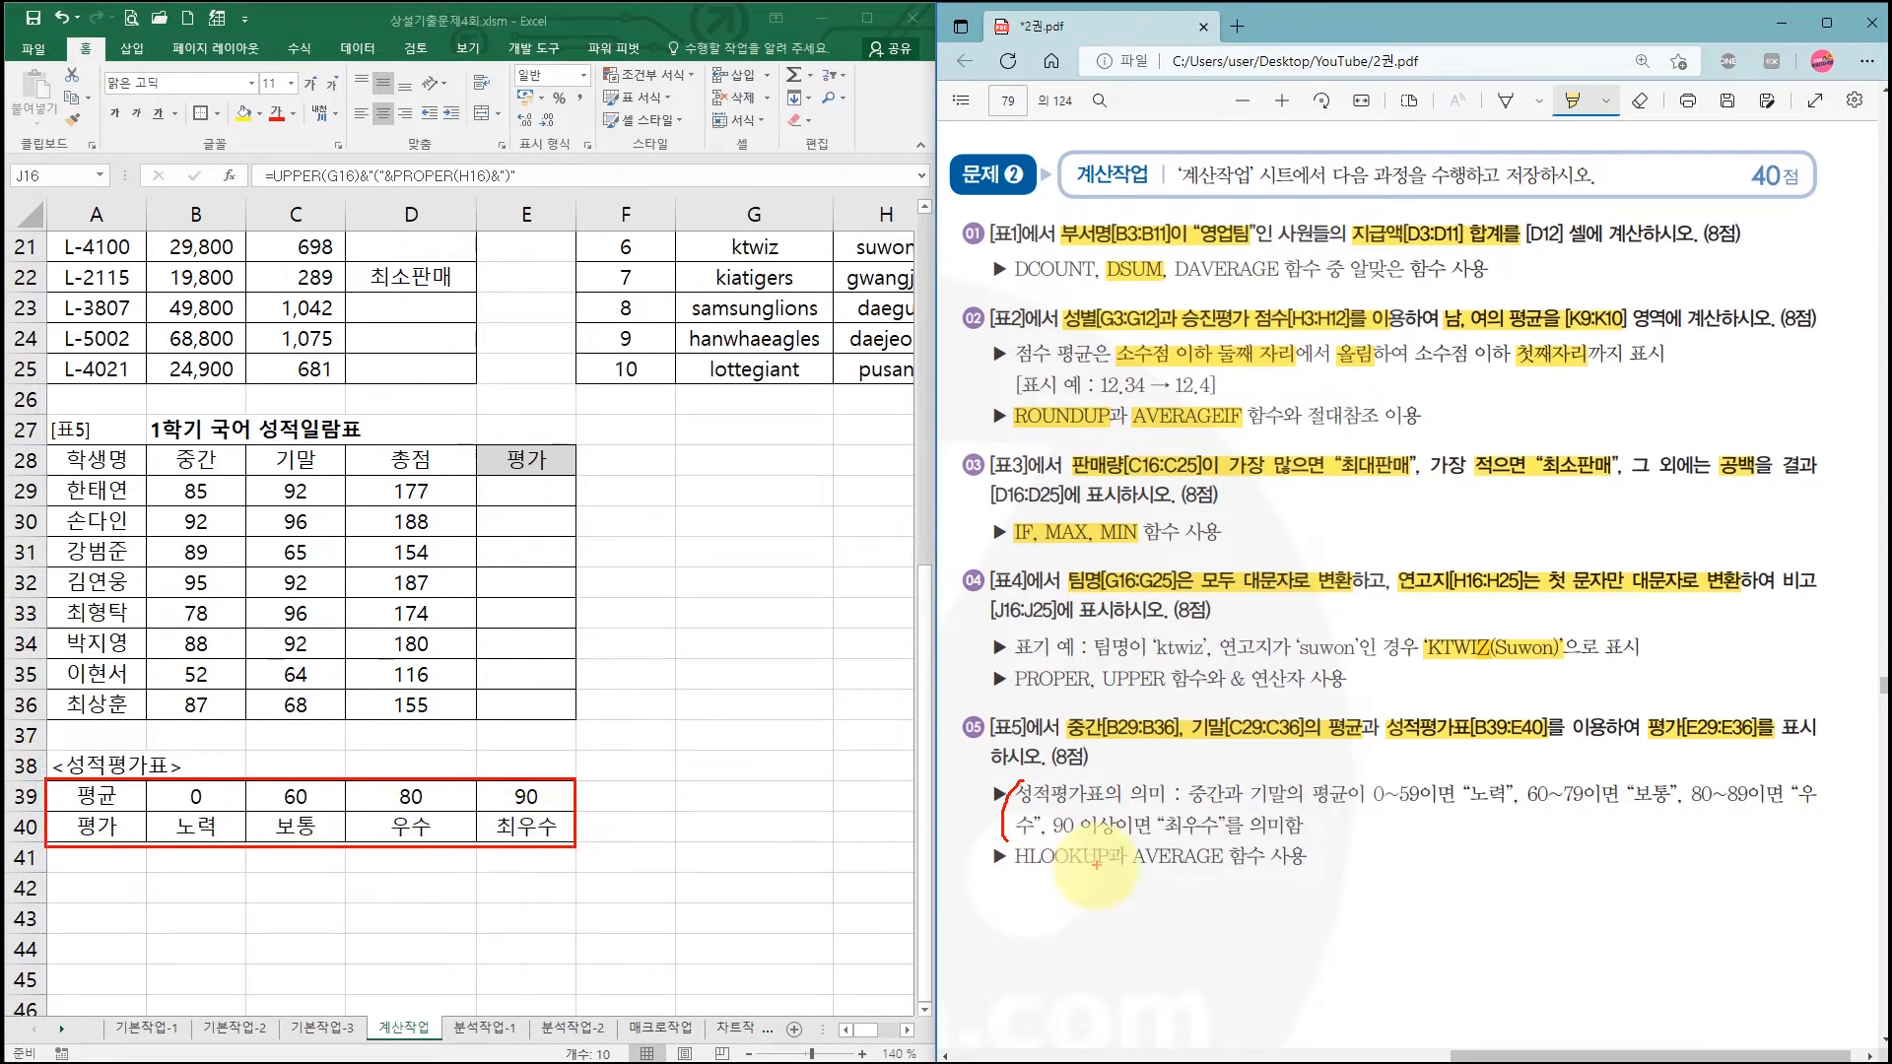
left_click_drag(1015, 873, 1144, 871)
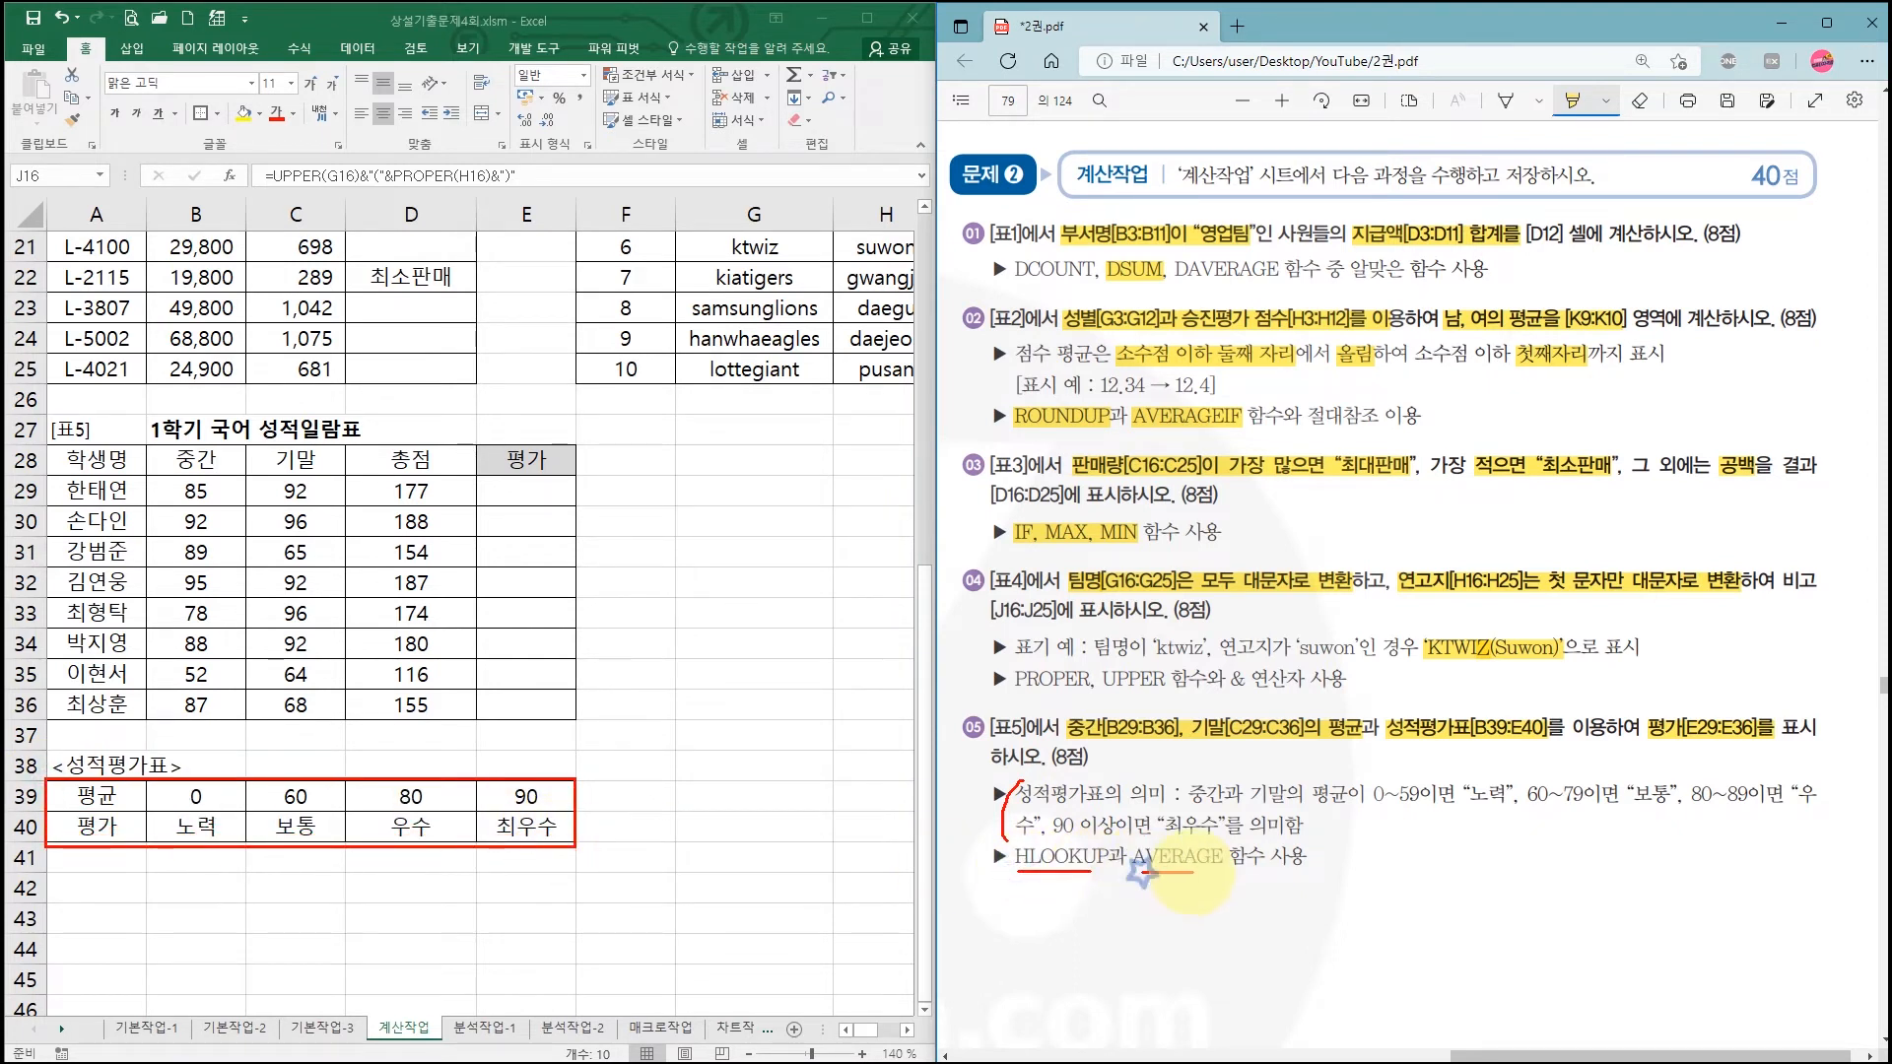
key("Escape")
Step: Start =HLOOKUP in E29 and bring up its empty Function Arguments form, moved higher
left_click(532, 491)
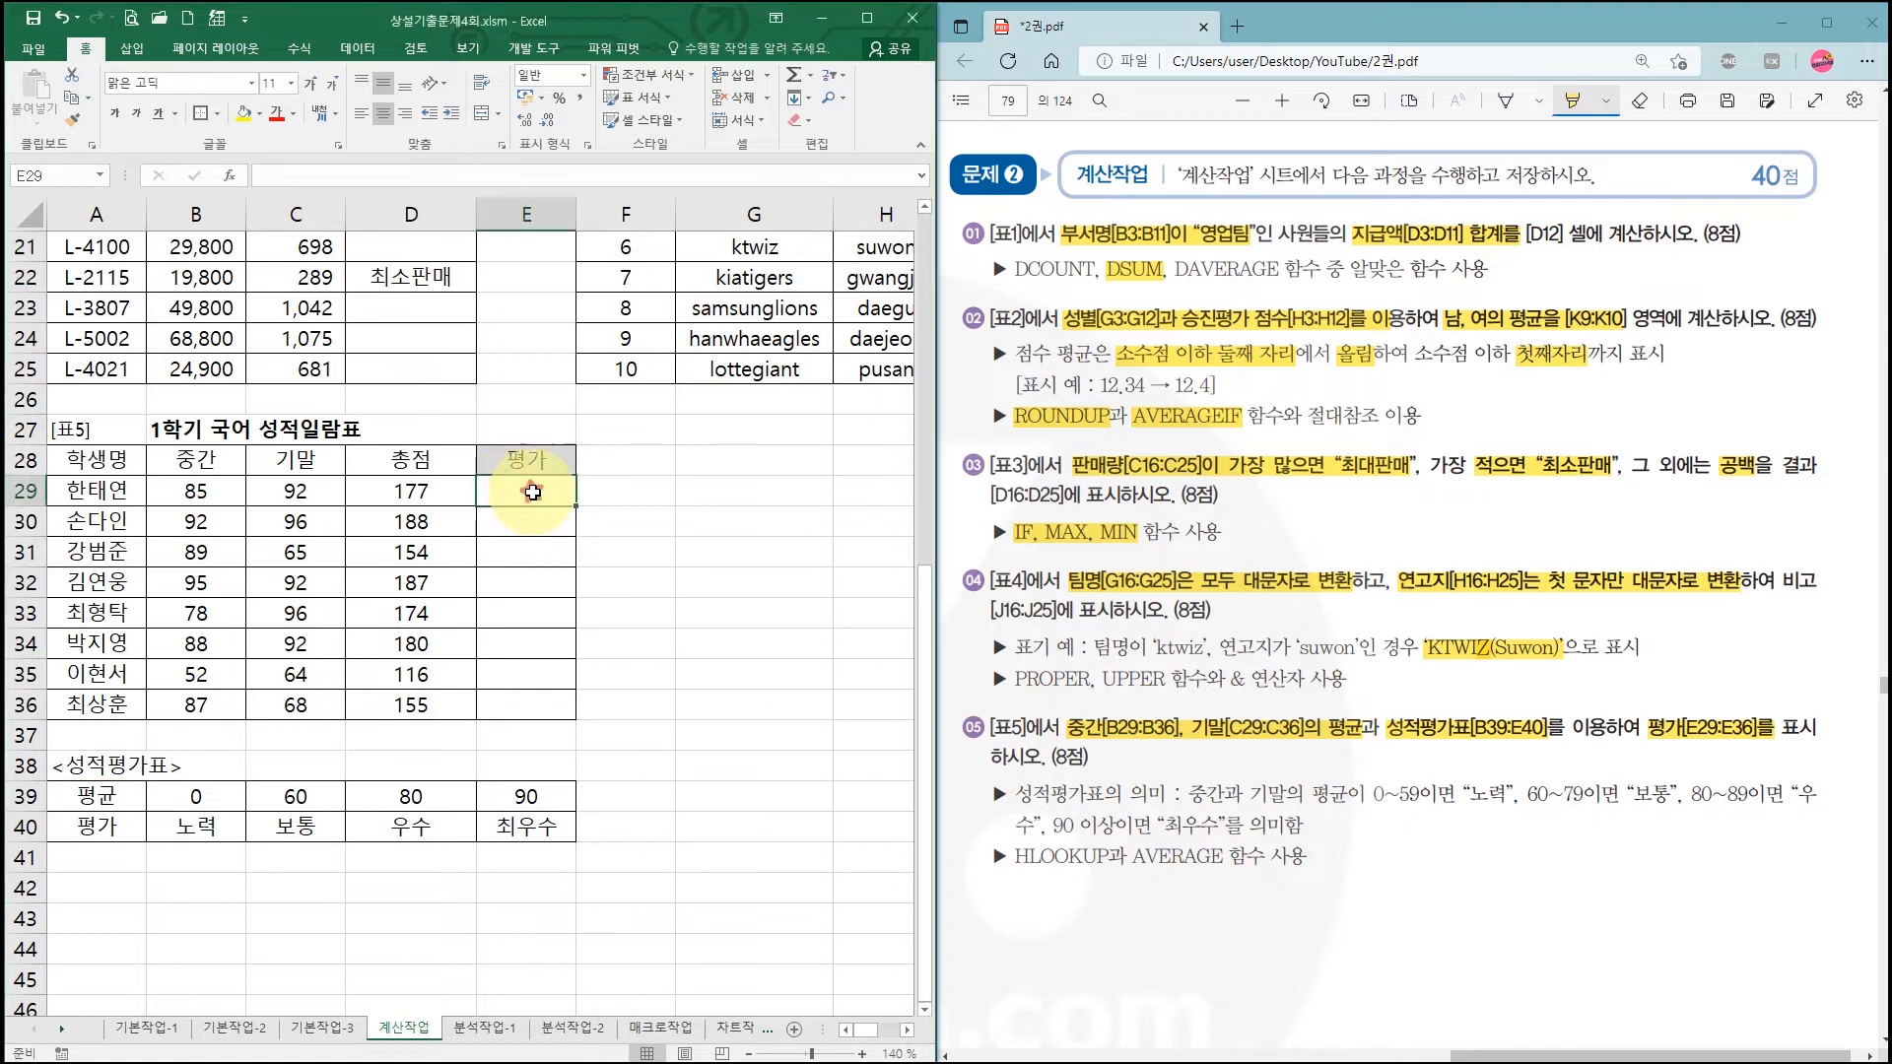
type("=hlookup")
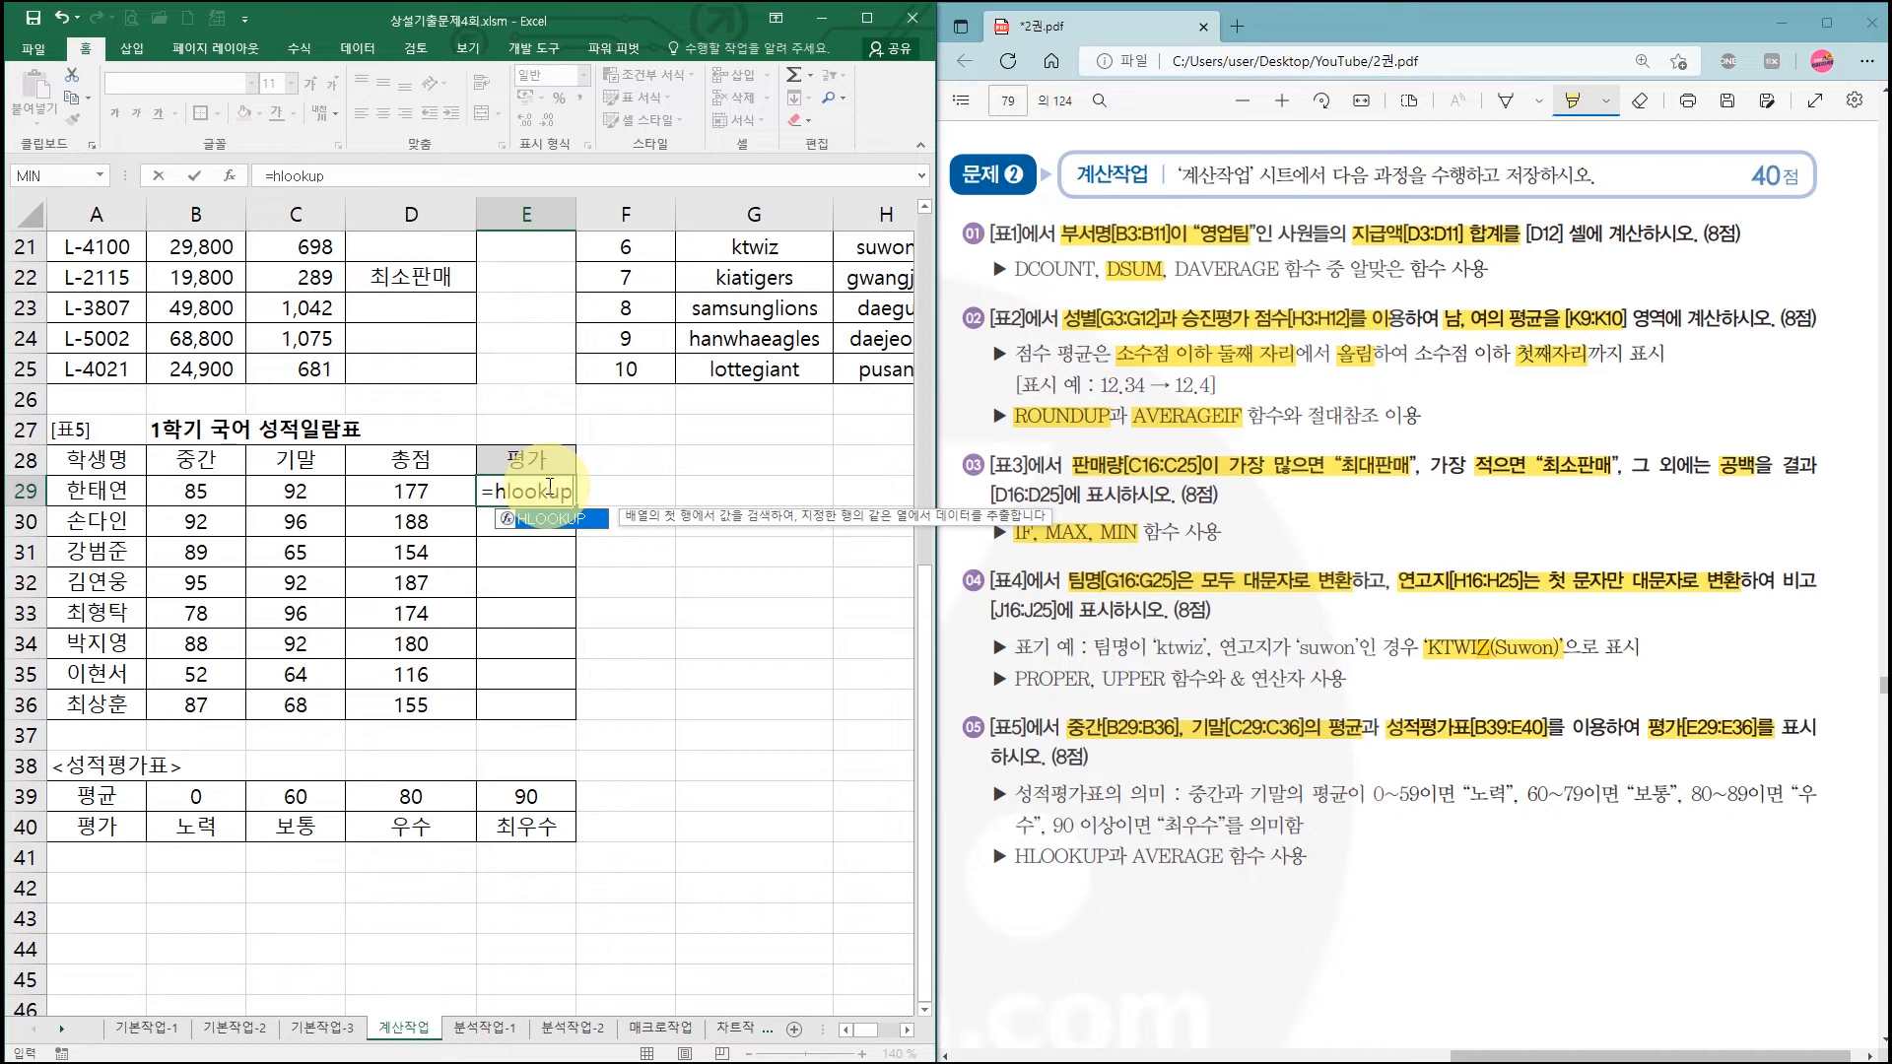
key("ctrl+a")
left_click_drag(660, 576, 541, 247)
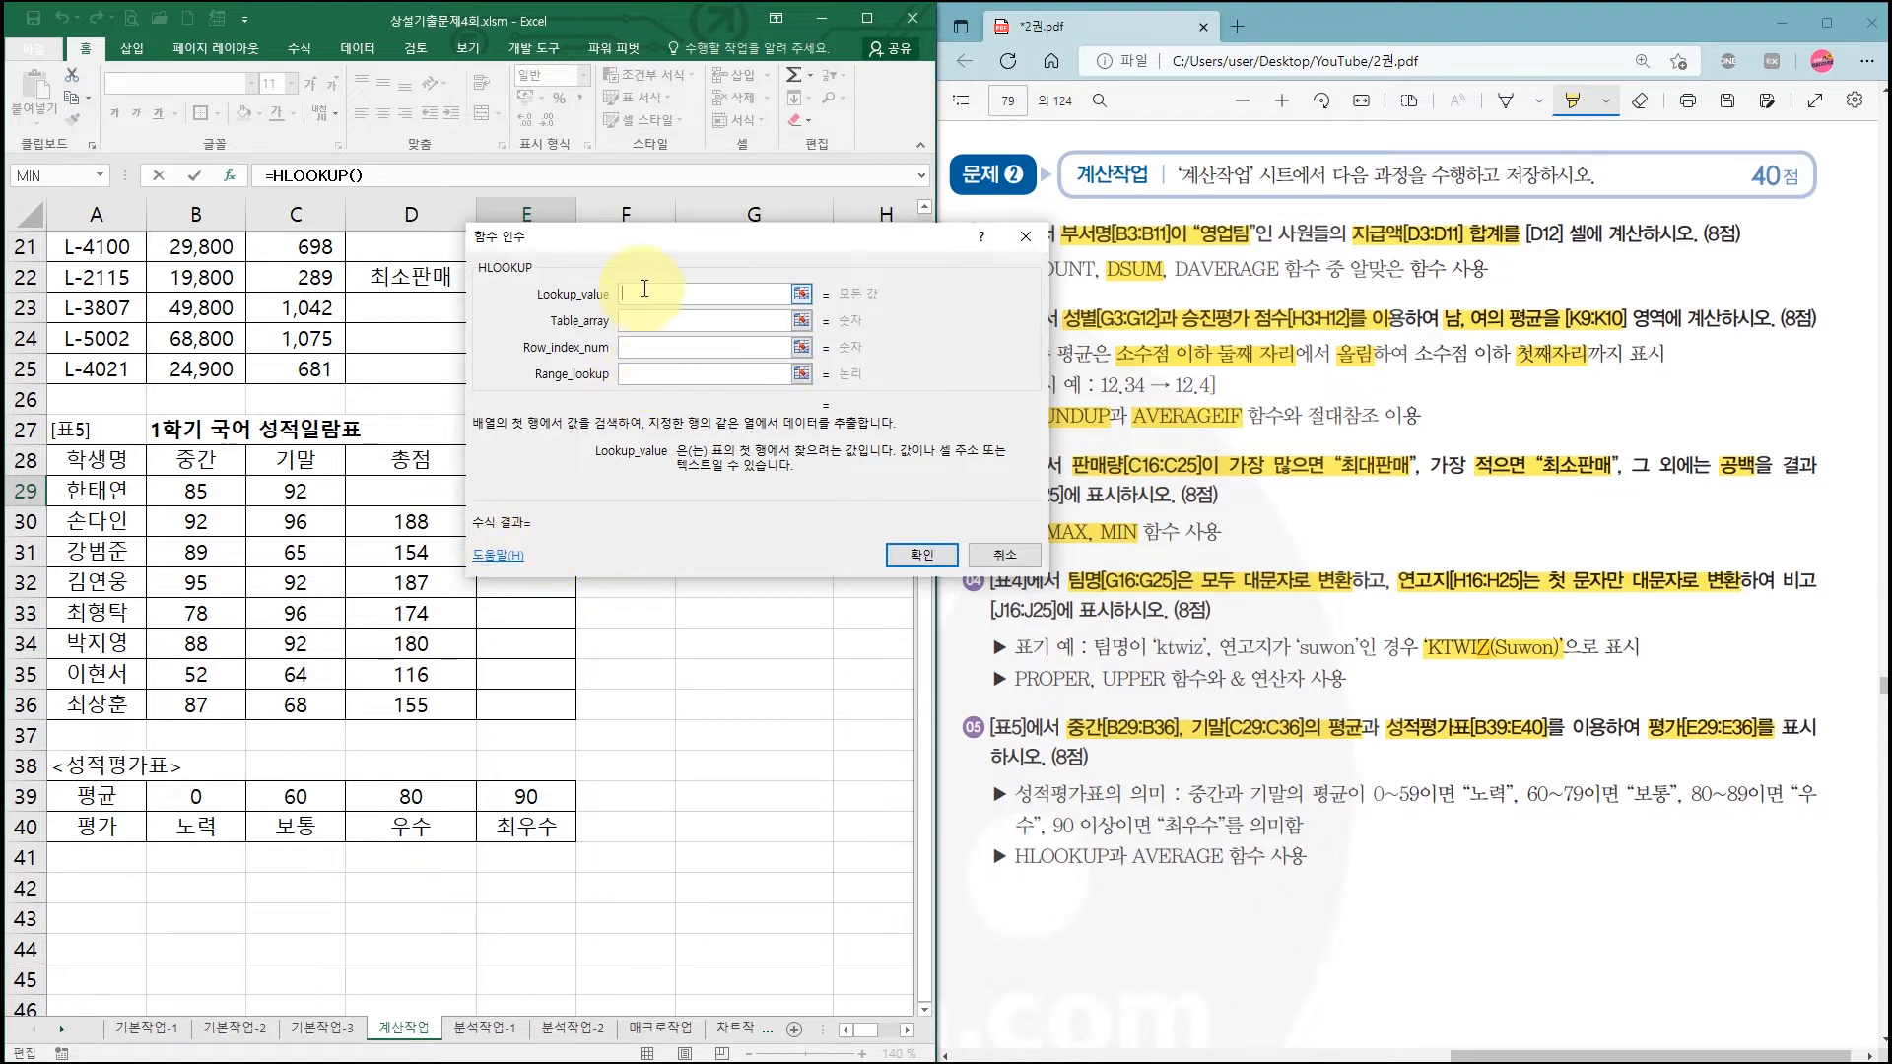
Step: Nest the AVERAGE function as HLOOKUP's lookup value using the function list
left_click(101, 177)
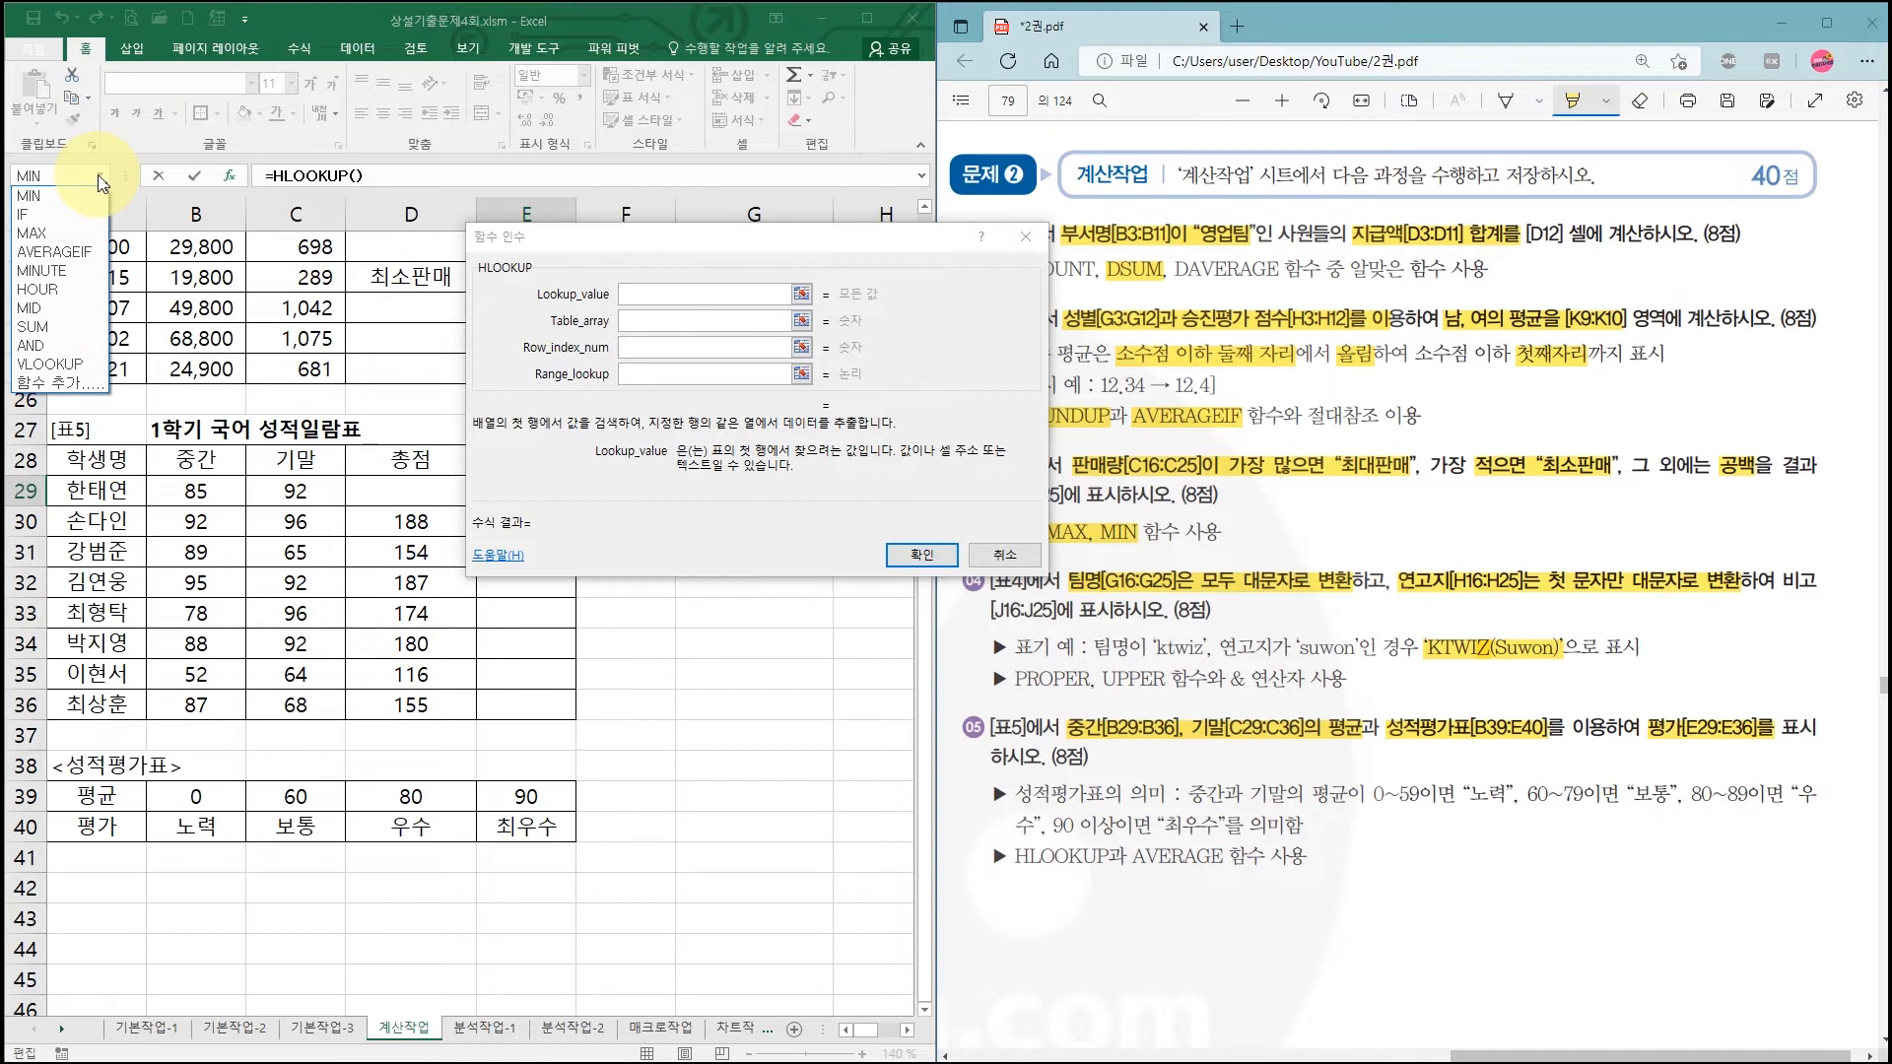
left_click(69, 382)
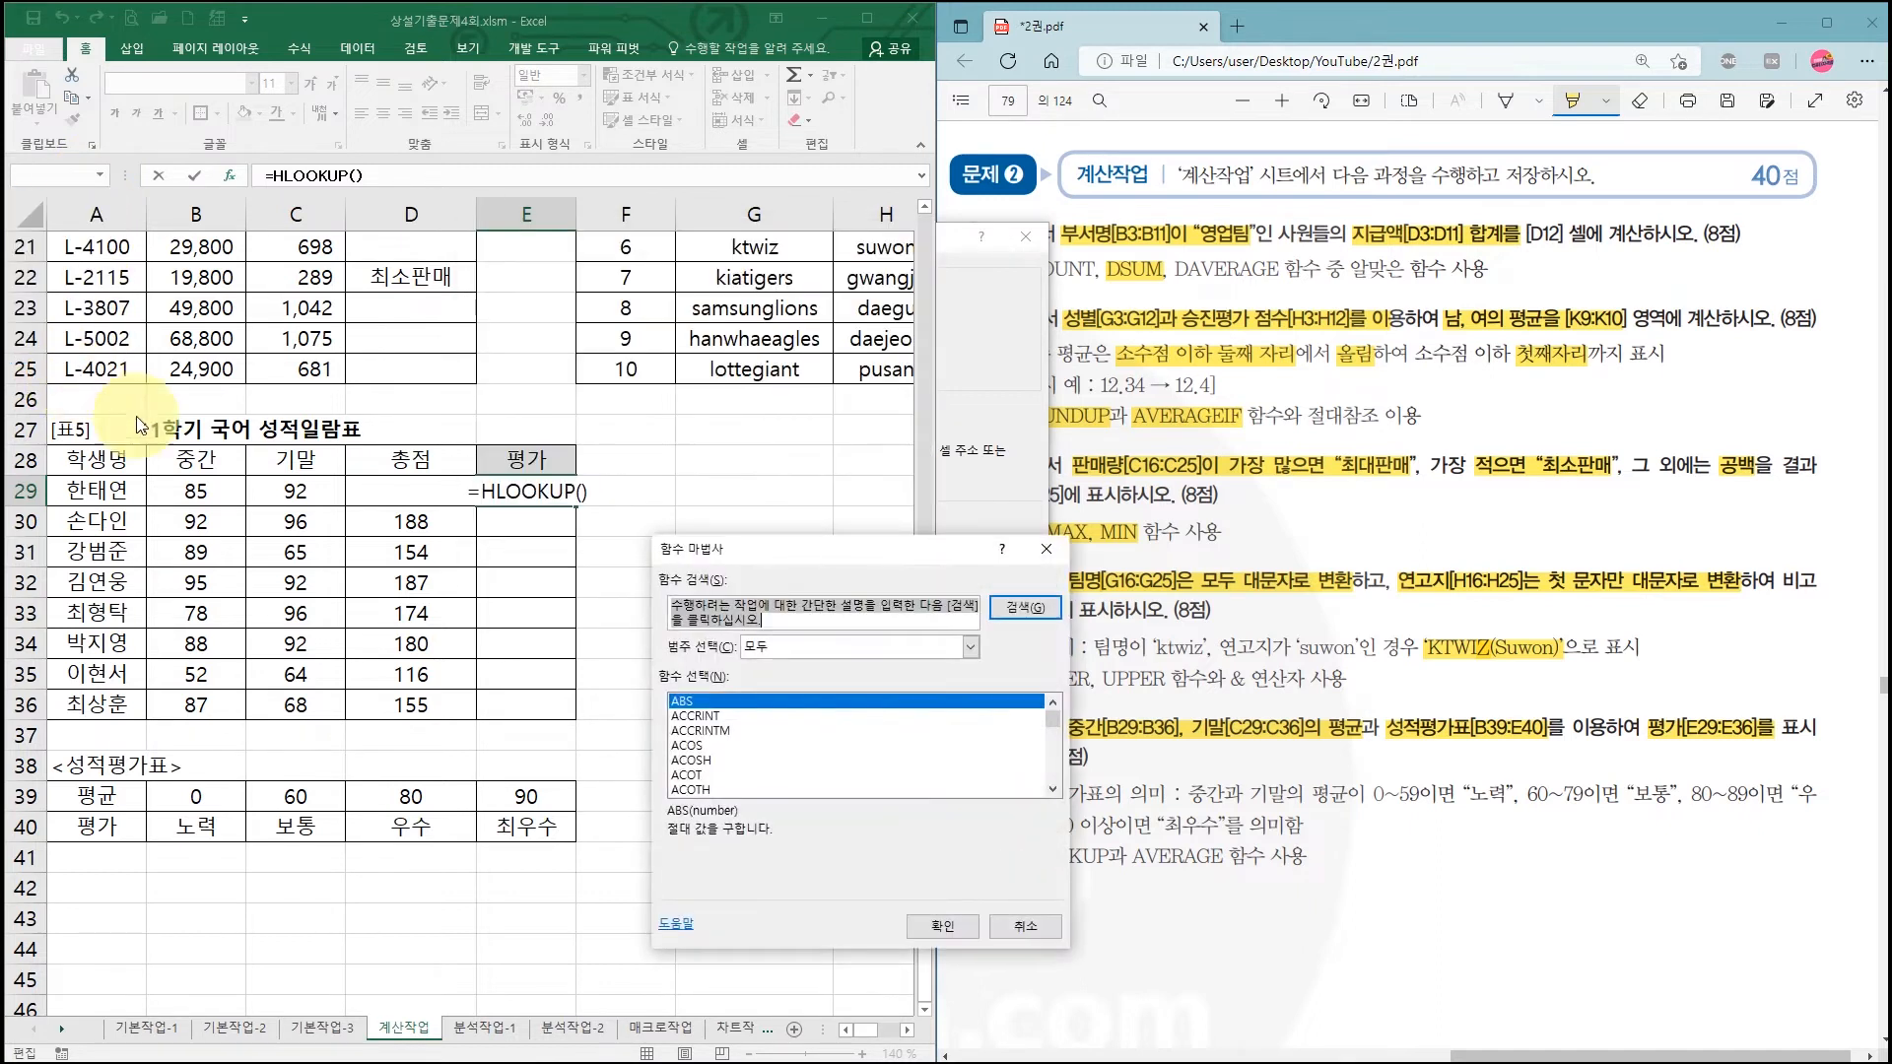
scroll(776, 768, "down", 4)
scroll(778, 768, "down", 3)
left_click(735, 716)
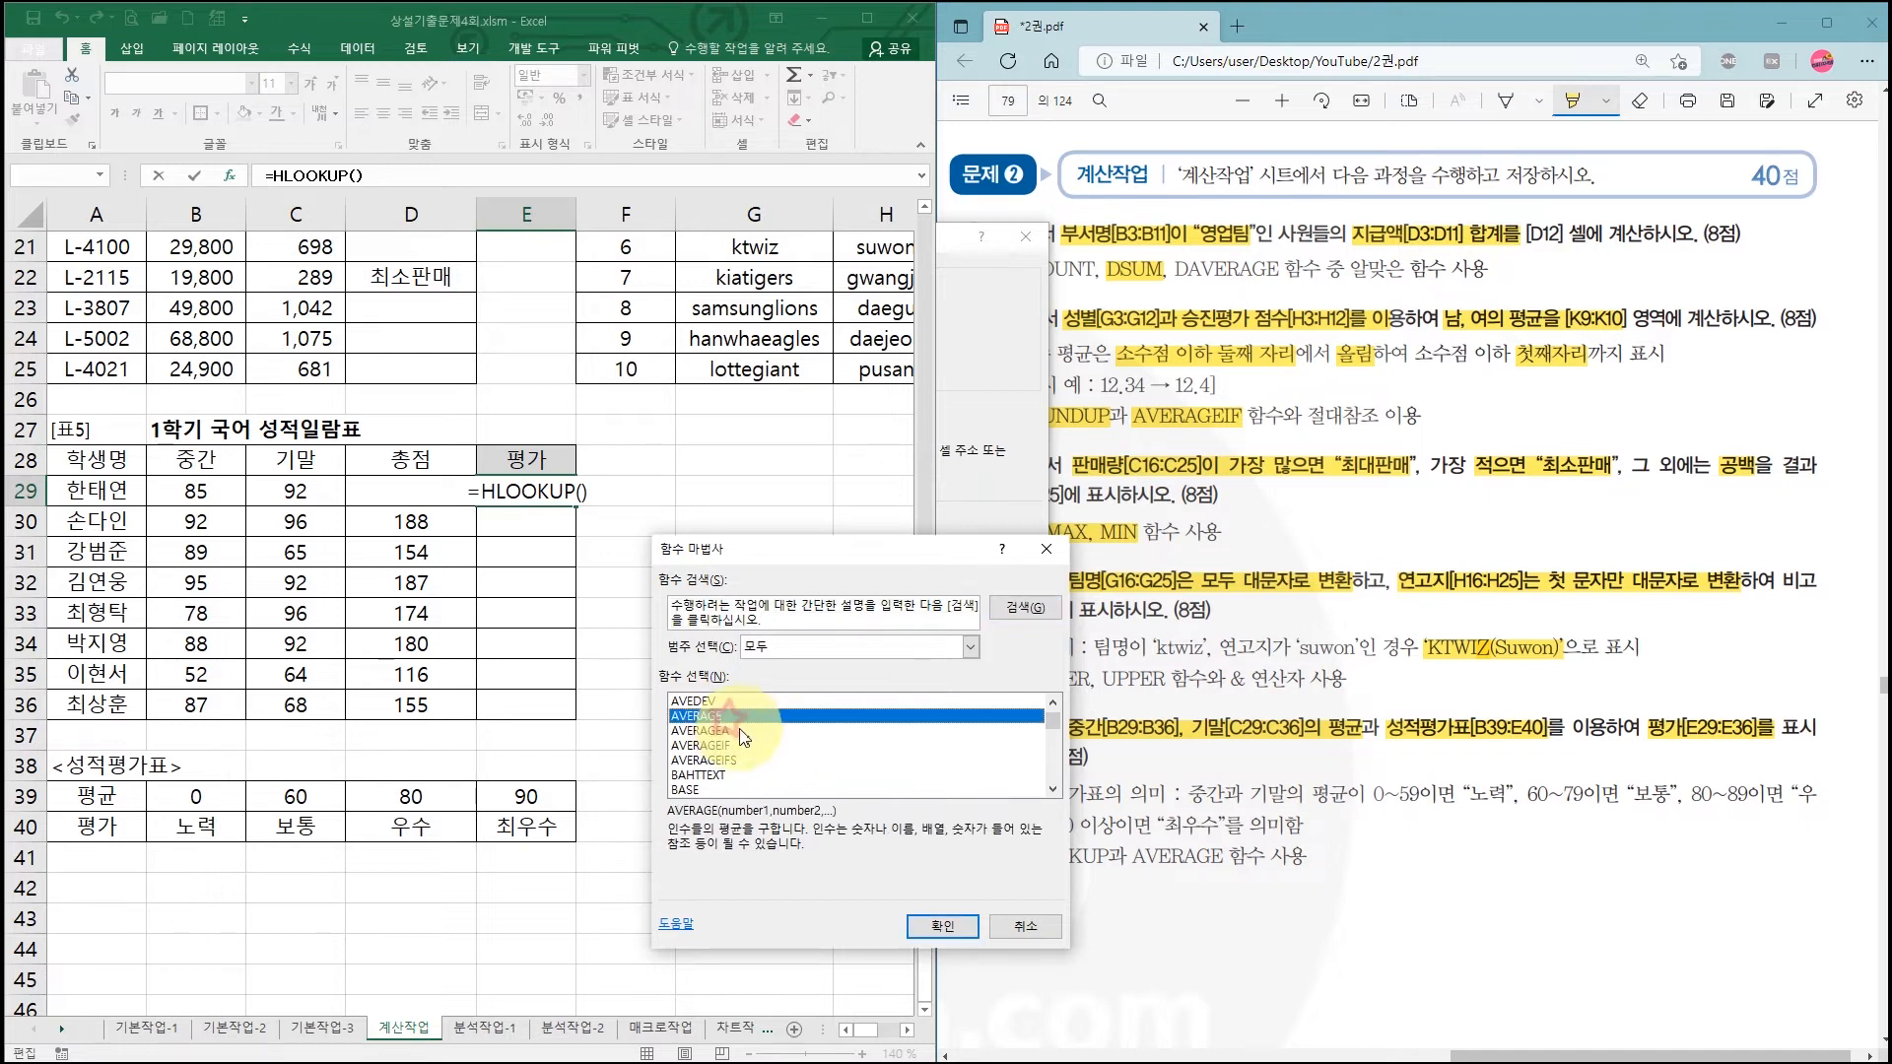
left_click(932, 929)
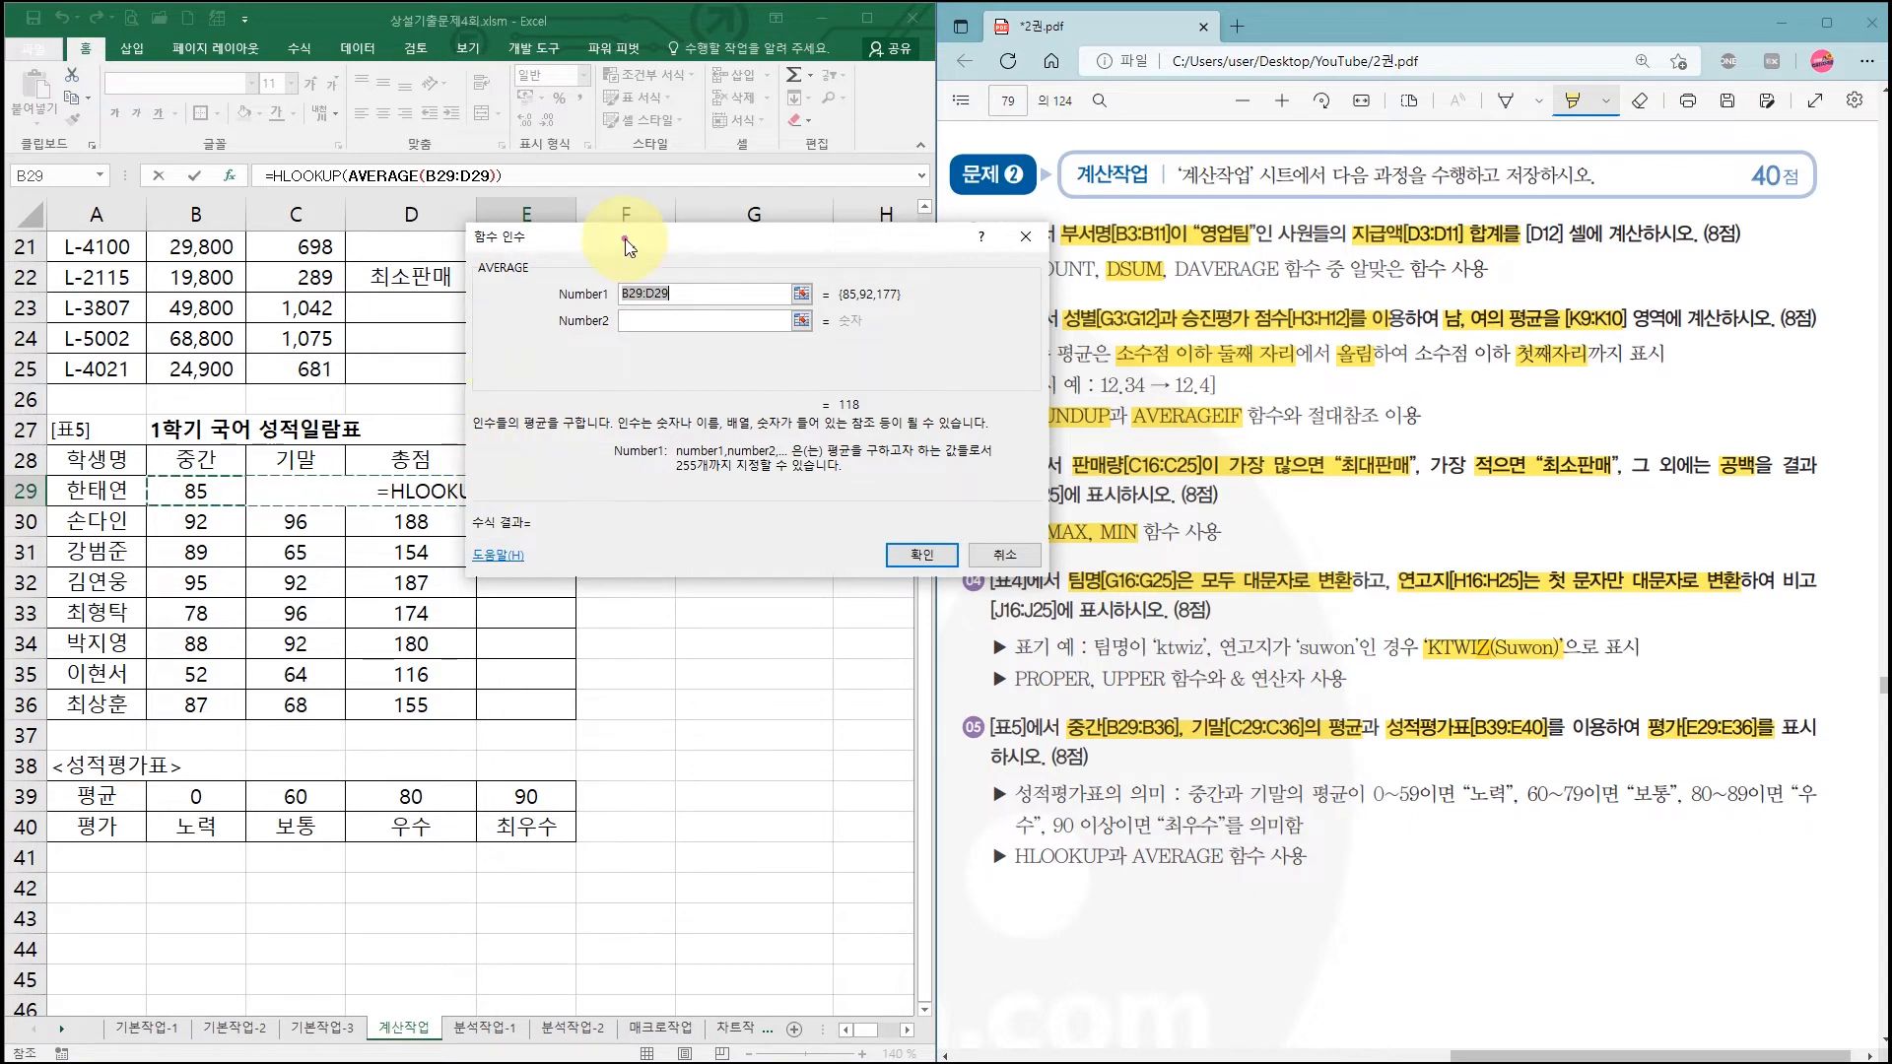
Step: Set AVERAGE's Number1 to B29:C29 (88.5), then return to the HLOOKUP arguments
left_click_drag(627, 238, 768, 235)
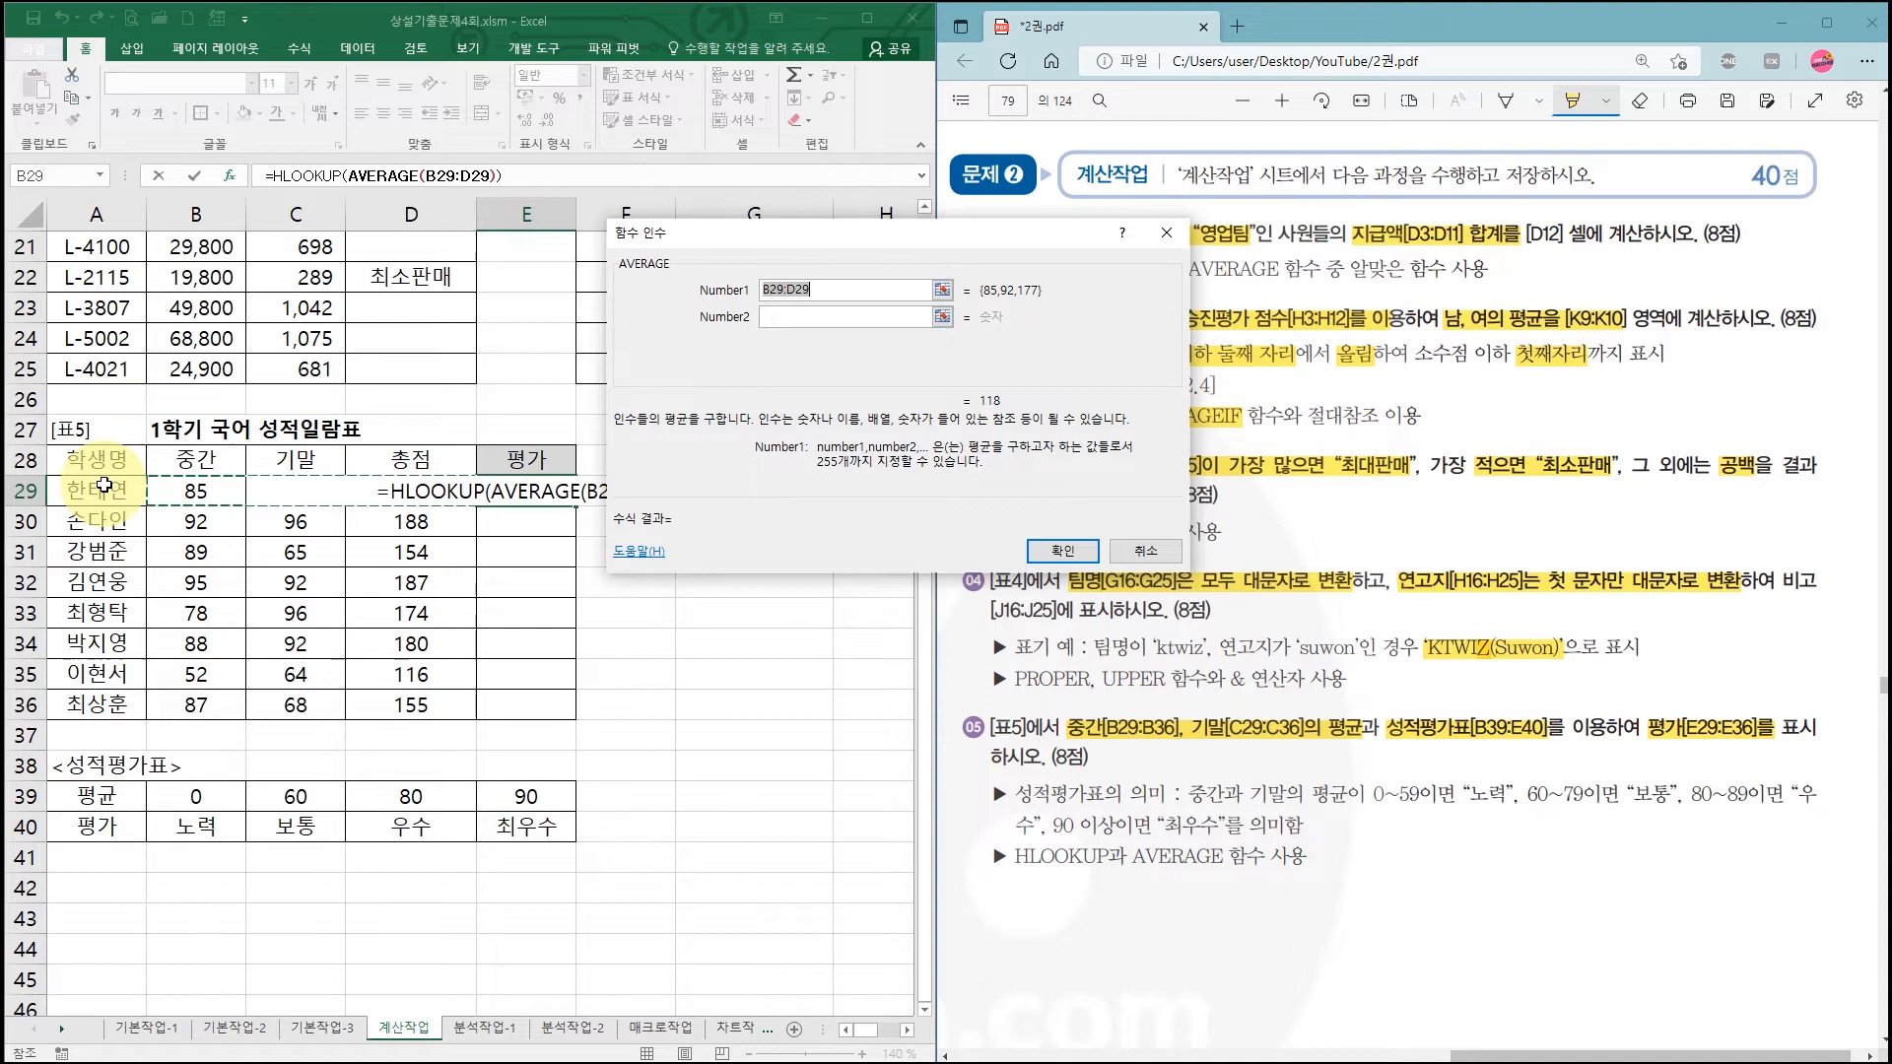
left_click_drag(189, 487, 278, 487)
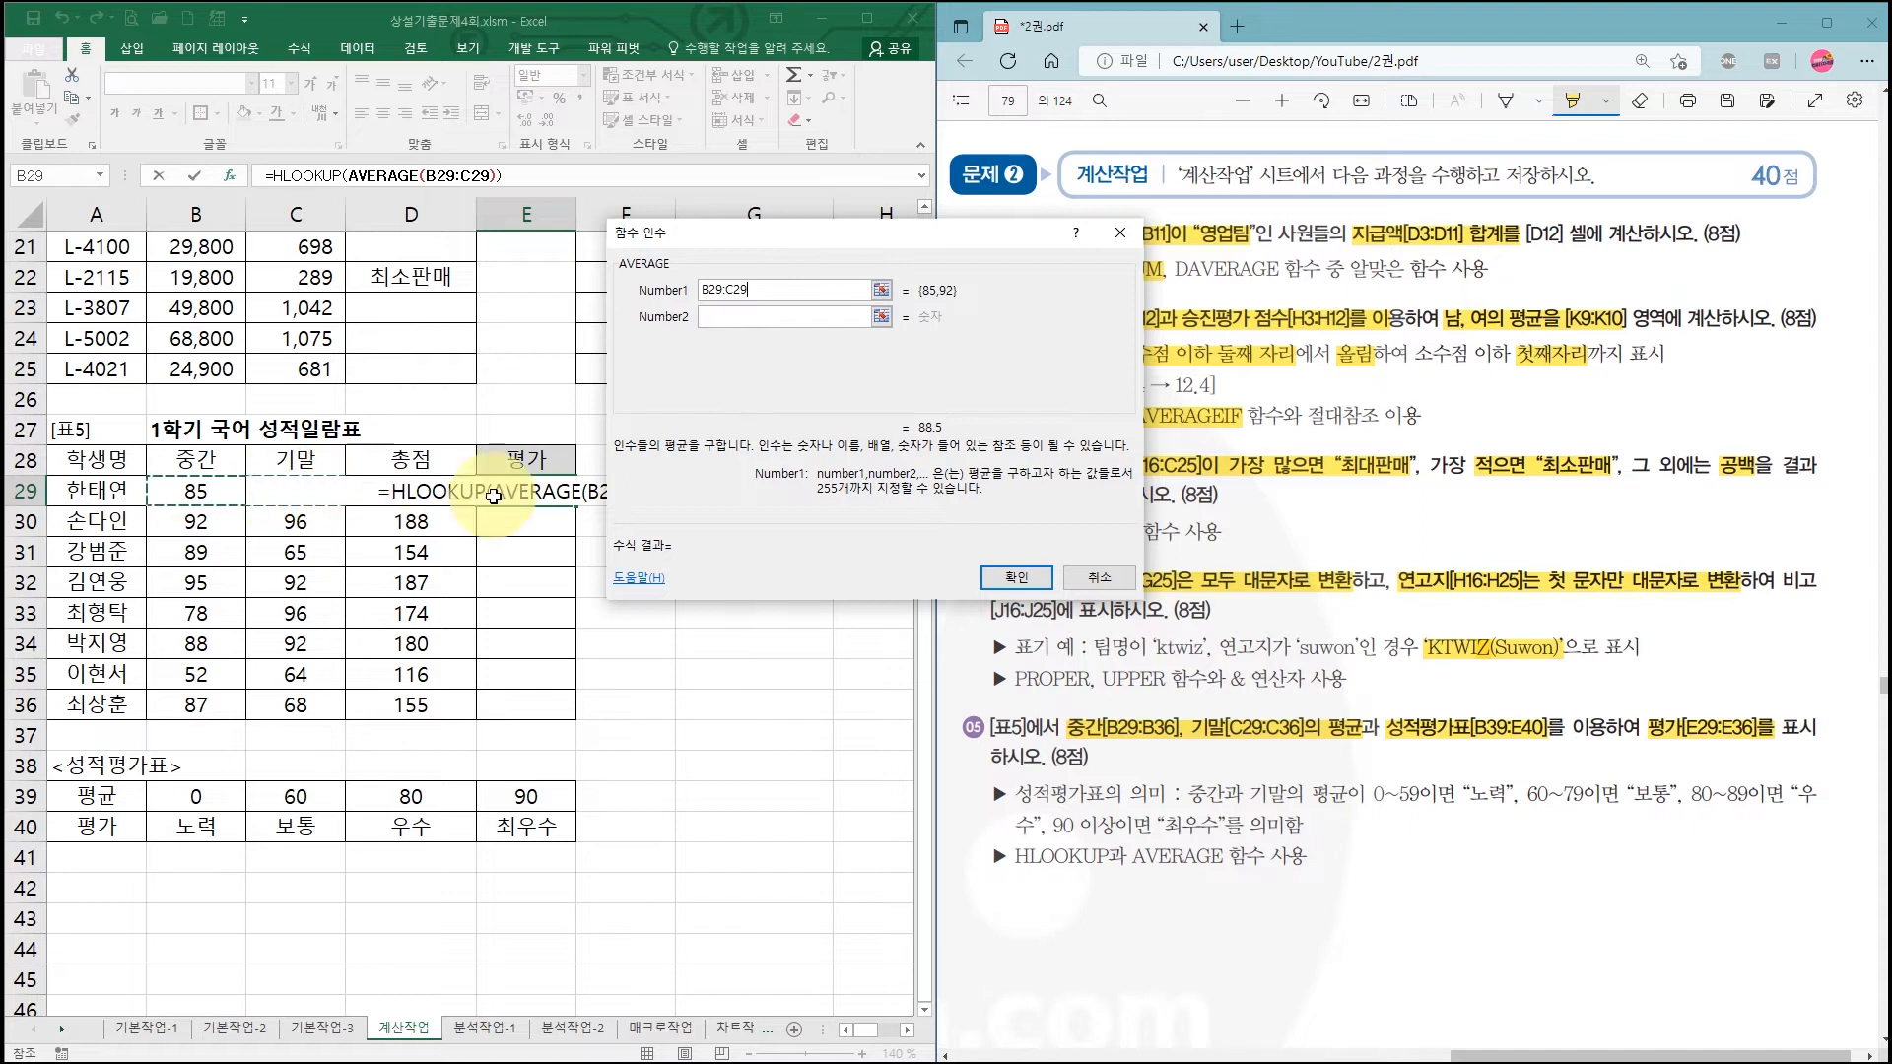
left_click(710, 317)
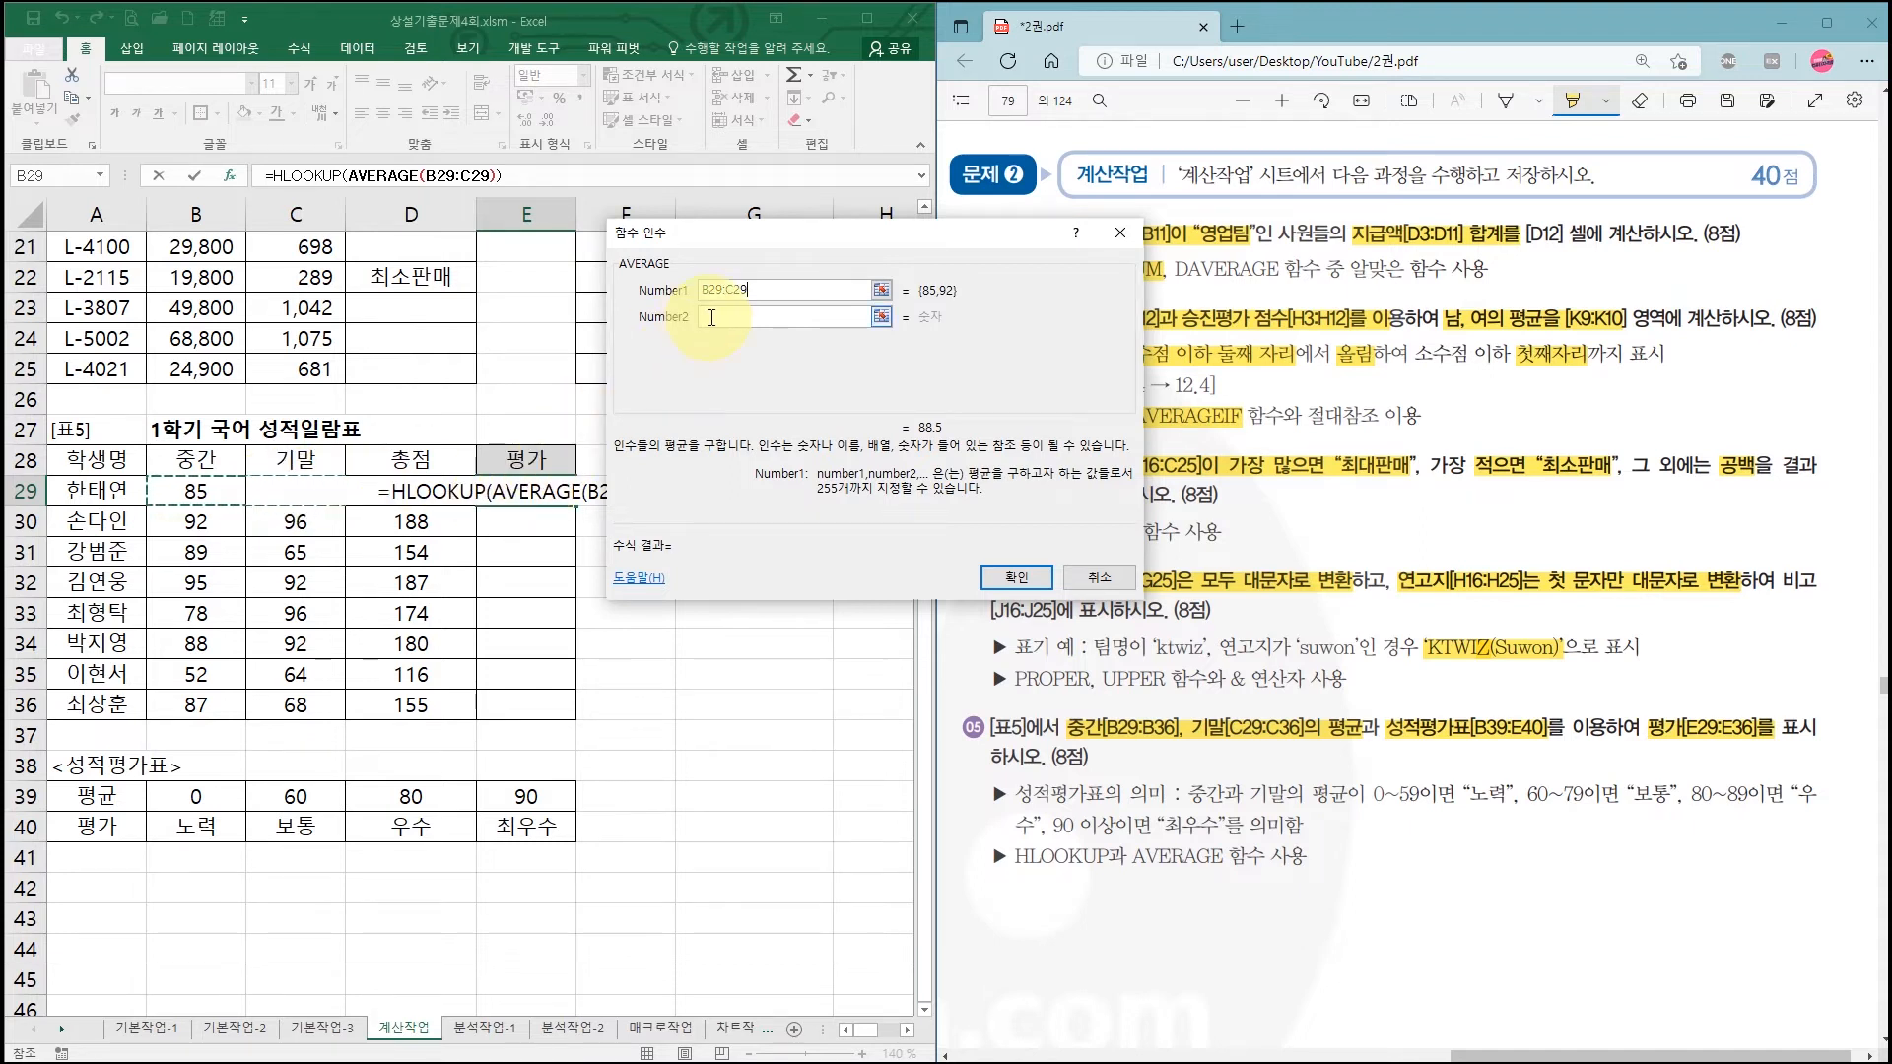
left_click(750, 292)
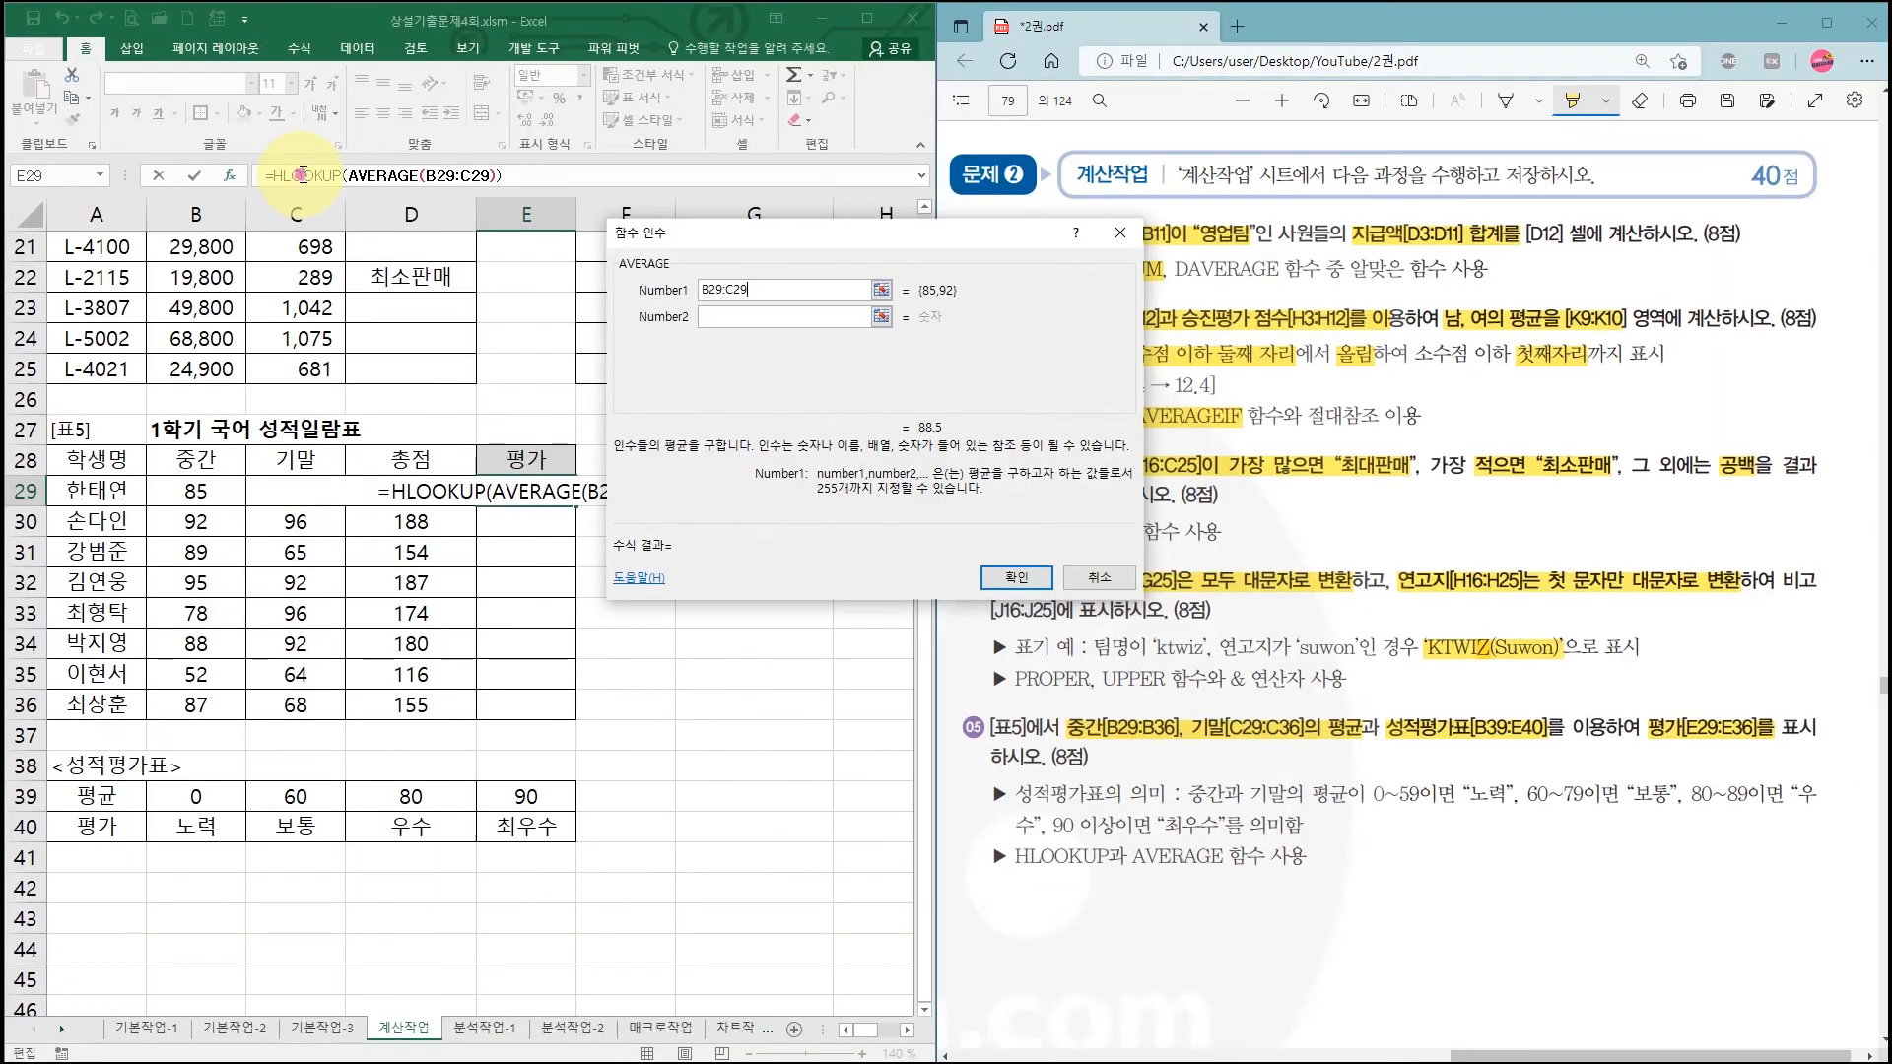
left_click(603, 350)
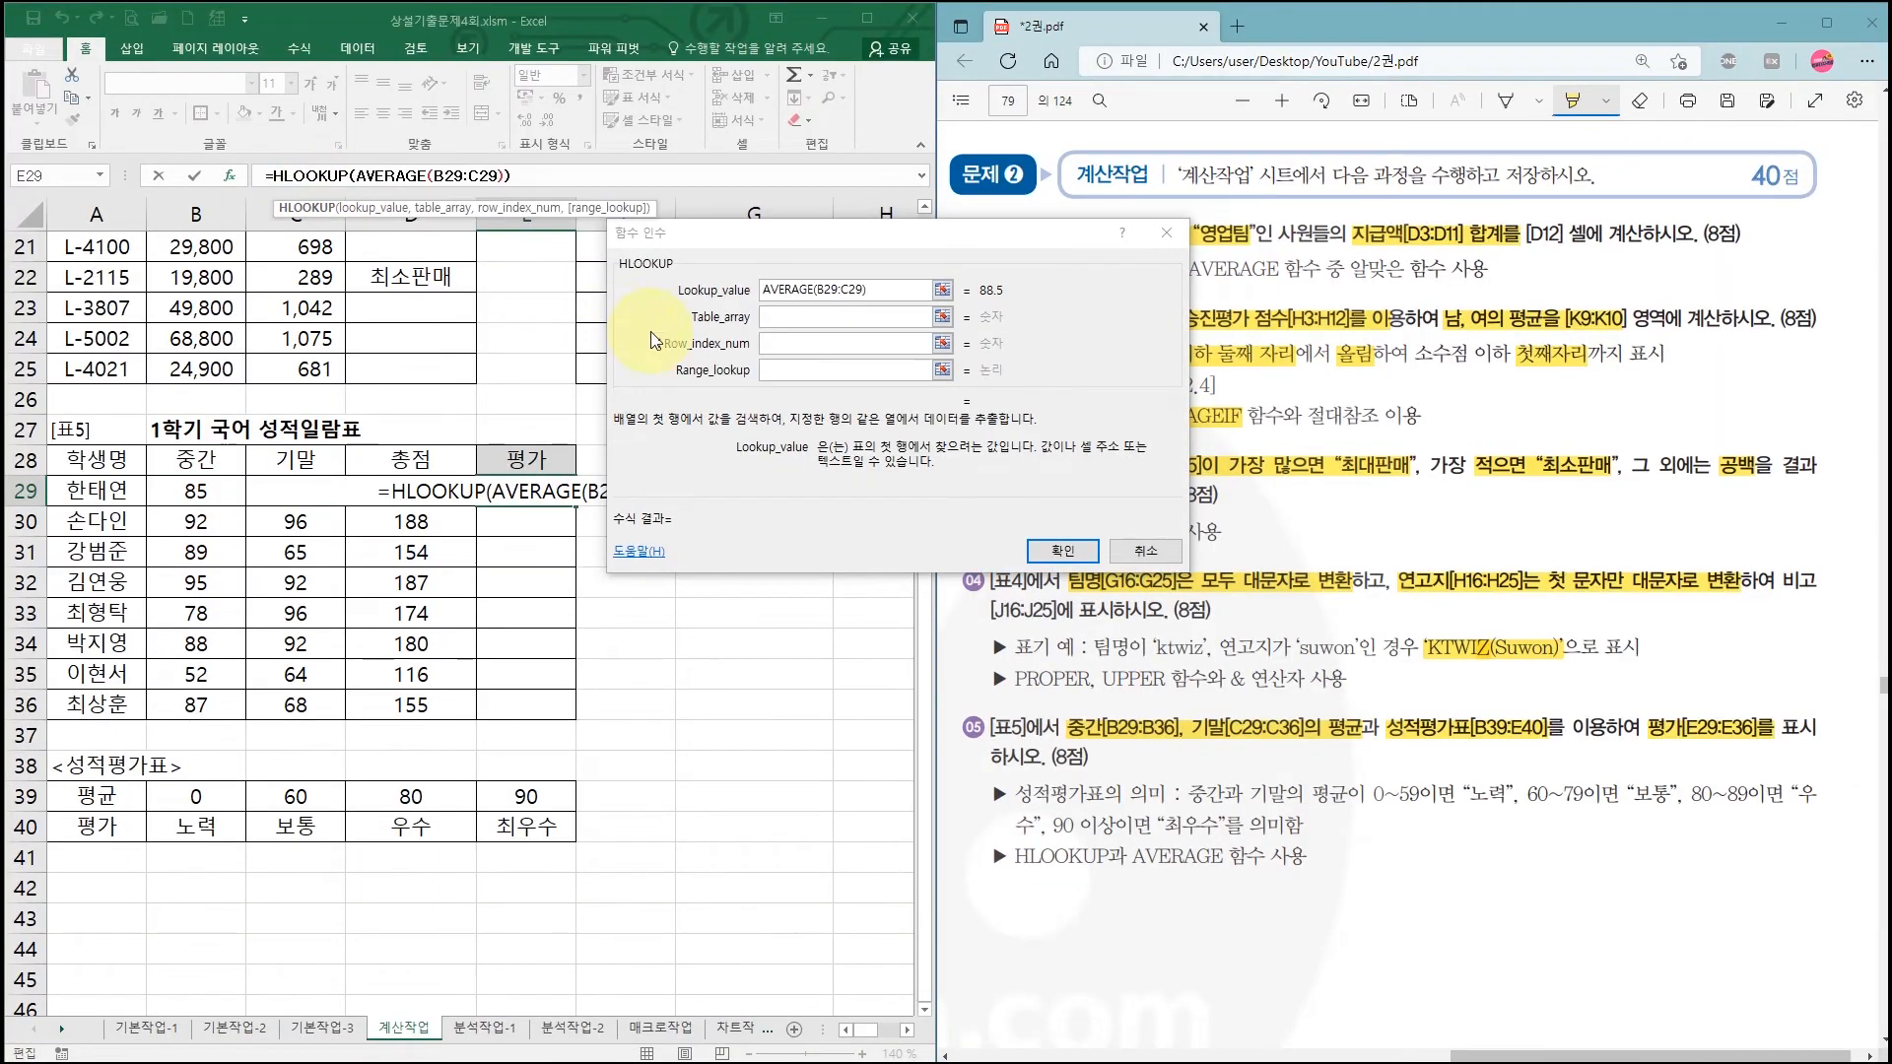
Step: Set HLOOKUP's Table_array to the grading table as absolute $A$39:$E$40
left_click(789, 320)
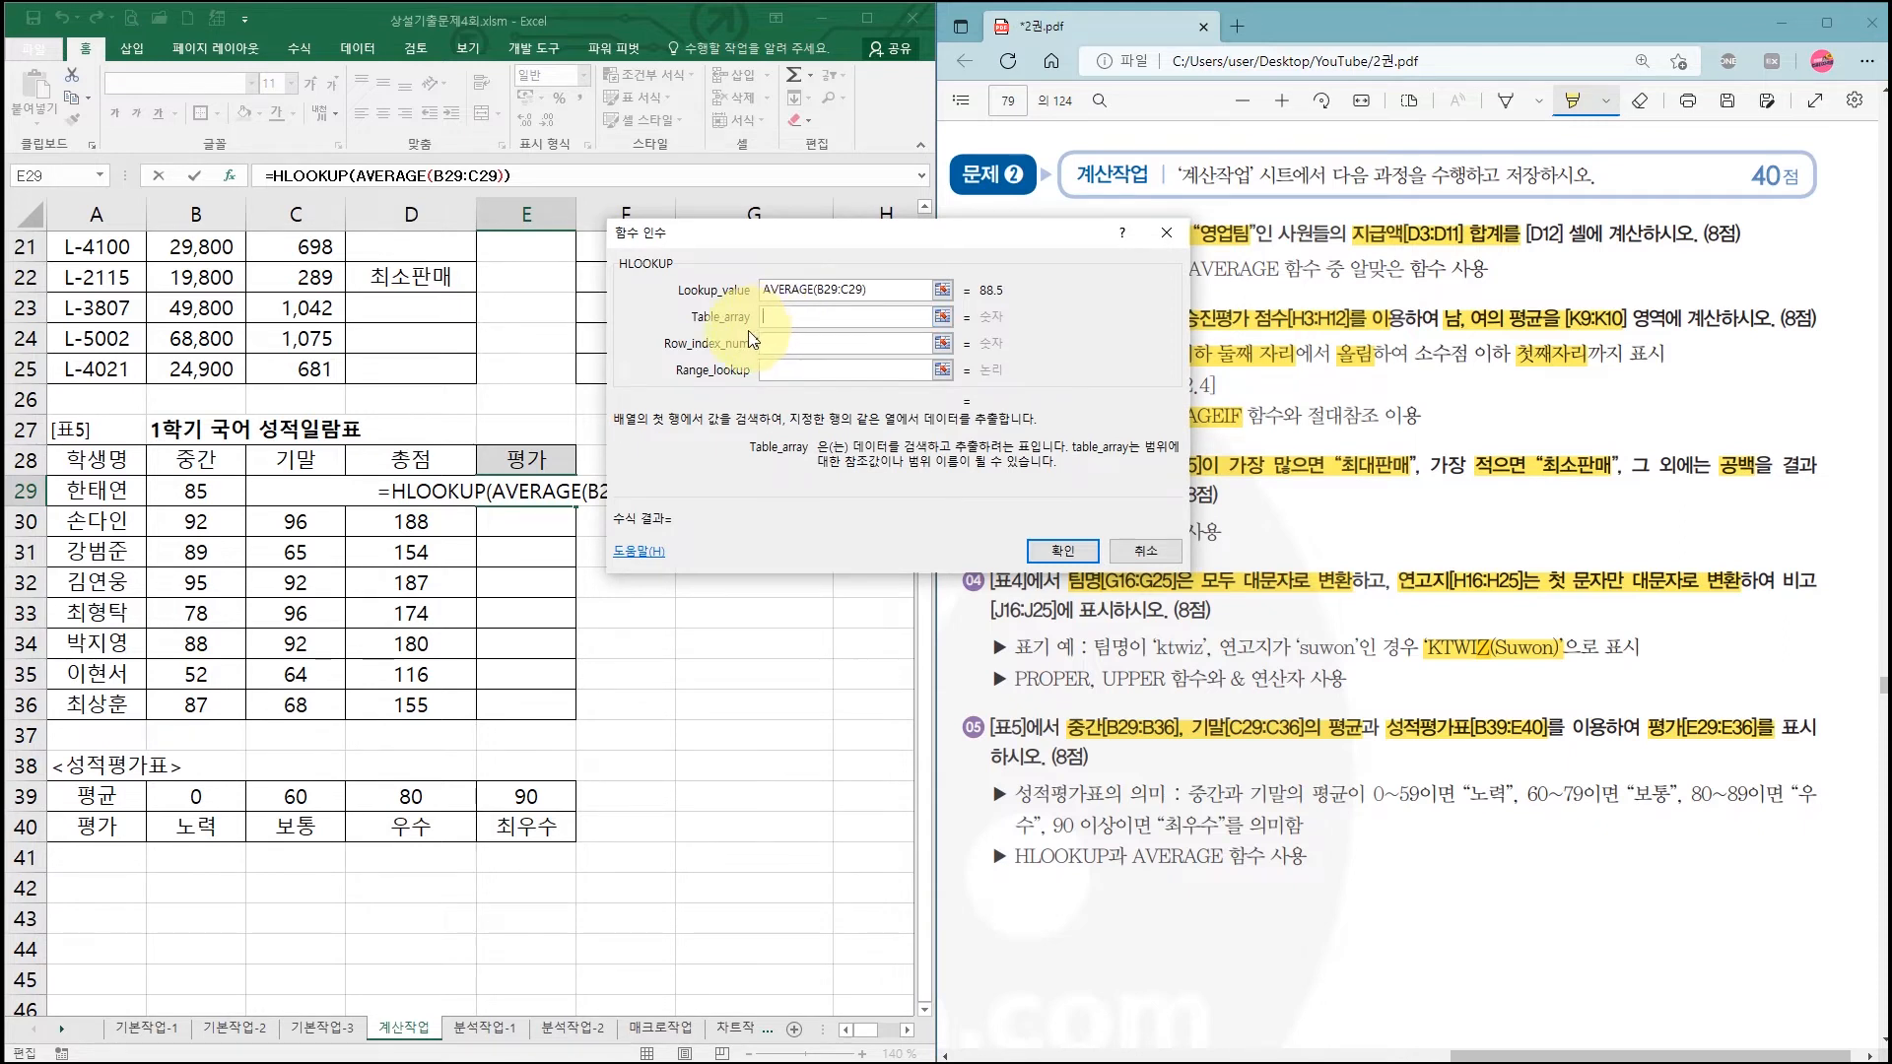
type("@")
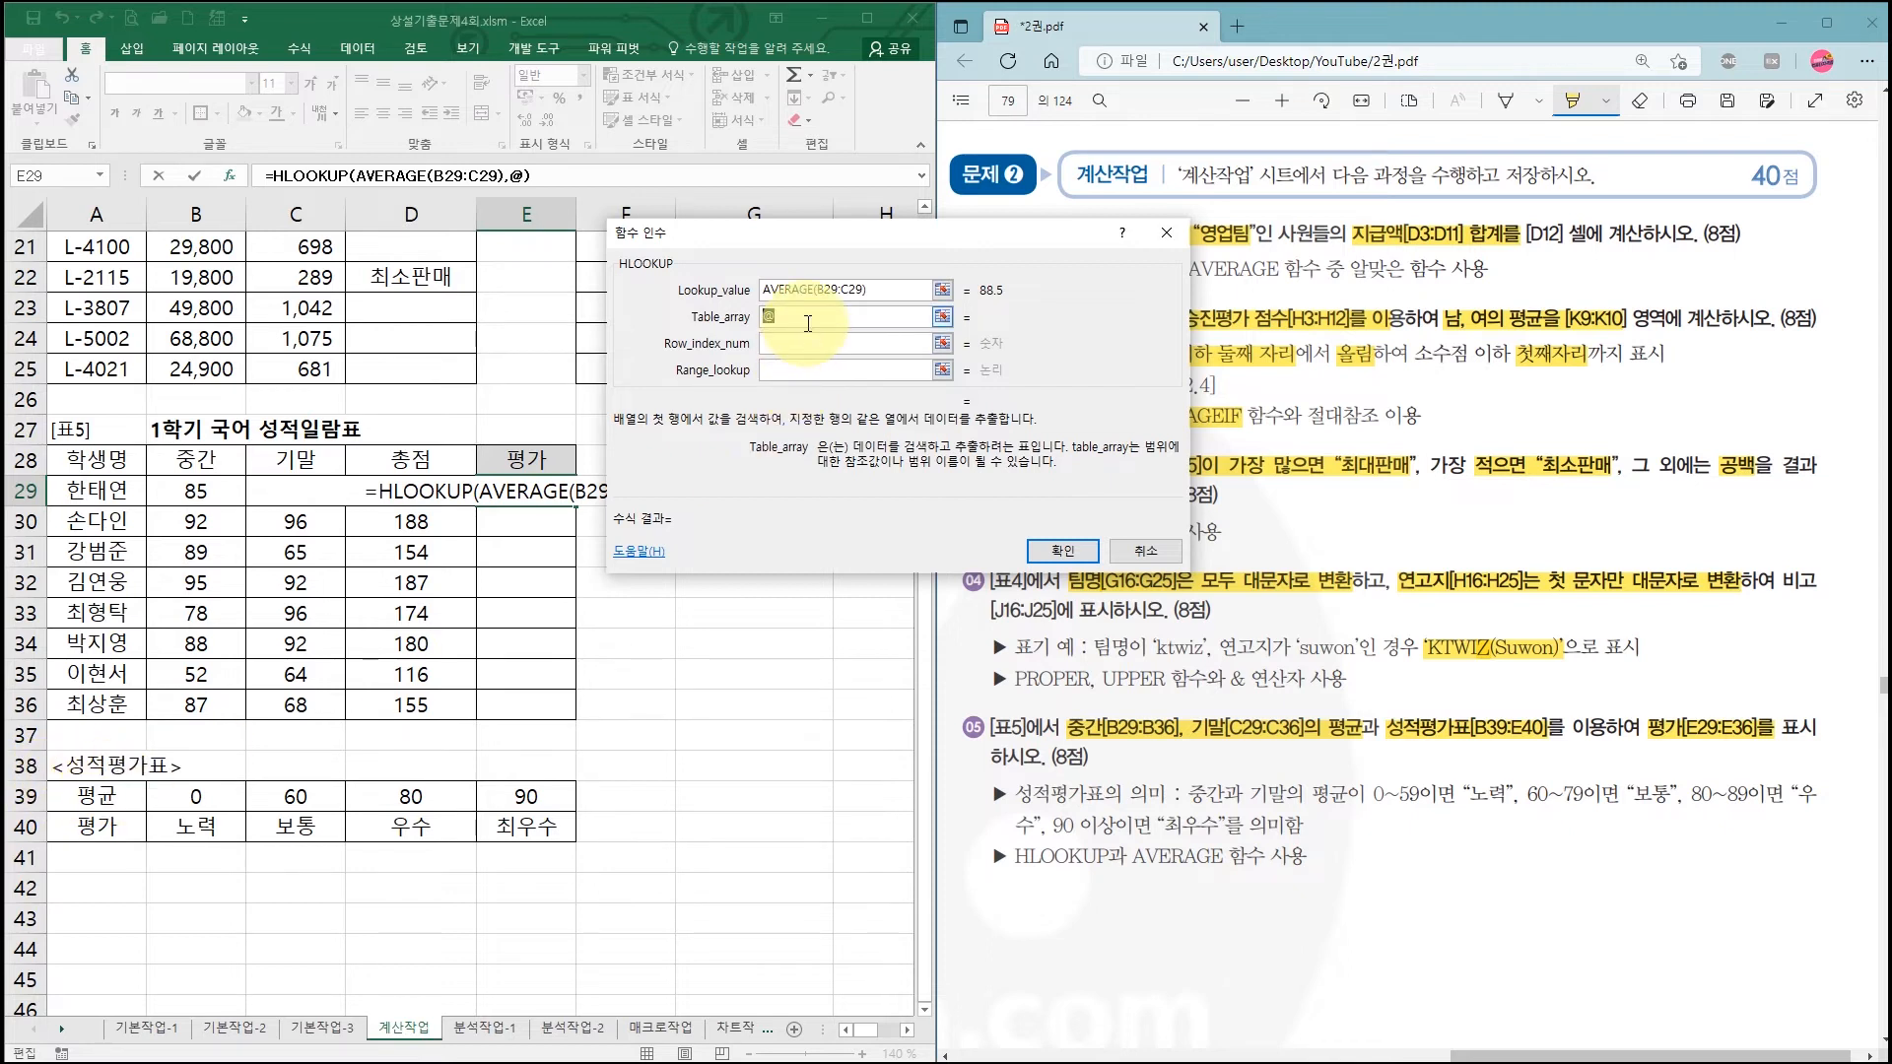
key("BackSpace")
left_click_drag(99, 800, 526, 822)
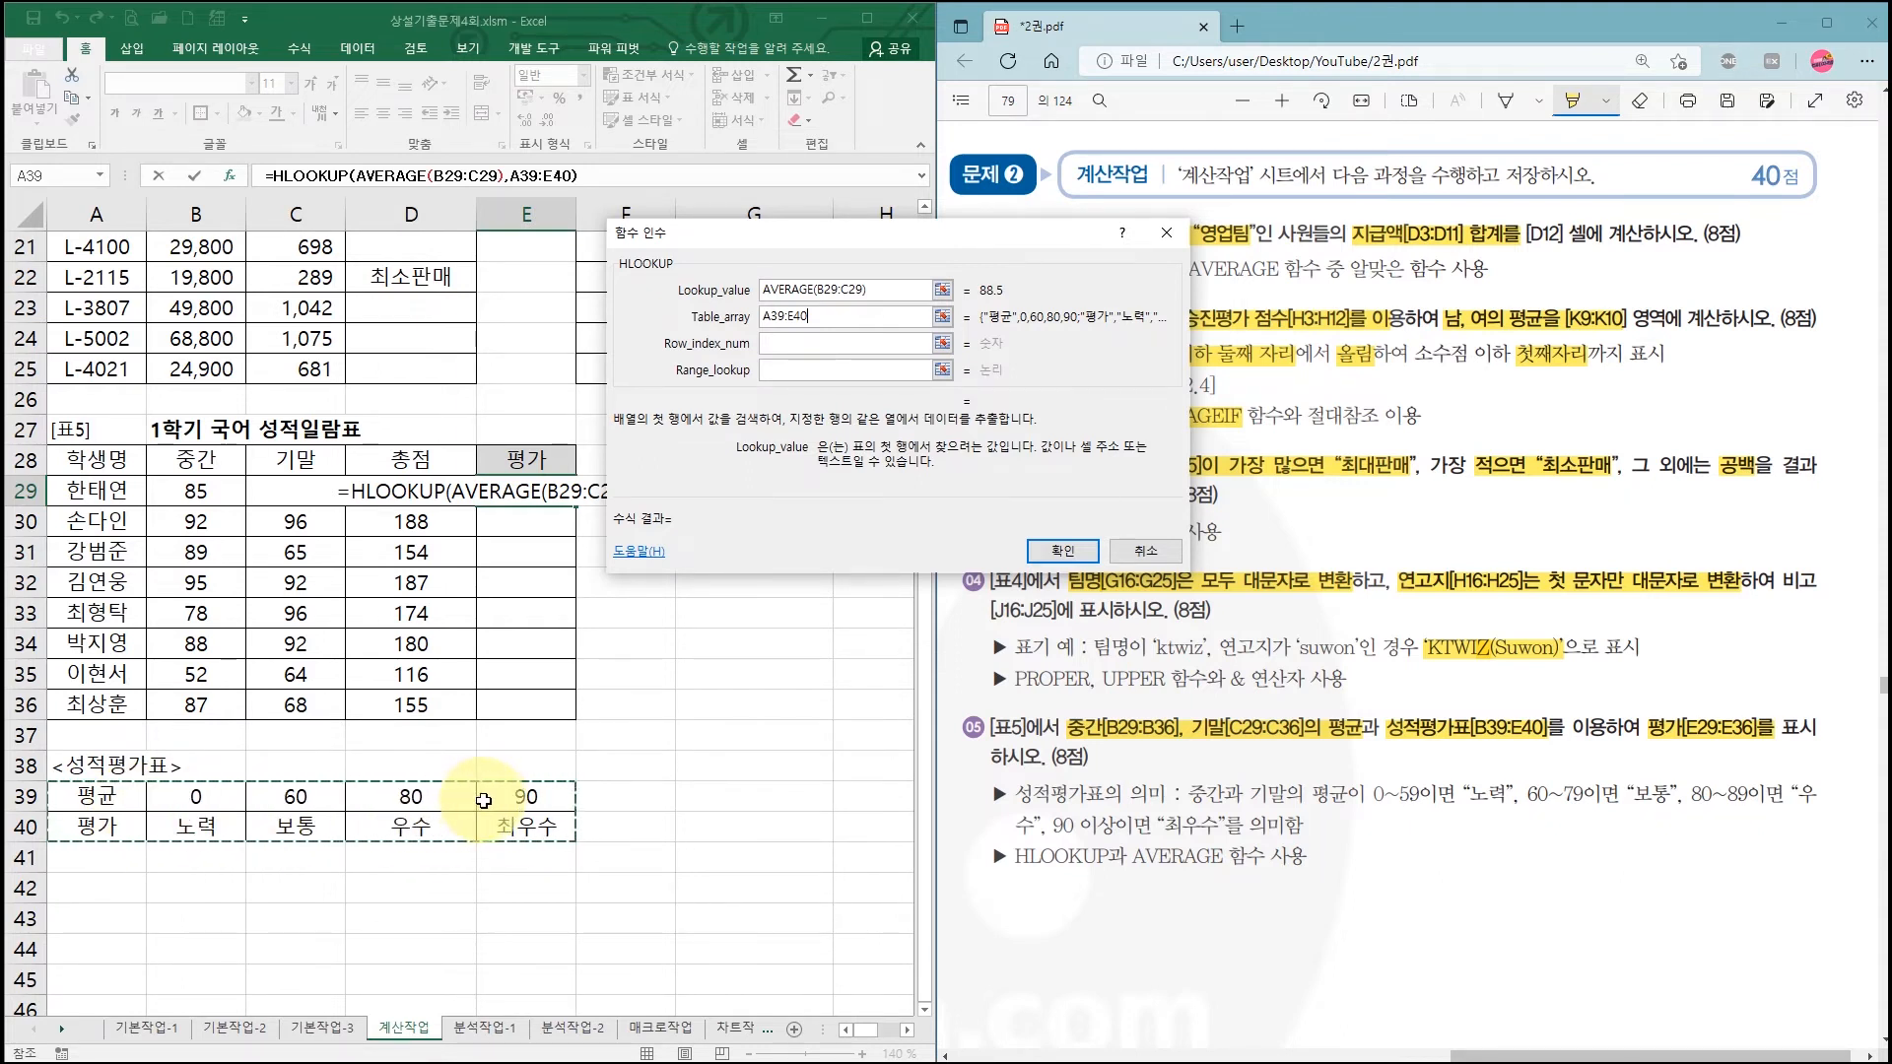
key("F4")
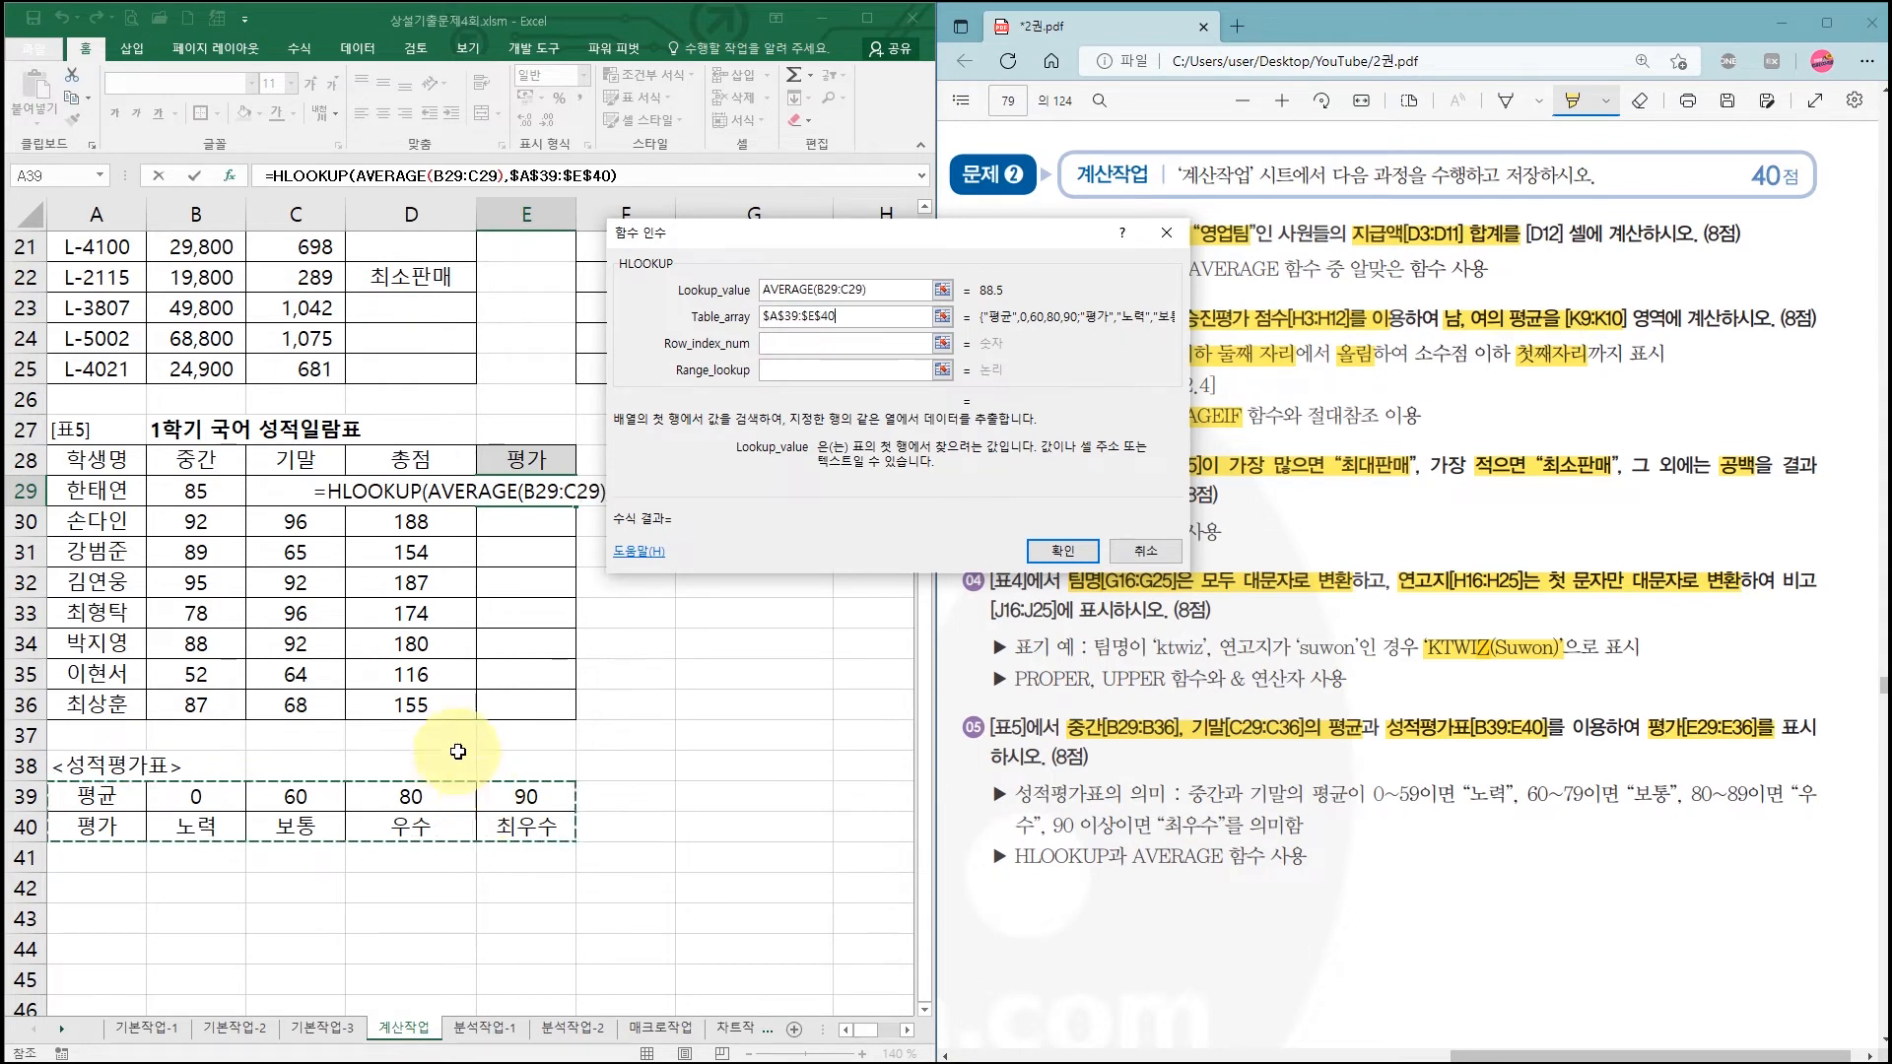
Step: Enter 2 as Row_index_num so the 평가 grade row is returned
left_click(778, 345)
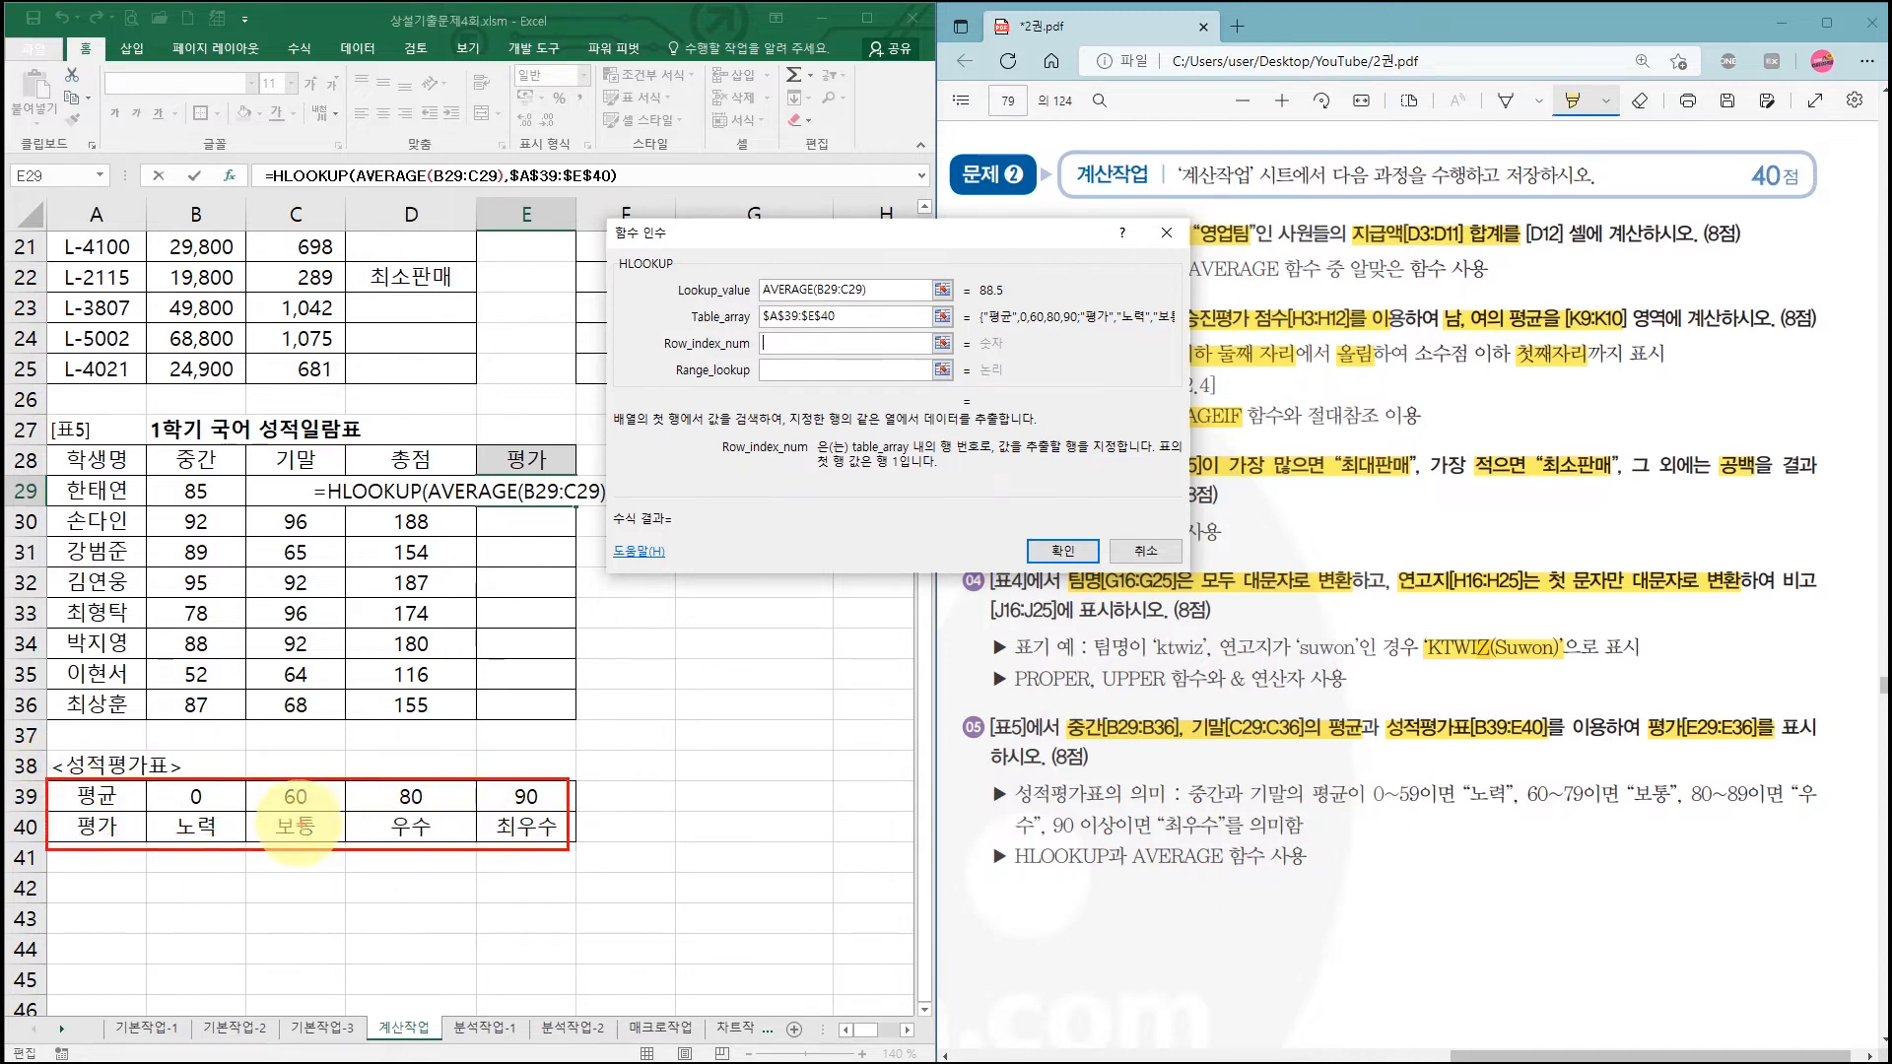
left_click_drag(195, 804, 456, 806)
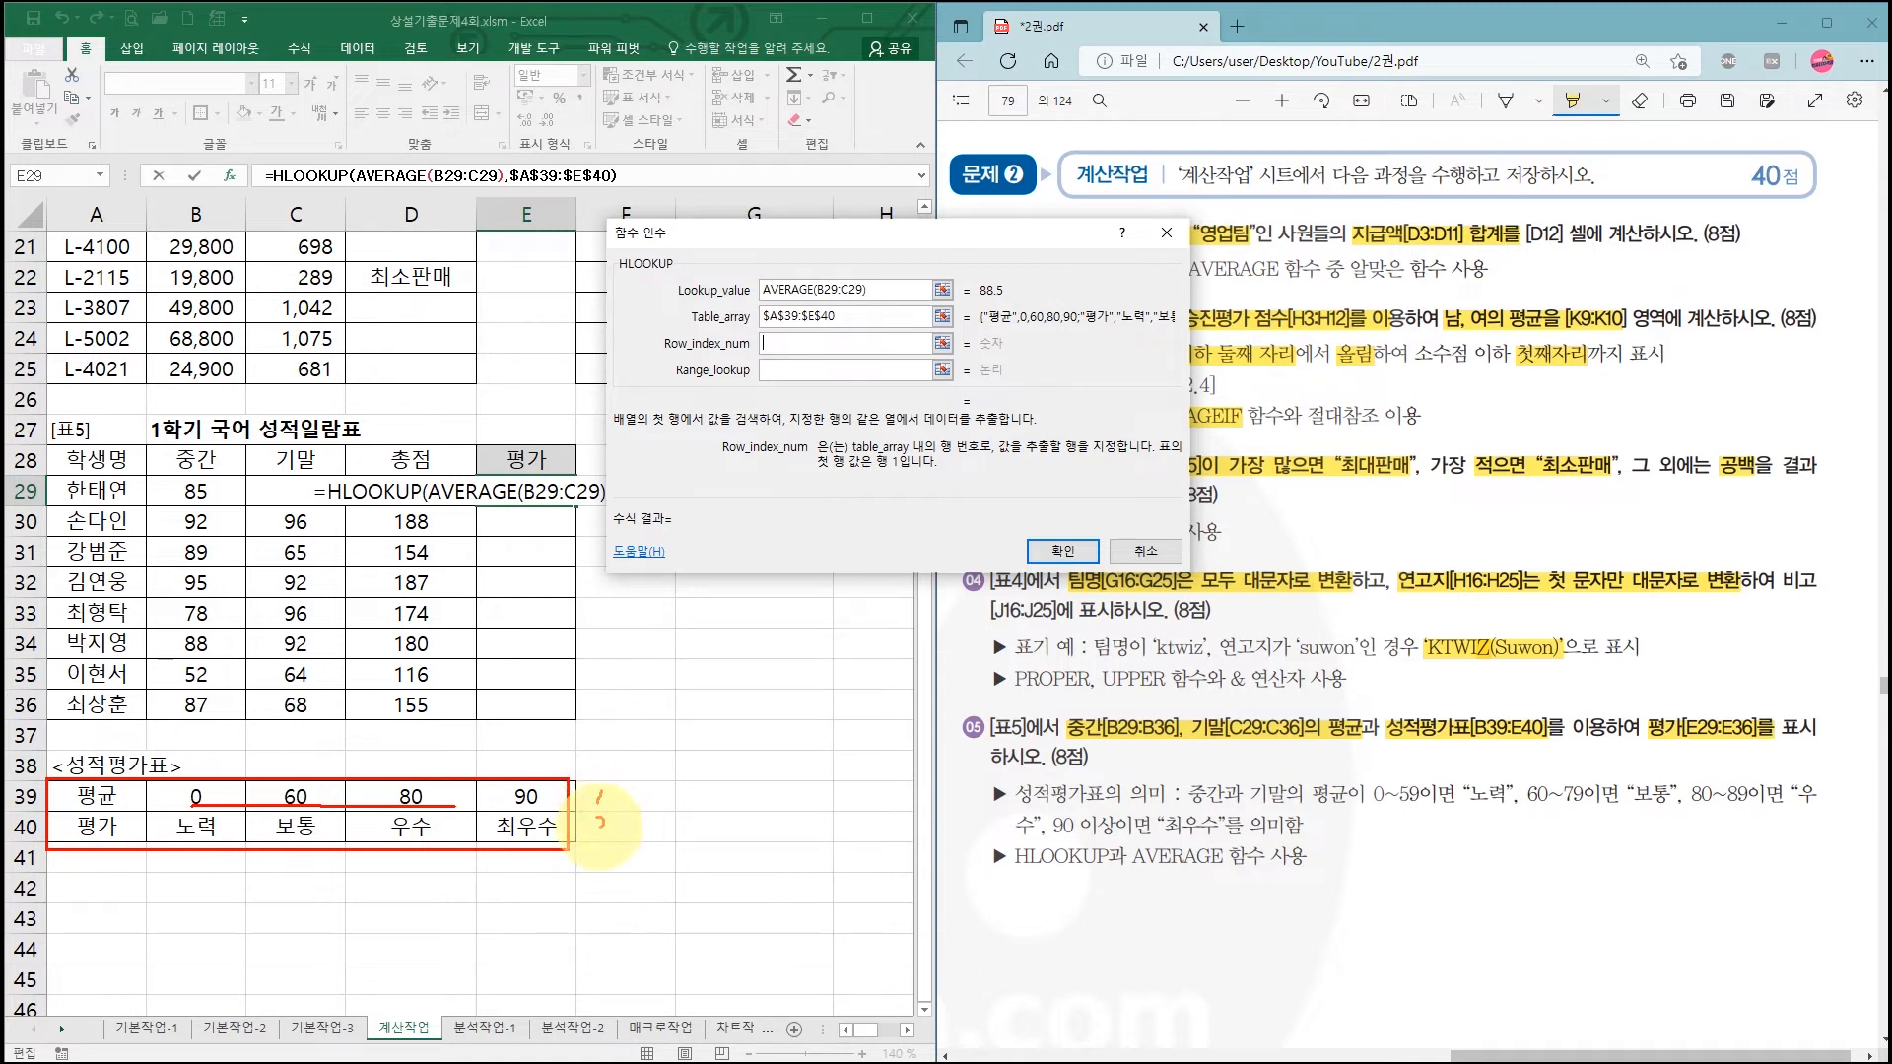
left_click_drag(596, 816, 621, 830)
mouse_move(169, 839)
left_mouse_down()
mouse_move(260, 820)
mouse_move(575, 849)
mouse_move(675, 730)
mouse_move(544, 690)
mouse_move(587, 715)
left_mouse_up()
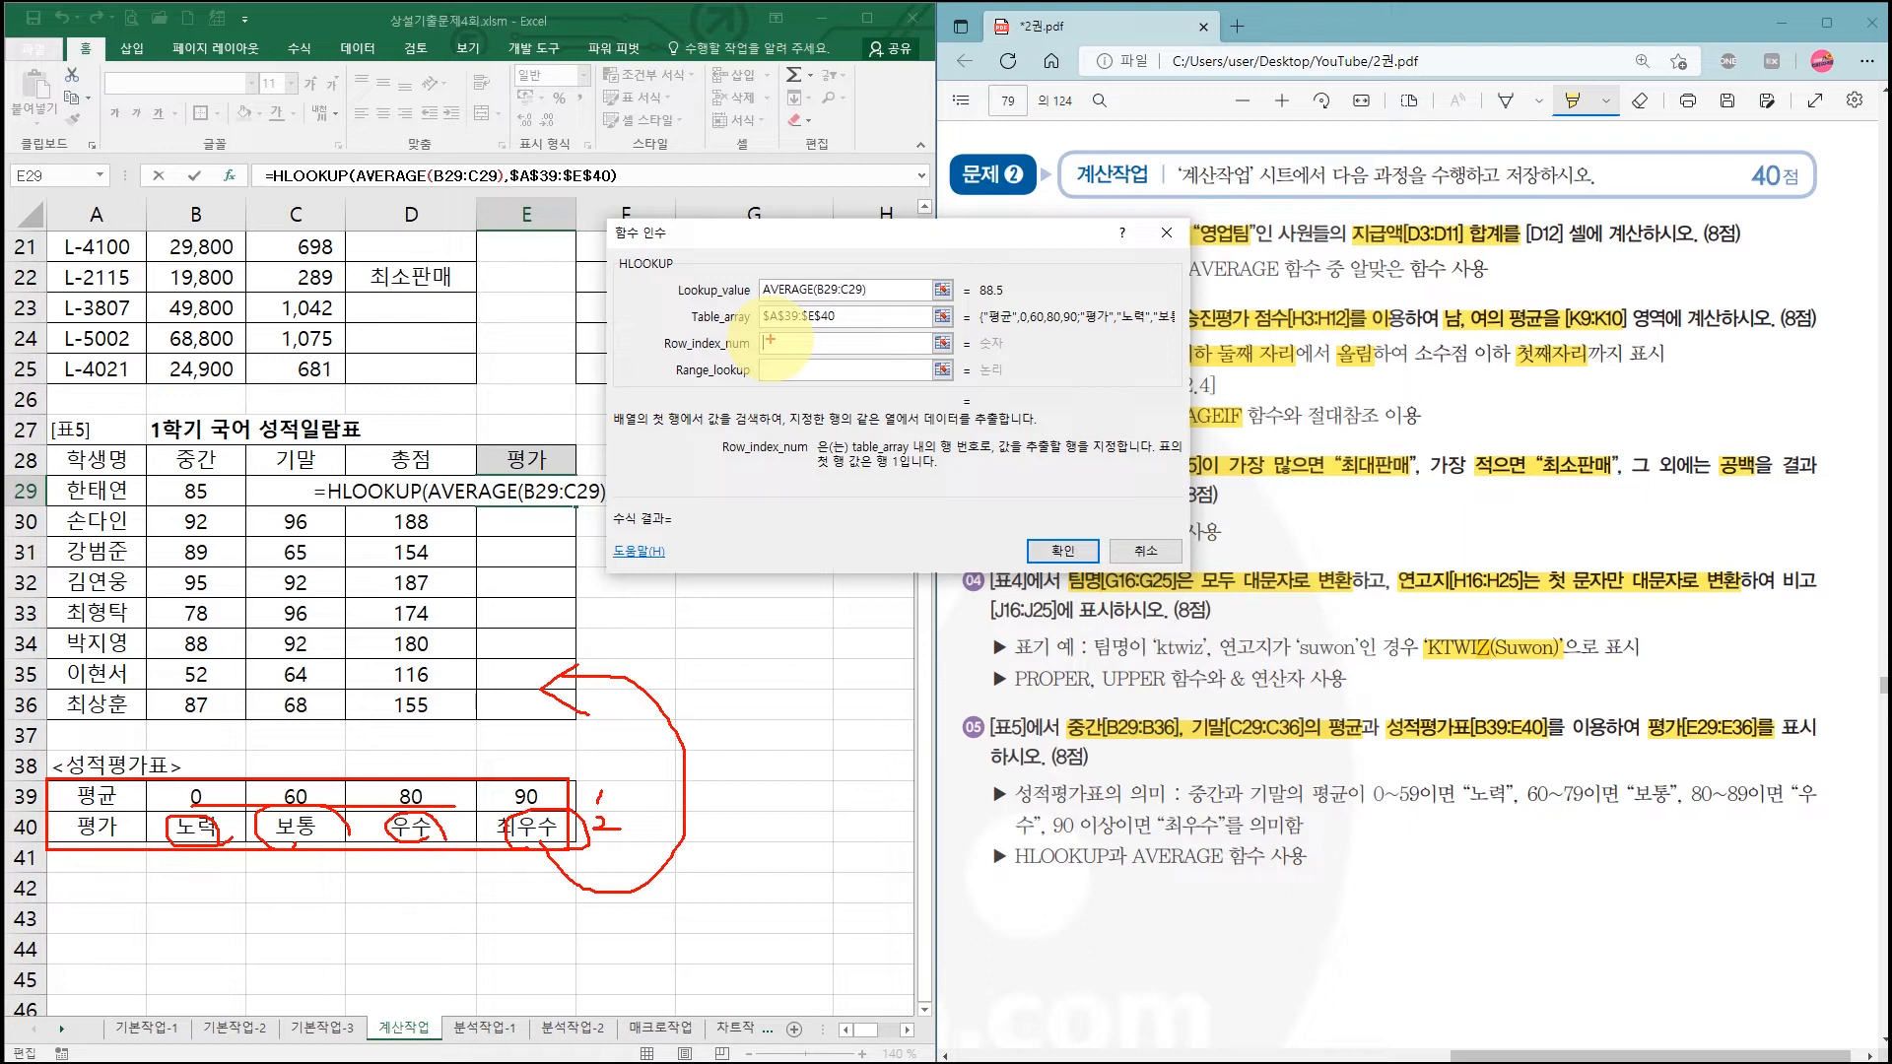
left_click_drag(767, 341, 800, 347)
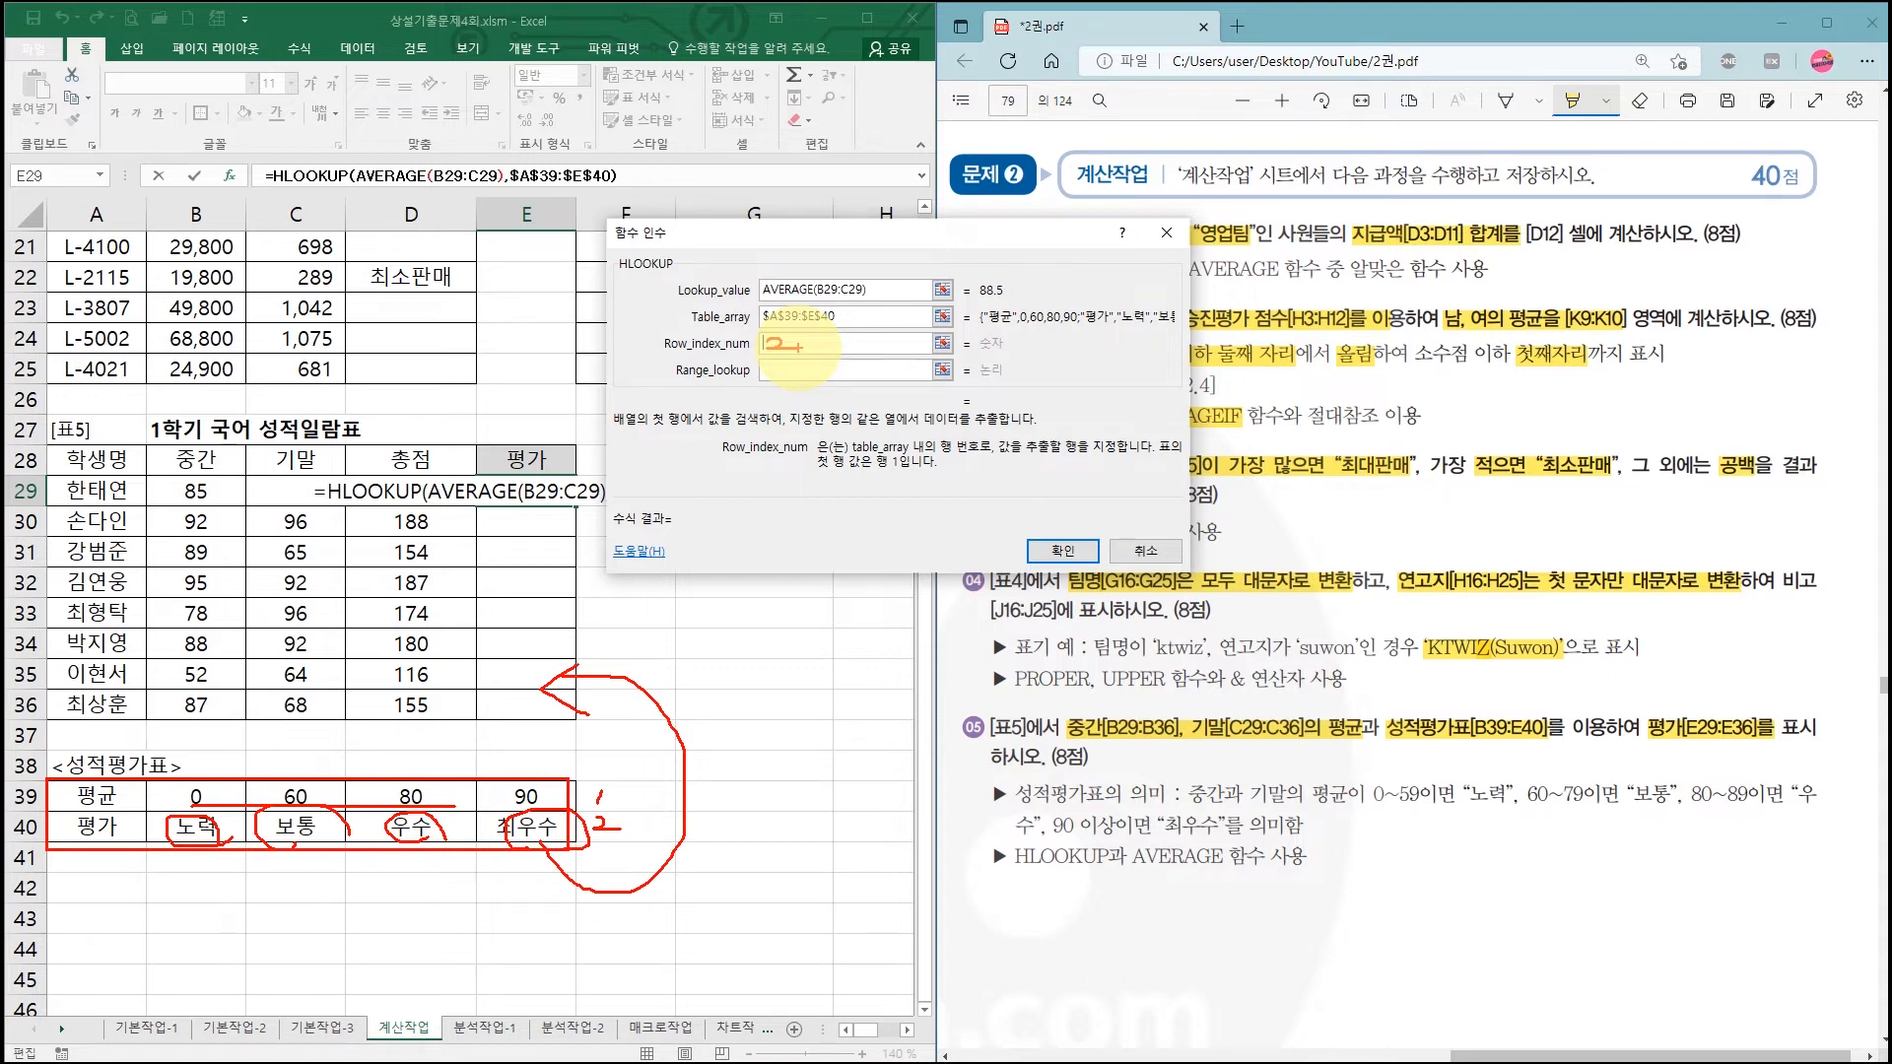
key("Escape")
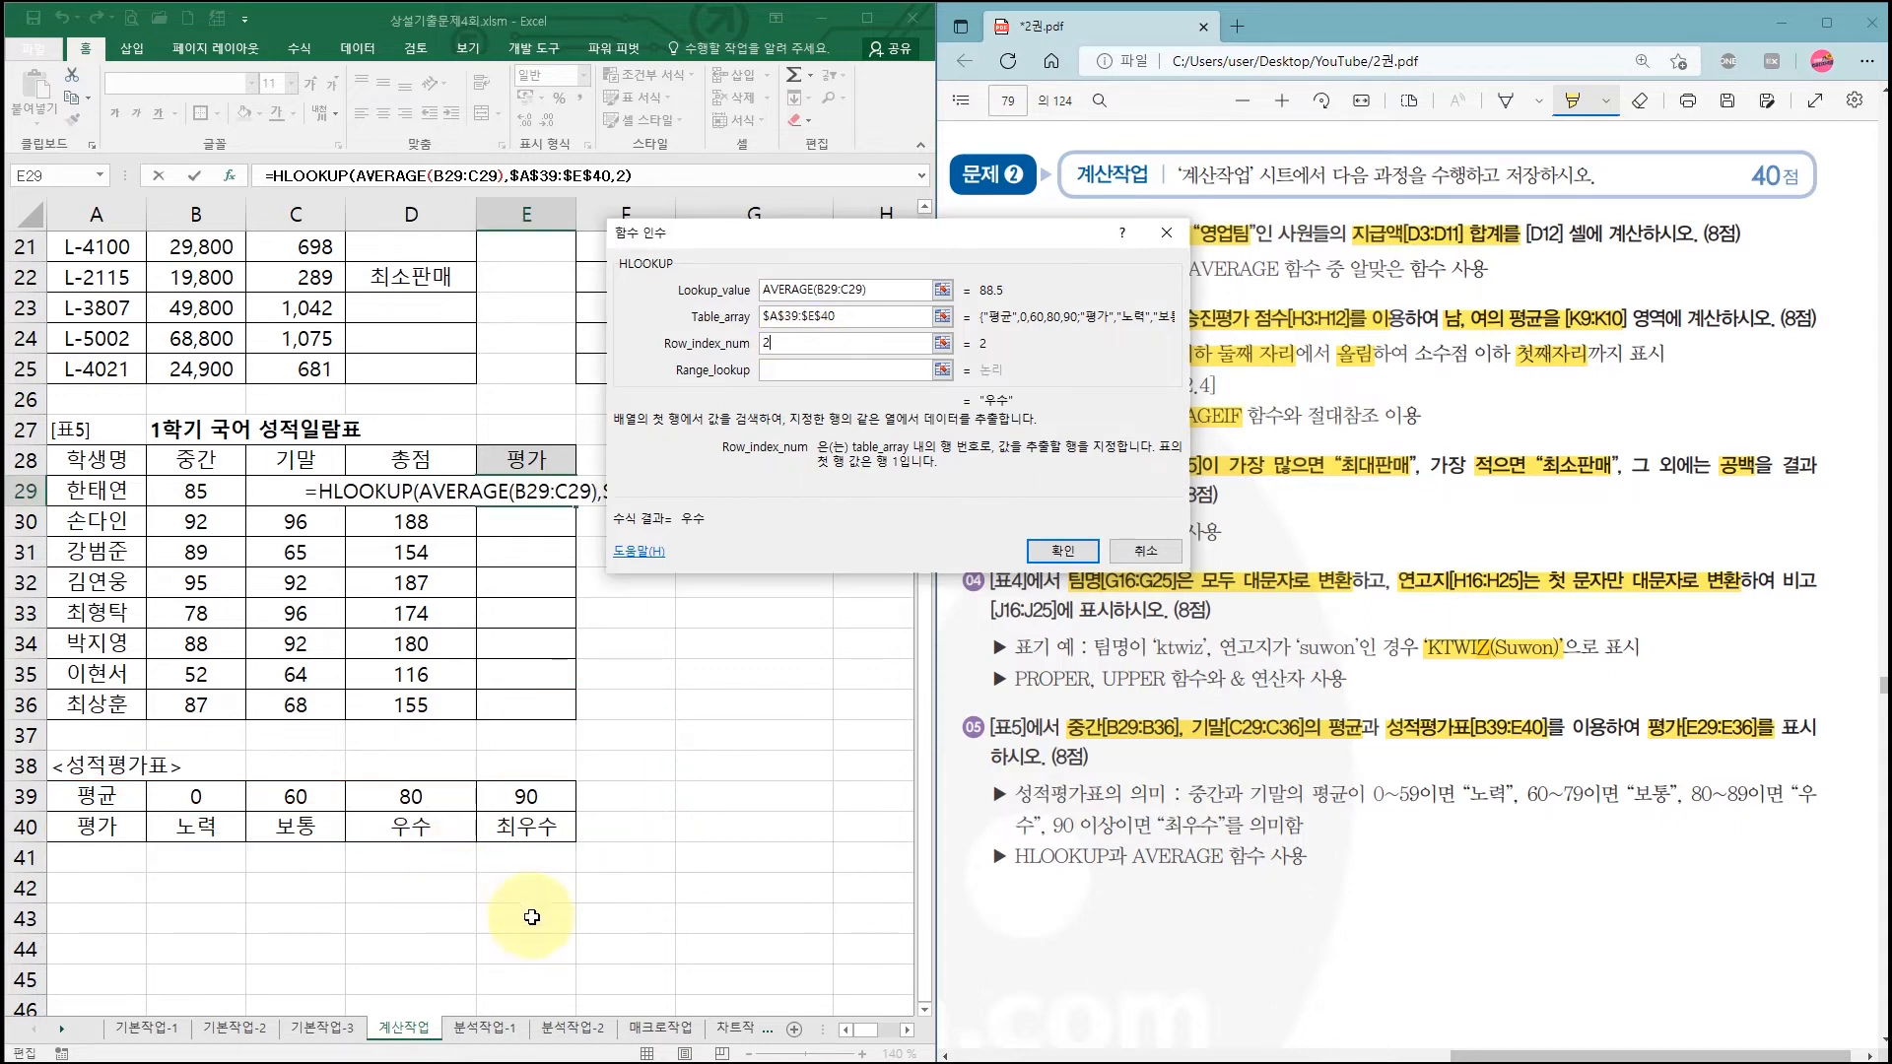
type("2")
left_click(778, 370)
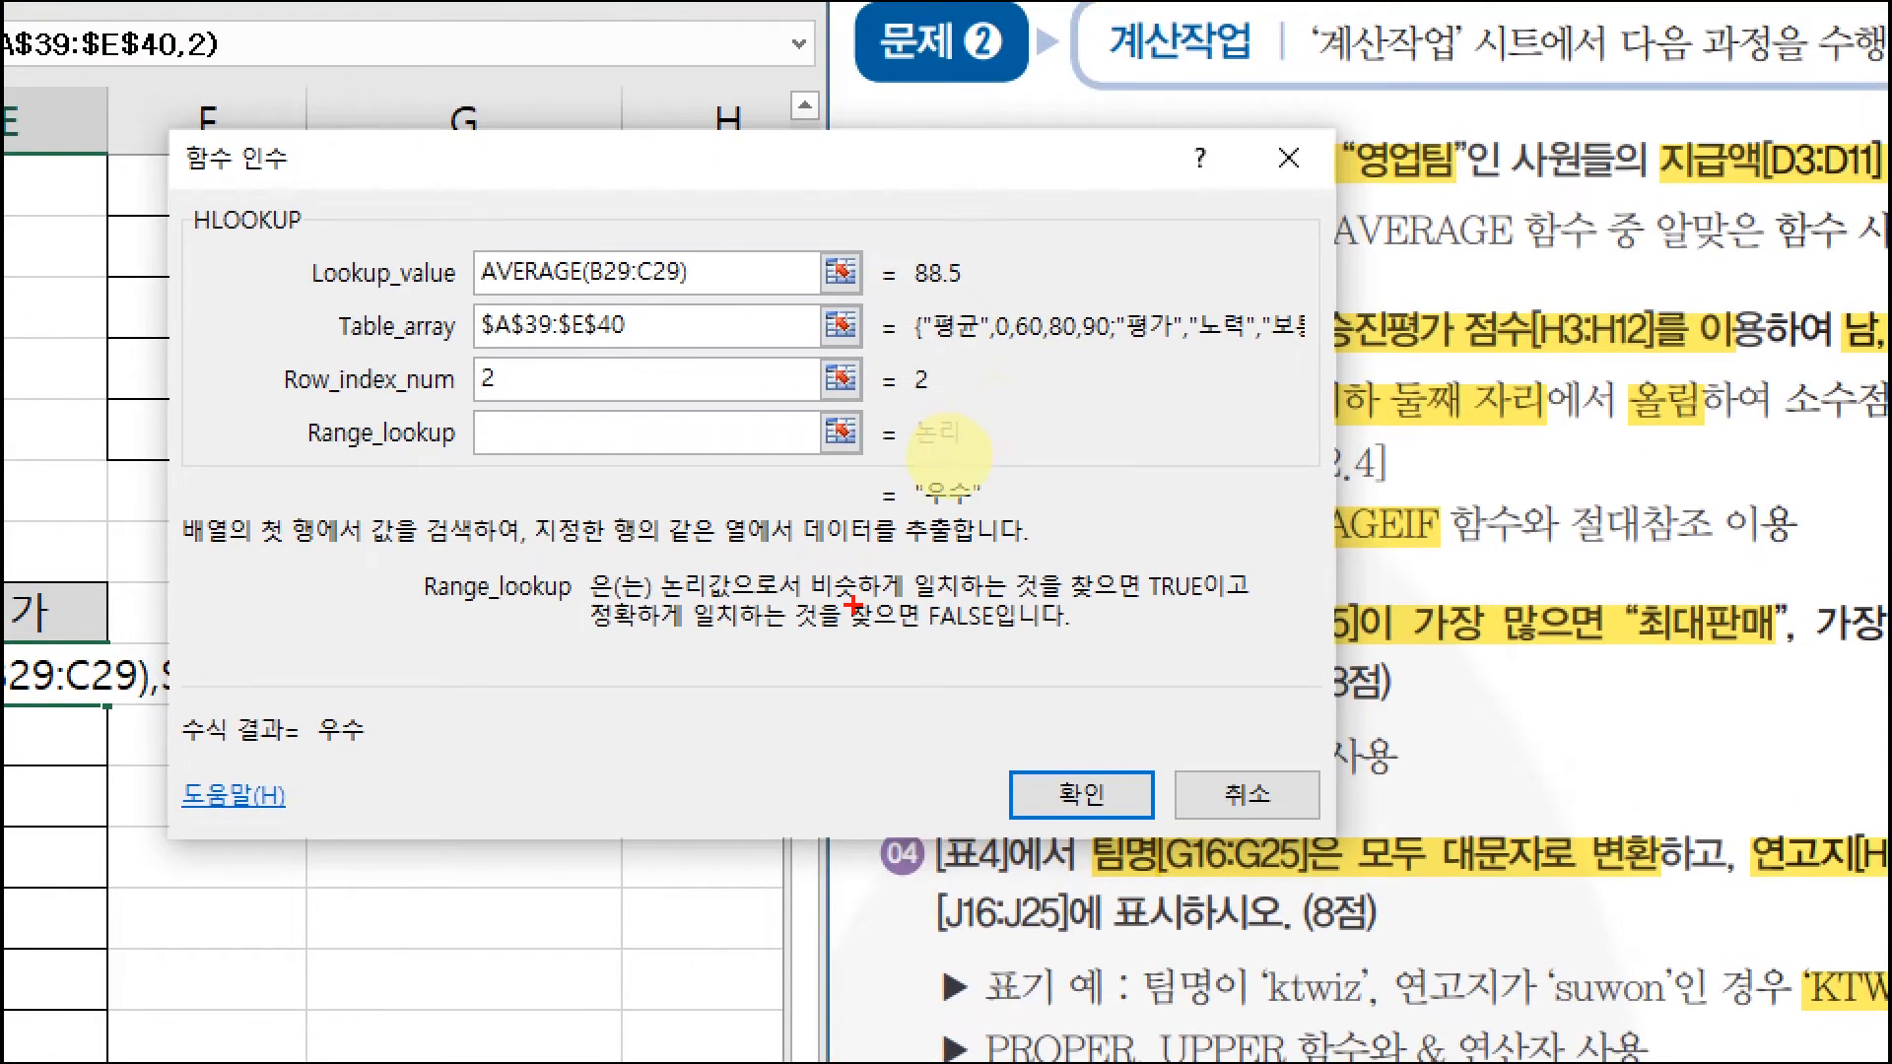
Step: Annotate the TRUE/FALSE match notes, the AVERAGE(B29:C29) 88.5 value, table range and row 2
left_click_drag(824, 605, 1204, 602)
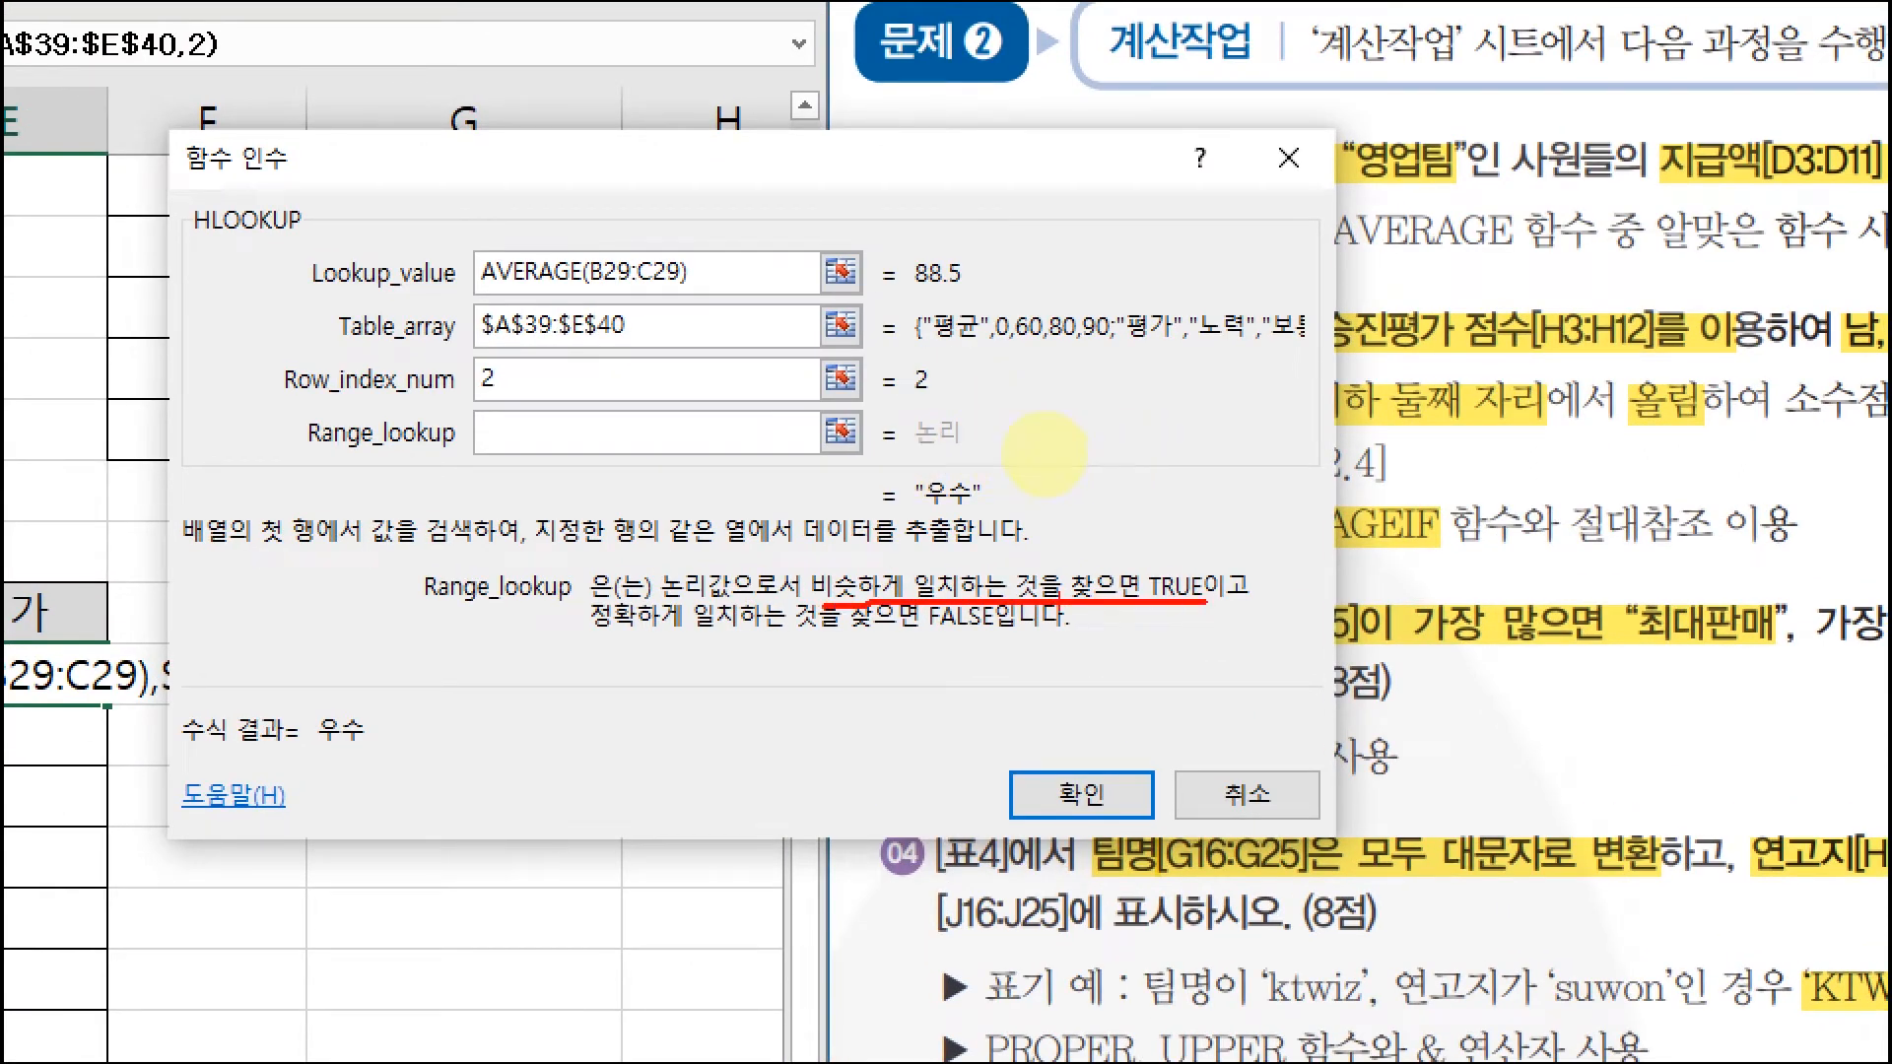
left_click_drag(595, 647, 984, 642)
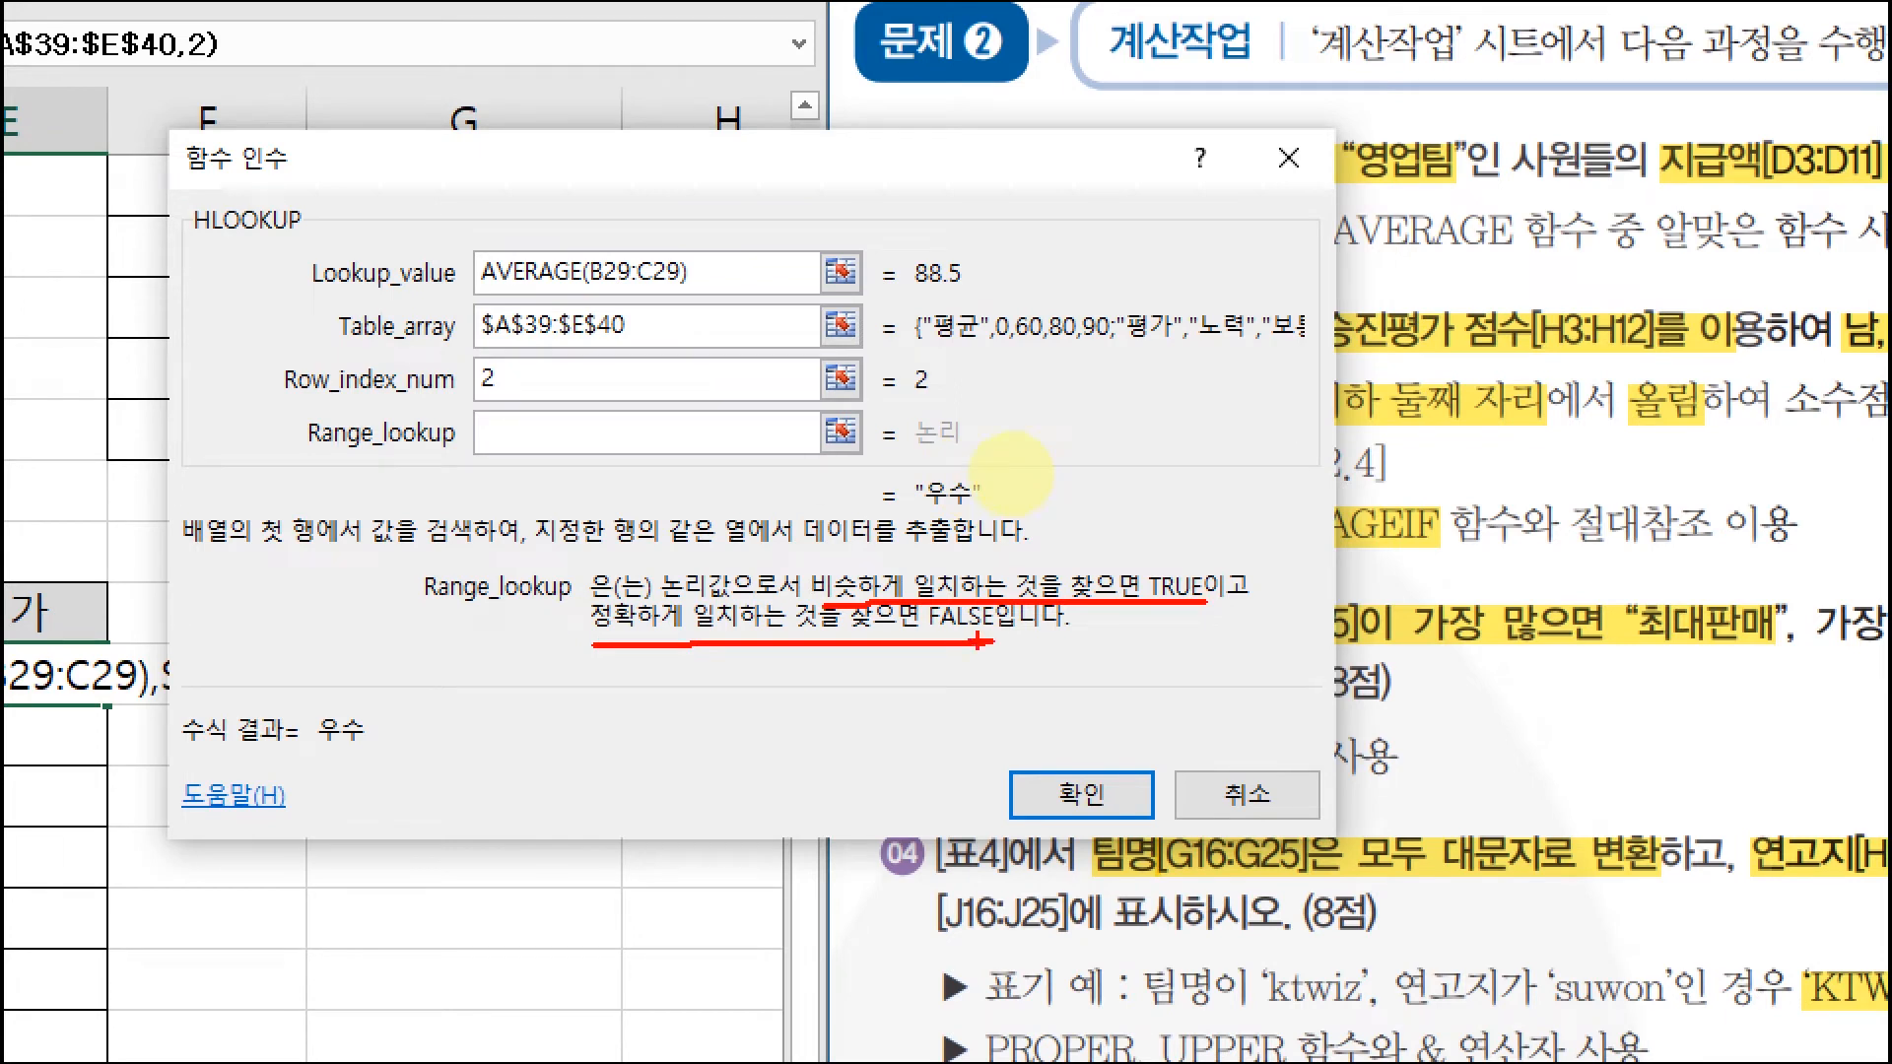
left_click_drag(474, 298, 719, 301)
mouse_move(914, 292)
left_mouse_down()
mouse_move(1015, 300)
mouse_move(977, 285)
left_mouse_up()
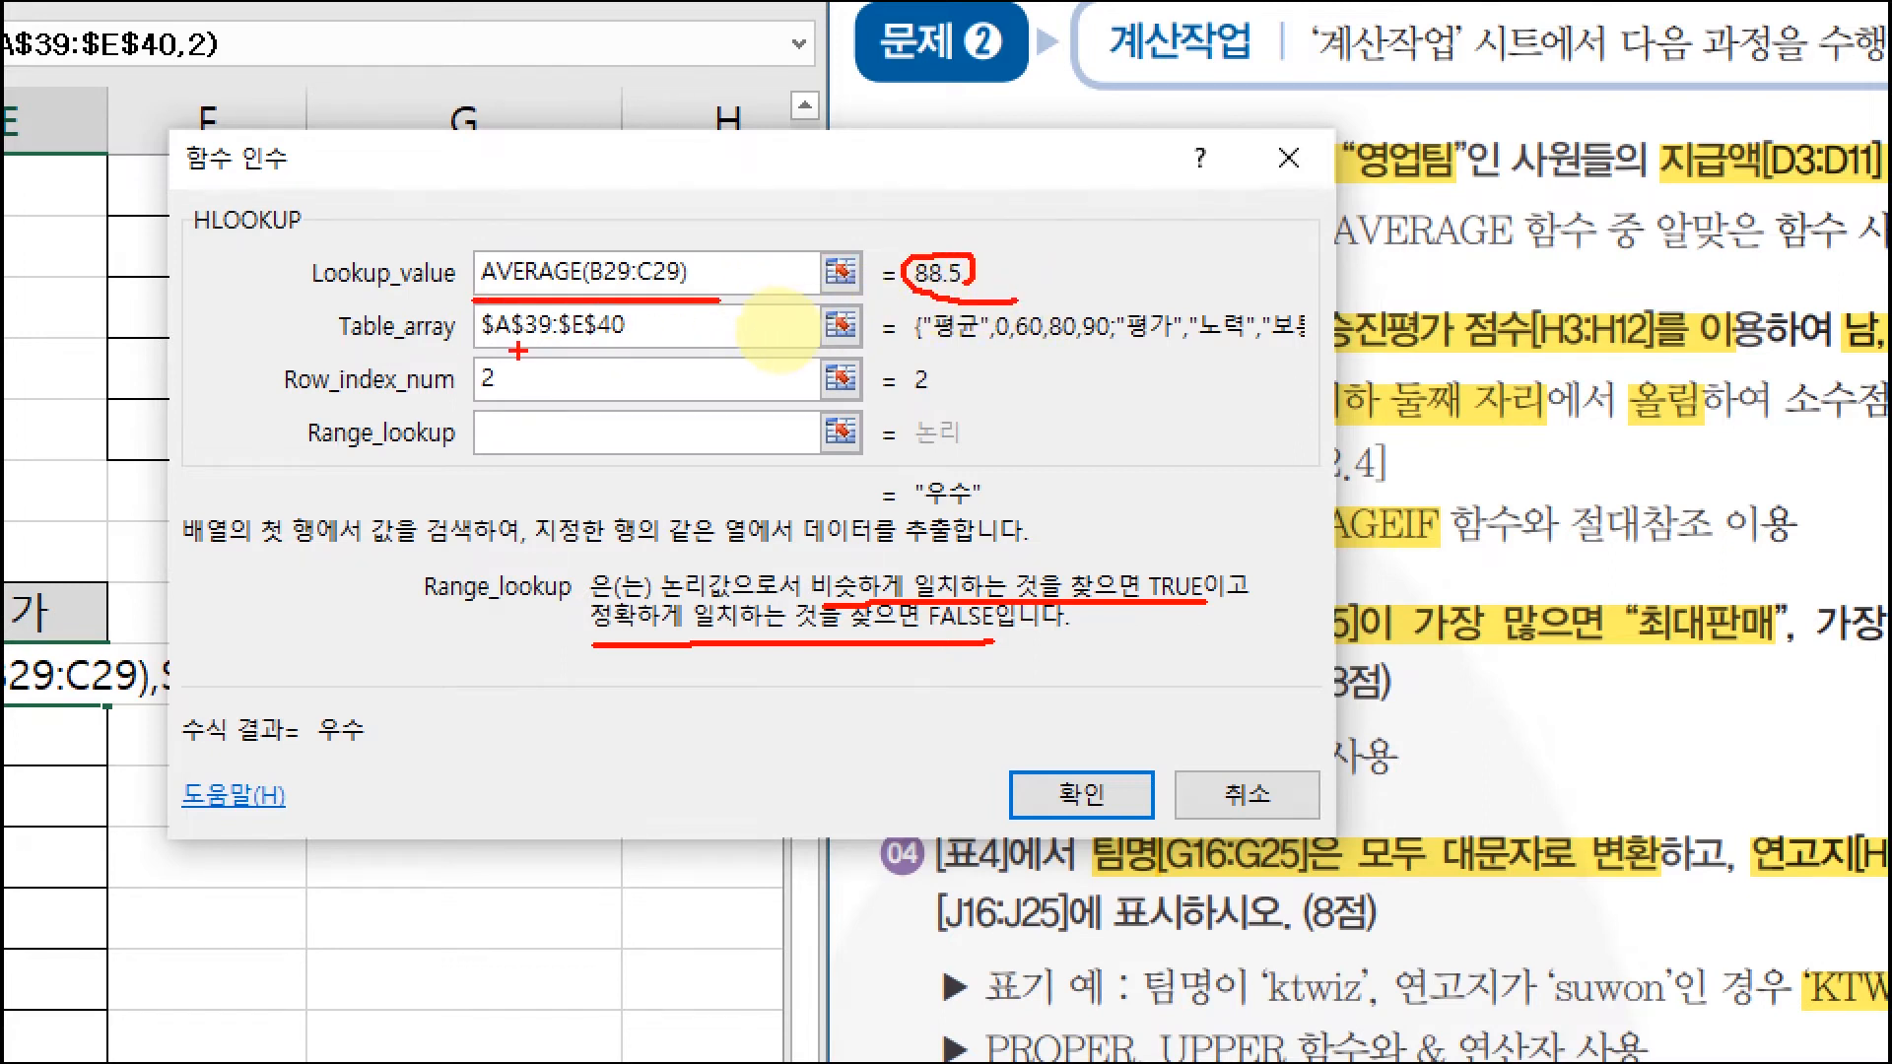
left_click_drag(485, 356, 658, 352)
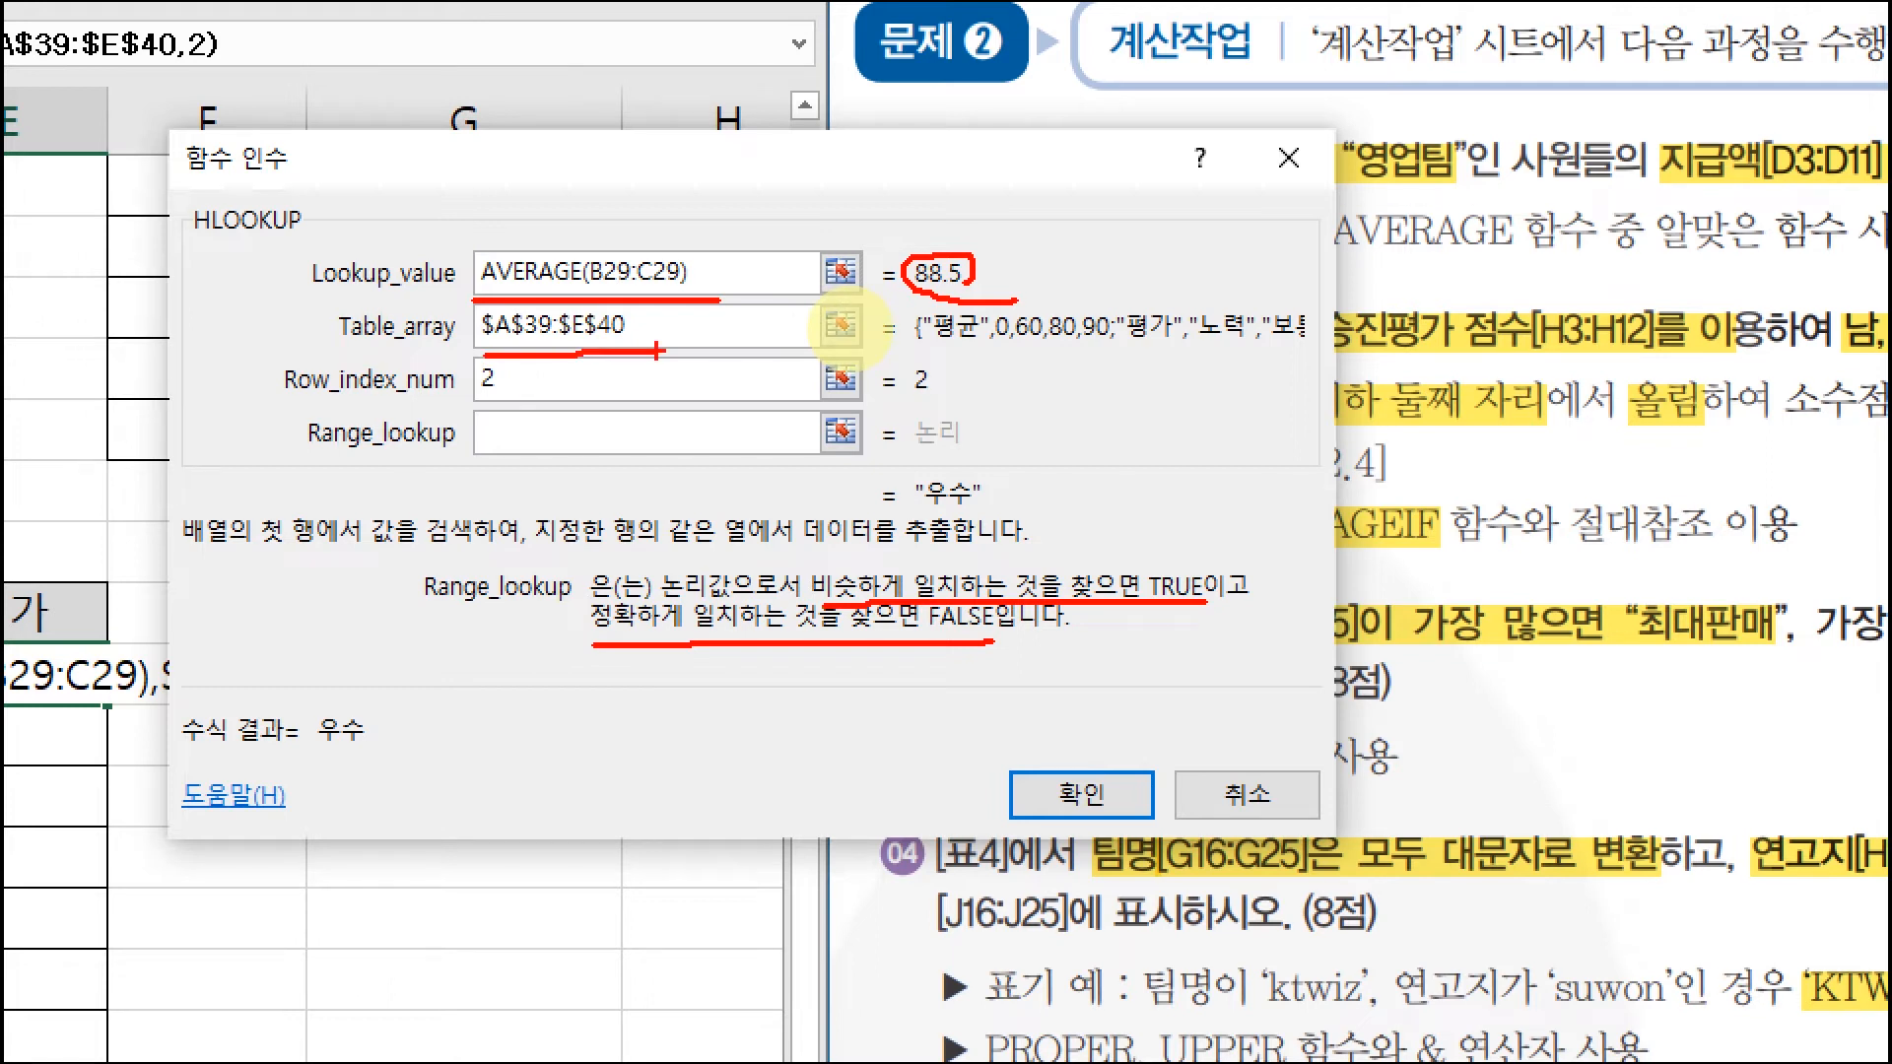
left_click_drag(476, 392, 506, 401)
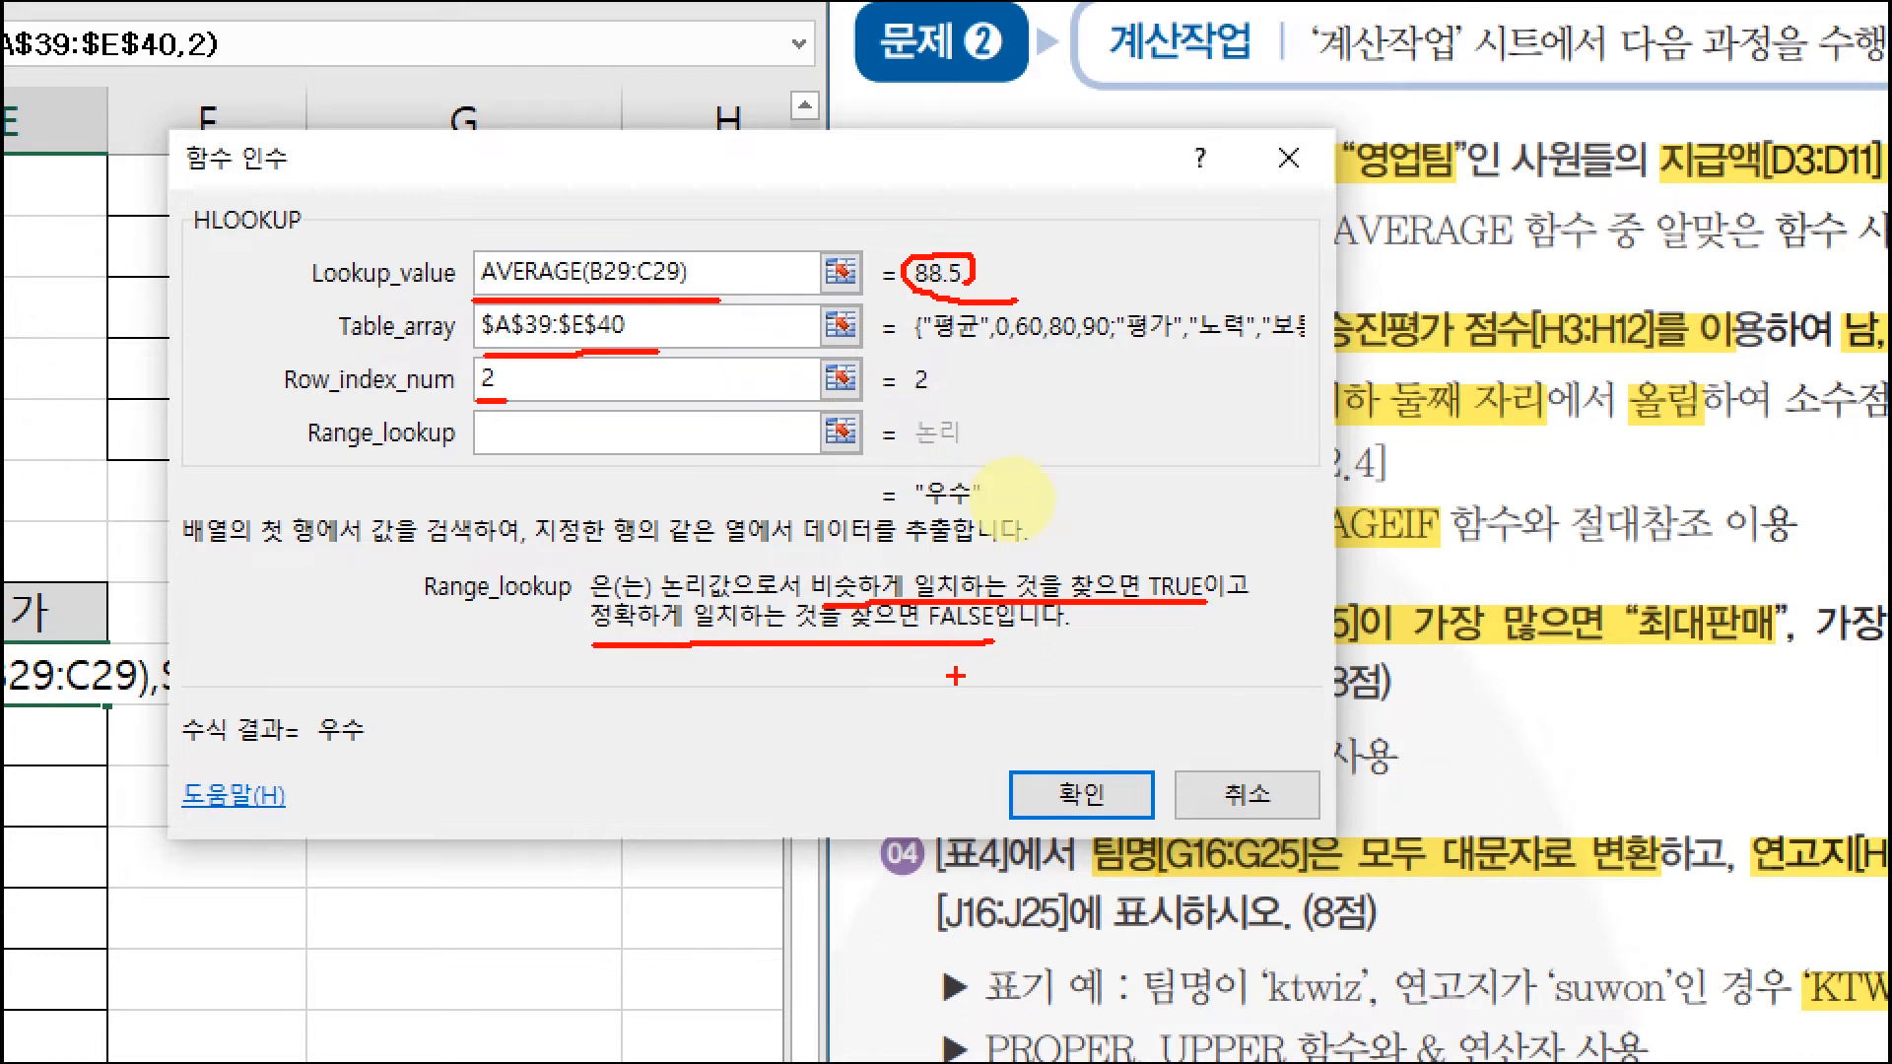
left_click_drag(961, 654, 958, 659)
left_click_drag(484, 293, 729, 295)
left_click_drag(1003, 301, 956, 294)
key("Escape")
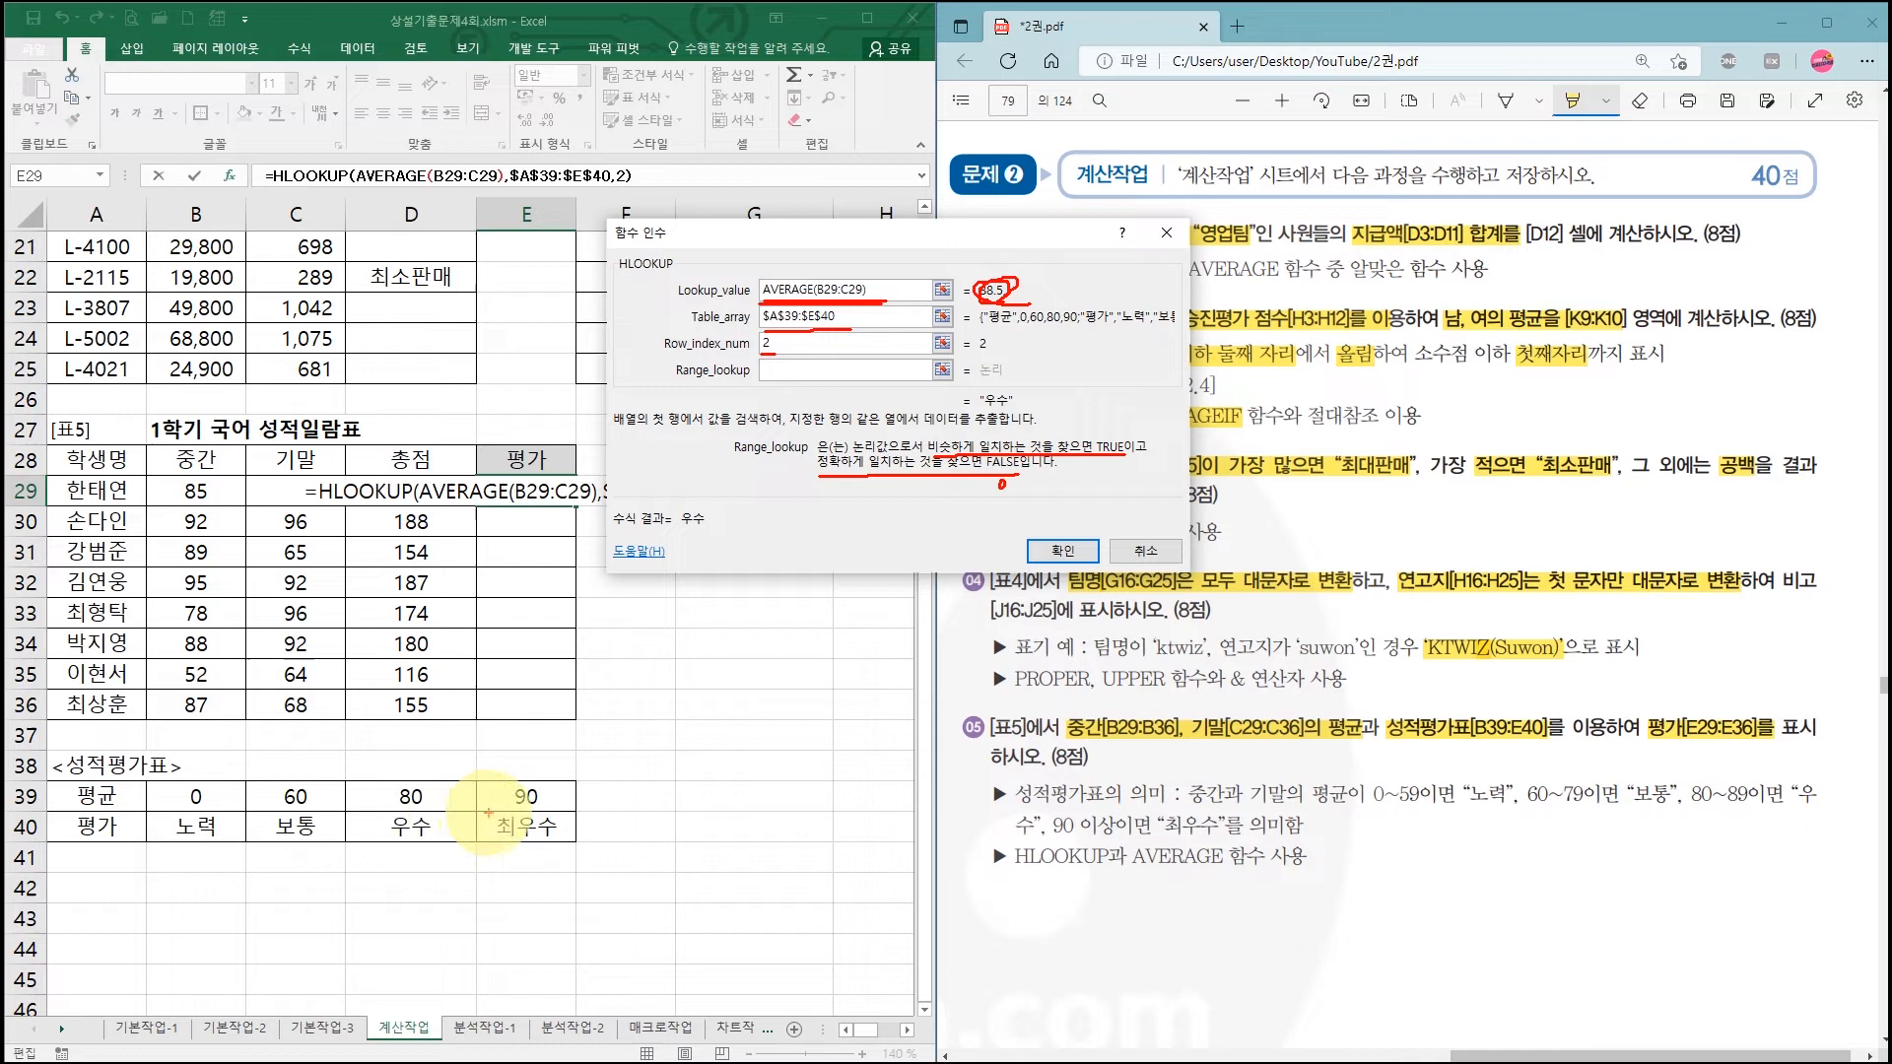
Step: Show 88.5 falls in the 80 우수 tier and that Range_lookup can stay empty
left_click_drag(361, 810, 459, 814)
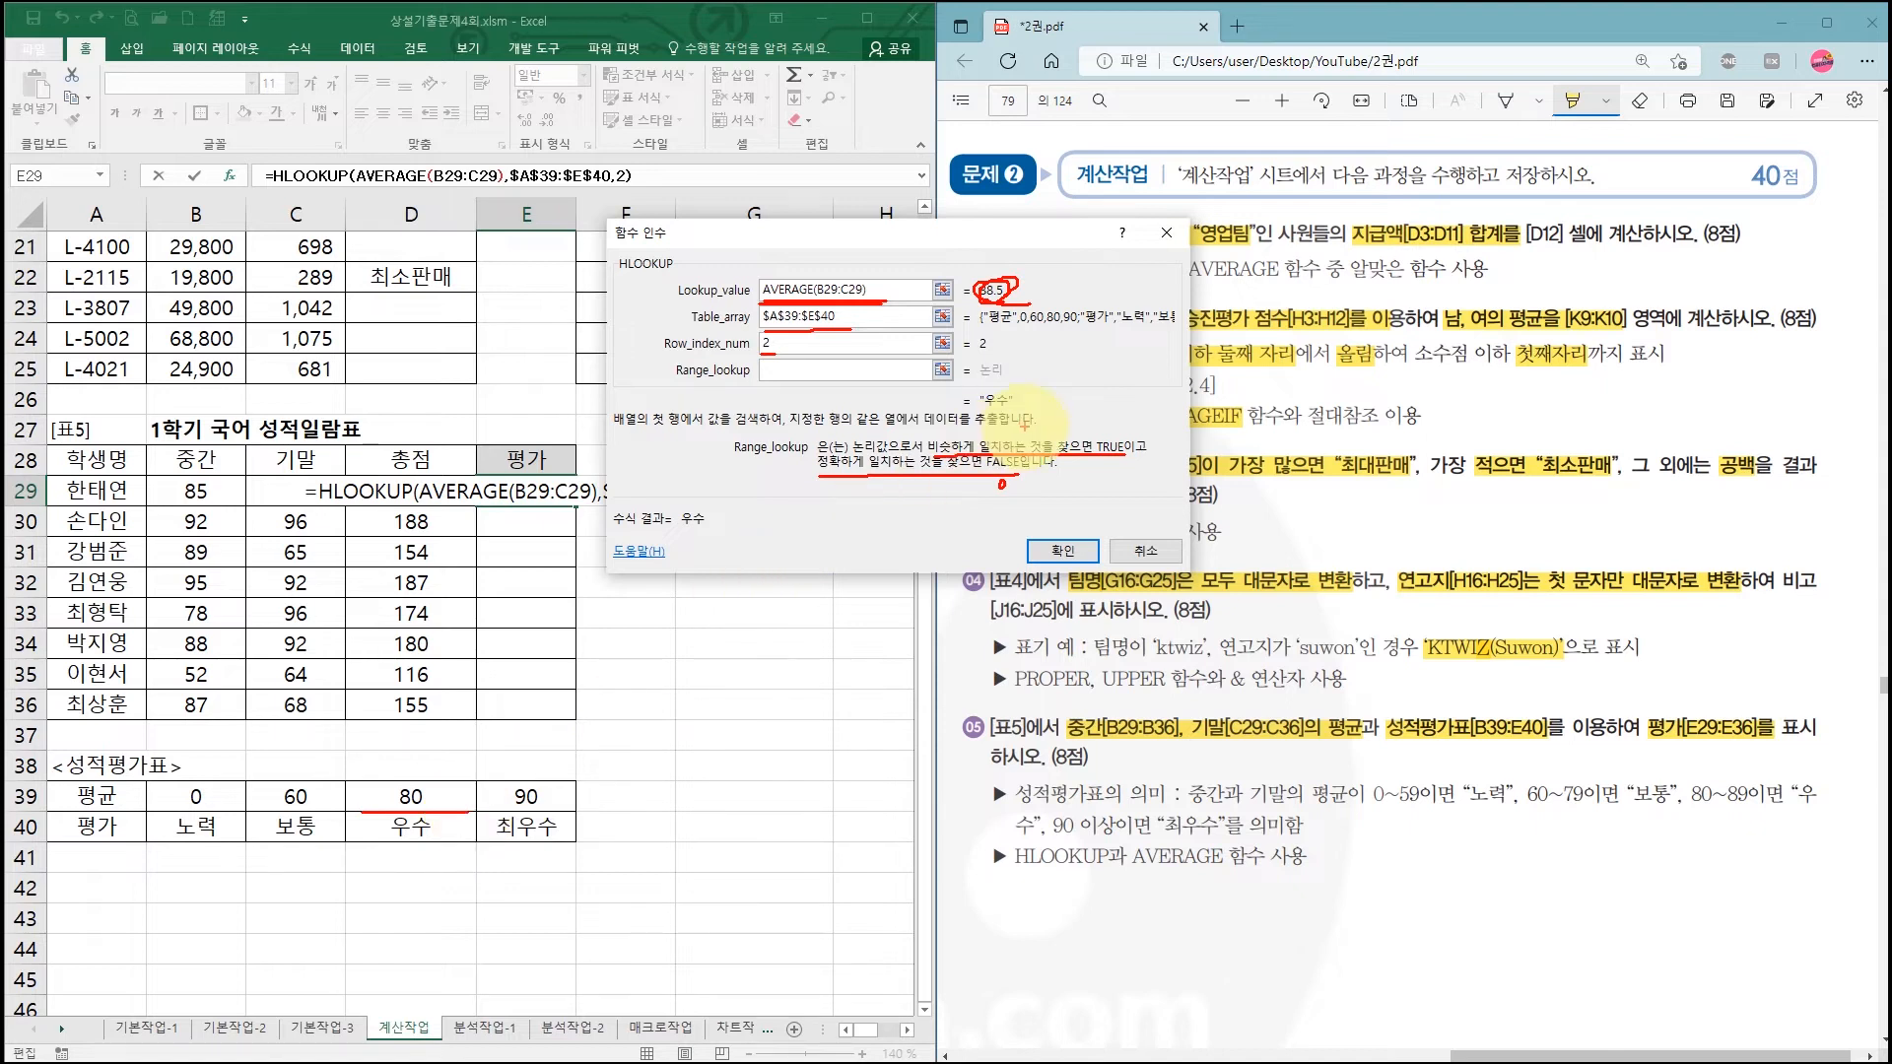
left_click_drag(1123, 449, 1092, 438)
left_click_drag(772, 390, 811, 391)
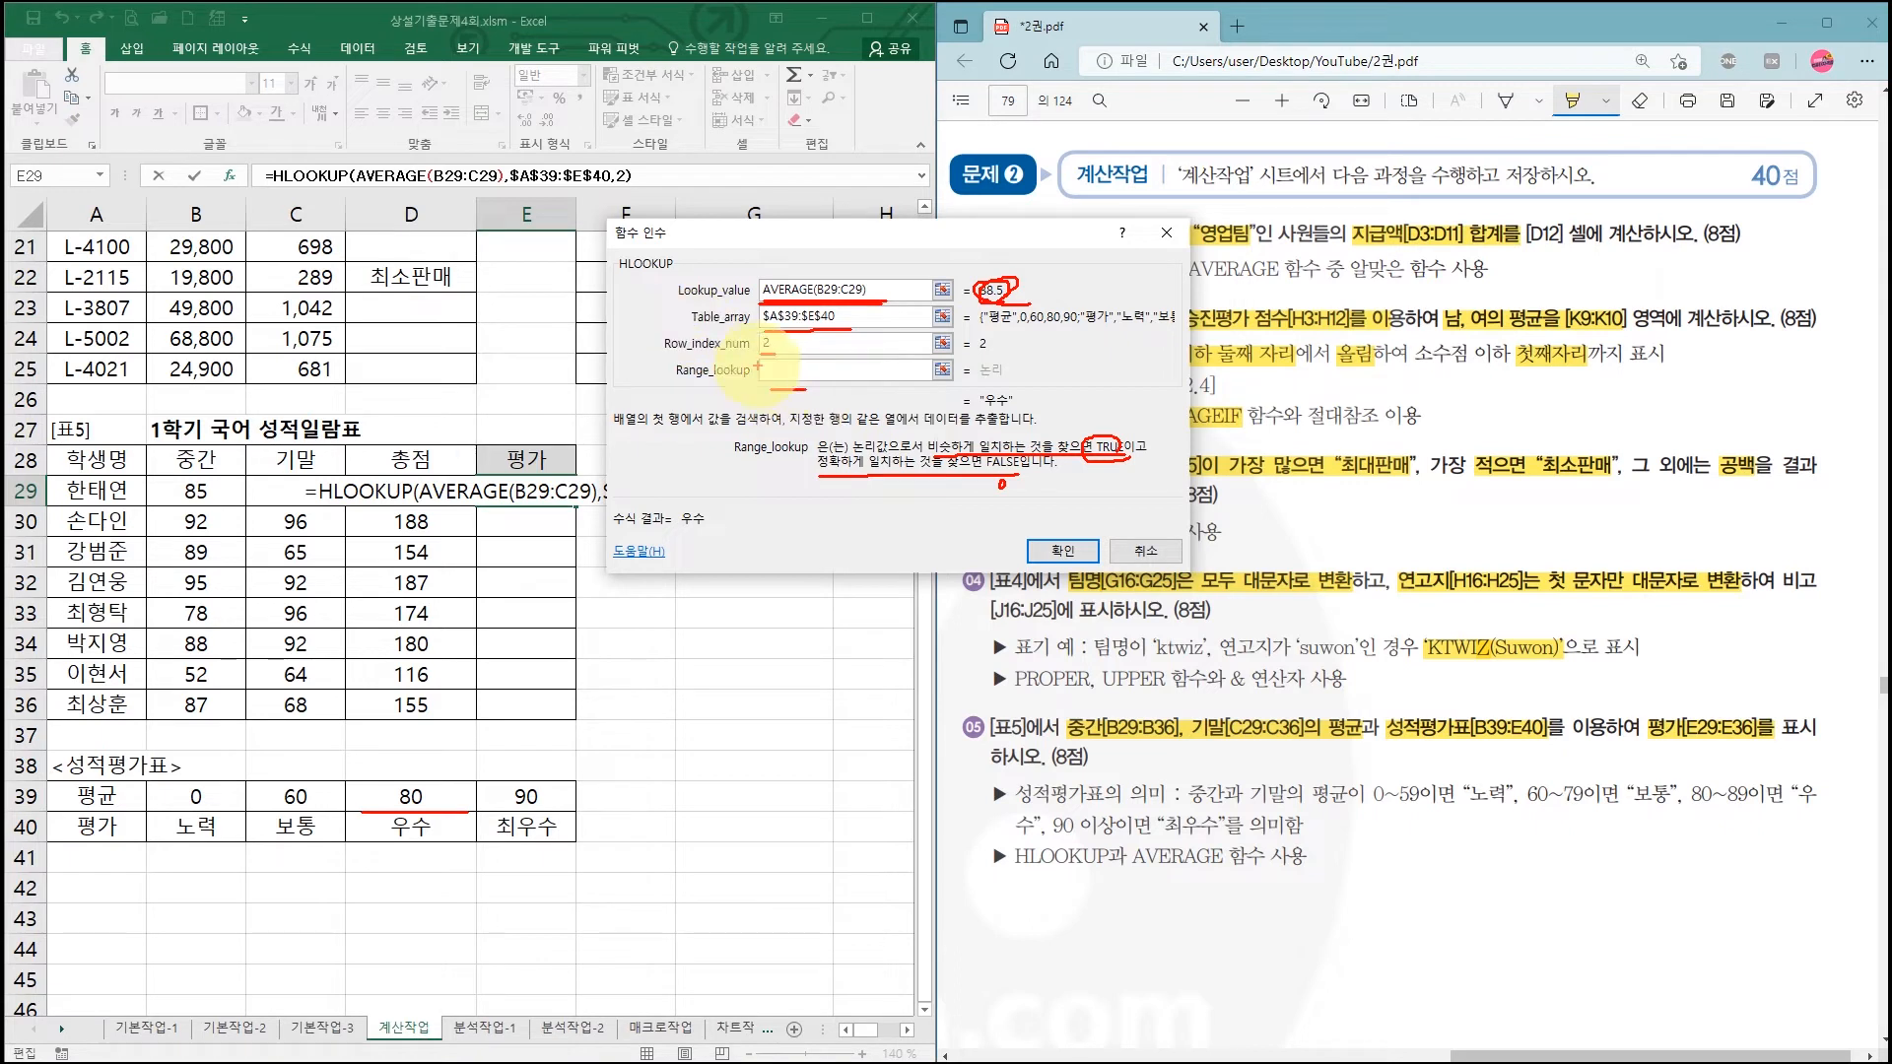
mouse_move(803, 364)
left_mouse_down()
mouse_move(777, 387)
mouse_move(801, 384)
left_mouse_up()
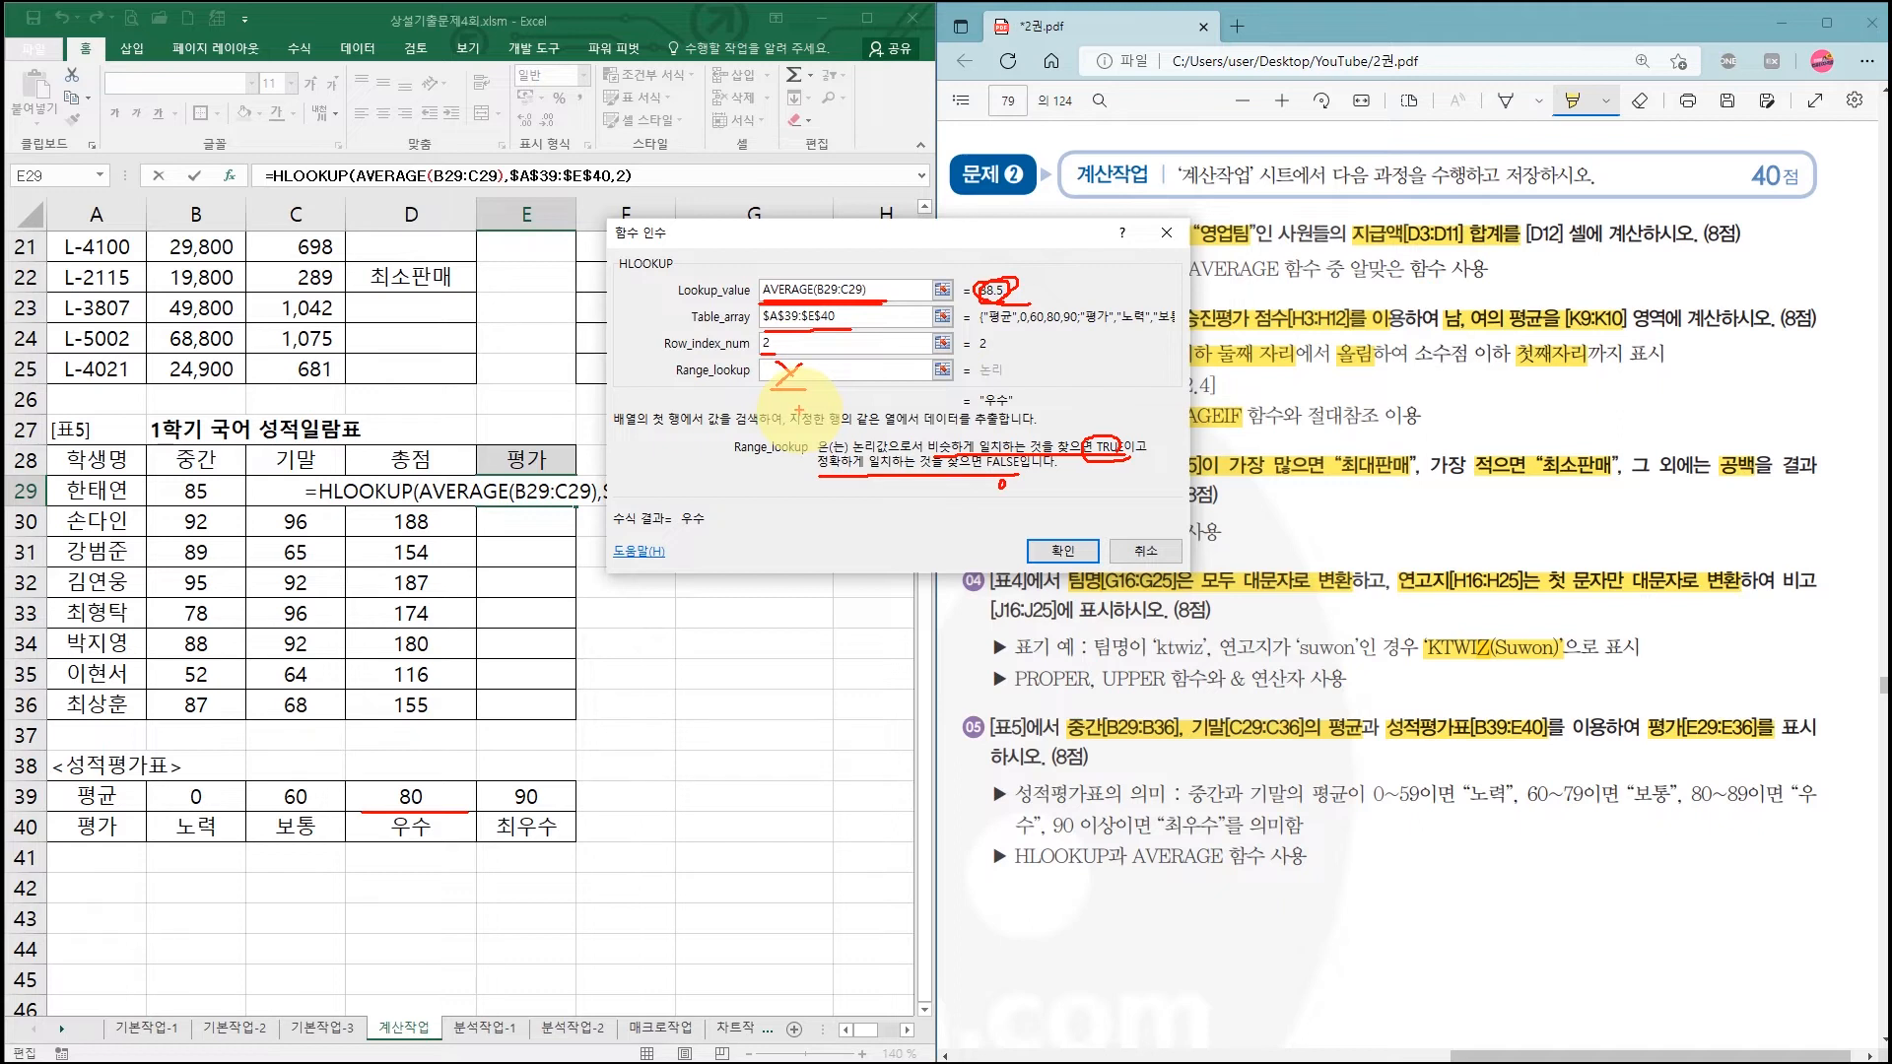
key("Escape")
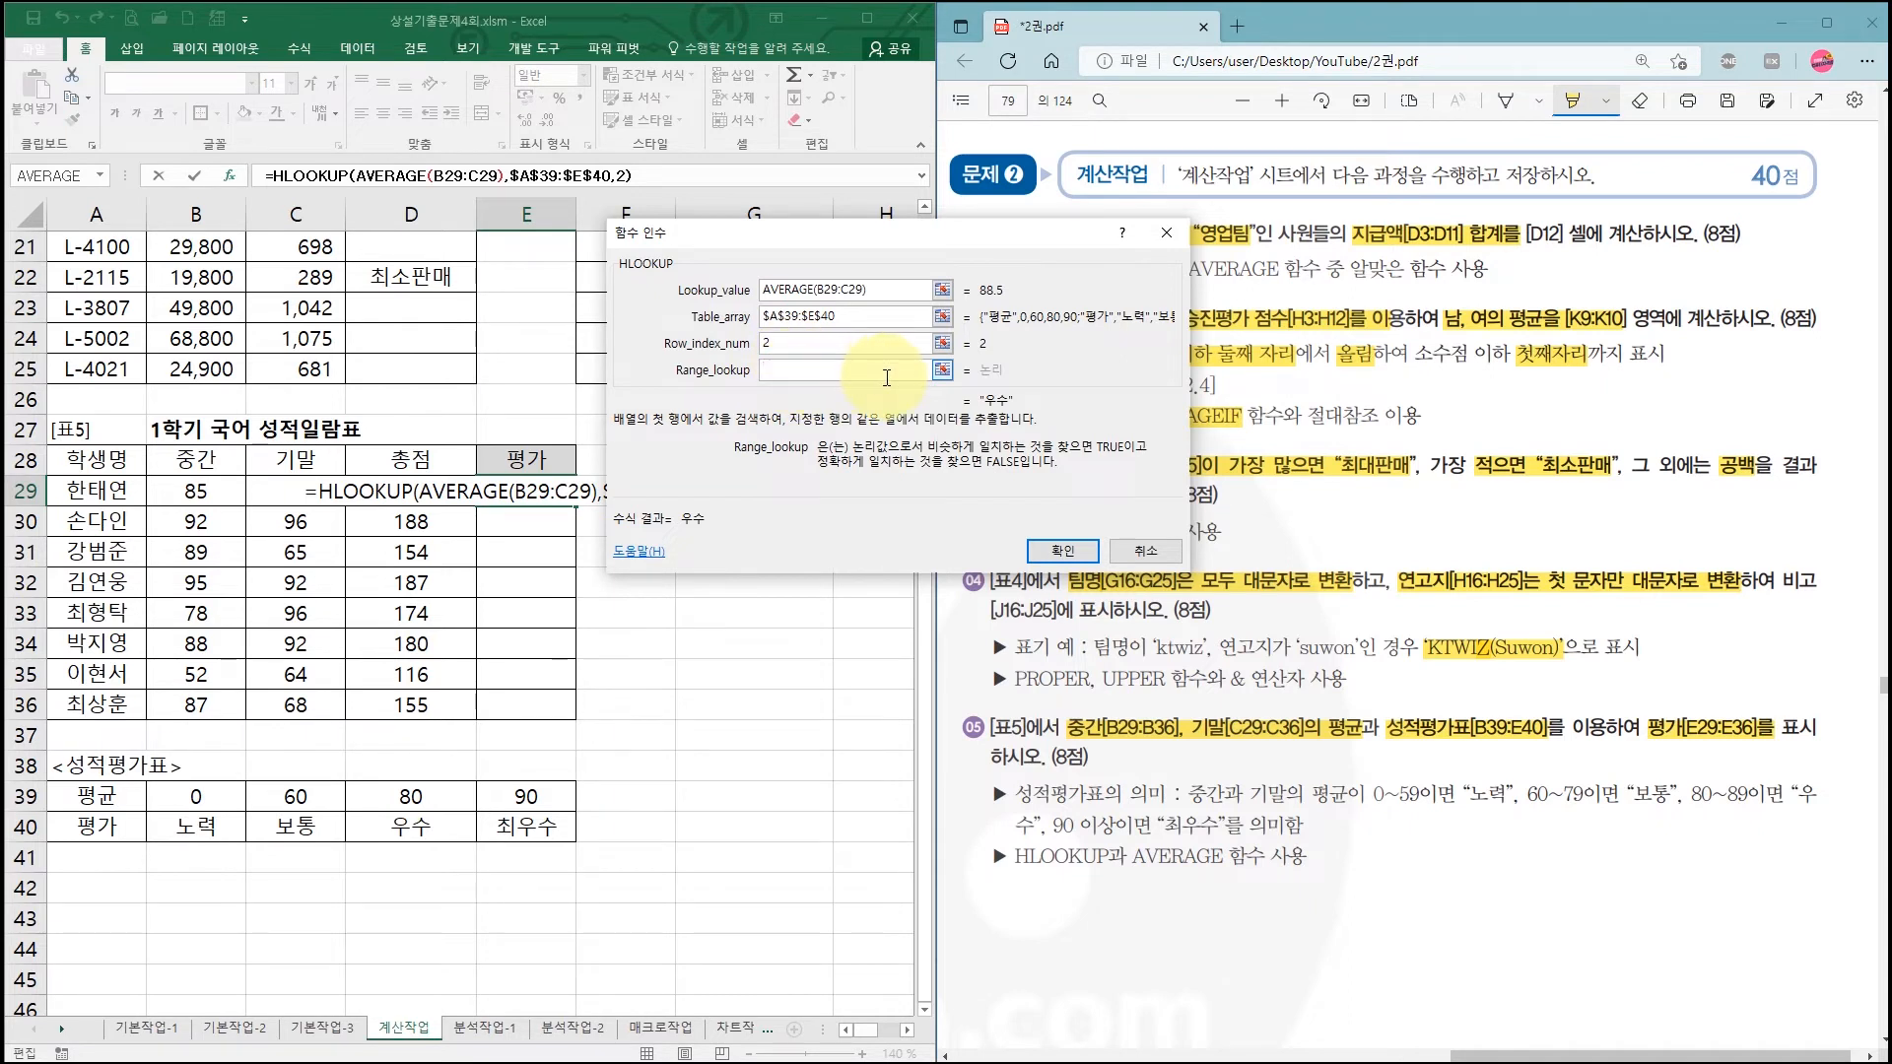
Step: Confirm the HLOOKUP formula in E29 and fill it down to E36
left_click(1059, 557)
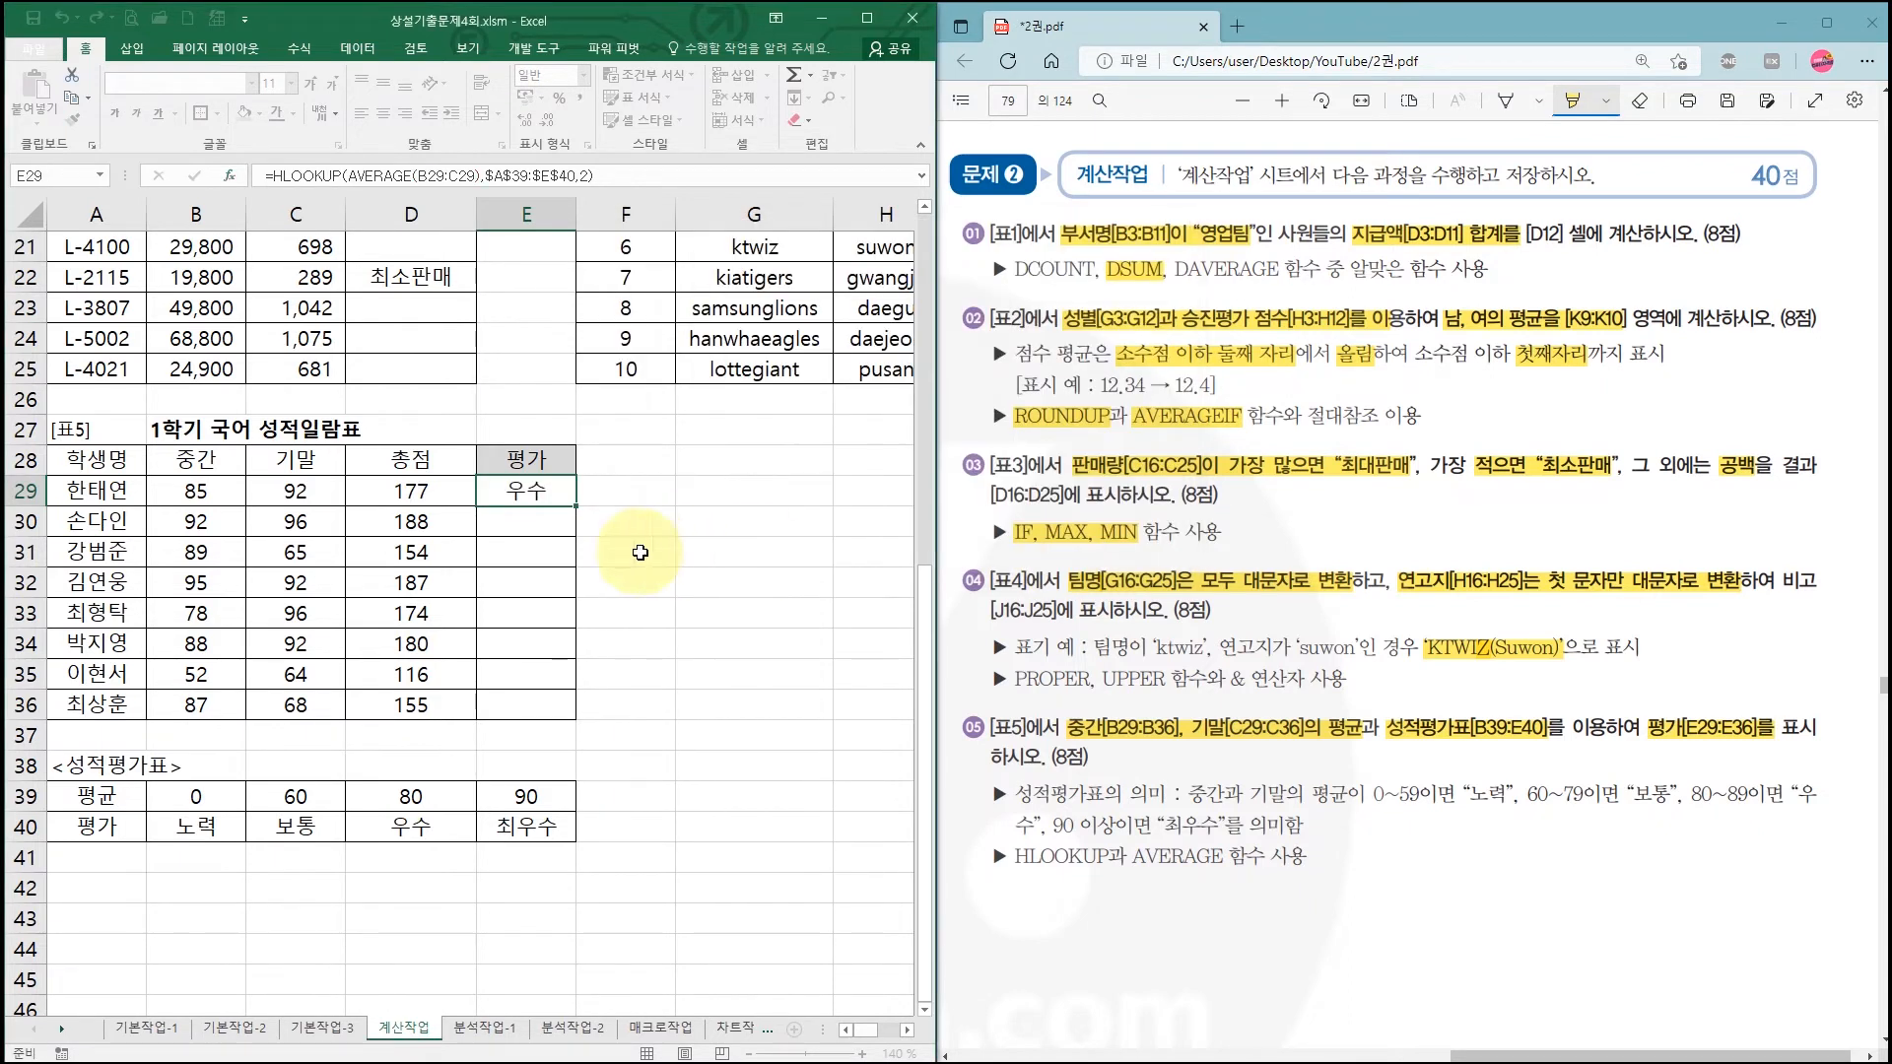
left_click_drag(577, 506, 567, 720)
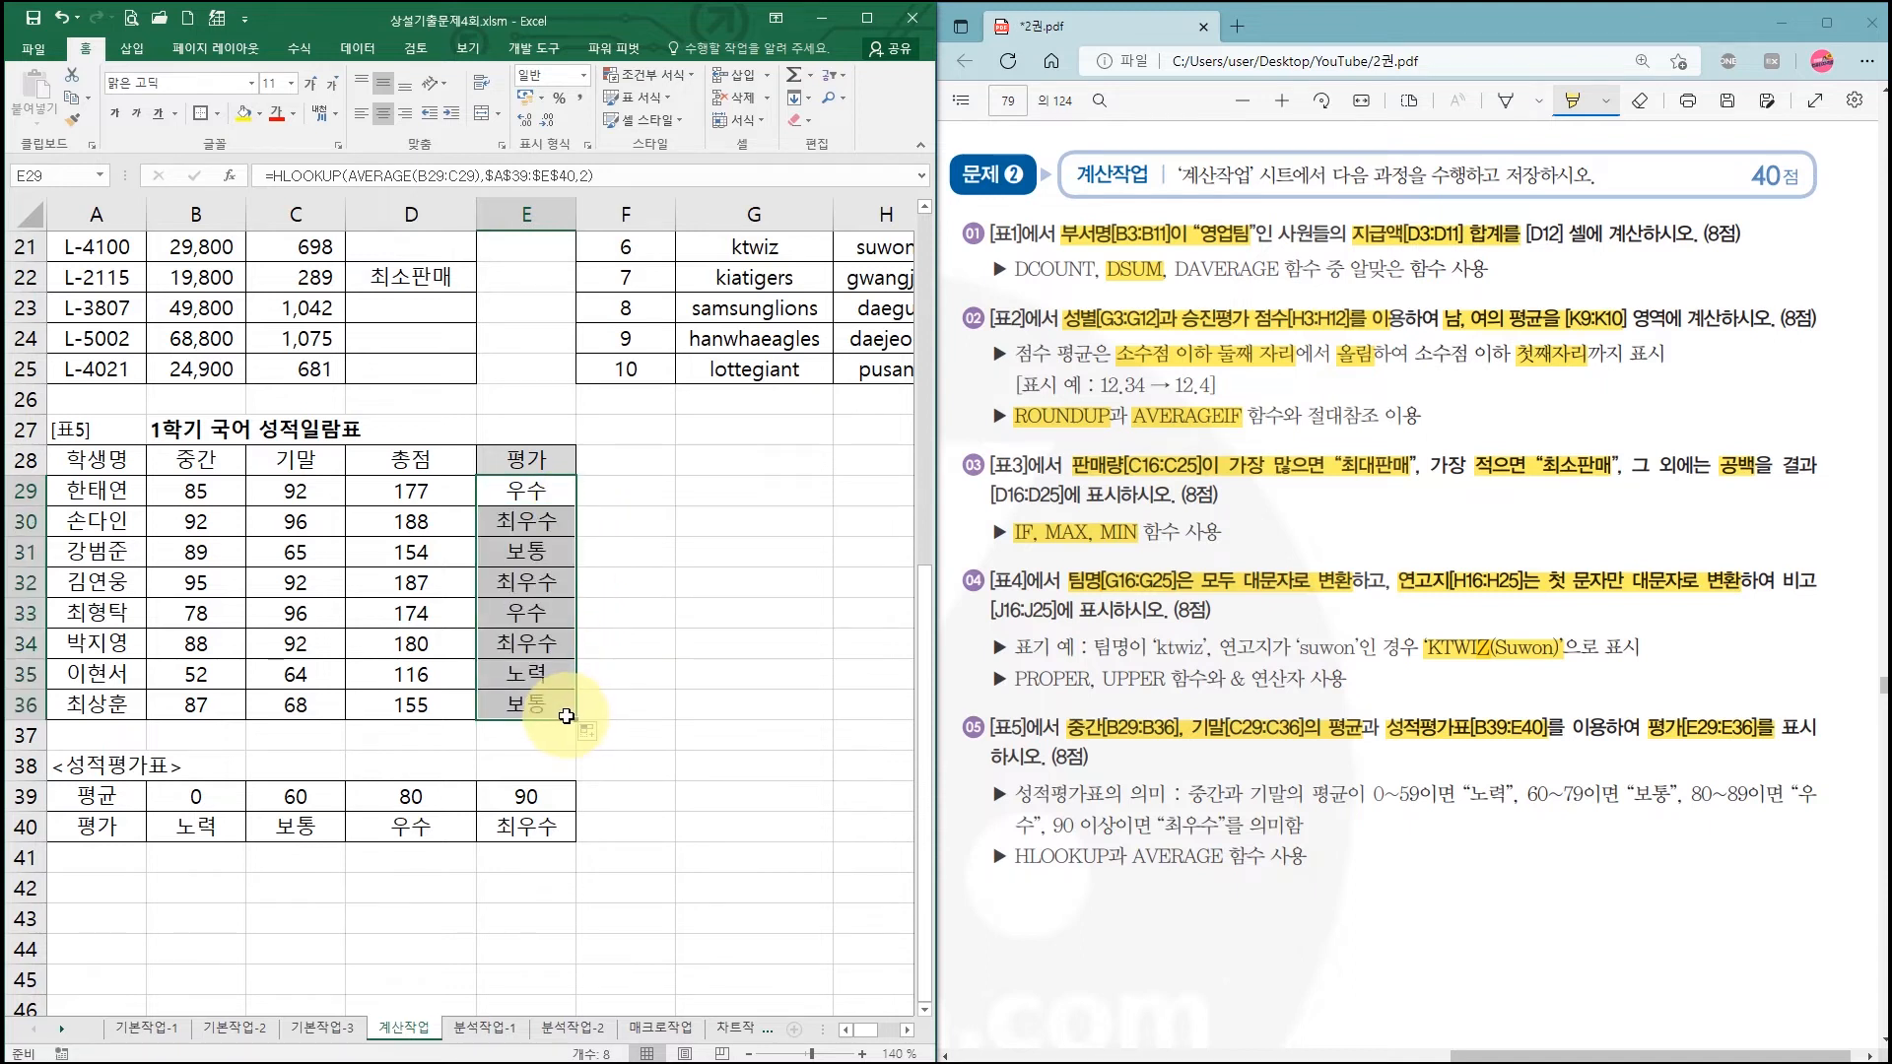
left_click(633, 633)
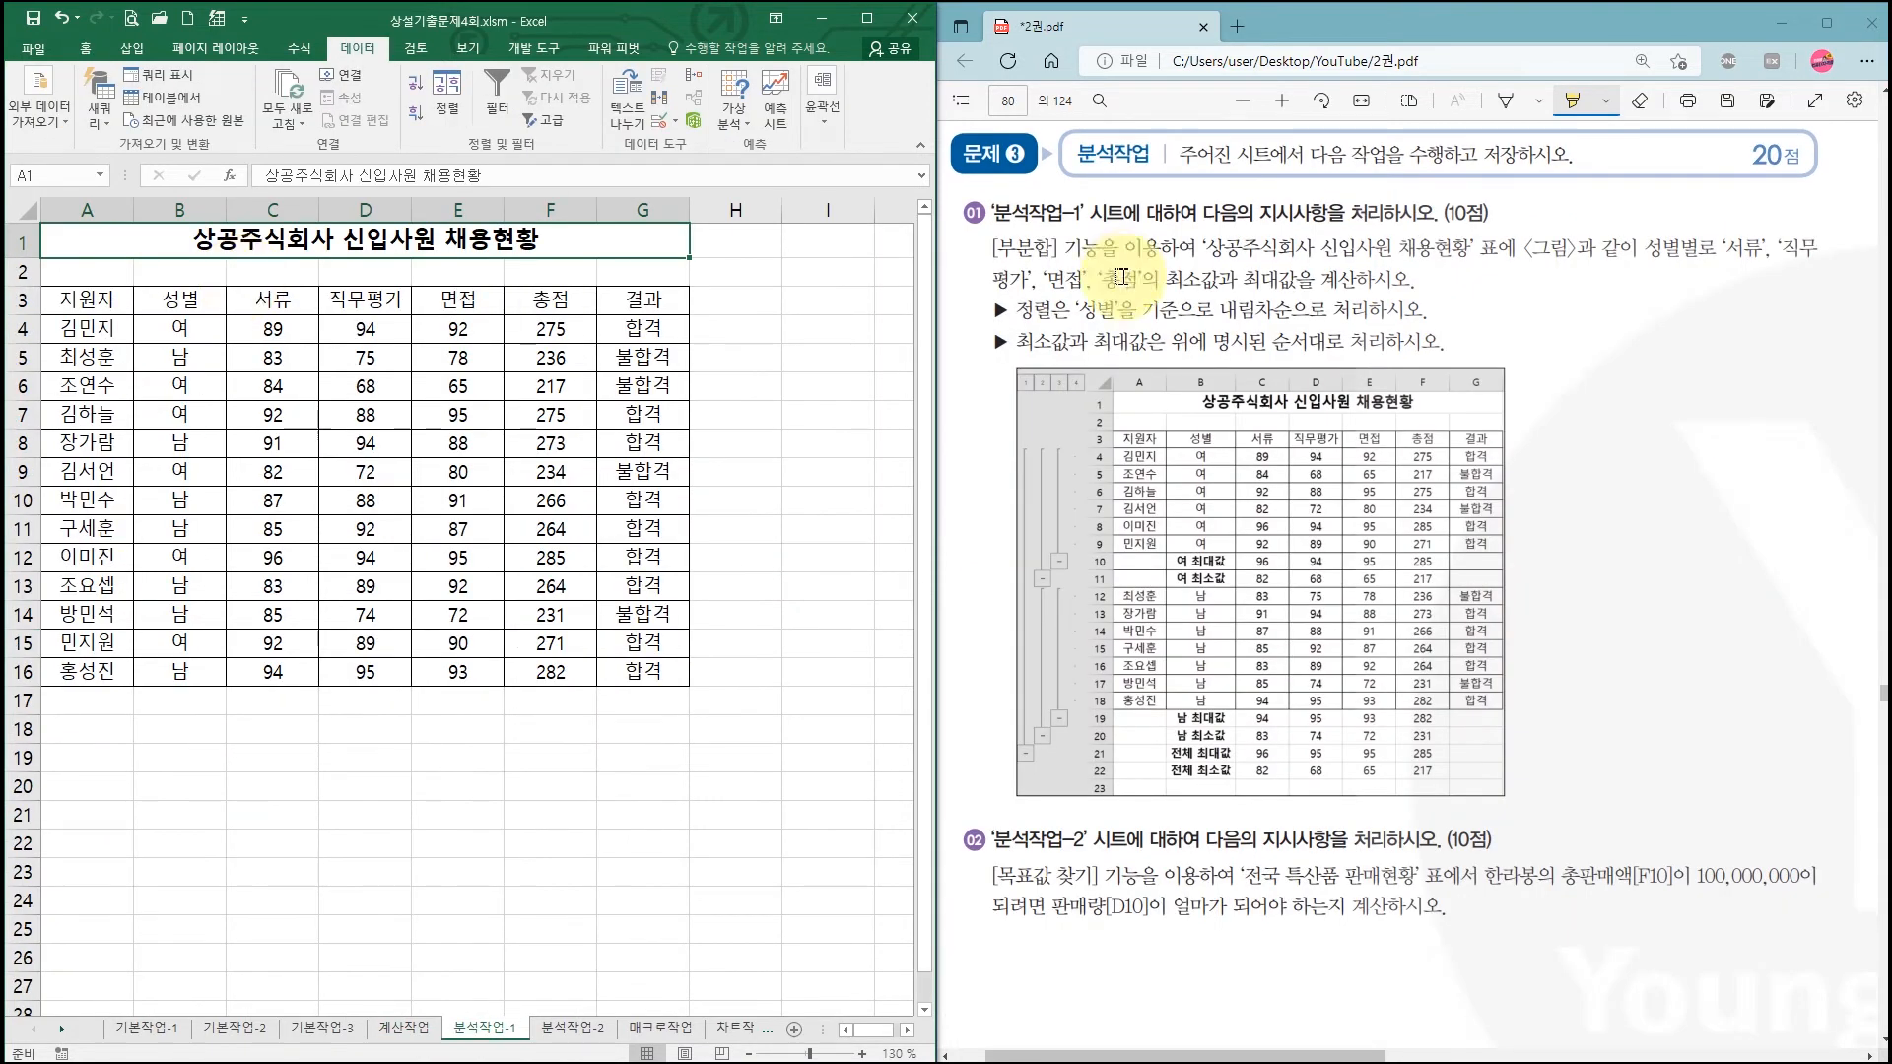
Step: Highlight the 부분합 task's fields 서류, 직무평가, 면접, 총점 and sort key 성별 in the PDF
left_click_drag(1004, 247, 1055, 248)
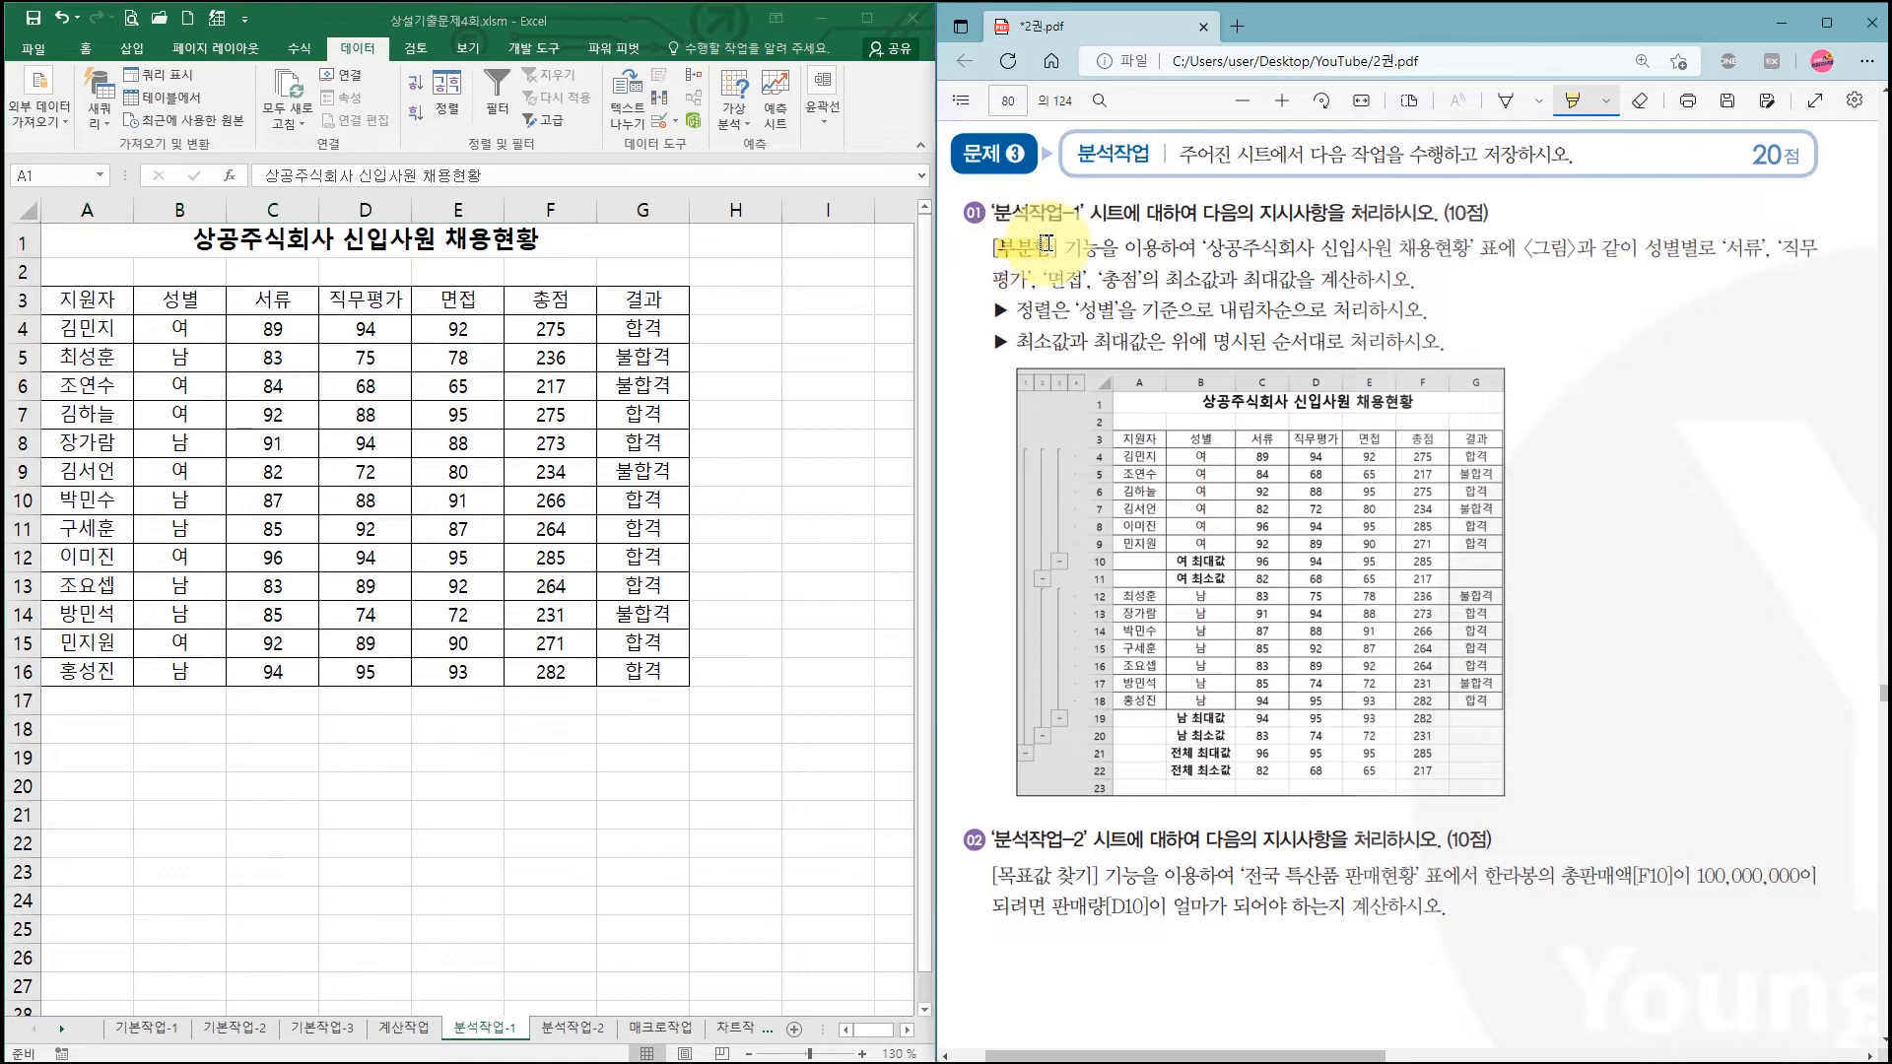
left_click_drag(1010, 873, 1088, 877)
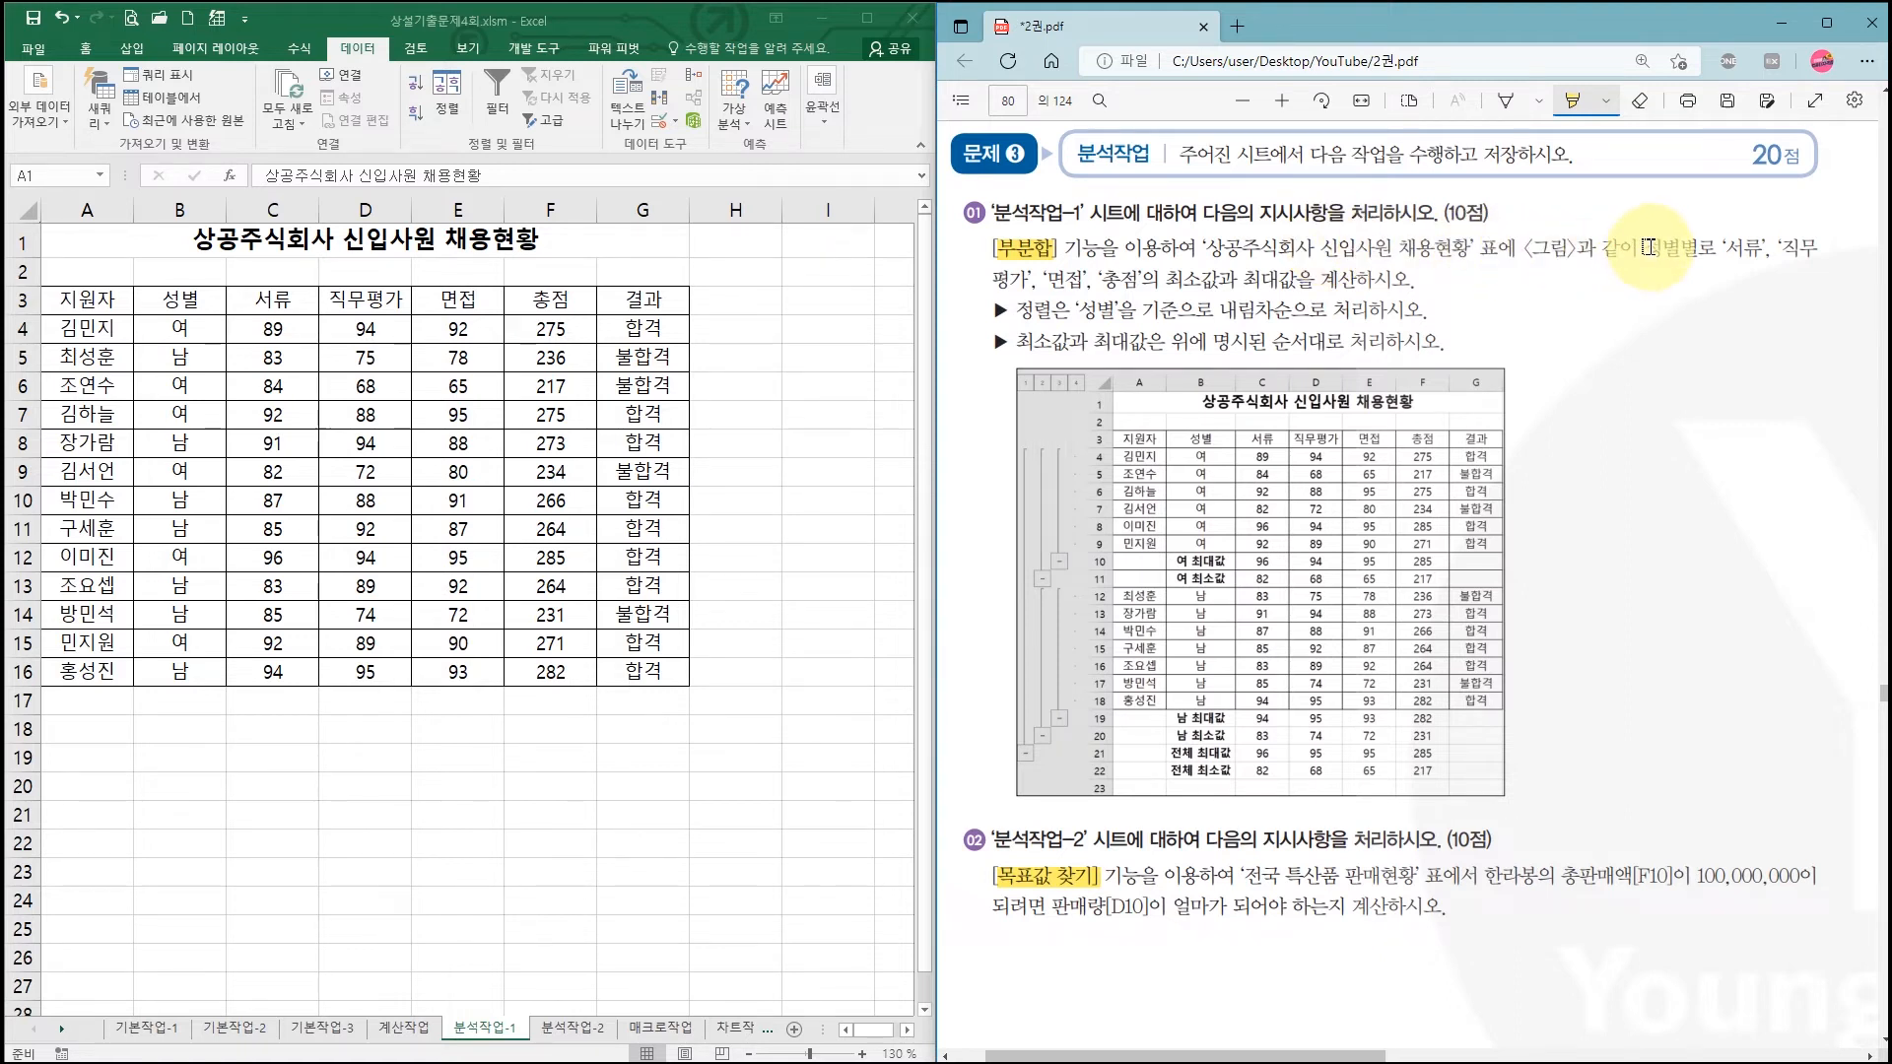
left_click_drag(1724, 247, 1818, 247)
left_click_drag(993, 279, 1297, 281)
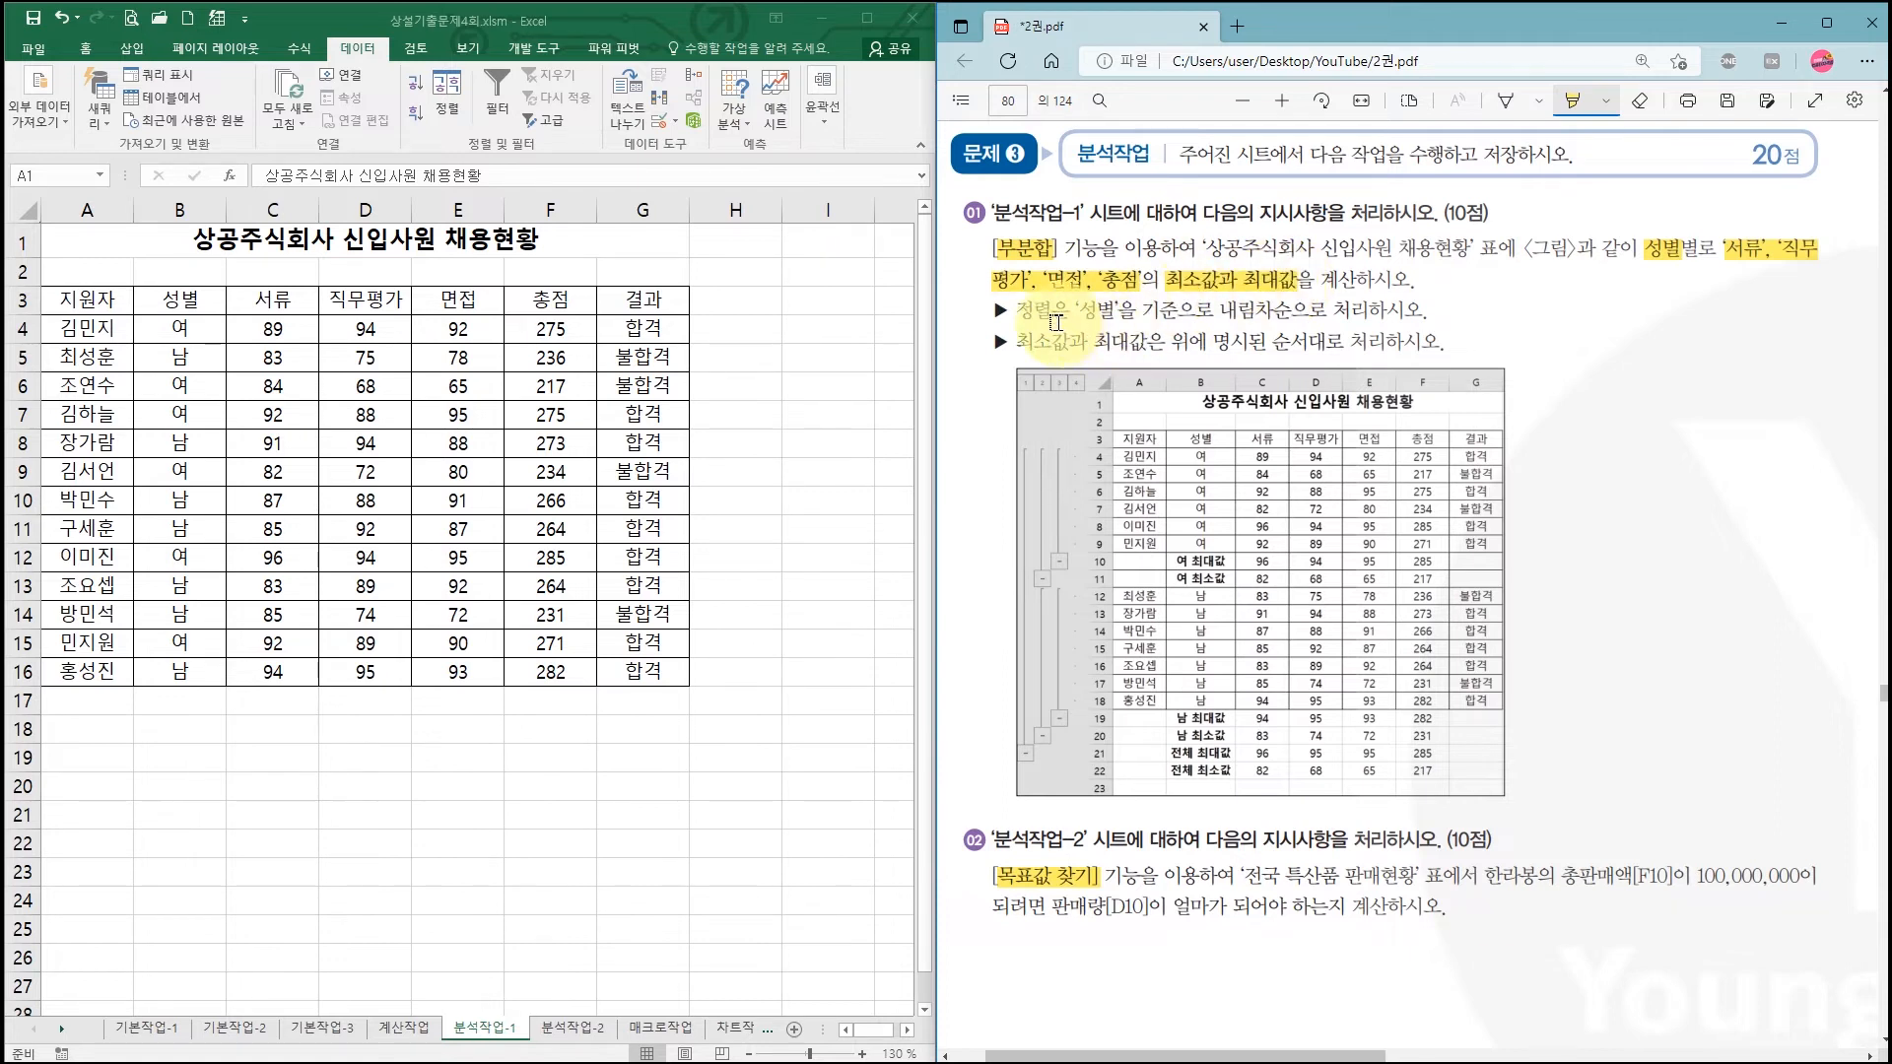
left_click_drag(1076, 311, 1301, 311)
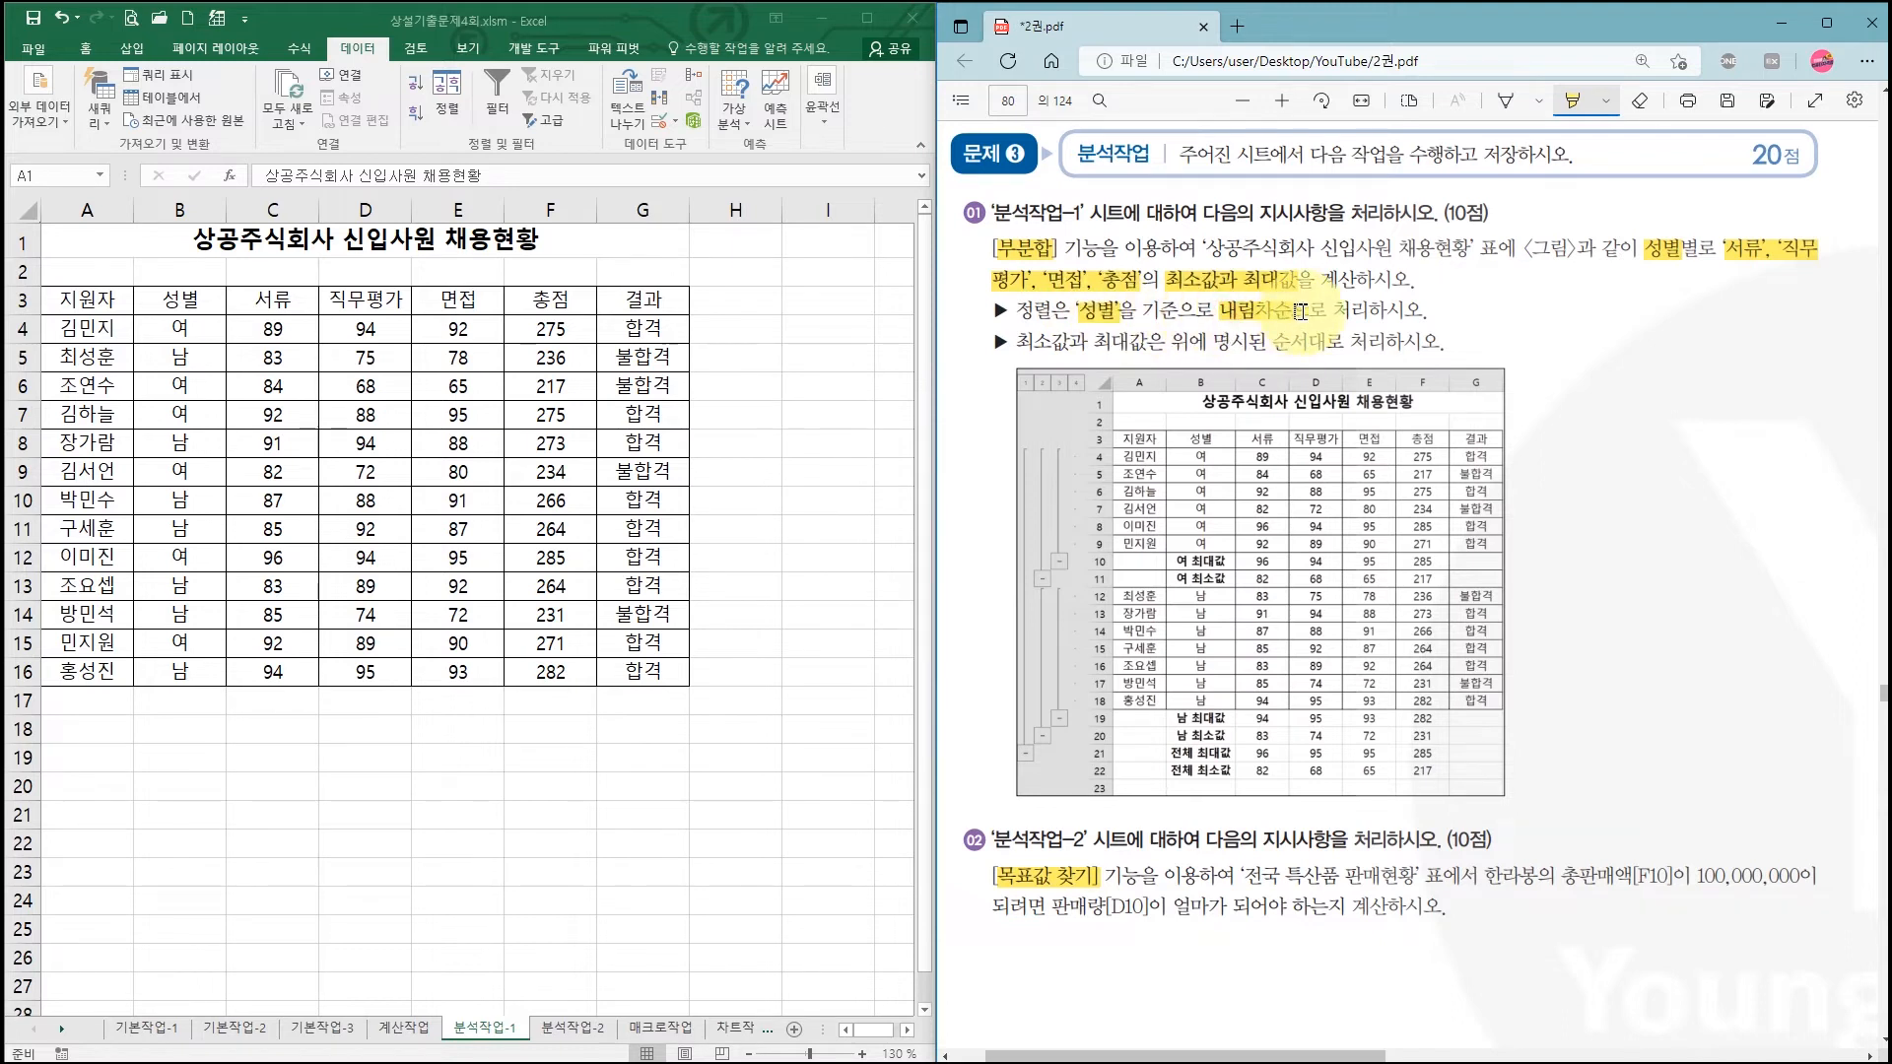
Step: Sort the applicant table by 성별 in descending order from cell B3
left_click(190, 303)
left_click(189, 304)
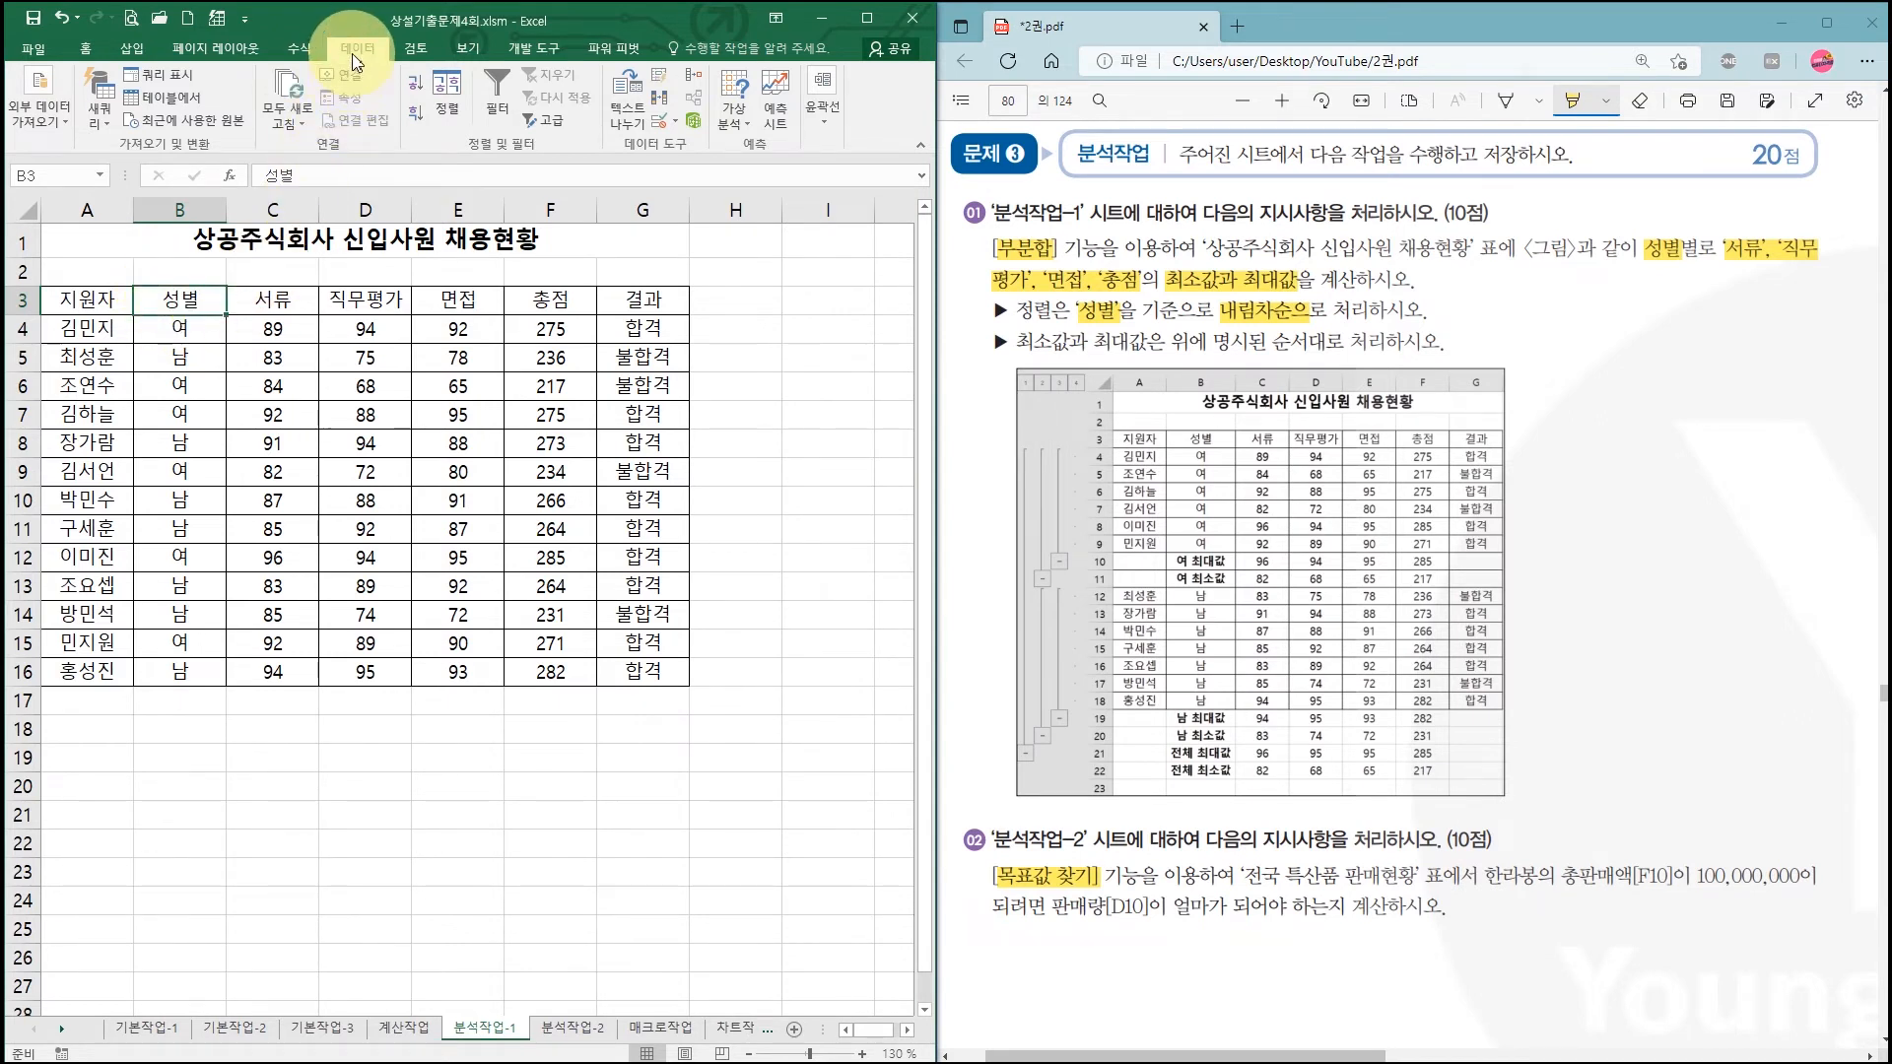
left_click(417, 116)
left_click(187, 569)
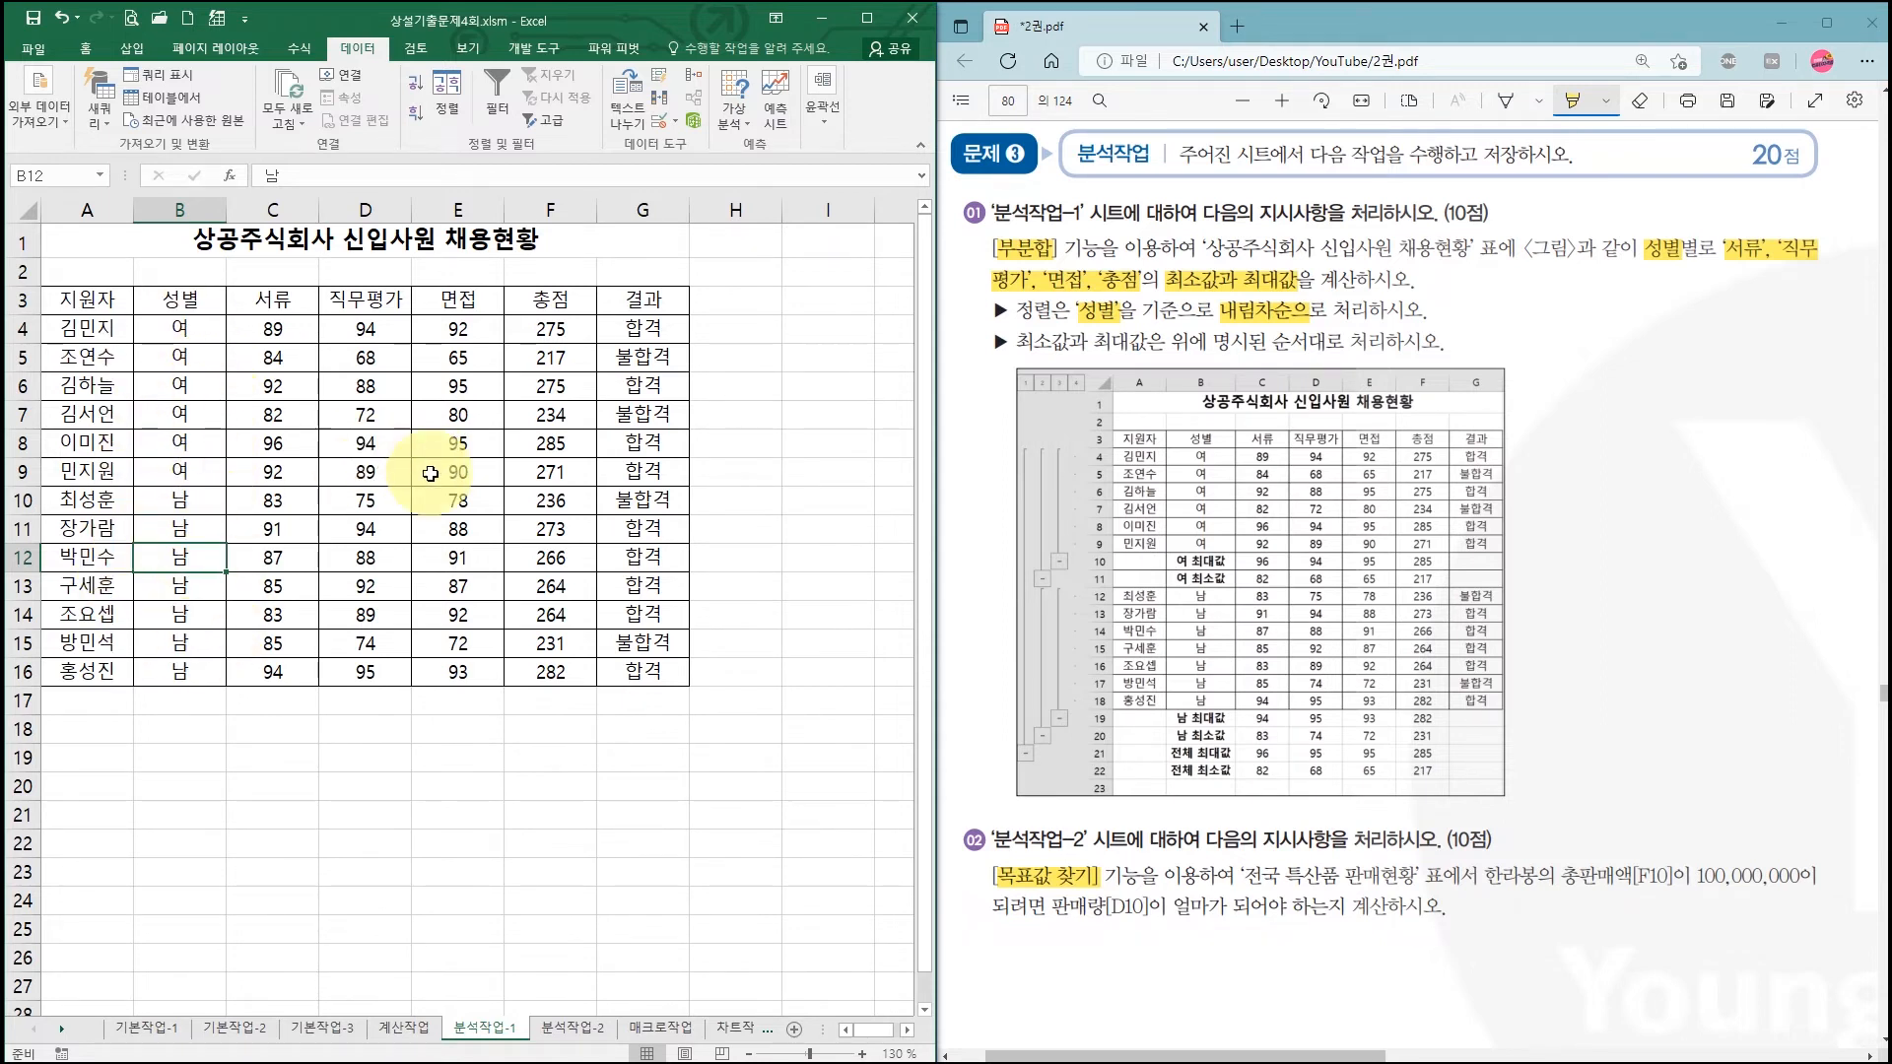
left_click(344, 457)
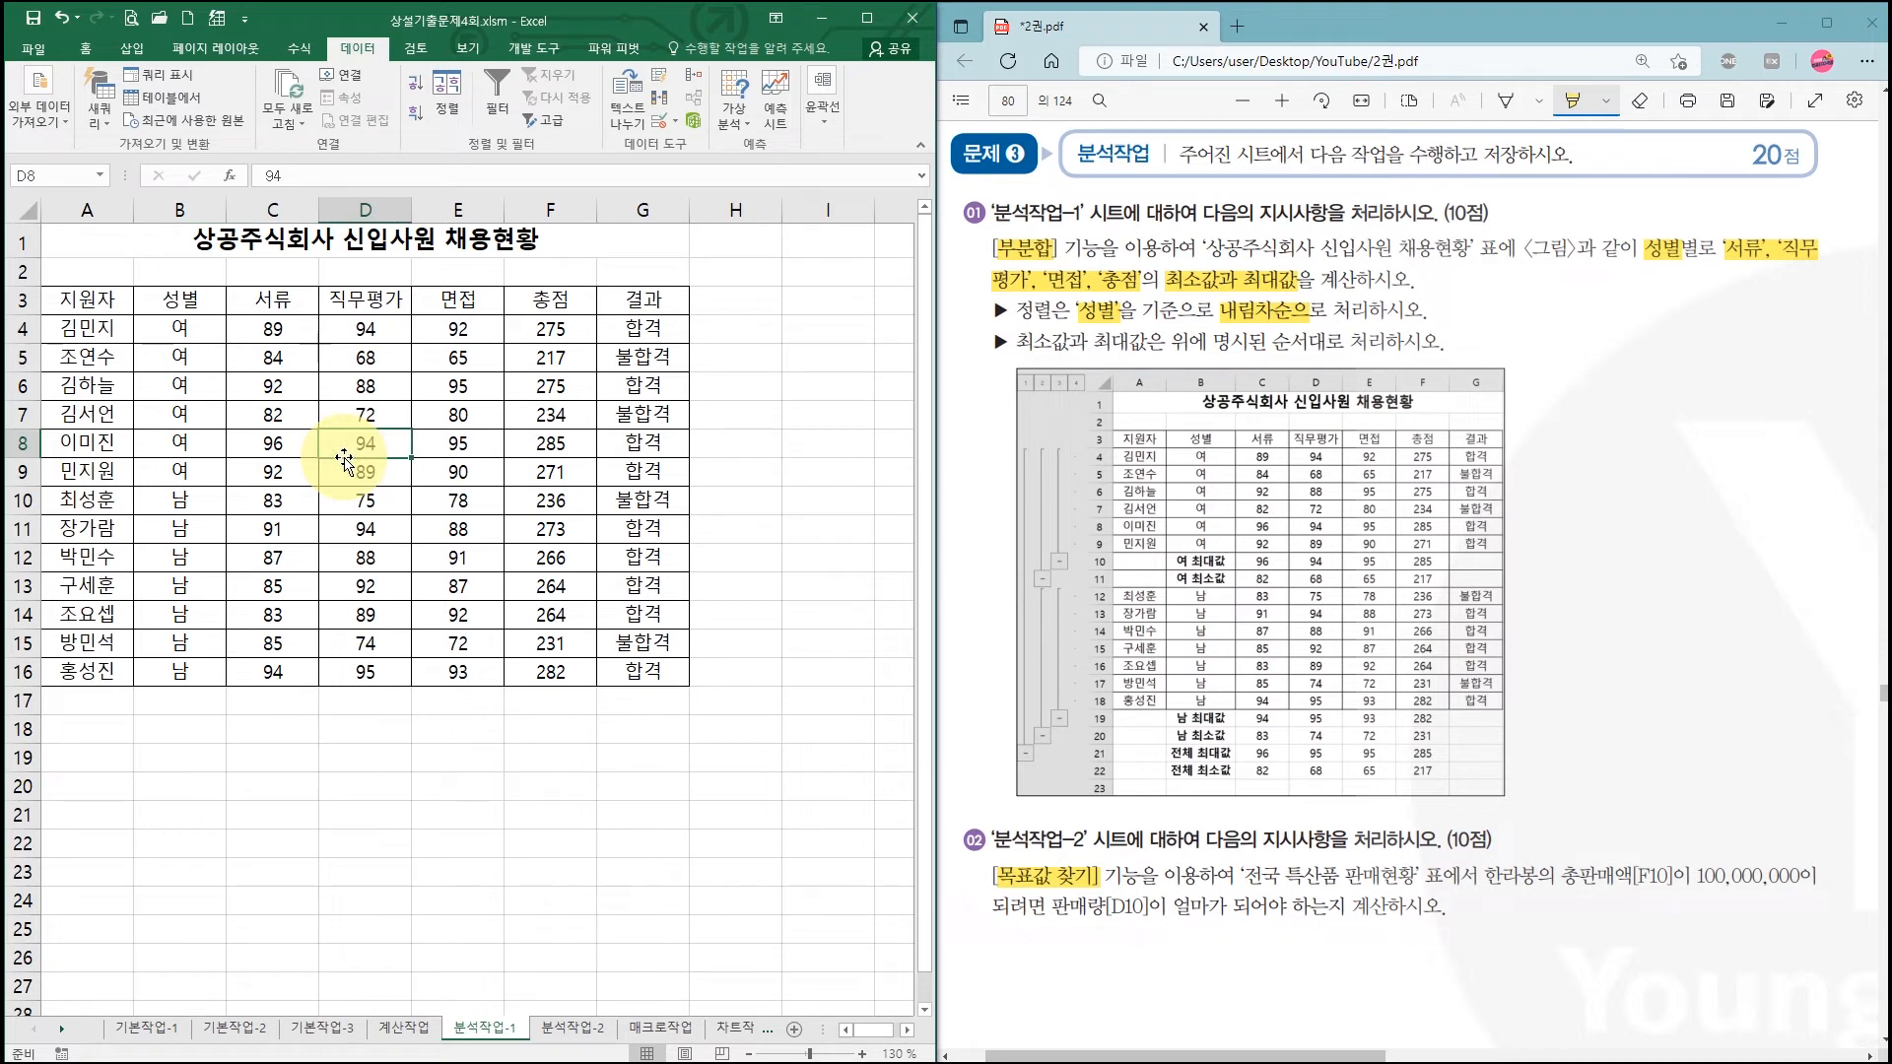
Step: Maximize Excel and set Subtotal to group by 성별 using the 최소값 function
left_click(867, 18)
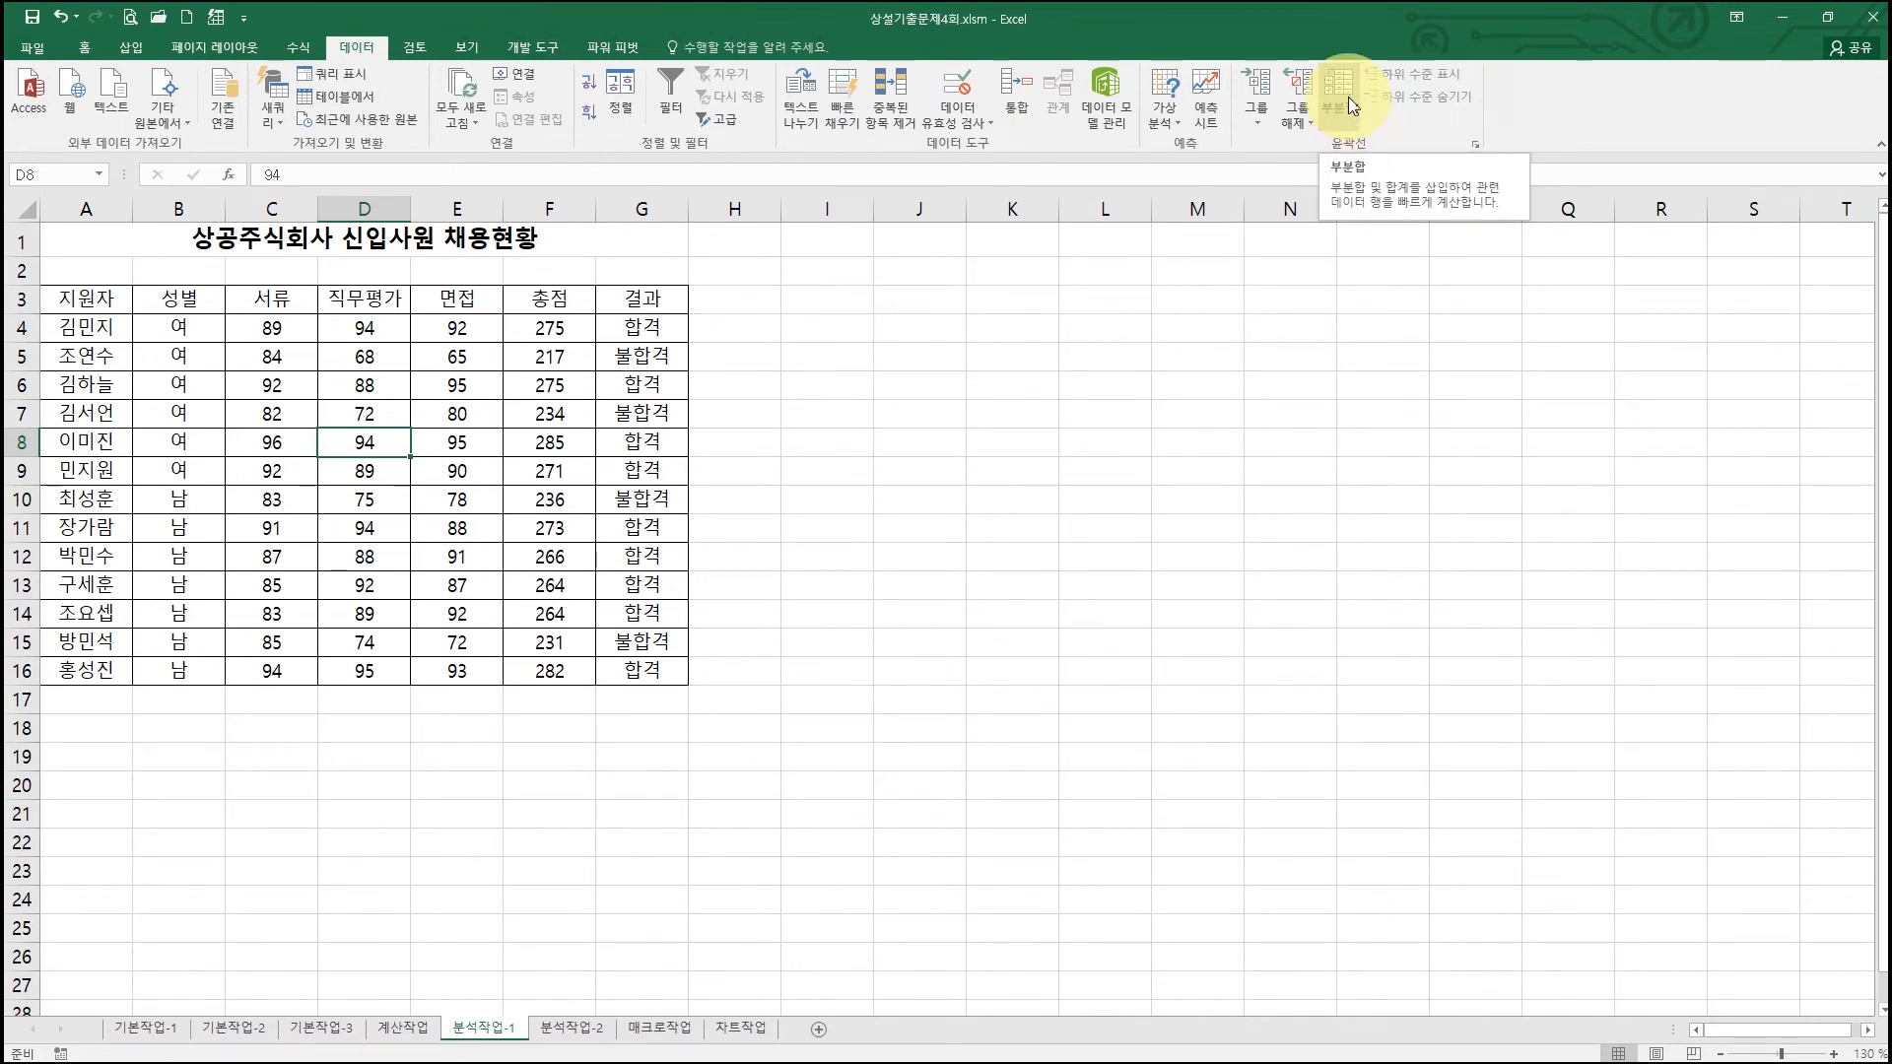
left_click(1350, 109)
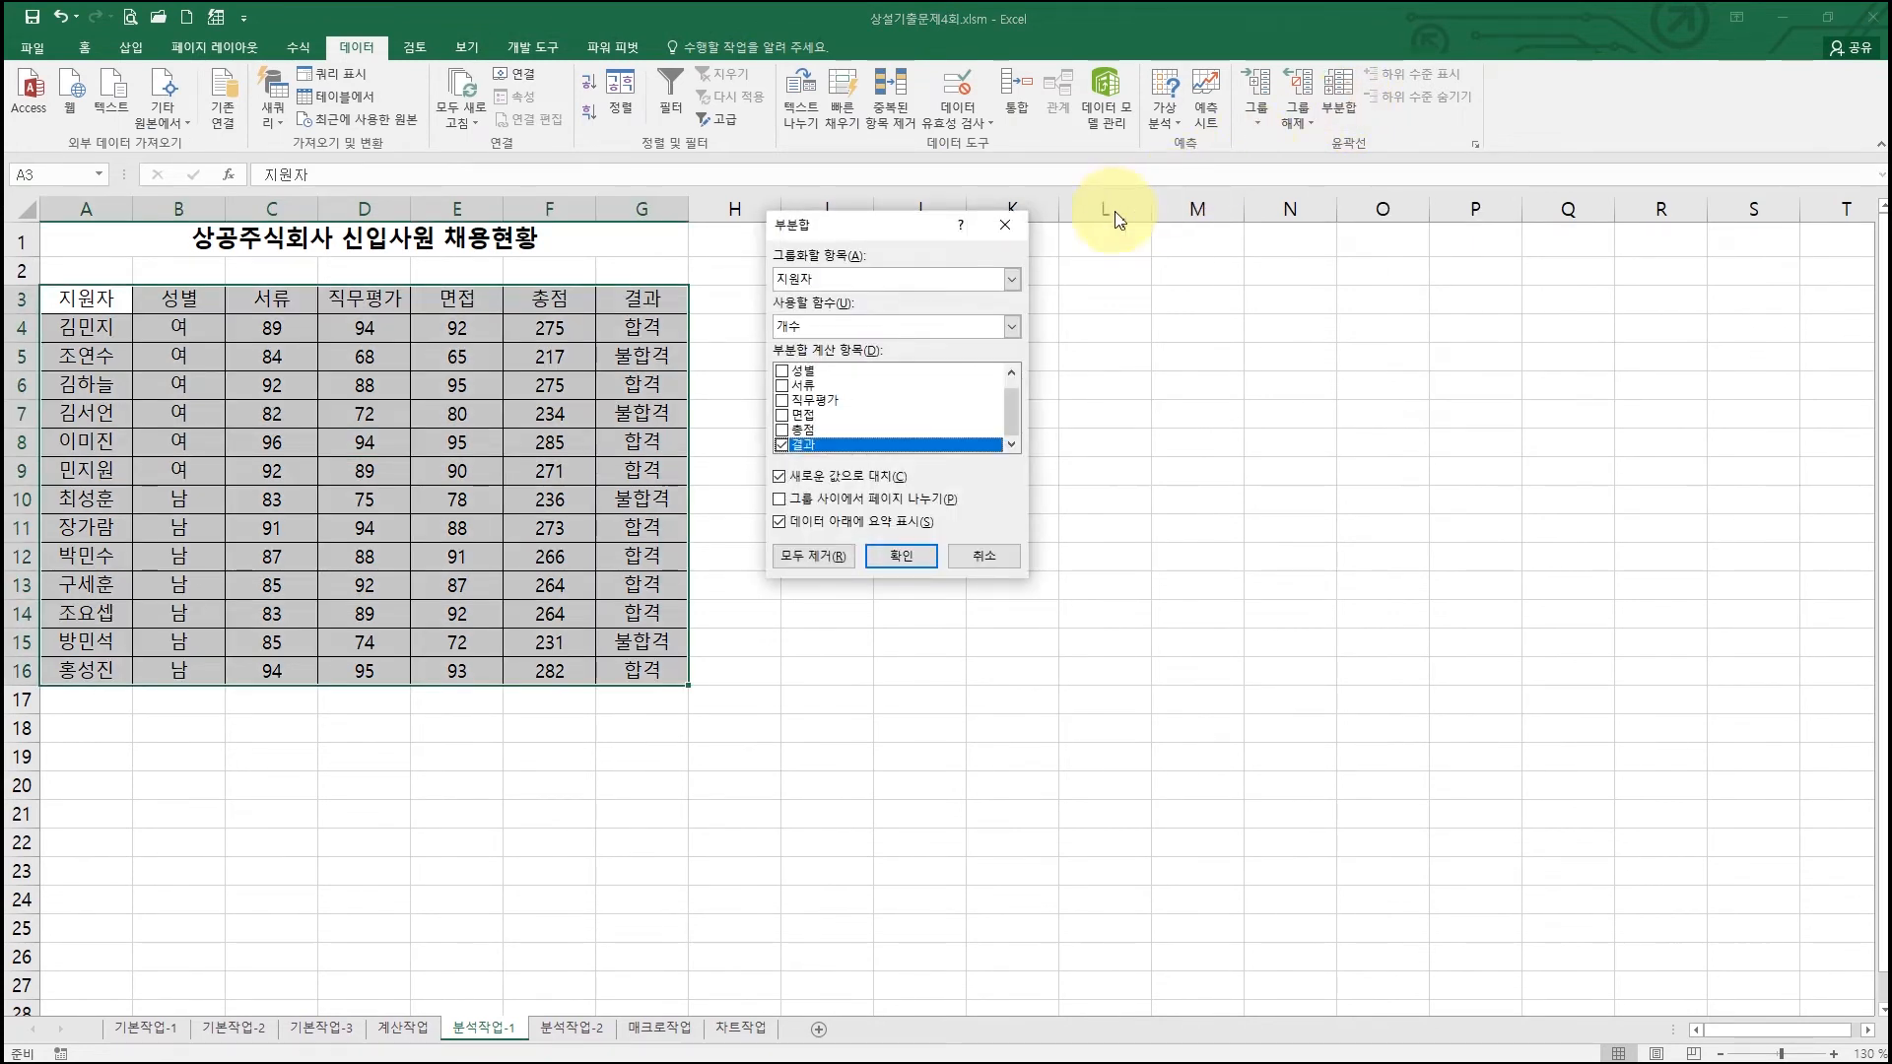
left_click(854, 287)
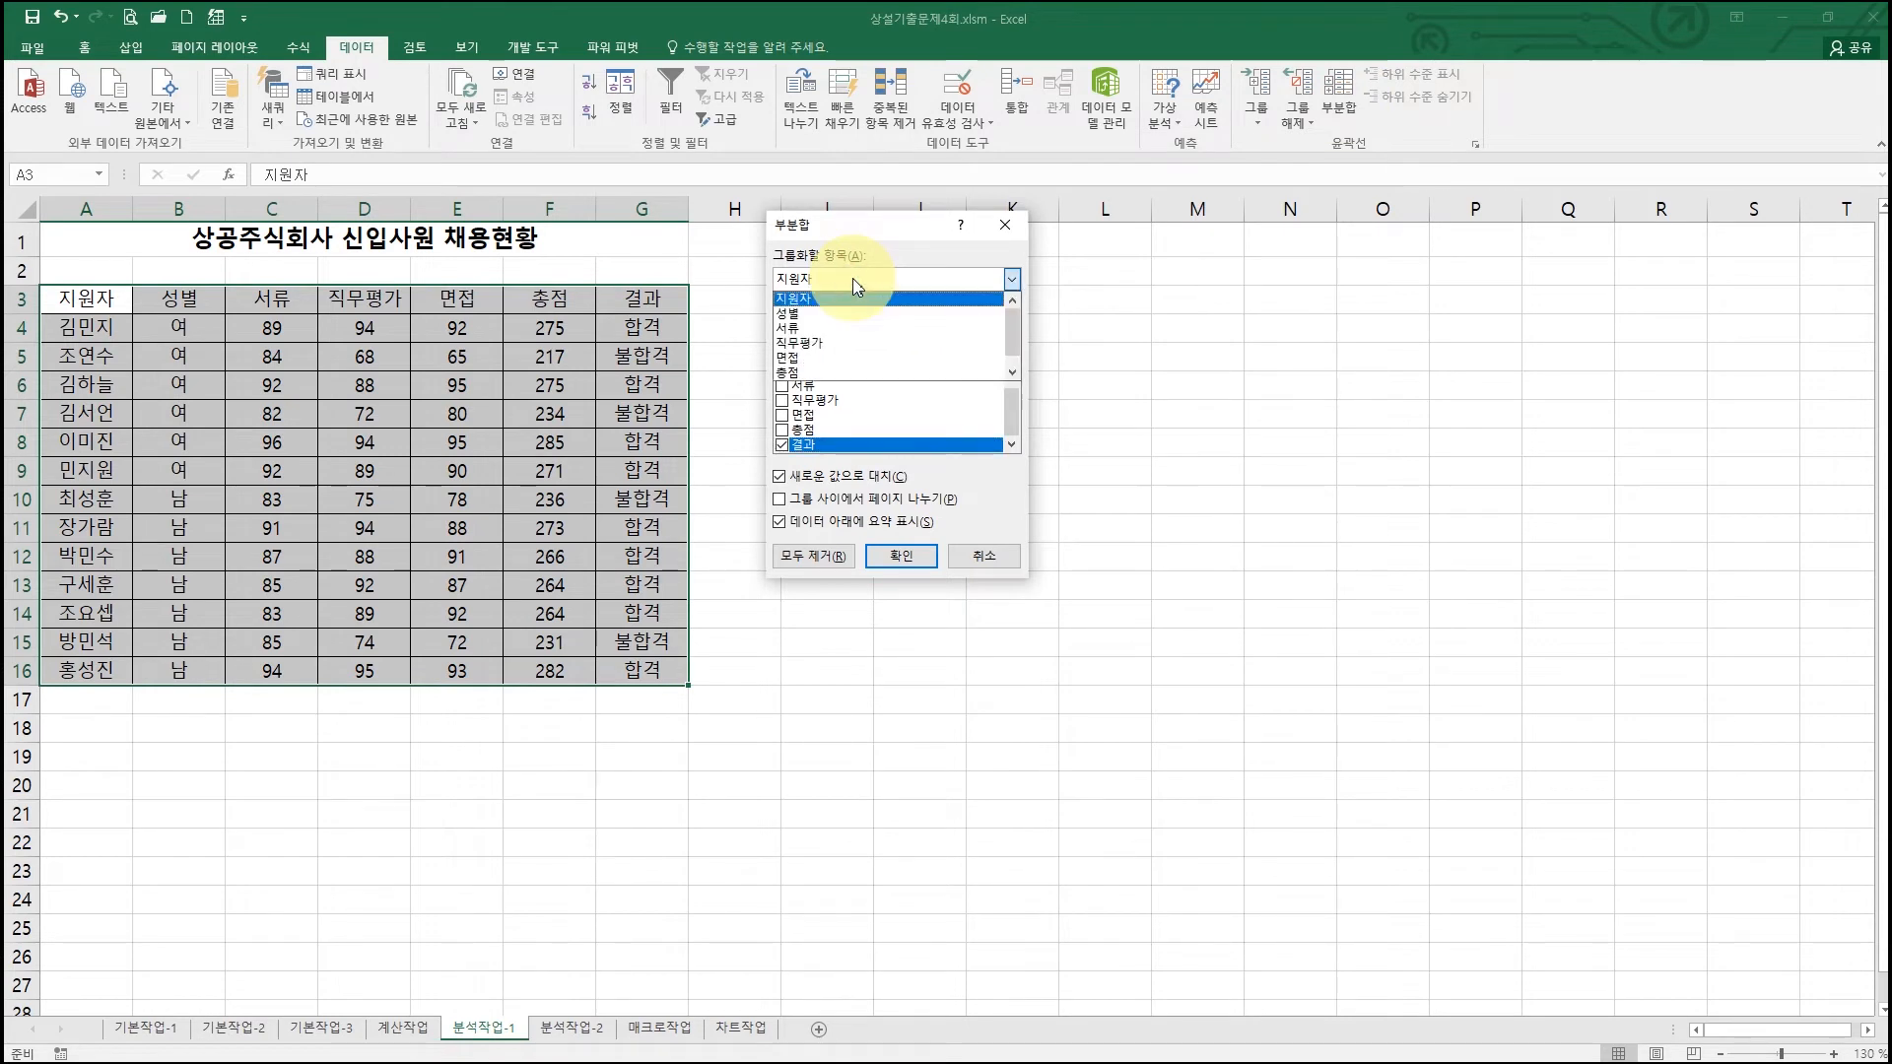
left_click(825, 312)
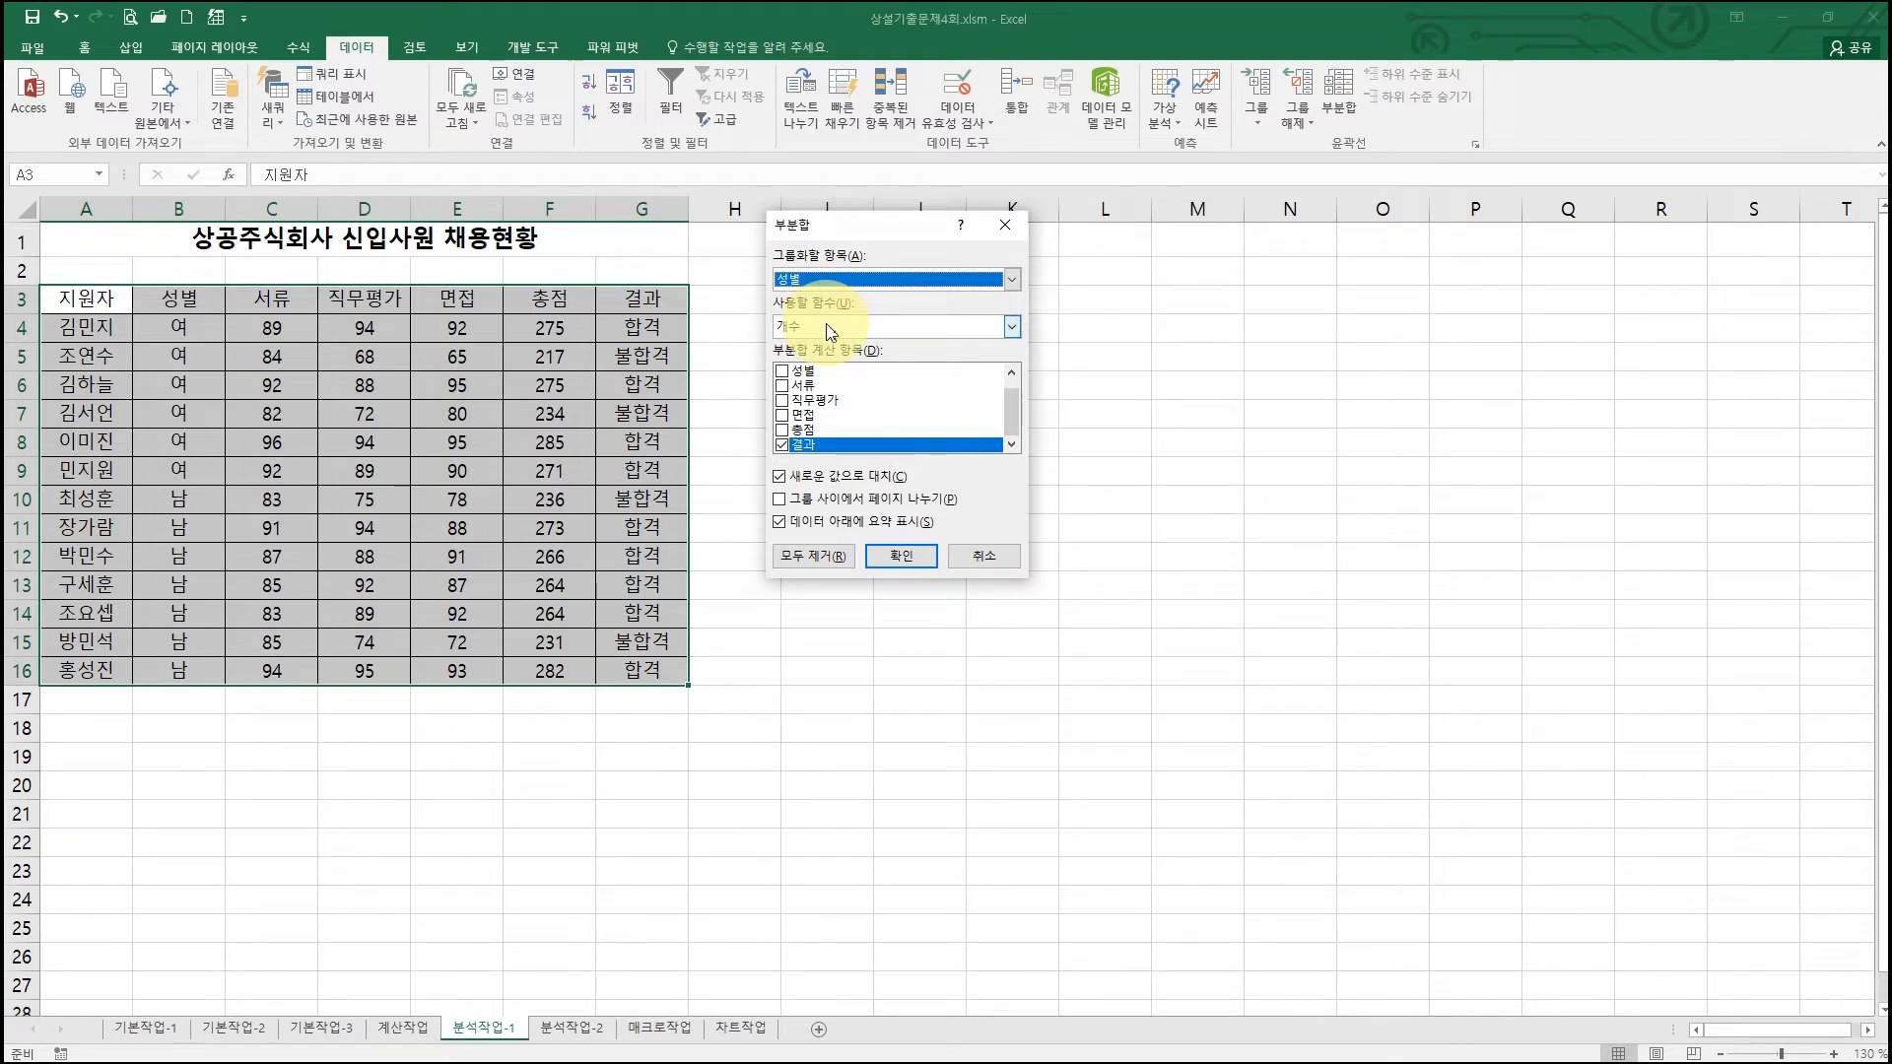
left_click(828, 329)
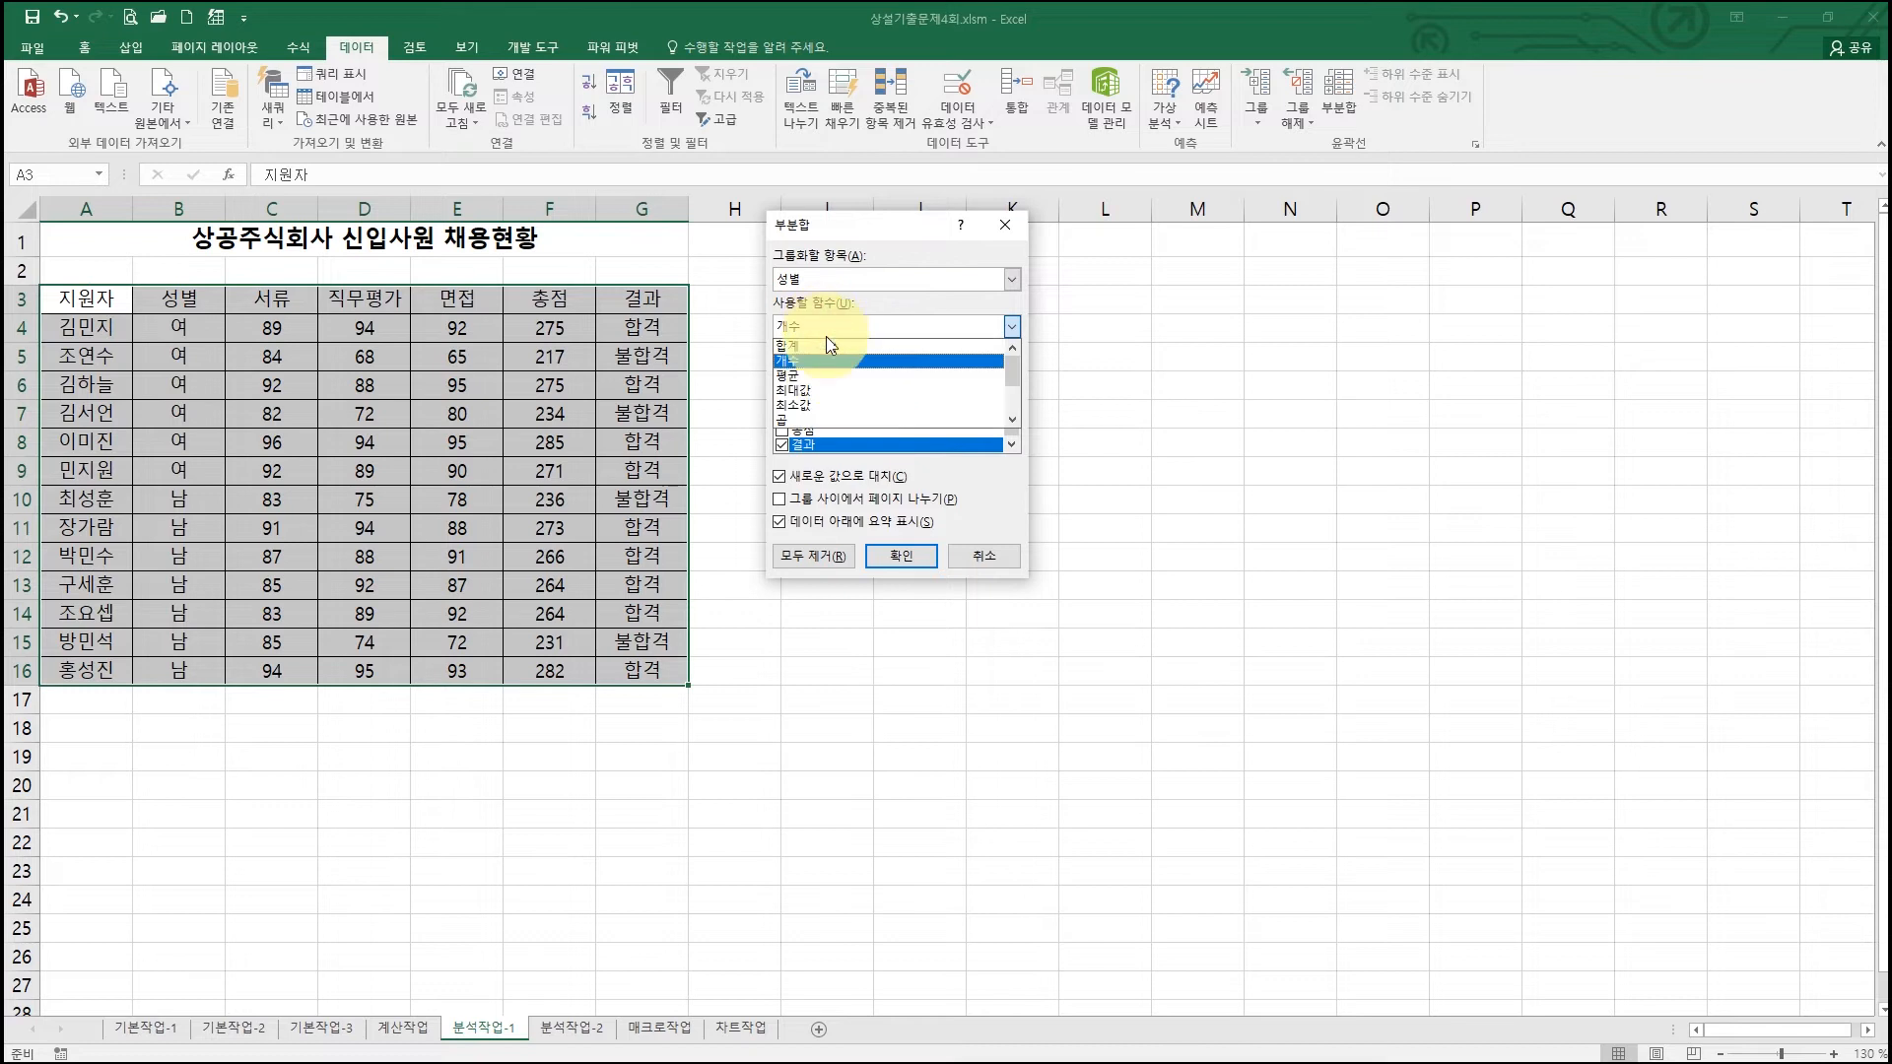
left_click(827, 412)
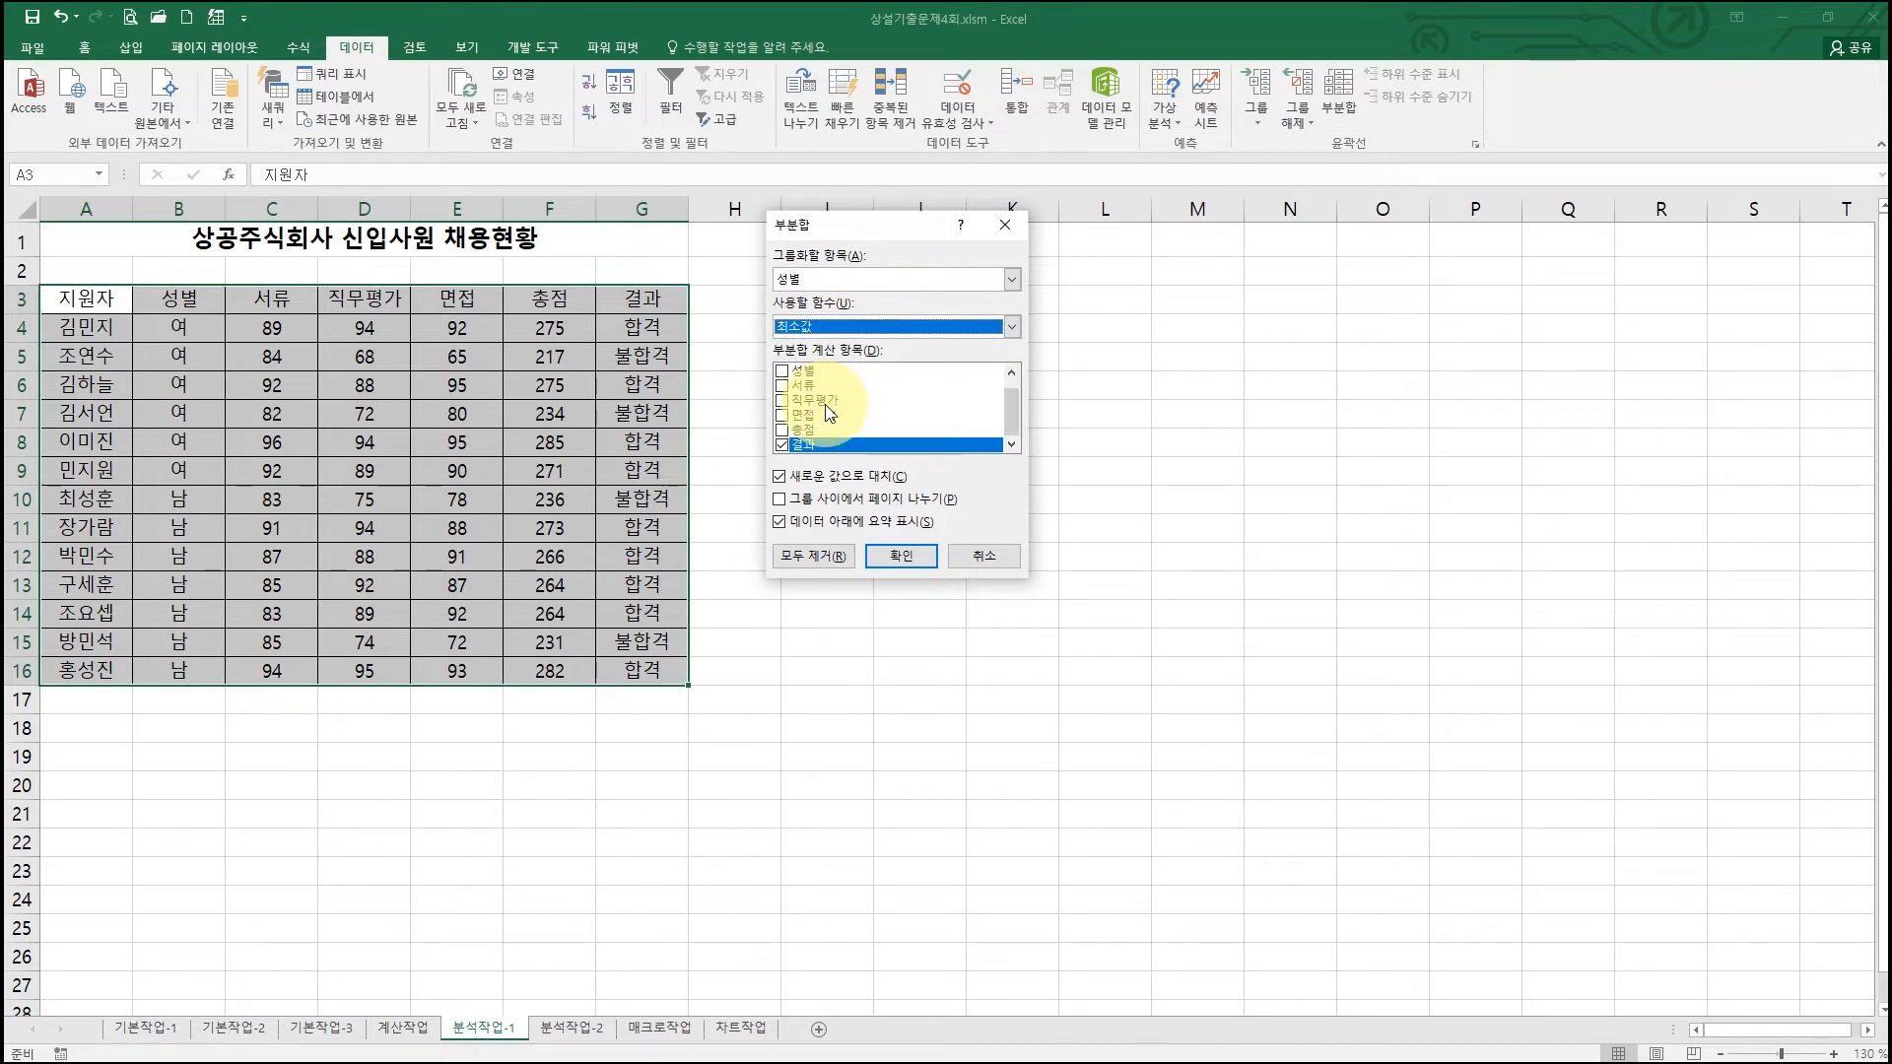
Step: Subtotal 서류, 직무평가, 면접 and 총점, excluding 결과, and apply
left_click(782, 385)
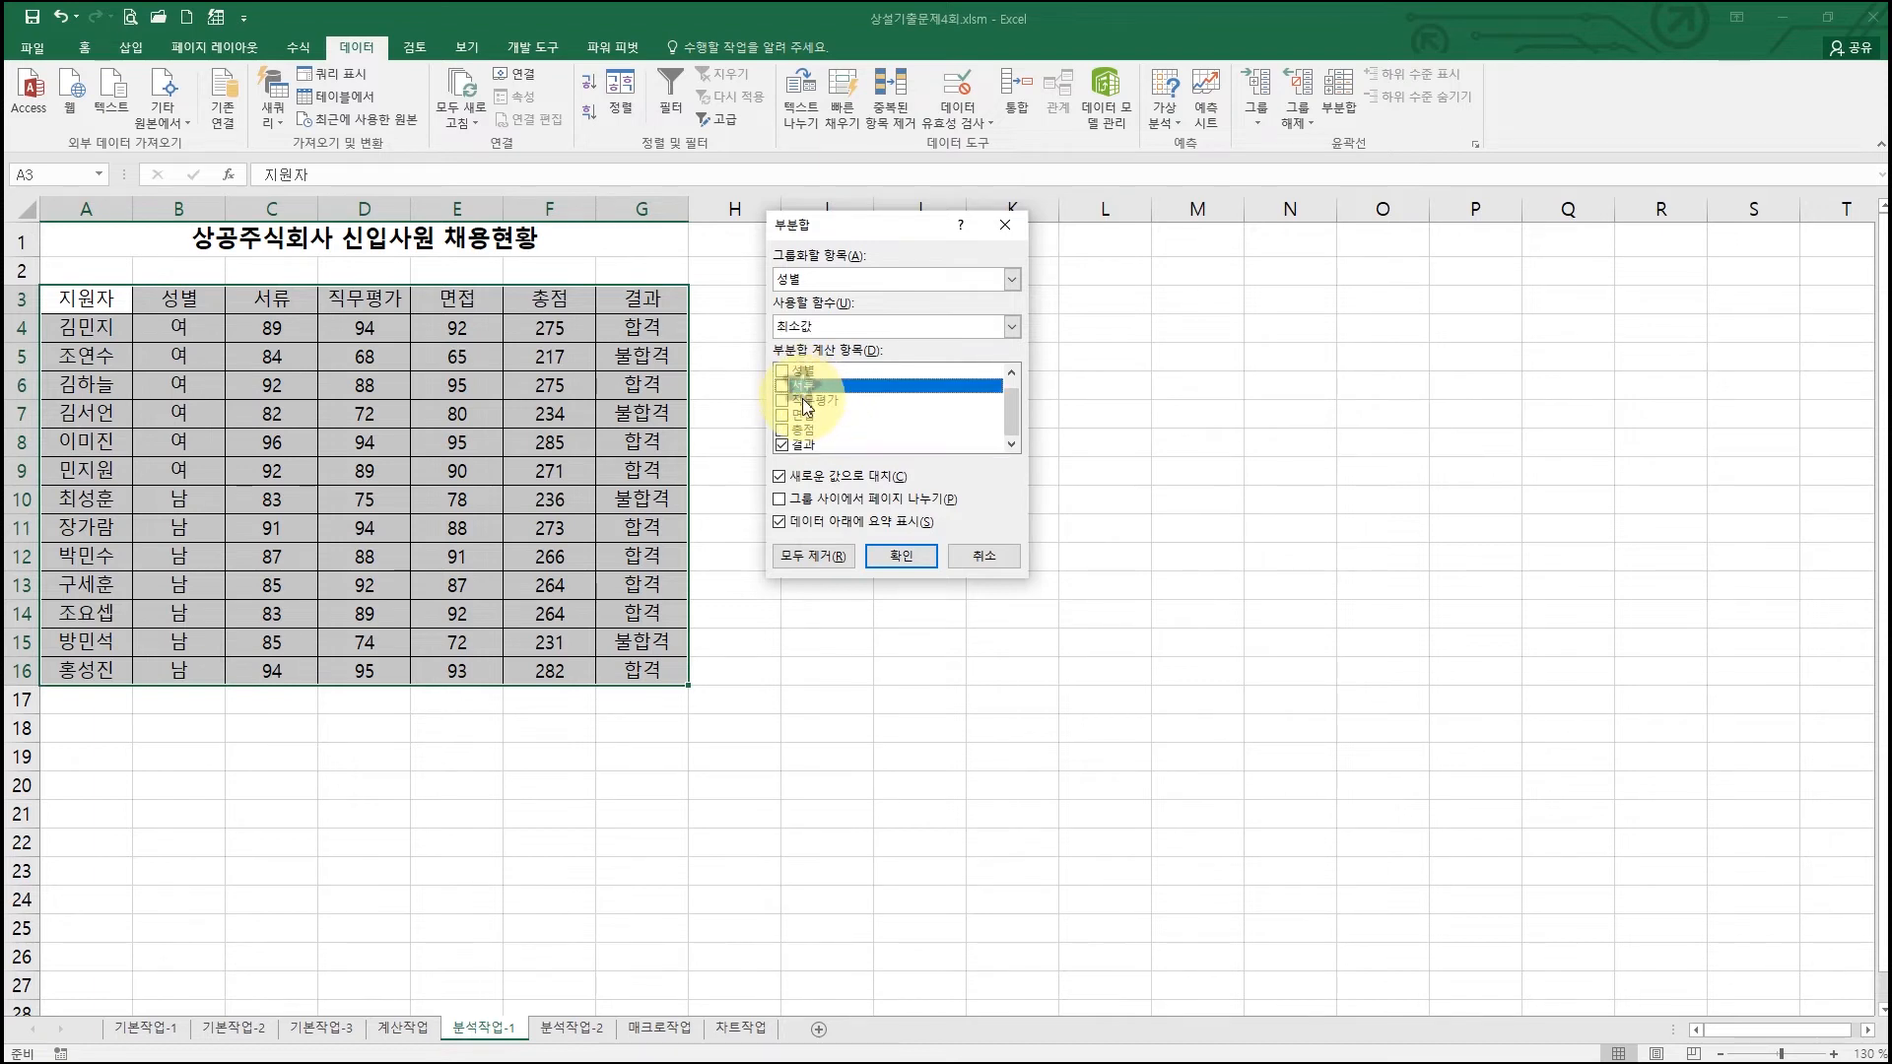
left_click(783, 402)
left_click(784, 416)
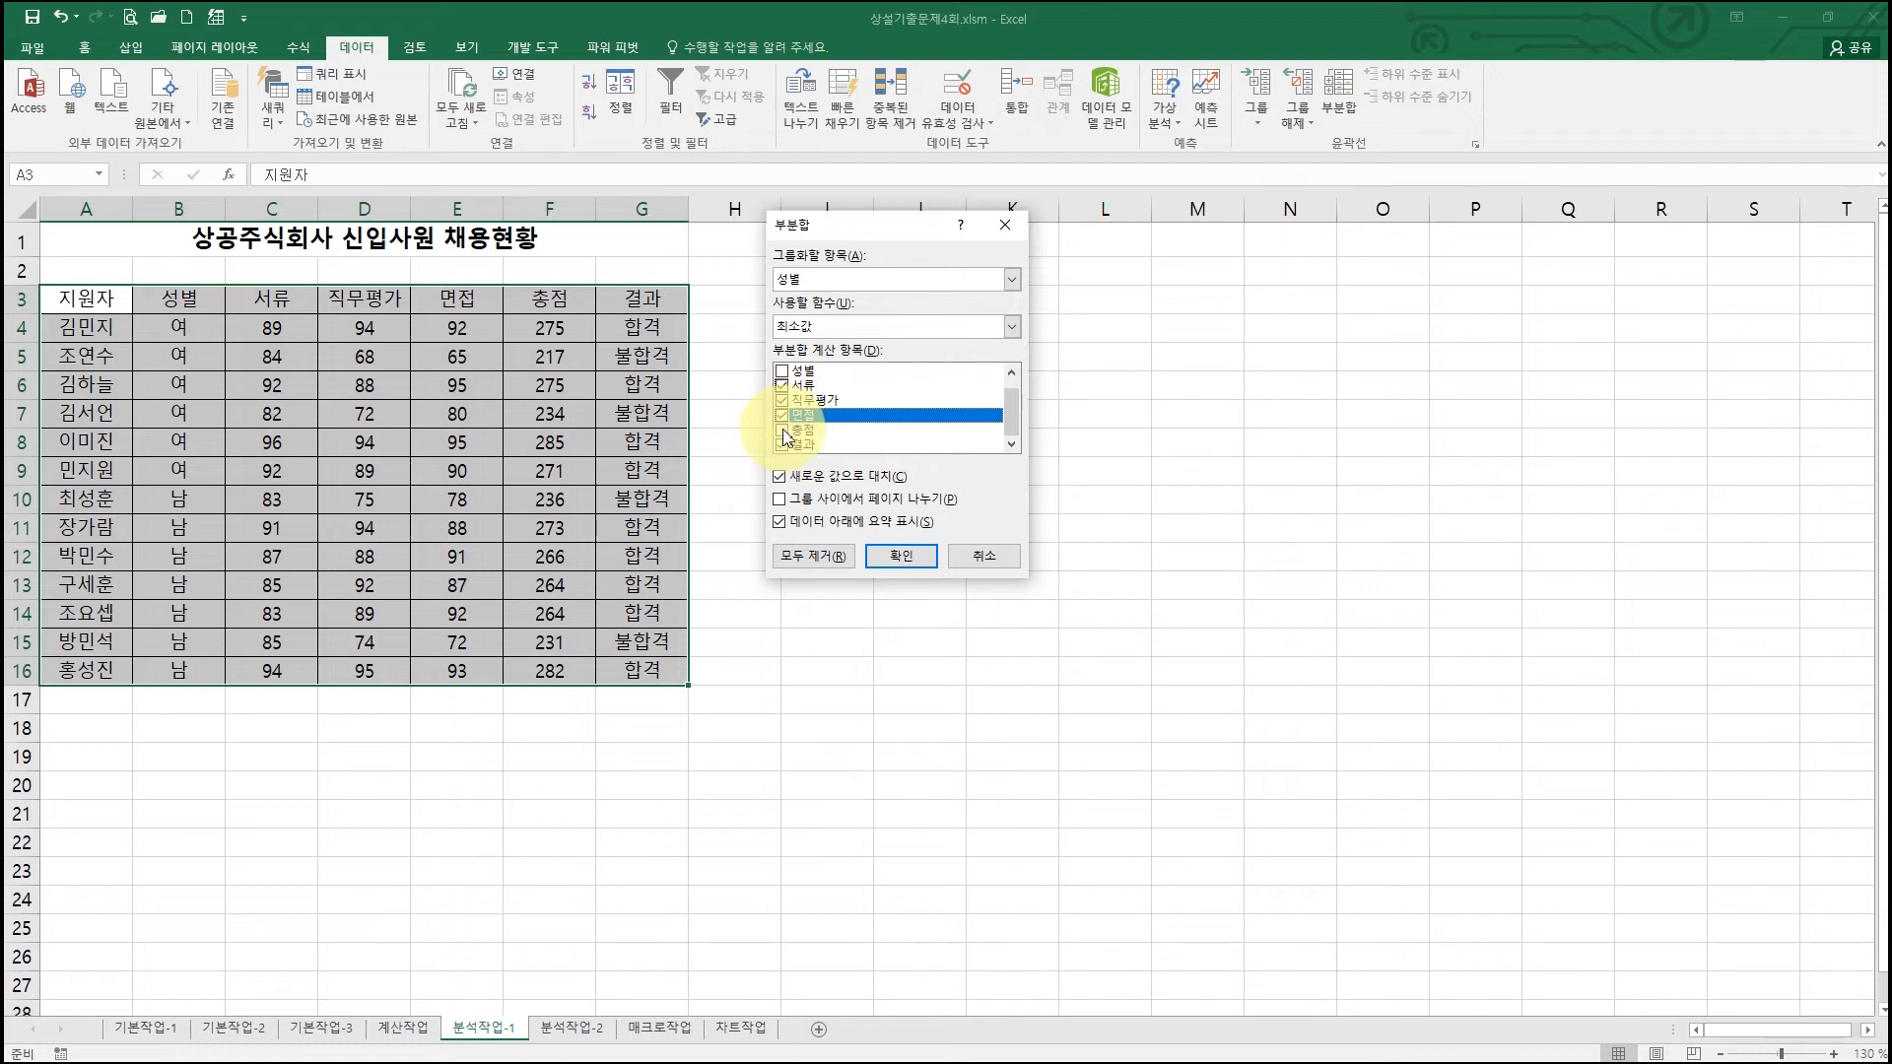
left_click(783, 430)
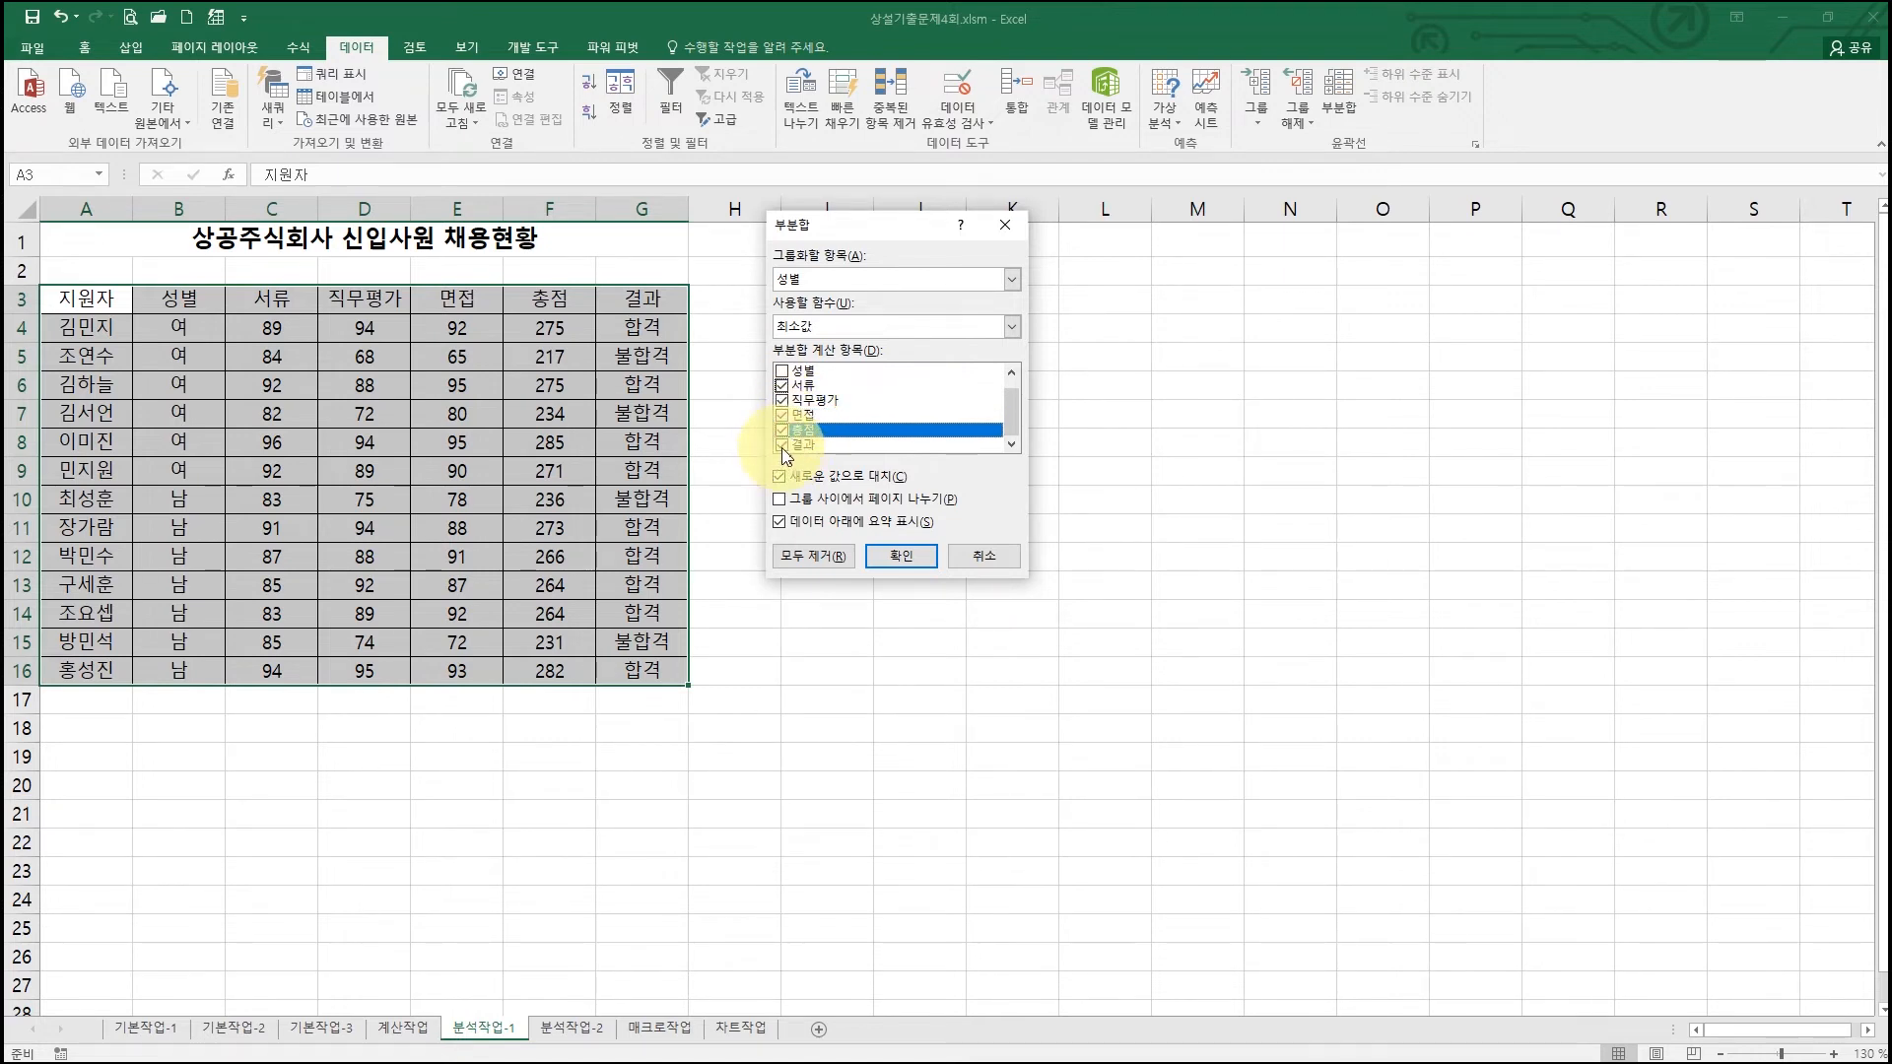
left_click(783, 446)
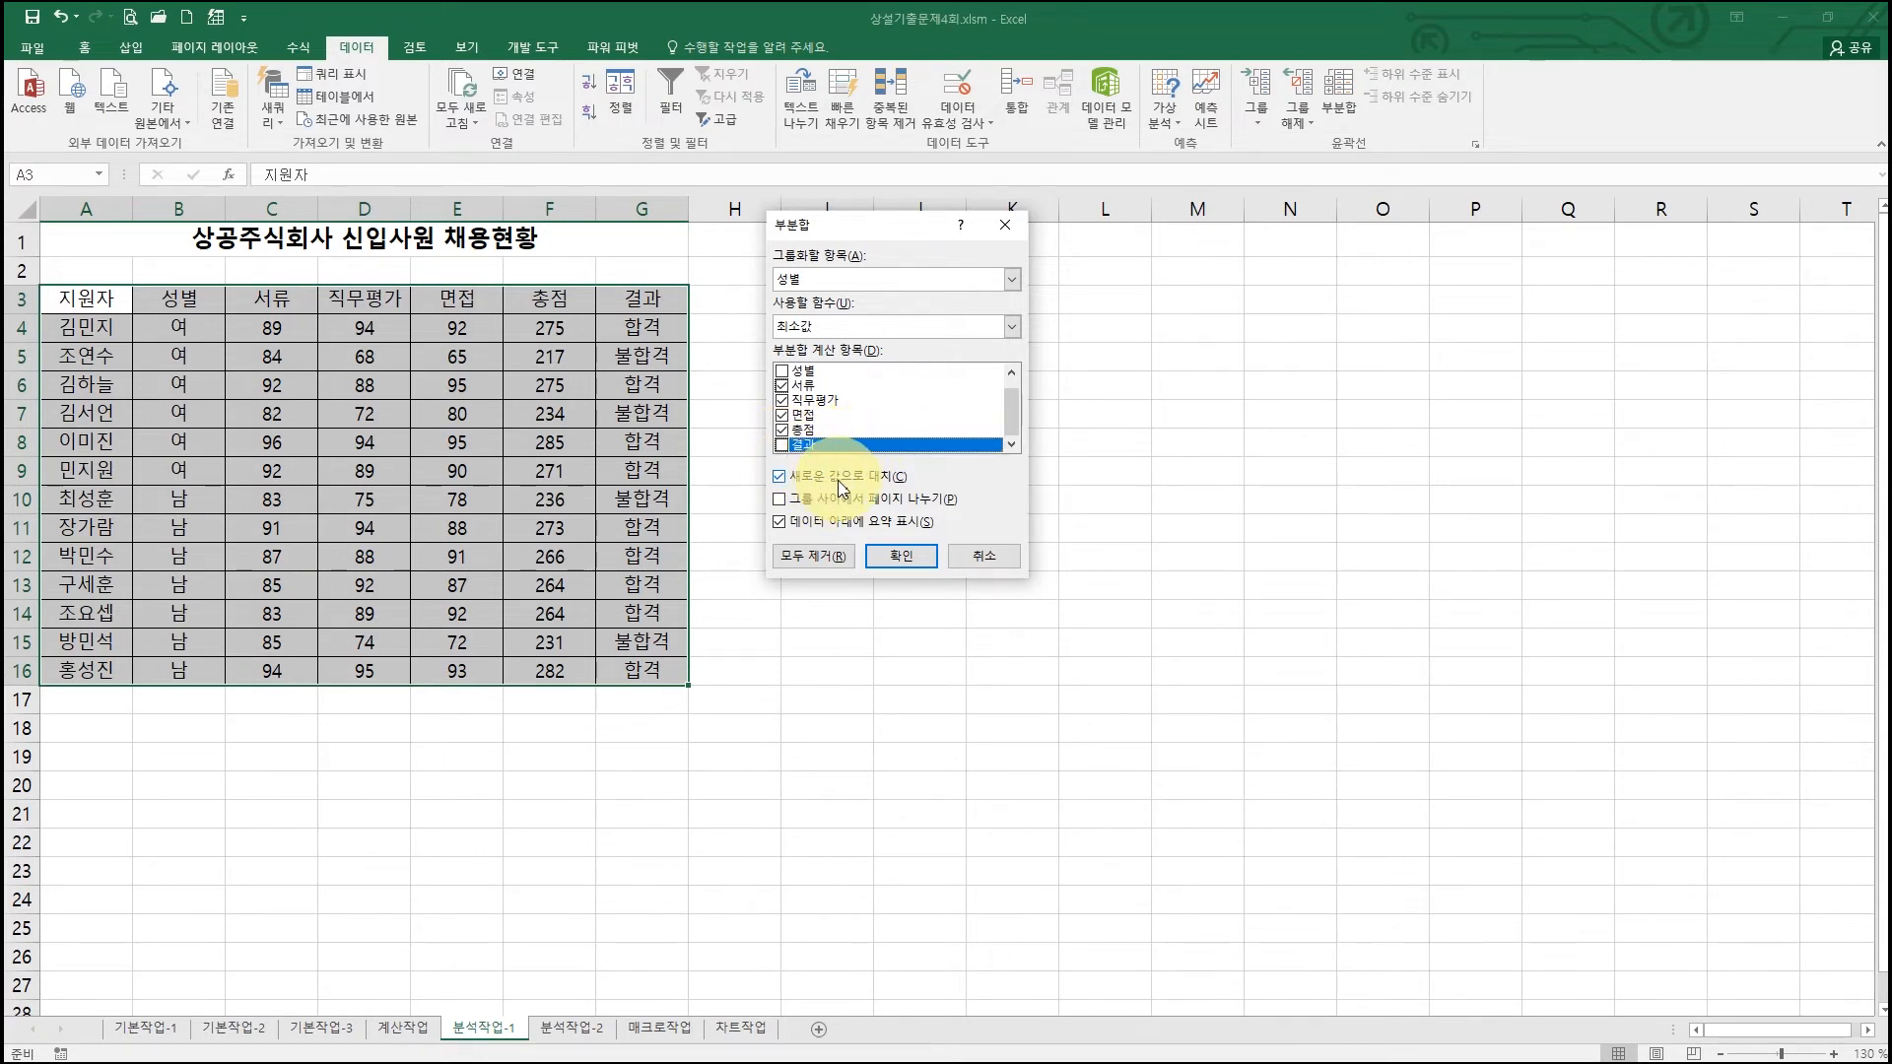
left_click(900, 556)
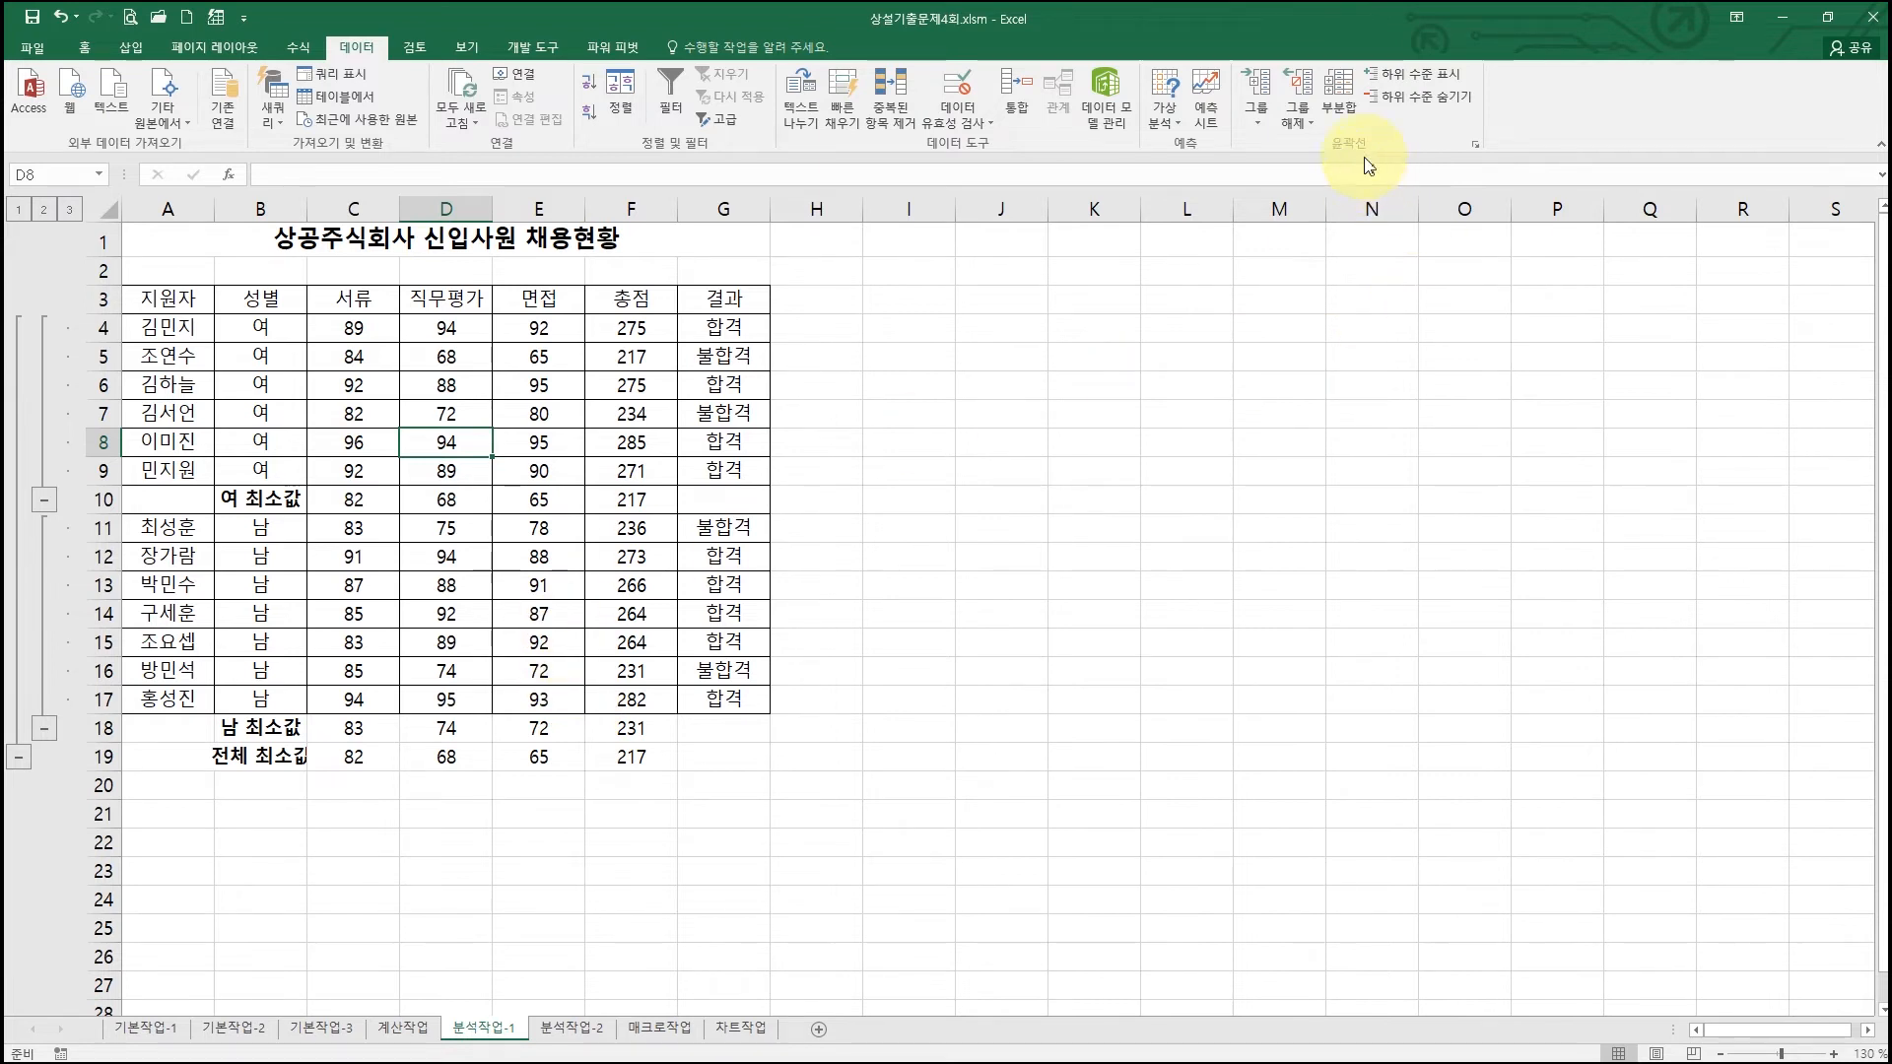
left_click(1338, 94)
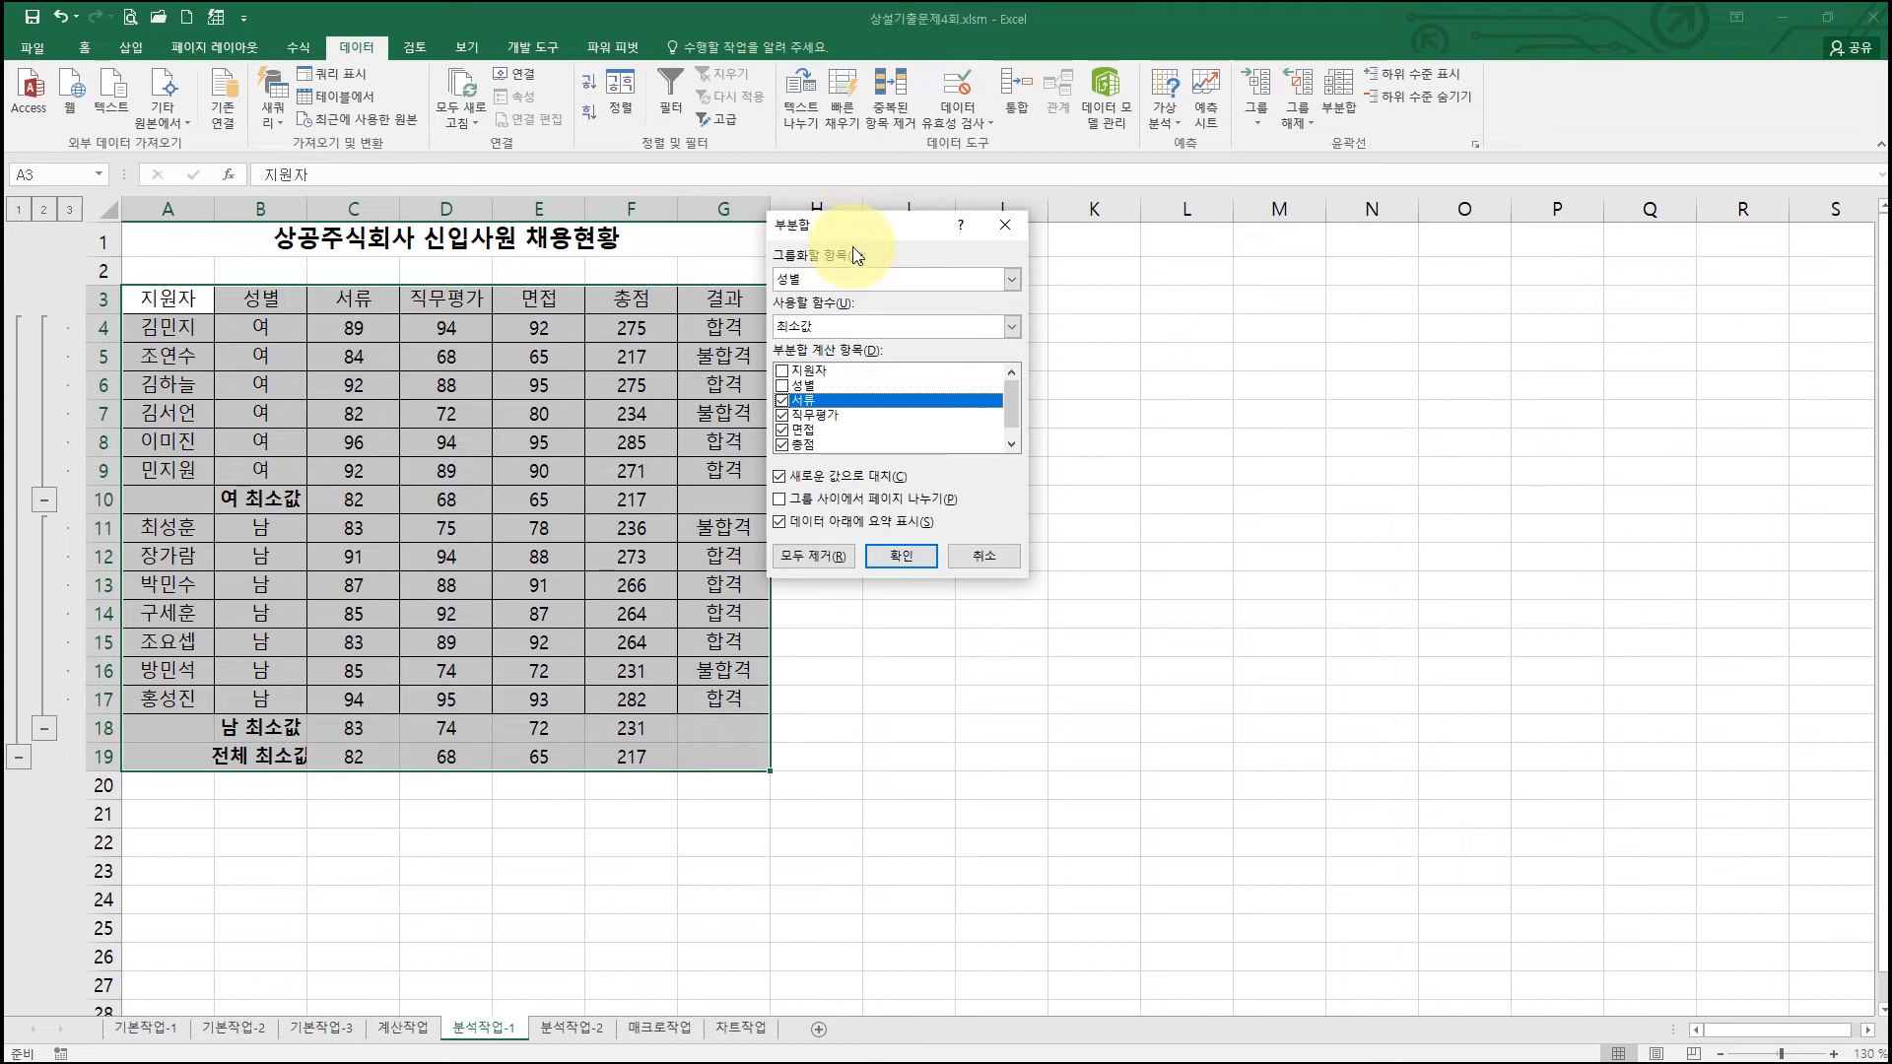
Step: Add 최대값 subtotals by 성별 without replacing the existing 최소값 subtotals
left_click(828, 328)
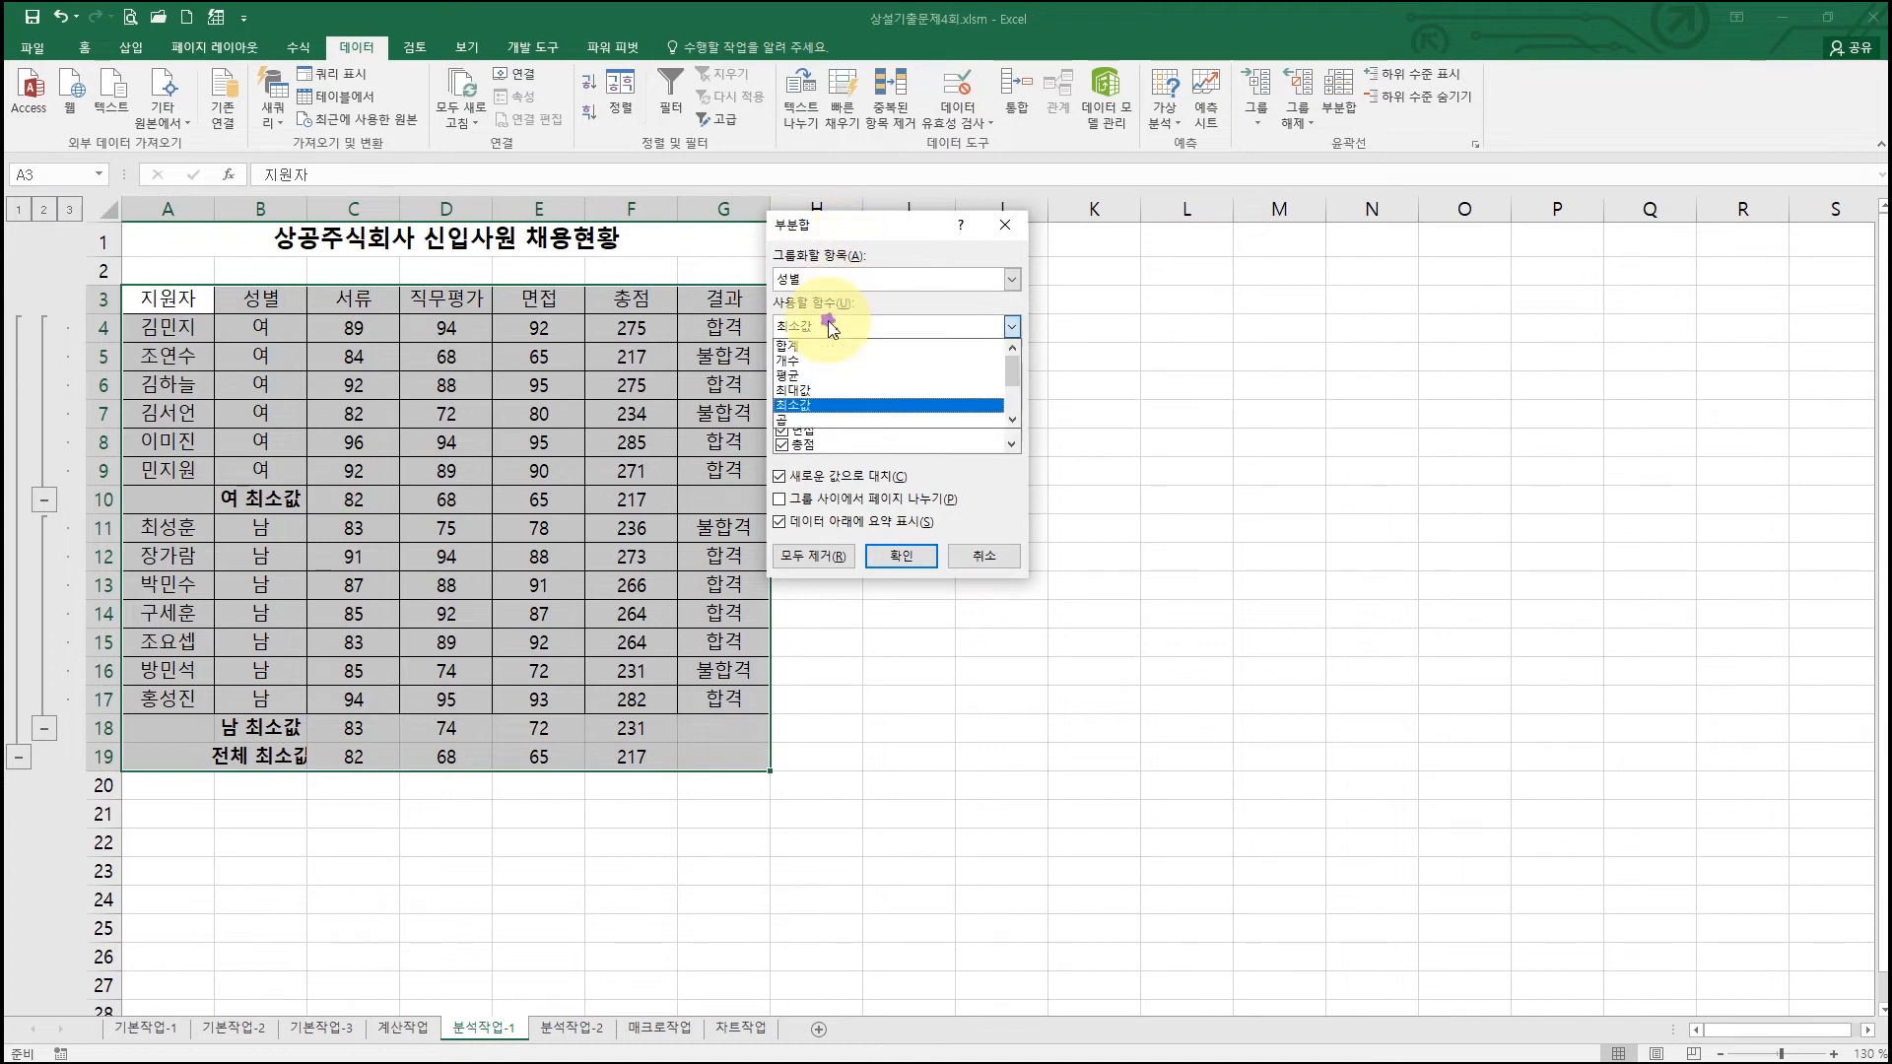
left_click(806, 391)
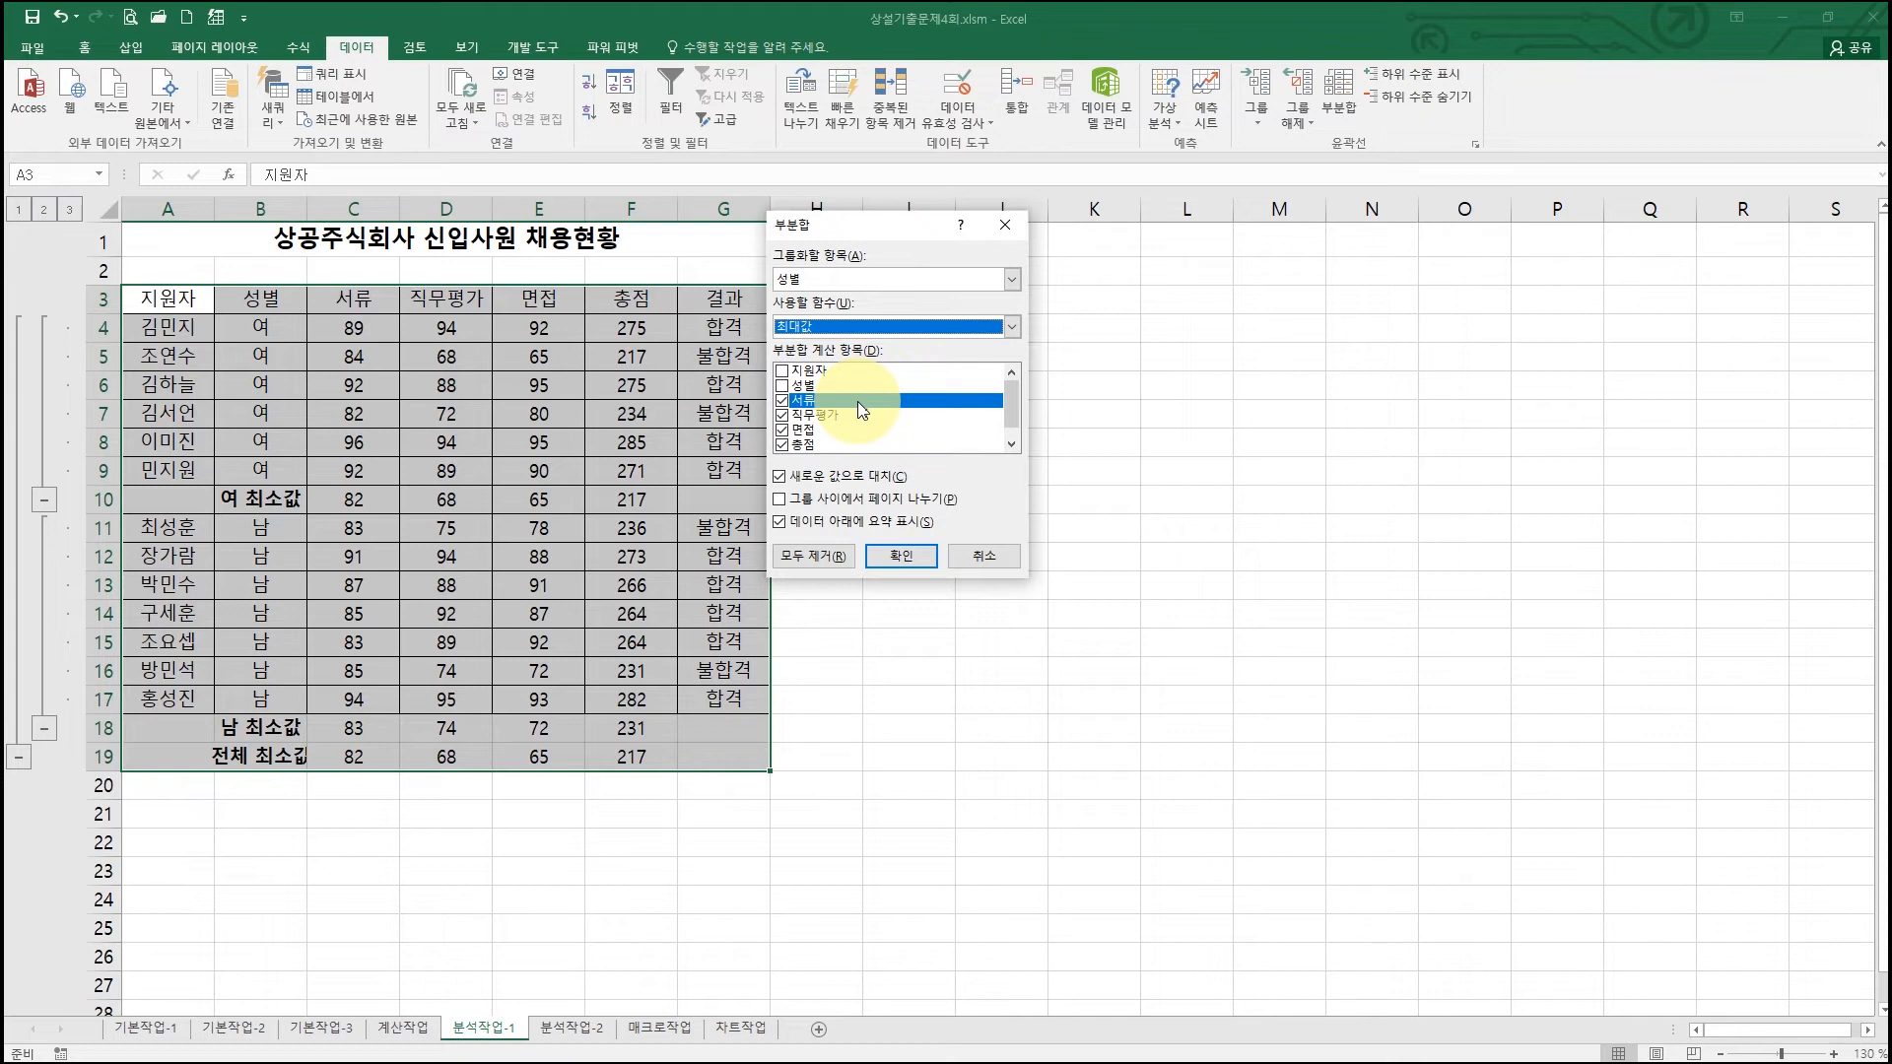
left_click(786, 478)
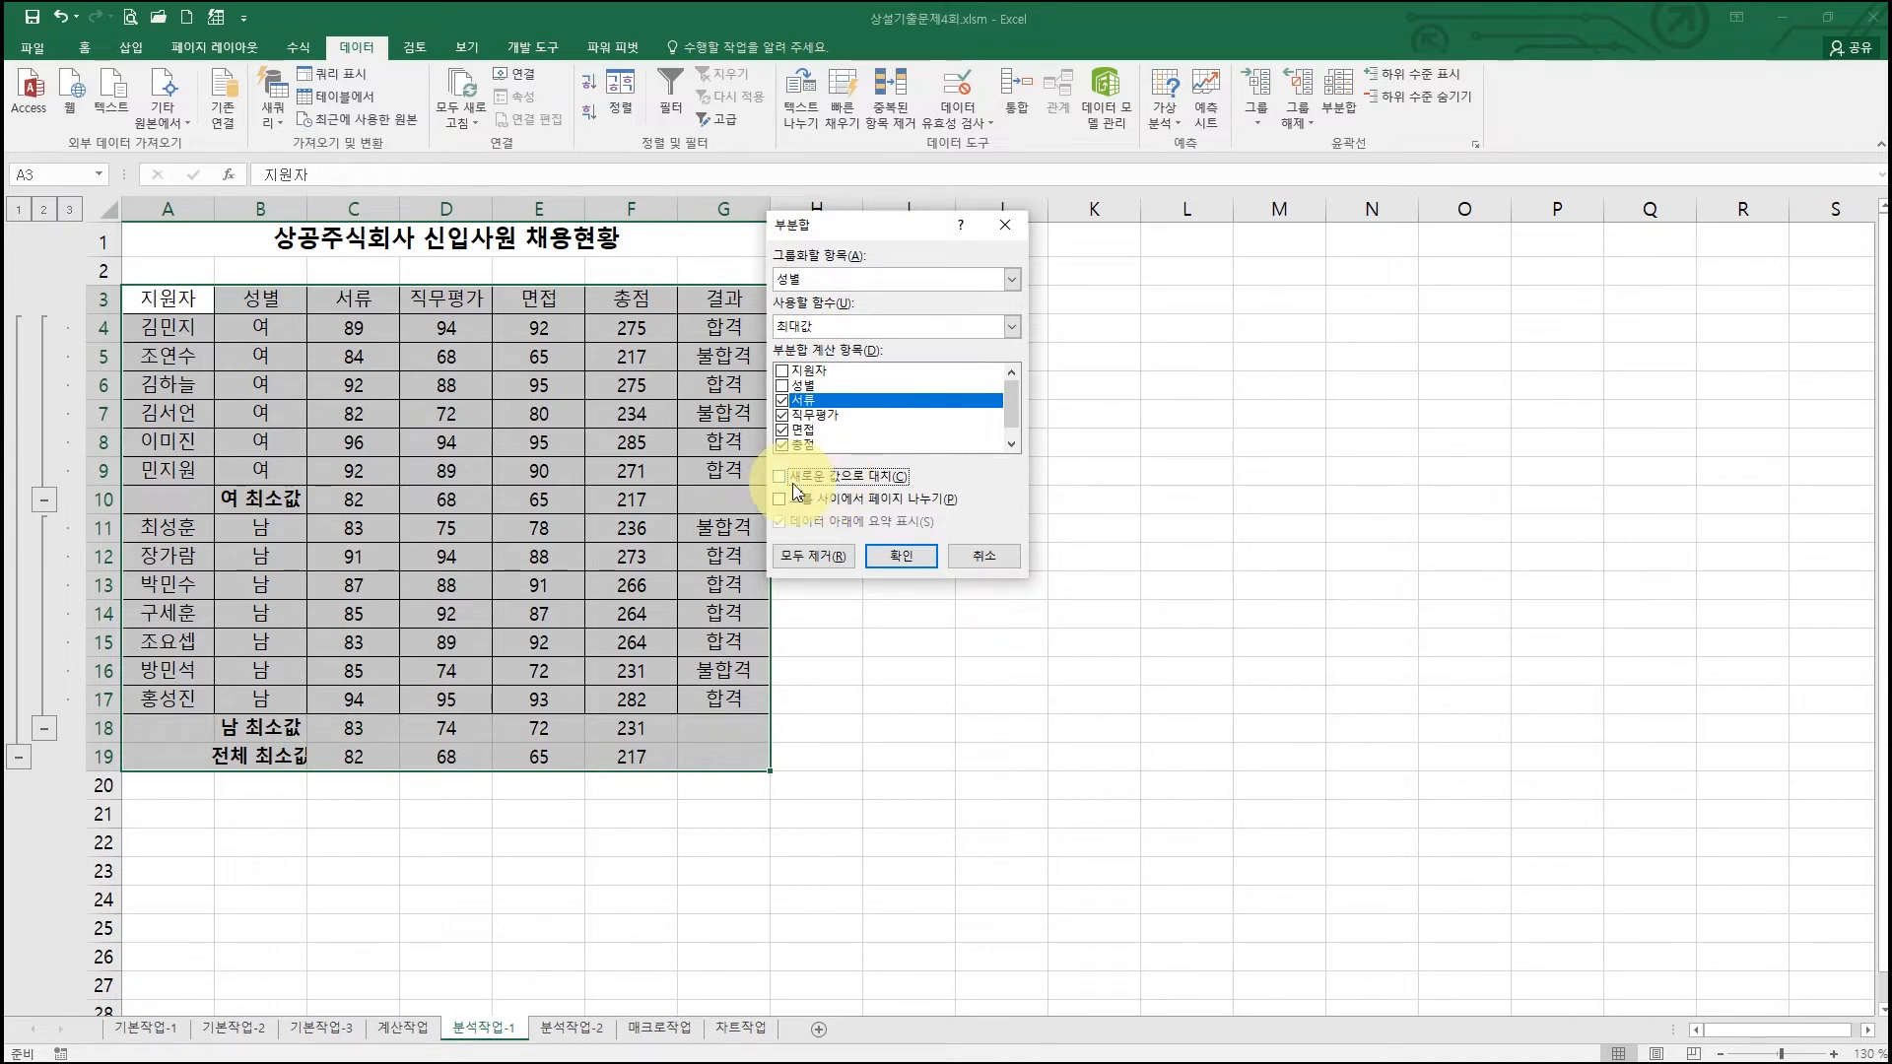
left_click(926, 557)
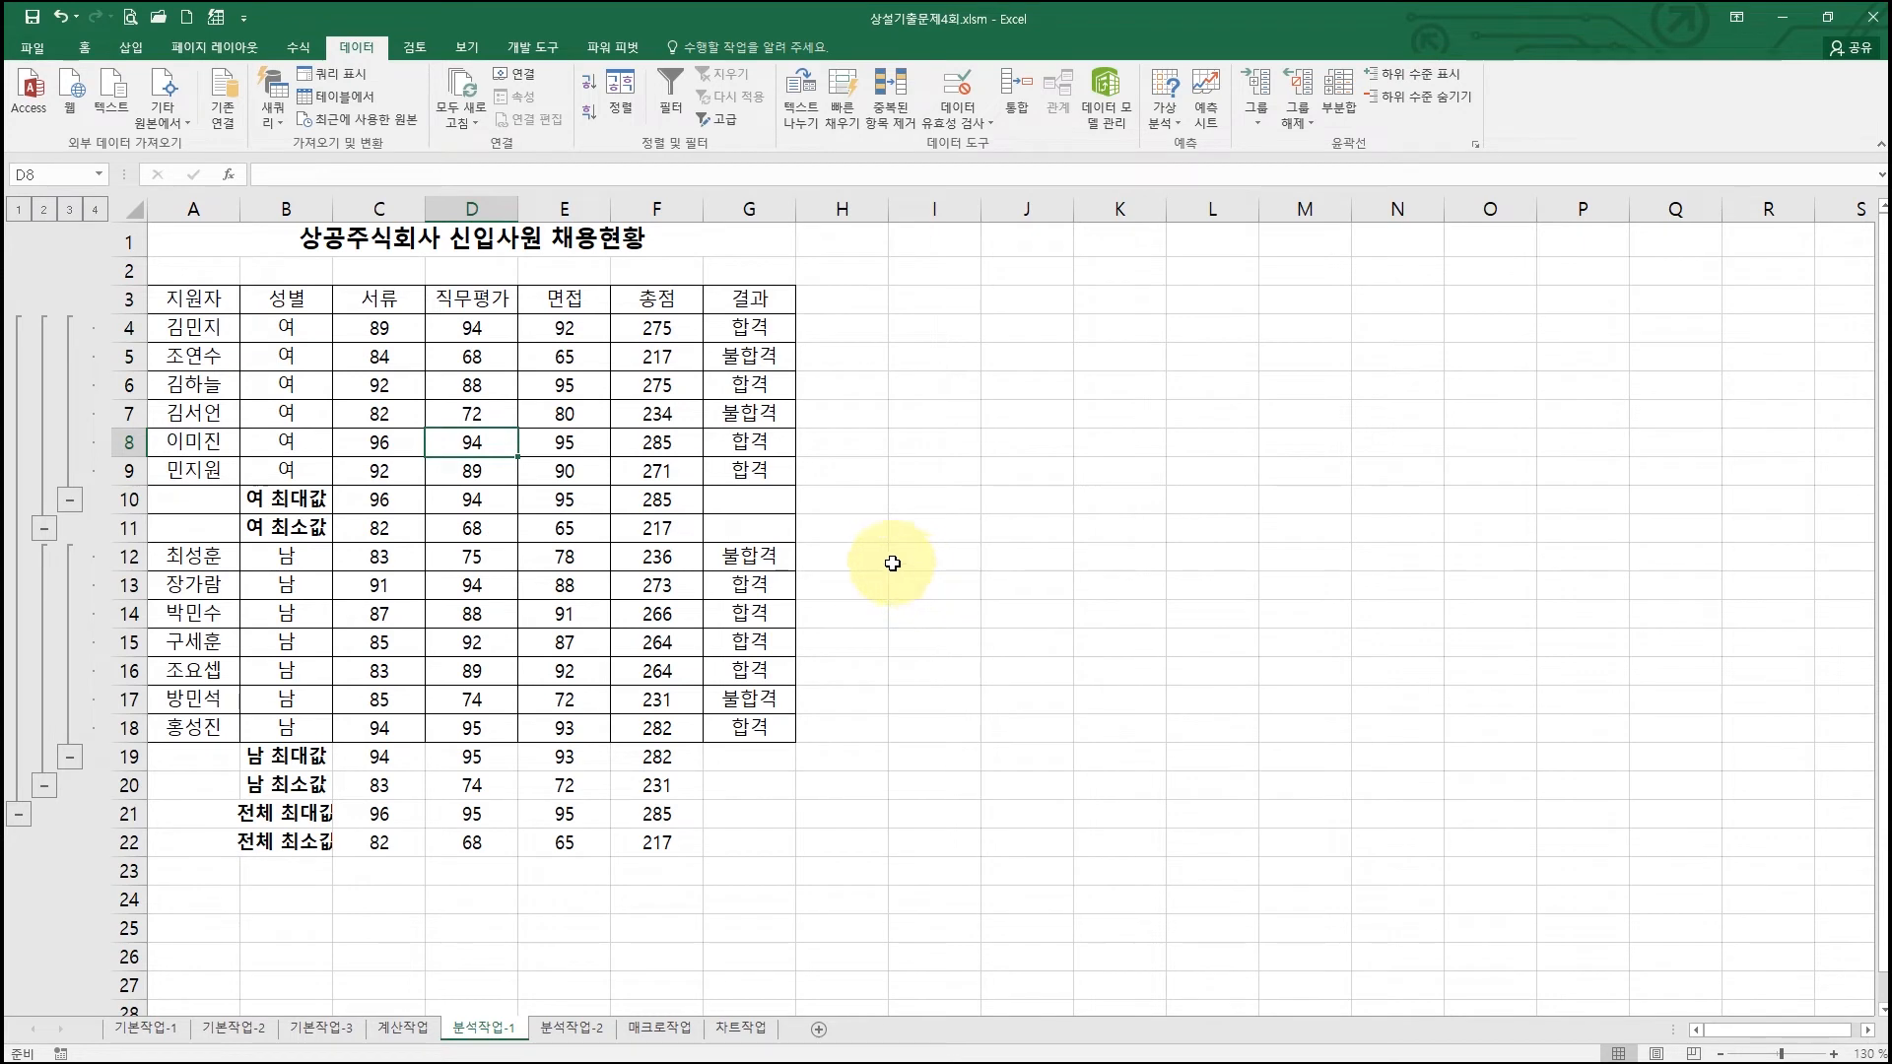
Step: Show the 분석작업-2 sheet beside the PDF and mark 총판매액[F10] and the 100,000,000 target
left_click(572, 1027)
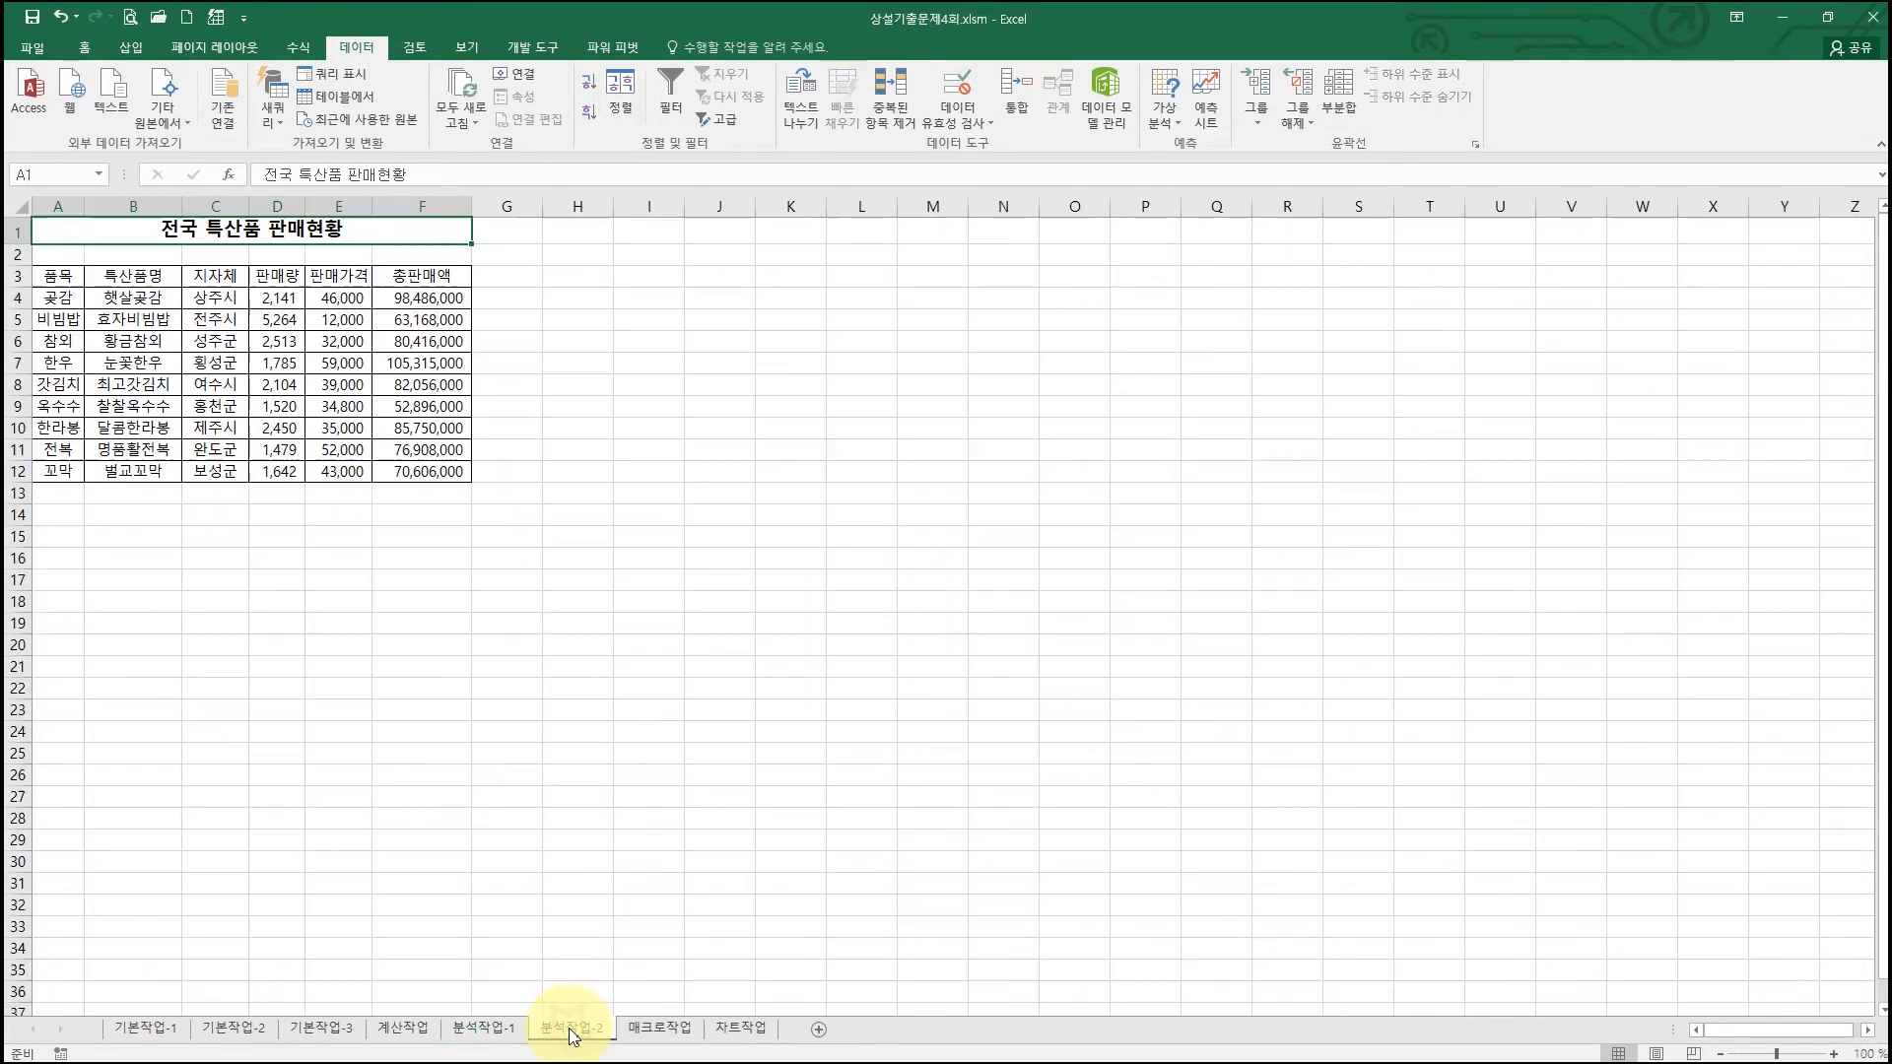
key("super+Left")
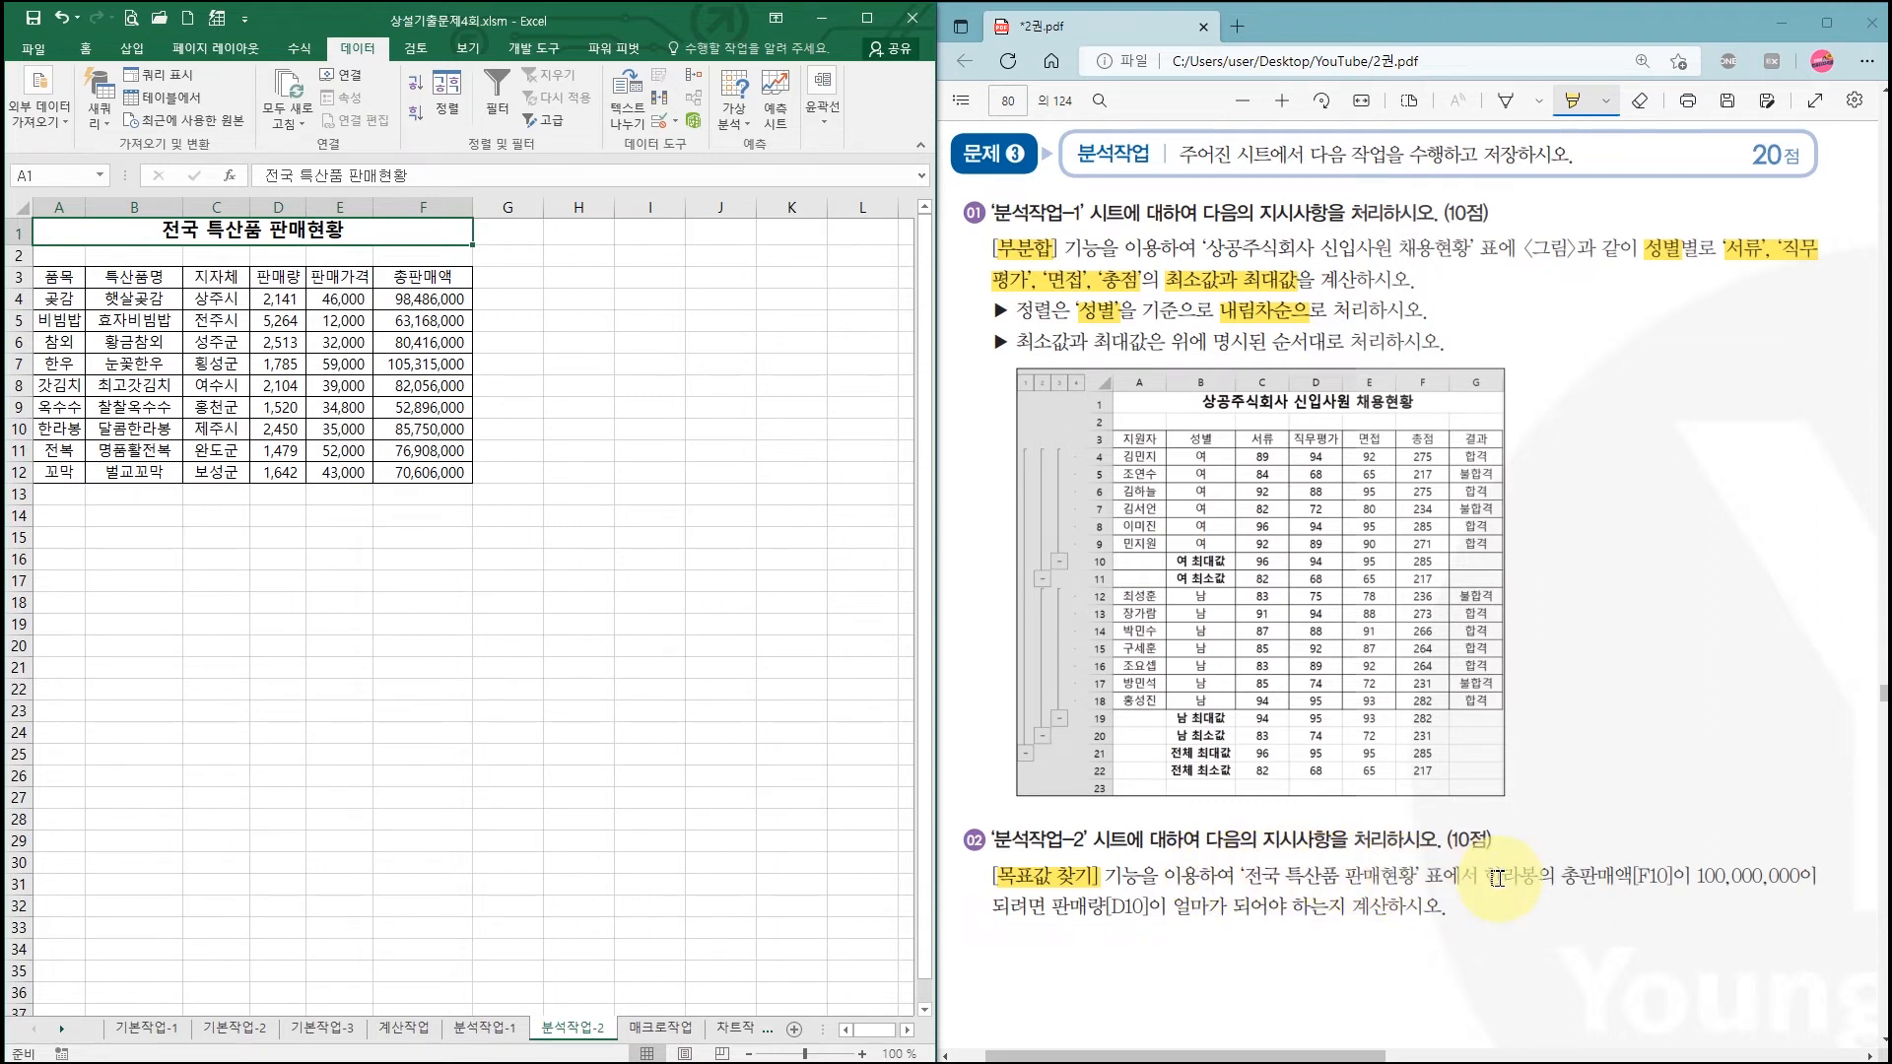
left_click_drag(1560, 876, 1799, 876)
left_click_drag(1053, 905, 1149, 907)
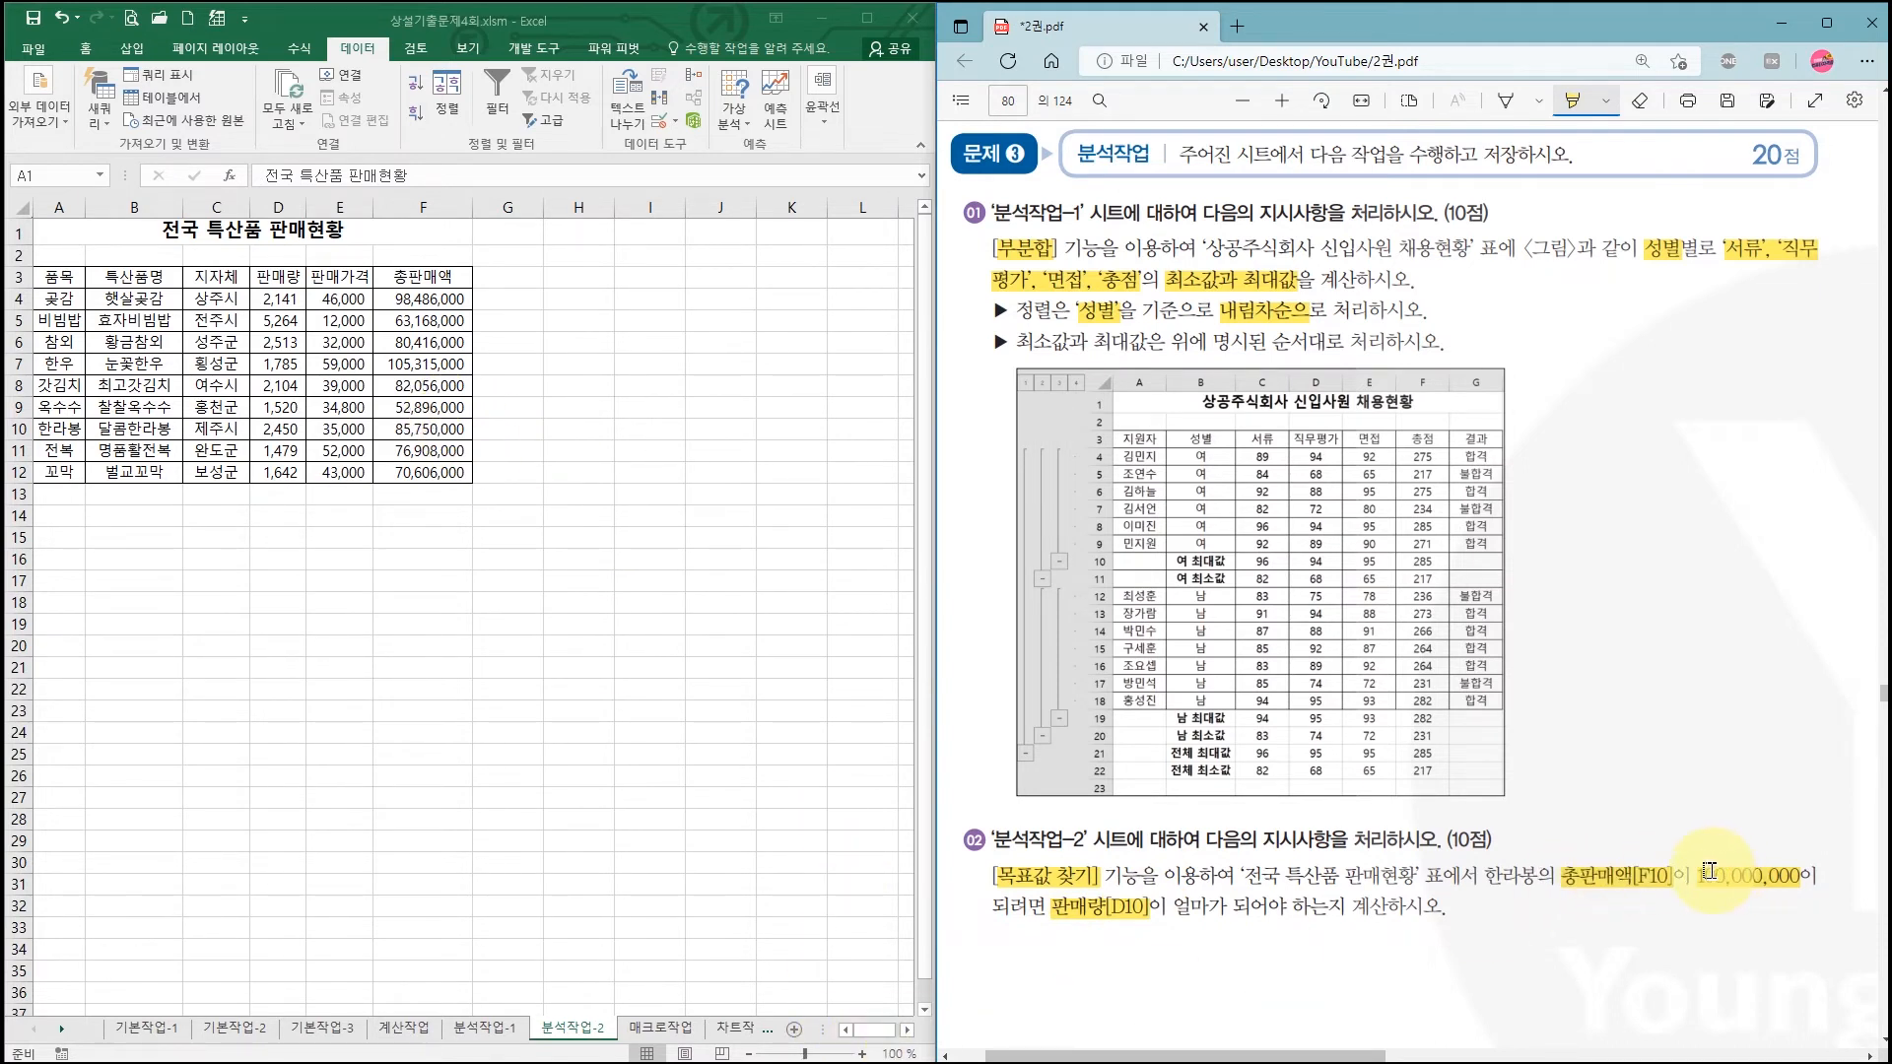
mouse_move(1634, 845)
left_mouse_down()
mouse_move(1645, 874)
mouse_move(1687, 792)
left_mouse_up()
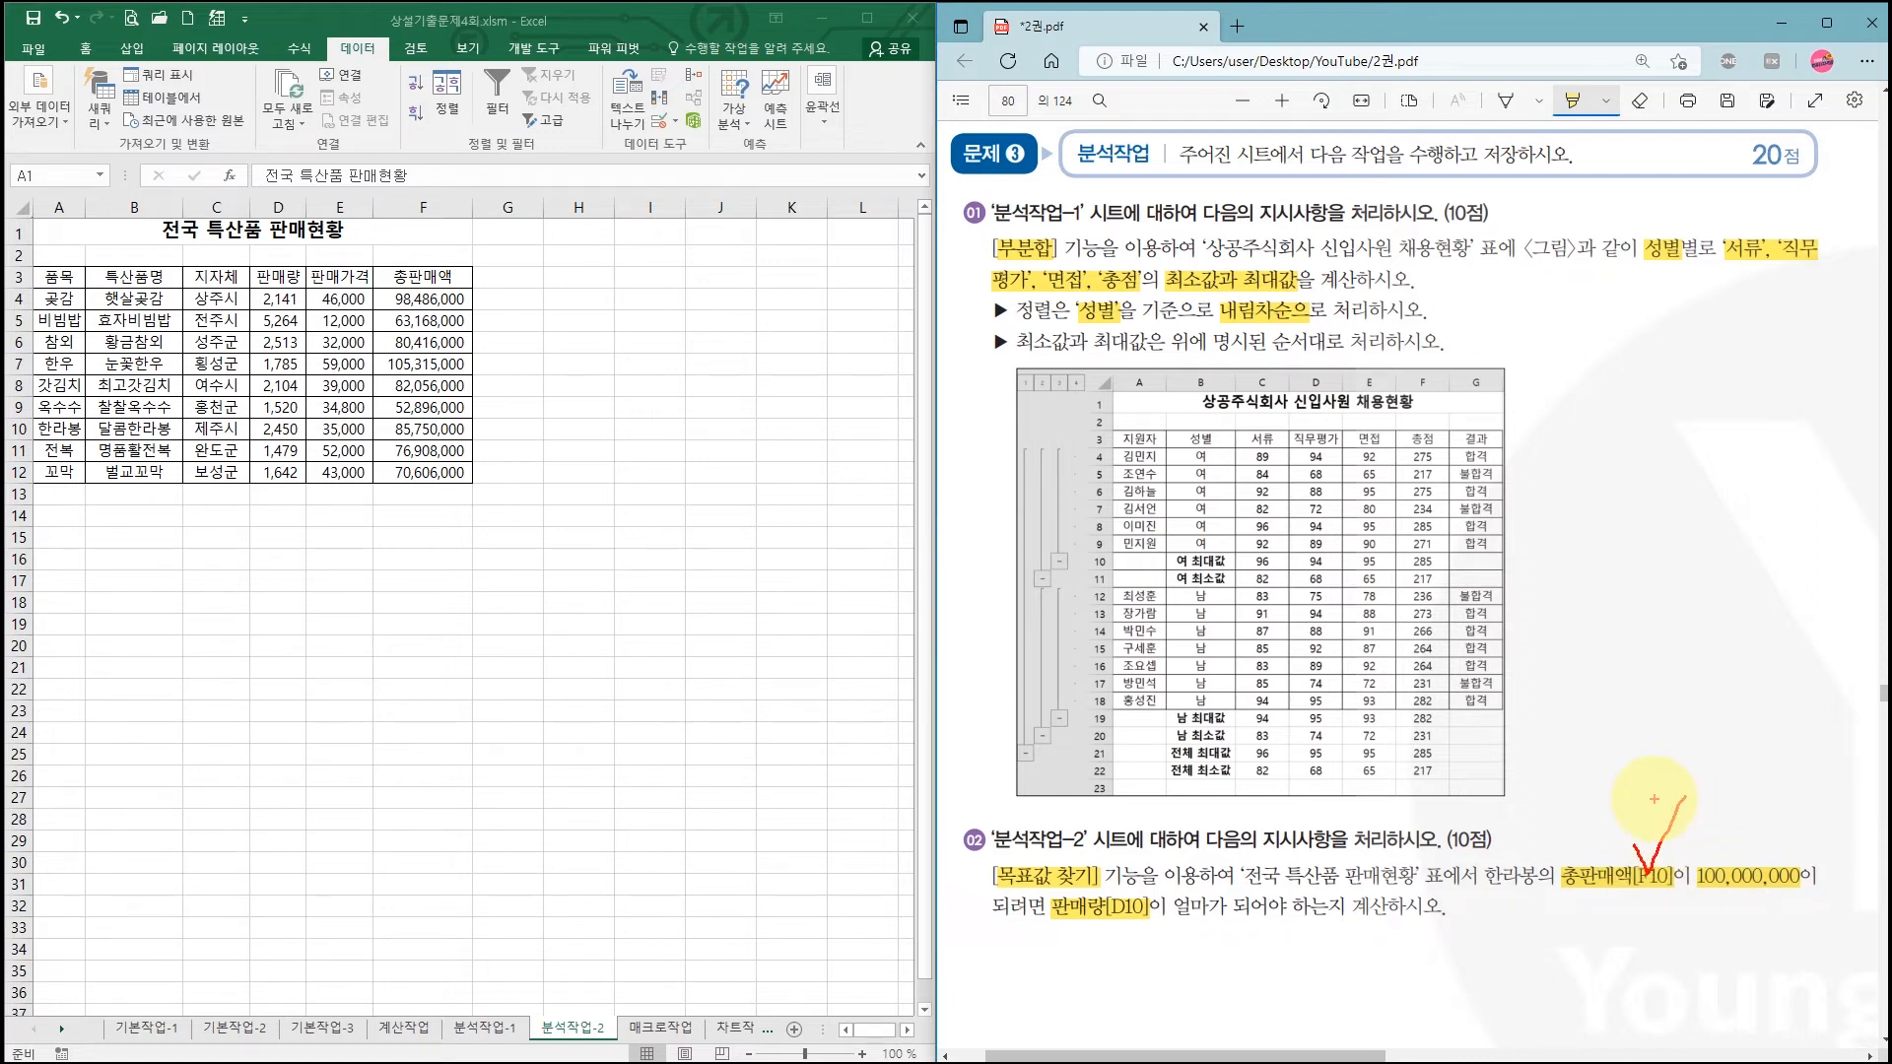
key("Escape")
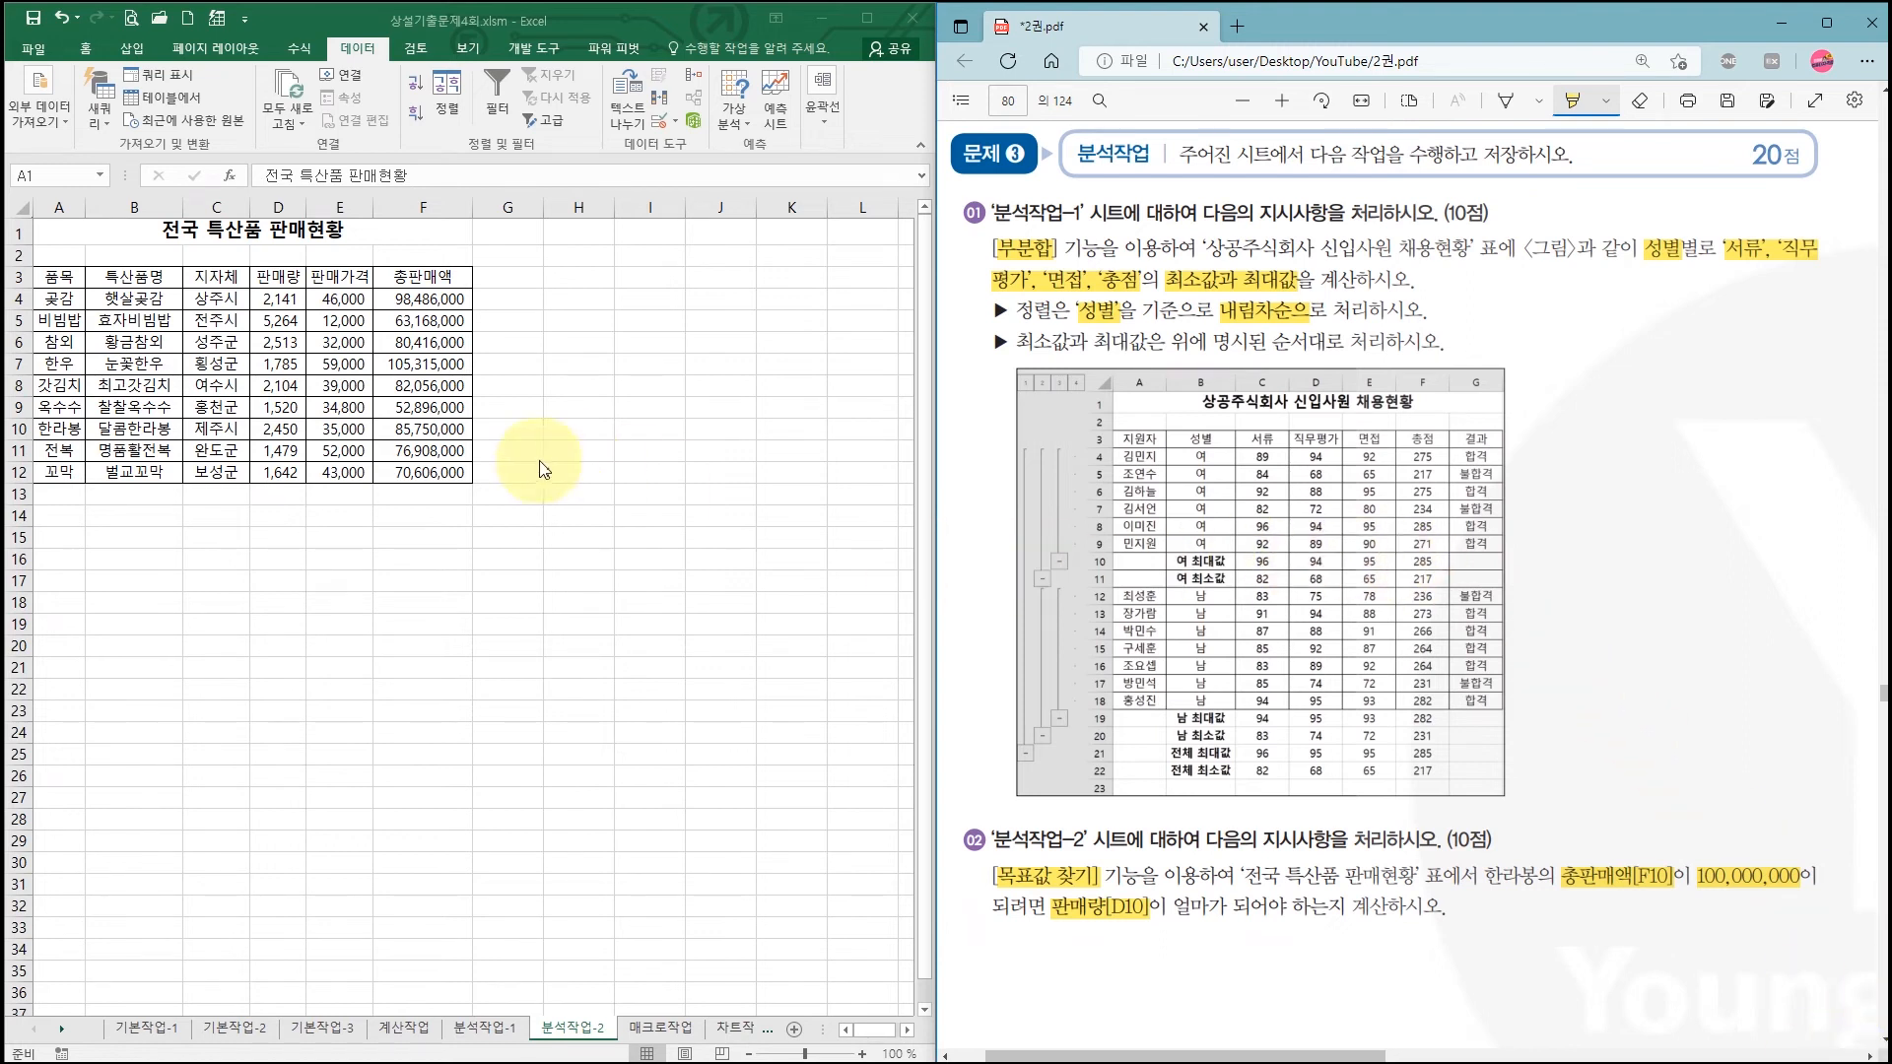
Step: Select F10, zoom in, and start Goal Seek with F10 as the set cell
left_click(428, 427)
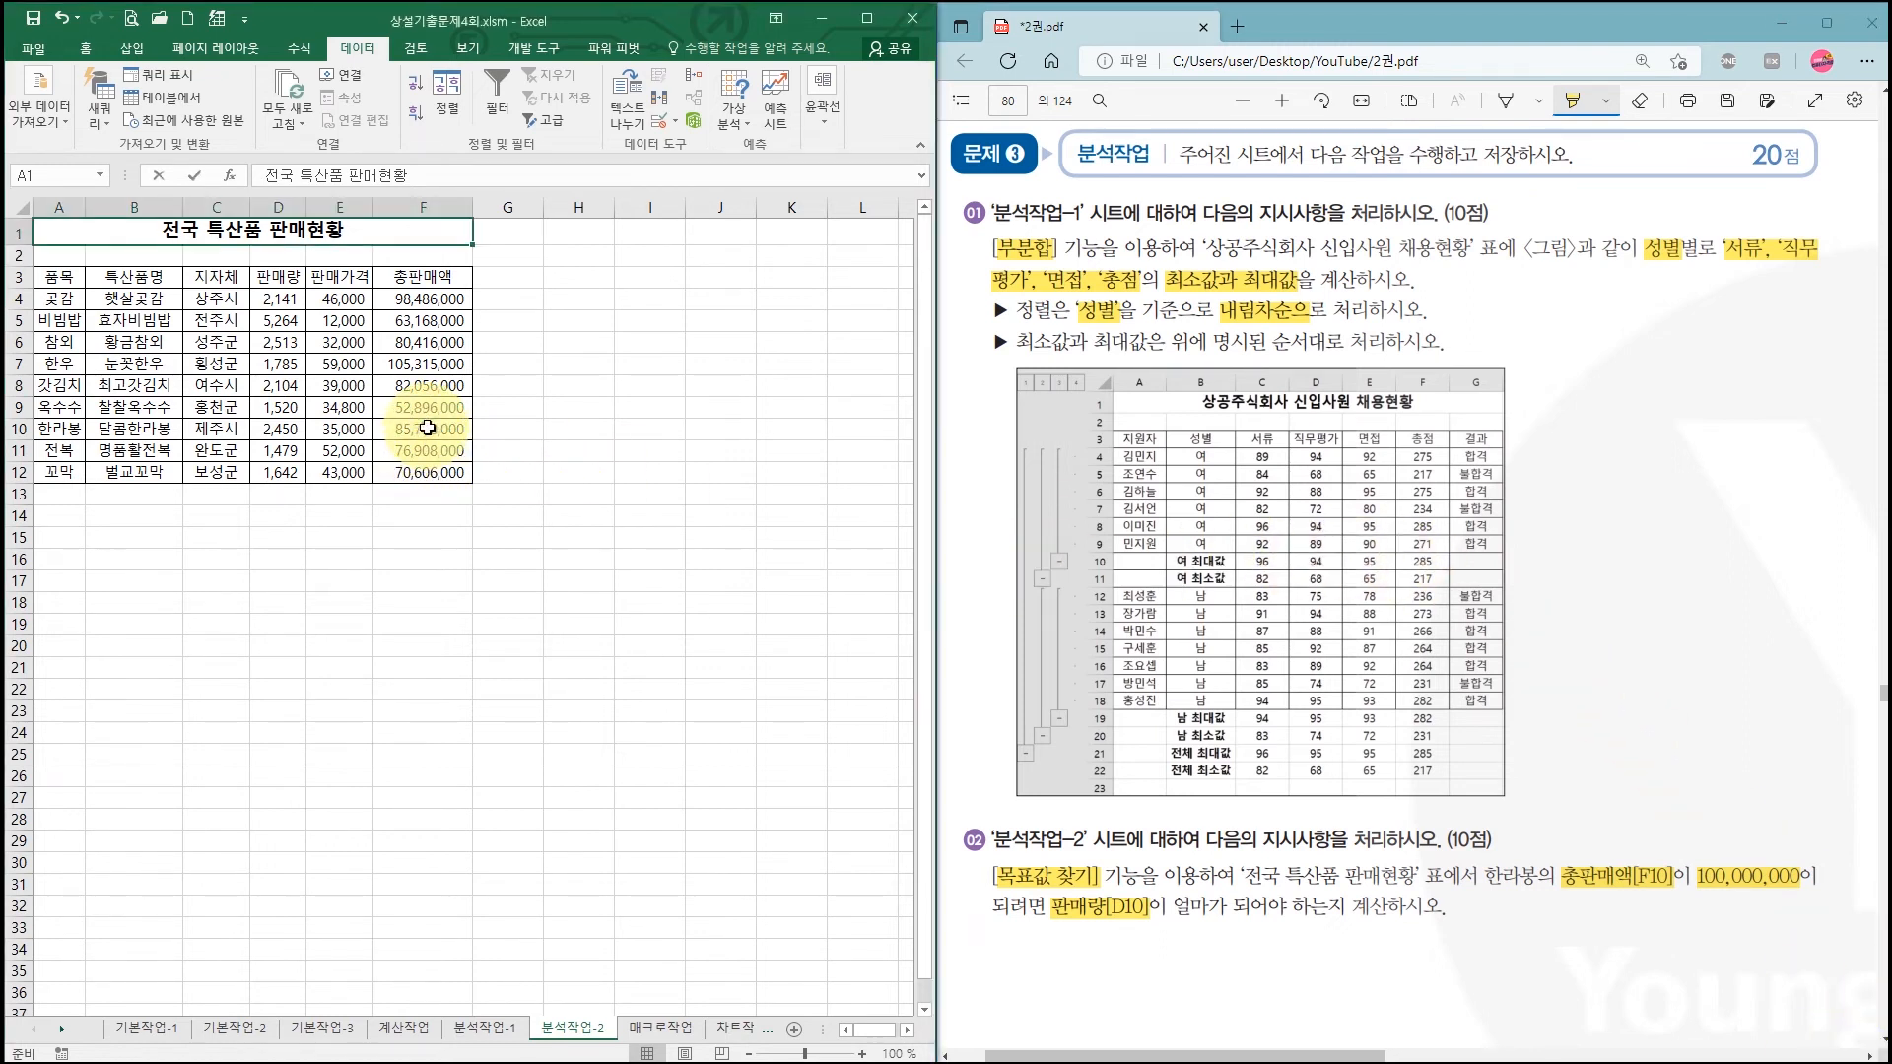
left_click(430, 430)
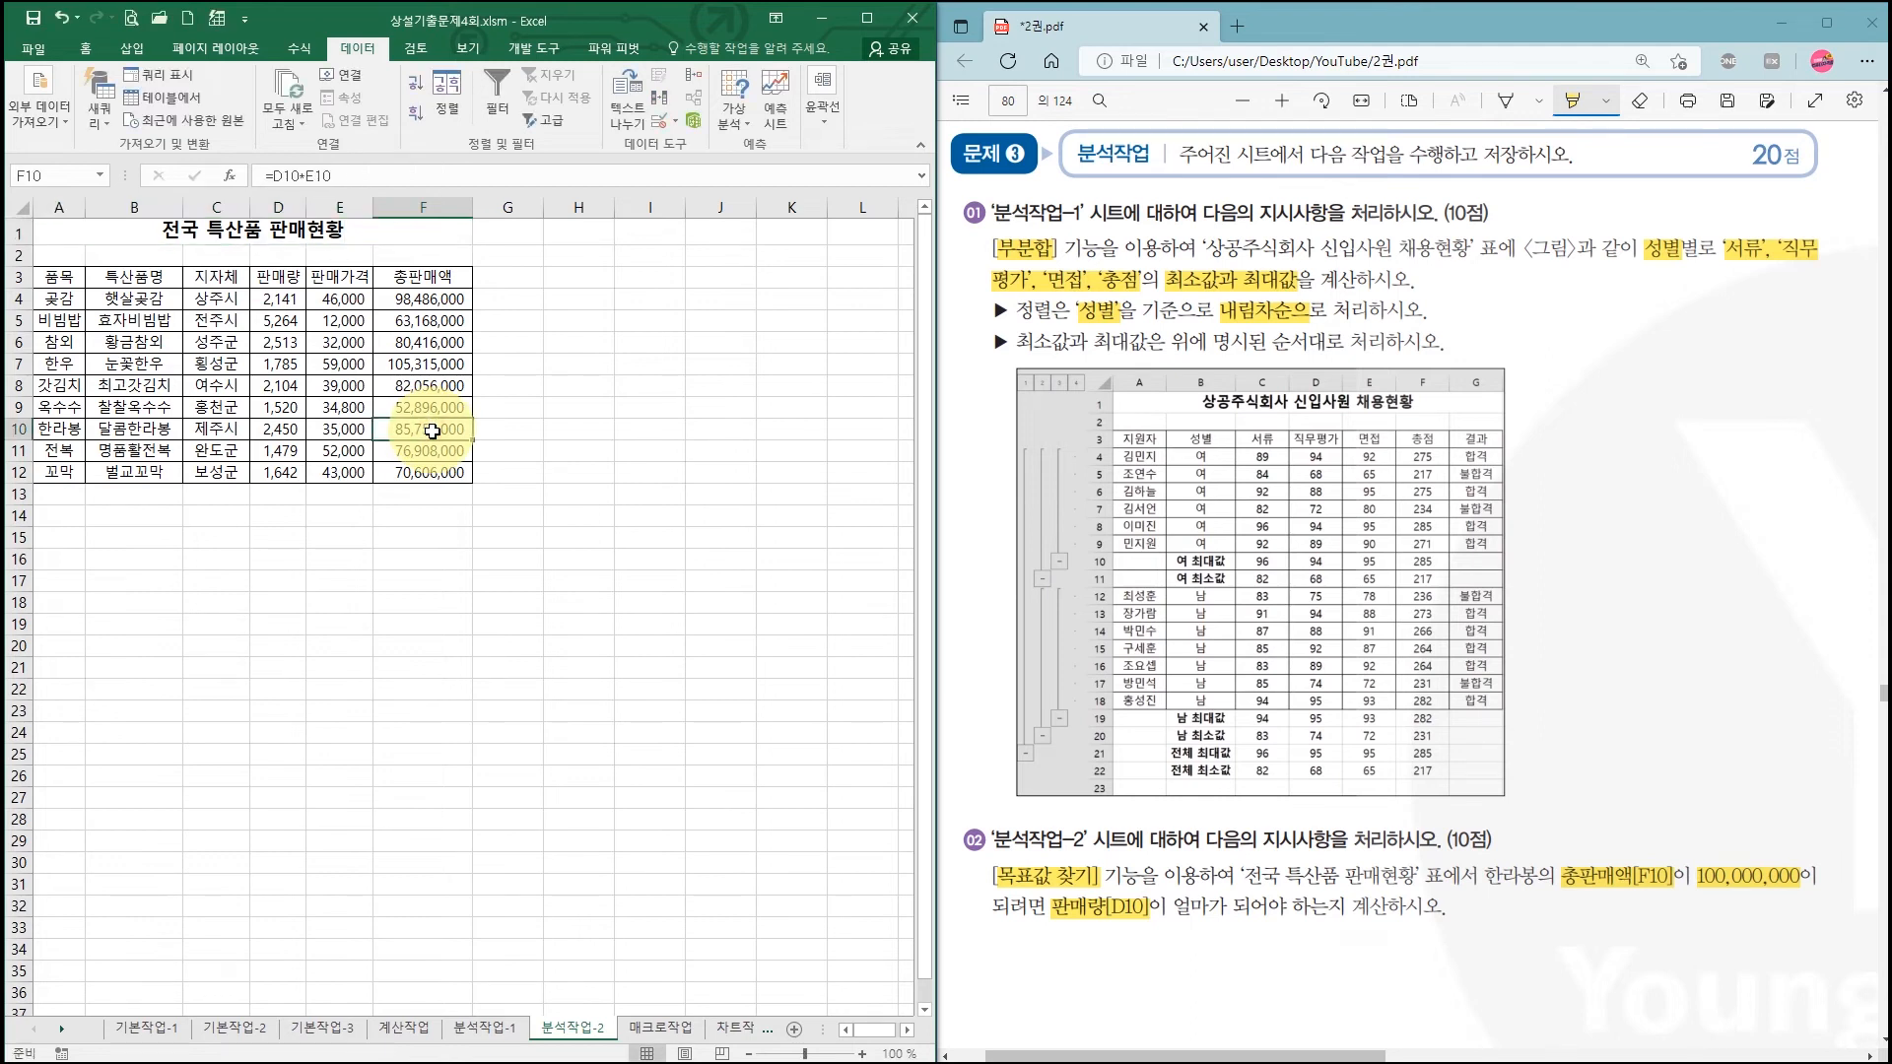
left_click(864, 1052)
left_click(863, 1052)
left_click(863, 1053)
left_click(863, 1053)
left_click(864, 1052)
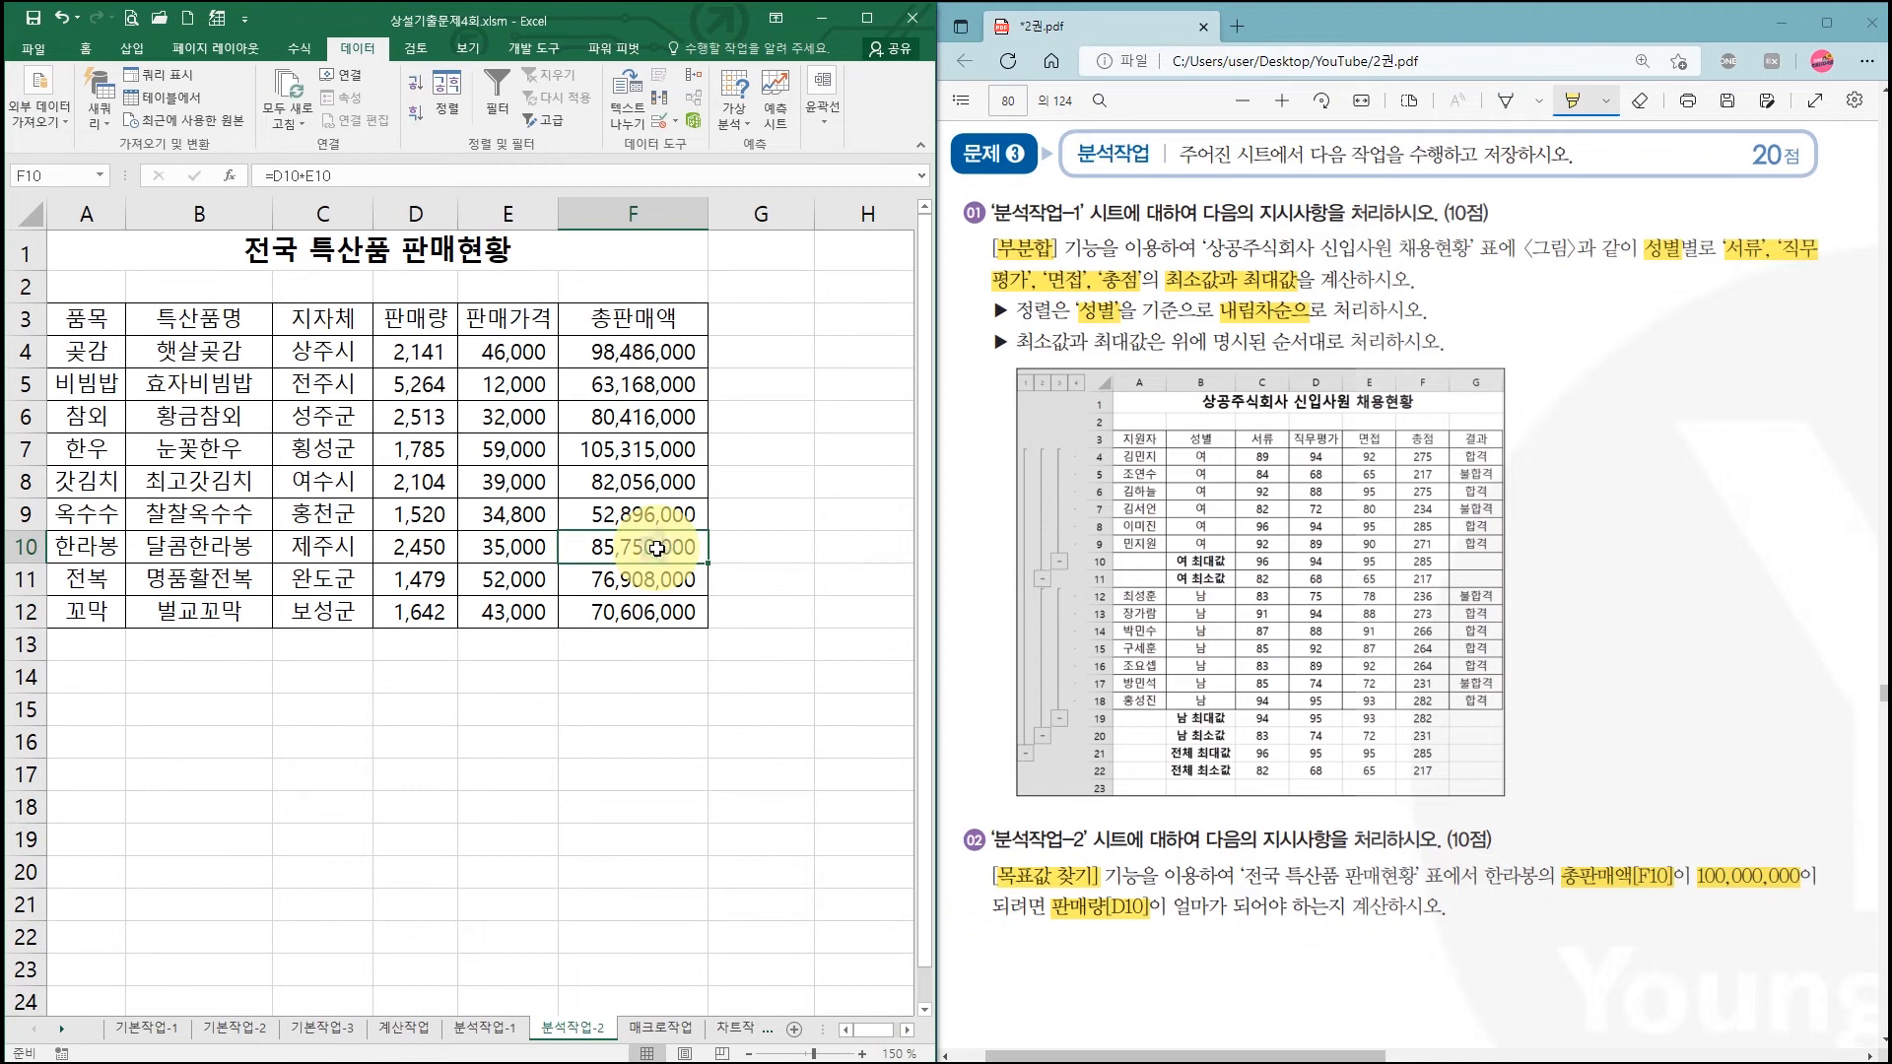
left_click(726, 105)
left_click(769, 173)
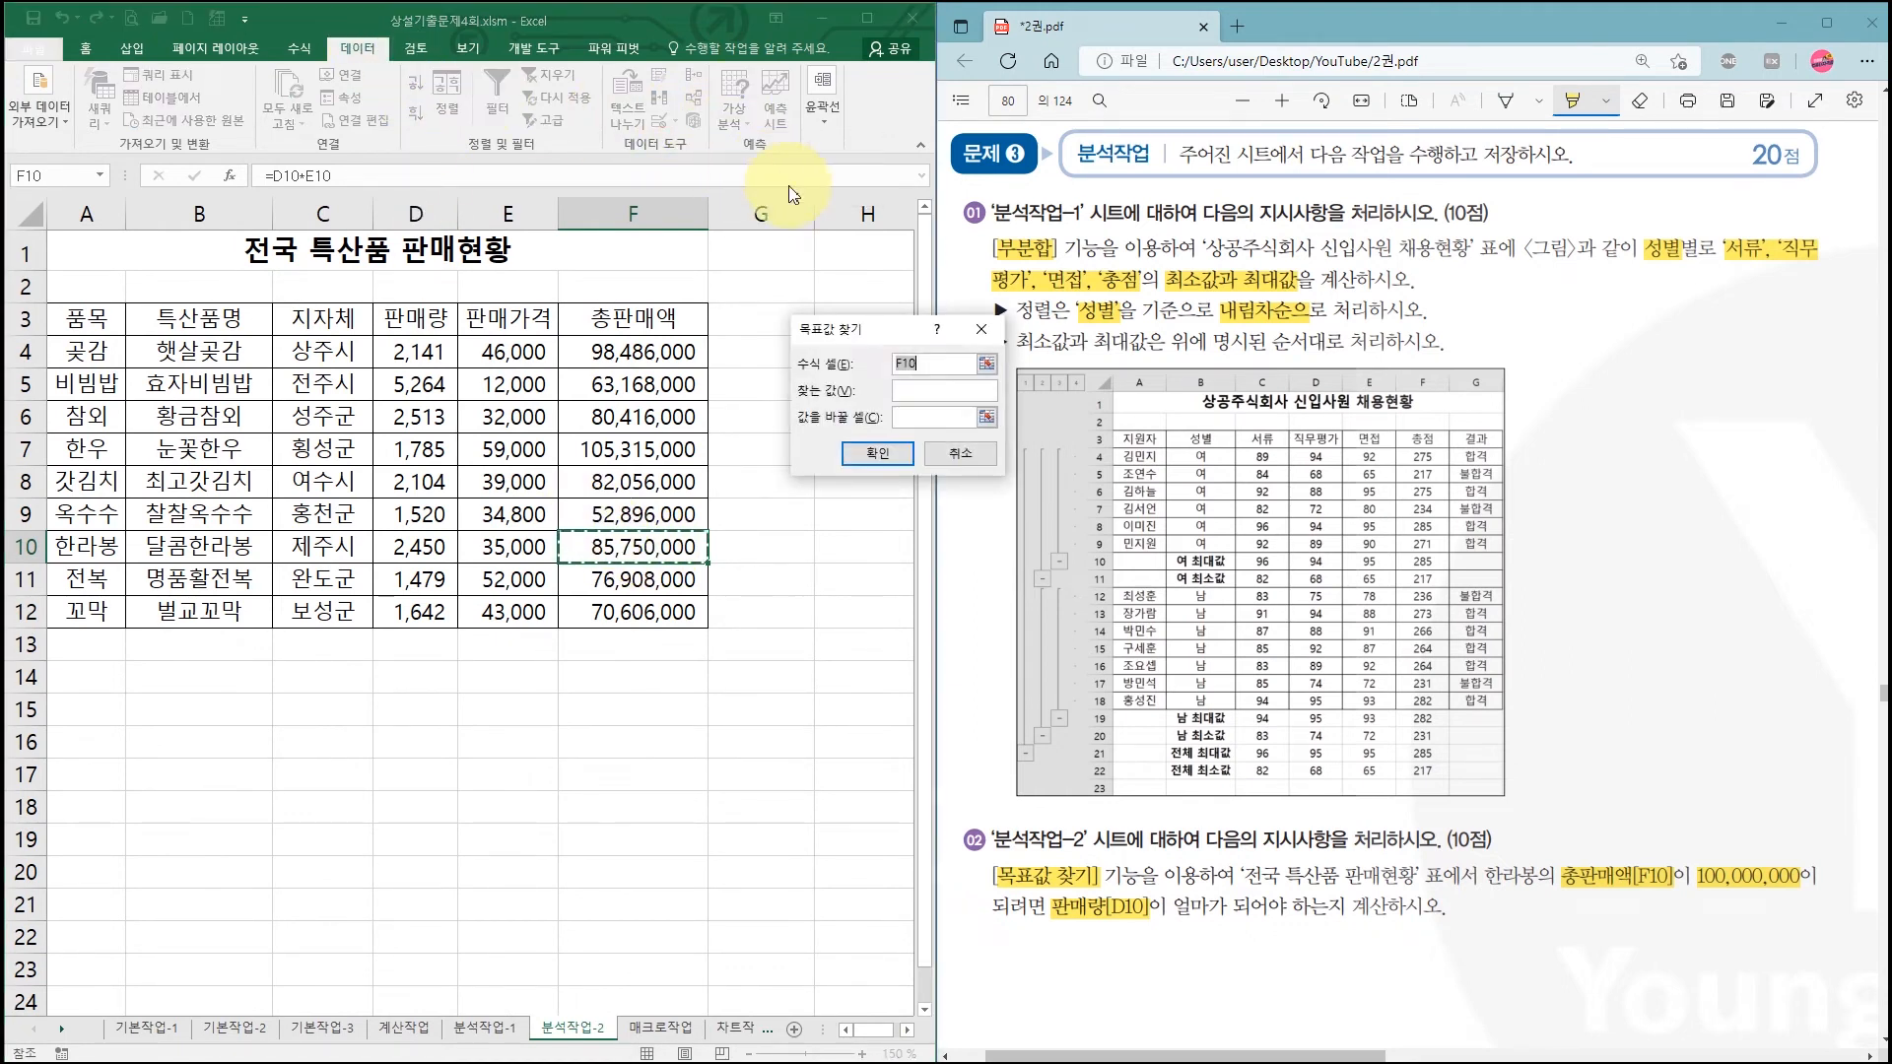
left_click(927, 390)
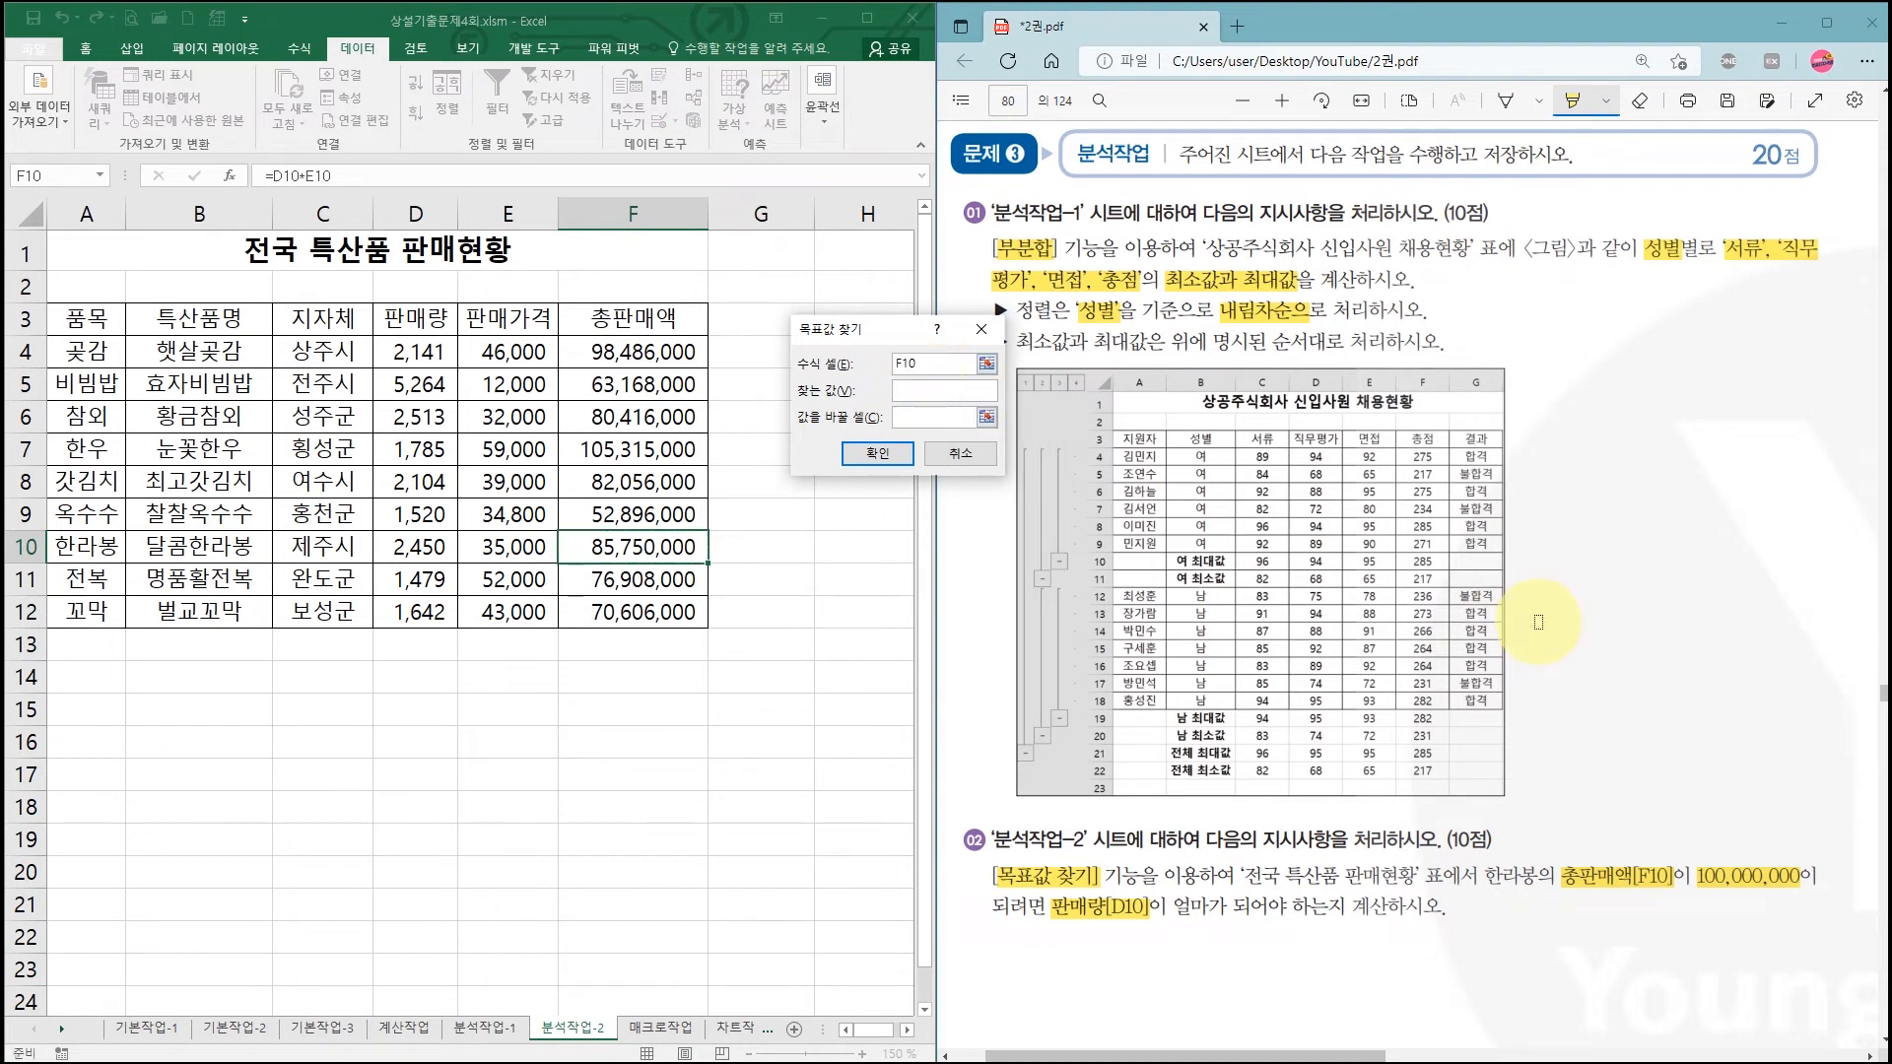
Step: Goal Seek F10 to 100,000,000 by changing D10, keeping the 2,857 result
left_click_drag(1732, 836, 1797, 818)
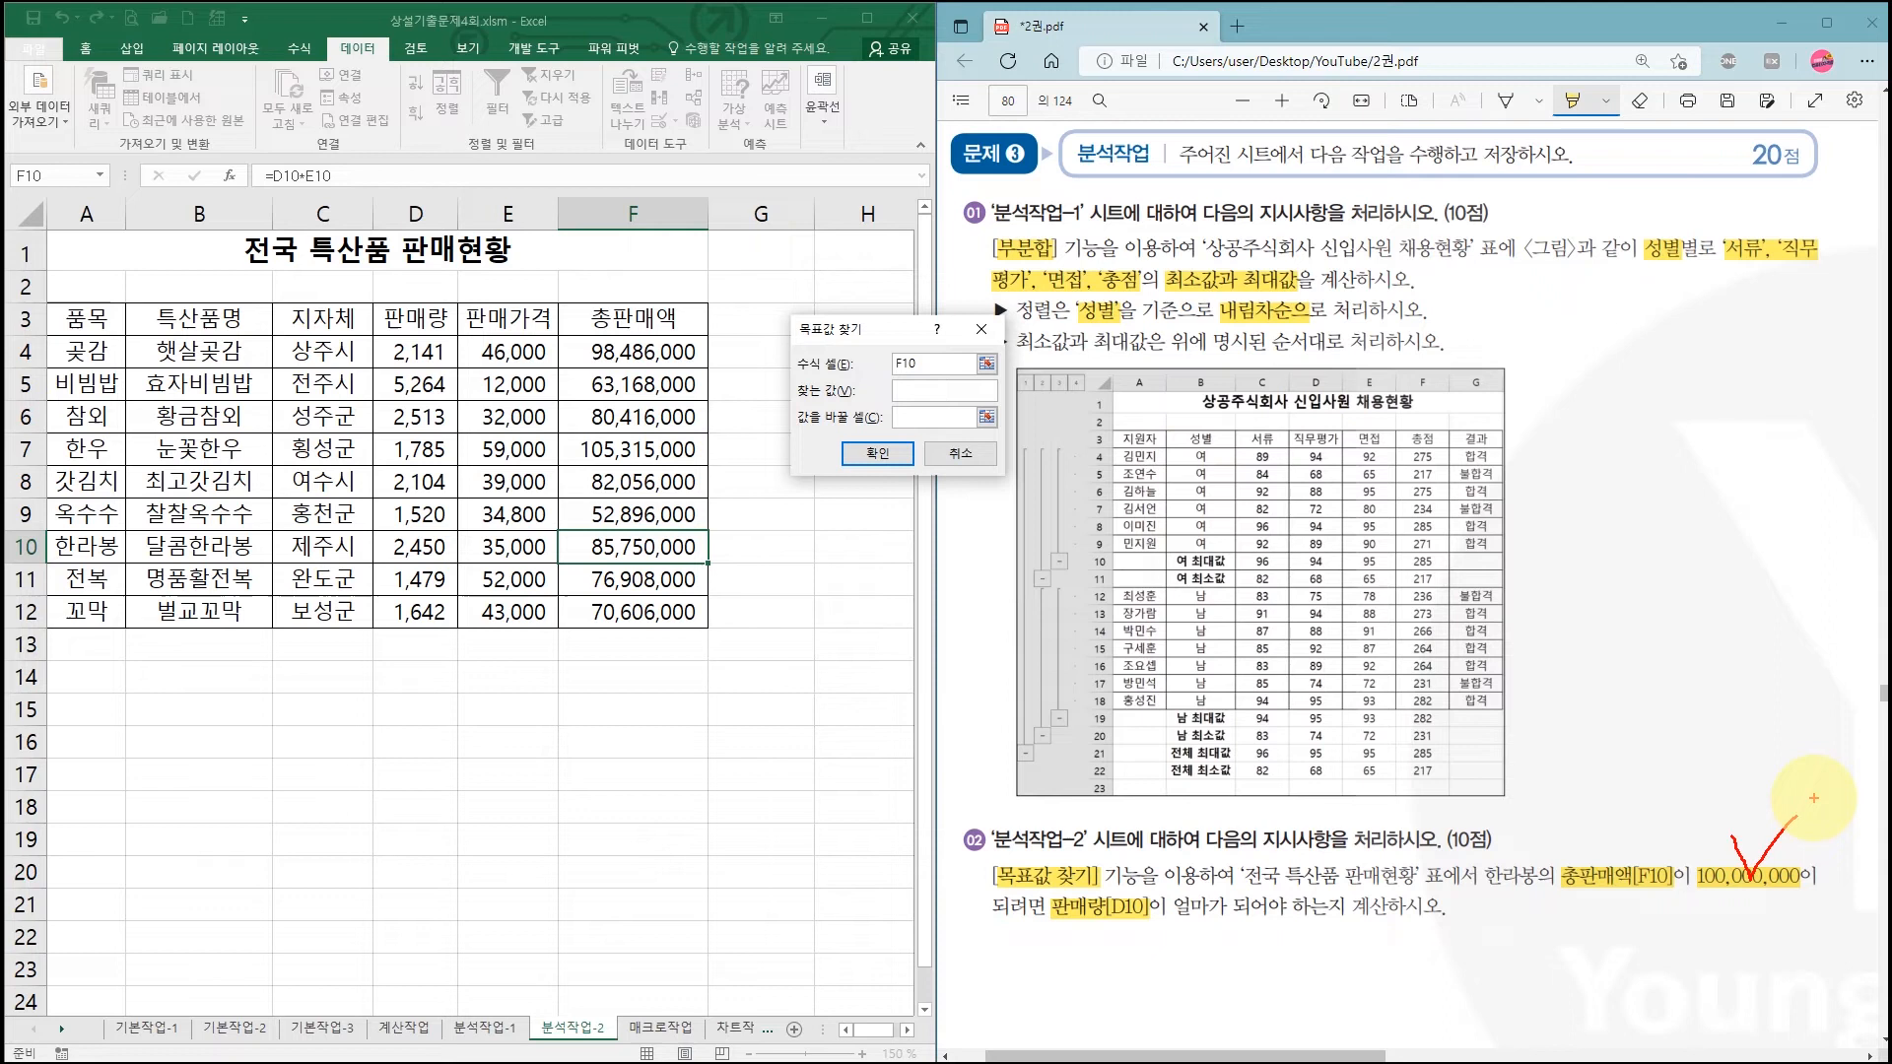
key("Escape")
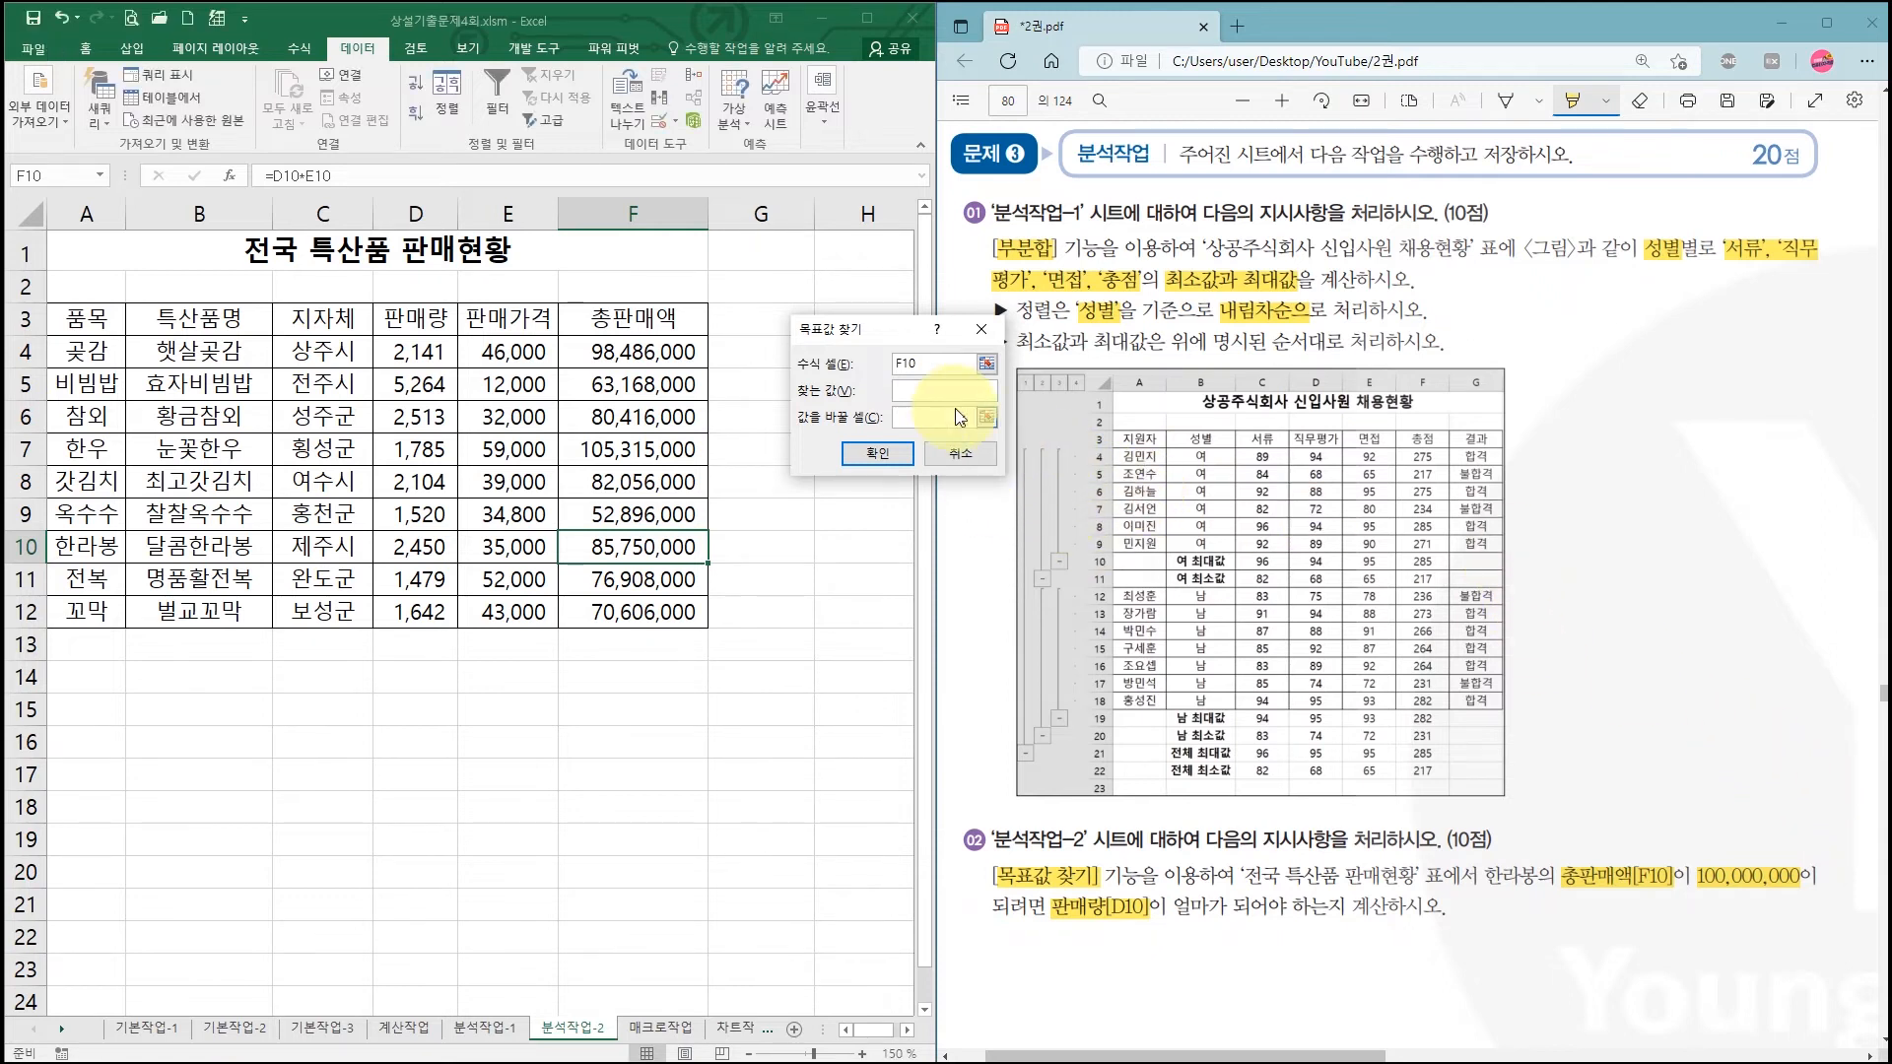
left_click(948, 392)
left_click(934, 418)
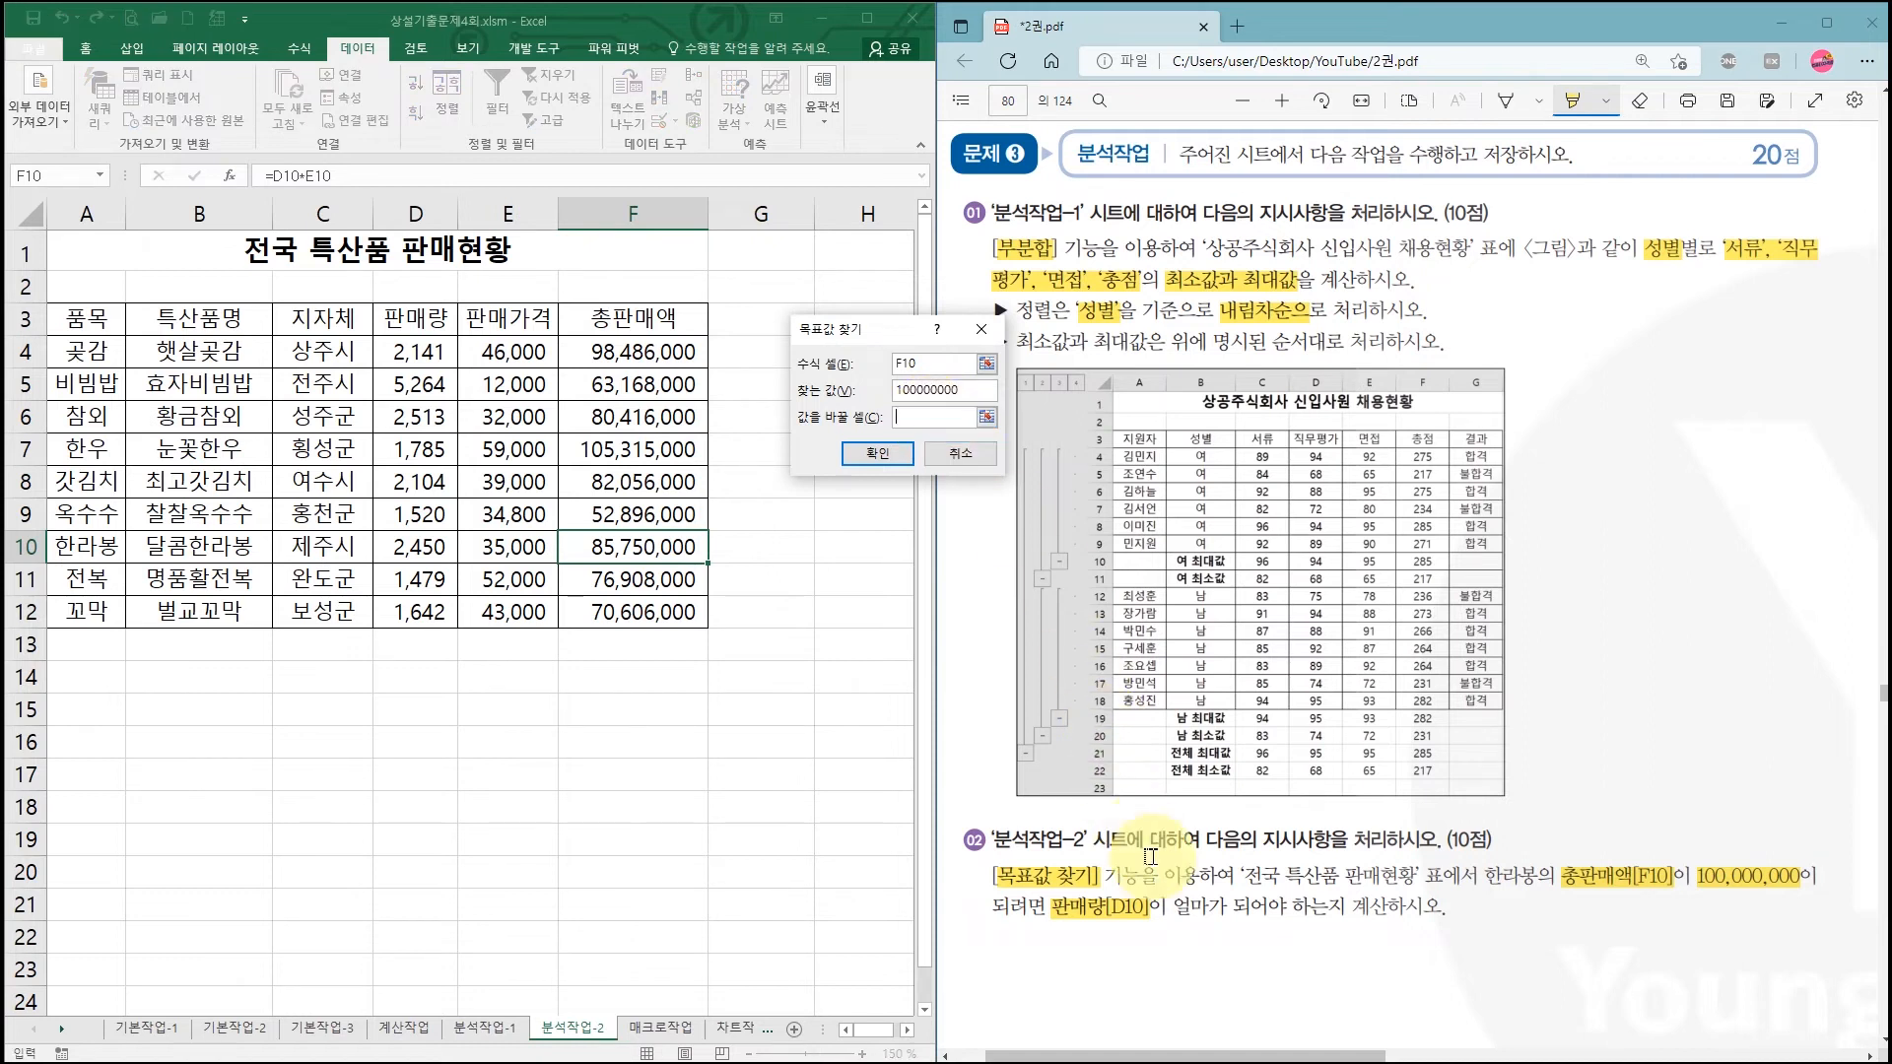
left_click_drag(1108, 876, 1212, 850)
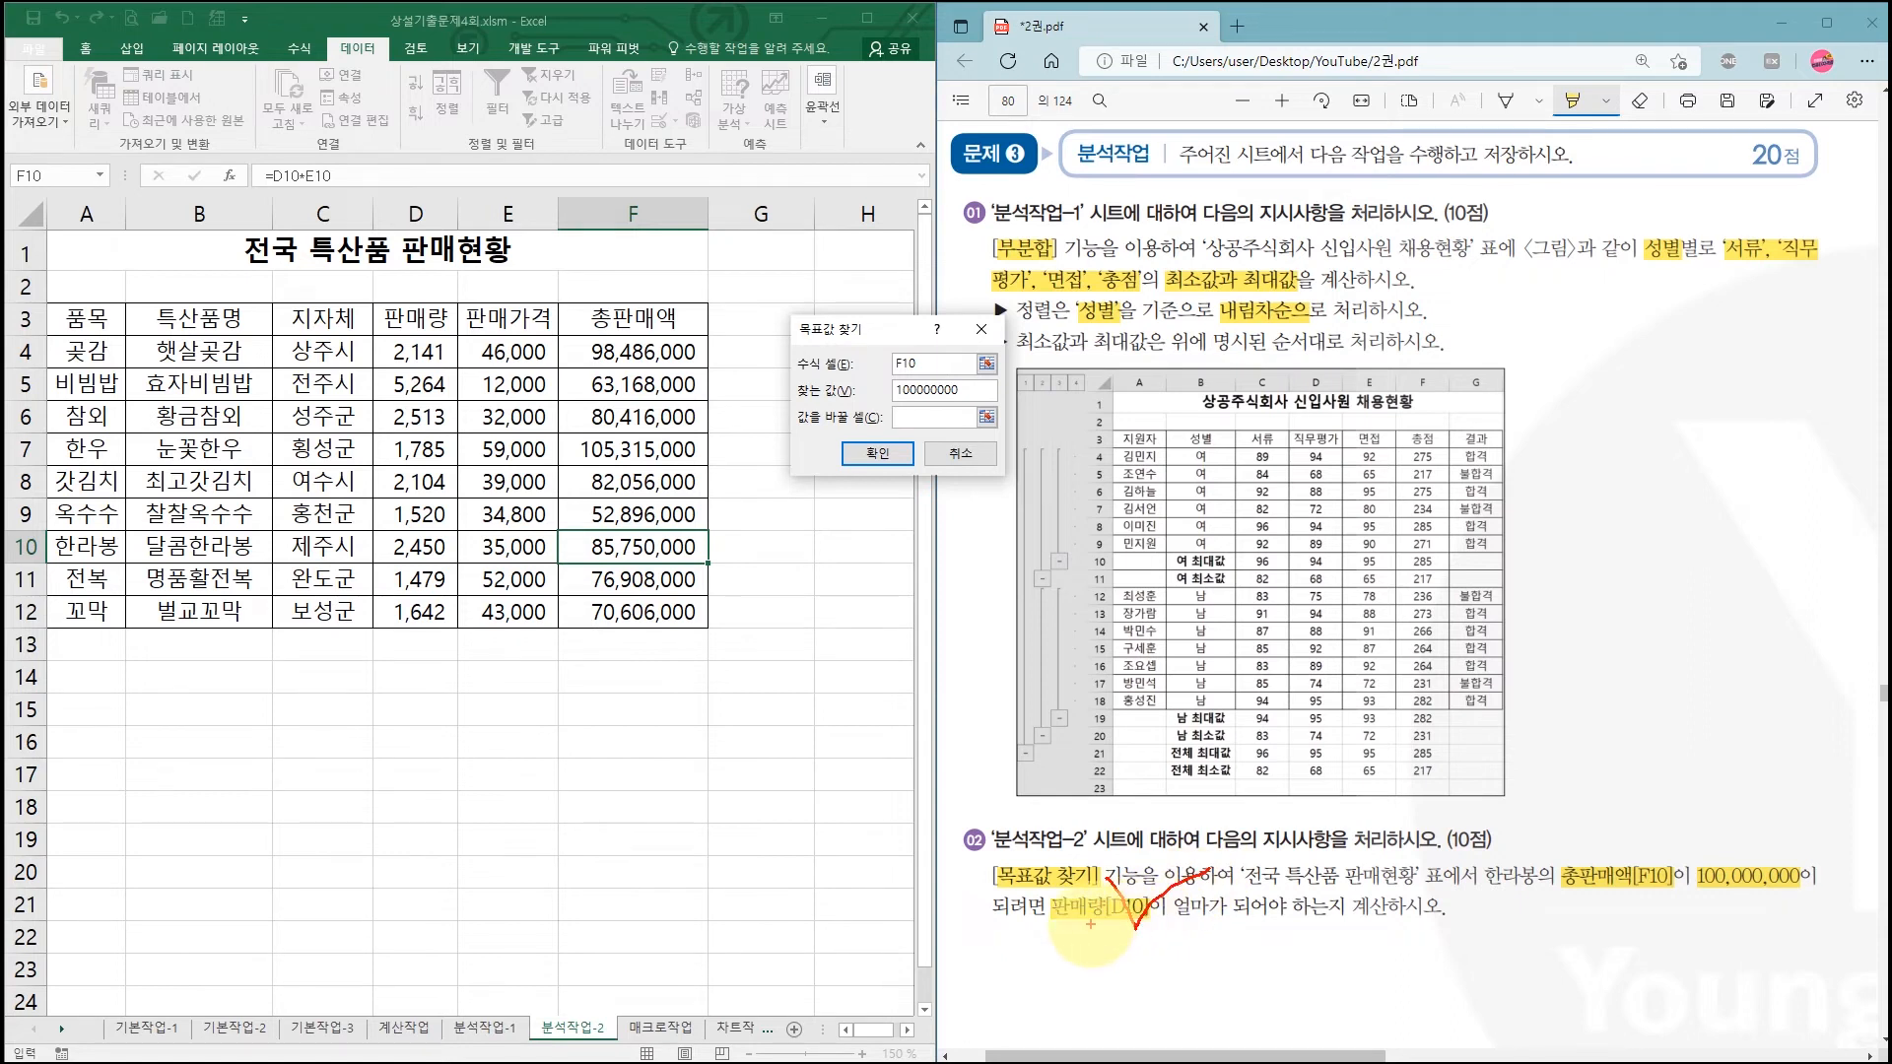
left_click_drag(1069, 927, 1176, 926)
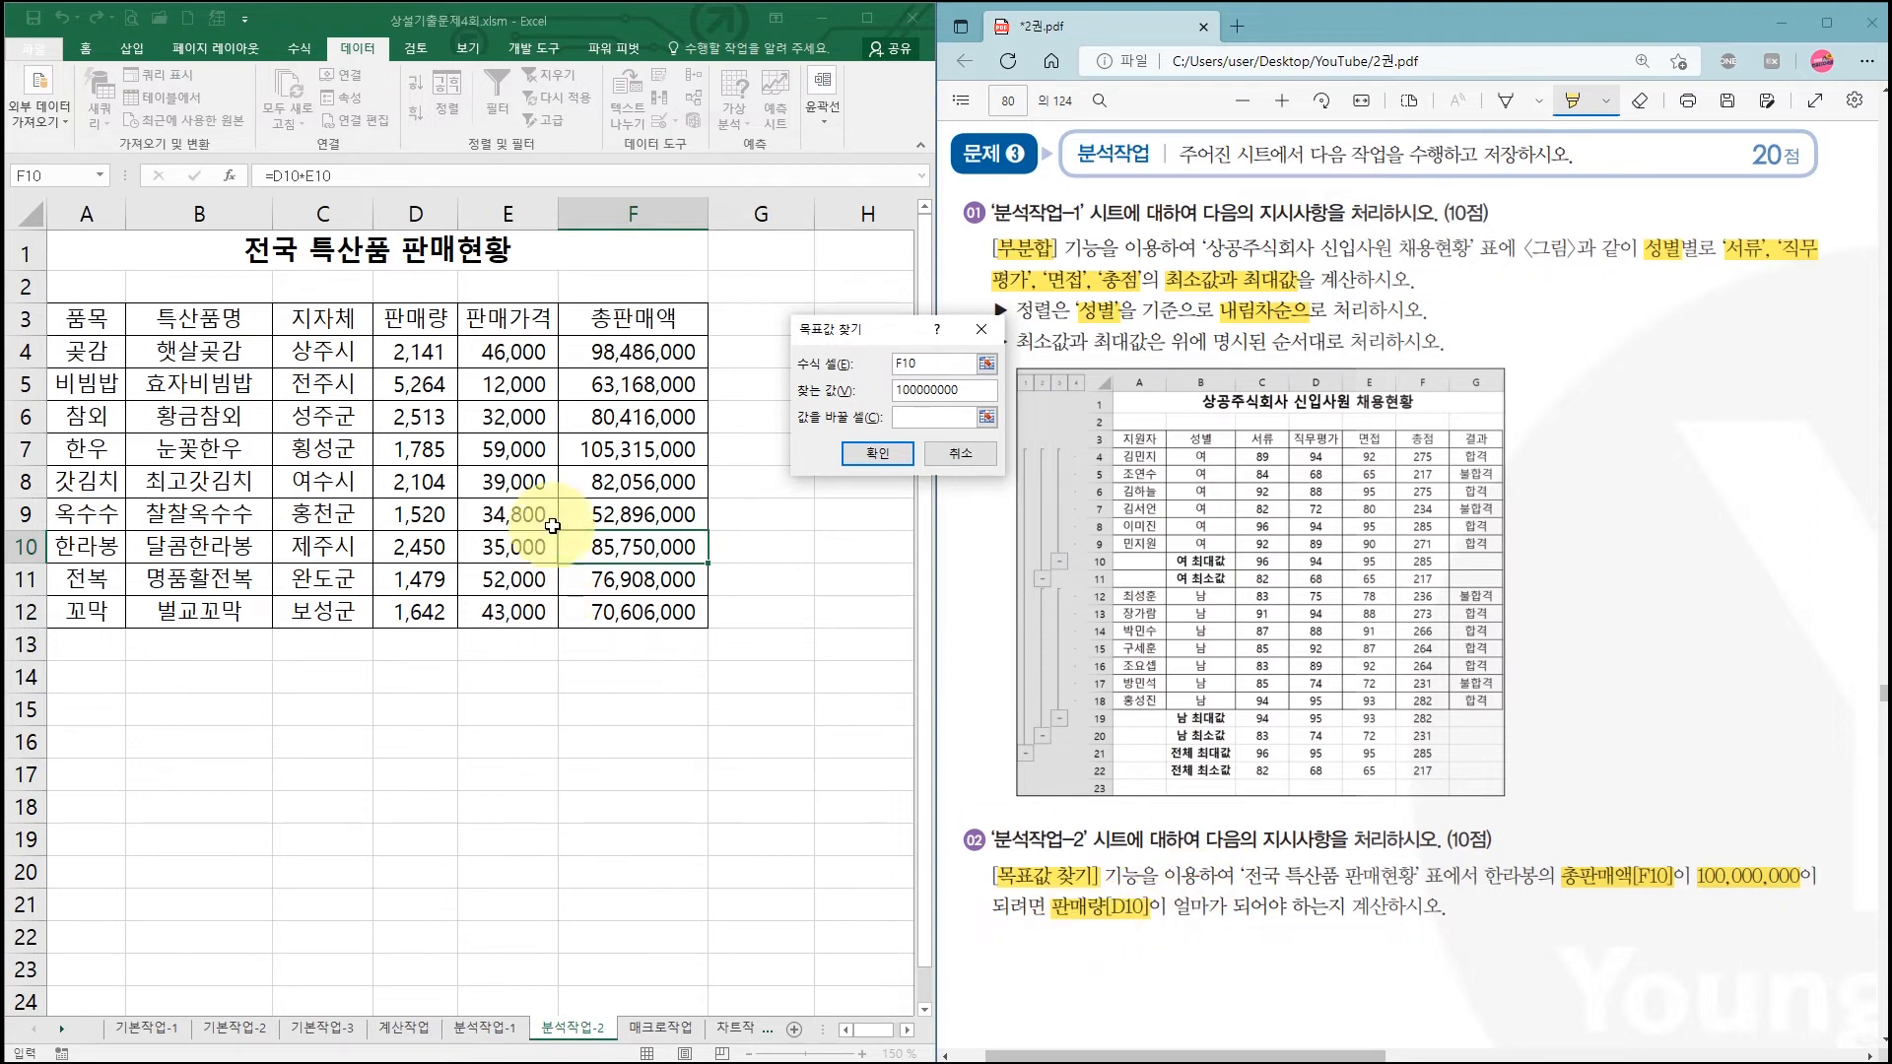
left_click(433, 549)
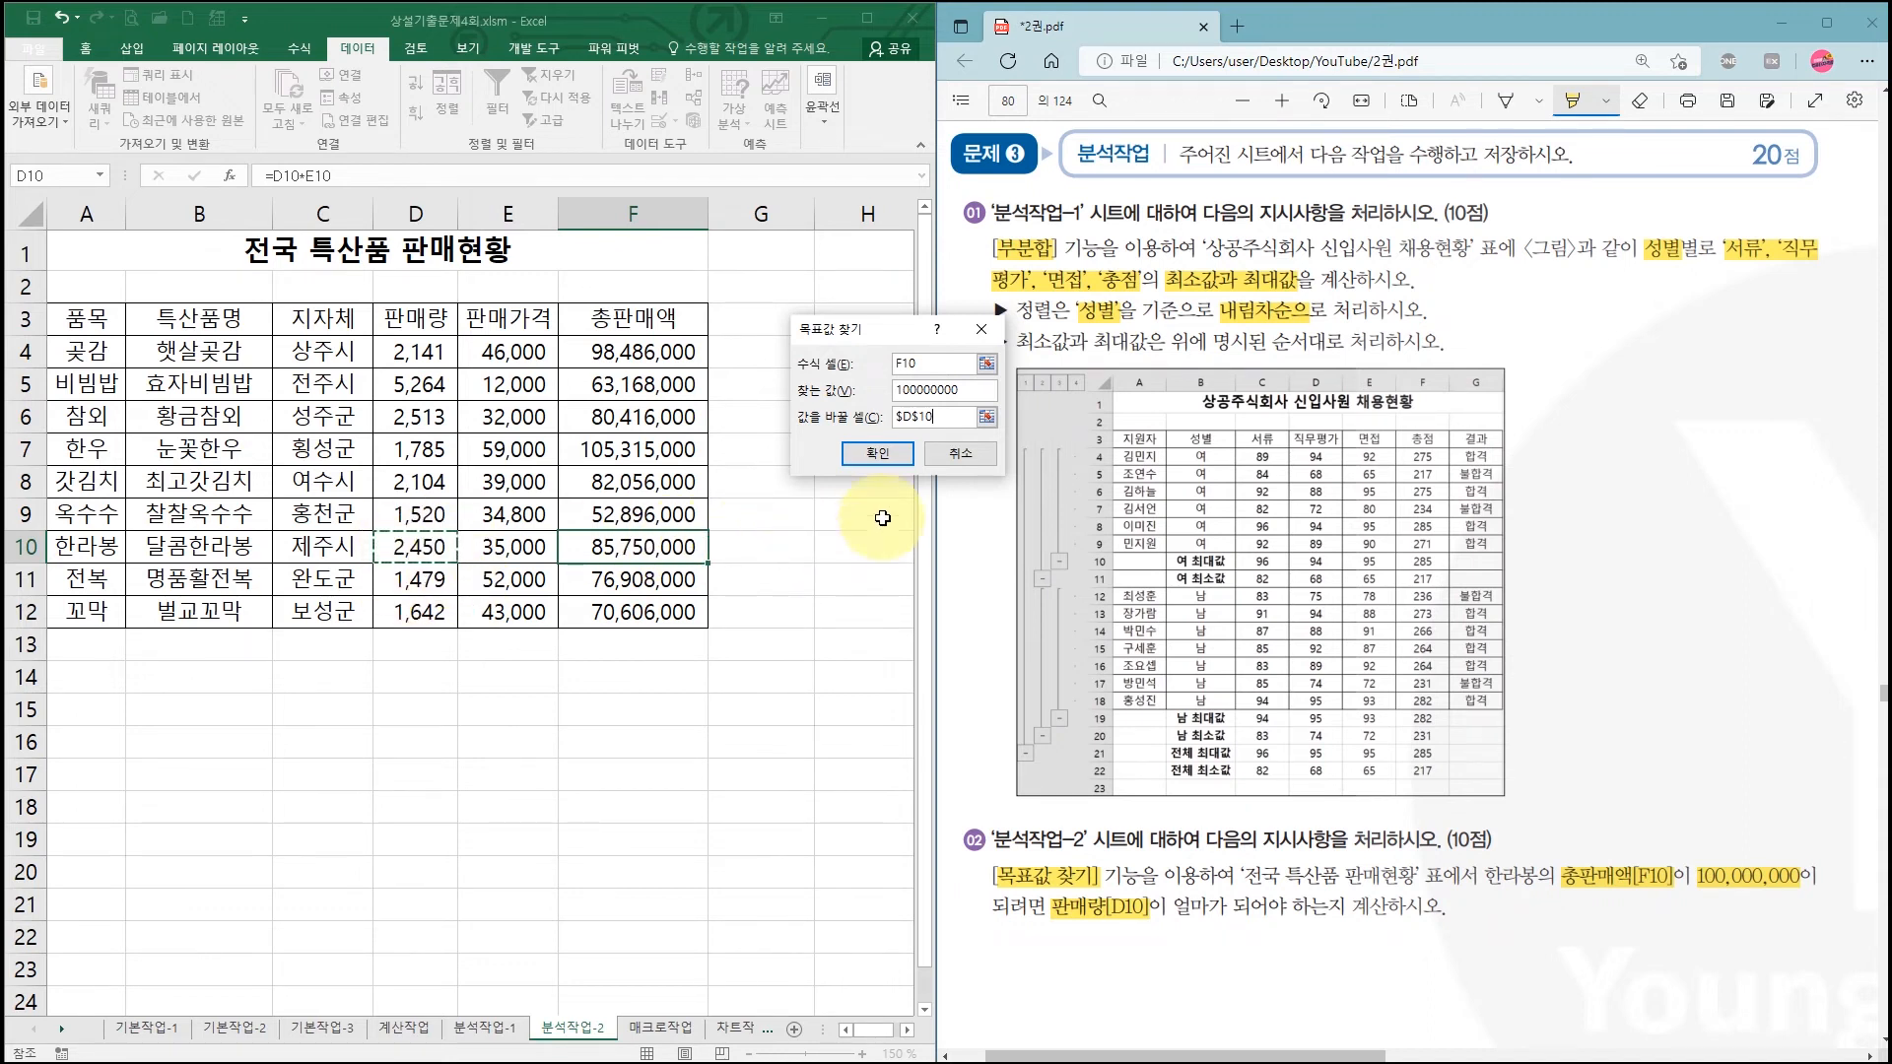
left_click(876, 453)
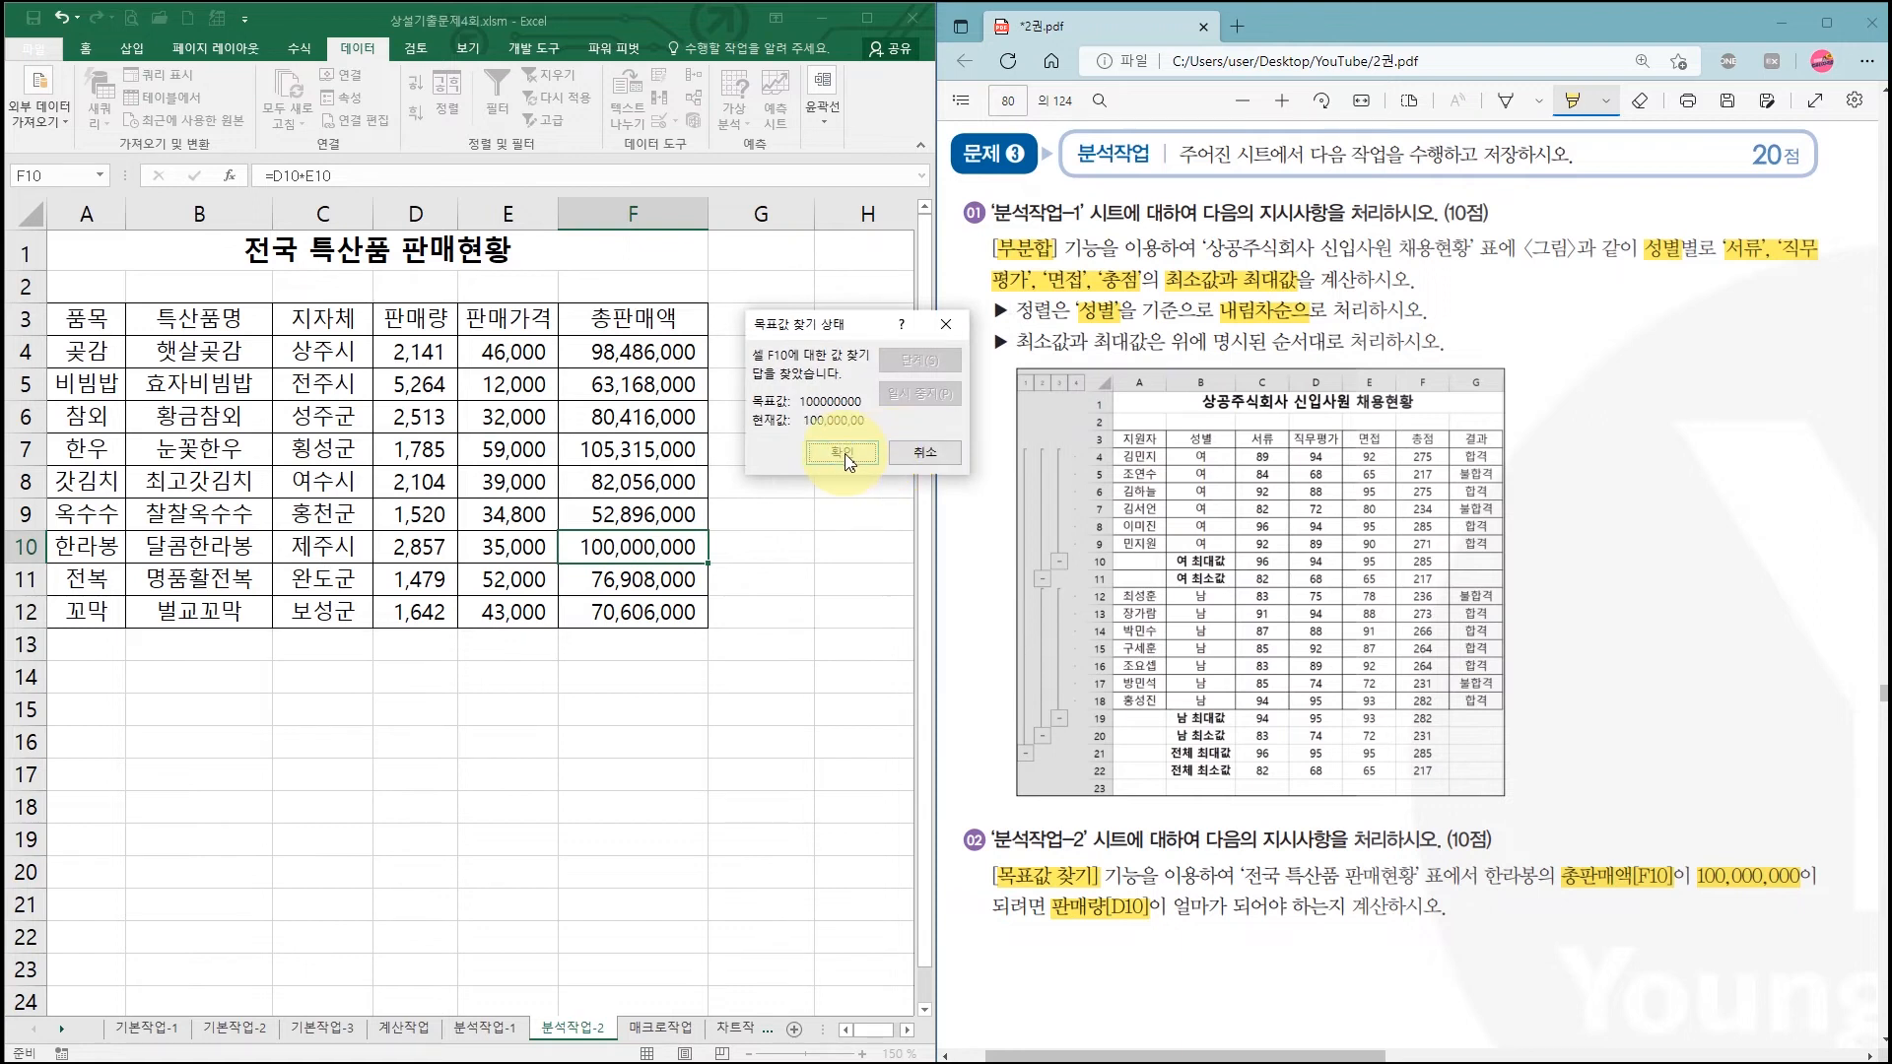
left_click(842, 456)
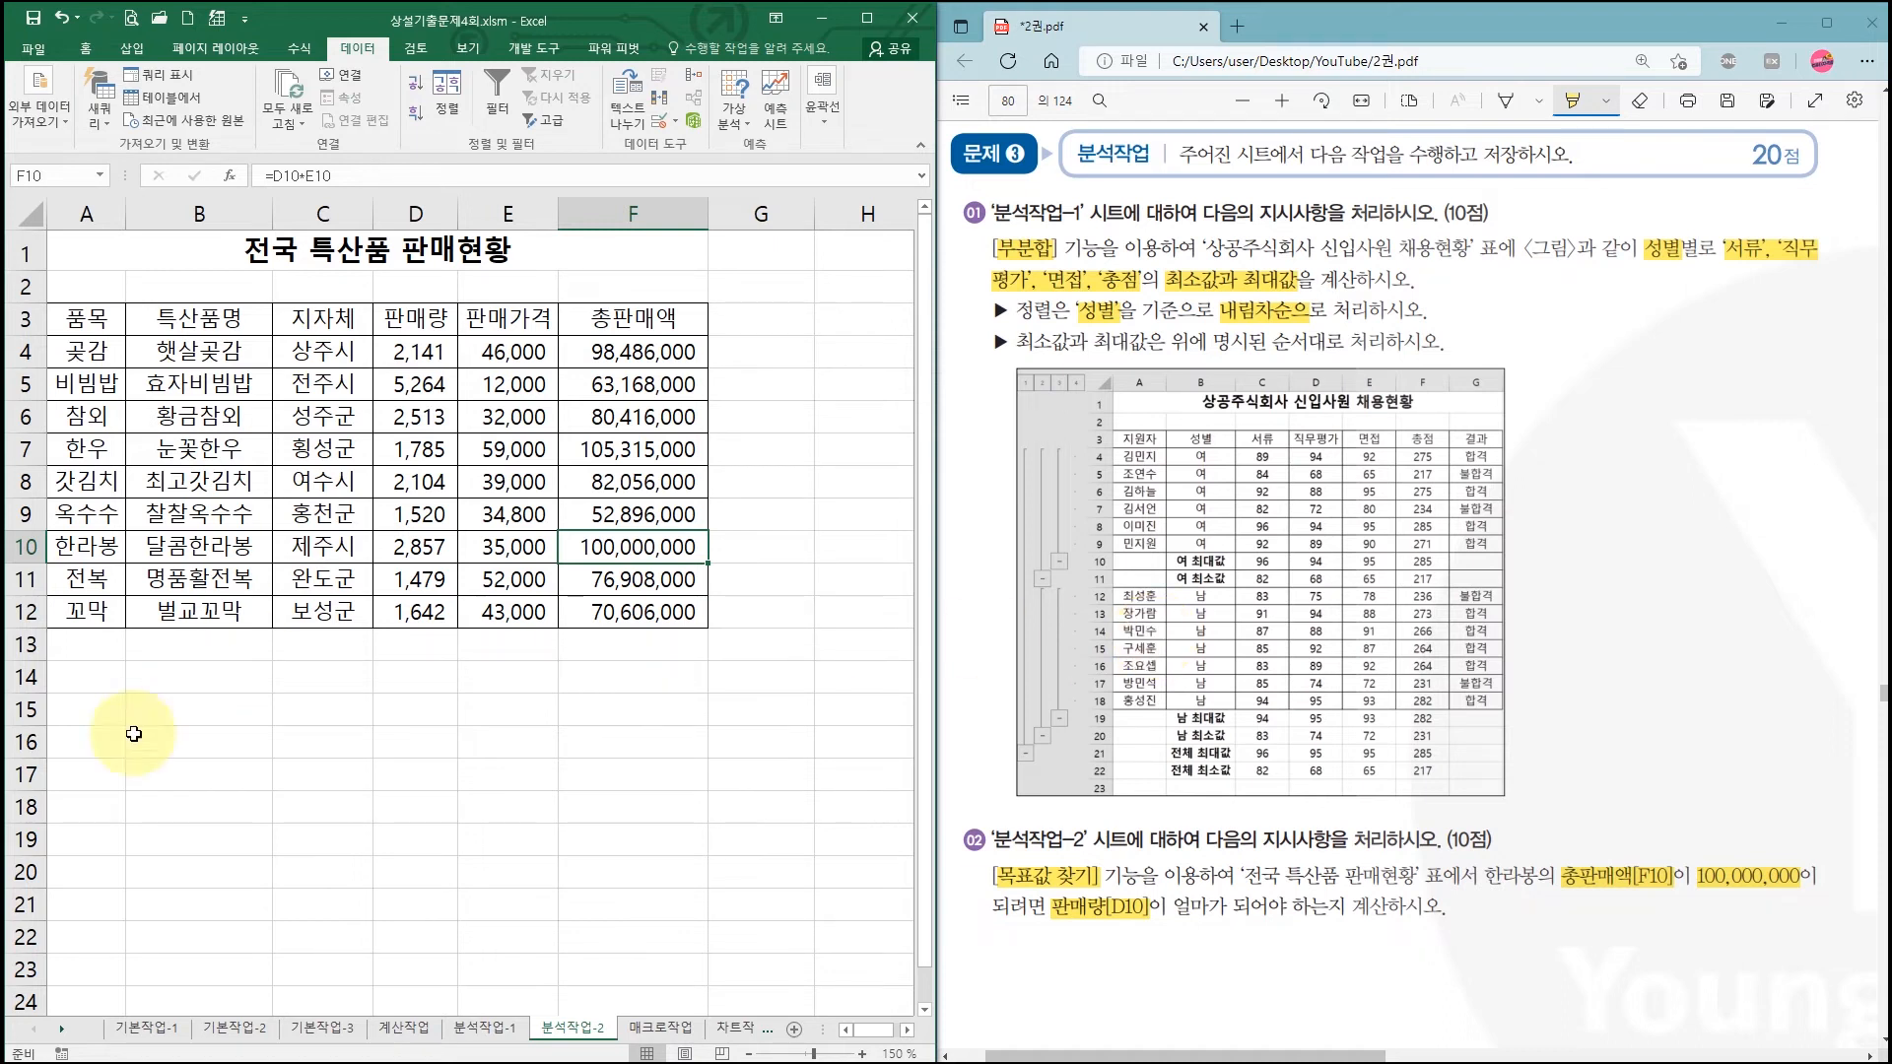
Step: Switch to the 매크로작업 sheet and highlight G4:G11, AVERAGE and B13:C14 in the task
left_click(661, 1029)
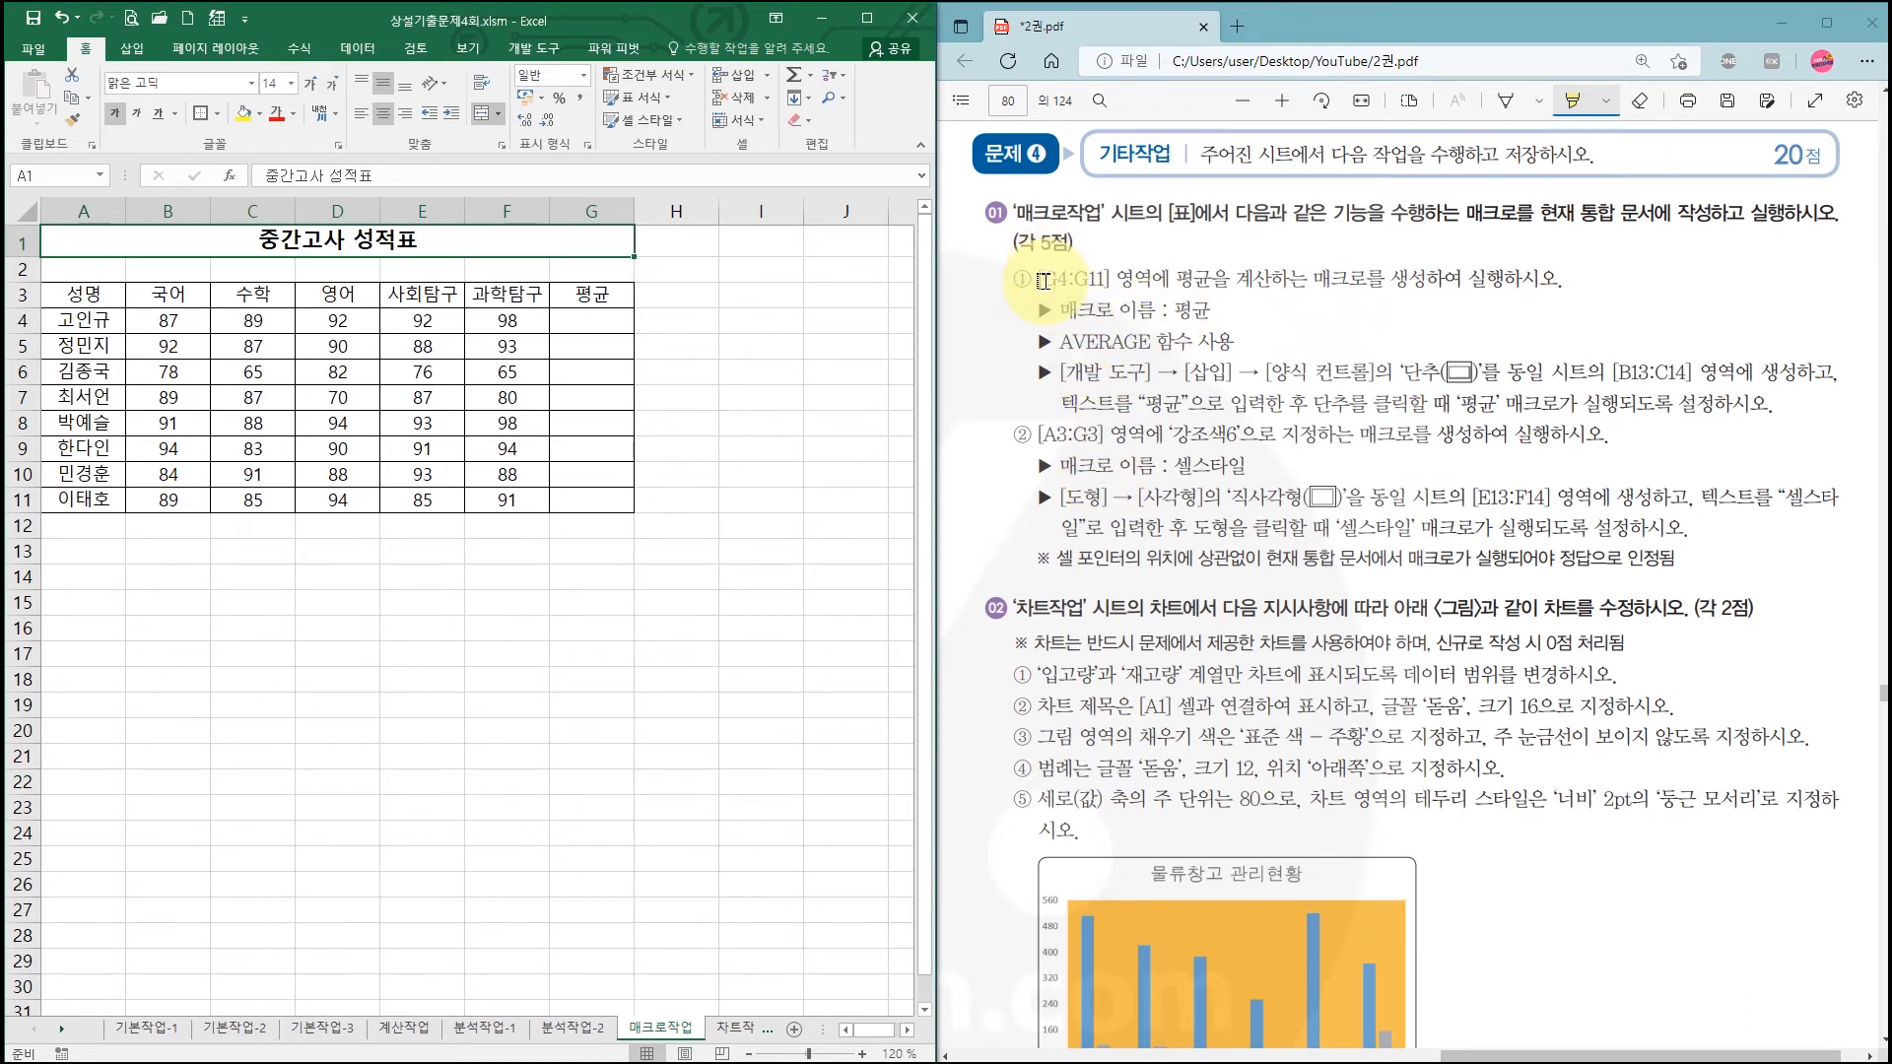
mouse_move(1044, 281)
left_mouse_down()
mouse_move(1178, 279)
mouse_move(1211, 310)
mouse_move(1211, 280)
left_mouse_up()
left_click_drag(1057, 342, 1375, 373)
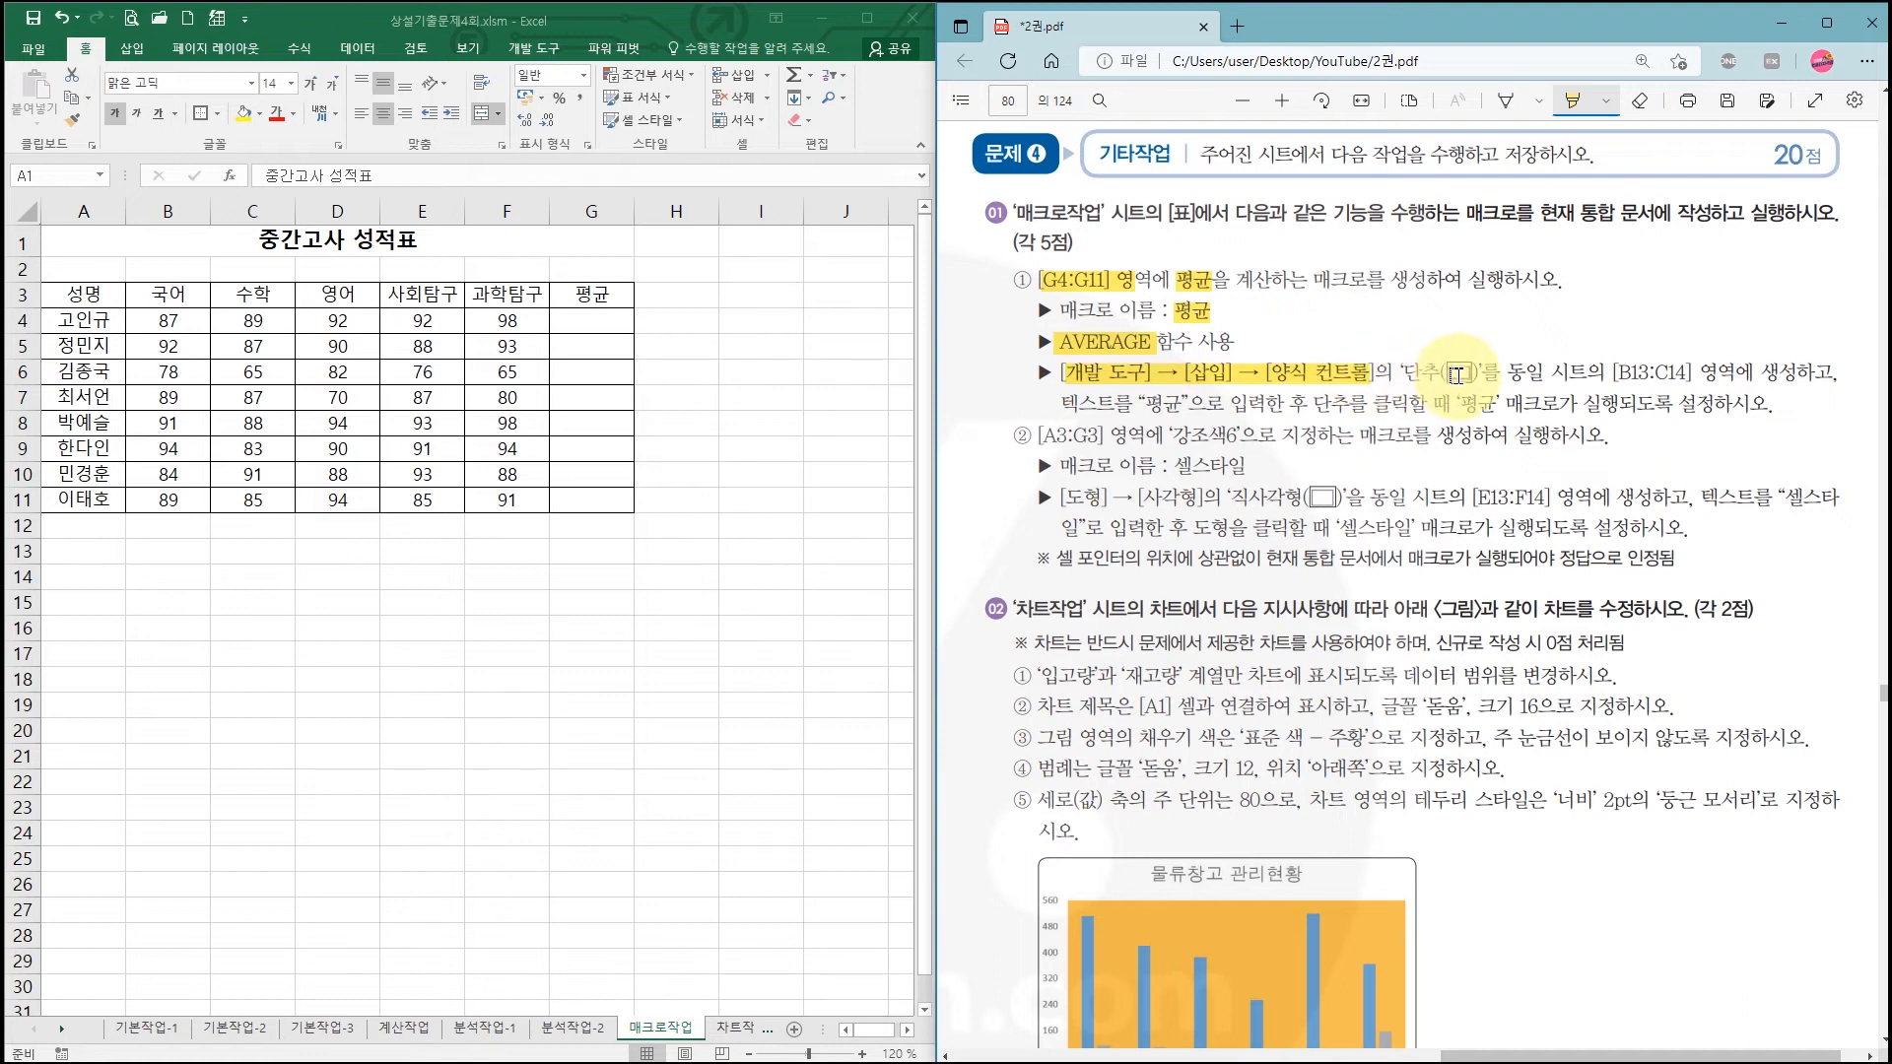
left_click_drag(1616, 372, 1691, 373)
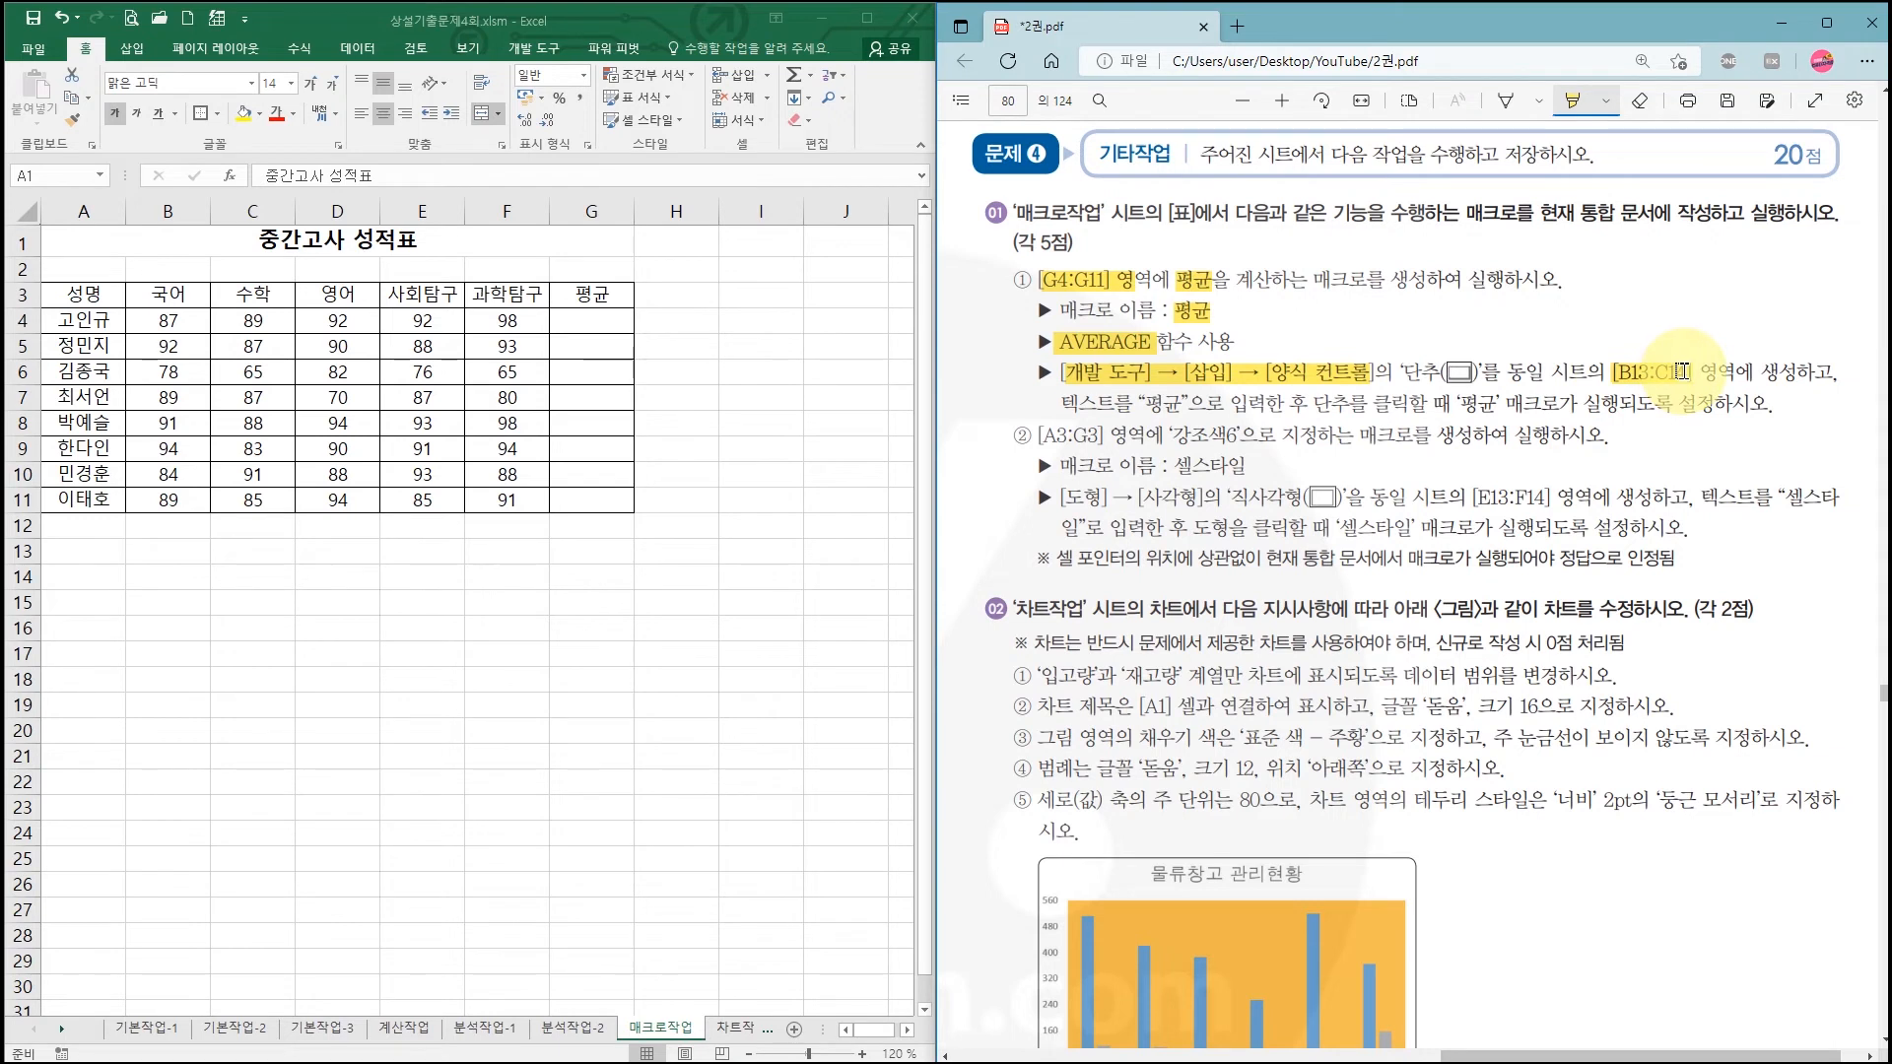
Step: Draw a Form Controls button over B13:C14
left_click(548, 46)
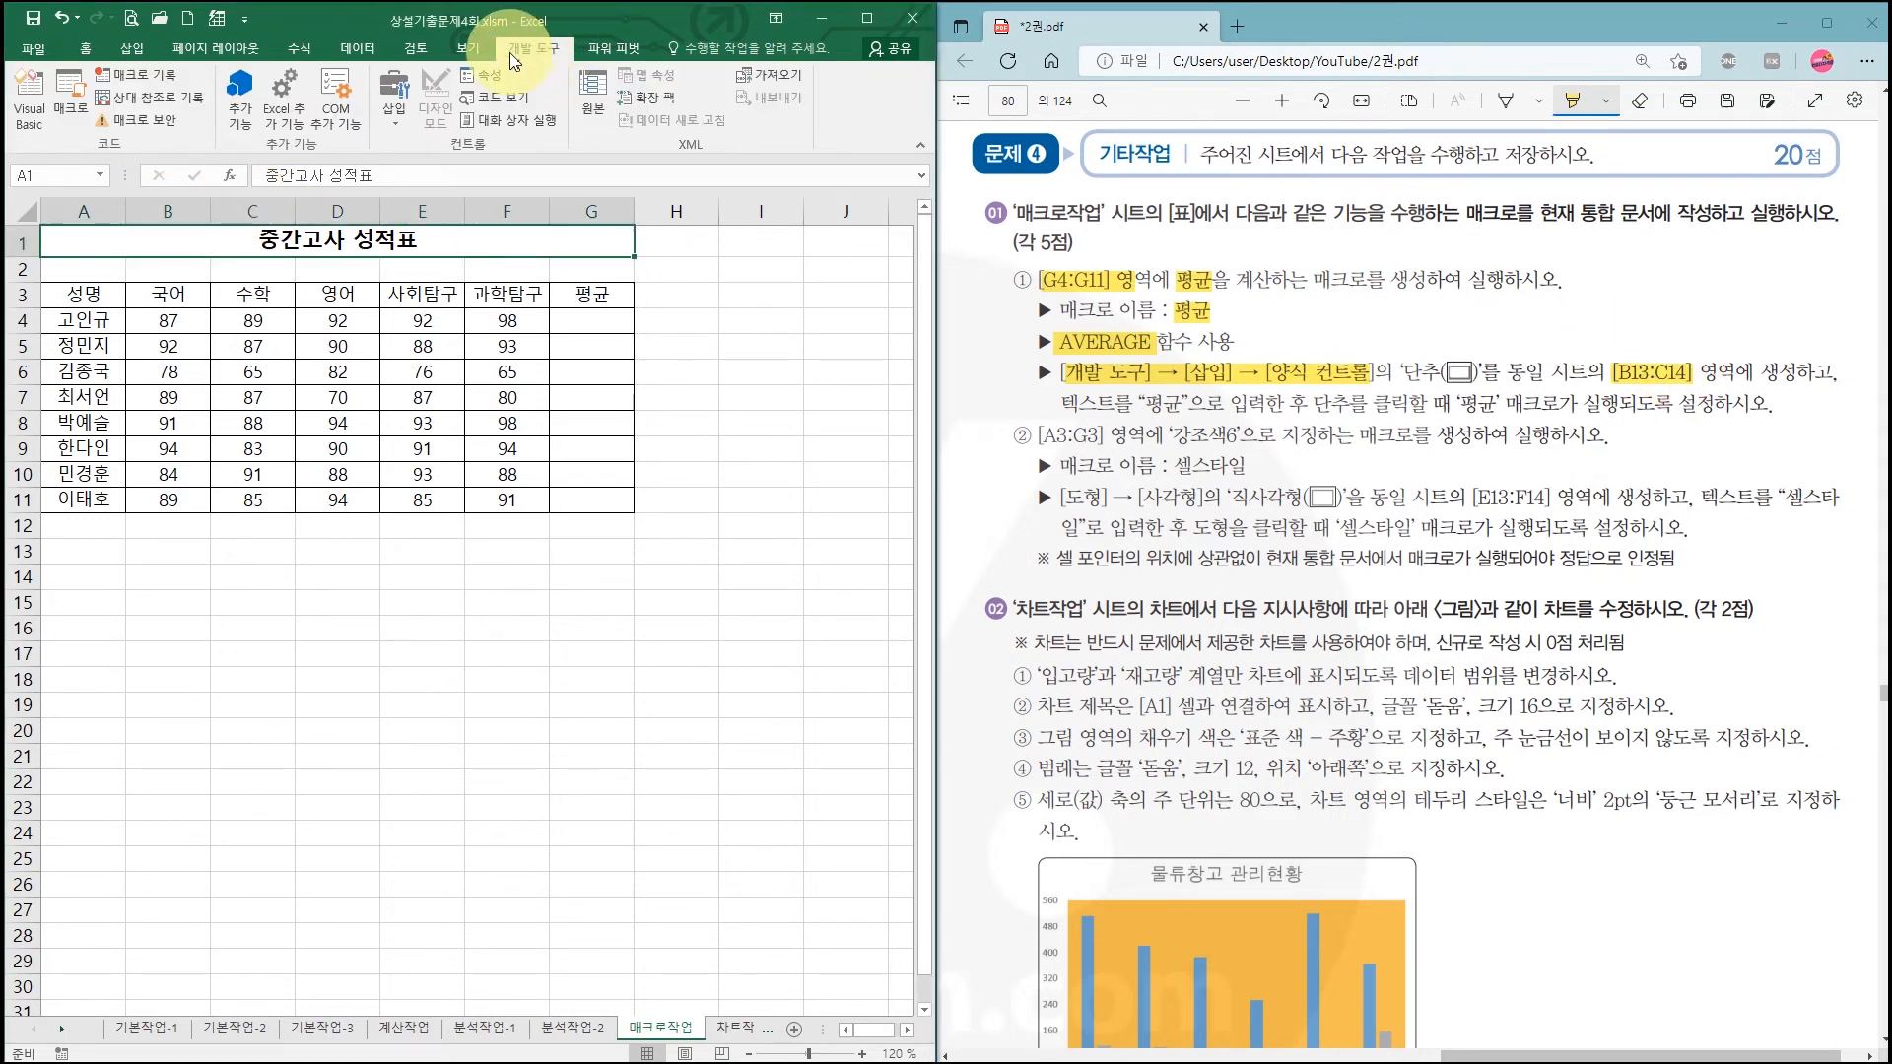
left_click(394, 121)
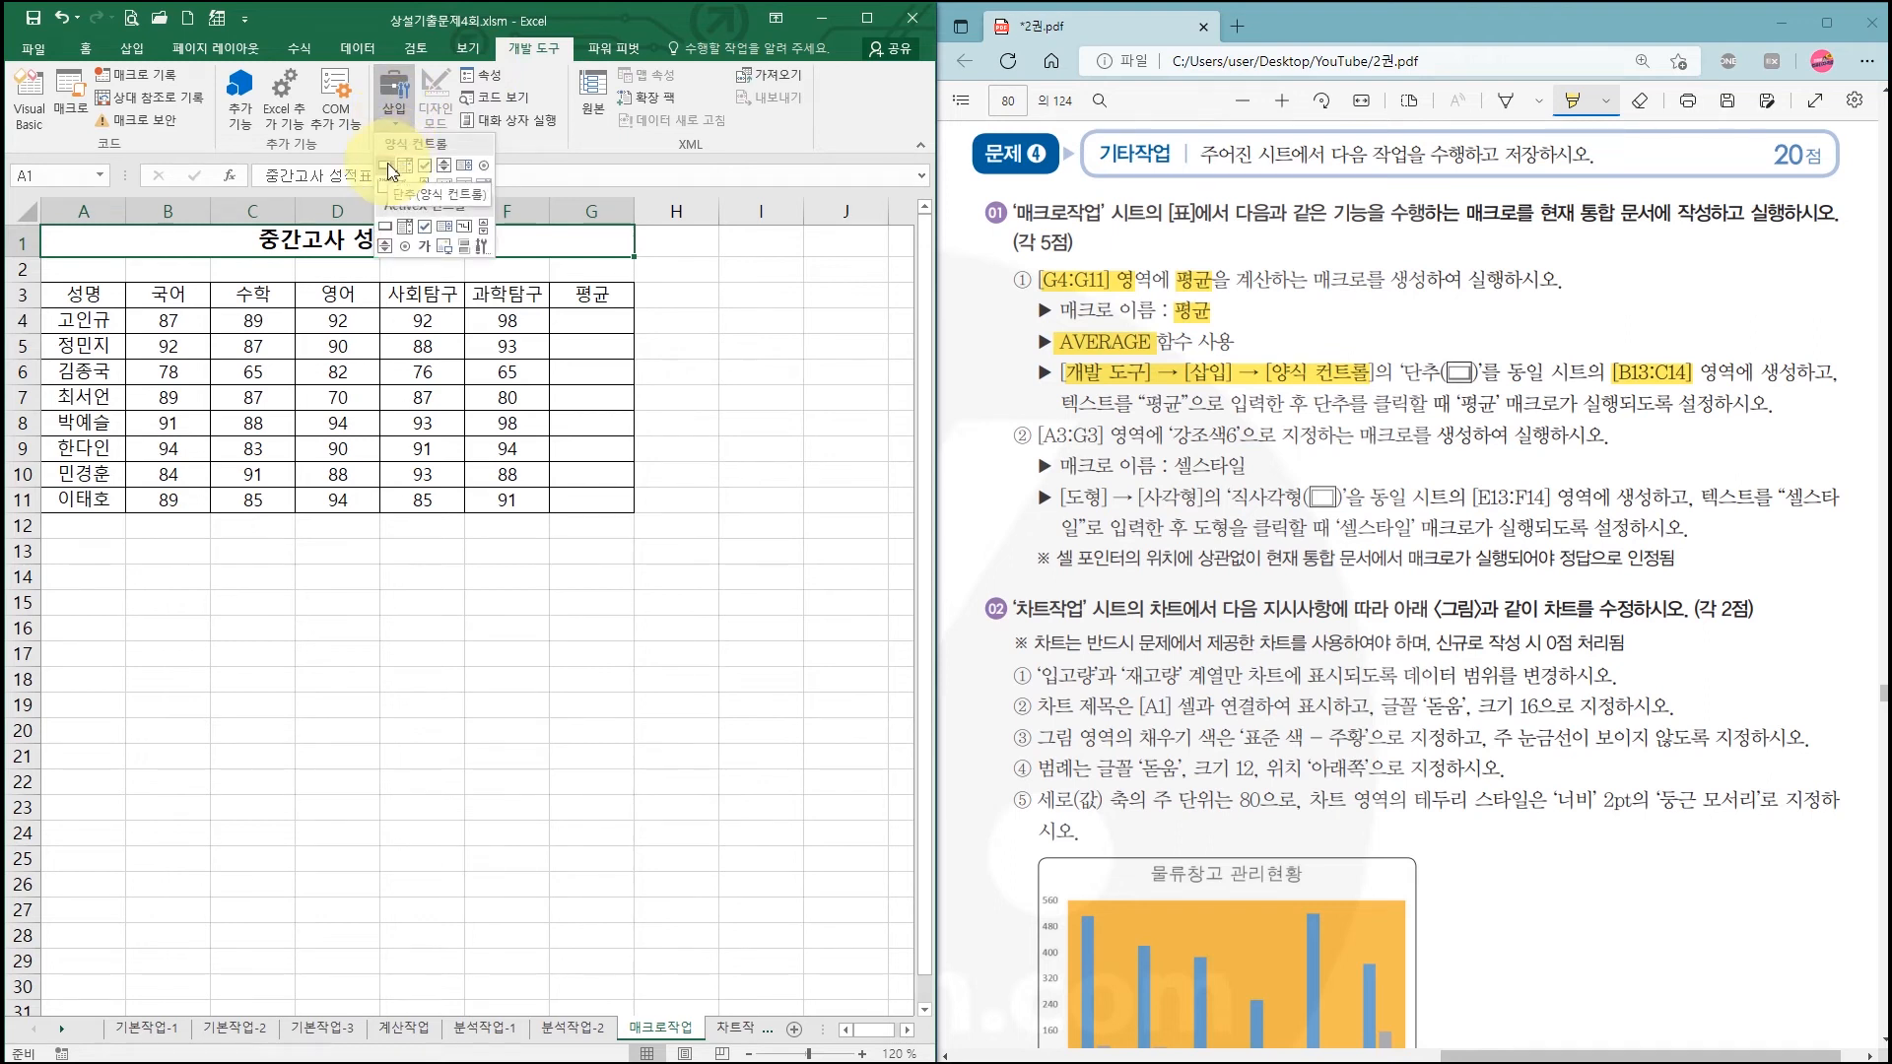
left_click(388, 167)
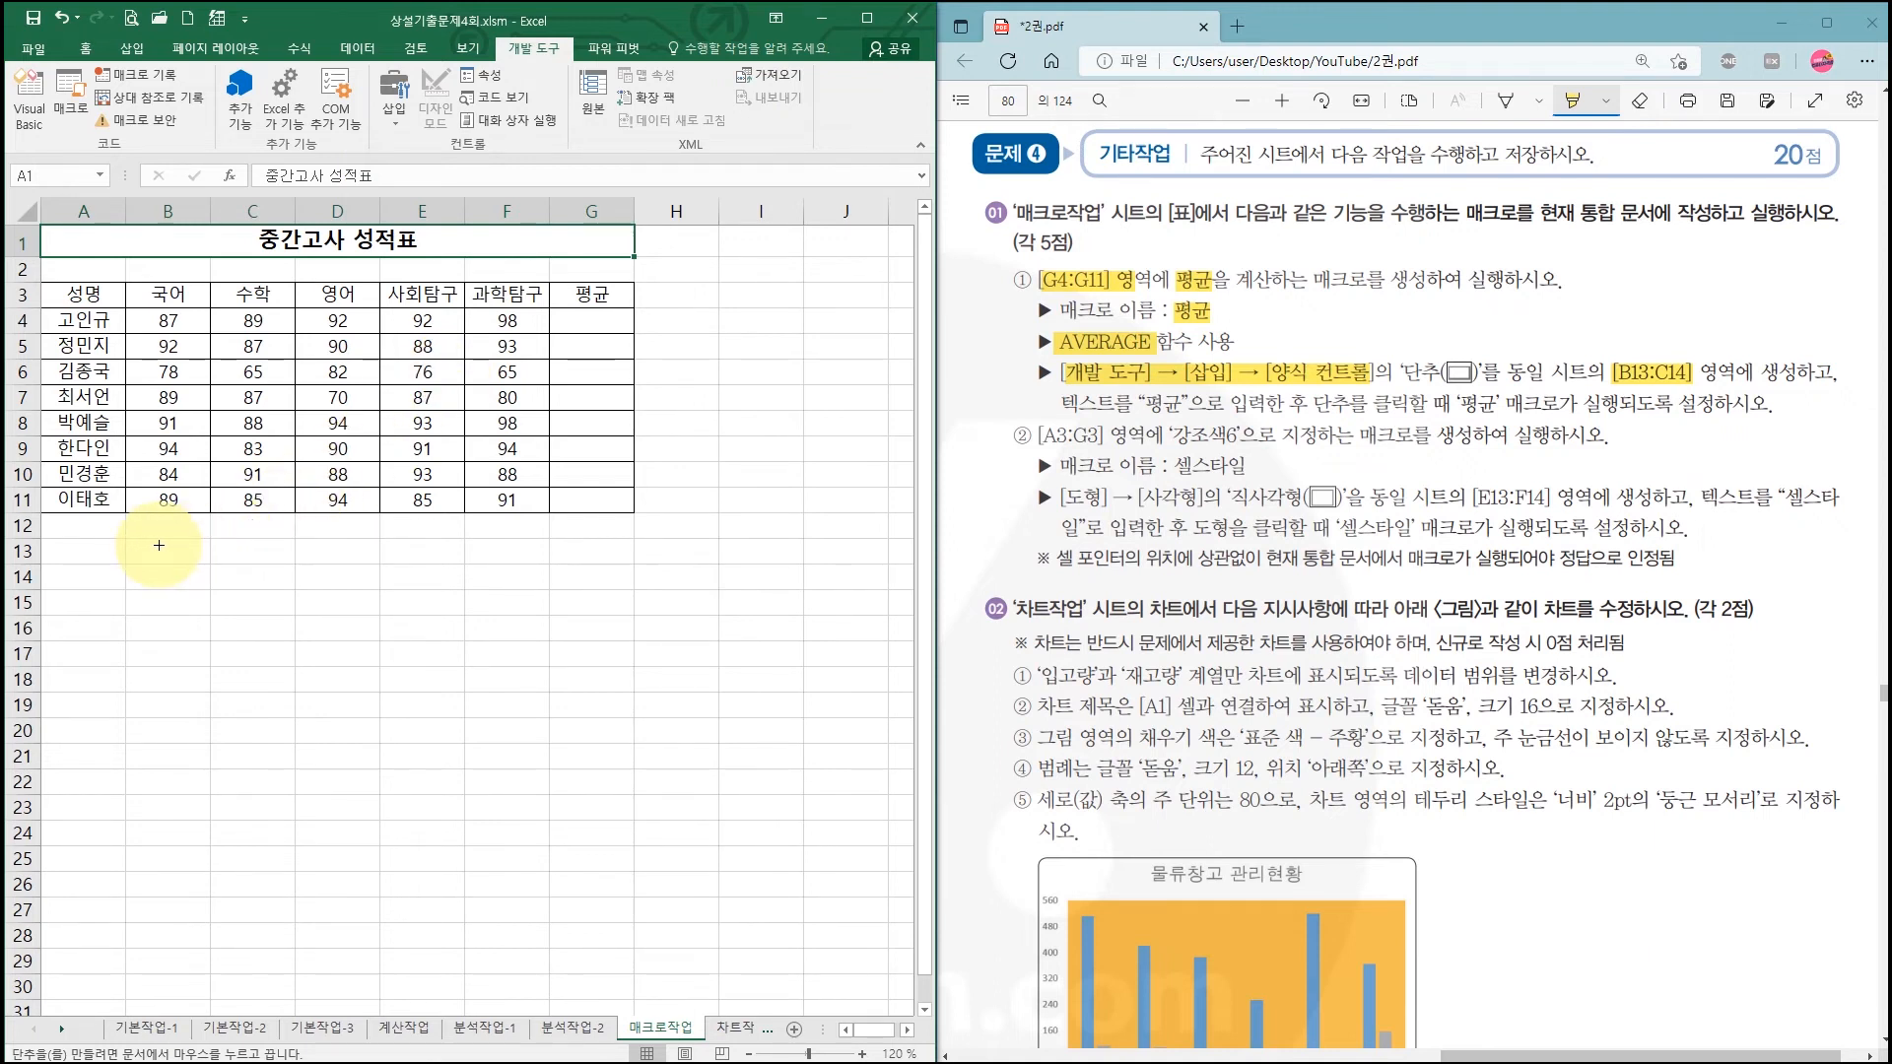
left_click_drag(128, 539, 289, 593)
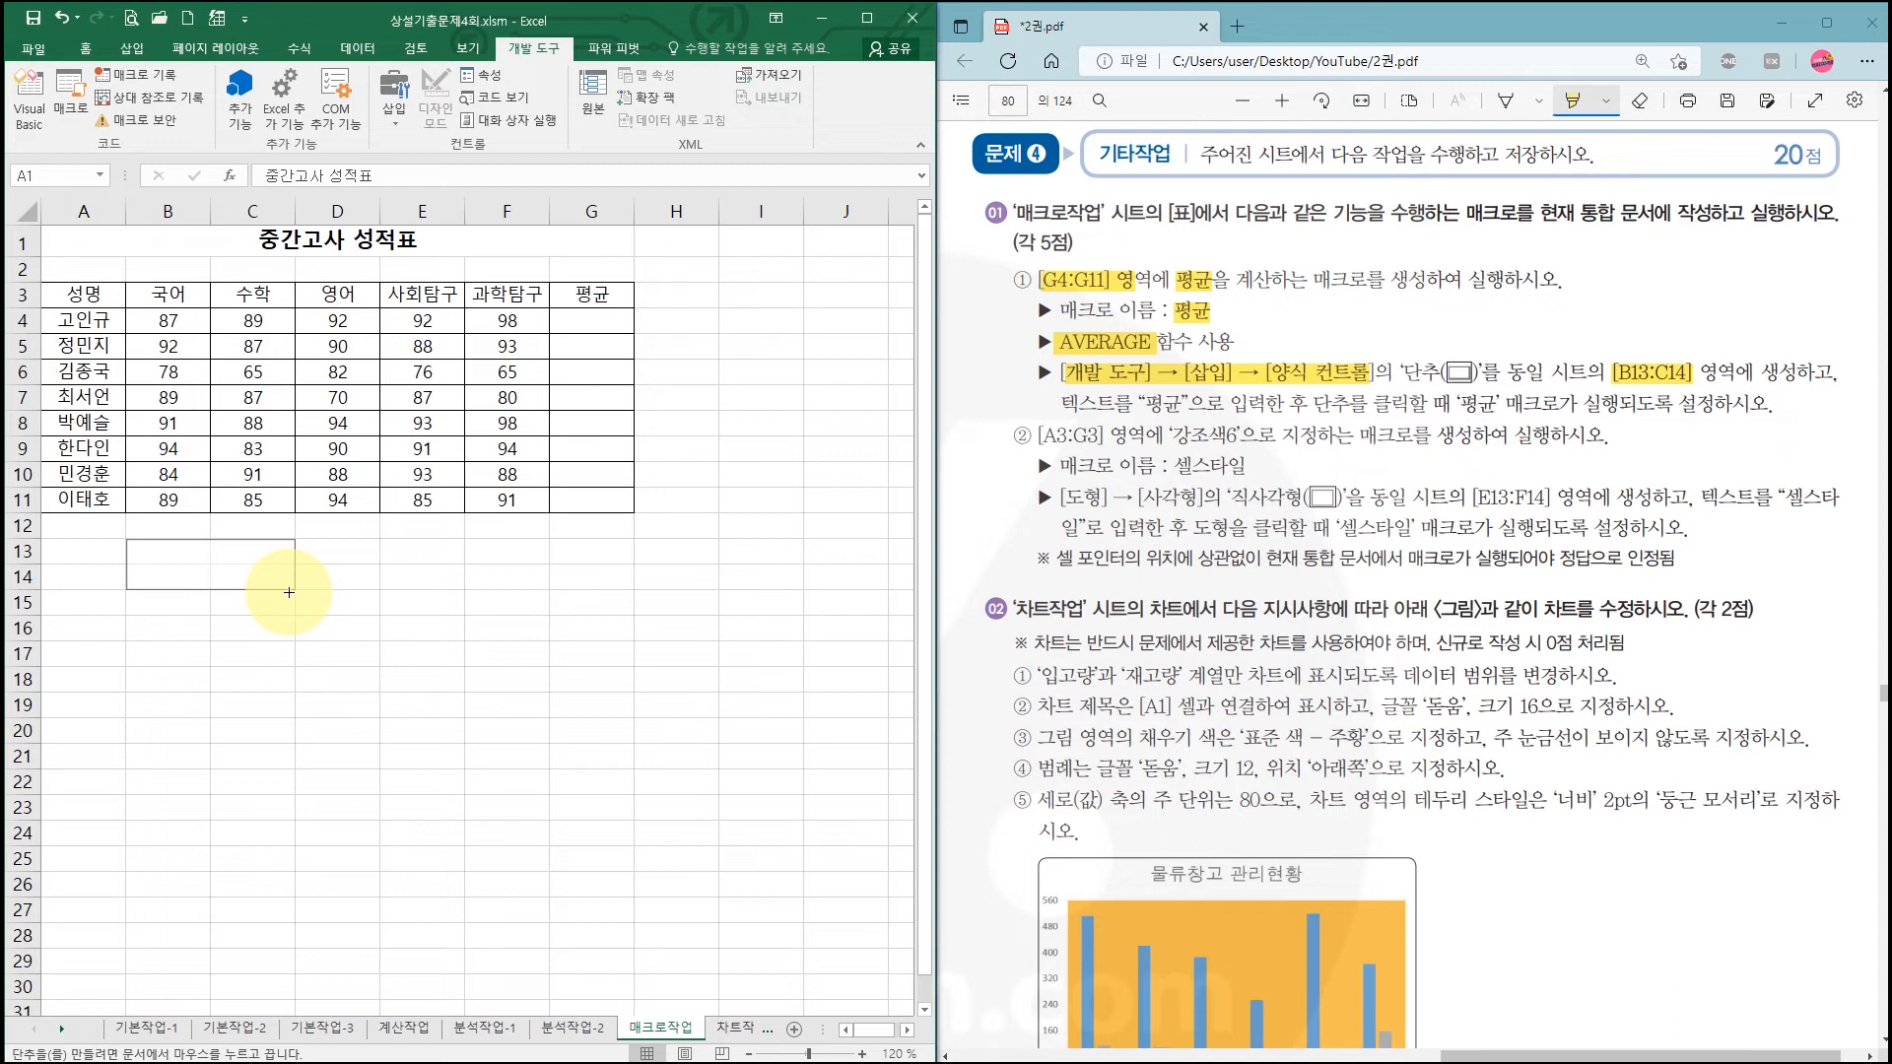
left_click_drag(289, 593, 289, 592)
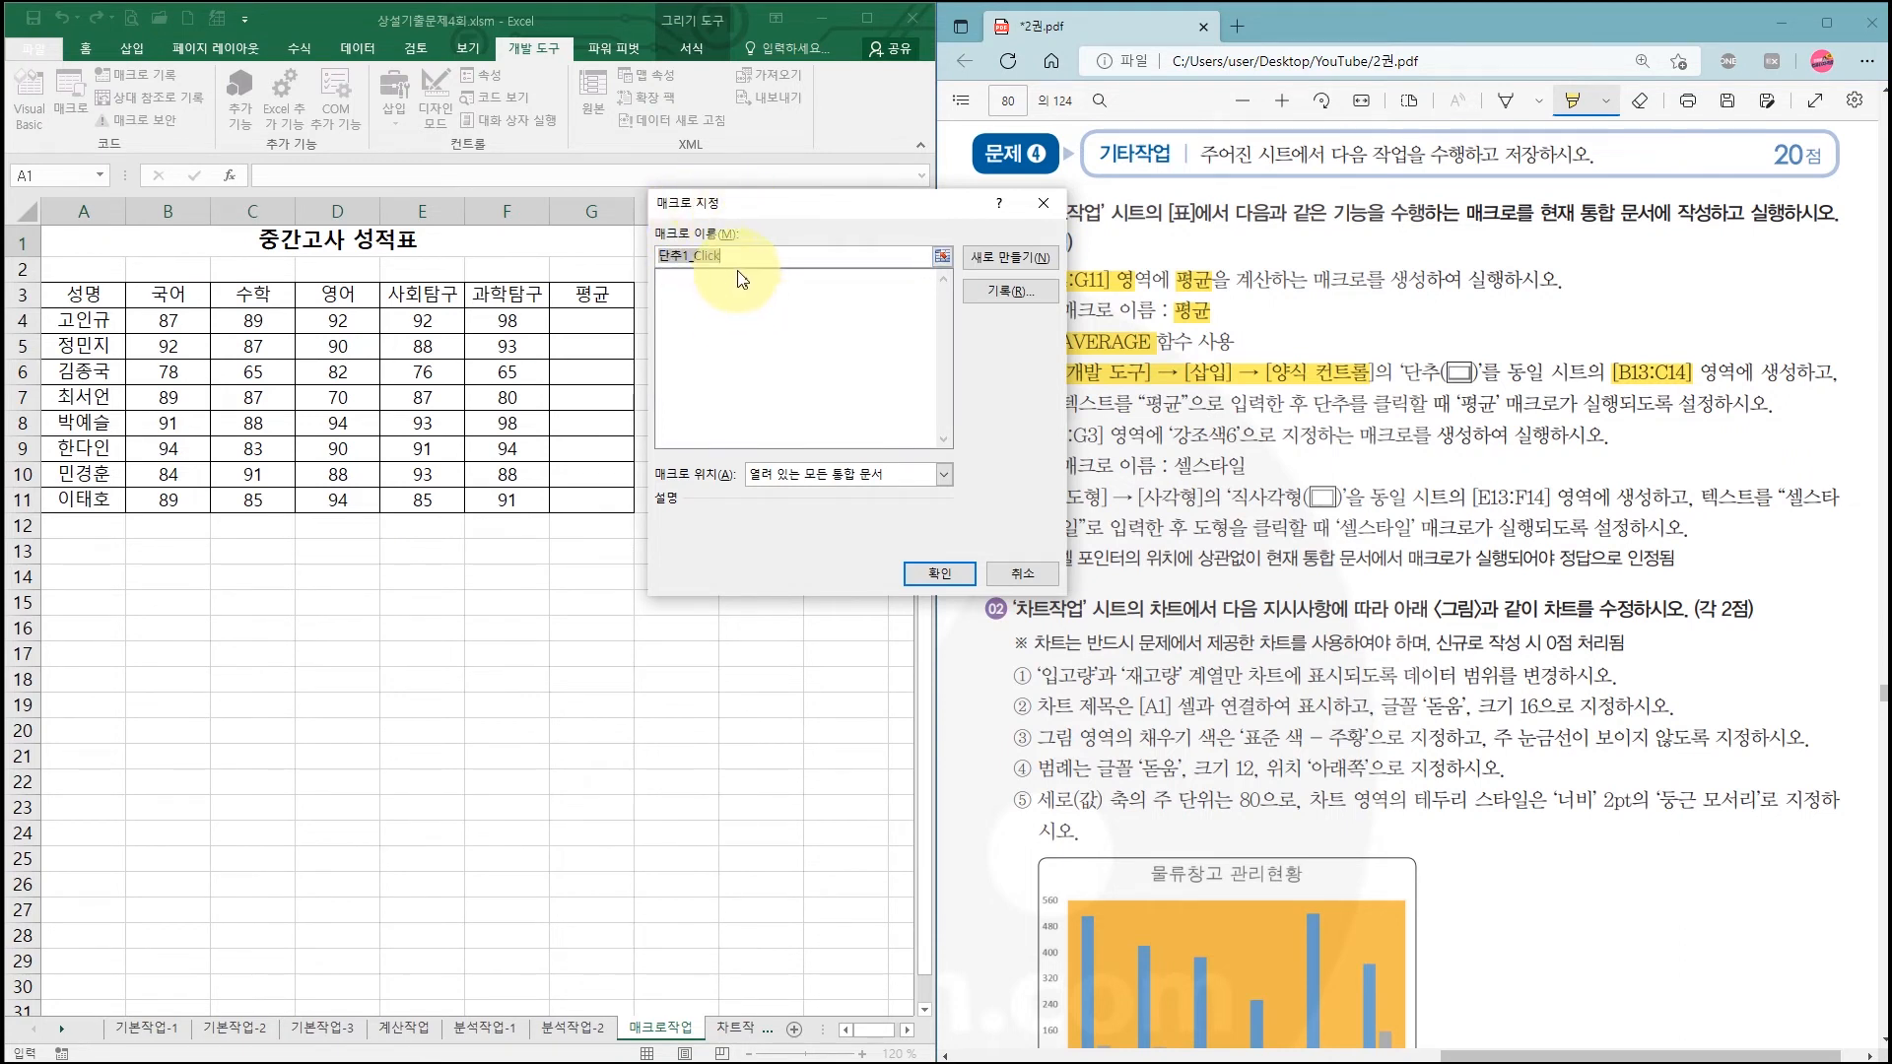
Step: Name the button's new macro 평균 and start recording it in this workbook
type("vud")
key("BackSpace")
key("BackSpace")
key("BackSpace")
key("Hangul")
type("평균")
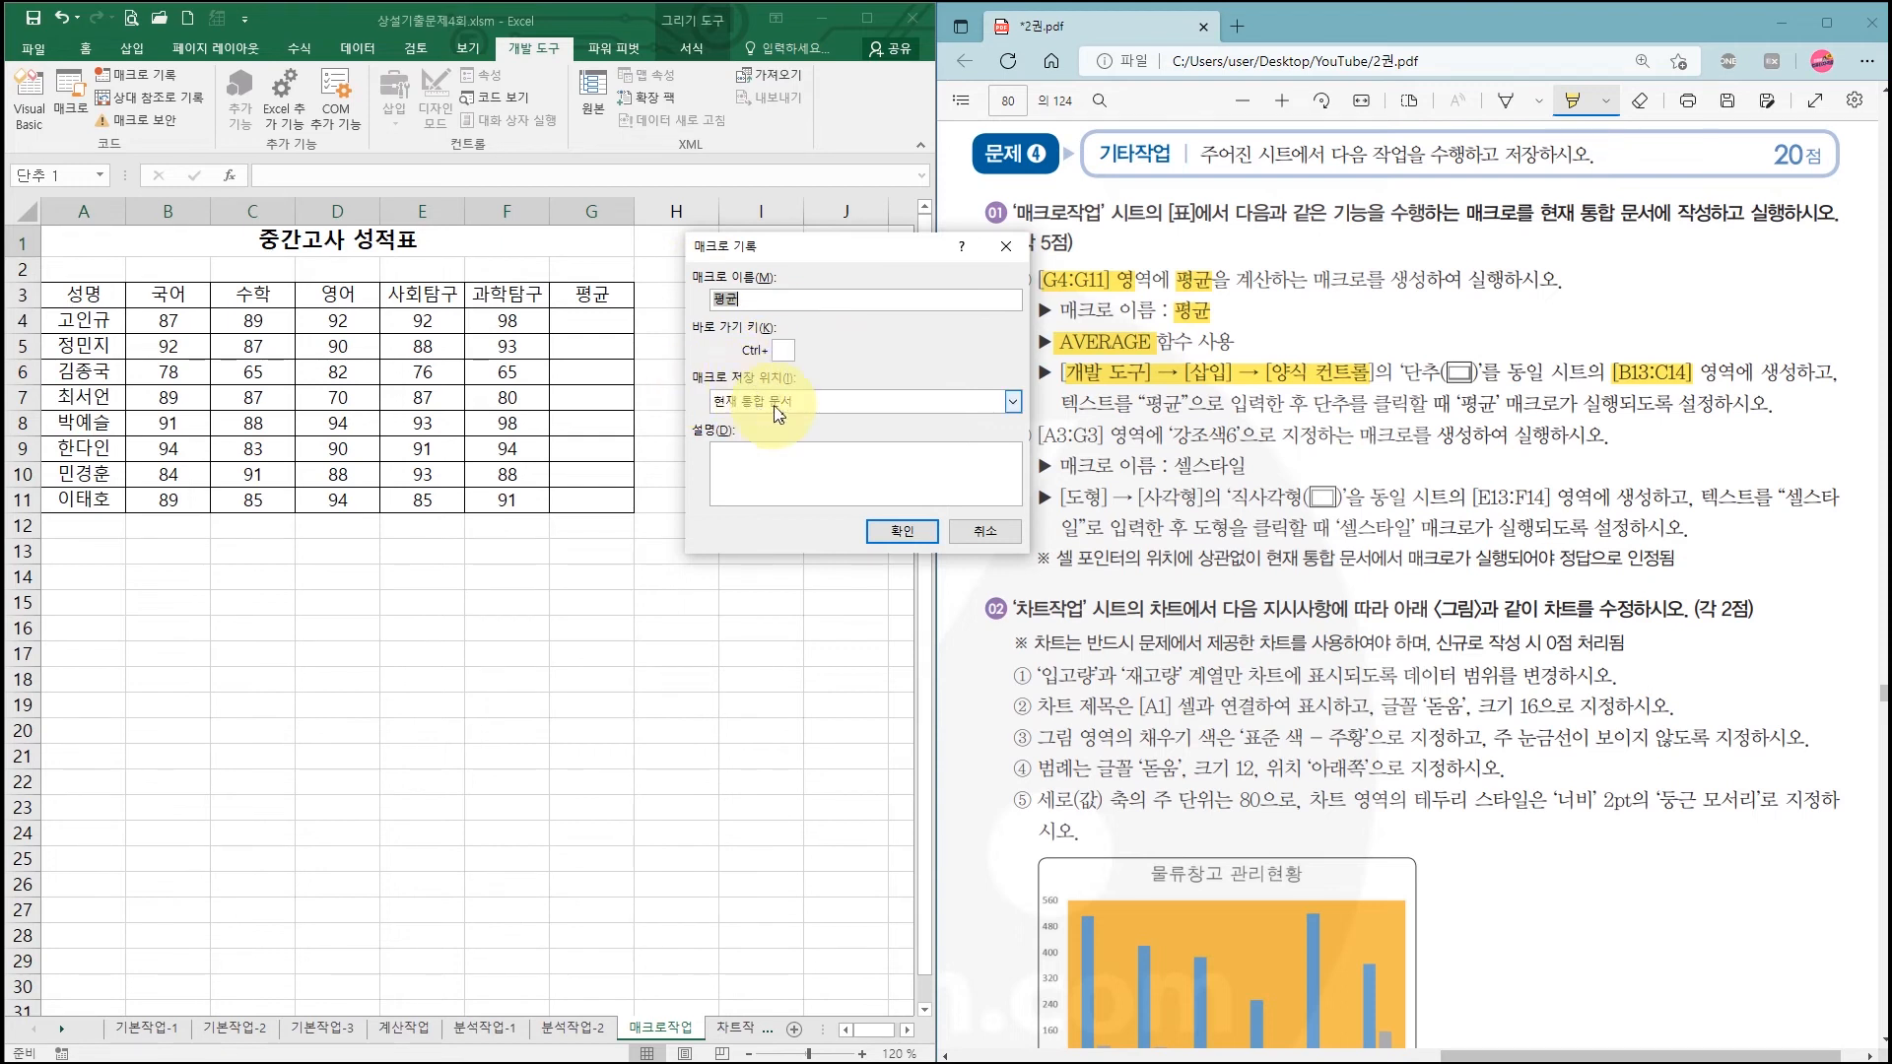
left_click(893, 534)
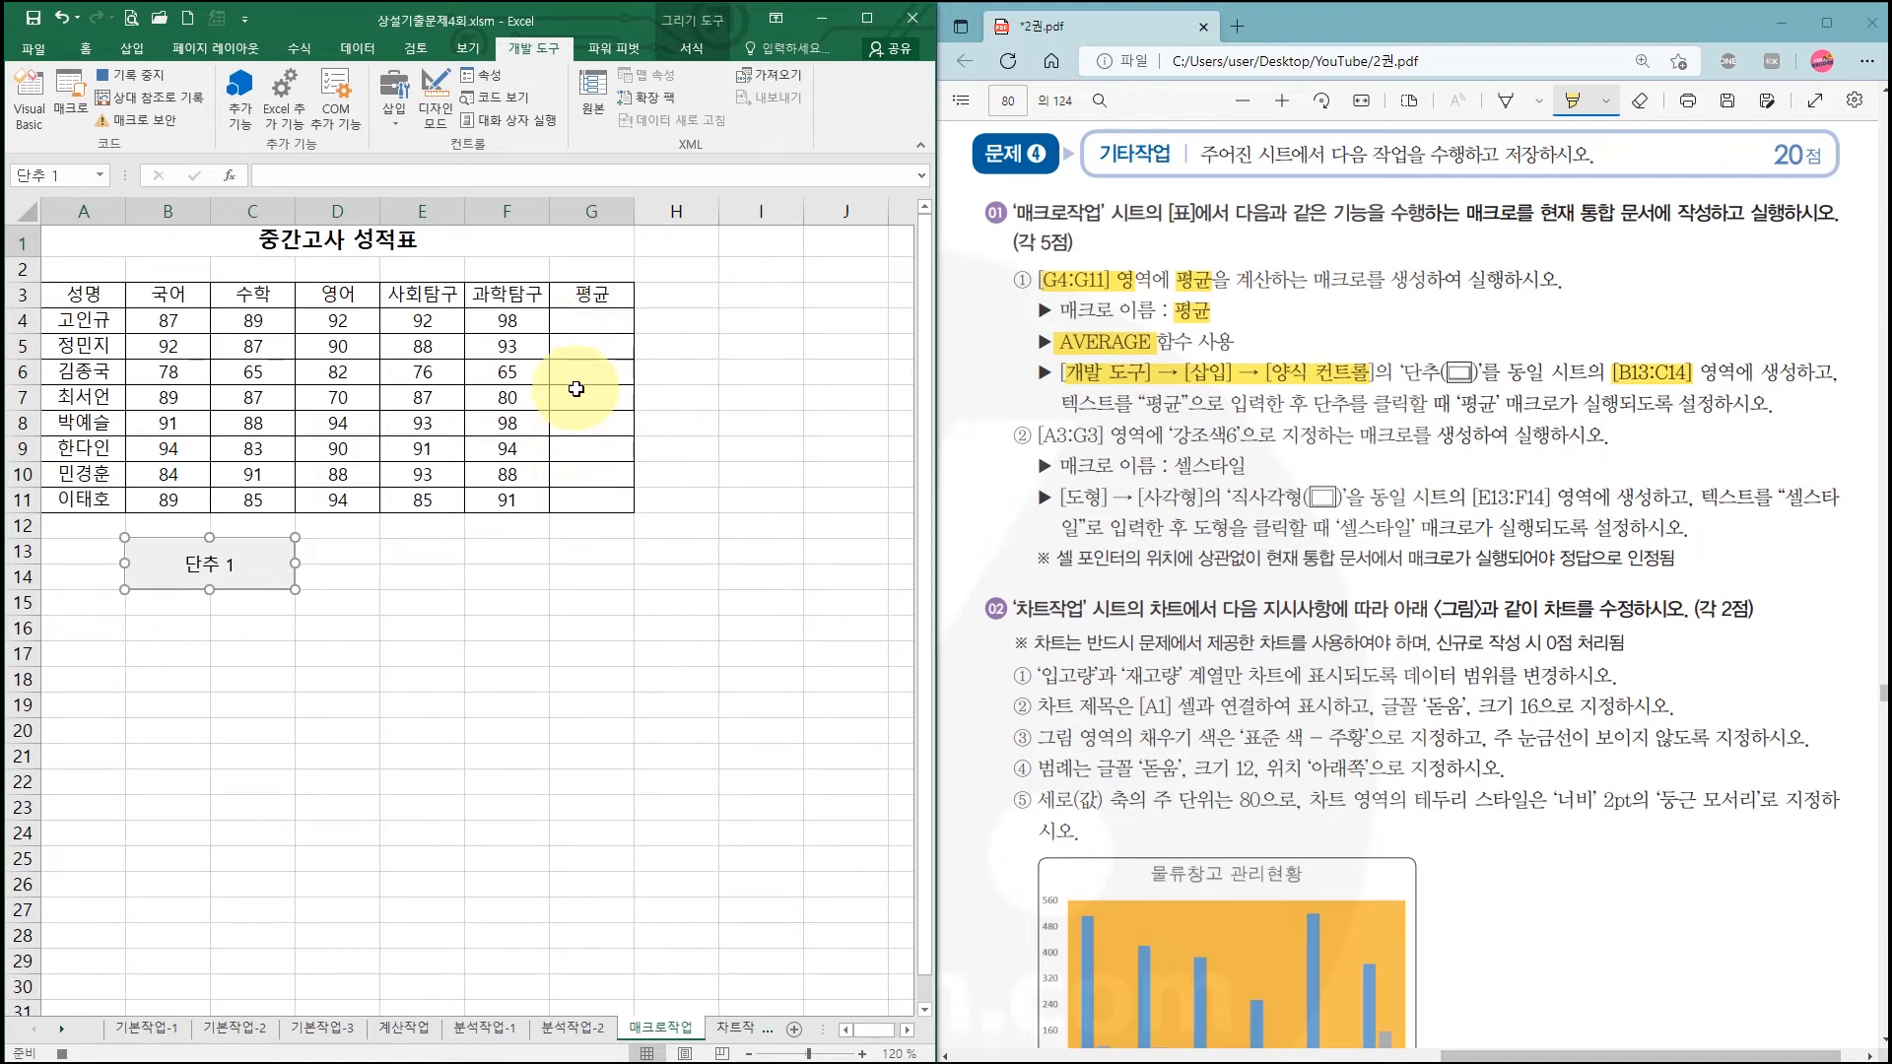
Step: Try an AVERAGE formula in G4, fill it down to G11, then clear G4:G11
left_click(583, 325)
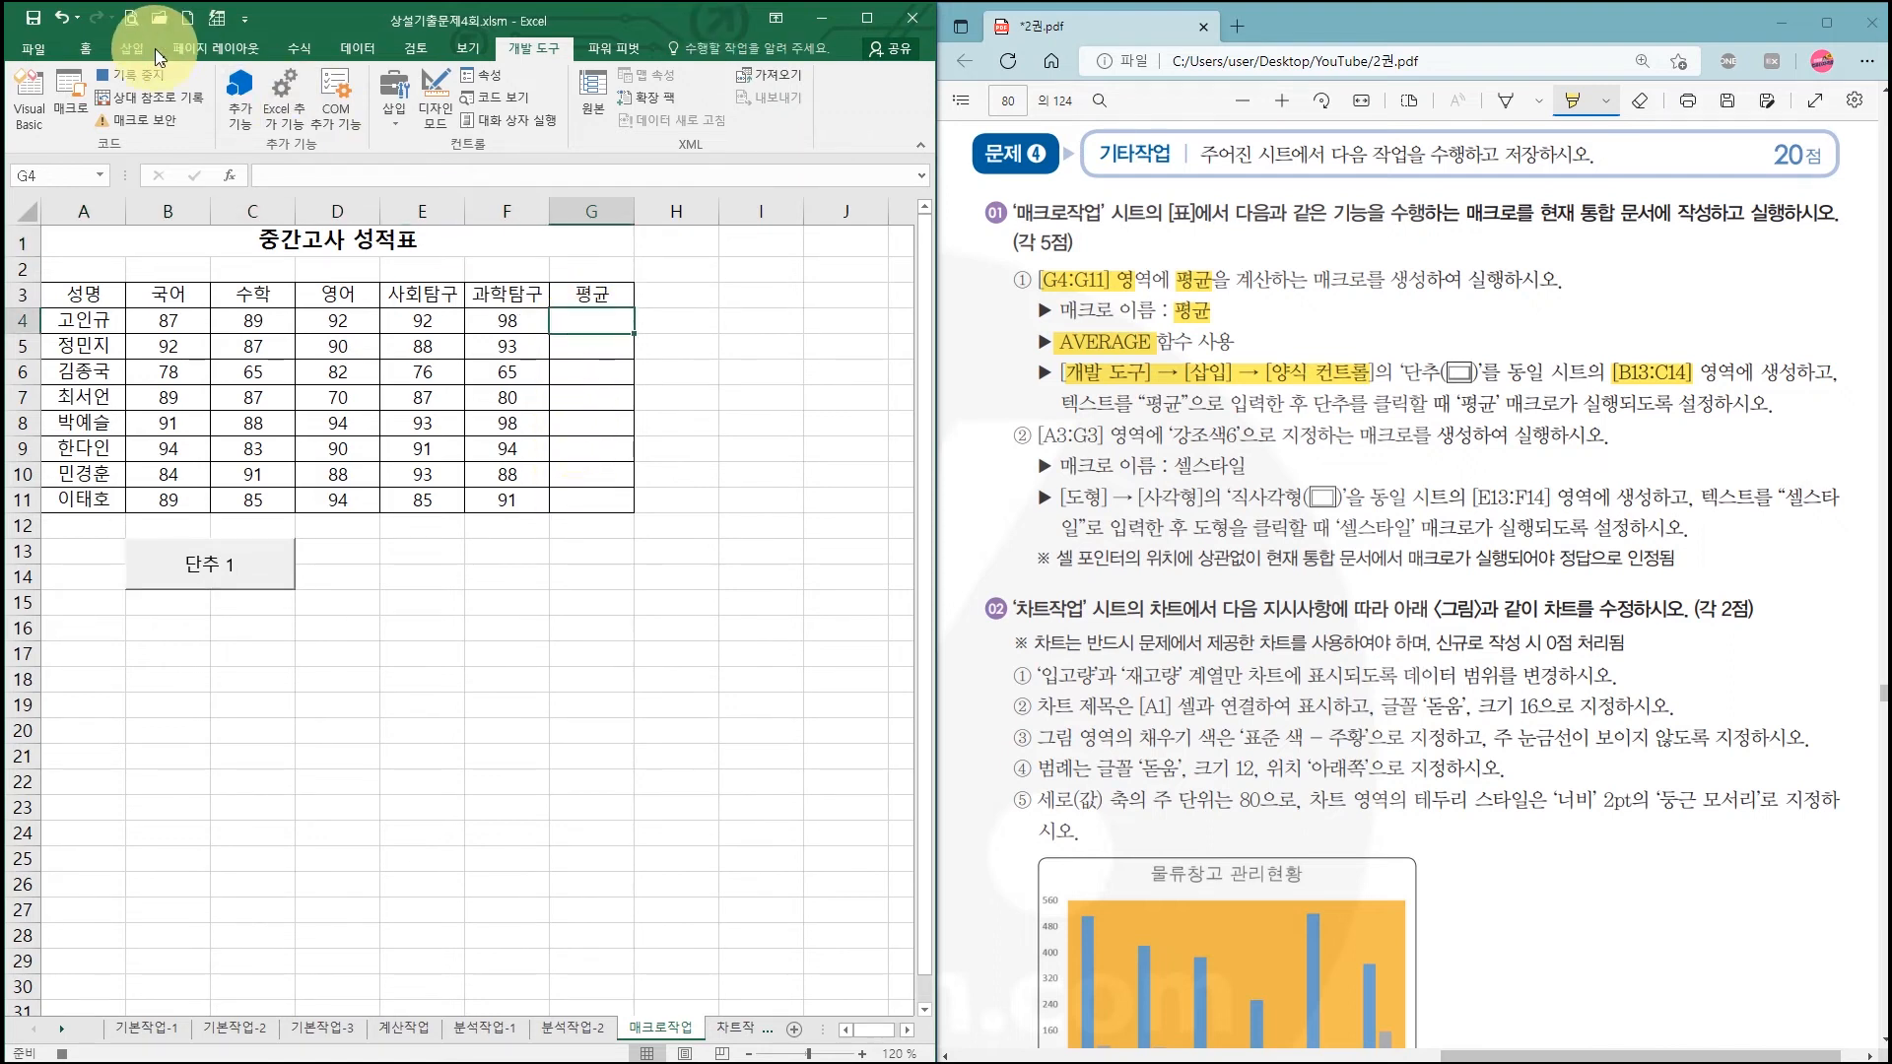
left_click(89, 48)
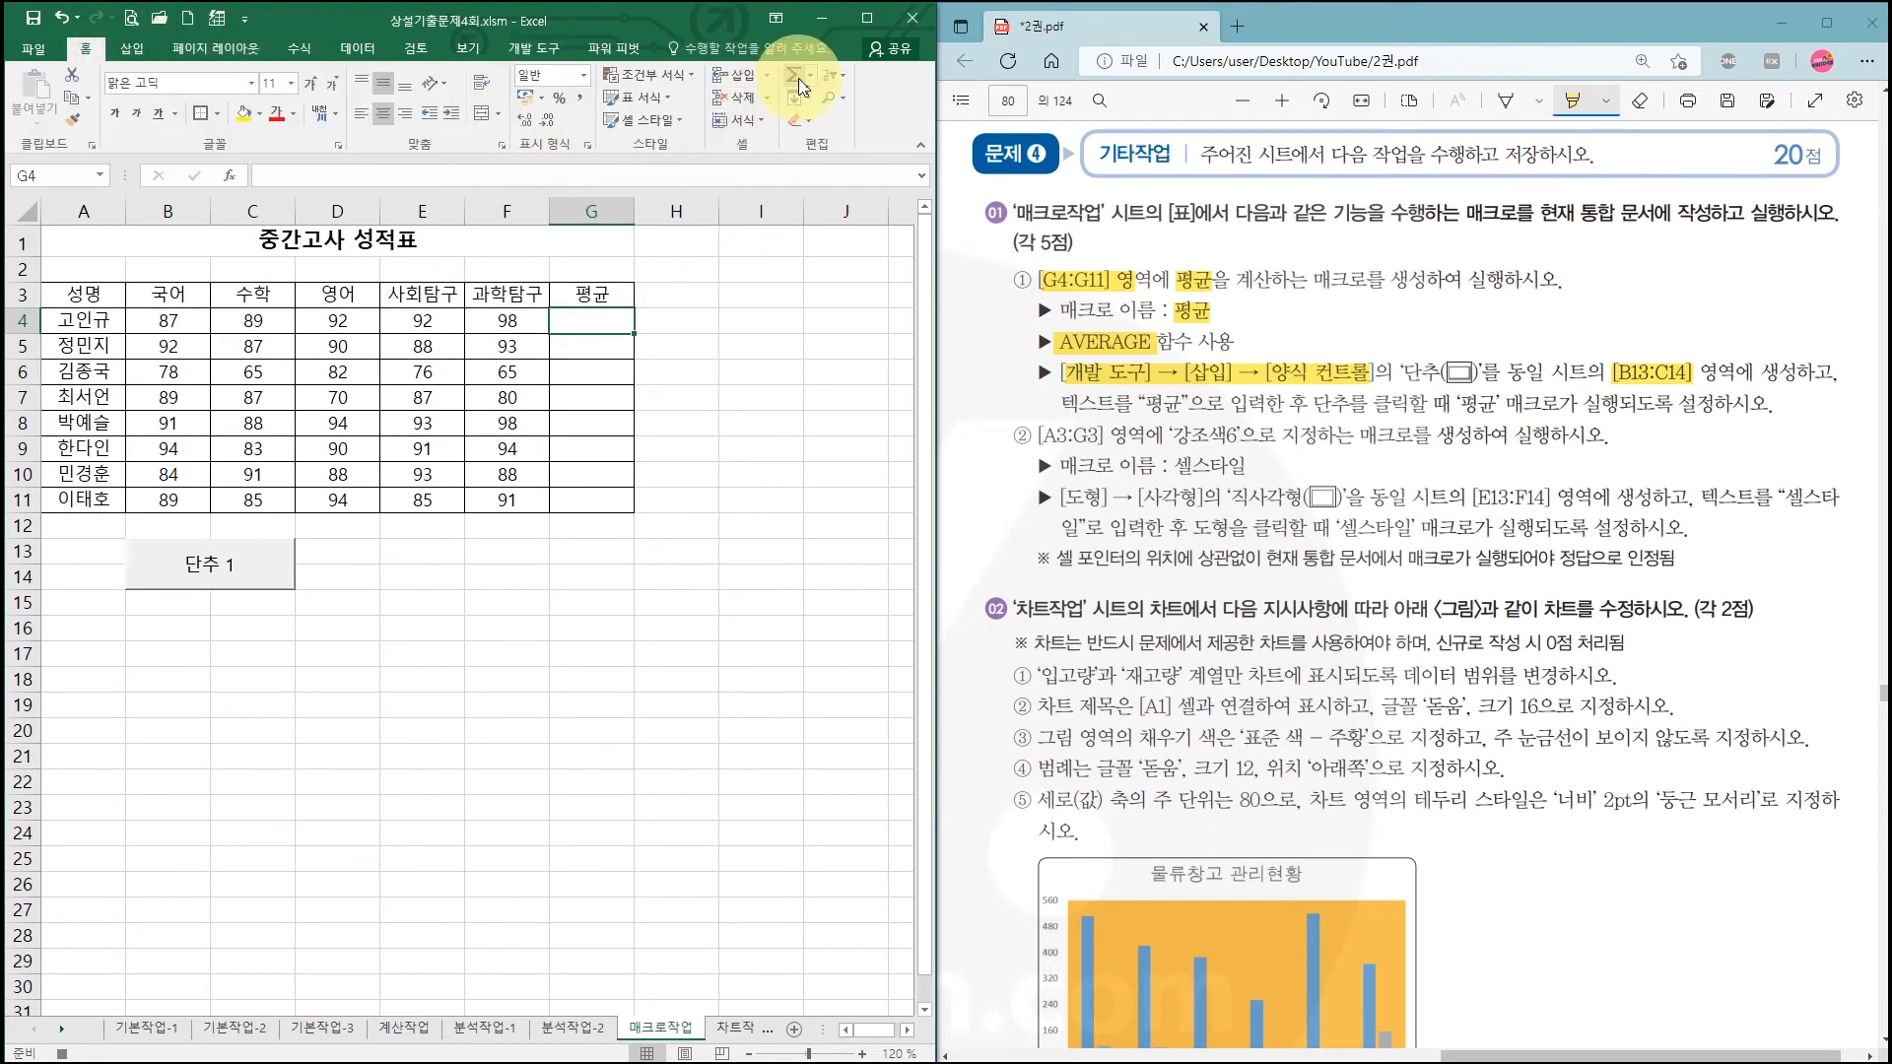
left_click(866, 19)
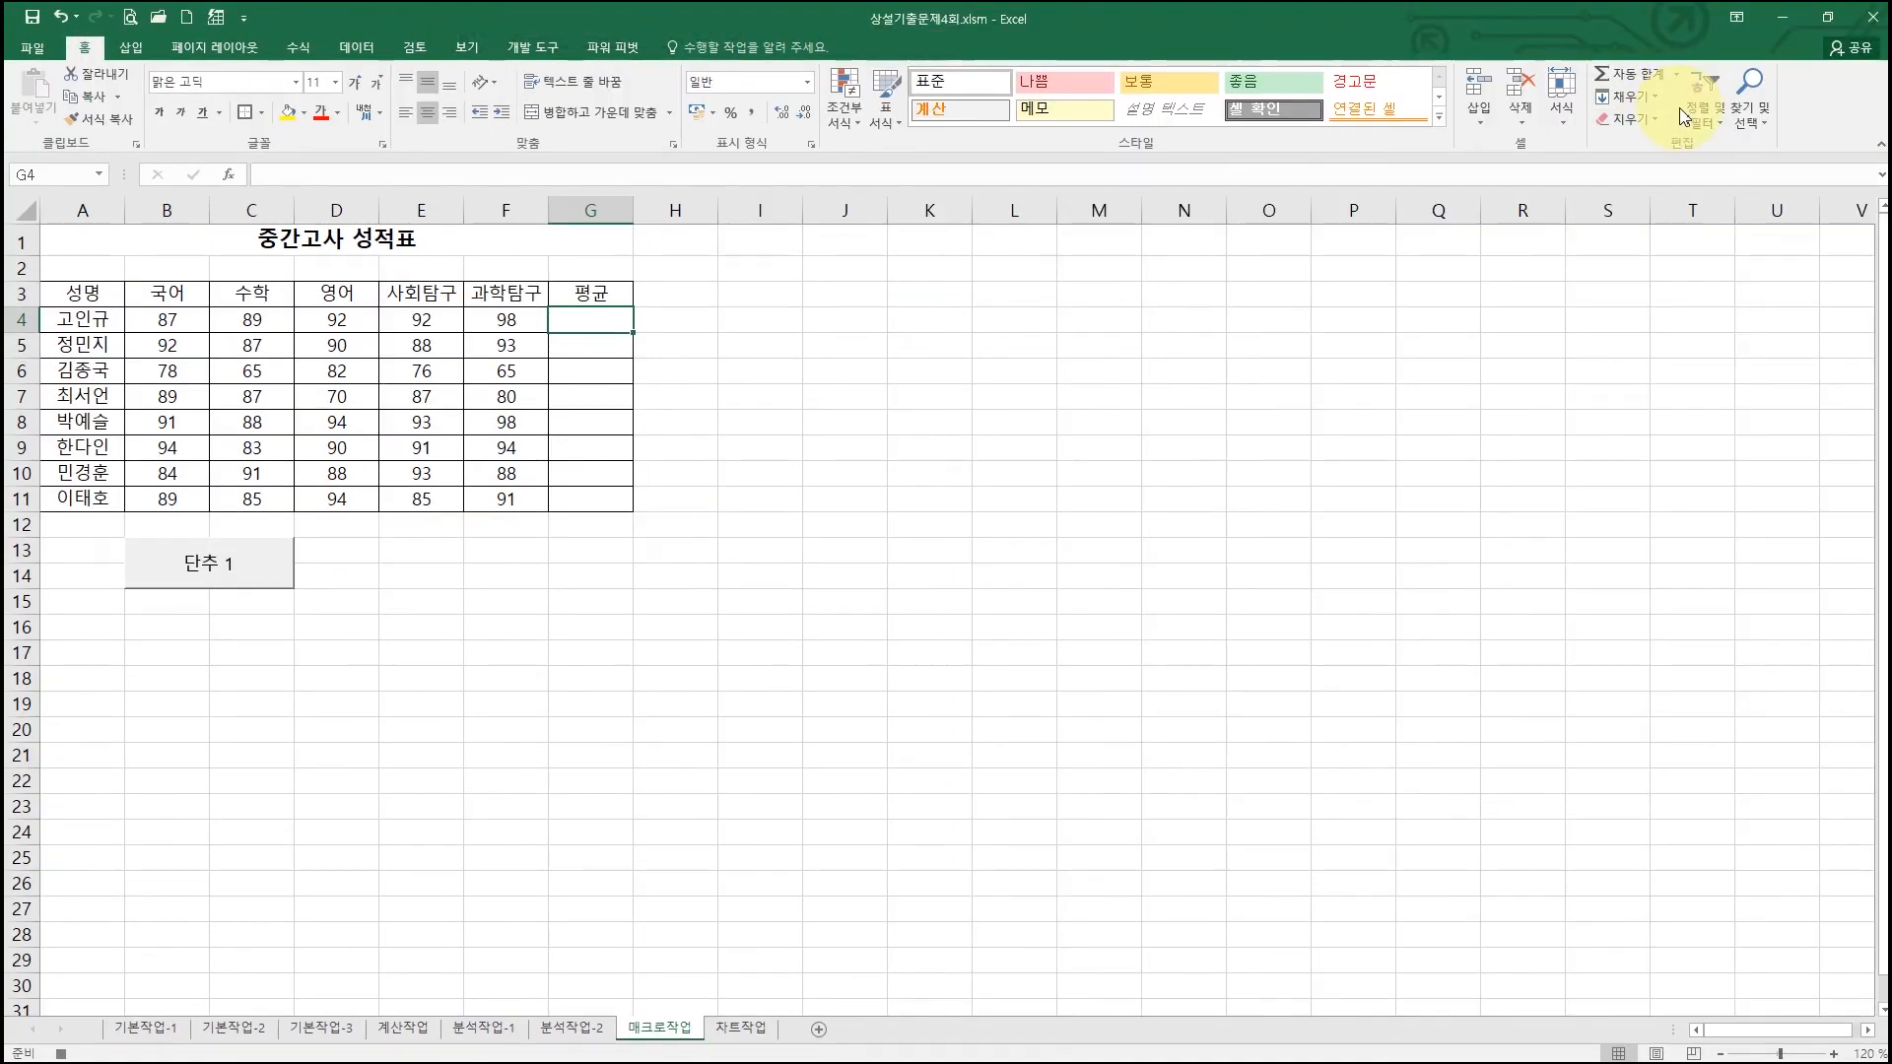
left_click(1680, 77)
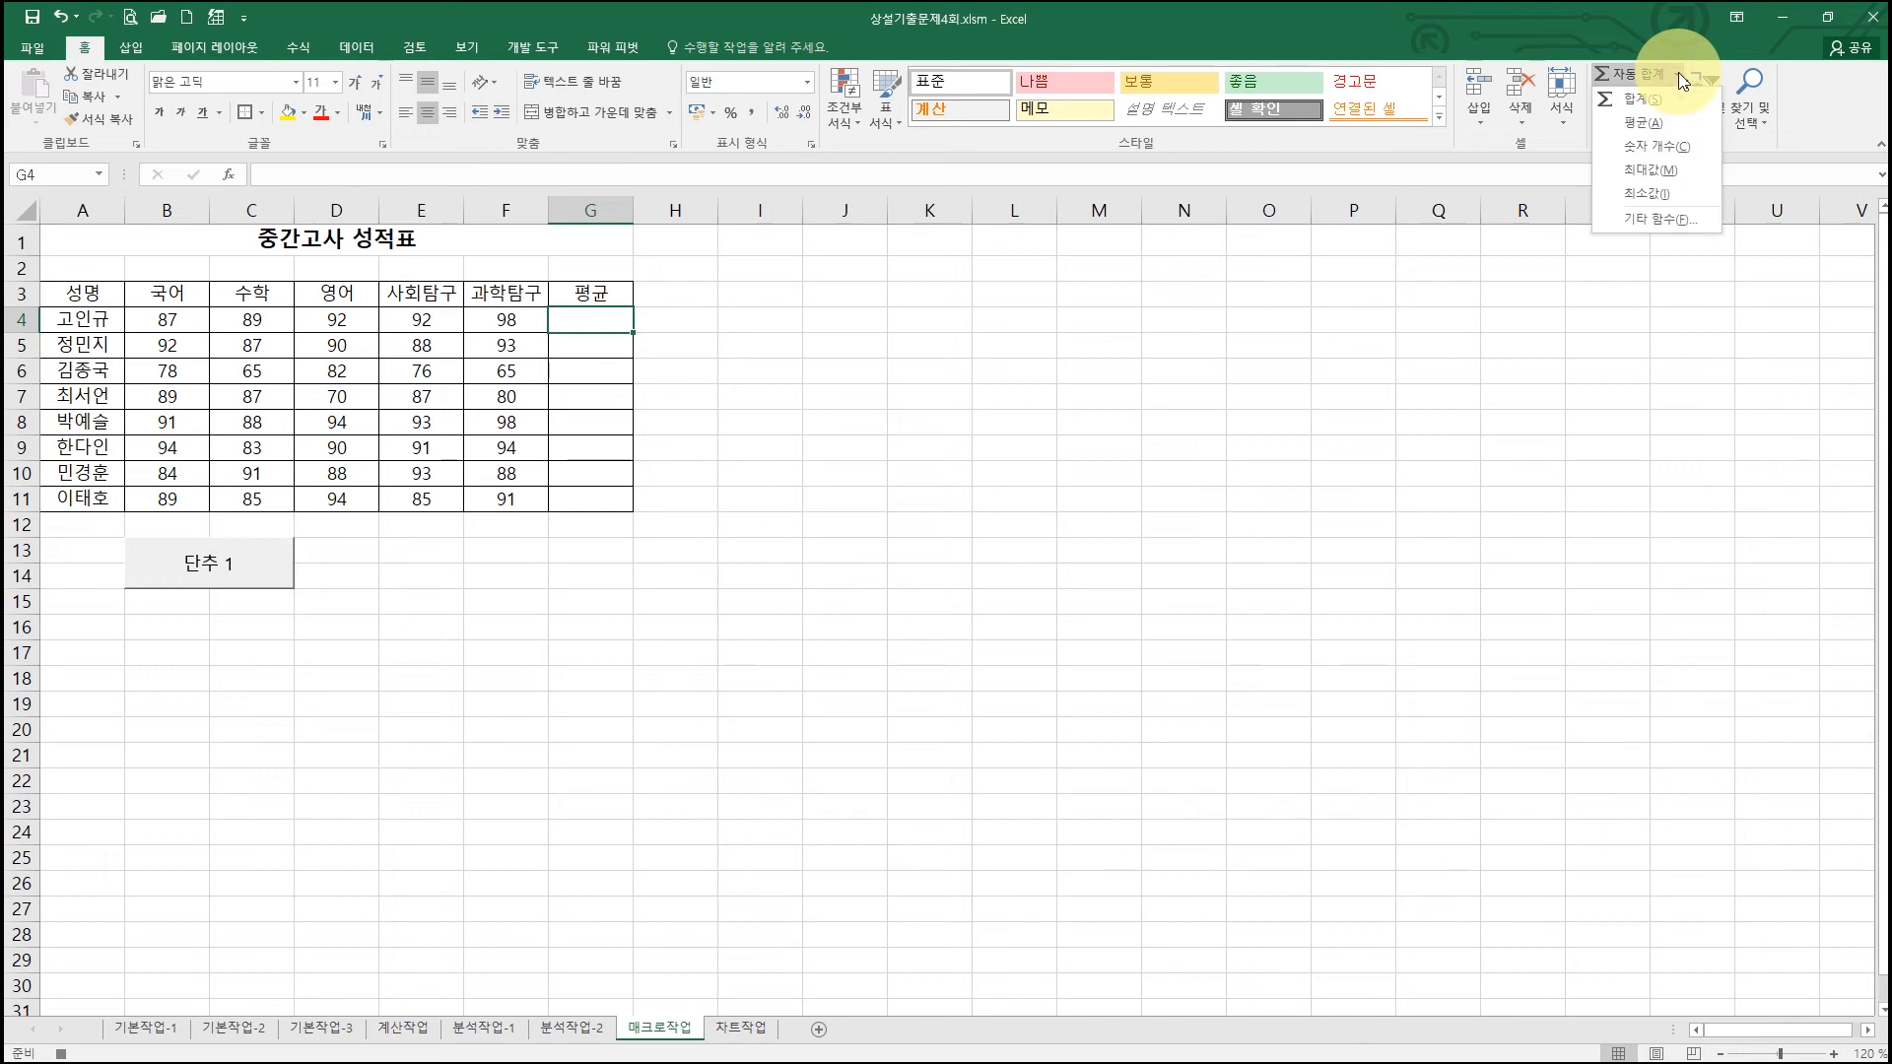
left_click(1669, 121)
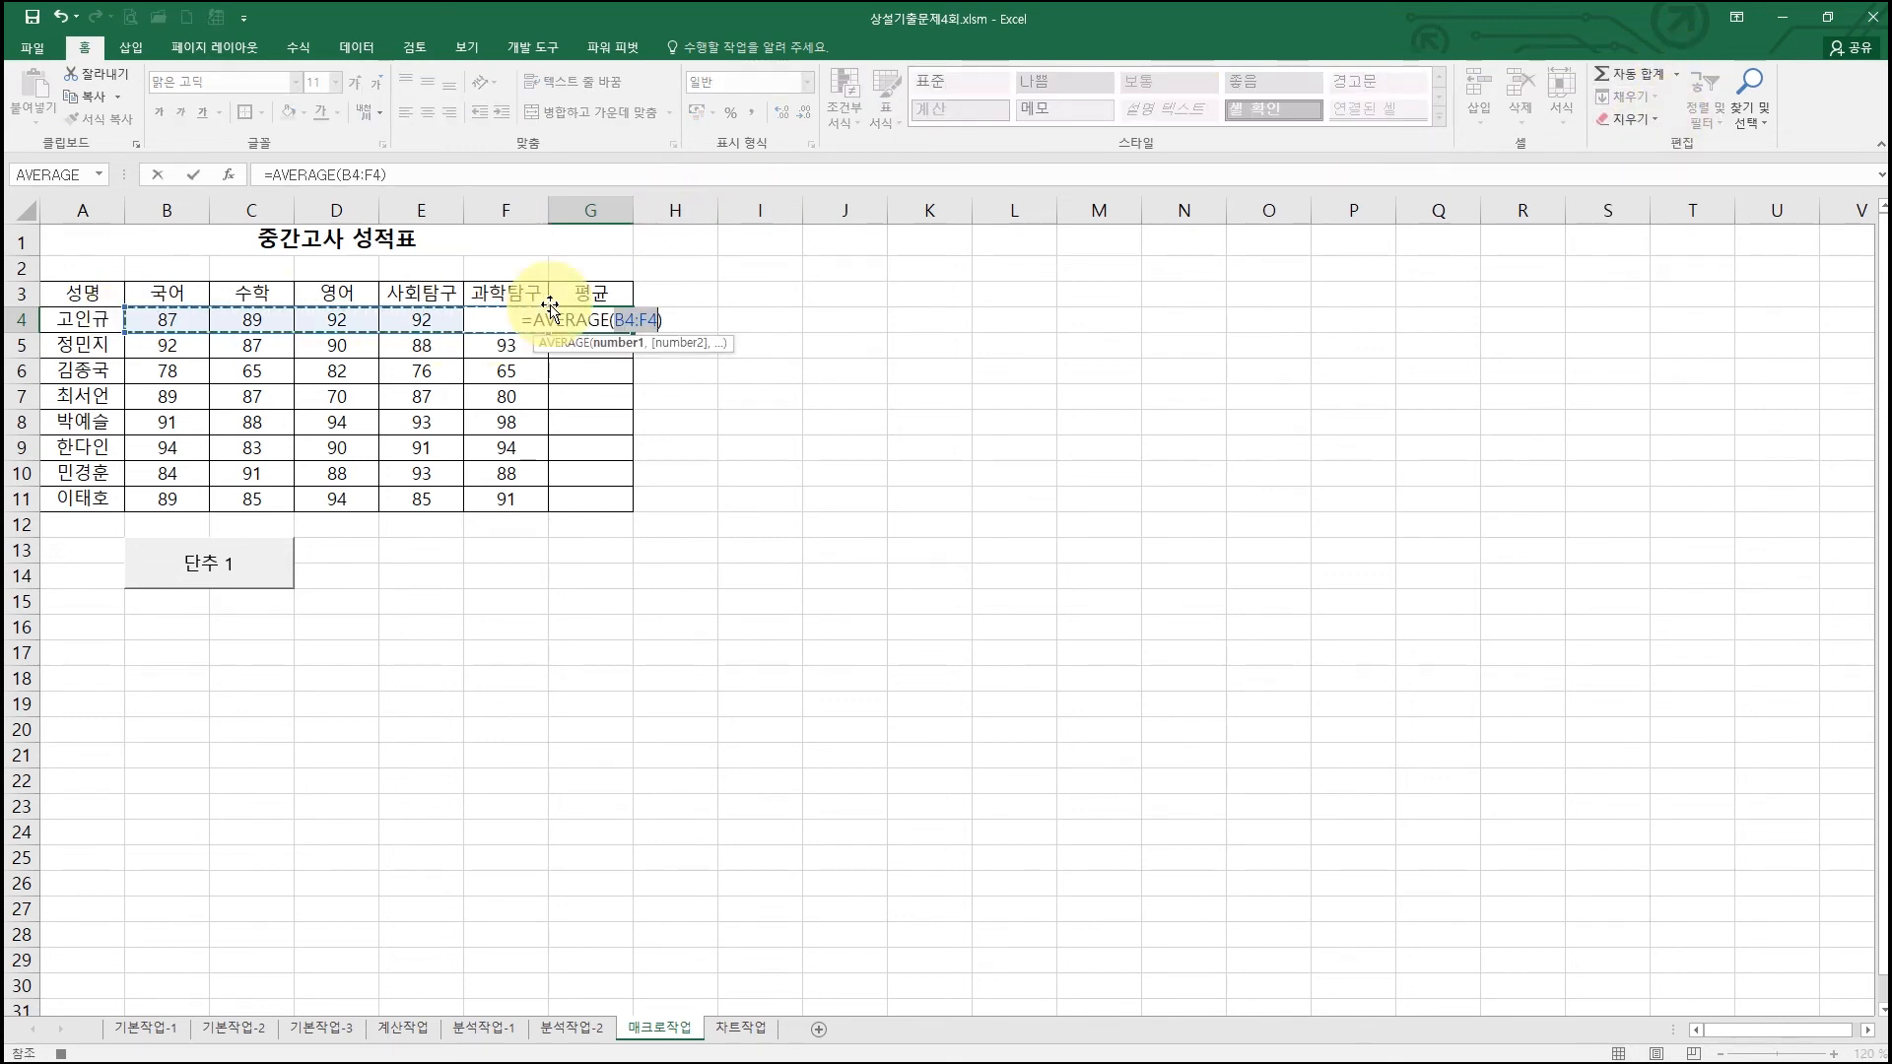
key("Return")
left_click(606, 320)
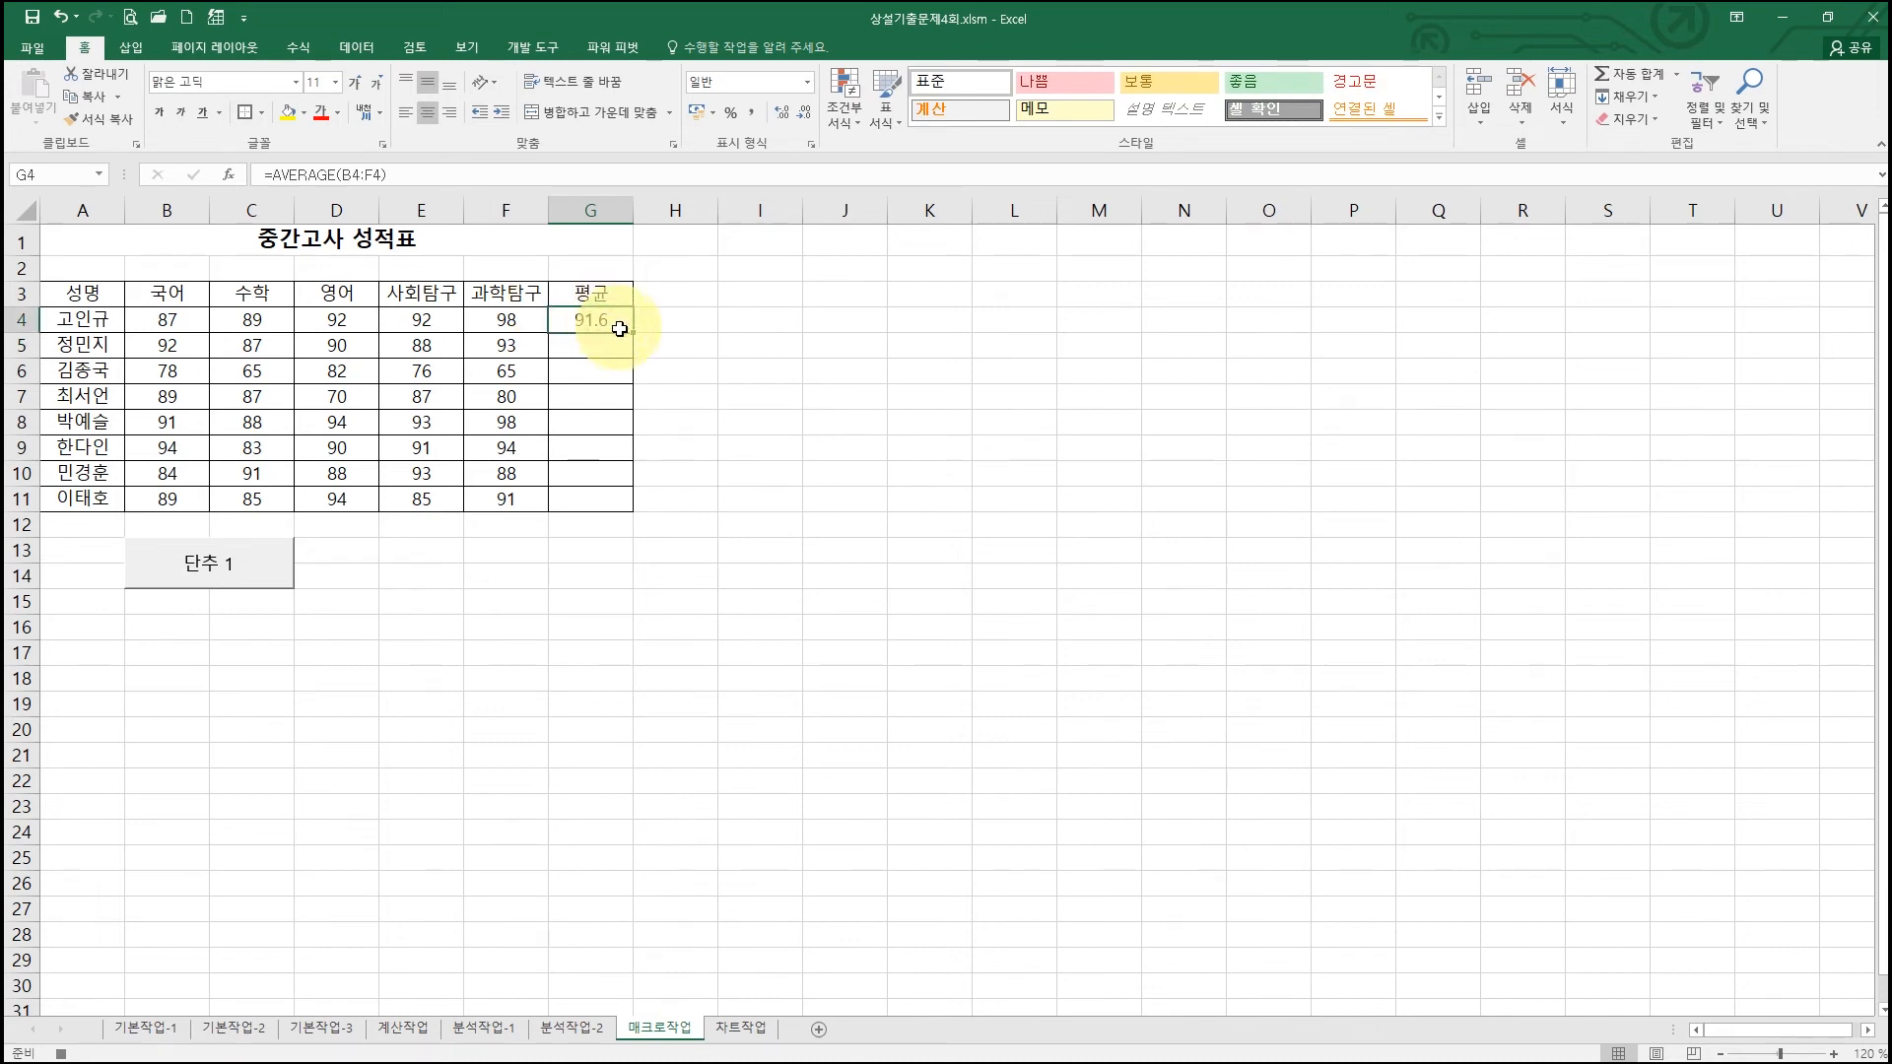
left_click_drag(633, 333, 629, 510)
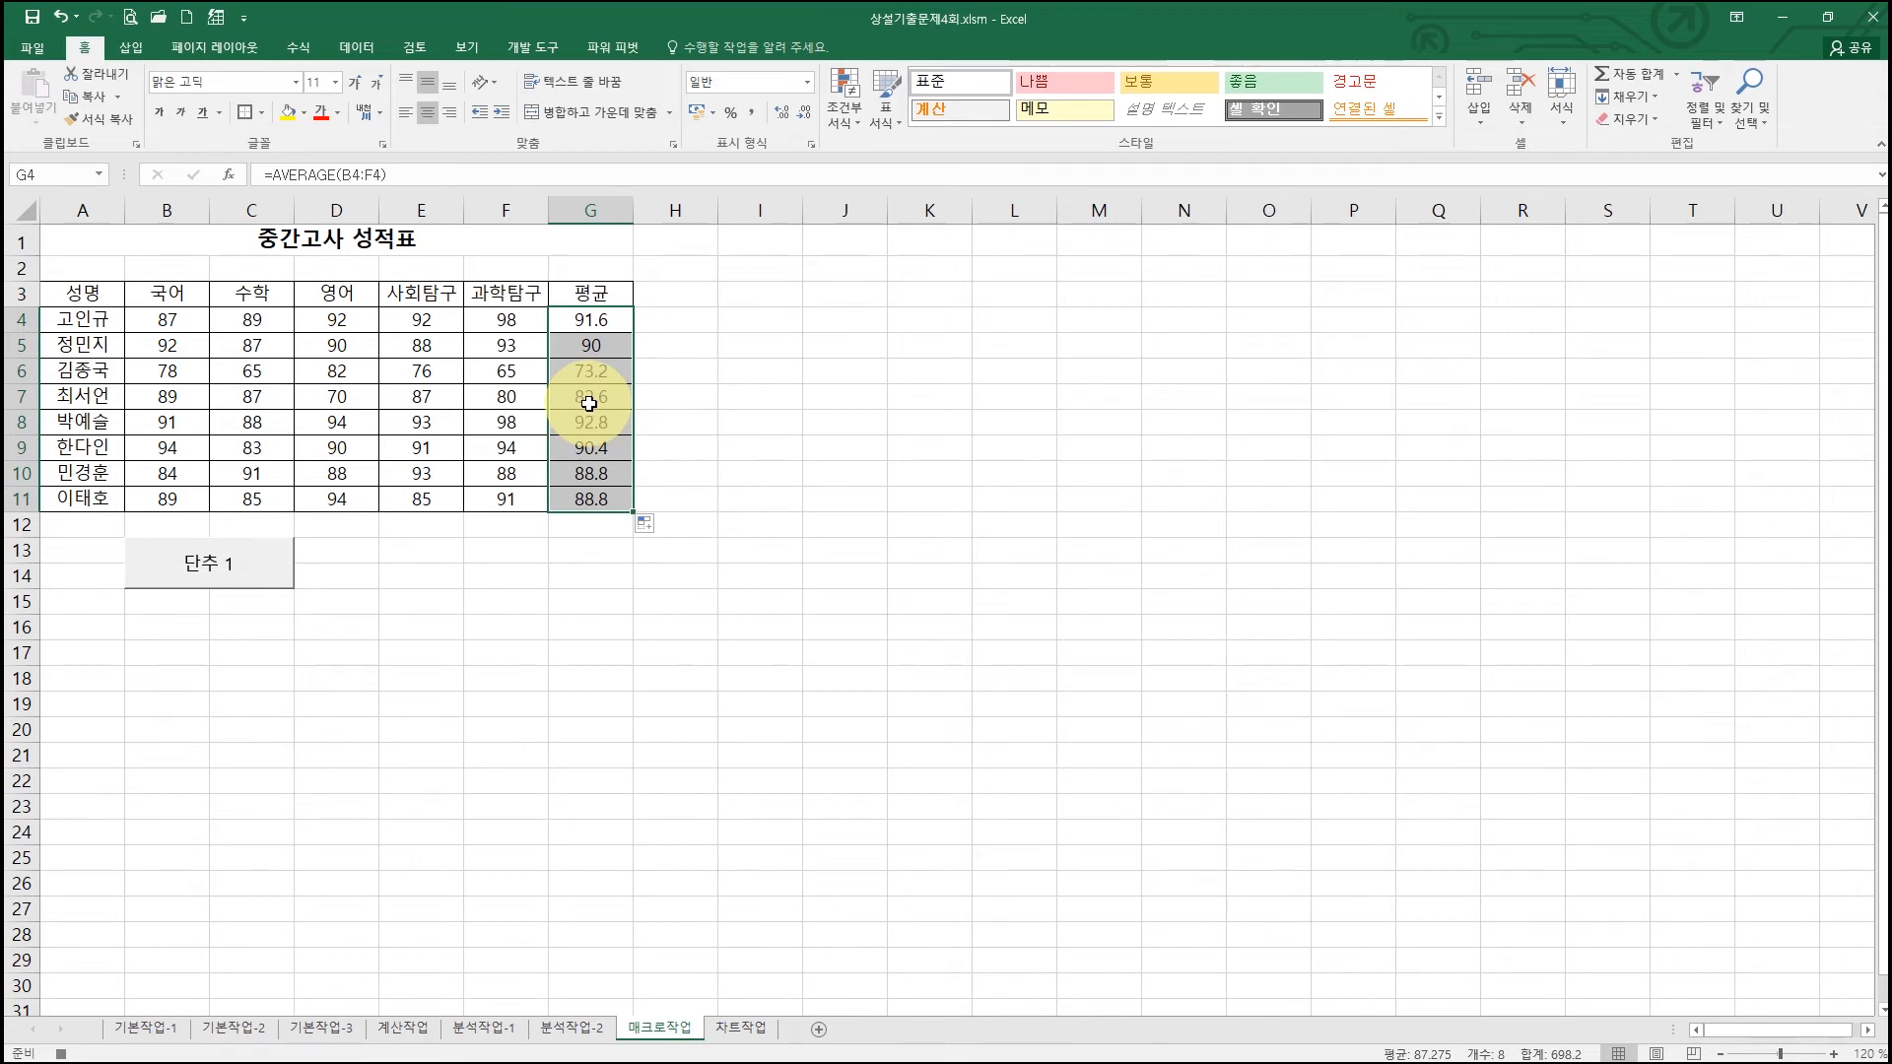
key("Delete")
Step: Fill G4:G11 with each row's average using AutoSum Average over B4:G11
left_click_drag(170, 317, 582, 496)
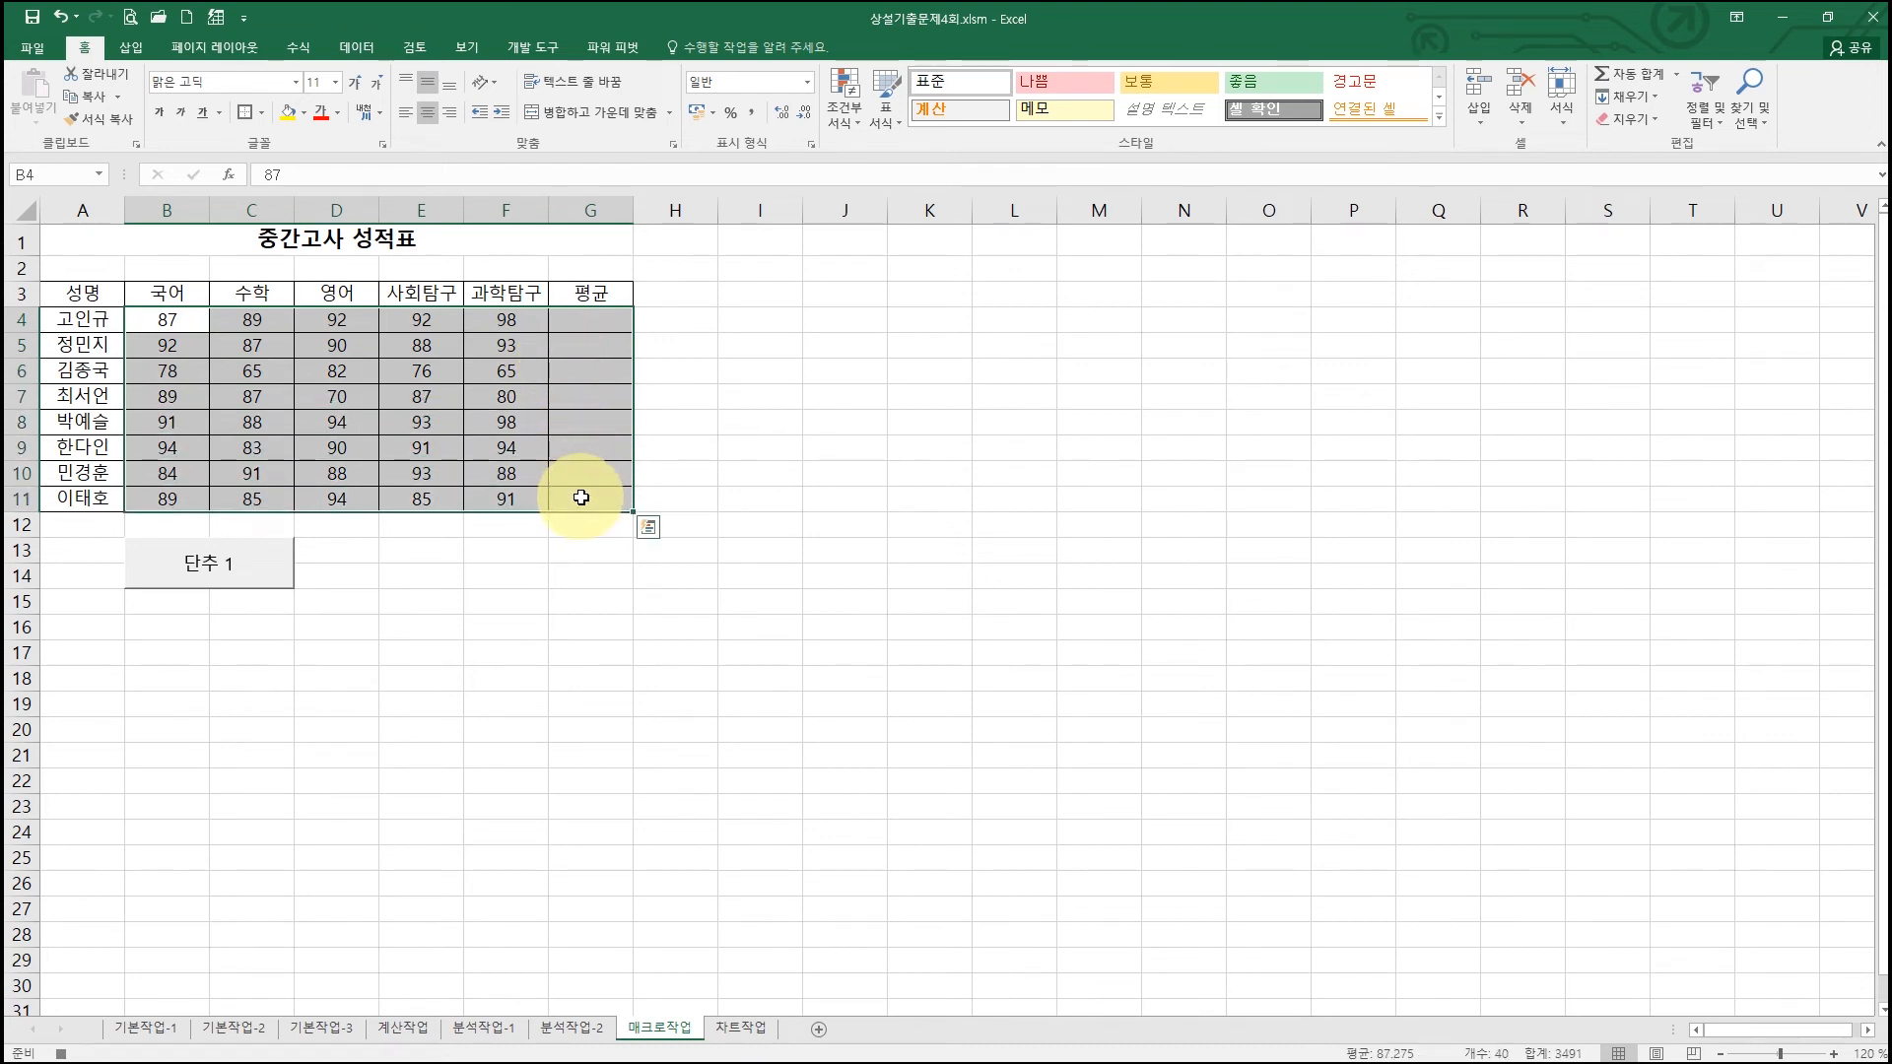
left_click(1675, 74)
left_click(1653, 126)
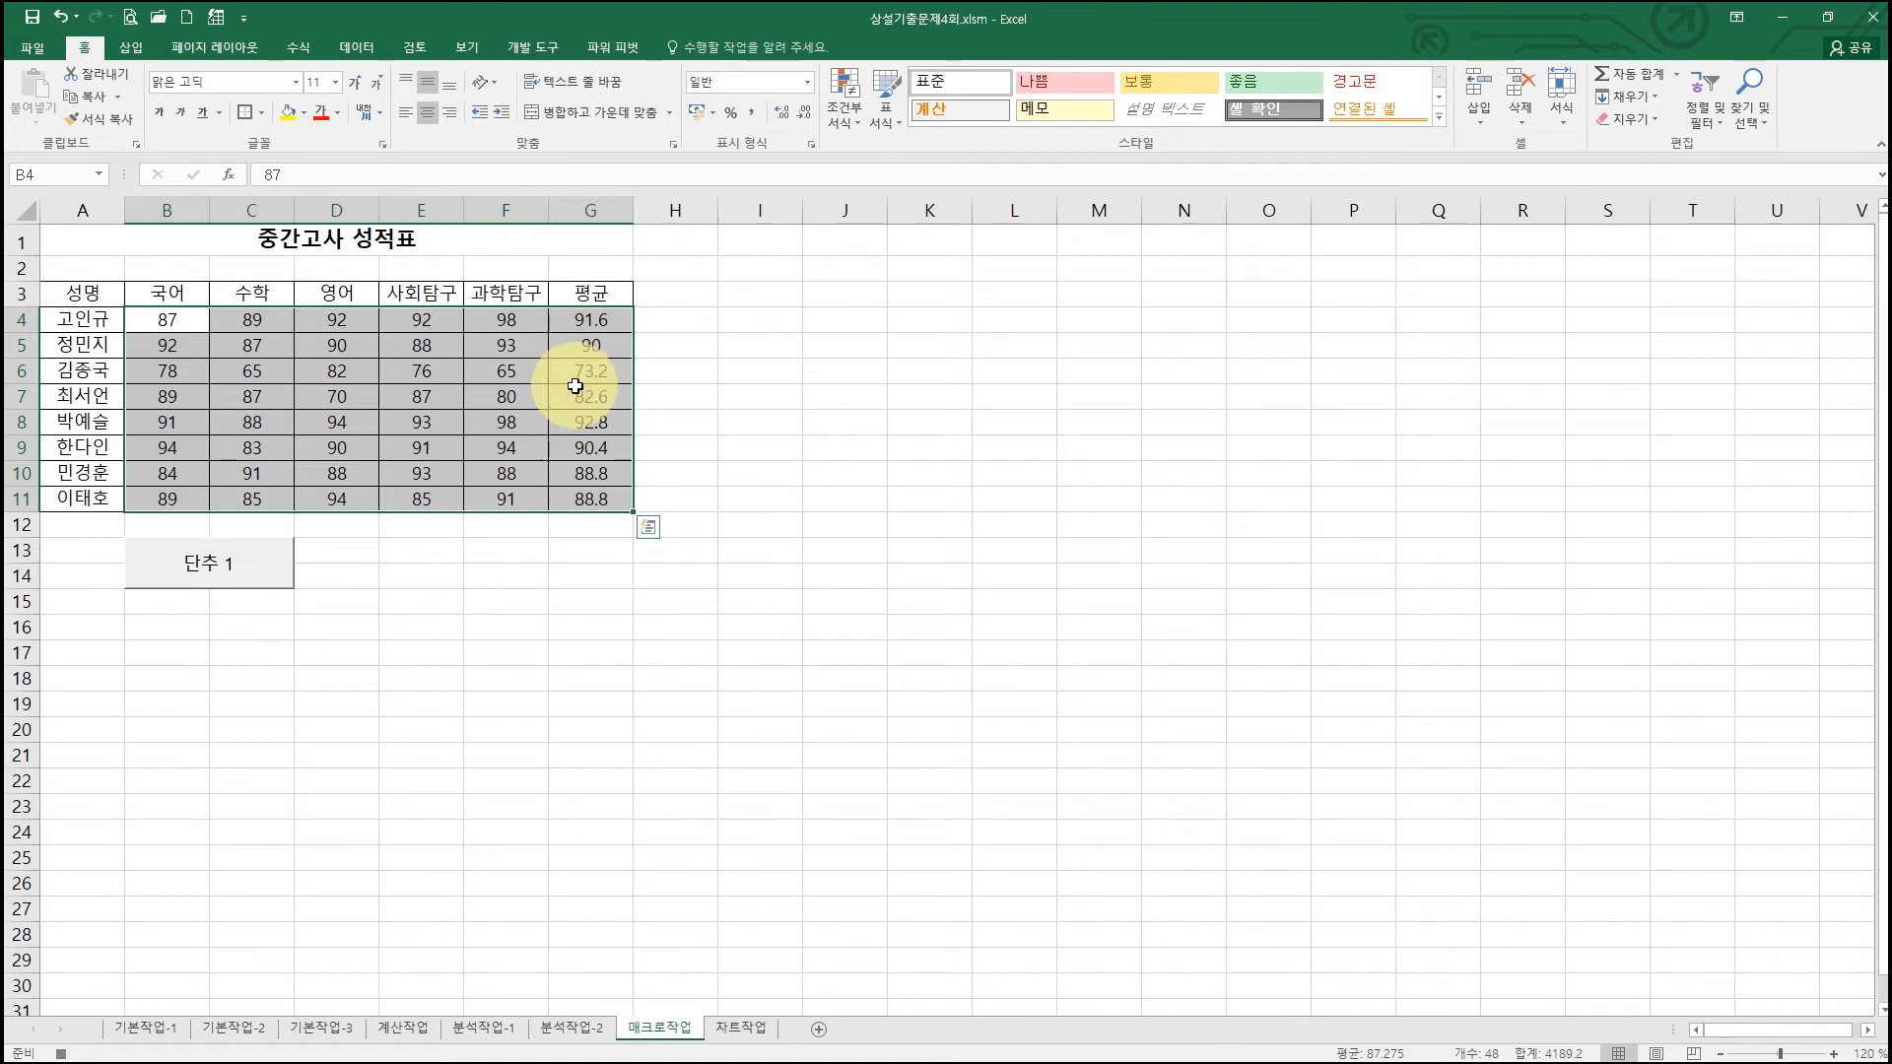
left_click(592, 318)
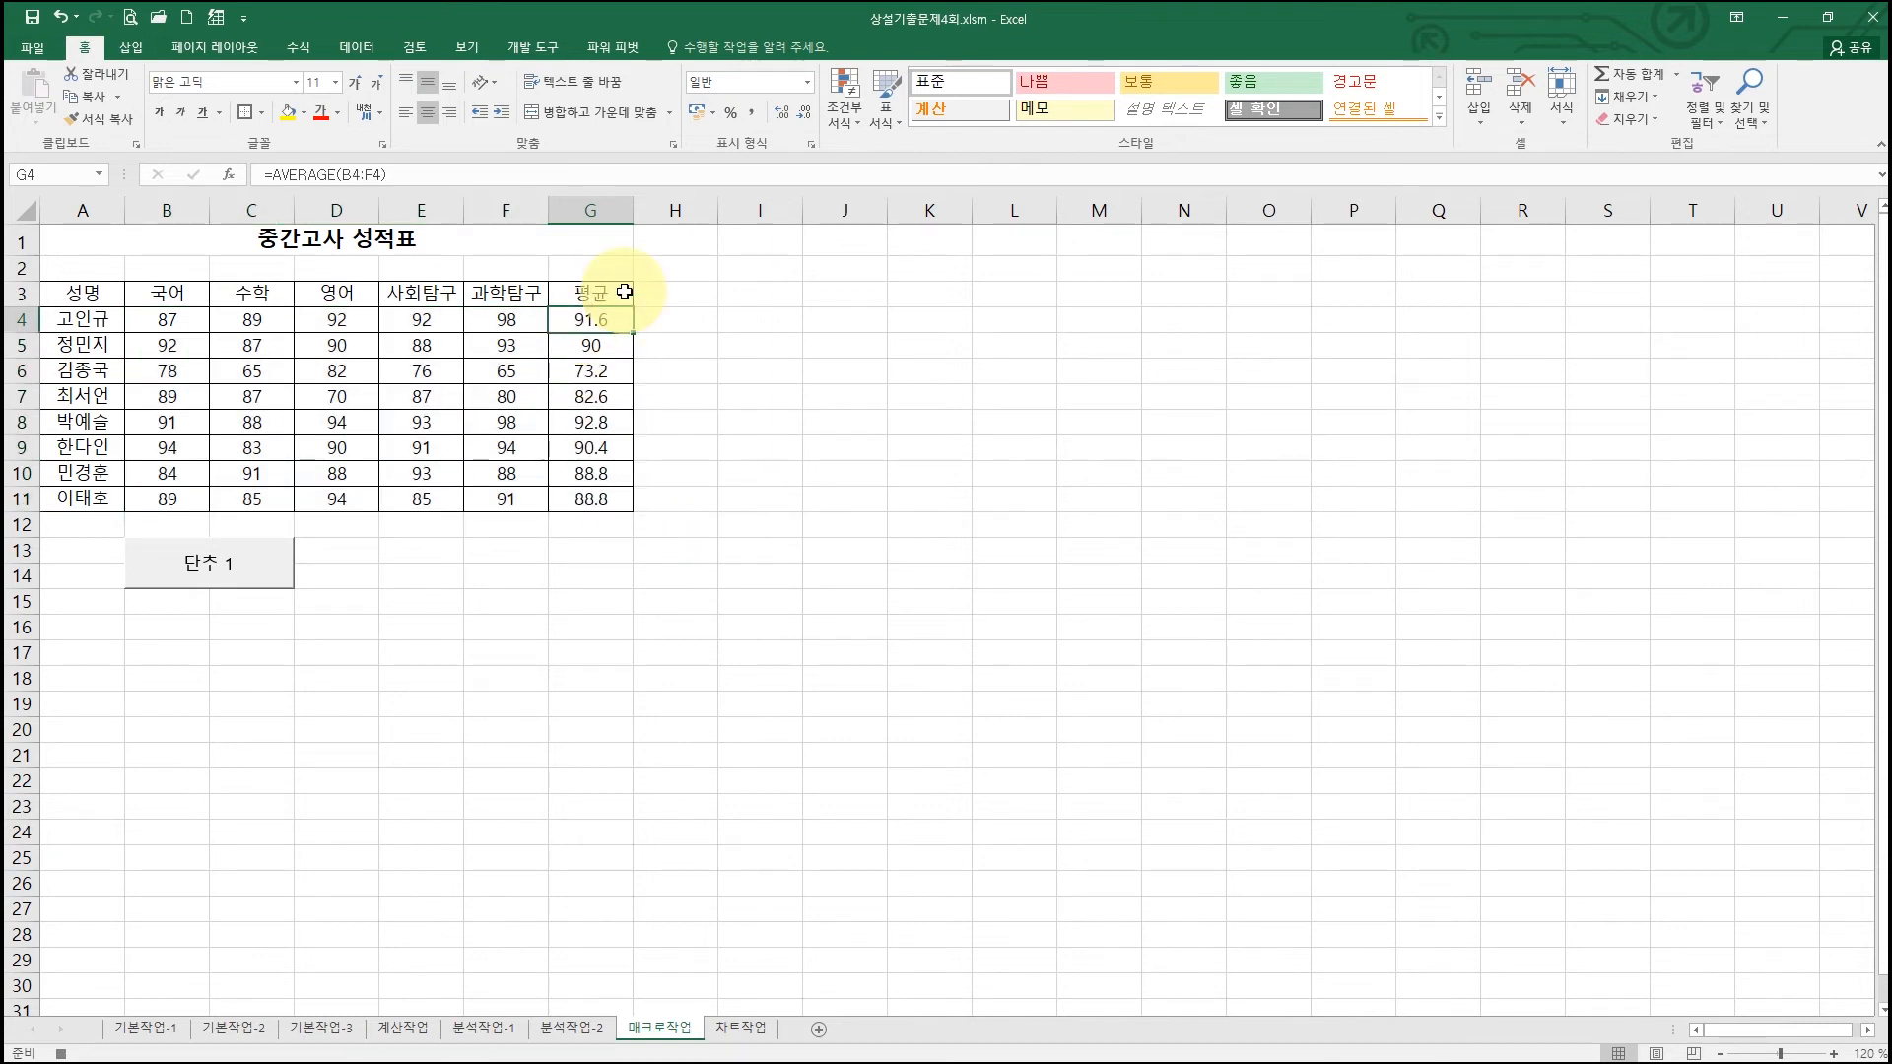
key("super+Left")
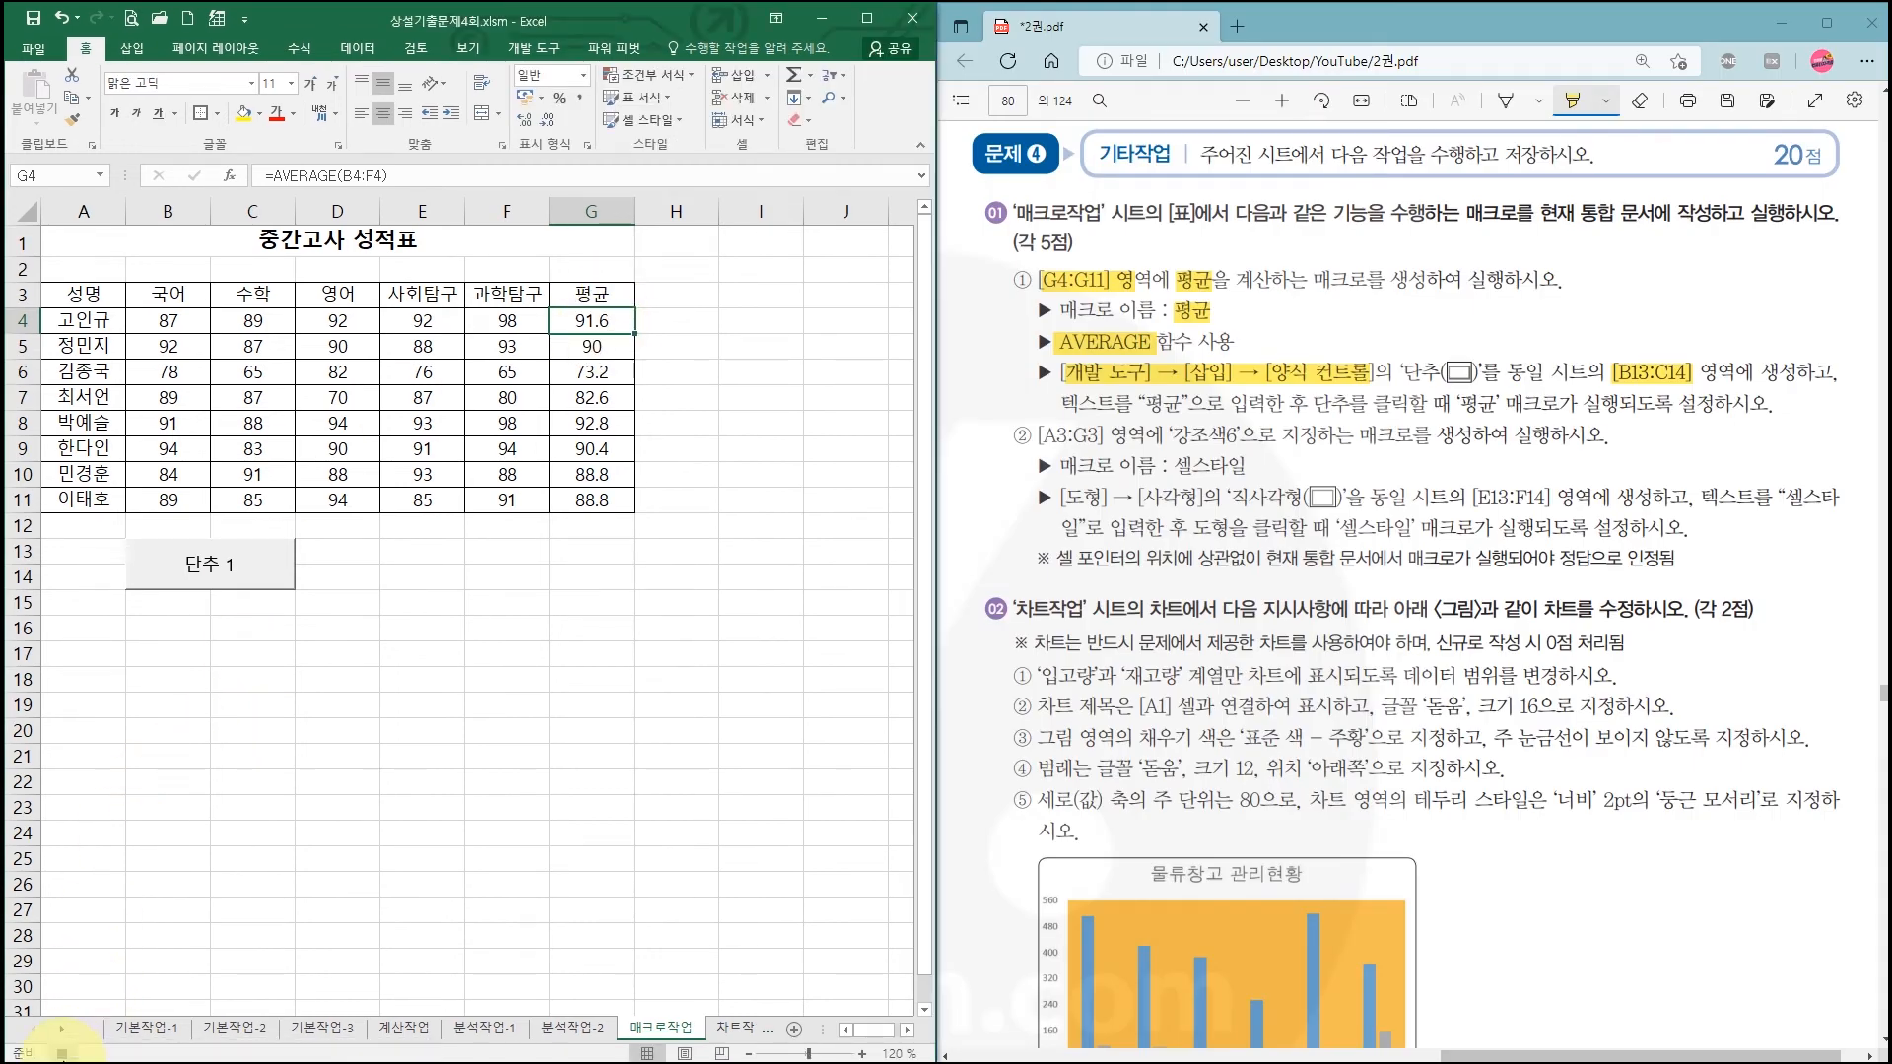
Step: Stop the 평균 macro recording from the Developer tab
mouse_move(41, 1038)
left_mouse_down()
mouse_move(125, 1063)
mouse_move(317, 190)
mouse_move(125, 981)
left_mouse_up()
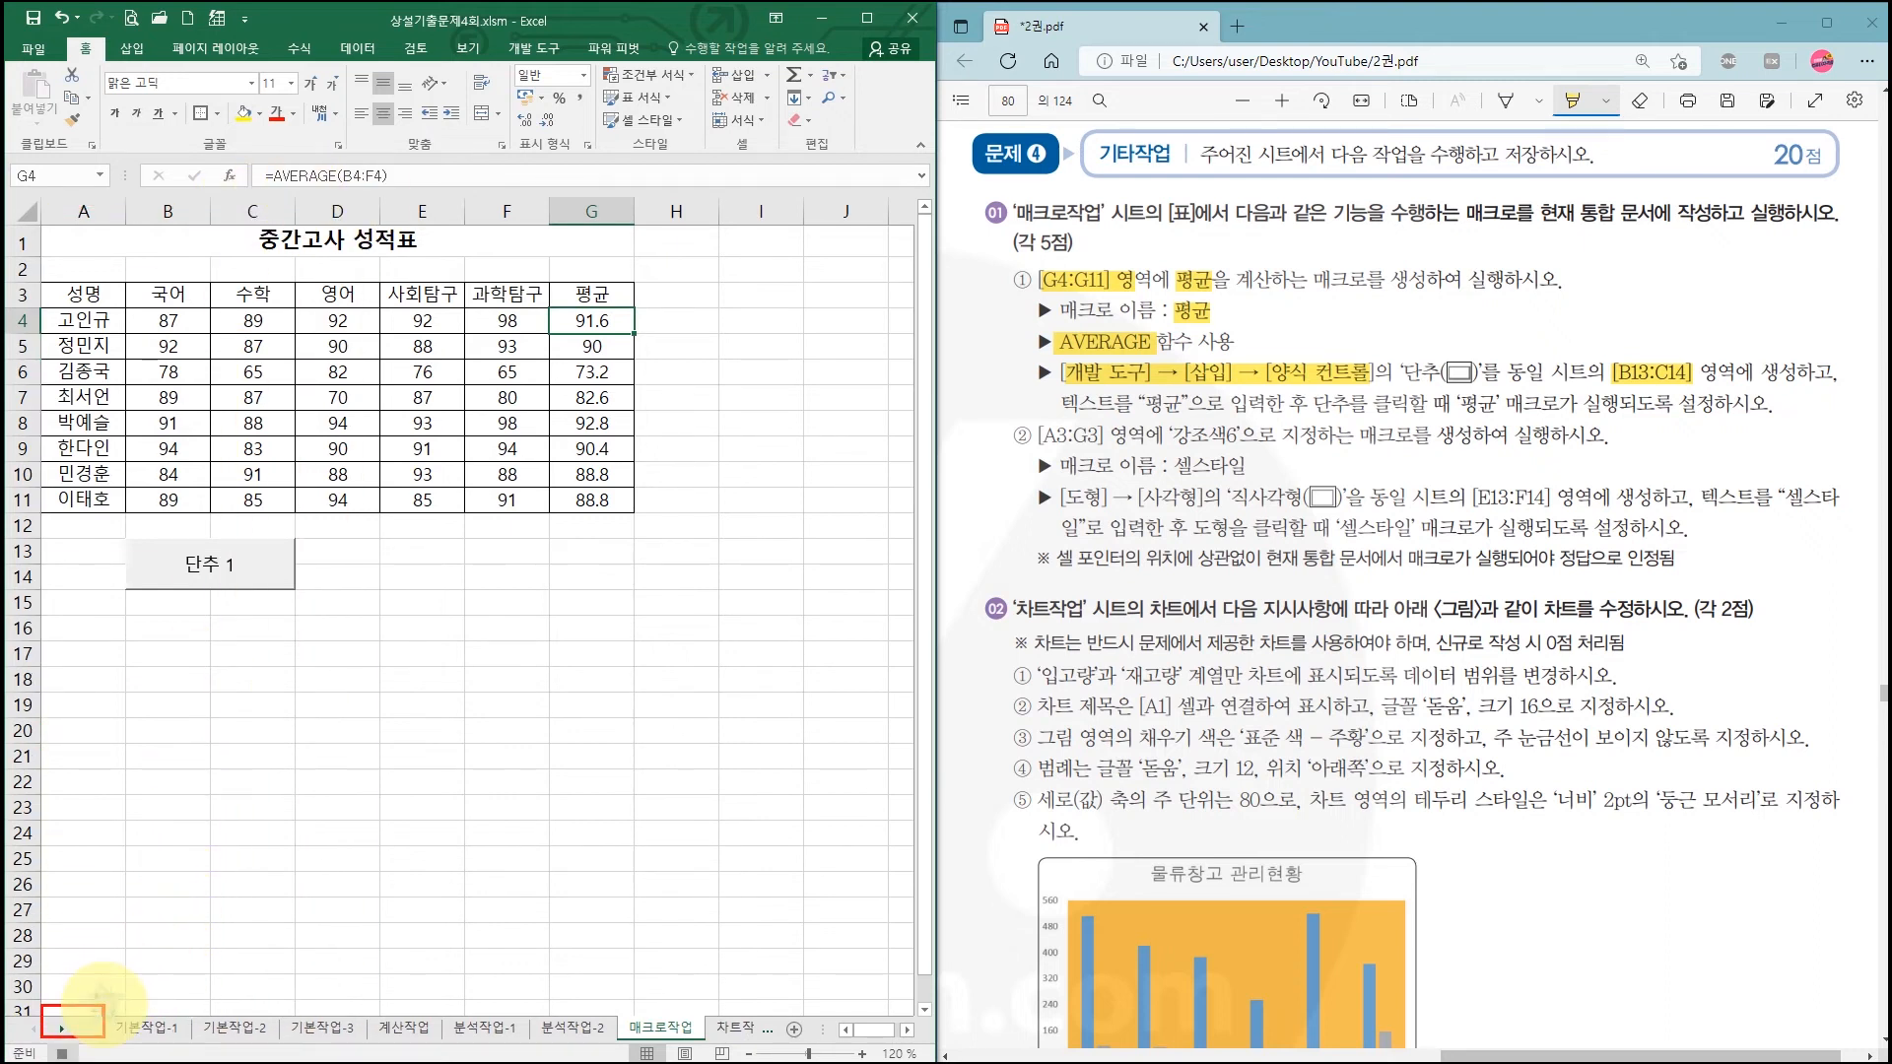
left_click(535, 49)
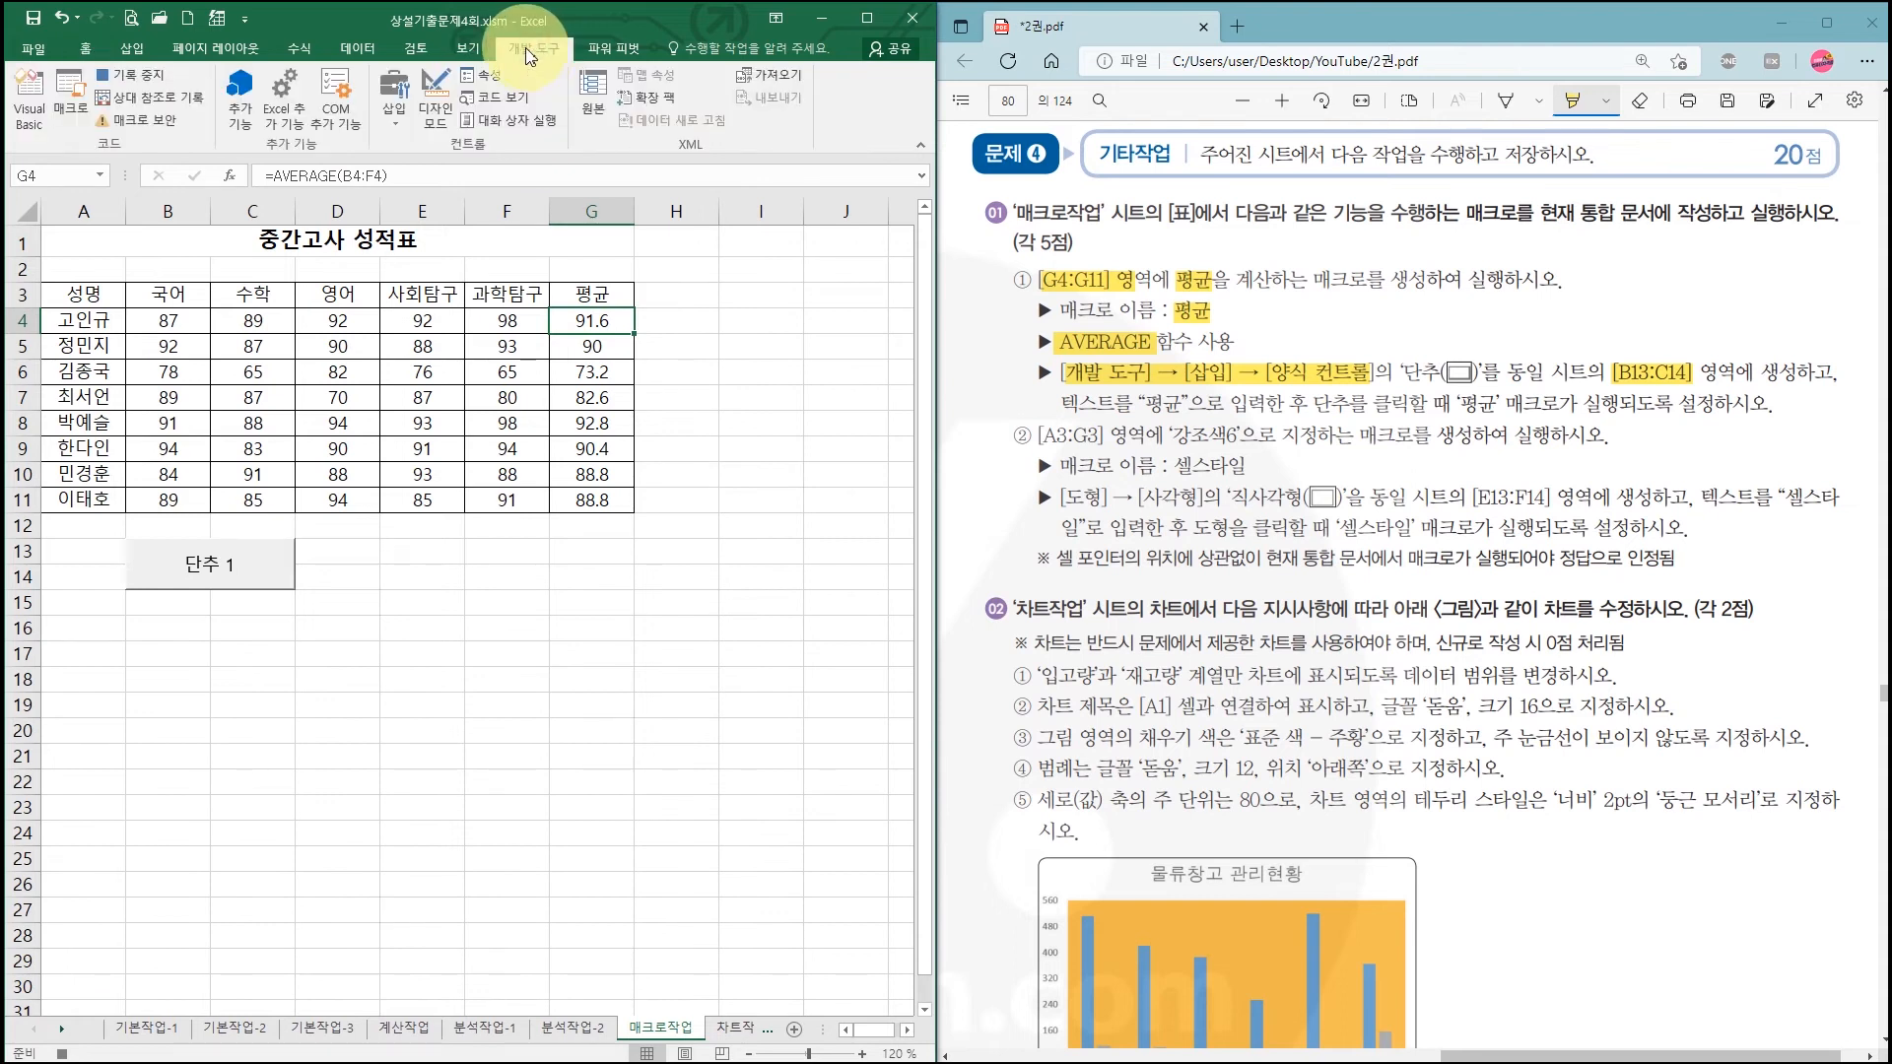
left_click(125, 73)
left_click_drag(58, 46, 190, 103)
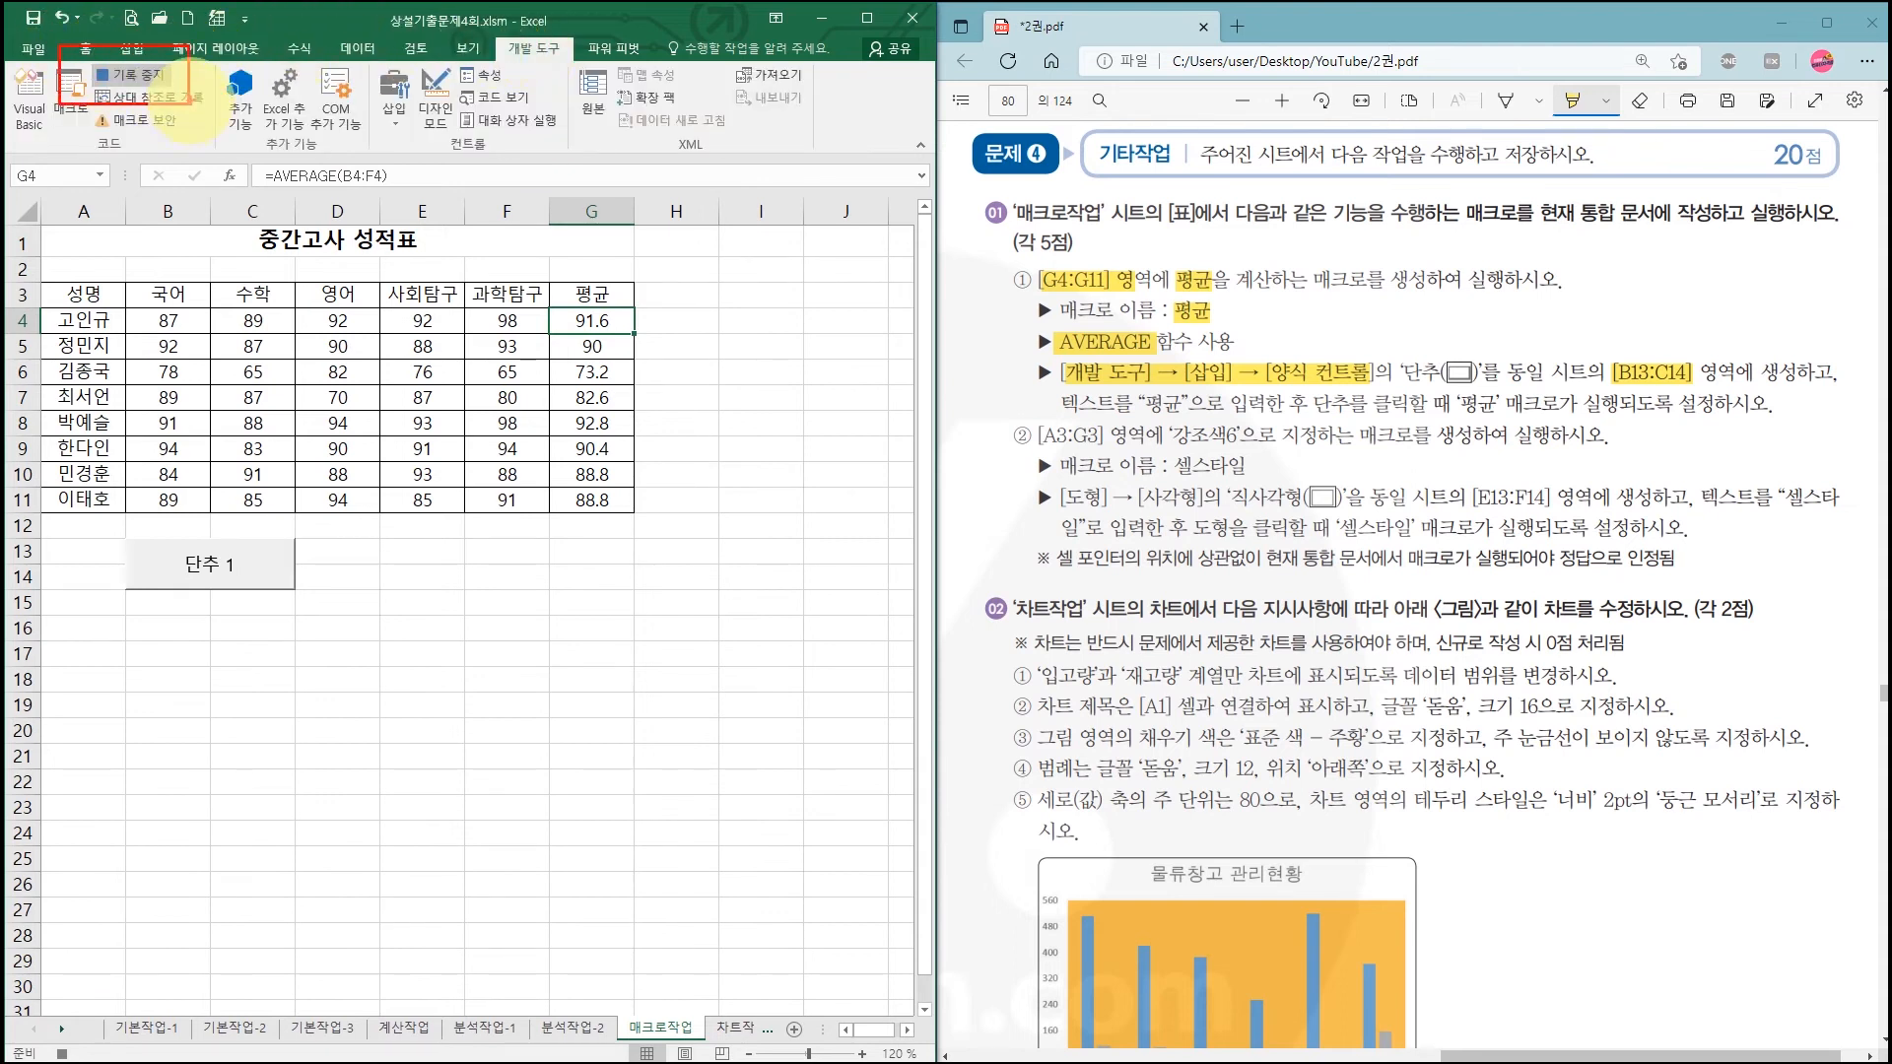
left_click(153, 79)
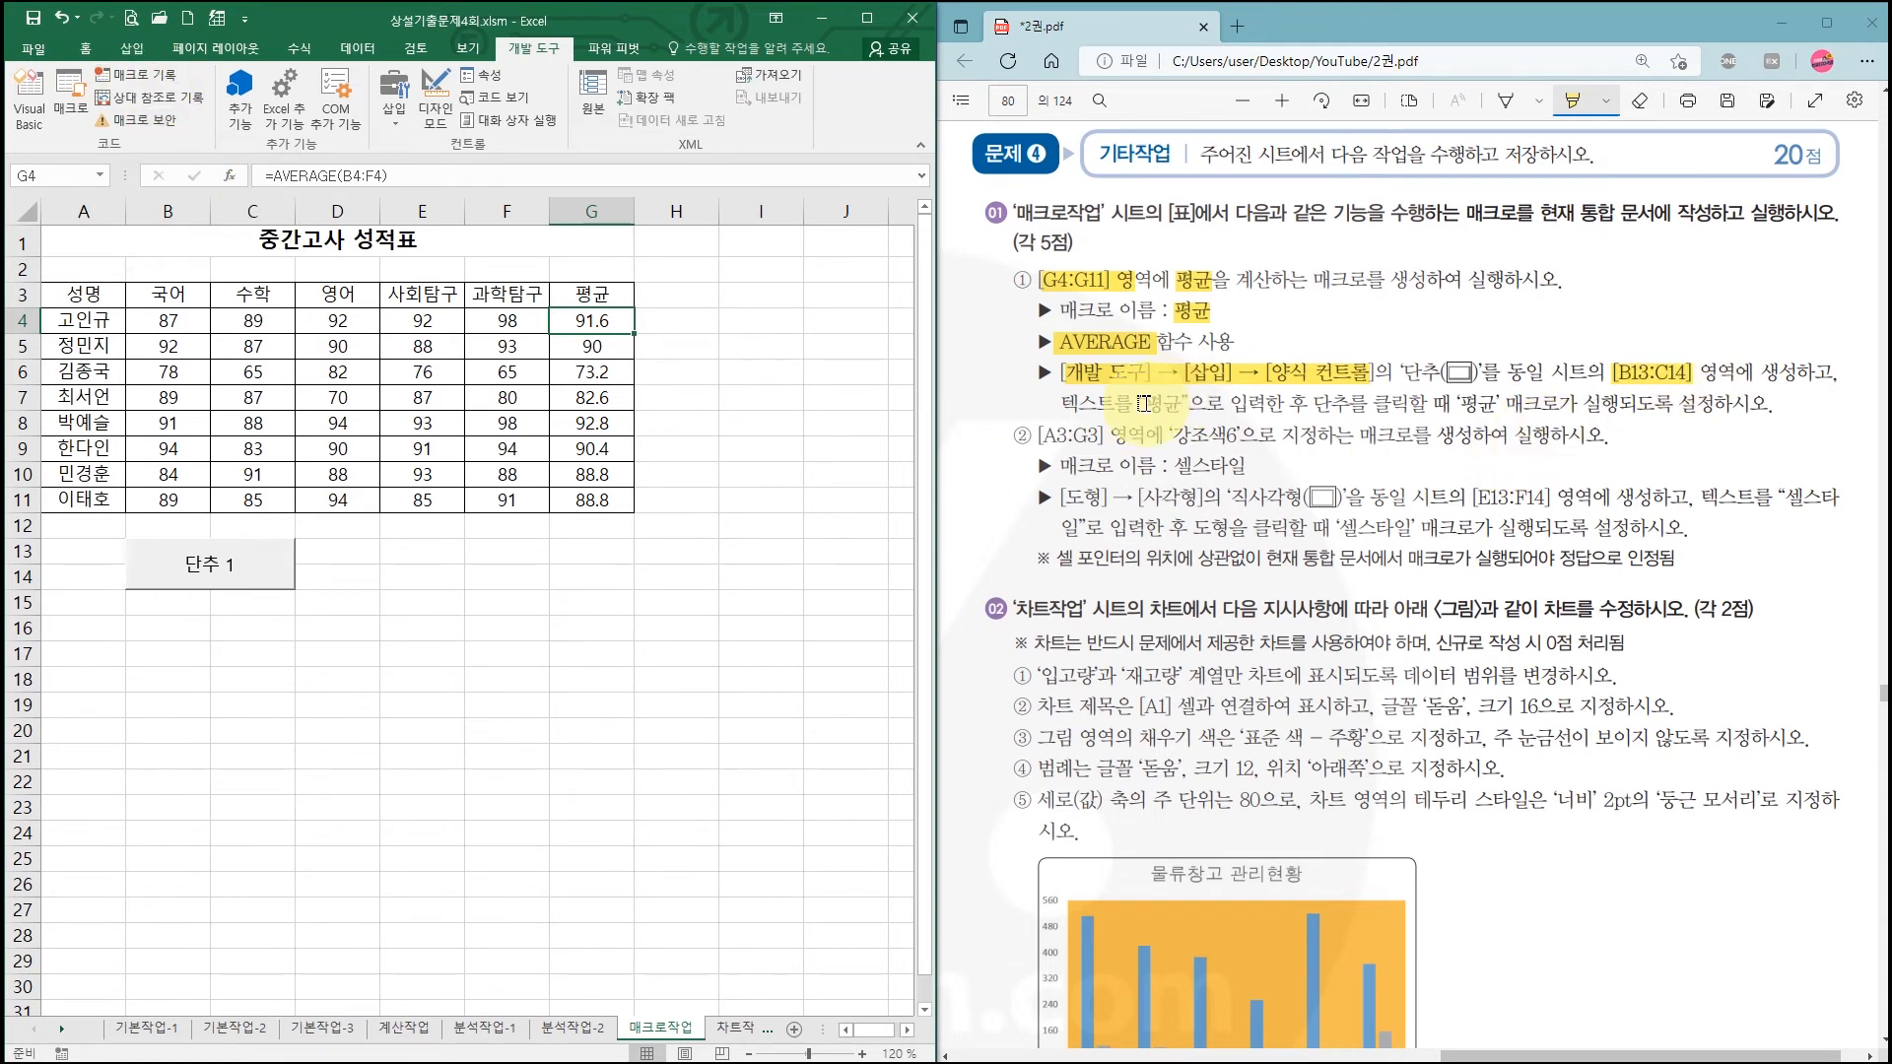
Step: Relabel the 단추 1 button as 평균 and check the G4:G11 averages
left_click_drag(1059, 403, 1205, 403)
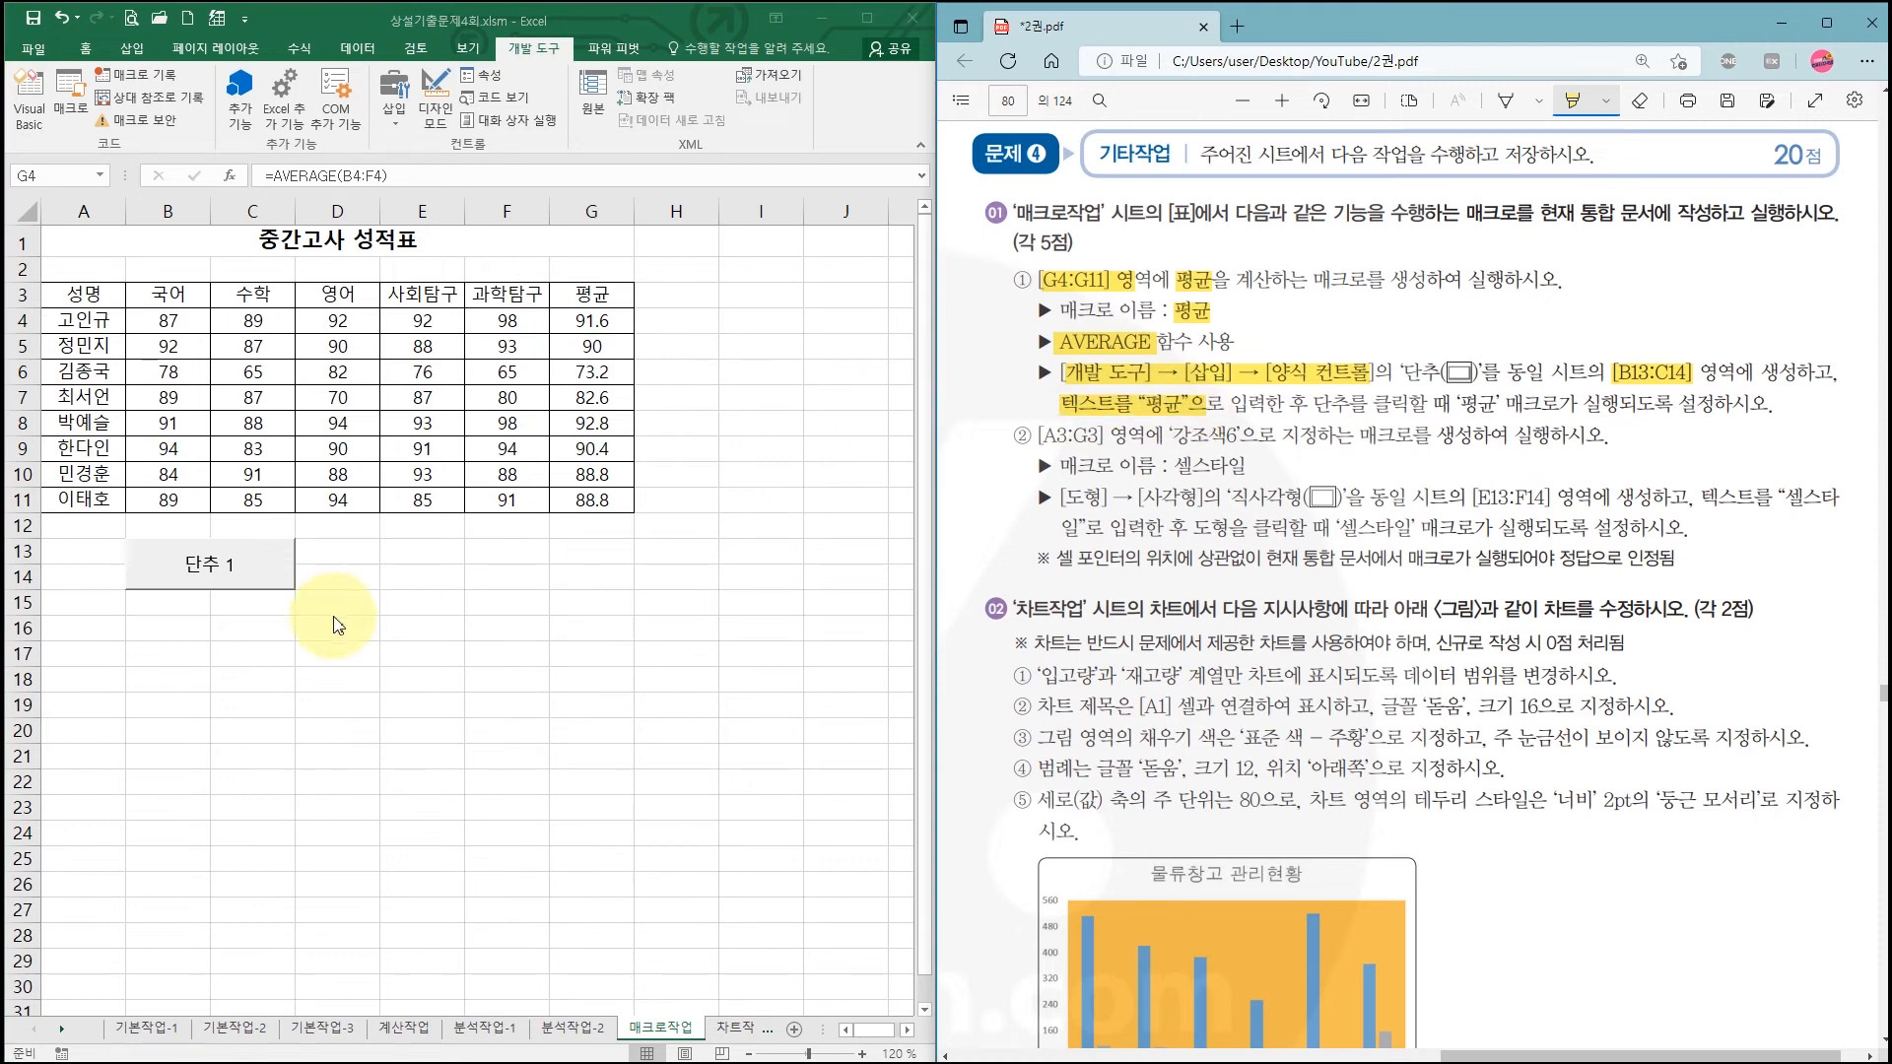
left_click(224, 575)
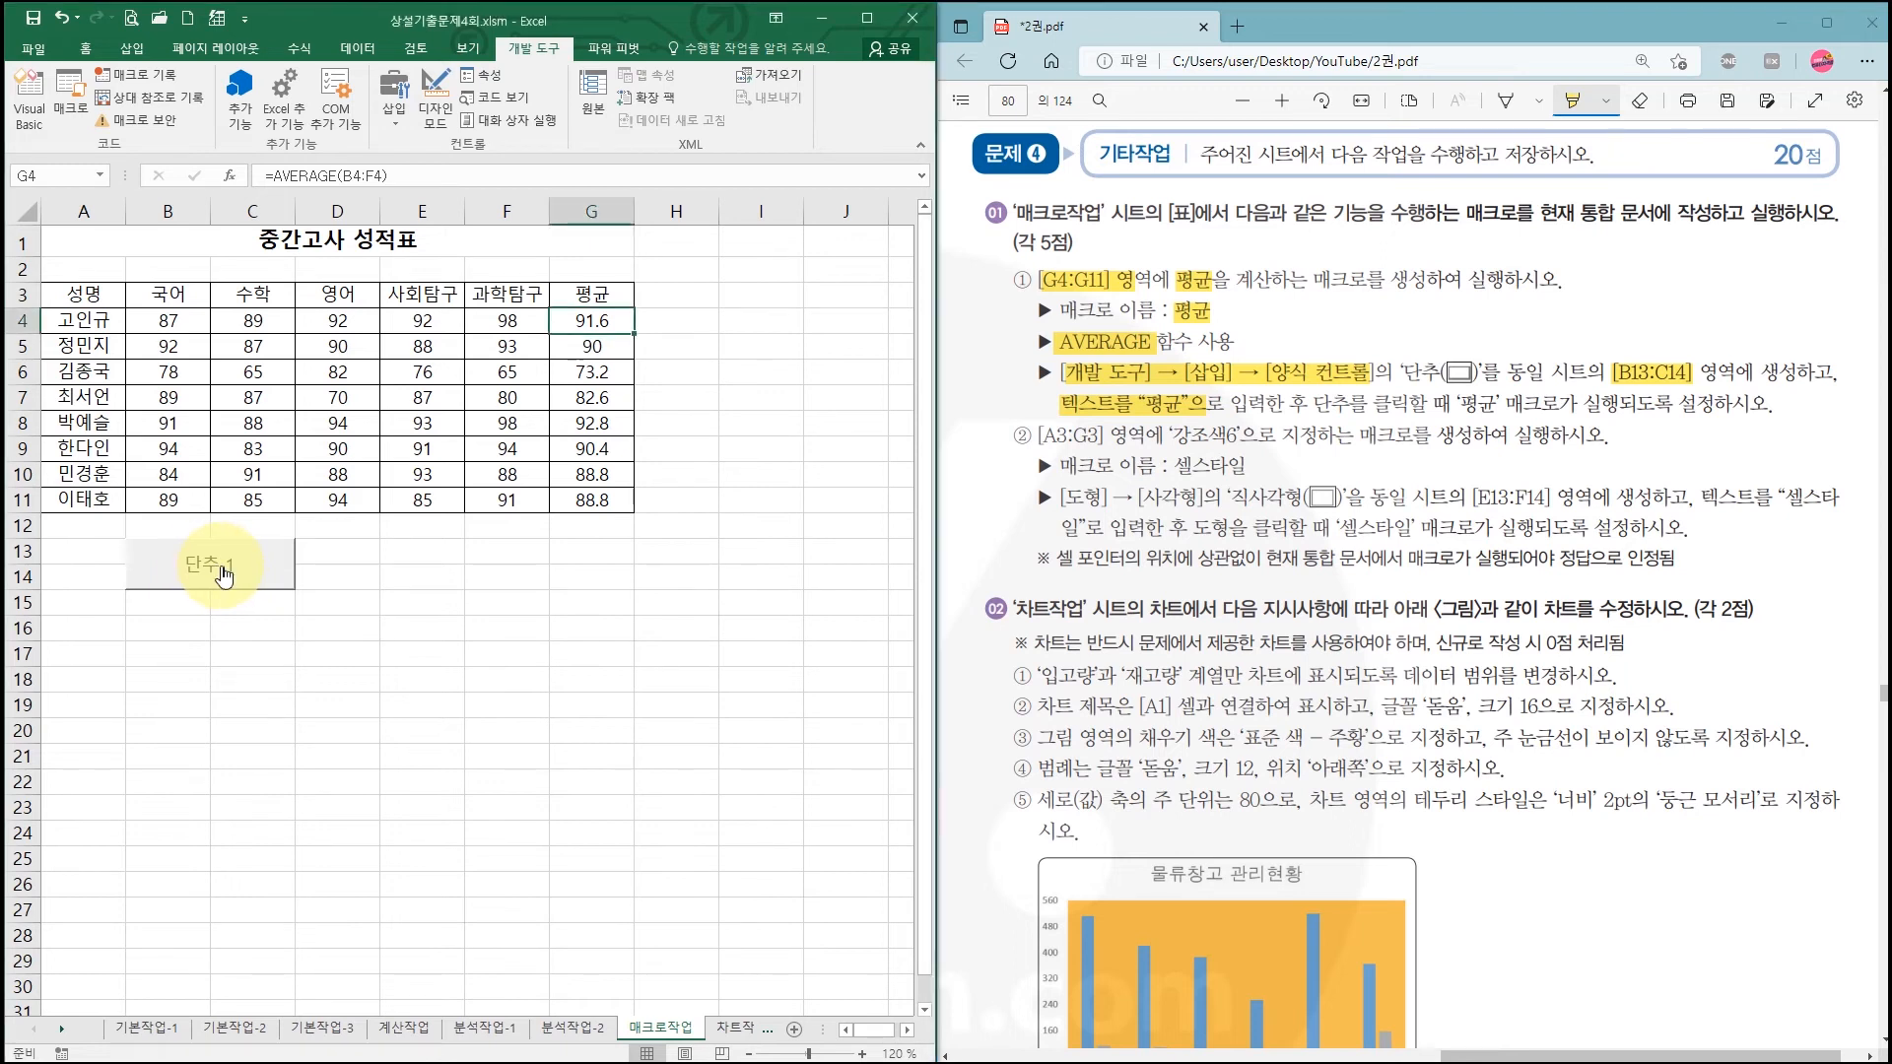
right_click(225, 574)
left_click(287, 650)
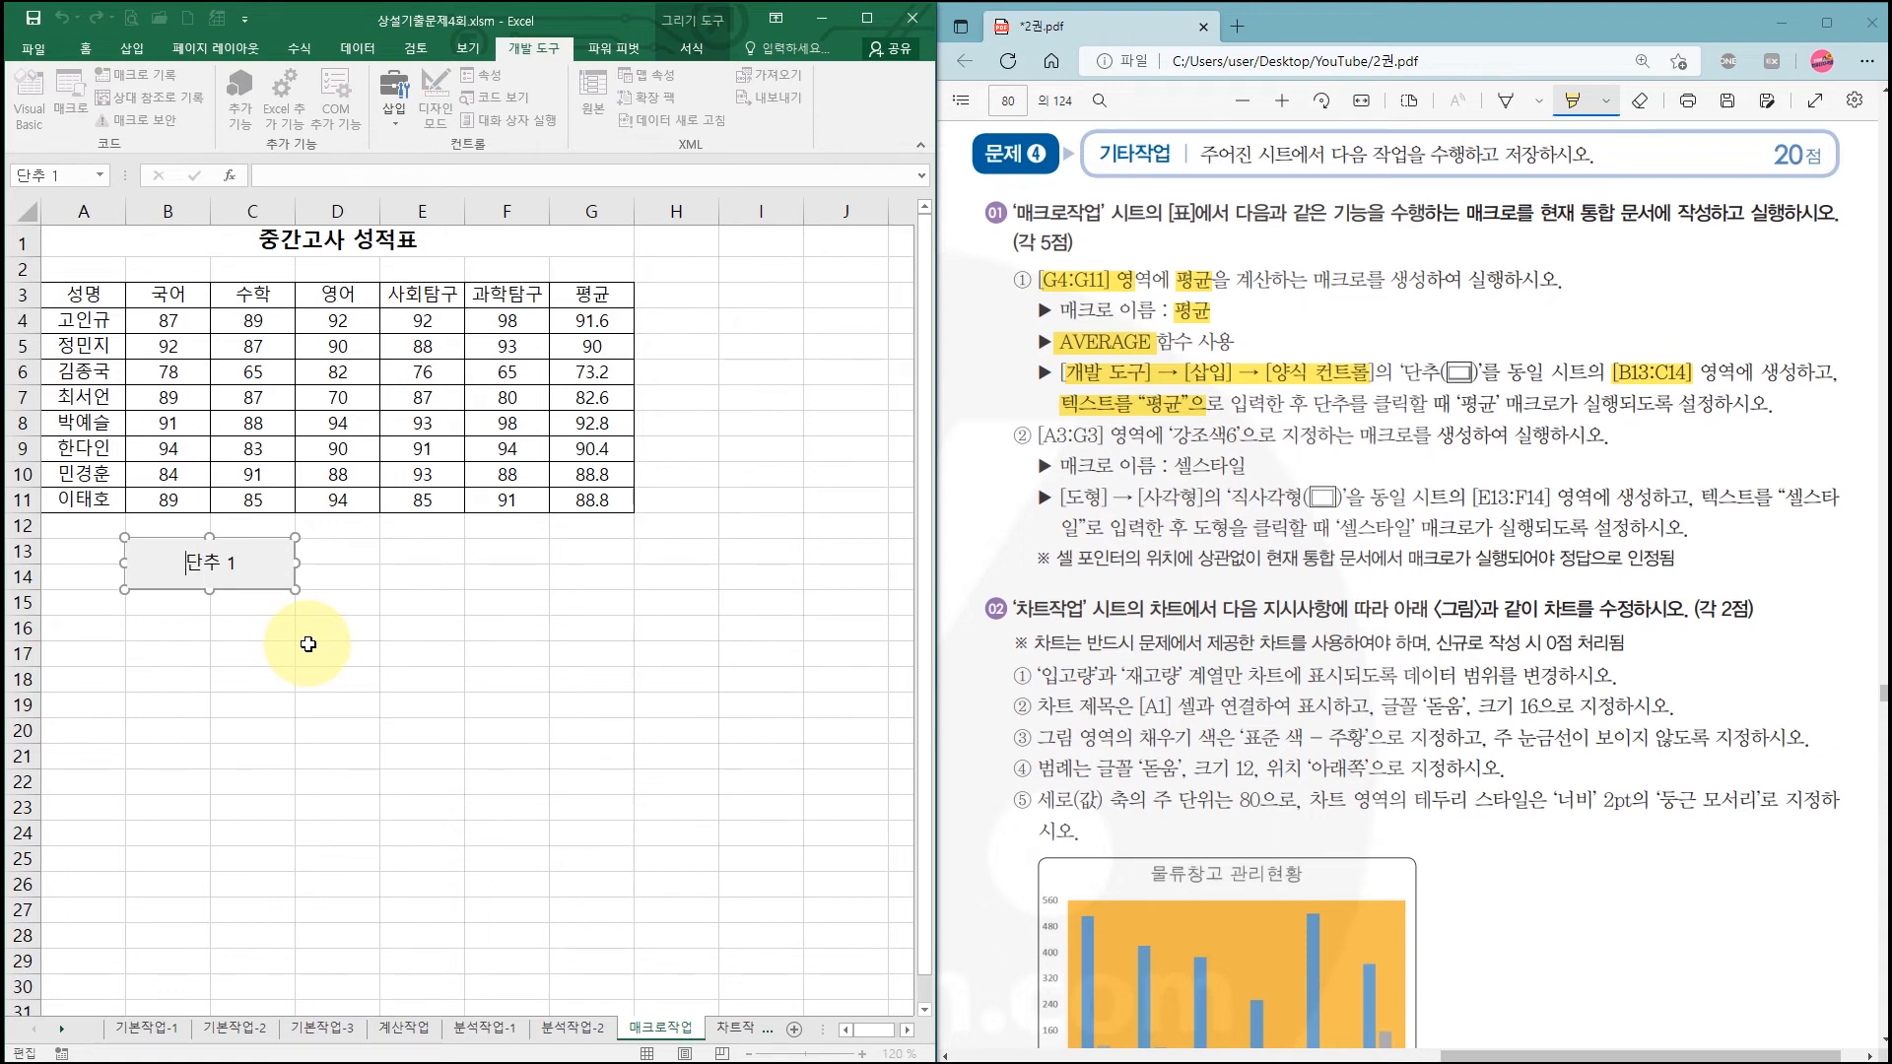
key("Delete")
type("평규")
left_click(444, 628)
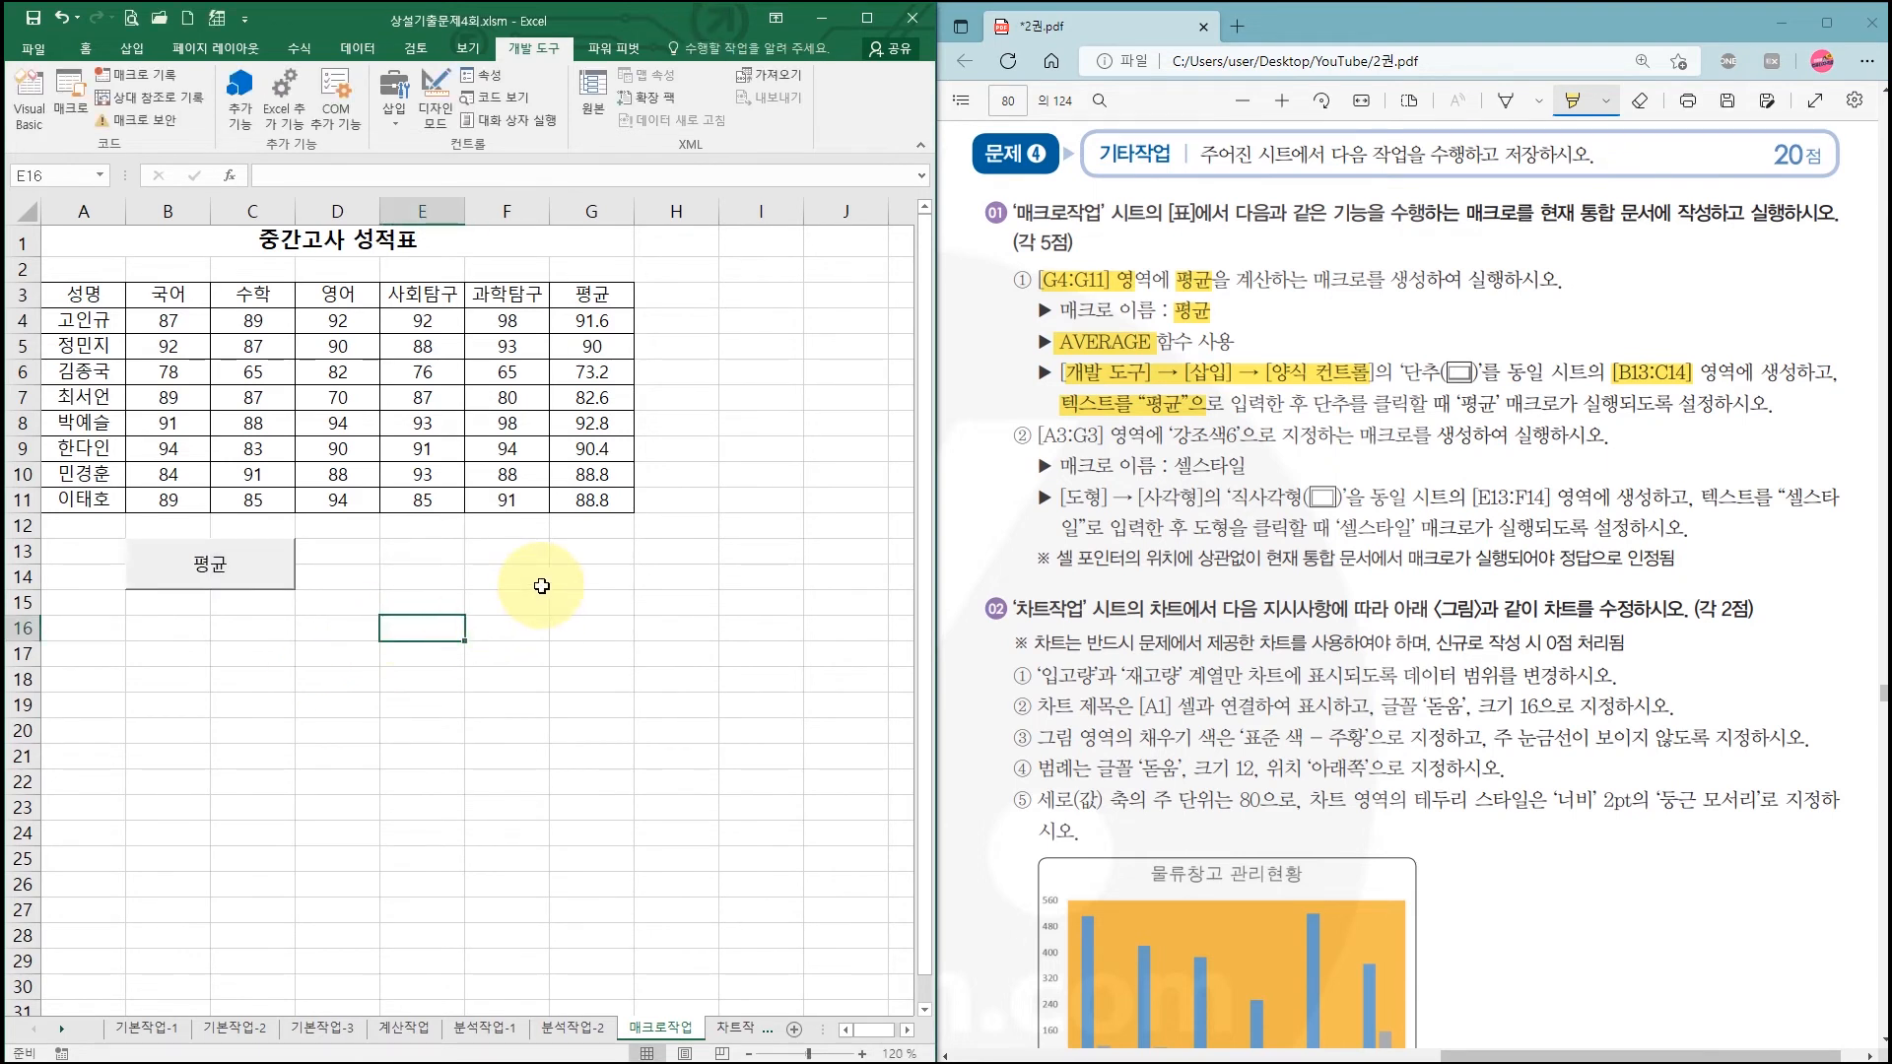
left_click_drag(592, 322, 588, 500)
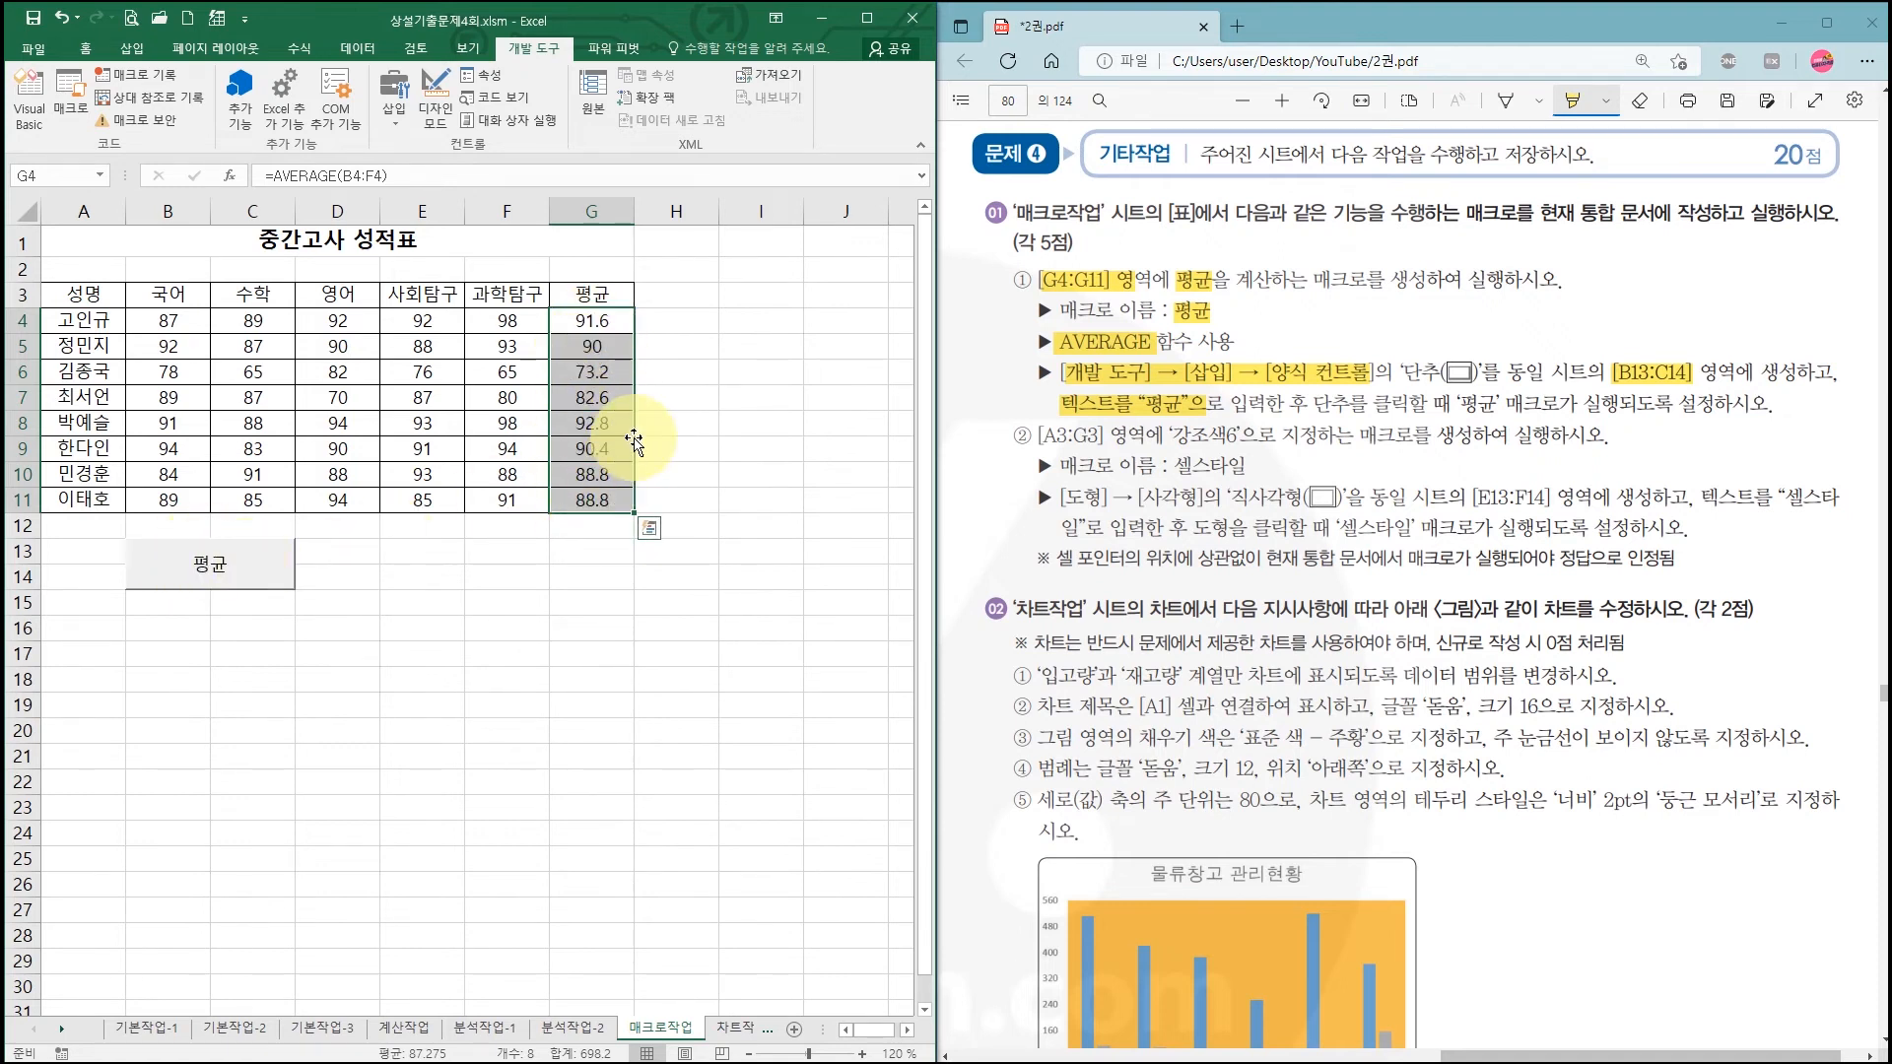
Step: Highlight the 강조색6, rectangle shape and E13:F14 requirements in the instruction PDF
left_click(589, 580)
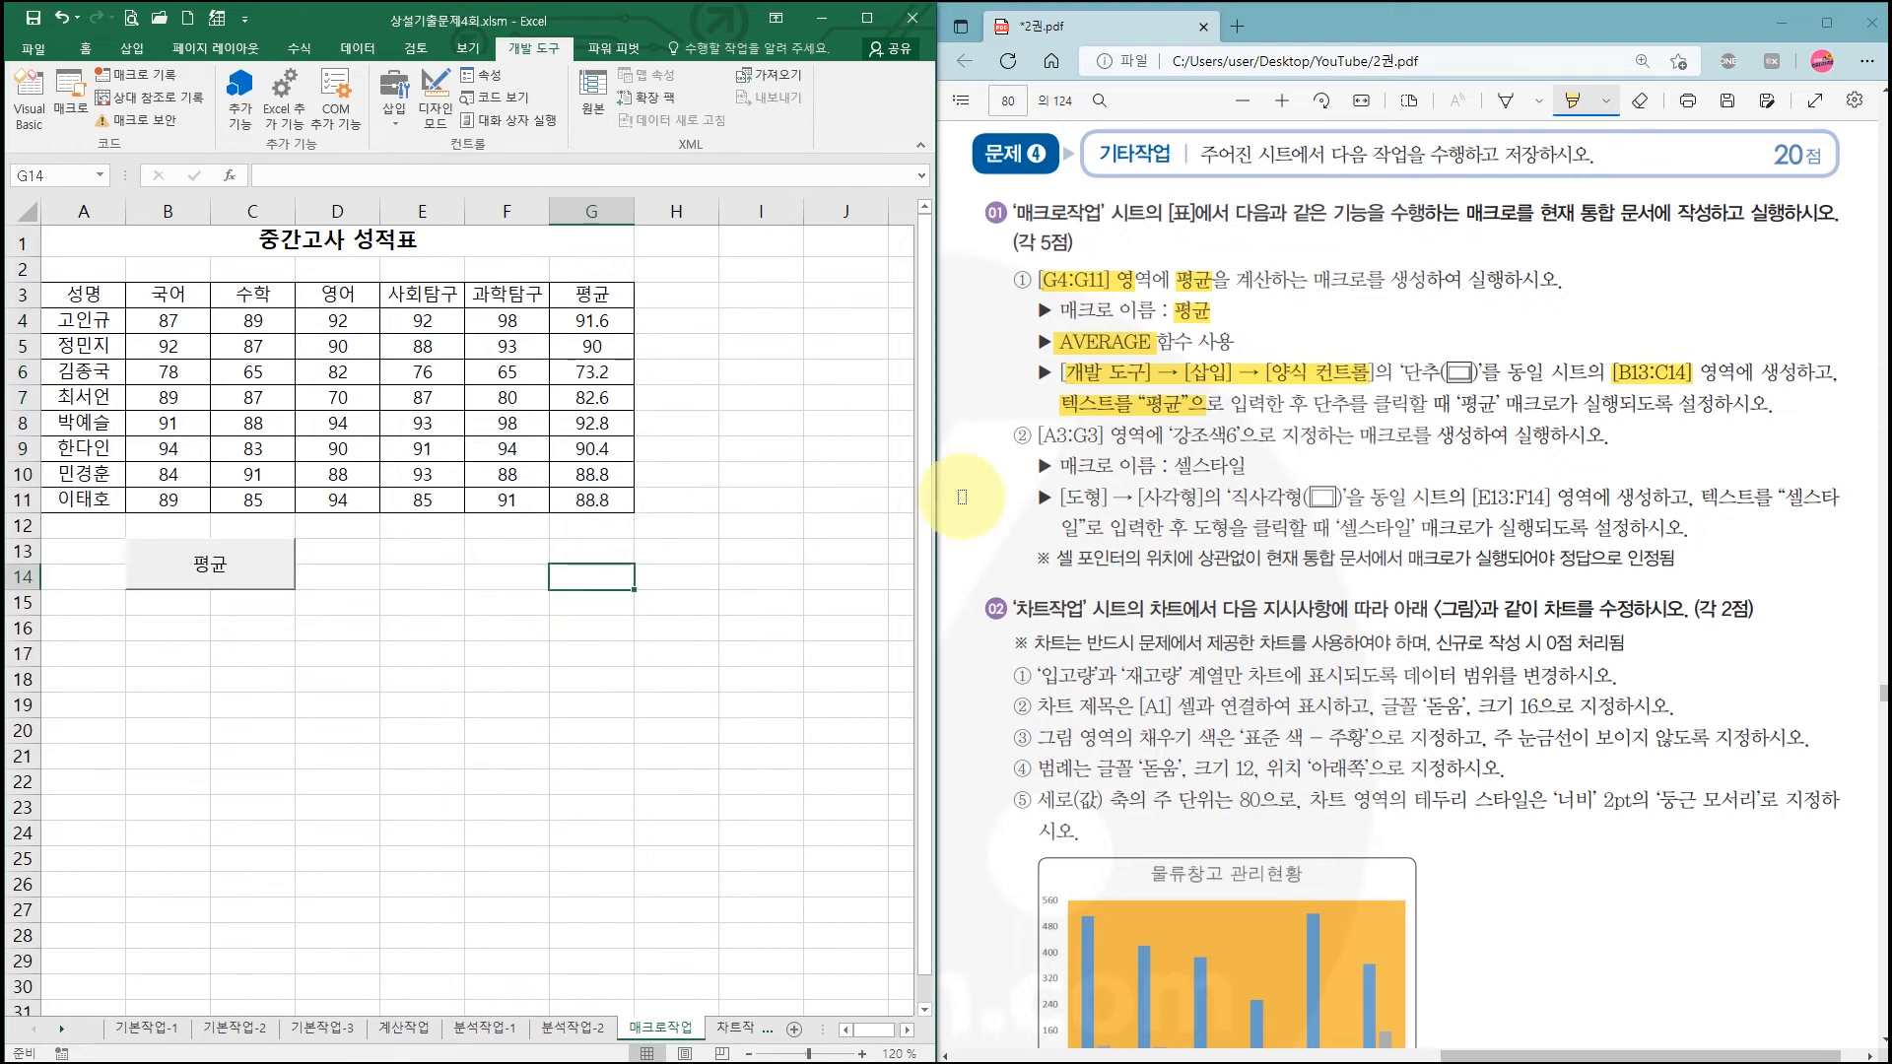
left_click(1091, 435)
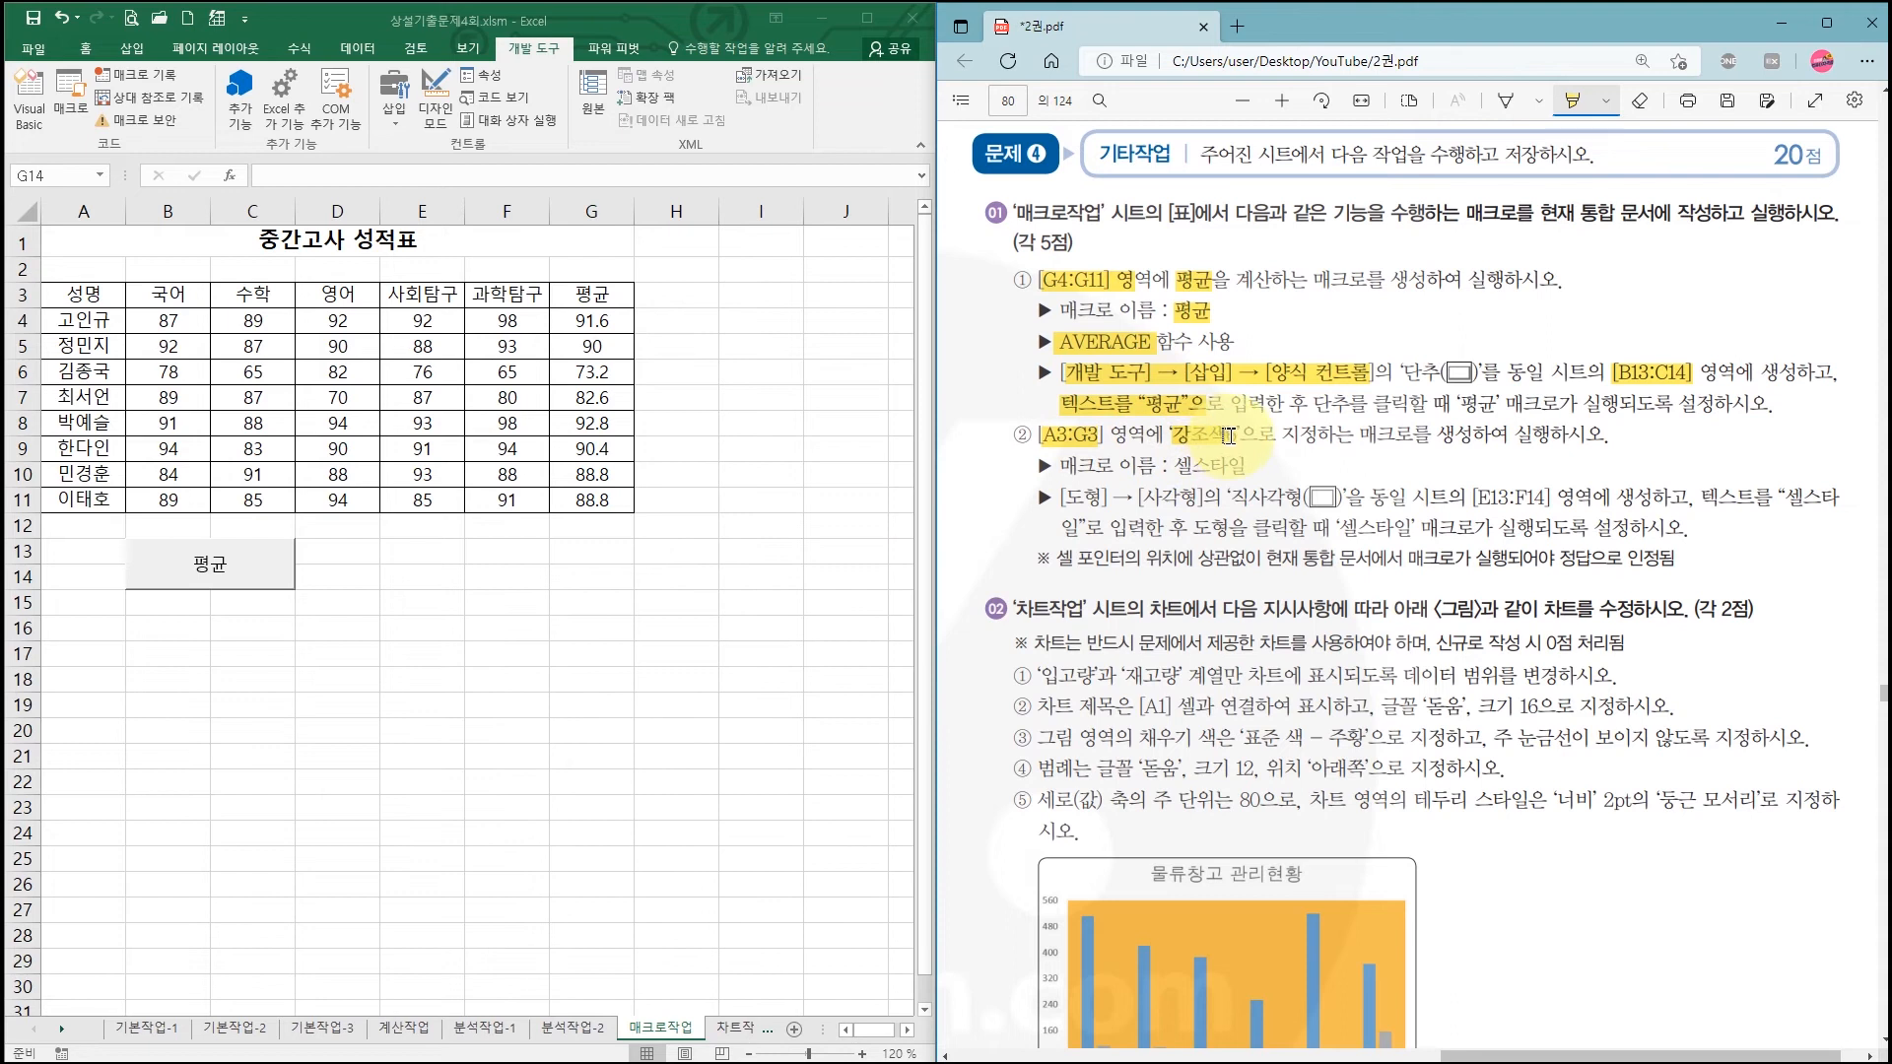
left_click_drag(1230, 435, 1240, 436)
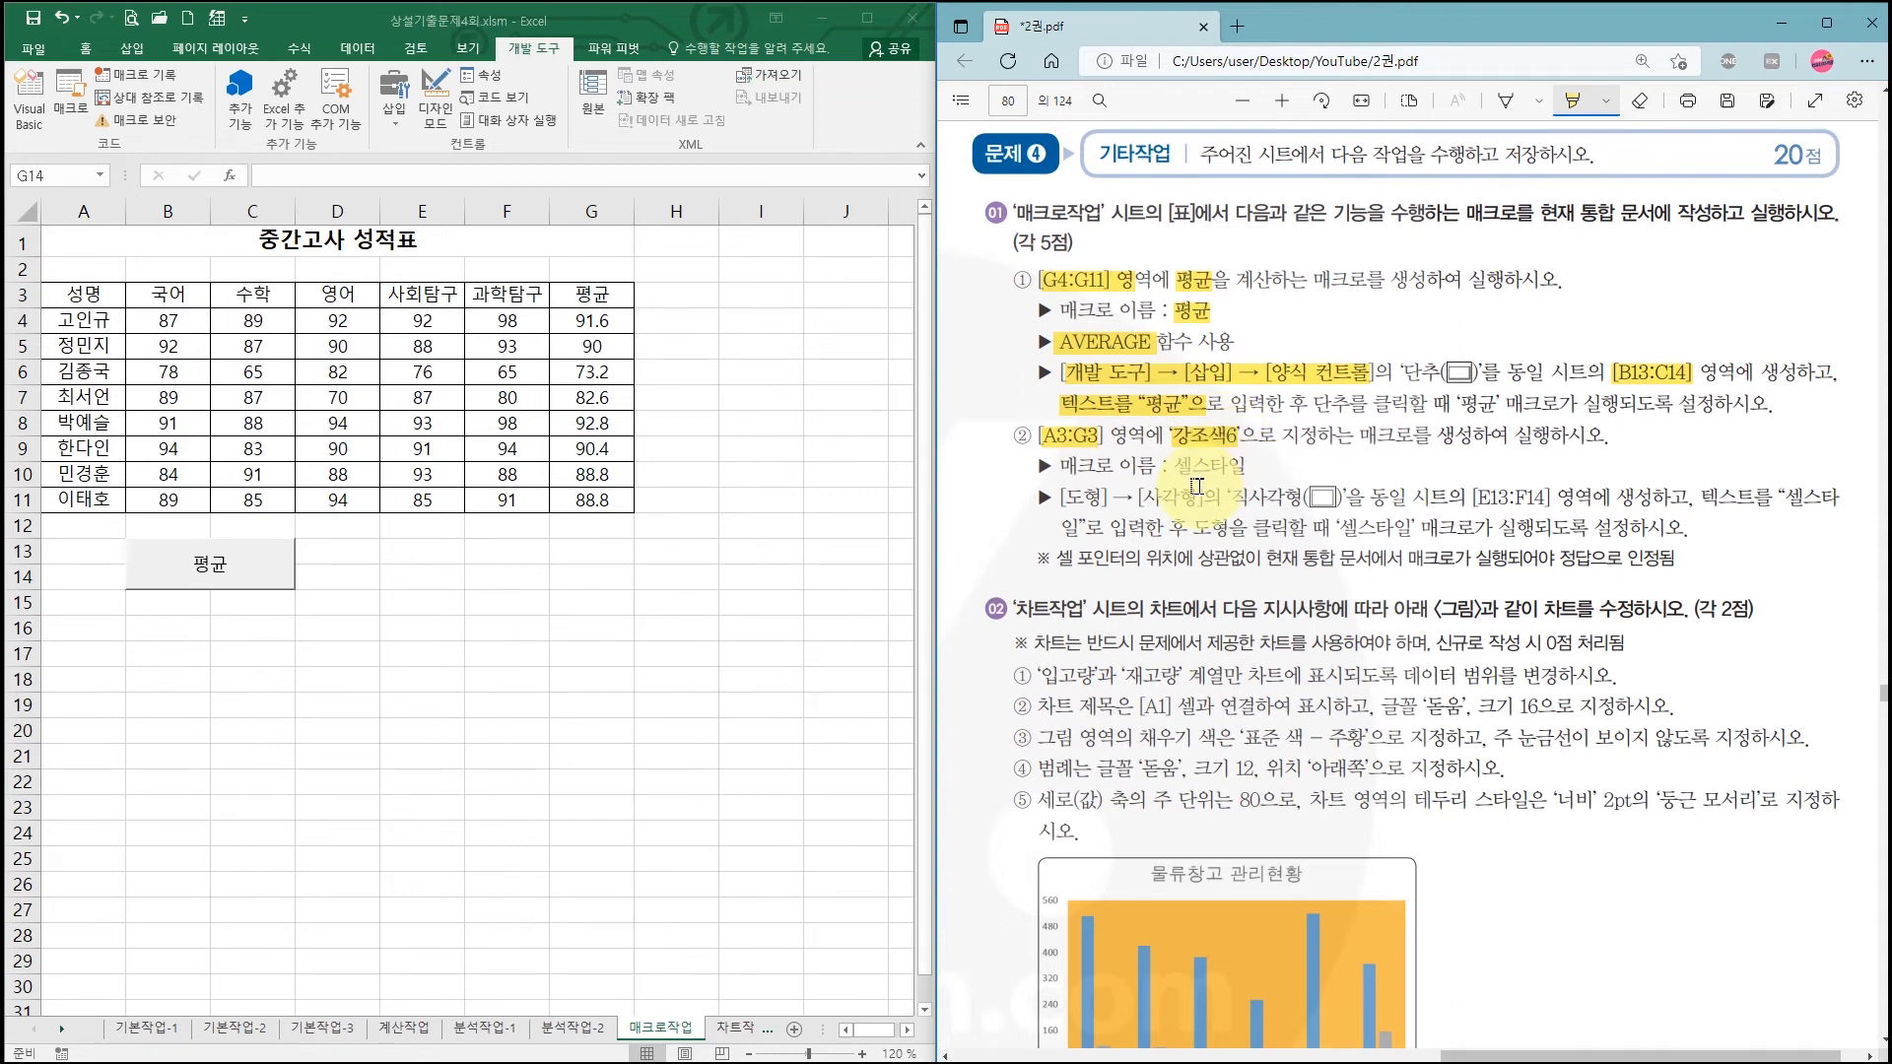
left_click_drag(1060, 498, 1340, 498)
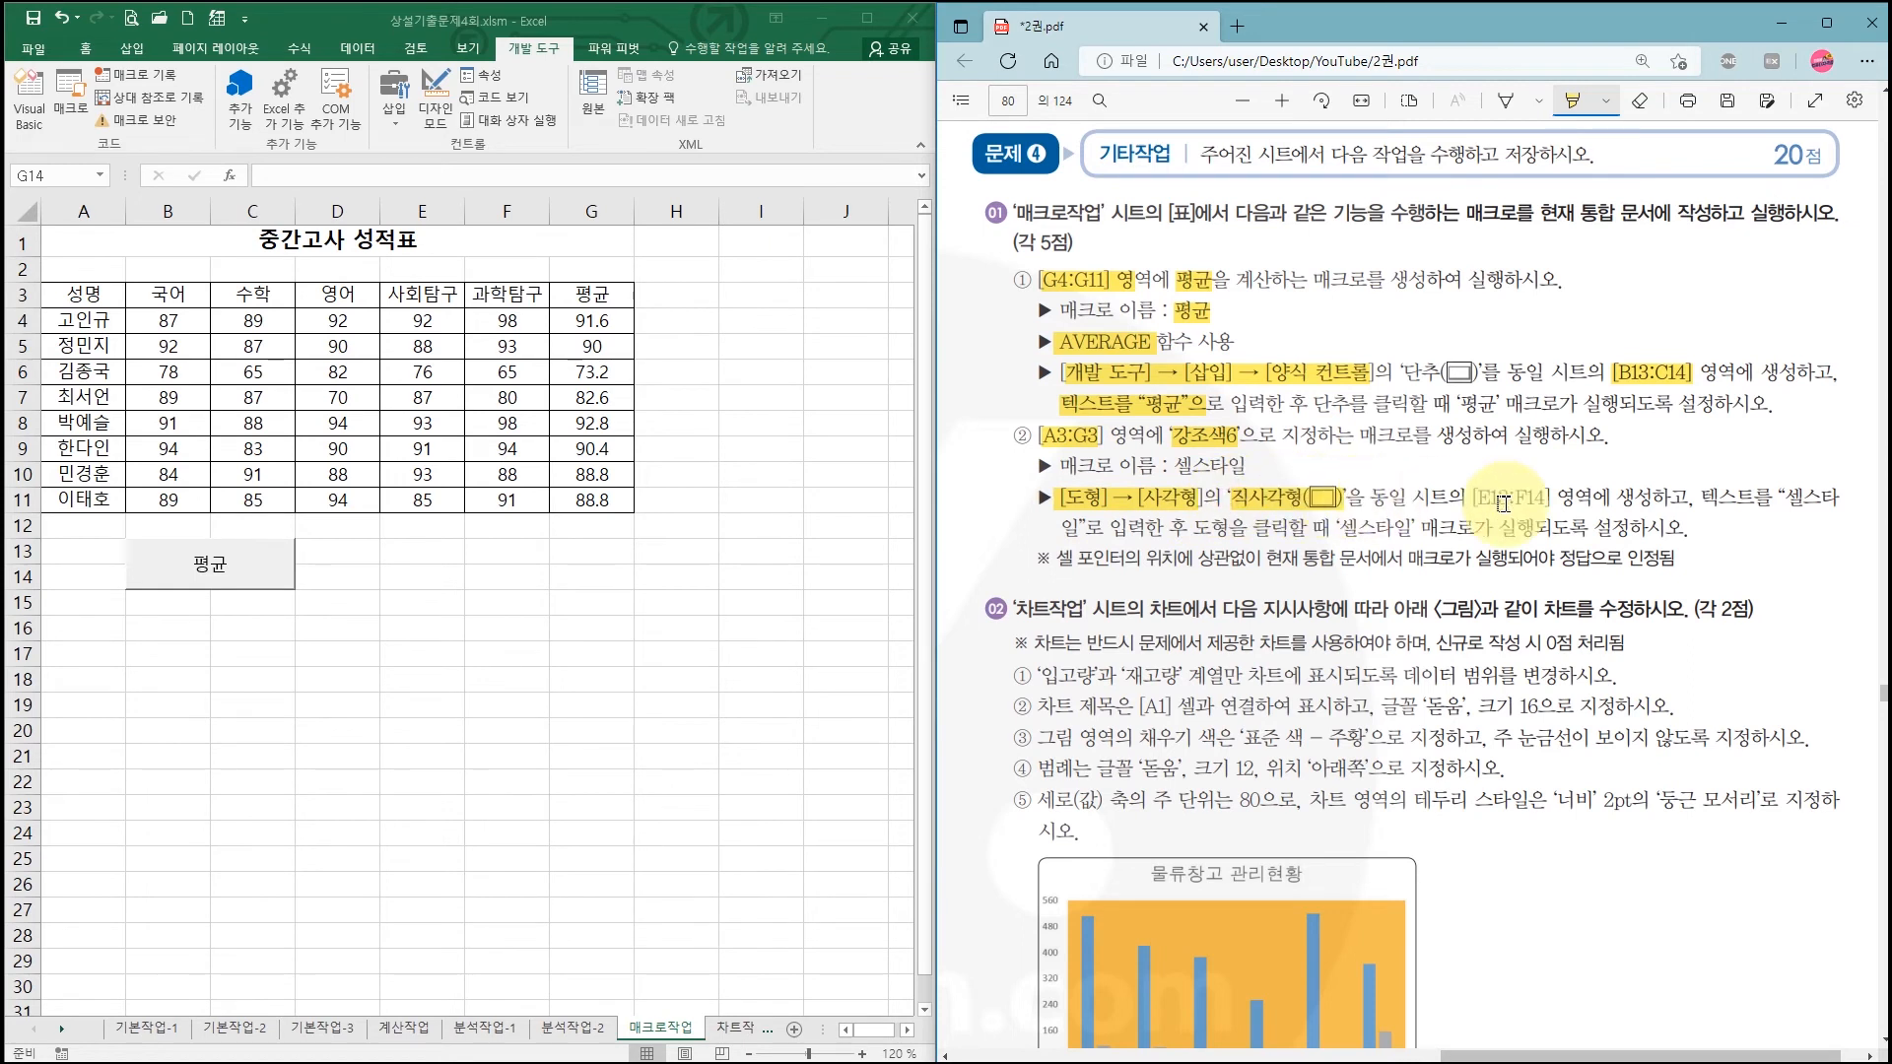
left_click_drag(1526, 498, 1548, 498)
left_click(131, 54)
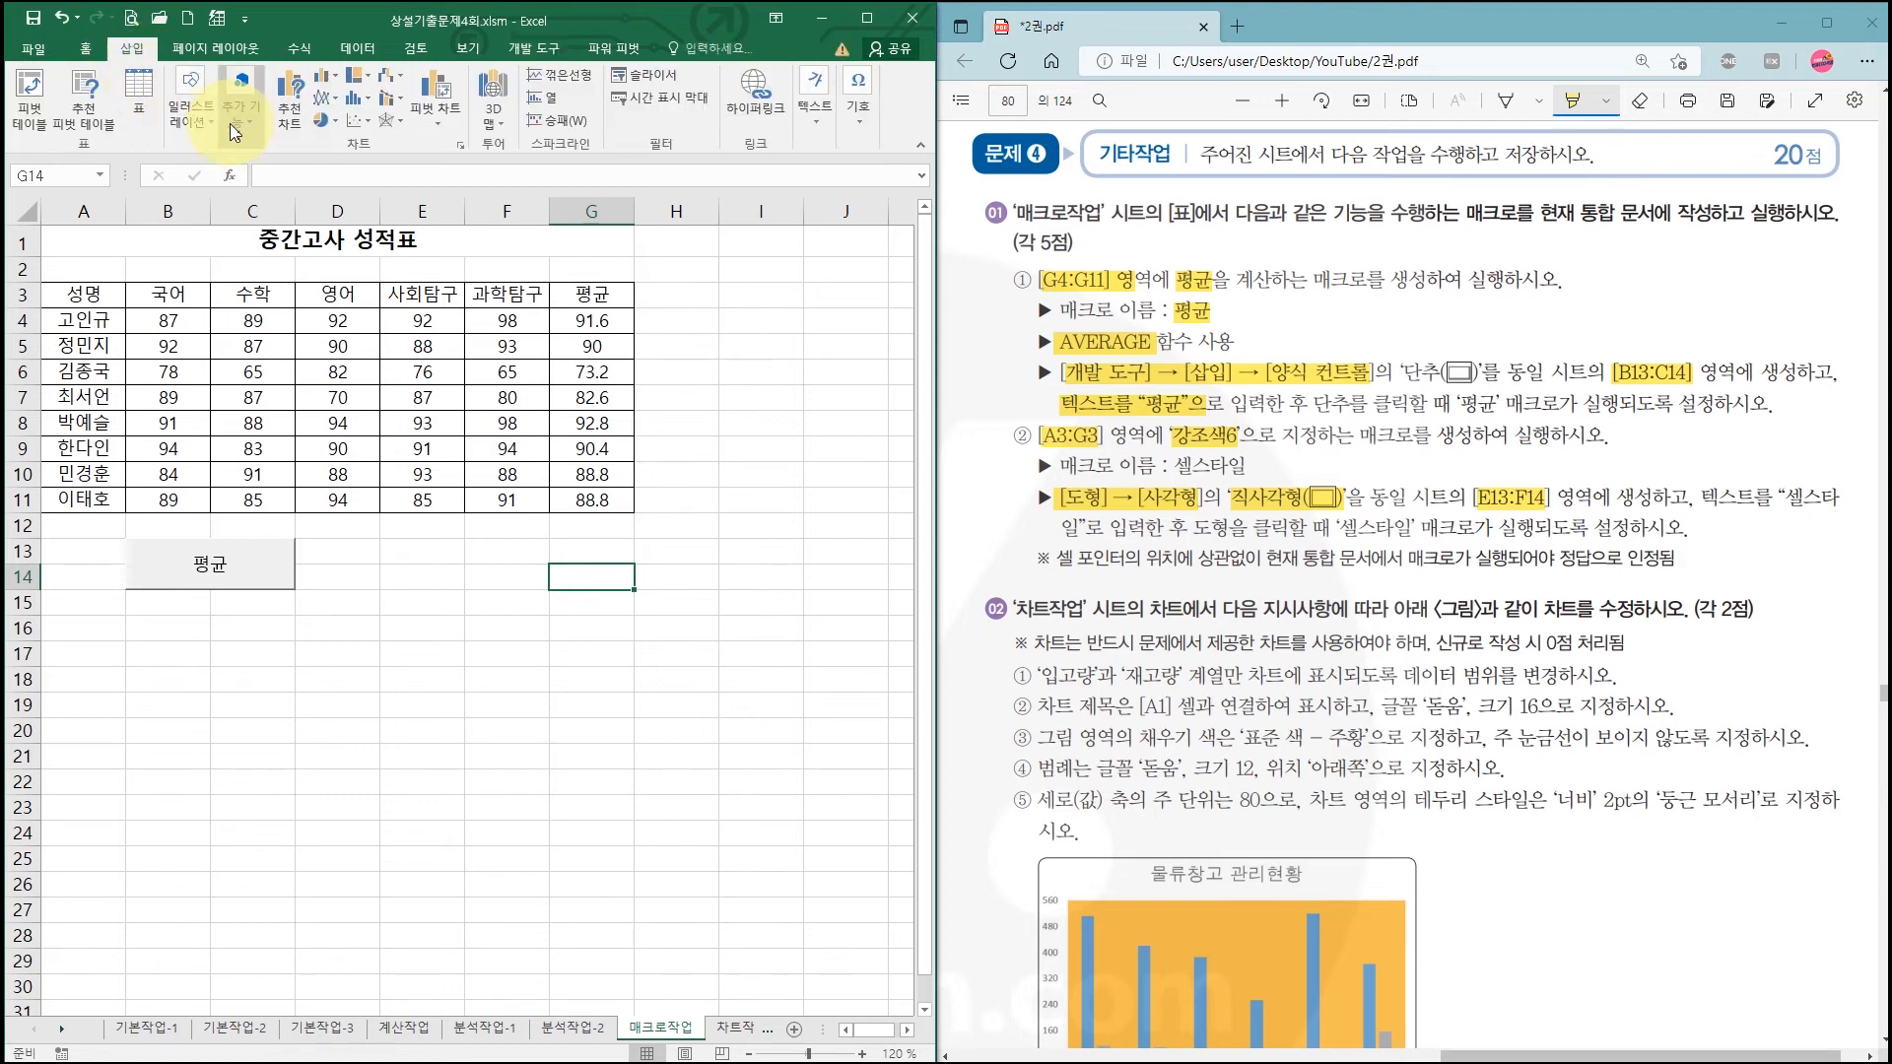
Step: Draw a rectangle shape over E13:F14 and bring up its shape options
left_click(193, 110)
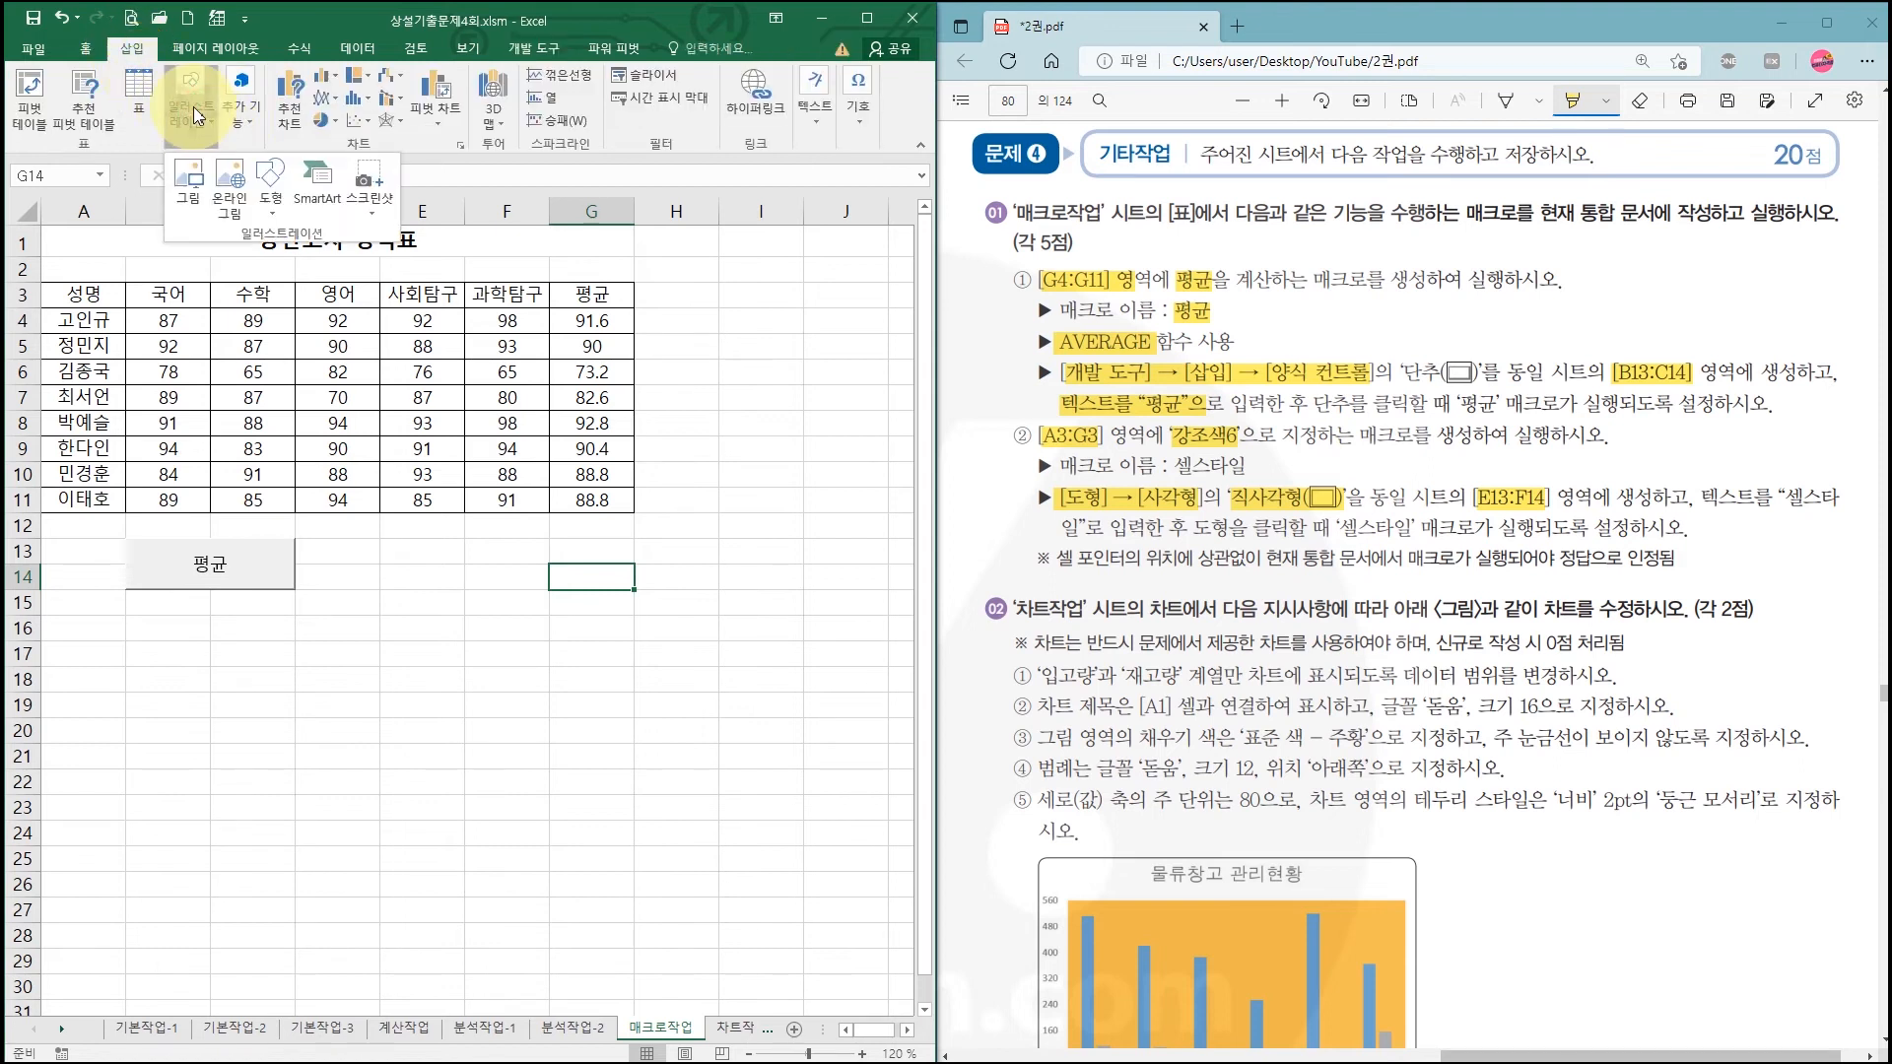
left_click(272, 188)
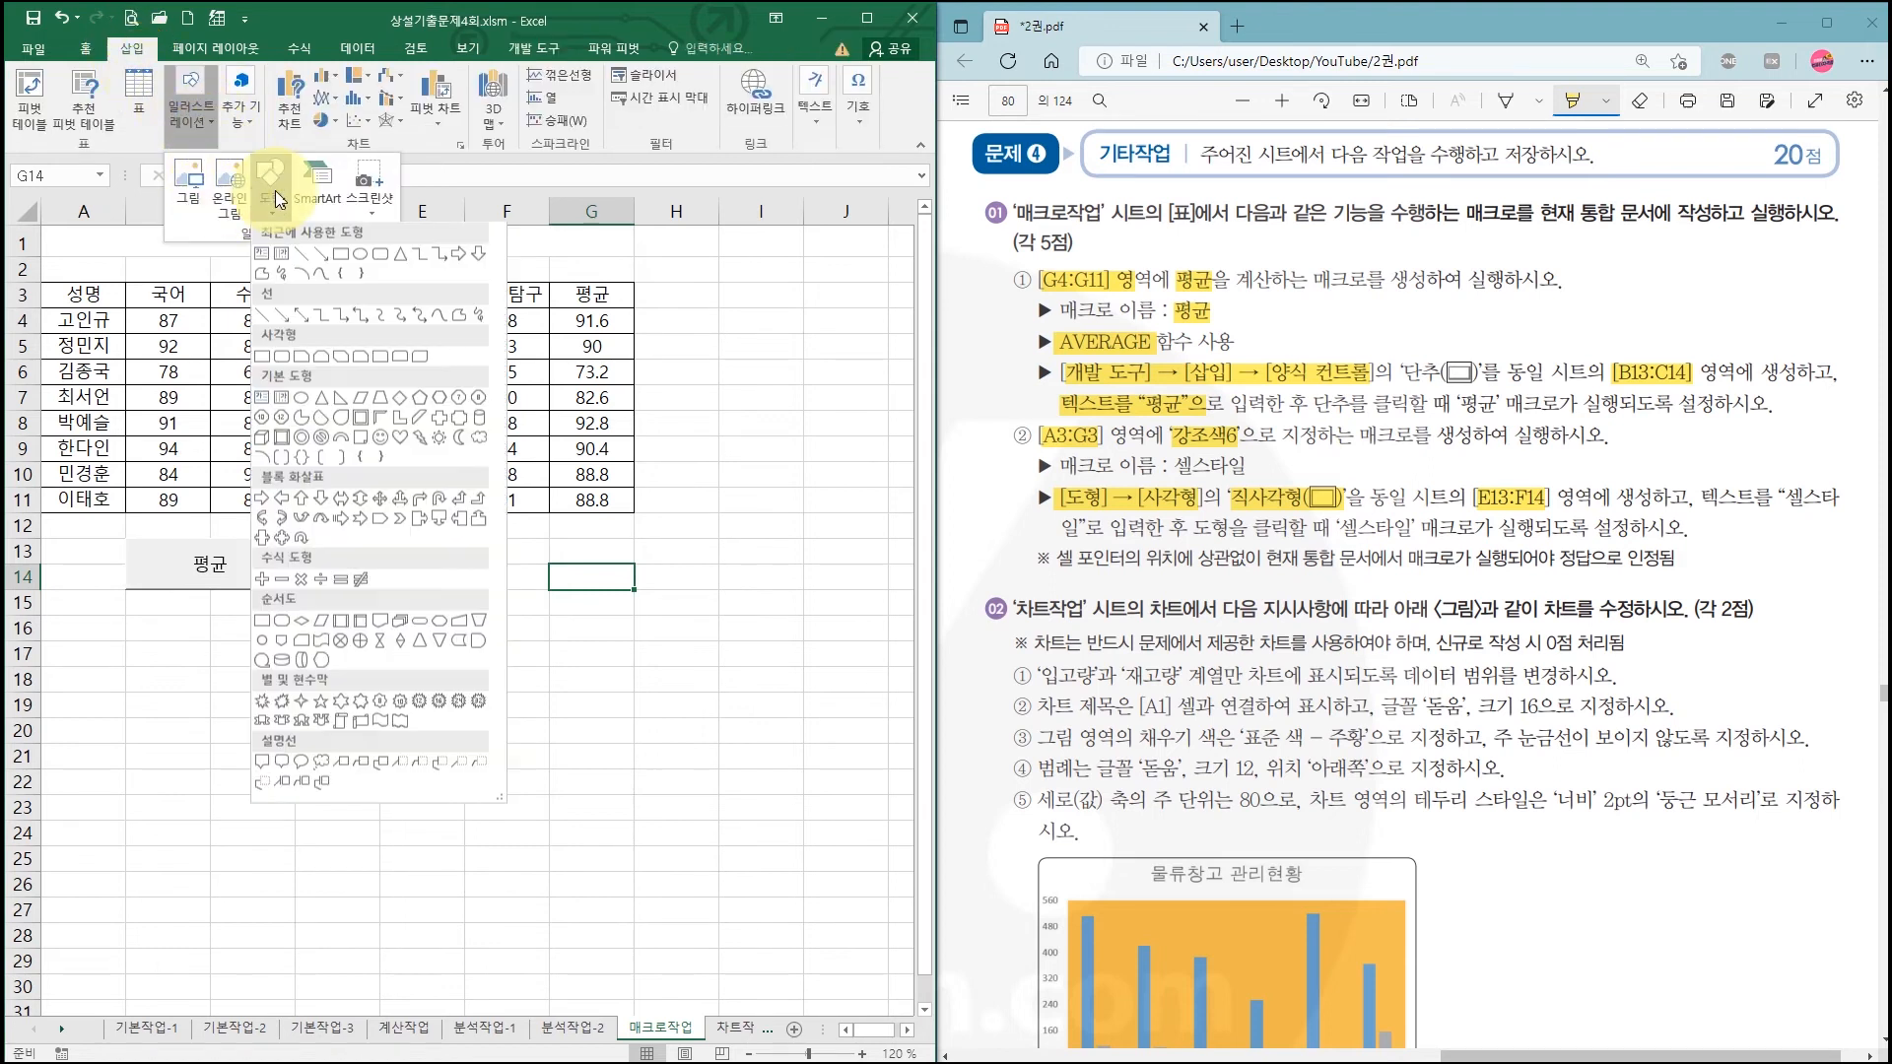
left_click(263, 360)
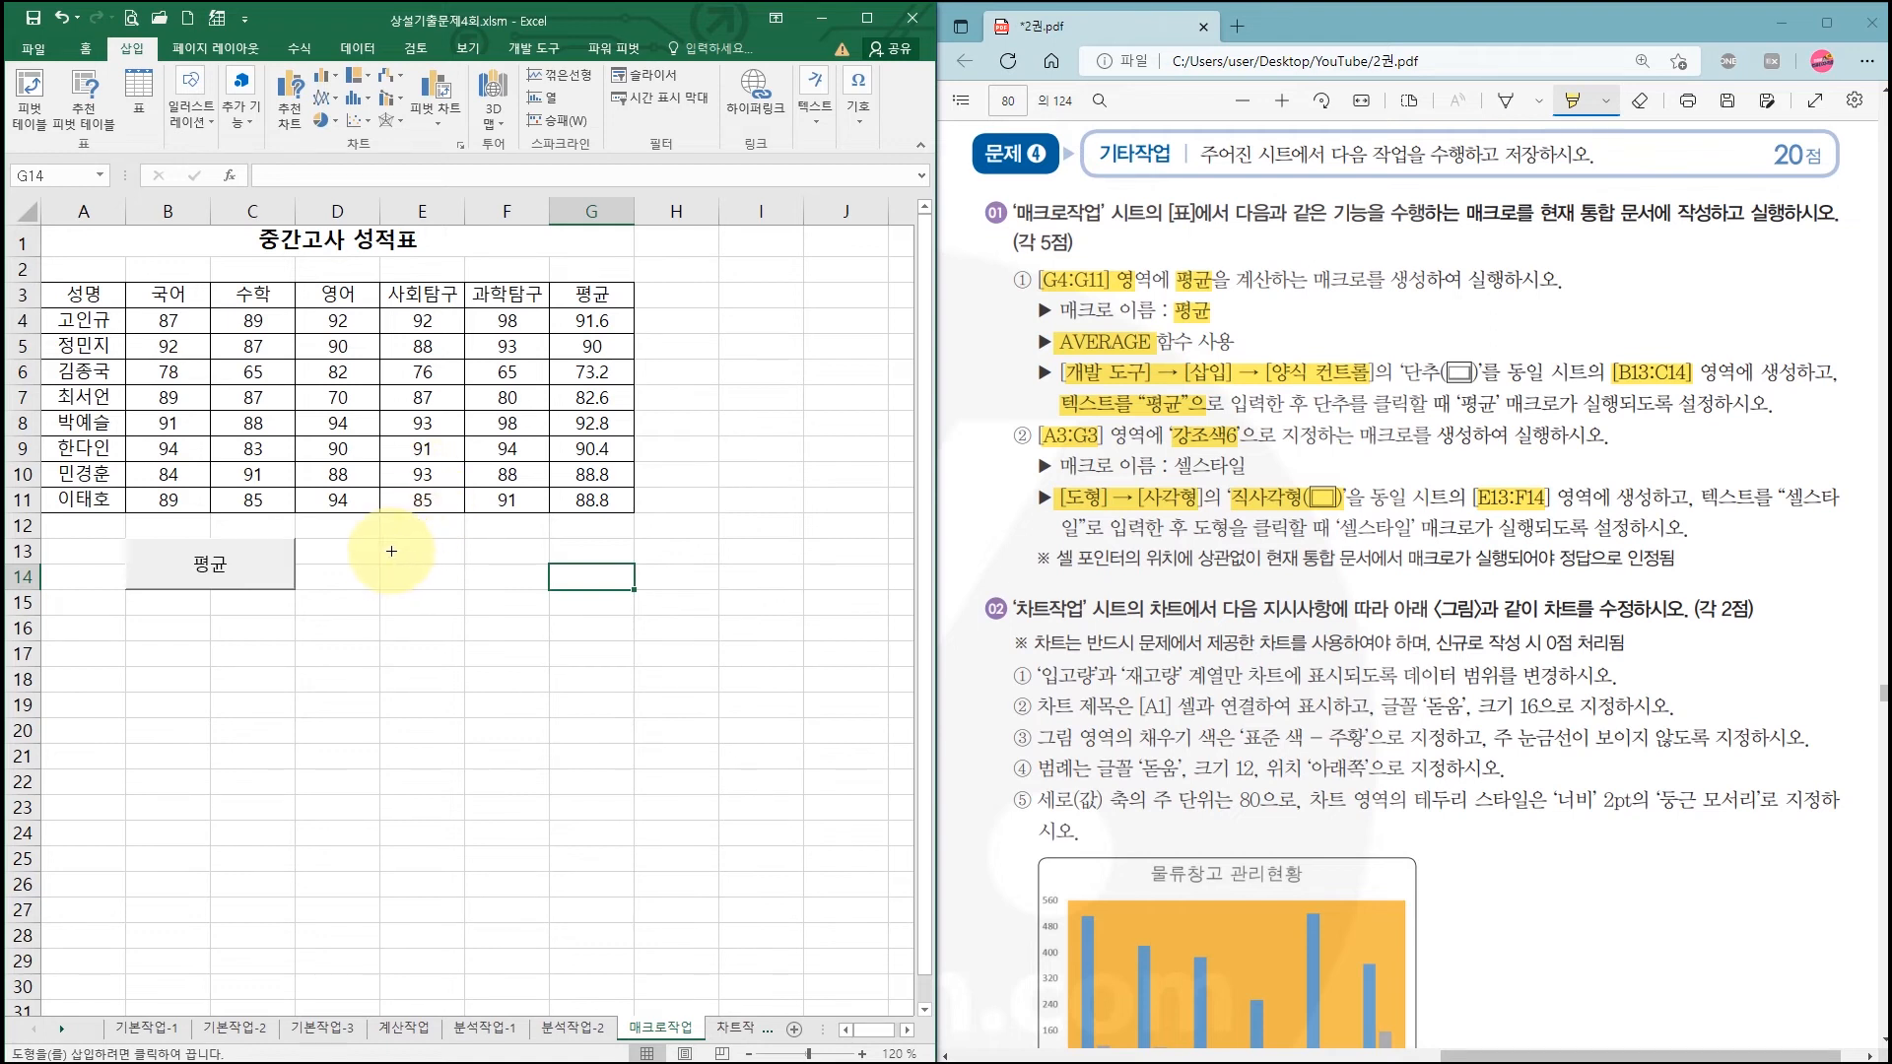
left_click_drag(383, 539, 498, 571)
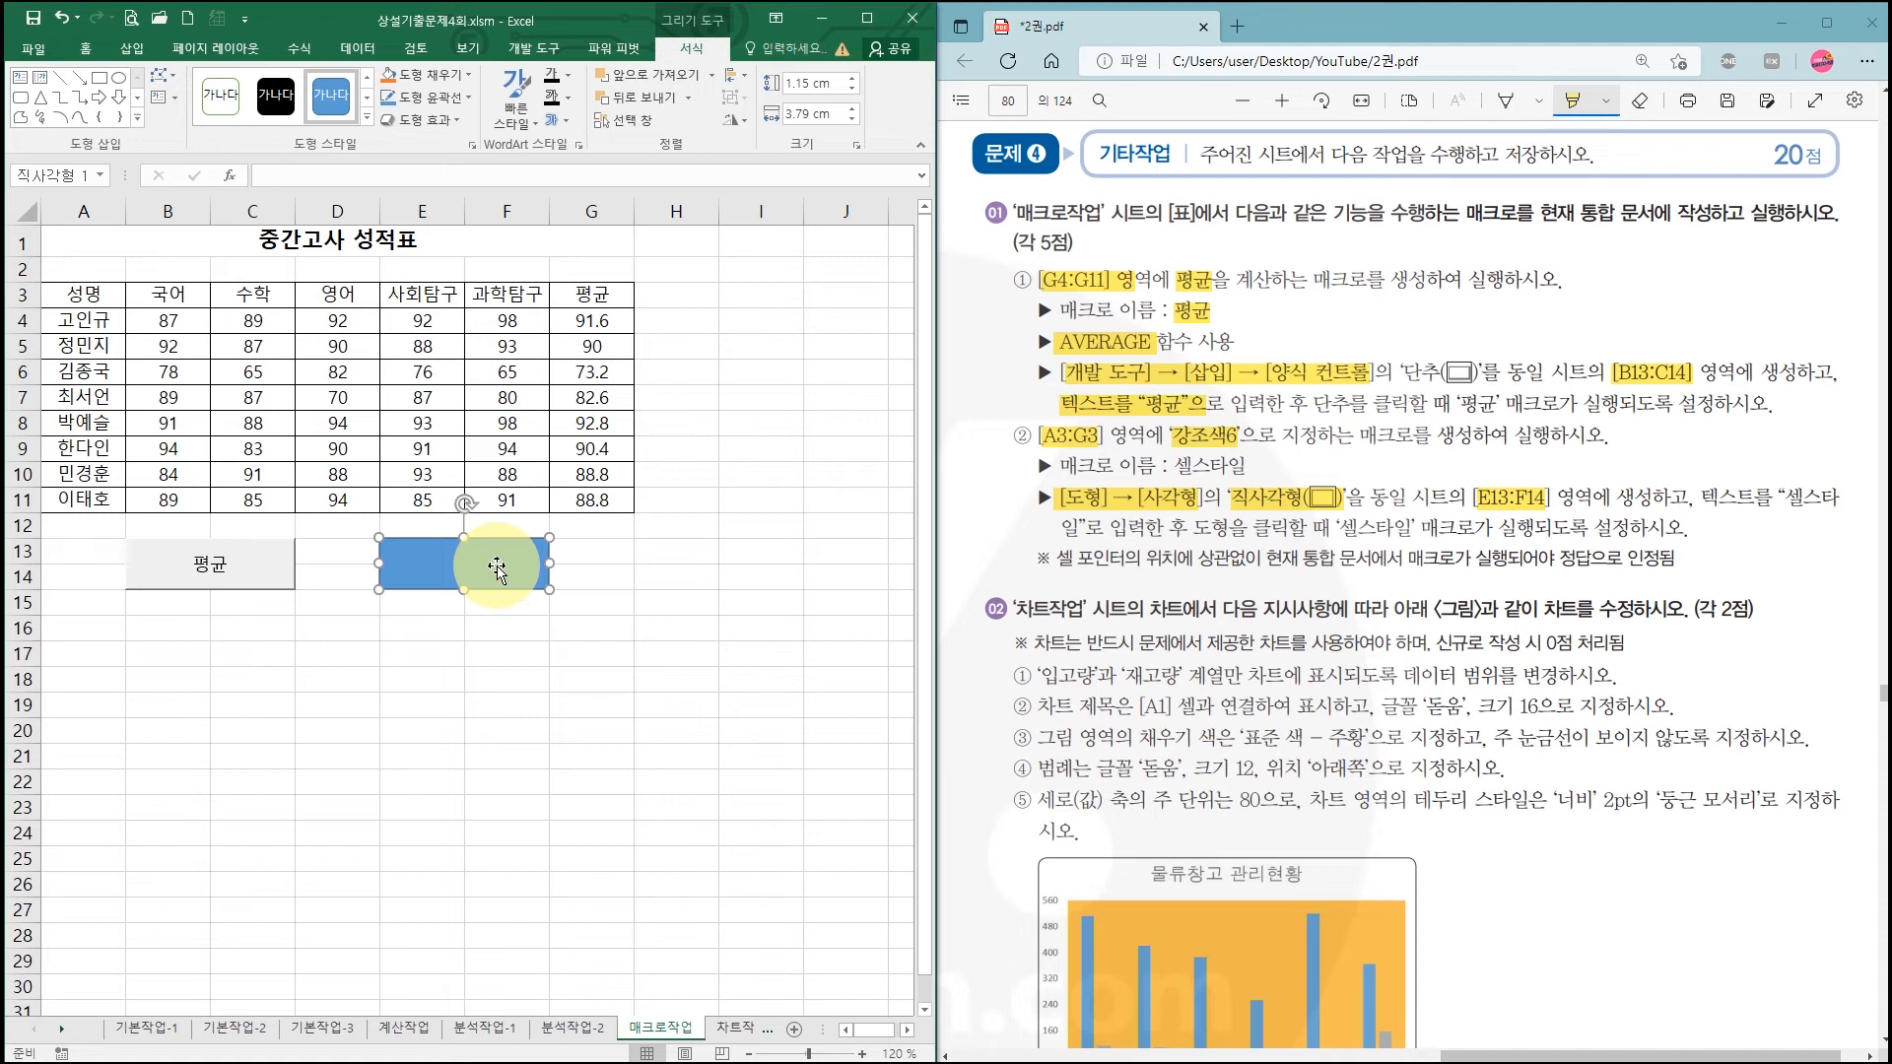
right_click(499, 562)
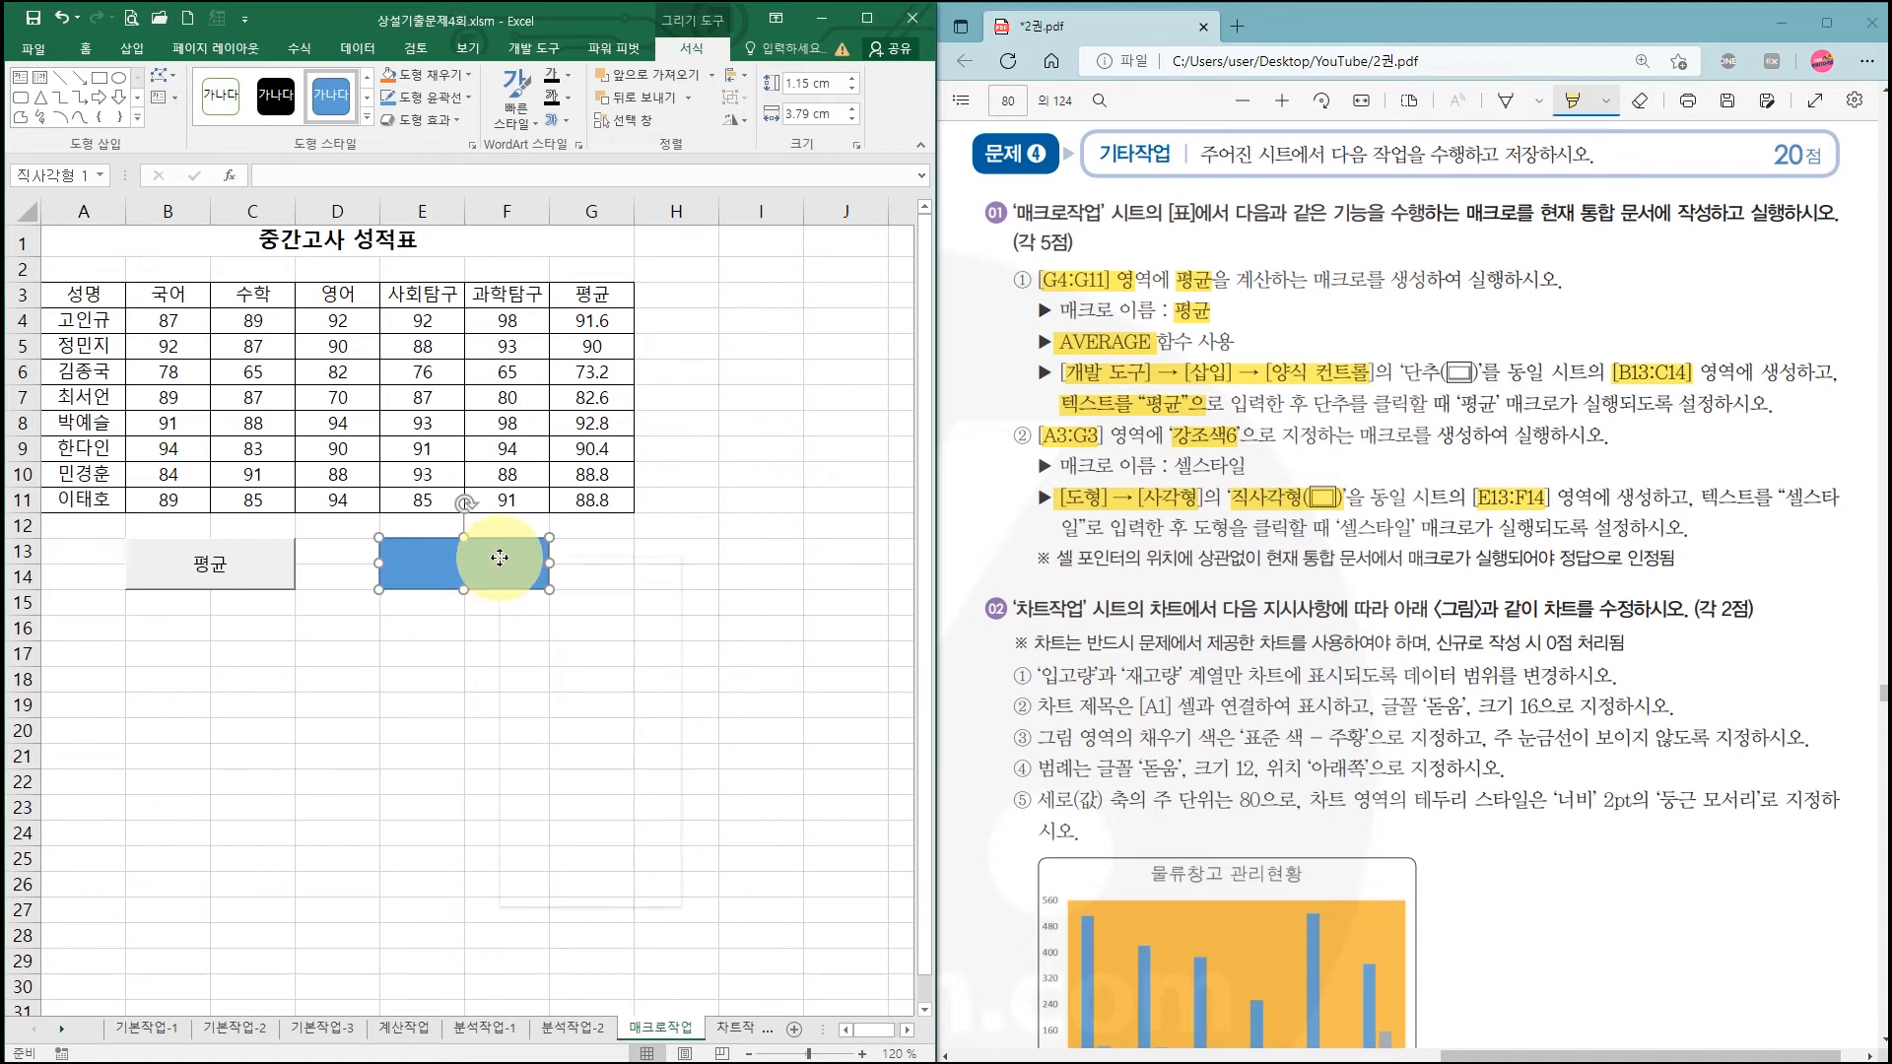
Step: Assign a new macro named 셀스타일 to the rectangle and start recording it
left_click(562, 817)
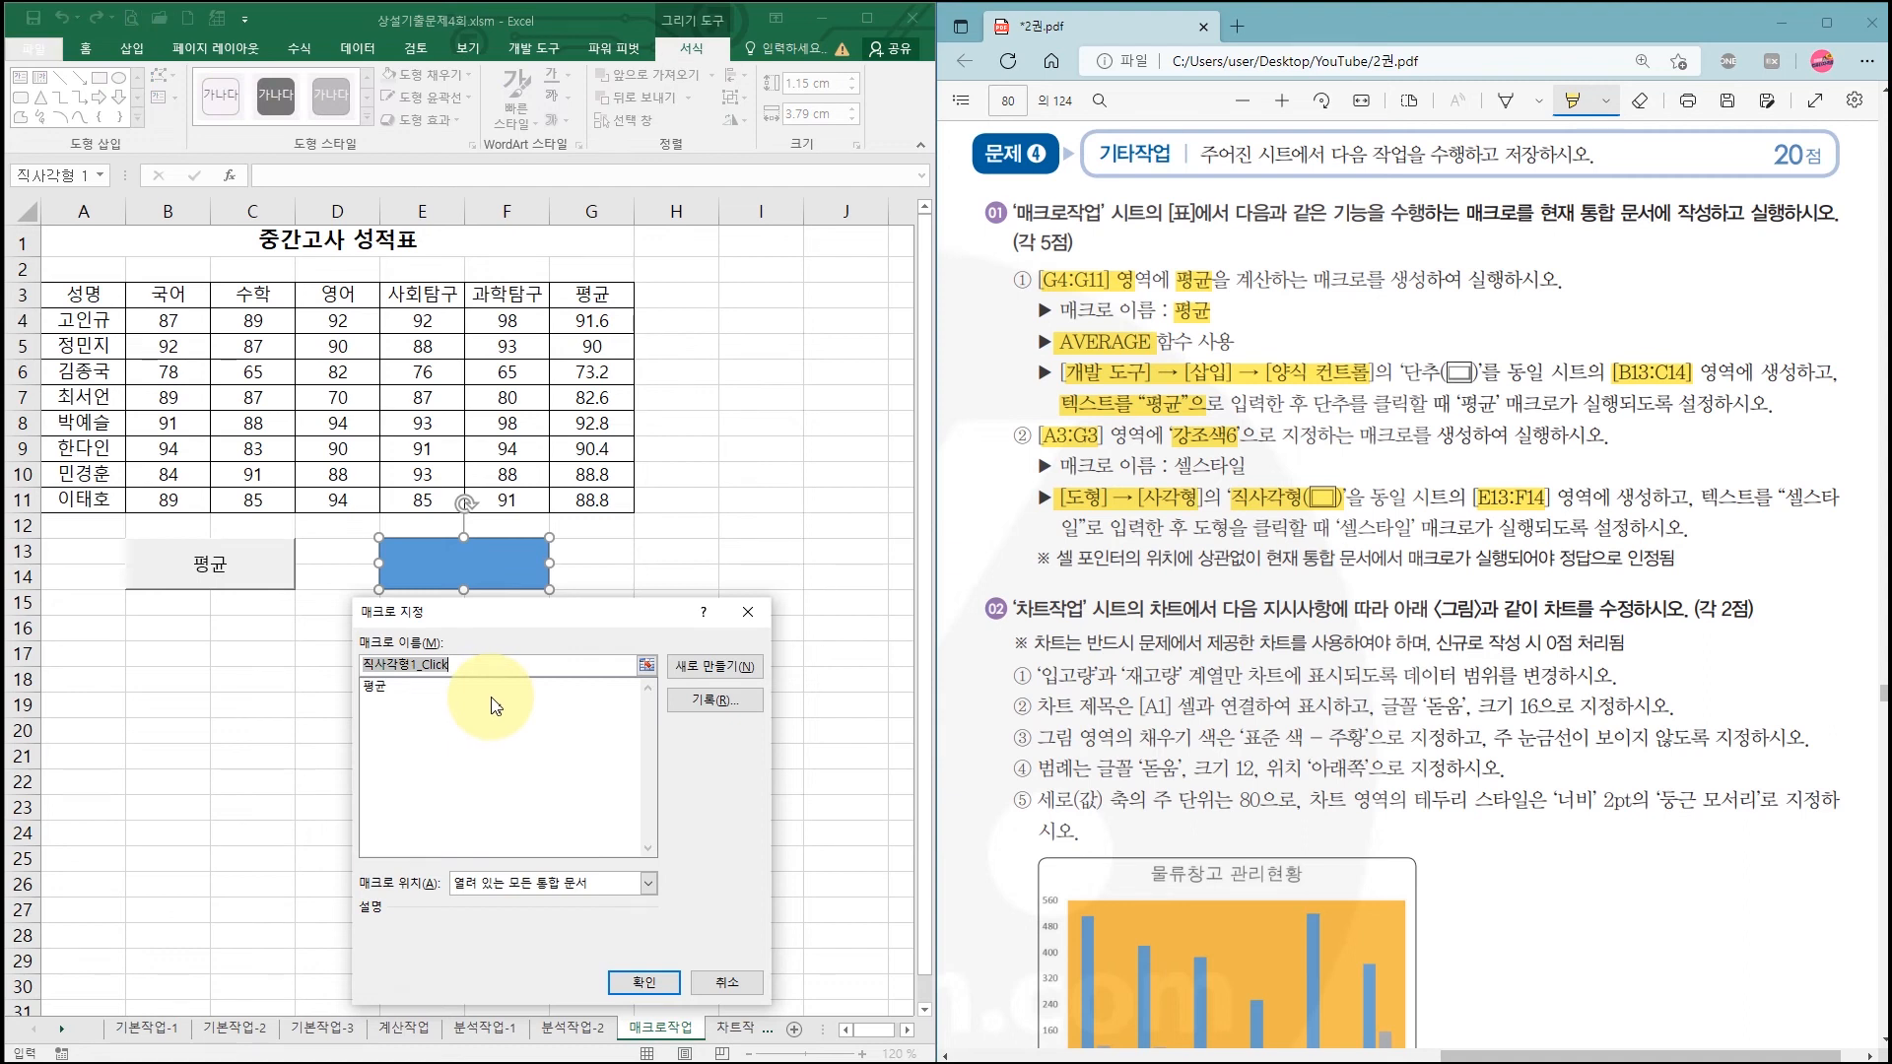
type("셀스타일")
left_click(1260, 465)
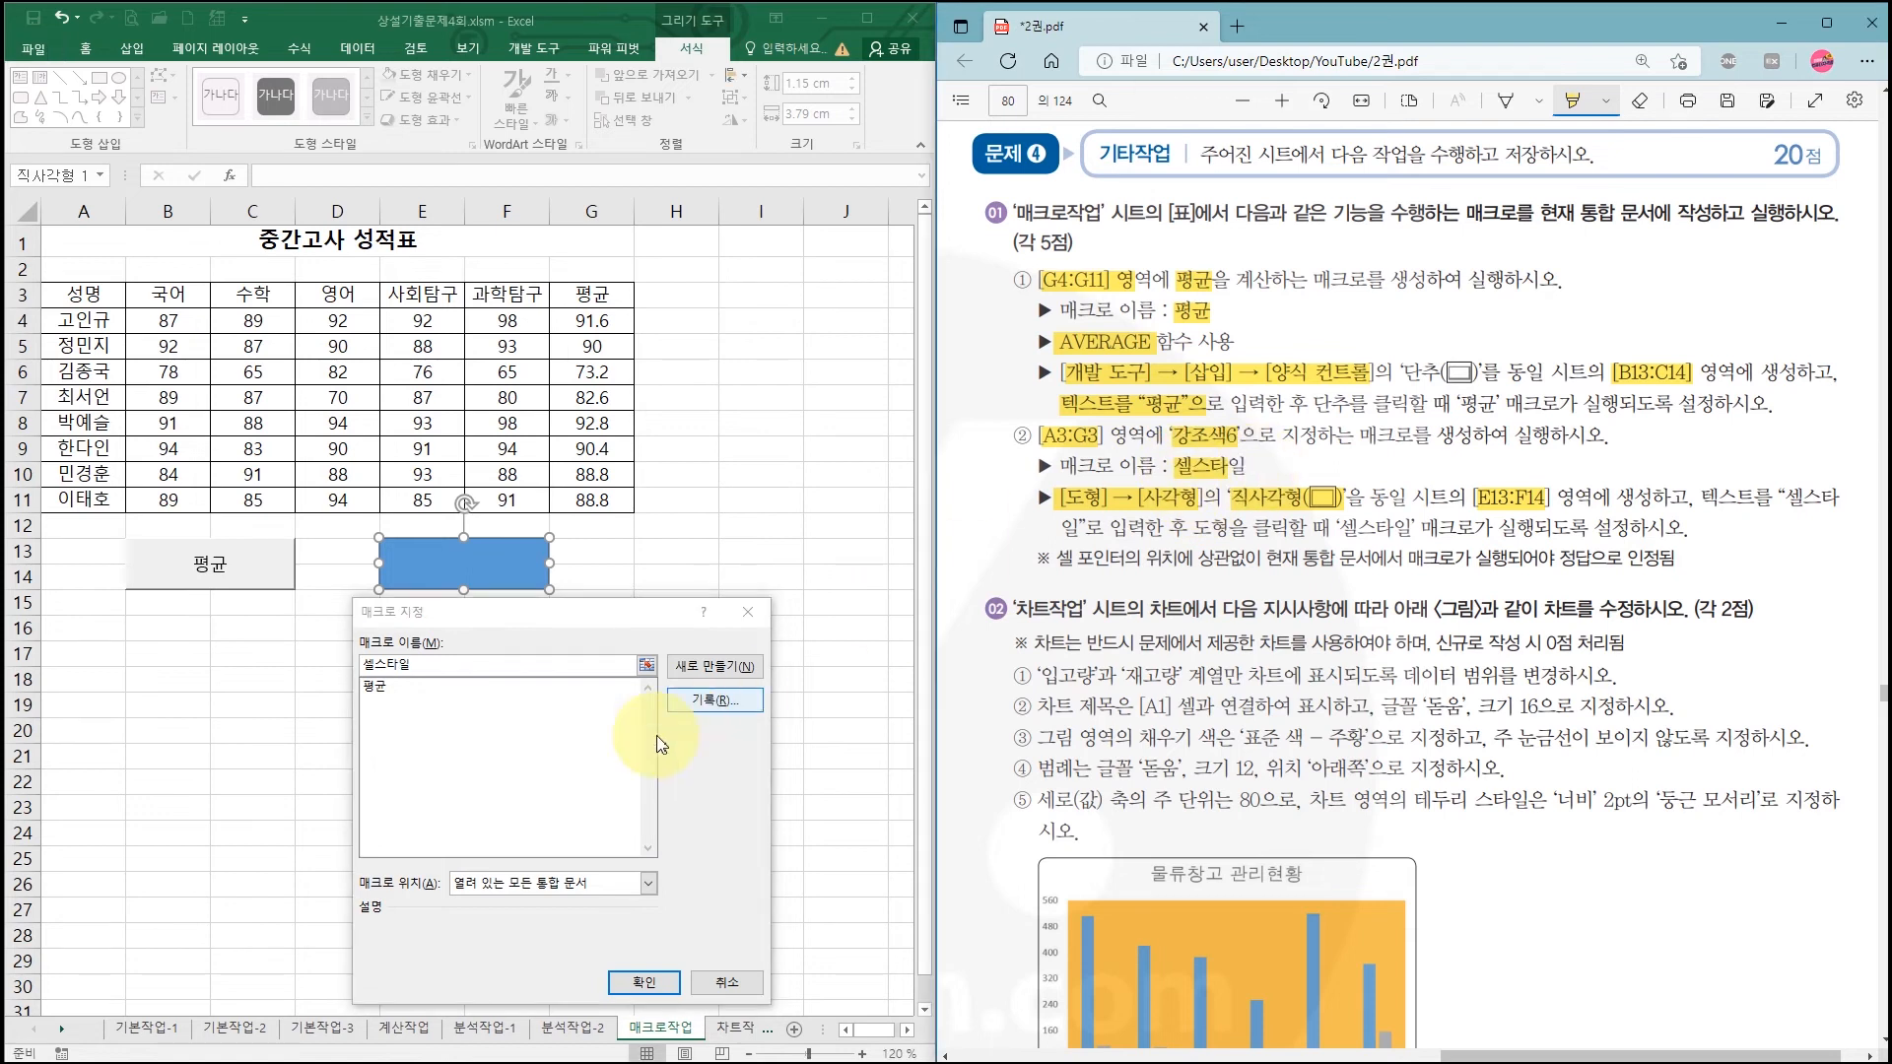
left_click(440, 662)
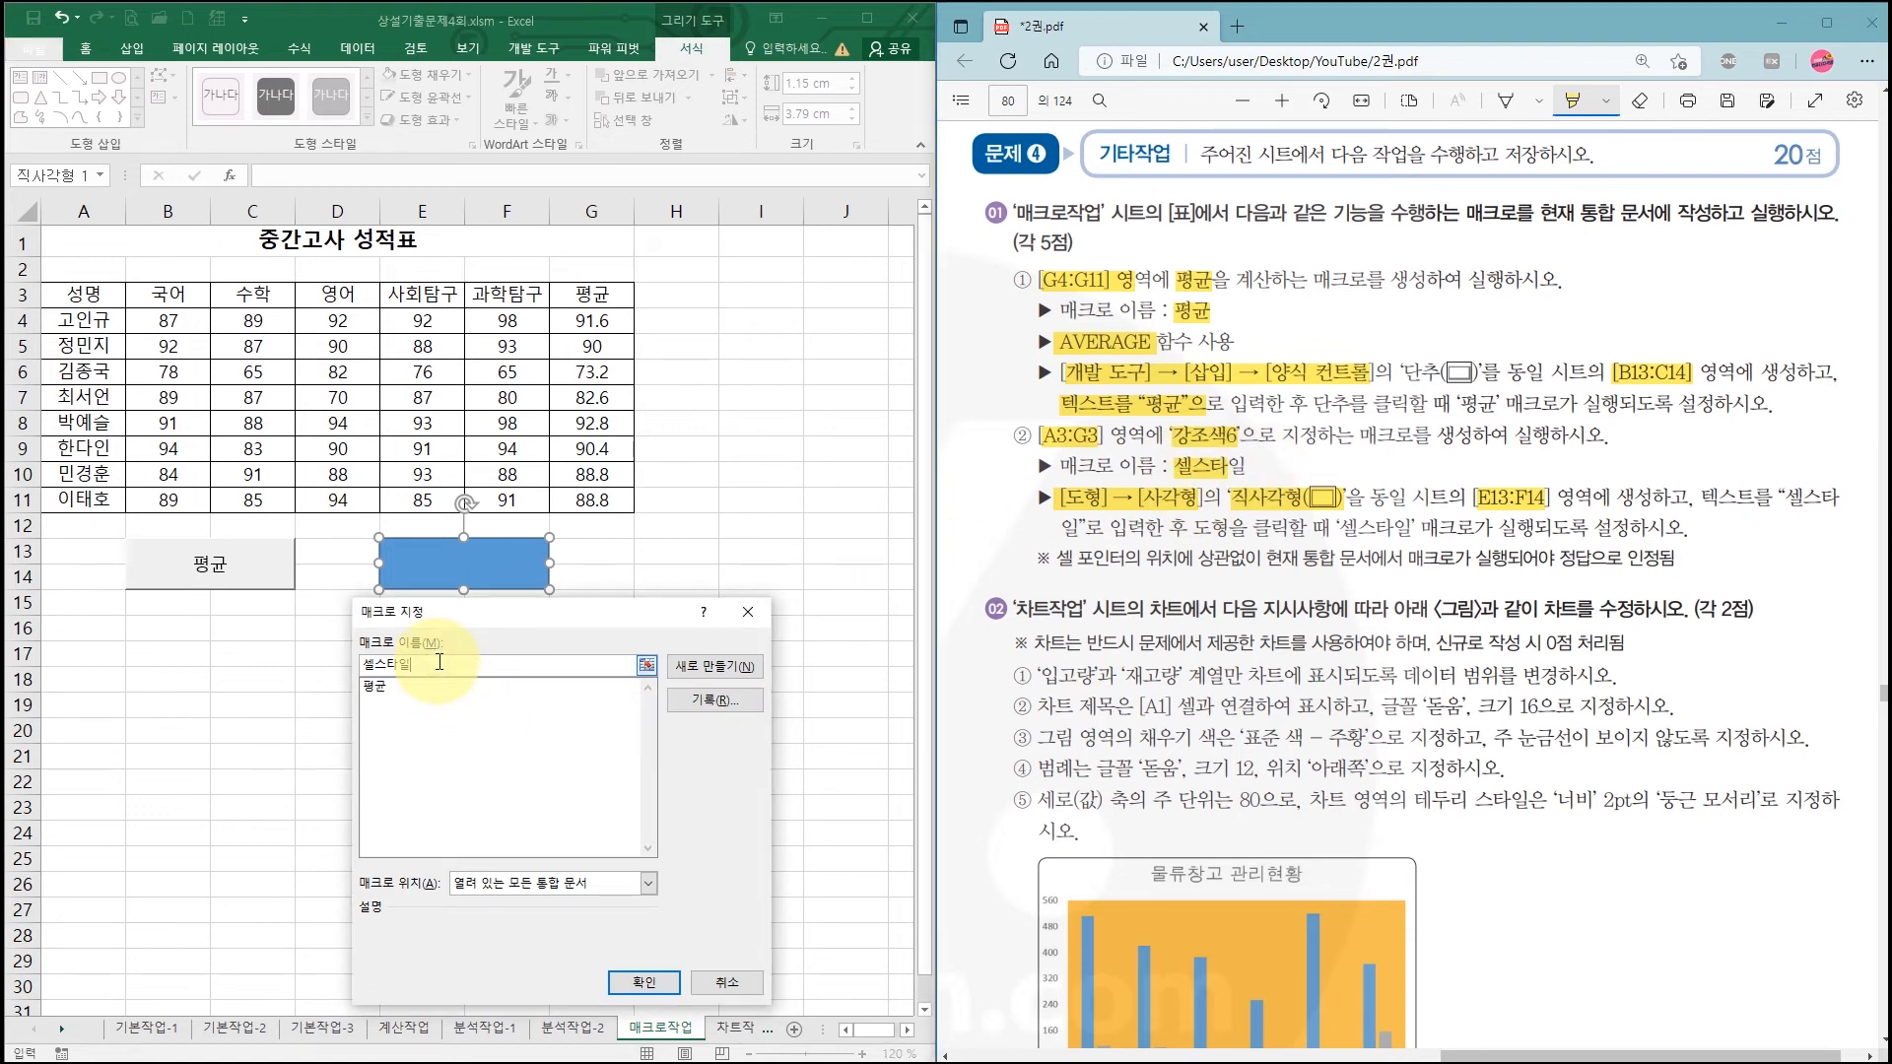
left_click(715, 701)
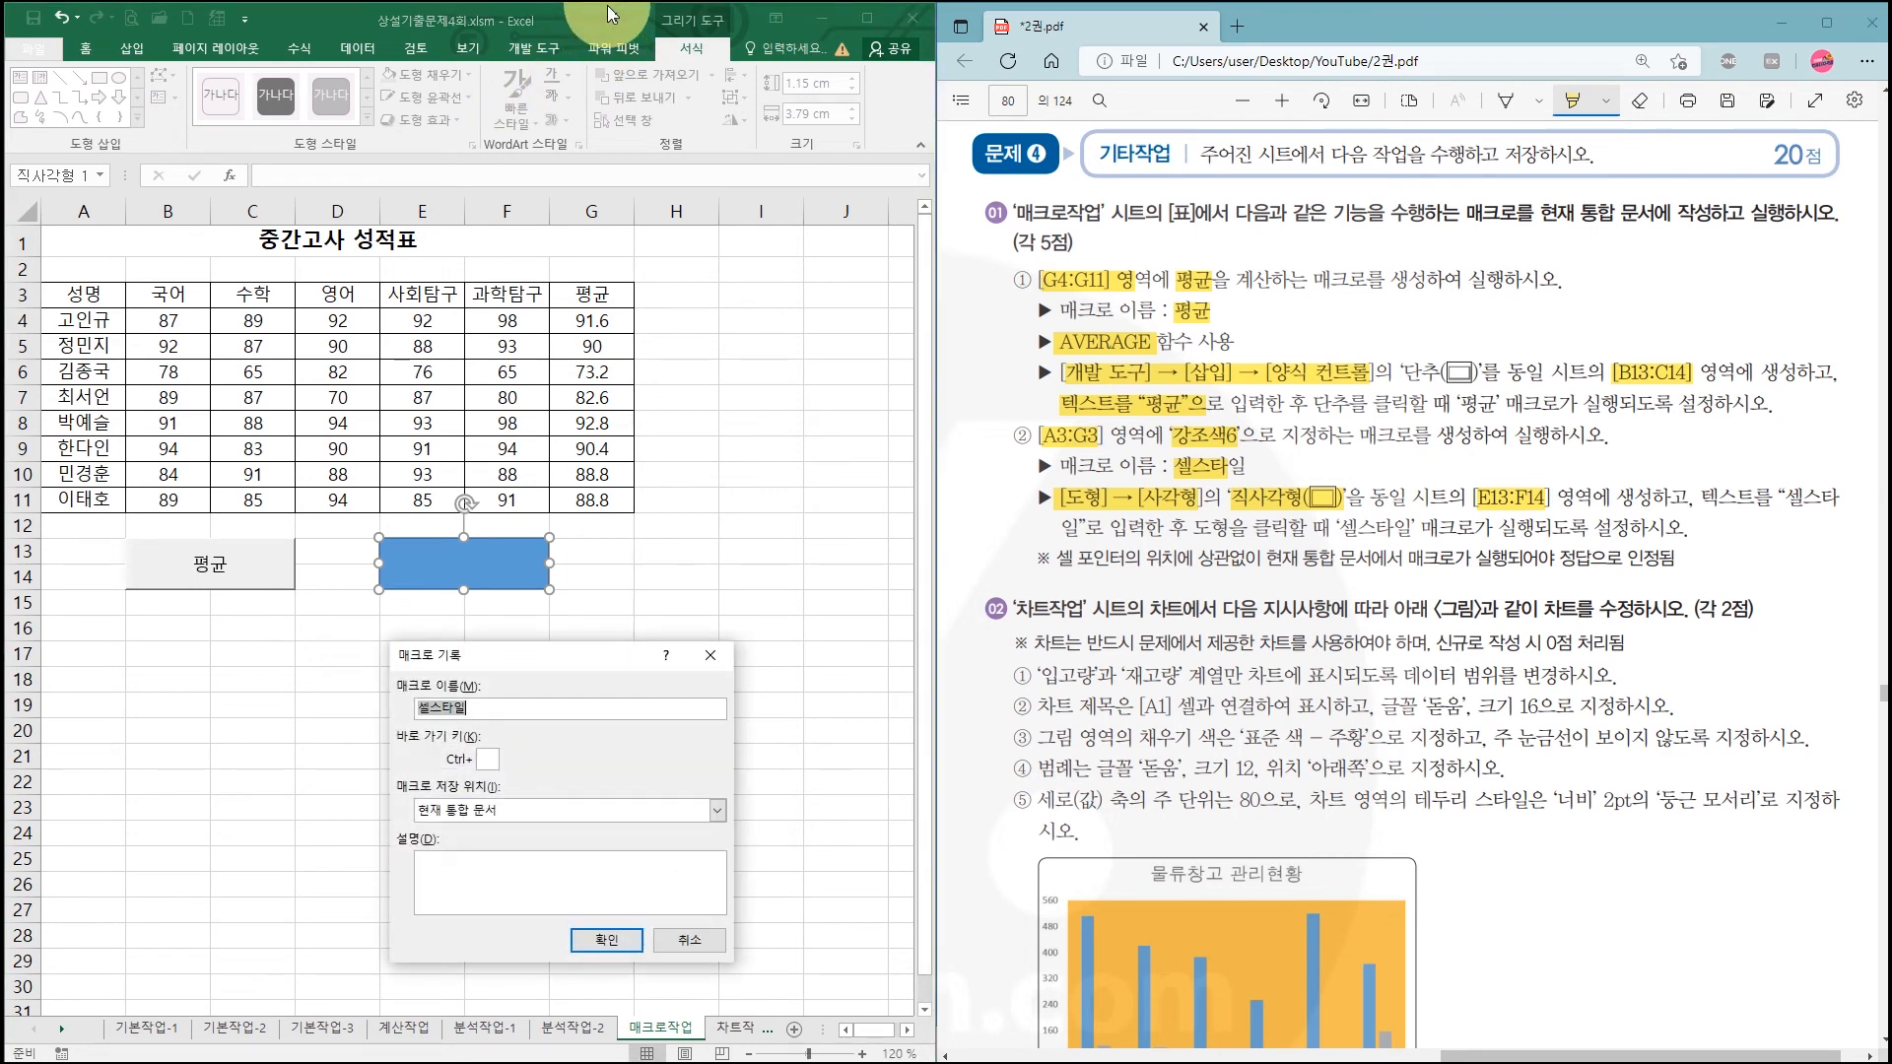
left_click_drag(504, 655, 650, 509)
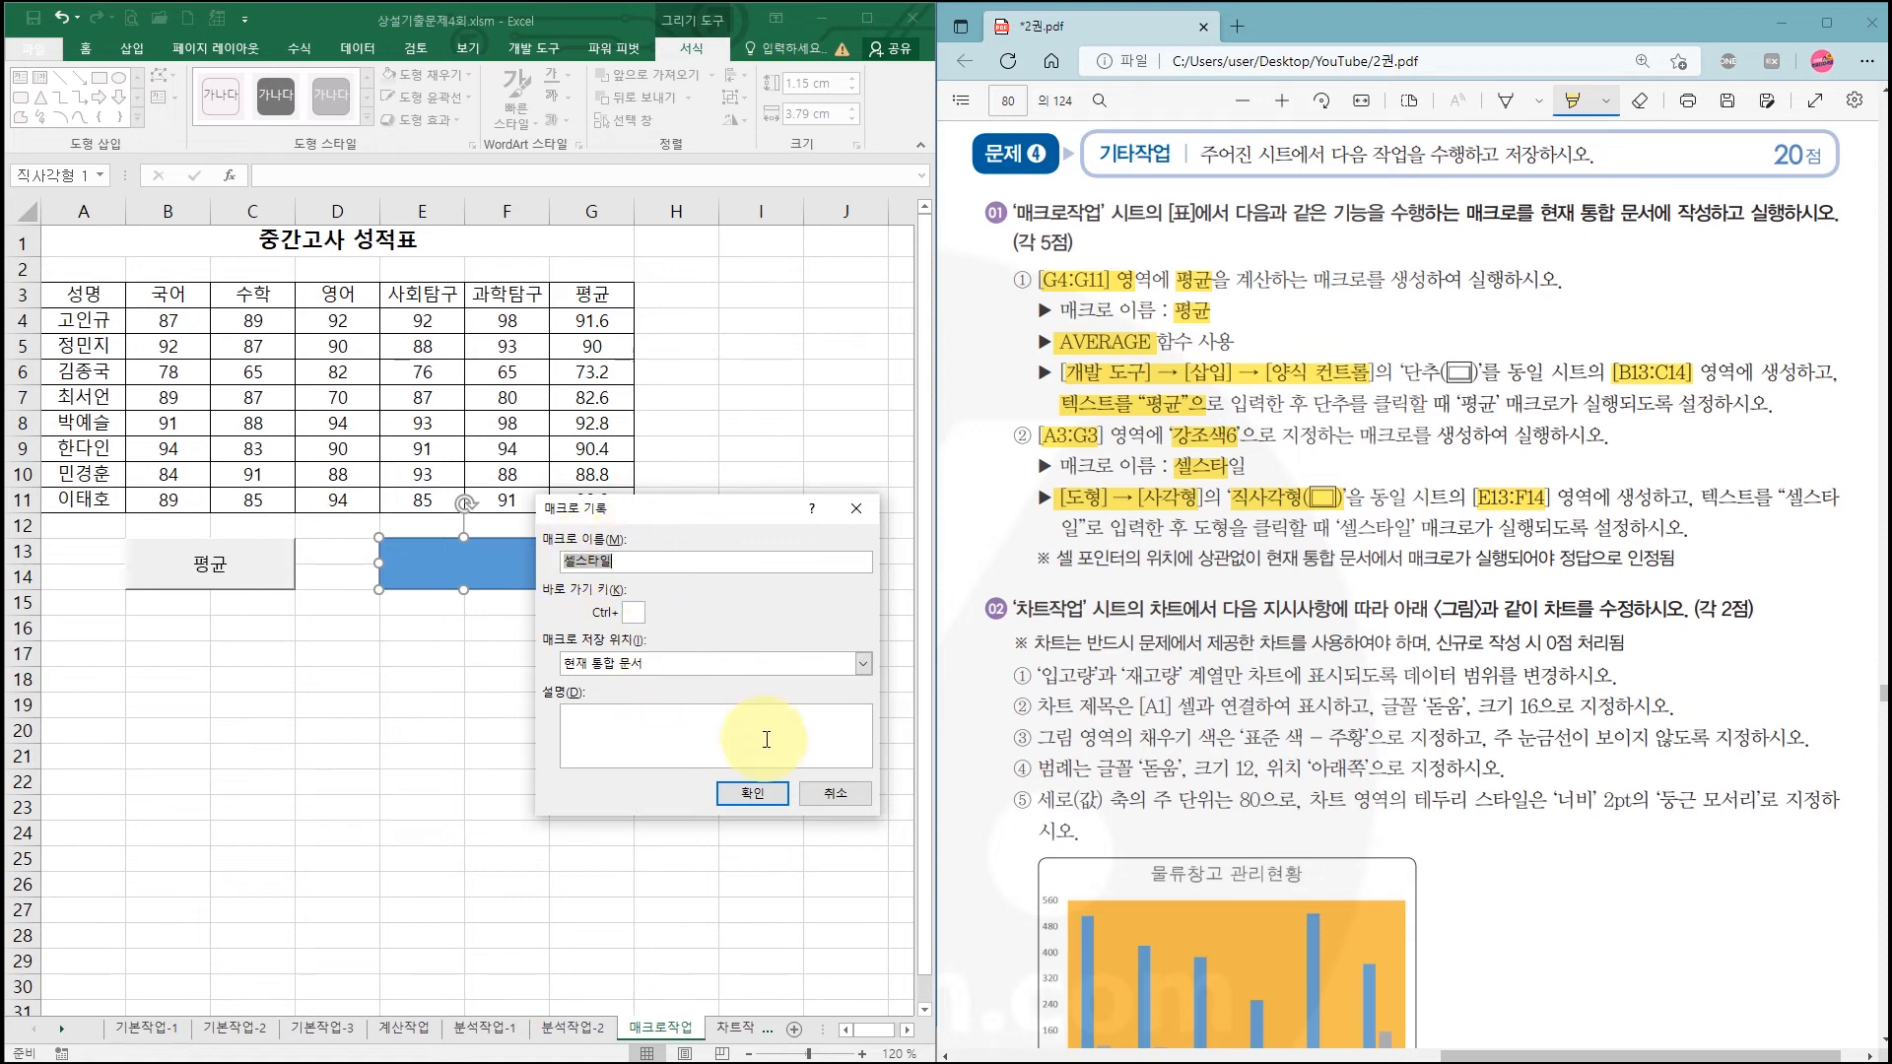
left_click(772, 804)
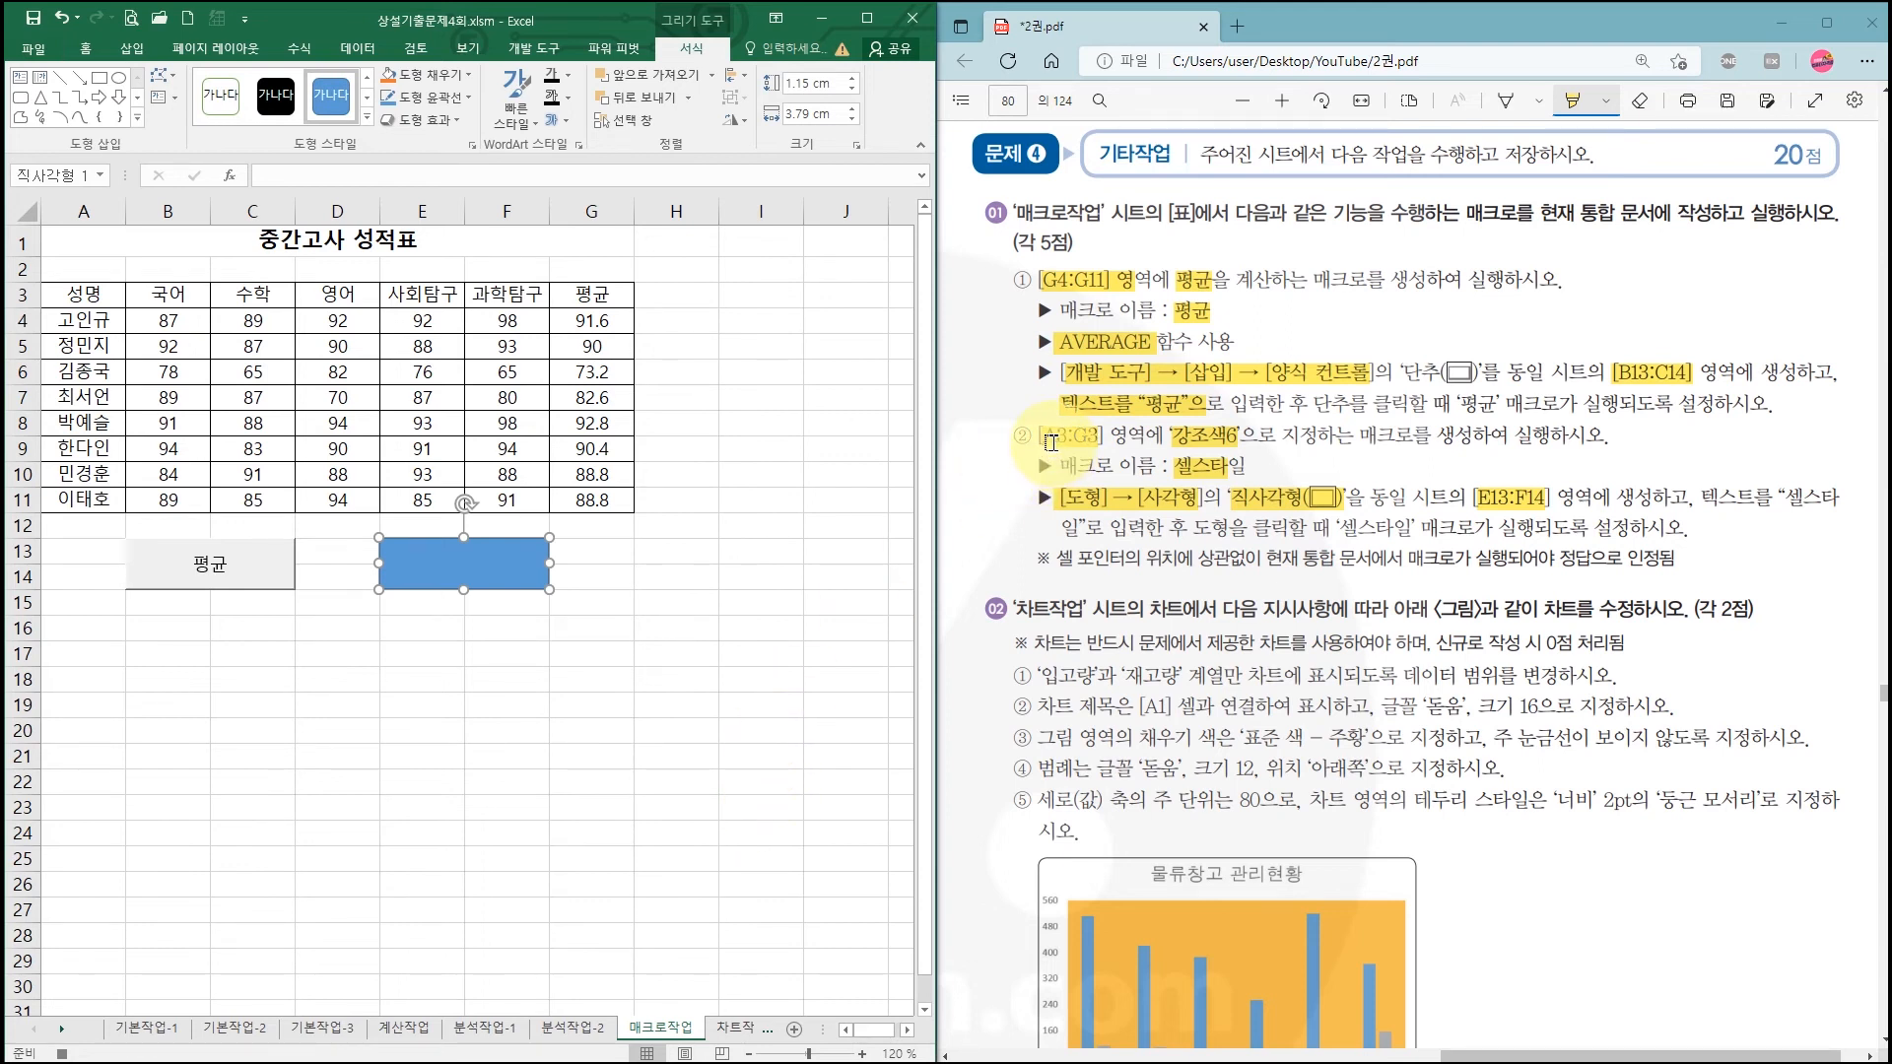
Step: Apply the 강조색6 cell style to header row A3:G3, then stop recording
left_click(77, 299)
left_click_drag(77, 299, 570, 300)
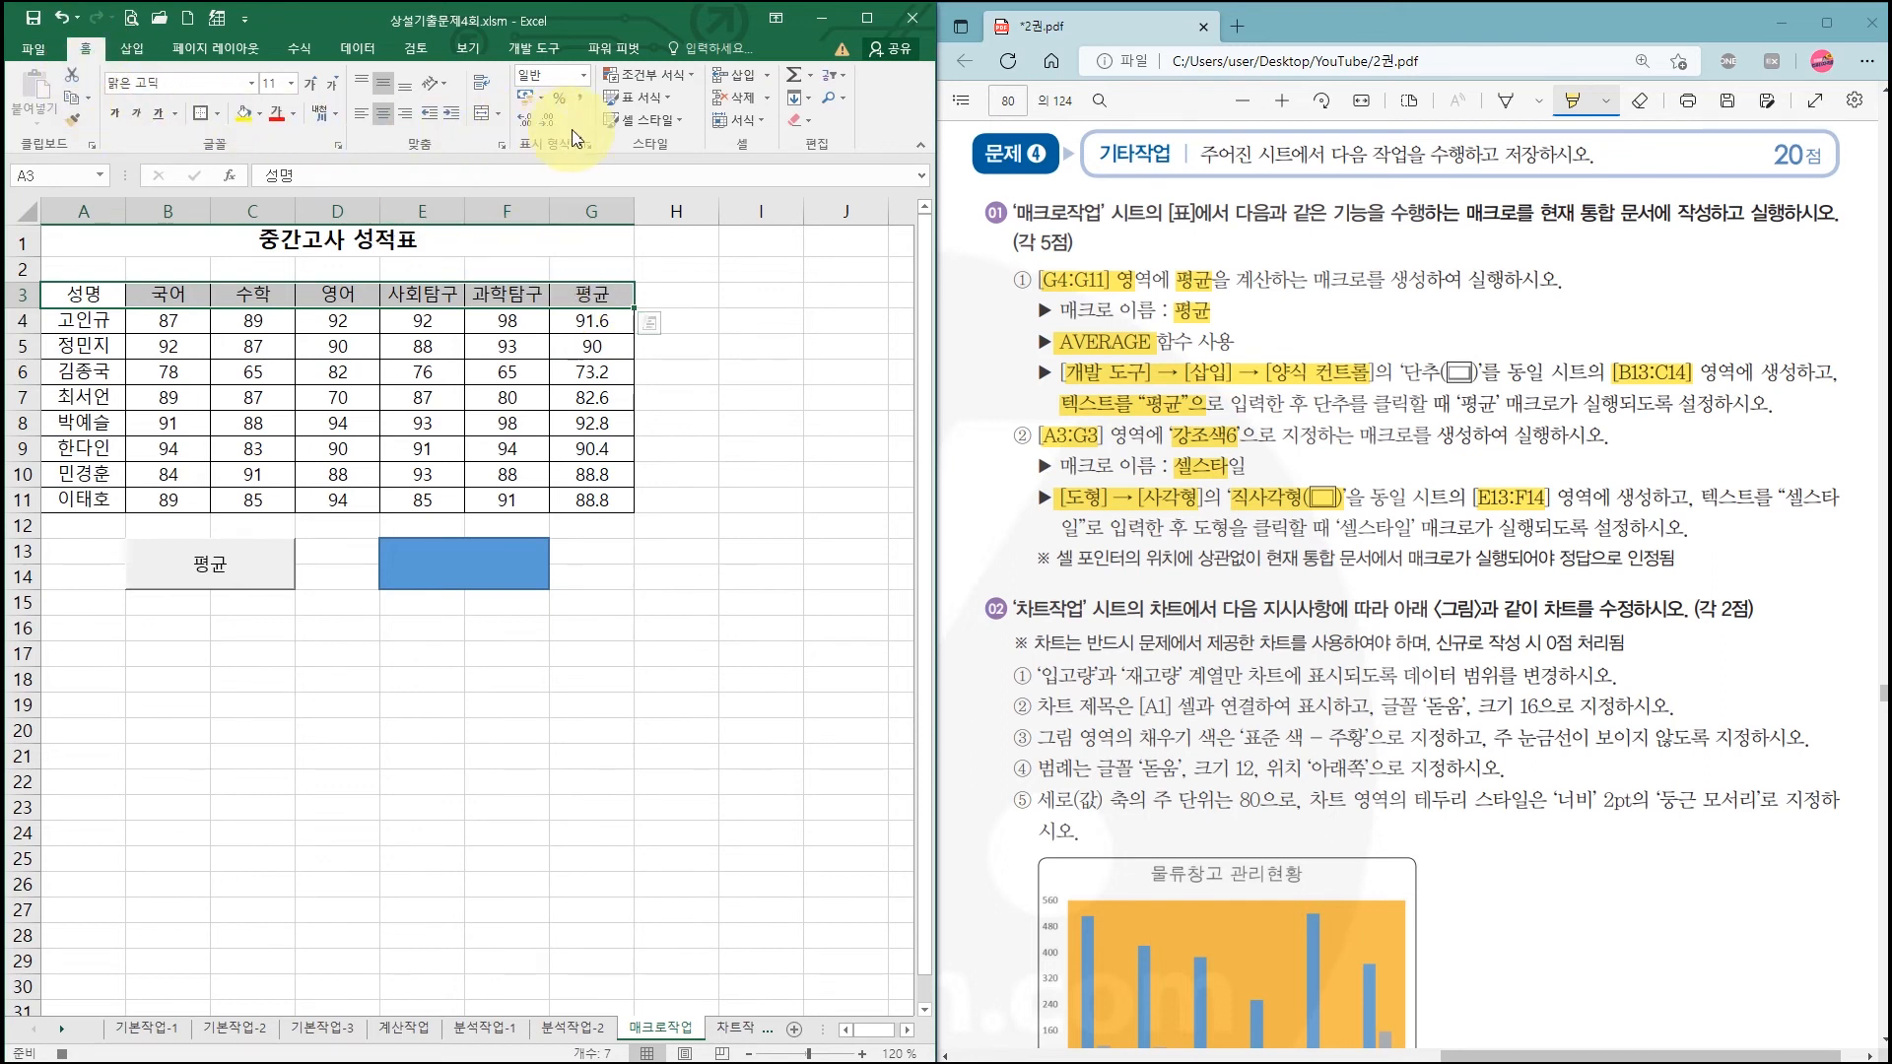
left_click(648, 126)
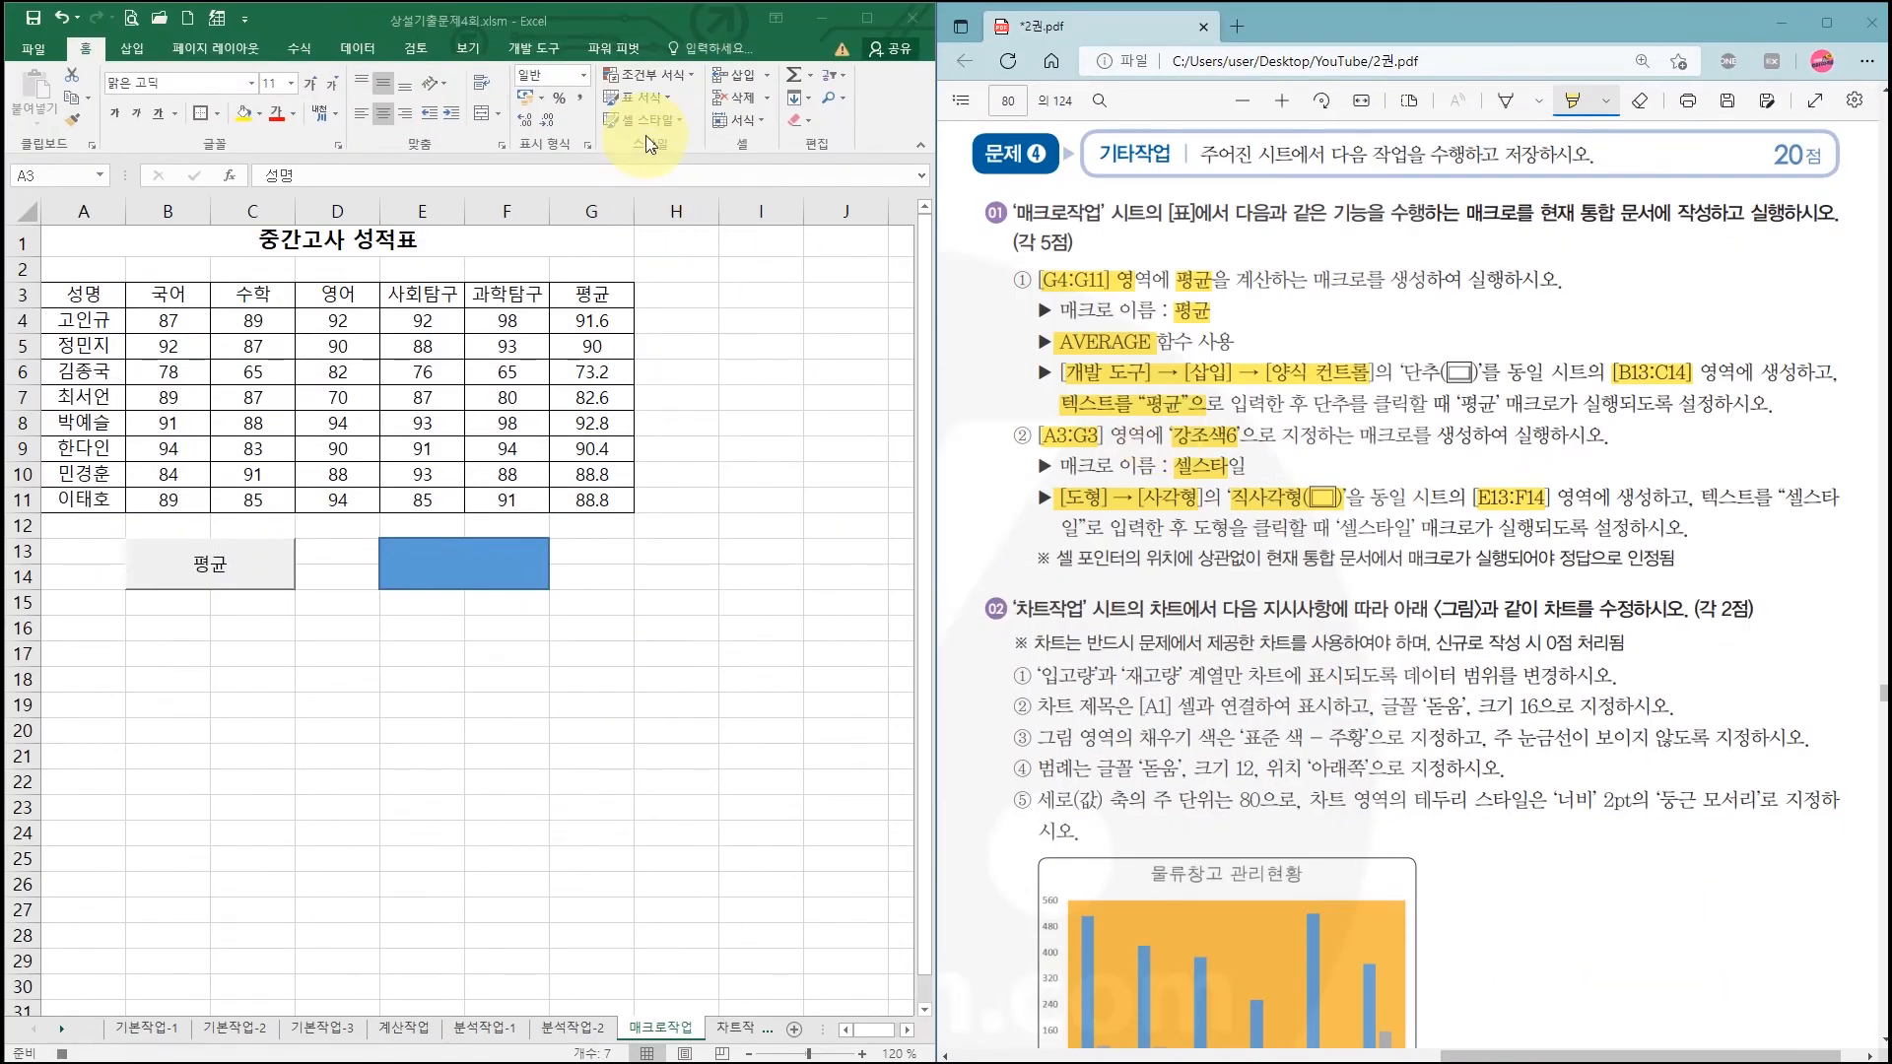
left_click(647, 128)
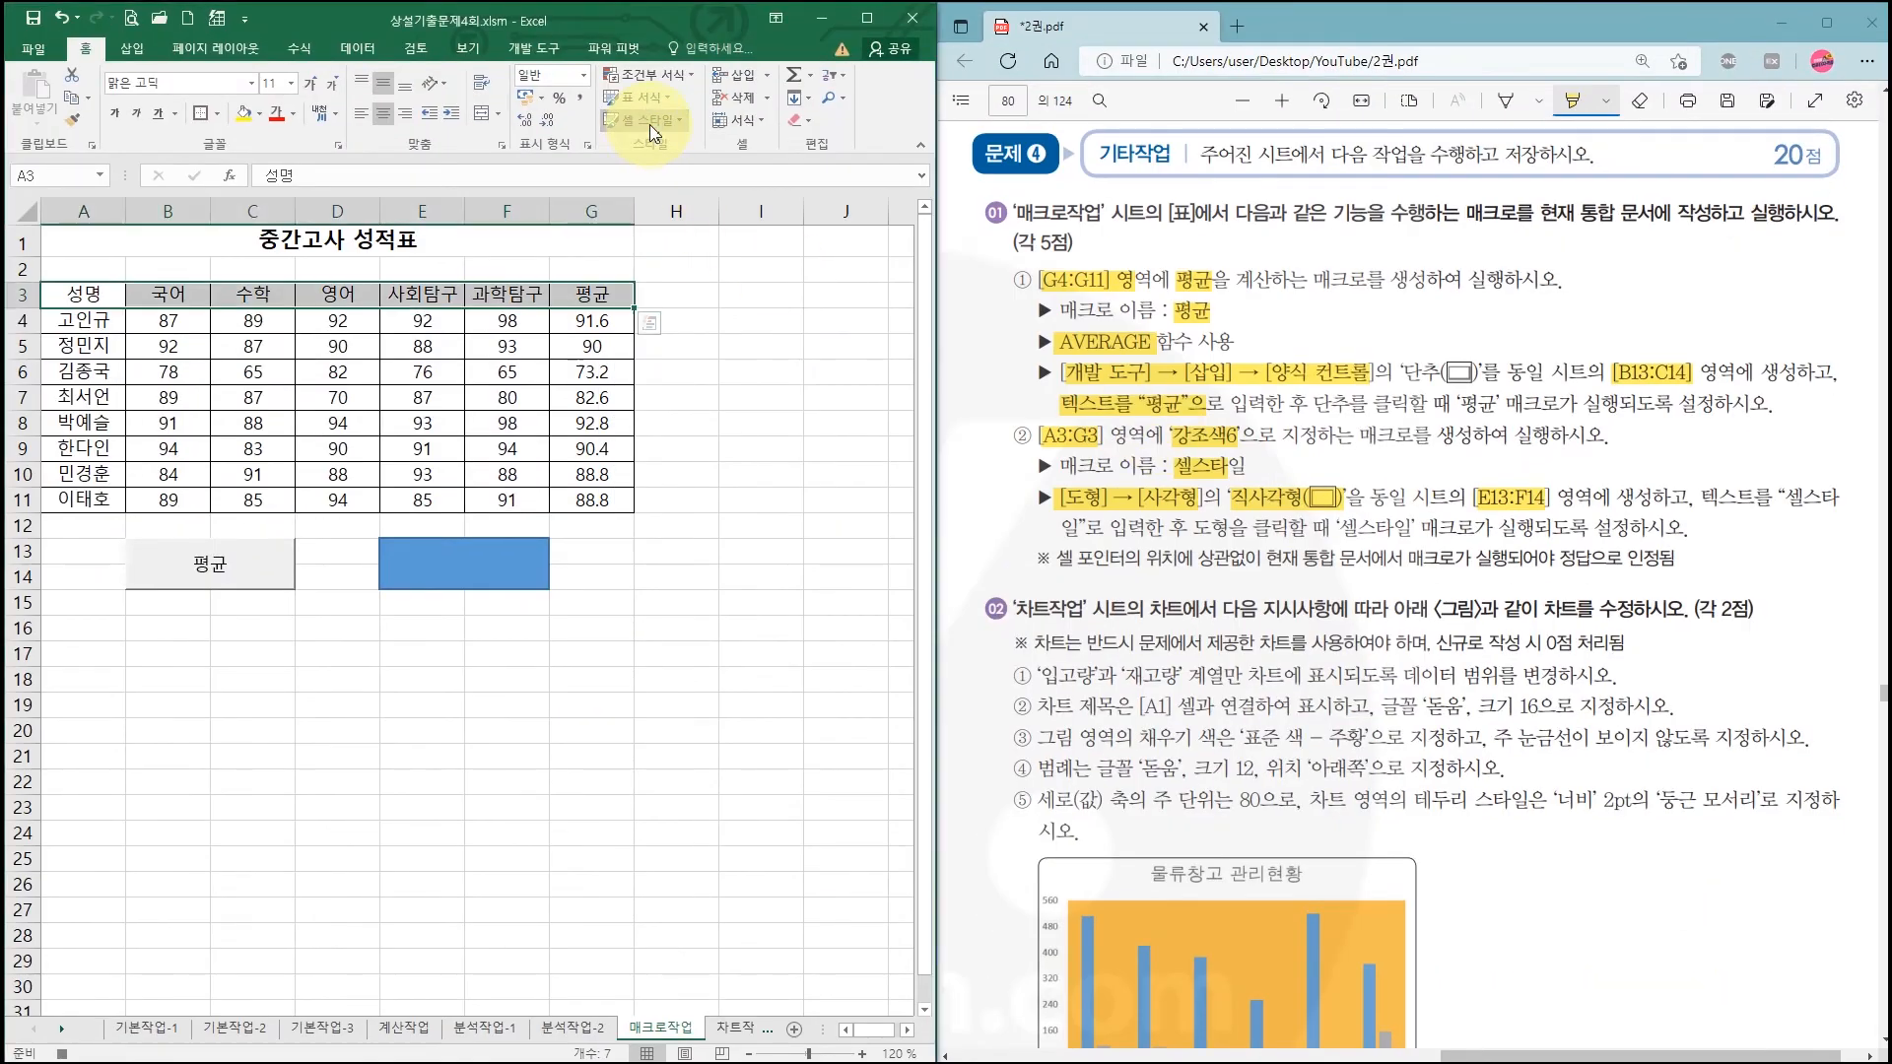
left_click(646, 126)
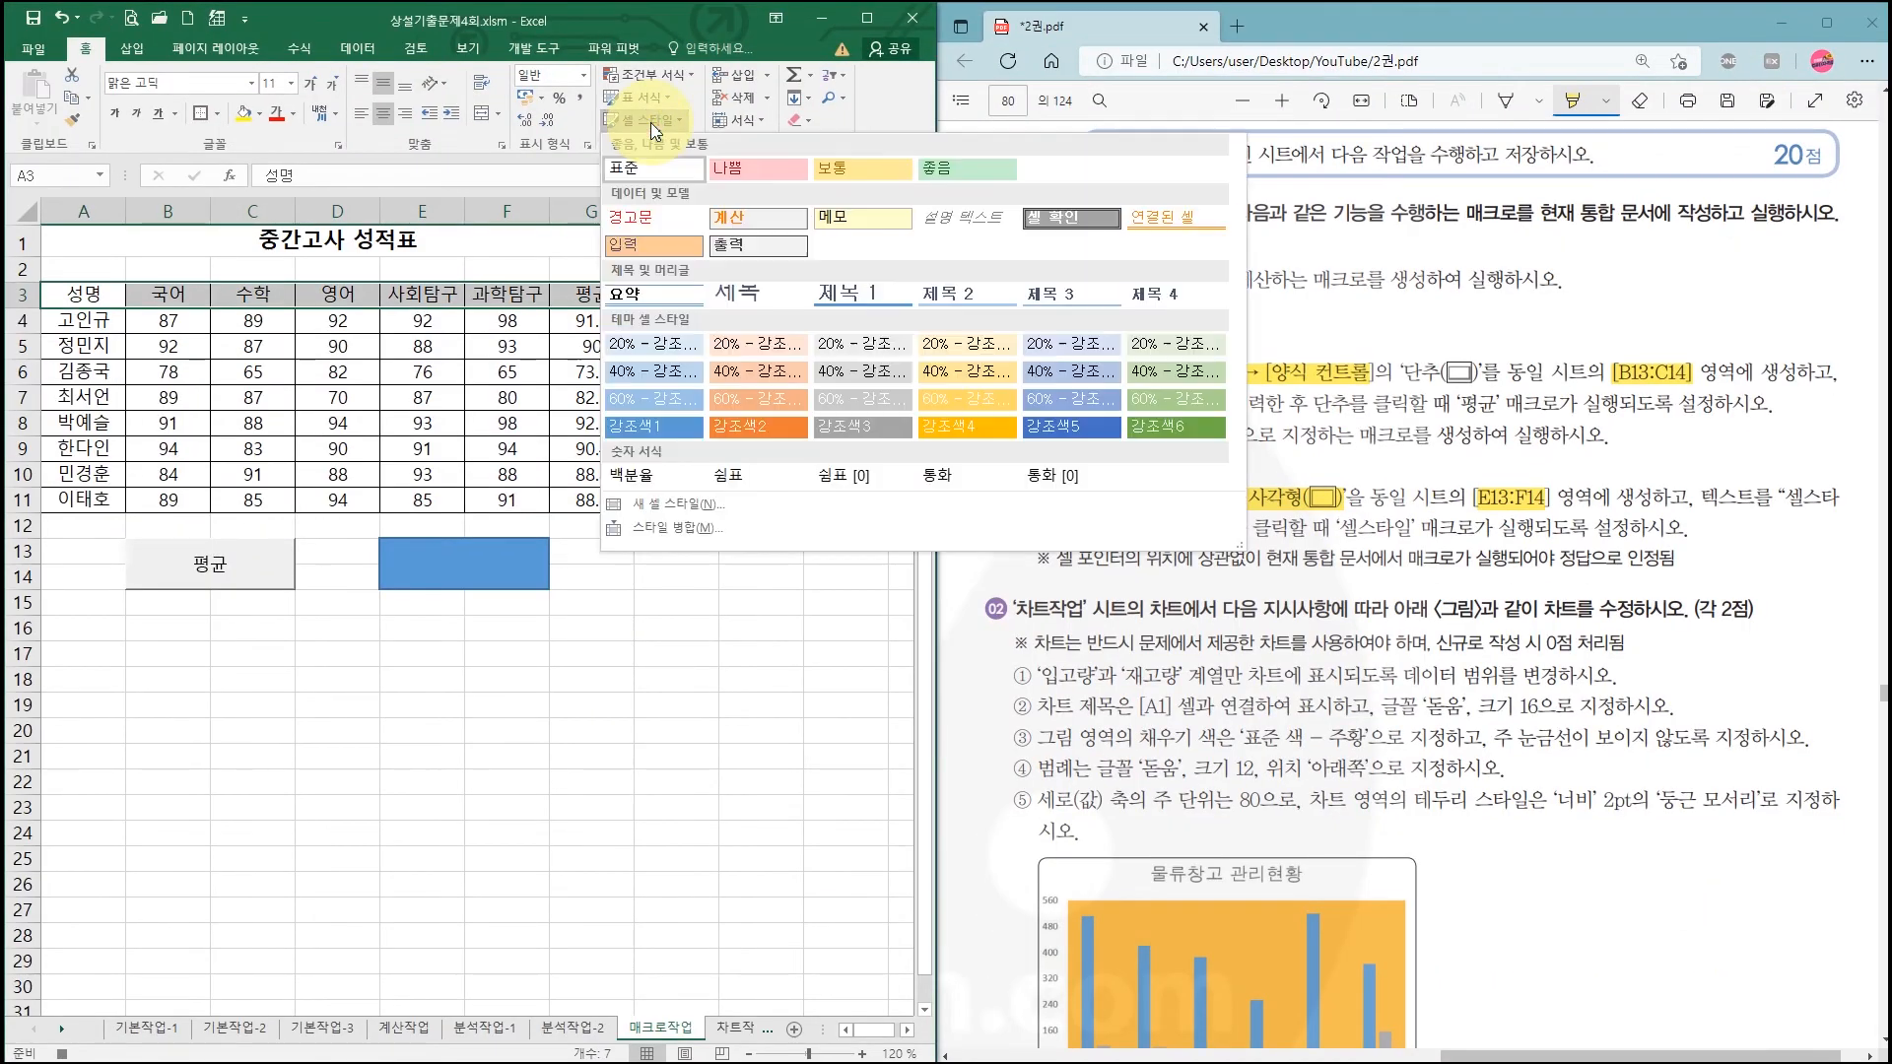
left_click(1163, 428)
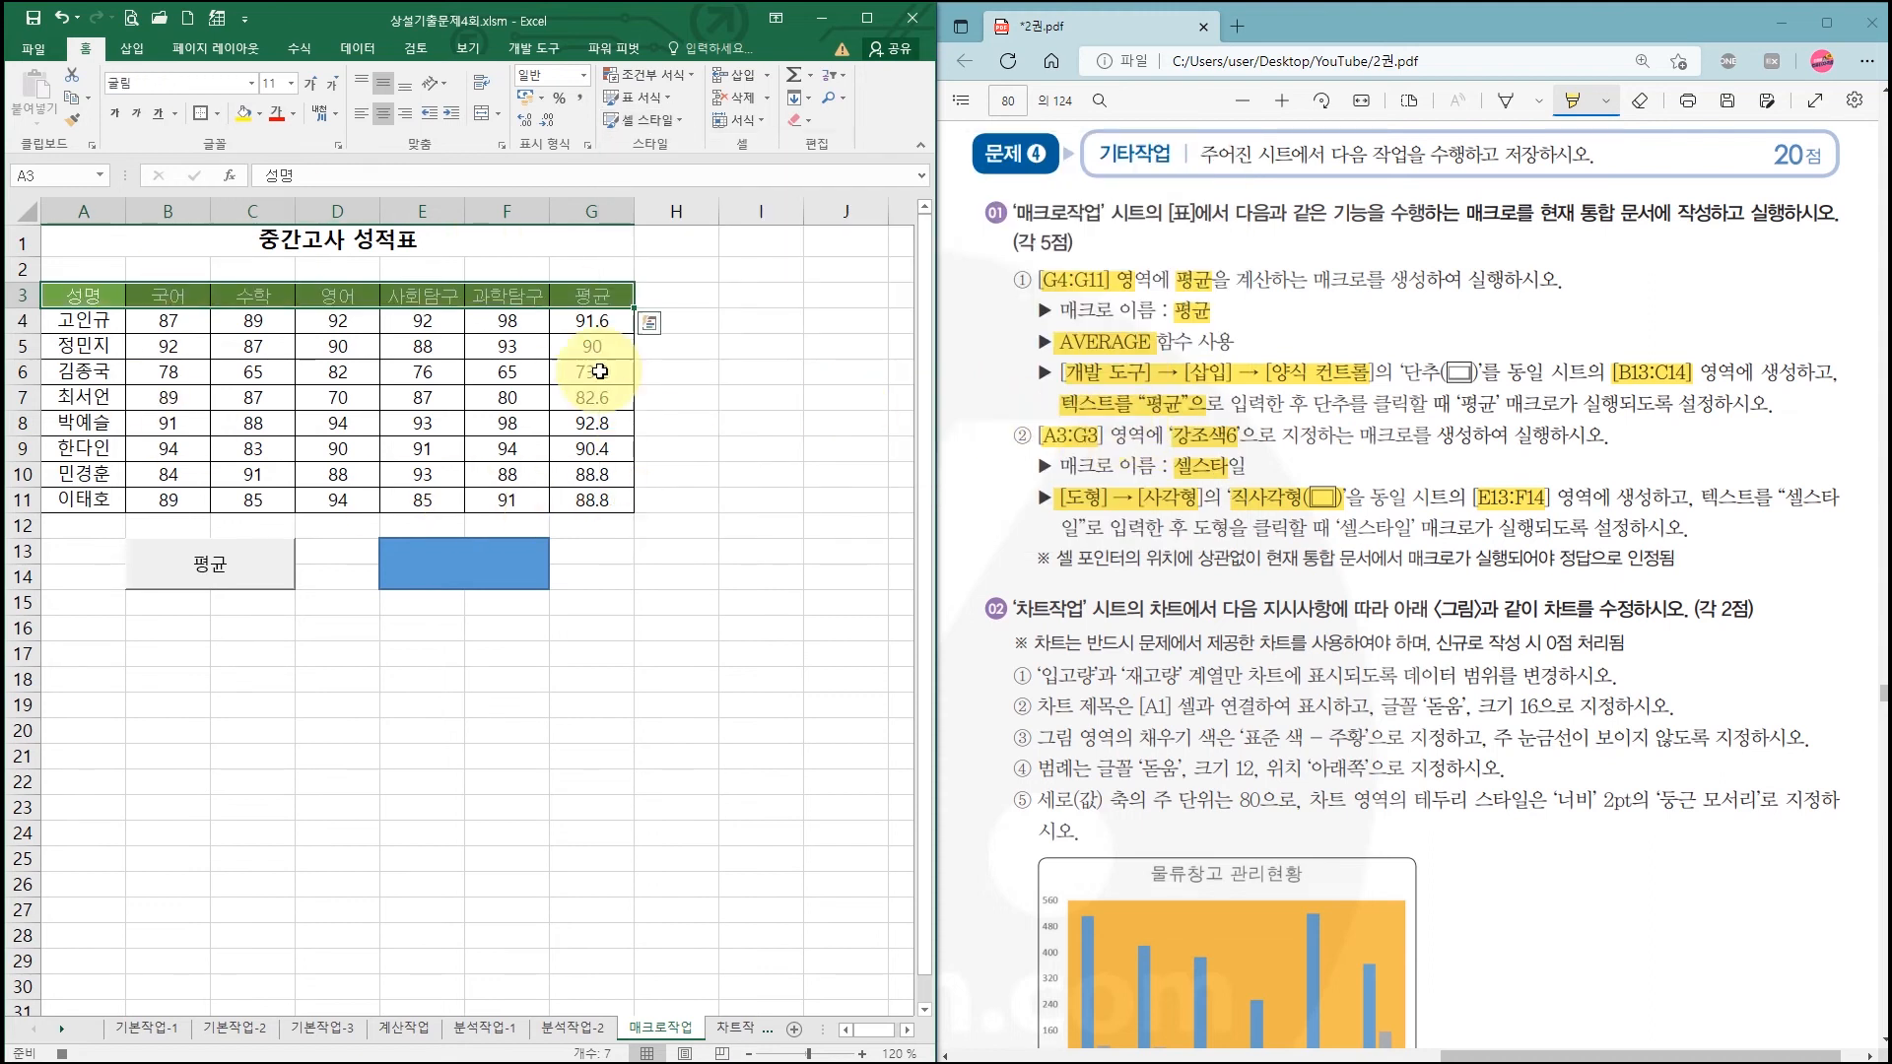
left_click(252, 781)
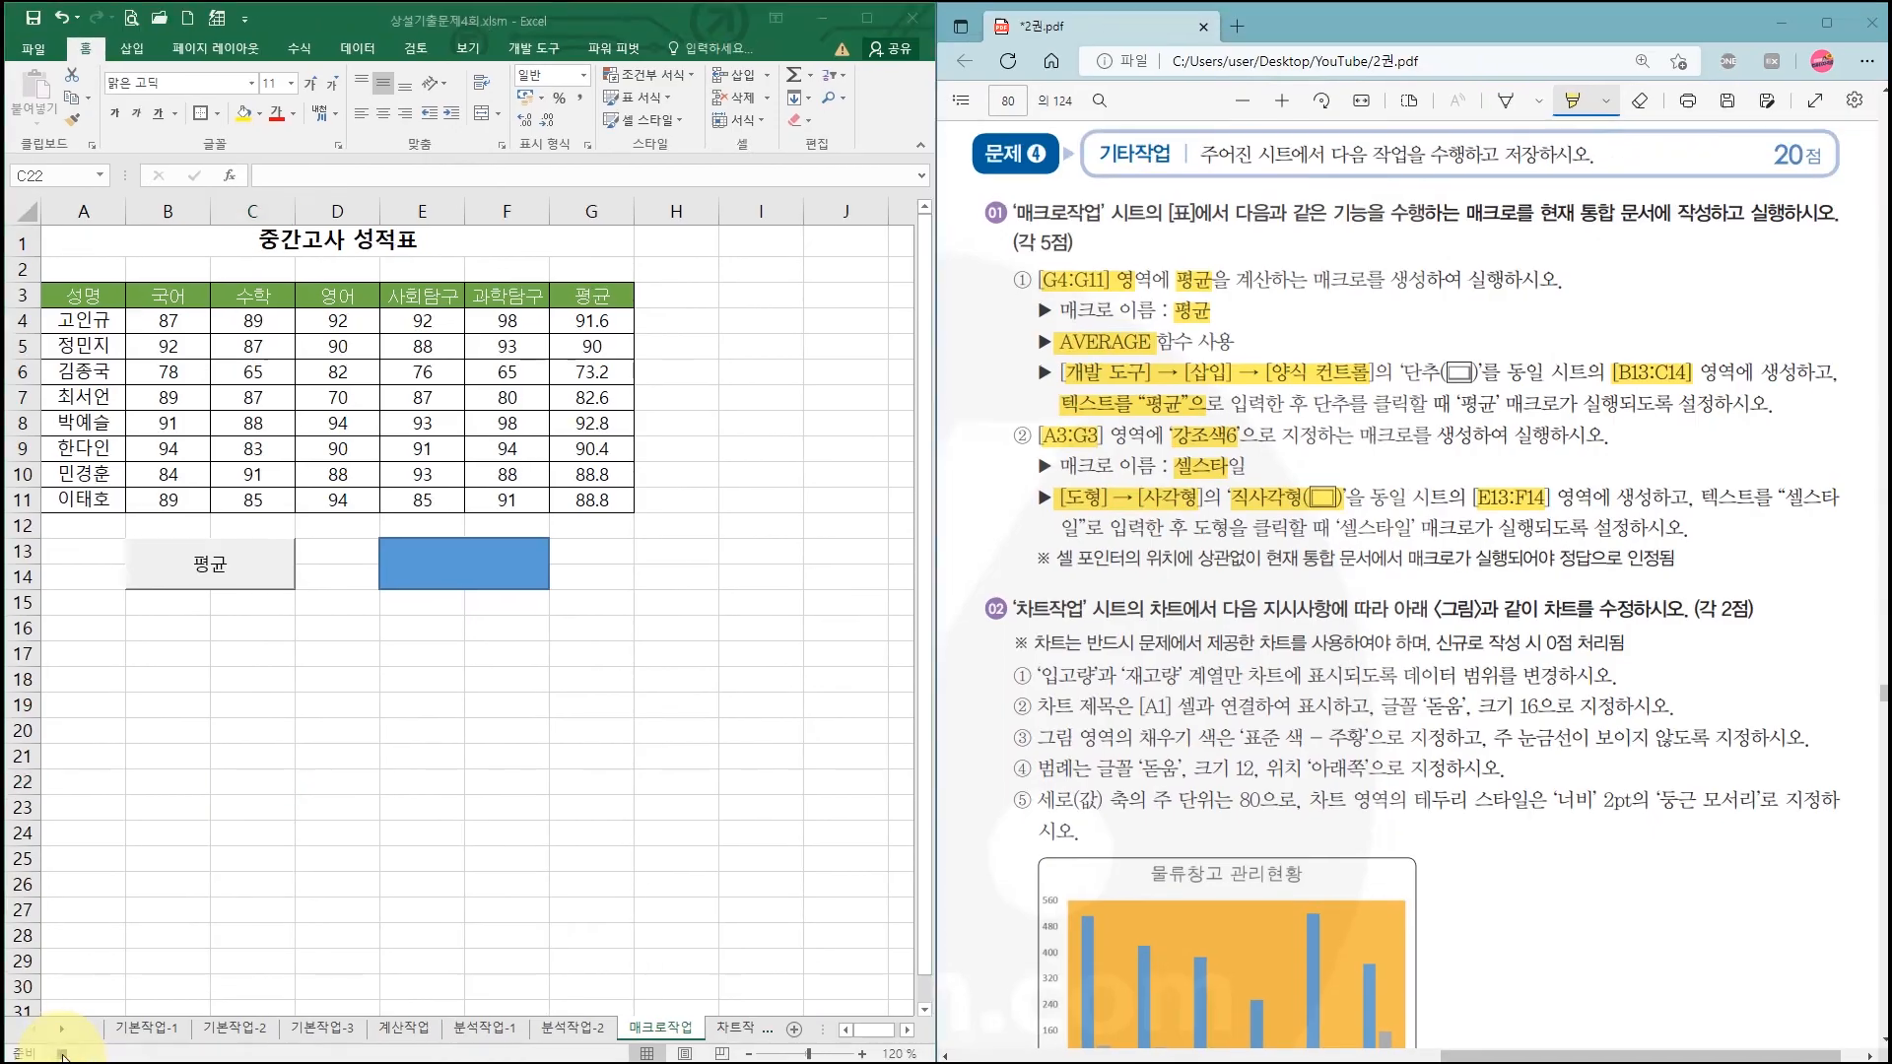
left_click(117, 1042)
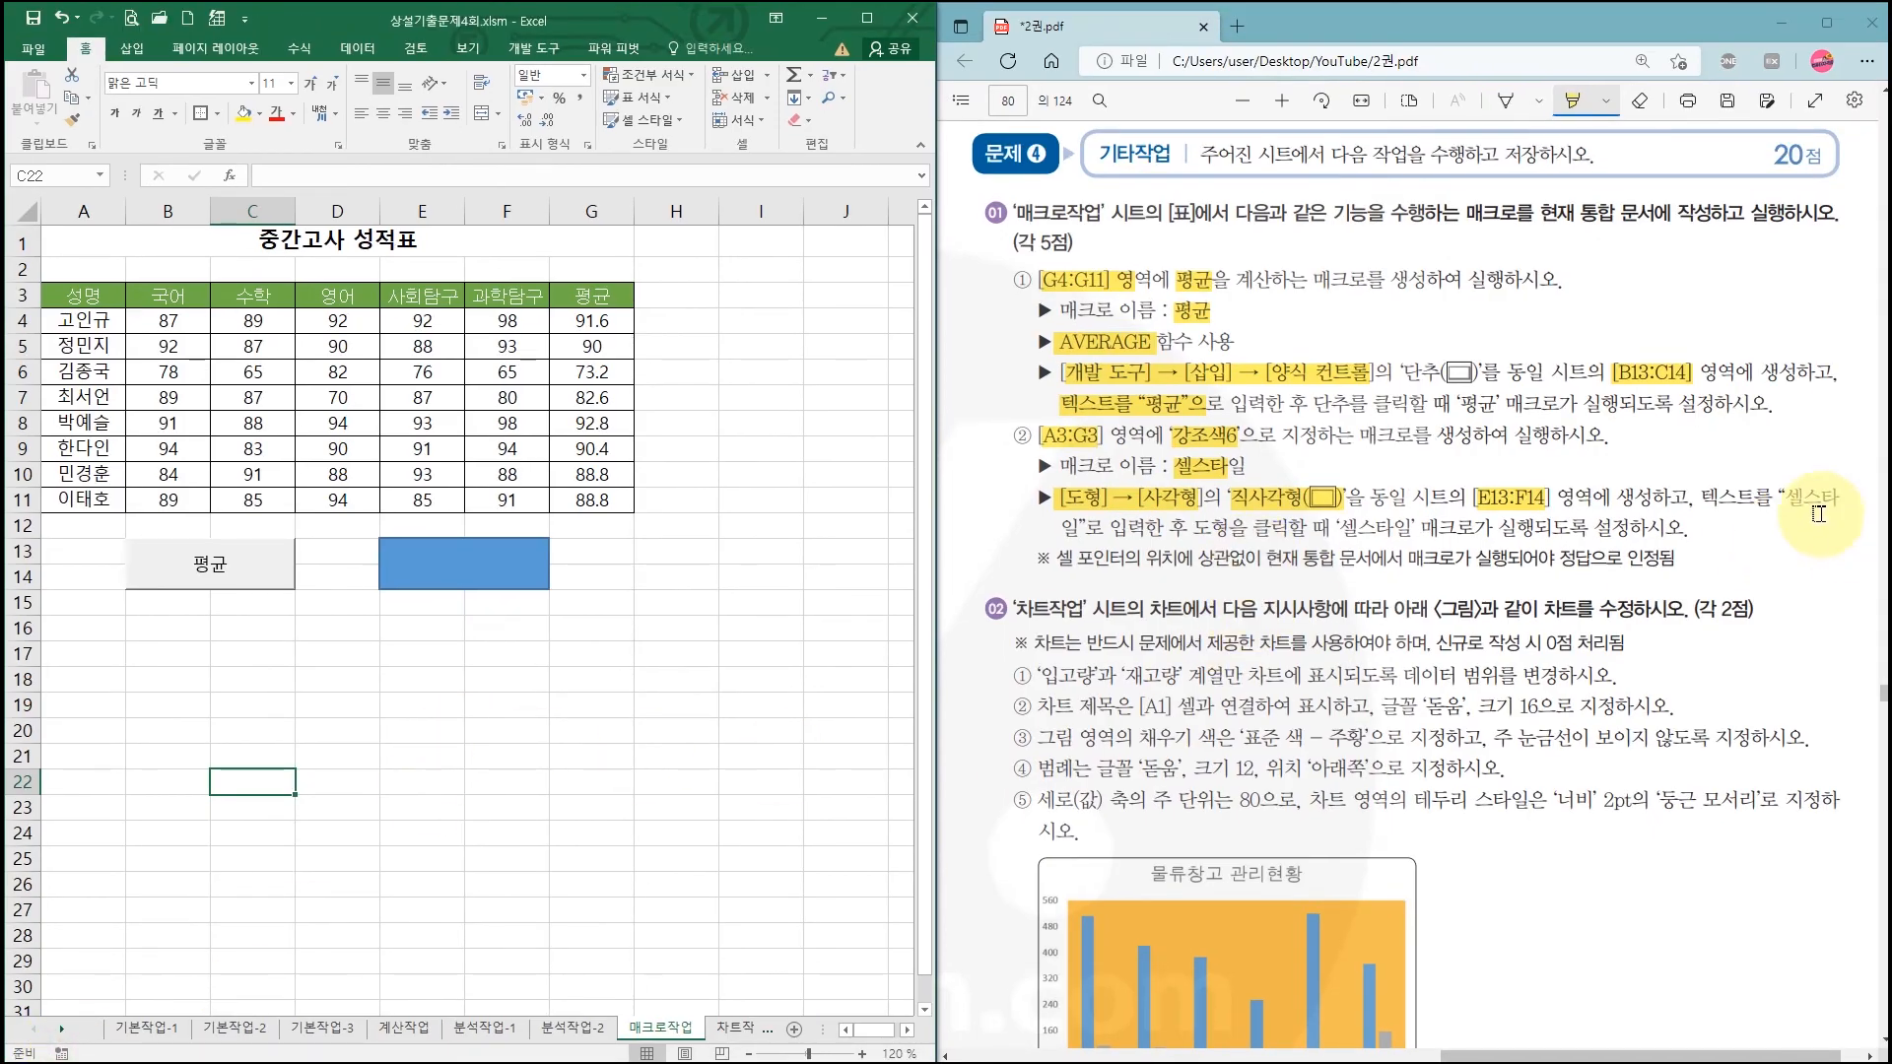
Step: Put the text 셀스타일 in the rectangle and reselect header row A3:G3
mouse_move(1786, 498)
left_mouse_down()
mouse_move(1056, 528)
mouse_move(1082, 528)
left_mouse_up()
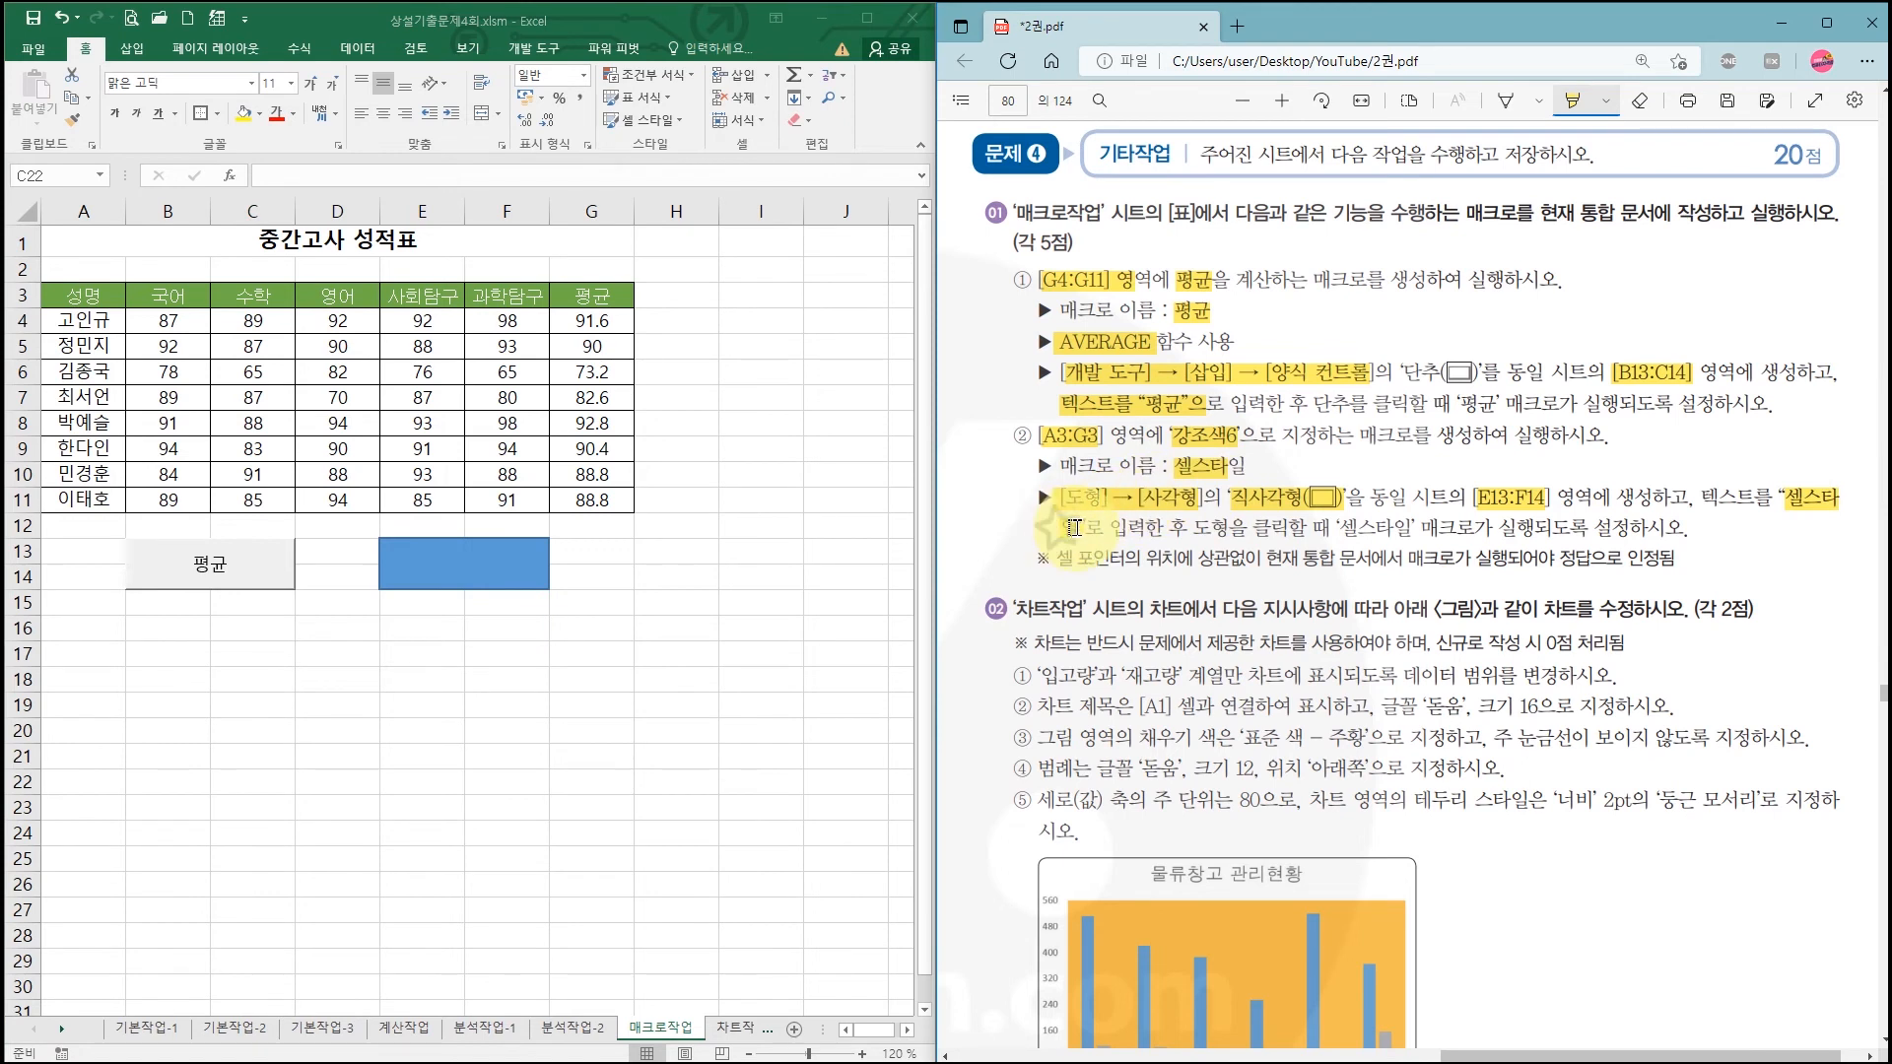
right_click(448, 567)
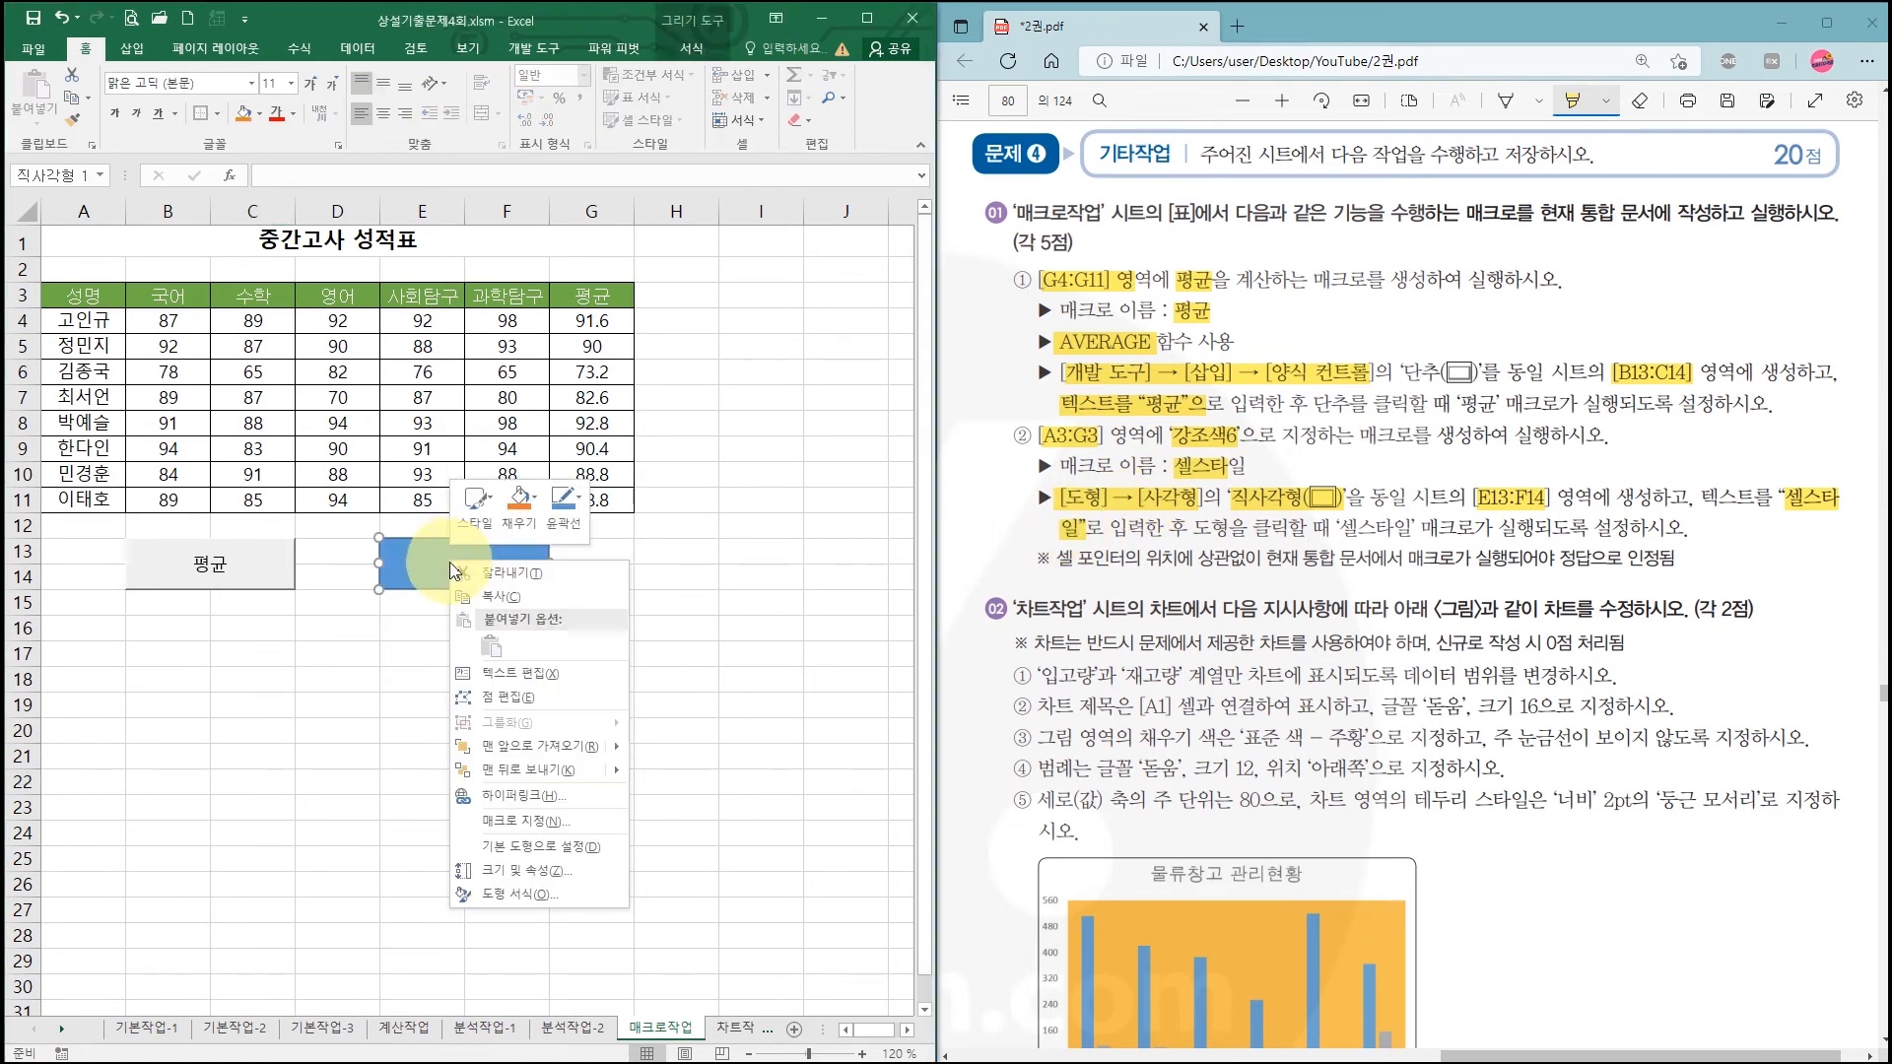
left_click(517, 671)
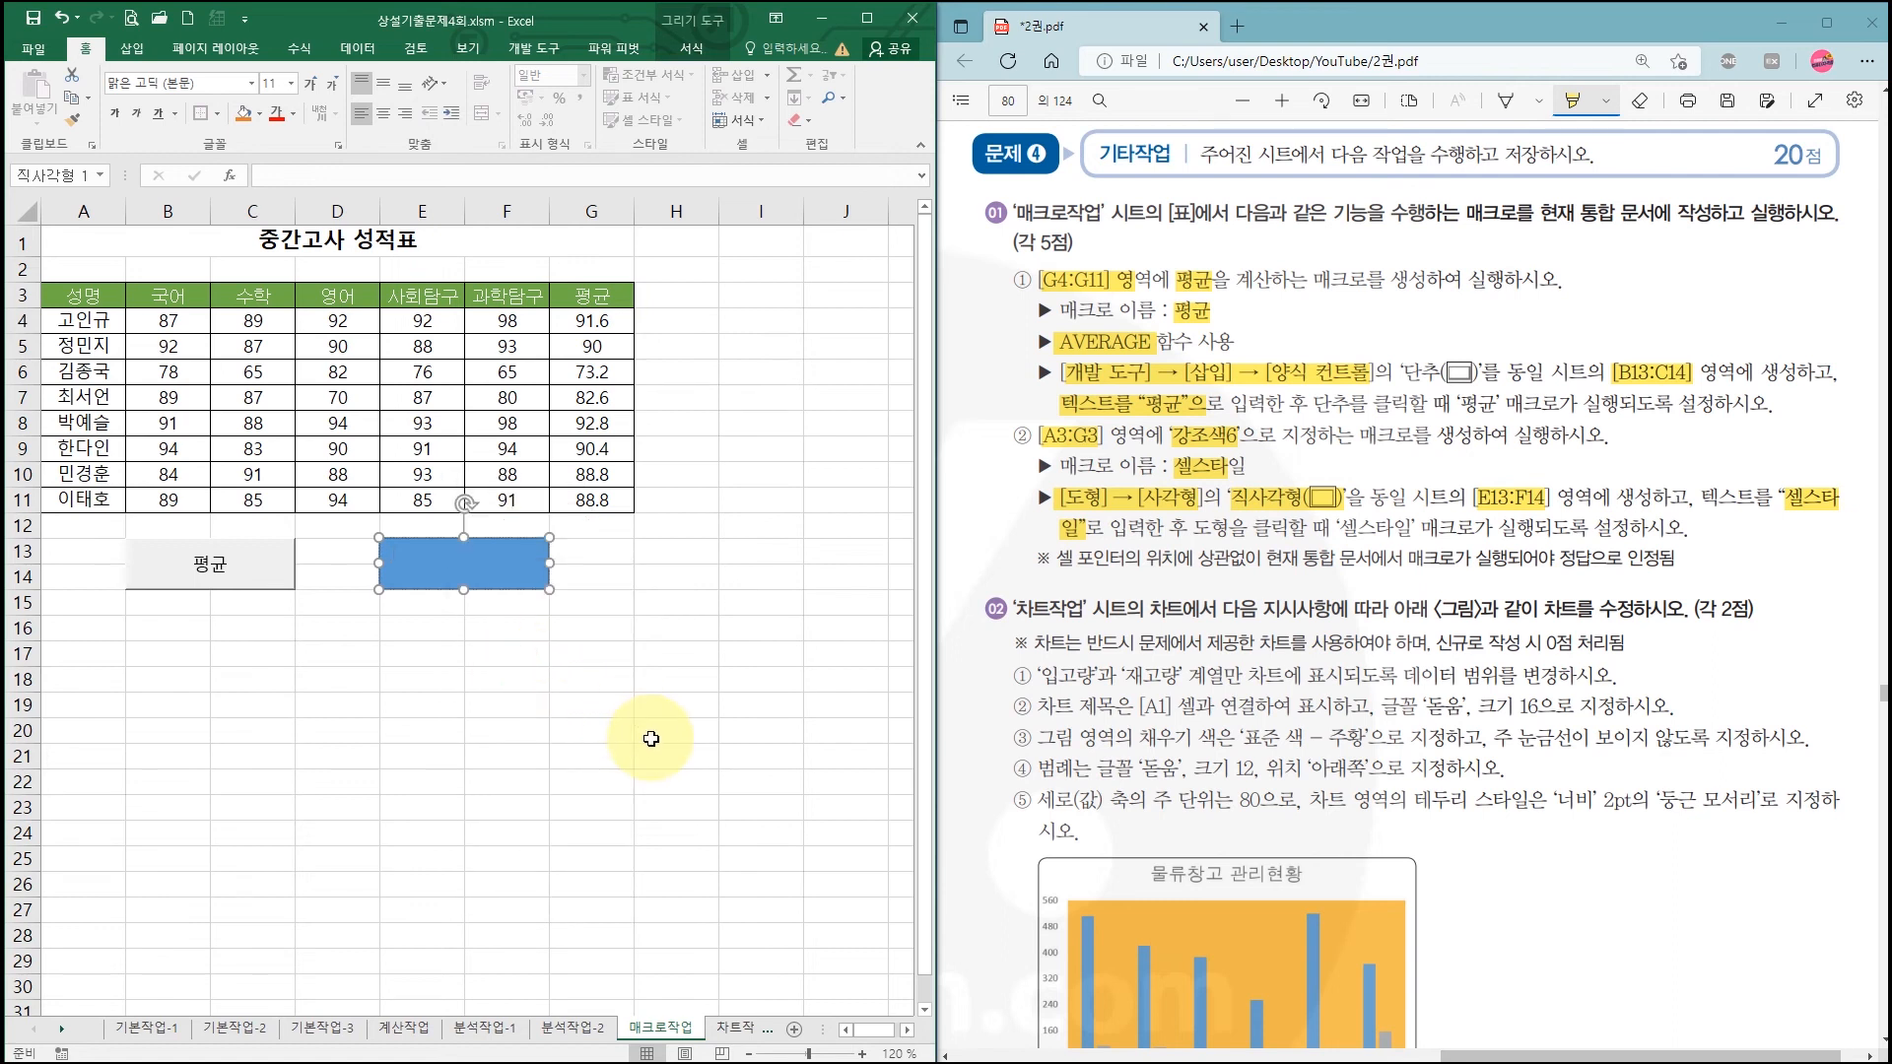
type("셀스타일")
left_click(666, 623)
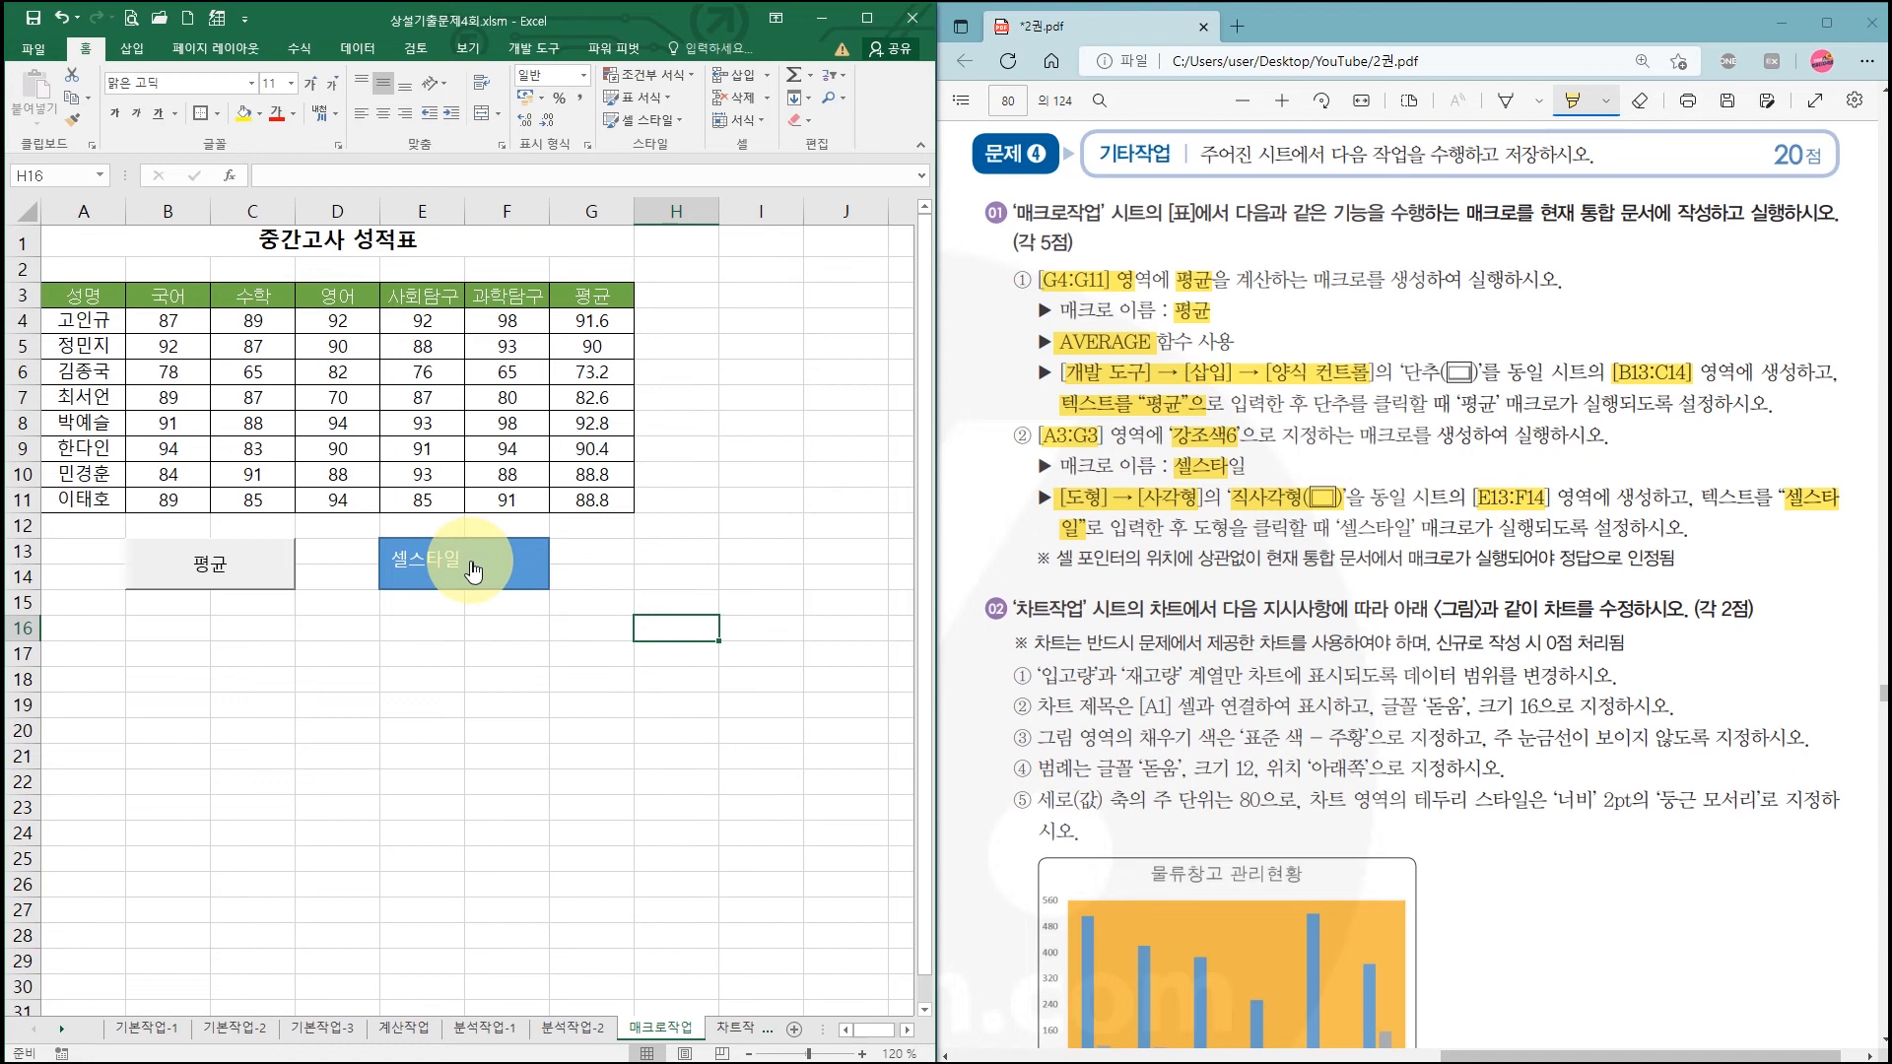
left_click(123, 295)
left_click_drag(126, 295, 597, 295)
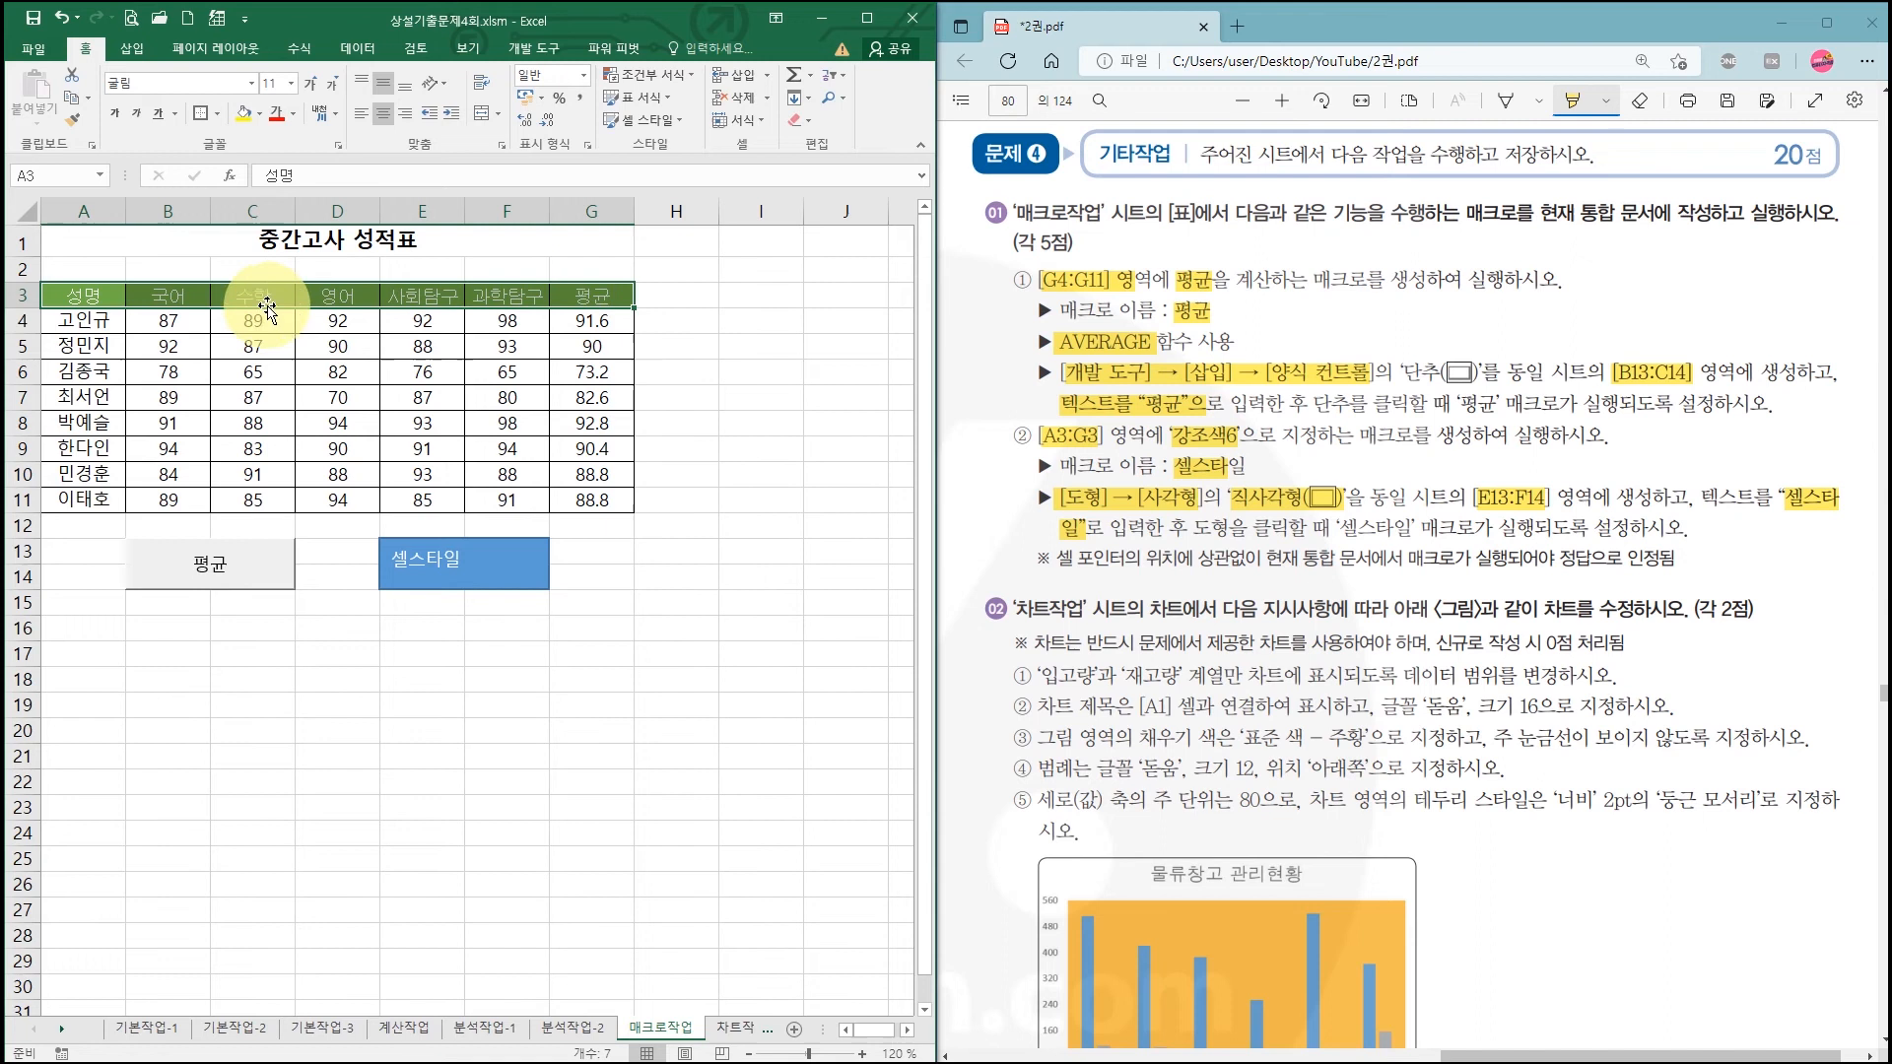
Step: Close the cell style gallery unchanged and switch to the 차트작업 sheet
left_click(666, 124)
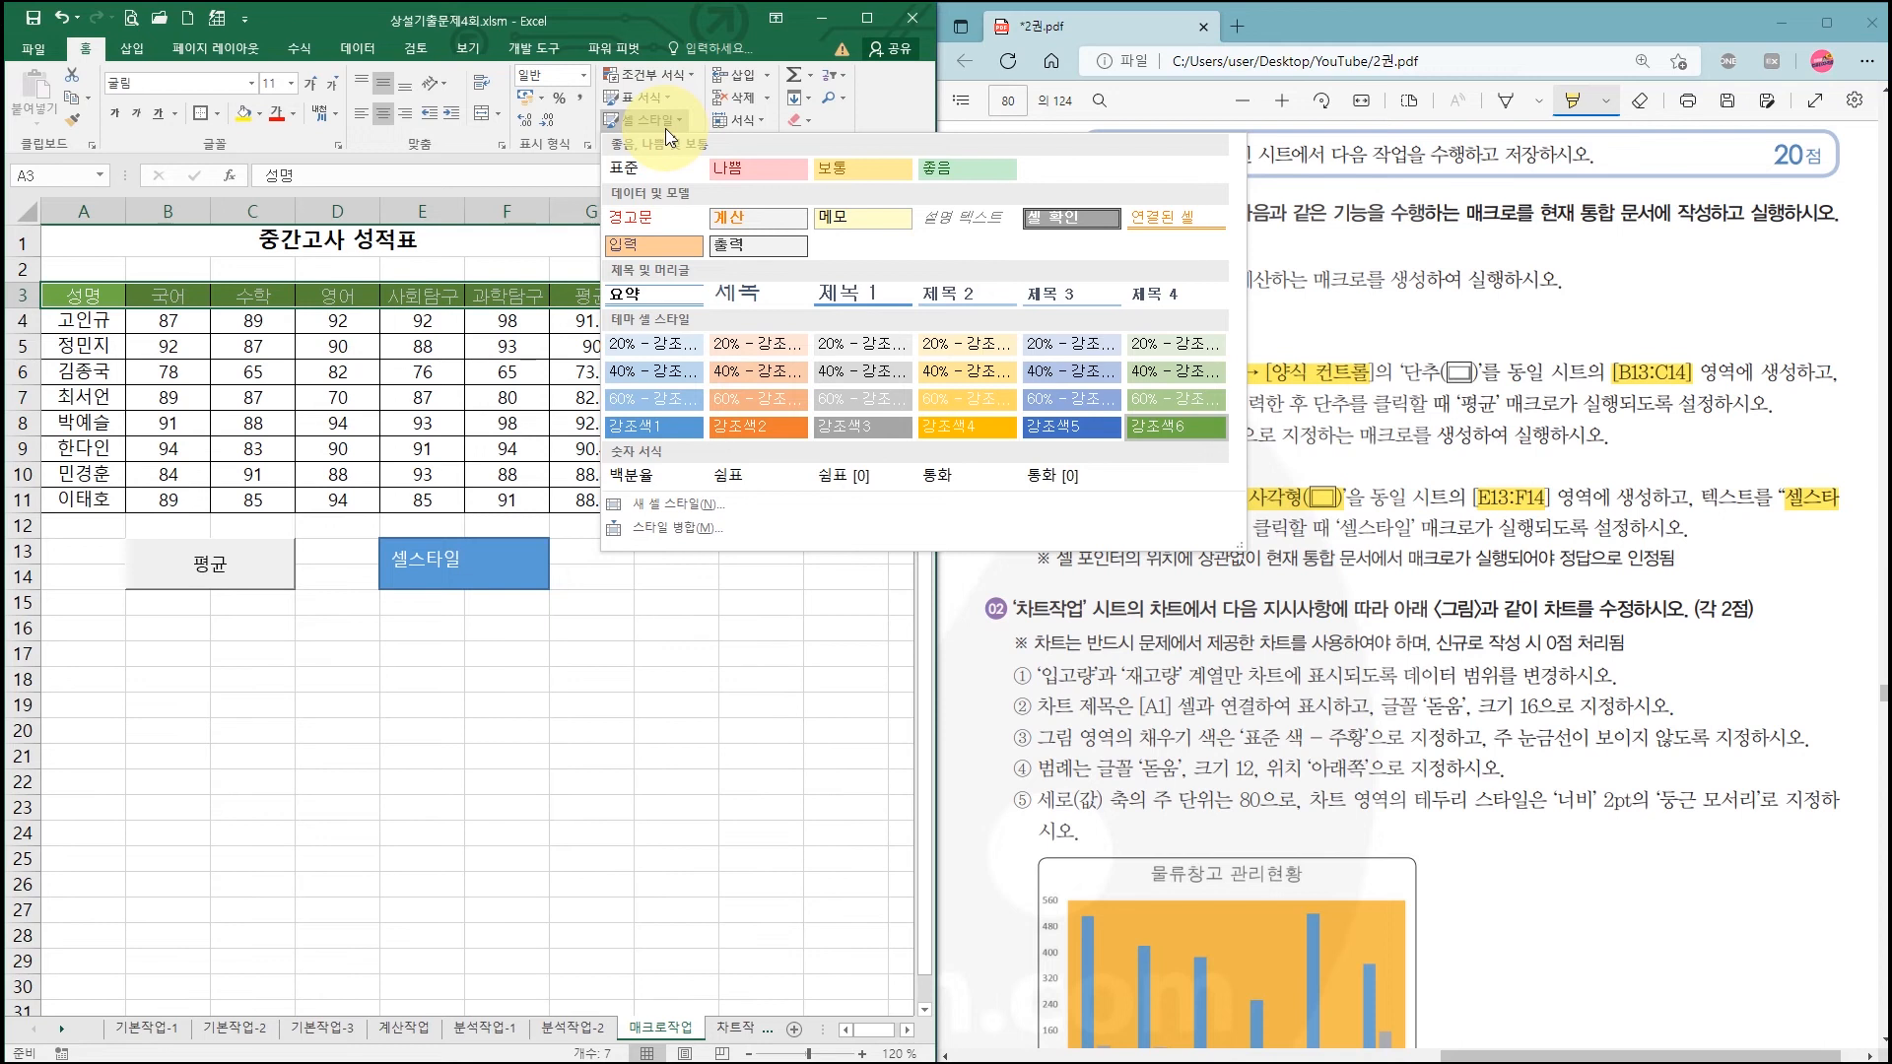
left_click(471, 449)
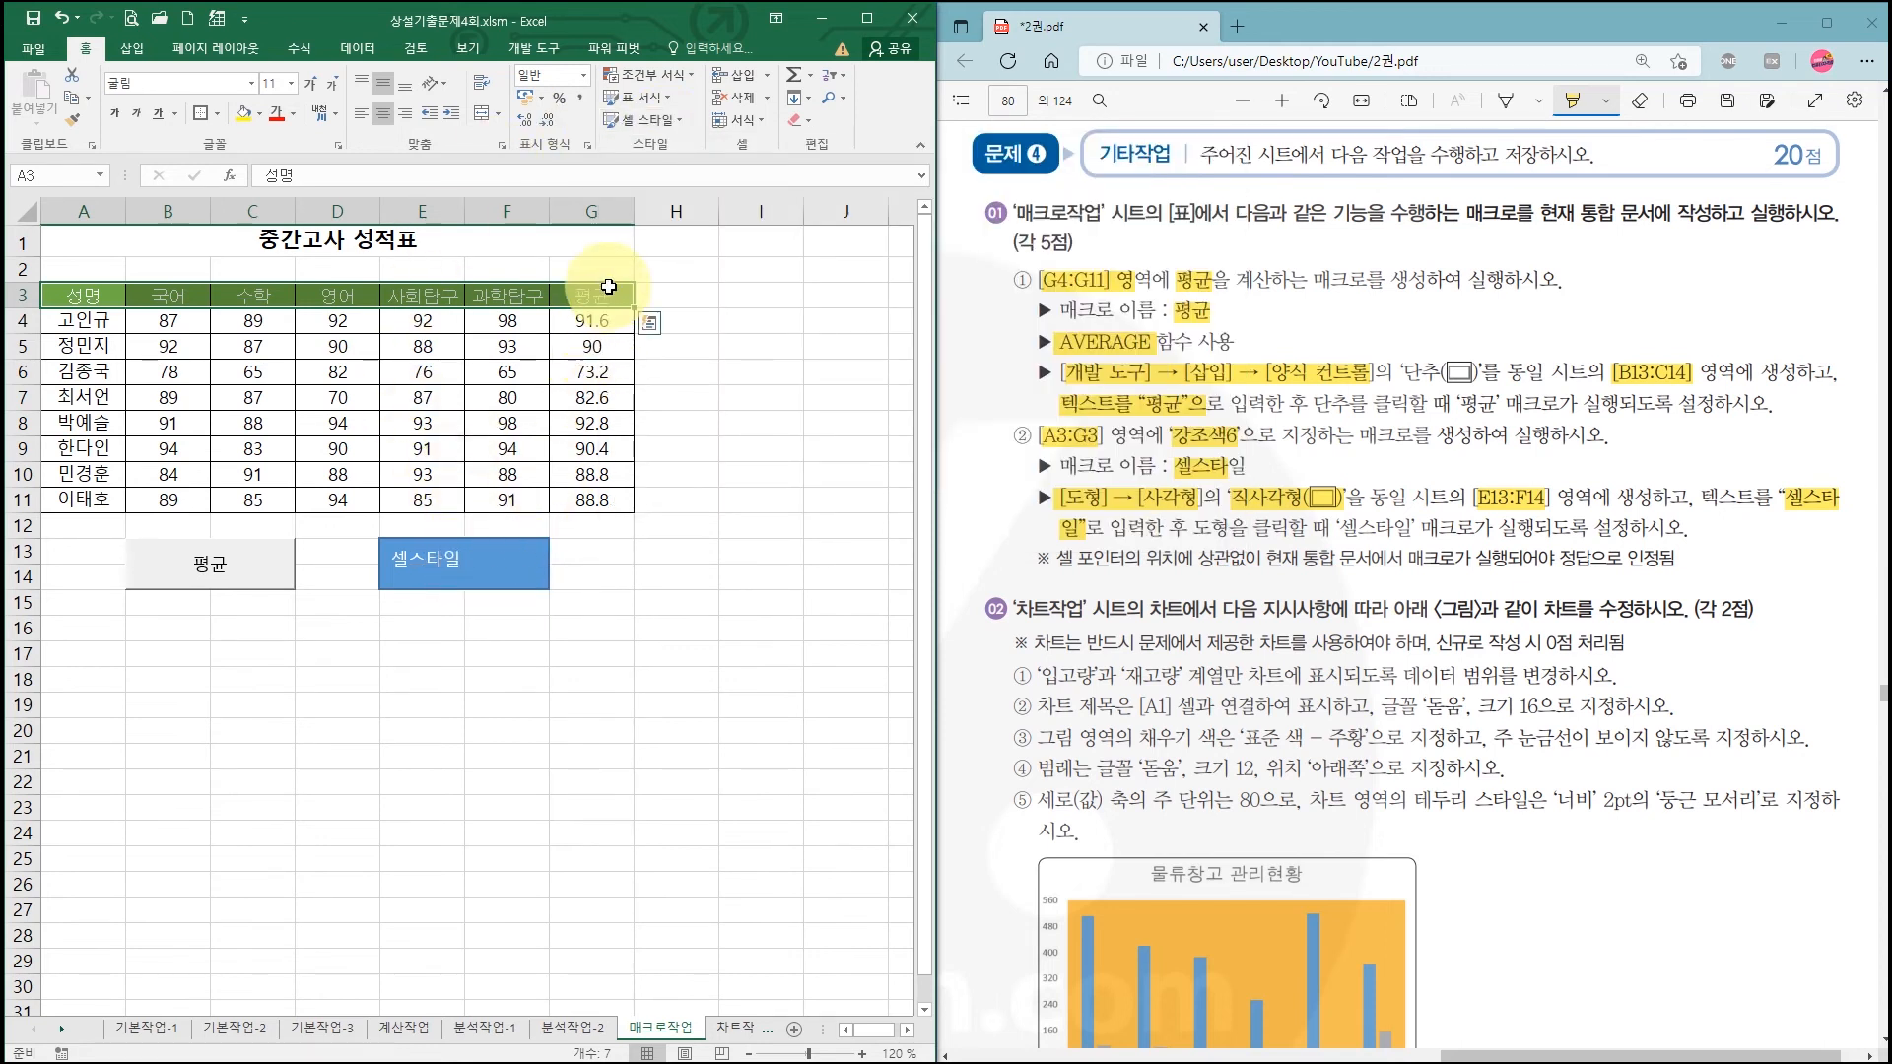
left_click(588, 375)
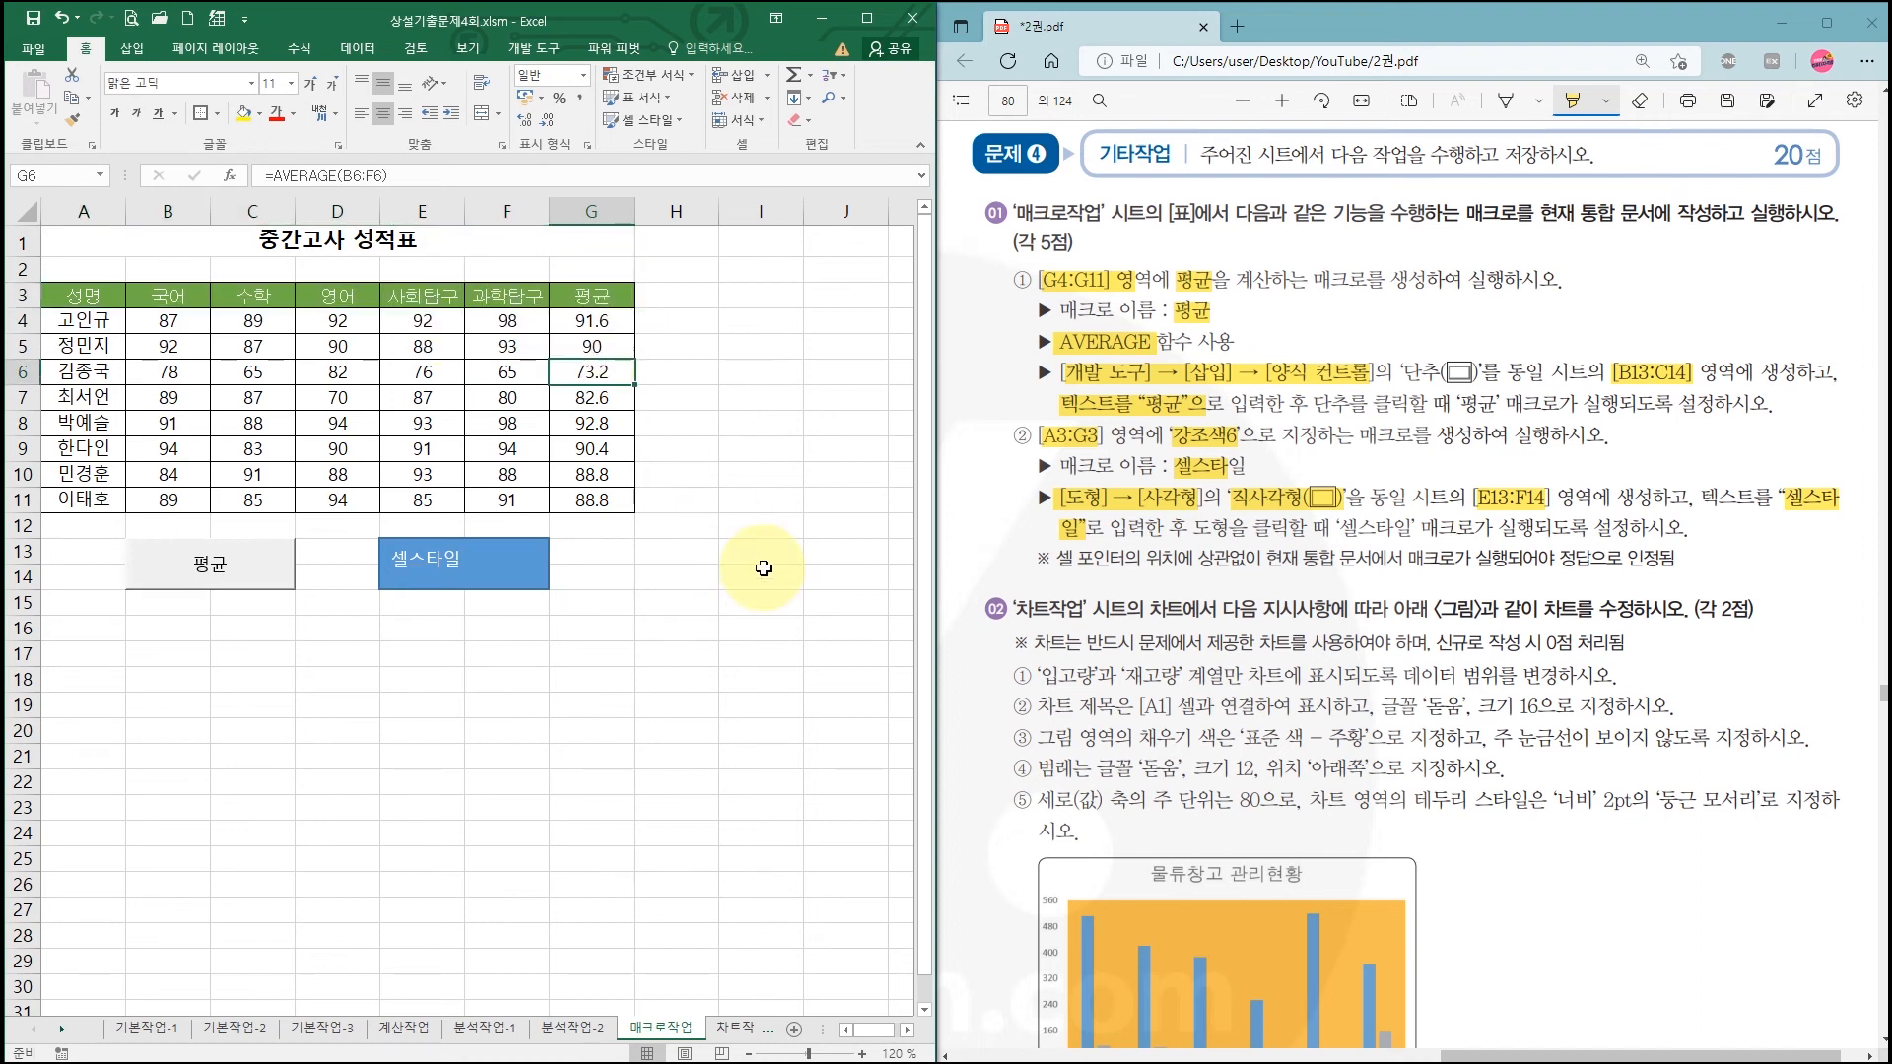
left_click(754, 603)
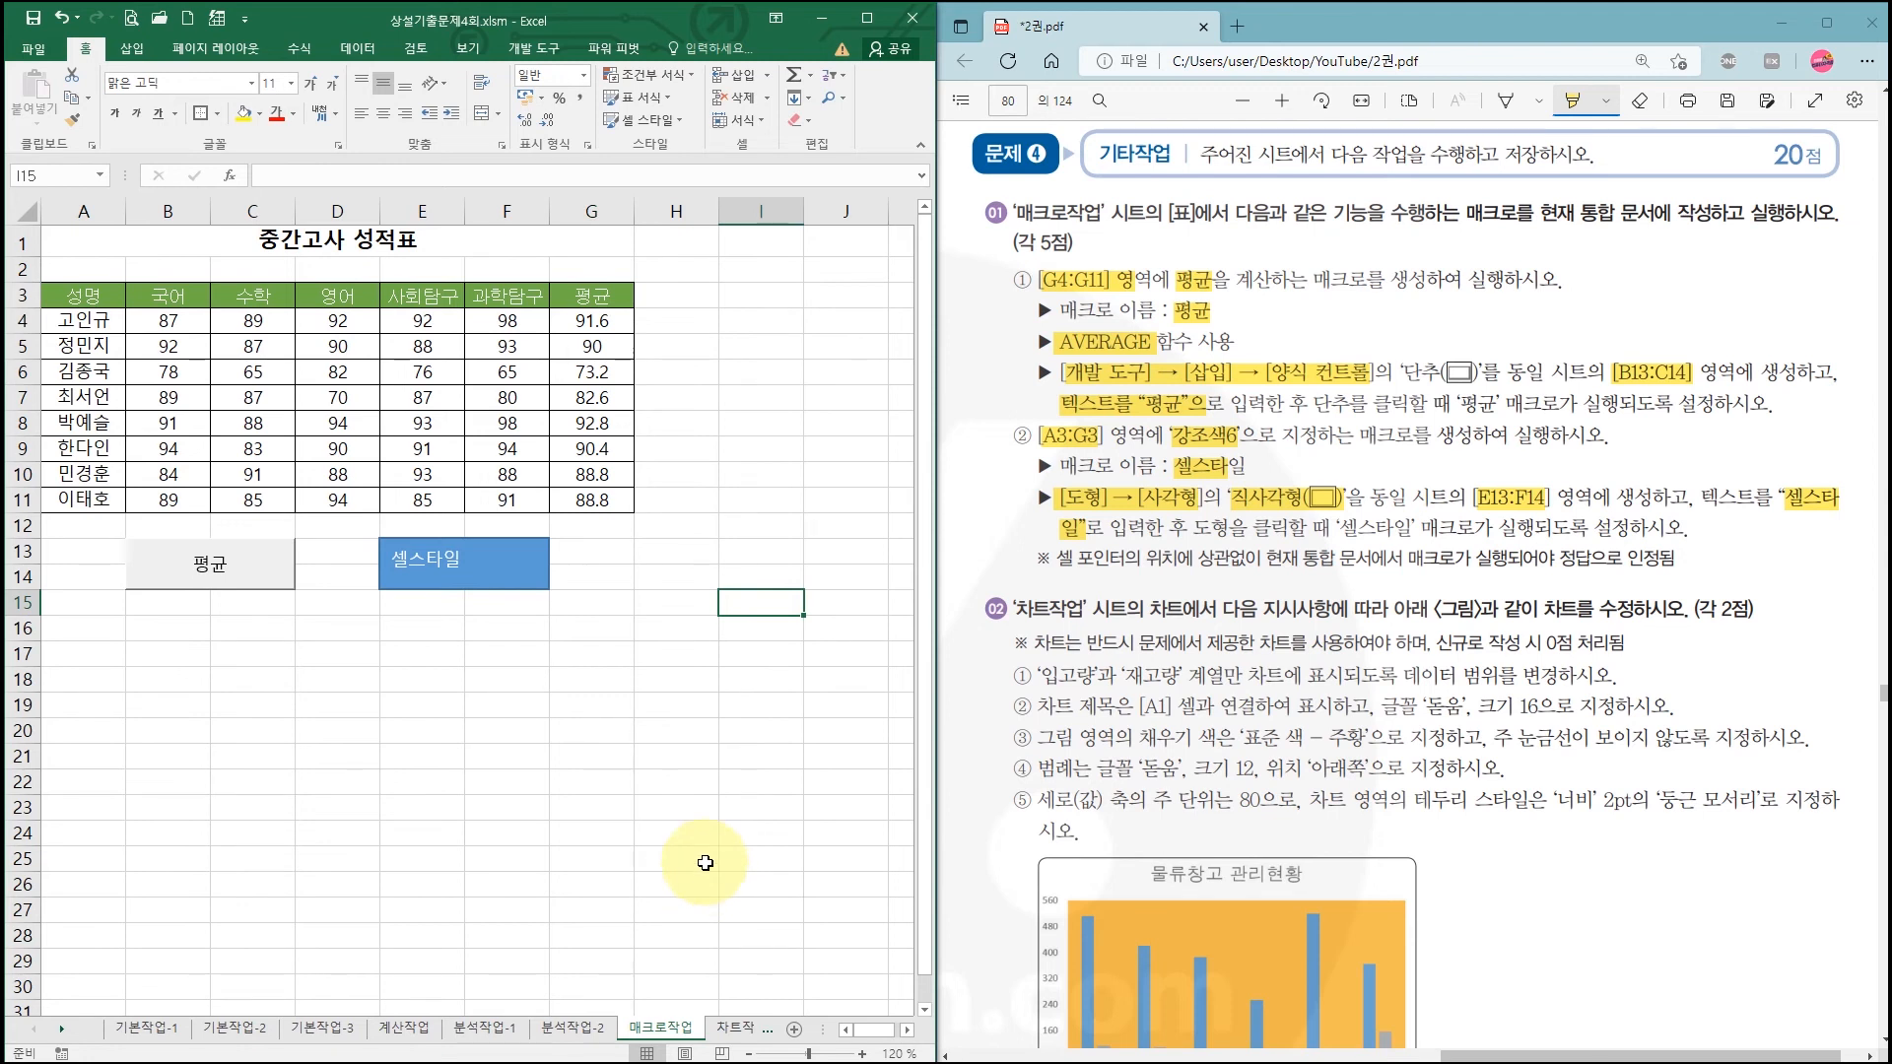
left_click(734, 1026)
scroll(1187, 410, "down", 2)
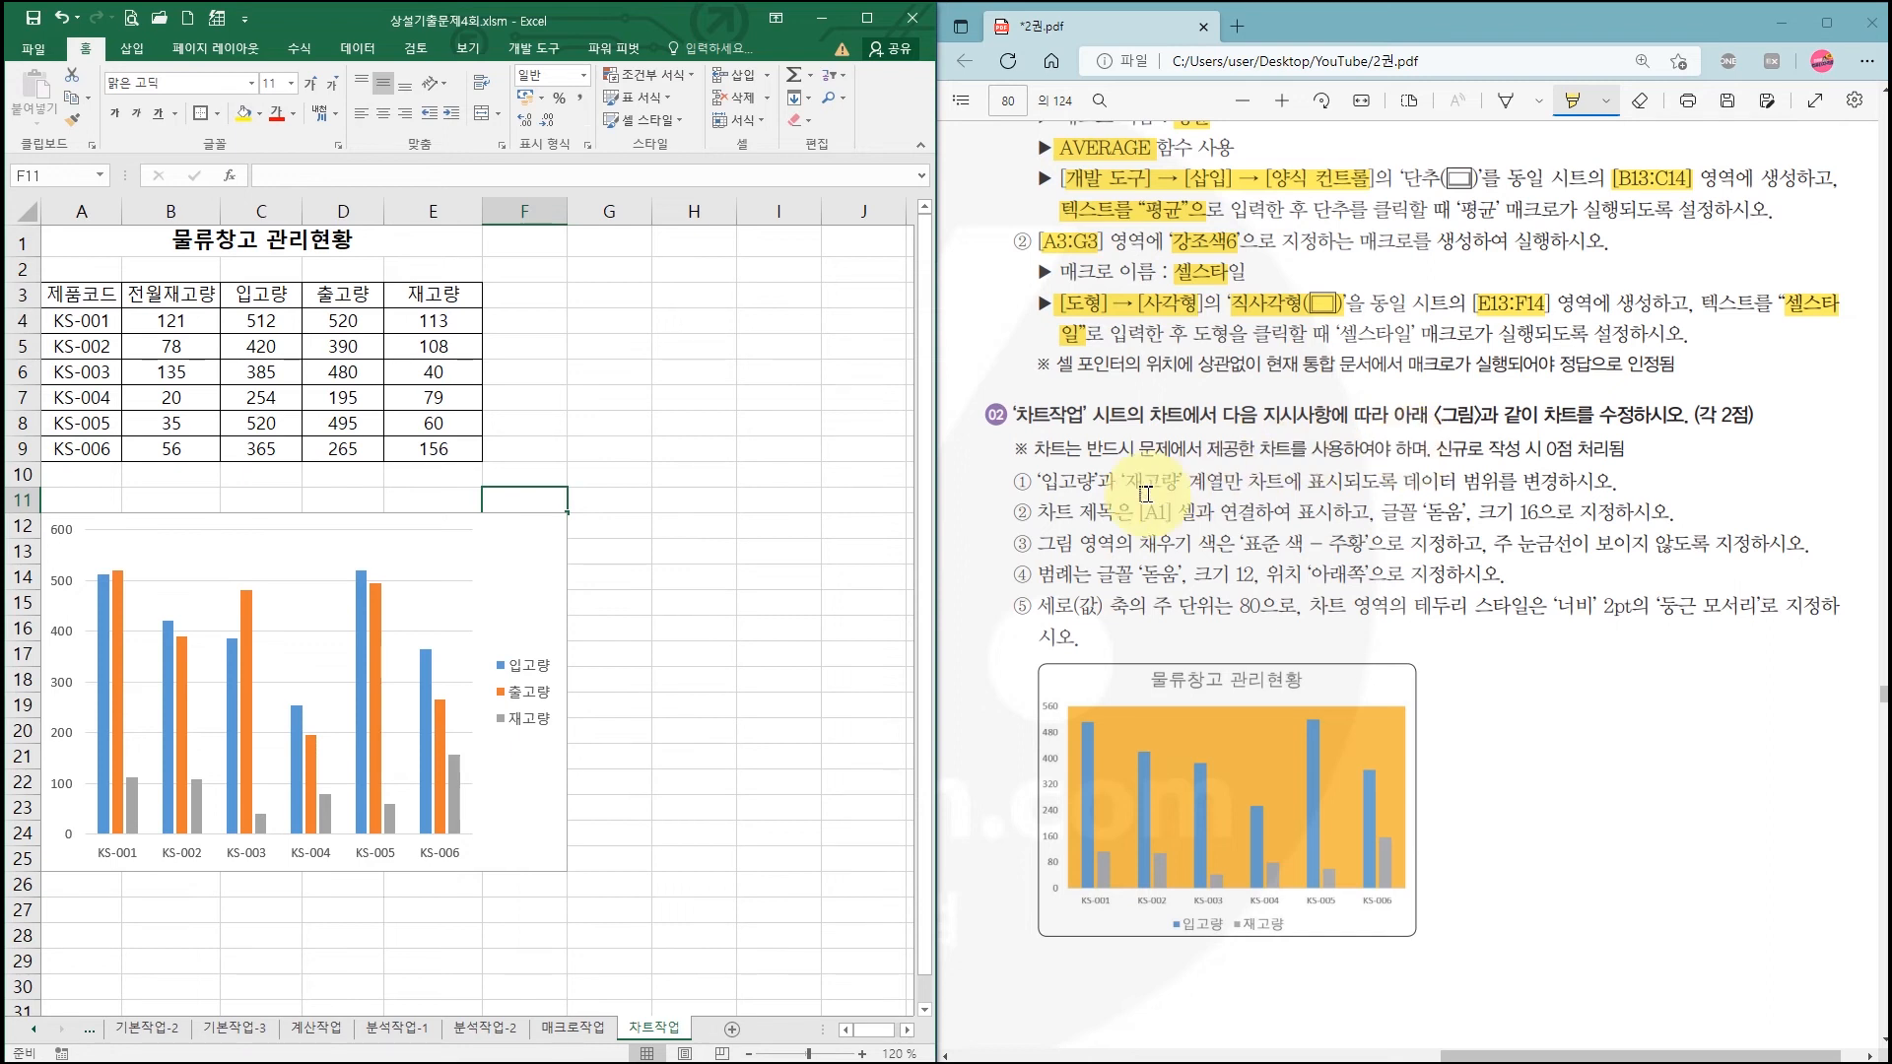
Step: Remove the 출고량 series from the chart, leaving 입고량 and 재고량
left_click_drag(1043, 485, 1342, 483)
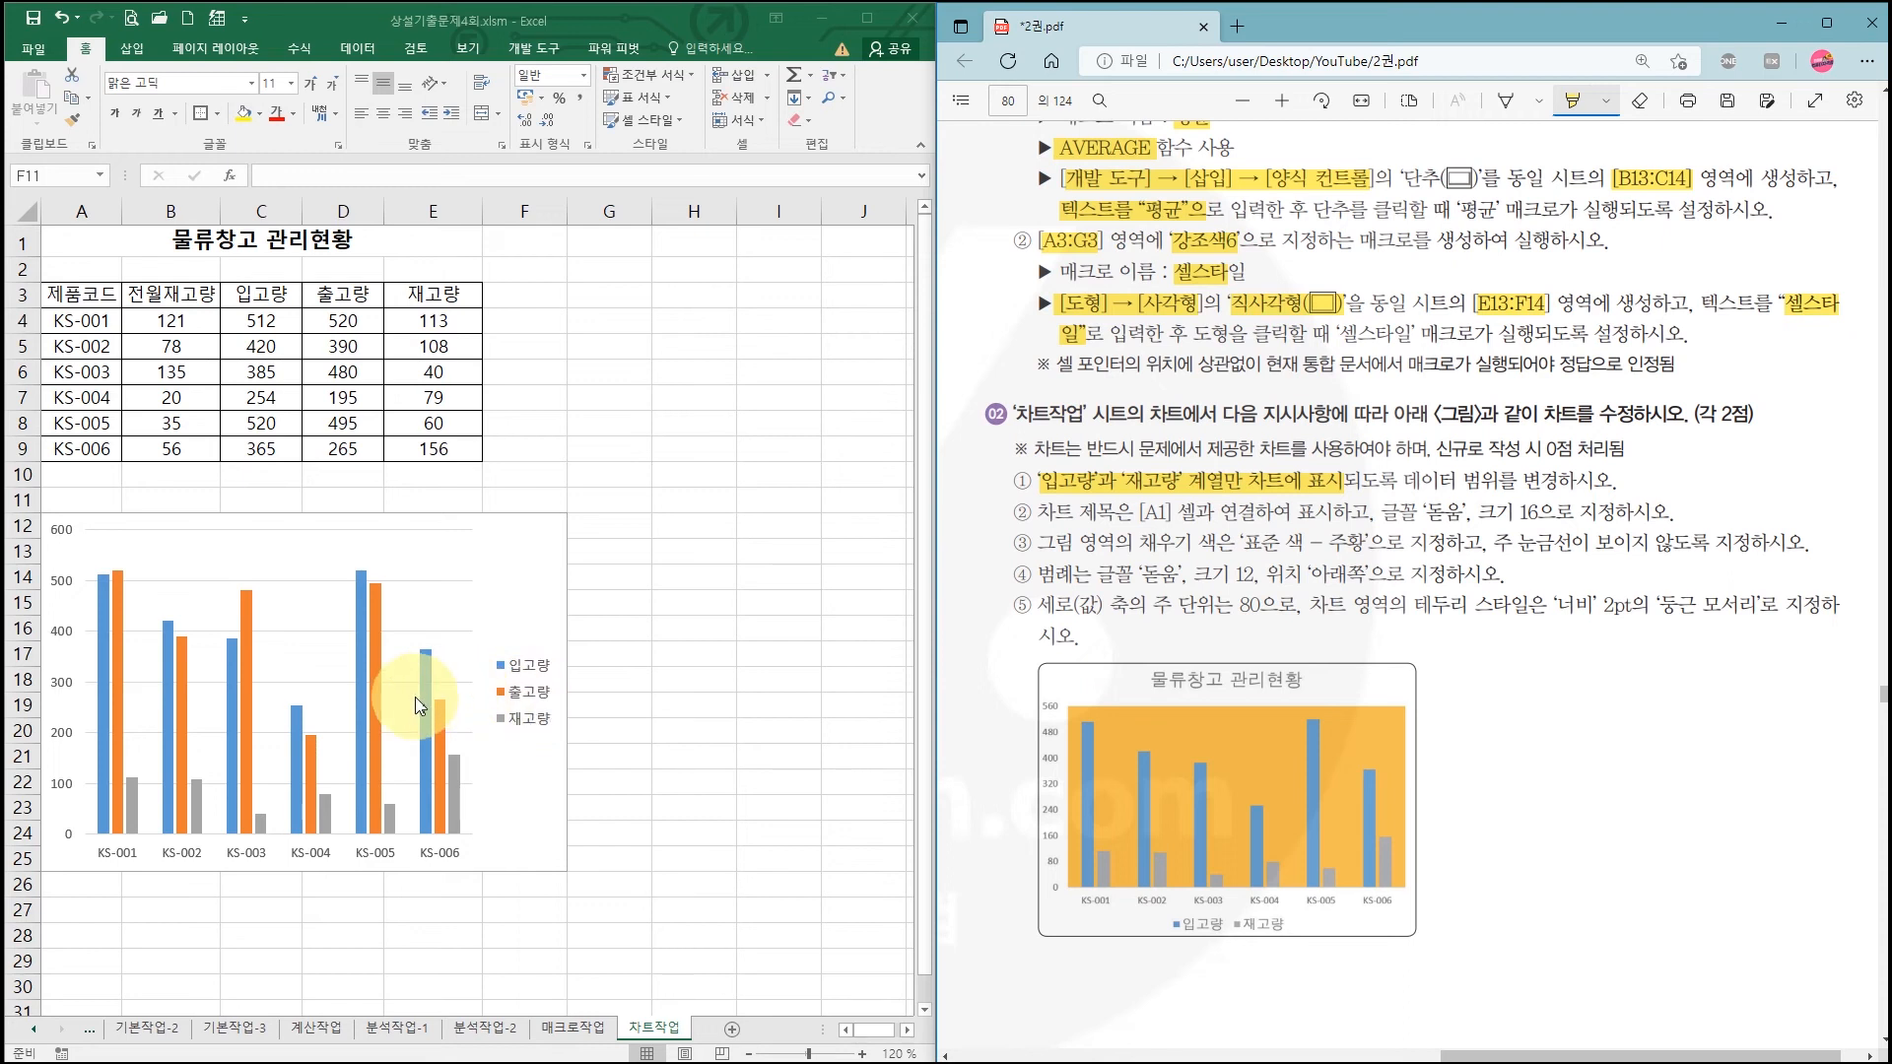
left_click(378, 669)
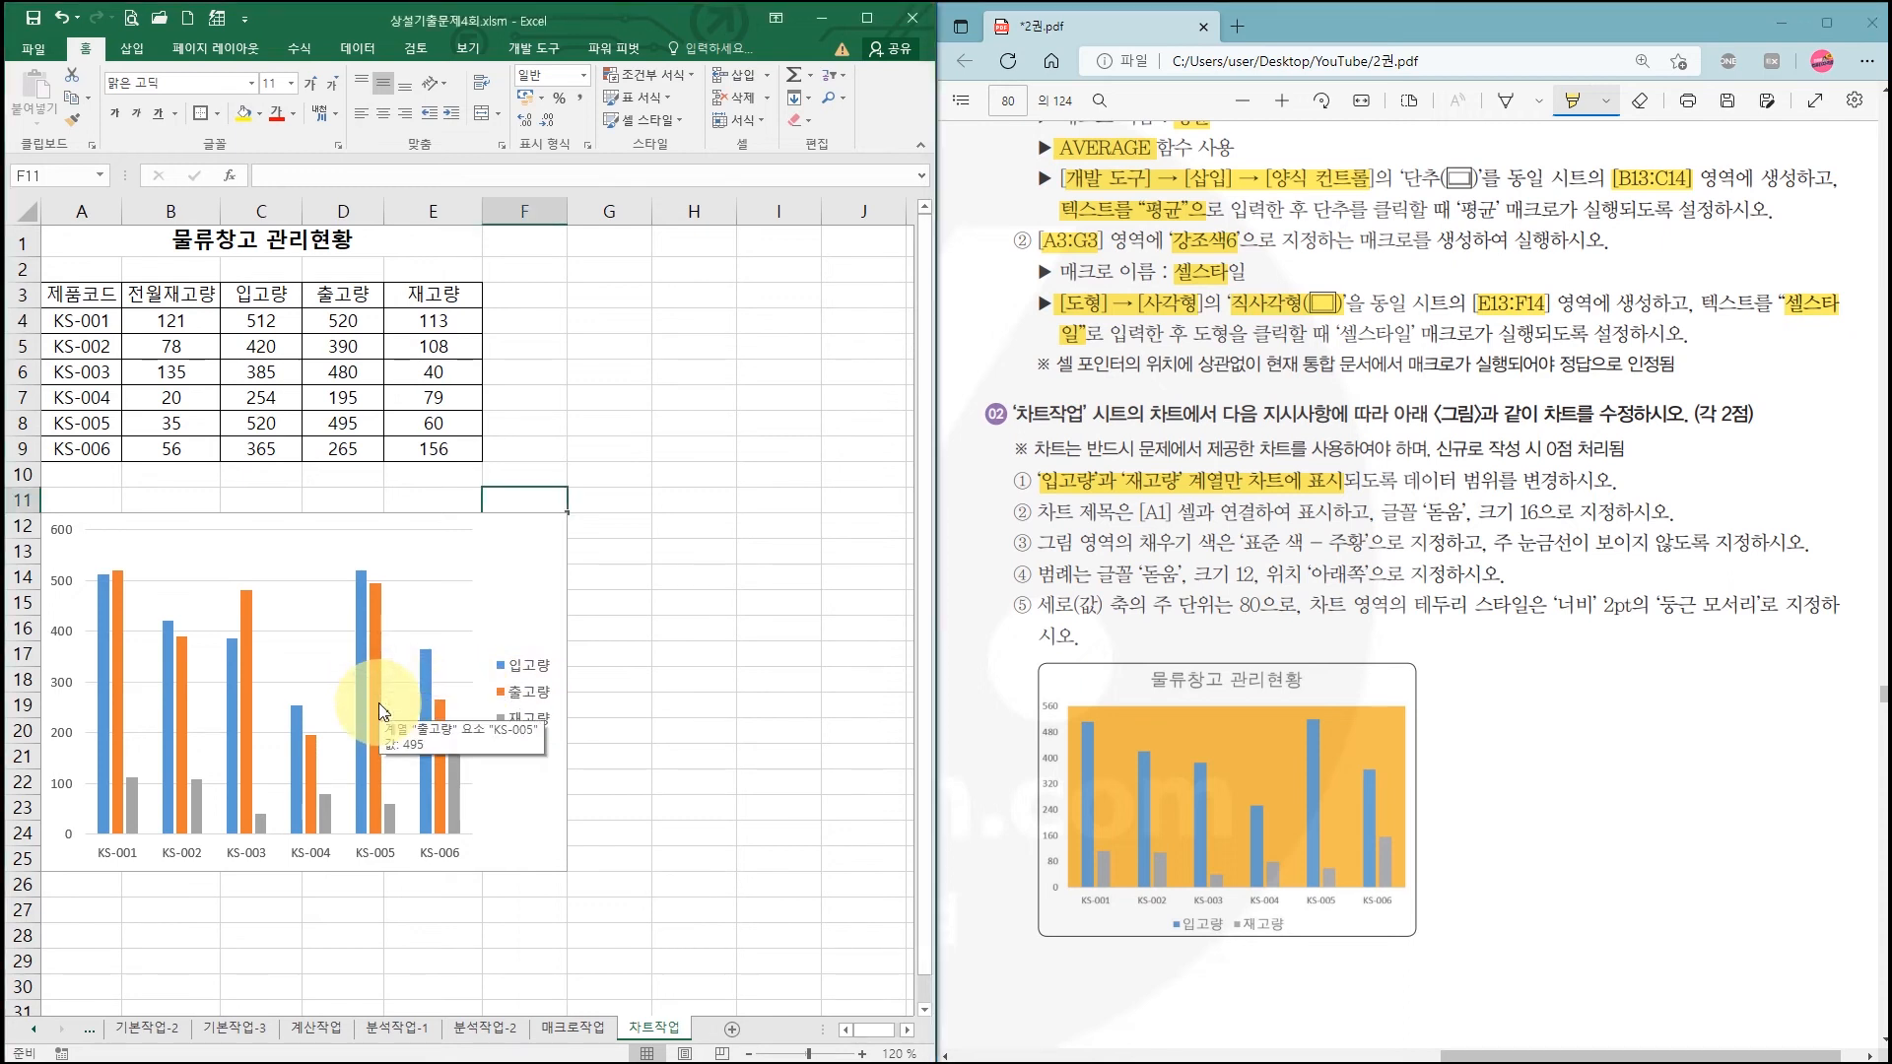
left_click(375, 696)
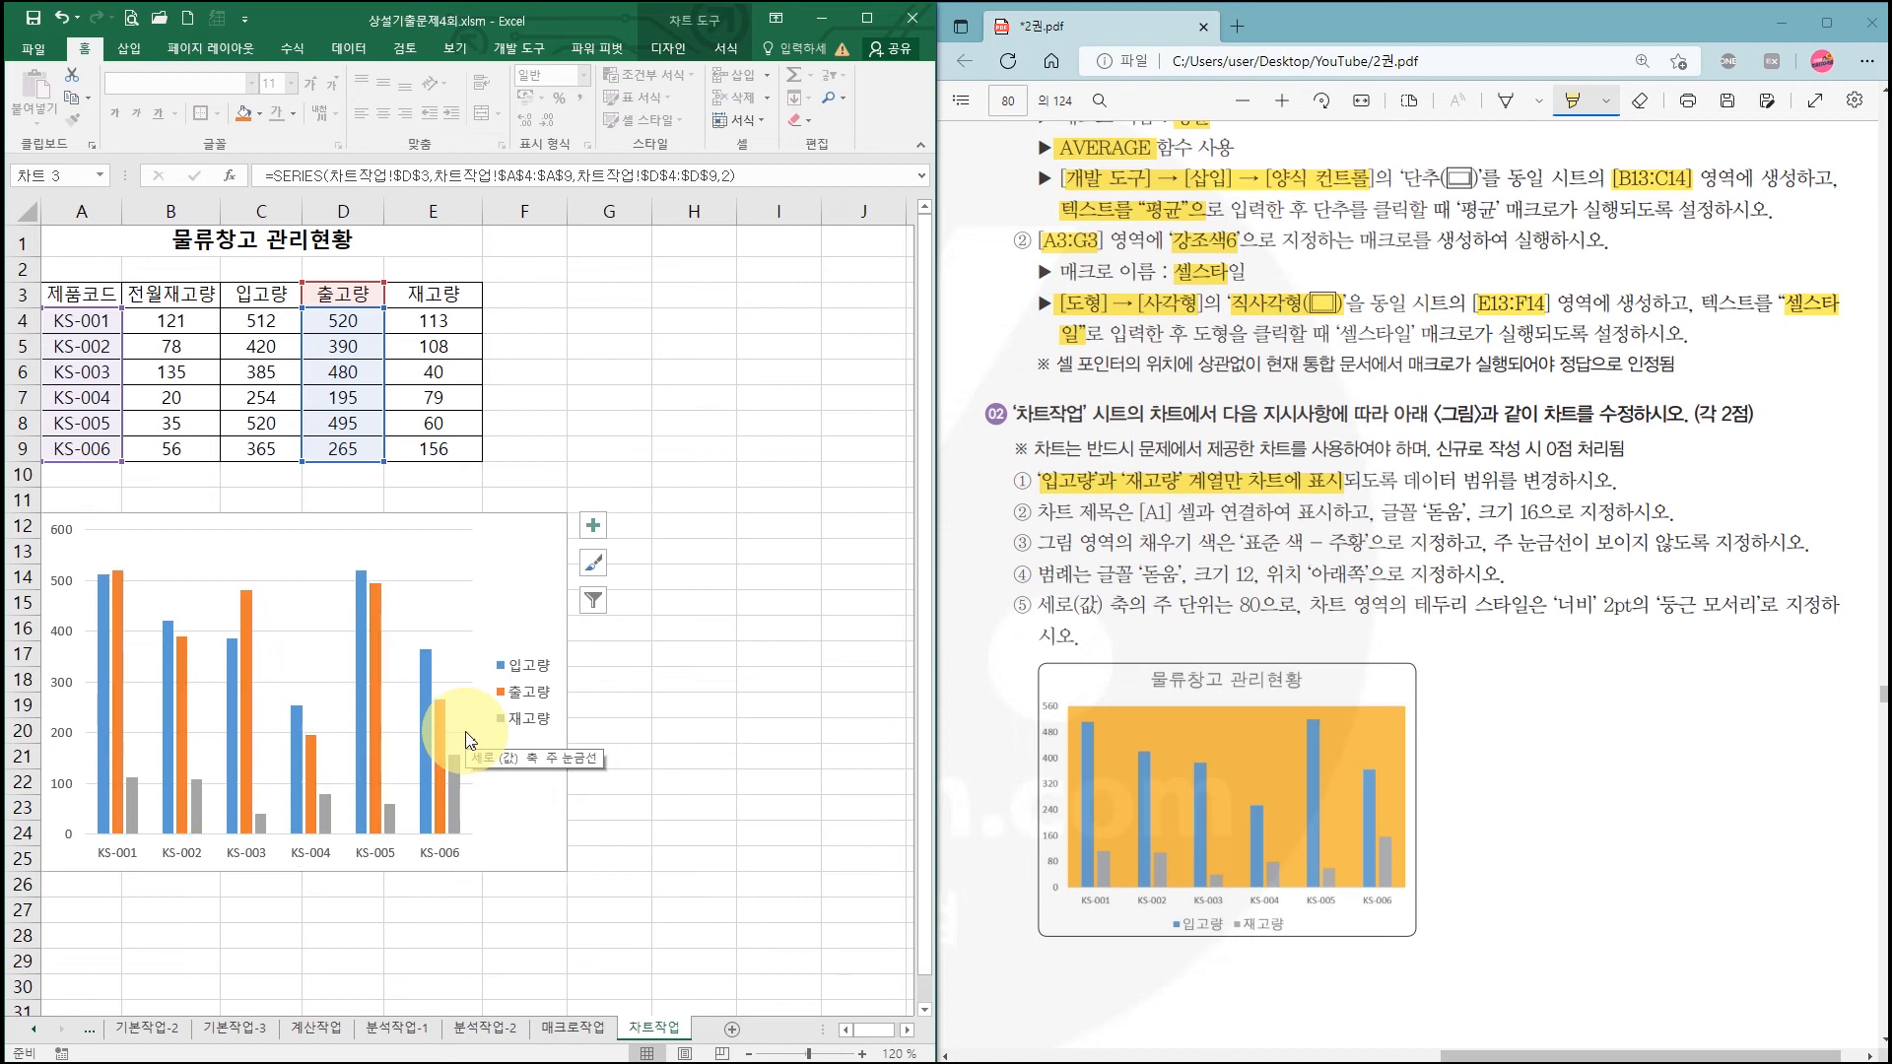
key("Delete")
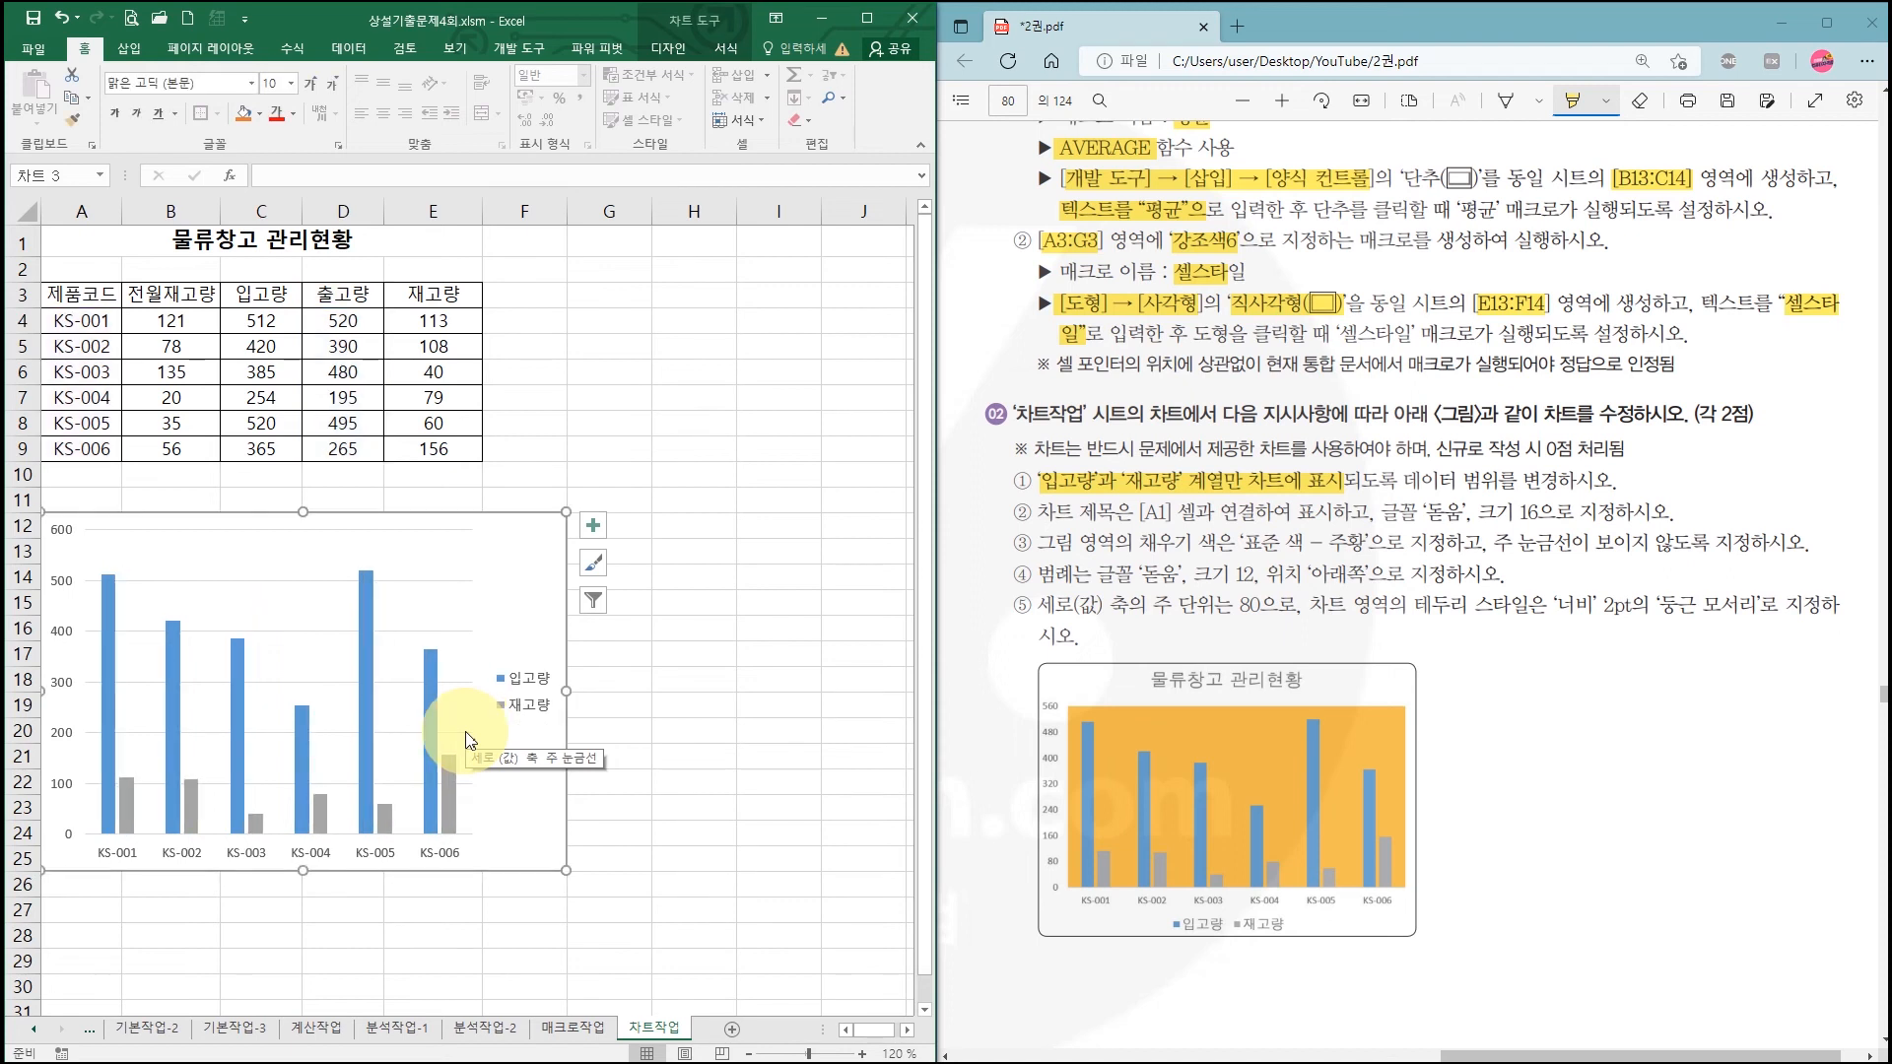
Step: Highlight the instruction to link the chart title to A1, then select the chart
left_click(1140, 515)
left_click_drag(1165, 516, 1326, 516)
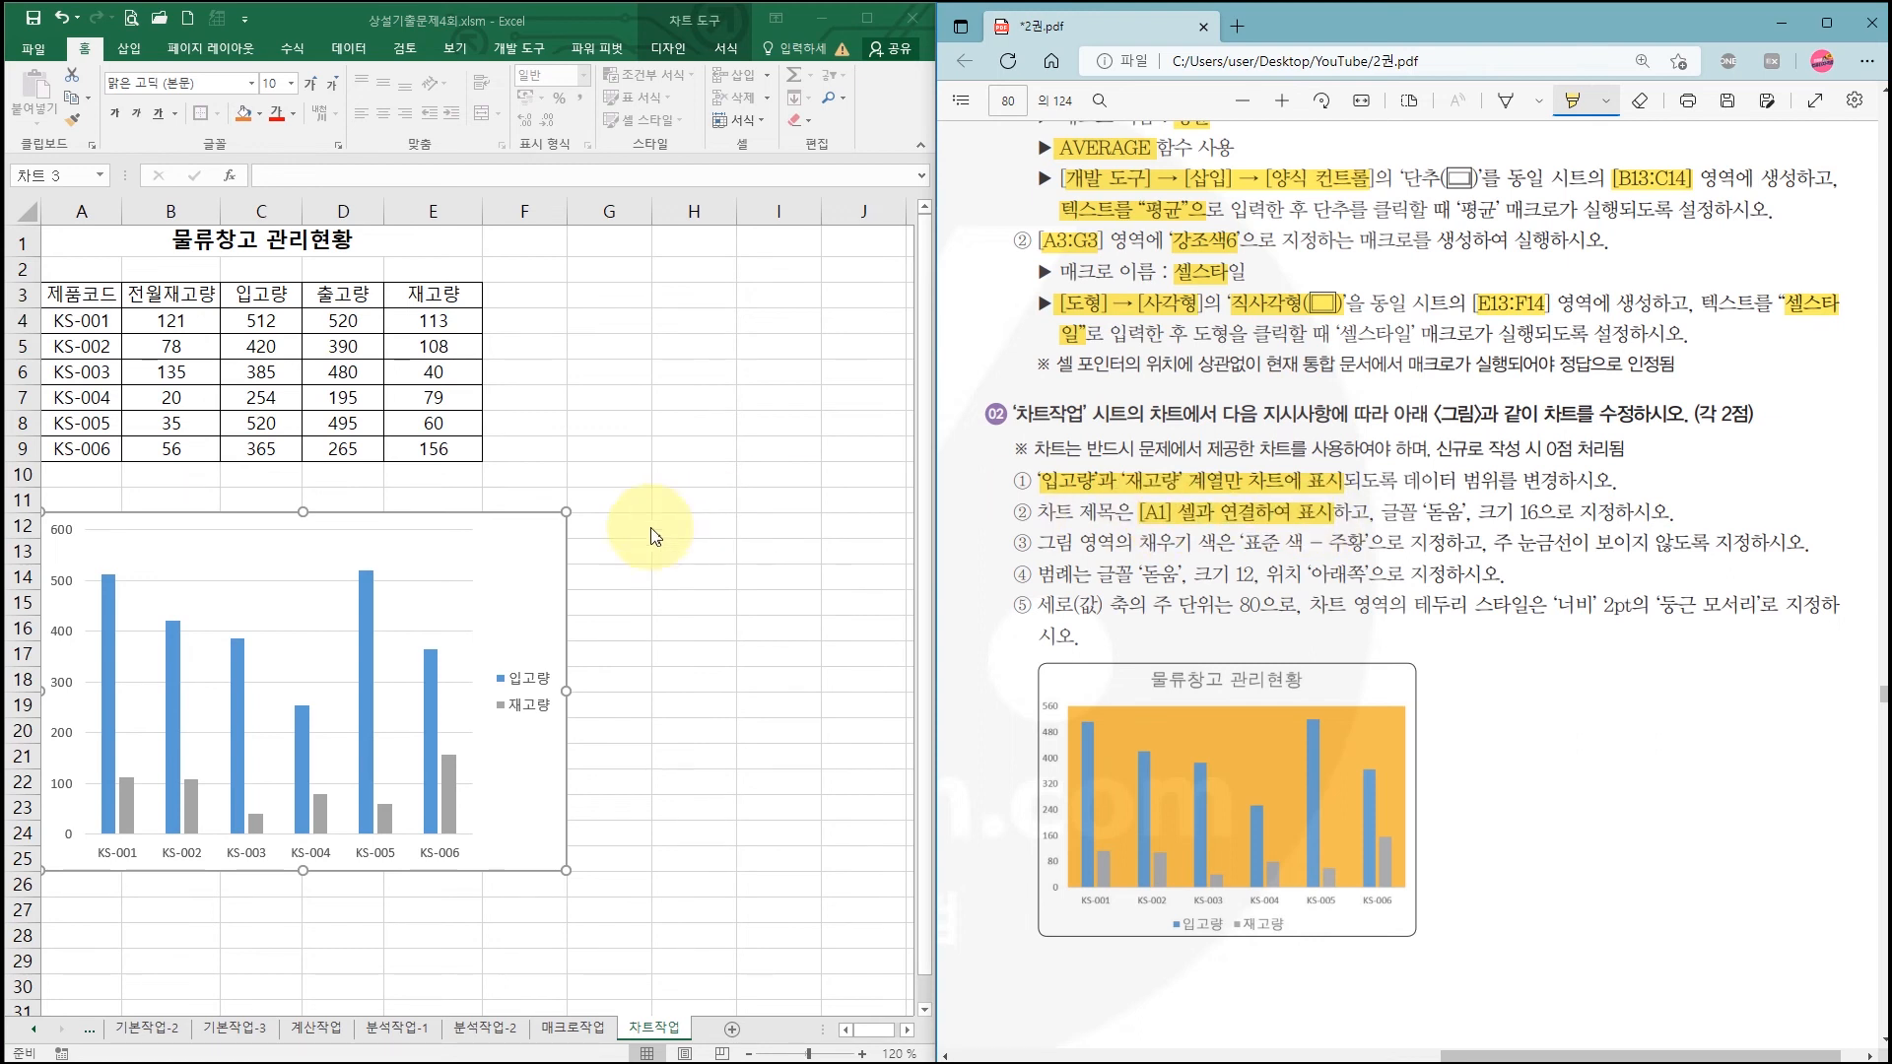
left_click(522, 597)
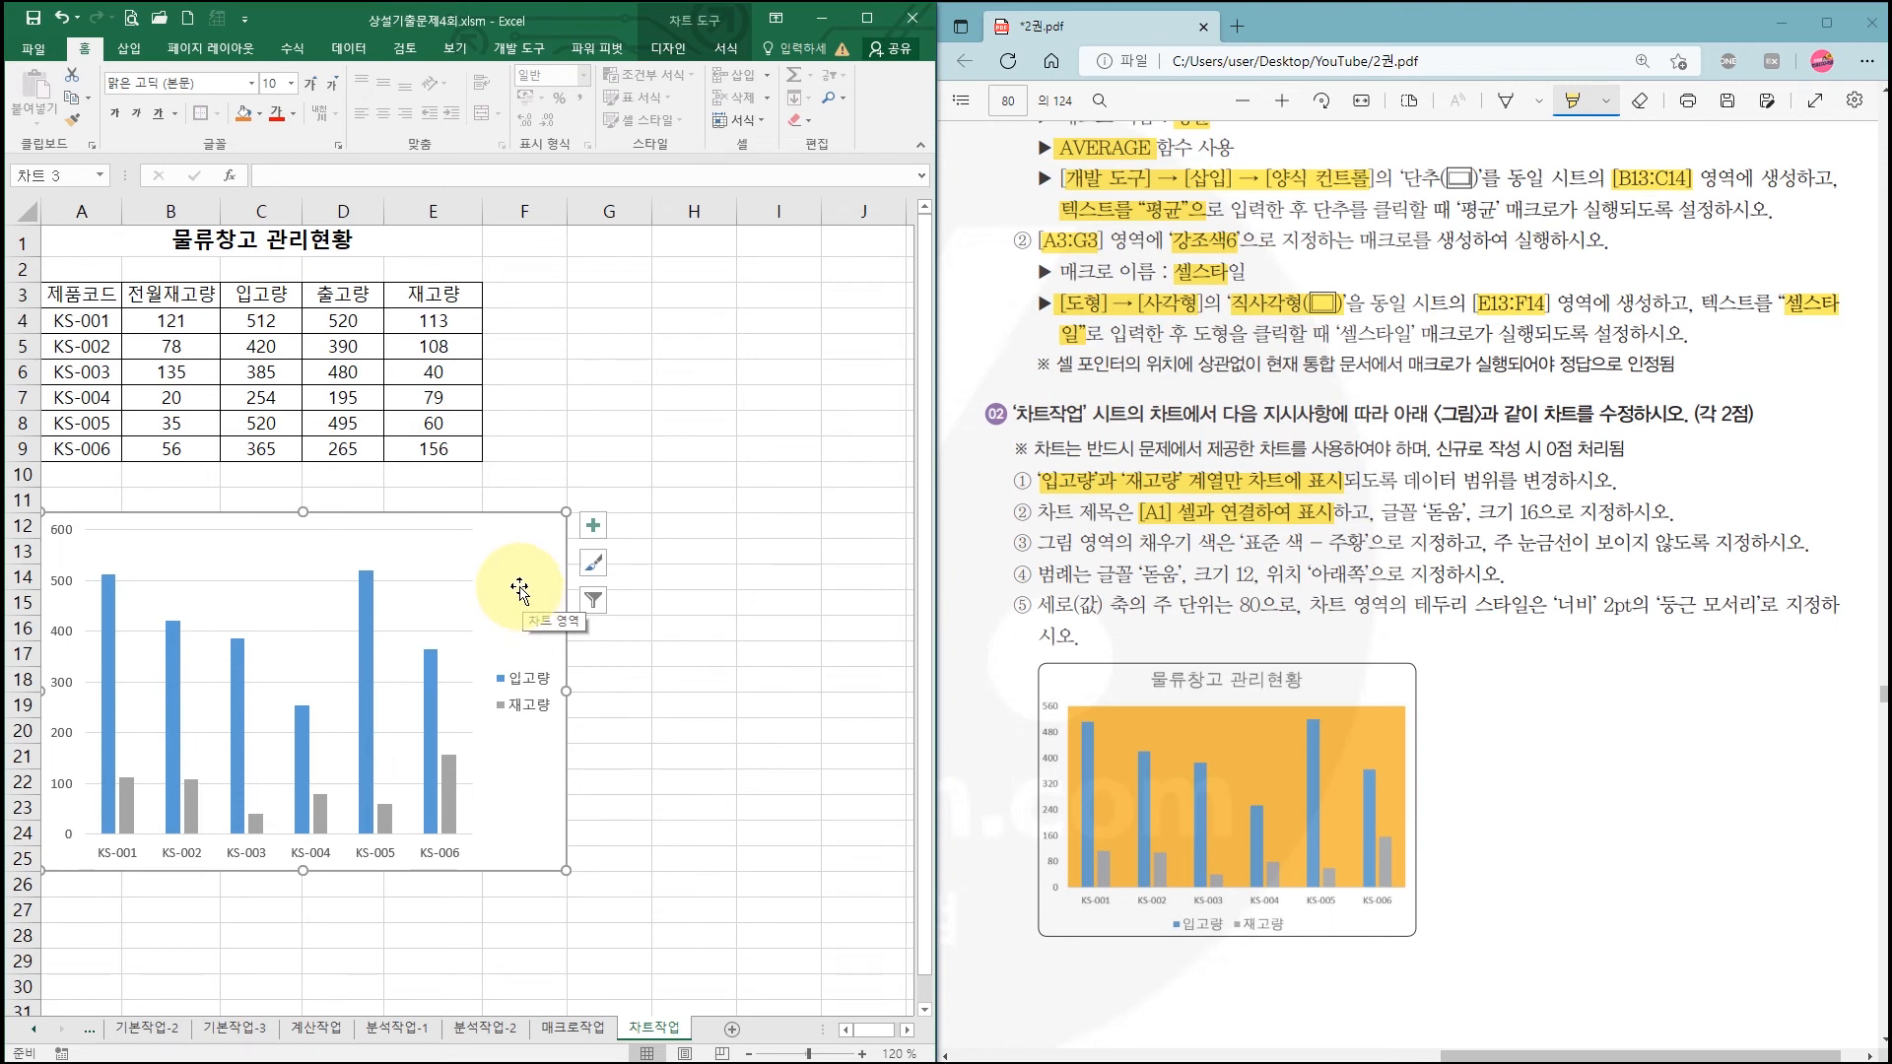
Step: Add a chart title and link it to cell A1 so it reads 물류창고 관리현황
left_click(595, 535)
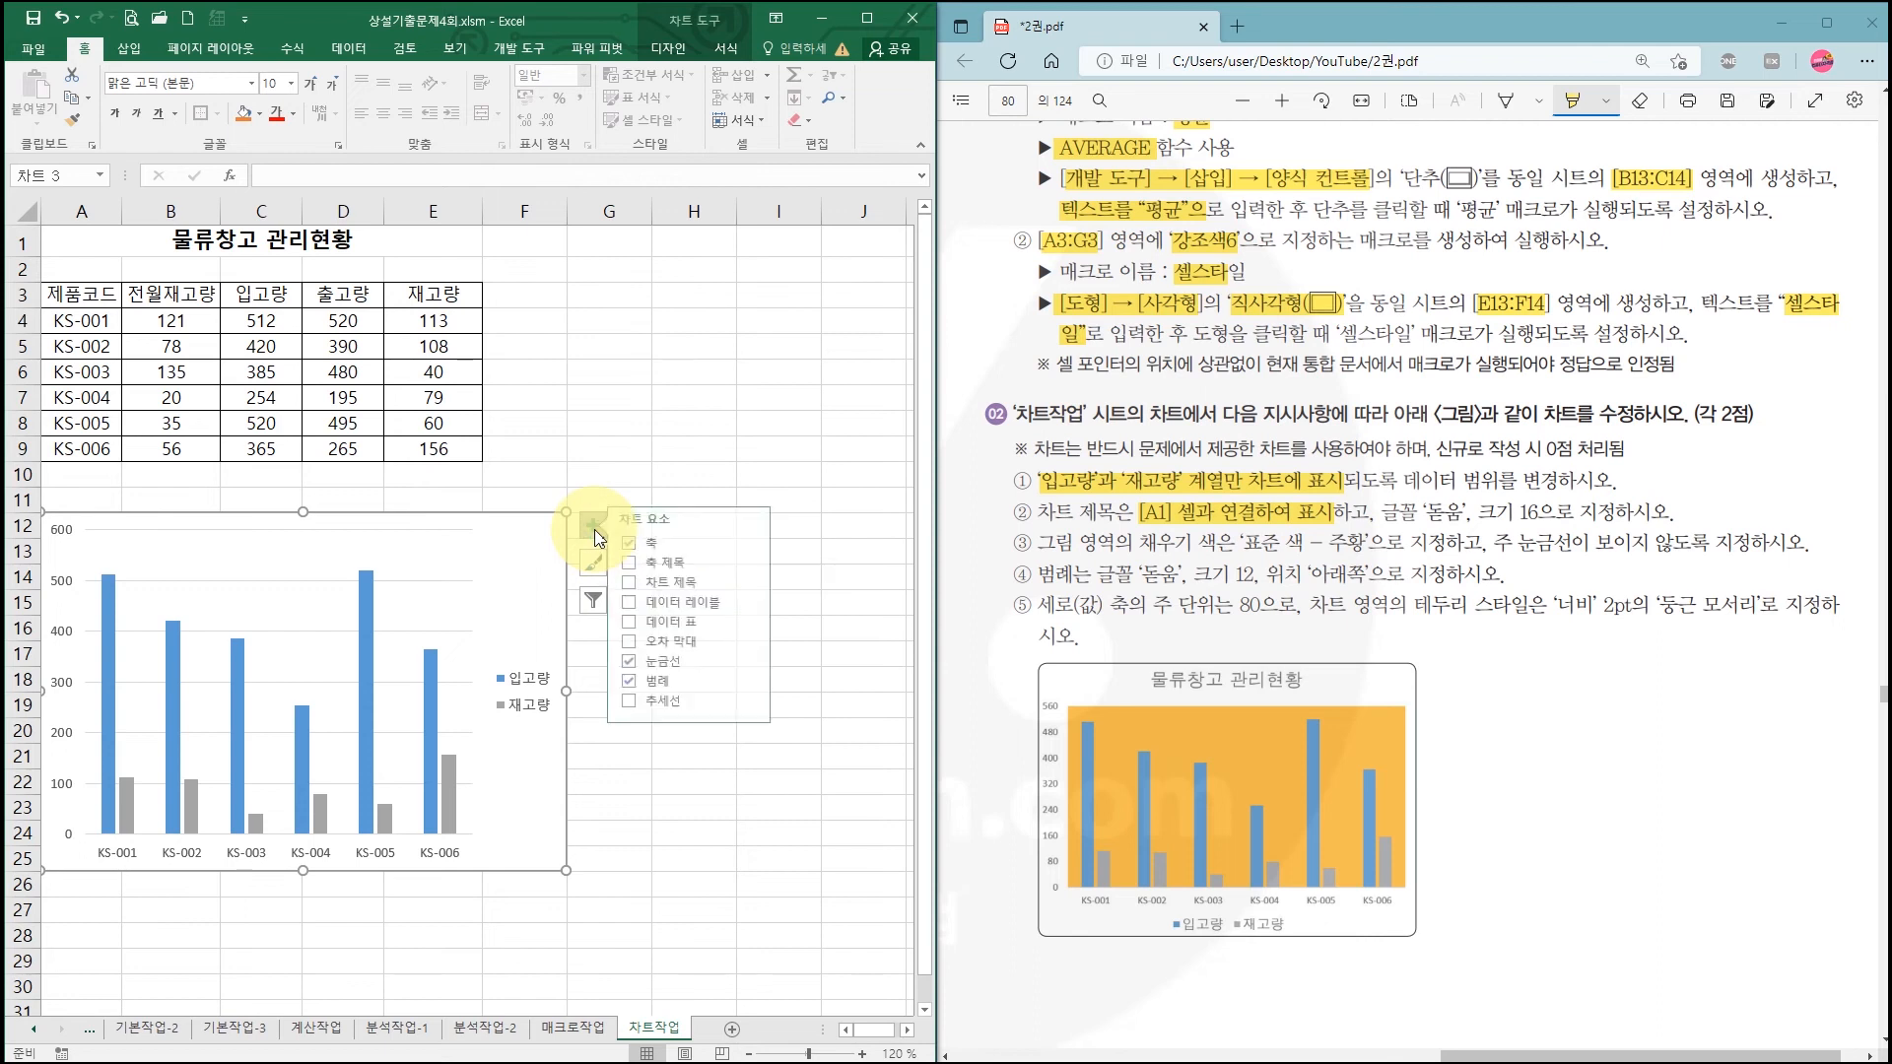
left_click(643, 585)
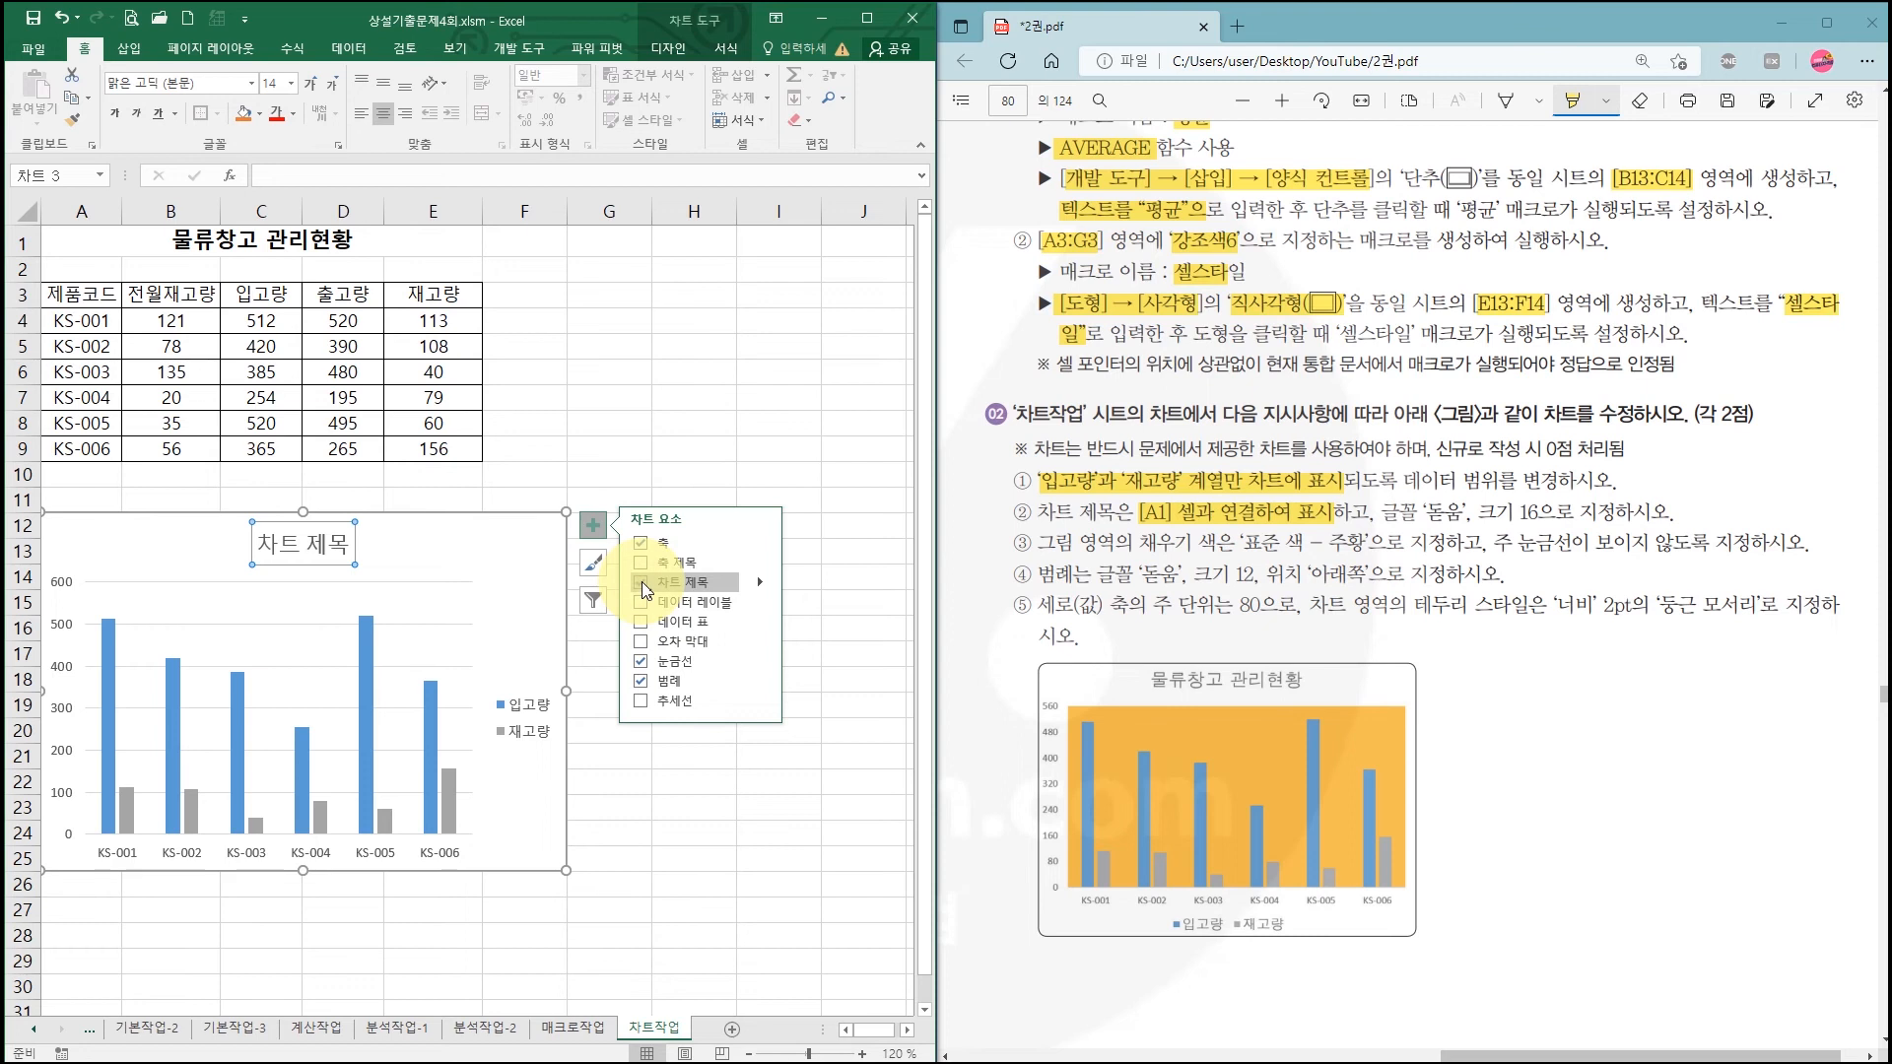
left_click(336, 524)
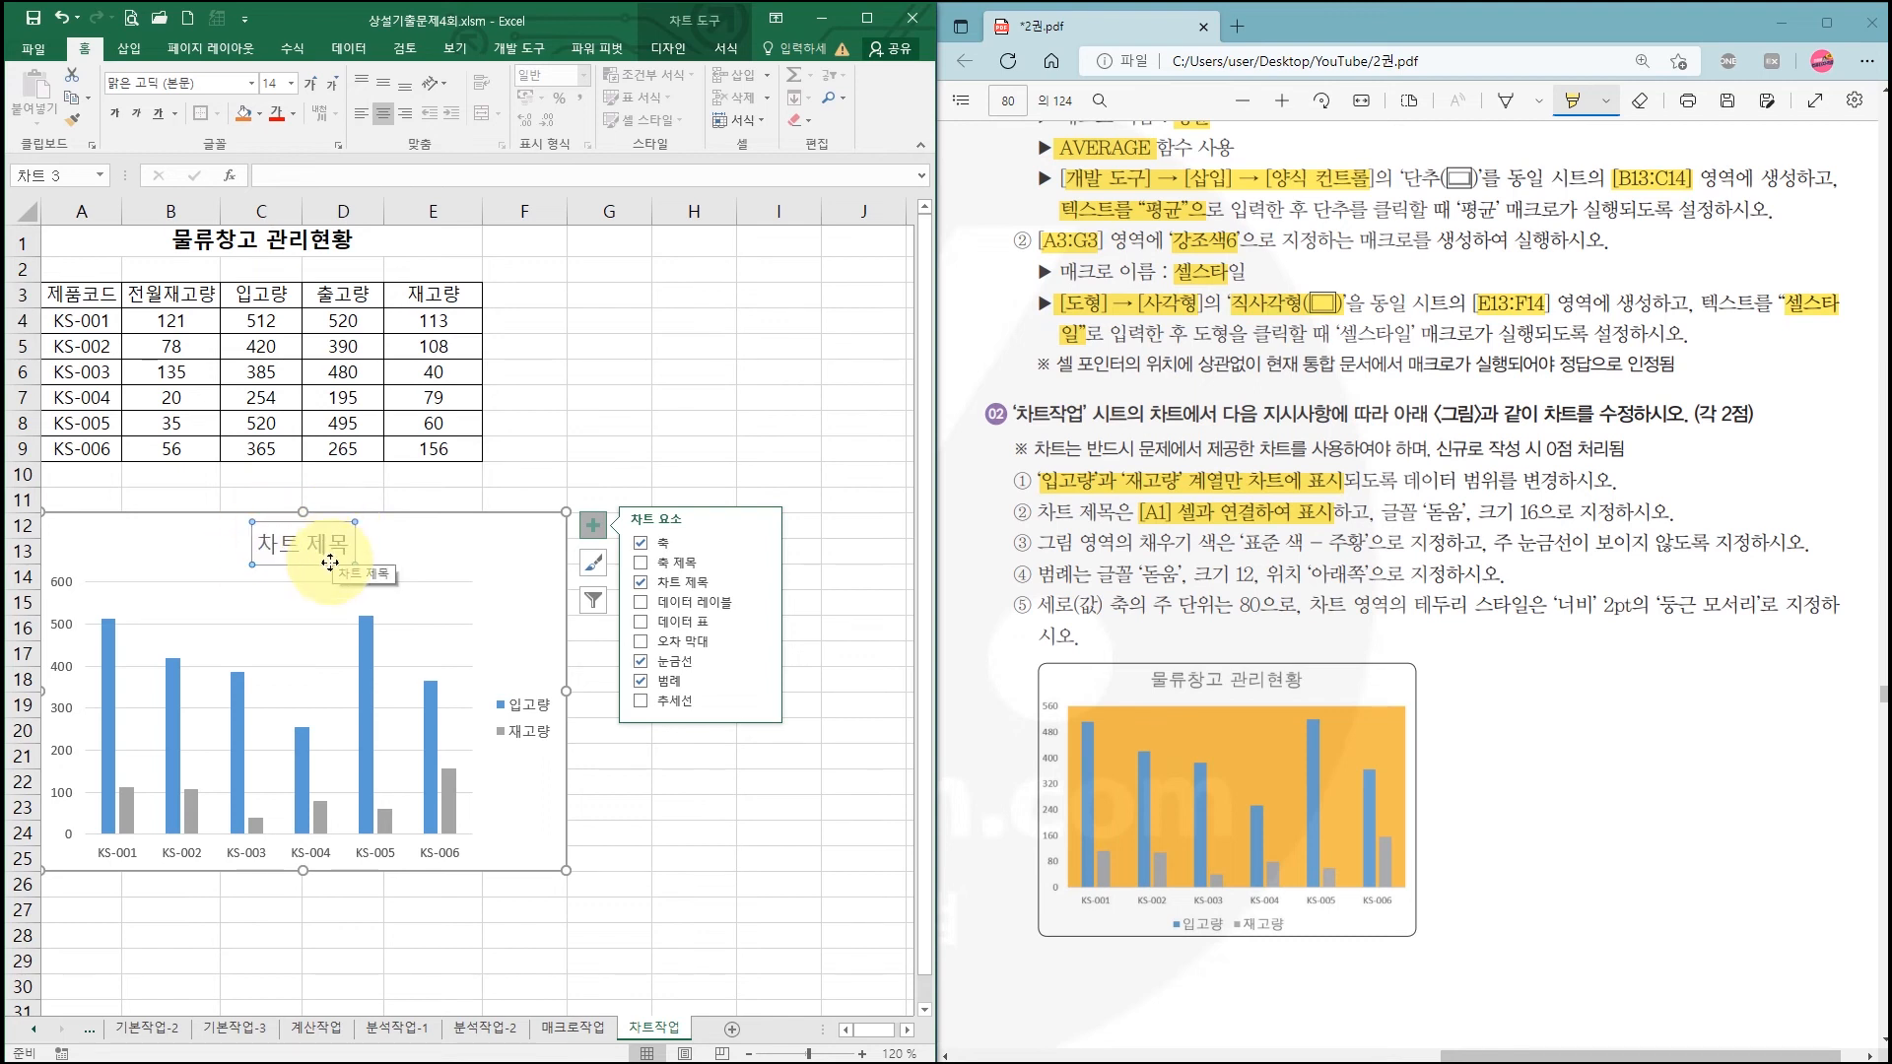
left_click(294, 174)
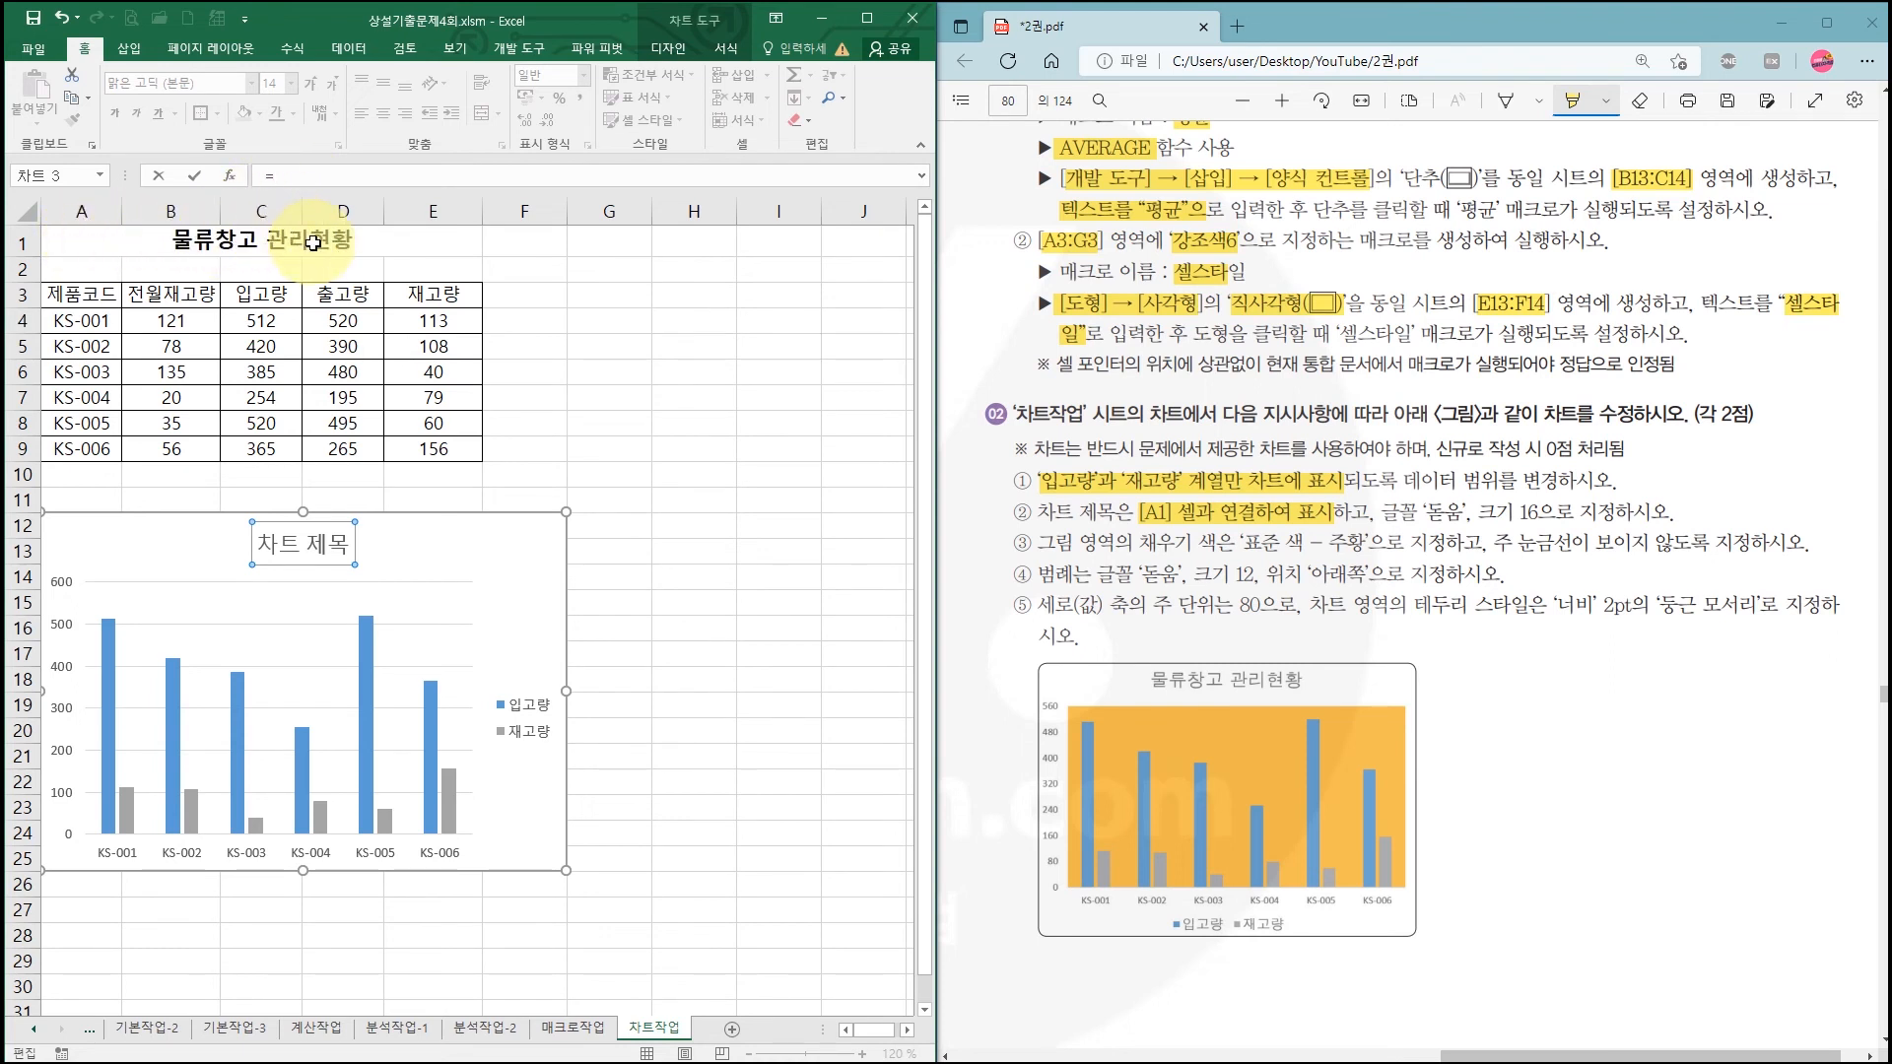
left_click(123, 240)
key("Return")
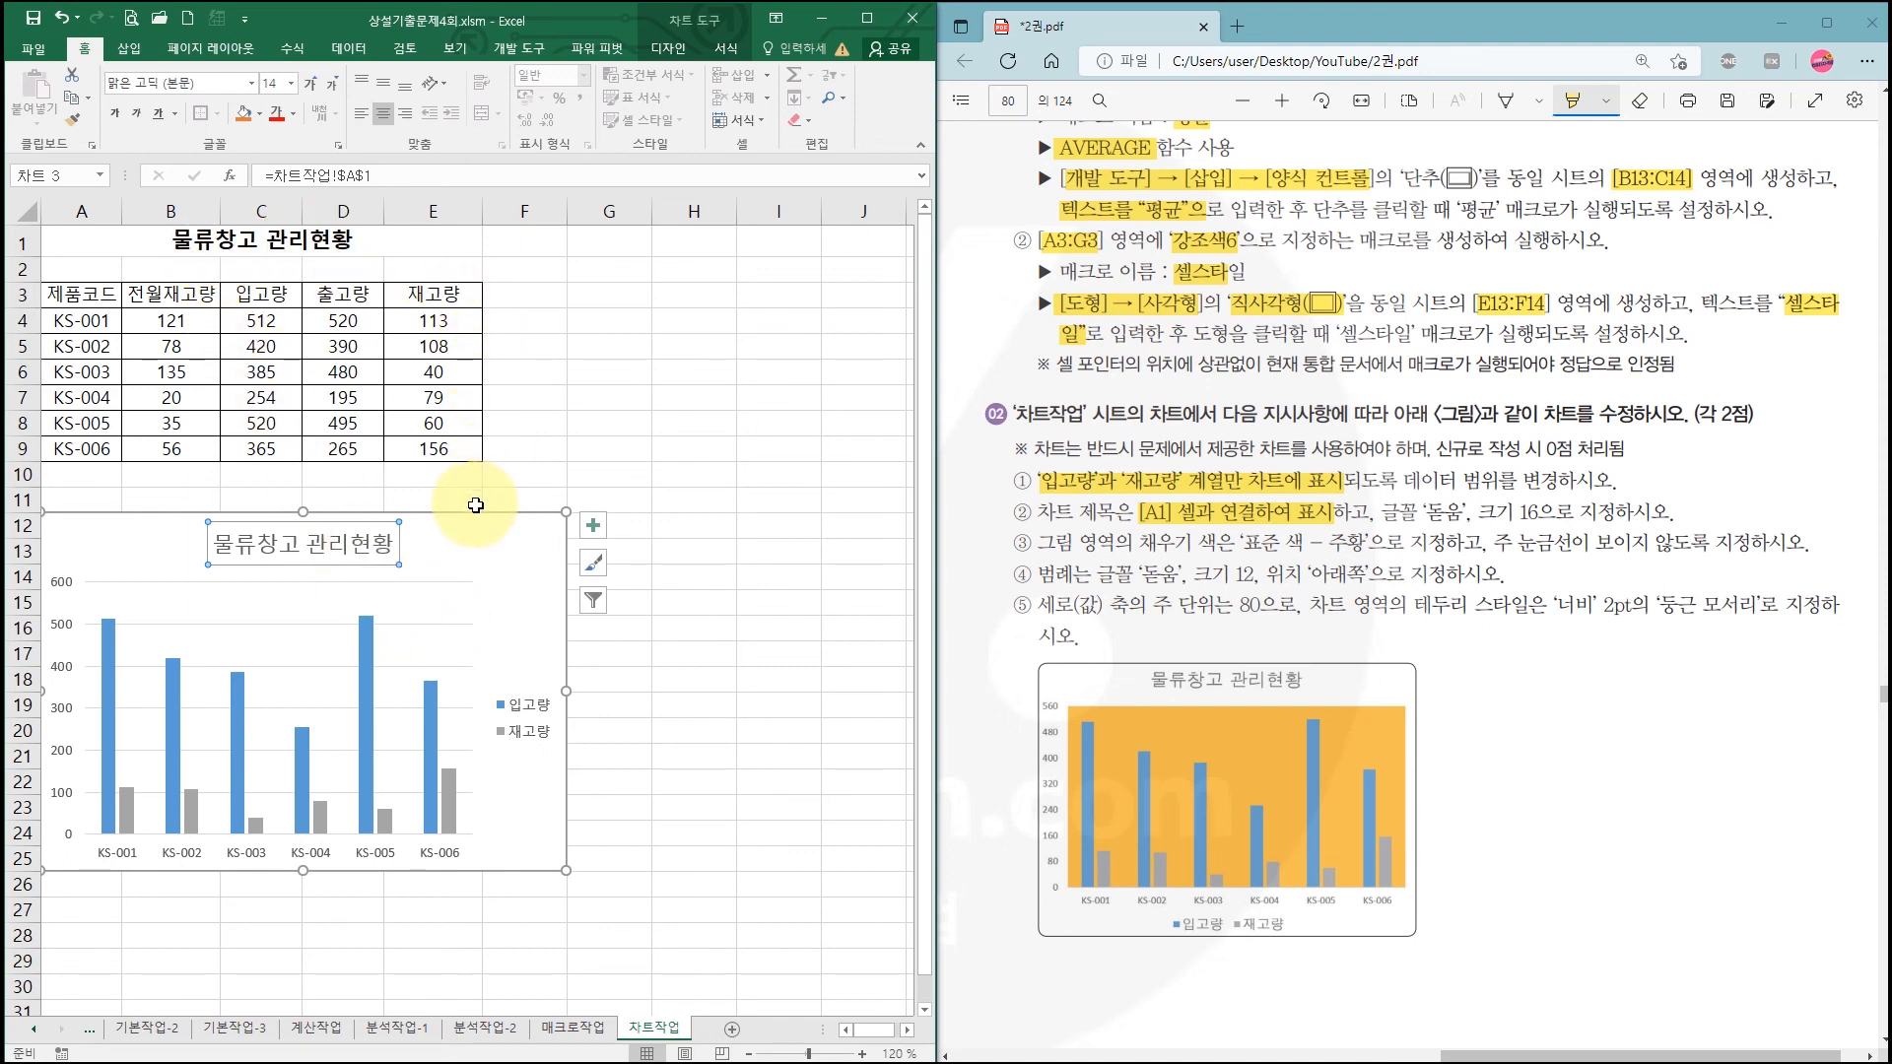
left_click_drag(1426, 513, 1557, 513)
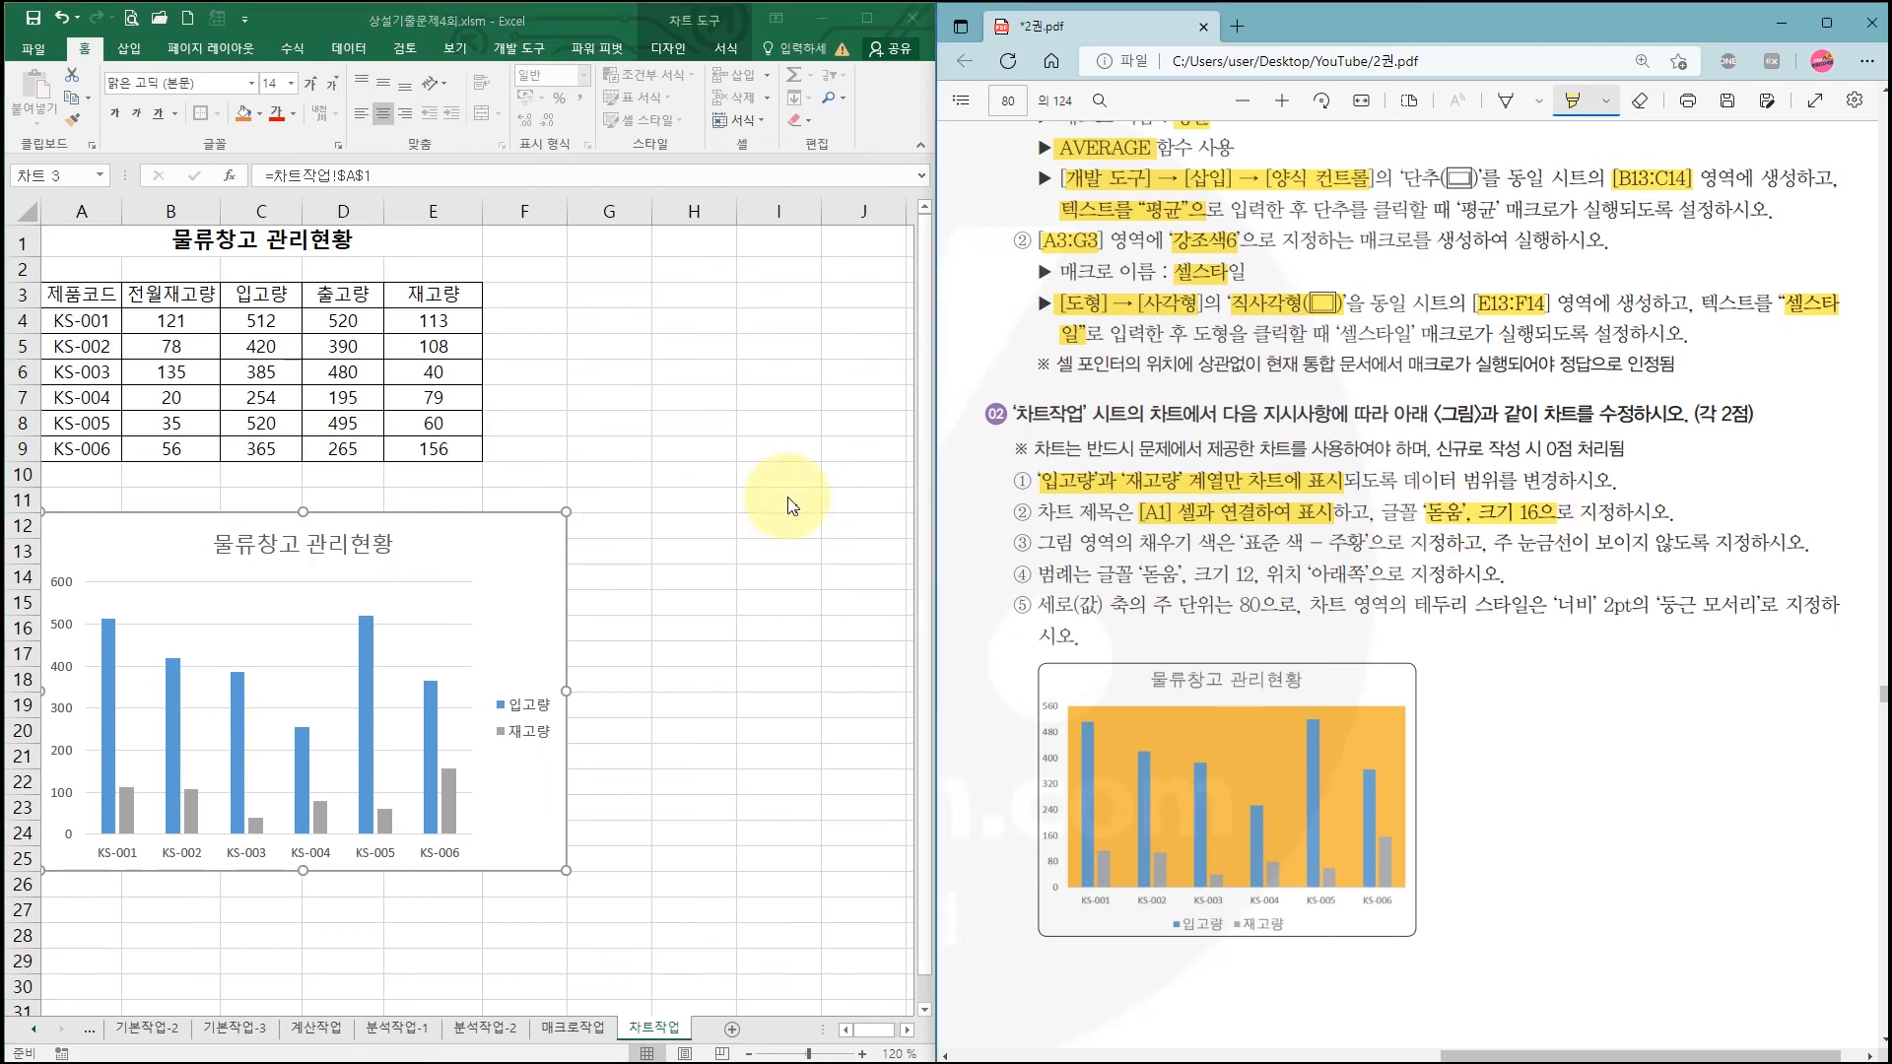
left_click(369, 544)
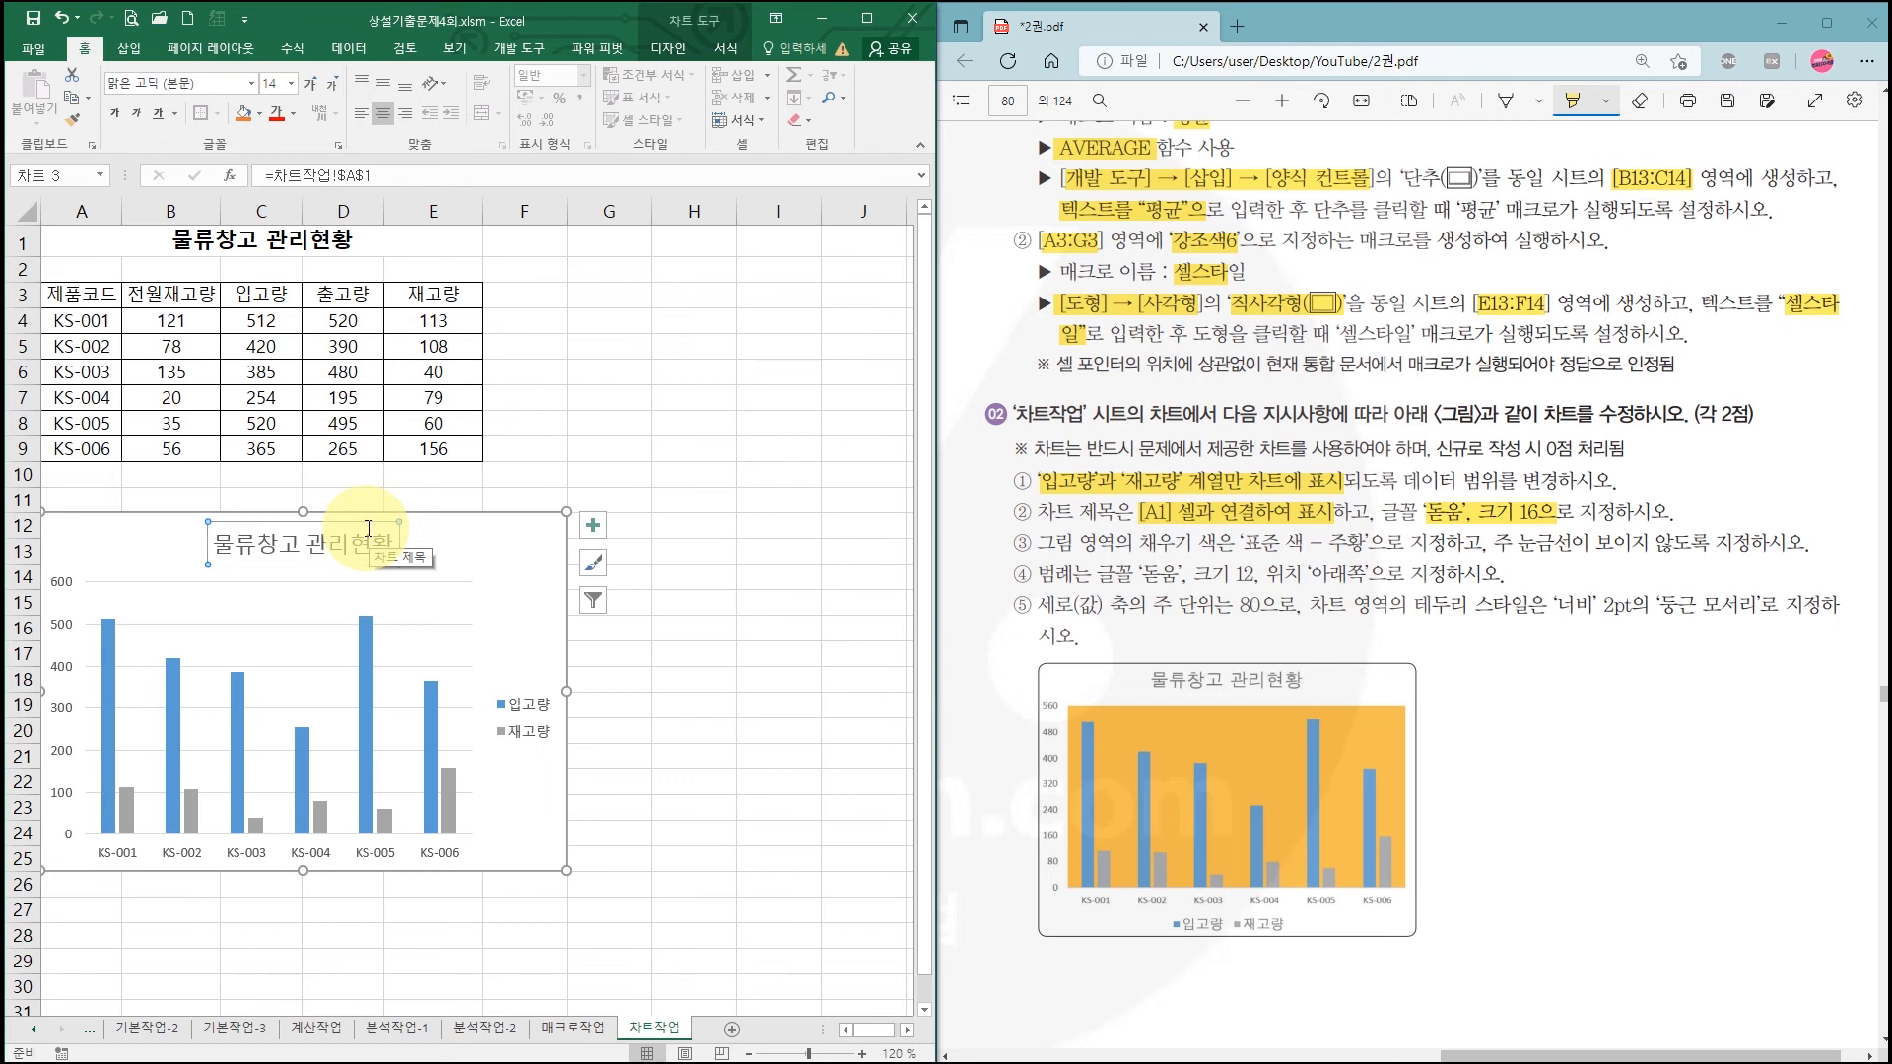
Step: Format the chart title 물류창고 관리현황 in 돋움 font, size 16
left_click(253, 87)
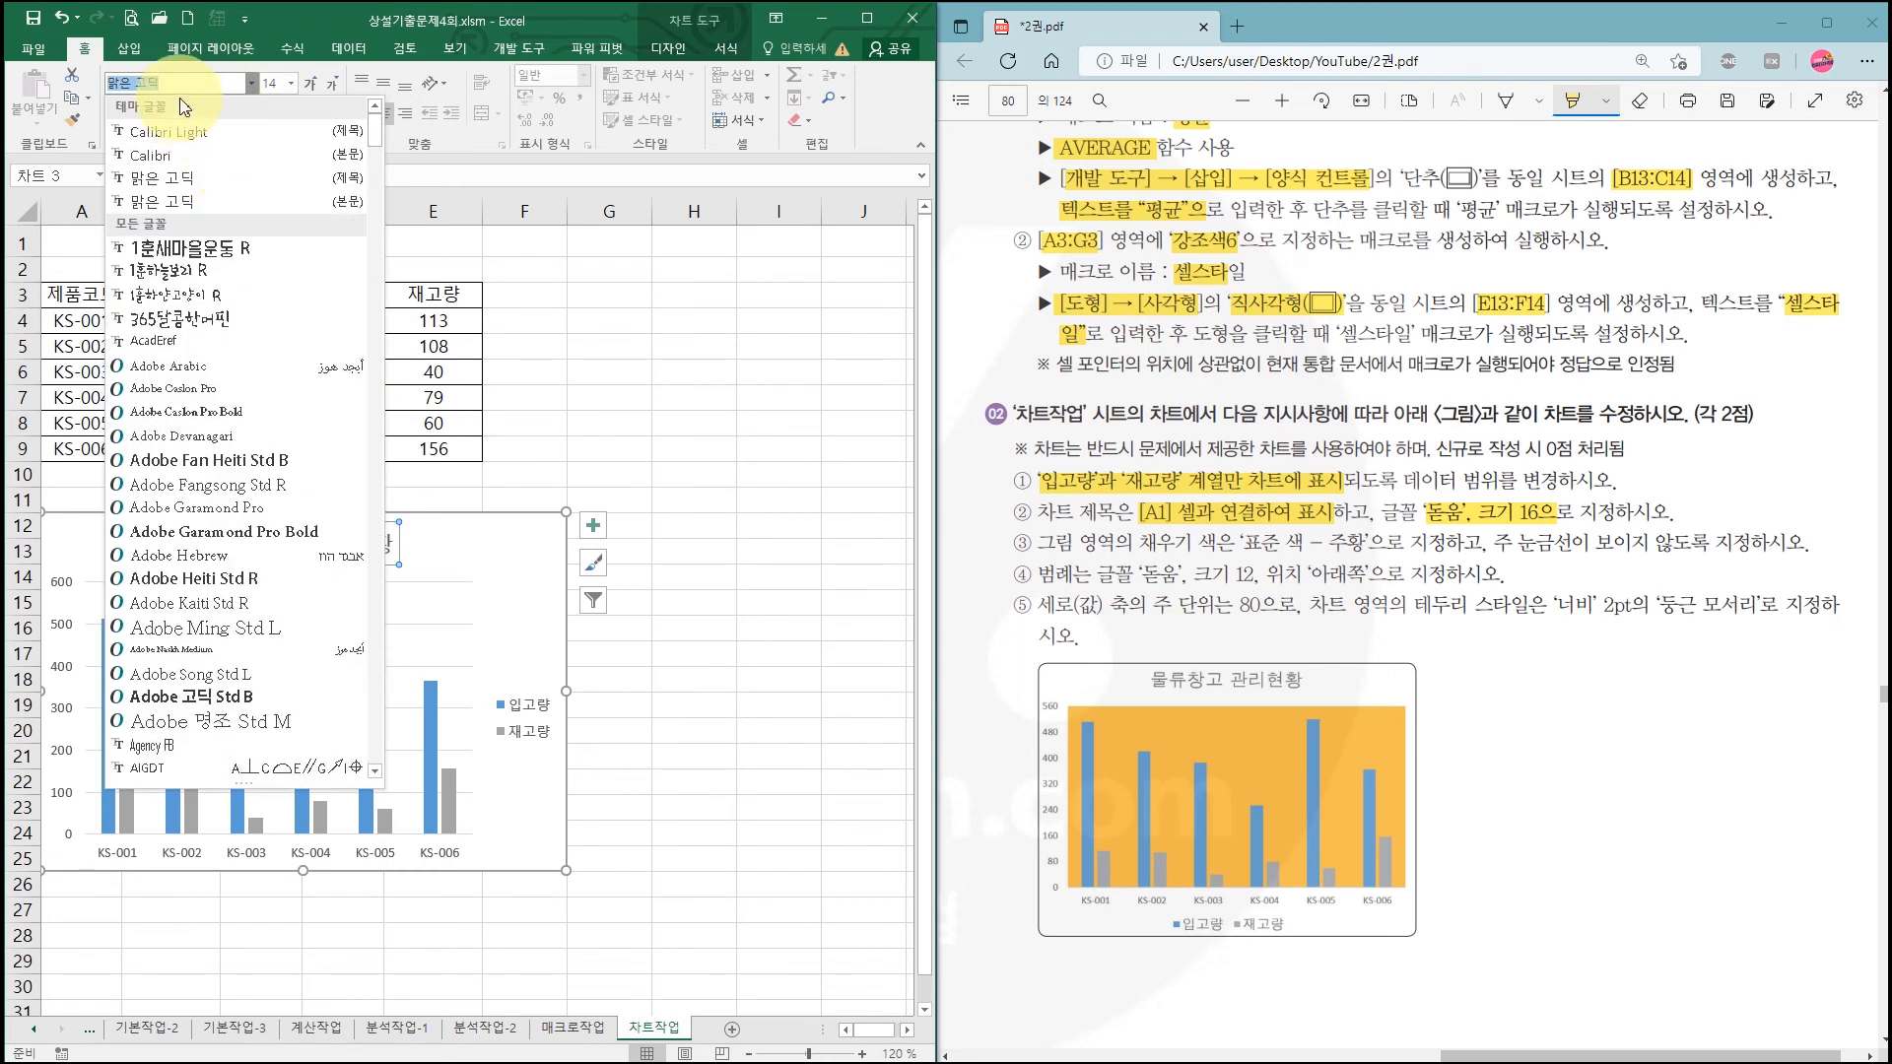
type("ㄷ돋움")
key("Return")
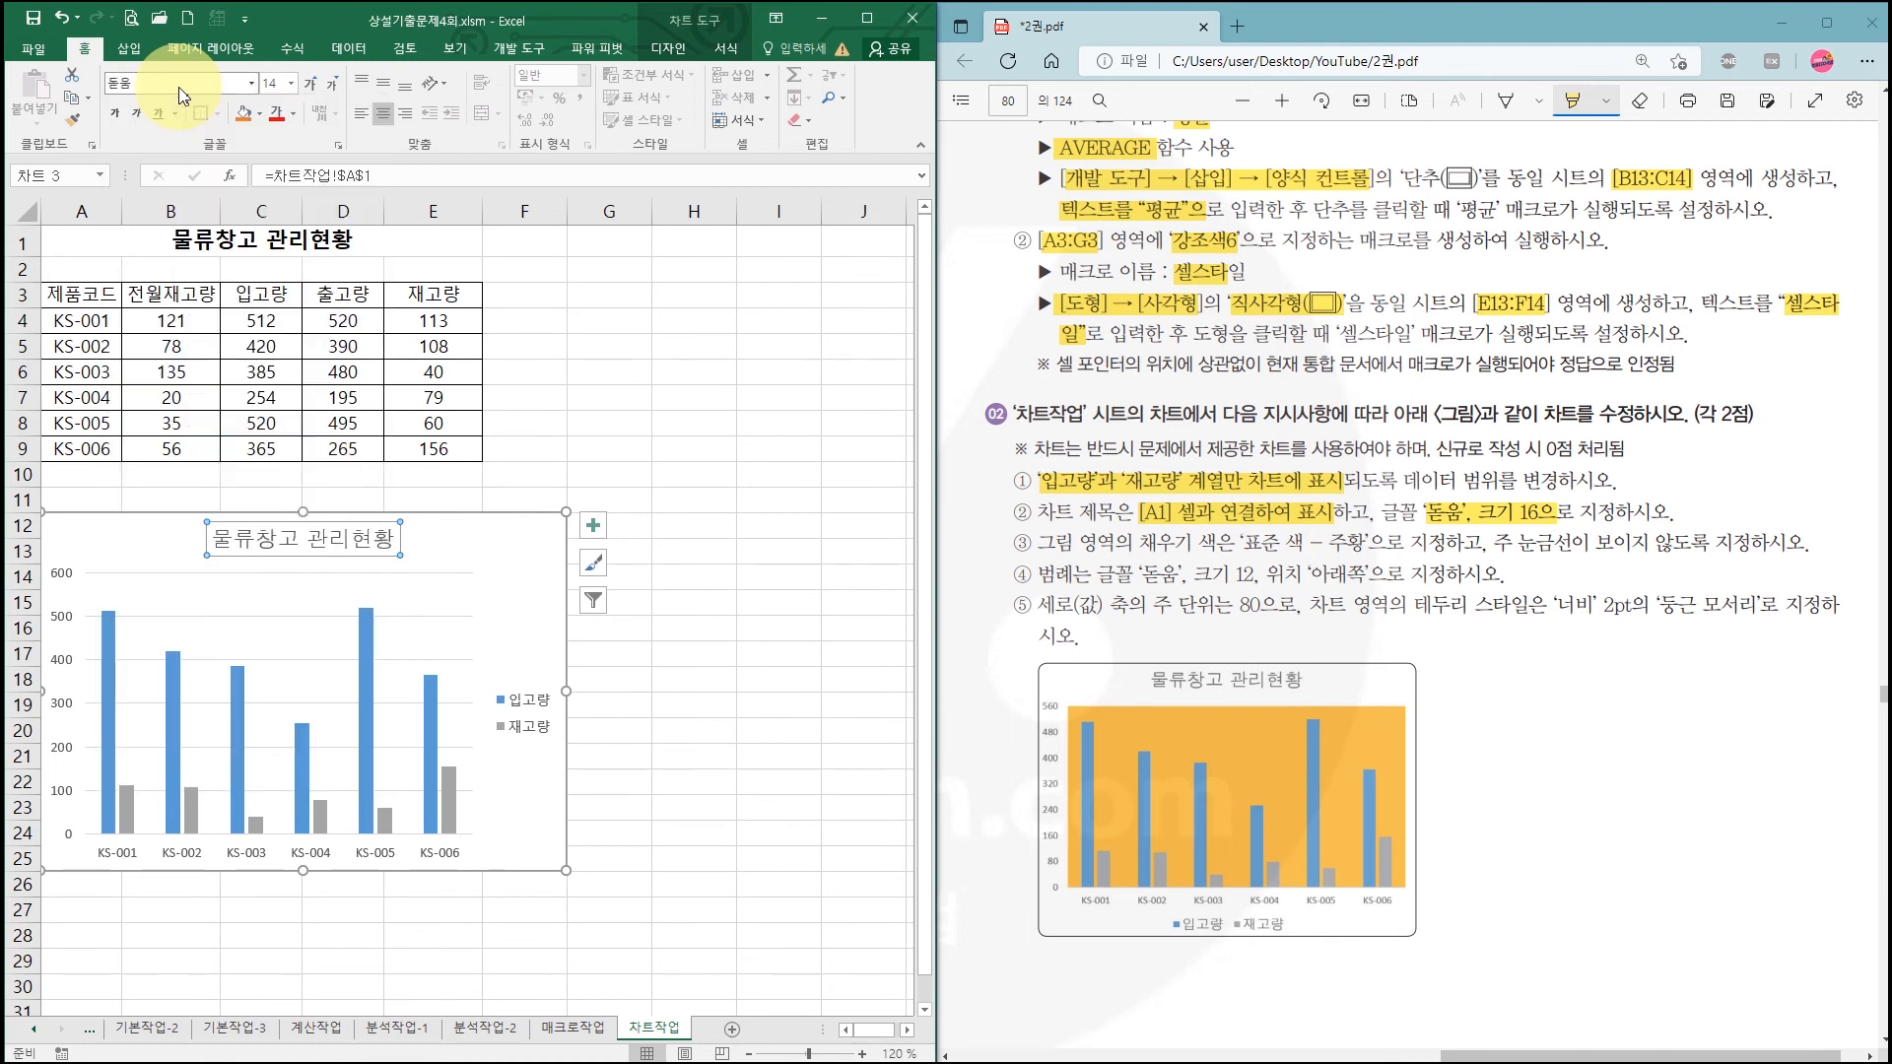
left_click(291, 83)
left_click(289, 241)
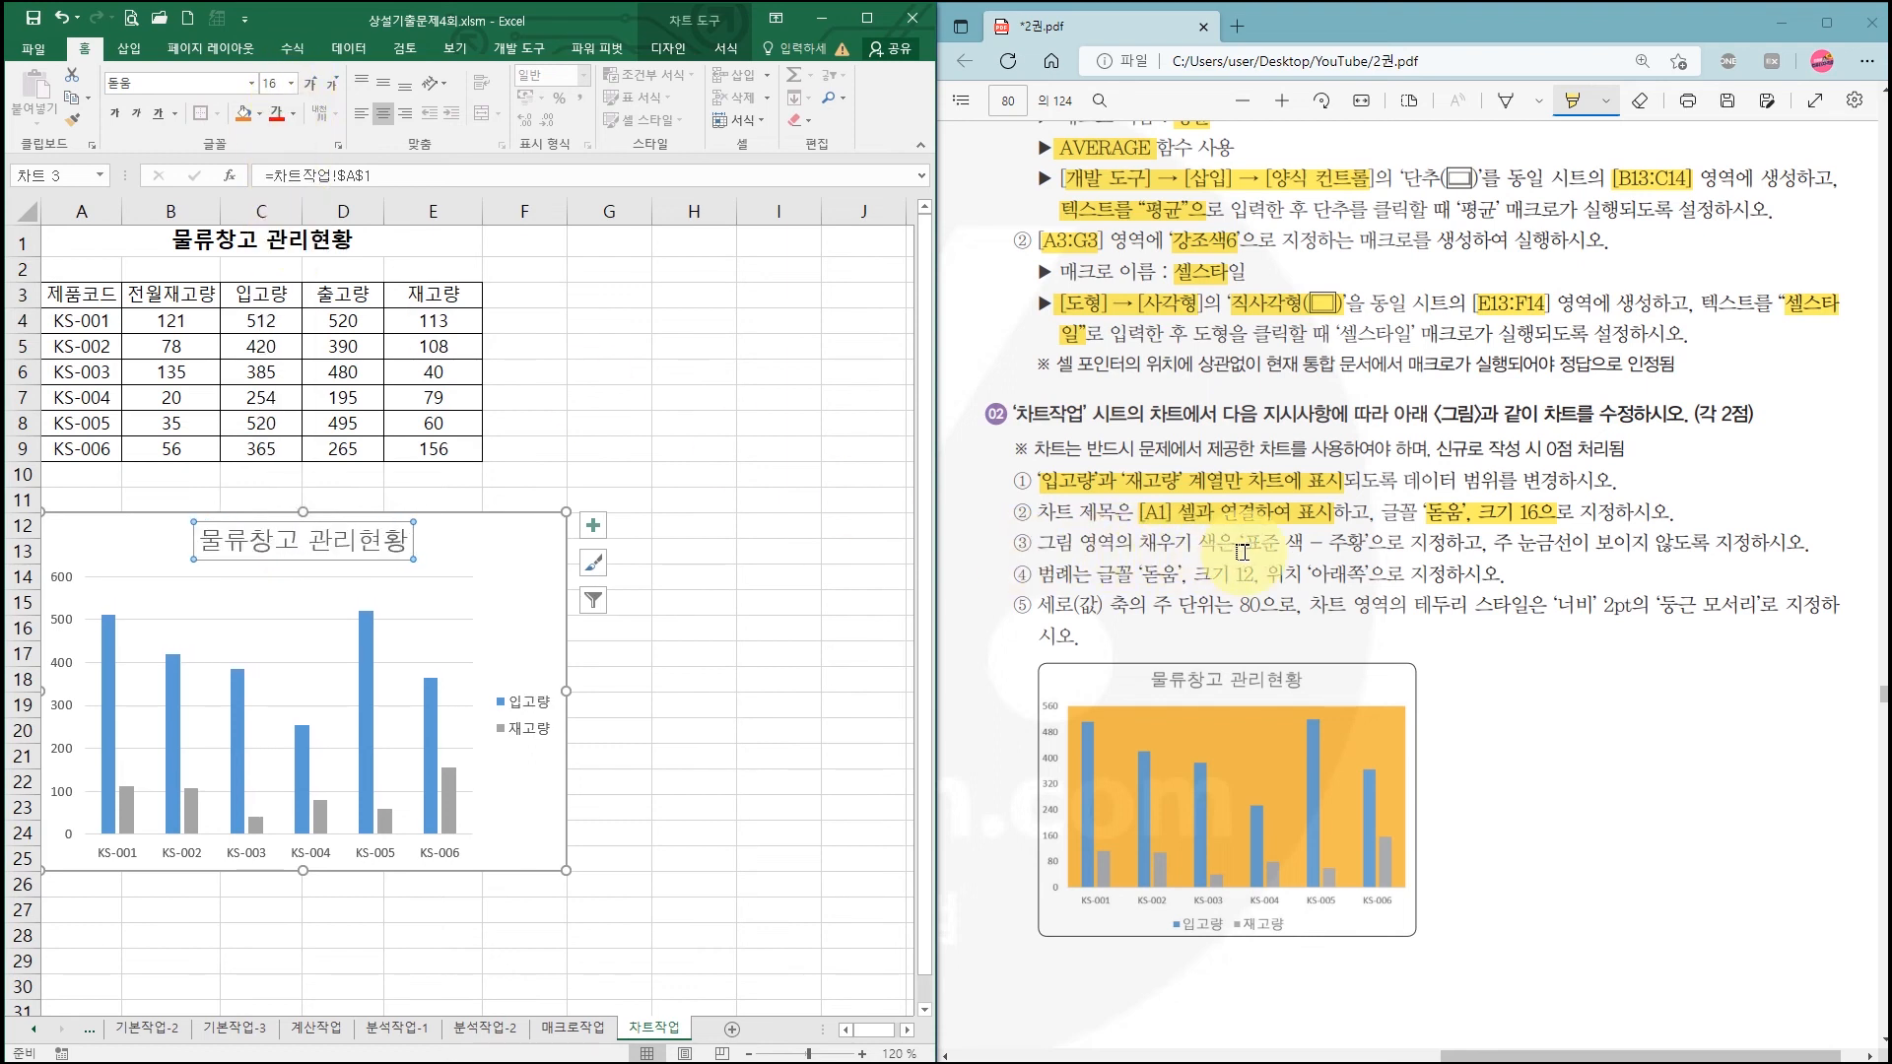
left_click_drag(1242, 545, 1367, 545)
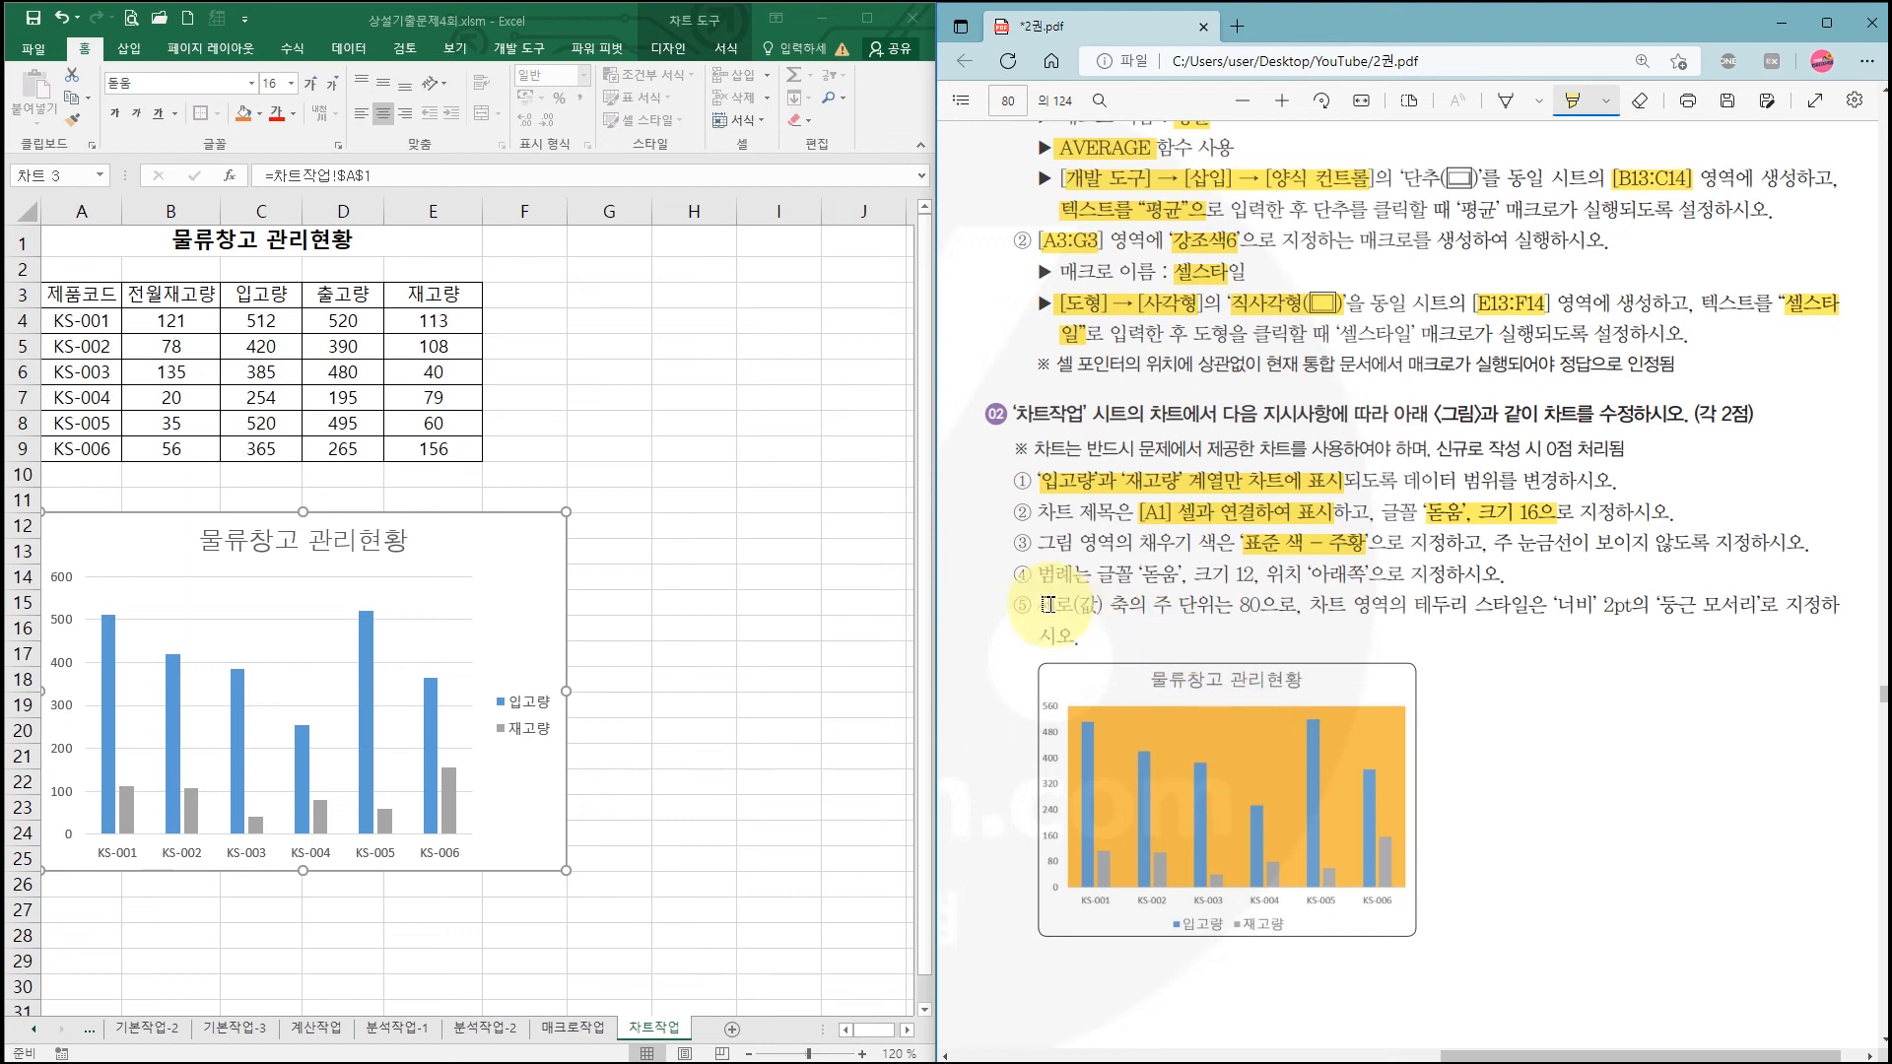
Step: Give the chart's plot area a solid fill in standard Orange
left_click(415, 595)
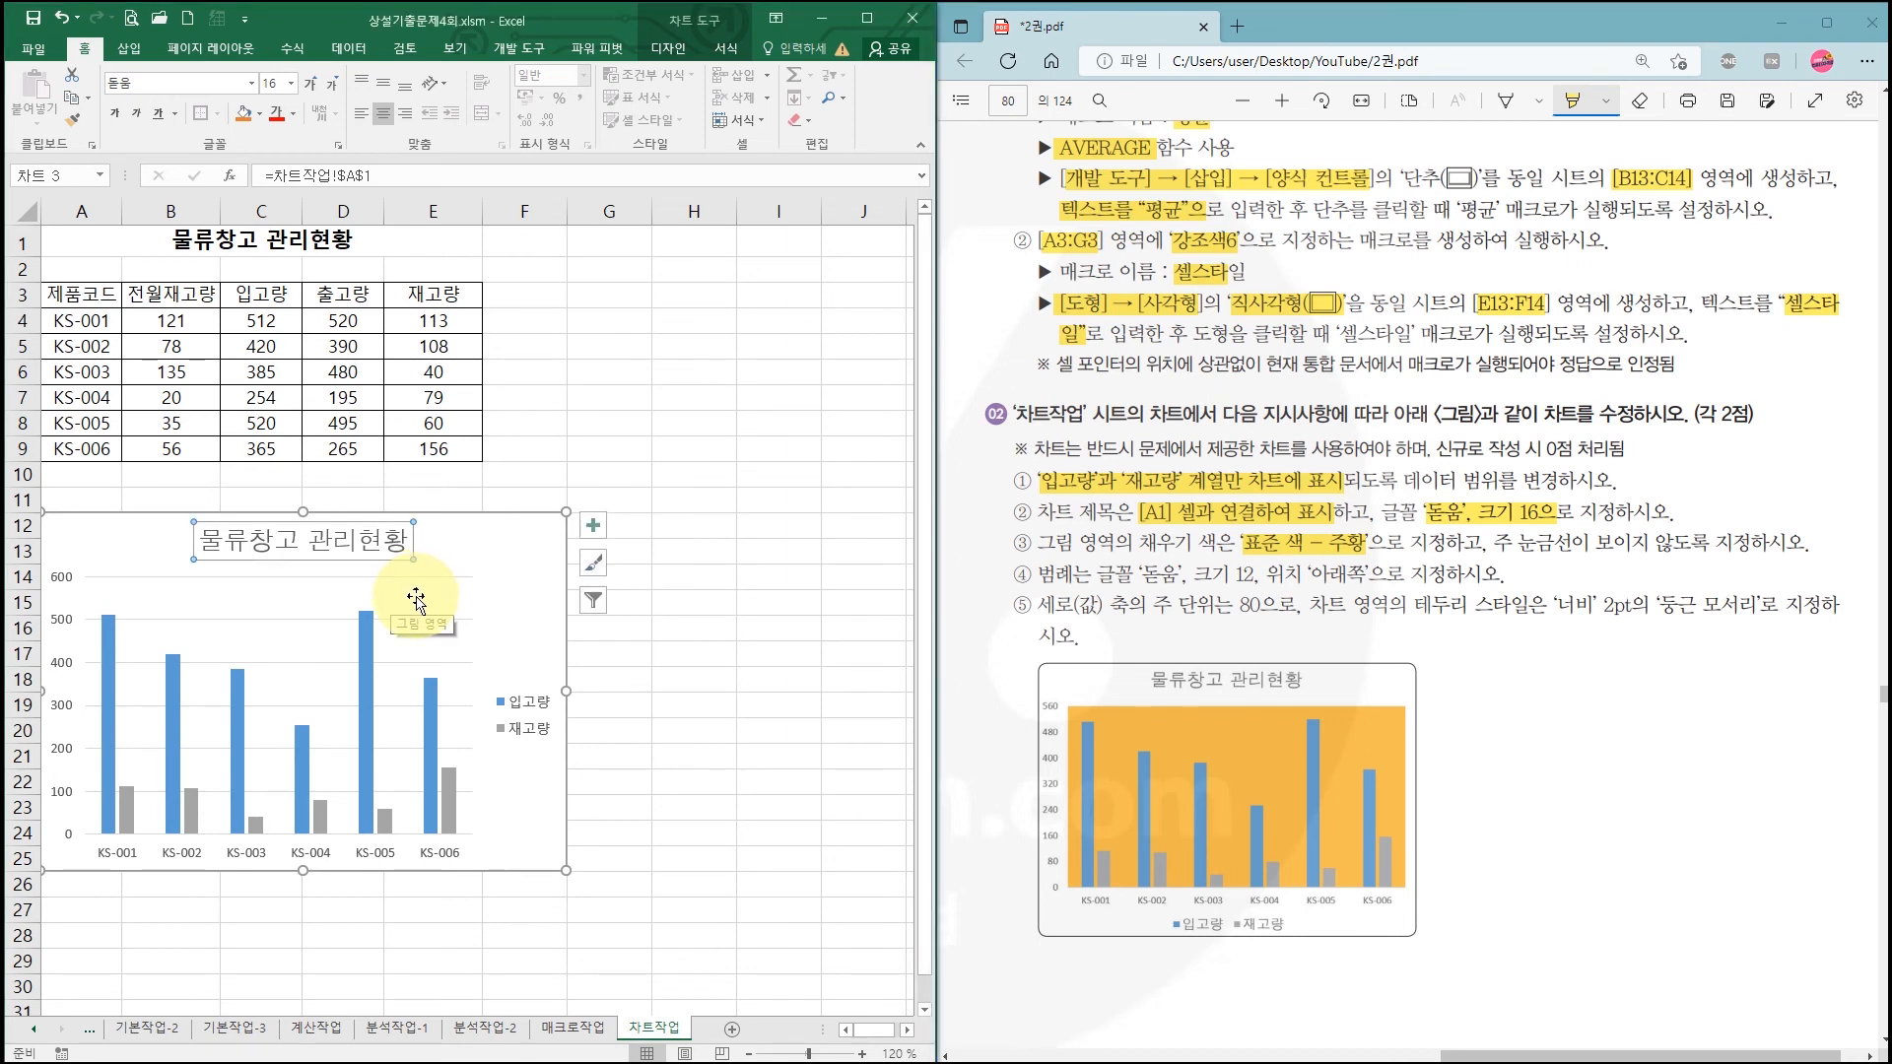
double_click(415, 595)
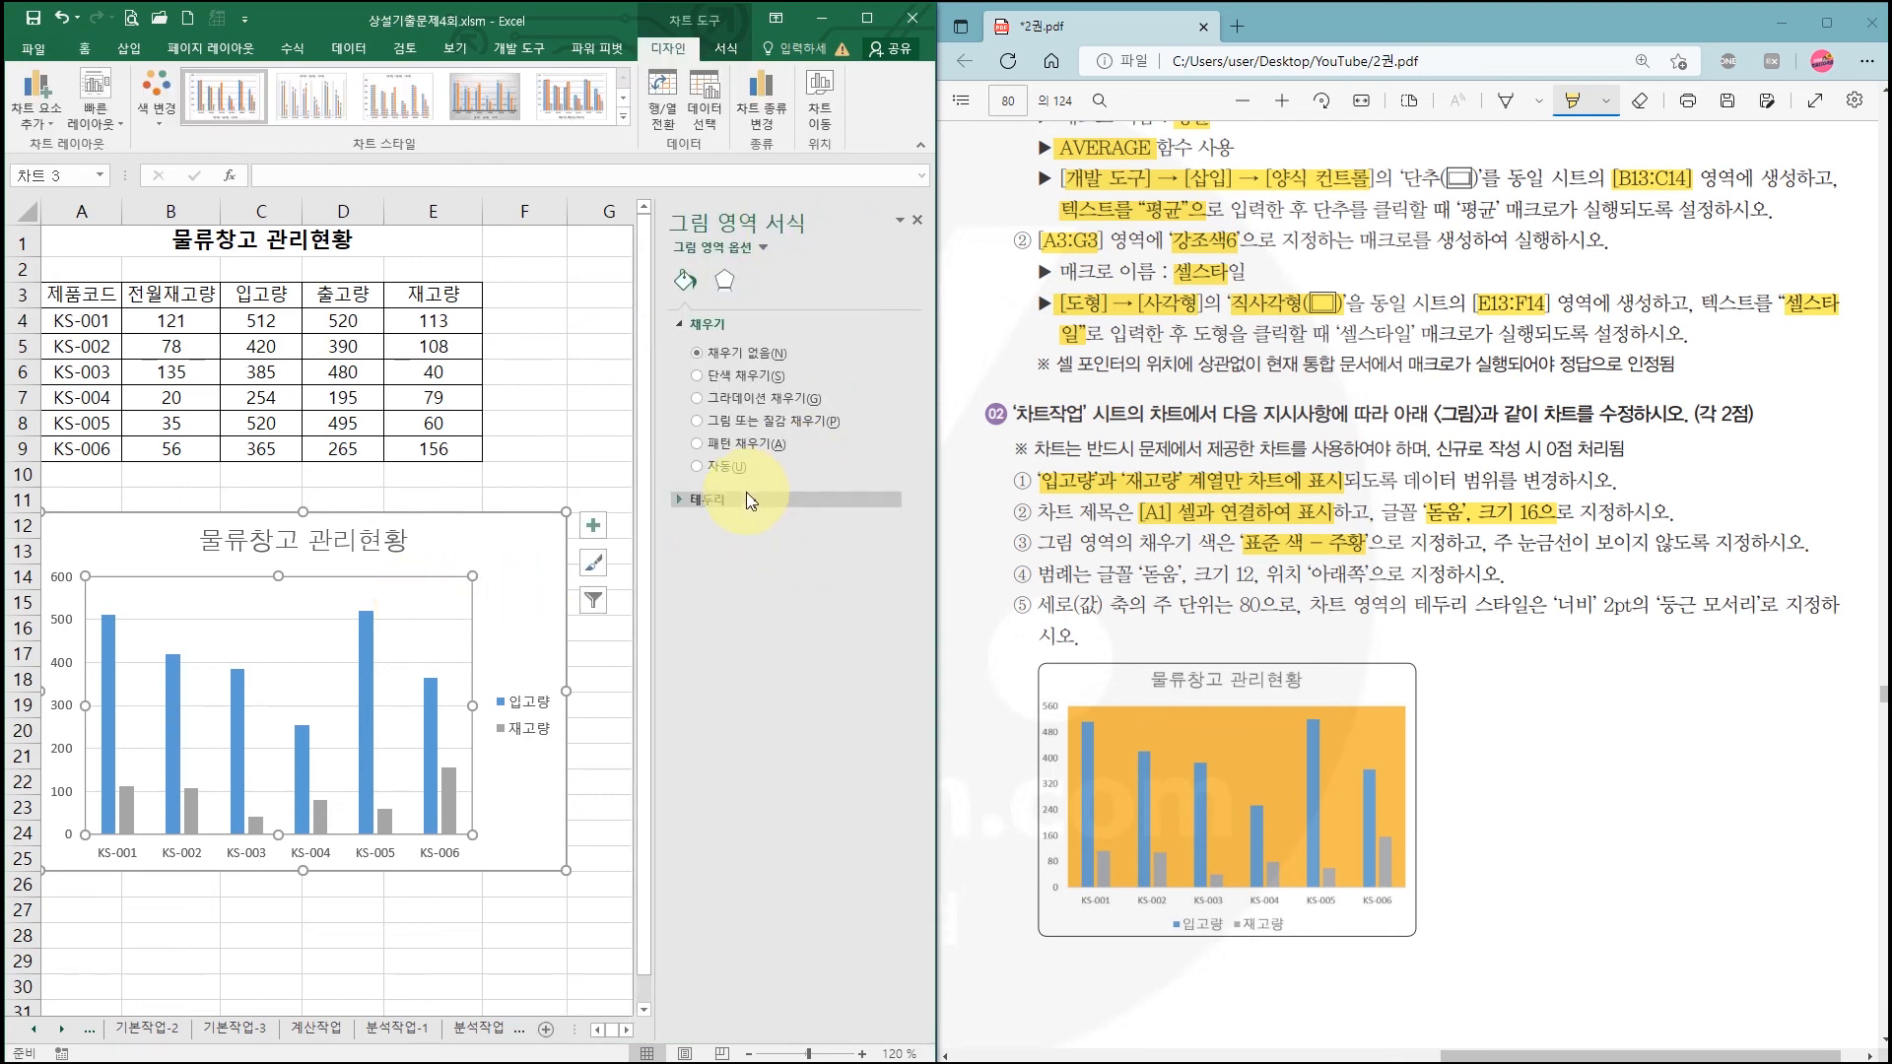
left_click(714, 329)
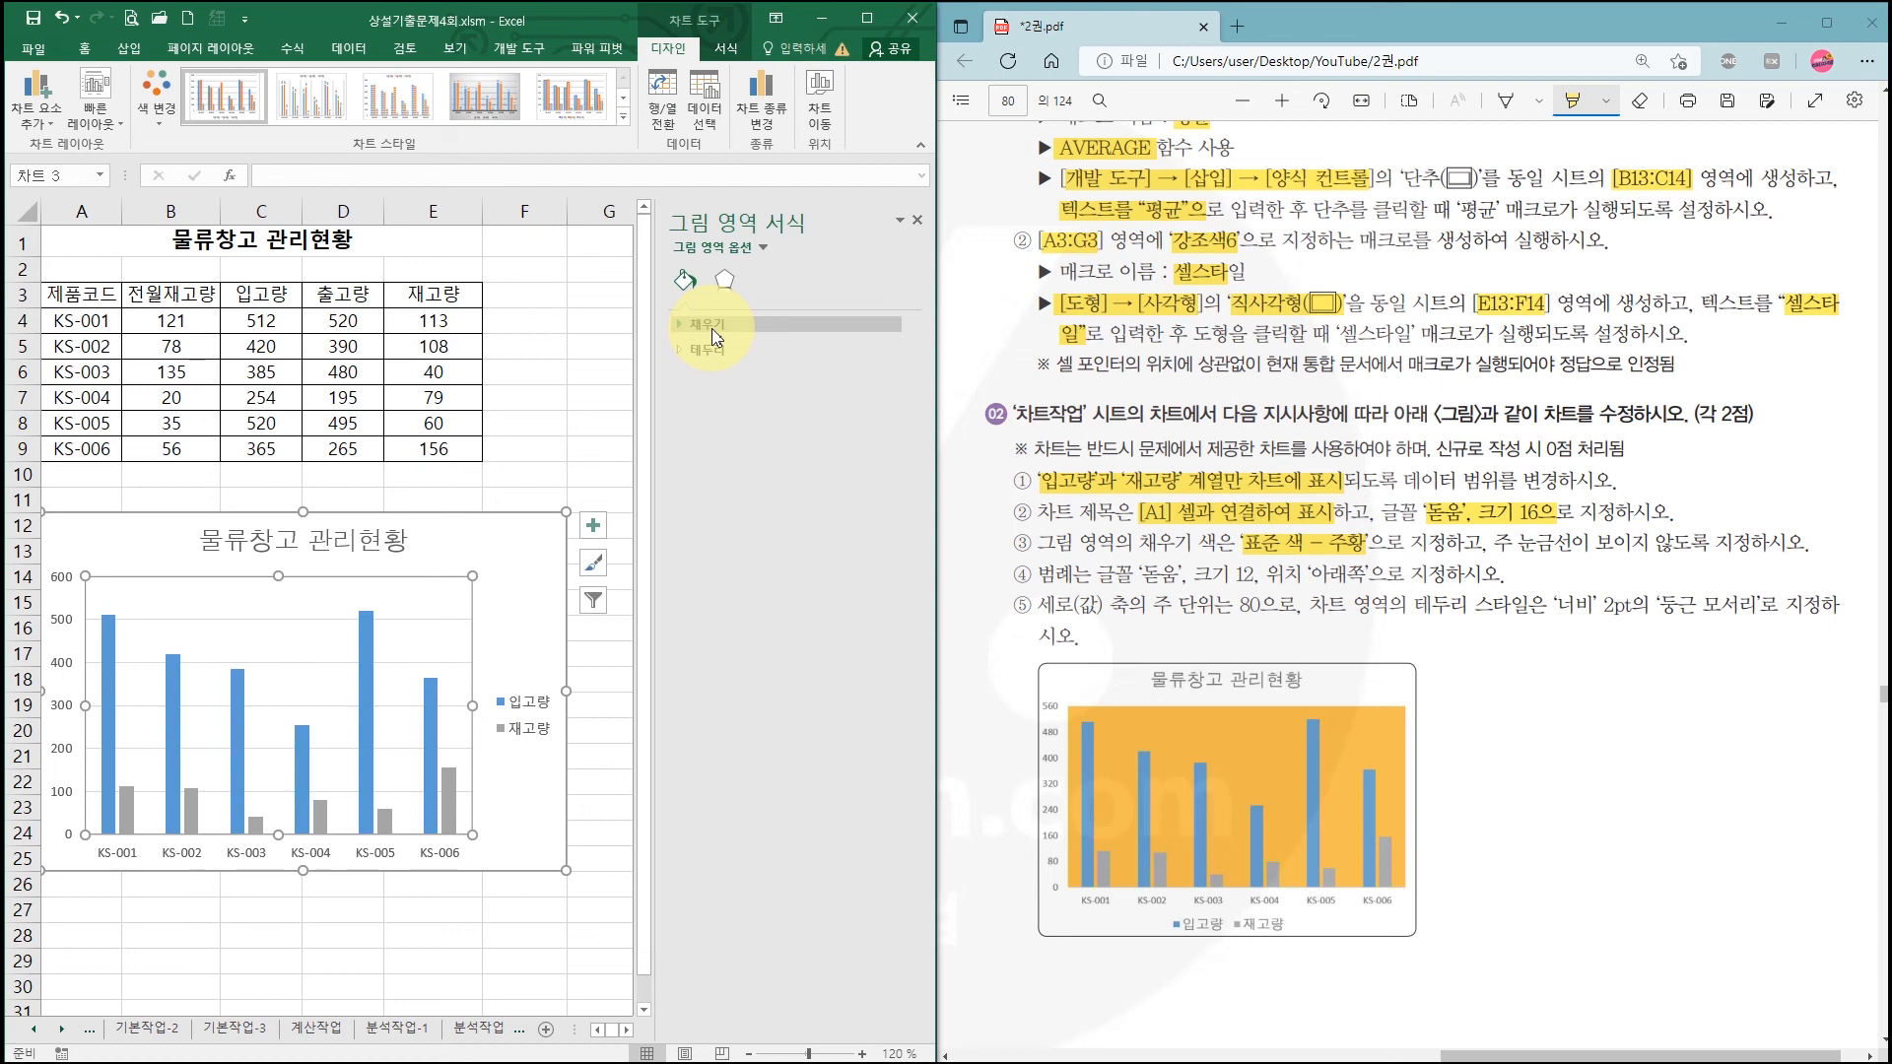
left_click(713, 327)
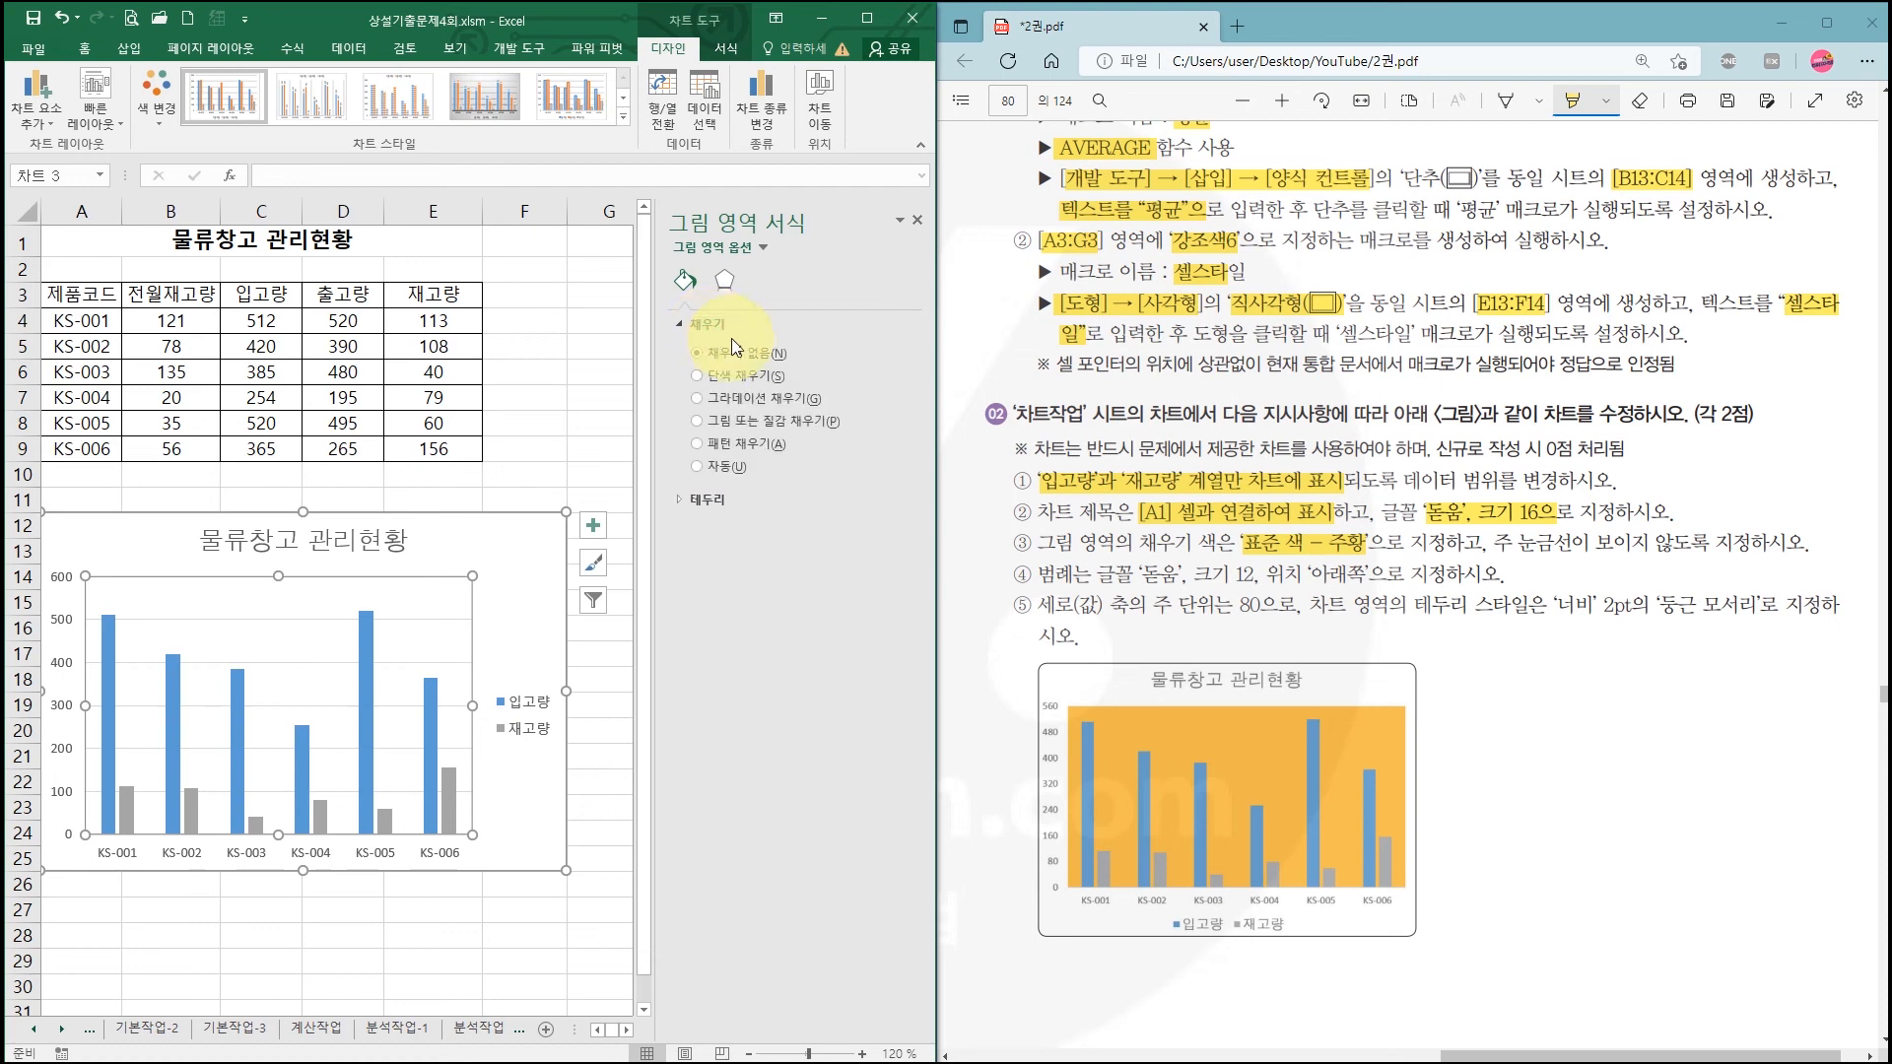
left_click(746, 376)
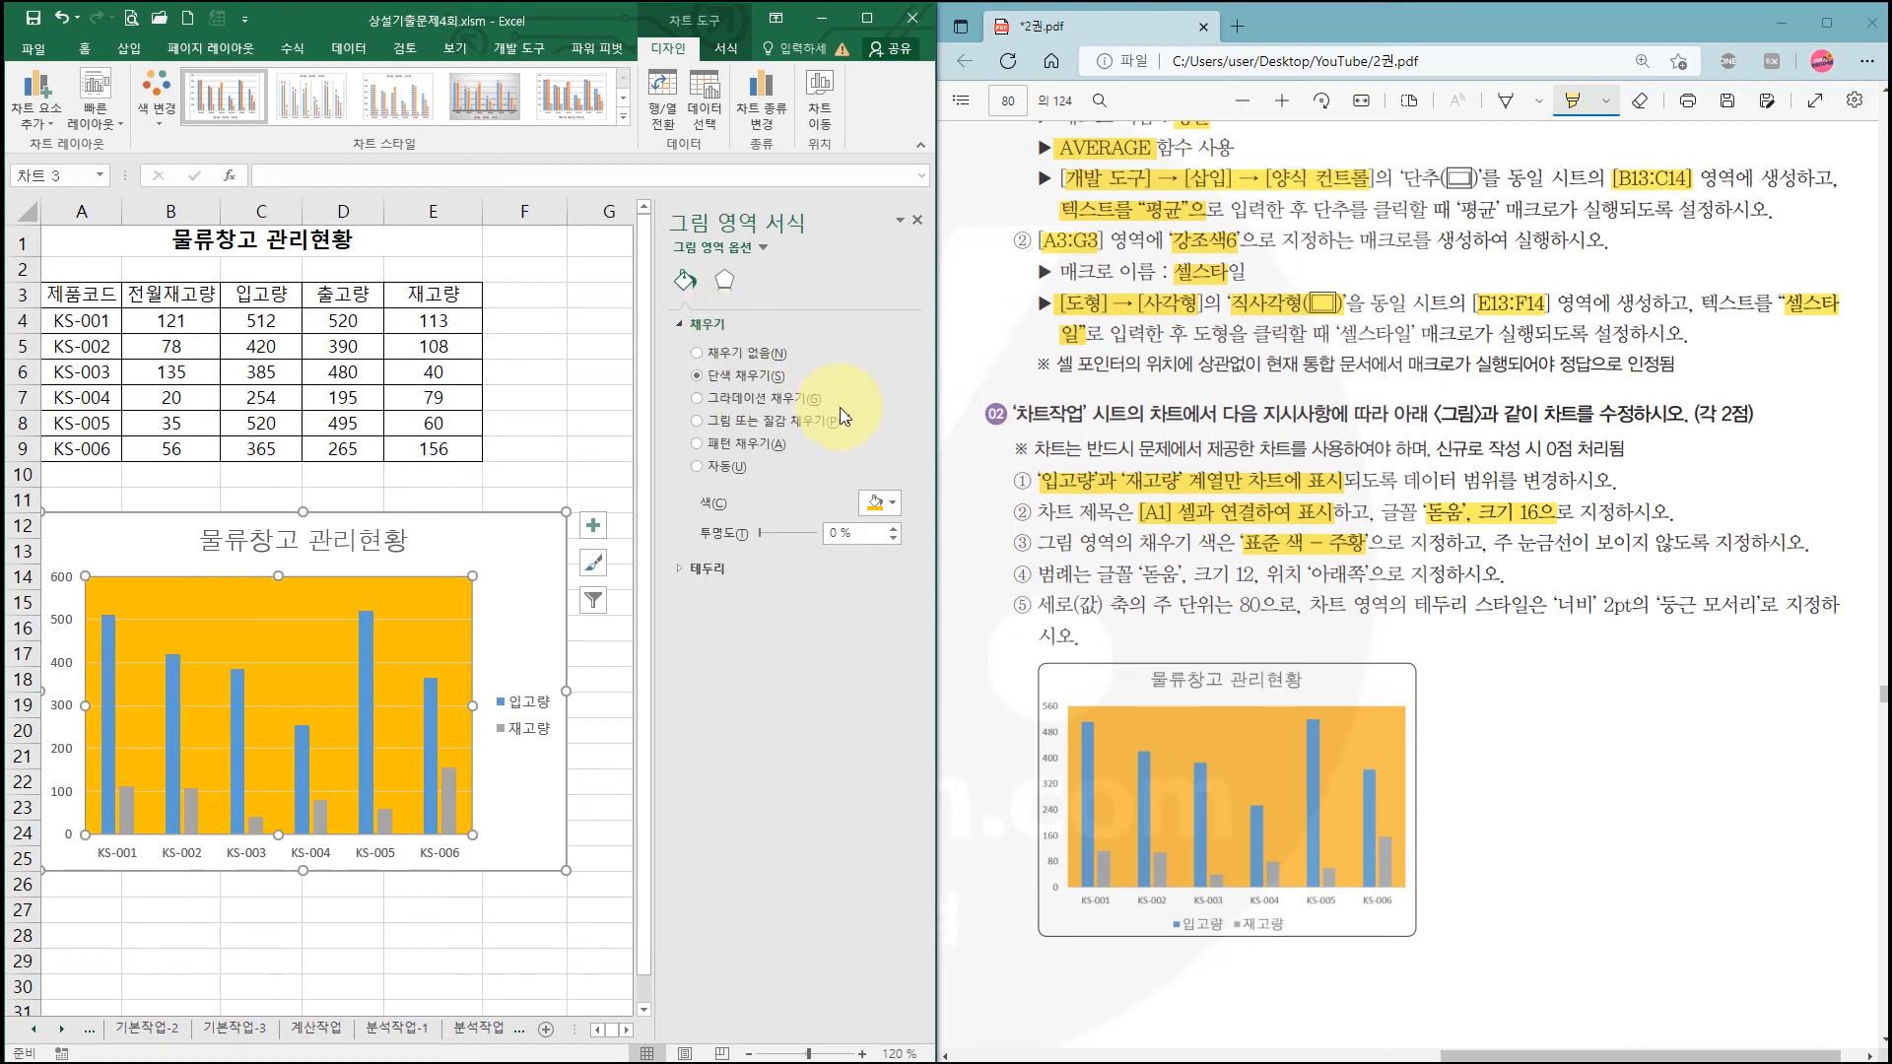
left_click(879, 502)
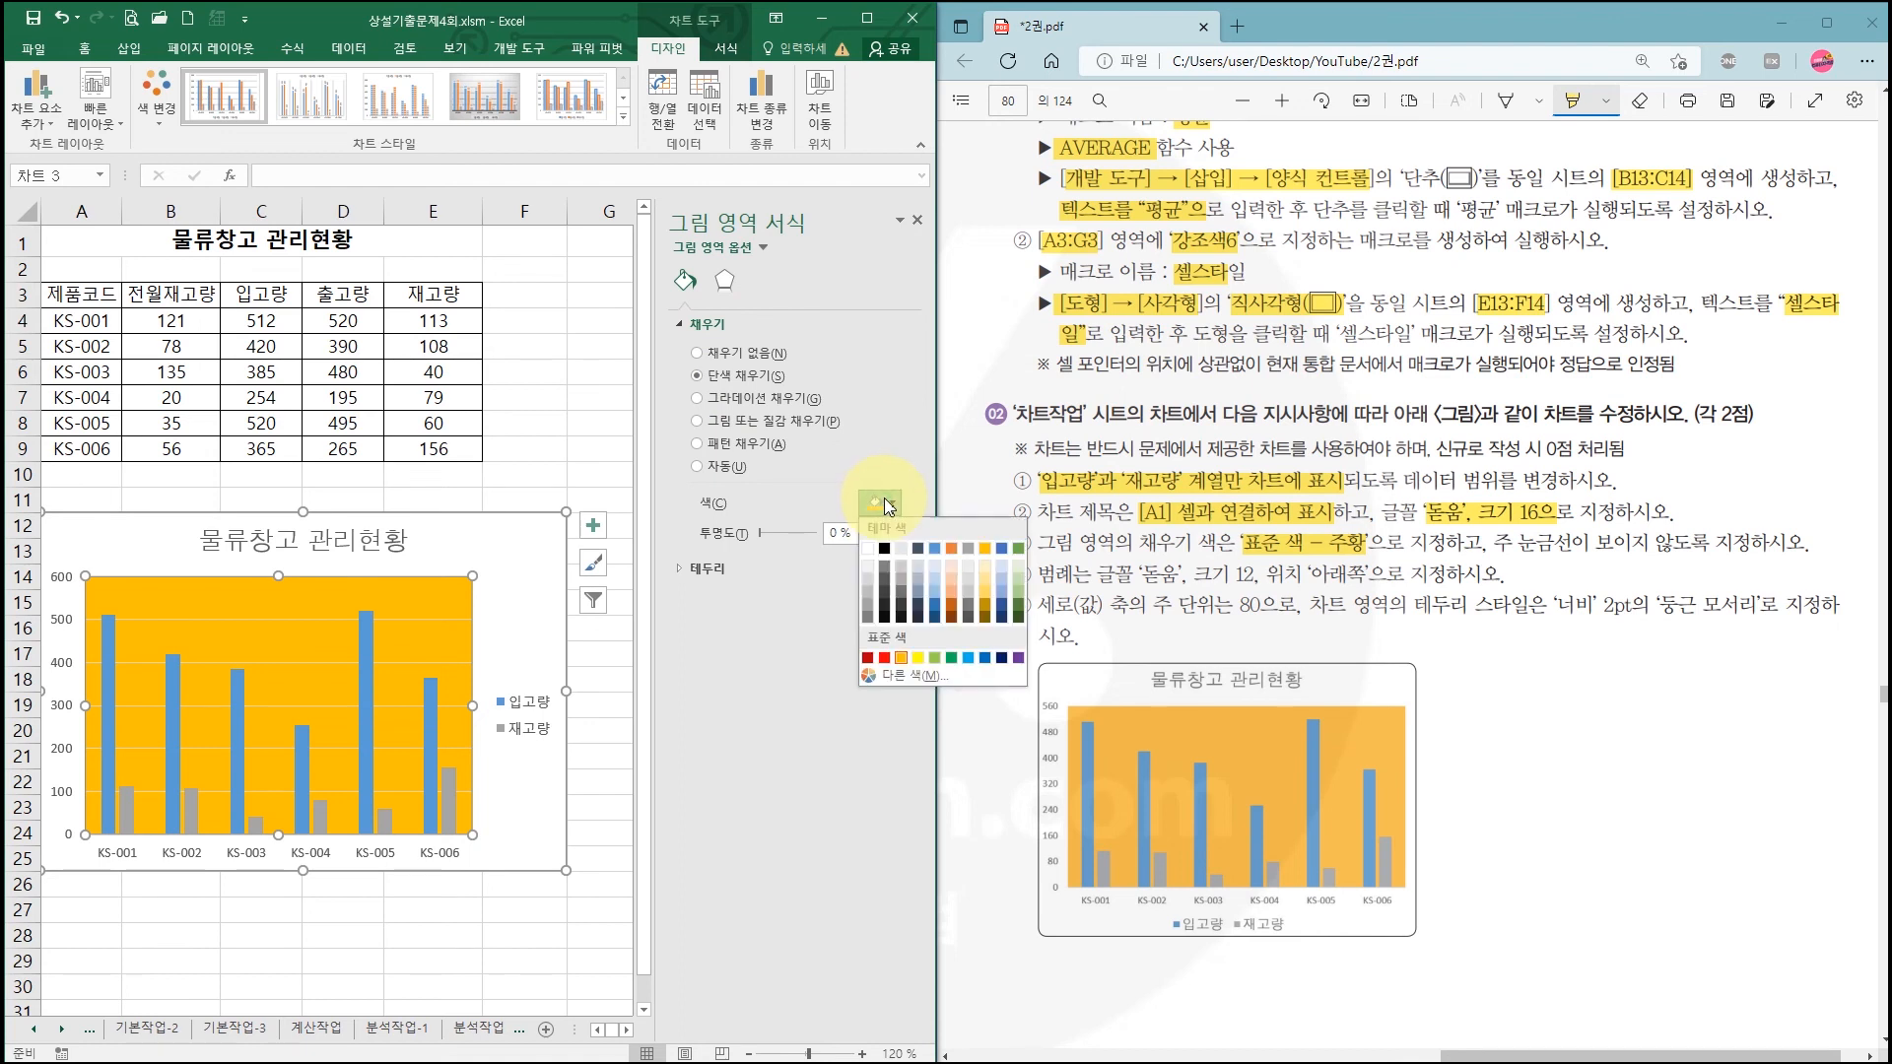
left_click(903, 668)
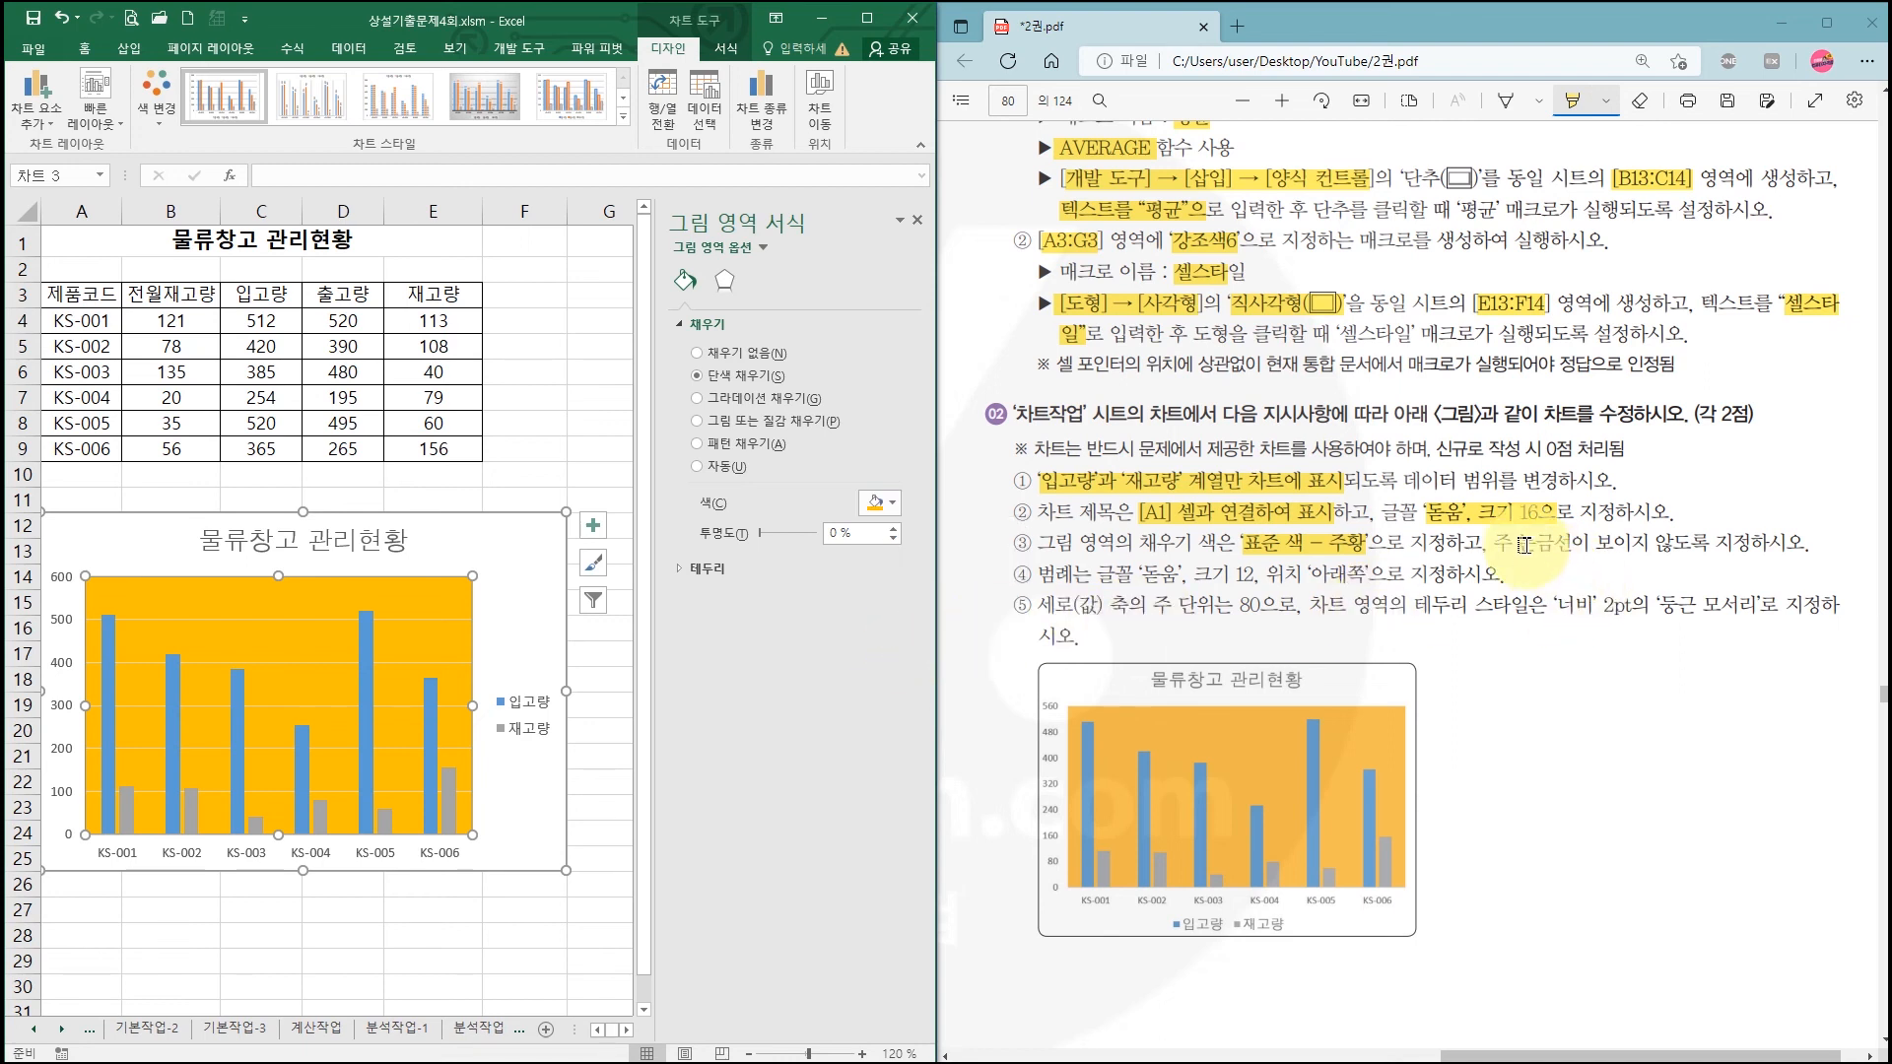
left_click_drag(1494, 543, 1594, 544)
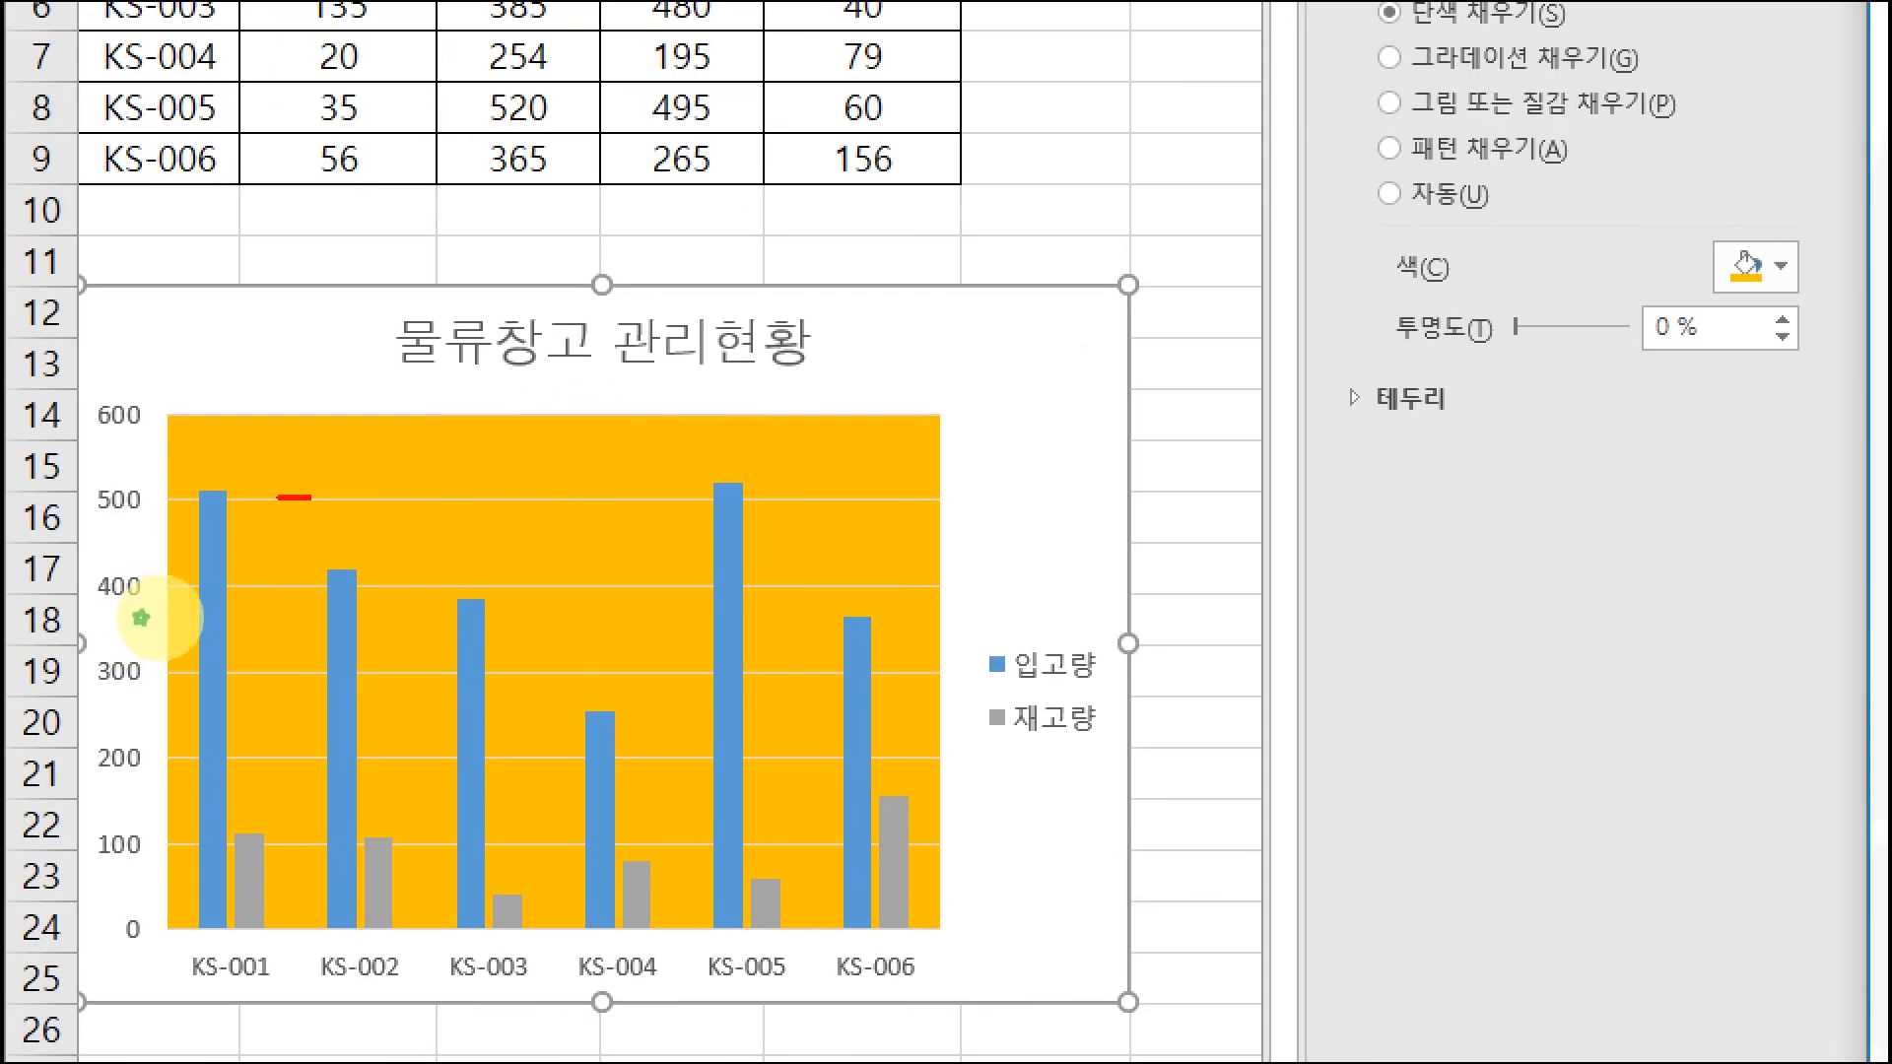
left_click_drag(314, 498, 490, 502)
left_click_drag(523, 588, 666, 587)
key("Escape")
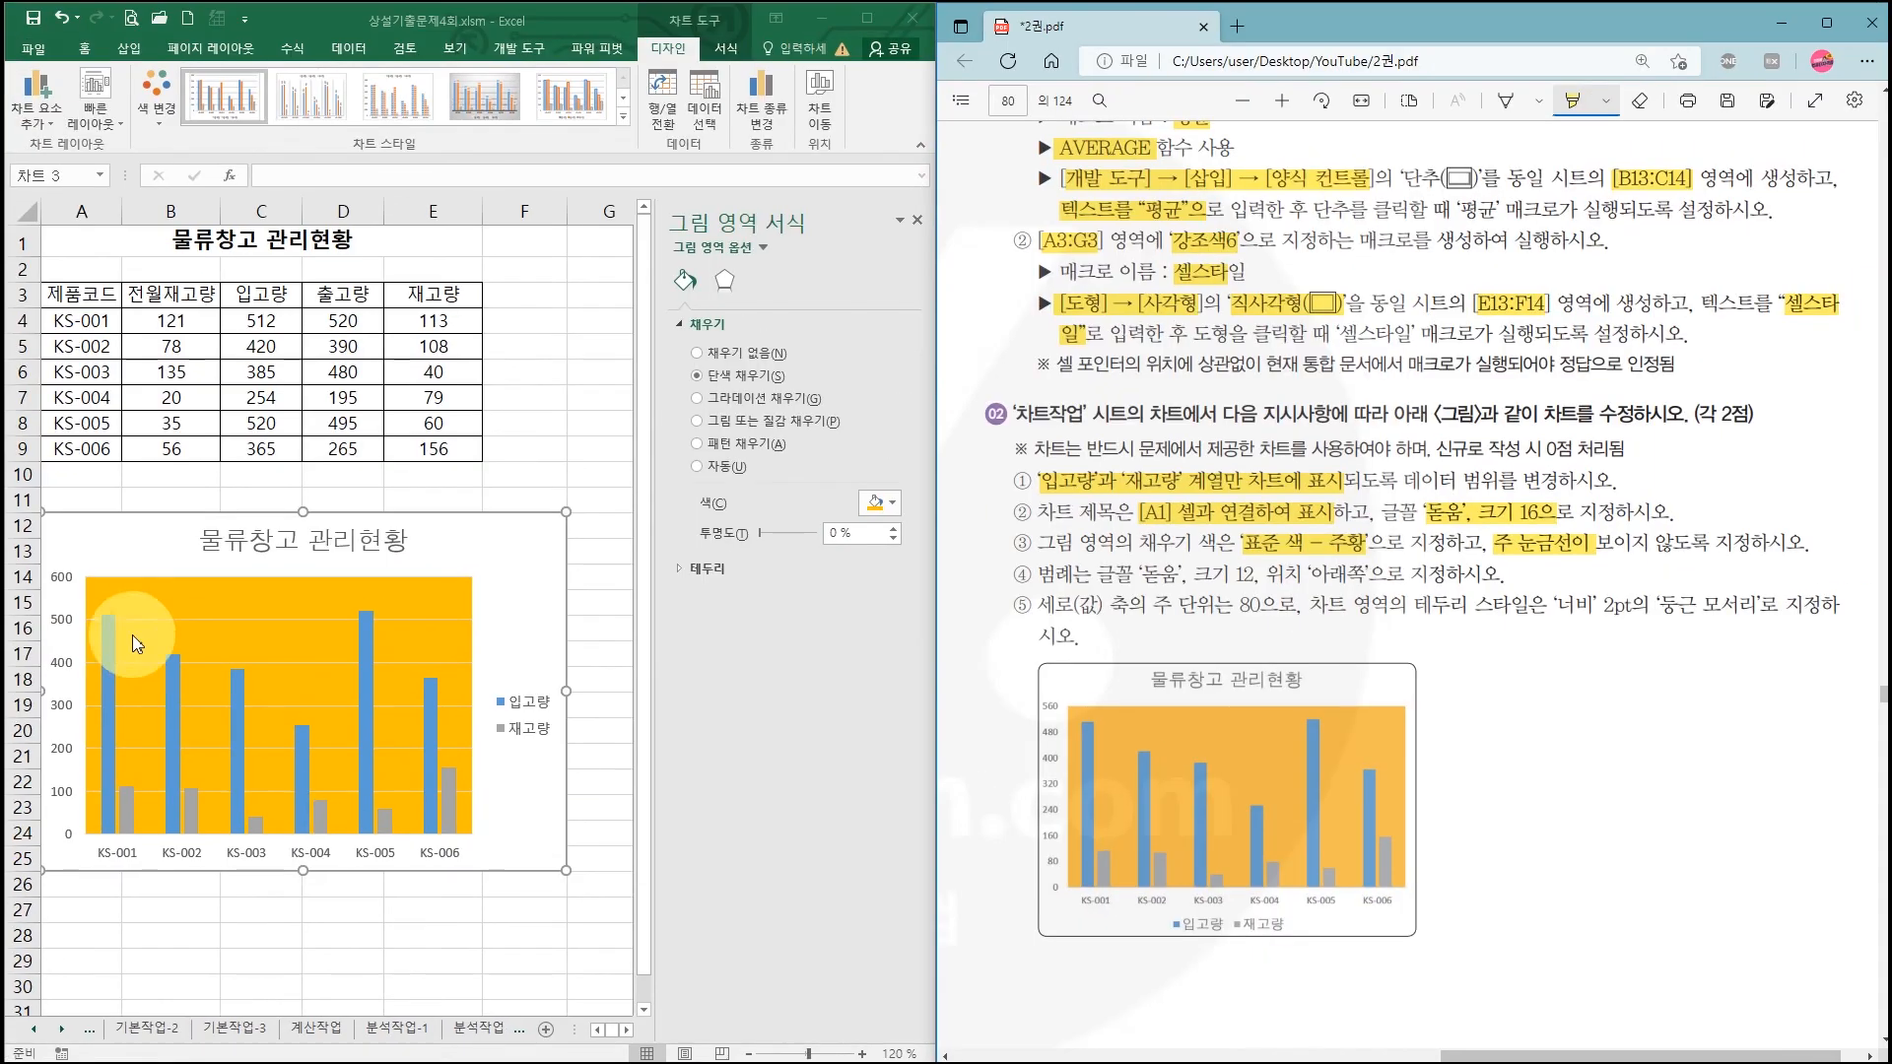
Step: Select the value axis major gridlines and delete them from the orange plot area
left_click(205, 619)
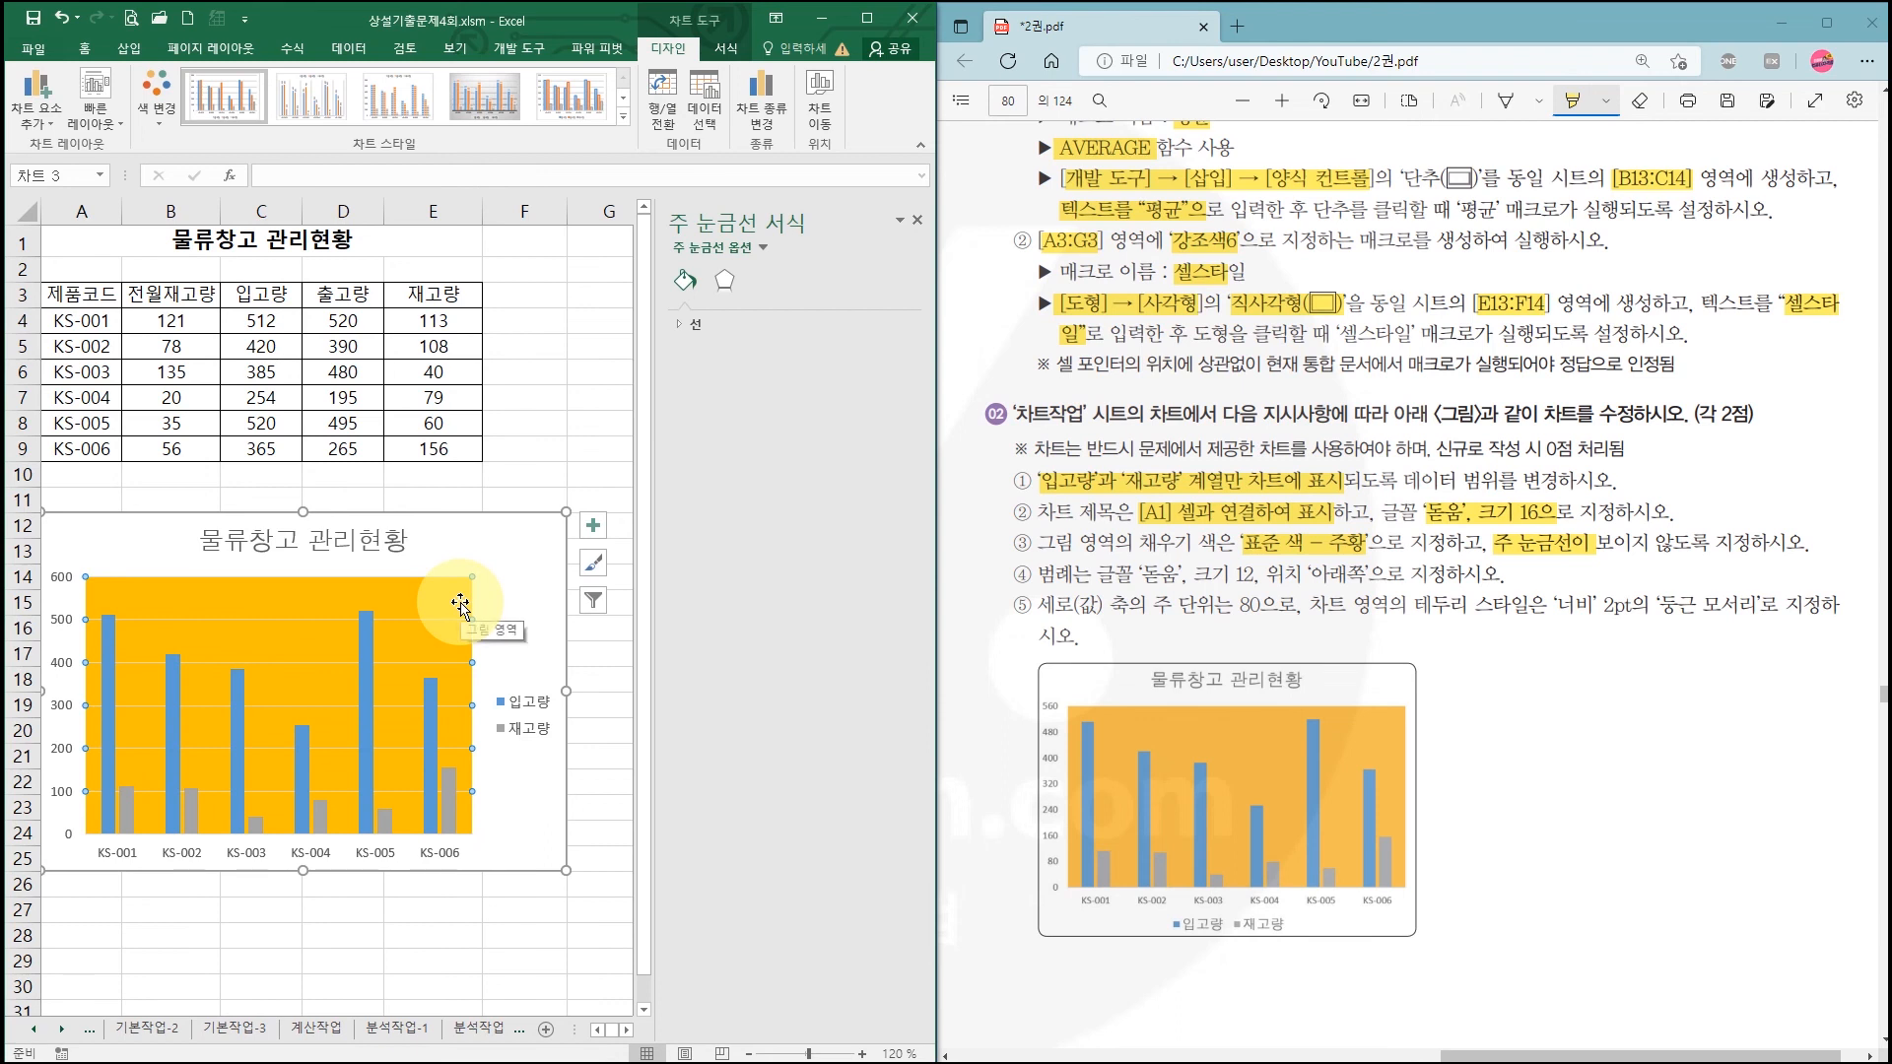
mouse_move(447, 574)
left_mouse_down()
mouse_move(473, 600)
mouse_move(457, 621)
mouse_move(494, 629)
mouse_move(466, 658)
mouse_move(483, 677)
left_mouse_up()
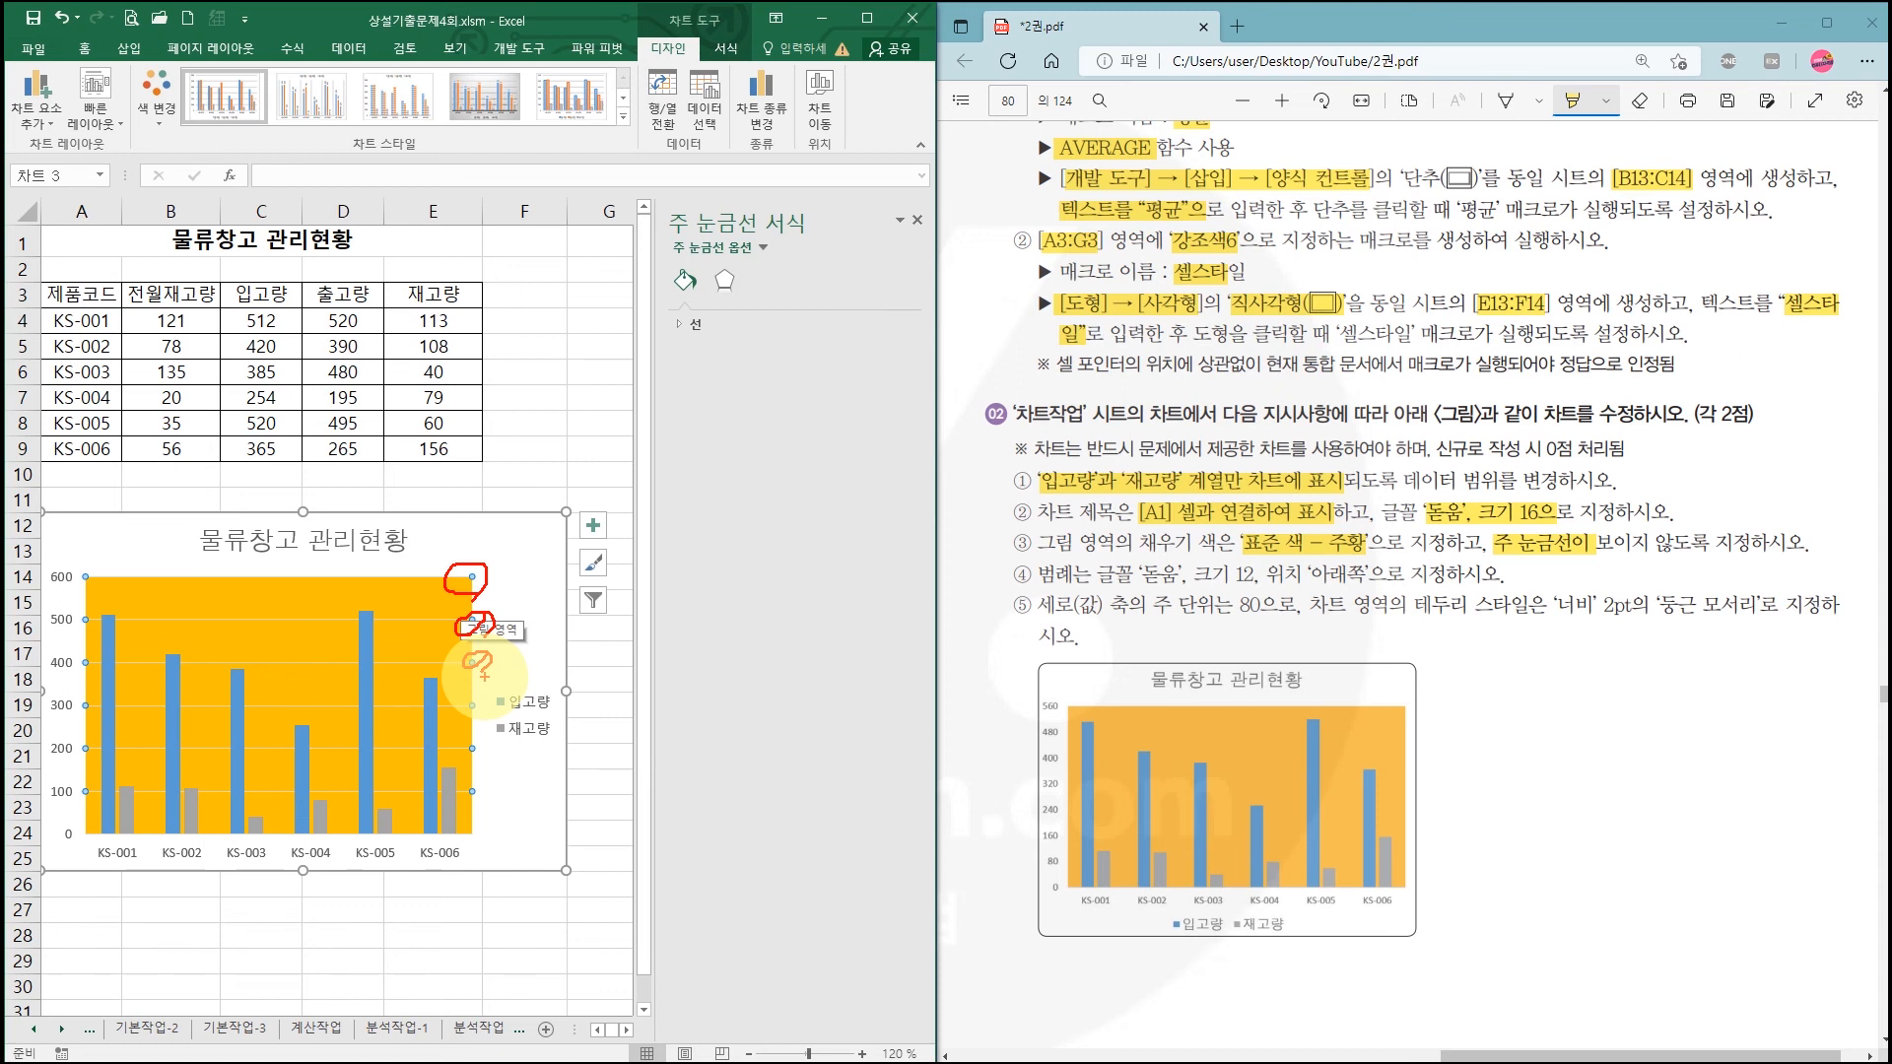
key("Escape")
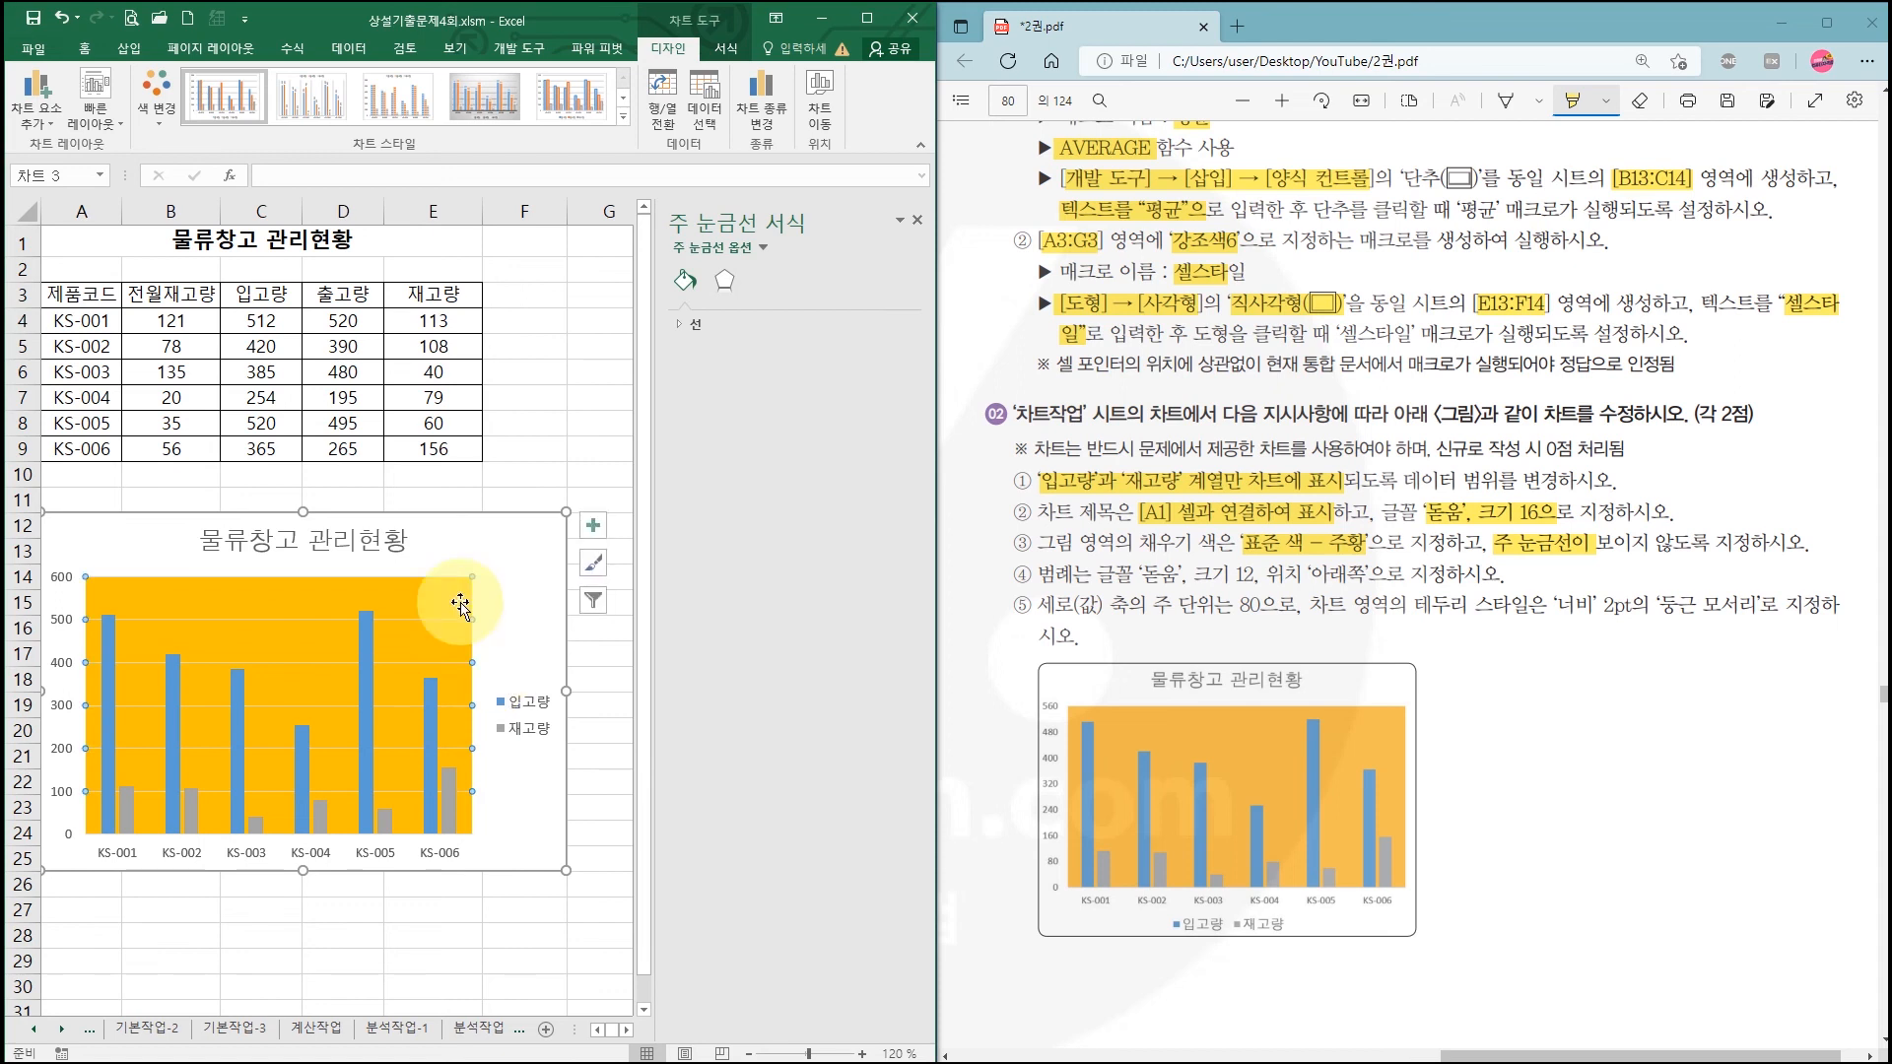
key("Escape")
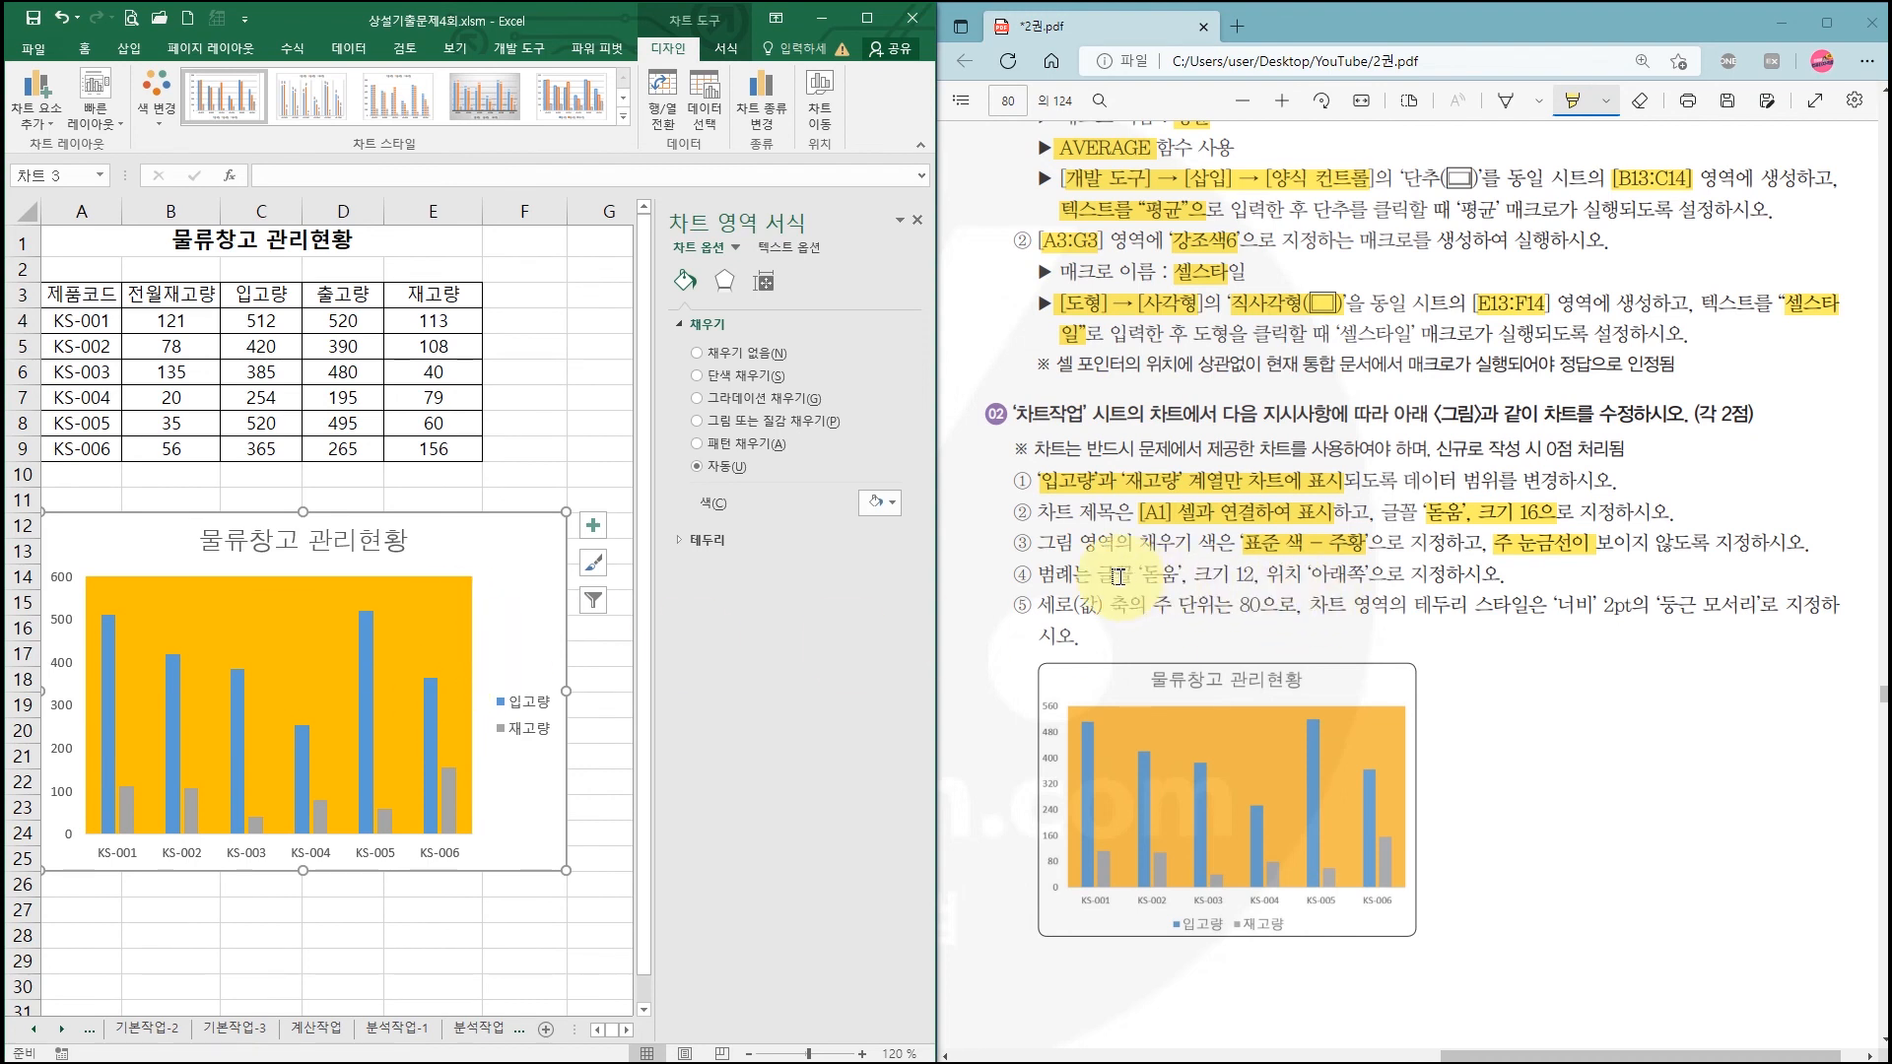
left_click_drag(1096, 575, 1386, 574)
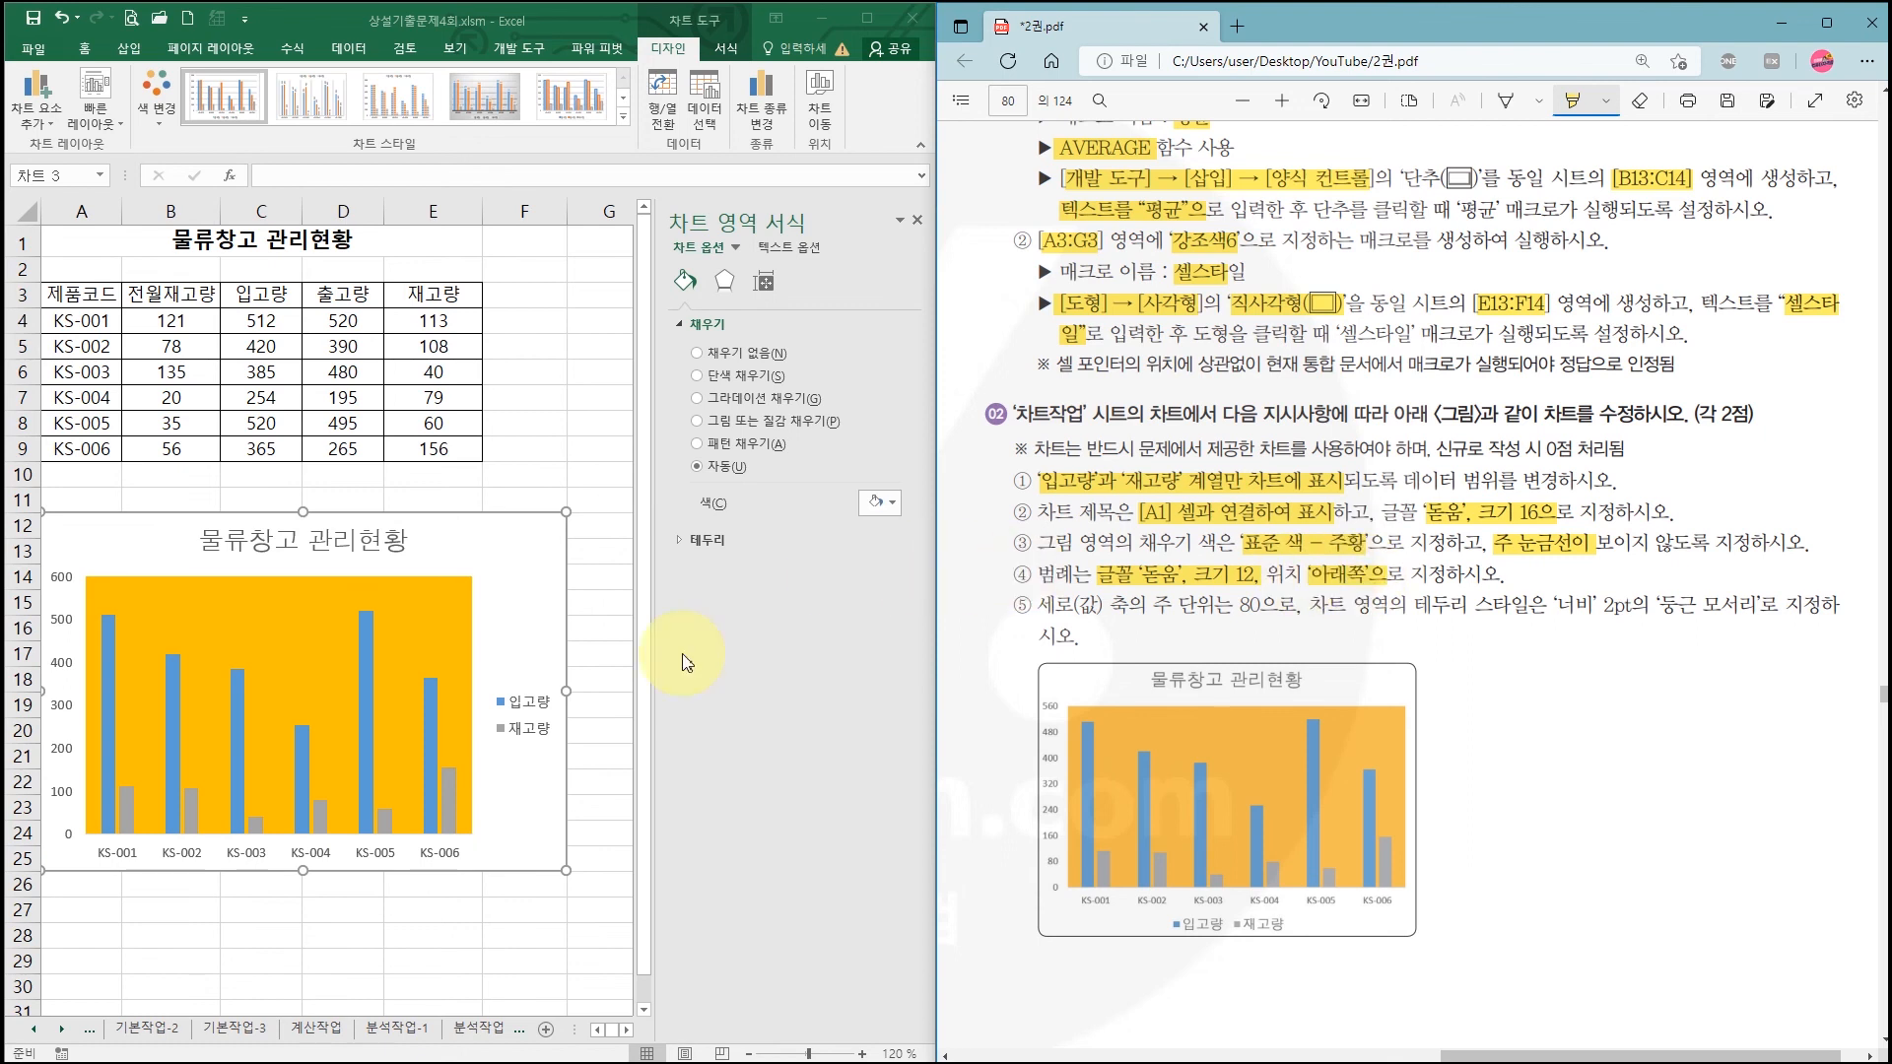
left_click_drag(573, 752, 558, 751)
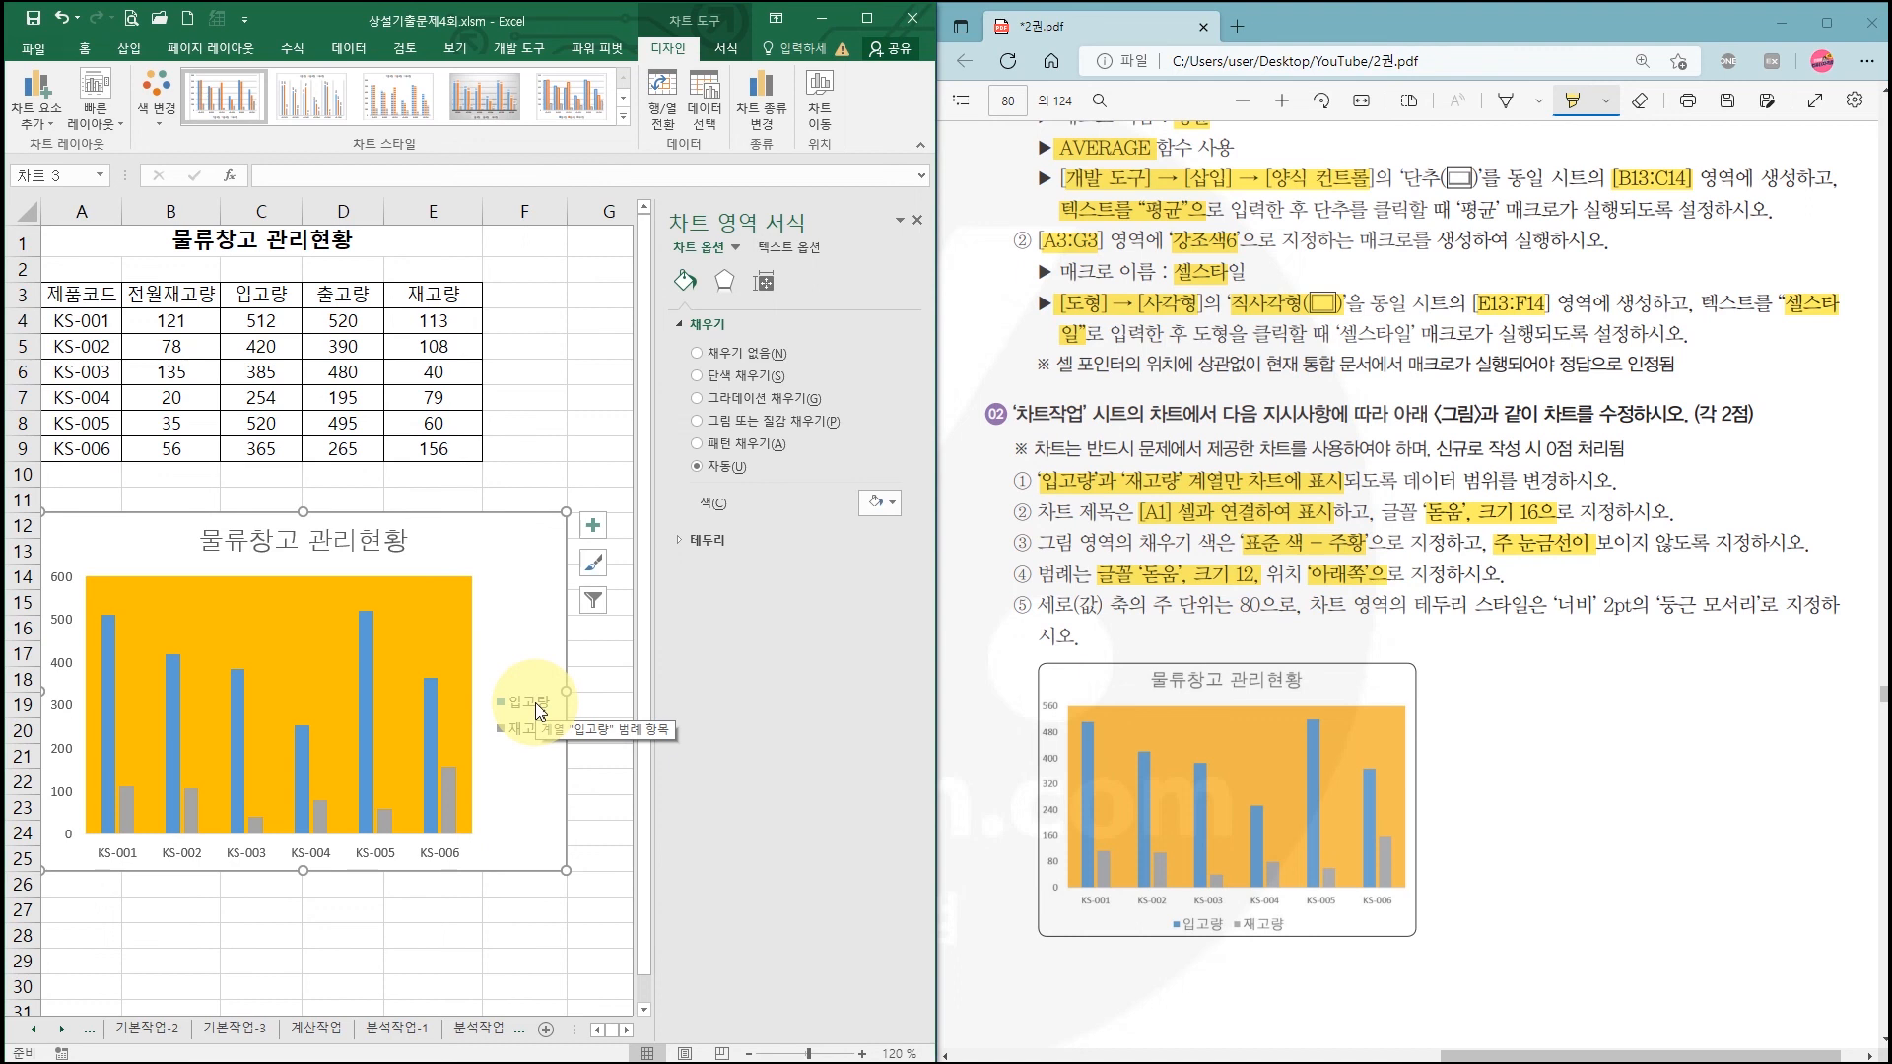
Step: Set the legend text to 돋움 size 12 and position the legend at the bottom (아래쪽)
left_click(538, 707)
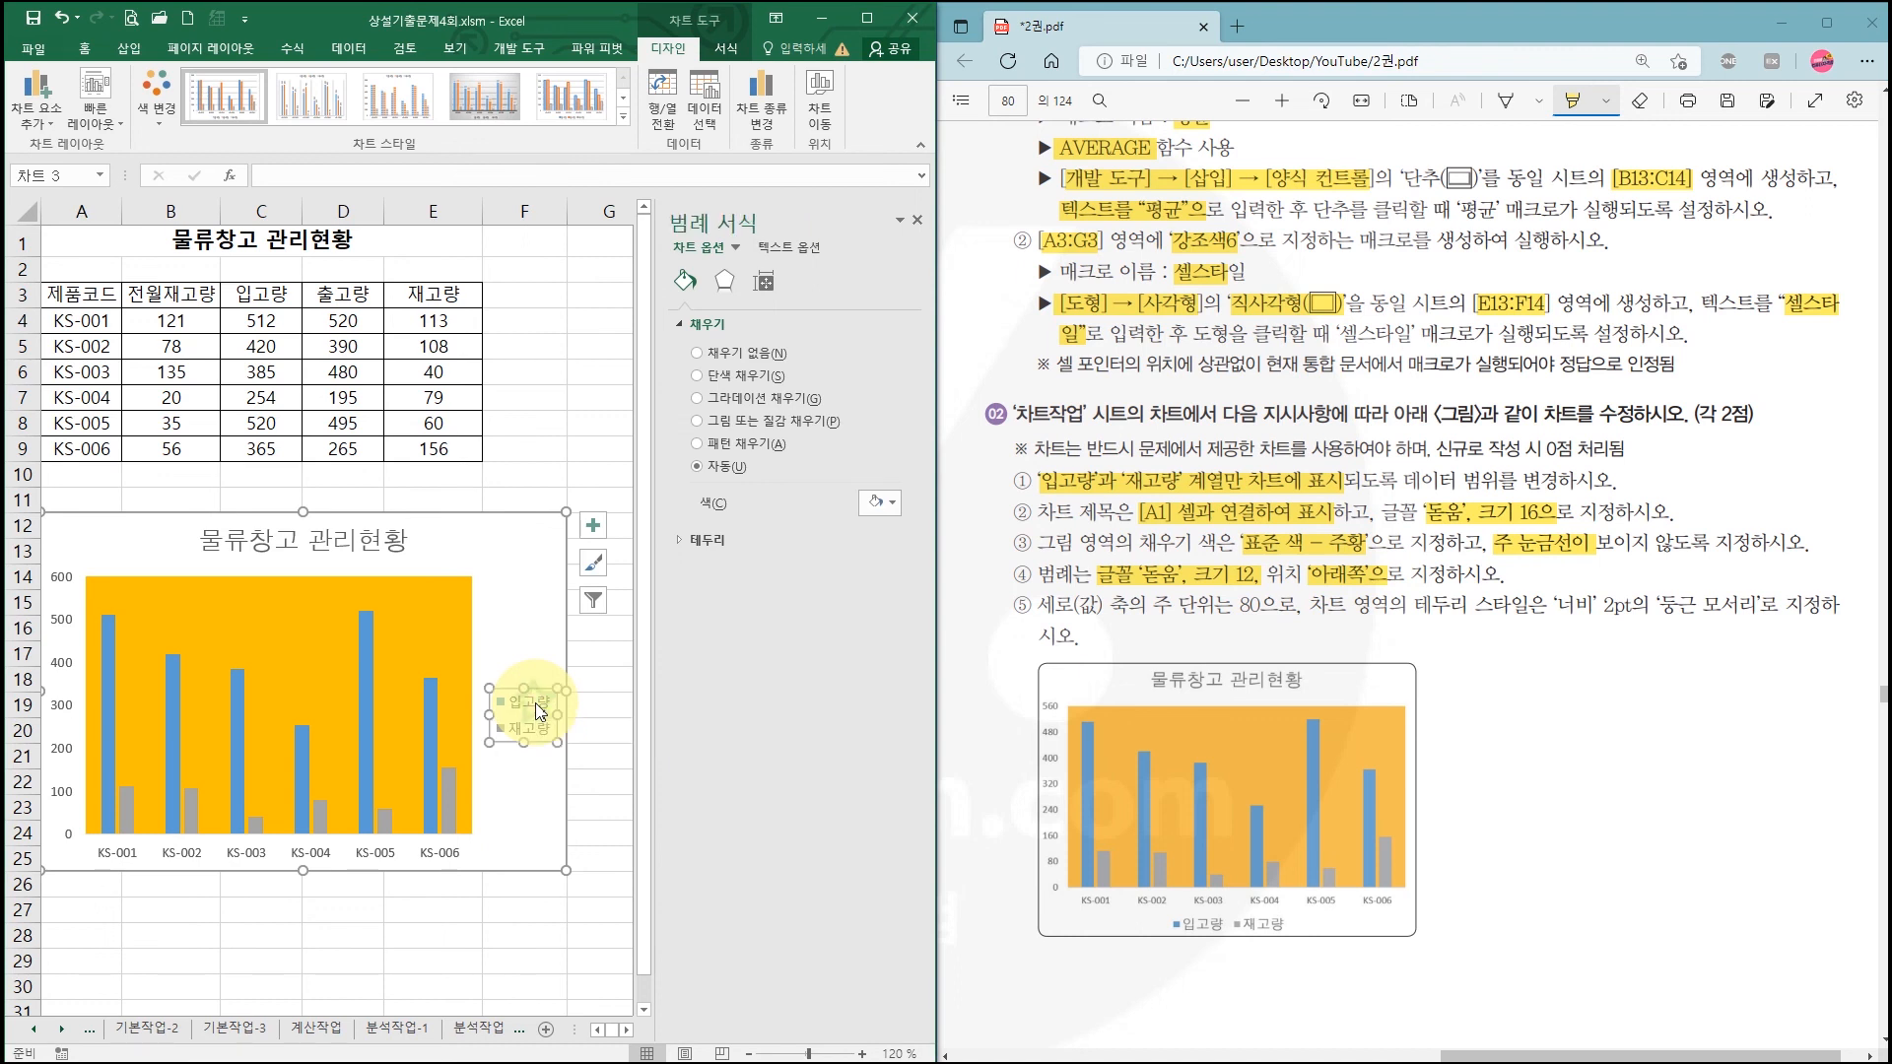
left_click(87, 49)
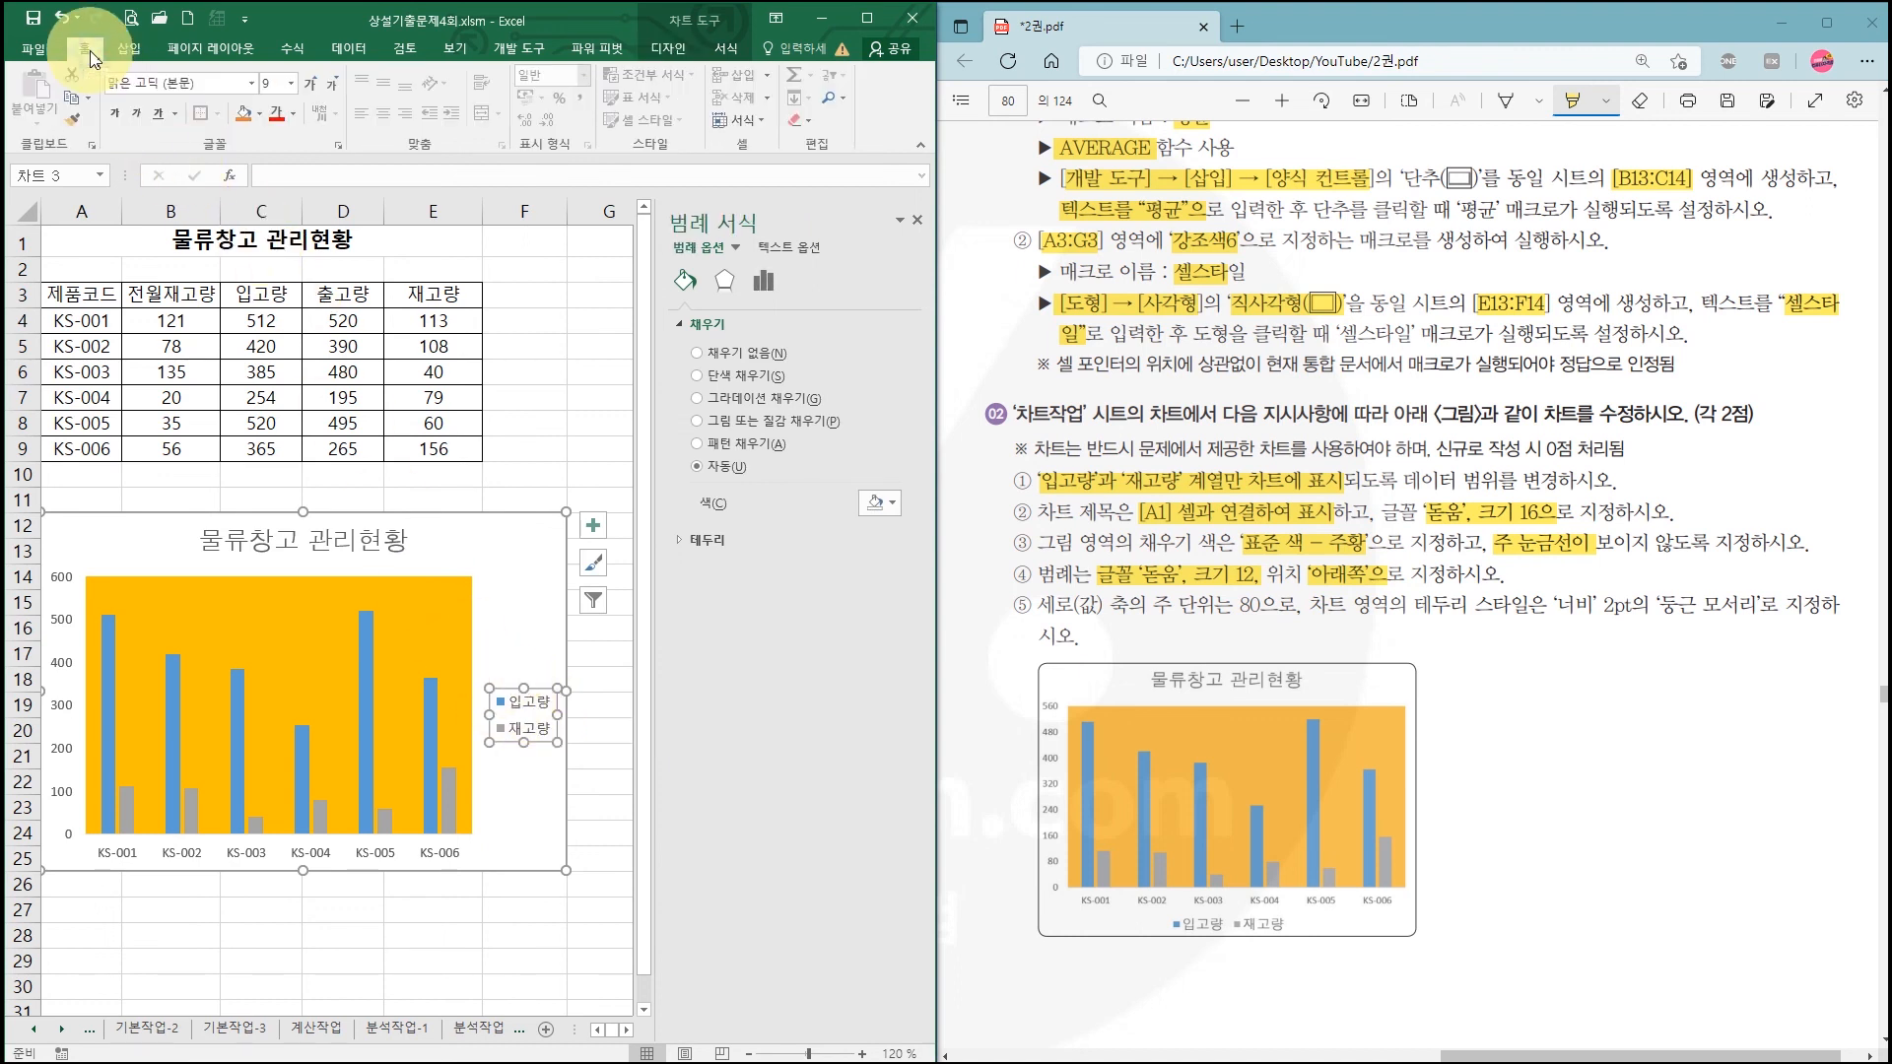
left_click(253, 87)
left_click(177, 246)
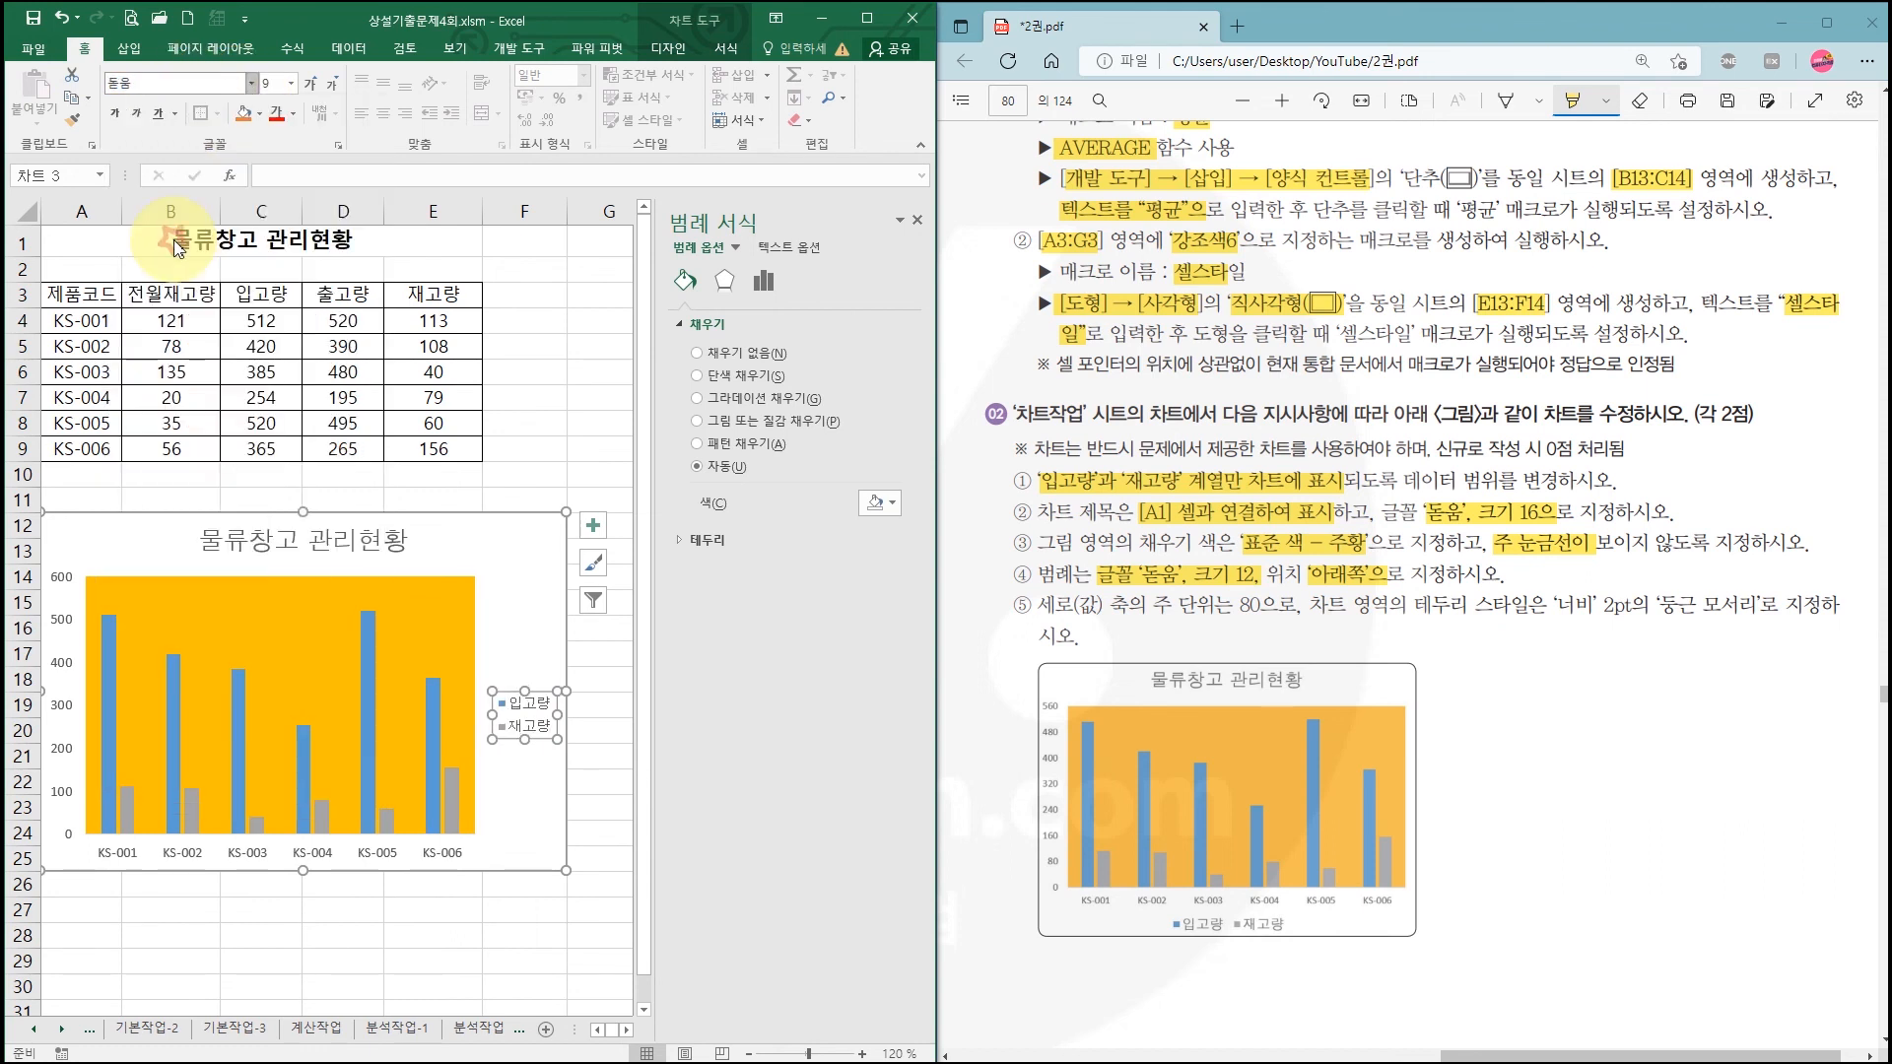
left_click(290, 92)
left_click(278, 195)
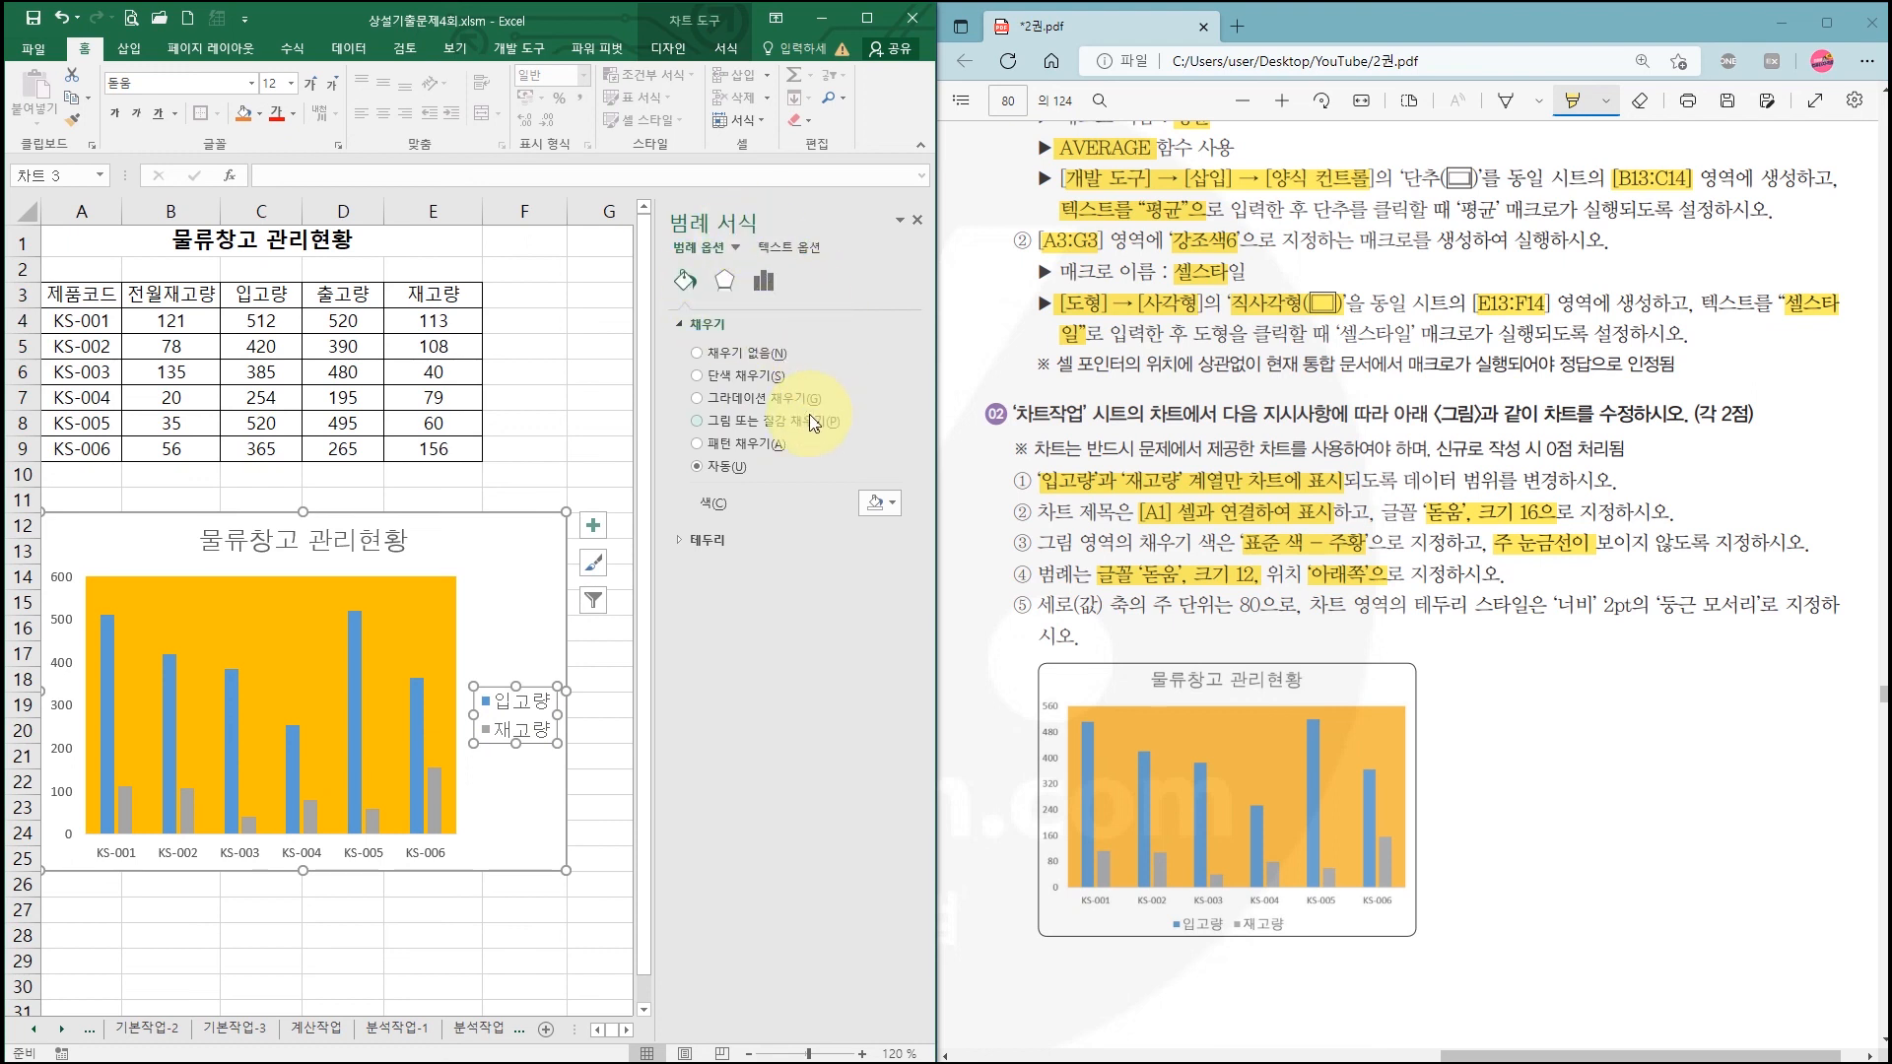
left_click(763, 284)
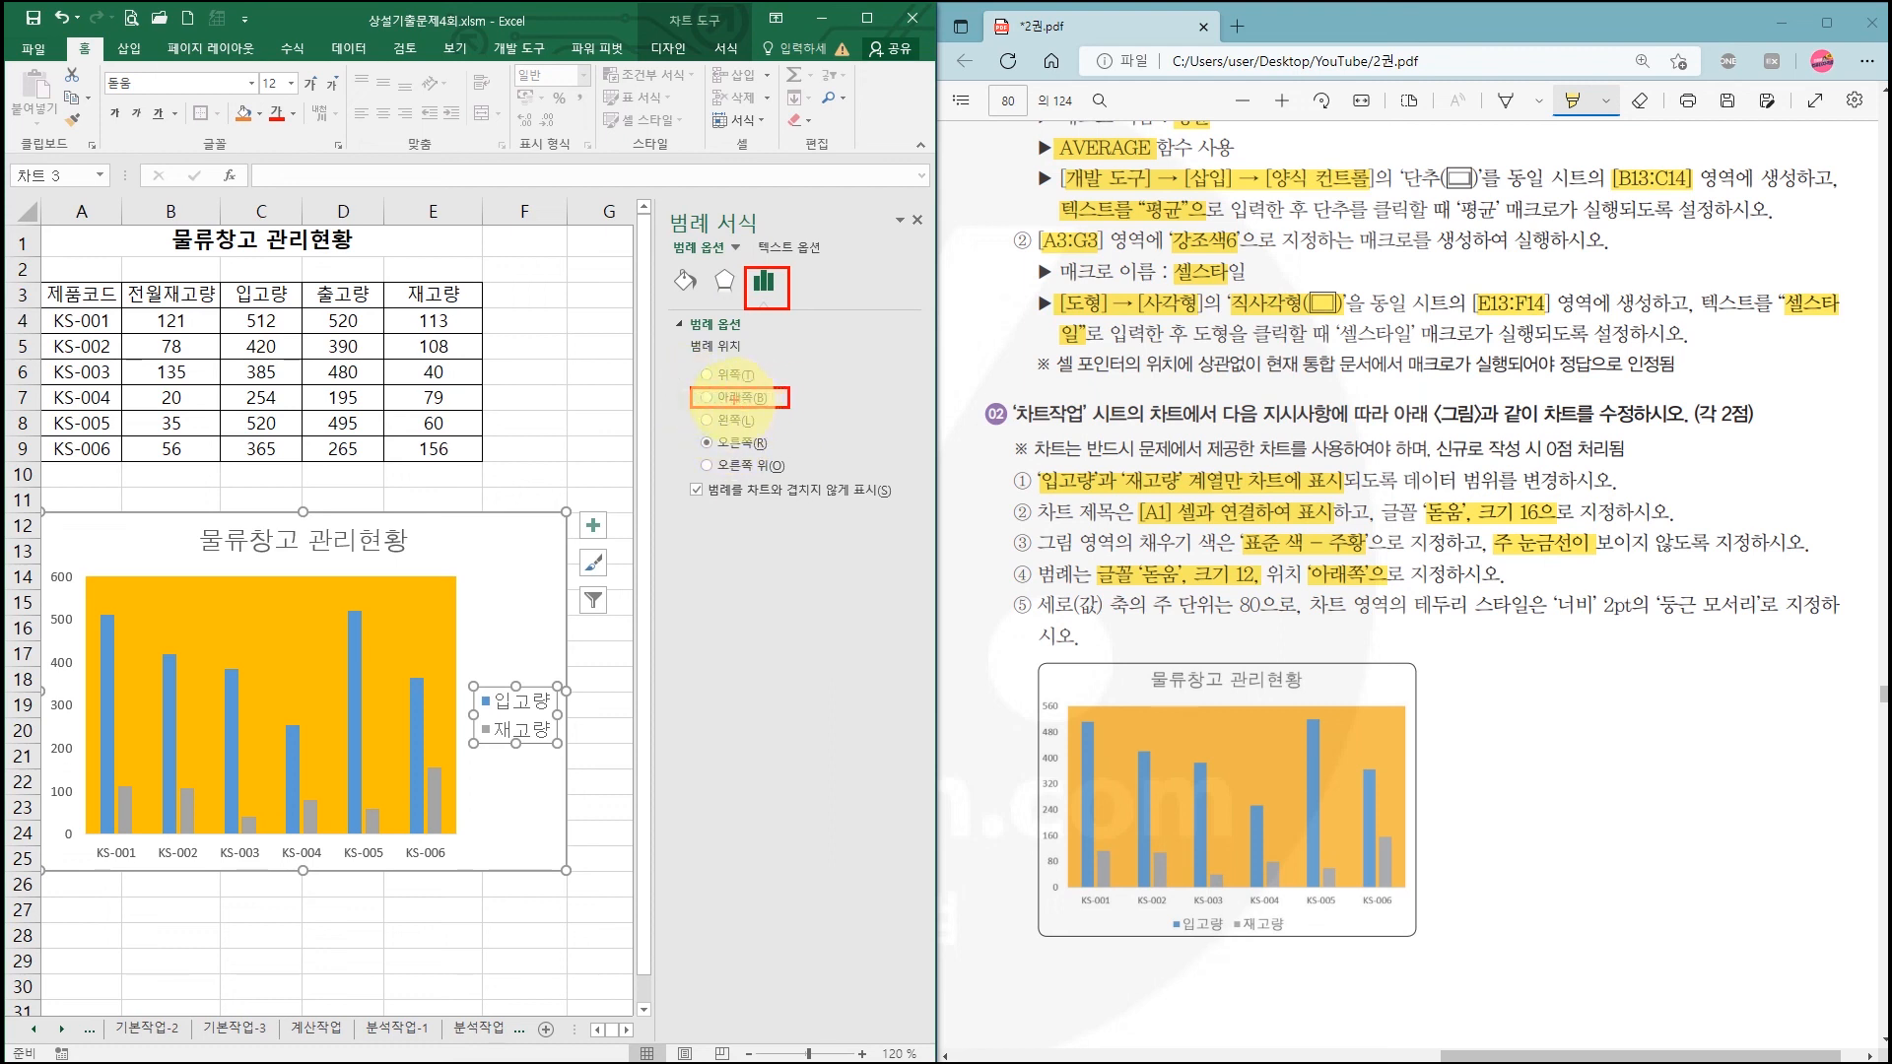
left_click(707, 398)
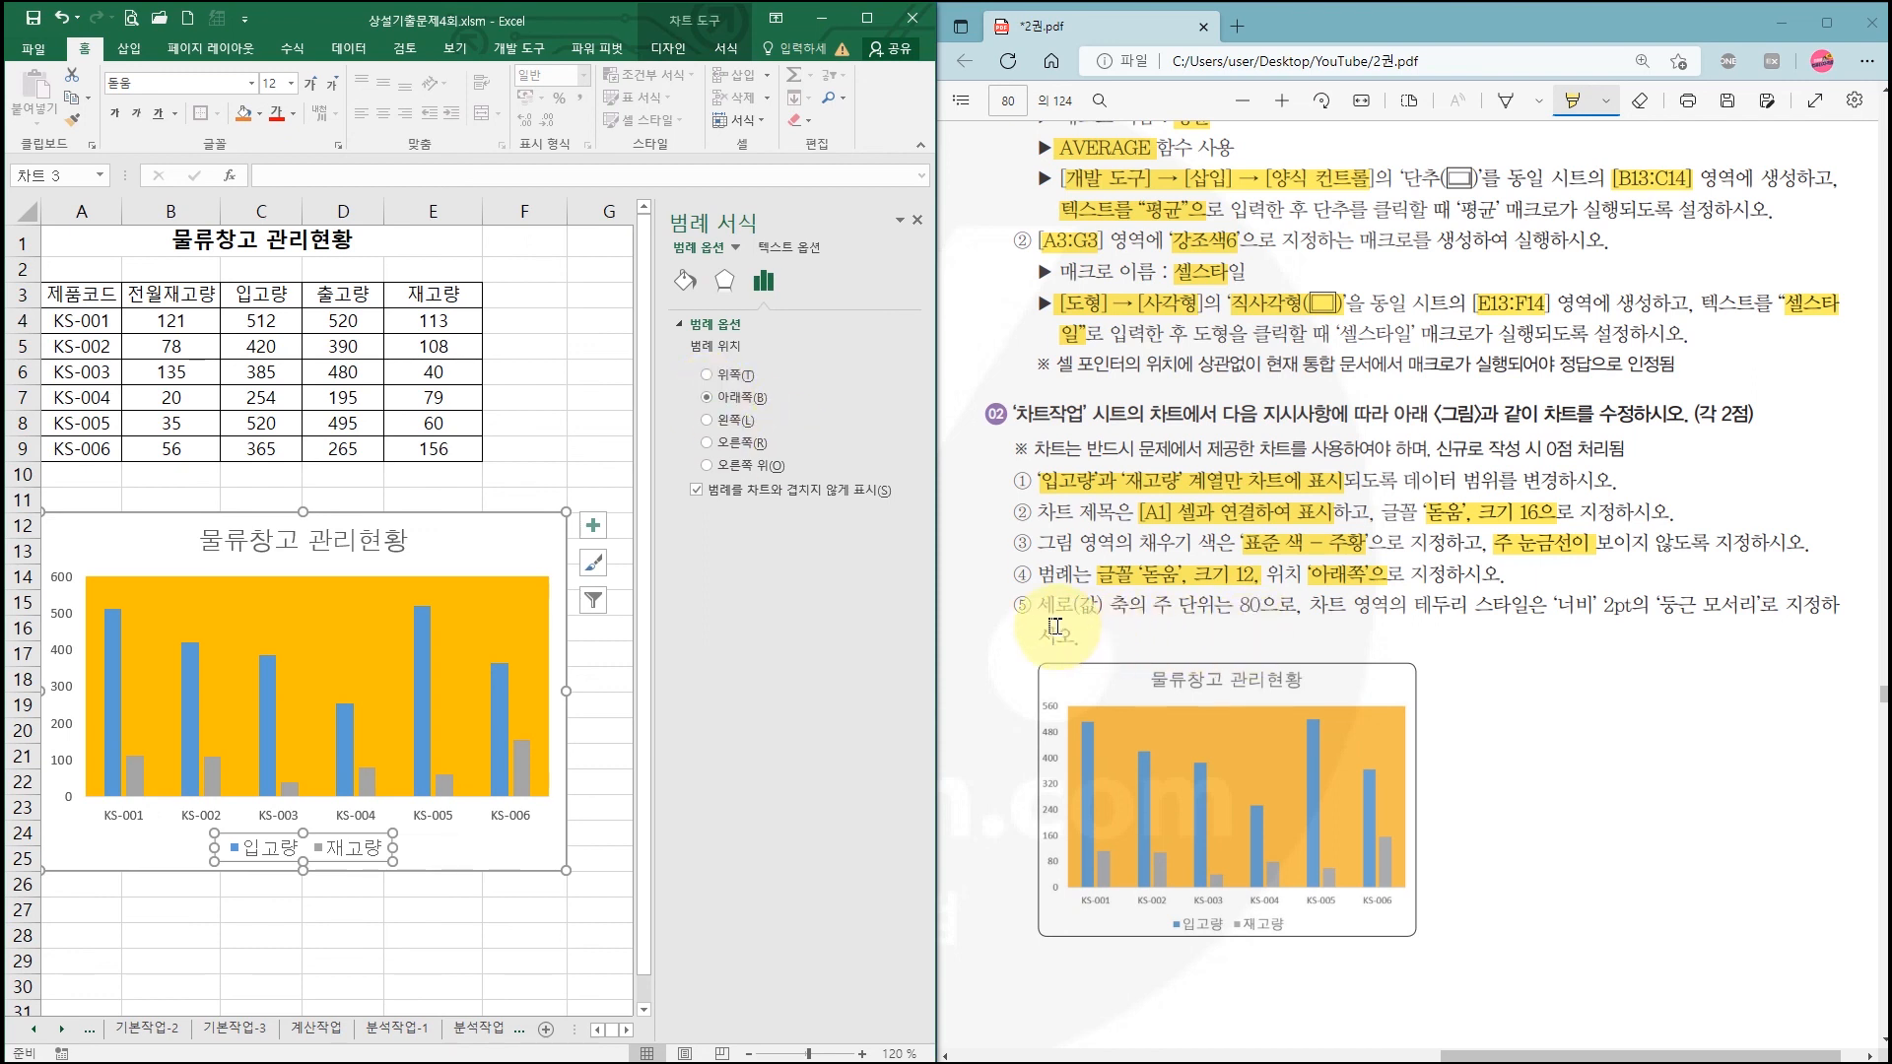
Step: Change the vertical axis major unit from 100 to 80, giving labels 0 to 560
left_click_drag(1148, 604, 1272, 604)
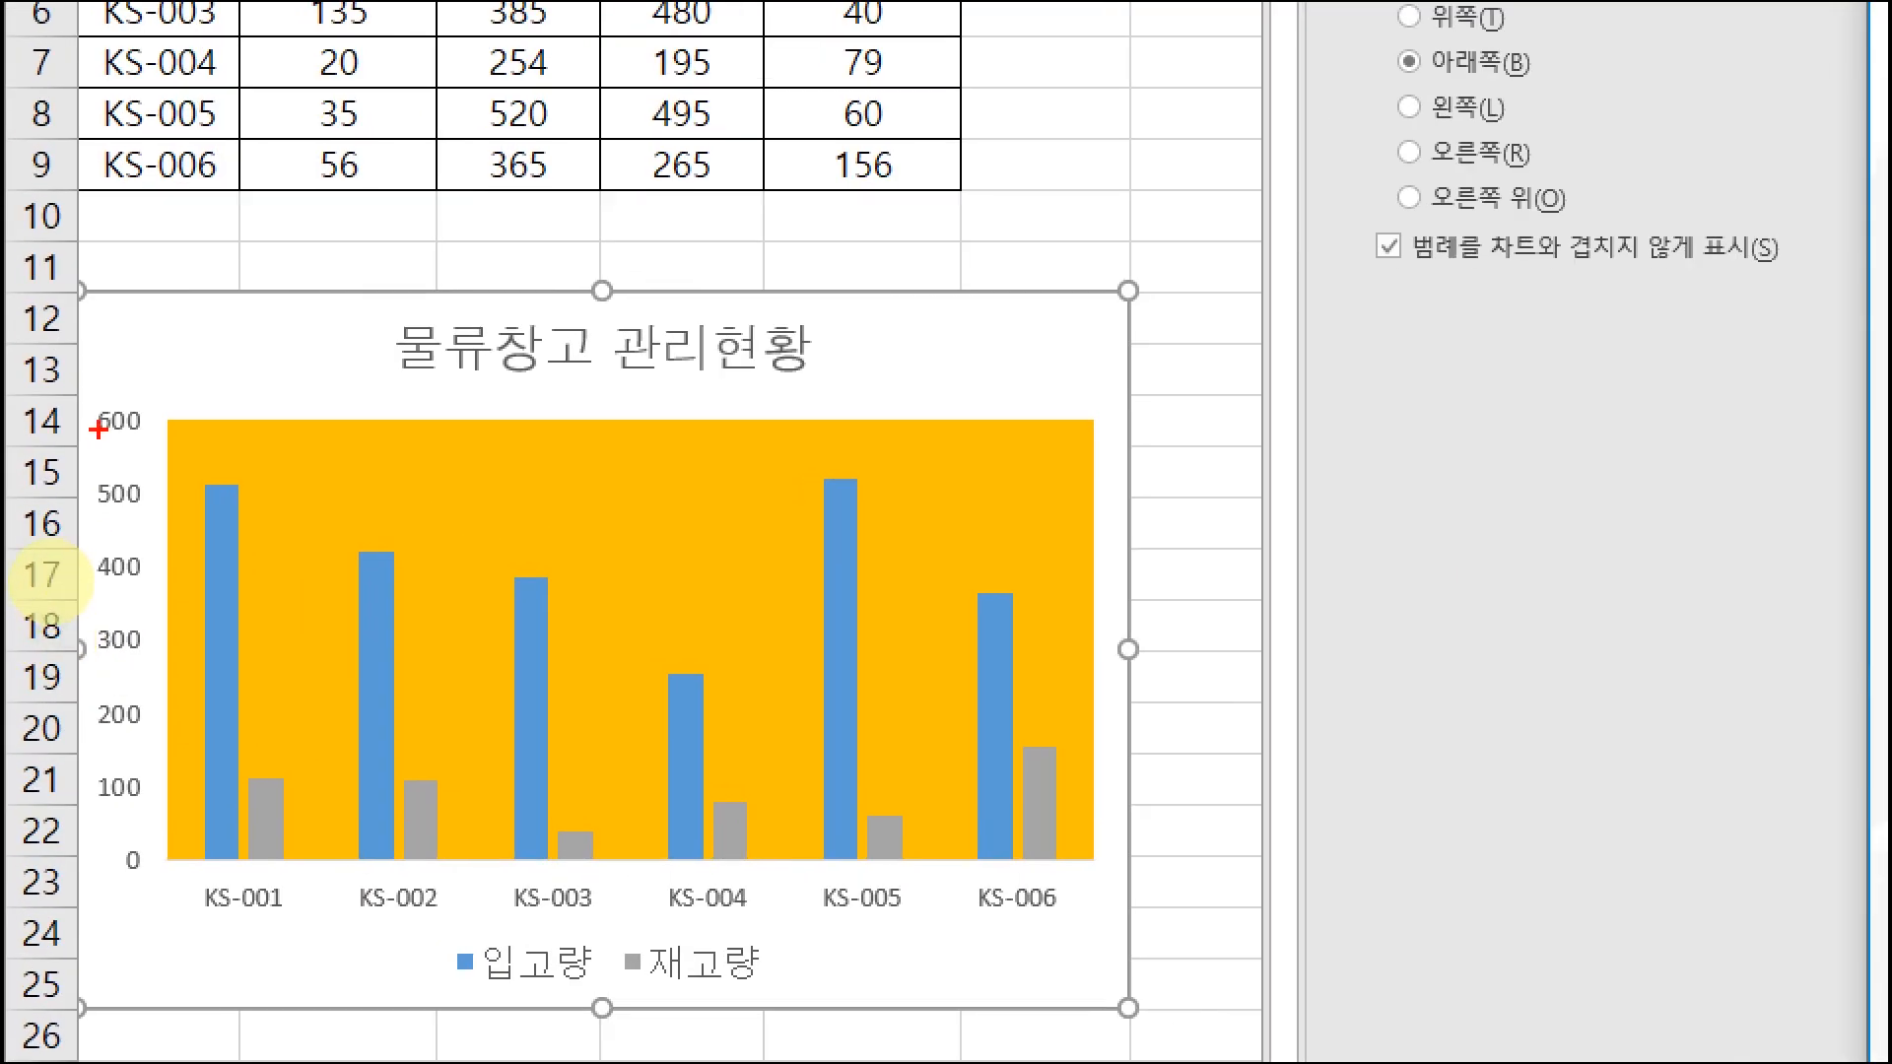
left_click_drag(91, 776, 142, 808)
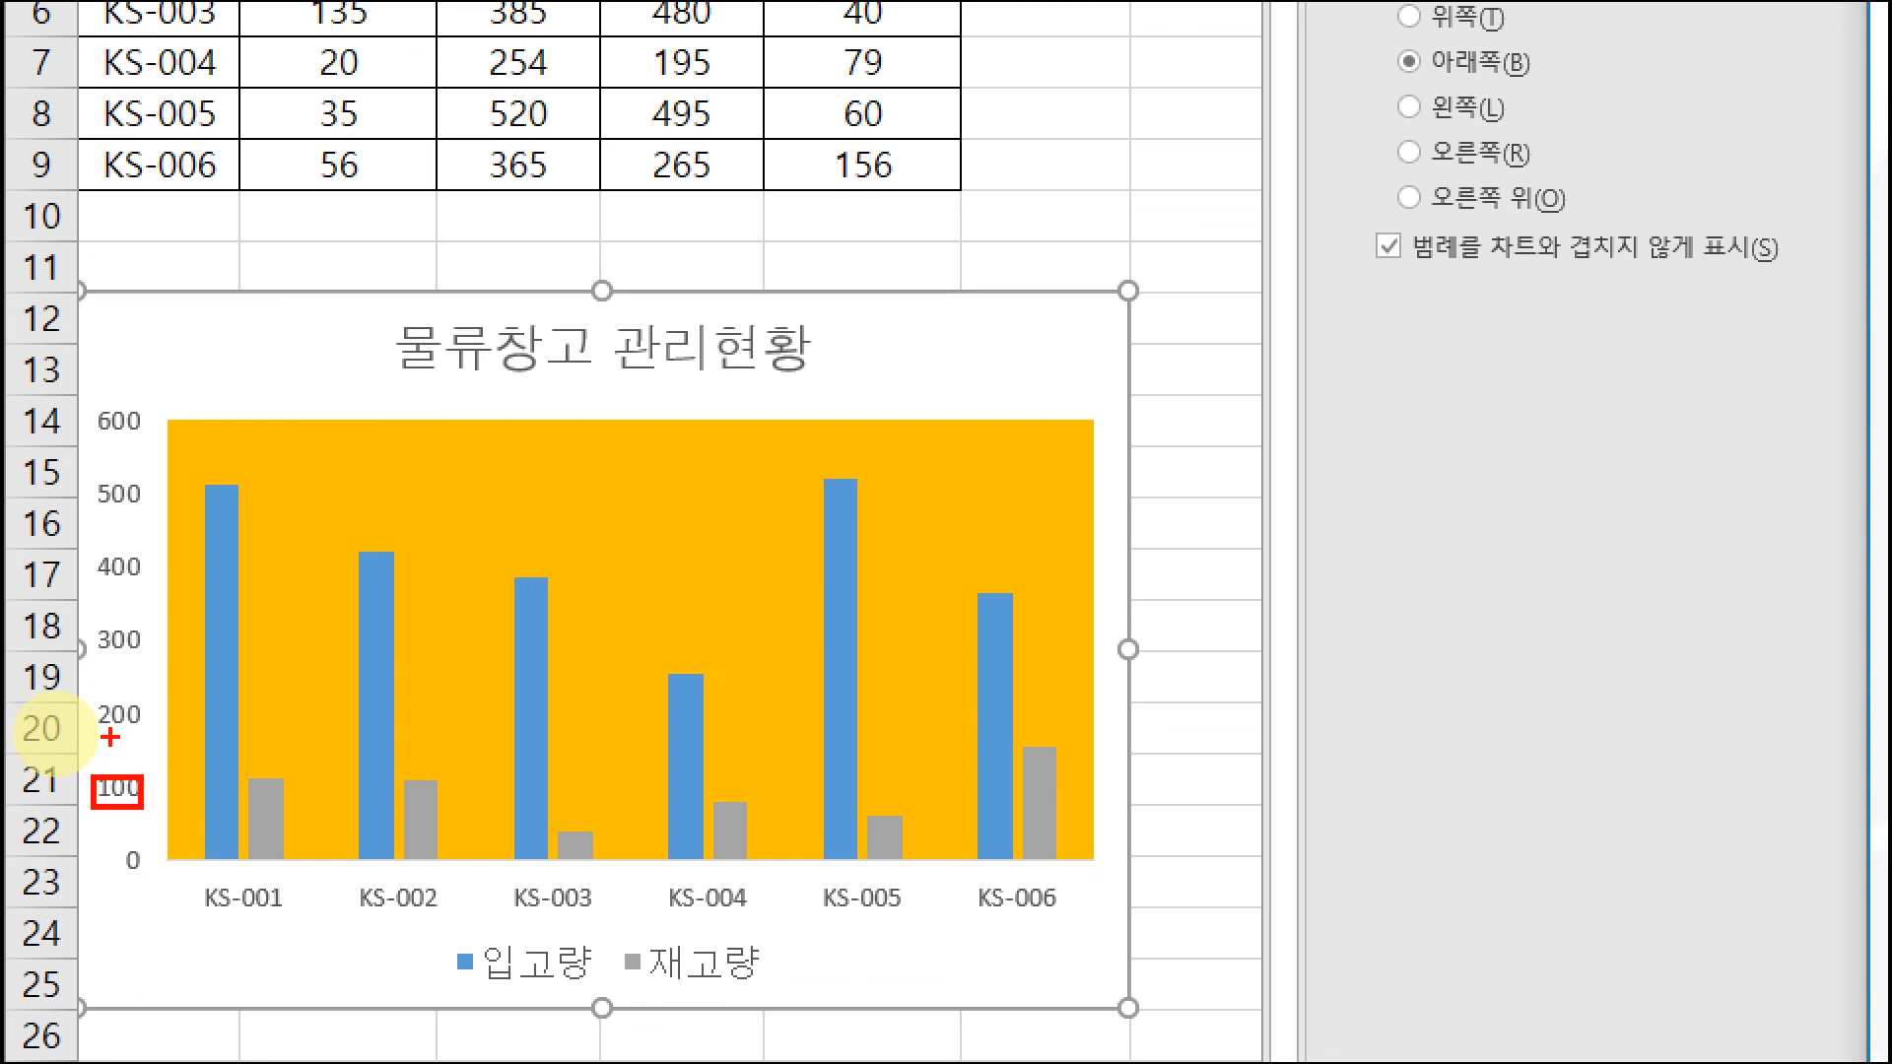
left_click_drag(91, 702, 162, 744)
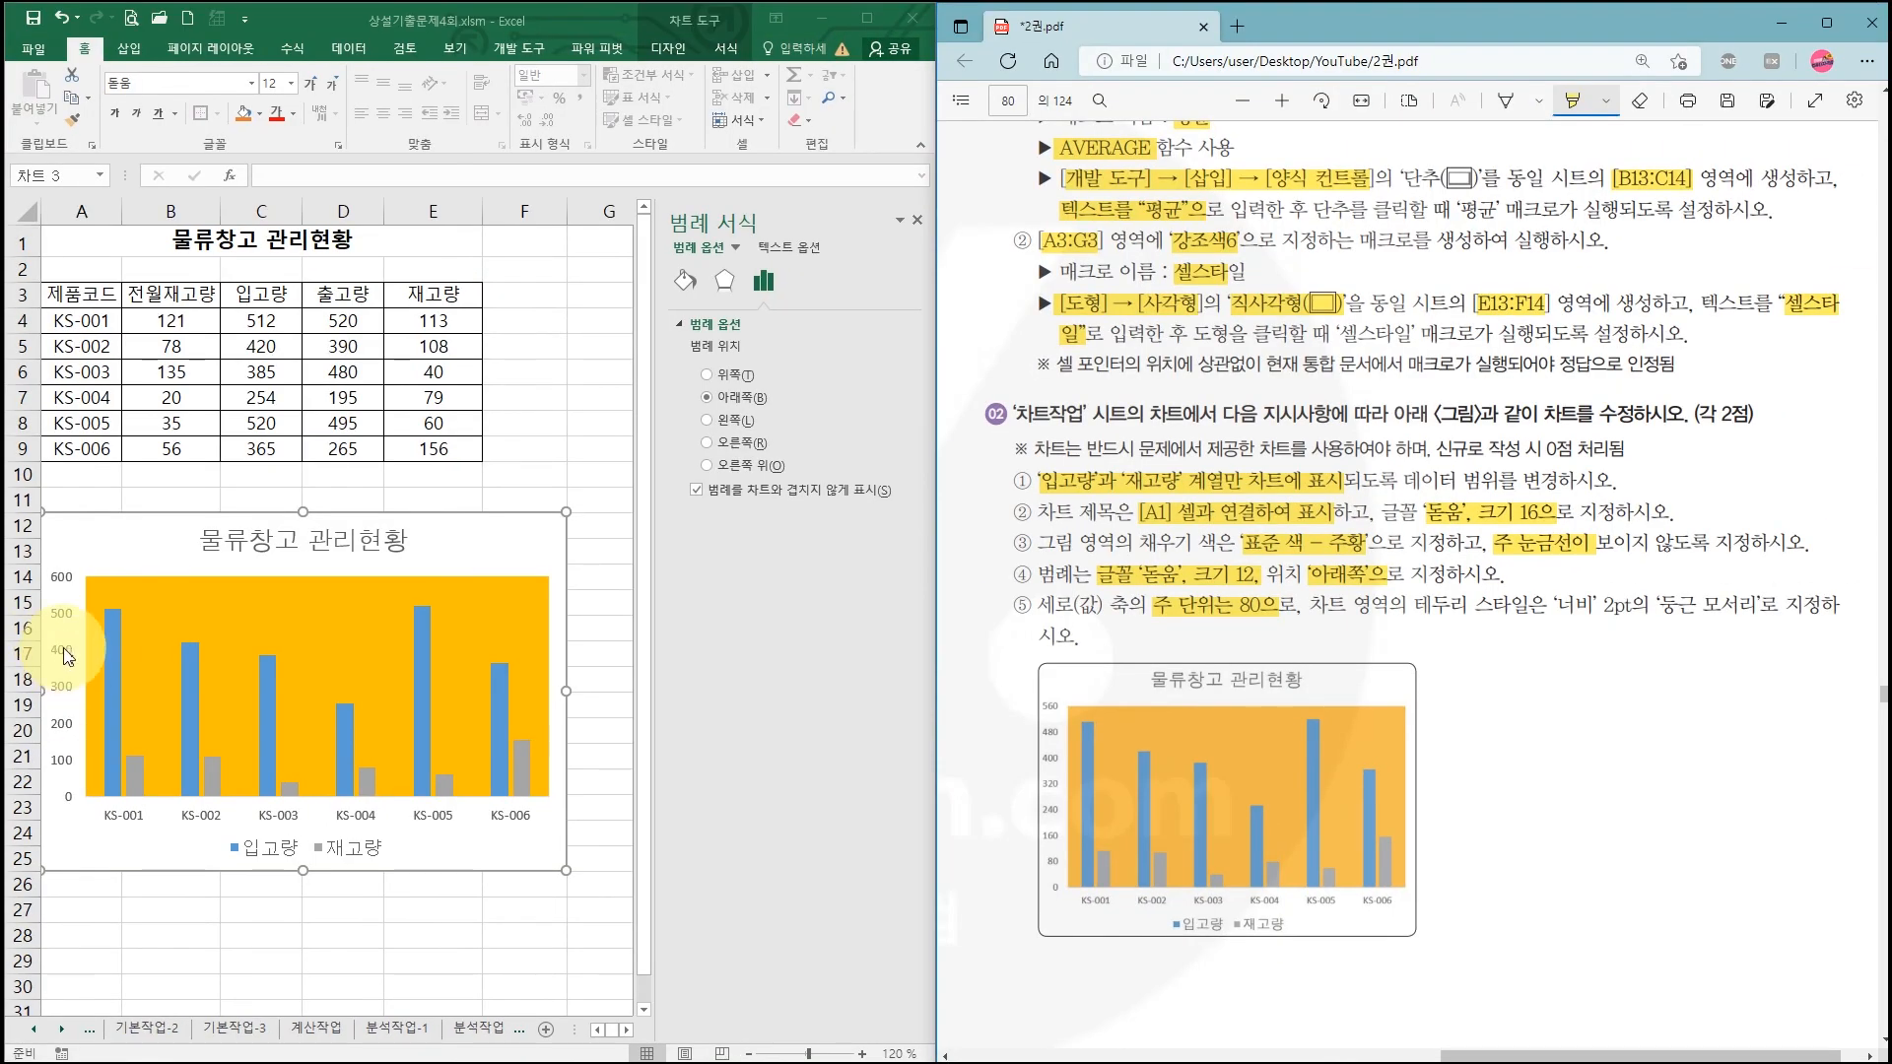
left_click(66, 657)
left_click(65, 660)
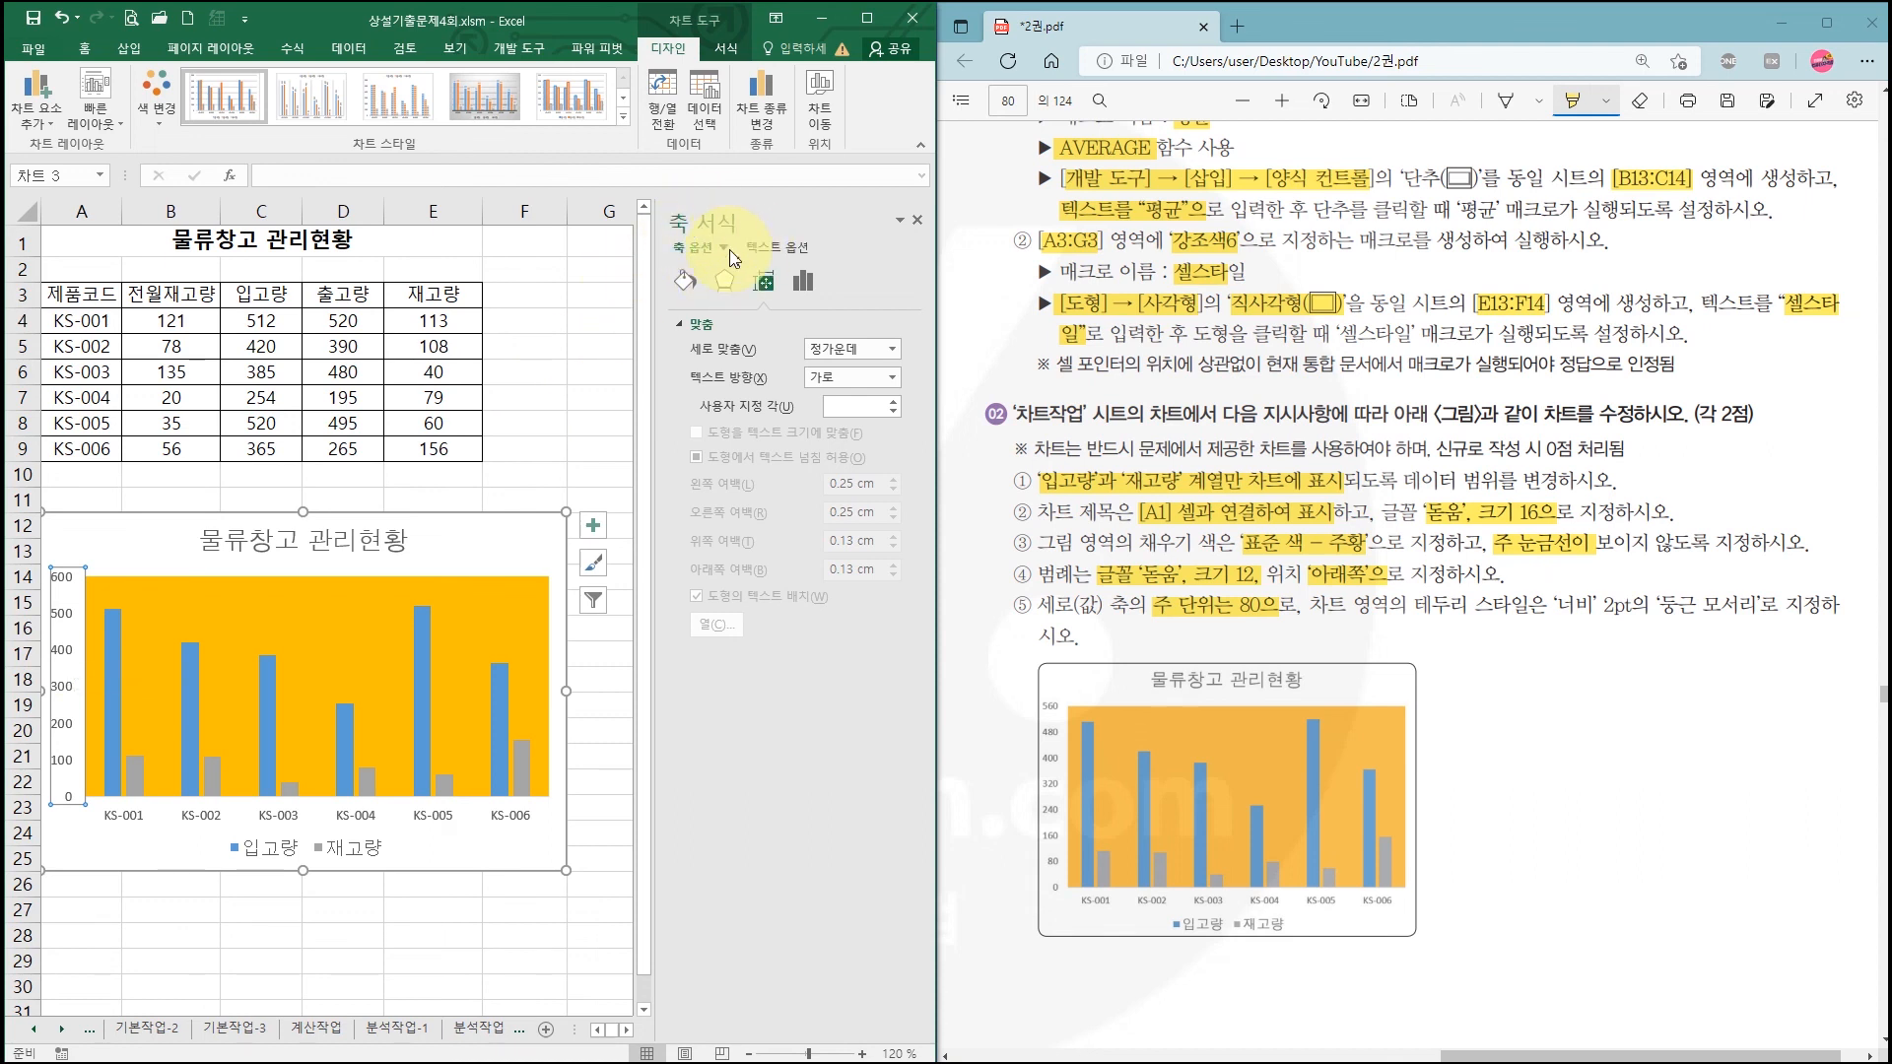
left_click(796, 282)
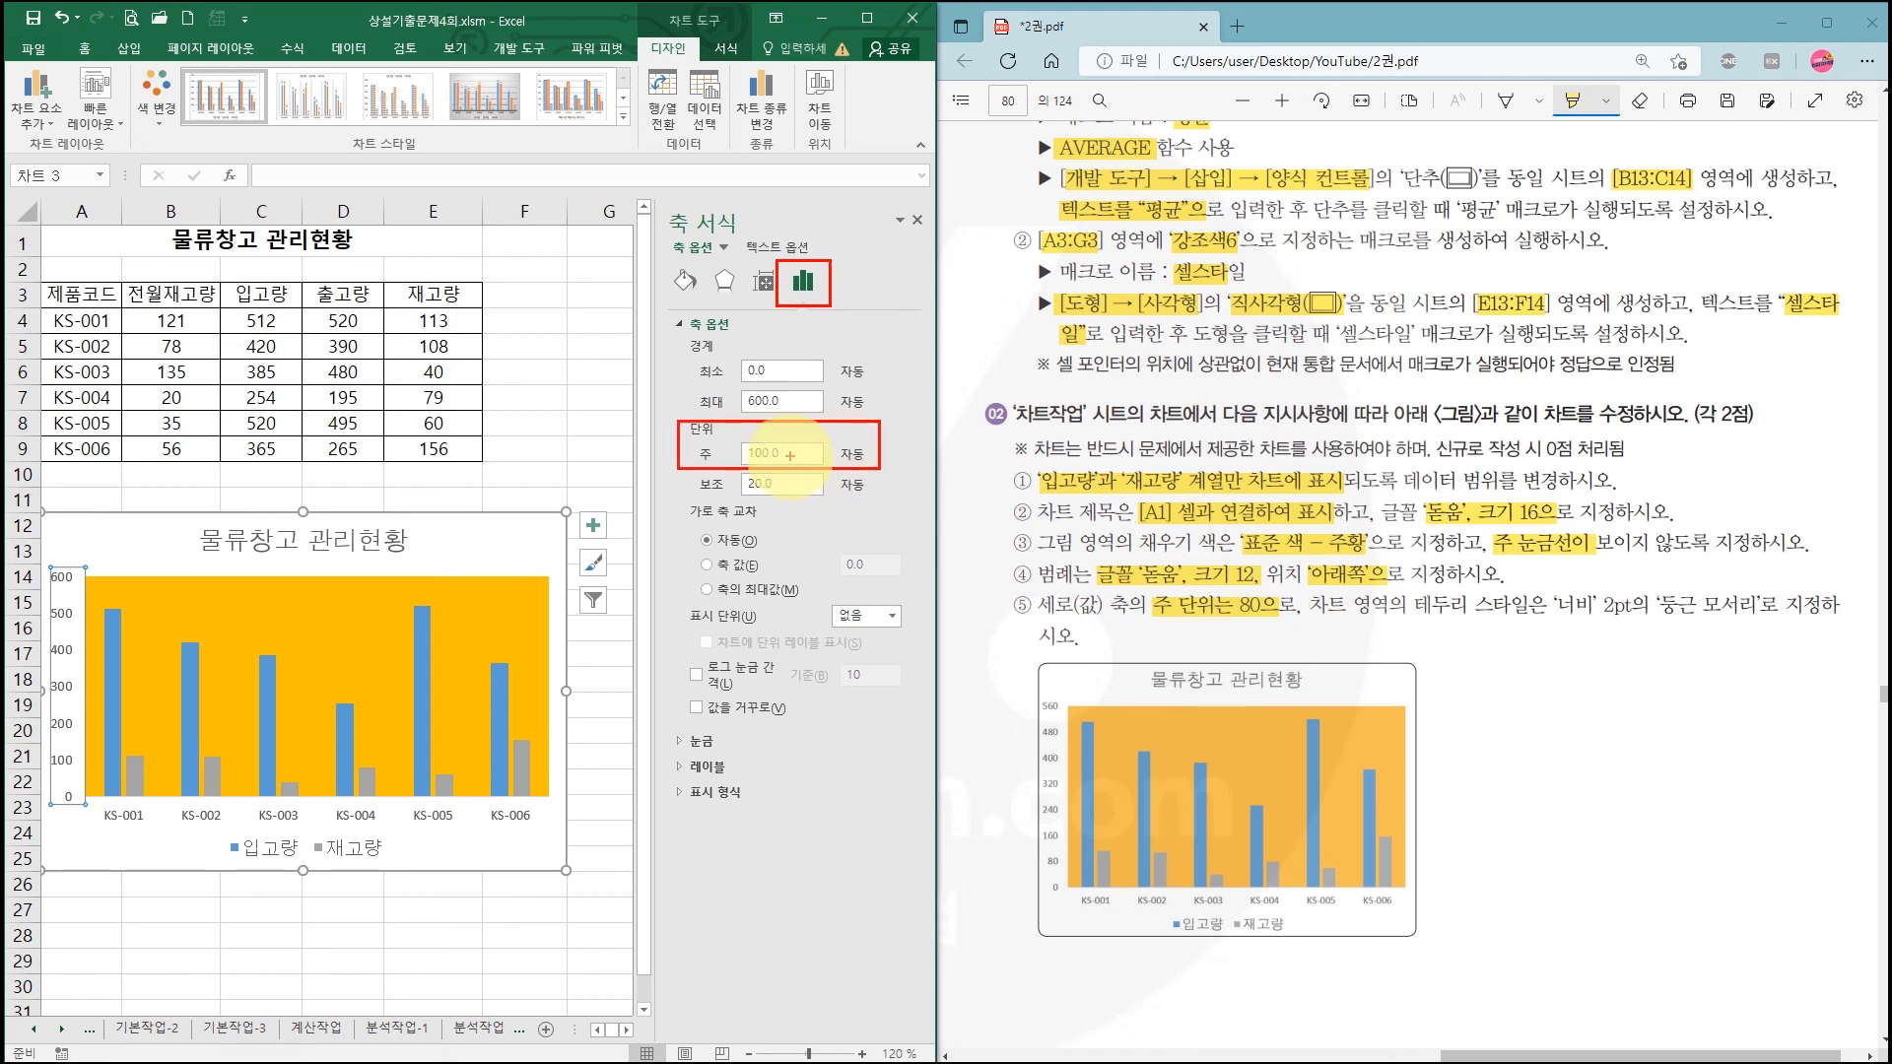
left_click_drag(793, 455, 737, 463)
type("80")
key("Return")
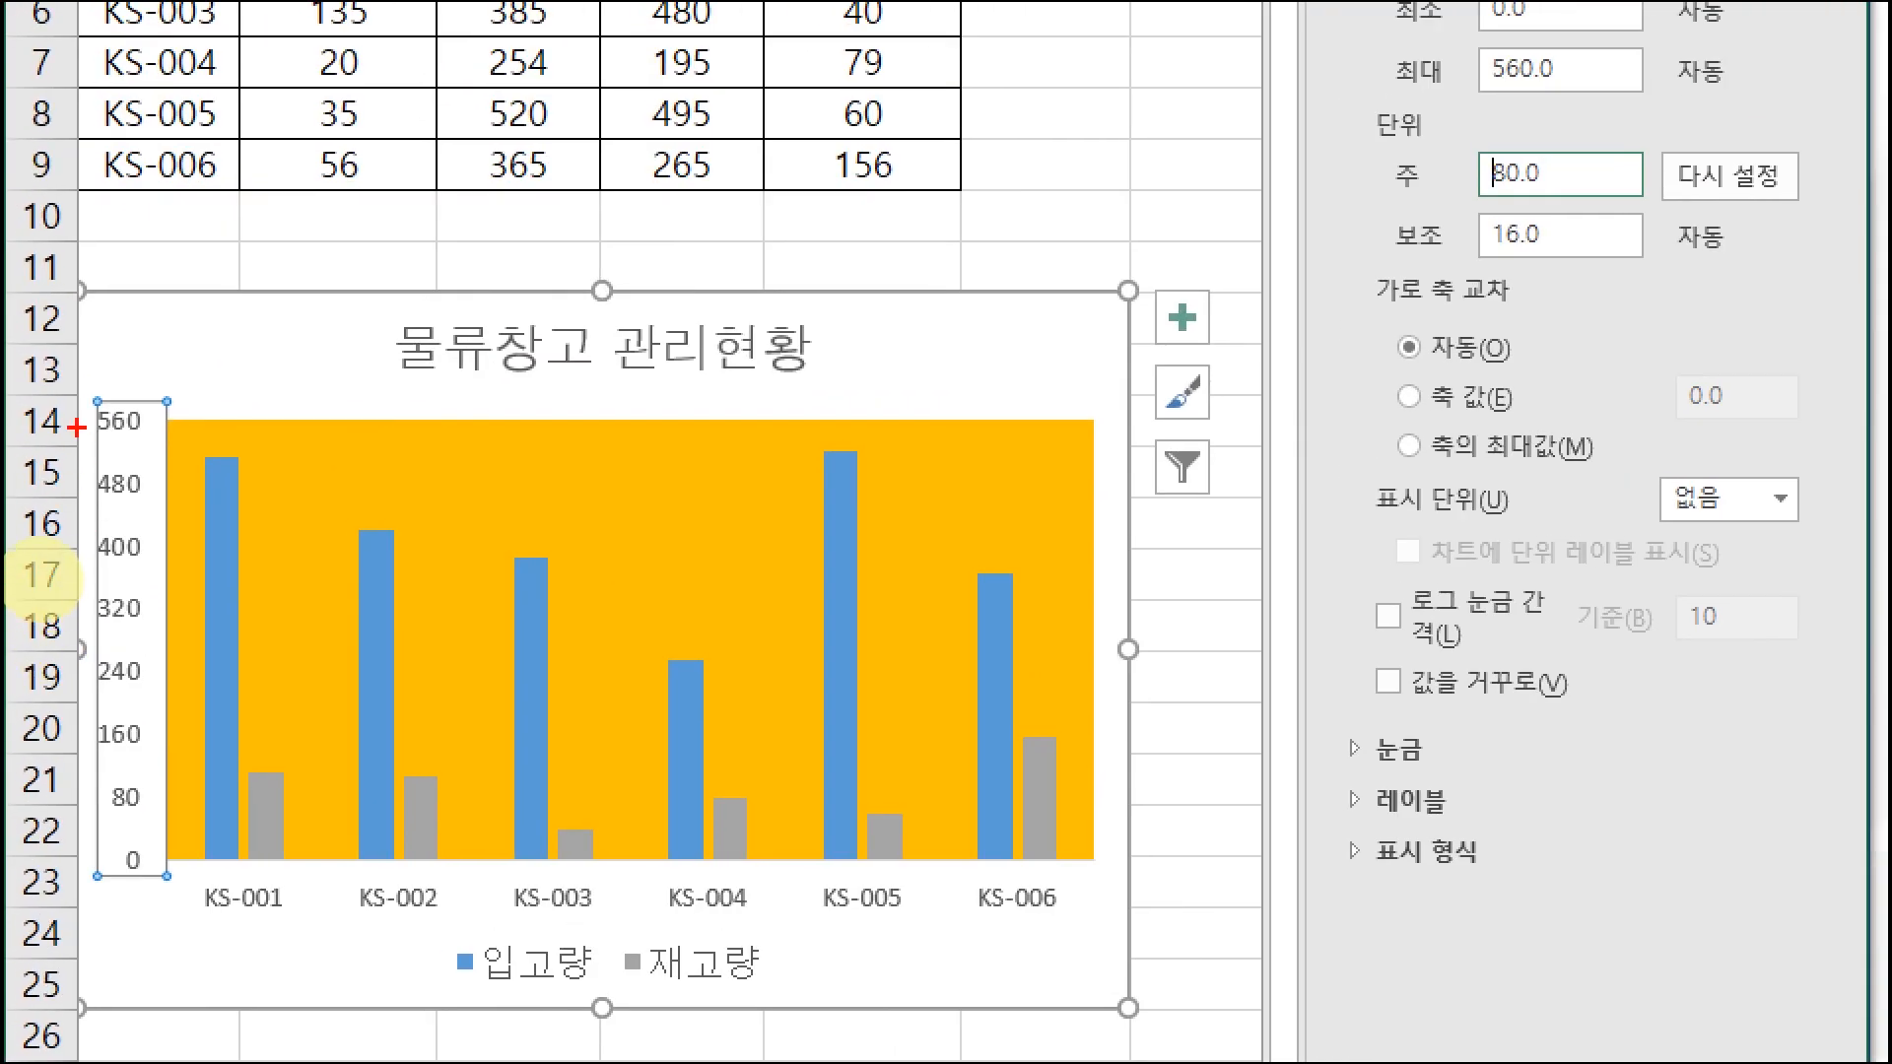
mouse_move(82, 406)
left_mouse_down()
mouse_move(165, 558)
mouse_move(163, 882)
left_mouse_up()
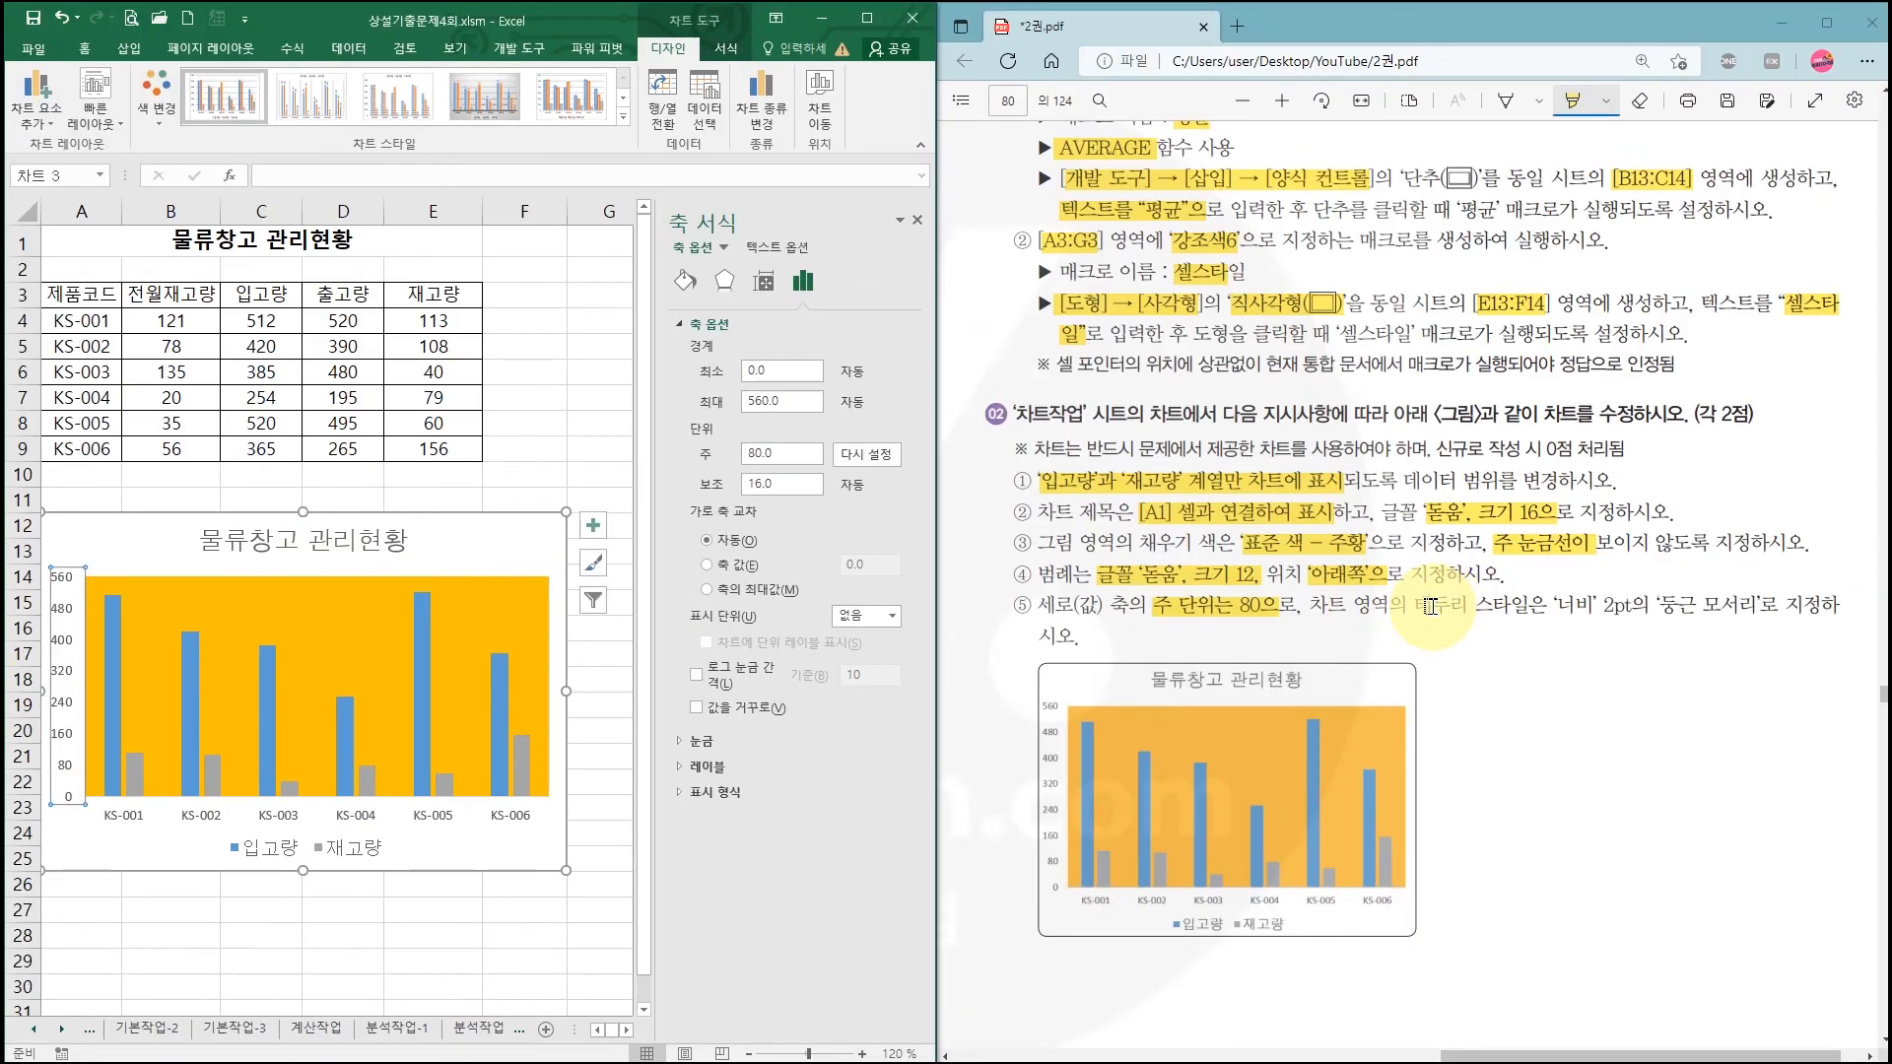
left_click_drag(1544, 605, 1779, 605)
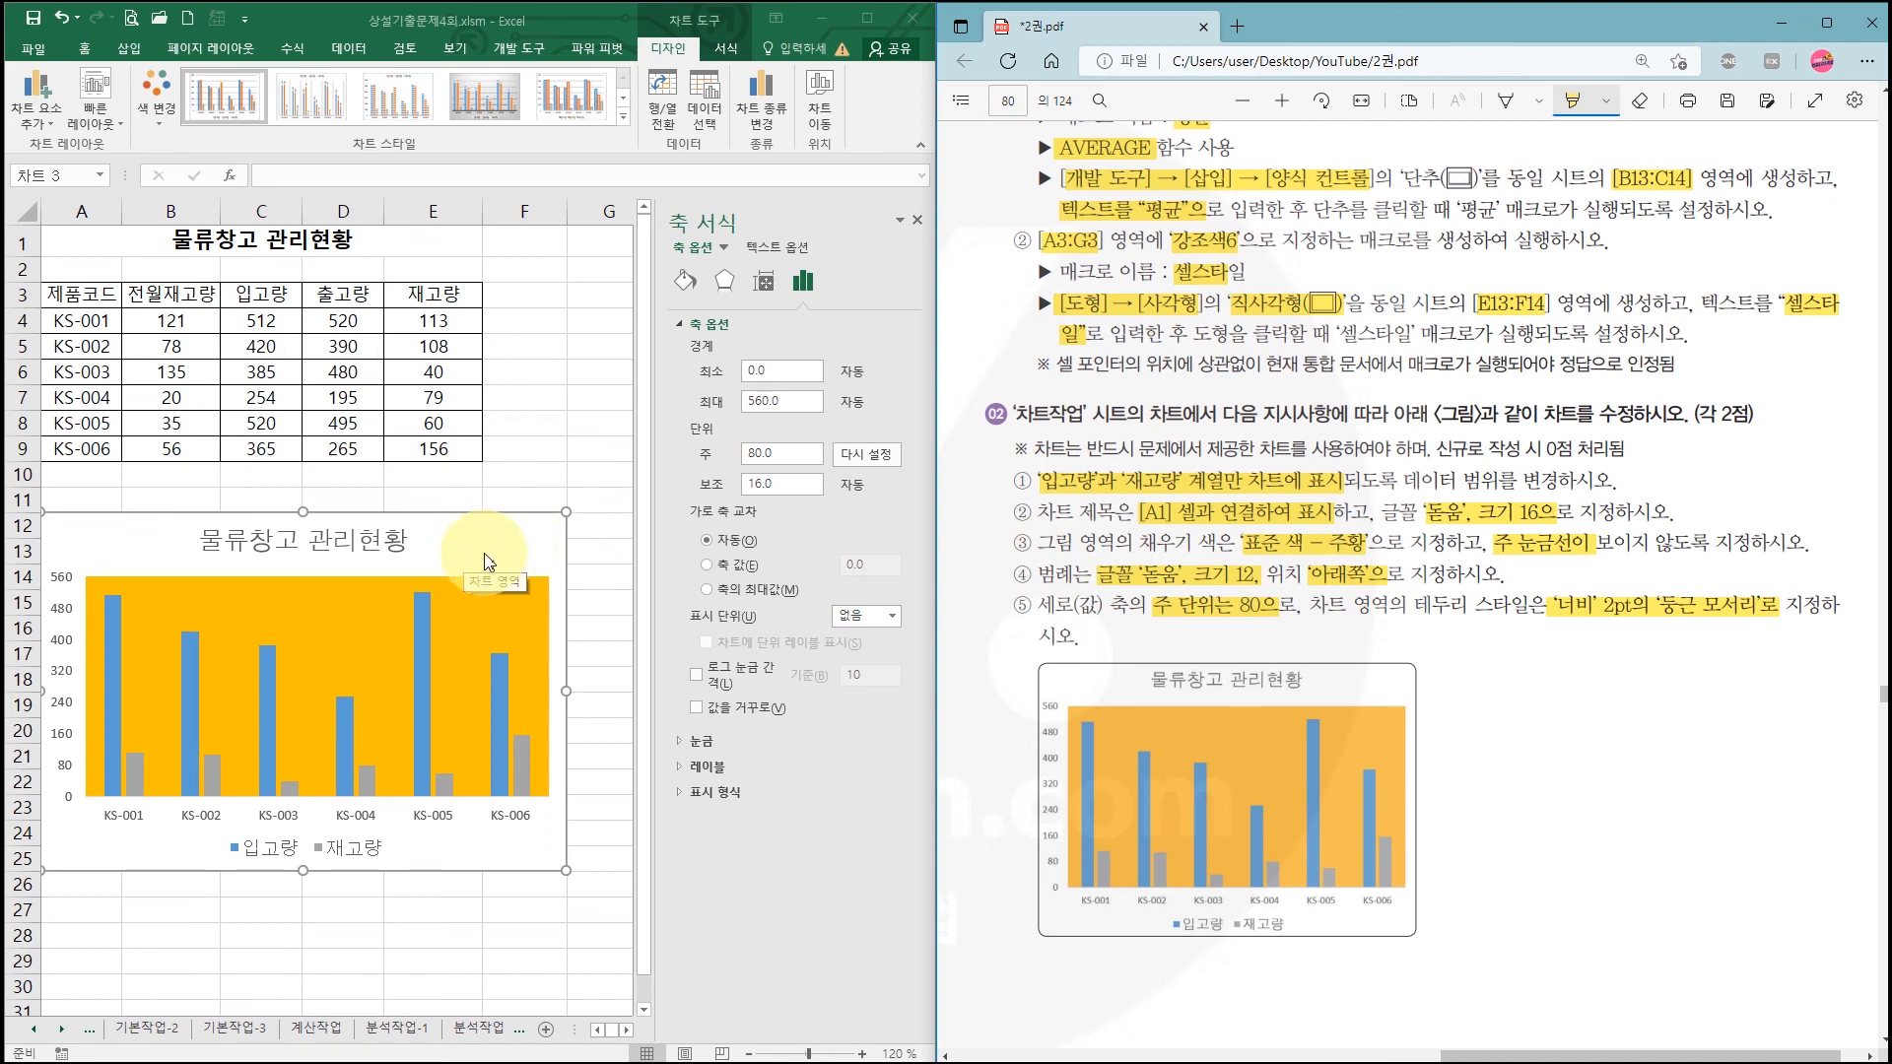
mouse_move(490, 525)
left_mouse_down()
mouse_move(448, 570)
mouse_move(542, 550)
left_mouse_up()
key("Escape")
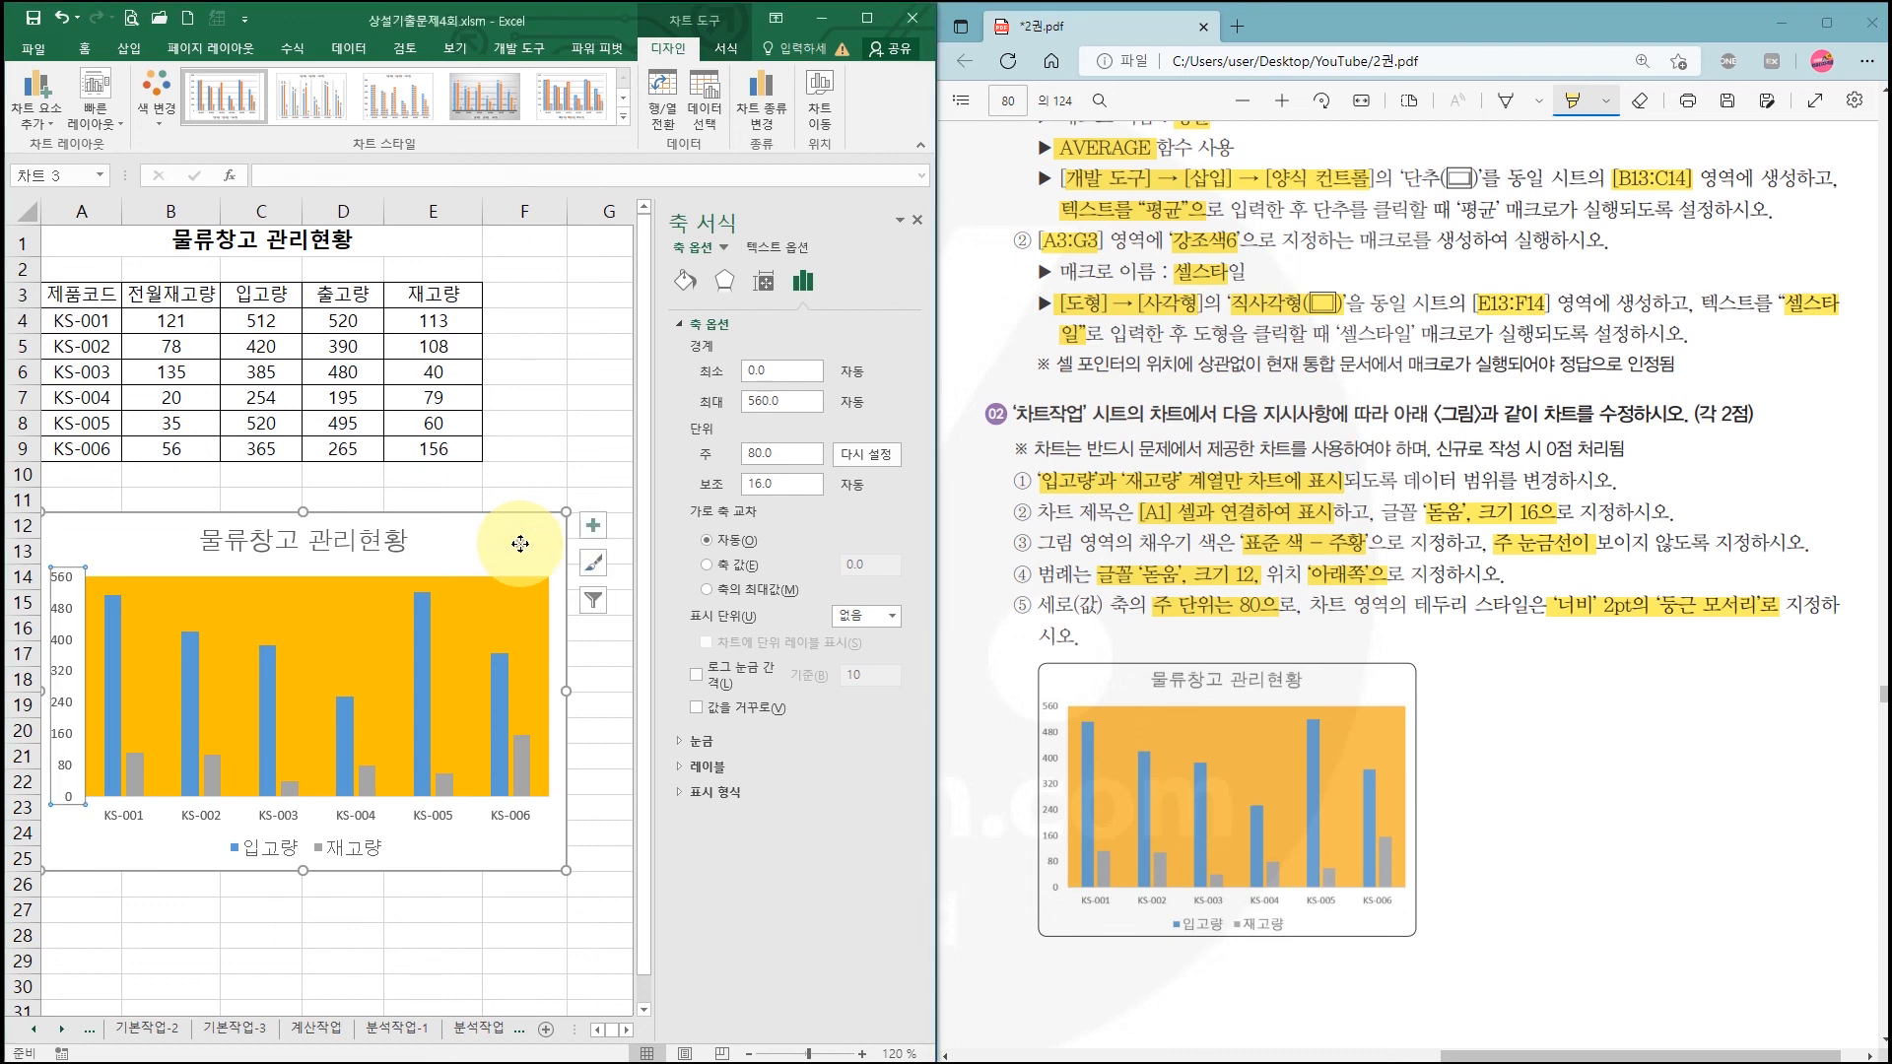
Step: Give the chart area a solid border 2 pt wide
left_click(521, 548)
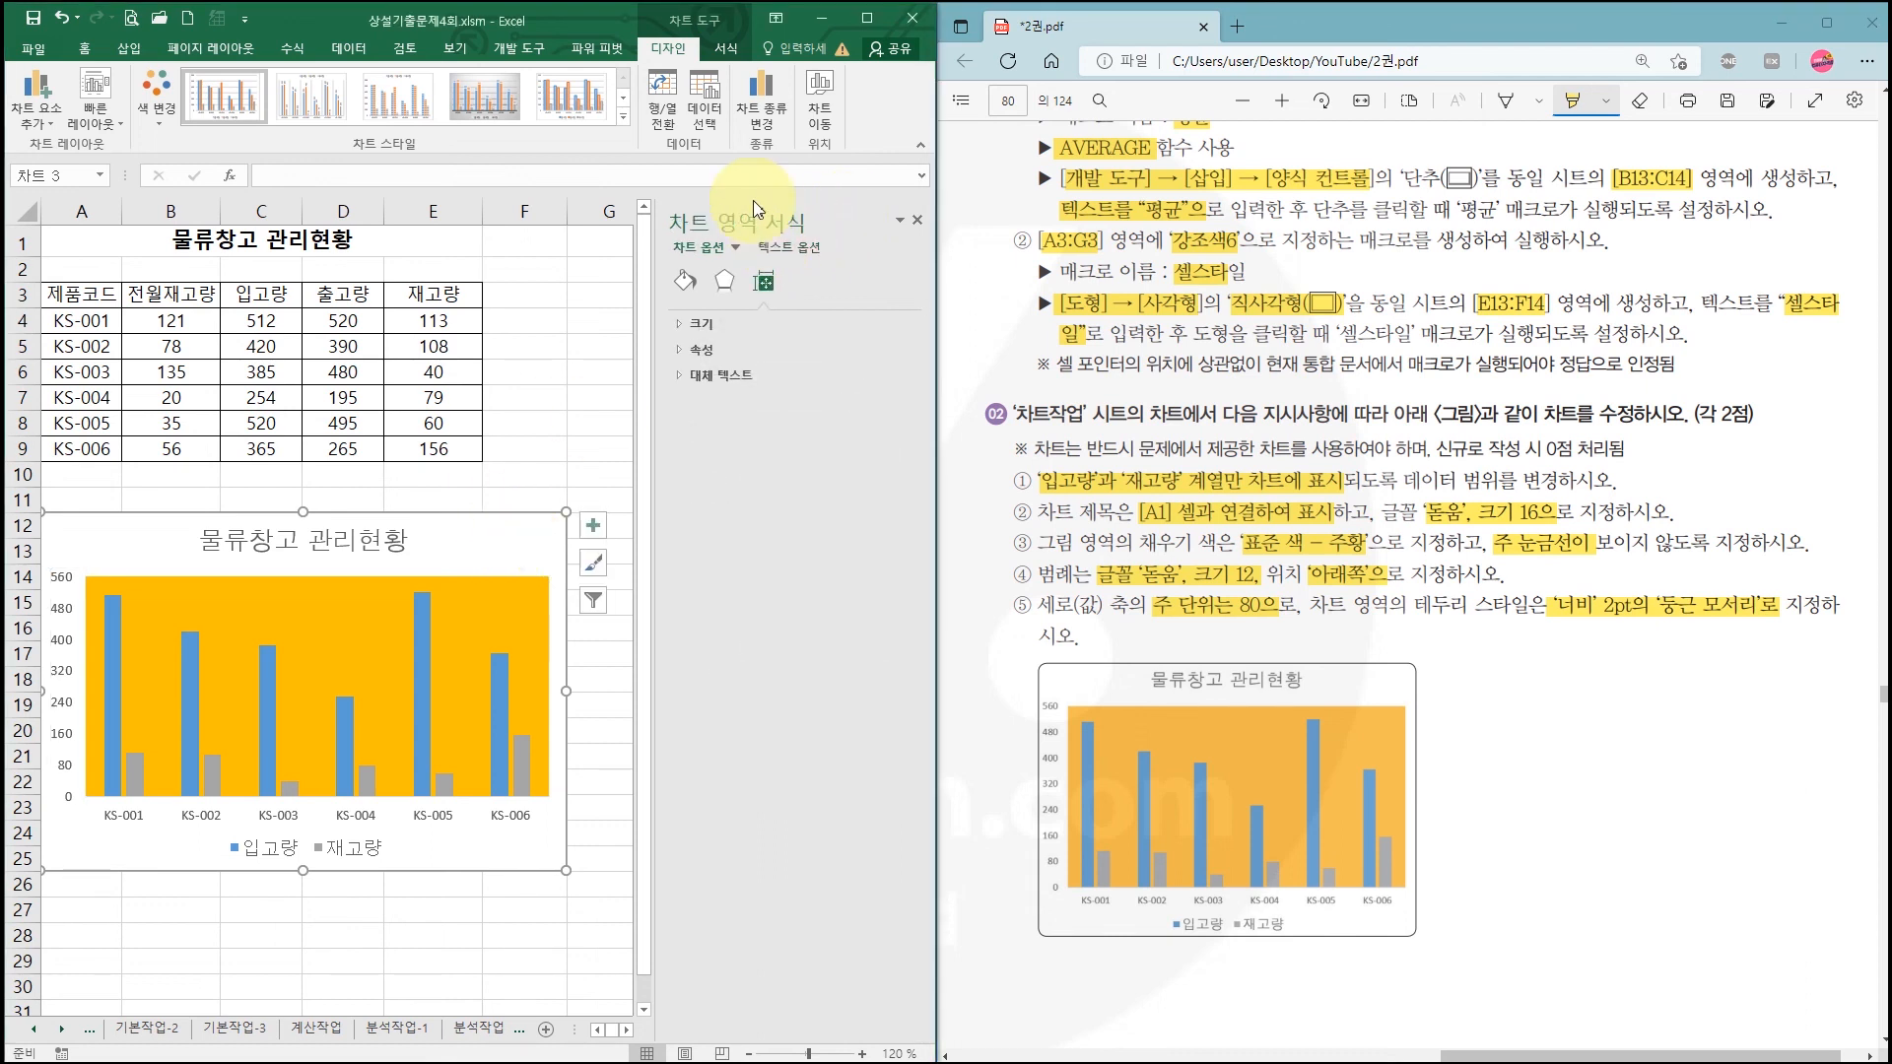
left_click(689, 286)
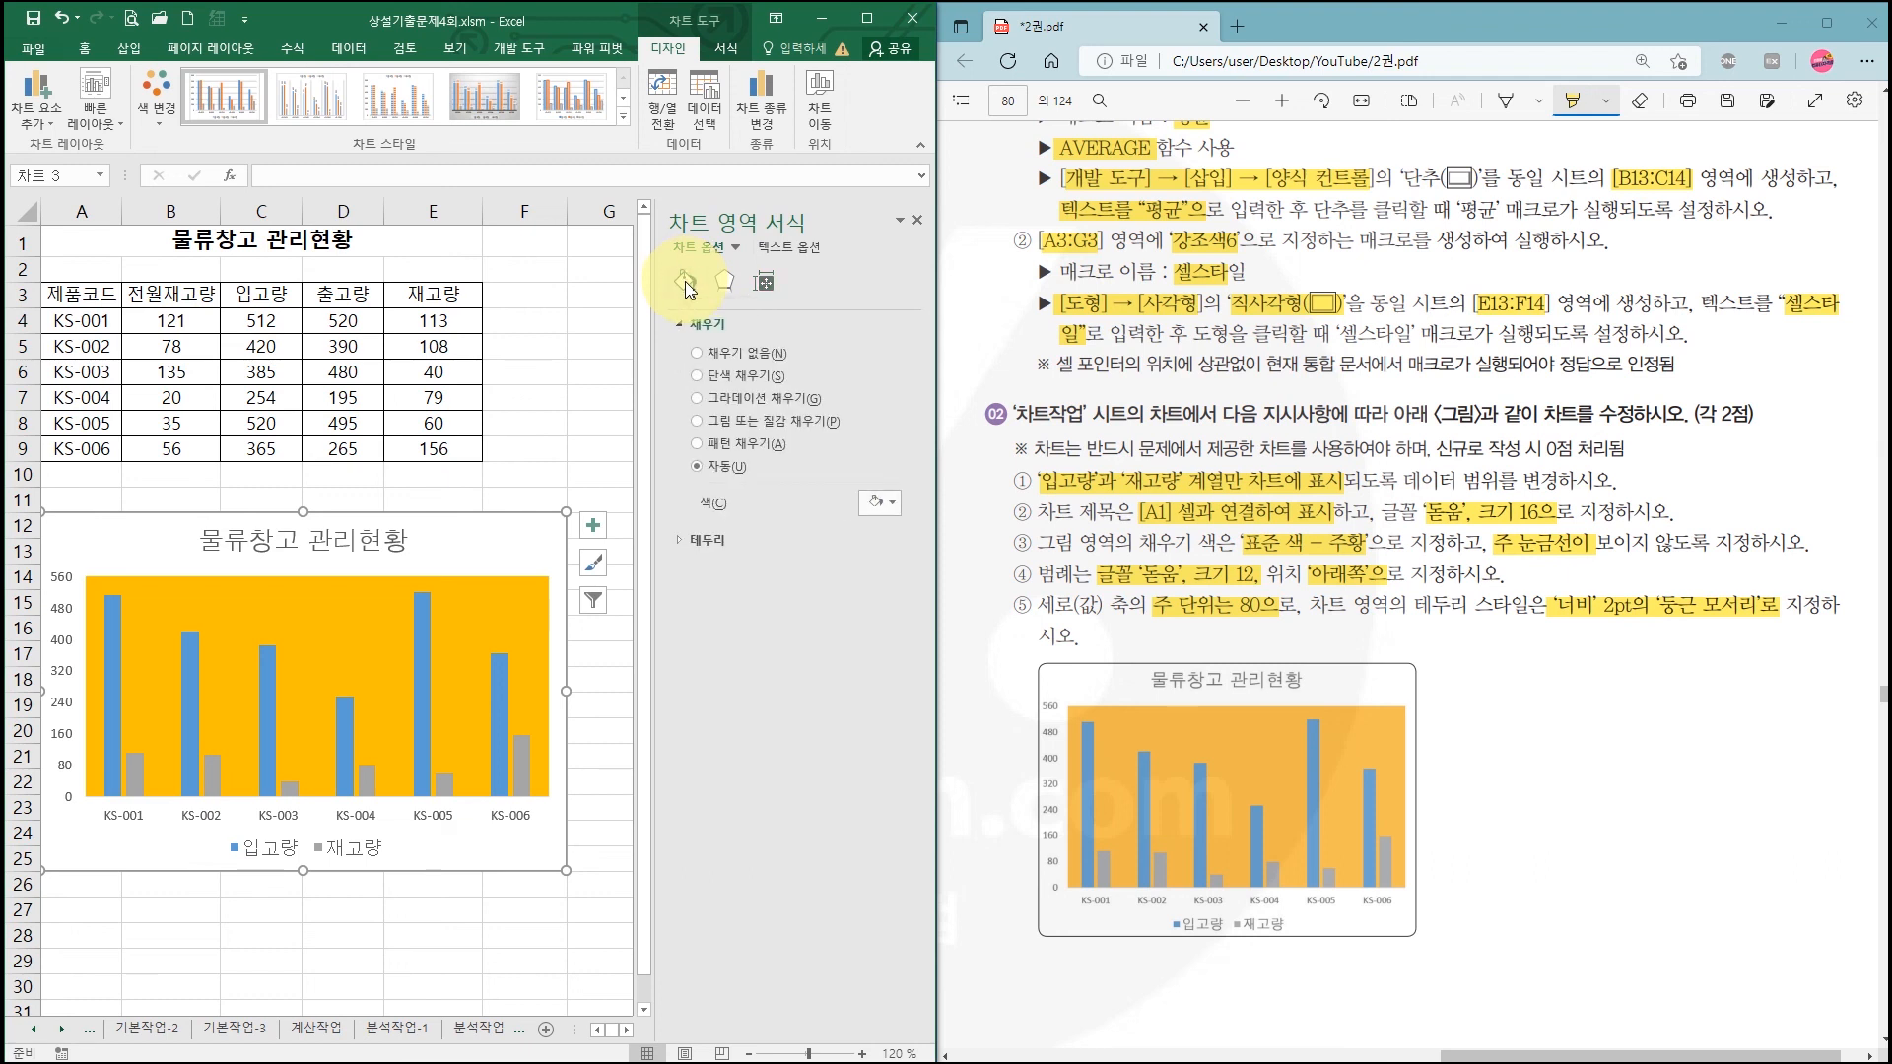
left_click(698, 548)
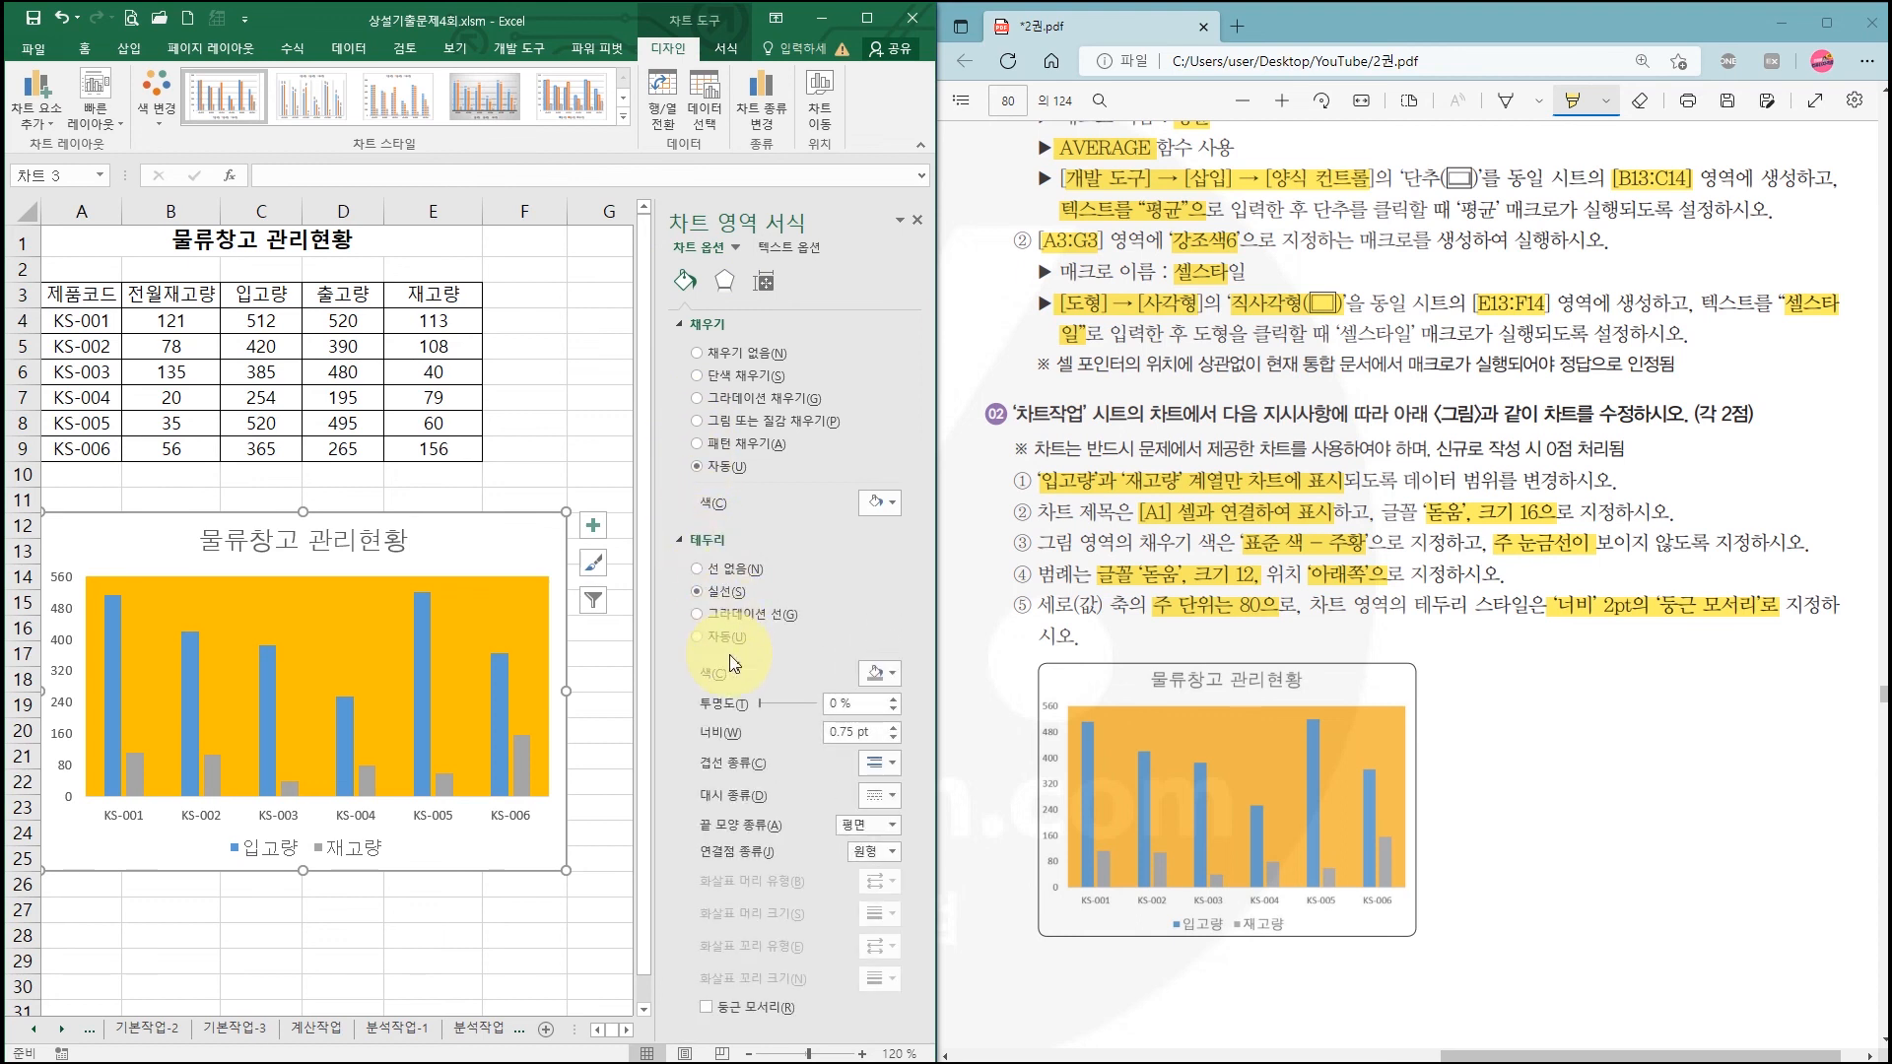
left_click(893, 727)
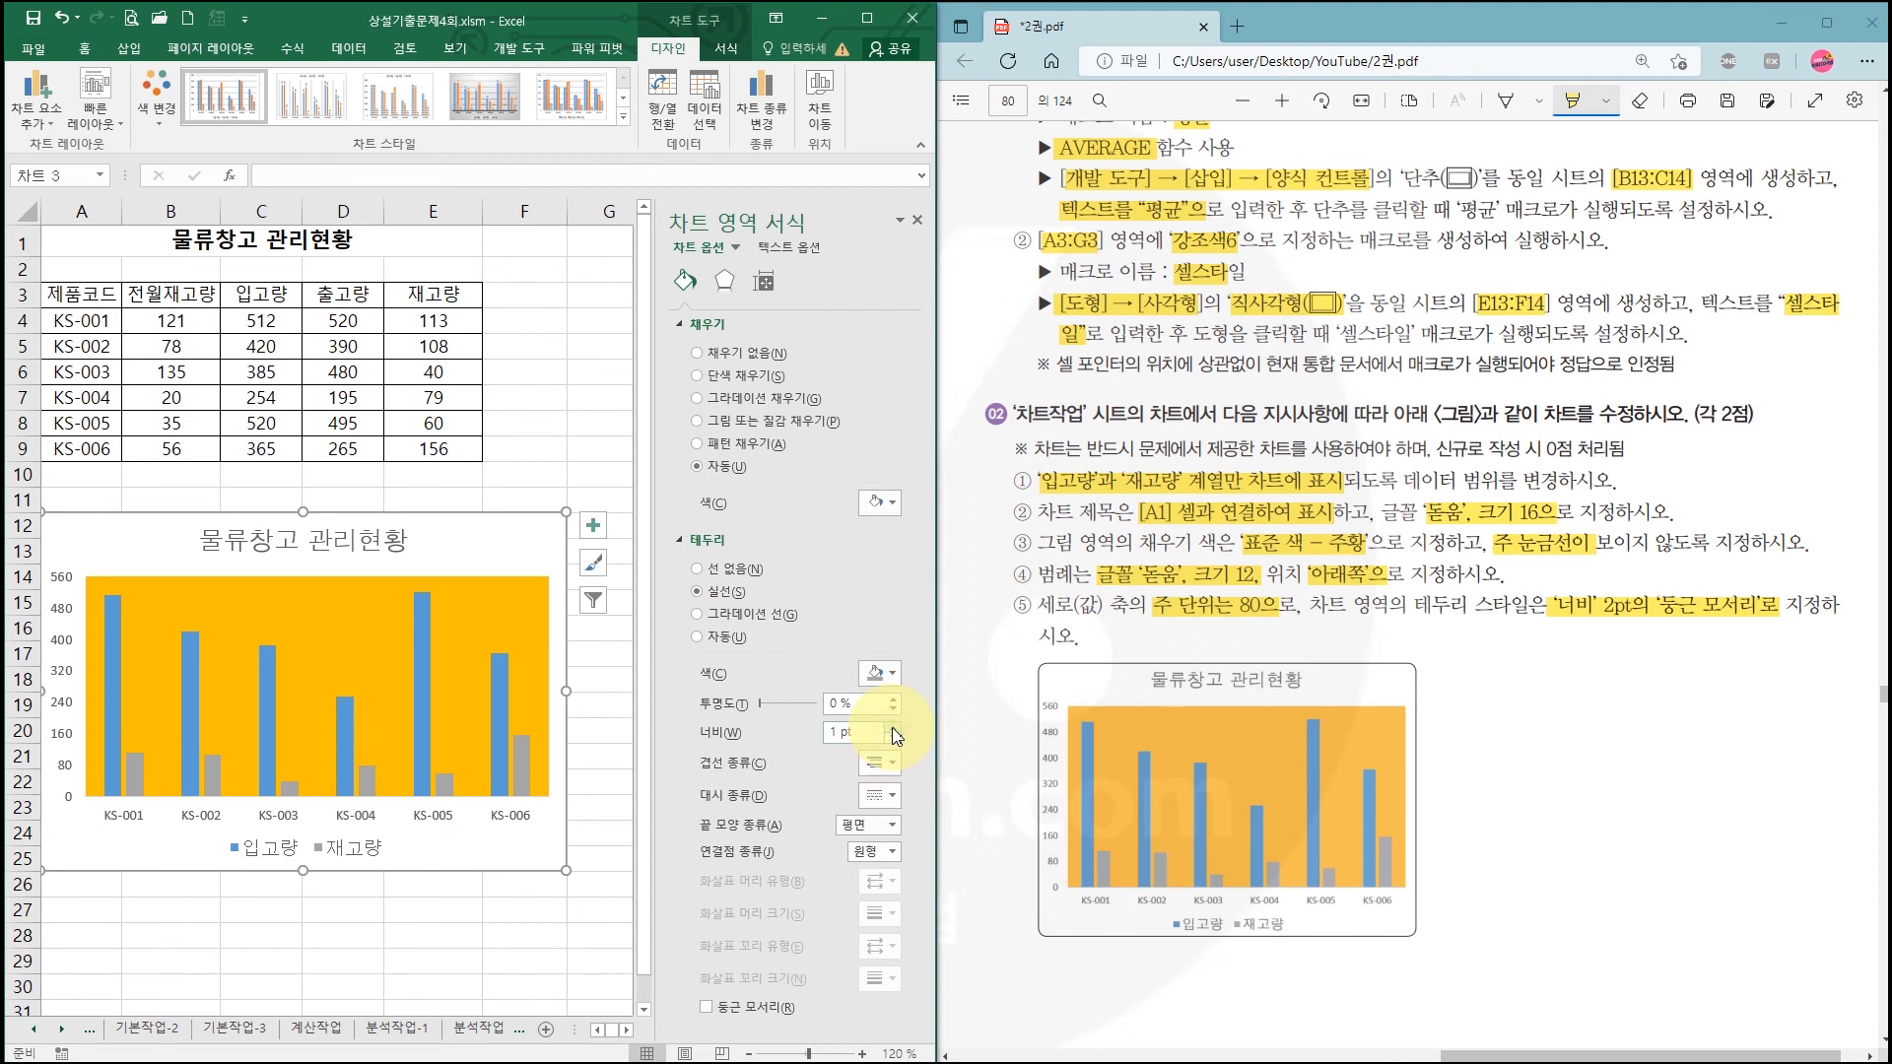
left_click(892, 727)
left_click(893, 727)
Step: Turn on rounded corners (둥근 모서리) for the chart border and check the finished chart
key("ctrl+2")
left_click_drag(654, 708, 898, 755)
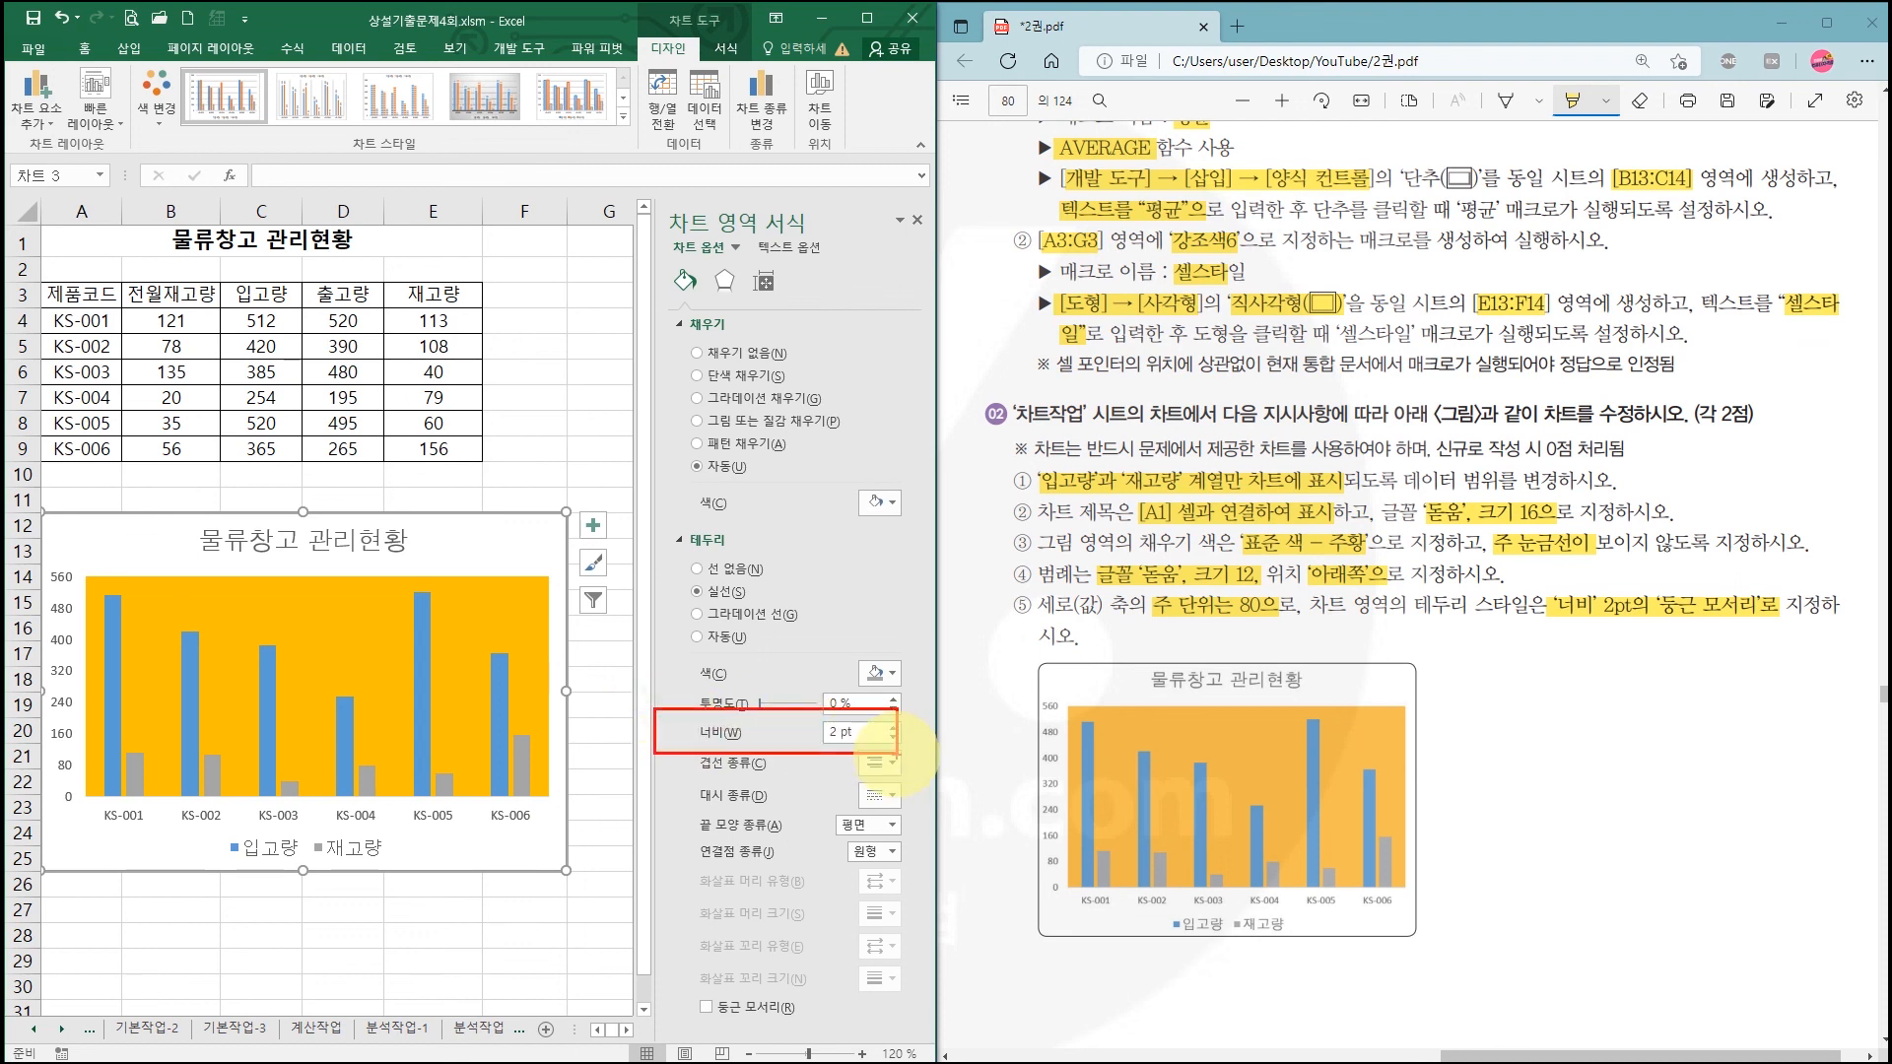
left_click_drag(669, 990, 828, 1042)
mouse_move(703, 997)
left_mouse_down()
mouse_move(710, 1012)
mouse_move(735, 978)
left_mouse_up()
key("Escape")
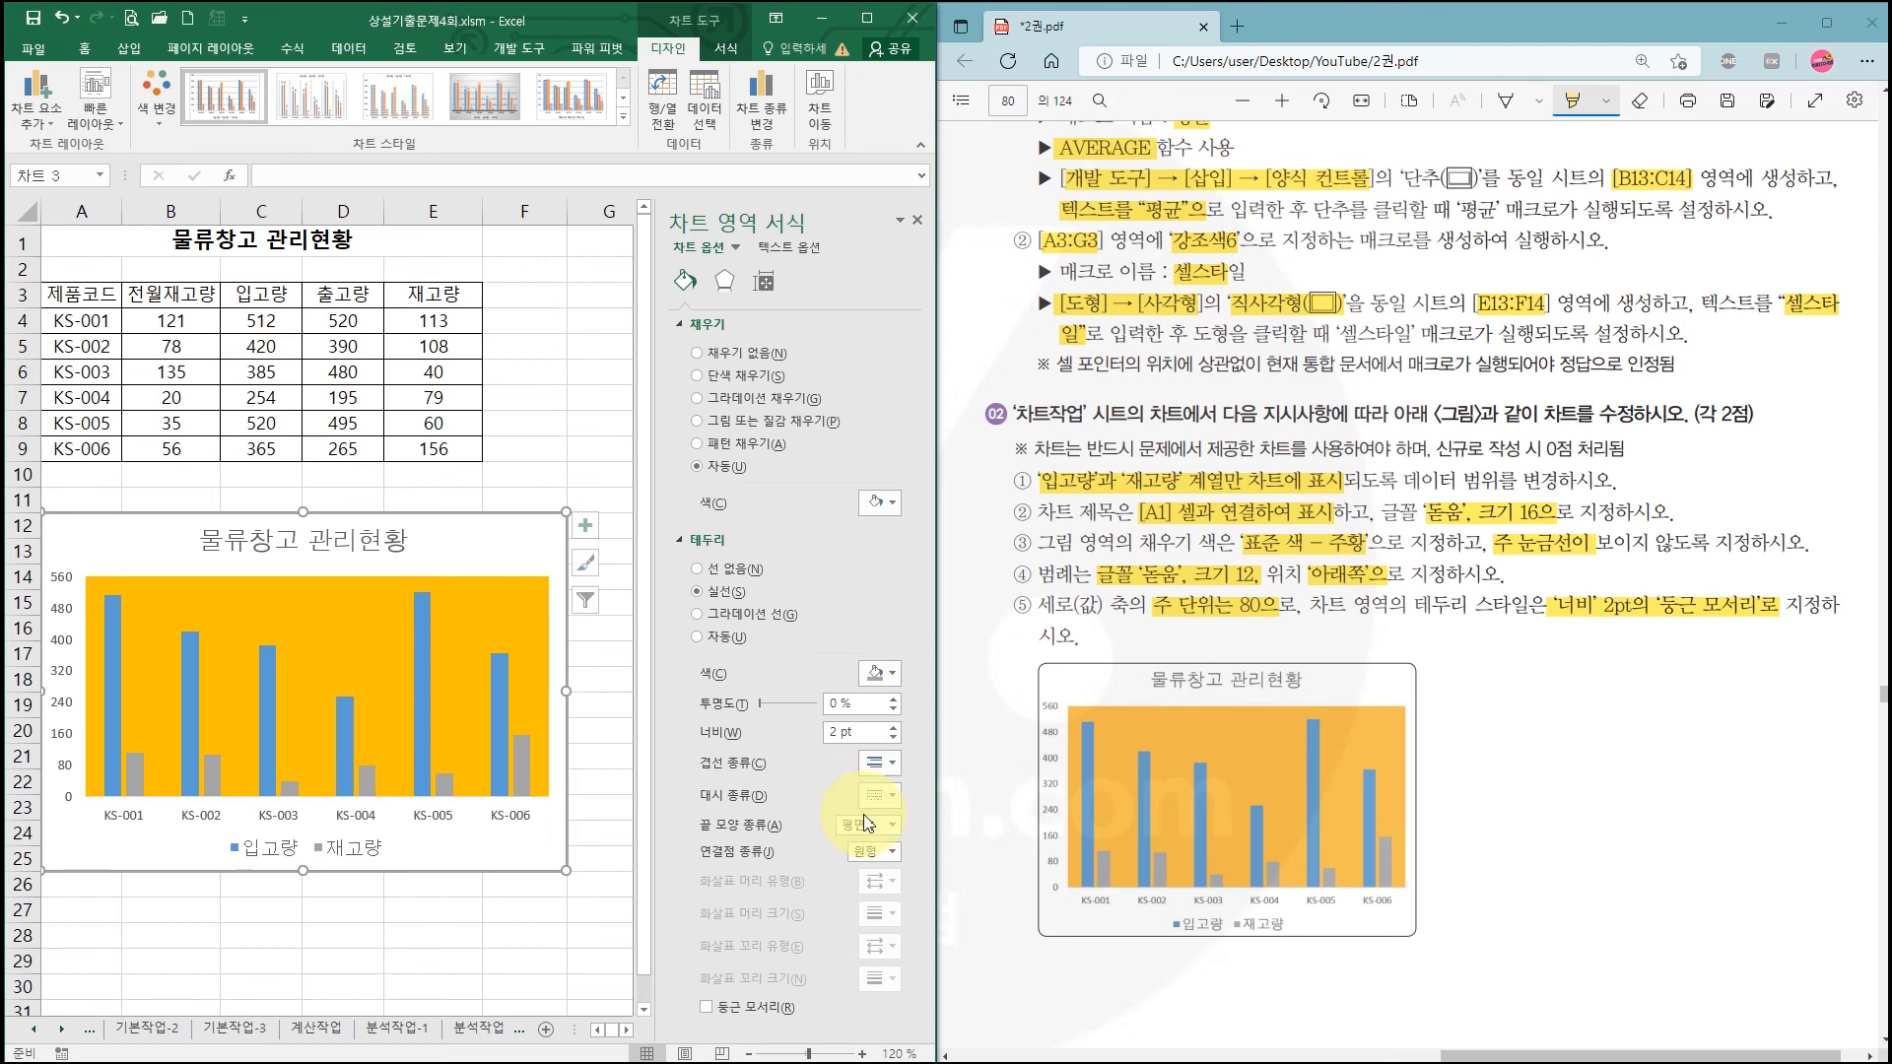
left_click(709, 1008)
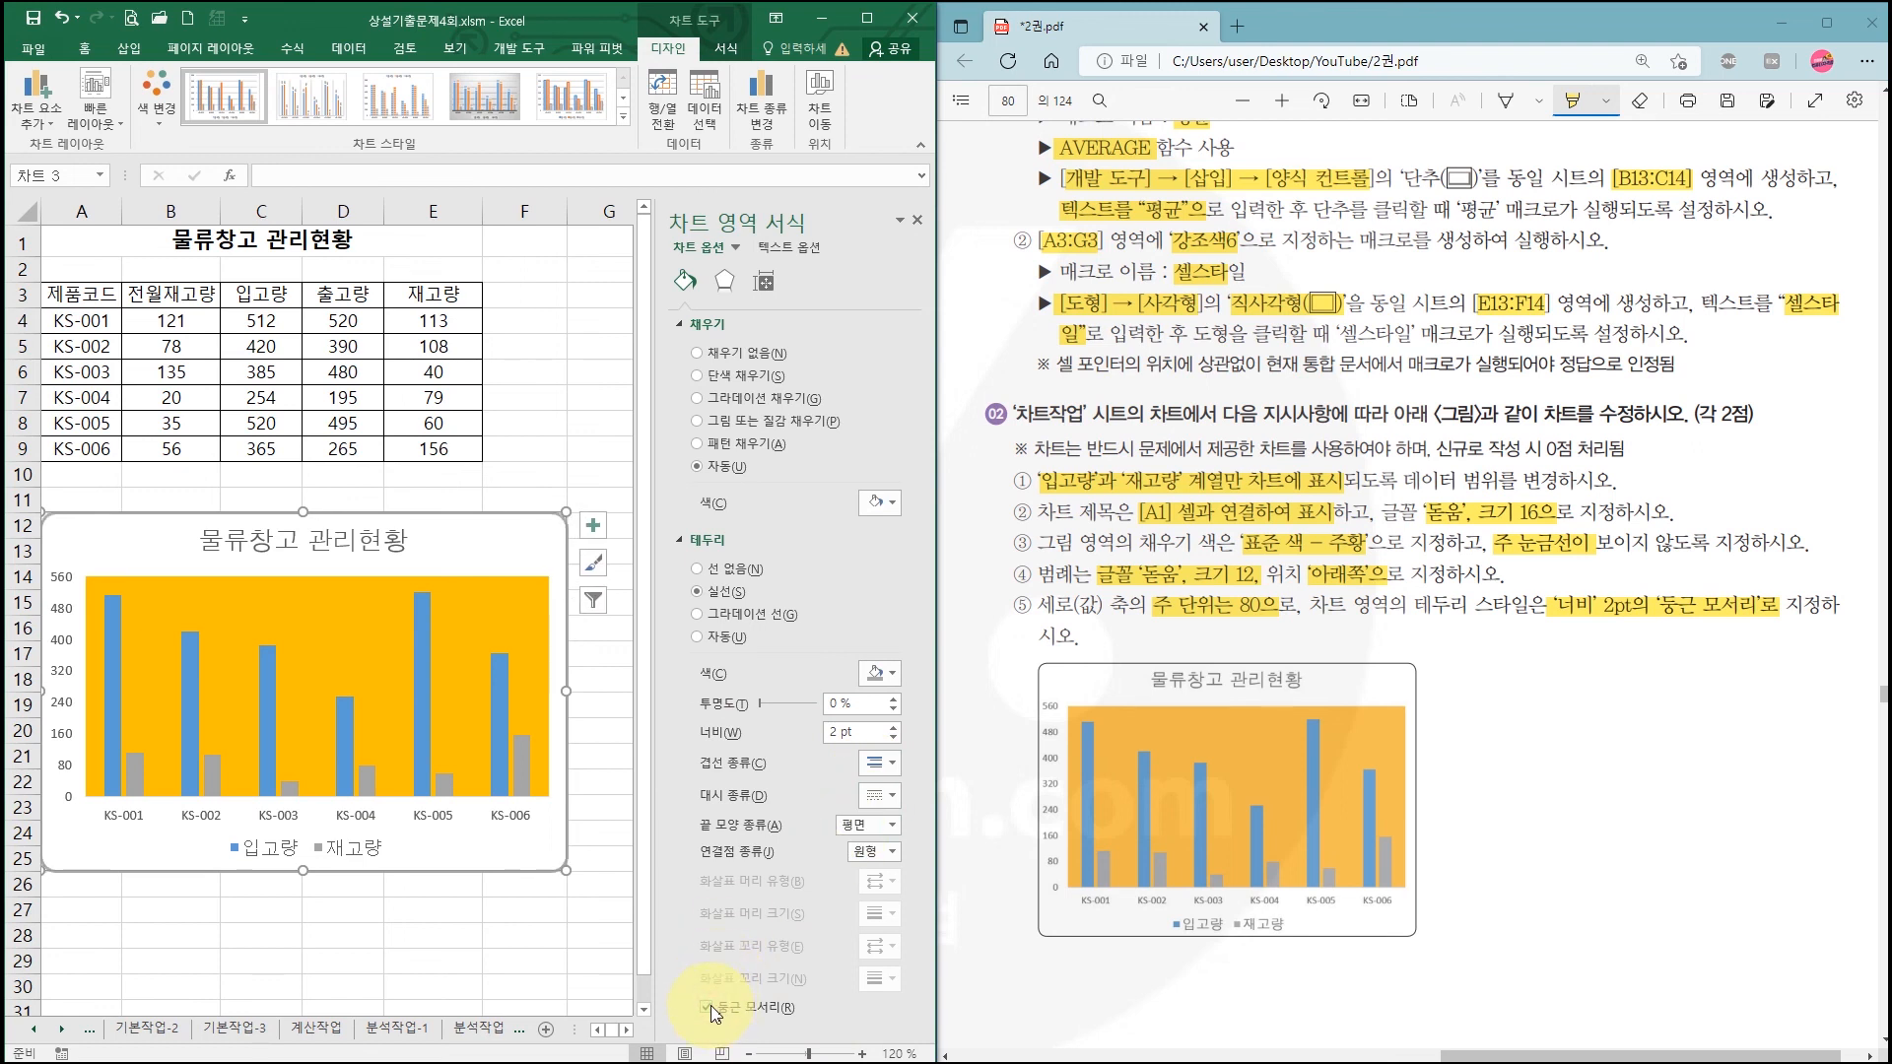
left_click(524, 936)
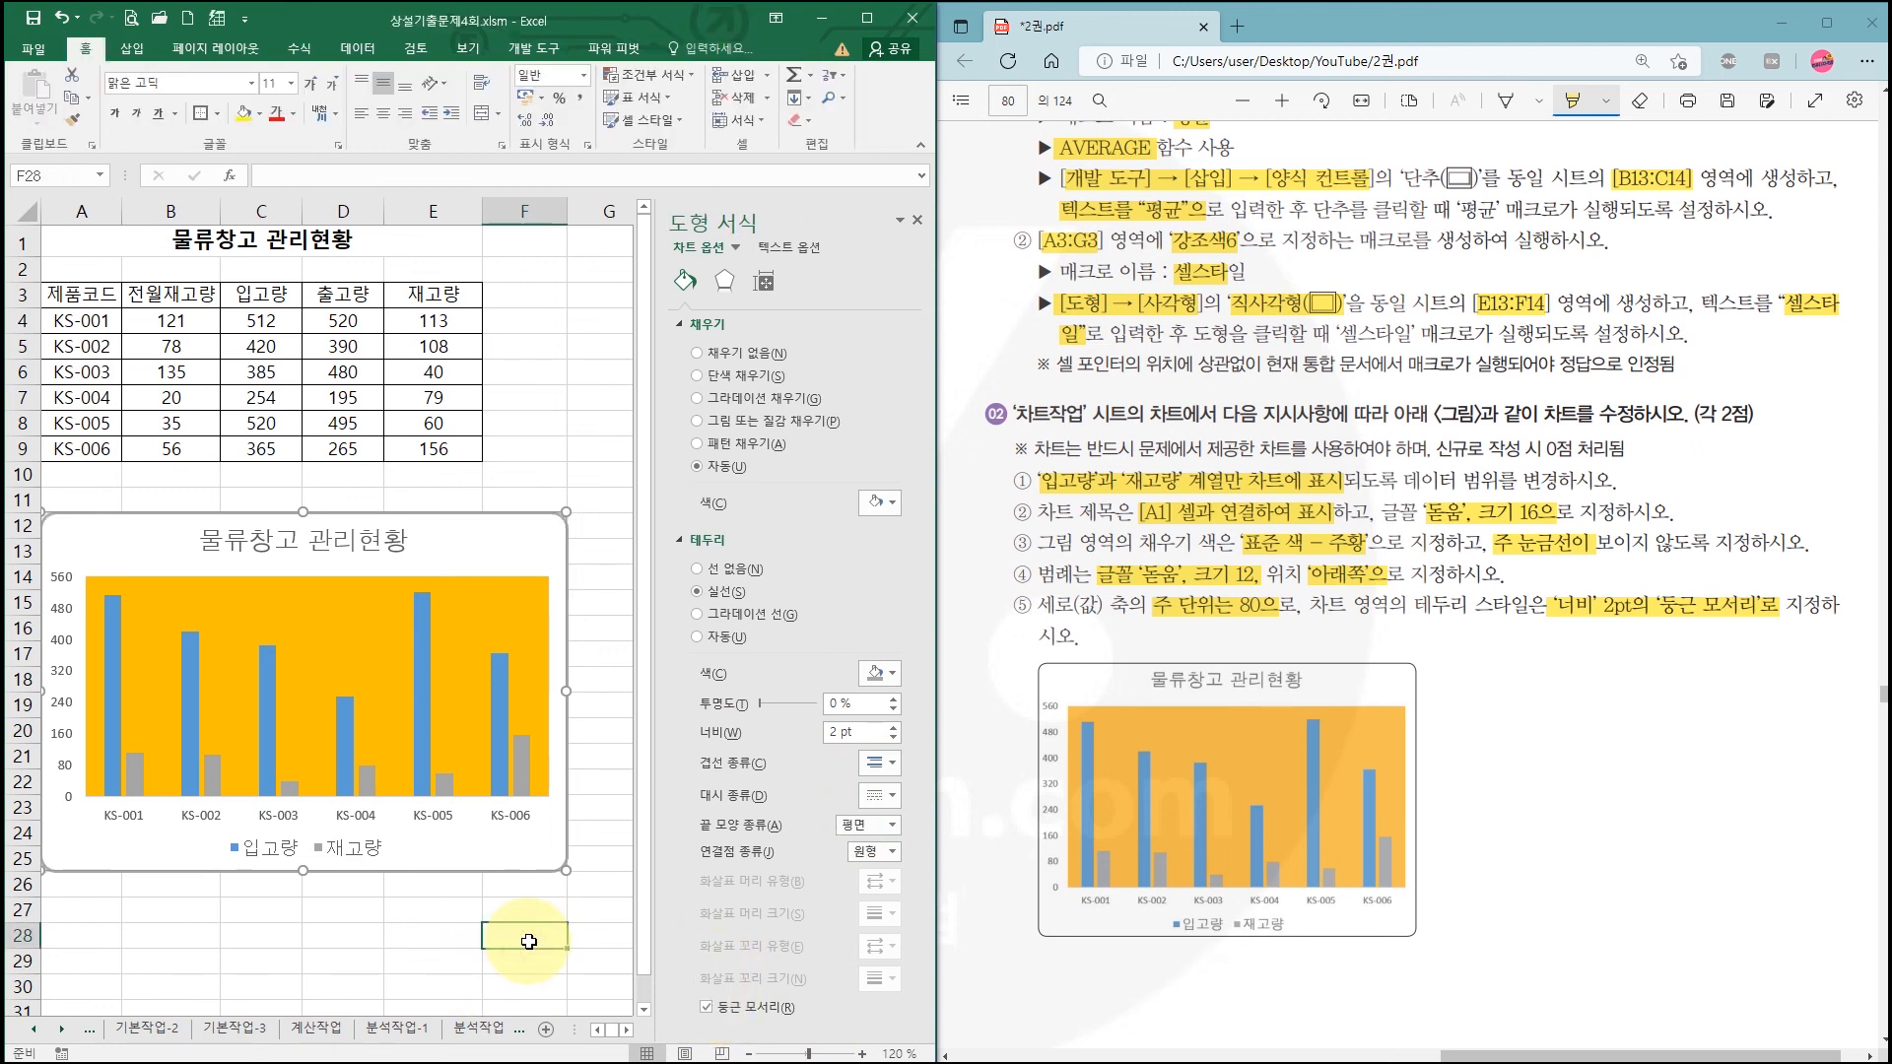
mouse_move(522, 516)
left_mouse_down()
mouse_move(560, 544)
mouse_move(562, 708)
left_mouse_up()
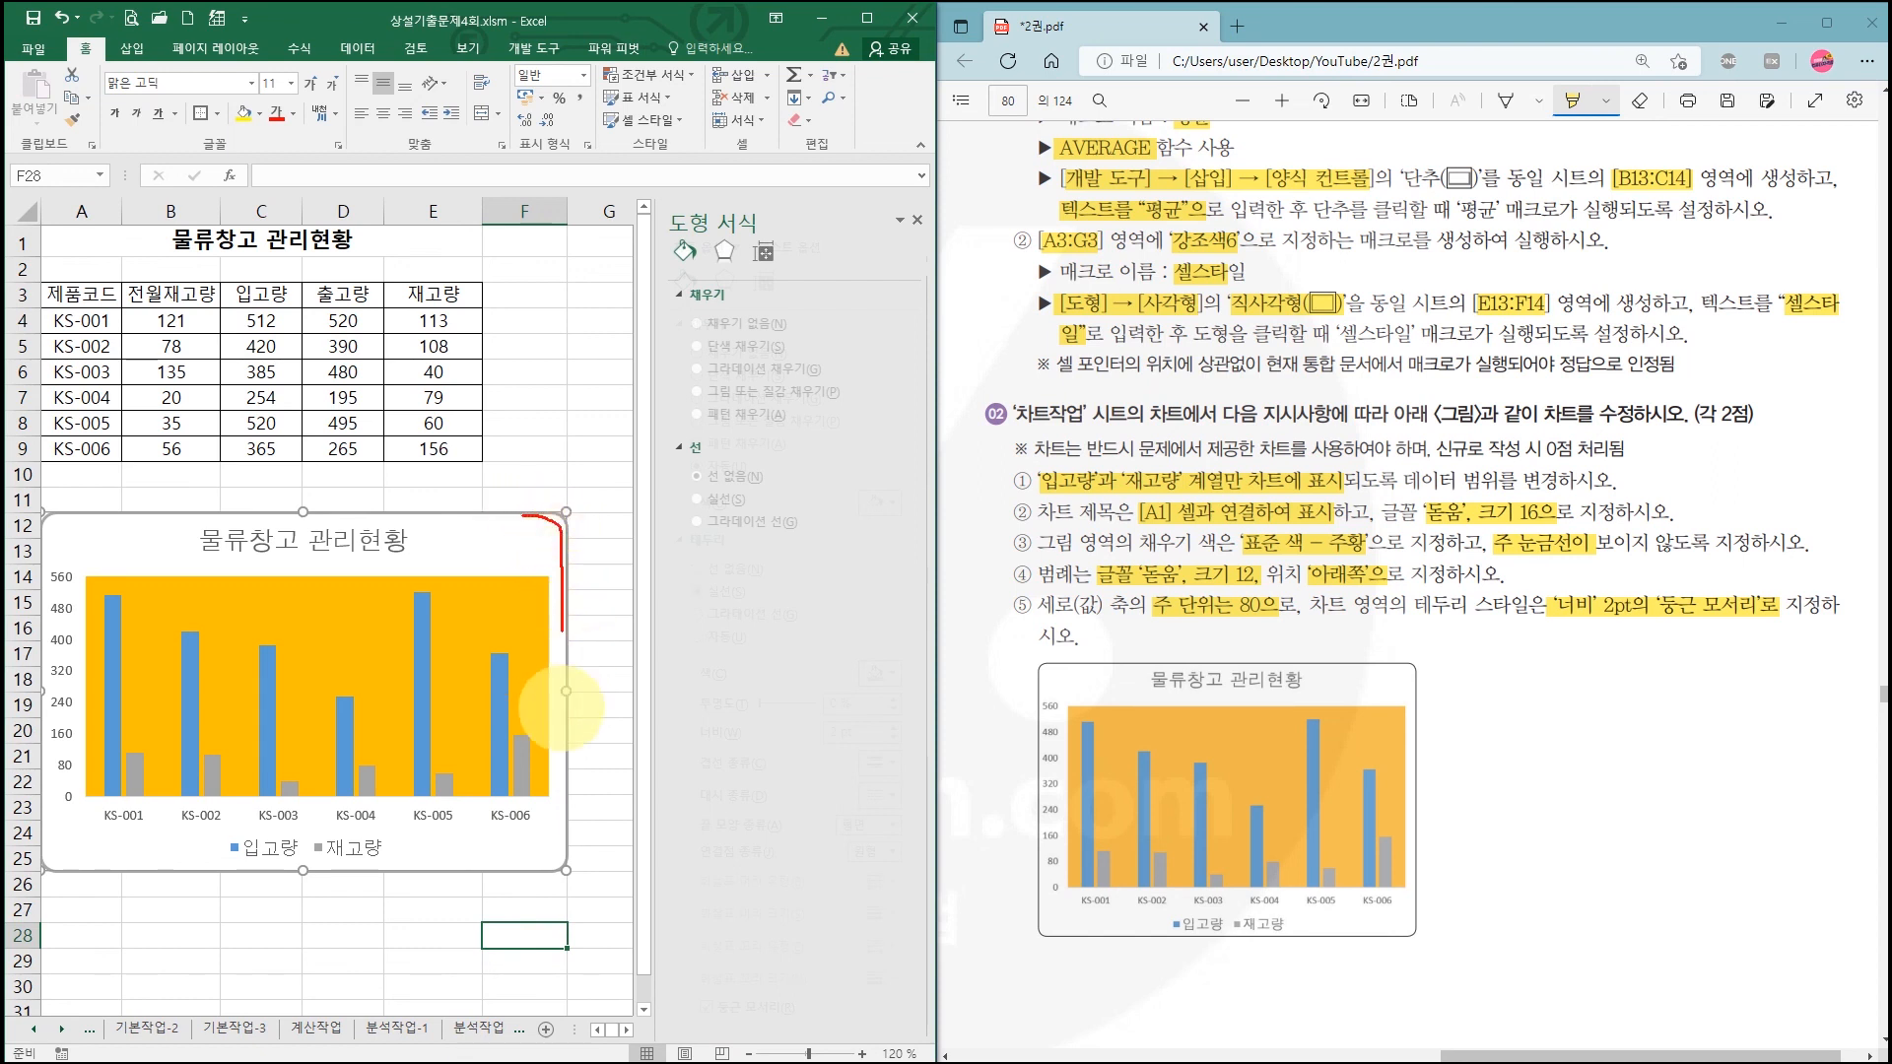
left_click_drag(561, 836, 568, 872)
left_click(528, 938)
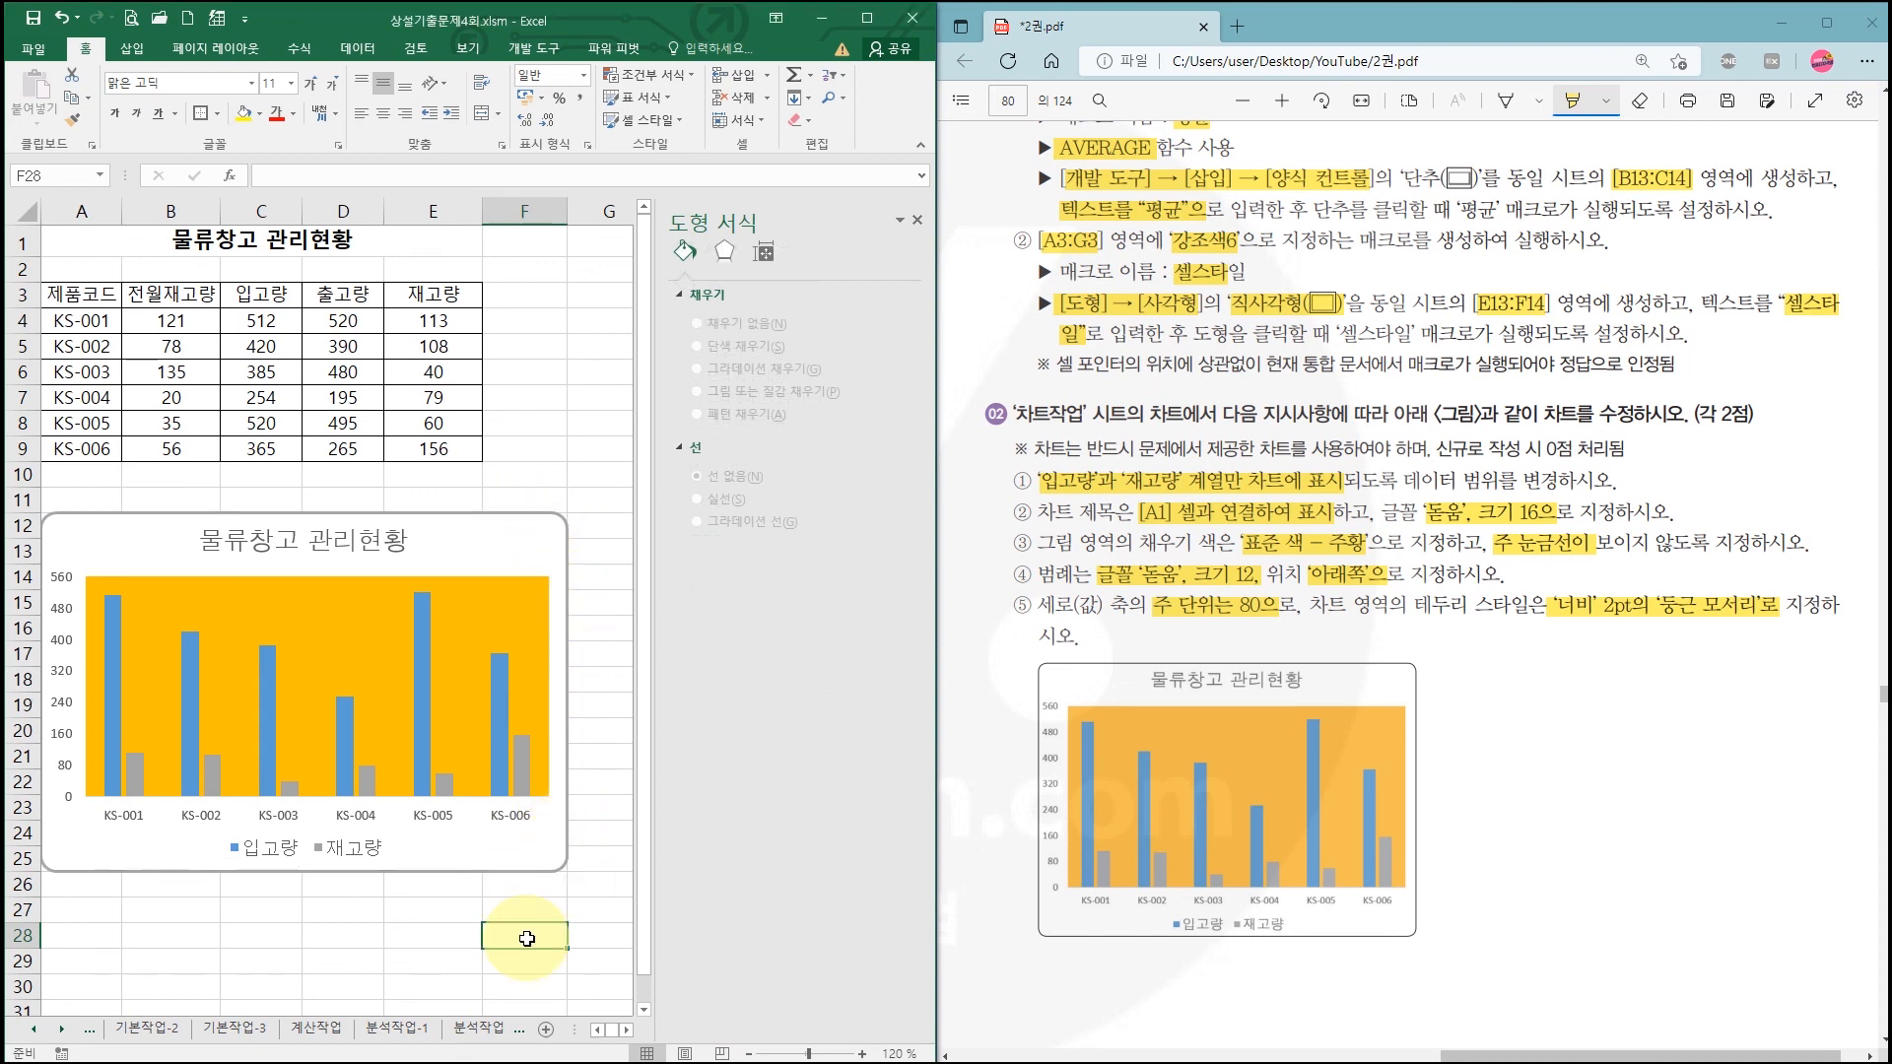